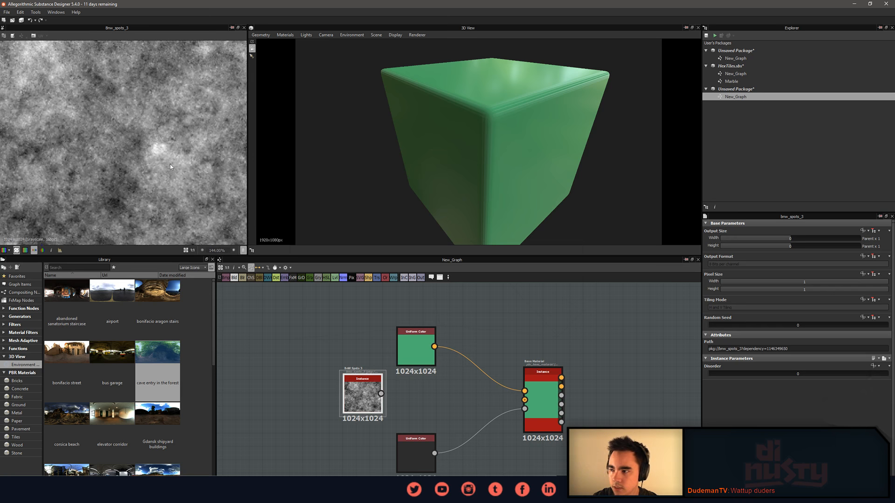
# Add a Normal node to the graph and feed the BnW Spots 3 output into its input.
pyautogui.moveTo(348, 379); pyautogui.dragTo(336, 365, button='middle')
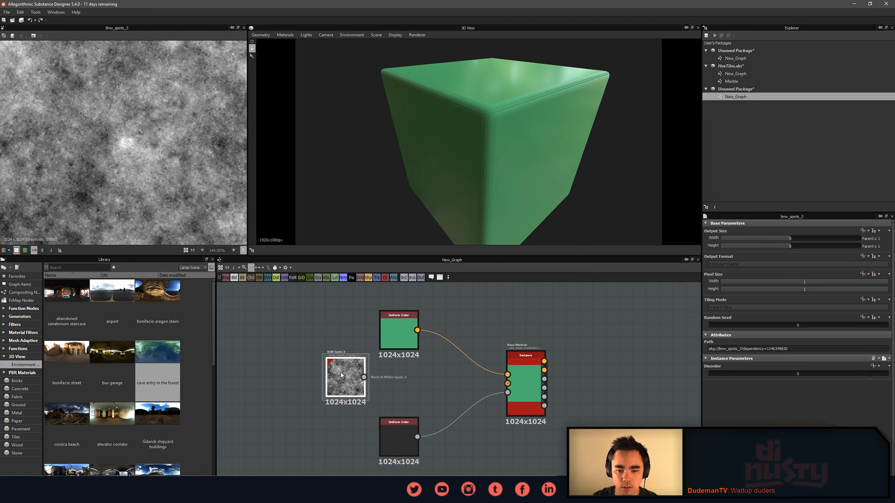
pyautogui.moveTo(363, 377); pyautogui.dragTo(508, 384)
pyautogui.press('space')
pyautogui.write('nor')
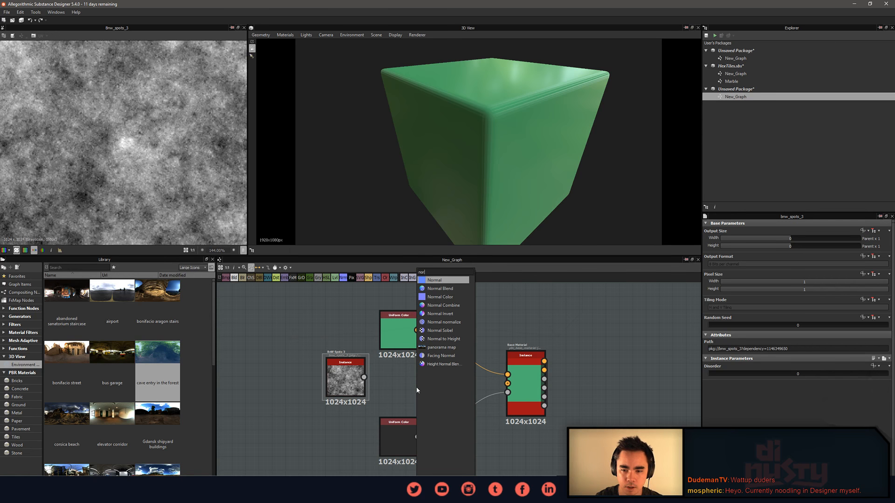
pyautogui.press('Return')
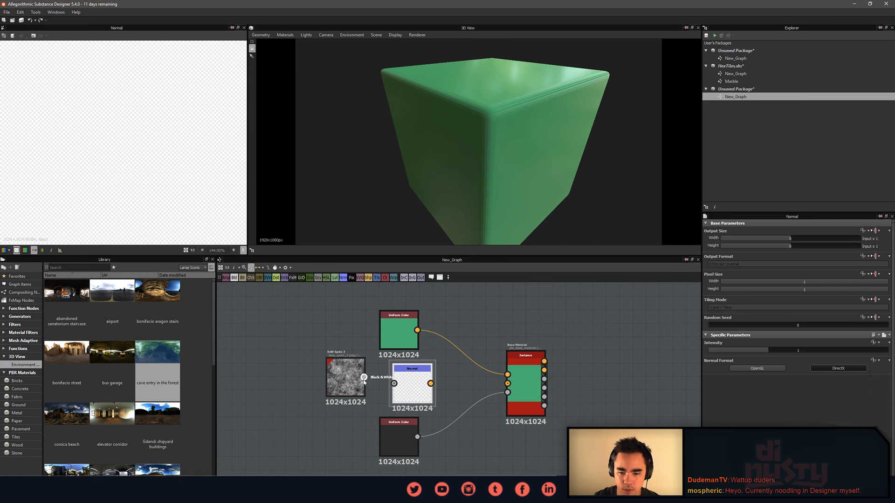
pyautogui.moveTo(394, 386); pyautogui.dragTo(394, 384)
# Preview the Normal node in the 2D view with the transparency checkerboard turned off.
pyautogui.doubleClick(347, 380)
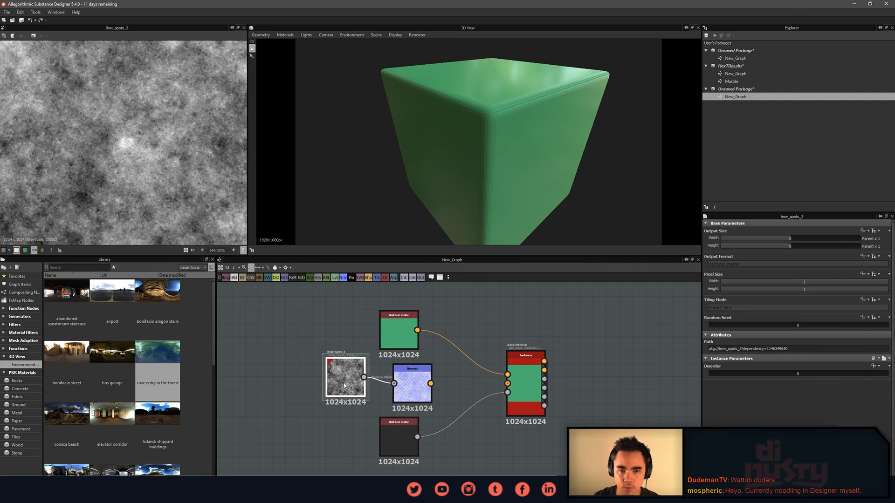
pyautogui.doubleClick(409, 392)
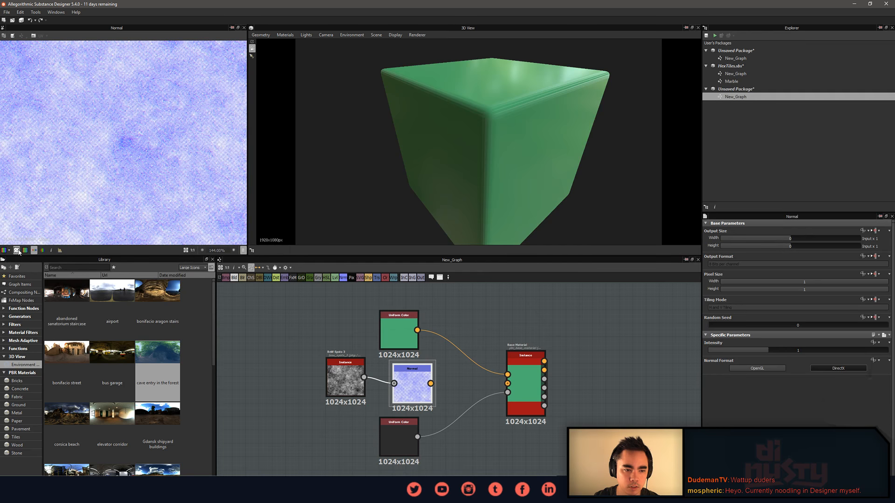
pyautogui.click(17, 250)
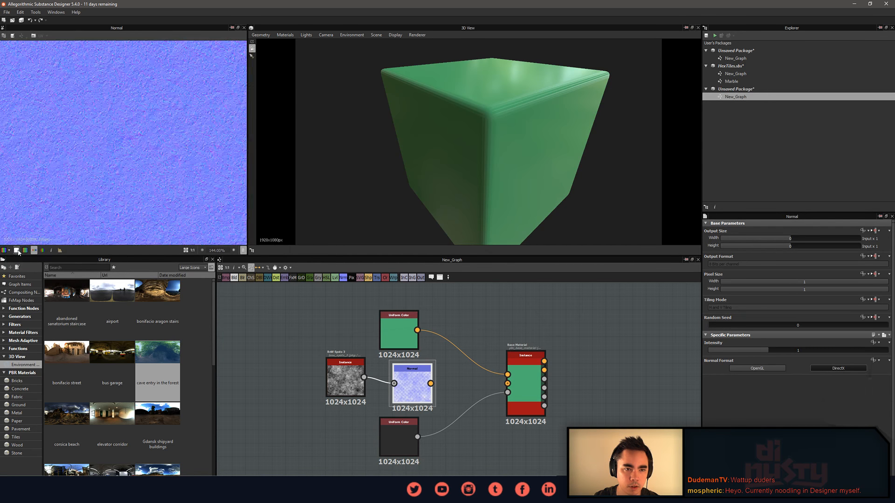
pyautogui.click(16, 250)
pyautogui.click(16, 250)
pyautogui.scroll(5, 136, 113)
pyautogui.scroll(-7, 138, 115)
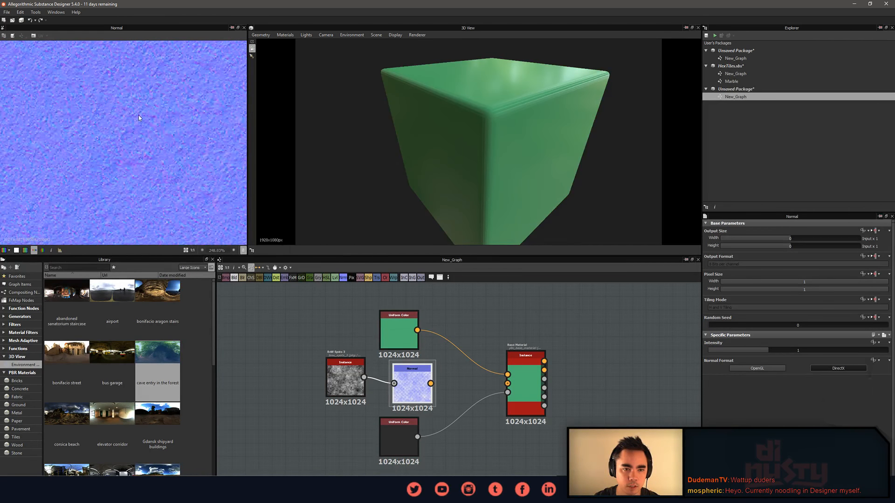
# Rearrange the nodes so BnW Spots 3 and Normal sit in a row between the two Uniform Color nodes.
pyautogui.moveTo(339, 367); pyautogui.dragTo(357, 372, button='middle')
pyautogui.moveTo(416, 337); pyautogui.dragTo(416, 324)
pyautogui.click(469, 342)
pyautogui.moveTo(434, 398); pyautogui.dragTo(420, 391)
pyautogui.moveTo(284, 359); pyautogui.dragTo(432, 391)
pyautogui.moveTo(421, 395); pyautogui.dragTo(408, 396)
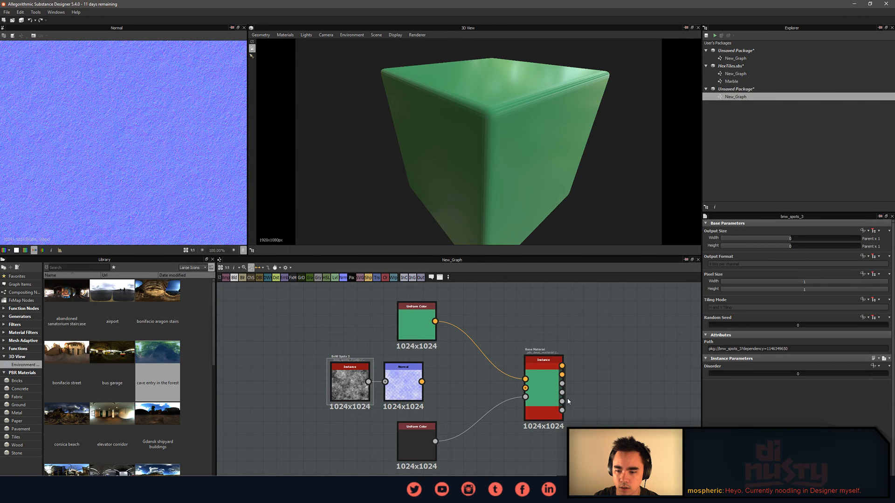
# Connect the Normal node to the Base Material's normal input and inspect the bumpy surface on the 3D cube.
pyautogui.click(423, 385)
pyautogui.moveTo(423, 385); pyautogui.dragTo(525, 387)
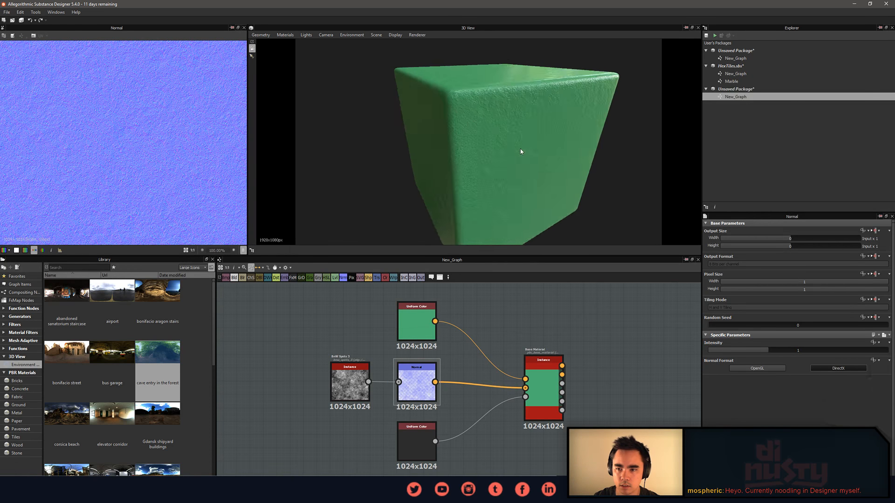
pyautogui.moveTo(521, 151); pyautogui.dragTo(501, 194)
pyautogui.scroll(2, 527, 180)
pyautogui.scroll(2, 507, 171)
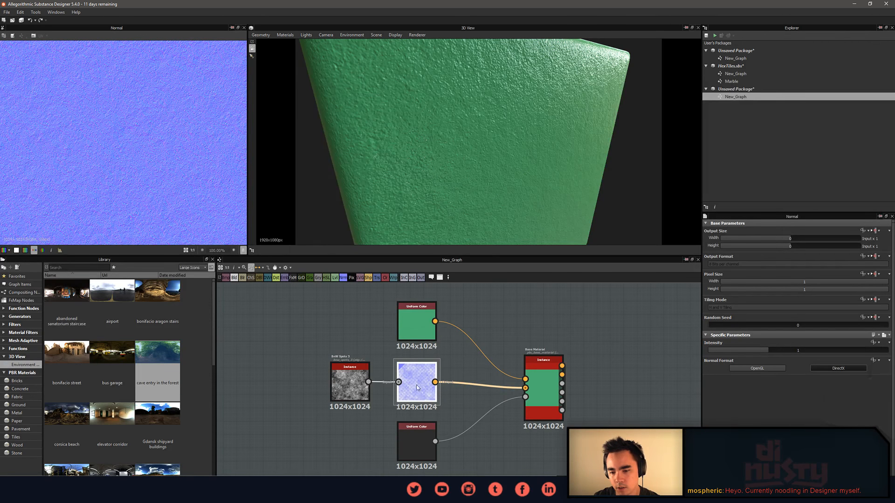
pyautogui.moveTo(471, 145); pyautogui.dragTo(486, 136)
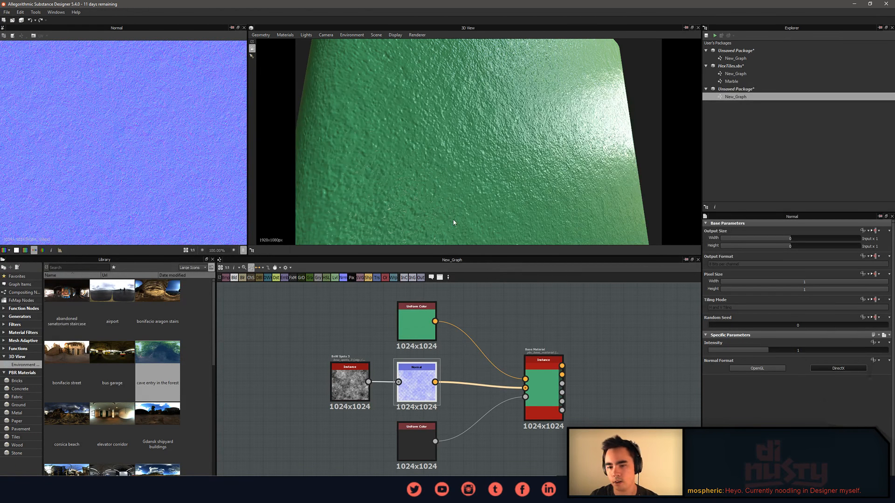
# Dock the BnW Spots 3 node onto the Normal node and undock it again.
pyautogui.moveTo(574, 359); pyautogui.dragTo(511, 161, button='middle')
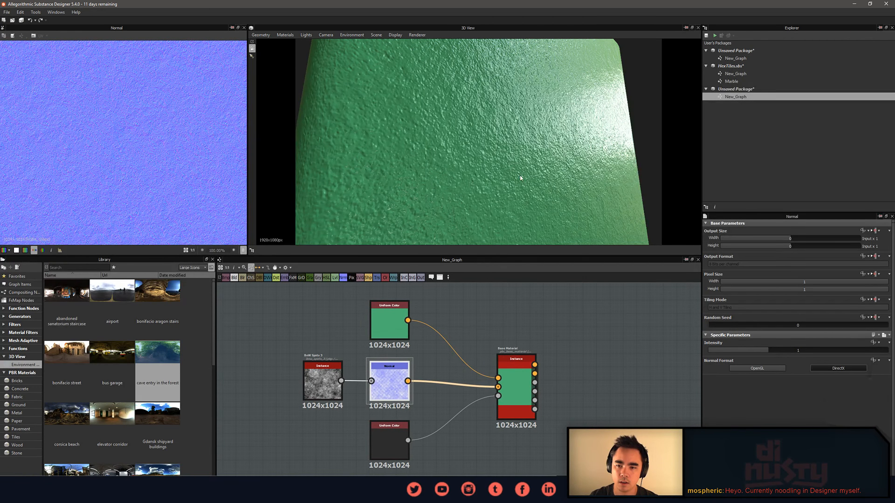
pyautogui.moveTo(603, 328); pyautogui.dragTo(636, 350, button='middle')
pyautogui.scroll(2, 585, 380)
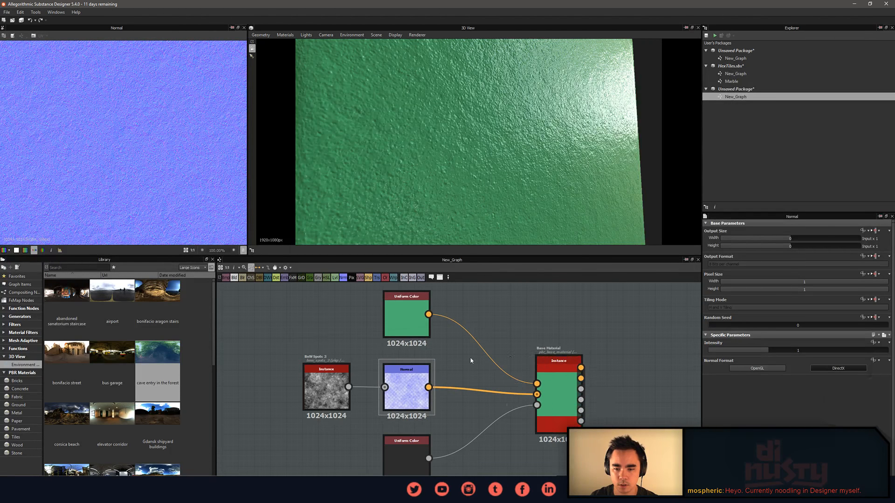
pyautogui.moveTo(332, 394); pyautogui.dragTo(255, 398)
pyautogui.scroll(3, 255, 397)
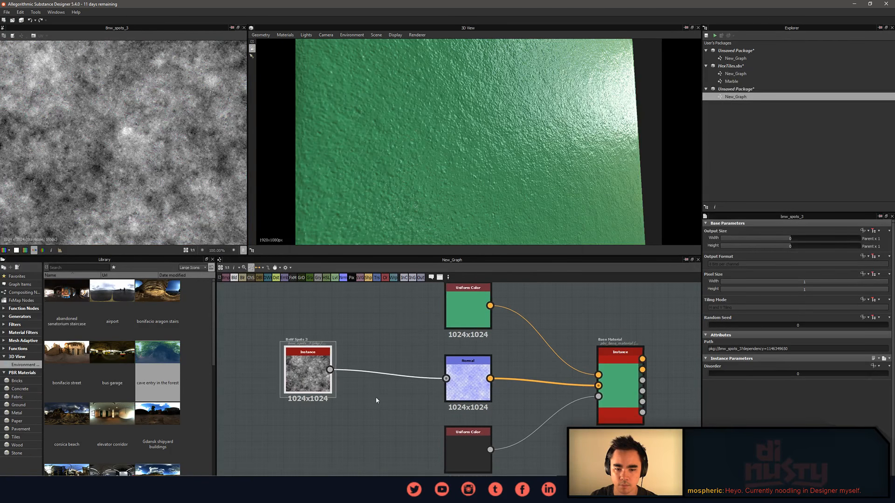
pyautogui.moveTo(311, 391); pyautogui.dragTo(412, 357)
pyautogui.press('d')
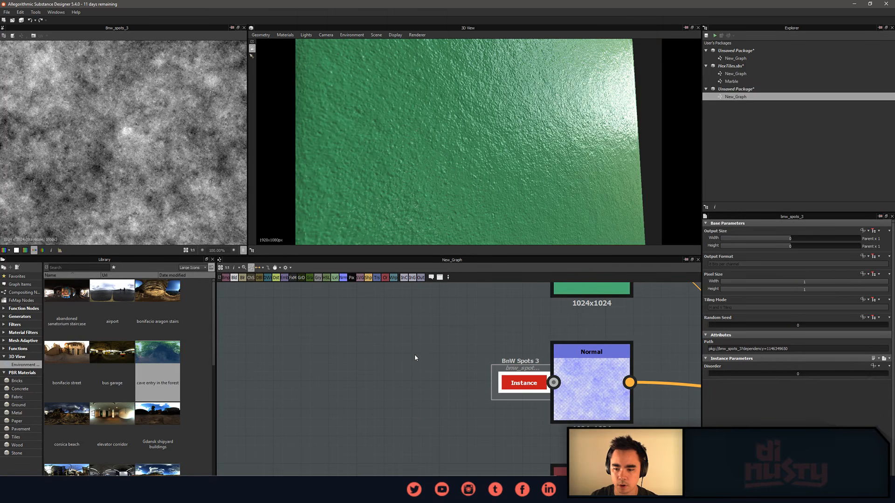
pyautogui.moveTo(579, 393)
pyautogui.mouseDown()
pyautogui.moveTo(566, 378)
pyautogui.moveTo(550, 379)
pyautogui.moveTo(578, 379)
pyautogui.mouseUp()
pyautogui.press('d')
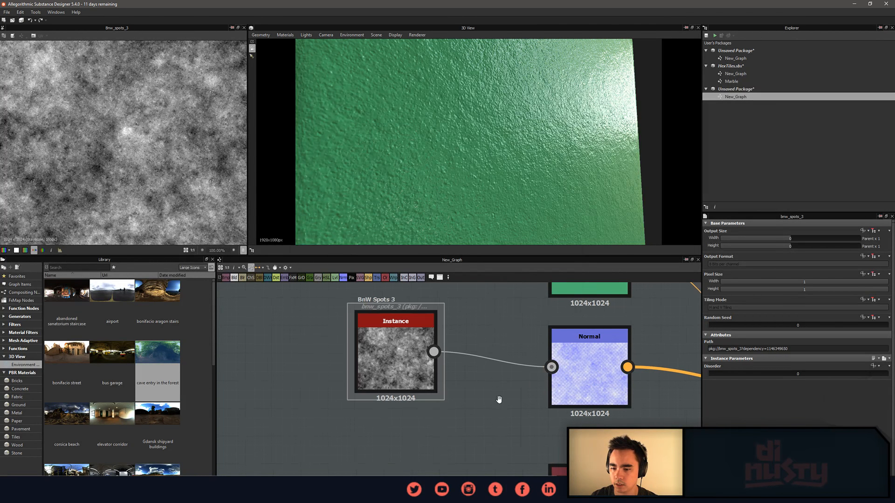
# Place the BnW Spots 3 node farther from the Normal node but level with it, and bring the dark Uniform Color node closer beneath.
pyautogui.scroll(-2, 499, 399)
pyautogui.moveTo(371, 382); pyautogui.dragTo(296, 393)
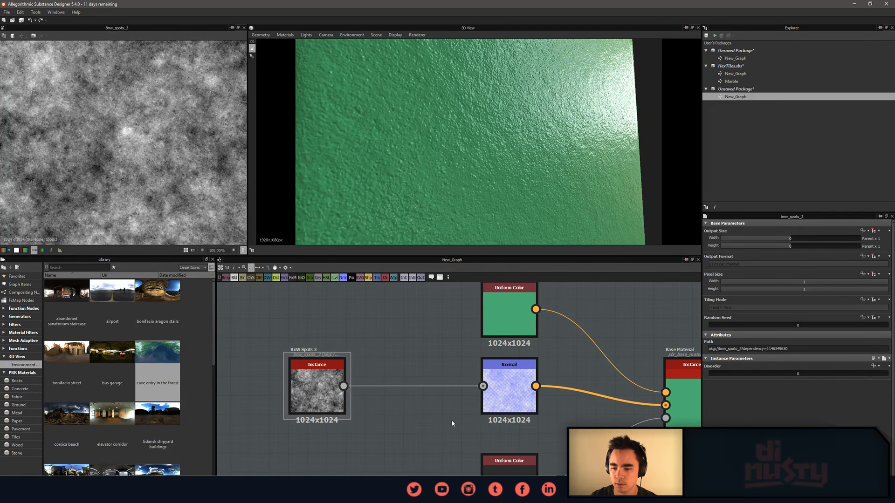
pyautogui.moveTo(453, 421); pyautogui.dragTo(398, 417, button='middle')
pyautogui.scroll(-1, 418, 419)
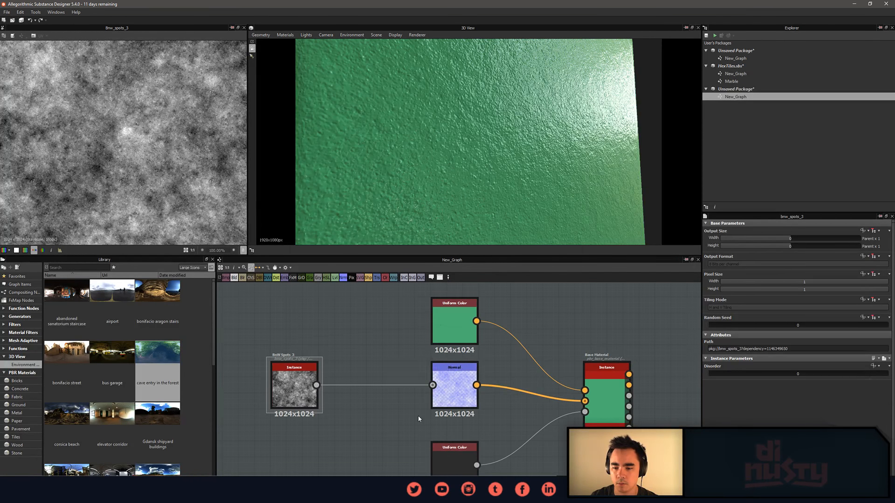
pyautogui.click(453, 391)
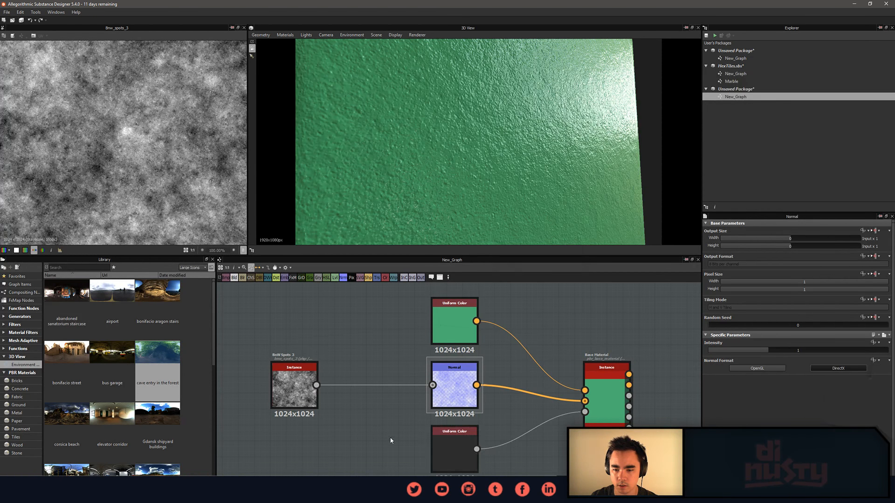
pyautogui.moveTo(391, 439); pyautogui.dragTo(370, 422, button='middle')
pyautogui.moveTo(377, 356); pyautogui.dragTo(410, 345, button='middle')
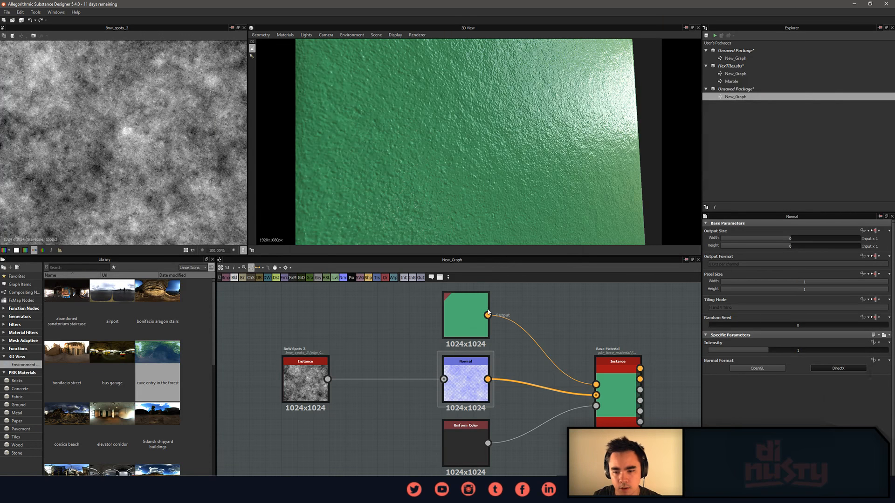
pyautogui.moveTo(396, 345); pyautogui.dragTo(371, 344, button='middle')
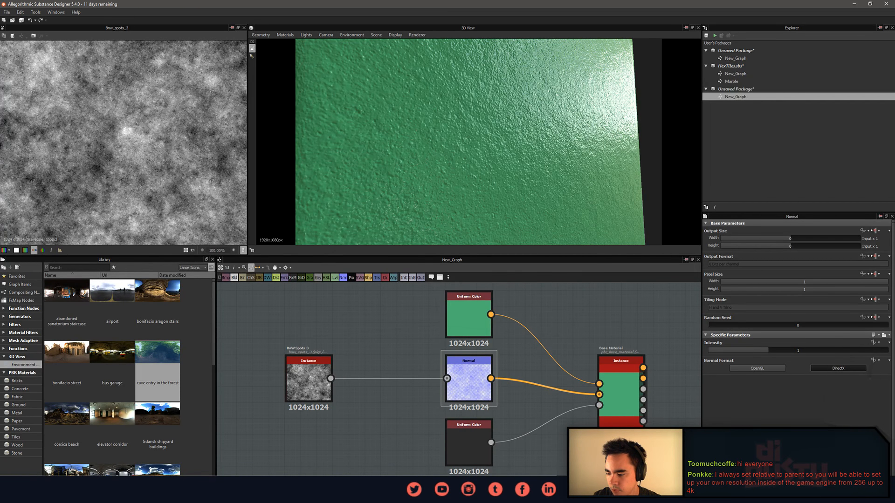
# Set the inheritance of New_Graph's output format to Relative to Parent.
pyautogui.moveTo(618, 328); pyautogui.dragTo(604, 328, button='middle')
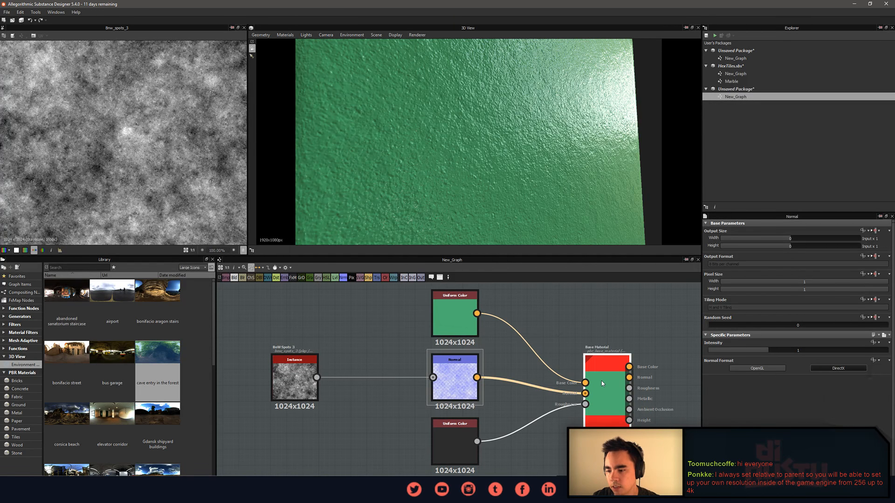
pyautogui.click(738, 89)
pyautogui.click(746, 97)
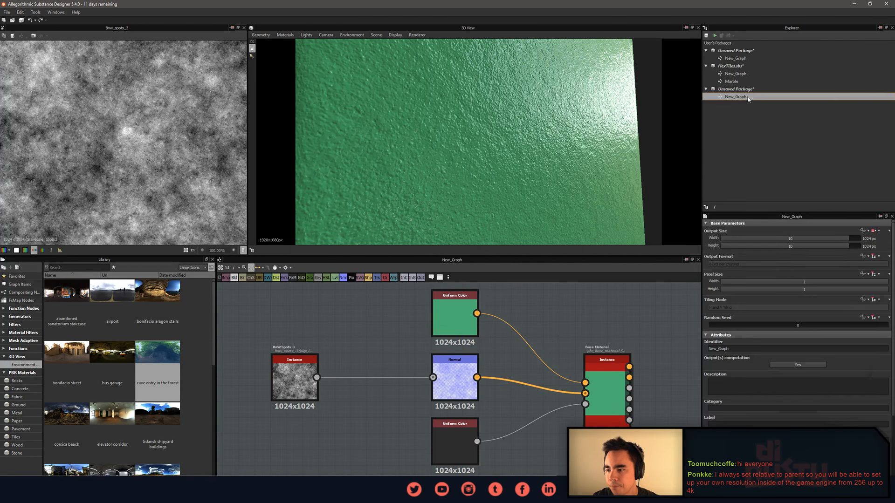
pyautogui.click(874, 257)
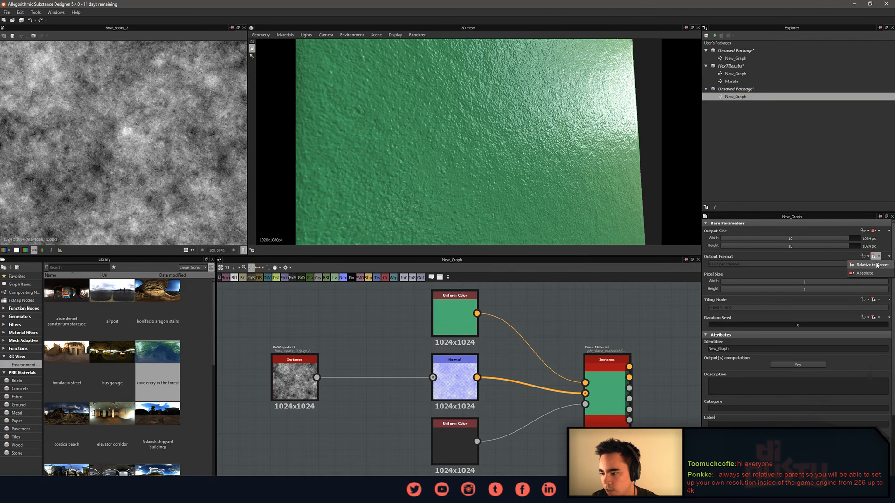
pyautogui.click(872, 266)
# Try an output size of Input x 4 by Input x 8 on the Base Material node and restore Input x 1.
pyautogui.moveTo(614, 357); pyautogui.dragTo(589, 356, button='middle')
pyautogui.click(589, 358)
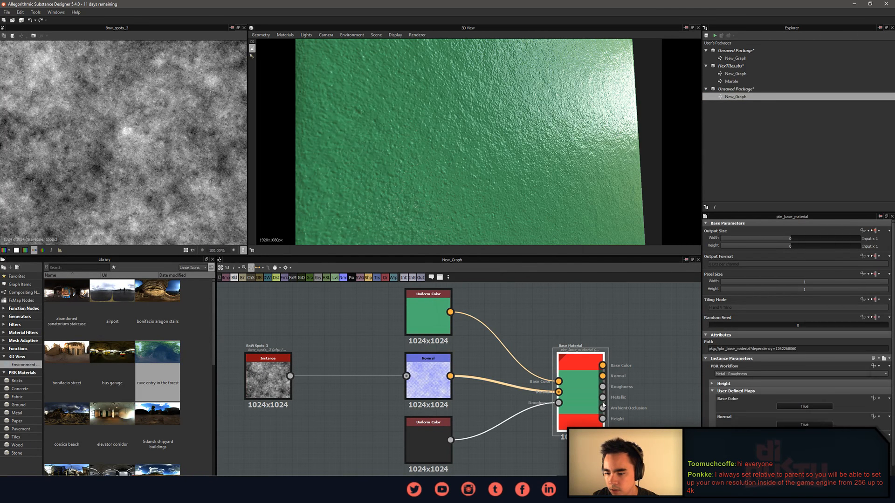
pyautogui.moveTo(796, 239); pyautogui.dragTo(802, 244)
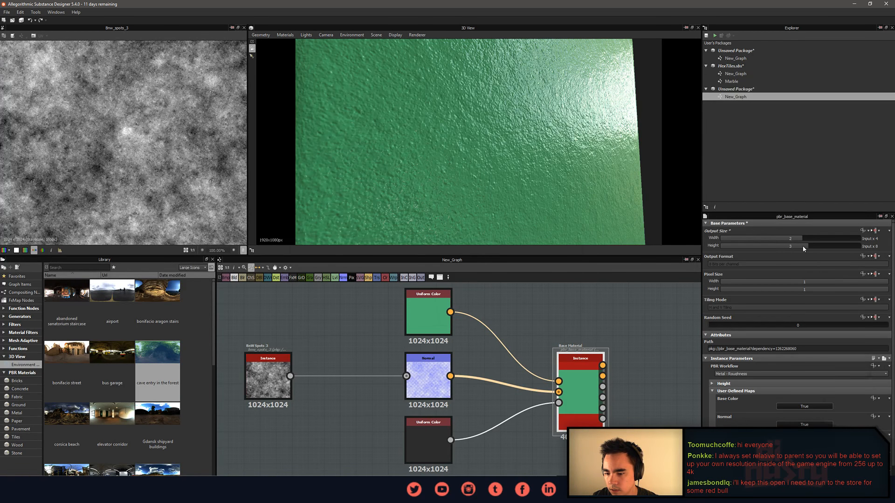
pyautogui.moveTo(806, 249); pyautogui.dragTo(803, 249)
pyautogui.click(793, 246)
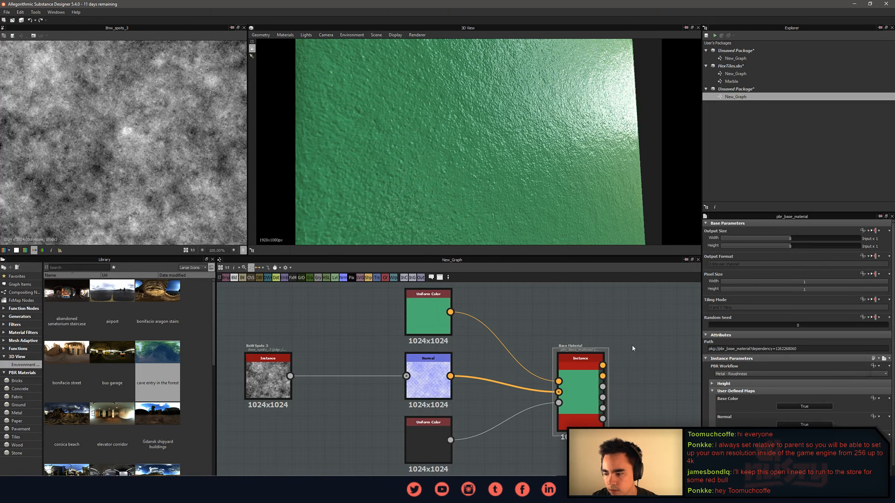
# Set the inheritance of the Base Material node's output format to Relative to Input.
pyautogui.moveTo(638, 332); pyautogui.dragTo(648, 322, button='middle')
pyautogui.click(450, 309)
pyautogui.click(593, 379)
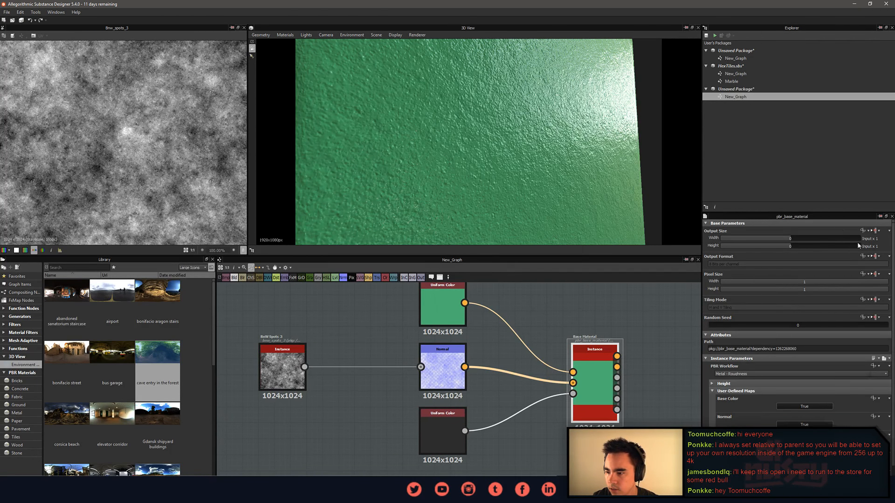
pyautogui.click(876, 257)
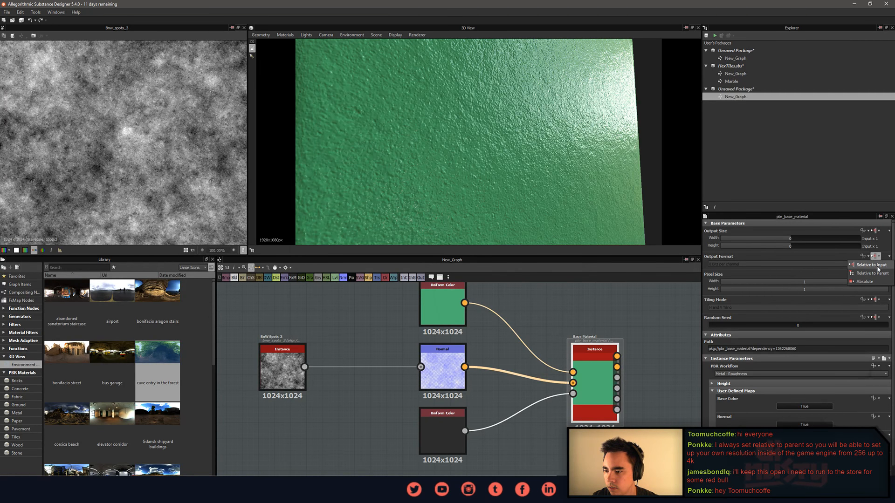
pyautogui.click(878, 267)
# Set the green Uniform Color node's output width and height to Parent x 2.
pyautogui.moveTo(556, 303); pyautogui.dragTo(558, 315, button='middle')
pyautogui.click(448, 313)
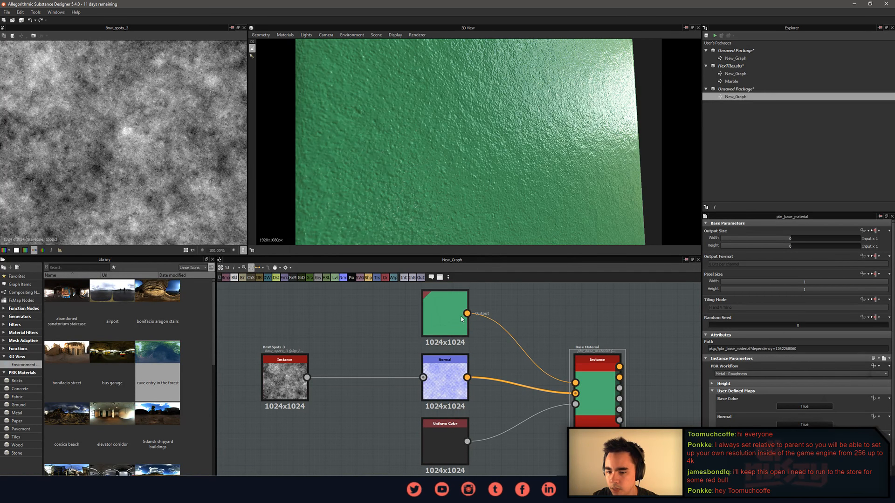
pyautogui.click(798, 239)
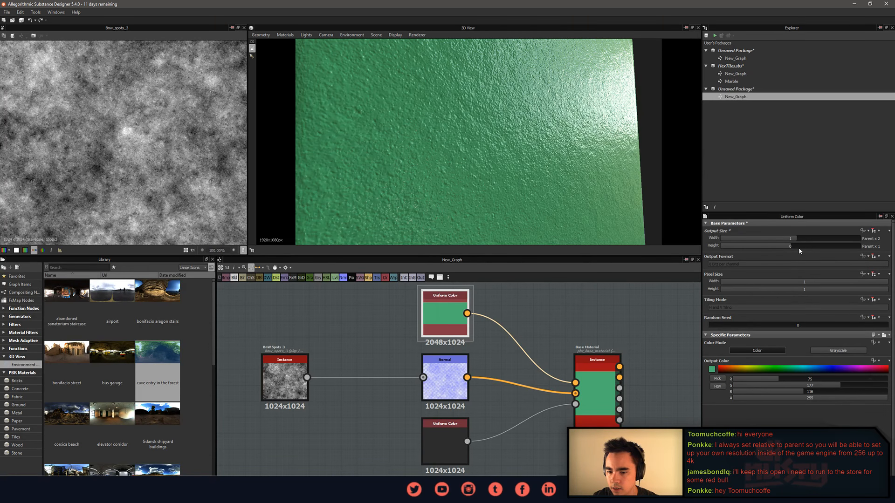
pyautogui.click(798, 247)
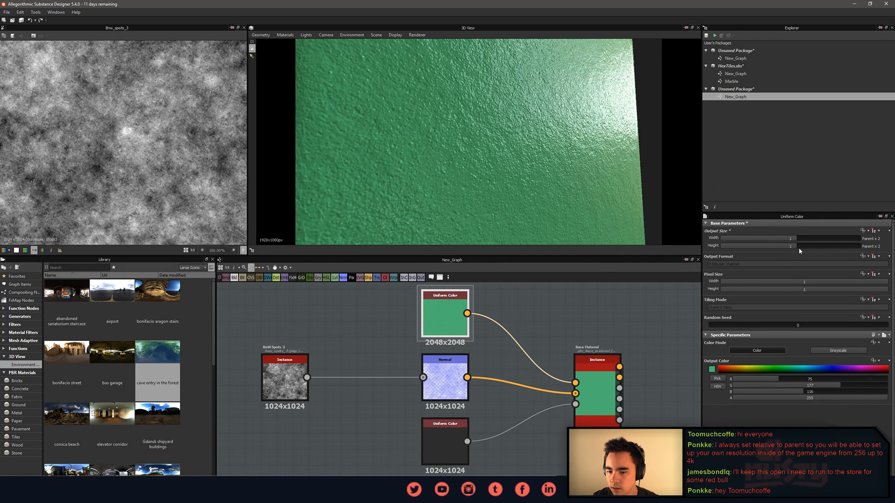
# Set the BnW Spots 3 node's output size to Parent x 4 in width and Parent x 2 in height.
pyautogui.click(280, 372)
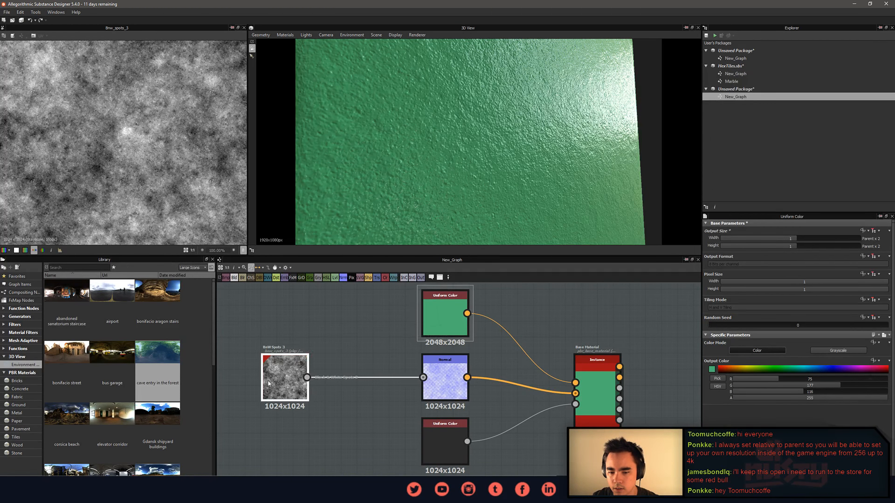
pyautogui.click(799, 240)
pyautogui.click(798, 245)
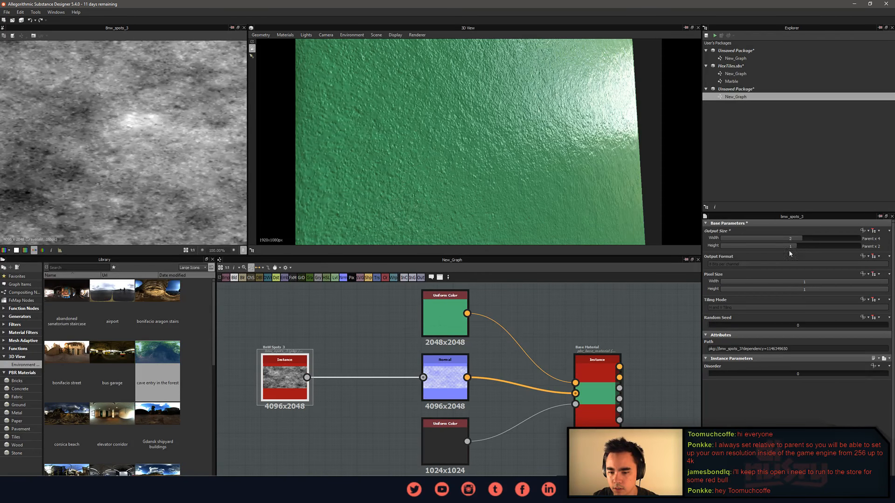
pyautogui.scroll(3, 496, 398)
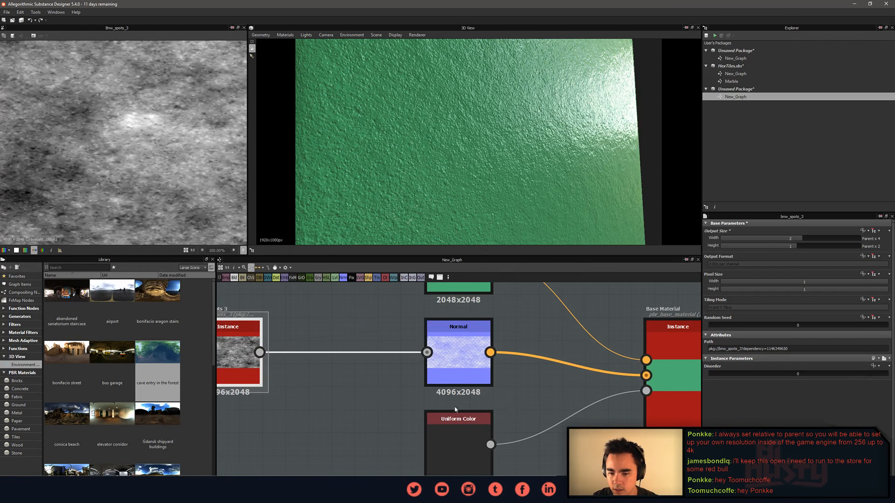
# Set the BnW Spots 3 node's output size to Parent x 1 in width and height.
pyautogui.click(797, 239)
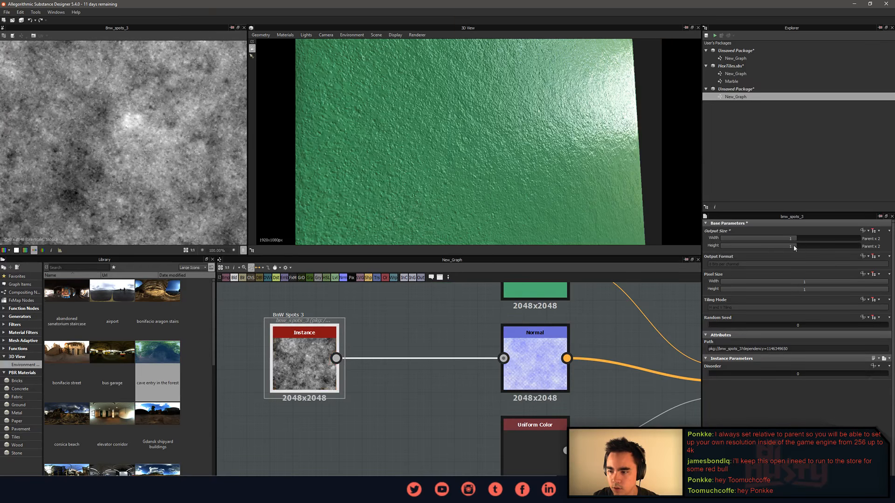
pyautogui.click(791, 240)
pyautogui.click(791, 247)
# Set the inheritance of the Base Material node's output format to Relative to Parent.
pyautogui.moveTo(589, 348); pyautogui.dragTo(482, 350, button='middle')
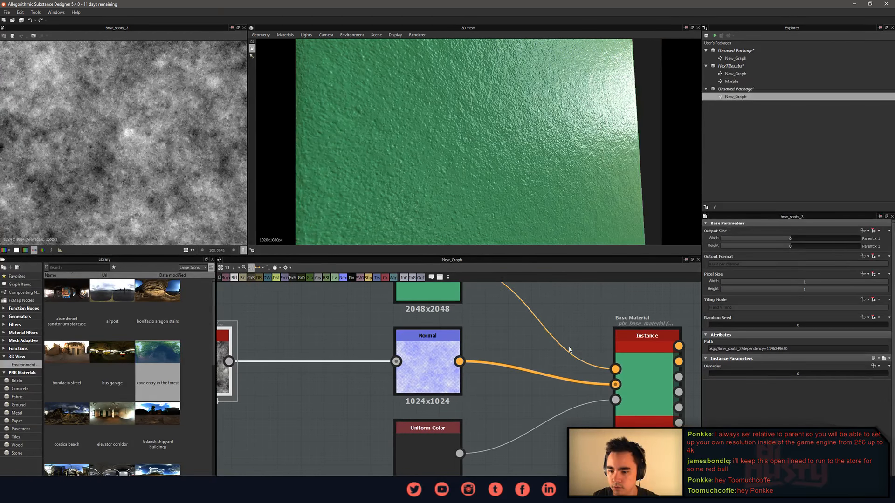
pyautogui.click(646, 385)
pyautogui.click(877, 257)
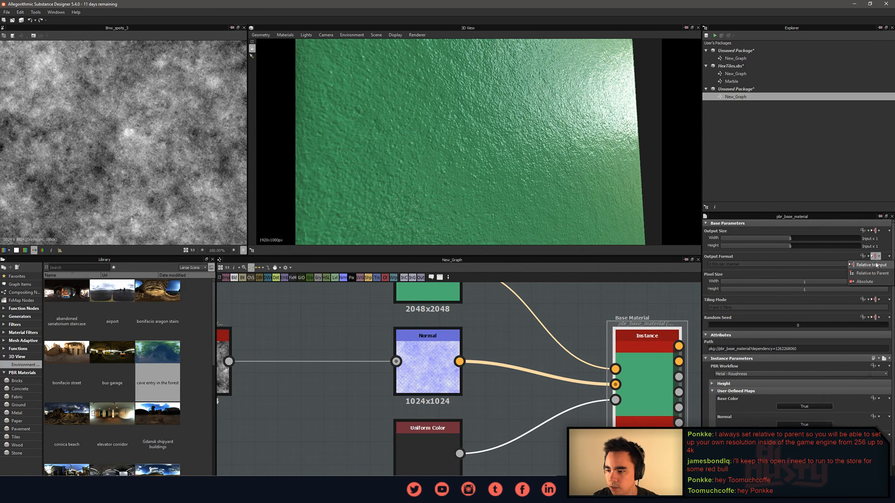
pyautogui.click(871, 273)
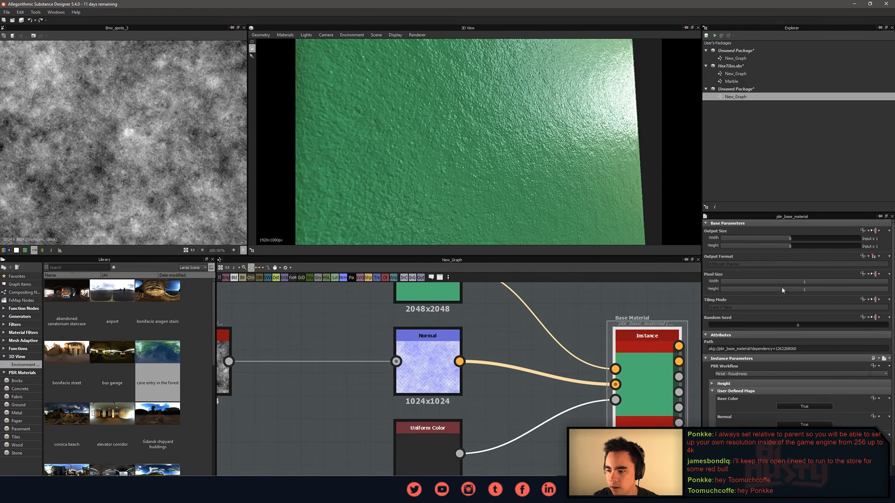
# Set the Base Material node's output size to Input x 2 in width and height.
pyautogui.moveTo(573, 305); pyautogui.dragTo(530, 325, button='middle')
pyautogui.scroll(-2, 529, 321)
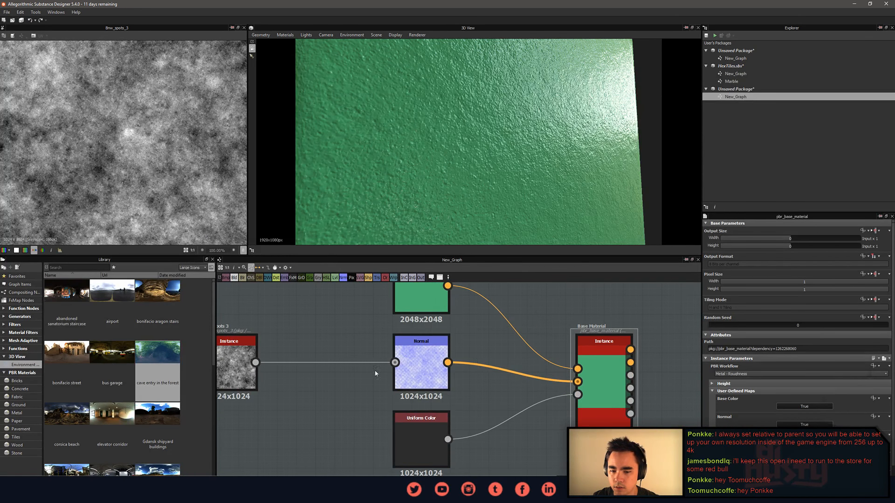
pyautogui.moveTo(609, 375); pyautogui.dragTo(653, 374, button='middle')
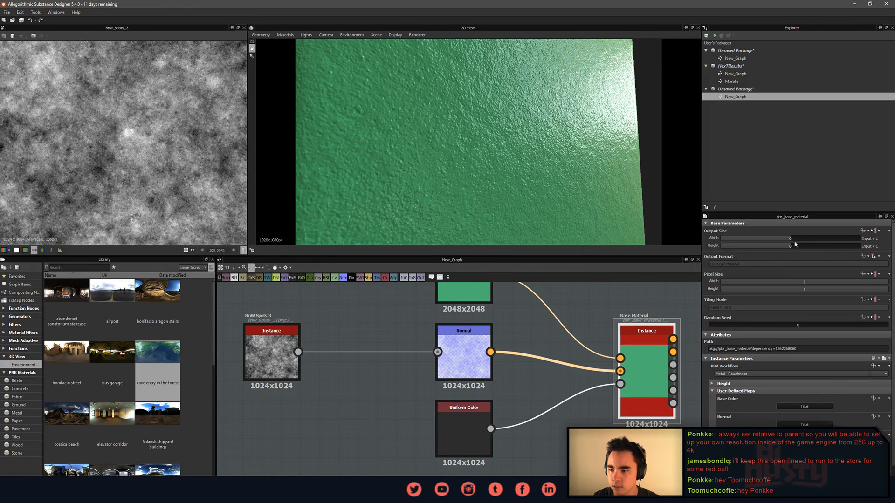
pyautogui.moveTo(790, 238); pyautogui.dragTo(797, 244)
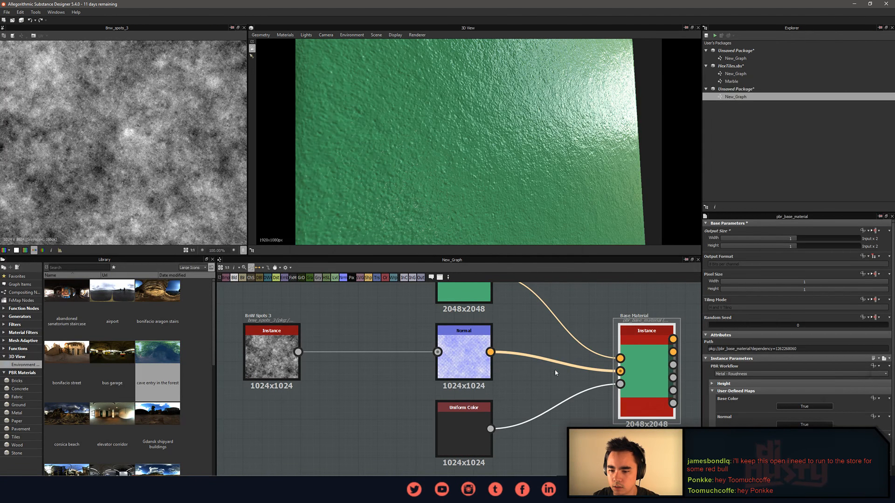
pyautogui.moveTo(612, 366); pyautogui.dragTo(546, 362, button='middle')
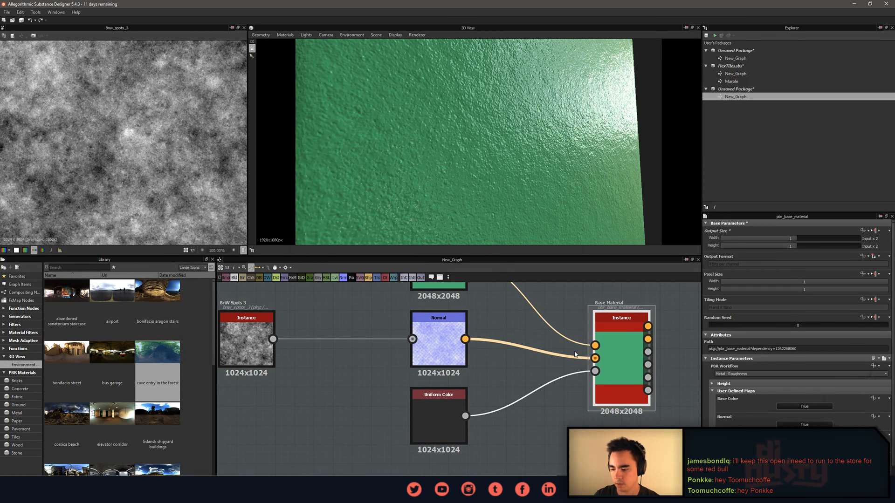
# Compare the output size inheritance settings of the BnW Spots 3, Normal and green Uniform Color nodes.
pyautogui.moveTo(369, 342); pyautogui.dragTo(443, 372, button='middle')
pyautogui.scroll(-1, 474, 372)
pyautogui.click(359, 383)
pyautogui.moveTo(358, 383); pyautogui.dragTo(343, 383)
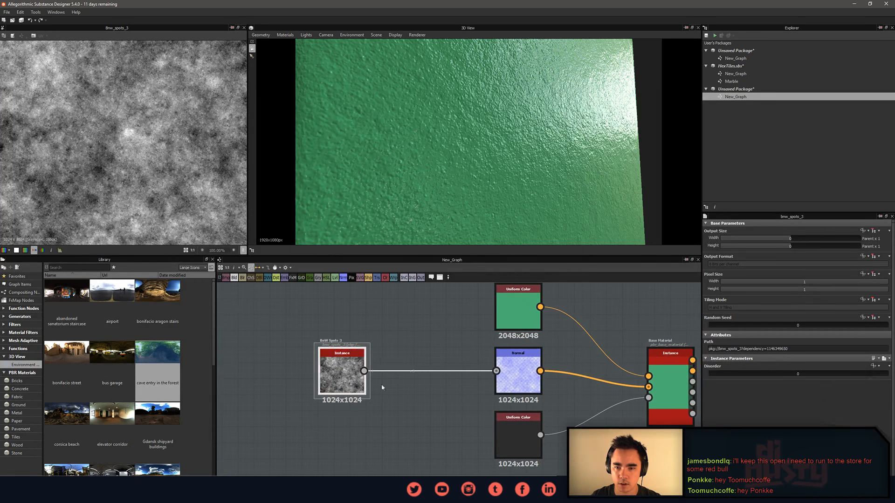
pyautogui.moveTo(384, 387); pyautogui.dragTo(416, 391, button='middle')
pyautogui.moveTo(471, 235); pyautogui.dragTo(460, 270)
pyautogui.moveTo(484, 321)
pyautogui.mouseDown(button='middle')
pyautogui.moveTo(411, 321)
pyautogui.moveTo(485, 319)
pyautogui.mouseUp(button='middle')
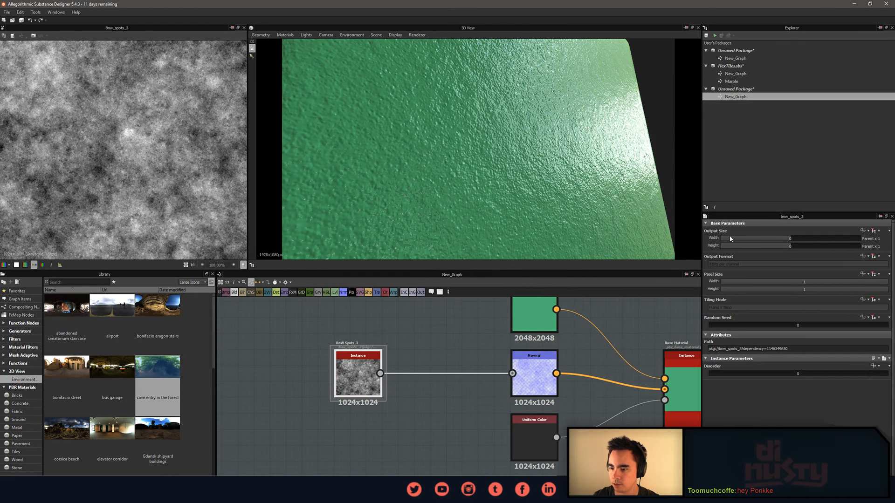
pyautogui.click(552, 370)
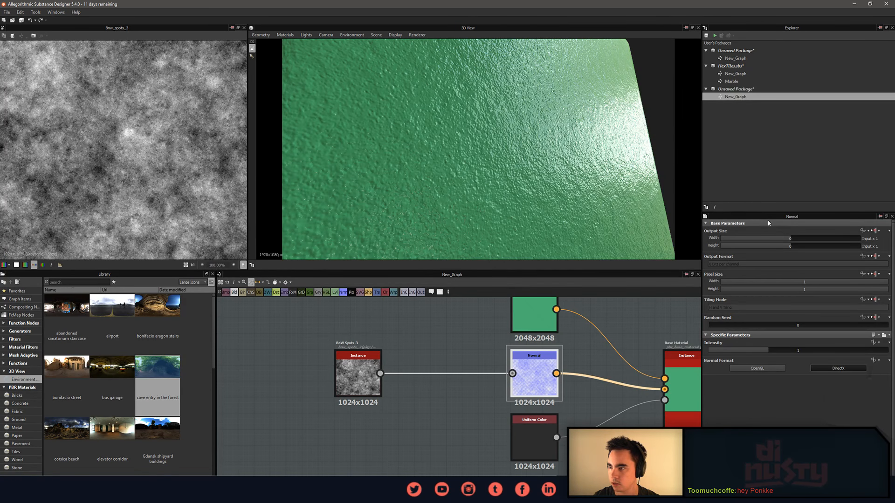
pyautogui.click(358, 361)
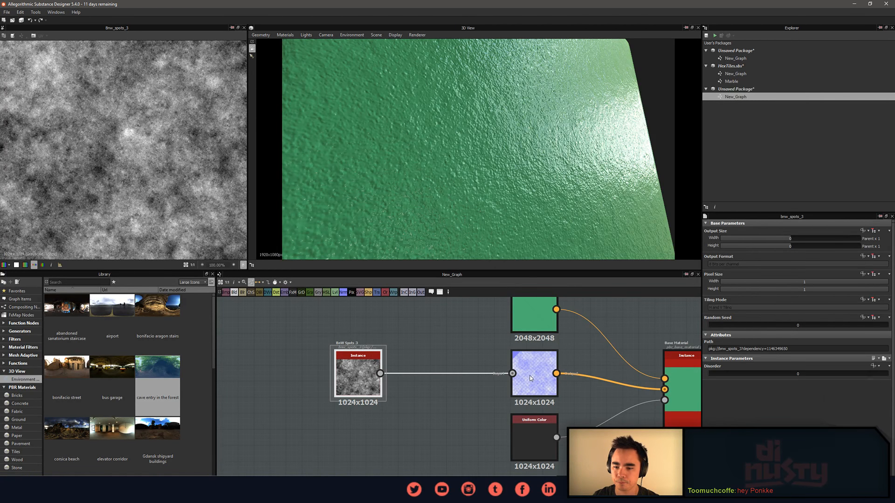
pyautogui.click(534, 315)
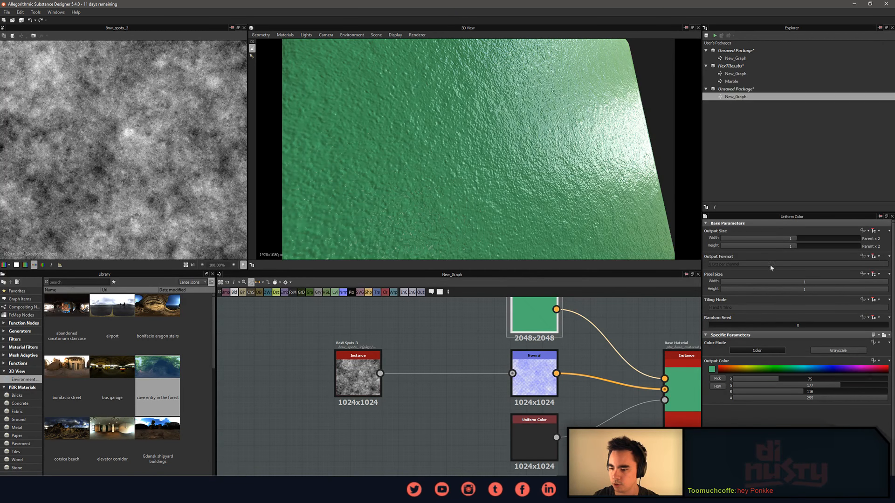
# Try output sizes of Parent x 4 and Parent x 8 on the BnW Spots 3 node and restore Parent x 1.
pyautogui.click(354, 379)
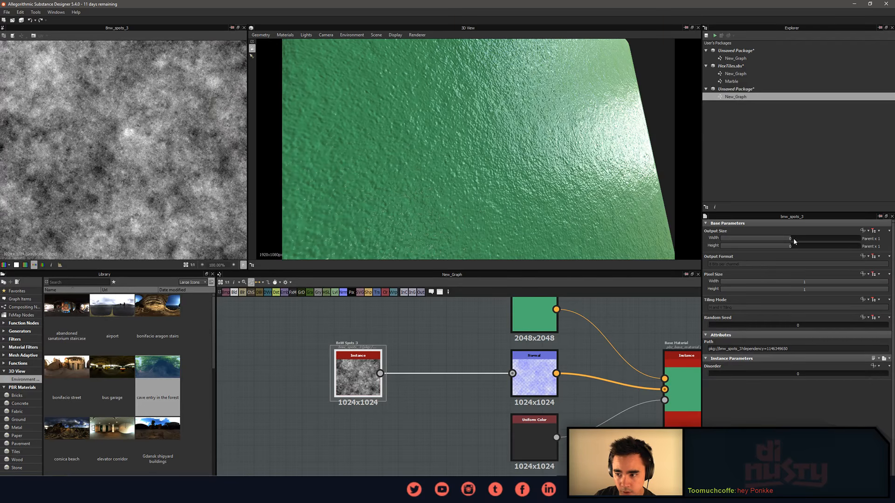
pyautogui.moveTo(795, 239); pyautogui.dragTo(805, 247)
pyautogui.moveTo(413, 378); pyautogui.dragTo(404, 373, button='middle')
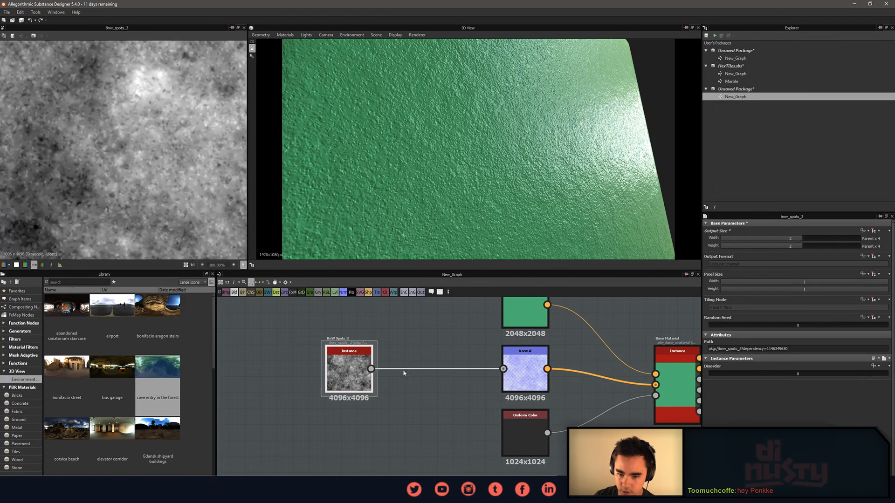
pyautogui.scroll(-3, 135, 158)
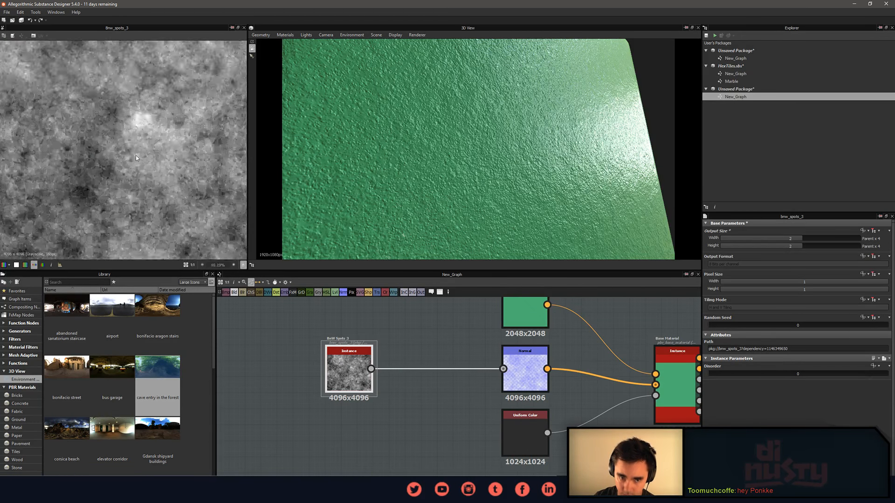
pyautogui.scroll(6, 98, 177)
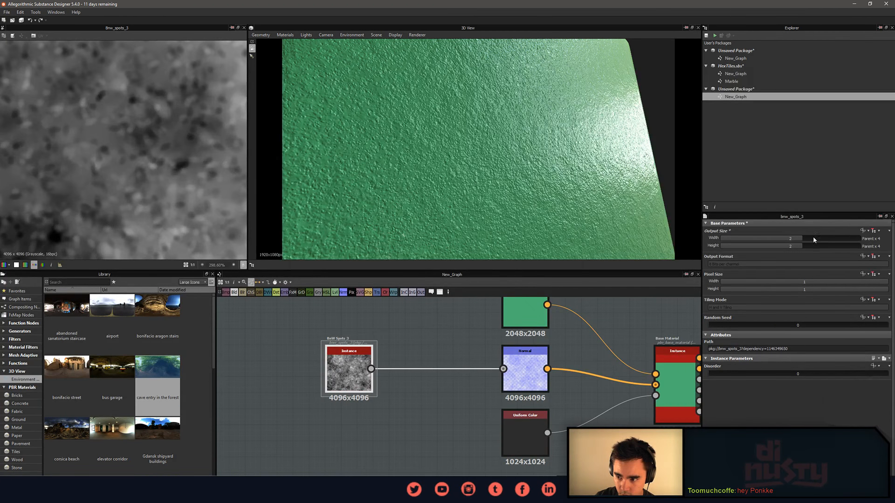
pyautogui.click(812, 238)
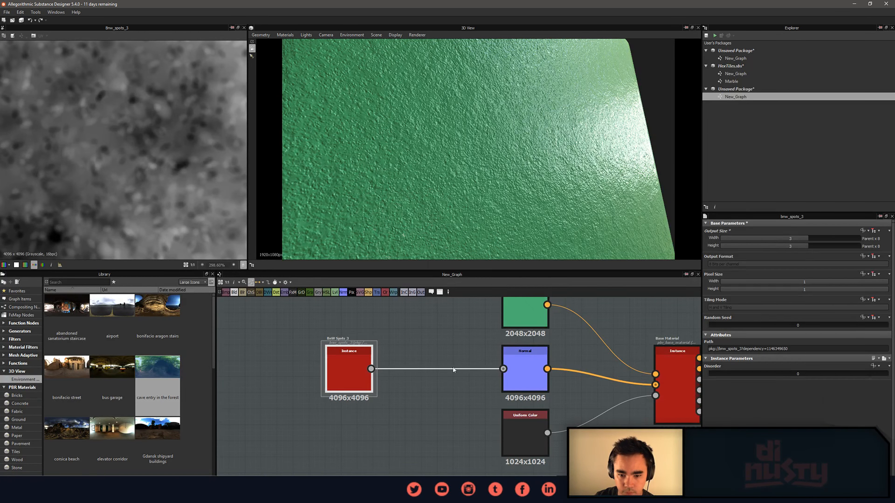
pyautogui.moveTo(797, 238); pyautogui.dragTo(790, 245)
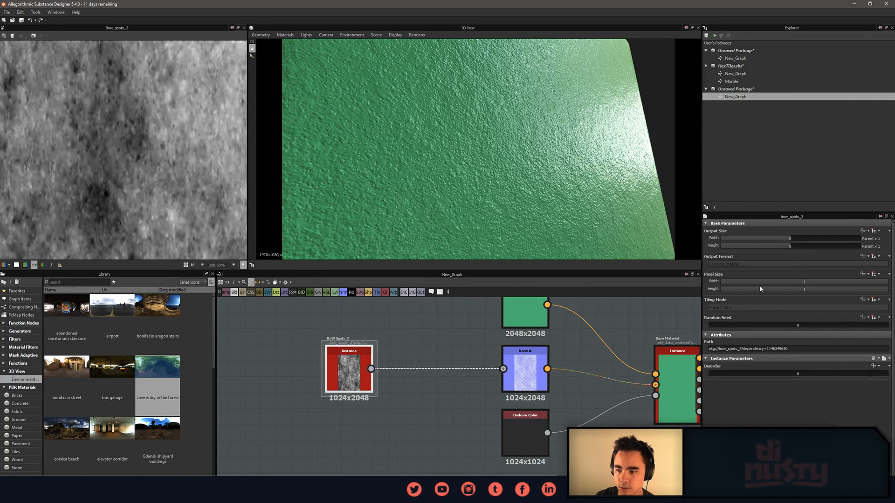
# Restore the Base Material node's output size to Input x 1 in width and height.
pyautogui.moveTo(431, 354); pyautogui.dragTo(373, 352, button='middle')
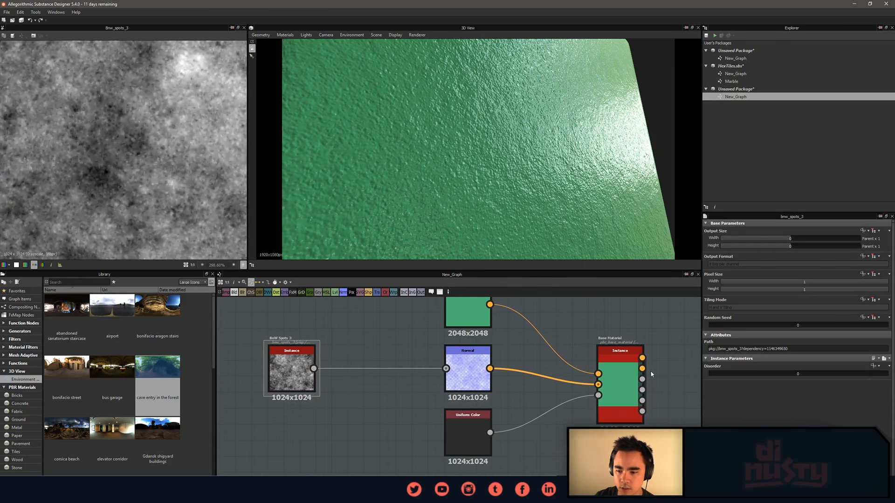
pyautogui.click(620, 373)
pyautogui.moveTo(795, 247); pyautogui.dragTo(789, 246)
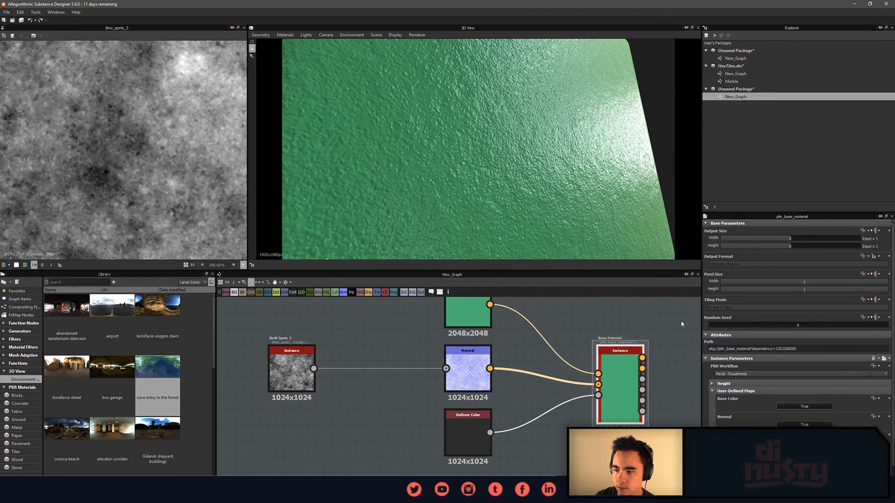
pyautogui.click(536, 334)
pyautogui.moveTo(488, 180); pyautogui.dragTo(518, 176)
# Insert a Levels node between the BnW Spots 3 and Normal nodes.
pyautogui.moveTo(402, 340); pyautogui.dragTo(434, 319, button='middle')
pyautogui.click(329, 333)
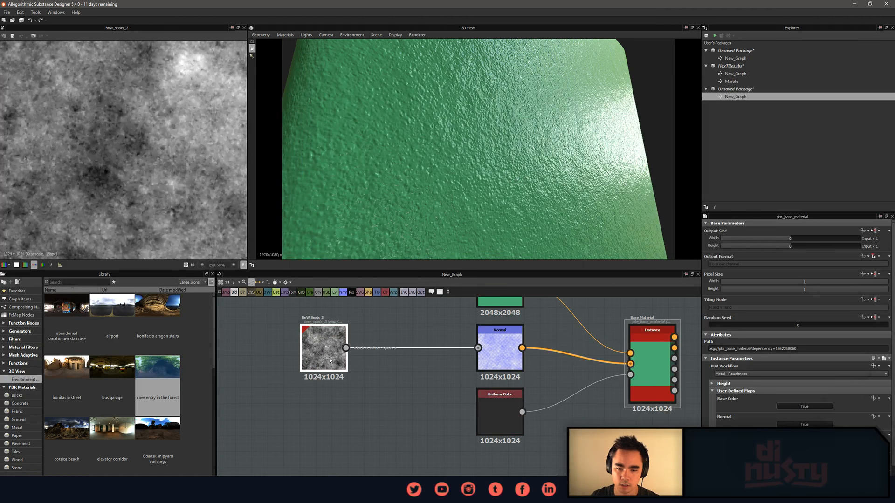
pyautogui.press('space')
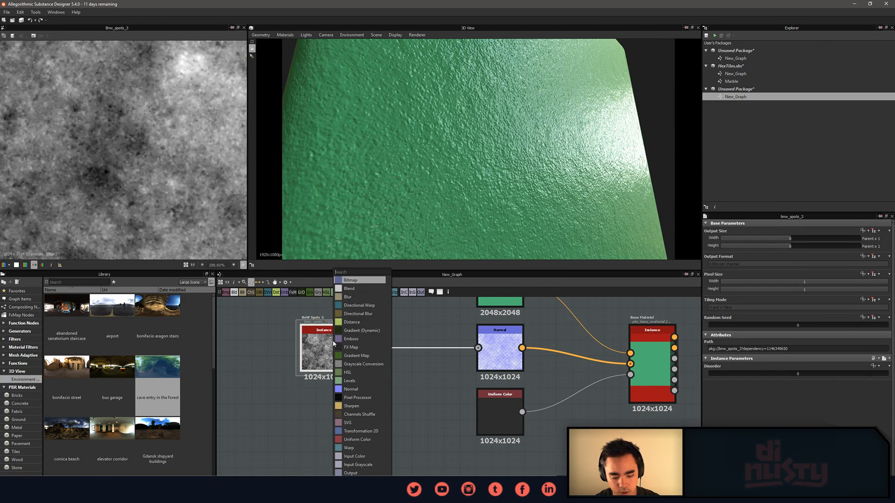
pyautogui.write('level')
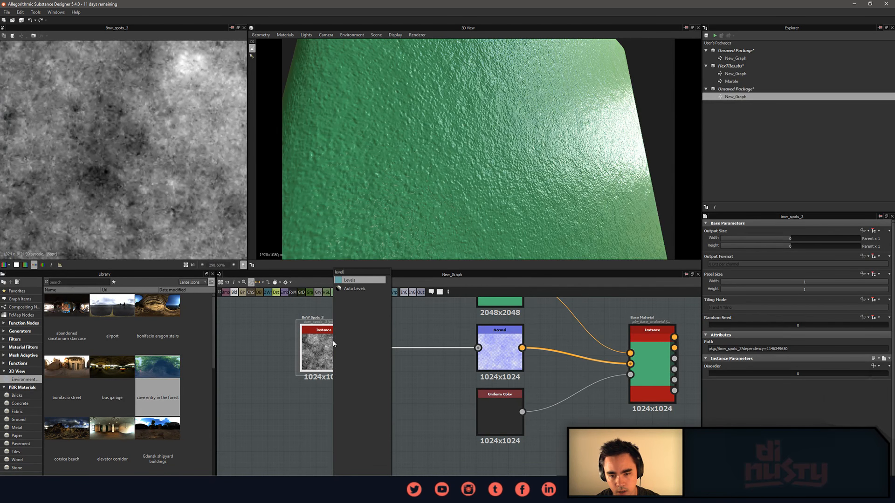
pyautogui.press('Return')
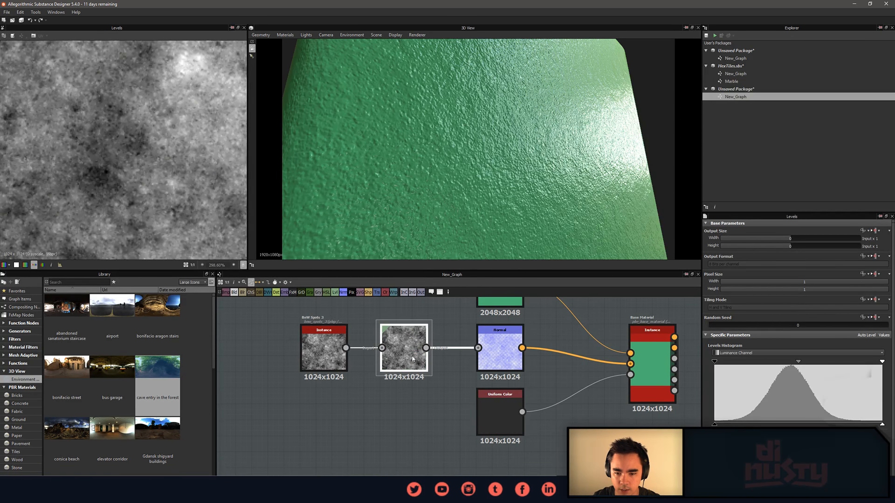
pyautogui.moveTo(410, 342)
pyautogui.mouseDown()
pyautogui.moveTo(410, 390)
pyautogui.moveTo(411, 357)
pyautogui.mouseUp()
pyautogui.click(428, 395)
pyautogui.moveTo(429, 395); pyautogui.dragTo(417, 399, button='middle')
# Try lowering the output white level of the Levels node and undo the change.
pyautogui.click(392, 359)
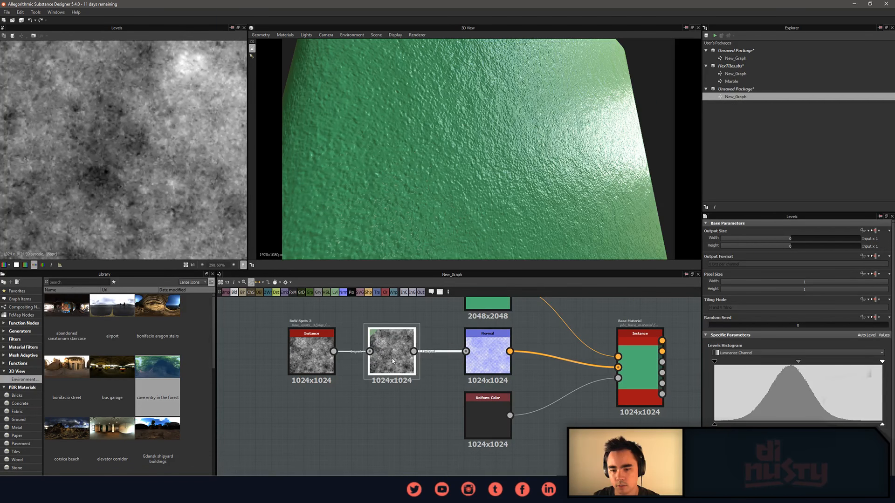
pyautogui.click(797, 362)
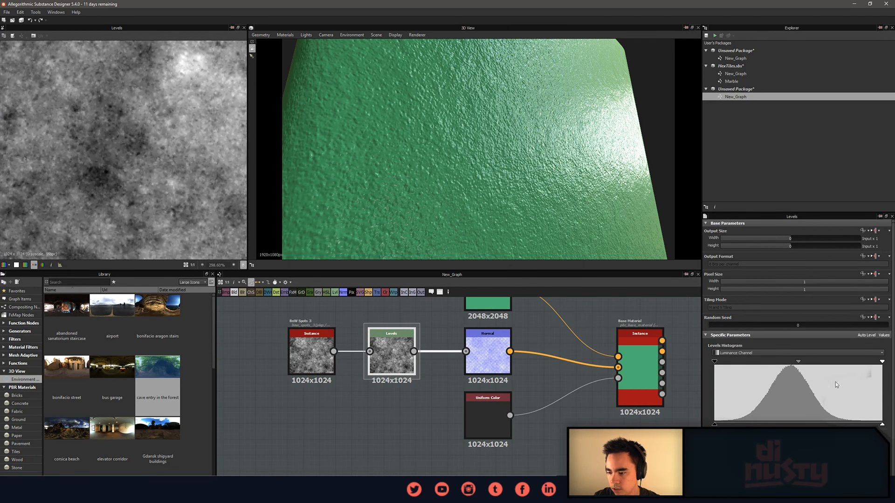
pyautogui.moveTo(881, 426); pyautogui.dragTo(843, 424)
pyautogui.hotkey('ctrl', 'z')
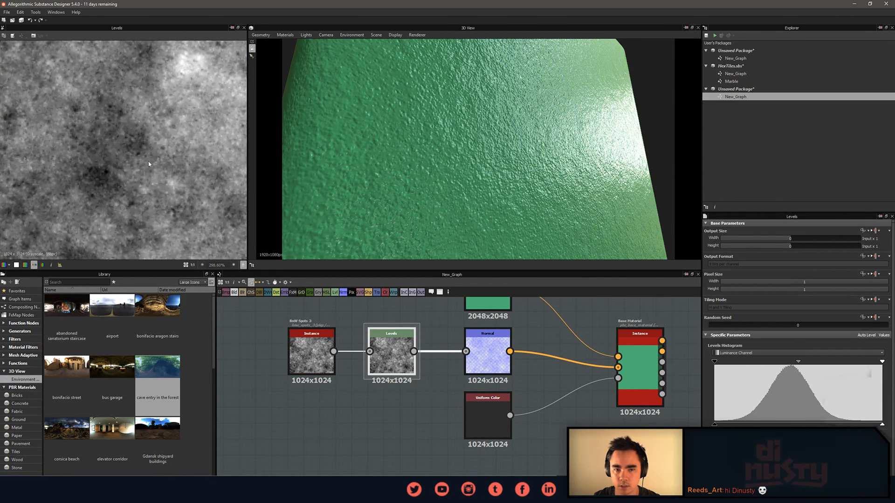
# Widen the 2D view of the Levels output to about twice its width, shrinking the 3D view.
pyautogui.scroll(-1, 148, 164)
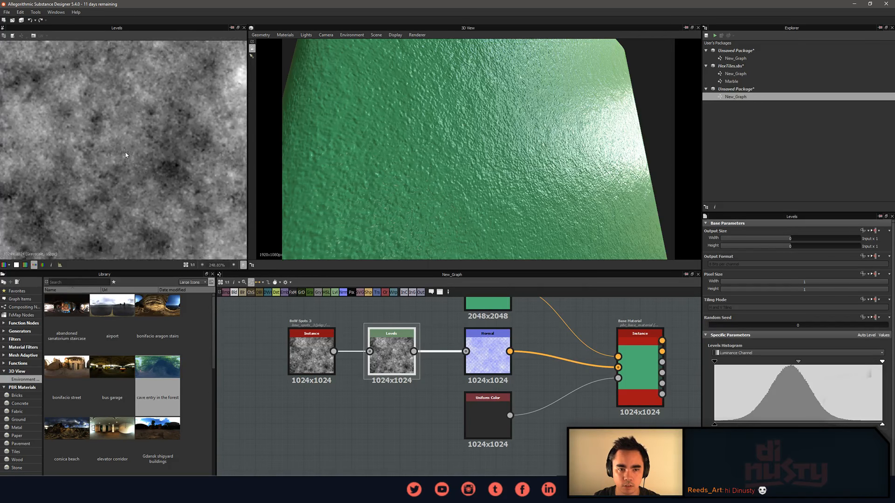
pyautogui.moveTo(124, 152); pyautogui.dragTo(132, 163, button='middle')
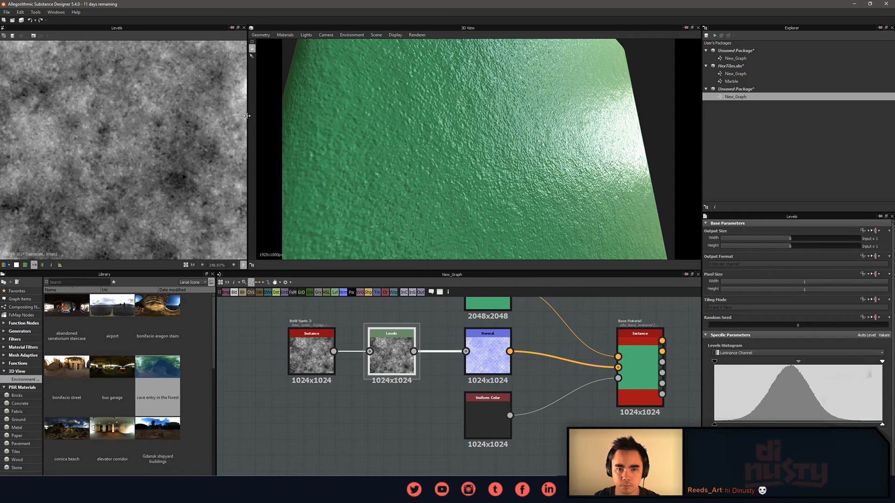
pyautogui.moveTo(247, 116); pyautogui.dragTo(520, 116)
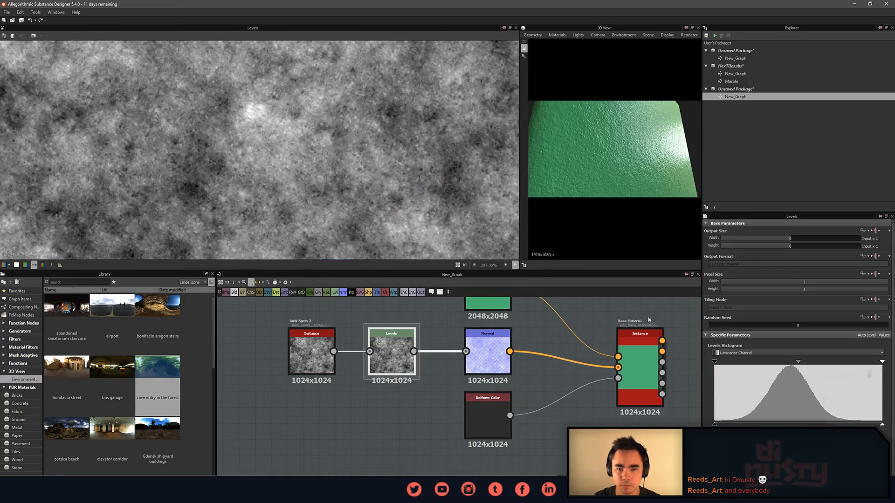
# Raise the Levels node's input black point to just below the histogram peak and lower its input white point to the end of the bright tail.
pyautogui.moveTo(715, 362); pyautogui.dragTo(772, 363)
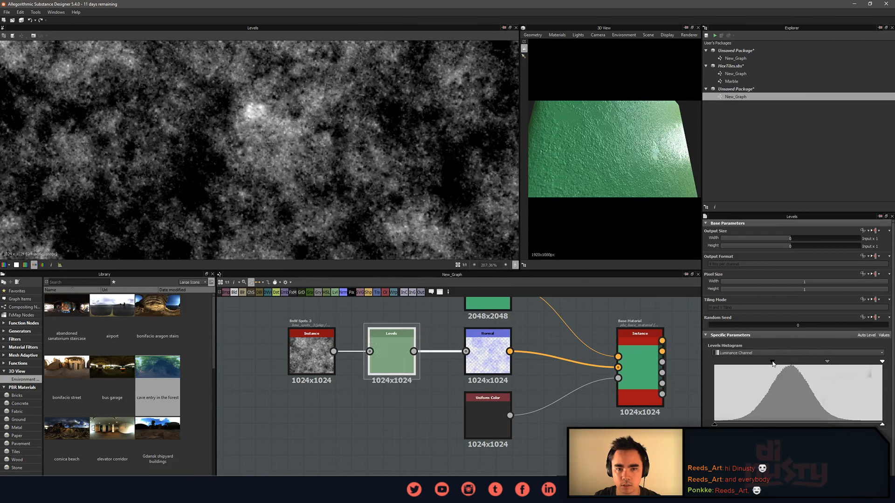
pyautogui.scroll(2, 256, 186)
pyautogui.scroll(4, 256, 185)
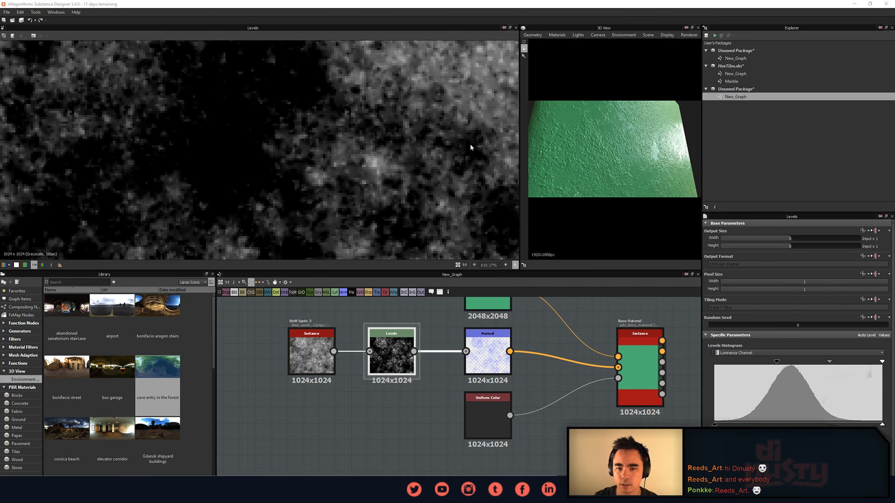
pyautogui.scroll(-3, 363, 153)
pyautogui.scroll(-1, 291, 153)
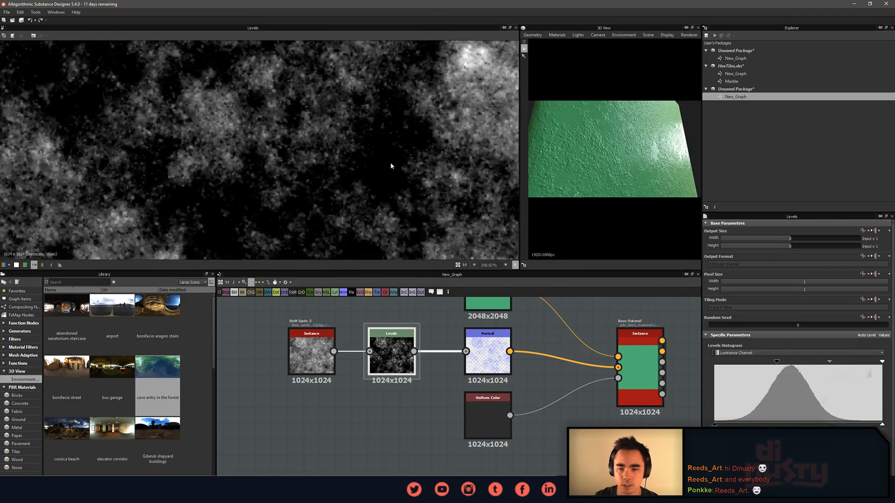
pyautogui.moveTo(881, 360); pyautogui.dragTo(855, 361)
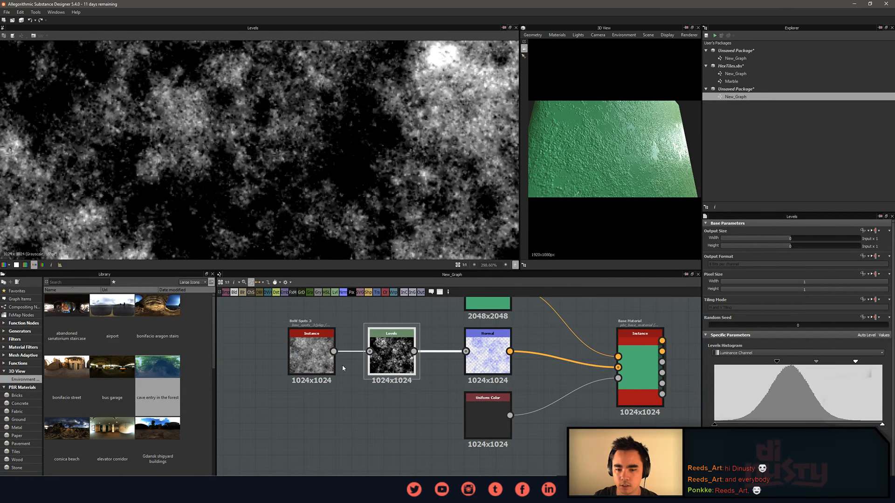
# Show the Normal node's output in the 2D view while keeping the Levels node's parameters open for editing.
pyautogui.scroll(2, 446, 405)
pyautogui.doubleClick(502, 368)
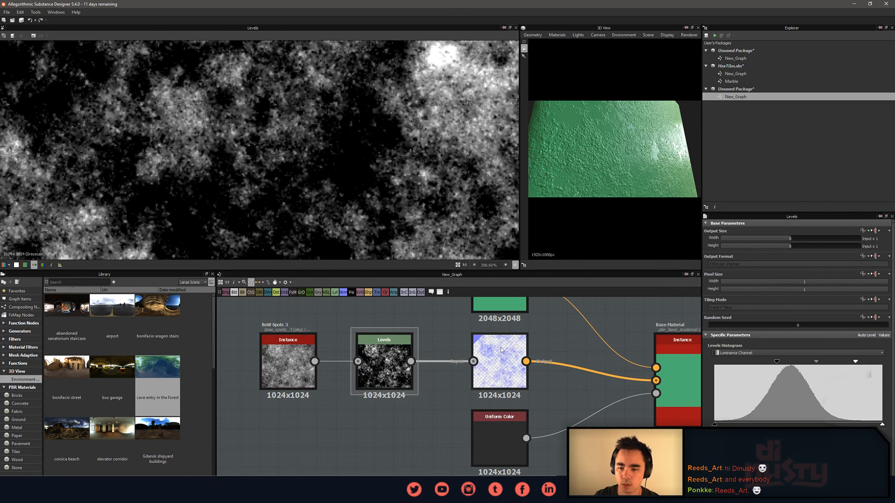
pyautogui.scroll(-1, 385, 188)
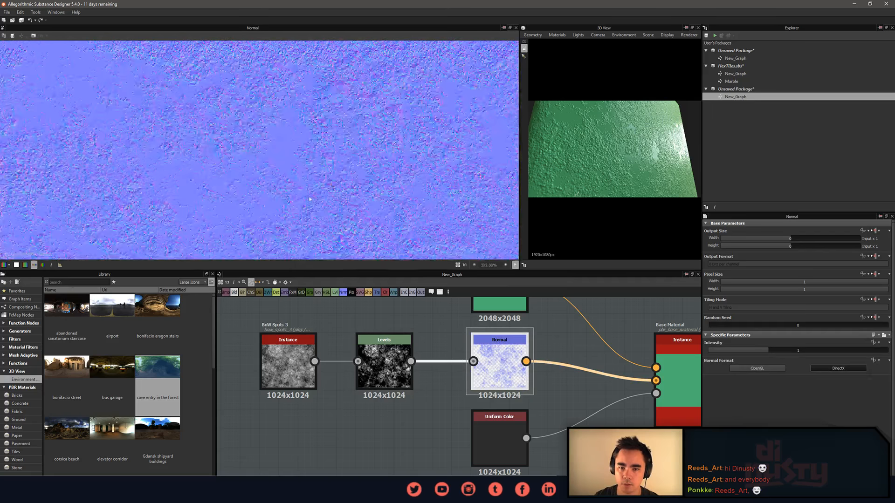
pyautogui.click(383, 349)
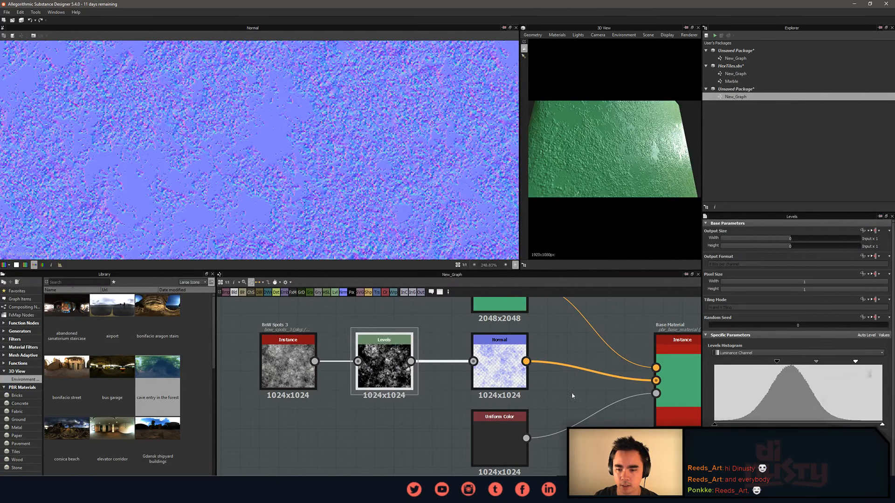
pyautogui.doubleClick(395, 367)
pyautogui.doubleClick(499, 368)
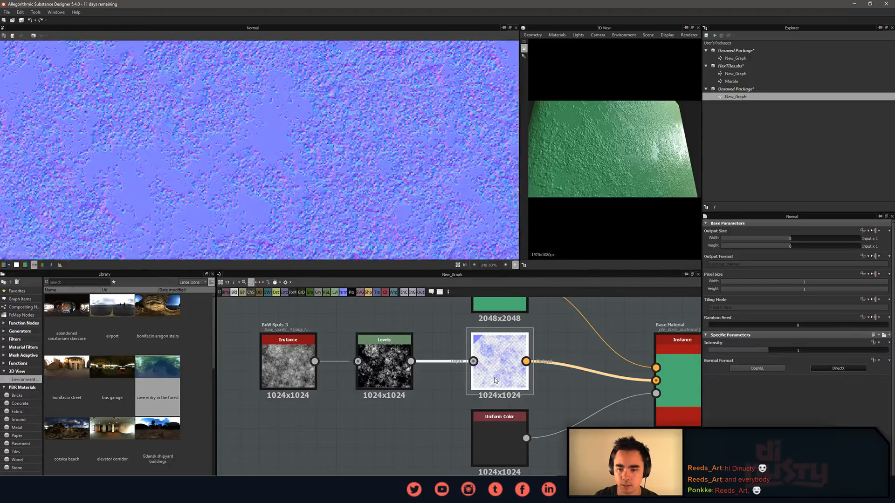
pyautogui.click(384, 368)
# Lower the Levels node's input white and black points until most of the noise is white, and show the Levels output in 2D.
pyautogui.moveTo(777, 362)
pyautogui.mouseDown()
pyautogui.moveTo(758, 364)
pyautogui.moveTo(776, 364)
pyautogui.mouseUp()
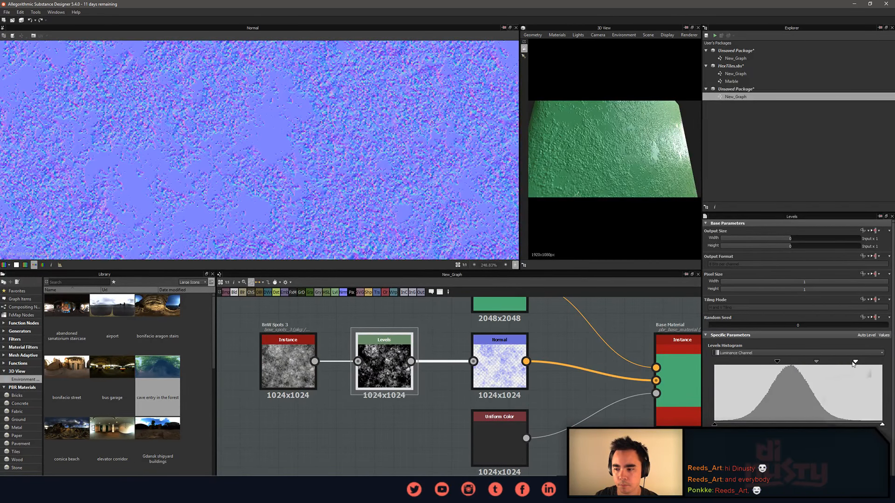
pyautogui.moveTo(855, 362); pyautogui.dragTo(831, 369)
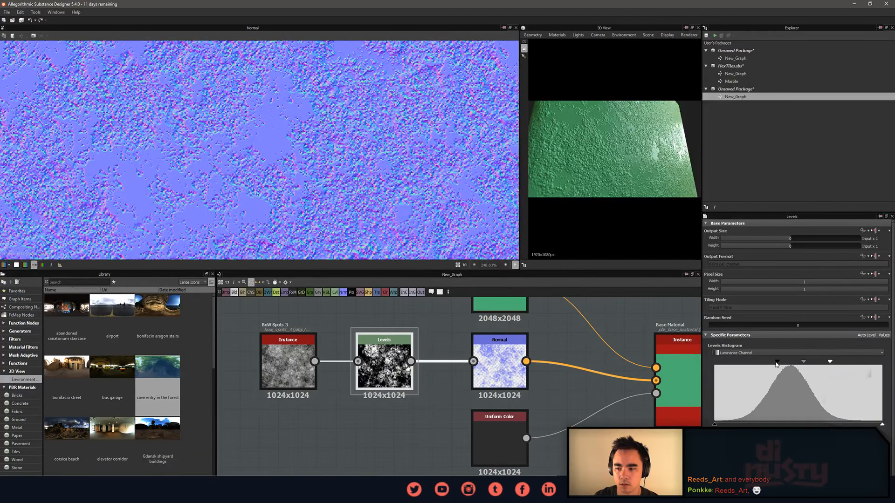
pyautogui.moveTo(777, 365); pyautogui.dragTo(773, 367)
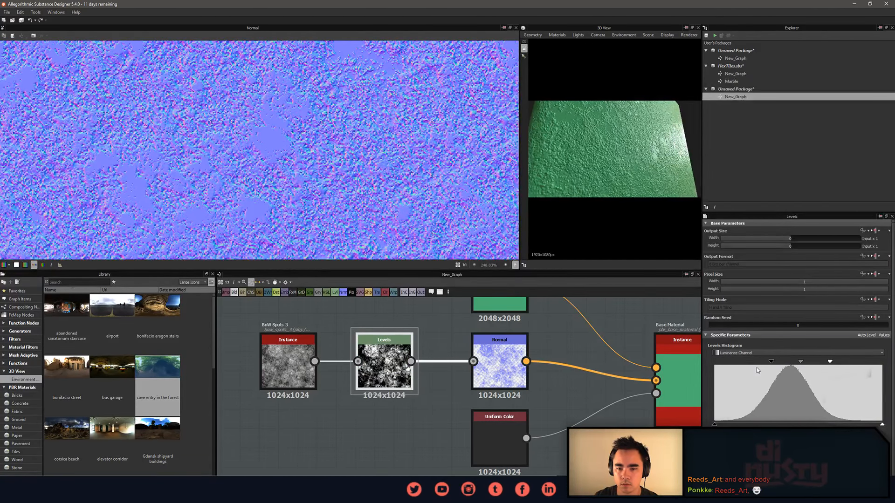
pyautogui.doubleClick(396, 366)
pyautogui.moveTo(830, 362); pyautogui.dragTo(749, 367)
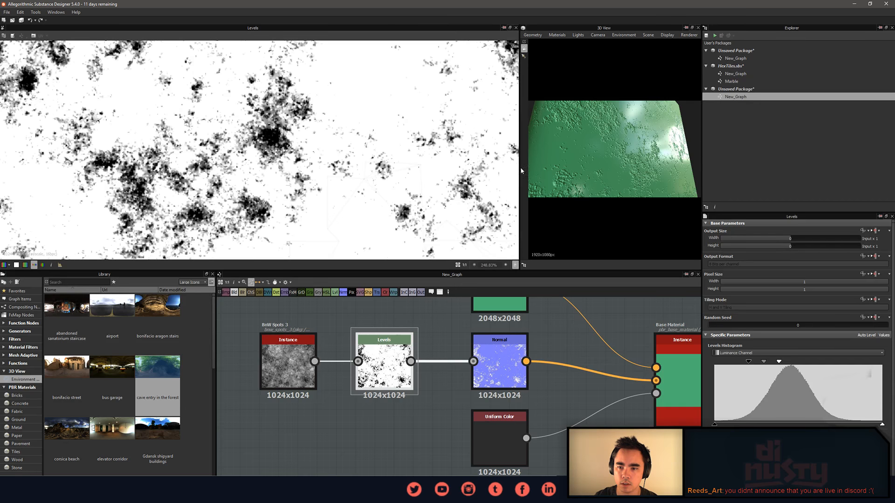
# Widen the 3D view by shrinking the 2D view to about half its width, and turn the material preview.
pyautogui.moveTo(519, 170); pyautogui.dragTo(259, 170)
pyautogui.moveTo(529, 177); pyautogui.dragTo(466, 205)
pyautogui.scroll(-2, 458, 336)
# Move the BnW Spots 3 and Levels nodes together farther away from the Normal node.
pyautogui.scroll(-1, 459, 336)
pyautogui.moveTo(458, 336); pyautogui.dragTo(434, 346, button='middle')
pyautogui.moveTo(364, 341); pyautogui.dragTo(342, 369)
pyautogui.click(394, 393)
pyautogui.moveTo(400, 396); pyautogui.dragTo(444, 395, button='middle')
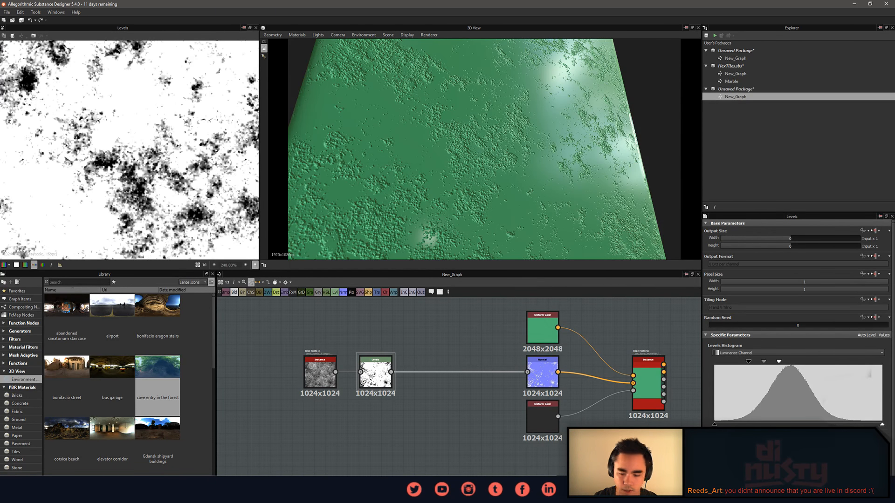
# Switch to a Chrome window and move it onto another monitor.
pyautogui.click(157, 494)
pyautogui.moveTo(472, 102); pyautogui.dragTo(894, 65)
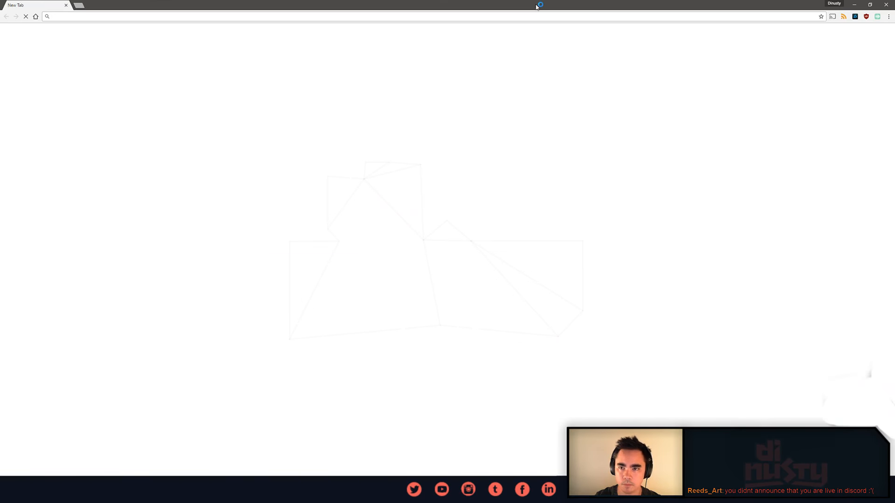
pyautogui.moveTo(538, 6); pyautogui.dragTo(894, 65)
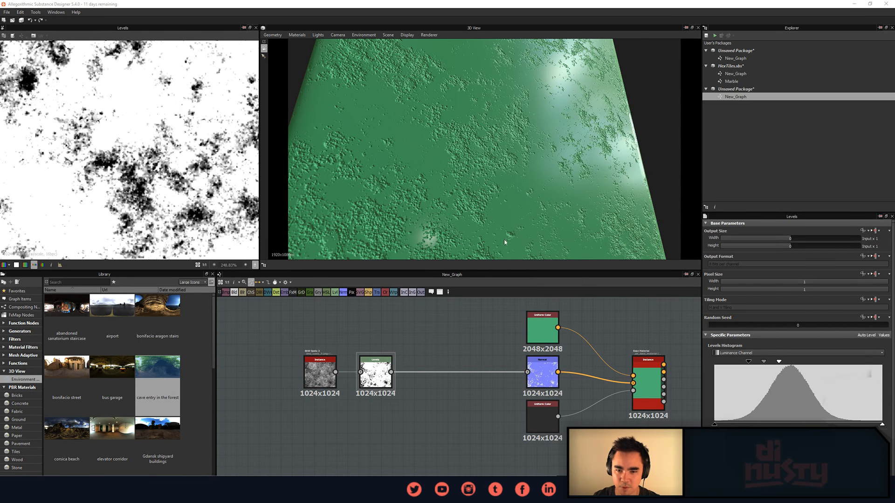
# Examine the noise relief on the 3D preview from several angles and inspect the Levels and BnW Spots 3 nodes' parameters.
pyautogui.moveTo(410, 174); pyautogui.dragTo(439, 159)
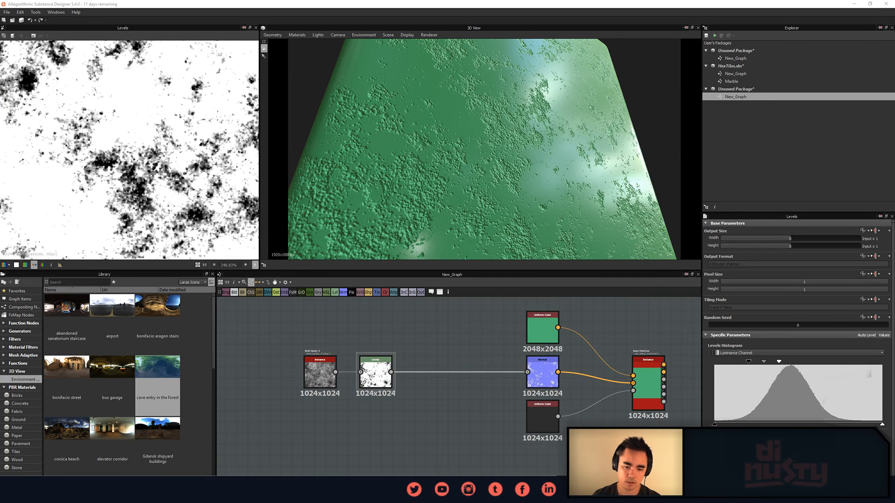
pyautogui.moveTo(362, 122); pyautogui.dragTo(448, 201)
pyautogui.moveTo(423, 307); pyautogui.dragTo(413, 313, button='middle')
pyautogui.scroll(-1, 410, 328)
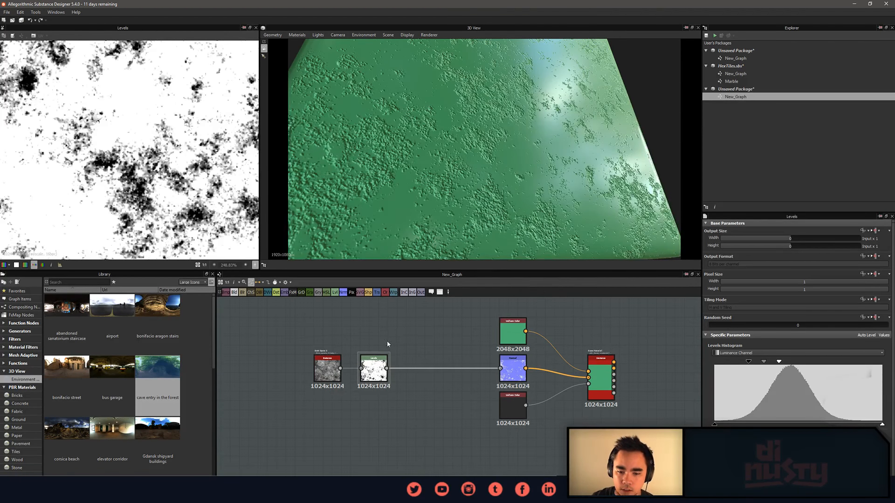
pyautogui.scroll(1, 412, 342)
pyautogui.click(360, 379)
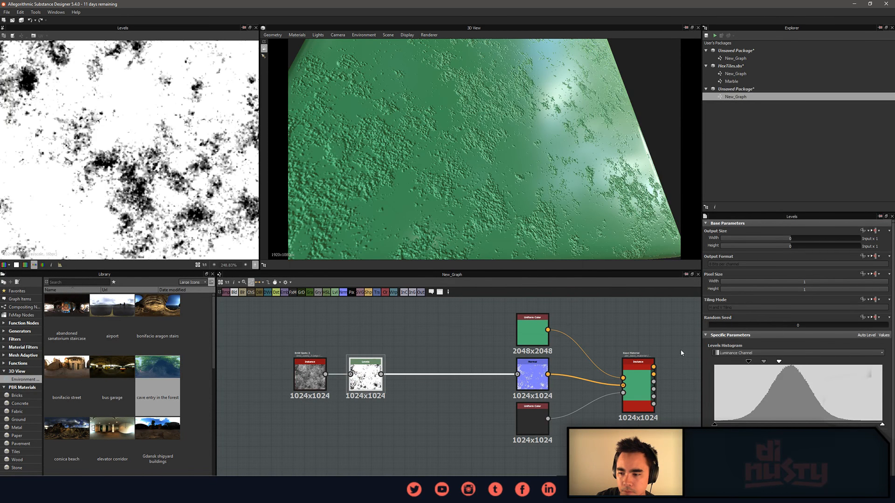
pyautogui.moveTo(725, 326); pyautogui.dragTo(740, 326)
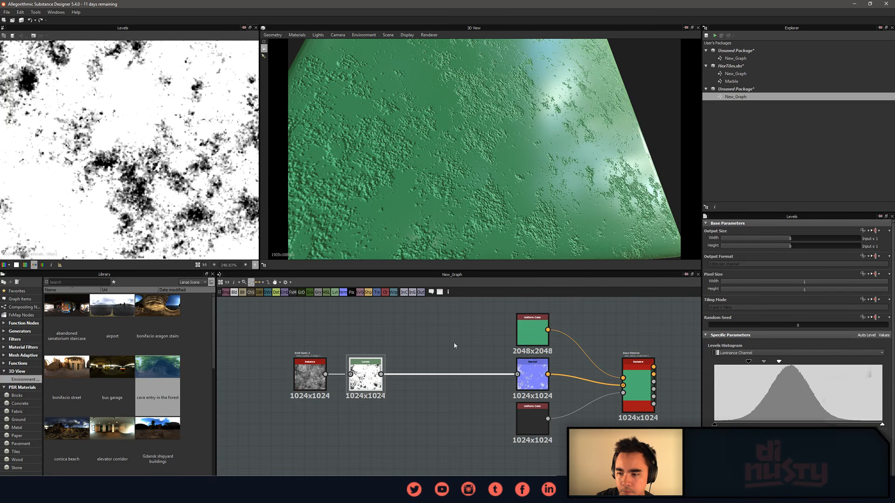
pyautogui.scroll(3, 454, 343)
pyautogui.click(355, 376)
pyautogui.moveTo(356, 375); pyautogui.dragTo(348, 377, button='middle')
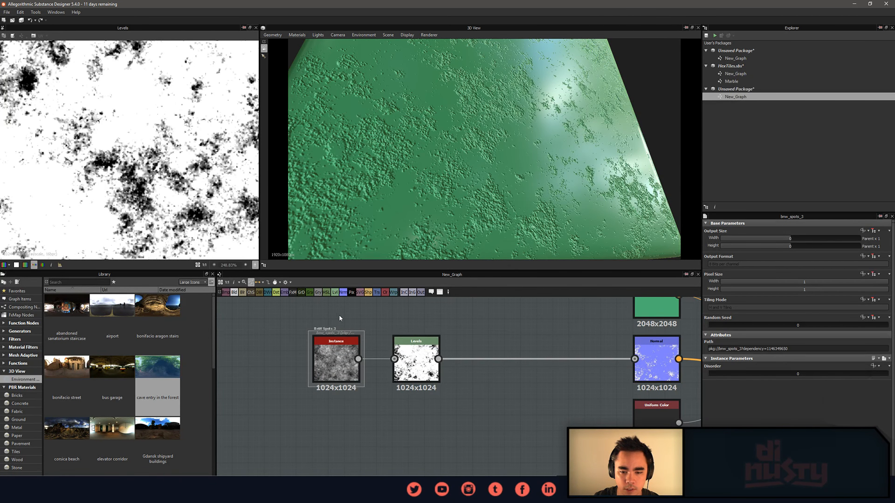
# Add a Brick Generator node from the library's generator patterns below BnW Spots 3 and view its whole pattern in 2D.
pyautogui.press('space')
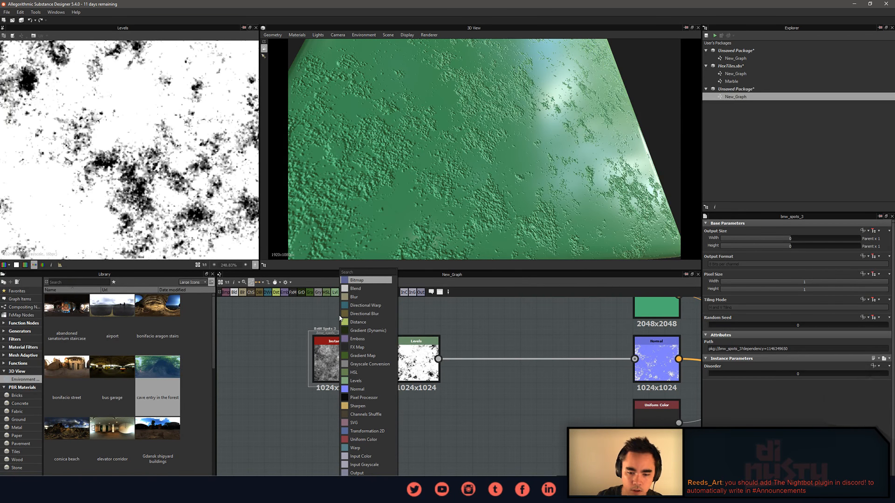
pyautogui.click(285, 345)
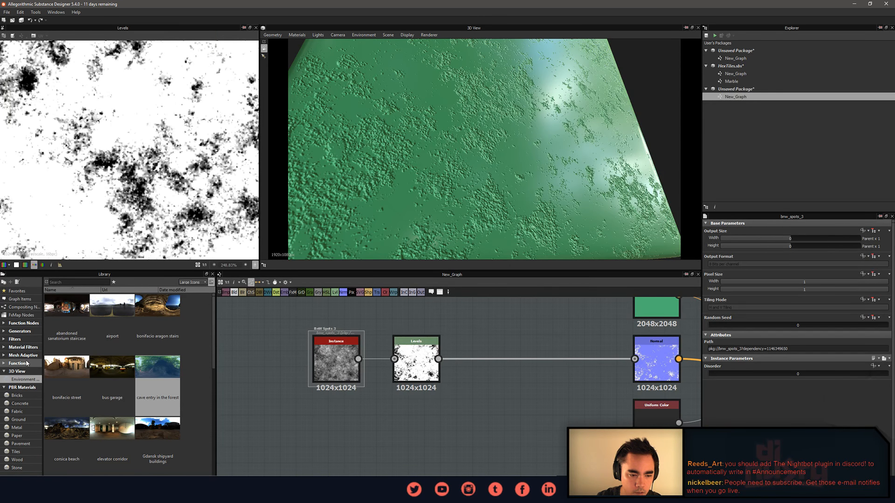
pyautogui.click(17, 331)
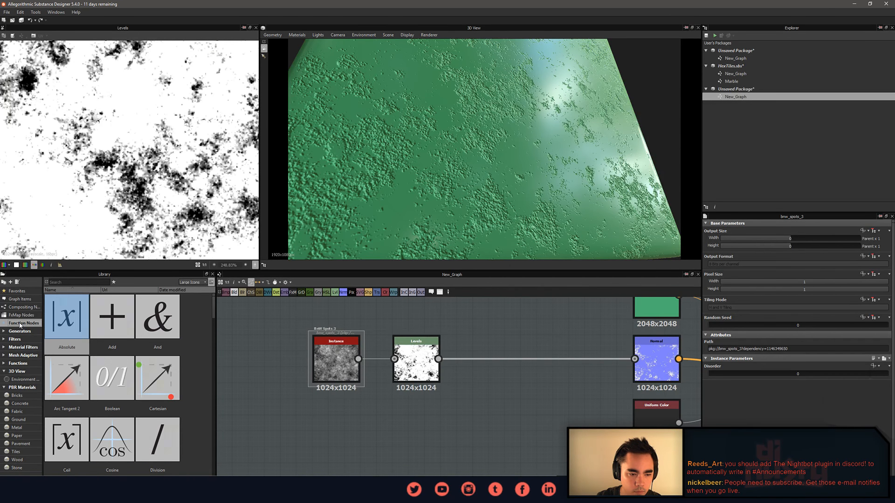
pyautogui.click(110, 387)
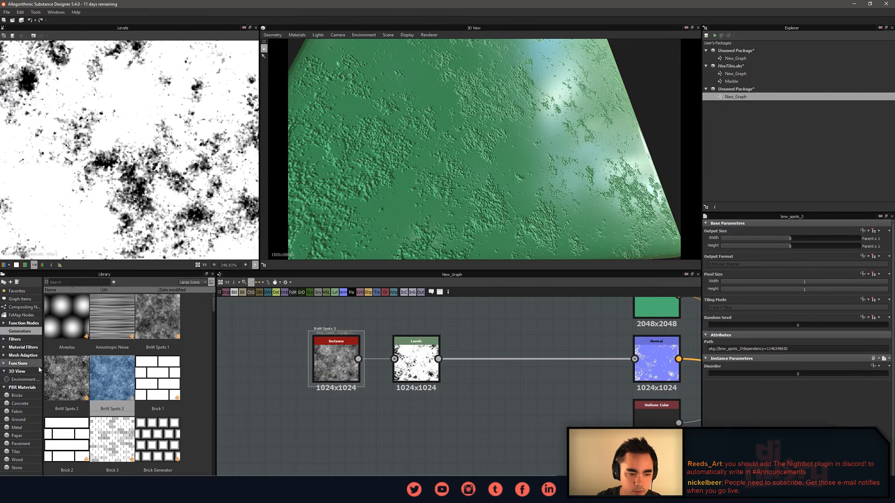
pyautogui.click(63, 331)
pyautogui.click(4, 331)
pyautogui.click(18, 340)
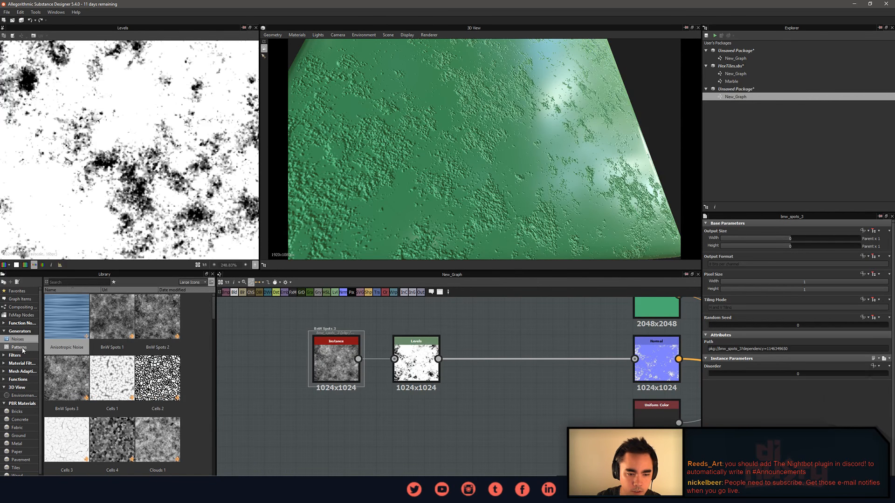
pyautogui.click(19, 348)
pyautogui.click(18, 340)
pyautogui.click(18, 348)
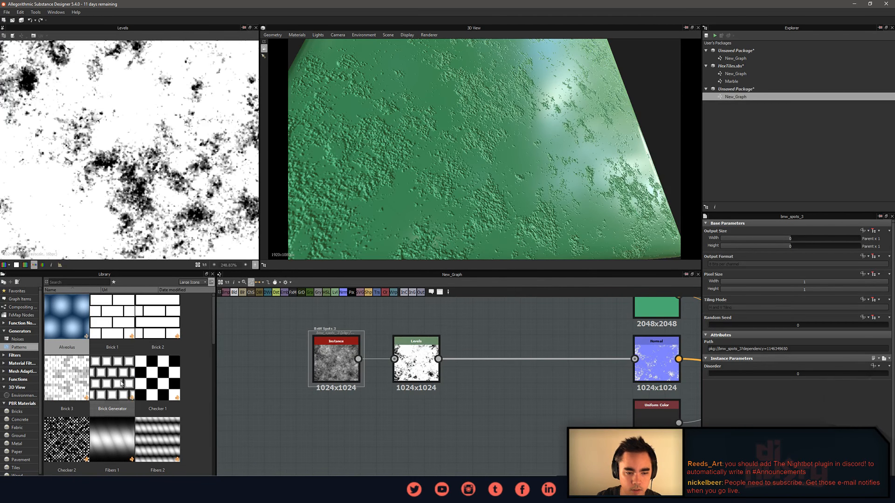
pyautogui.moveTo(121, 383); pyautogui.dragTo(337, 440)
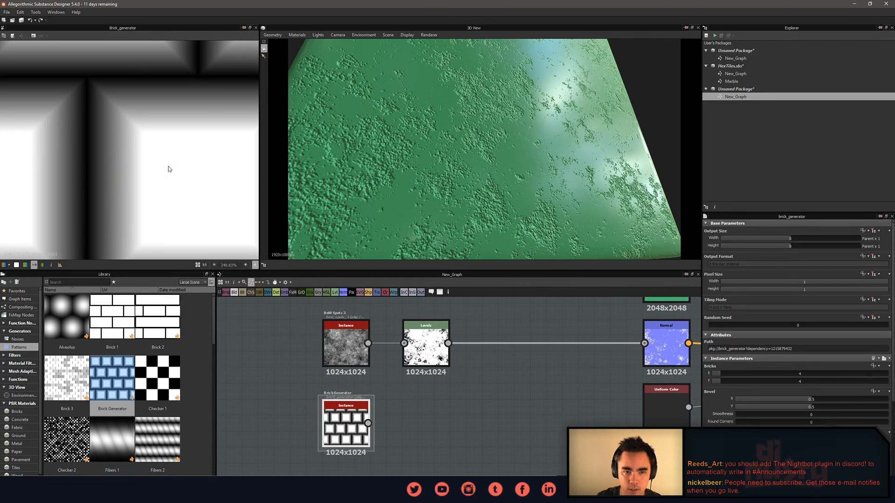
pyautogui.scroll(-6, 169, 169)
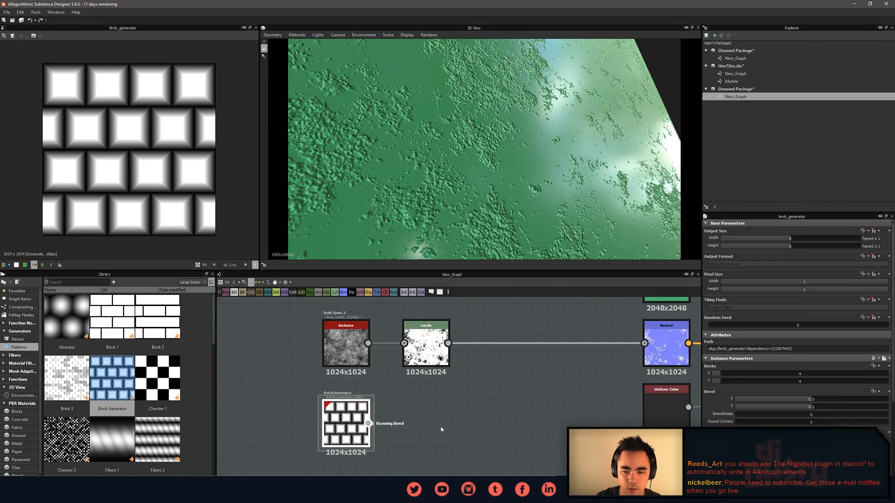
# Connect the Brick Generator's Running Bond output directly to the Normal node's input.
pyautogui.moveTo(368, 424); pyautogui.dragTo(645, 343)
pyautogui.scroll(-3, 483, 143)
pyautogui.moveTo(483, 144)
pyautogui.mouseDown()
pyautogui.moveTo(464, 159)
pyautogui.moveTo(465, 139)
pyautogui.mouseUp()
# Route the Brick Generator through the Levels node into the Normal node, and widen the Levels input range to soften the brick edges.
pyautogui.moveTo(477, 323); pyautogui.dragTo(454, 322, button='middle')
pyautogui.moveTo(382, 349); pyautogui.dragTo(382, 343)
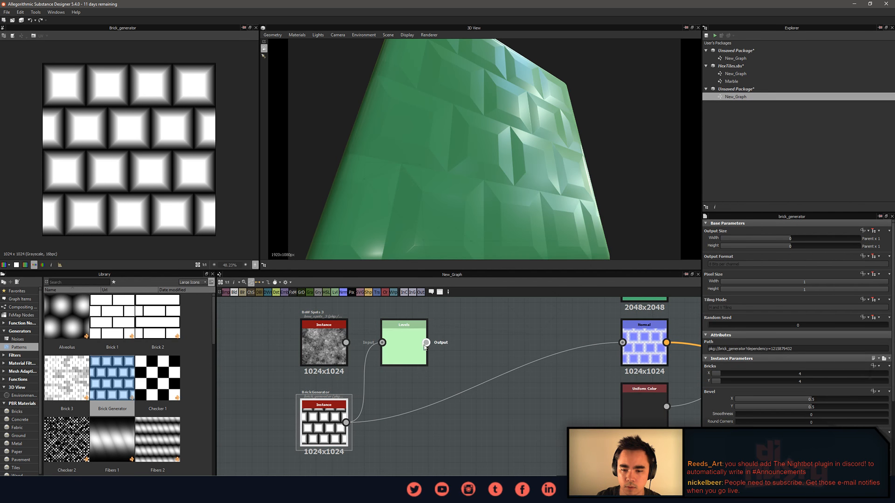
pyautogui.moveTo(614, 345); pyautogui.dragTo(621, 344)
pyautogui.doubleClick(405, 346)
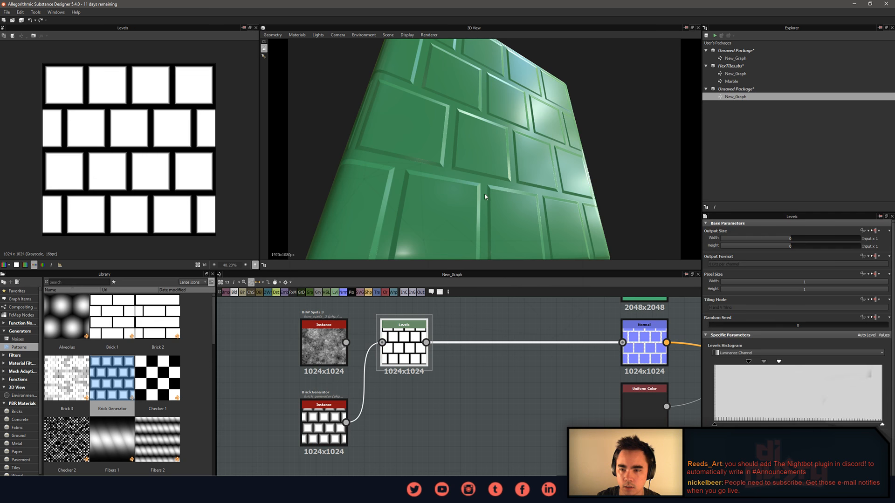
pyautogui.moveTo(484, 195); pyautogui.dragTo(489, 197)
pyautogui.moveTo(749, 362); pyautogui.dragTo(801, 362)
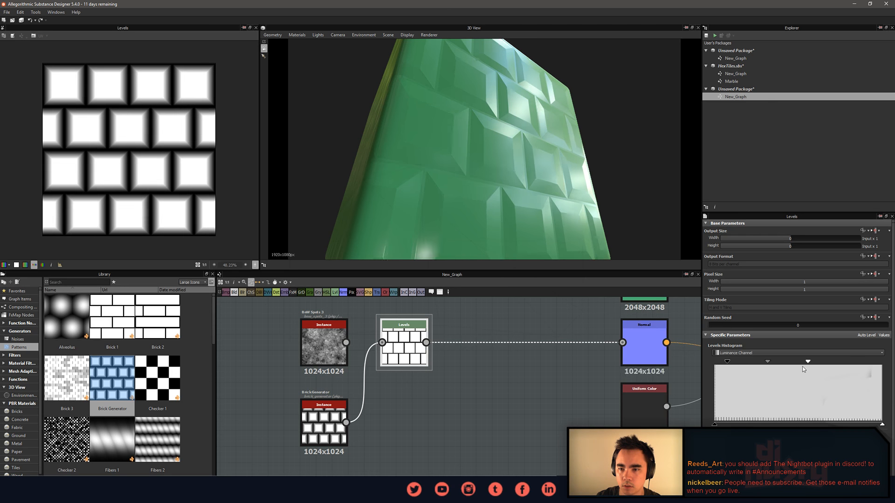
# Show the Normal node's output in the 2D view and raise its intensity to 3.
pyautogui.click(653, 349)
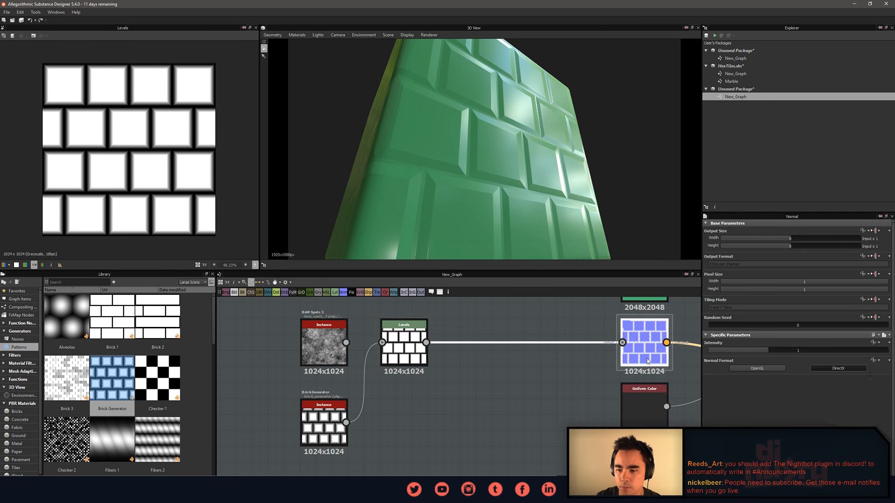
pyautogui.scroll(-1, 663, 350)
pyautogui.moveTo(663, 350); pyautogui.dragTo(538, 347, button='middle')
pyautogui.scroll(2, 539, 347)
pyautogui.doubleClick(525, 345)
pyautogui.moveTo(801, 350); pyautogui.dragTo(892, 353)
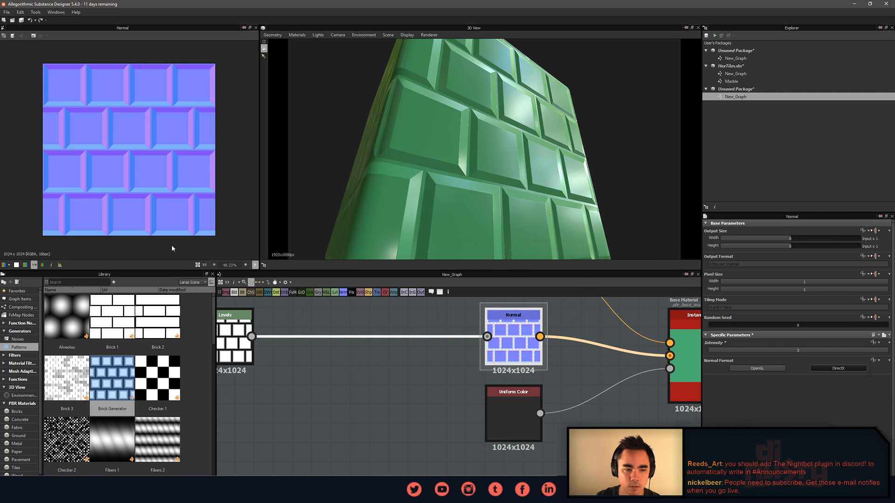
pyautogui.click(16, 264)
pyautogui.click(16, 264)
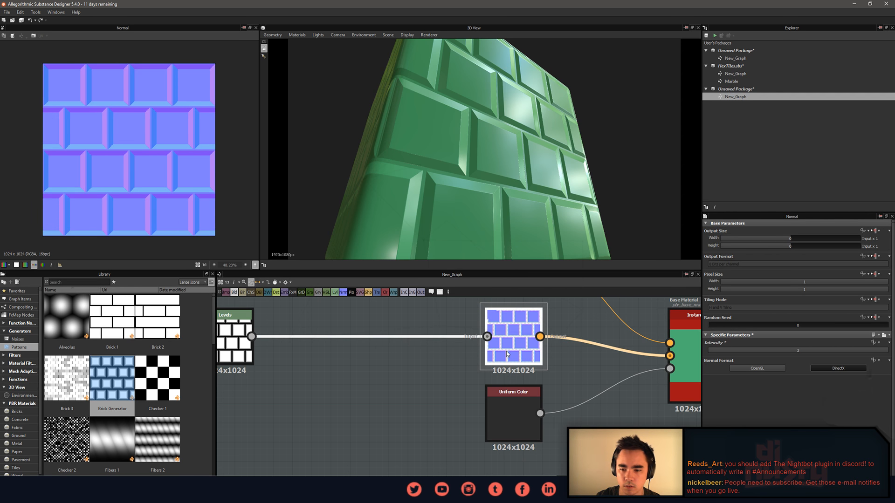
# Set the Normal node's intensity to 12.
pyautogui.doubleClick(843, 354)
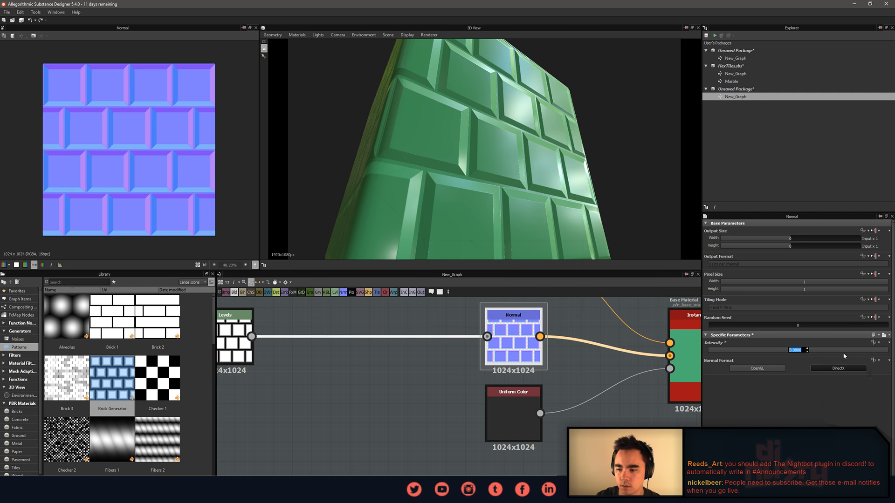
pyautogui.write('10')
pyautogui.press('Return')
pyautogui.moveTo(355, 416); pyautogui.dragTo(387, 424, button='middle')
pyautogui.scroll(-1, 485, 418)
pyautogui.scroll(1, 493, 415)
# Set the Normal node's intensity to 10.
pyautogui.click(855, 352)
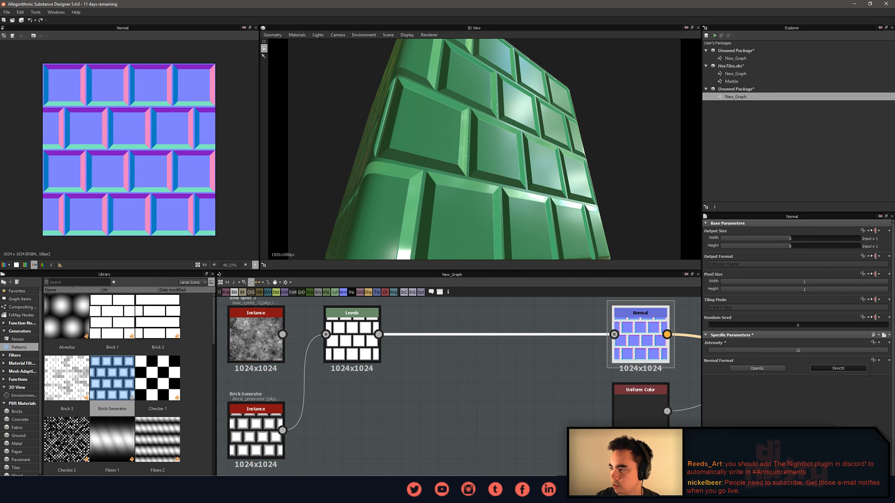
pyautogui.doubleClick(795, 351)
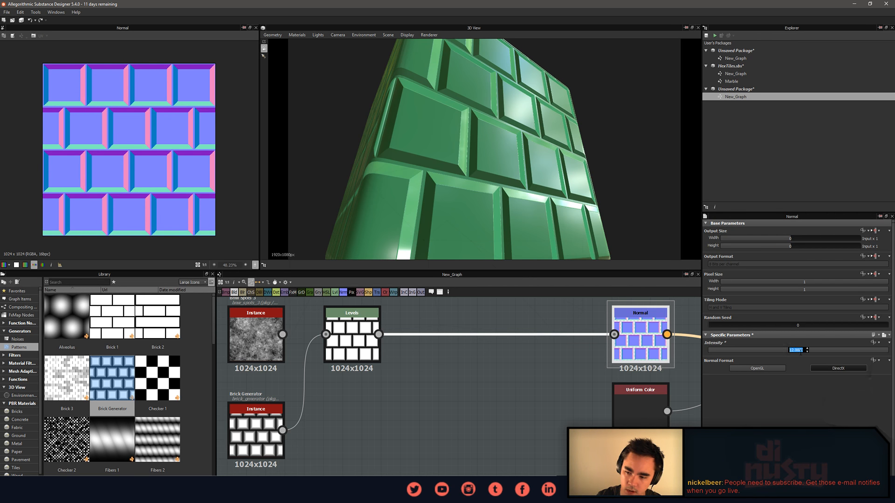
pyautogui.write('10')
pyautogui.press('Return')
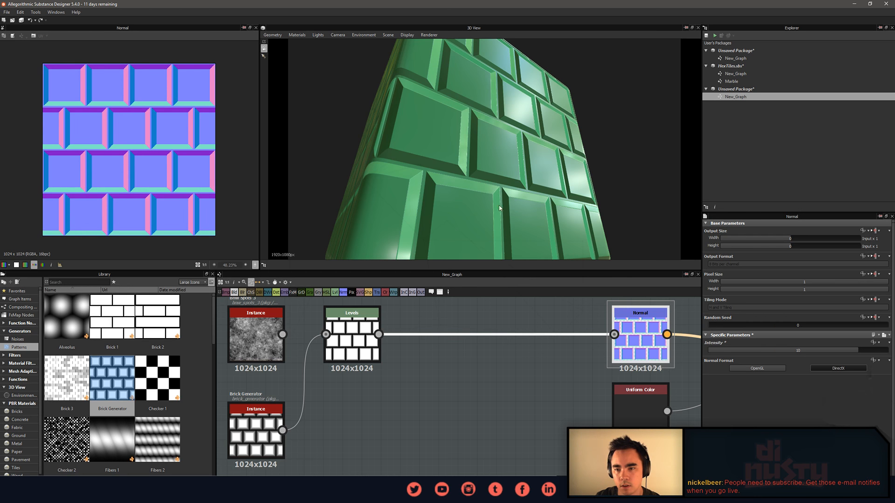
# Reconnect BnW Spots 3 to the Levels input in place of the Brick Generator and inspect the stronger relief in 3D.
pyautogui.scroll(-2, 536, 381)
pyautogui.moveTo(324, 344); pyautogui.dragTo(360, 346)
pyautogui.moveTo(480, 200); pyautogui.dragTo(508, 201)
pyautogui.scroll(6, 168, 176)
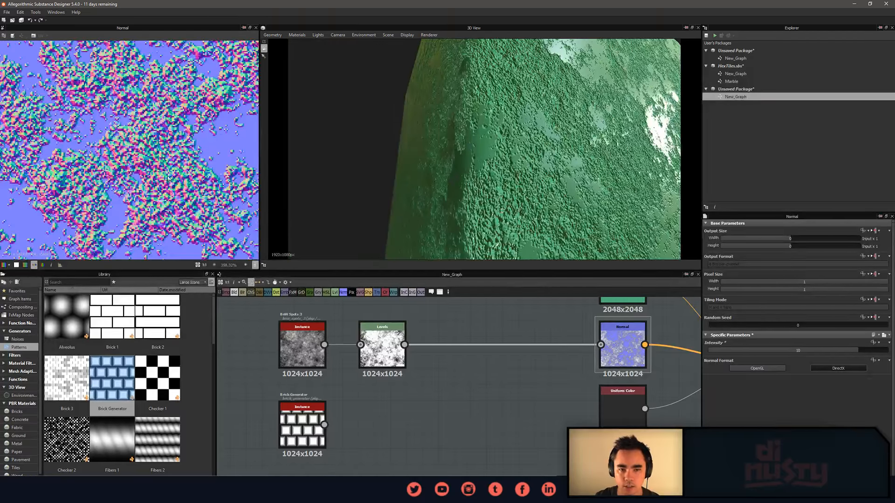
# Lower the Levels node's input white point to about the histogram's peak so more of the noise turns white.
pyautogui.moveTo(580, 211); pyautogui.dragTo(518, 217)
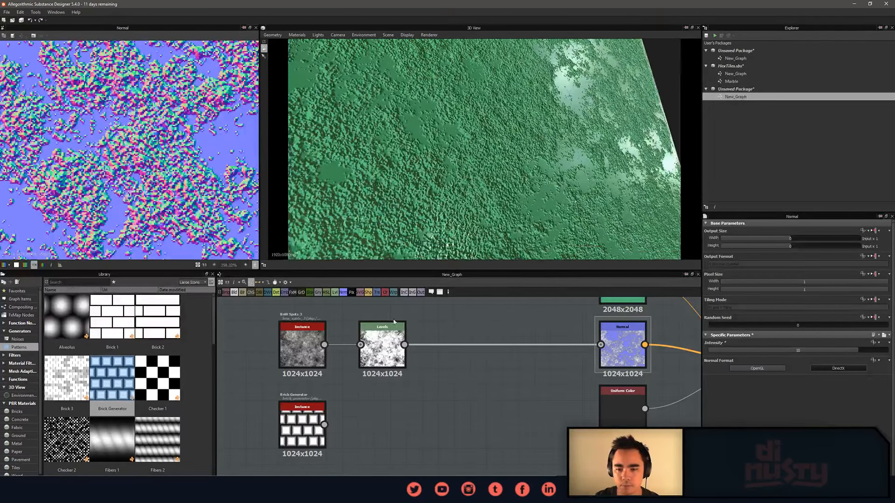
pyautogui.click(382, 345)
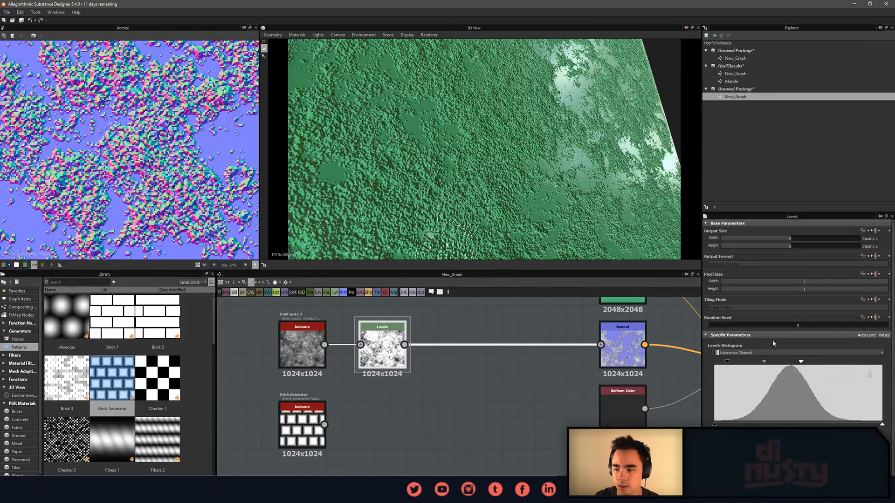
pyautogui.moveTo(801, 362); pyautogui.dragTo(791, 367)
# Set the Normal node's intensity to 1 and inspect the softer relief in the 3D view.
pyautogui.click(624, 377)
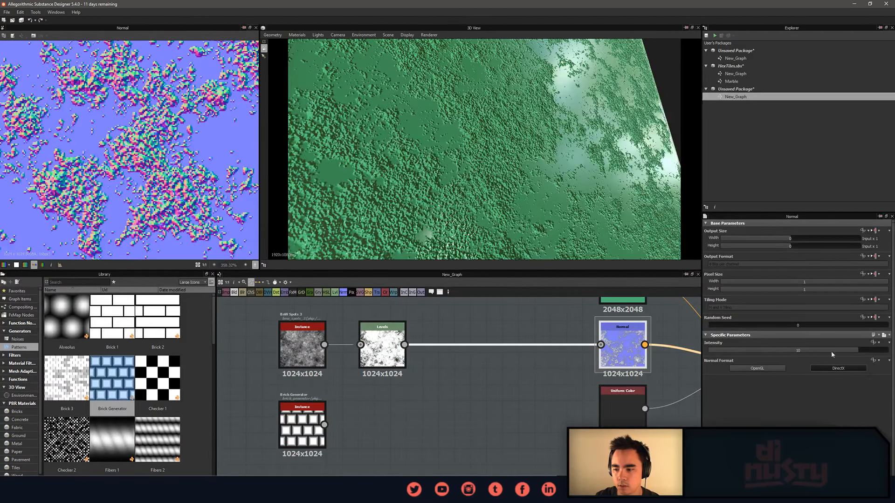
pyautogui.click(811, 350)
pyautogui.write('1')
pyautogui.press('Return')
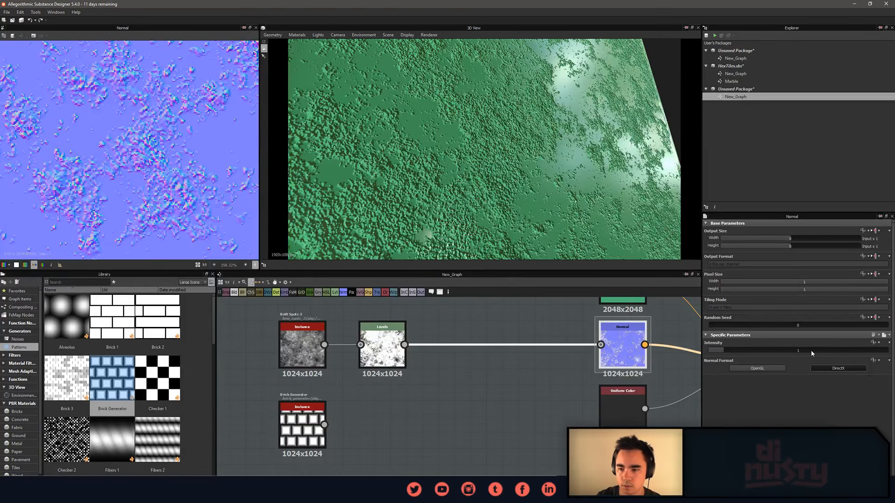
pyautogui.scroll(-5, 543, 182)
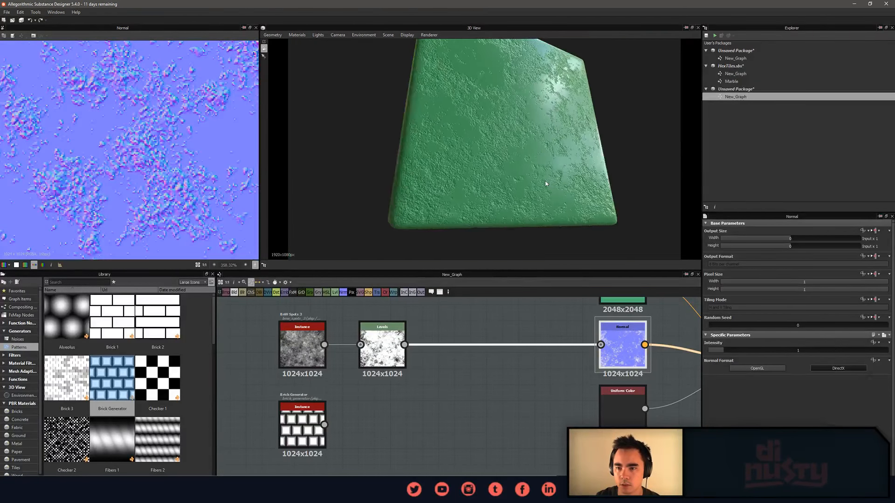
pyautogui.moveTo(547, 183); pyautogui.dragTo(507, 178)
pyautogui.scroll(5, 559, 186)
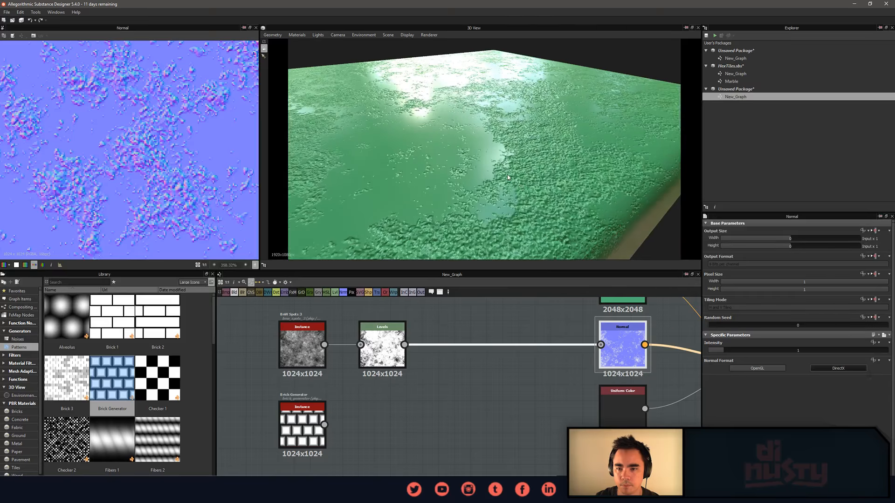
# Add an Invert Grayscale node to the graph and feed it from the Levels node's output.
pyautogui.moveTo(448, 336); pyautogui.dragTo(431, 350, button='middle')
pyautogui.moveTo(572, 439); pyautogui.dragTo(476, 426, button='middle')
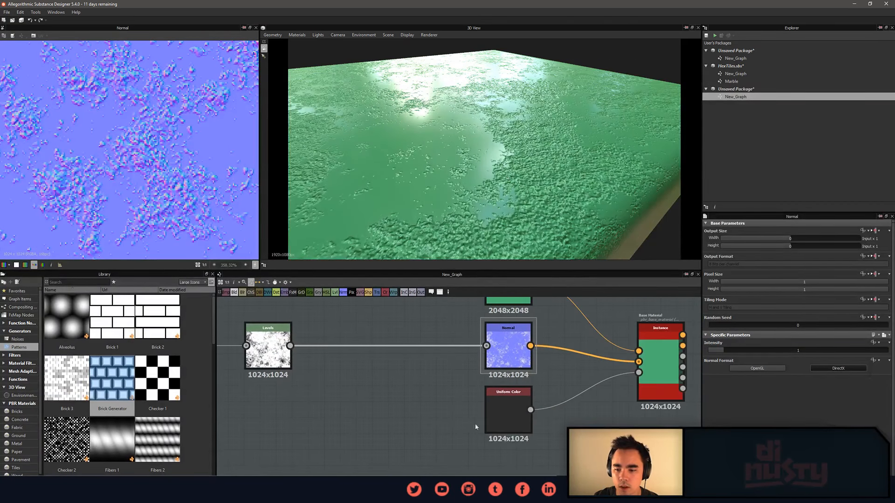
pyautogui.scroll(-1, 476, 425)
pyautogui.moveTo(384, 415); pyautogui.dragTo(435, 405, button='middle')
pyautogui.scroll(1, 435, 406)
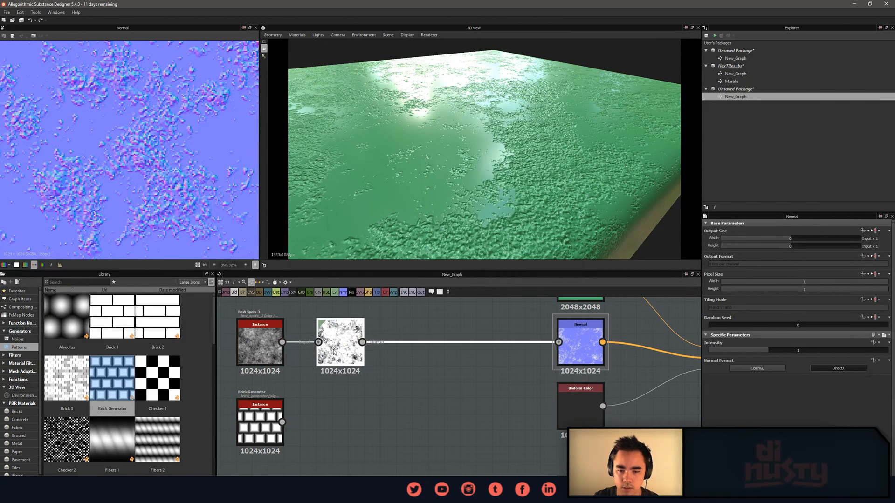
pyautogui.click(351, 356)
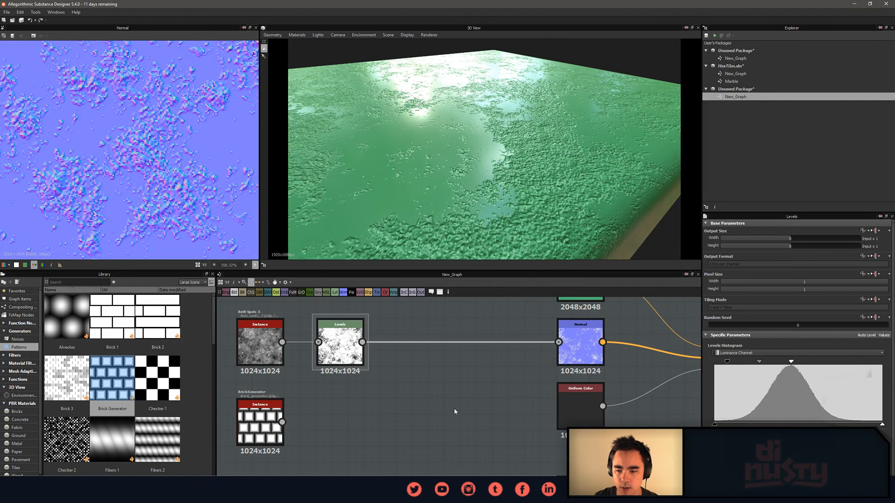
pyautogui.press('space')
pyautogui.write('inv')
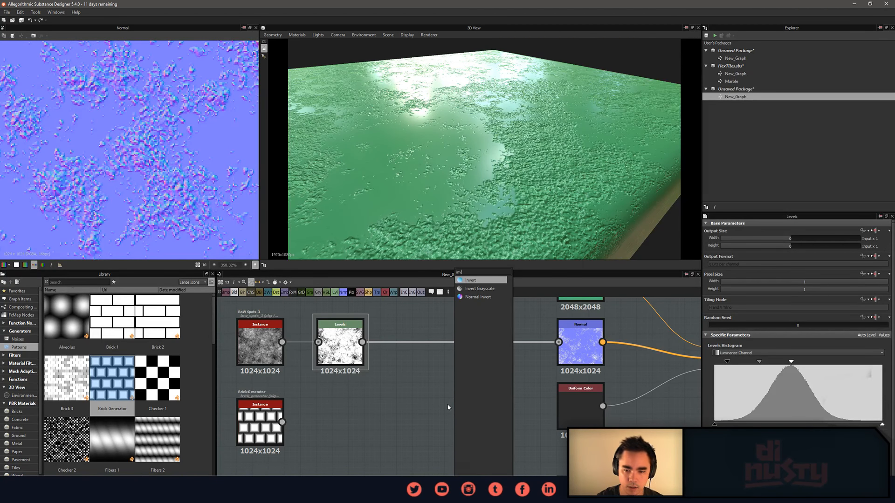
pyautogui.write('er')
pyautogui.click(492, 289)
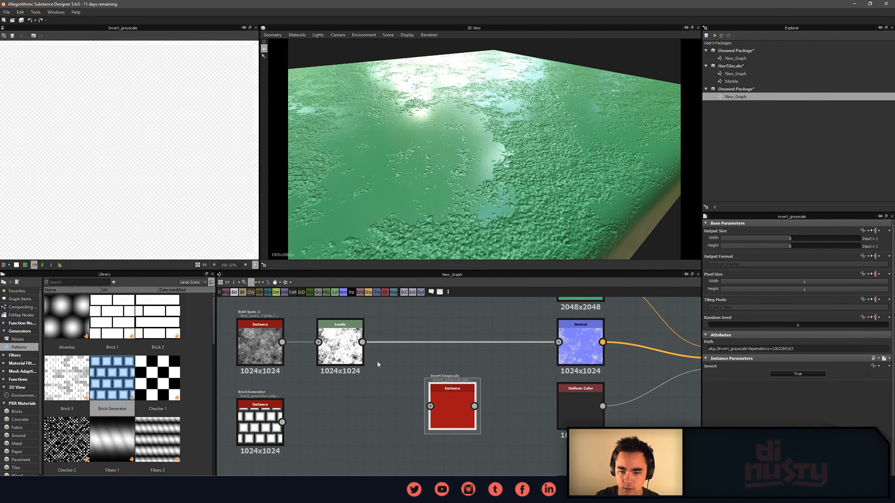
pyautogui.moveTo(362, 342); pyautogui.dragTo(431, 406)
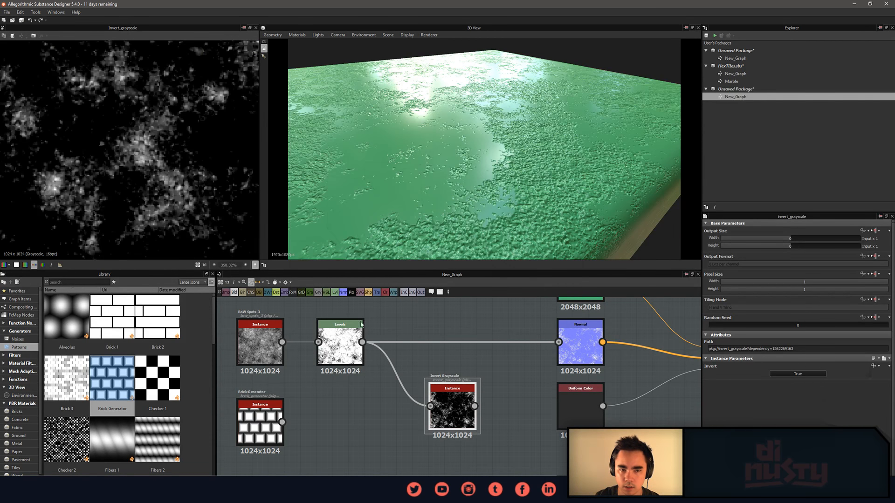
# Replace the dark Uniform Color node with the Invert Grayscale node as the Base Material's third input, placing it below the Normal node.
pyautogui.scroll(-7, 189, 188)
pyautogui.moveTo(449, 379); pyautogui.dragTo(321, 363, button='middle')
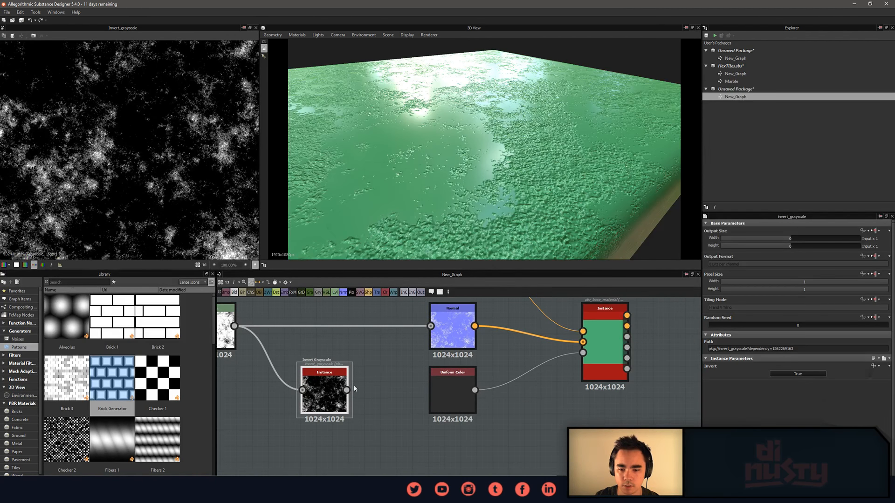
pyautogui.moveTo(347, 390); pyautogui.dragTo(582, 352)
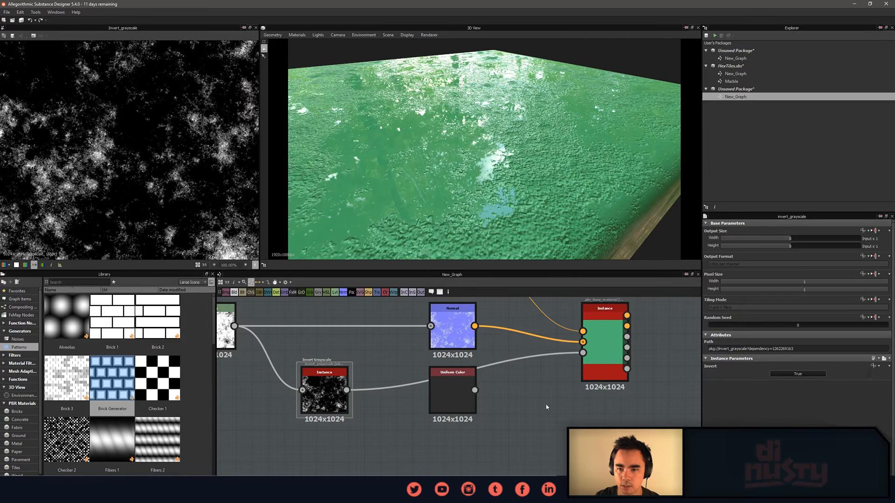
pyautogui.moveTo(452, 389); pyautogui.dragTo(467, 413)
pyautogui.press('Delete')
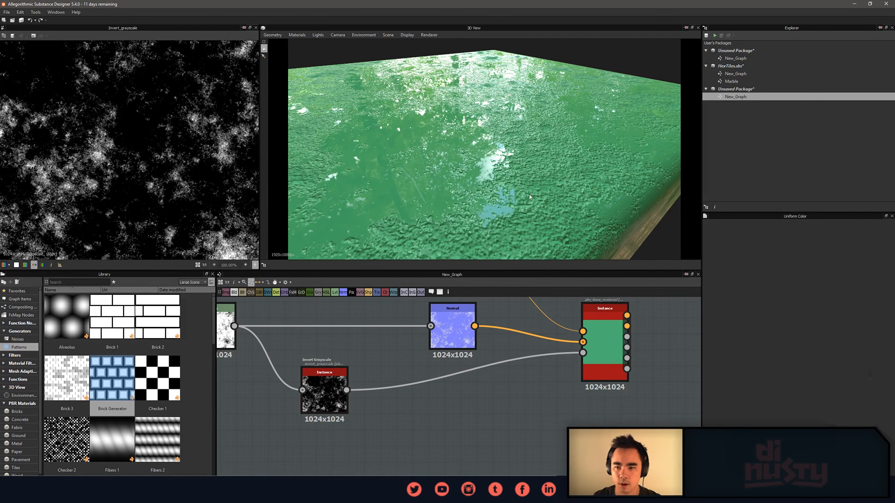
pyautogui.moveTo(470, 158); pyautogui.dragTo(402, 280)
pyautogui.moveTo(329, 394); pyautogui.dragTo(457, 401)
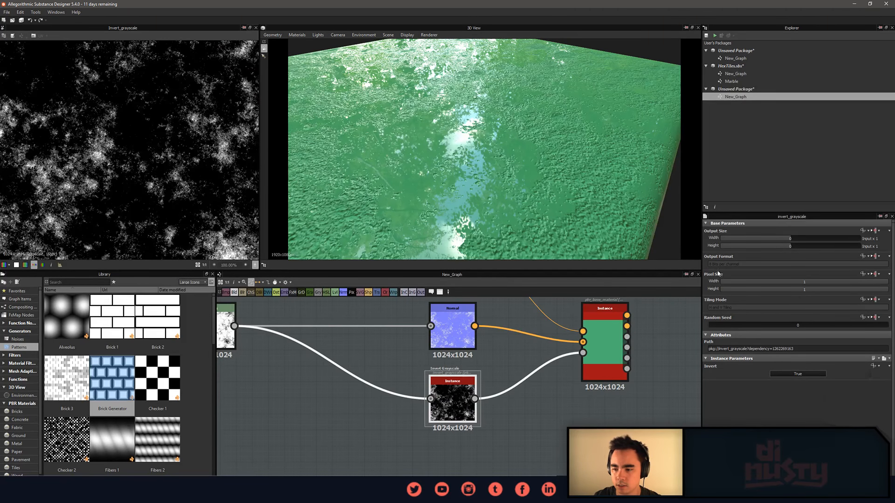
# Compare the inverted grayscale map's bright and dark areas with the glossy and rough areas of the 3D surface.
pyautogui.scroll(6, 133, 112)
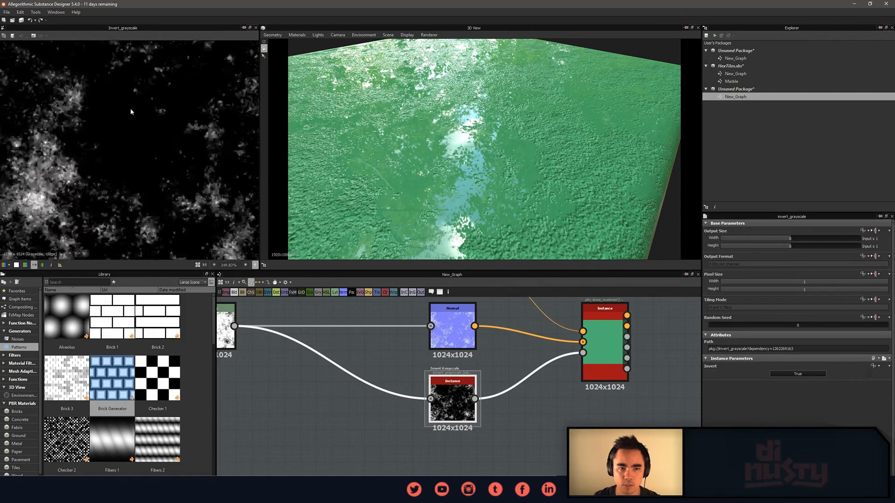
pyautogui.scroll(-4, 144, 150)
pyautogui.moveTo(144, 150); pyautogui.dragTo(173, 116, button='middle')
pyautogui.scroll(5, 134, 165)
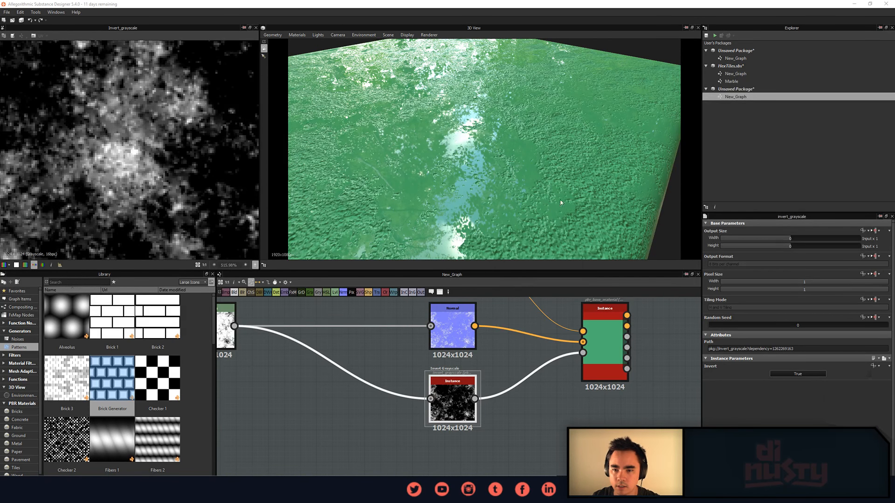
pyautogui.moveTo(498, 200); pyautogui.dragTo(502, 196, button='middle')
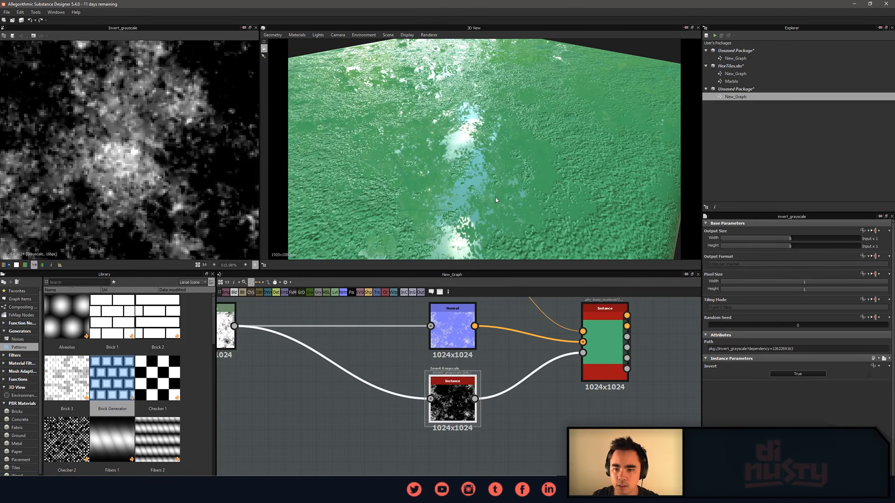
pyautogui.moveTo(495, 200); pyautogui.dragTo(454, 181)
pyautogui.scroll(-5, 152, 197)
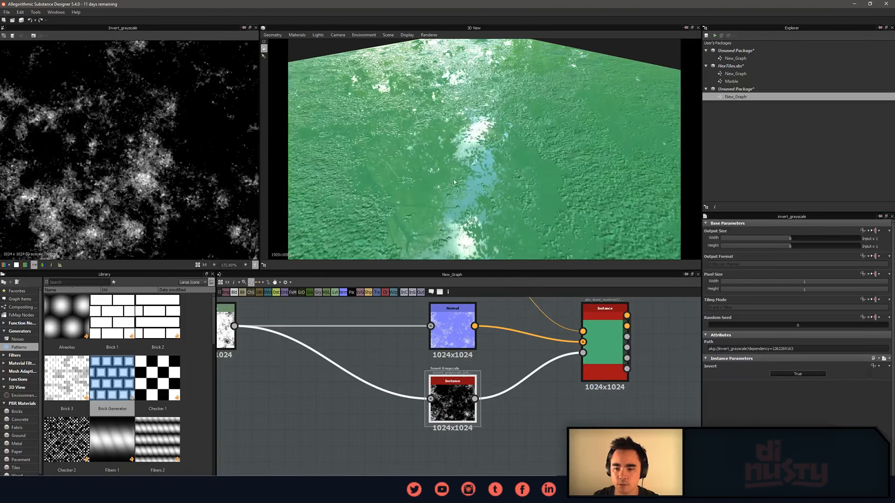
pyautogui.moveTo(514, 352); pyautogui.dragTo(559, 349, button='middle')
pyautogui.moveTo(452, 335); pyautogui.dragTo(470, 344, button='middle')
pyautogui.scroll(-1, 505, 328)
pyautogui.moveTo(501, 215); pyautogui.dragTo(443, 192)
# Duplicate the Levels node fed by BnW Spots 3 and connect the copy to the Invert Grayscale node's input.
pyautogui.click(380, 363)
pyautogui.click(345, 334)
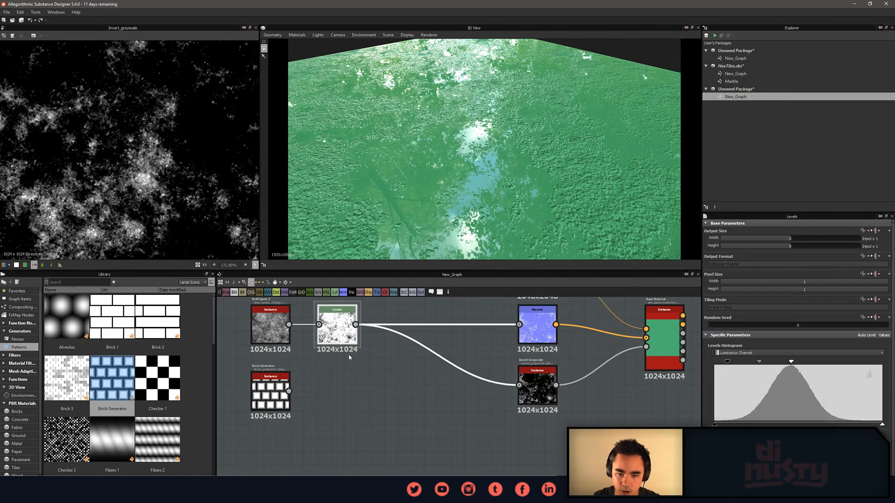
pyautogui.hotkey('ctrl', 'c')
pyautogui.hotkey('ctrl', 'v')
pyautogui.moveTo(450, 382); pyautogui.dragTo(461, 410)
pyautogui.moveTo(417, 366); pyautogui.dragTo(386, 349, button='middle')
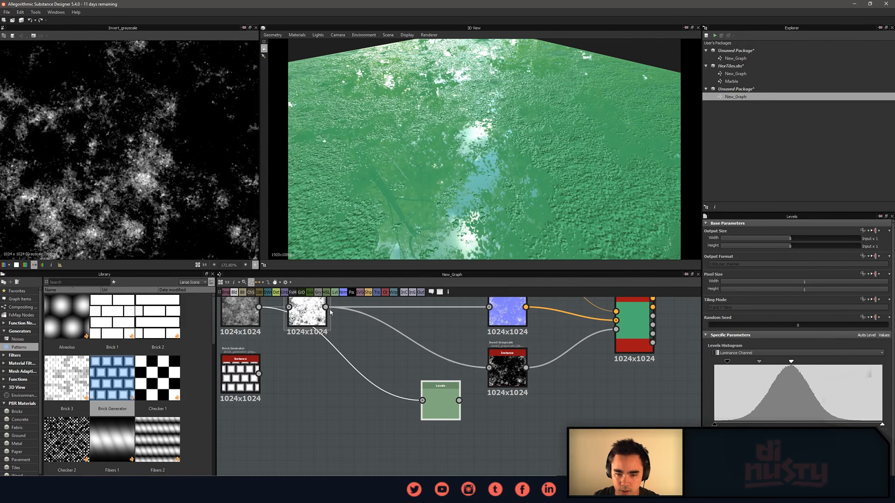
pyautogui.moveTo(426, 401); pyautogui.dragTo(427, 401)
pyautogui.moveTo(442, 400); pyautogui.dragTo(439, 415, button='middle')
pyautogui.moveTo(440, 416); pyautogui.dragTo(486, 382)
pyautogui.hotkey('ctrl', 'z')
pyautogui.hotkey('ctrl', 'z')
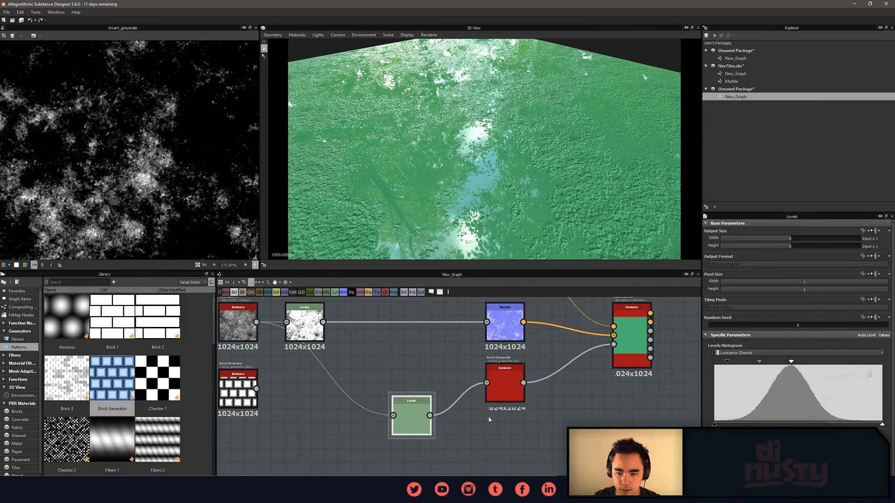
# Connect the copied Levels node directly to the Base Material's third input in place of the Invert Grayscale node, and delete that node.
pyautogui.moveTo(473, 418); pyautogui.dragTo(613, 345)
pyautogui.click(506, 386)
pyautogui.press('Delete')
pyautogui.doubleClick(416, 423)
pyautogui.moveTo(416, 423); pyautogui.dragTo(501, 406)
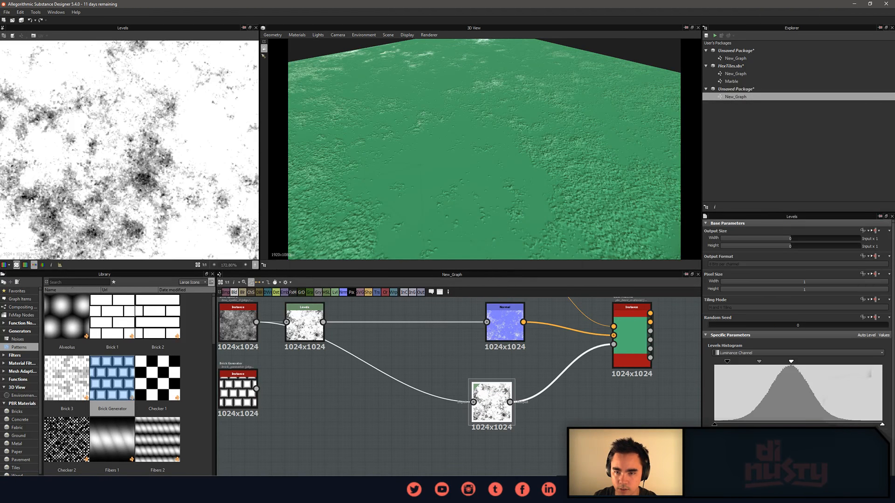
# Invert the copied Levels node by swapping its output black and white points, and raise its input white point.
pyautogui.moveTo(715, 425)
pyautogui.mouseDown()
pyautogui.moveTo(850, 425)
pyautogui.moveTo(714, 425)
pyautogui.mouseUp()
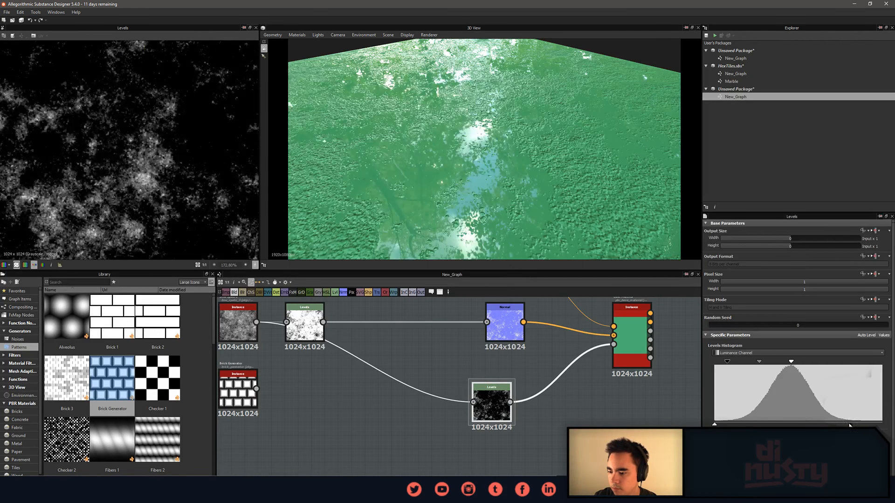
pyautogui.moveTo(859, 425); pyautogui.dragTo(881, 425)
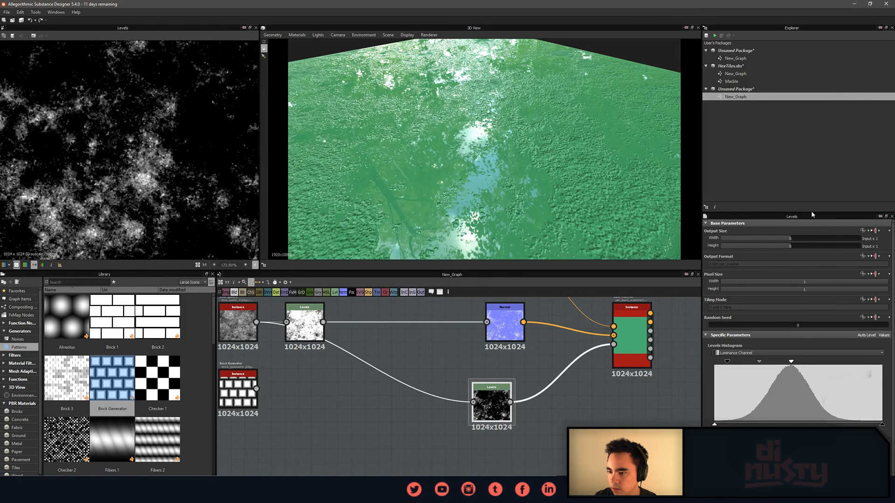
pyautogui.moveTo(810, 213); pyautogui.dragTo(810, 187)
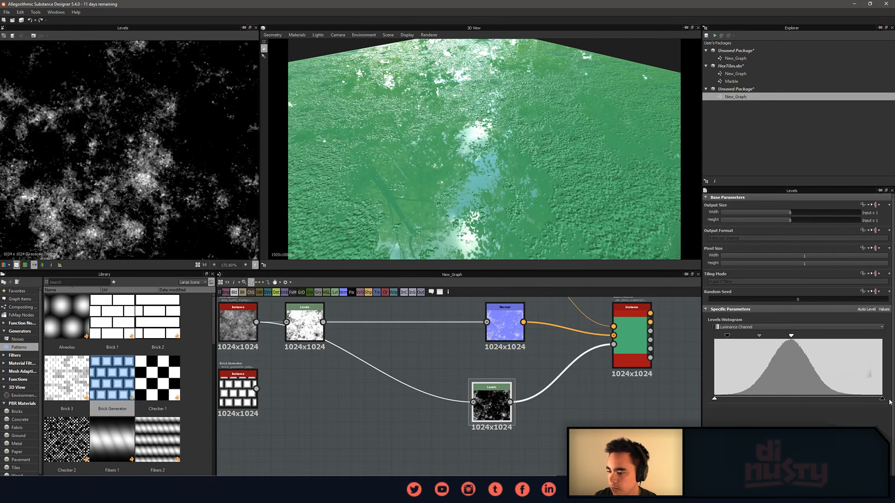
pyautogui.moveTo(882, 400)
pyautogui.mouseDown()
pyautogui.moveTo(706, 400)
pyautogui.moveTo(882, 399)
pyautogui.mouseUp()
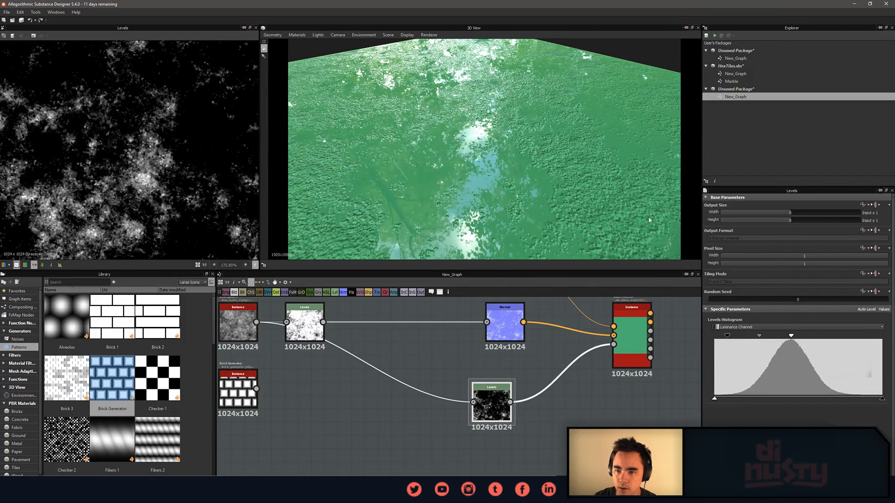
pyautogui.moveTo(588, 211); pyautogui.dragTo(587, 209)
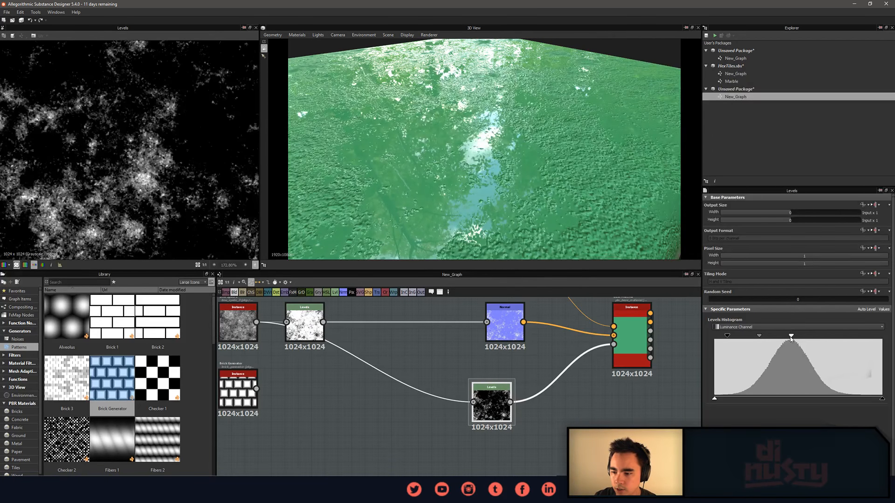
pyautogui.moveTo(791, 336)
pyautogui.mouseDown()
pyautogui.moveTo(816, 338)
pyautogui.moveTo(808, 339)
pyautogui.mouseUp()
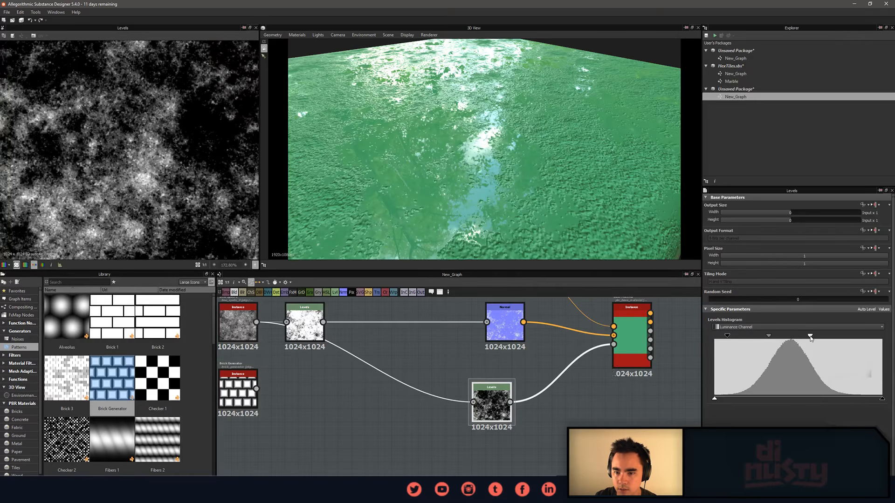
# Rearrange the graph with the original Levels node just before the Normal node and the inverted Levels node below it.
pyautogui.moveTo(426, 356); pyautogui.dragTo(473, 372, button='middle')
pyautogui.moveTo(537, 417); pyautogui.dragTo(550, 417)
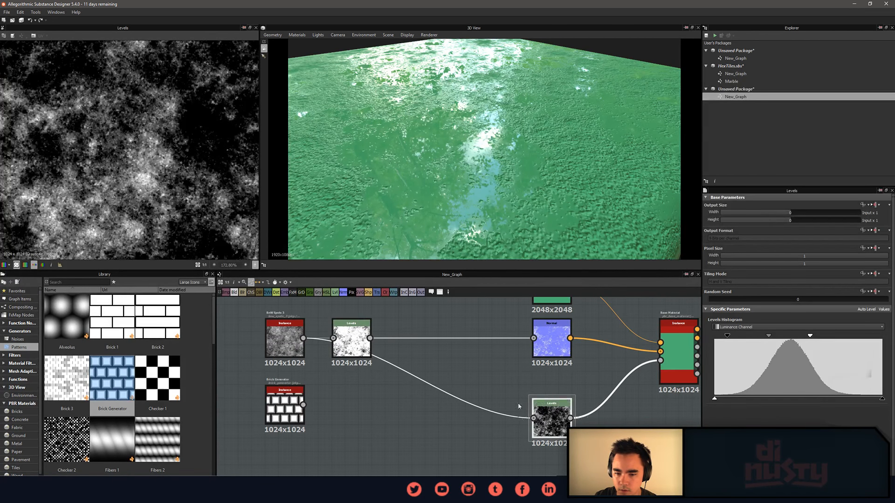
pyautogui.moveTo(355, 342); pyautogui.dragTo(483, 344)
pyautogui.click(487, 378)
pyautogui.moveTo(487, 380); pyautogui.dragTo(489, 400, button='middle')
pyautogui.scroll(-1, 488, 401)
pyautogui.moveTo(468, 135); pyautogui.dragTo(515, 153)
pyautogui.moveTo(541, 160); pyautogui.dragTo(501, 165)
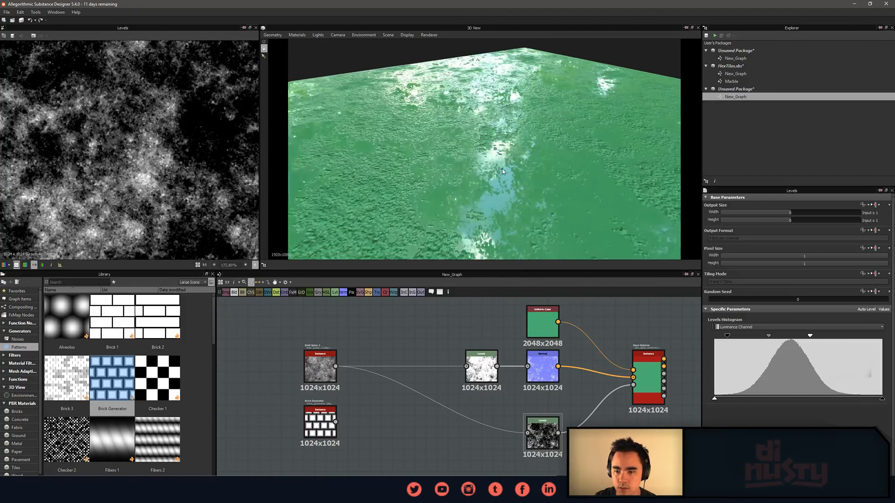
# Delete the unconnected Brick Generator node from the graph.
pyautogui.moveTo(504, 348); pyautogui.dragTo(470, 365, button='middle')
pyautogui.click(420, 344)
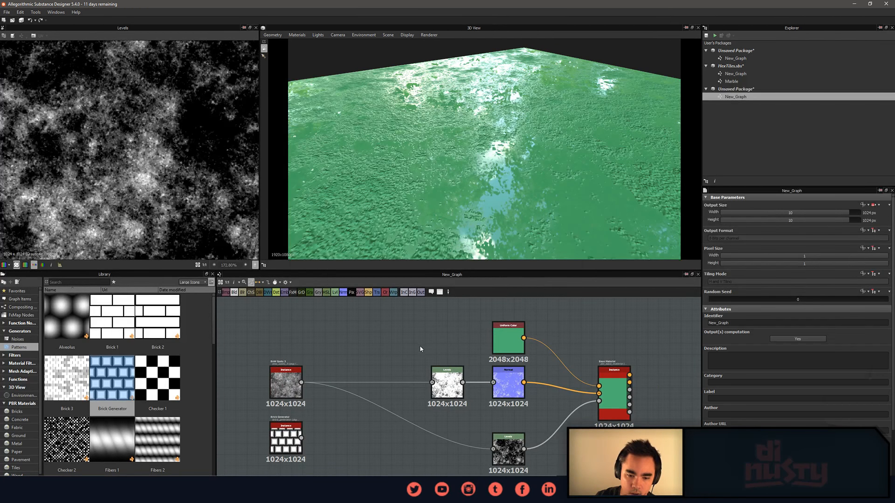
pyautogui.moveTo(419, 345); pyautogui.dragTo(418, 339, button='middle')
pyautogui.click(289, 432)
pyautogui.press('Delete')
pyautogui.click(356, 443)
# Add the Alveolus pattern from the library to the graph above BnW Spots 3 and view its whole output in 2D.
pyautogui.moveTo(366, 331); pyautogui.dragTo(356, 359, button='middle')
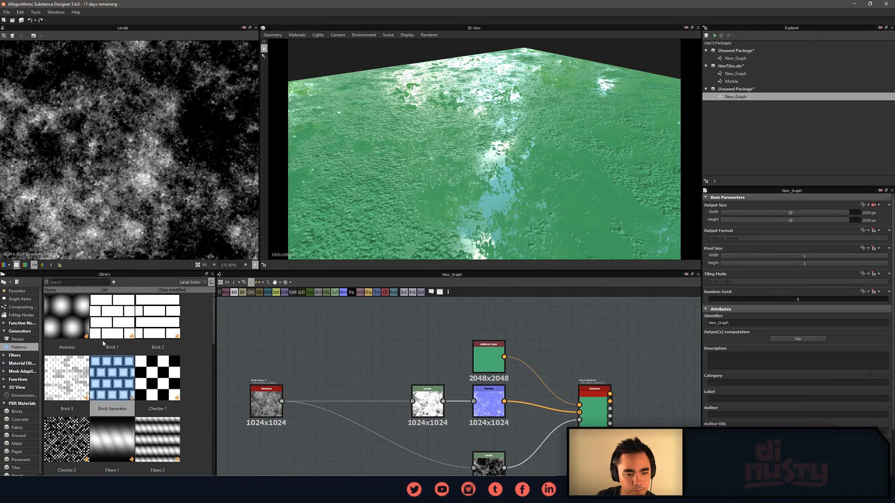
pyautogui.moveTo(84, 320); pyautogui.dragTo(356, 335)
pyautogui.moveTo(385, 358); pyautogui.dragTo(416, 346, button='middle')
pyautogui.click(483, 408)
pyautogui.moveTo(396, 347); pyautogui.dragTo(385, 353)
pyautogui.click(385, 353)
pyautogui.scroll(-10, 150, 157)
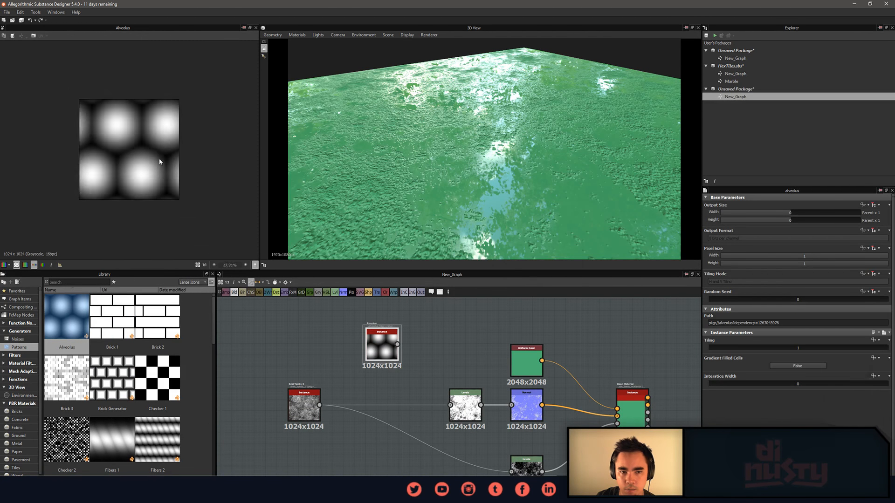
# Add a Blend node fed by the Alveolus pattern.
pyautogui.scroll(3, 161, 163)
pyautogui.moveTo(473, 337); pyautogui.dragTo(466, 342)
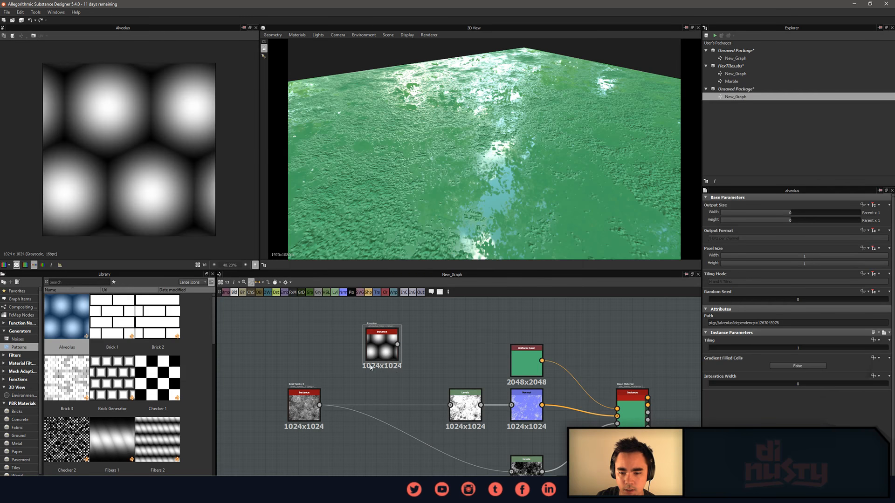
pyautogui.press('space')
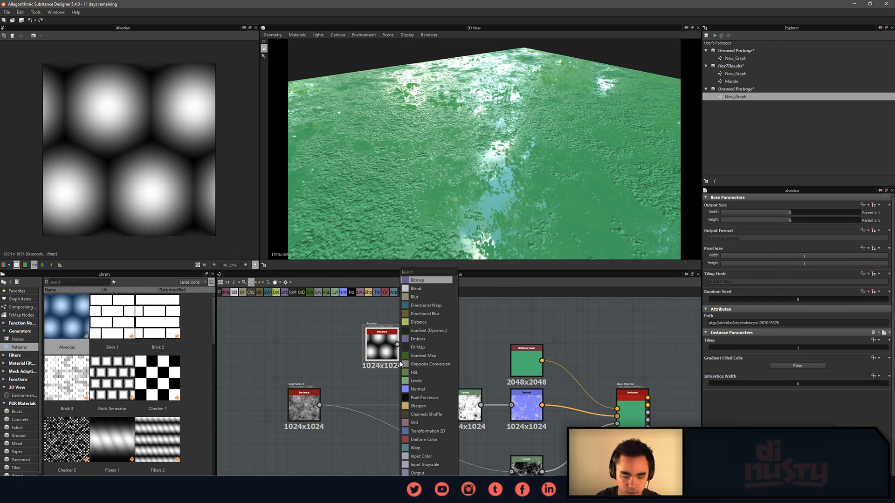
pyautogui.write('blend')
pyautogui.press('Return')
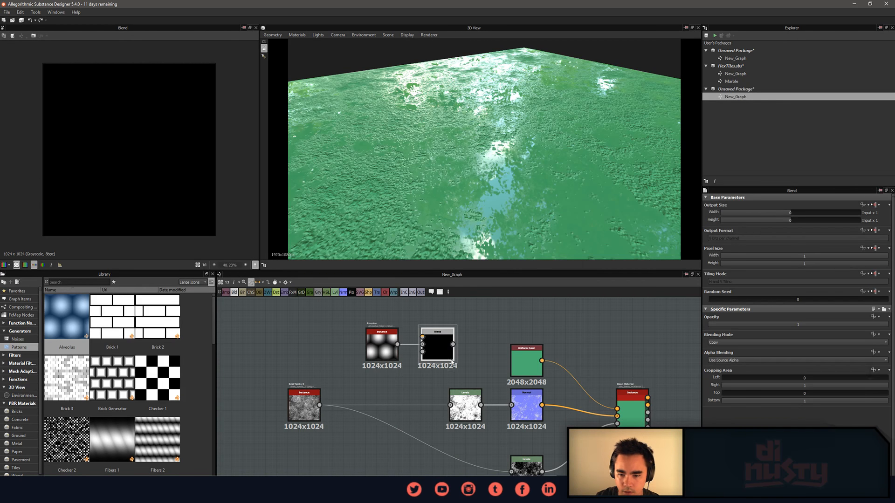
# Make room in the graph by moving BnW Spots 3 and the original Levels away from Normal, and insert the Blend node before Normal.
pyautogui.moveTo(299, 404); pyautogui.dragTo(255, 405)
pyautogui.moveTo(465, 405); pyautogui.dragTo(359, 405)
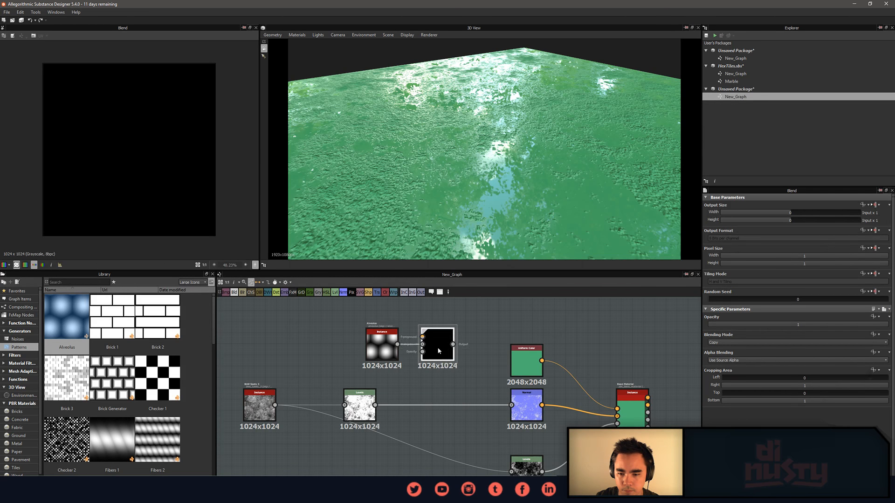
pyautogui.moveTo(431, 345); pyautogui.dragTo(453, 410)
pyautogui.scroll(3, 379, 415)
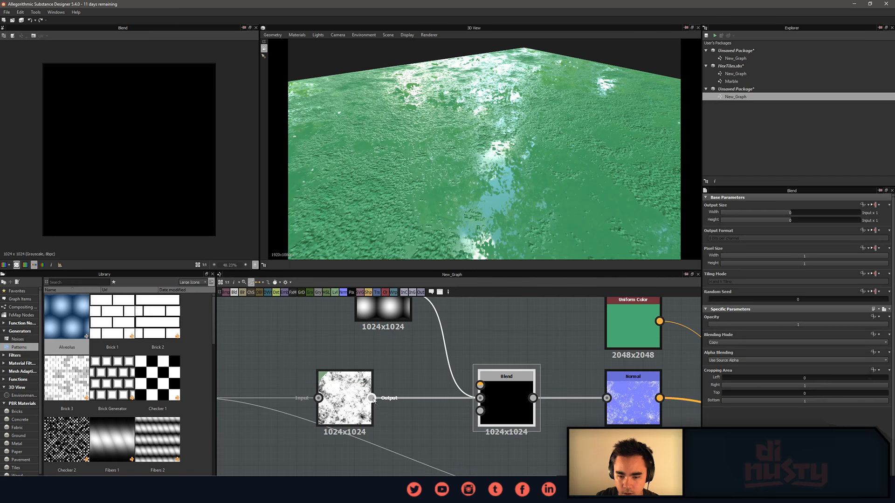
# Connect the original Levels output to the Blend's Foreground input, with the Blend feeding the Normal node.
pyautogui.moveTo(372, 398); pyautogui.dragTo(480, 386)
pyautogui.moveTo(446, 357); pyautogui.dragTo(380, 353, button='middle')
pyautogui.scroll(-1, 380, 352)
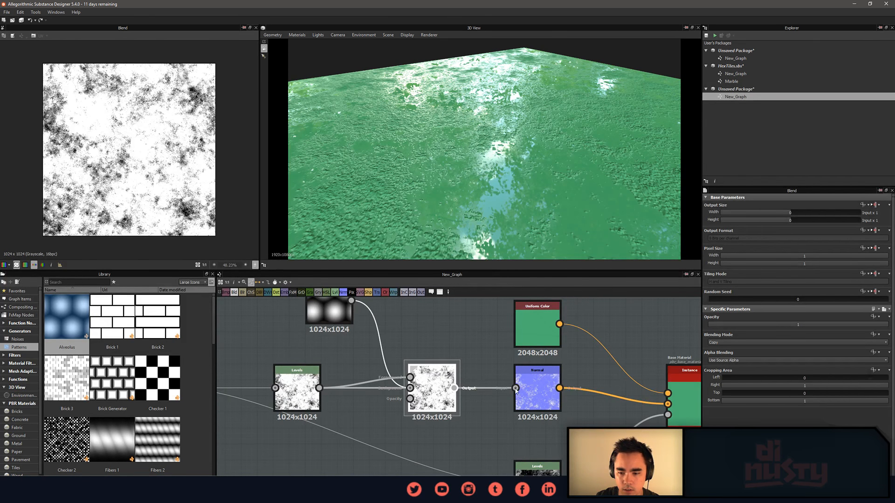
pyautogui.moveTo(515, 389); pyautogui.dragTo(515, 389)
pyautogui.moveTo(493, 418); pyautogui.dragTo(475, 413, button='middle')
pyautogui.moveTo(422, 389); pyautogui.dragTo(431, 389)
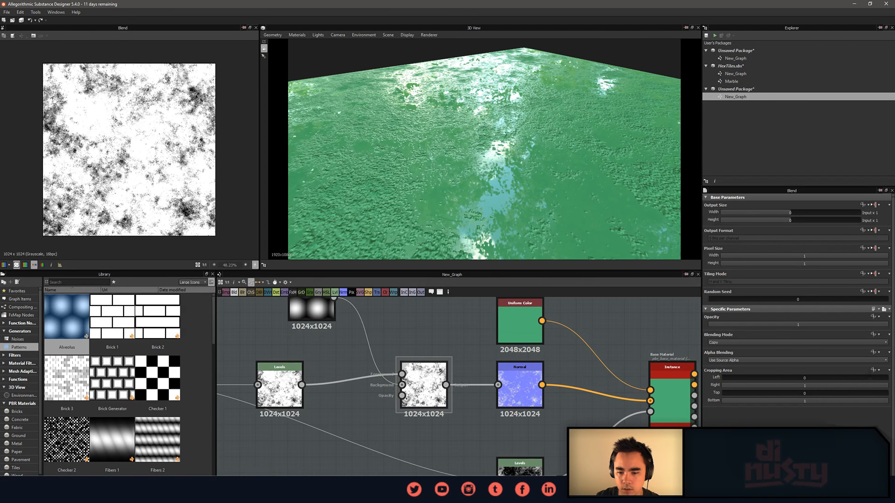
# Set the Blend node's blending mode to Add (Linear Dodge).
pyautogui.click(722, 343)
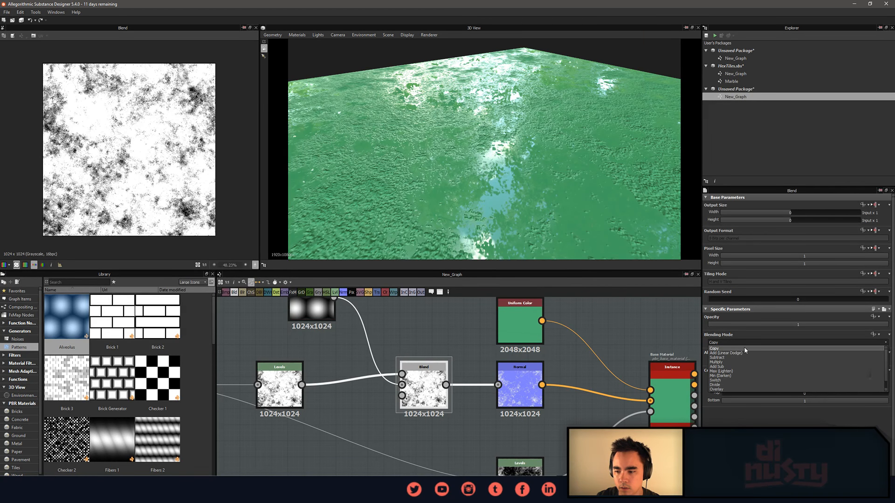
pyautogui.click(743, 353)
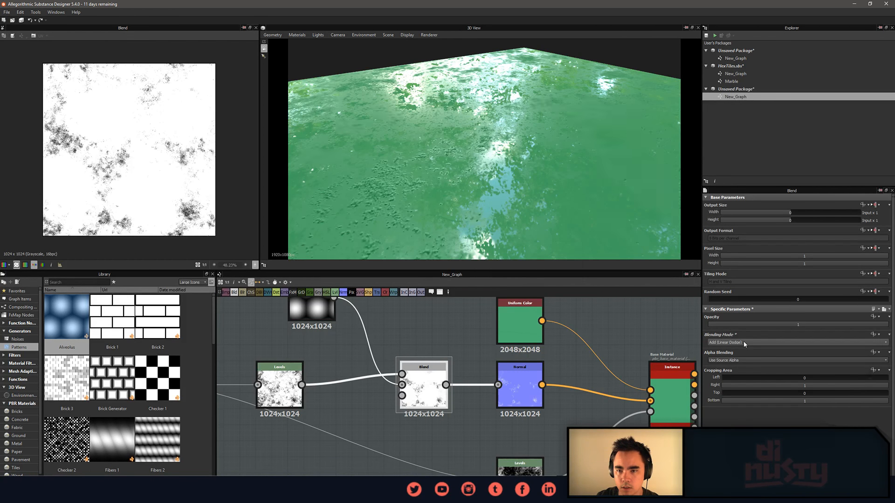
pyautogui.click(743, 342)
# Connect BnW Spots 3 directly to the Blend's Foreground in place of the Levels output, and view the Normal node in 2D.
pyautogui.moveTo(383, 419); pyautogui.dragTo(426, 418, button='middle')
pyautogui.scroll(-1, 459, 429)
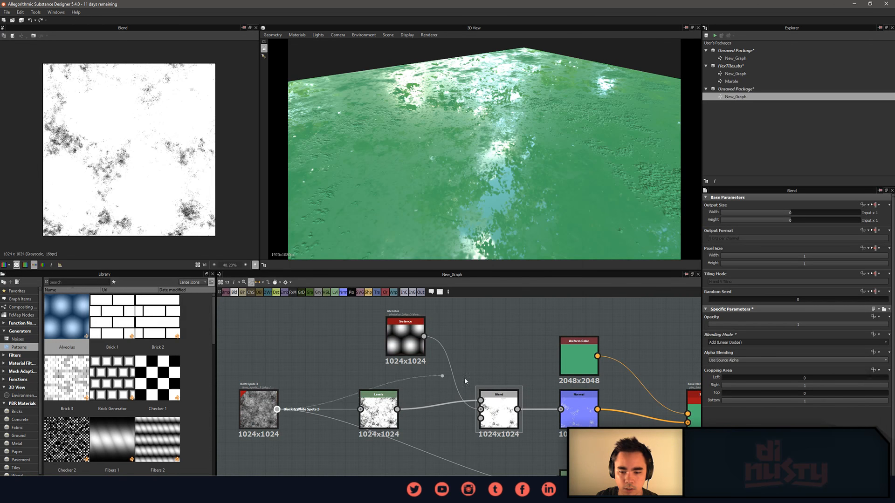
pyautogui.moveTo(465, 382); pyautogui.dragTo(495, 398)
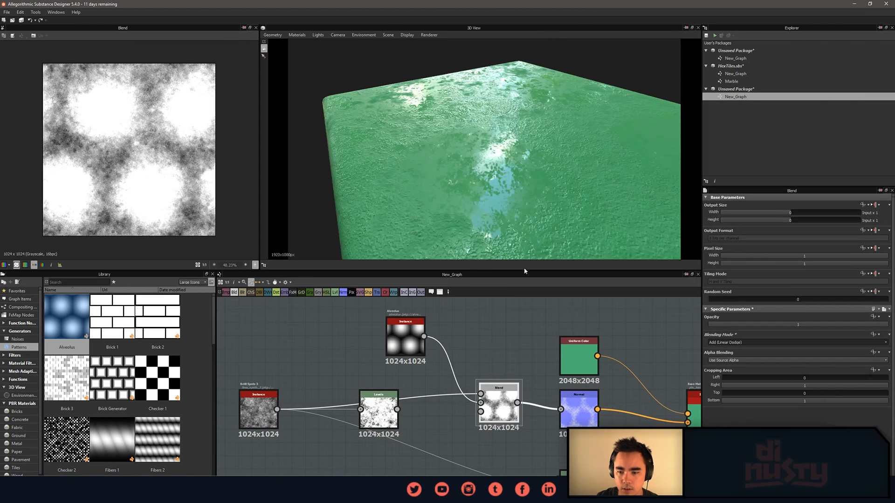
pyautogui.press('f')
pyautogui.doubleClick(534, 386)
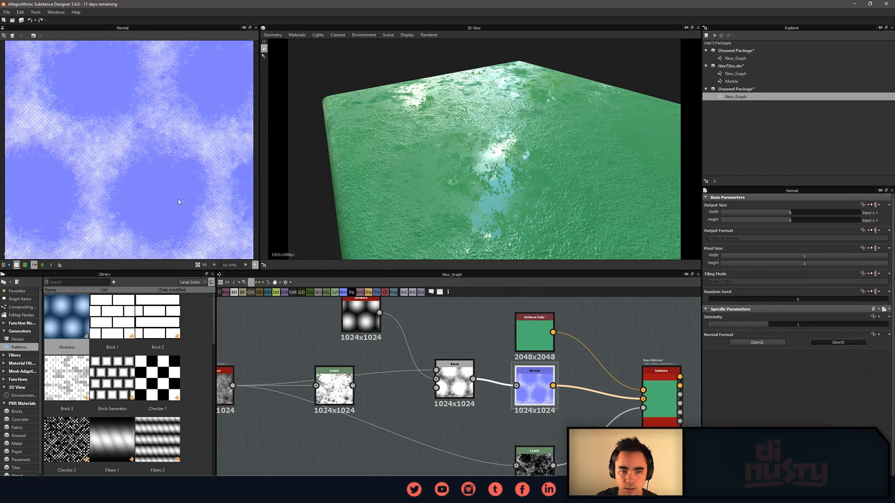
# Move the bypassed Levels node out of the way below the link from BnW Spots 3 to the Blend.
pyautogui.click(459, 386)
pyautogui.moveTo(405, 408); pyautogui.dragTo(429, 409, button='middle')
pyautogui.moveTo(359, 390); pyautogui.dragTo(340, 457)
# Try the Subtract and Multiply blending modes on the Blend node and view its output in 2D.
pyautogui.click(465, 423)
pyautogui.click(477, 389)
pyautogui.scroll(-1, 745, 343)
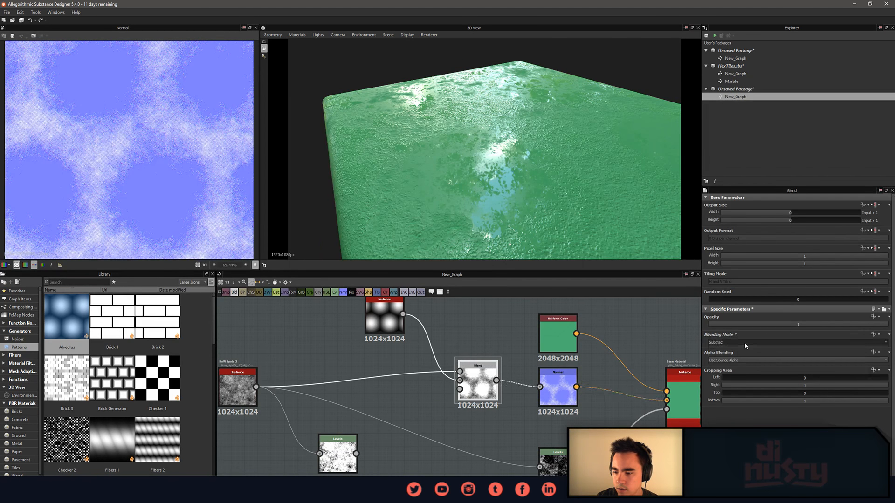
pyautogui.scroll(-1, 744, 342)
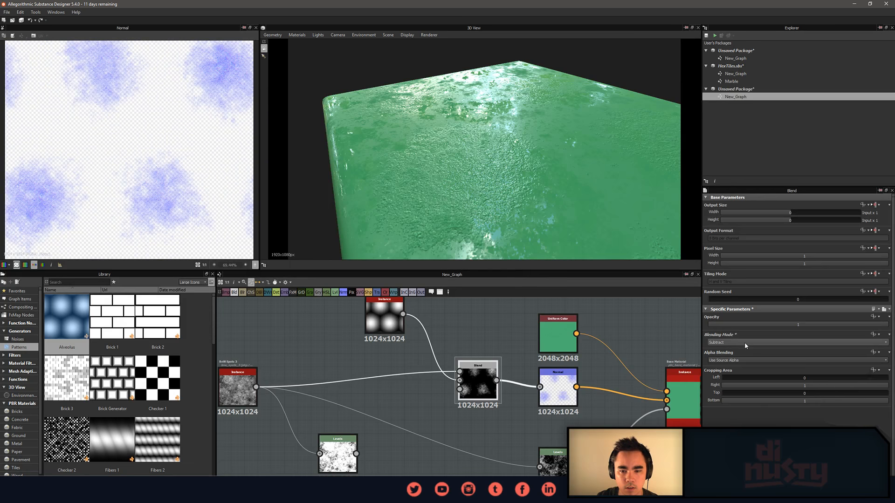
pyautogui.doubleClick(478, 377)
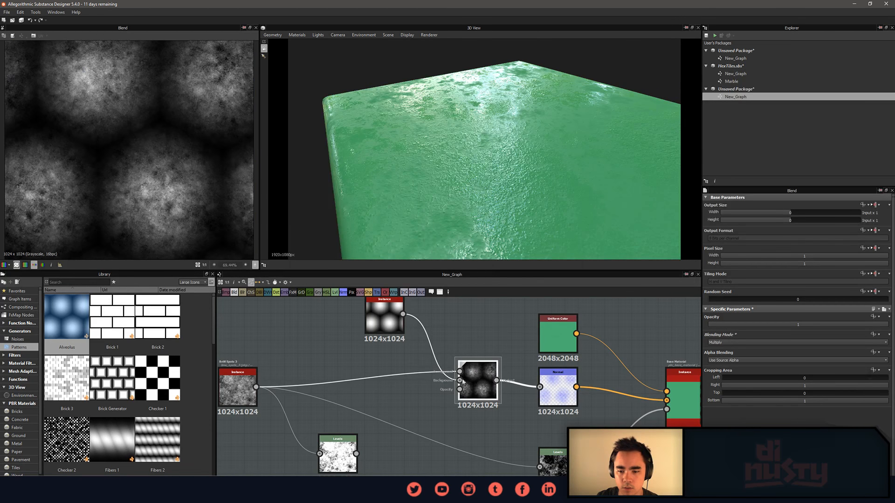
# Examine the multiplied blend in 2D and its effect on the surface from different angles in the 3D preview.
pyautogui.moveTo(475, 375); pyautogui.dragTo(420, 390, button='middle')
pyautogui.scroll(-4, 130, 155)
pyautogui.scroll(2, 130, 155)
pyautogui.moveTo(420, 389); pyautogui.dragTo(407, 397)
pyautogui.click(463, 343)
pyautogui.moveTo(466, 345); pyautogui.dragTo(427, 338, button='middle')
pyautogui.moveTo(471, 386); pyautogui.dragTo(507, 210, button='right')
pyautogui.click(533, 256)
pyautogui.moveTo(536, 211); pyautogui.dragTo(510, 219)
pyautogui.moveTo(529, 427); pyautogui.dragTo(532, 403, button='middle')
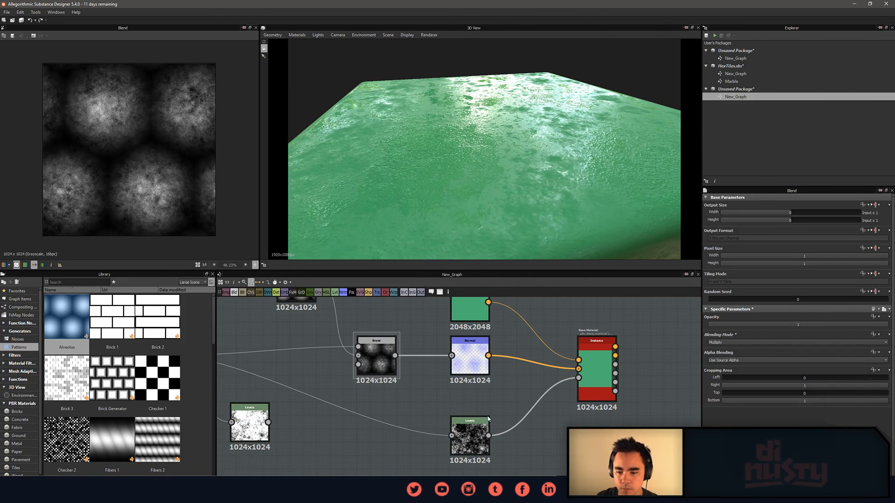
# Add a Uniform Color node, connect it to the Base Material's Roughness input, and place it clear of the inverted Levels node.
pyautogui.rightClick(507, 403)
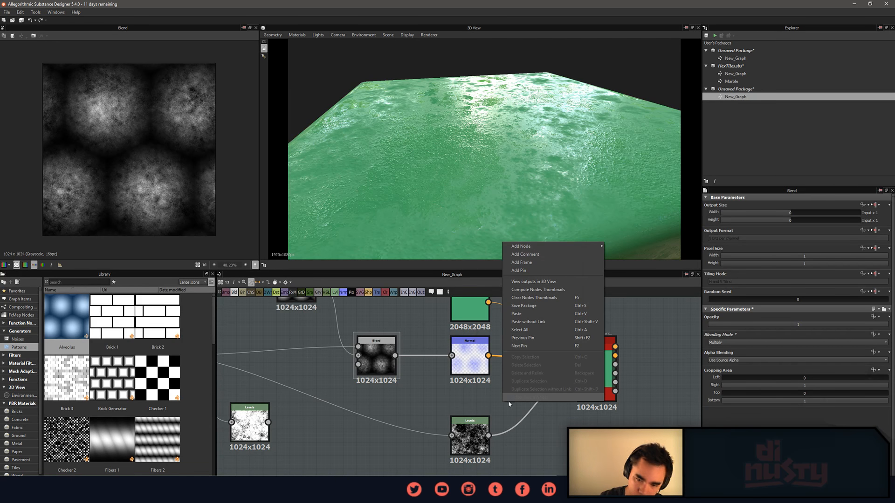
pyautogui.click(503, 416)
pyautogui.press('space')
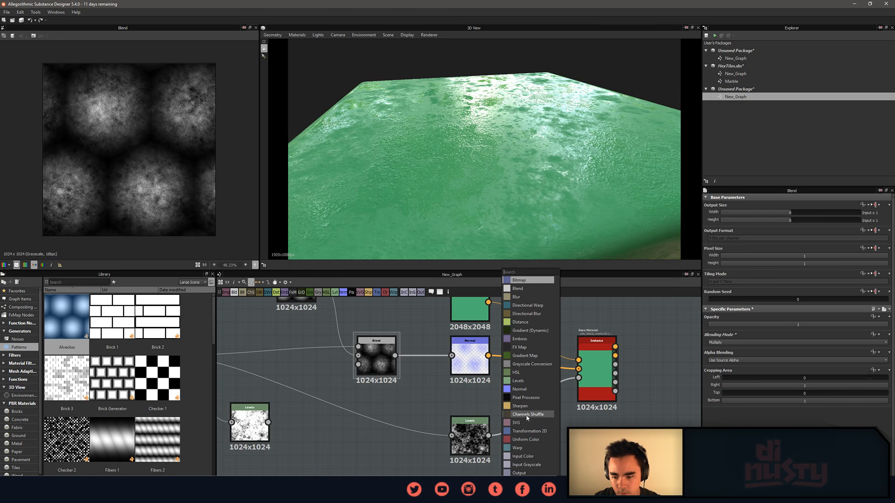
pyautogui.click(527, 439)
pyautogui.moveTo(514, 409); pyautogui.dragTo(578, 378)
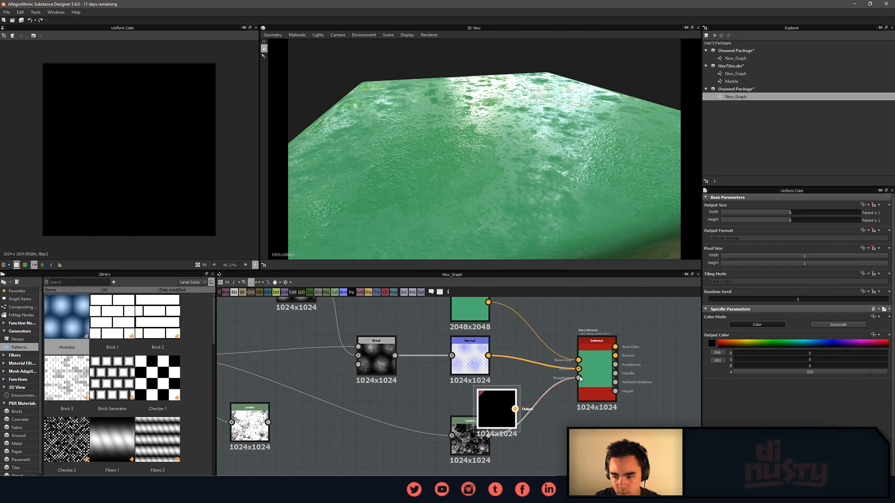
pyautogui.moveTo(464, 445); pyautogui.dragTo(390, 447)
pyautogui.moveTo(496, 415); pyautogui.dragTo(485, 426)
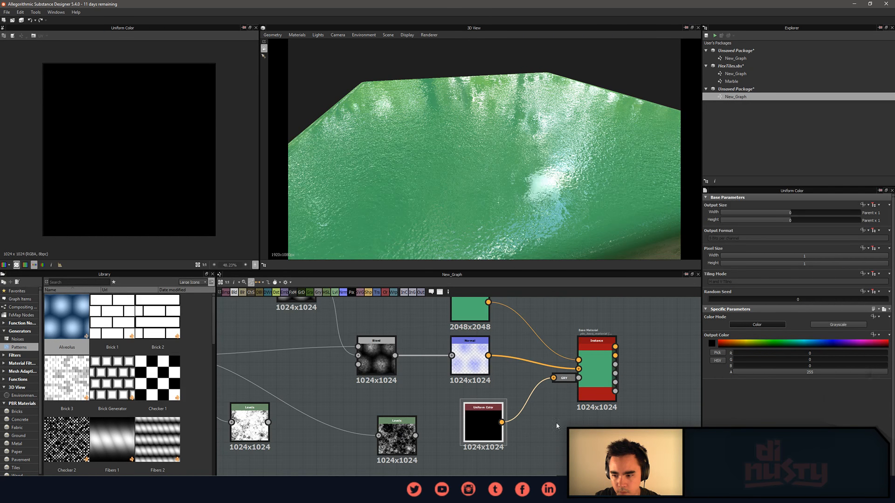
# Switch the new Uniform Color node to Grayscale and set its output color to white (255).
pyautogui.click(830, 325)
pyautogui.moveTo(789, 343); pyautogui.dragTo(893, 344)
pyautogui.click(650, 404)
pyautogui.moveTo(656, 358); pyautogui.dragTo(659, 366, button='middle')
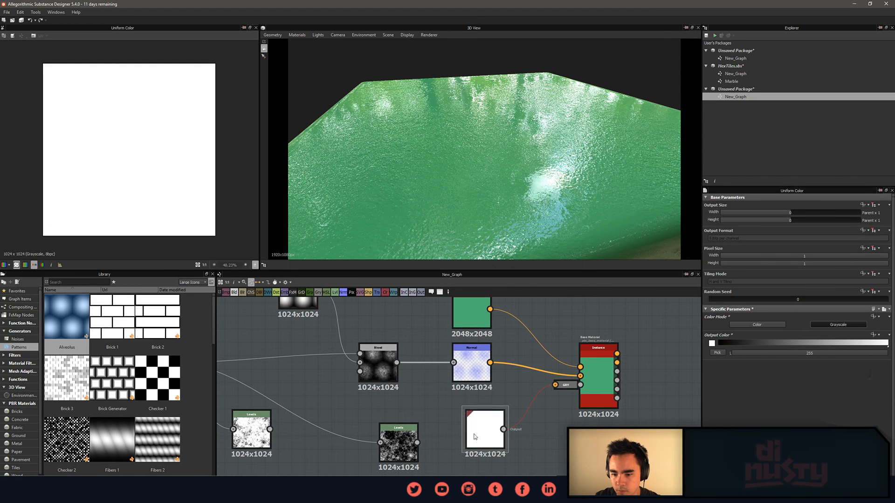
# Apply the grayscale Uniform Color to the 3D preview as Roughness and darken its output color to a dark grey.
pyautogui.moveTo(485, 430); pyautogui.dragTo(520, 190)
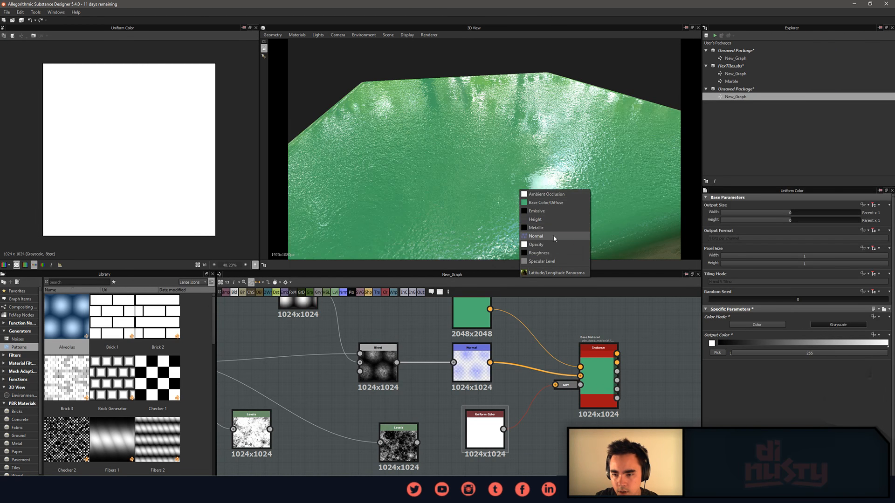
pyautogui.click(555, 253)
pyautogui.moveTo(542, 205); pyautogui.dragTo(606, 168)
pyautogui.moveTo(845, 345); pyautogui.dragTo(756, 344)
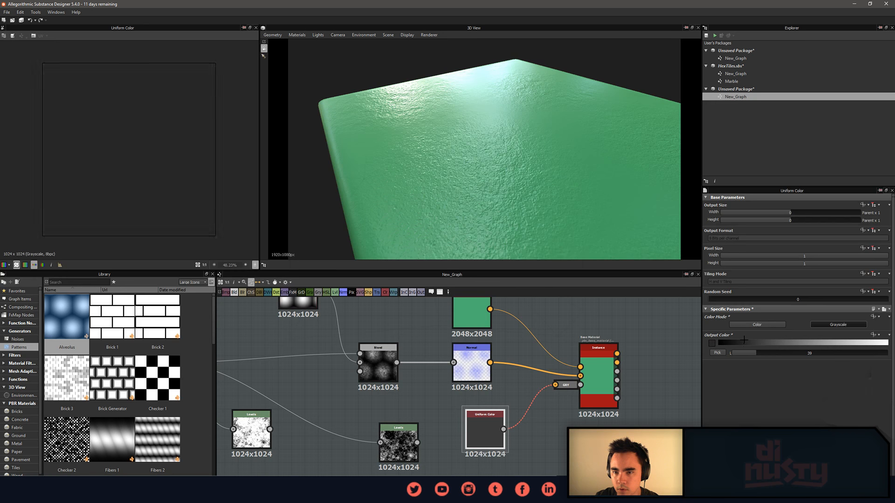
# View the Normal node's output in 2D without its transparency.
pyautogui.moveTo(470, 377); pyautogui.dragTo(465, 379, button='middle')
pyautogui.click(465, 380)
pyautogui.doubleClick(465, 380)
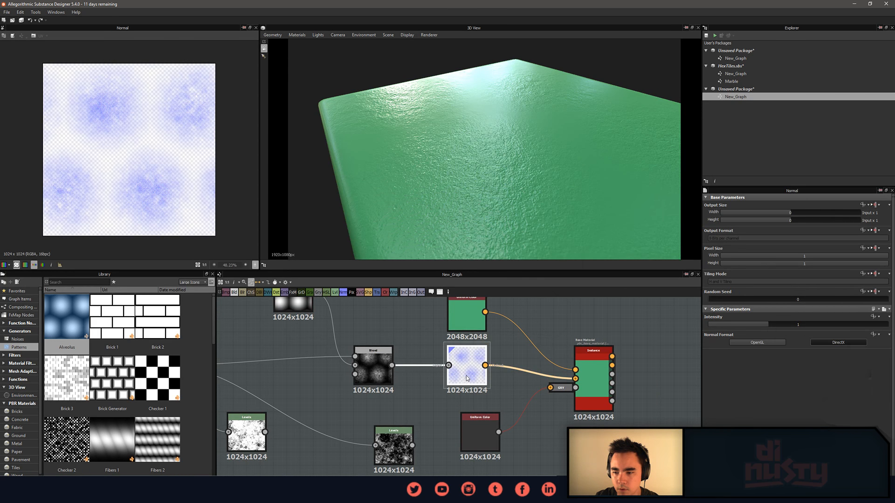
pyautogui.scroll(1, 127, 198)
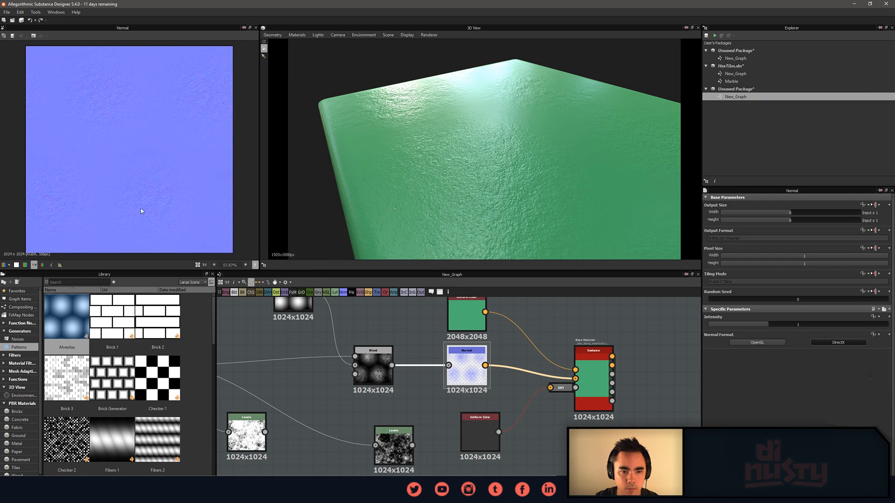
# Swap the Blend inputs so Alveolus is the Foreground and BnW Spots 3 the Background, and view the Blend in 2D.
pyautogui.click(373, 373)
pyautogui.moveTo(388, 319); pyautogui.dragTo(464, 334, button='middle')
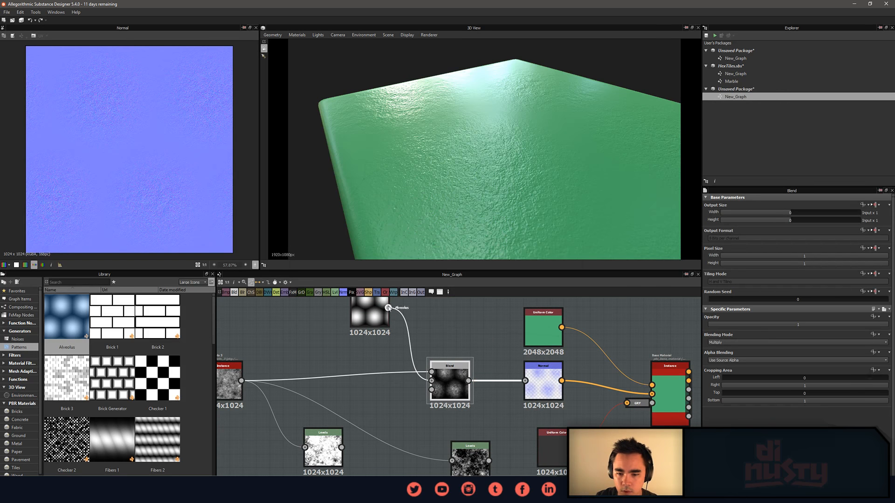
pyautogui.moveTo(241, 380); pyautogui.dragTo(431, 381)
pyautogui.moveTo(399, 396); pyautogui.dragTo(350, 399, button='middle')
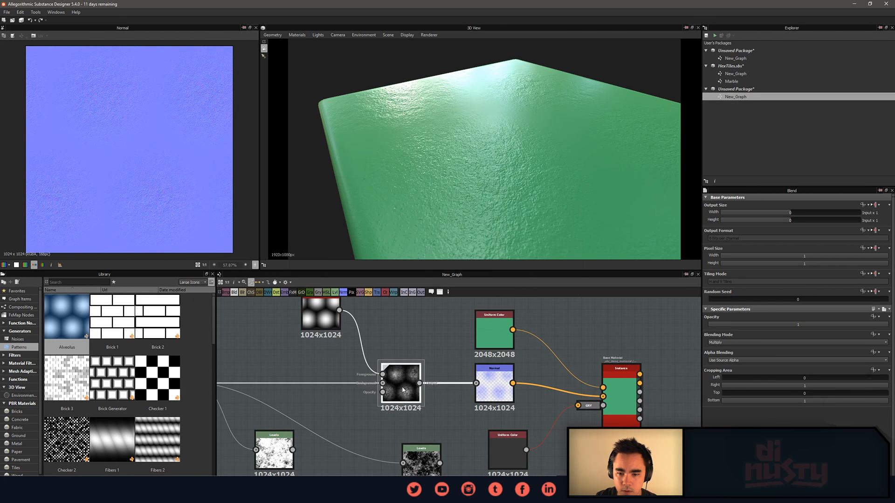
pyautogui.doubleClick(400, 385)
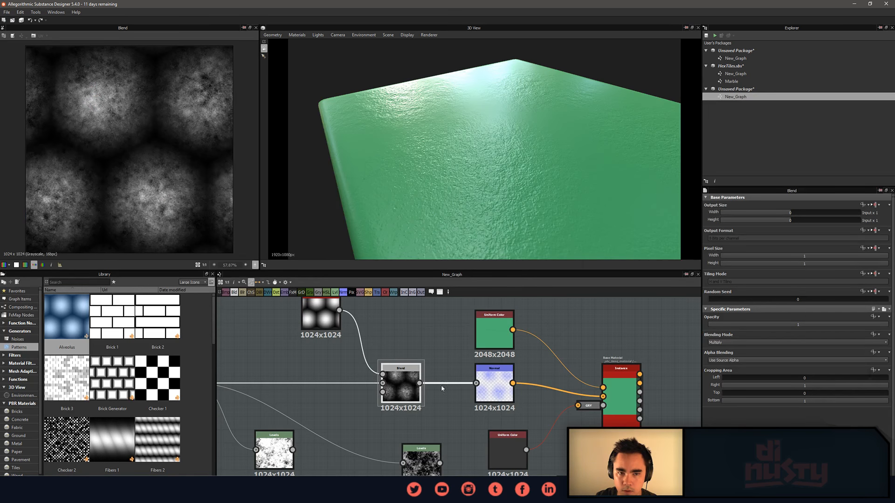
# Set the Blend node's blending mode to Add Sub and examine the relief up close in 2D and 3D.
pyautogui.click(733, 344)
pyautogui.press('Down')
pyautogui.press('Return')
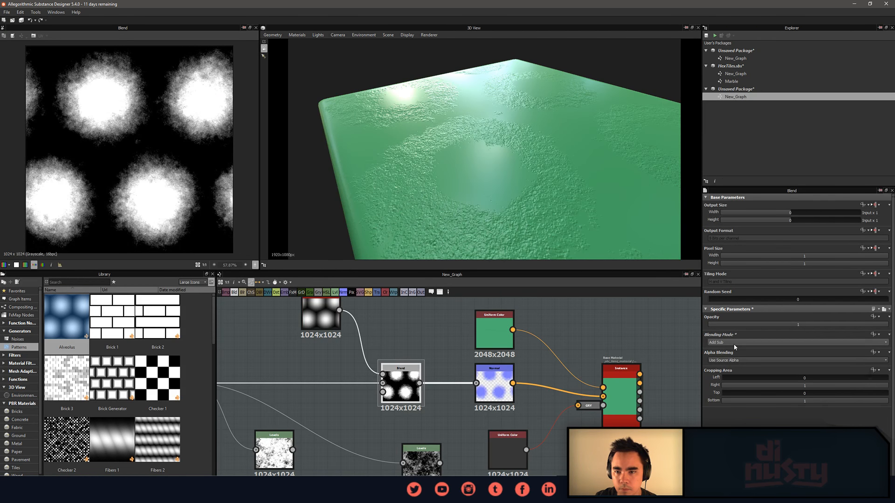
pyautogui.scroll(2, 152, 203)
pyautogui.scroll(1, 157, 208)
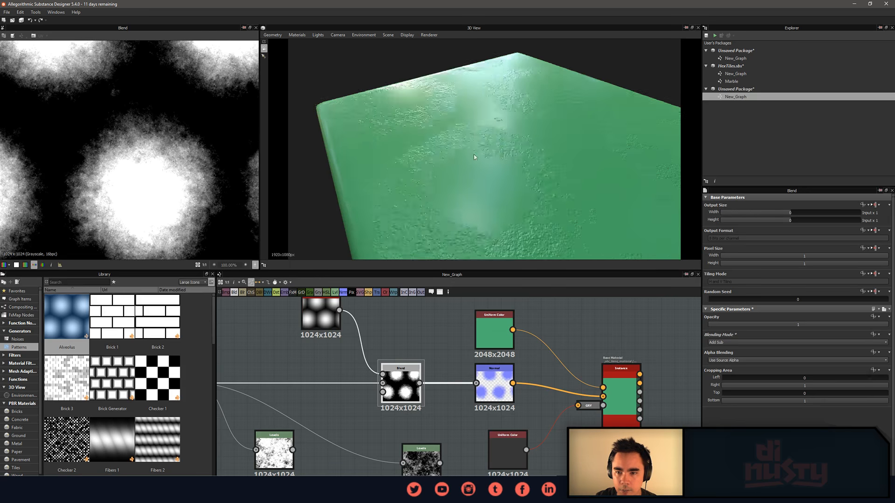
pyautogui.scroll(5, 520, 157)
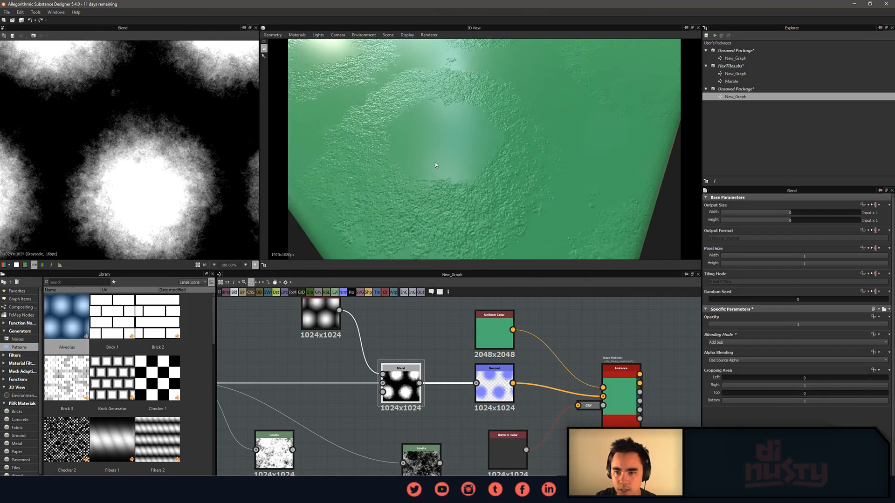
pyautogui.moveTo(434, 162); pyautogui.dragTo(447, 152, button='middle')
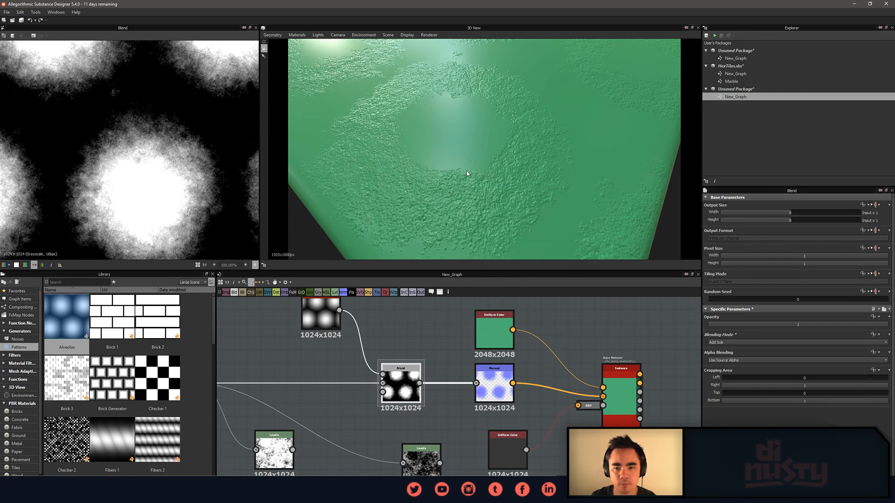
pyautogui.moveTo(467, 173); pyautogui.dragTo(539, 182)
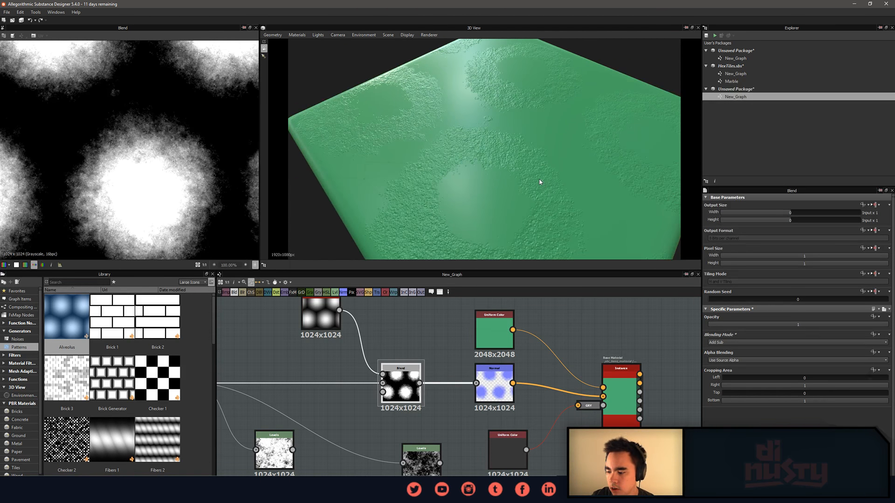
# Align the dark grey Uniform Color node directly below the Normal node.
pyautogui.scroll(-2, 607, 358)
pyautogui.moveTo(578, 347); pyautogui.dragTo(605, 316, button='middle')
pyautogui.scroll(2, 607, 358)
pyautogui.scroll(-3, 605, 317)
pyautogui.scroll(-1, 573, 358)
pyautogui.moveTo(575, 377); pyautogui.dragTo(558, 397, button='middle')
pyautogui.scroll(2, 557, 396)
pyautogui.moveTo(550, 396); pyautogui.dragTo(541, 396)
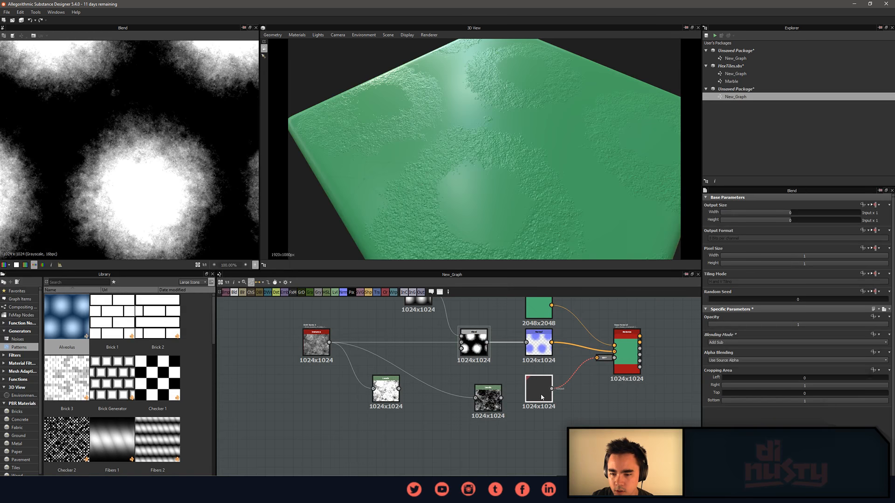
# Move the Alveolus, BnW Spots 3, Levels, Blend, Normal and dark grey Uniform Color nodes down and the green Uniform Color node up to clear space between them.
pyautogui.moveTo(262, 442); pyautogui.dragTo(542, 344)
pyautogui.moveTo(484, 346); pyautogui.dragTo(492, 385, button='middle')
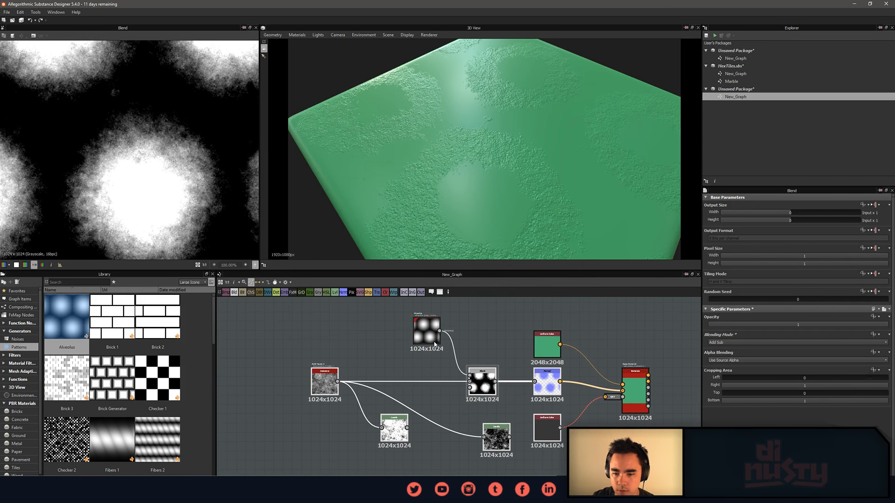
pyautogui.moveTo(434, 344); pyautogui.dragTo(434, 398)
pyautogui.moveTo(535, 410); pyautogui.dragTo(453, 470, button='middle')
pyautogui.scroll(3, 461, 404)
pyautogui.moveTo(461, 388); pyautogui.dragTo(468, 368, button='middle')
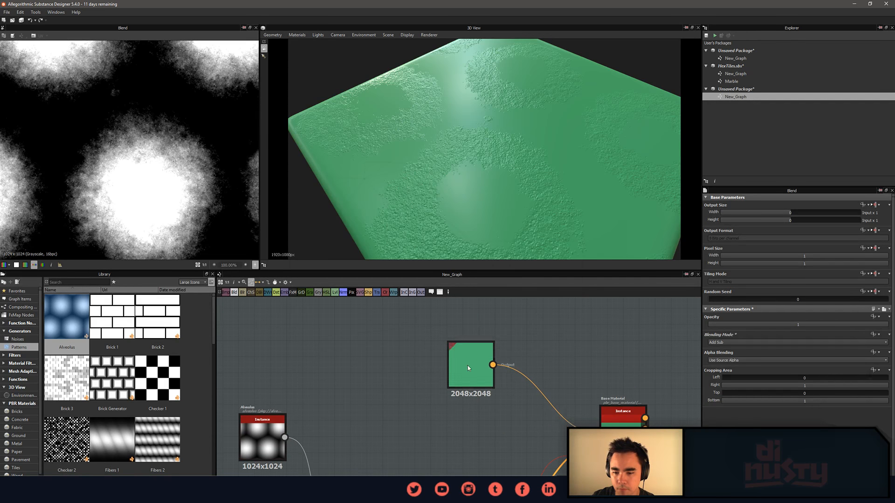
pyautogui.moveTo(467, 368); pyautogui.dragTo(411, 323)
pyautogui.click(408, 372)
pyautogui.moveTo(408, 372); pyautogui.dragTo(517, 306, button='middle')
pyautogui.scroll(-1, 510, 355)
pyautogui.moveTo(506, 373); pyautogui.dragTo(475, 390, button='middle')
pyautogui.moveTo(429, 373); pyautogui.dragTo(391, 384, button='middle')
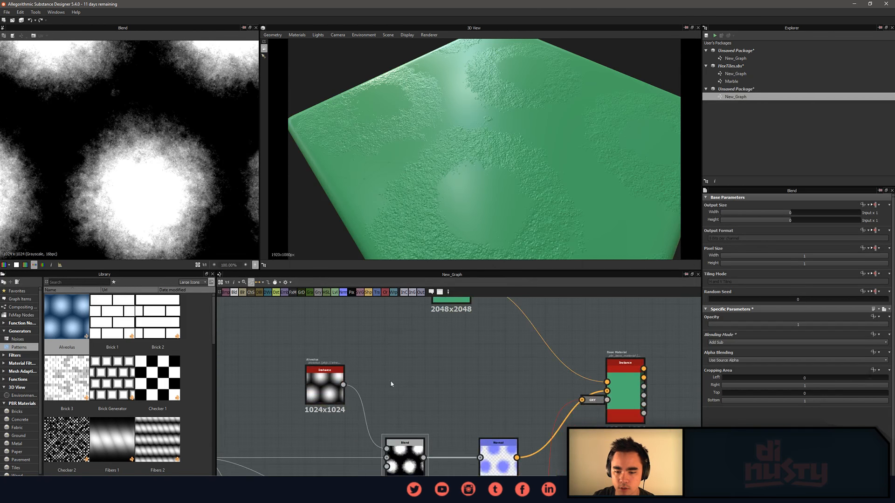
# Add a Gradient Map node to the graph just below the green Uniform Color node.
pyautogui.moveTo(438, 399); pyautogui.dragTo(461, 446, button='middle')
pyautogui.rightClick(455, 401)
pyautogui.click(452, 400)
pyautogui.press('space')
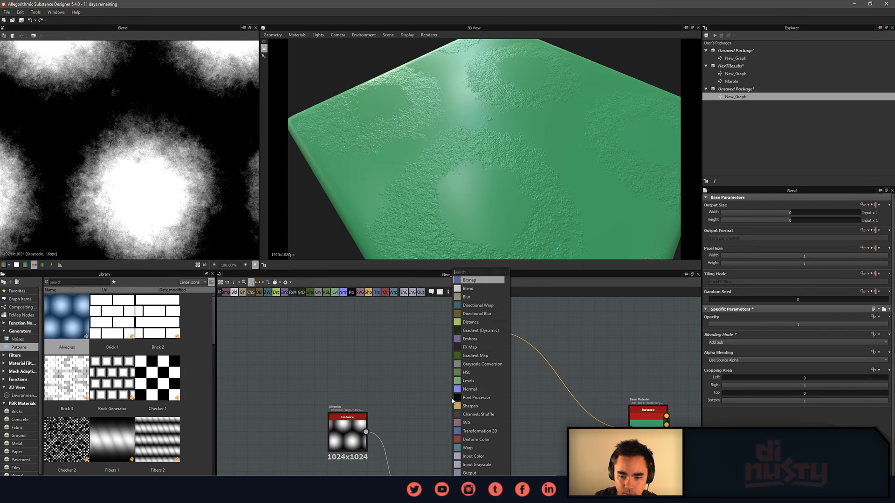
pyautogui.write('gr')
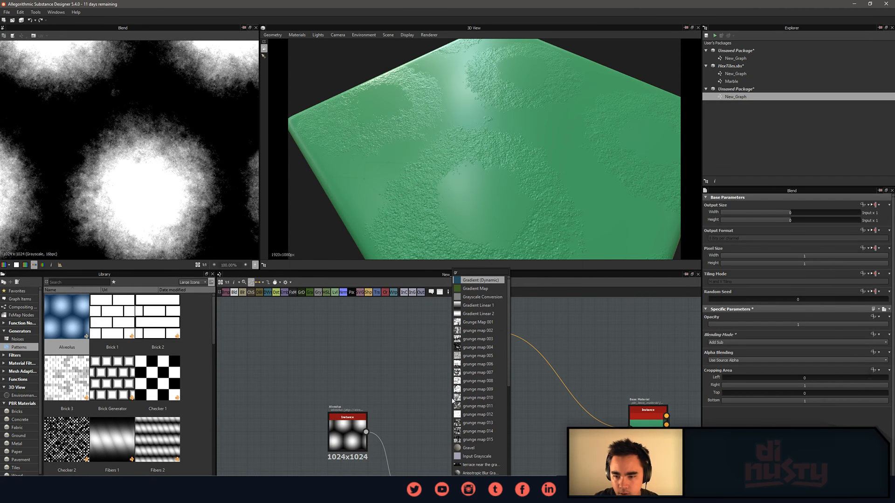
pyautogui.click(494, 288)
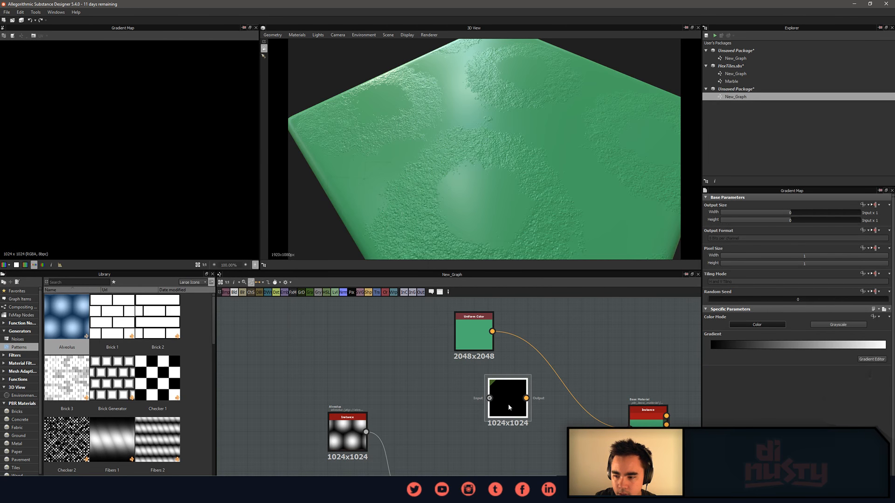
pyautogui.click(871, 360)
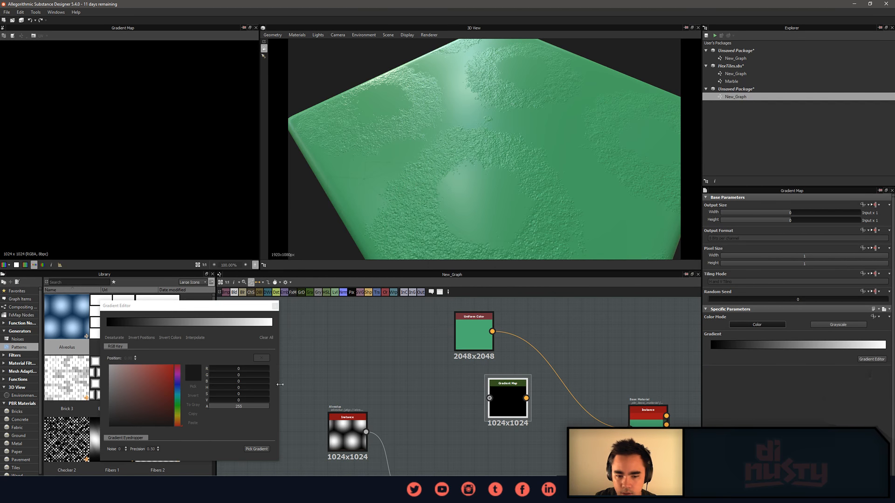
pyautogui.click(275, 307)
pyautogui.moveTo(466, 355); pyautogui.dragTo(395, 344, button='middle')
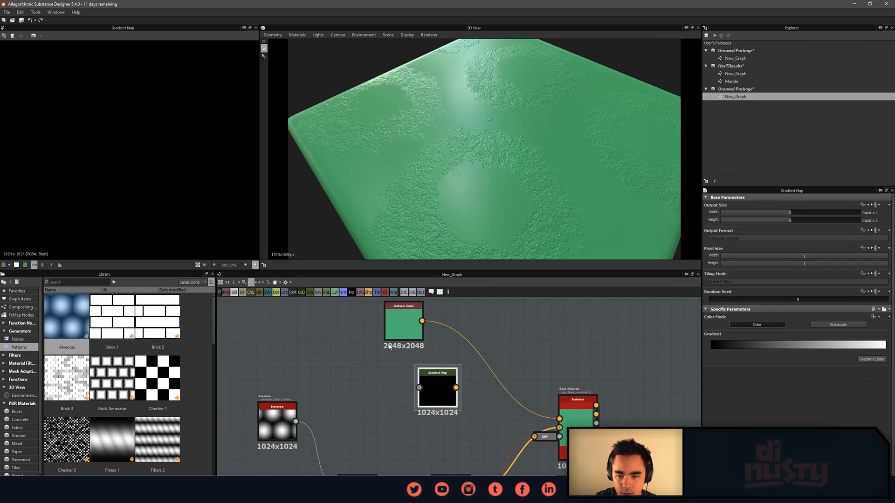
pyautogui.moveTo(410, 327); pyautogui.dragTo(404, 327)
pyautogui.click(374, 383)
pyautogui.moveTo(373, 384); pyautogui.dragTo(410, 395, button='middle')
pyautogui.scroll(-1, 410, 395)
pyautogui.click(399, 406)
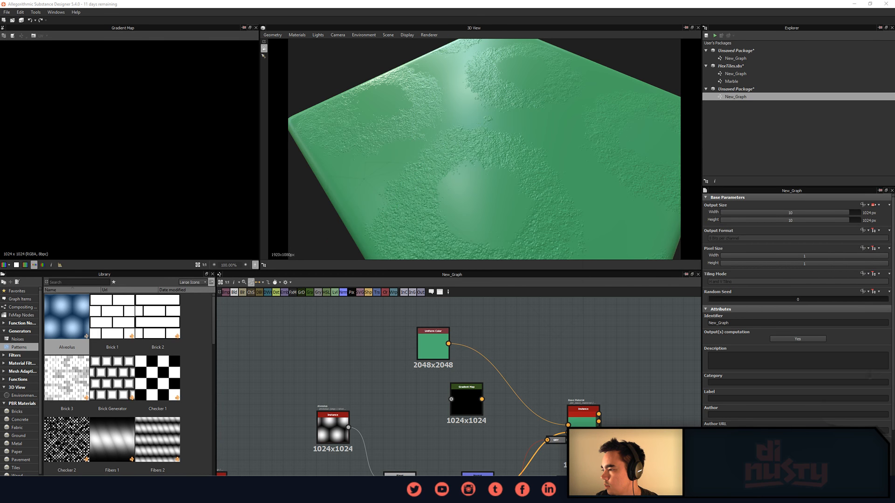
pyautogui.moveTo(894, 110); pyautogui.dragTo(290, 197)
pyautogui.moveTo(525, 319); pyautogui.dragTo(587, 317, button='middle')
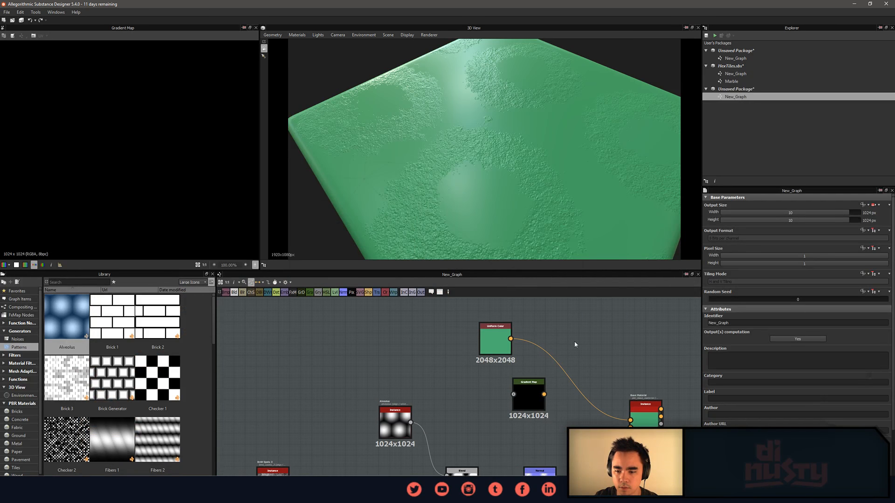
# Open the Gradient Map's Gradient Editor and add a mid-grey key slightly past the middle of the gradient.
pyautogui.click(534, 413)
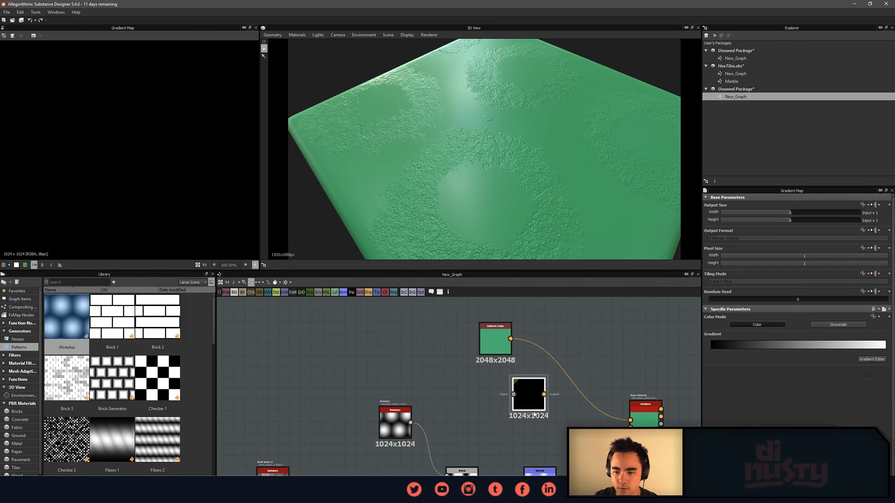
pyautogui.click(873, 359)
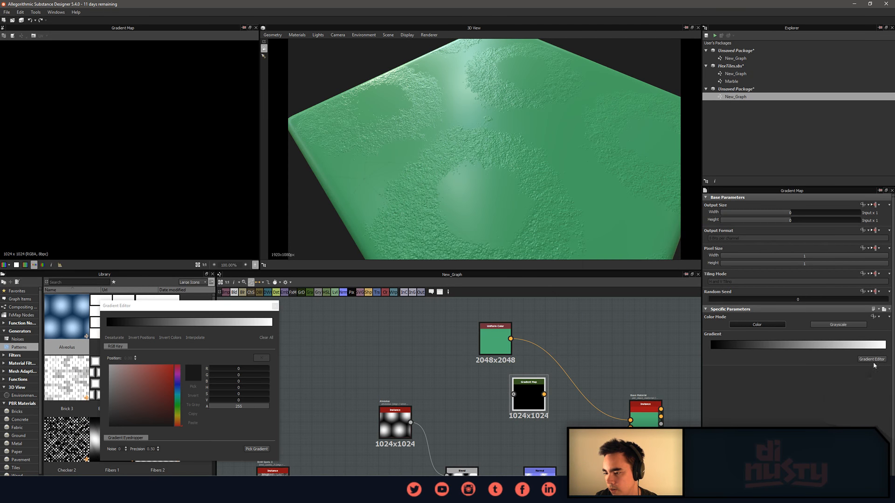
pyautogui.moveTo(217, 317); pyautogui.dragTo(526, 212)
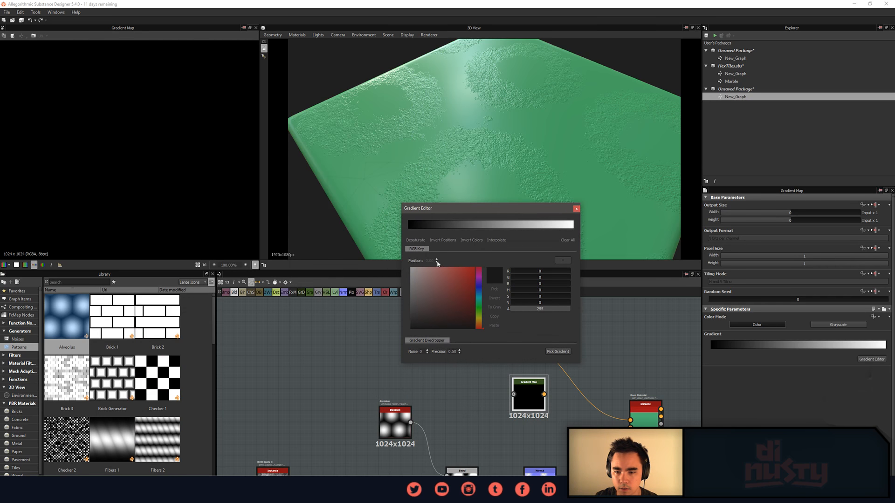
pyautogui.click(567, 353)
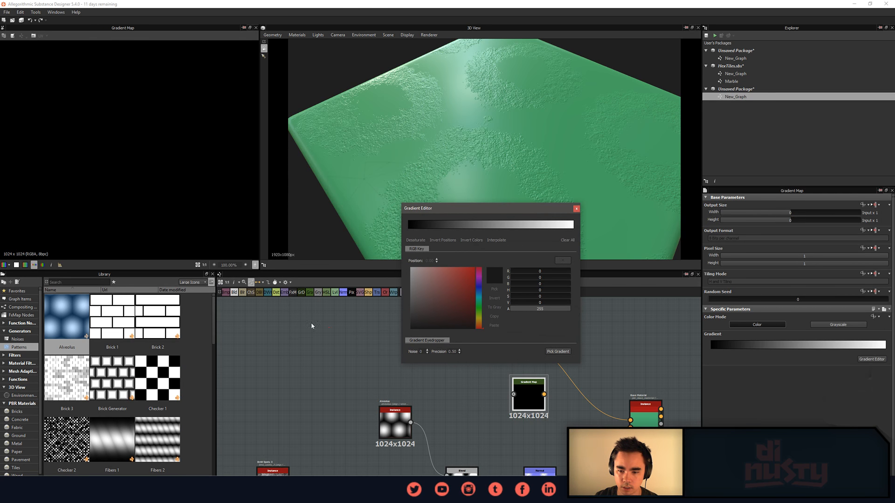
pyautogui.click(486, 228)
pyautogui.moveTo(505, 240); pyautogui.dragTo(507, 240)
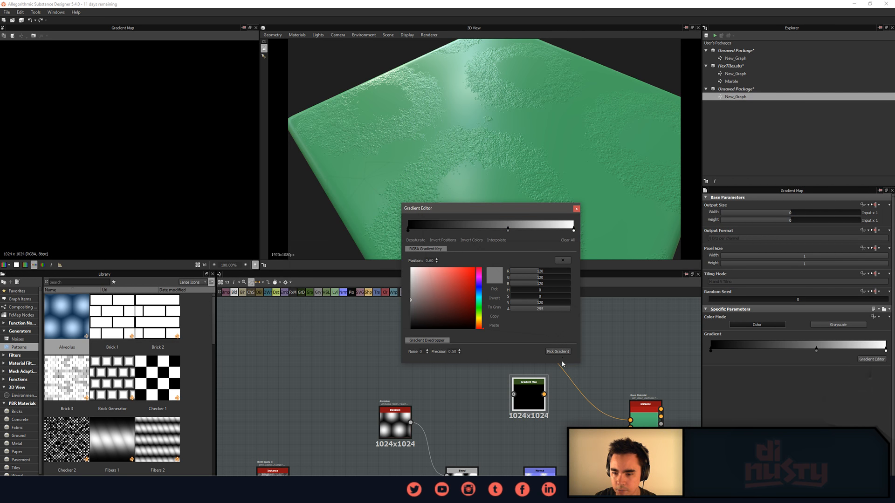
# Bring up the bricks.jpg photo in the browser and try to pick a gradient from it for the Gradient Map.
pyautogui.hotkey('alt', 'Tab')
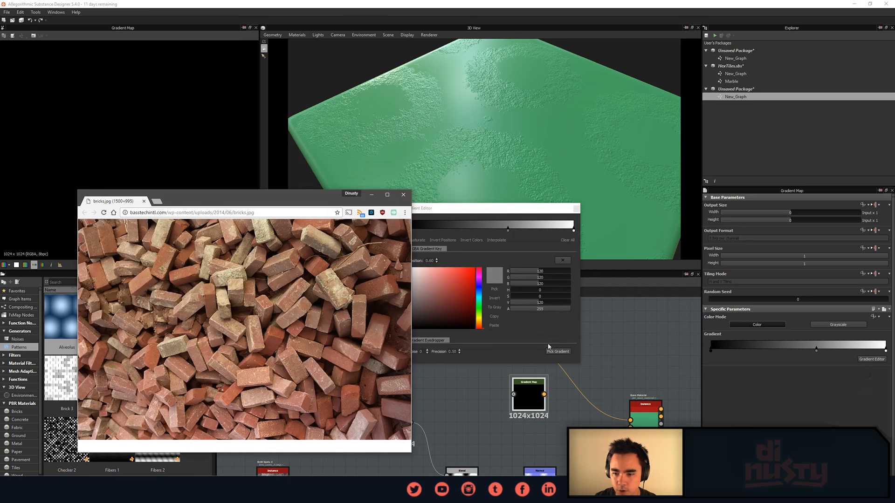
pyautogui.click(557, 352)
pyautogui.hotkey('alt', 'Tab')
pyautogui.hotkey('alt', 'Tab')
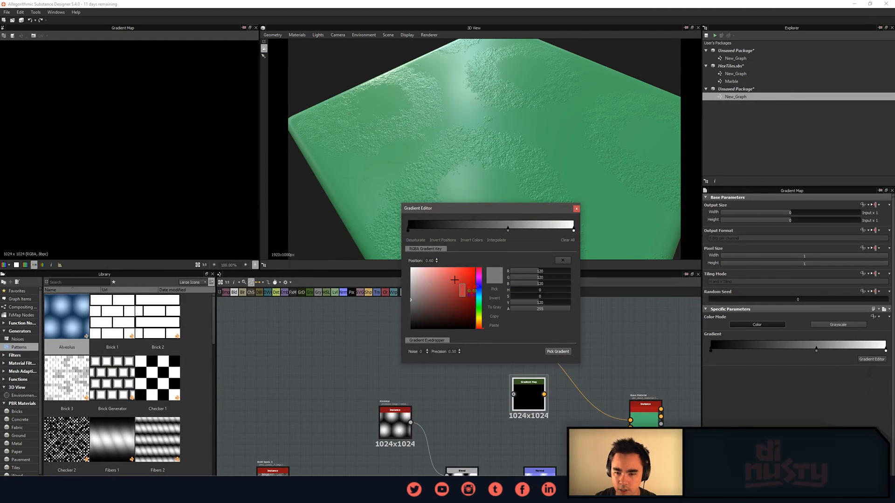
pyautogui.moveTo(455, 279); pyautogui.dragTo(429, 321)
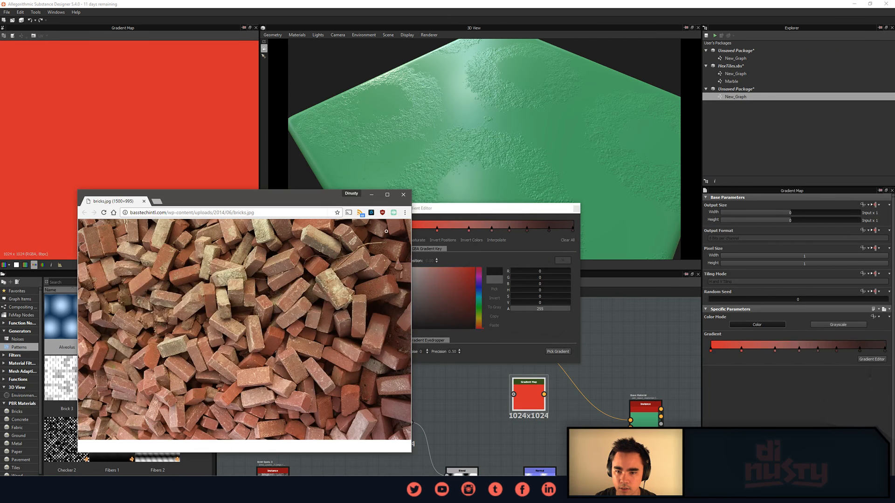
# With the bricks.jpg photo exposed beside the graph window, clear the gradient and pick a new one across the bricks.
pyautogui.moveTo(326, 196); pyautogui.dragTo(310, 162)
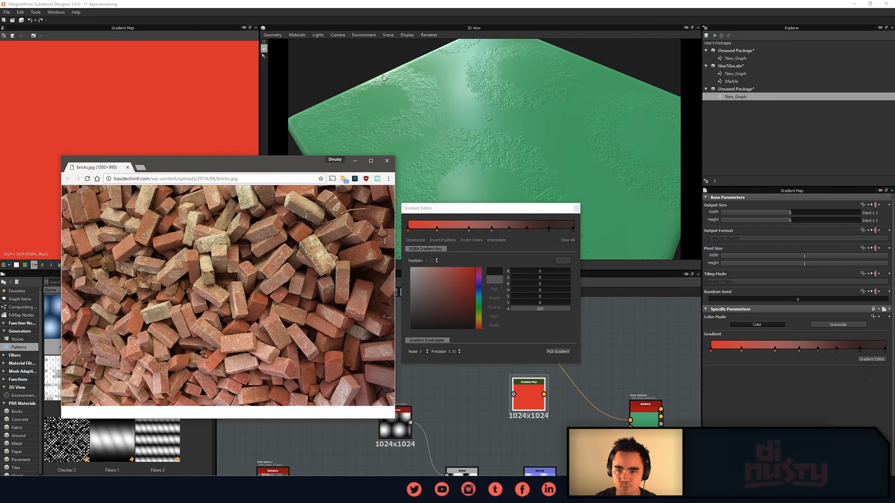
pyautogui.moveTo(431, 6); pyautogui.dragTo(413, 19)
pyautogui.moveTo(541, 22); pyautogui.dragTo(567, 12)
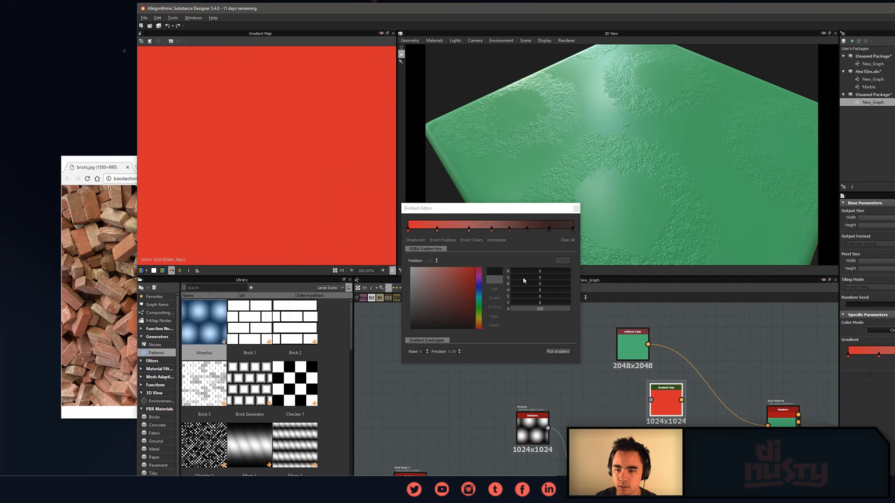
pyautogui.click(567, 240)
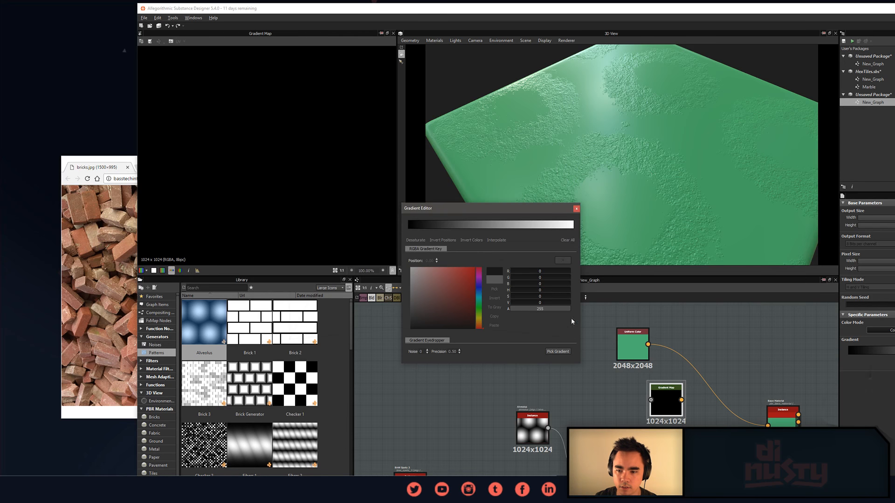
pyautogui.moveTo(82, 208); pyautogui.dragTo(86, 291)
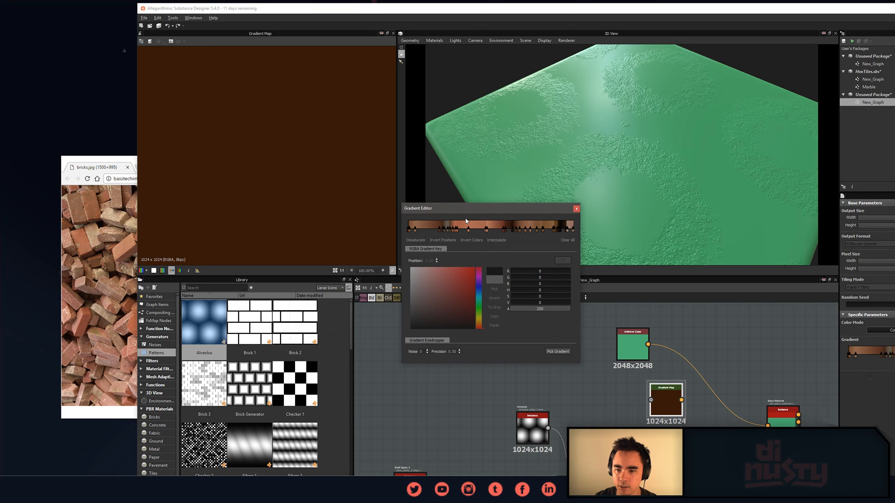
# Close the bricks.jpg browser window, maximize Substance Designer again and move the Gradient Editor clear of the Gradient Map node.
pyautogui.moveTo(468, 210); pyautogui.dragTo(487, 195)
pyautogui.scroll(-3, 304, 149)
pyautogui.scroll(-3, 305, 150)
pyautogui.scroll(1, 327, 160)
pyautogui.click(131, 216)
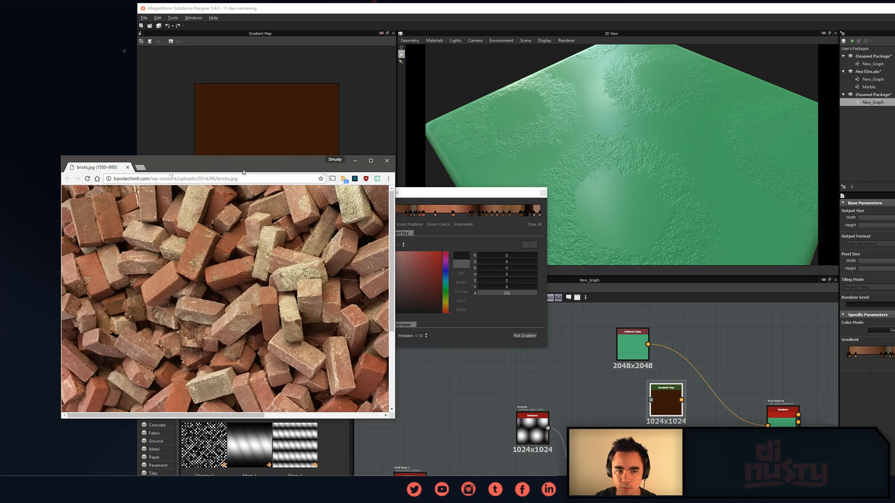
pyautogui.click(385, 163)
pyautogui.doubleClick(514, 11)
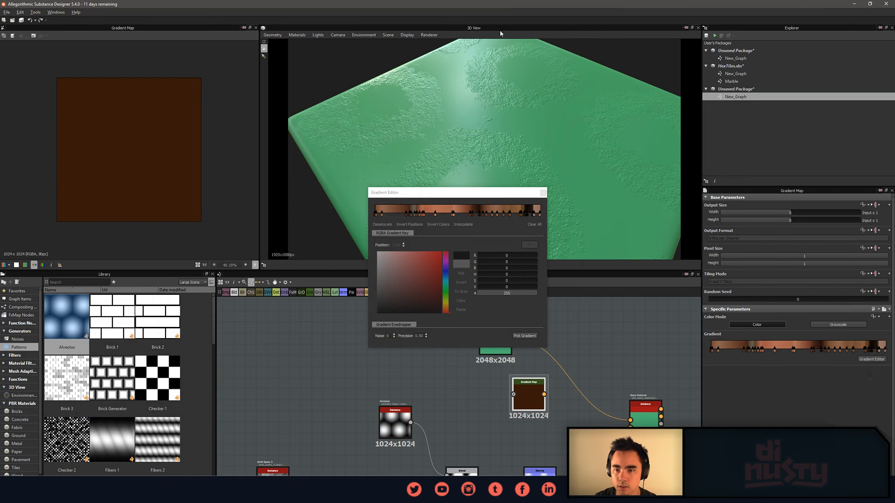
pyautogui.moveTo(449, 192); pyautogui.dragTo(279, 217)
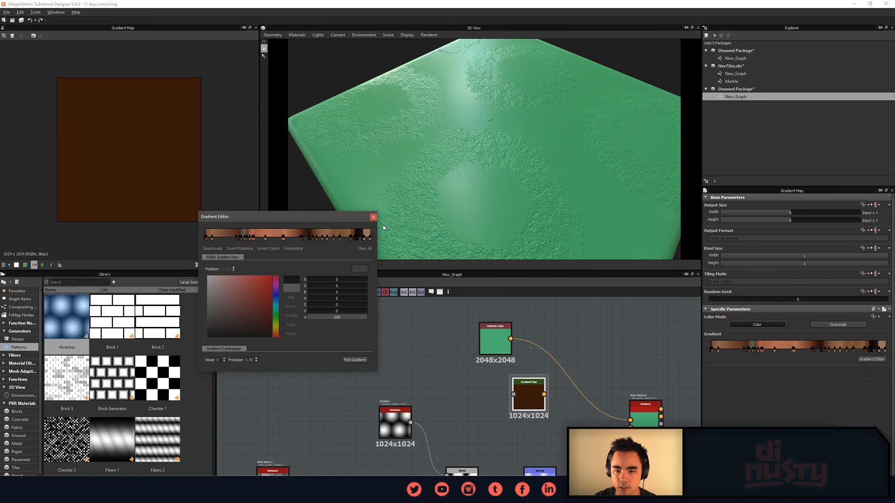
# Reposition the Gradient Map under the green Uniform Color node and connect the Blend node's output to its input.
pyautogui.scroll(5, 503, 316)
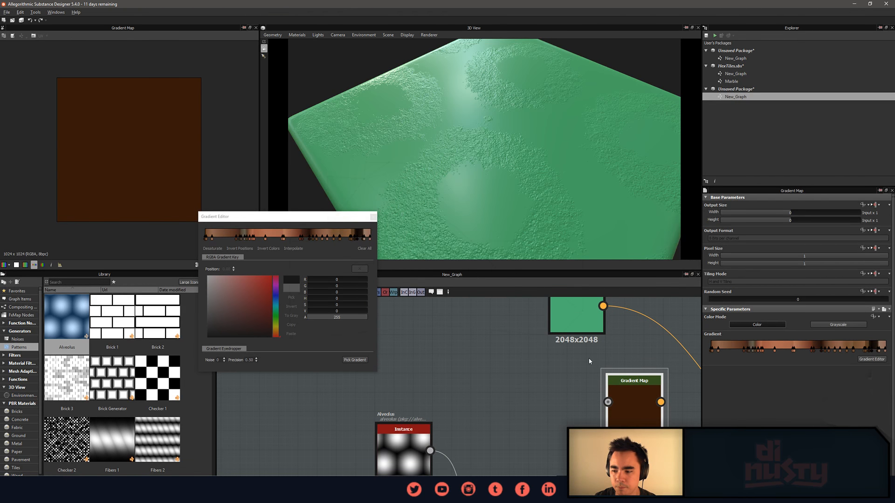
pyautogui.scroll(-2, 533, 382)
pyautogui.moveTo(530, 376); pyautogui.dragTo(441, 366, button='middle')
pyautogui.scroll(-1, 457, 381)
pyautogui.moveTo(519, 392); pyautogui.dragTo(478, 406)
pyautogui.moveTo(540, 395); pyautogui.dragTo(565, 399, button='middle')
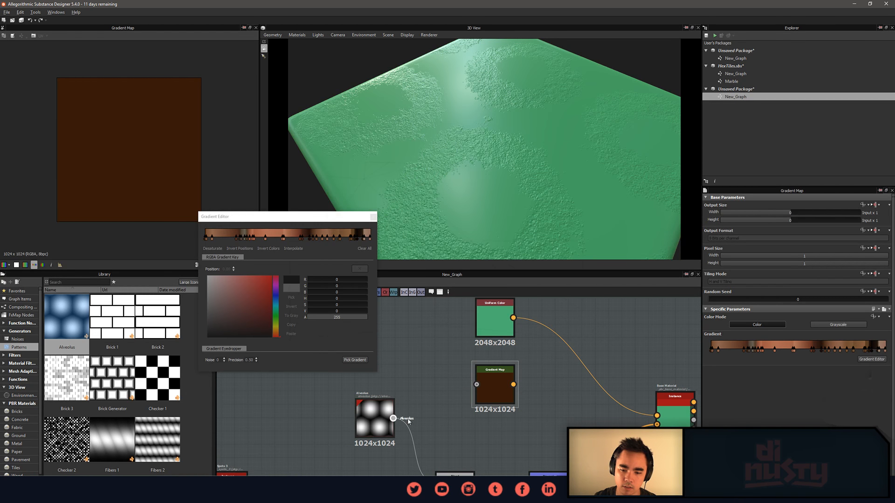
pyautogui.moveTo(476, 391); pyautogui.dragTo(453, 427)
pyautogui.moveTo(453, 427); pyautogui.dragTo(440, 384, button='middle')
pyautogui.moveTo(460, 448); pyautogui.dragTo(505, 341)
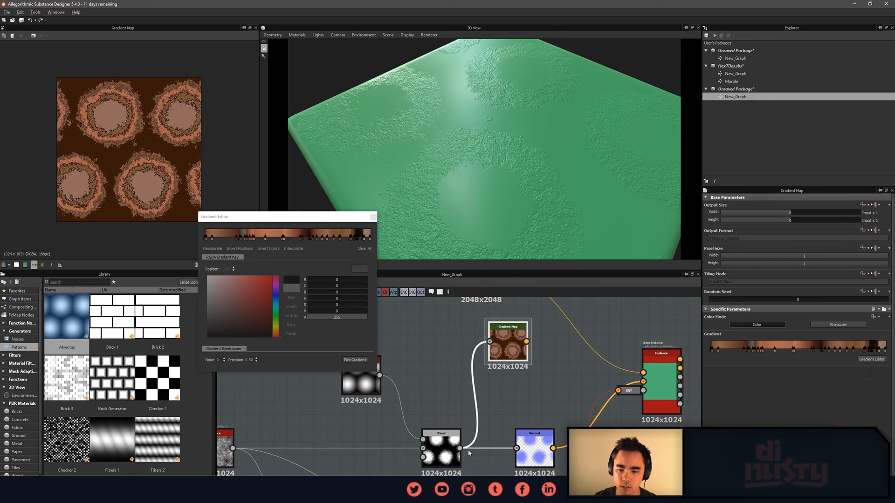
# View the Blend node's output up close in 2D to compare its grey values with the Gradient Map's colors.
pyautogui.scroll(4, 456, 463)
pyautogui.scroll(2, 457, 462)
pyautogui.doubleClick(456, 463)
pyautogui.scroll(4, 143, 181)
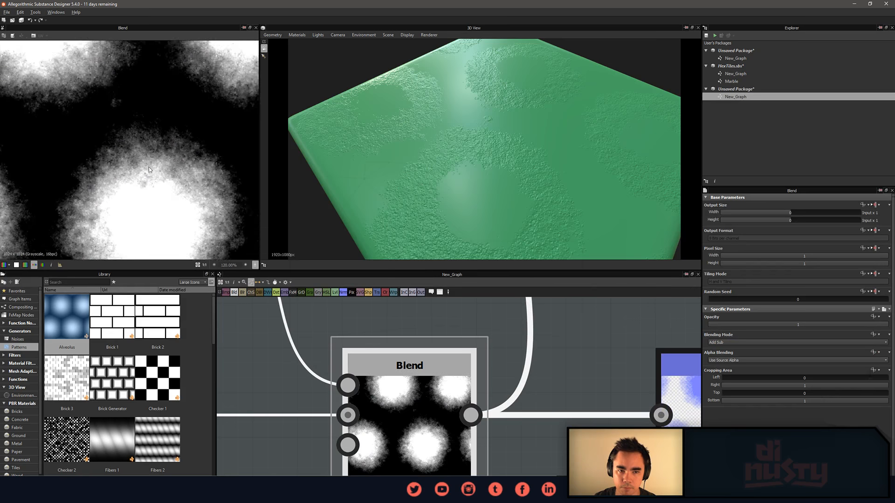
pyautogui.scroll(-6, 438, 353)
# Delete the Alveolus and Blend nodes and place the Gradient Map above the link between BnW Spots 3 and Normal.
pyautogui.moveTo(469, 355); pyautogui.dragTo(543, 412, button='middle')
pyautogui.moveTo(463, 366); pyautogui.dragTo(406, 345)
pyautogui.press('Delete')
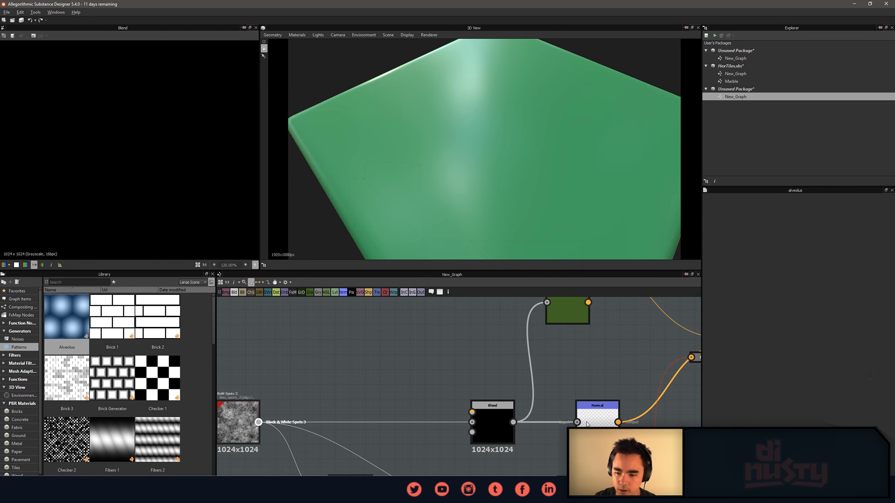
pyautogui.click(492, 422)
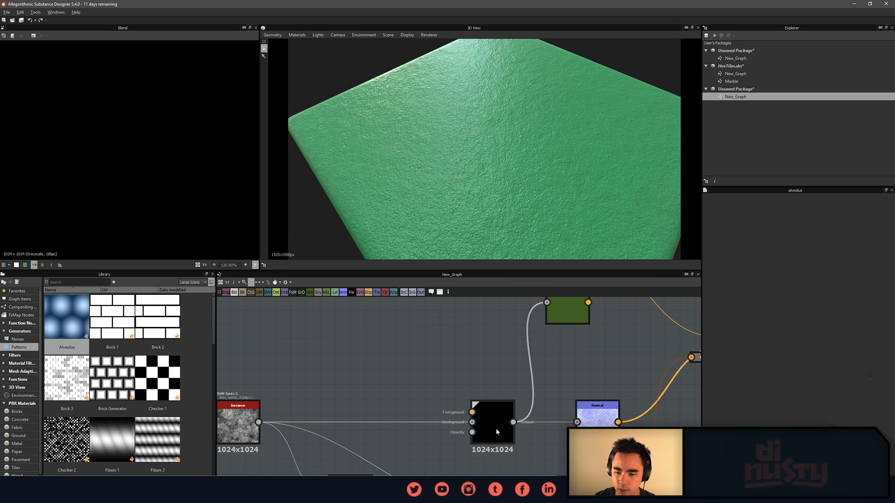
pyautogui.press('Delete')
pyautogui.scroll(-2, 492, 463)
pyautogui.moveTo(482, 367); pyautogui.dragTo(472, 379)
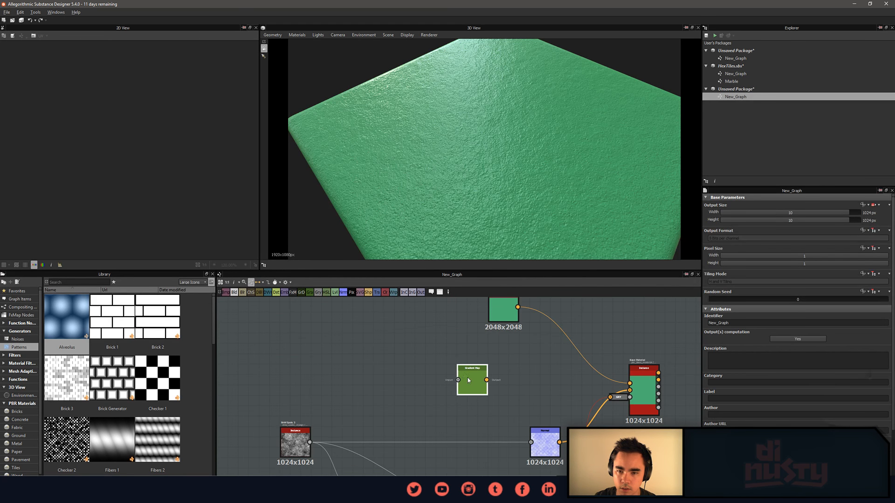
# Try inserting a Levels node directly after BnW Spots 3, and undo the insertion.
pyautogui.scroll(-2, 457, 173)
pyautogui.scroll(1, 445, 211)
pyautogui.moveTo(372, 431); pyautogui.dragTo(388, 392, button='middle')
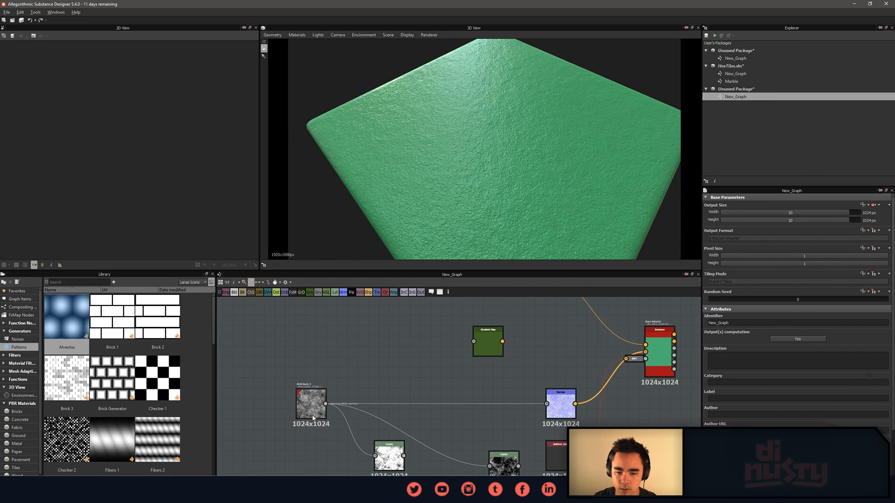
pyautogui.doubleClick(315, 410)
pyautogui.press('space')
pyautogui.click(333, 380)
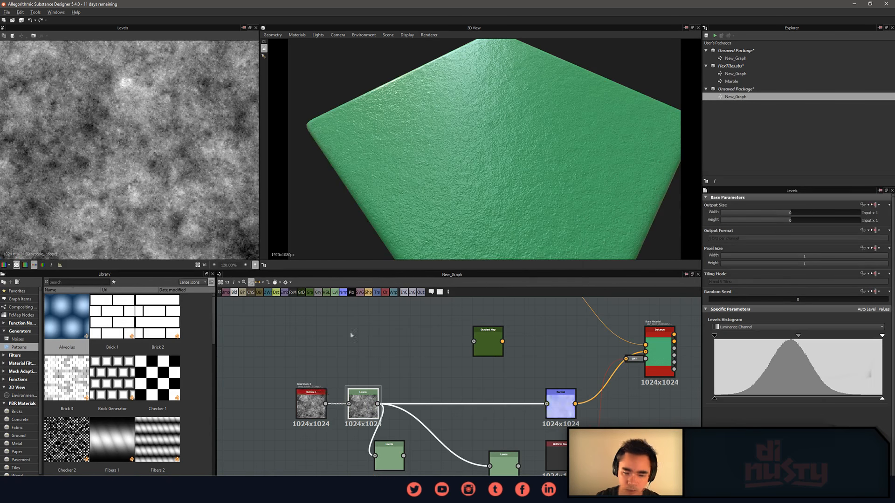
pyautogui.hotkey('ctrl', 'z')
# Move the existing bright Levels node up between BnW Spots 3 and Normal and connect its output to the Normal node.
pyautogui.moveTo(403, 459); pyautogui.dragTo(413, 388)
pyautogui.moveTo(560, 386); pyautogui.dragTo(546, 404)
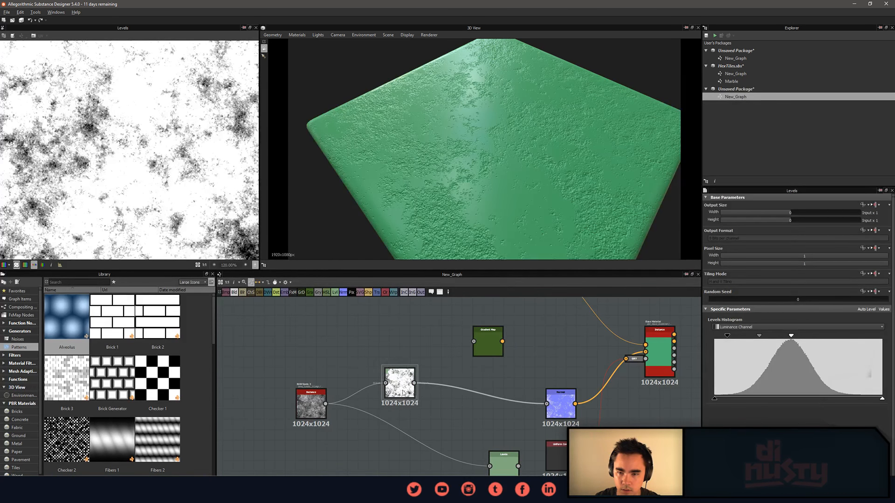
# Align the bright Levels node with the row between BnW Spots 3 and Normal, and inspect the surface relief up close in 3D.
pyautogui.moveTo(403, 393); pyautogui.dragTo(409, 404)
pyautogui.moveTo(452, 164); pyautogui.dragTo(481, 134)
pyautogui.scroll(3, 480, 134)
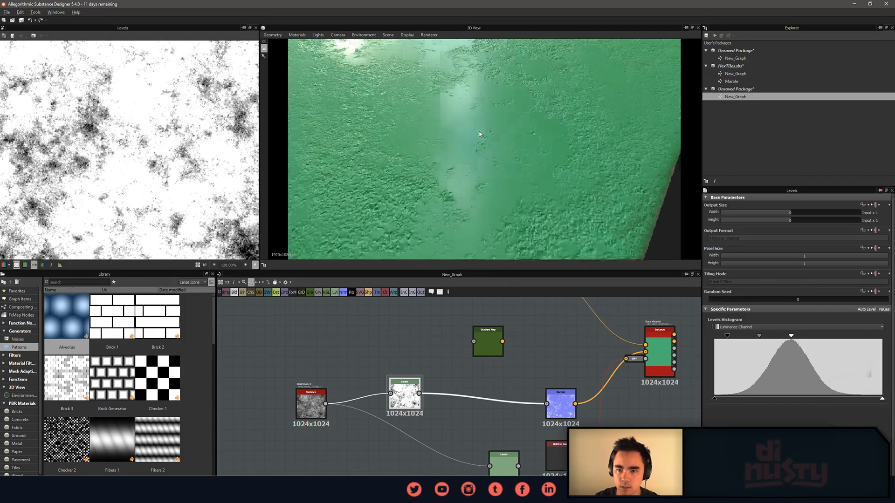
pyautogui.scroll(1, 480, 134)
pyautogui.moveTo(428, 350); pyautogui.dragTo(413, 357, button='middle')
pyautogui.moveTo(391, 401); pyautogui.dragTo(391, 412)
pyautogui.moveTo(468, 352); pyautogui.dragTo(462, 357, button='middle')
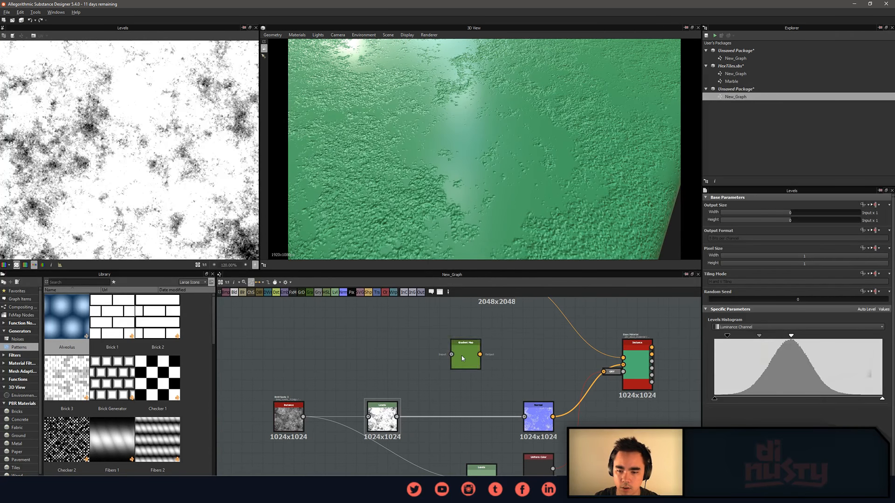
# Preview the Gradient Map and connect the bright Levels node's output to its input.
pyautogui.doubleClick(461, 356)
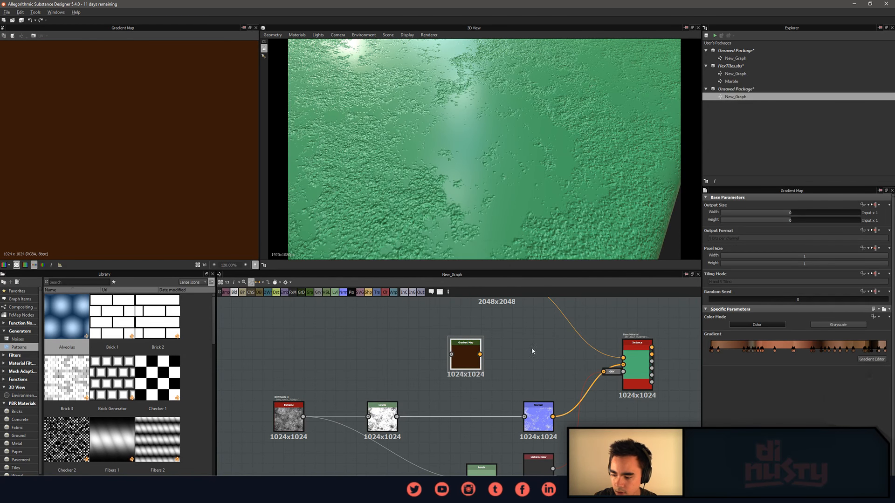
pyautogui.moveTo(450, 378); pyautogui.dragTo(431, 364, button='middle')
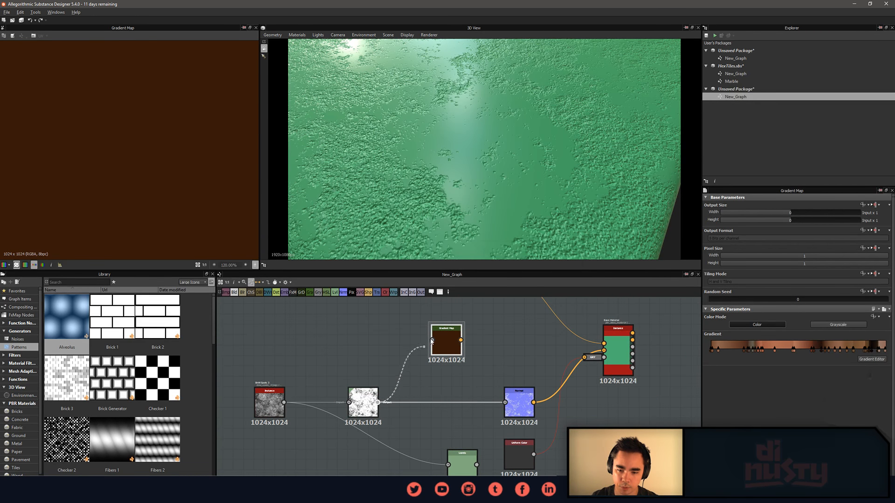
pyautogui.moveTo(431, 341); pyautogui.dragTo(432, 340)
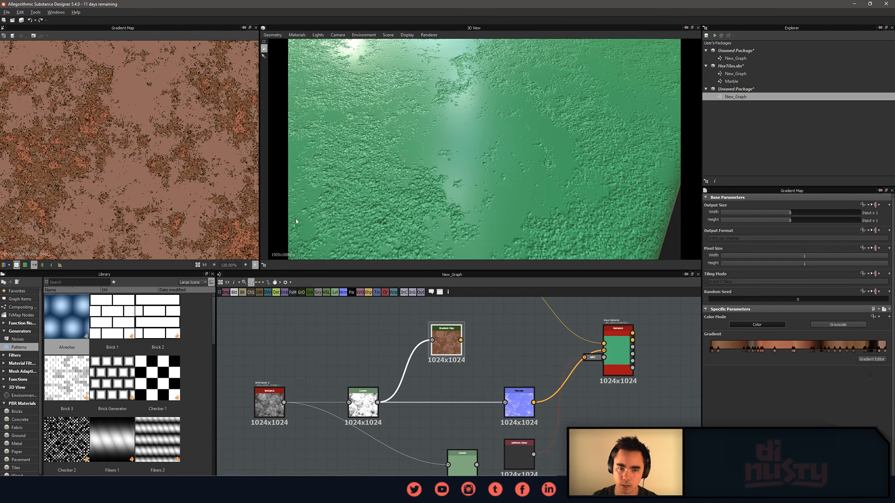
# Compare the Gradient Map's colors with the bright Levels node's grey values up close in the 2D view.
pyautogui.scroll(6, 123, 177)
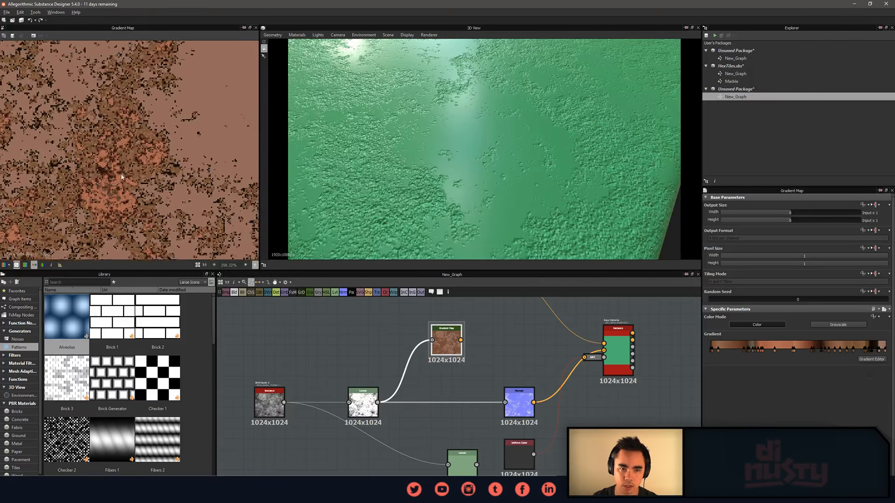
pyautogui.scroll(1, 122, 177)
pyautogui.moveTo(163, 139); pyautogui.dragTo(196, 106, button='middle')
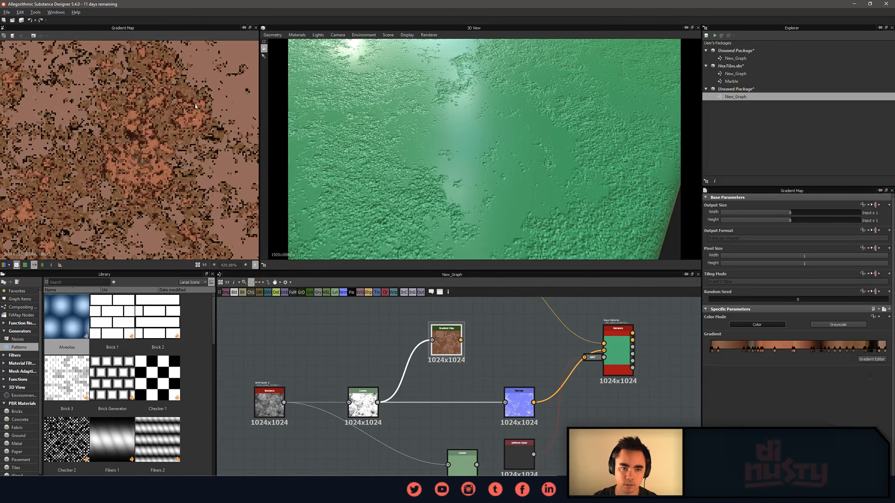
pyautogui.scroll(2, 378, 380)
pyautogui.doubleClick(352, 421)
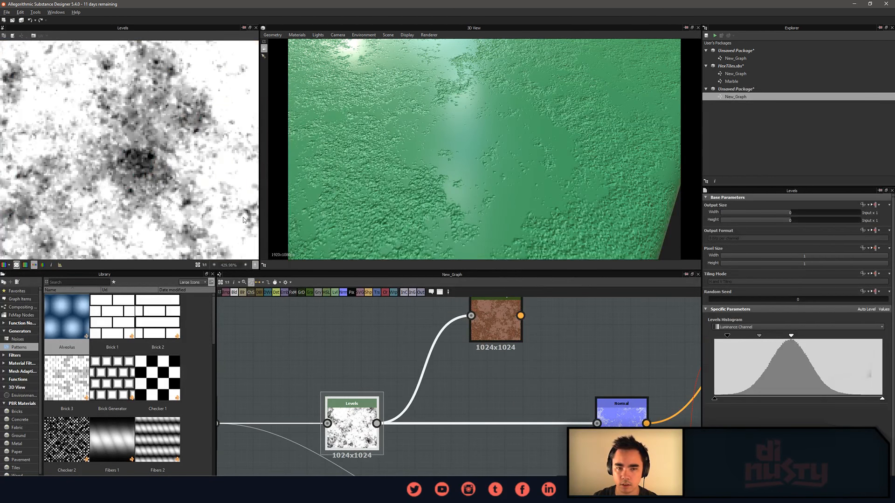
pyautogui.doubleClick(495, 321)
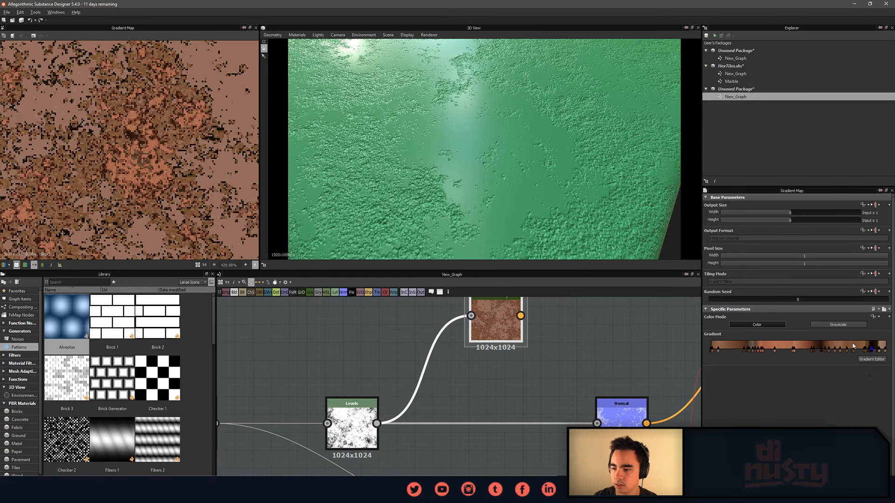
pyautogui.scroll(-5, 79, 159)
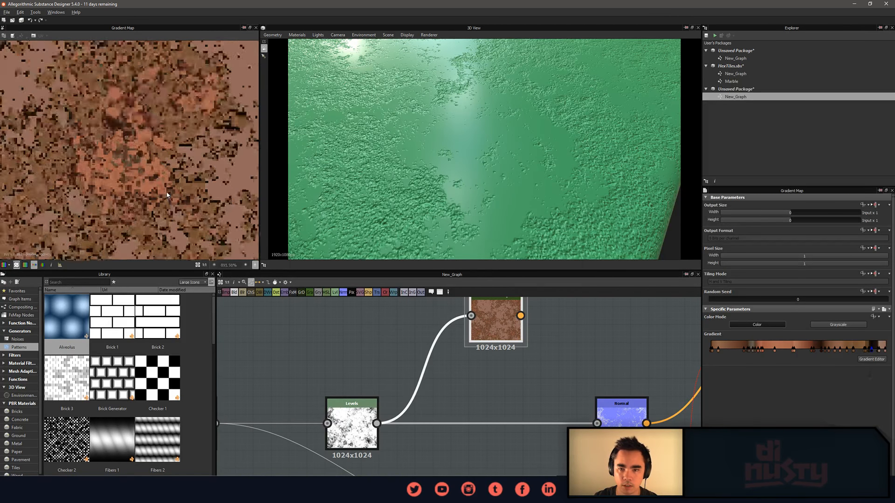
# Connect the Gradient Map's output to the Base Material's base color input and delete the unused green Uniform Color node.
pyautogui.moveTo(543, 376); pyautogui.dragTo(444, 376, button='middle')
pyautogui.scroll(-2, 444, 377)
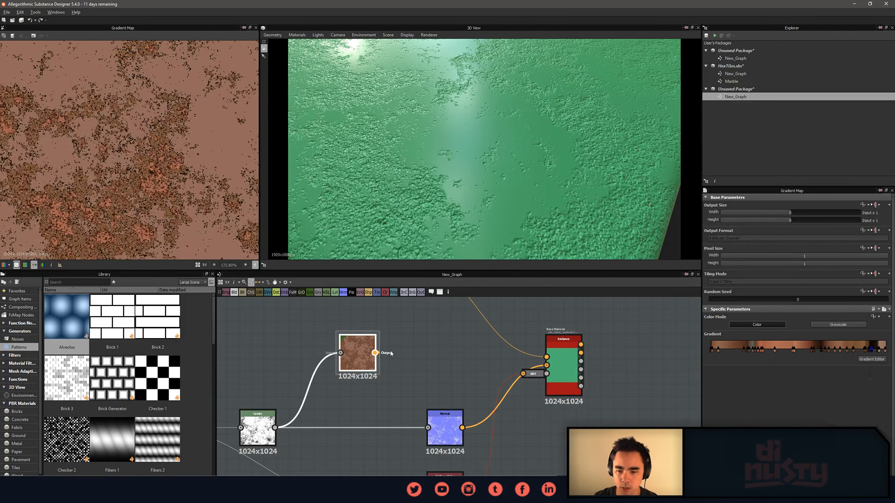
pyautogui.moveTo(375, 353); pyautogui.dragTo(546, 357)
pyautogui.moveTo(467, 349); pyautogui.dragTo(460, 388, button='middle')
pyautogui.scroll(-4, 460, 389)
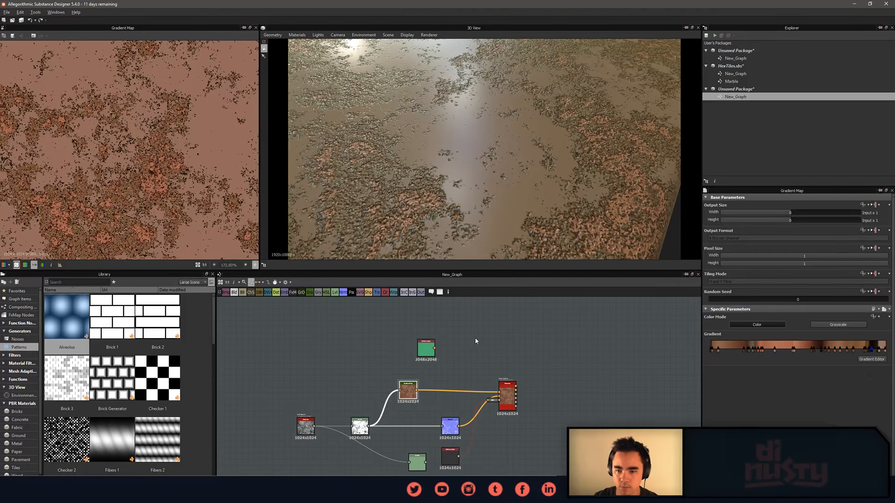
pyautogui.click(426, 350)
pyautogui.press('Delete')
pyautogui.moveTo(434, 179); pyautogui.dragTo(477, 153)
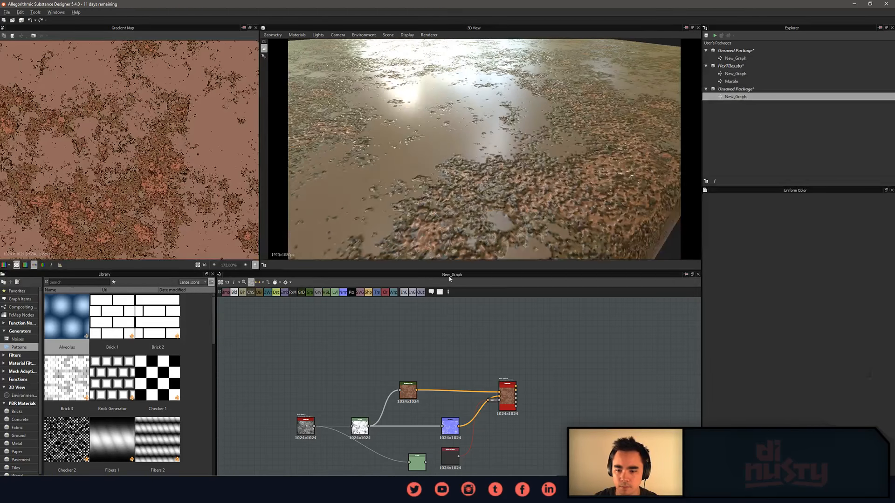
# Preview the second Levels node and try to connect its output to the Base Material's roughness input through the existing Grayscale Conversion.
pyautogui.moveTo(477, 366); pyautogui.dragTo(480, 339, button='middle')
pyautogui.scroll(4, 440, 410)
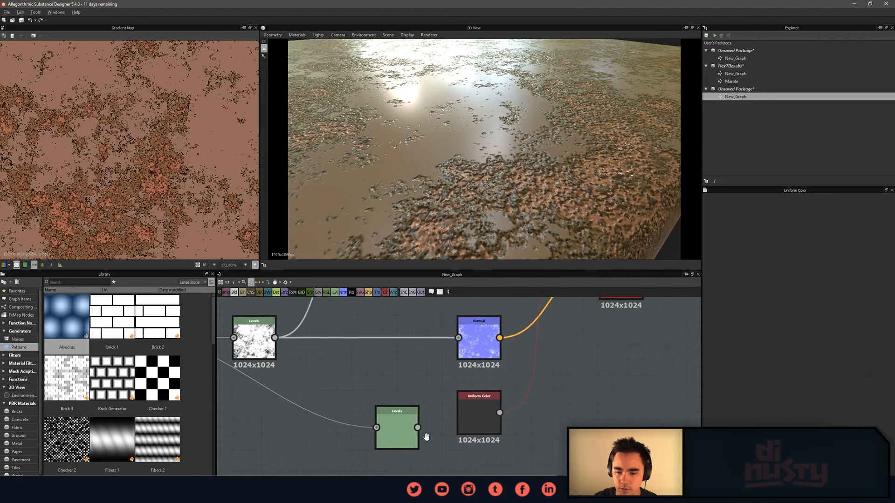
pyautogui.click(378, 468)
pyautogui.doubleClick(379, 472)
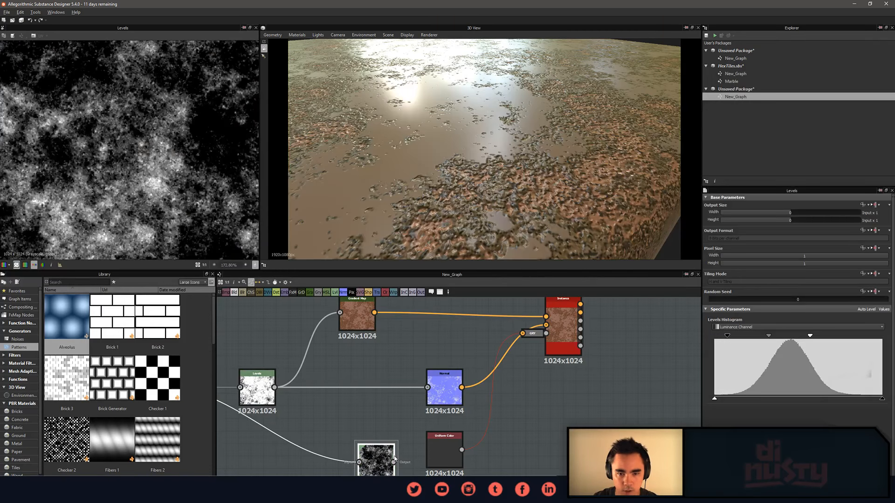
pyautogui.scroll(-1, 403, 418)
pyautogui.moveTo(412, 450); pyautogui.dragTo(516, 413)
pyautogui.moveTo(517, 367); pyautogui.dragTo(515, 348)
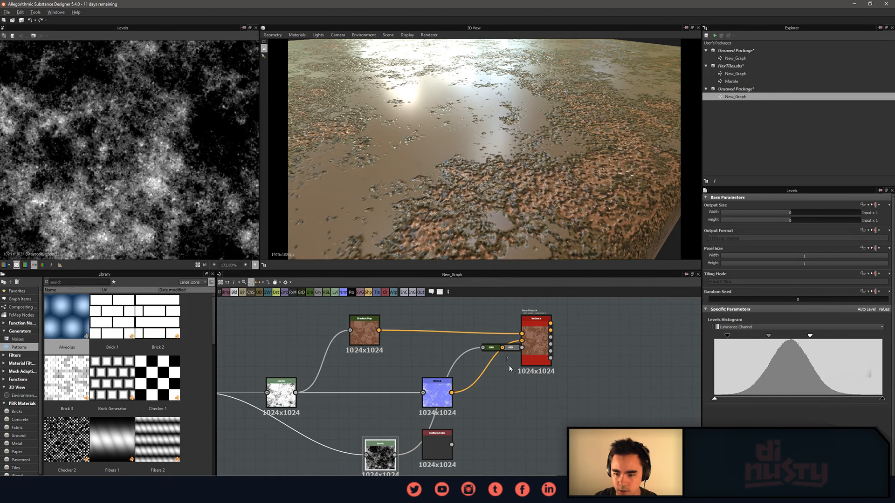
# Delete the Grayscale Conversion before the Base Material and the extra Gradient Map inserted after the second Levels node.
pyautogui.click(512, 349)
pyautogui.press('Delete')
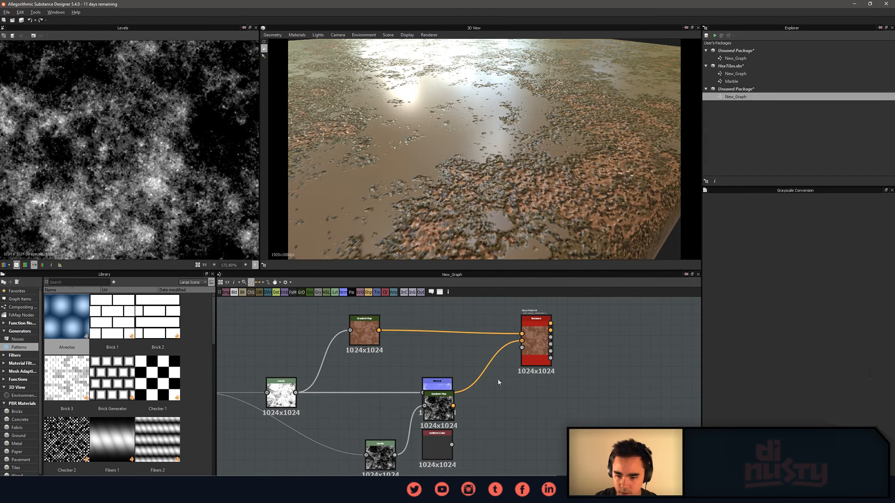
pyautogui.moveTo(437, 410); pyautogui.dragTo(489, 436)
pyautogui.press('Delete')
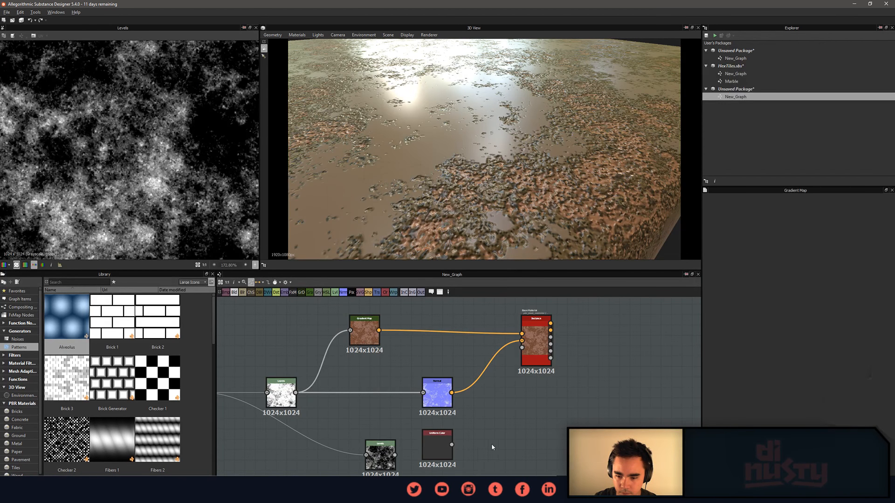
# Connect the dark Levels node directly to the roughness input, delete the dark Uniform Color node, and place Levels below the raised Normal node.
pyautogui.click(387, 465)
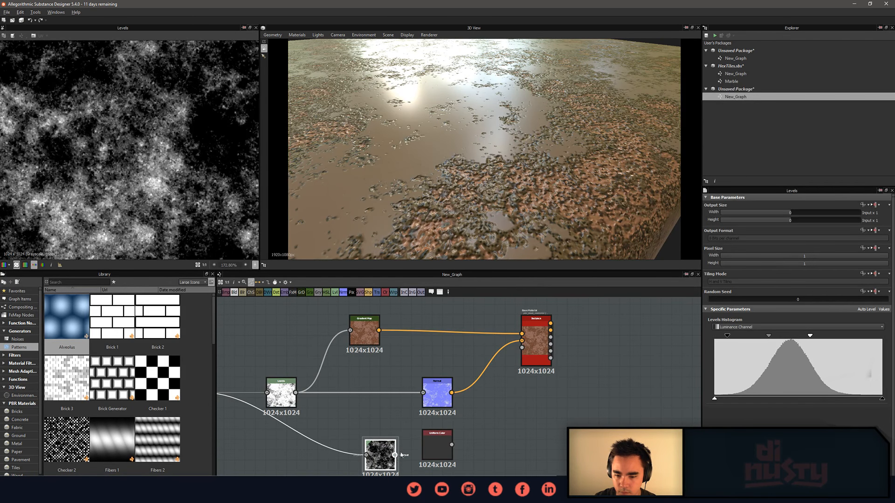
pyautogui.moveTo(438, 396); pyautogui.dragTo(432, 376)
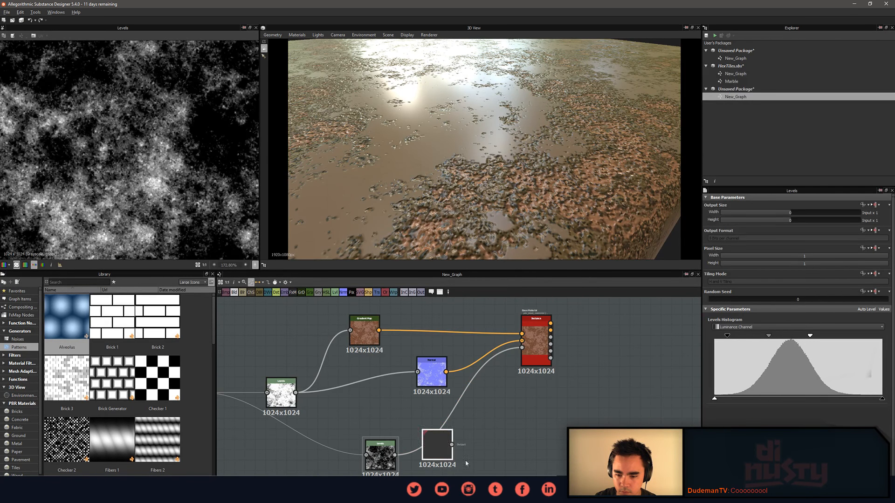
pyautogui.moveTo(439, 457); pyautogui.dragTo(502, 464)
pyautogui.press('Delete')
pyautogui.moveTo(386, 461); pyautogui.dragTo(442, 429)
pyautogui.click(523, 449)
pyautogui.moveTo(405, 156); pyautogui.dragTo(499, 220)
pyautogui.scroll(3, 467, 190)
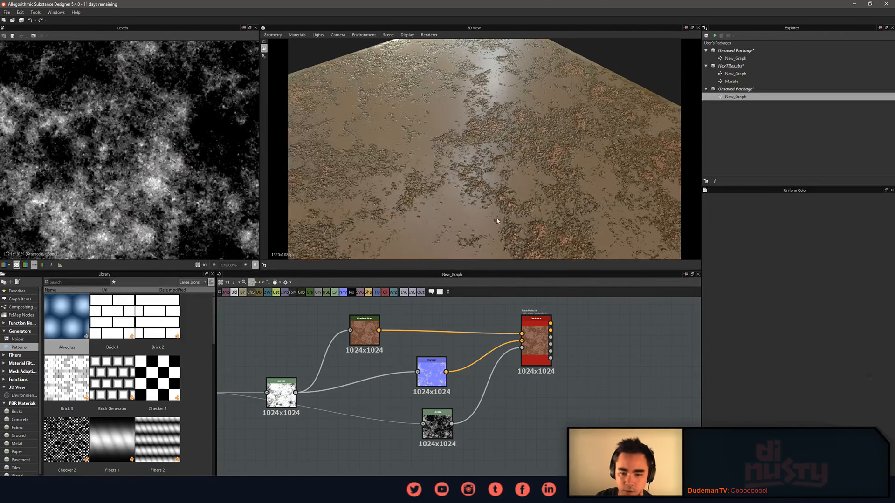
# Add a Brick 3 pattern node above BnW Spots 3 and use it as the input of both Levels nodes instead.
pyautogui.moveTo(433, 353); pyautogui.dragTo(483, 381, button='middle')
pyautogui.scroll(-1, 483, 381)
pyautogui.moveTo(459, 332); pyautogui.dragTo(486, 347, button='middle')
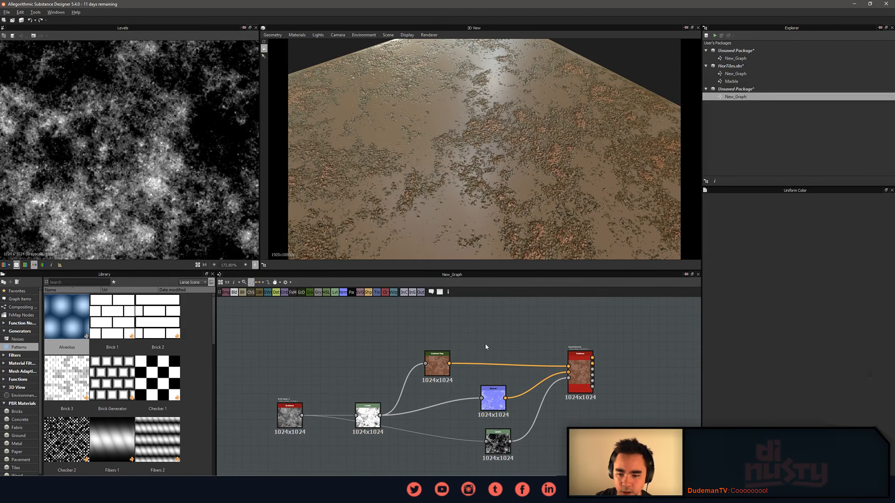
pyautogui.moveTo(66, 377); pyautogui.dragTo(314, 363)
pyautogui.moveTo(313, 405); pyautogui.dragTo(287, 413)
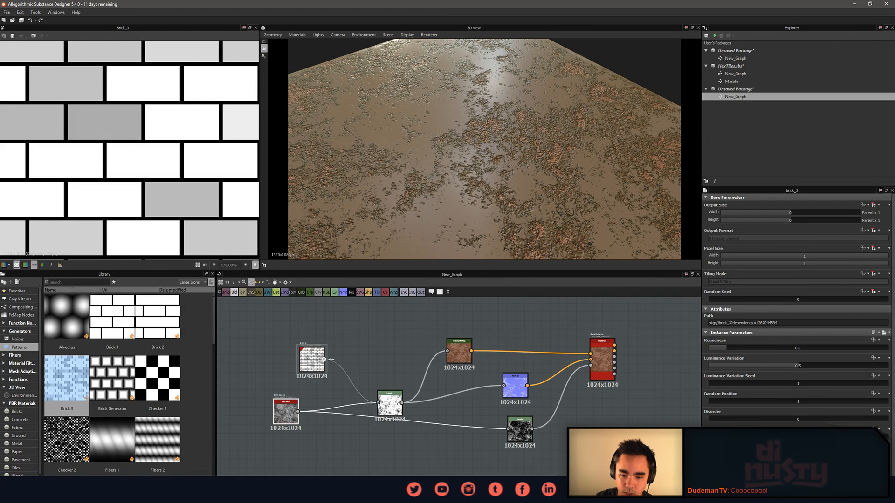
pyautogui.moveTo(377, 403); pyautogui.dragTo(378, 403)
pyautogui.moveTo(324, 360); pyautogui.dragTo(507, 429)
pyautogui.moveTo(441, 197); pyautogui.dragTo(447, 175)
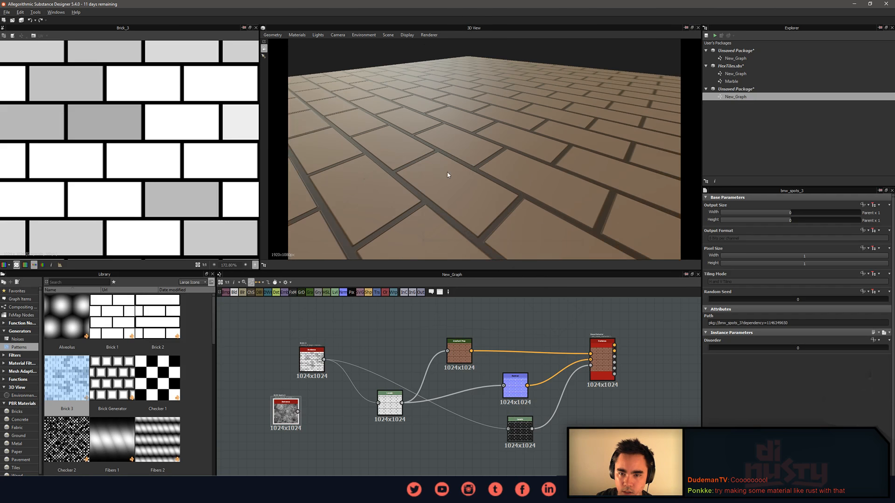
# Raise the bright Levels node's input white point, lower its input black point to the minimum, and check the Gradient Map's brick colors.
pyautogui.click(317, 370)
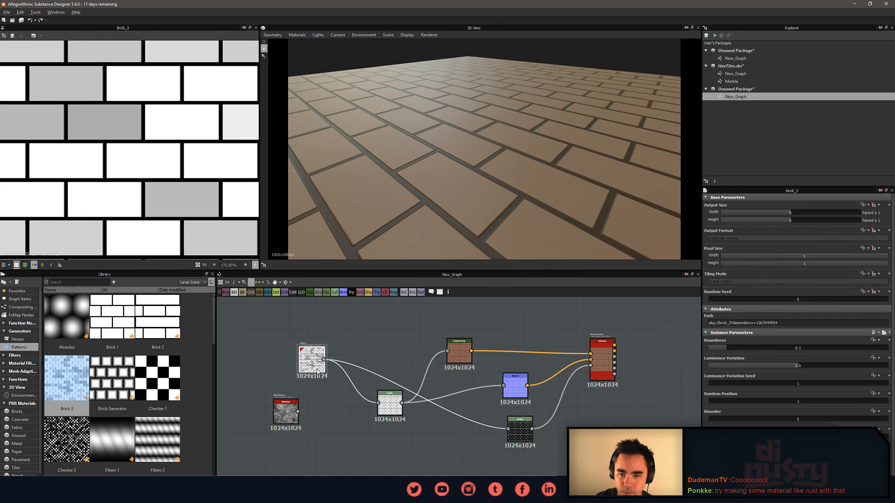
pyautogui.click(389, 403)
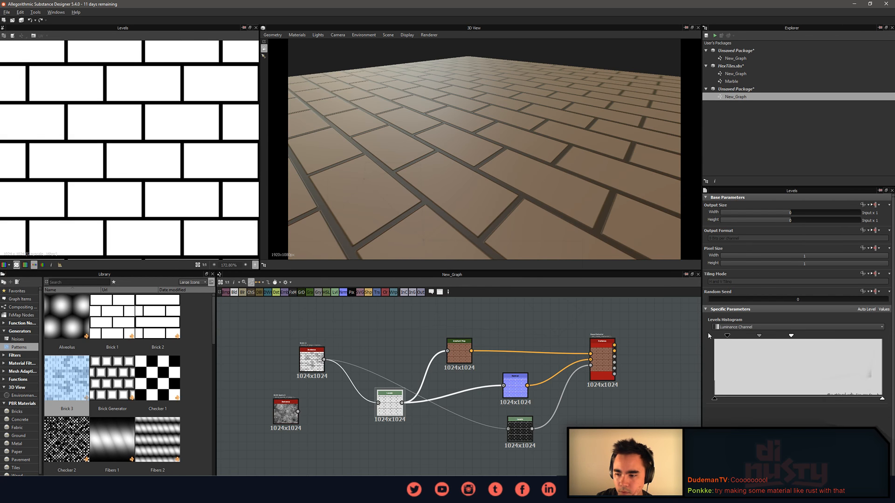
pyautogui.moveTo(791, 335); pyautogui.dragTo(845, 342)
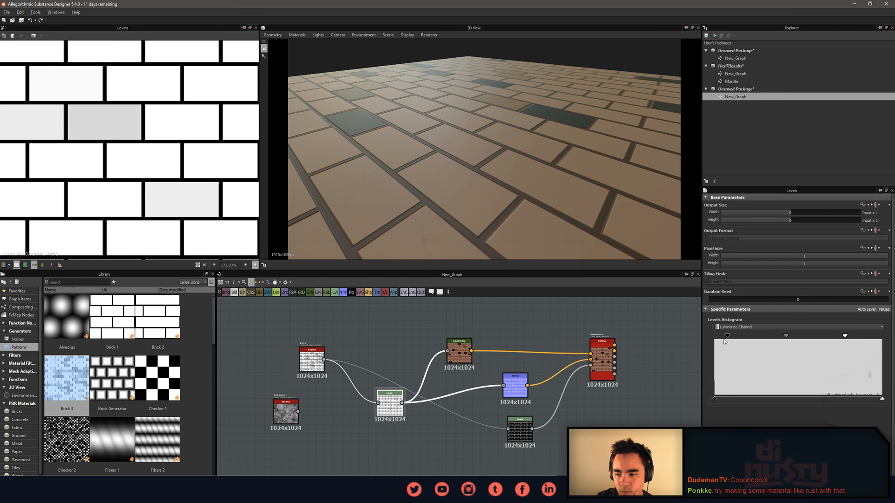
pyautogui.moveTo(726, 337); pyautogui.dragTo(696, 342)
pyautogui.click(459, 350)
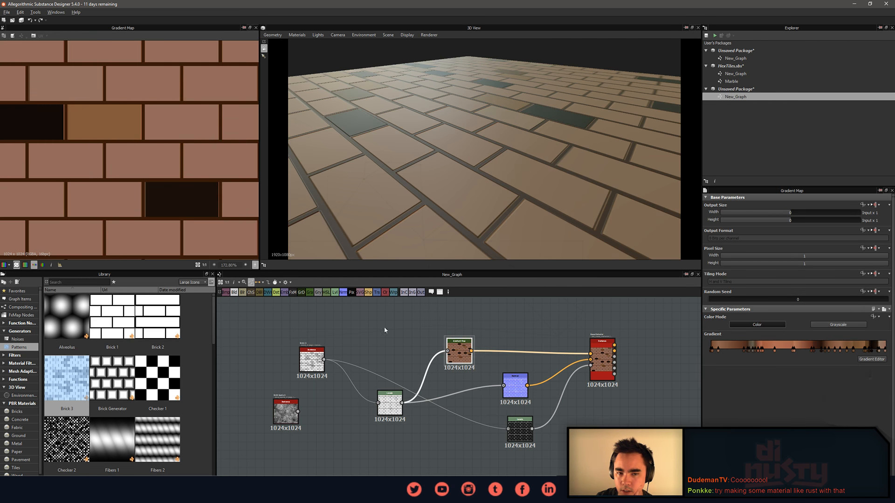
pyautogui.scroll(-2, 175, 193)
pyautogui.scroll(1, 137, 186)
pyautogui.moveTo(445, 160); pyautogui.dragTo(516, 153)
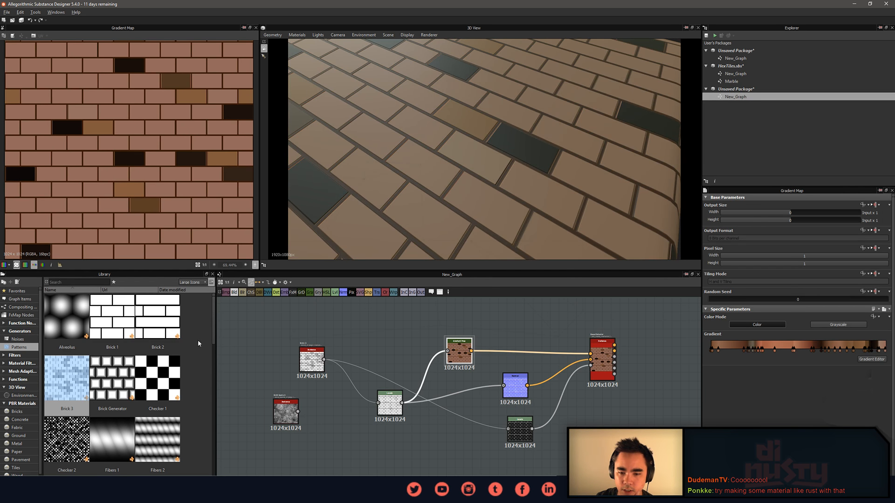
# Raise the bright Levels node's input white point to the maximum and review the brick colors on the cube and in the Gradient Map.
pyautogui.click(397, 413)
pyautogui.scroll(6, 101, 176)
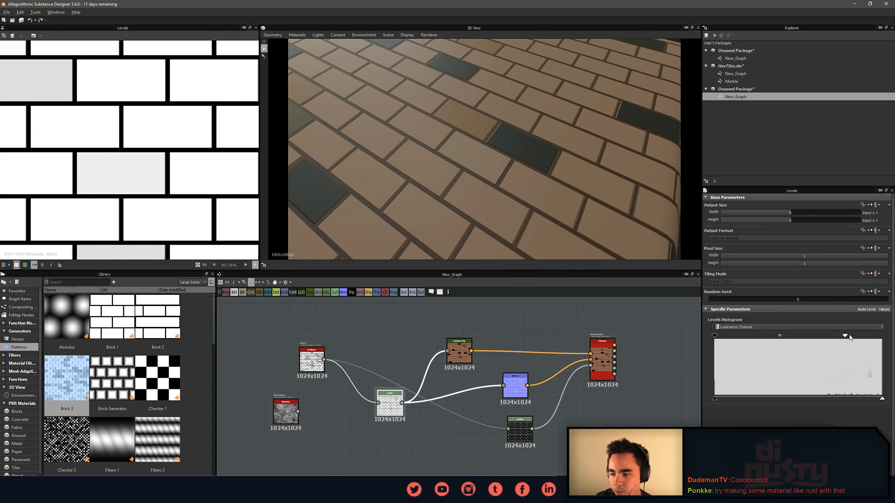
pyautogui.moveTo(844, 335); pyautogui.dragTo(881, 336)
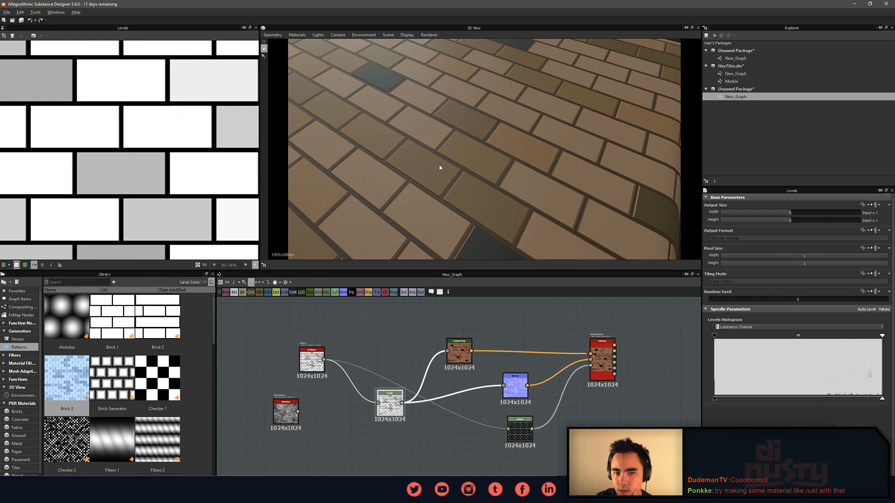
pyautogui.scroll(-5, 447, 166)
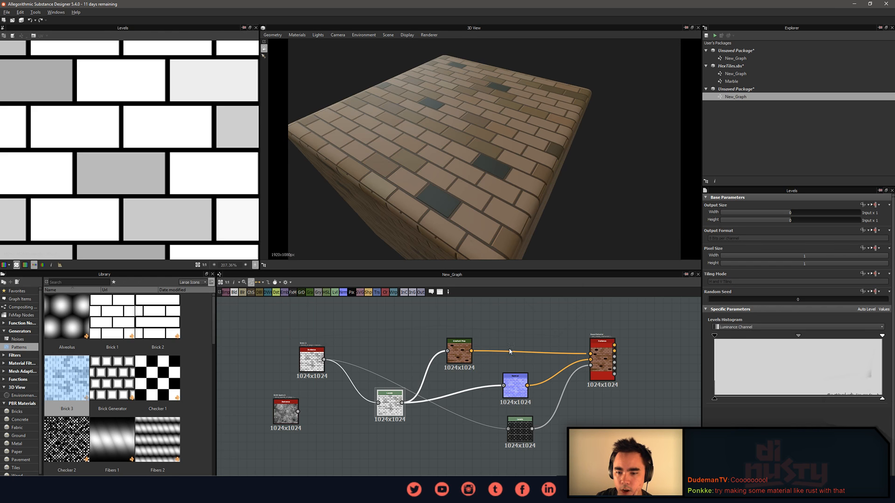
pyautogui.doubleClick(458, 354)
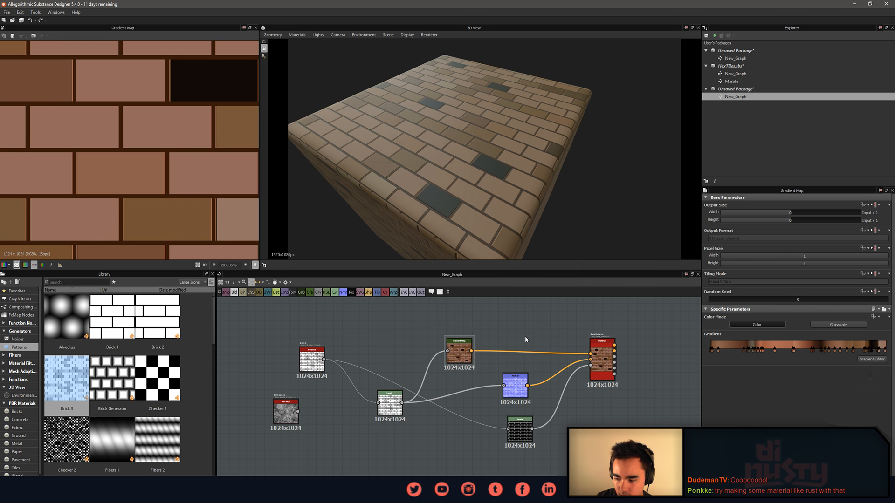
pyautogui.moveTo(513, 392); pyautogui.dragTo(530, 381, button='middle')
pyautogui.scroll(-2, 531, 381)
pyautogui.click(465, 418)
pyautogui.moveTo(477, 416); pyautogui.dragTo(446, 416, button='middle')
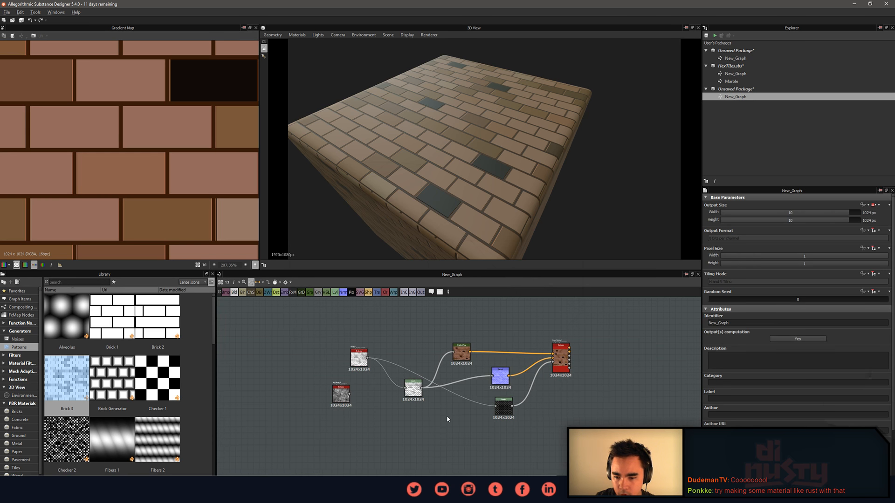
pyautogui.scroll(-1, 447, 418)
pyautogui.scroll(1, 310, 417)
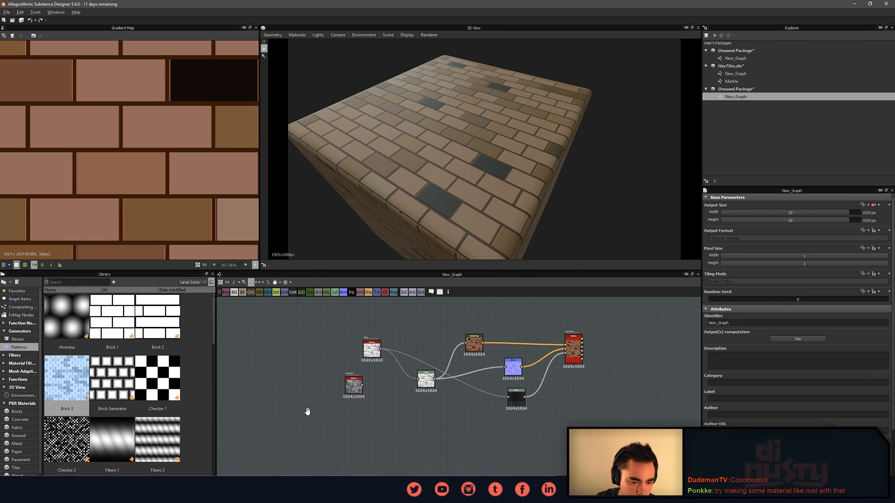
# Add a Weave 1 pattern node to the graph beside Brick 3 and fit its whole pattern in the 2D view.
pyautogui.scroll(-6, 143, 401)
pyautogui.scroll(-3, 143, 402)
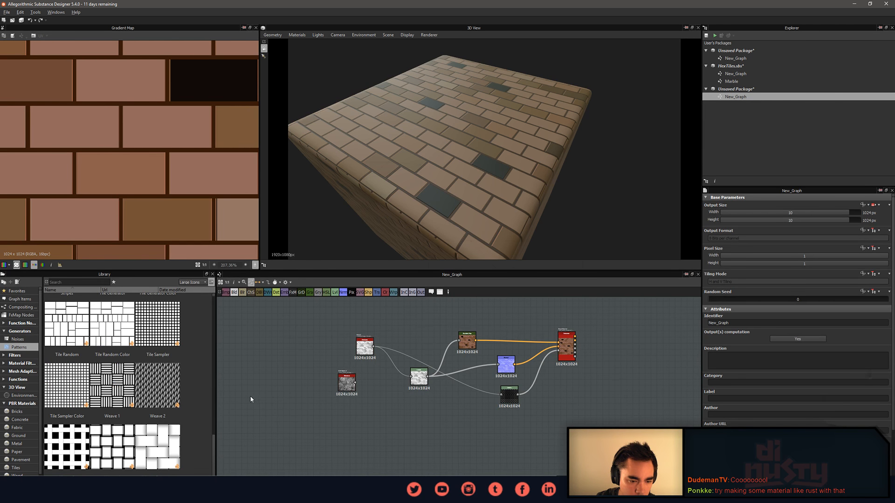
pyautogui.moveTo(111, 386); pyautogui.dragTo(293, 348)
pyautogui.moveTo(298, 350); pyautogui.dragTo(287, 369, button='middle')
pyautogui.moveTo(282, 367); pyautogui.dragTo(307, 355)
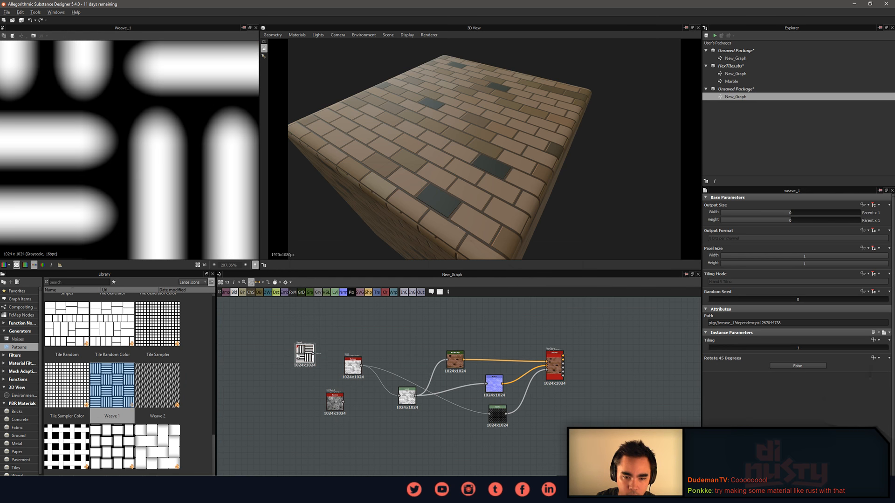
pyautogui.scroll(-12, 168, 176)
pyautogui.scroll(4, 166, 177)
pyautogui.moveTo(326, 396); pyautogui.dragTo(293, 413, button='middle')
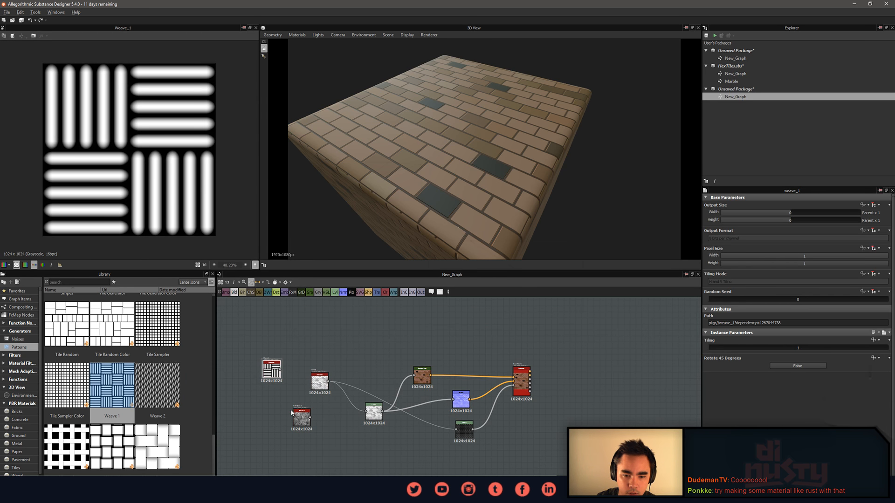
# Move the Weave 1 node above the Brick 3 node and delete the Gradient Map node.
pyautogui.moveTo(268, 376); pyautogui.dragTo(346, 352)
pyautogui.scroll(3, 362, 359)
pyautogui.moveTo(366, 348); pyautogui.dragTo(335, 332, button='middle')
pyautogui.click(445, 345)
pyautogui.press('Delete')
pyautogui.moveTo(429, 333); pyautogui.dragTo(435, 336, button='middle')
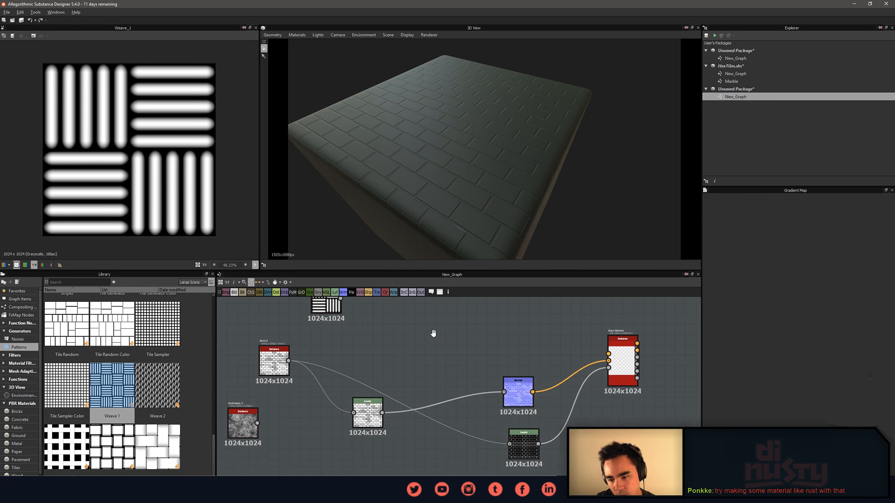
# Place Weave 1 above the bright Levels node and connect it to the Normal node's input in place of Levels.
pyautogui.moveTo(327, 308); pyautogui.dragTo(369, 343)
pyautogui.moveTo(385, 345); pyautogui.dragTo(408, 339, button='middle')
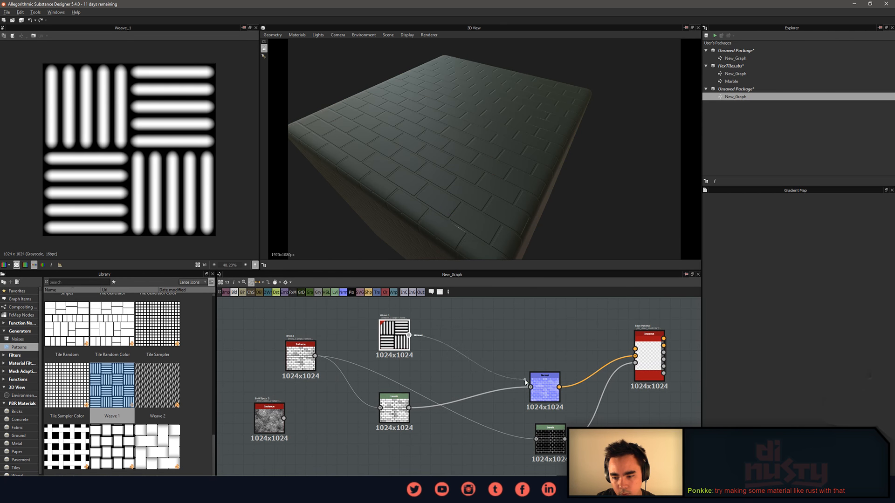
pyautogui.moveTo(524, 380); pyautogui.dragTo(530, 386)
pyautogui.click(487, 353)
pyautogui.moveTo(471, 163); pyautogui.dragTo(464, 187)
# Set the Normal node's intensity to 5 and check the weave relief on the cube.
pyautogui.click(544, 386)
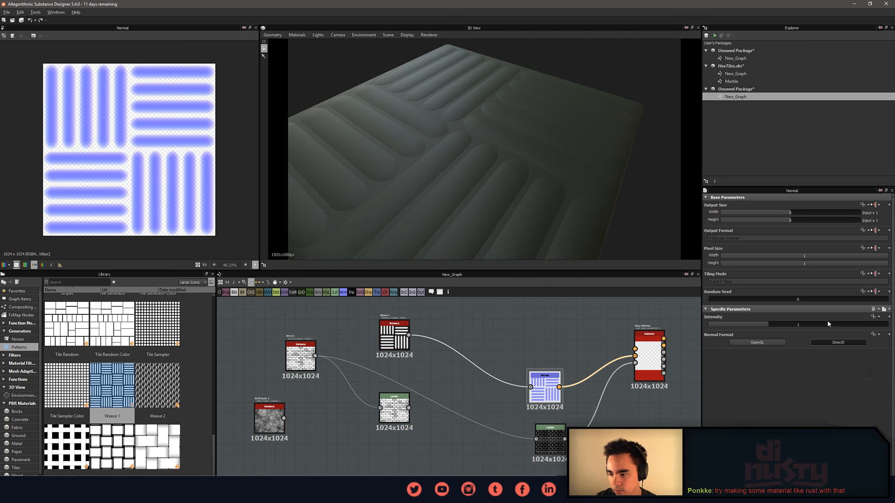
pyautogui.moveTo(828, 324); pyautogui.dragTo(858, 324)
pyautogui.moveTo(494, 350); pyautogui.dragTo(500, 351, button='middle')
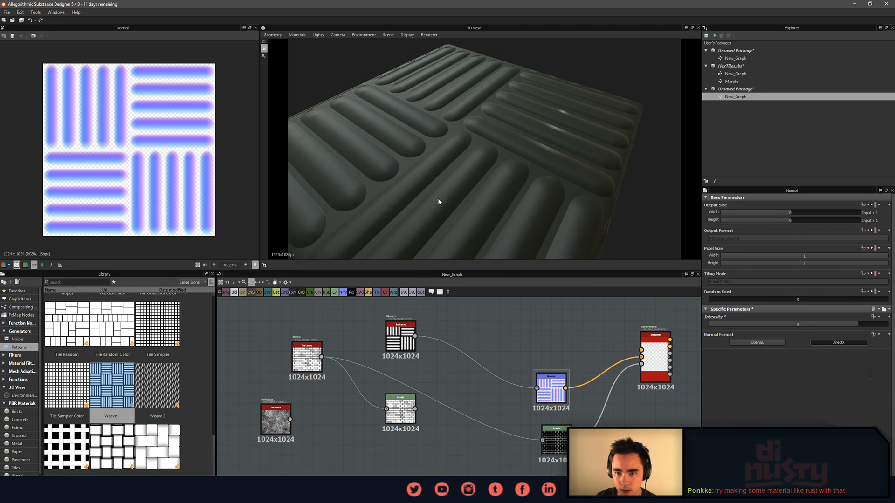
pyautogui.scroll(-4, 438, 199)
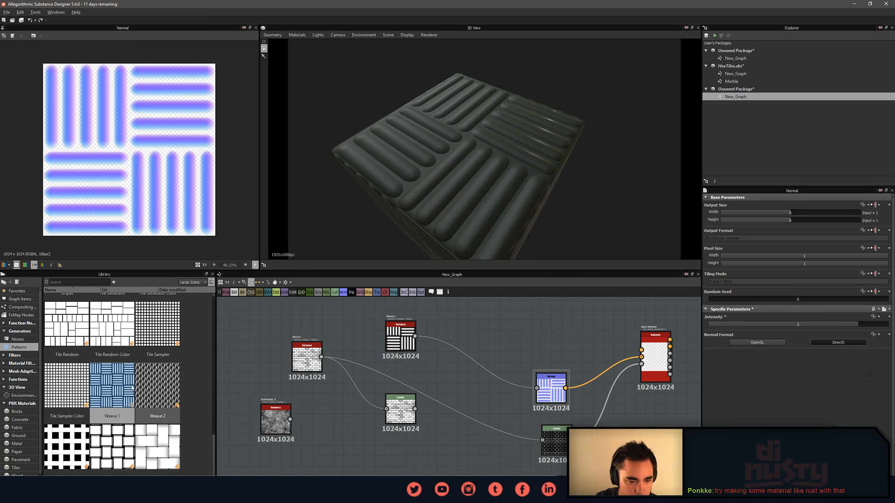
# Replace the Weave 1 node with a Mesh 1 pattern node feeding the Normal node, placed where Weave 1 stood.
pyautogui.click(162, 335)
pyautogui.click(113, 392)
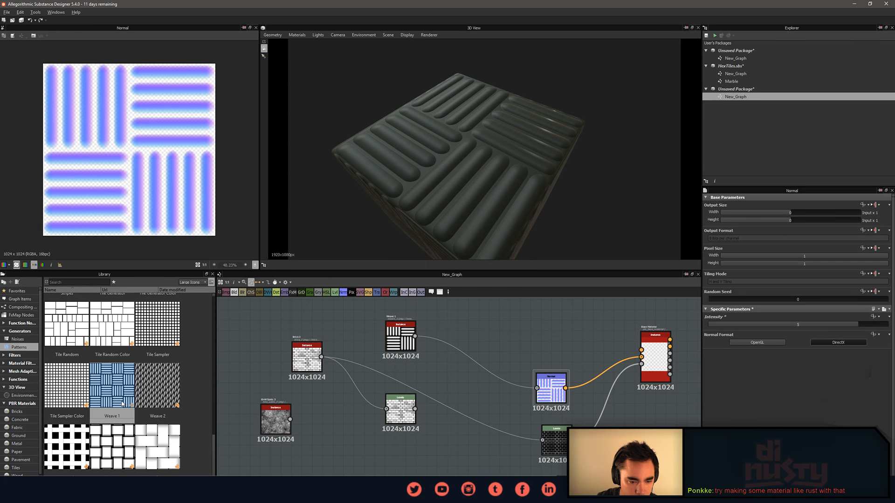
pyautogui.scroll(10, 138, 386)
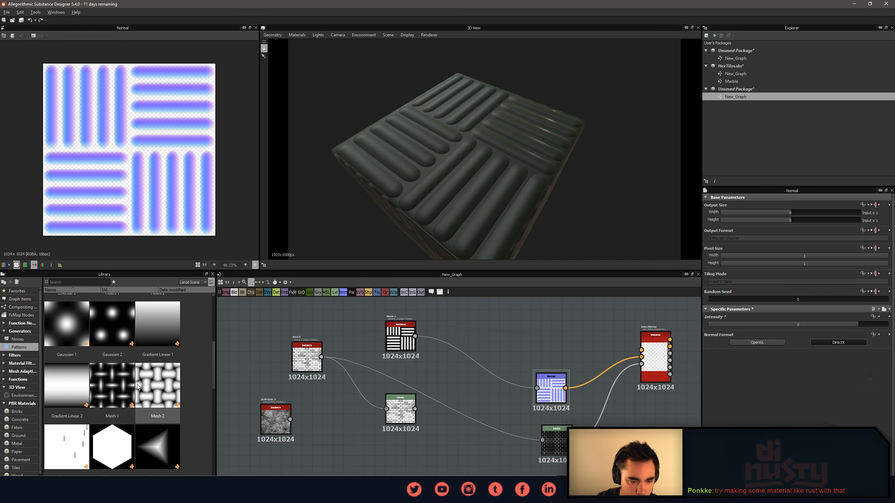
pyautogui.moveTo(111, 384); pyautogui.dragTo(459, 370)
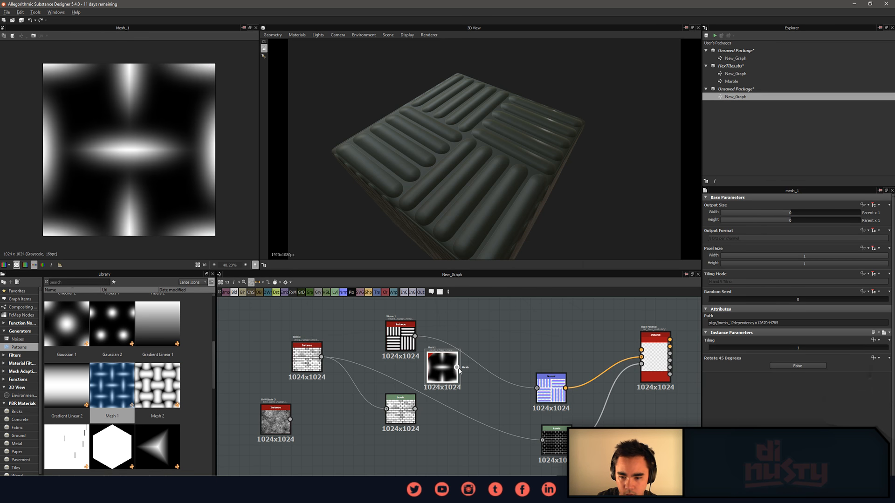
pyautogui.moveTo(533, 388); pyautogui.dragTo(536, 388)
pyautogui.click(393, 340)
pyautogui.press('Delete')
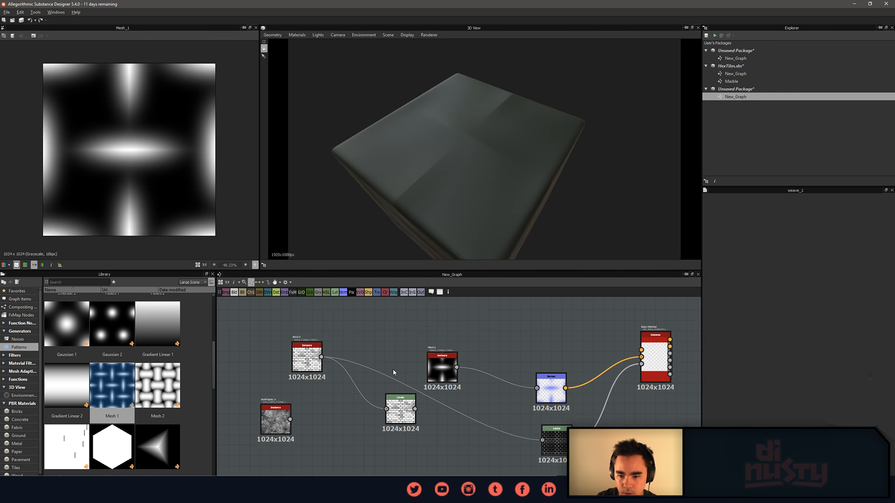
pyautogui.moveTo(437, 367); pyautogui.dragTo(372, 342)
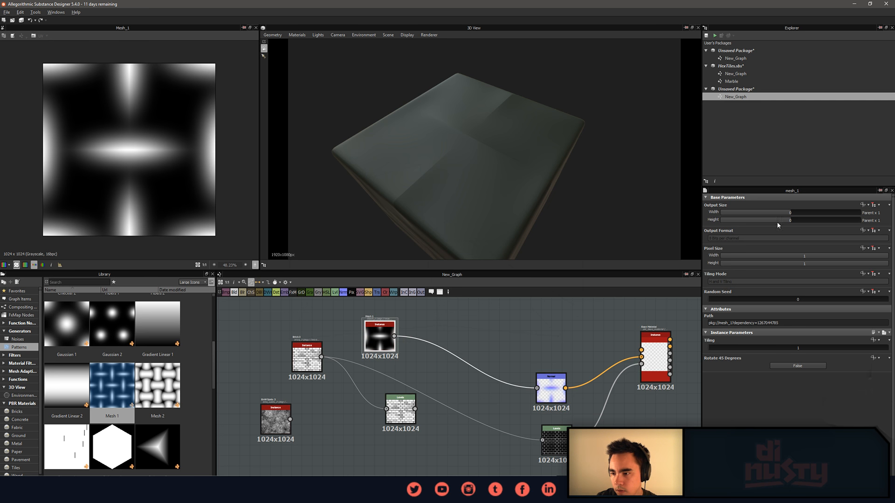
# Set the Mesh 1 node's output size to Parent x 4 and insert a Transformation 2D node after it.
pyautogui.click(804, 213)
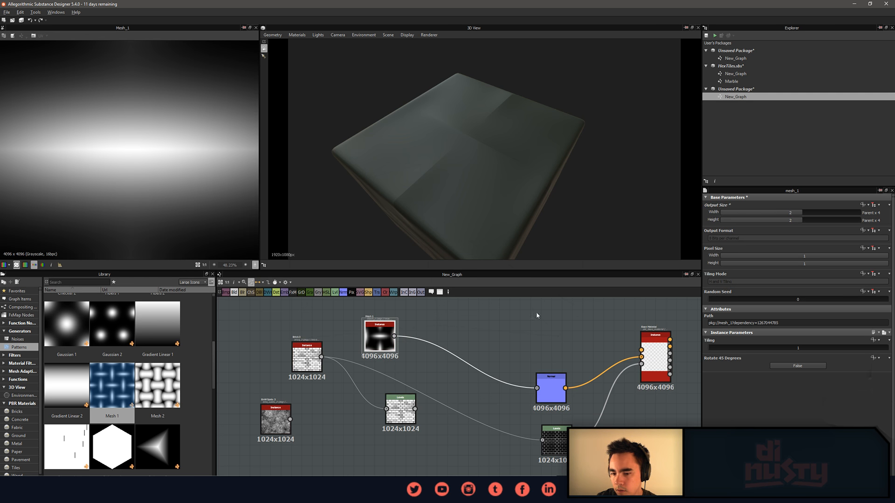
pyautogui.moveTo(424, 329); pyautogui.dragTo(447, 334, button='middle')
pyautogui.press('space')
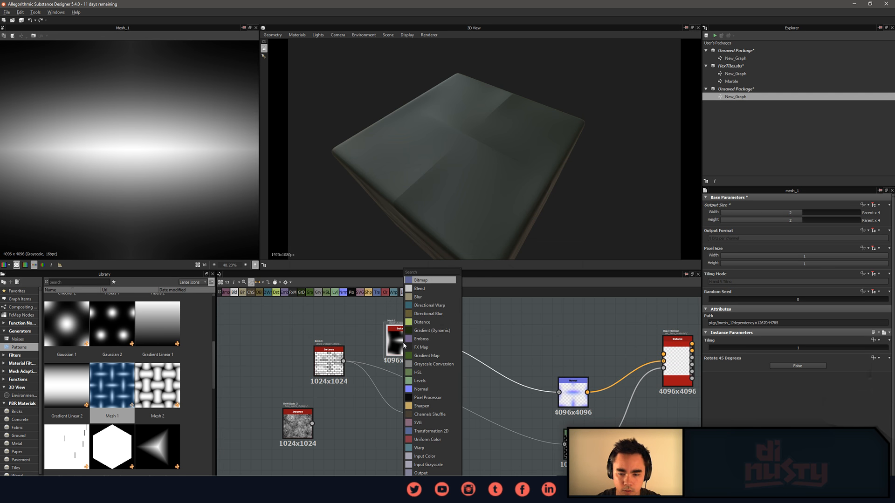
pyautogui.write('tile')
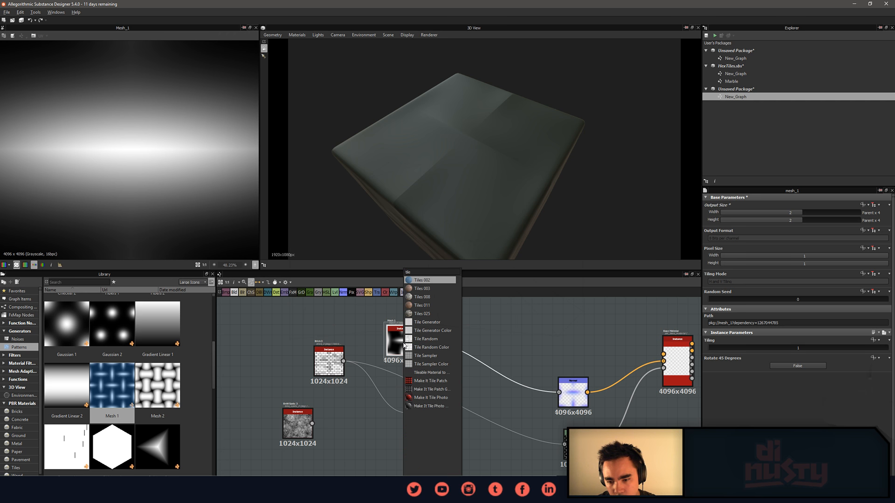
pyautogui.press('BackSpace')
pyautogui.press('BackSpace')
pyautogui.press('BackSpace')
pyautogui.press('BackSpace')
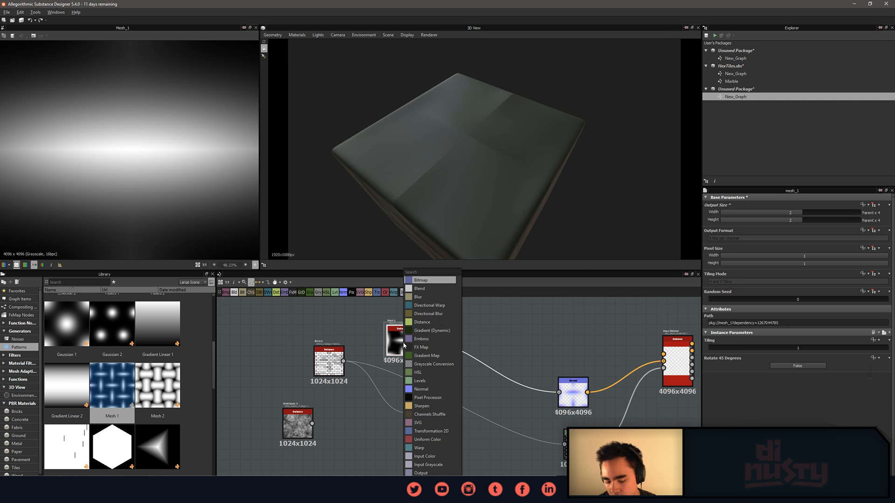
pyautogui.write('tr')
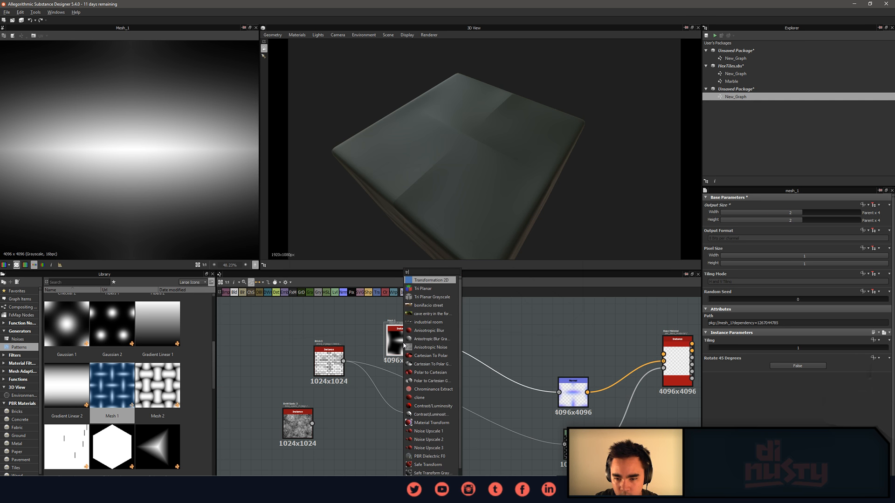
pyautogui.click(443, 282)
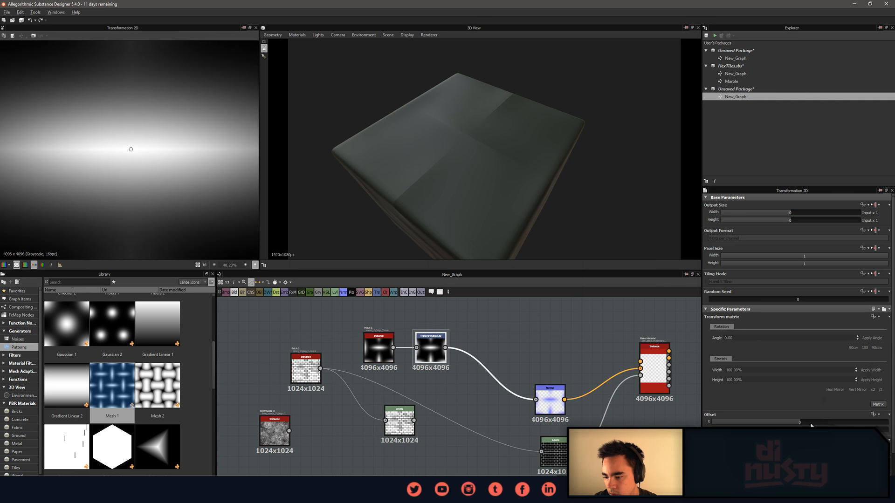
# Try the x2 scale on the Transformation 2D node, and halve its pattern repeatedly until it repeats four times across.
pyautogui.scroll(-1, 797, 327)
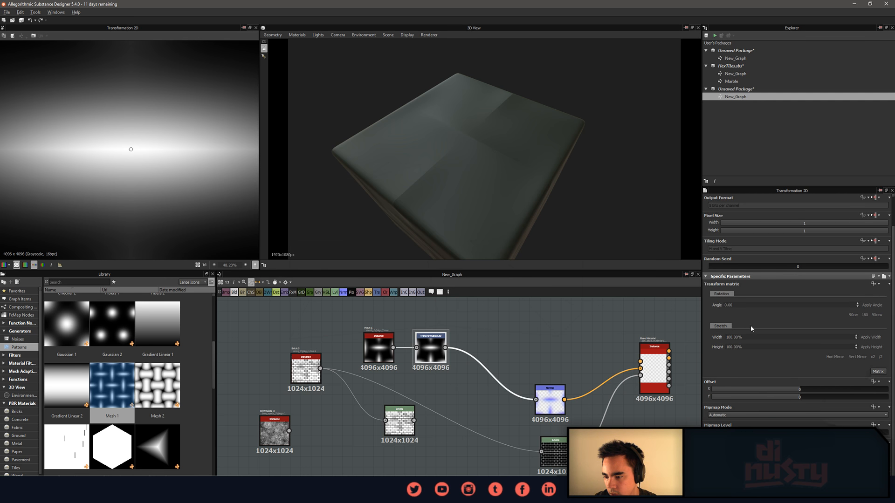
pyautogui.click(873, 357)
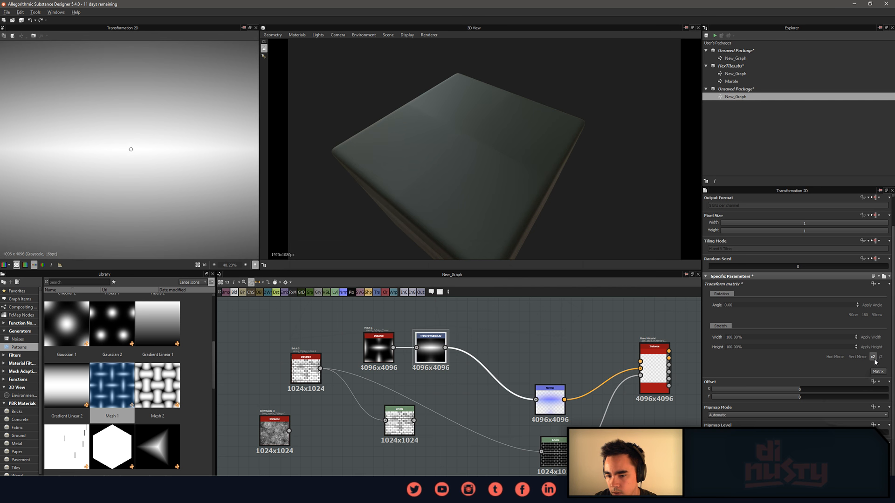
pyautogui.click(880, 357)
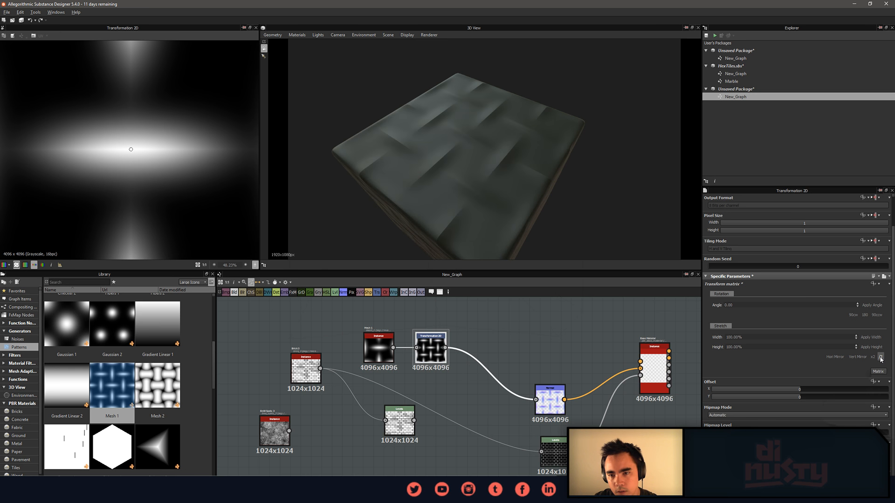
pyautogui.click(880, 357)
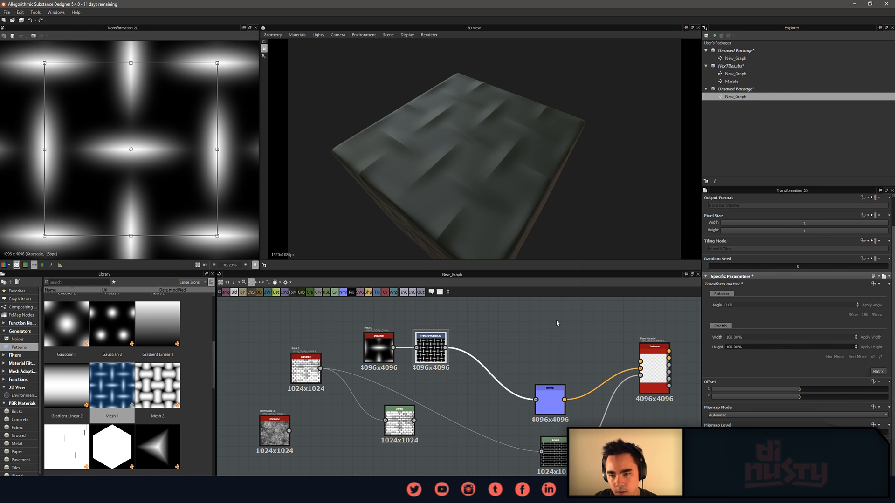
pyautogui.moveTo(519, 326); pyautogui.dragTo(549, 334, button='middle')
pyautogui.scroll(-2, 444, 202)
pyautogui.scroll(-5, 153, 168)
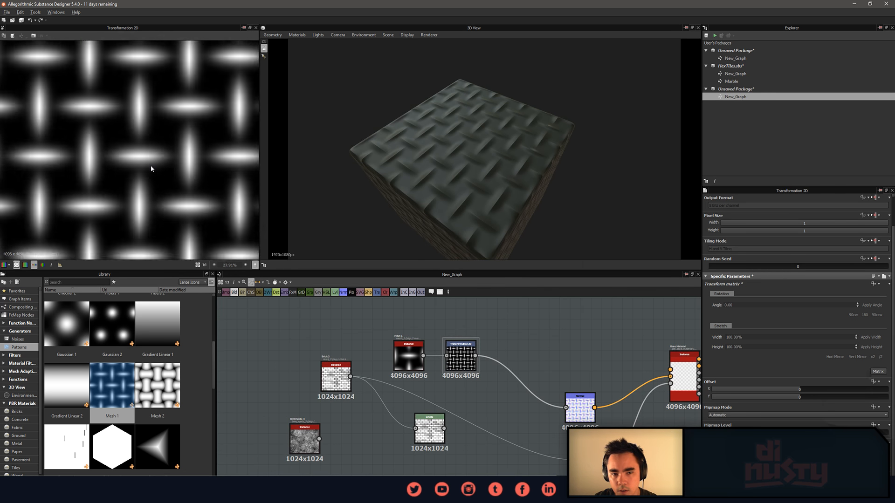
# Compare the Mesh 1 node's original pattern with the Transformation 2D node's tiled output in the 2D view.
pyautogui.scroll(-1, 153, 169)
pyautogui.scroll(2, 525, 354)
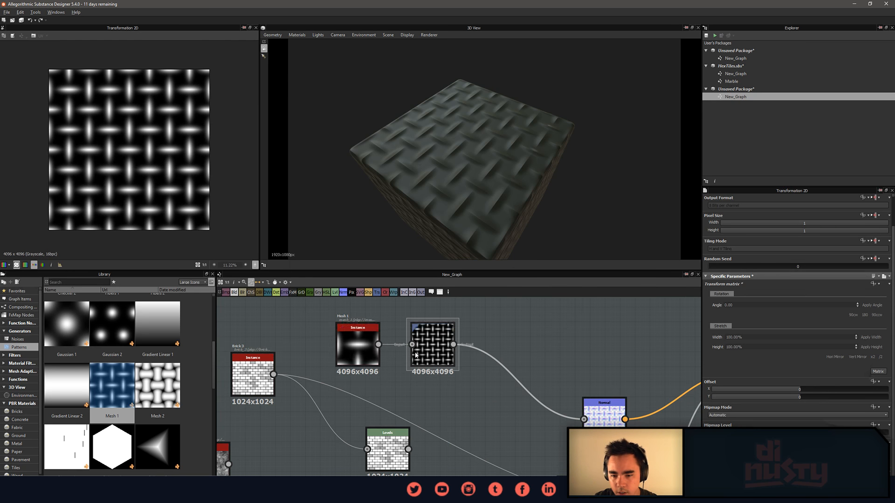
pyautogui.doubleClick(356, 355)
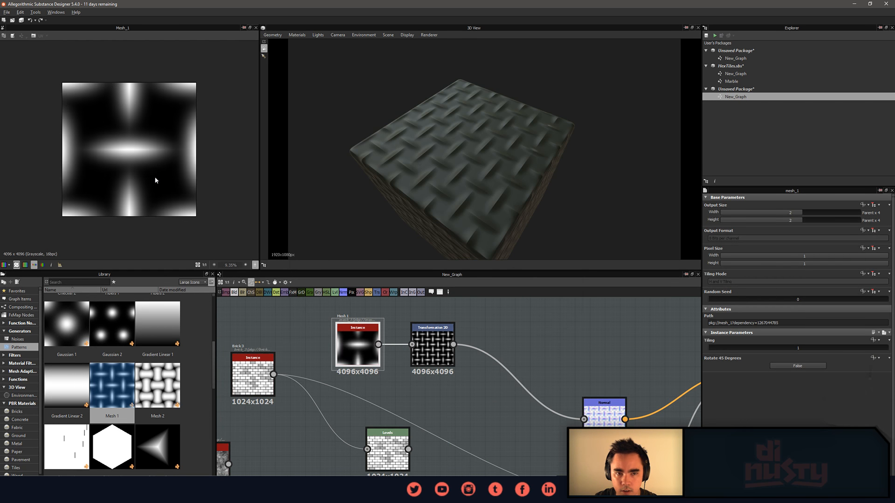
pyautogui.doubleClick(429, 344)
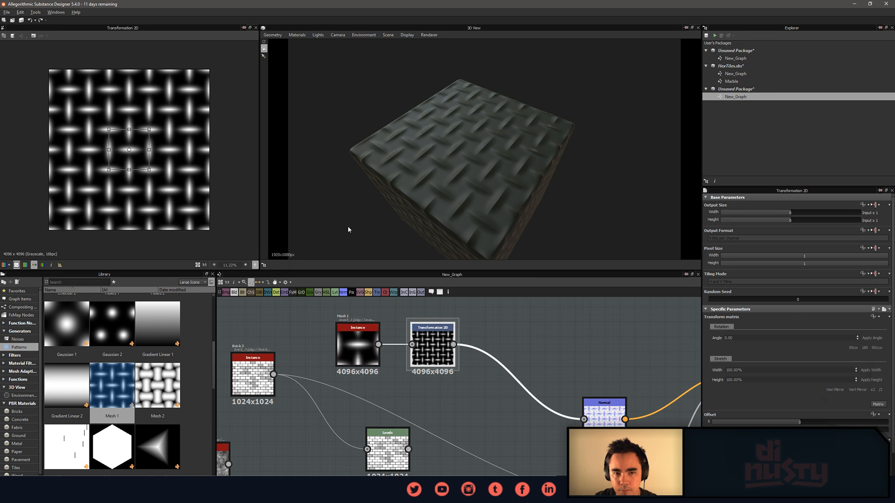
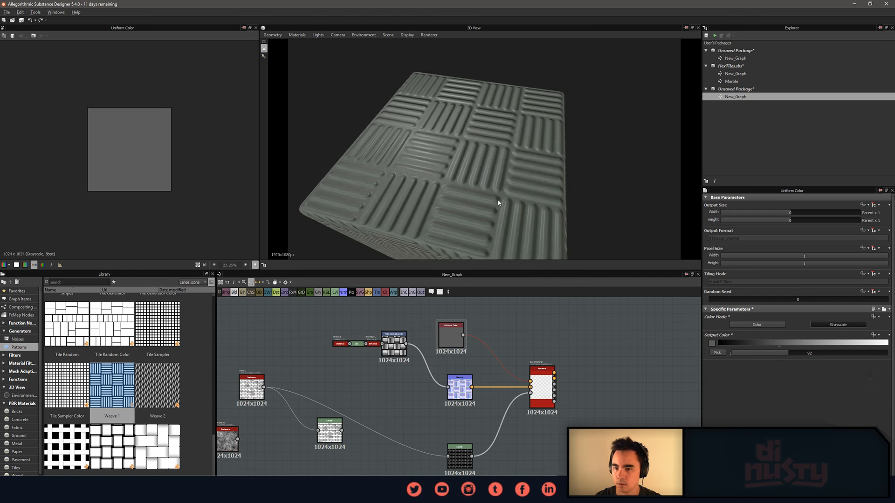
# Enable the user-defined Metallic map on the Base Material node and move the node farther from the Normal node.
pyautogui.scroll(5, 553, 336)
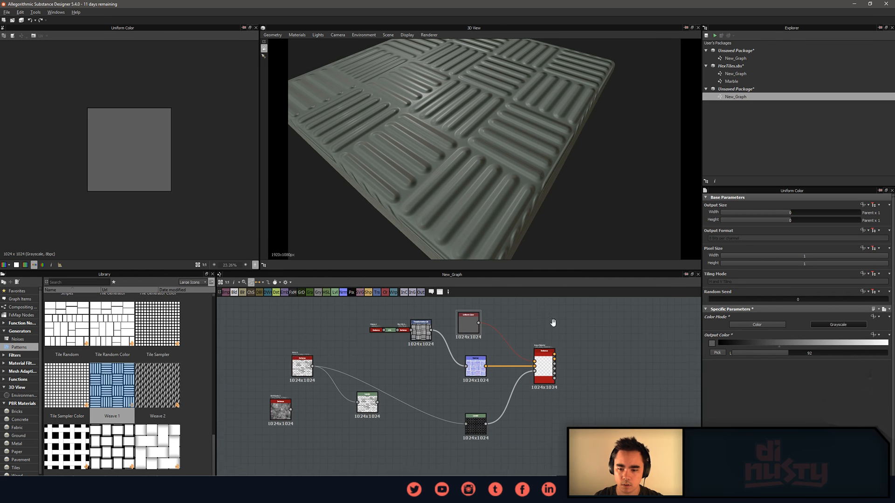
pyautogui.click(539, 404)
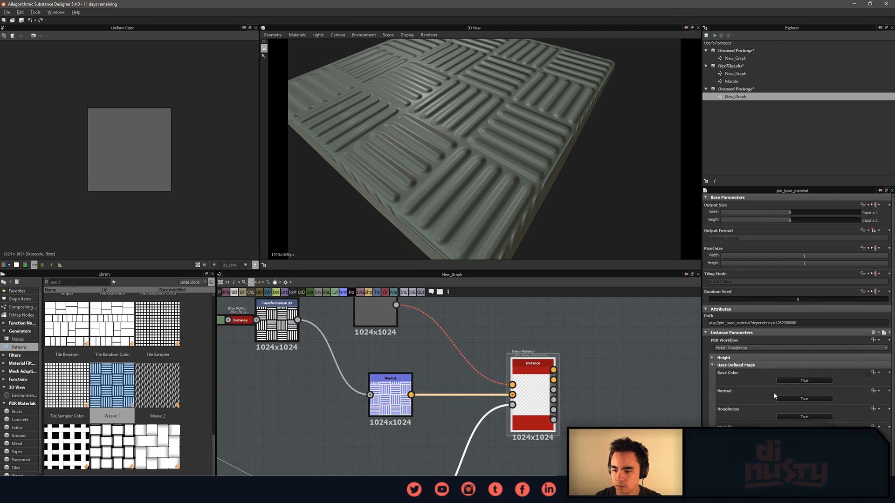
pyautogui.click(804, 434)
pyautogui.moveTo(595, 421); pyautogui.dragTo(599, 386, button='middle')
pyautogui.scroll(-1, 598, 385)
pyautogui.moveTo(549, 382); pyautogui.dragTo(594, 382)
pyautogui.scroll(4, 587, 338)
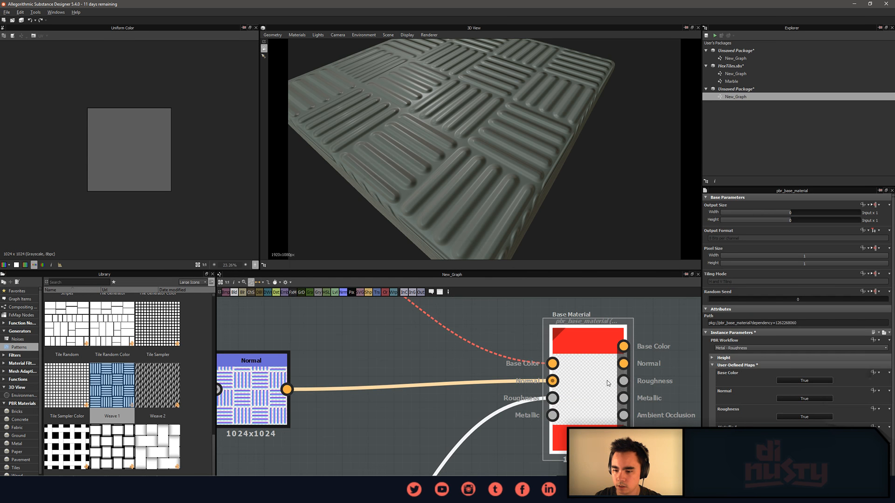
pyautogui.moveTo(606, 381); pyautogui.dragTo(599, 371, button='middle')
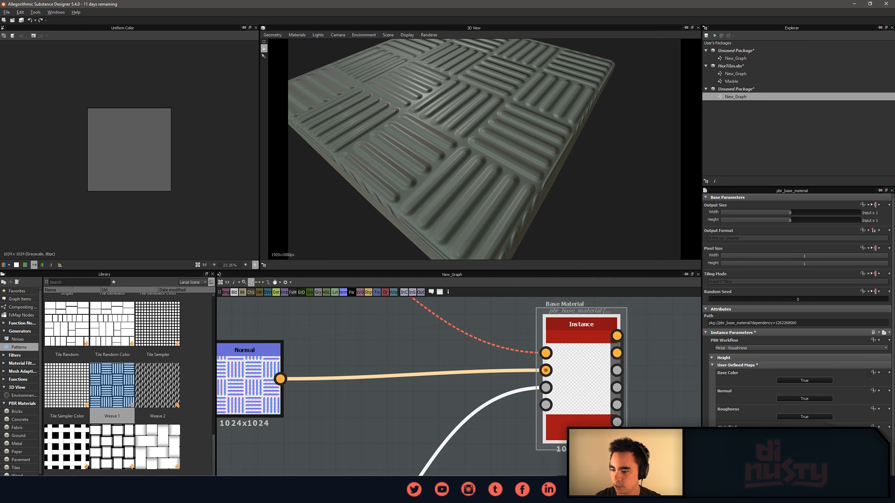
# Enlarge the parameter area and enable the user-defined Ambient Occlusion map on the Base Material node.
pyautogui.moveTo(769, 187); pyautogui.dragTo(778, 116)
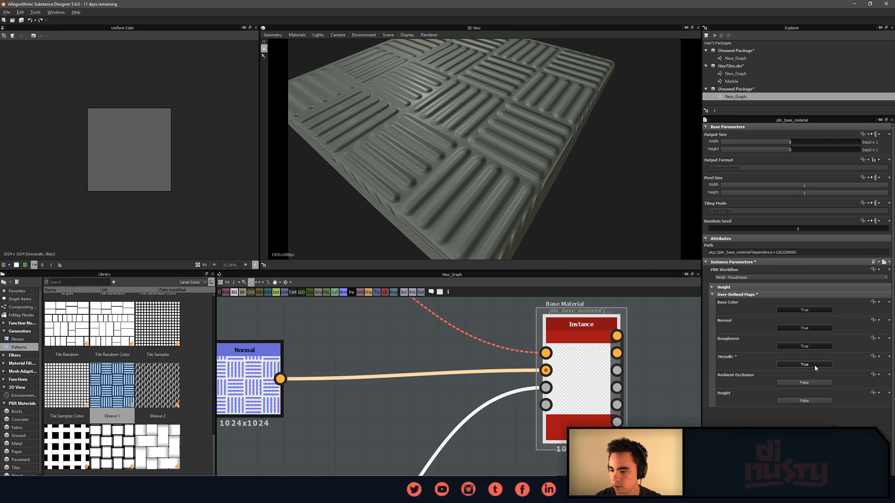
pyautogui.click(802, 383)
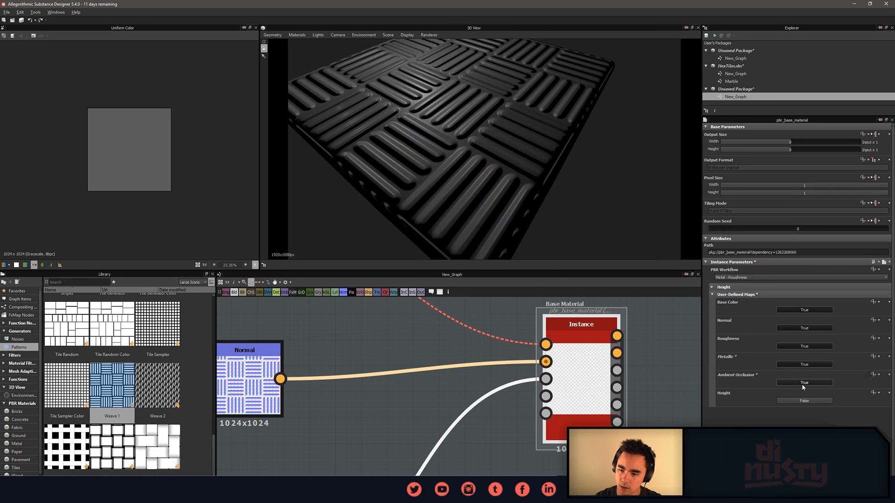
pyautogui.scroll(-5, 556, 382)
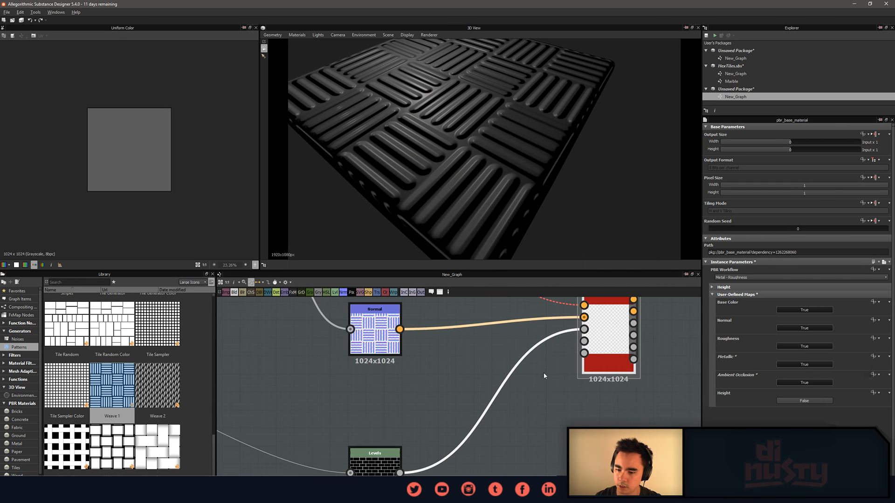
# Delete the unused brick pattern node, both Levels nodes fed by it, and the grunge noise node from the graph.
pyautogui.moveTo(520, 412); pyautogui.dragTo(617, 420, button='middle')
pyautogui.scroll(-1, 615, 418)
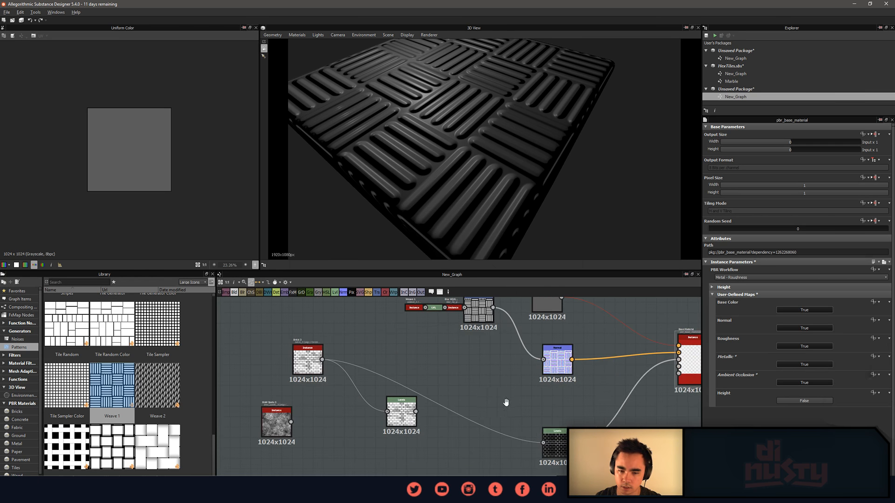
pyautogui.moveTo(505, 403); pyautogui.dragTo(498, 406, button='middle')
pyautogui.click(310, 372)
pyautogui.press('Delete')
pyautogui.moveTo(475, 457); pyautogui.dragTo(437, 453, button='middle')
pyautogui.click(510, 444)
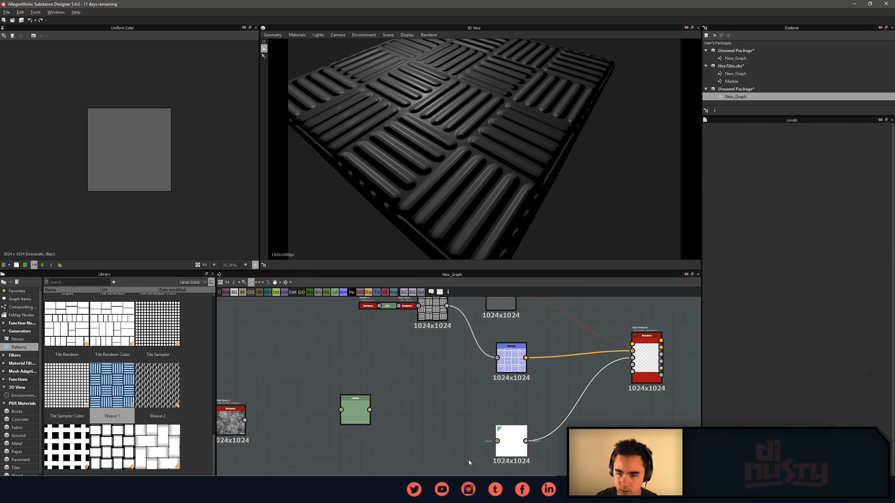
pyautogui.press('Delete')
pyautogui.click(356, 413)
pyautogui.press('Delete')
pyautogui.click(235, 421)
pyautogui.press('Delete')
# Add an Ambient Occlusion node below the Transformation 2D node.
pyautogui.moveTo(414, 411); pyautogui.dragTo(350, 453, button='middle')
pyautogui.scroll(-1, 359, 445)
pyautogui.moveTo(382, 413); pyautogui.dragTo(390, 385, button='middle')
pyautogui.click(375, 342)
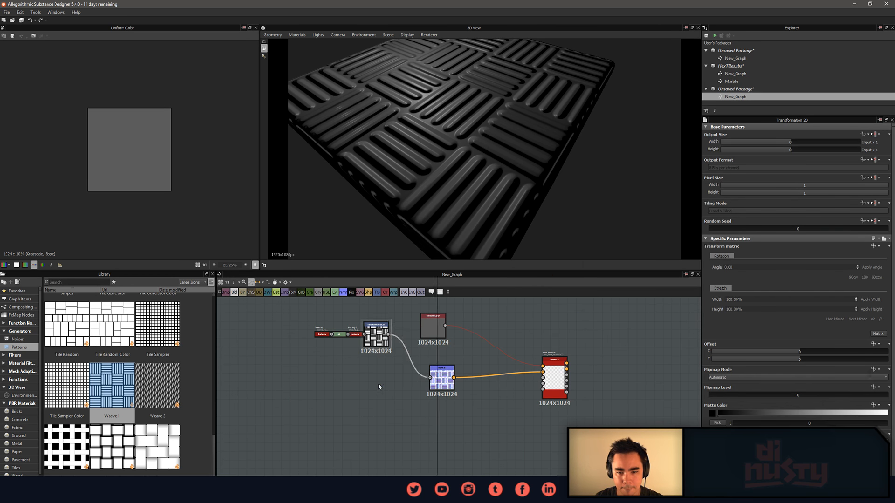
pyautogui.press('space')
pyautogui.write('amb')
pyautogui.press('Return')
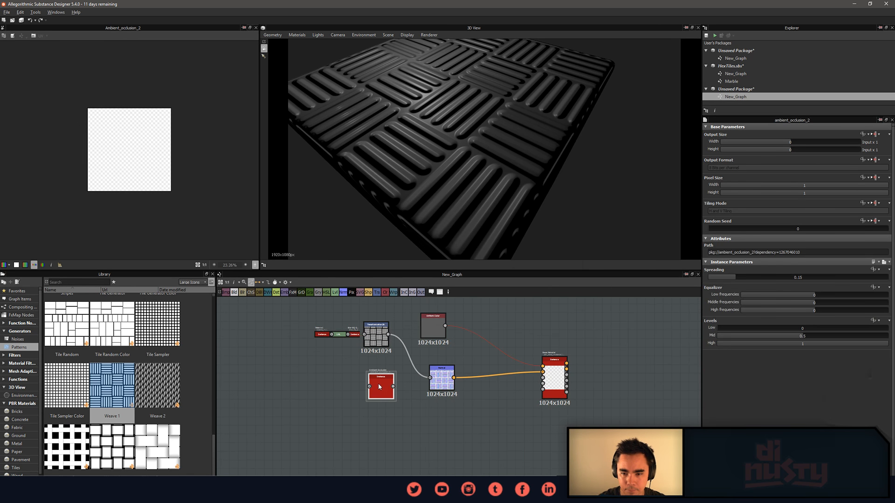
# Try feeding the Ambient Occlusion node from the Normal node's output and examine the resulting map in the 2D view.
pyautogui.moveTo(392, 387); pyautogui.dragTo(472, 445)
pyautogui.scroll(4, 484, 420)
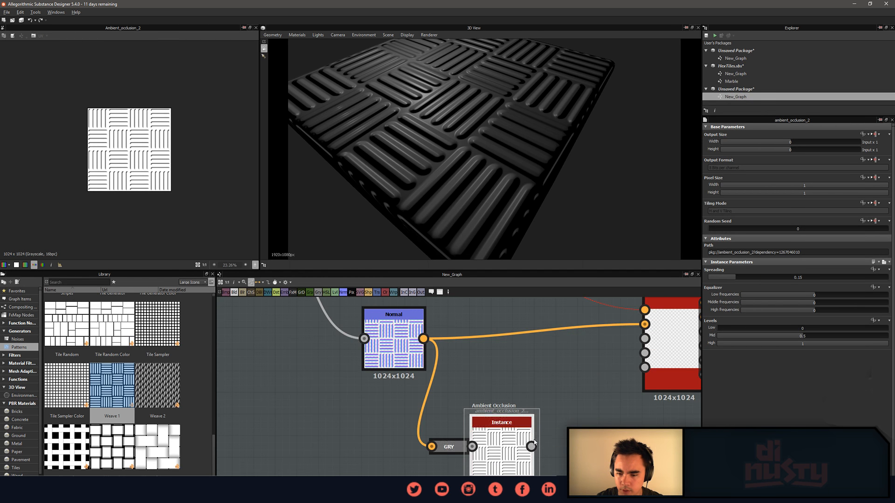
pyautogui.scroll(5, 150, 129)
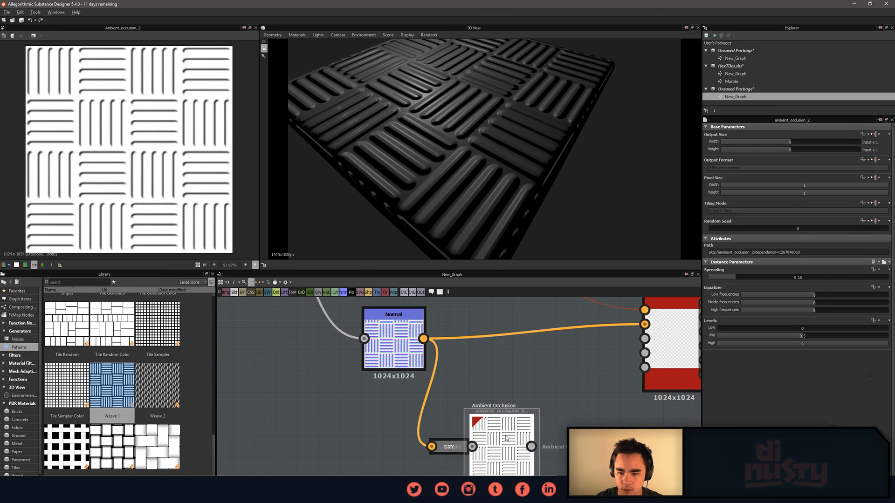
pyautogui.moveTo(533, 385); pyautogui.dragTo(543, 374, button='middle')
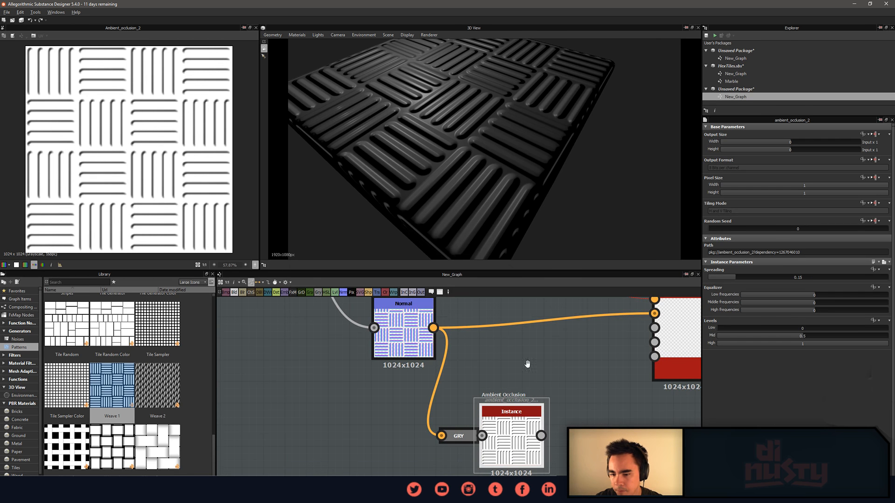
pyautogui.scroll(-3, 527, 364)
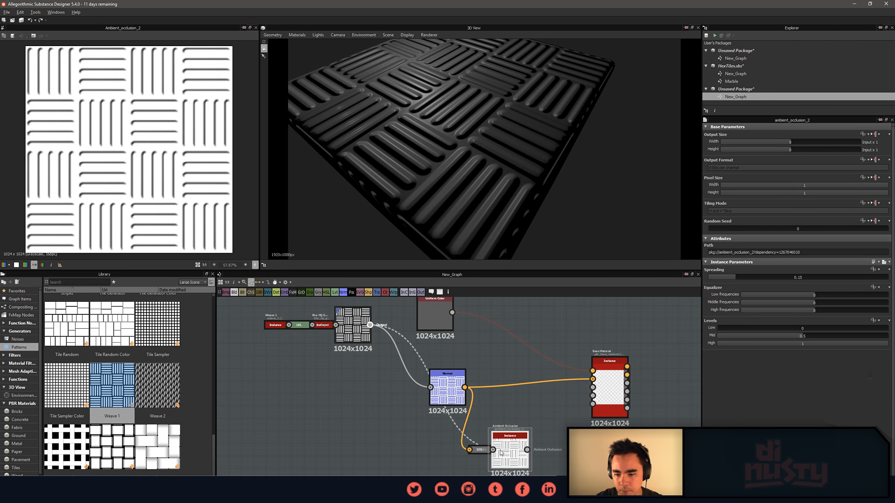
# Remove the grayscale conversion, feed the Ambient Occlusion node directly from the Transformation 2D output, and place it below the Normal node.
pyautogui.moveTo(469, 450); pyautogui.dragTo(469, 449)
pyautogui.click(475, 450)
pyautogui.press('Delete')
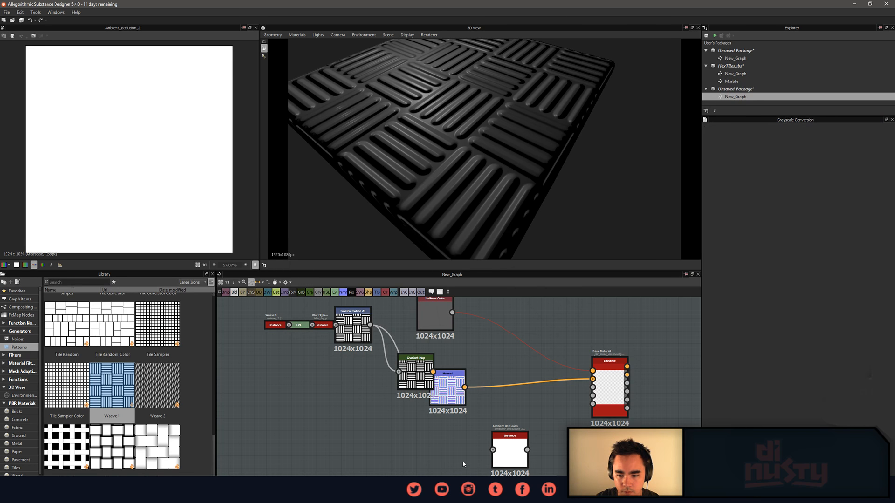
pyautogui.click(408, 385)
pyautogui.hotkey('ctrl', 'z')
pyautogui.moveTo(418, 443); pyautogui.dragTo(447, 456)
pyautogui.click(515, 460)
pyautogui.click(446, 455)
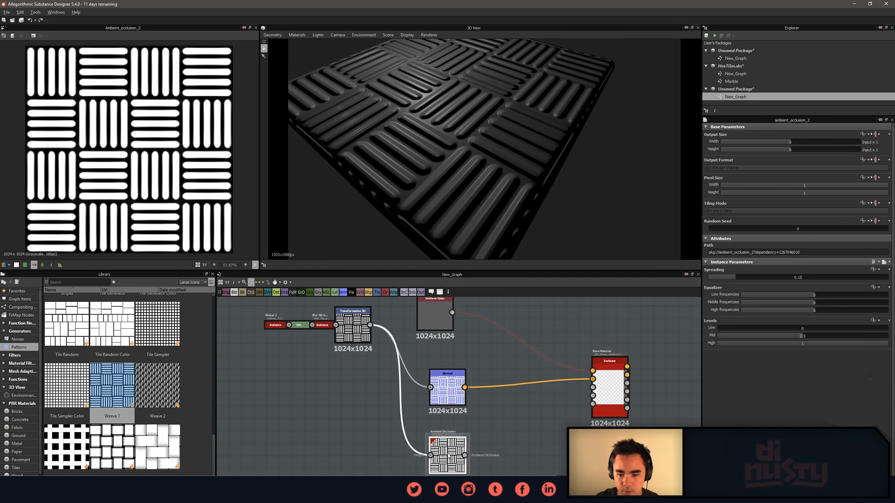
# Set the Ambient Occlusion equalizer to about -0.29 low frequencies, with middle and high frequencies at -1.
pyautogui.moveTo(809, 294); pyautogui.dragTo(771, 302)
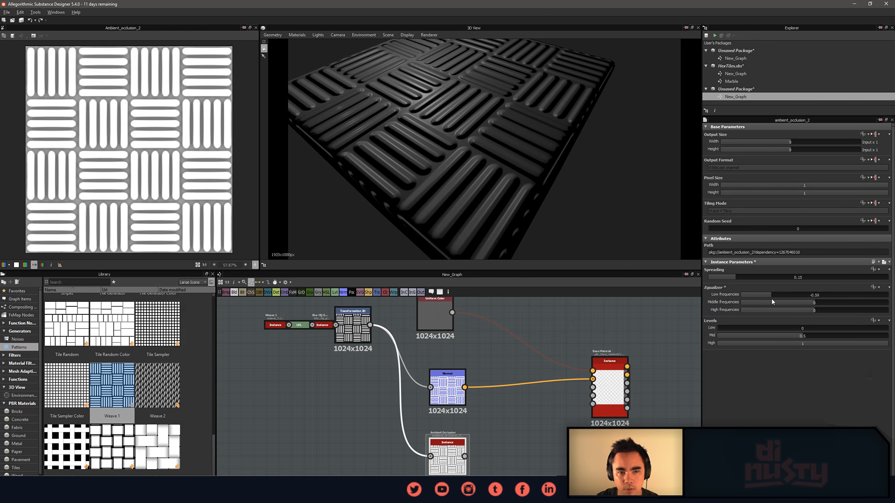
pyautogui.scroll(4, 167, 153)
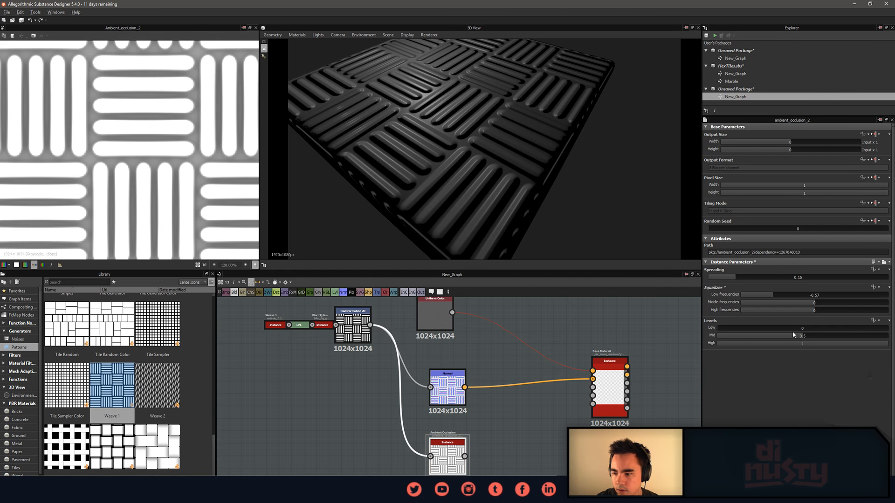
pyautogui.moveTo(773, 295); pyautogui.dragTo(741, 295)
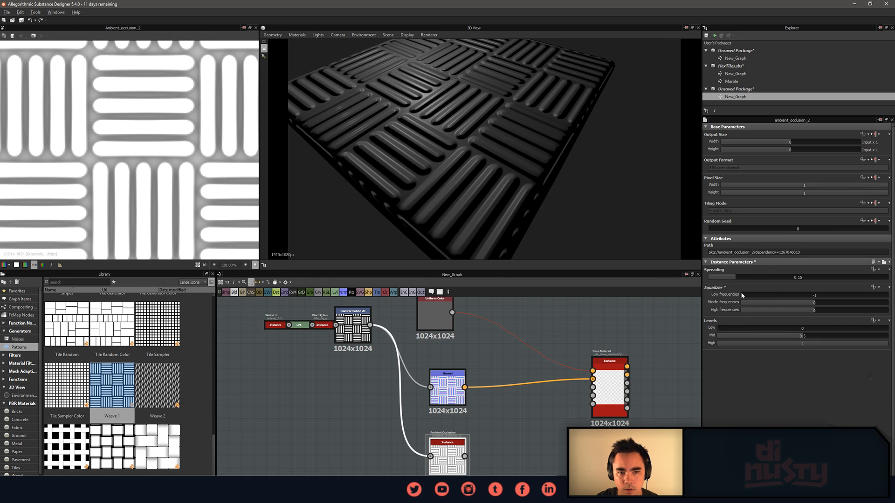
pyautogui.moveTo(809, 304); pyautogui.dragTo(705, 311)
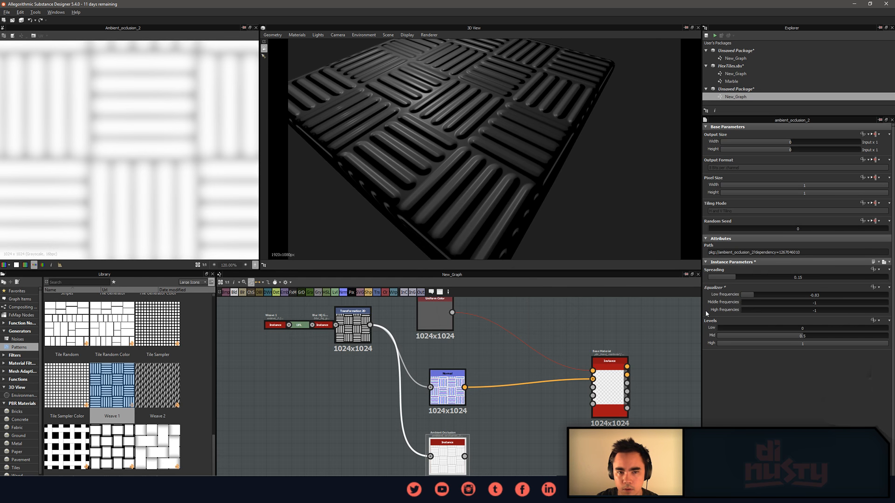
pyautogui.moveTo(753, 295); pyautogui.dragTo(793, 302)
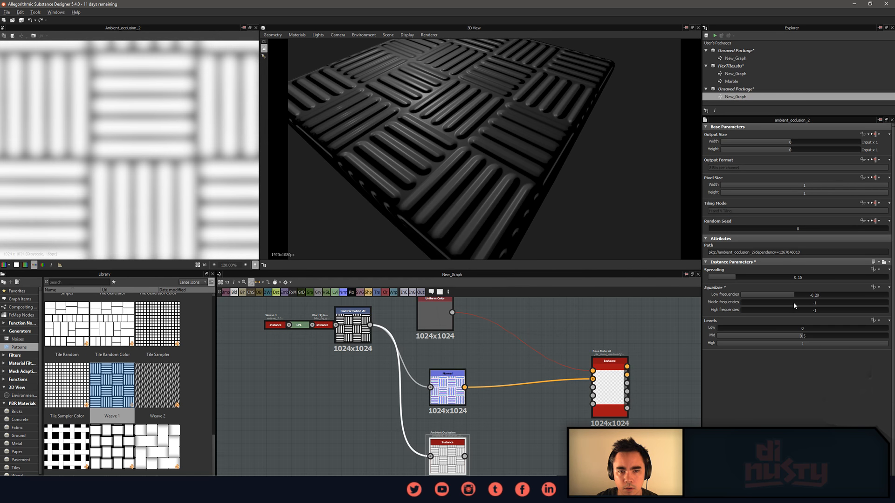
# Connect the Ambient Occlusion node to the Base Material's Ambient Occlusion input and inspect the surface up close in the 3D view.
pyautogui.moveTo(601, 413); pyautogui.dragTo(541, 410, button='middle')
pyautogui.moveTo(404, 453); pyautogui.dragTo(533, 397)
pyautogui.moveTo(508, 427); pyautogui.dragTo(501, 436, button='middle')
pyautogui.moveTo(464, 176); pyautogui.dragTo(468, 171)
pyautogui.rightClick(559, 394)
pyautogui.click(545, 401)
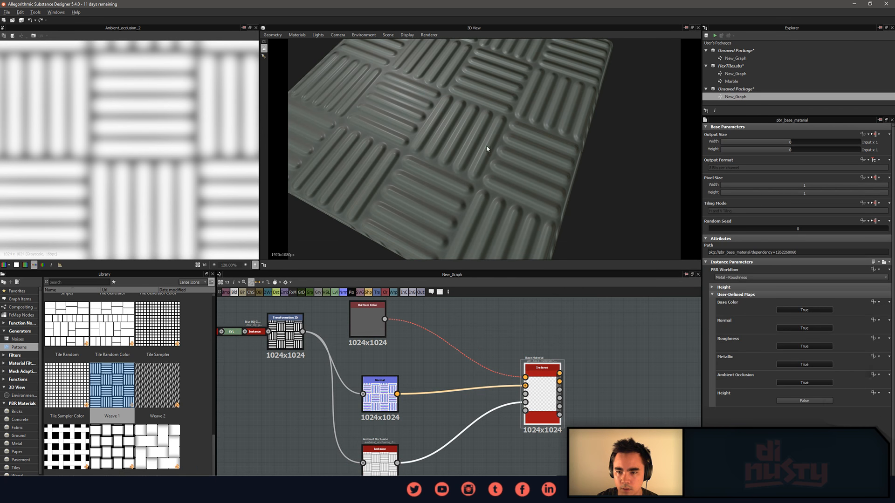
pyautogui.moveTo(486, 149); pyautogui.dragTo(513, 201)
pyautogui.scroll(2, 624, 394)
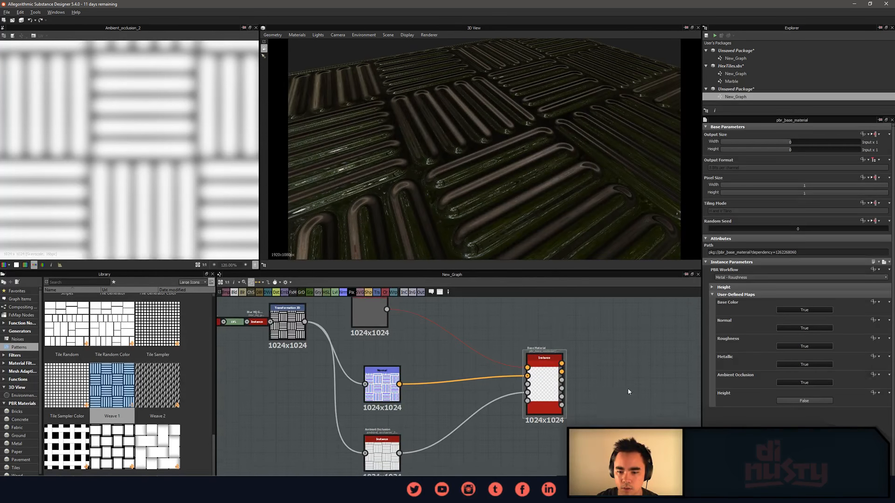
pyautogui.moveTo(440, 449); pyautogui.dragTo(484, 430, button='middle')
pyautogui.scroll(-1, 483, 431)
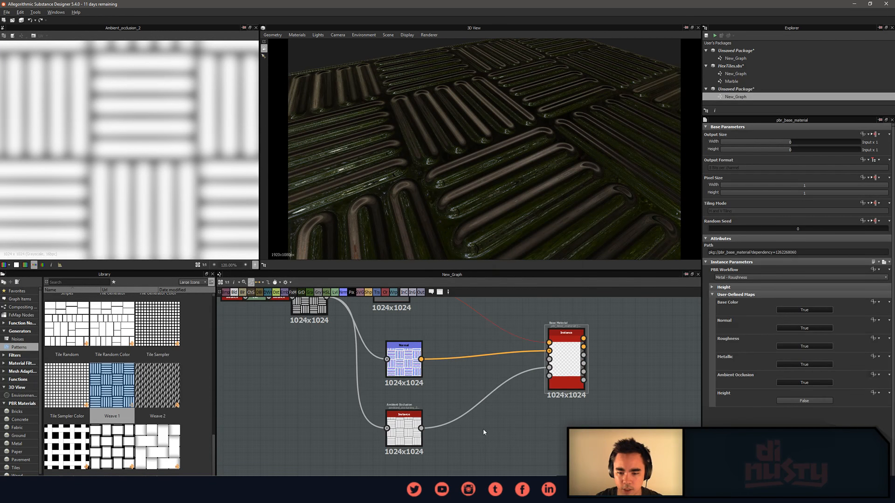
pyautogui.press('space')
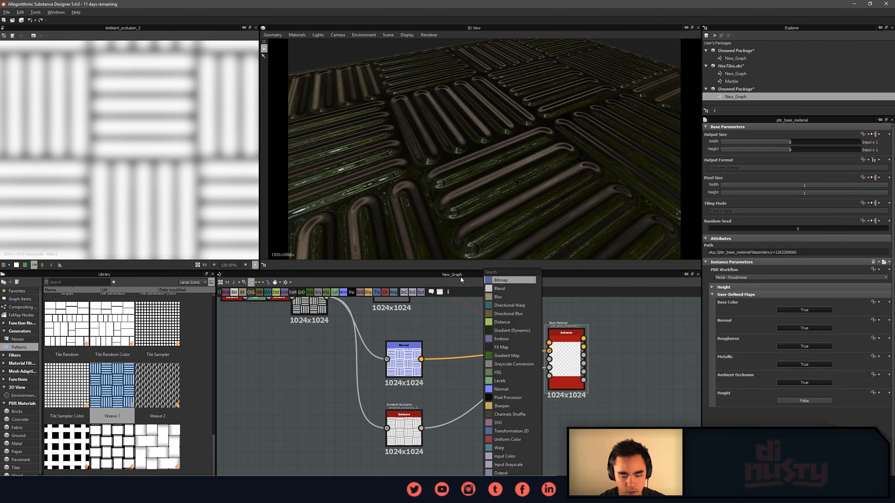
pyautogui.write('i')
pyautogui.press('Return')
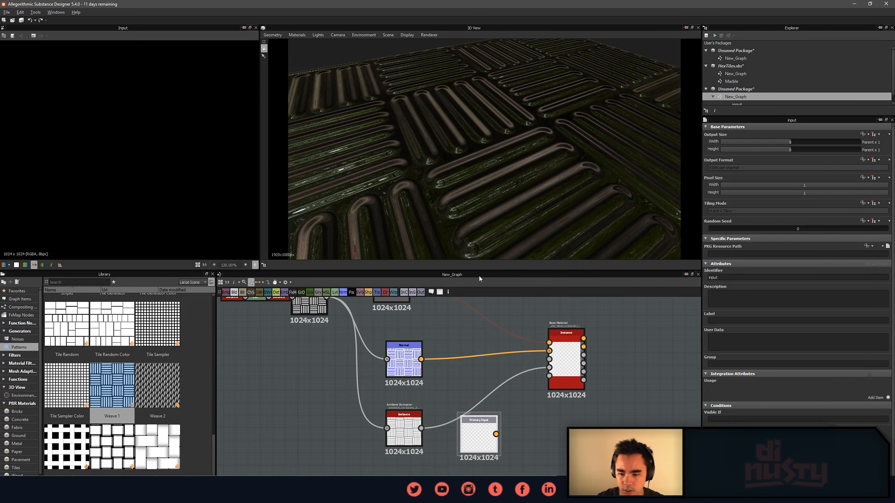
pyautogui.moveTo(496, 434)
pyautogui.mouseDown()
pyautogui.moveTo(541, 370)
pyautogui.moveTo(549, 375)
pyautogui.moveTo(492, 438)
pyautogui.mouseUp()
pyautogui.press('Delete')
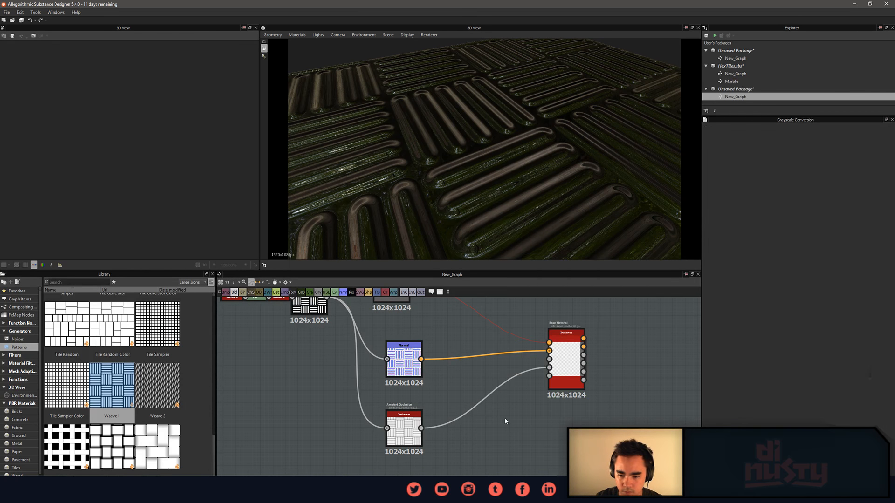
pyautogui.press('space')
pyautogui.write('in')
pyautogui.press('Down')
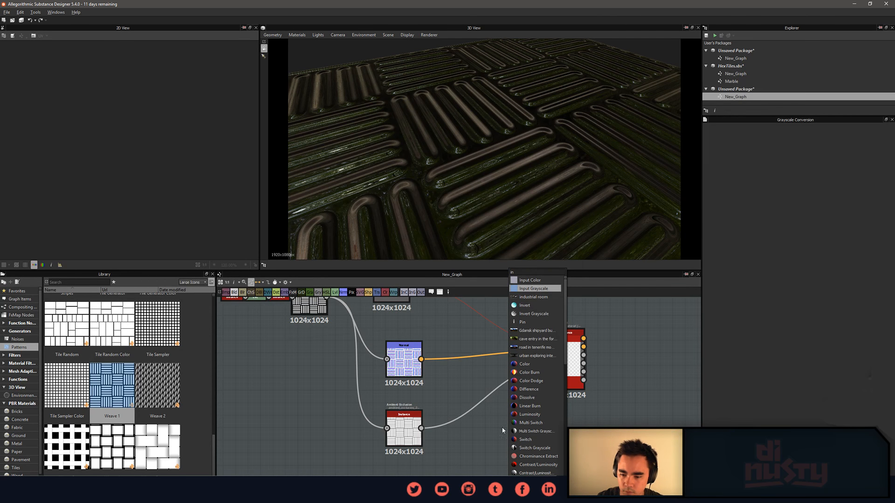
pyautogui.click(468, 448)
# Add a Uniform Color node beside the Ambient Occlusion node and connect it to the Base Material's Metallic input.
pyautogui.press('space')
pyautogui.click(490, 439)
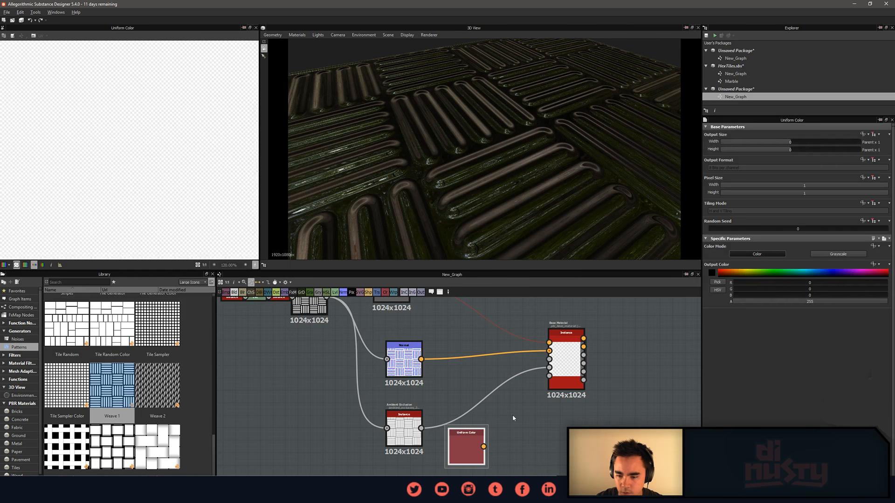
pyautogui.moveTo(551, 376); pyautogui.dragTo(550, 376)
pyautogui.moveTo(462, 452); pyautogui.dragTo(487, 447)
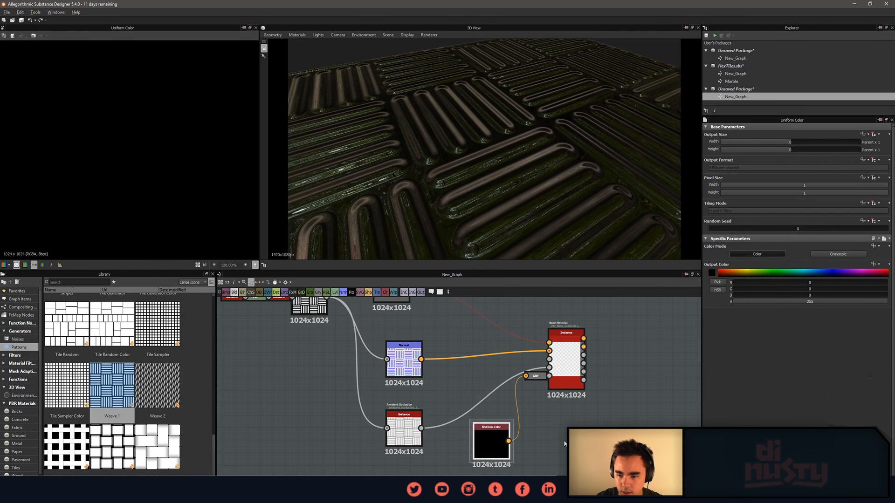
# Align the Ambient Occlusion, Normal and gray Uniform Color nodes in one column farther from the Base Material node.
pyautogui.moveTo(409, 433); pyautogui.dragTo(383, 415)
pyautogui.moveTo(453, 346); pyautogui.dragTo(440, 388, button='middle')
pyautogui.moveTo(394, 415); pyautogui.dragTo(369, 391)
pyautogui.moveTo(389, 326); pyautogui.dragTo(377, 319)
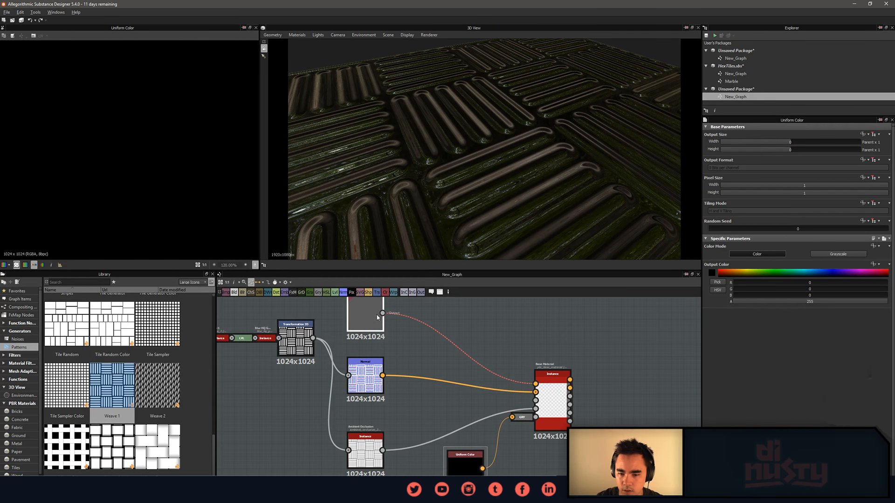
pyautogui.moveTo(419, 364); pyautogui.dragTo(435, 385, button='middle')
# Disable the user-defined Base Color map on the Base Material node and delete the gray Uniform Color node that fed it.
pyautogui.moveTo(473, 359); pyautogui.dragTo(524, 405)
pyautogui.click(522, 378)
pyautogui.click(365, 345)
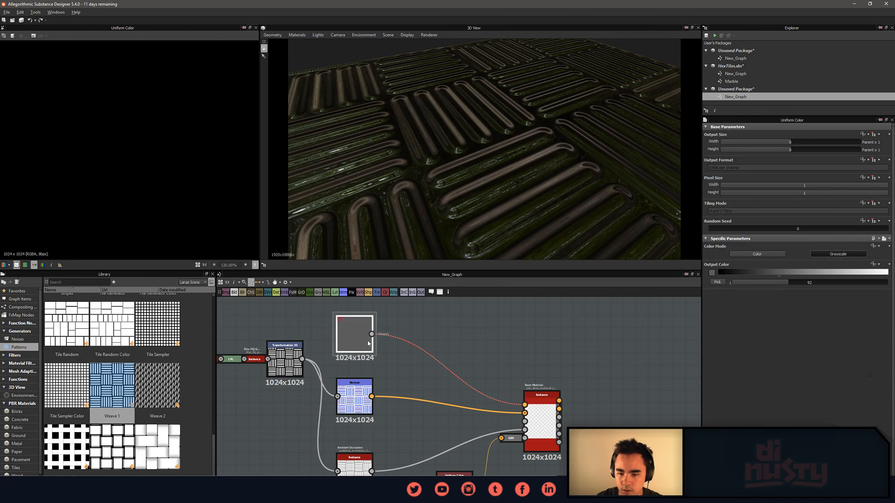
pyautogui.moveTo(365, 345); pyautogui.dragTo(391, 355, button='middle')
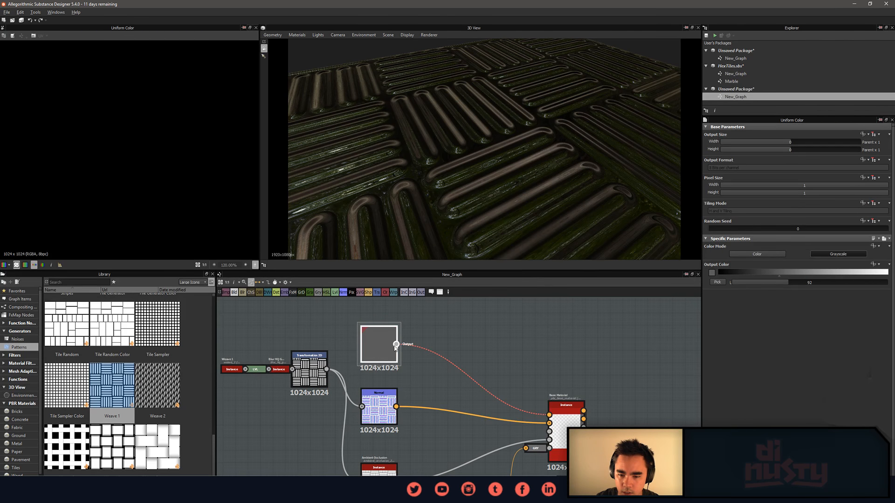
pyautogui.click(565, 408)
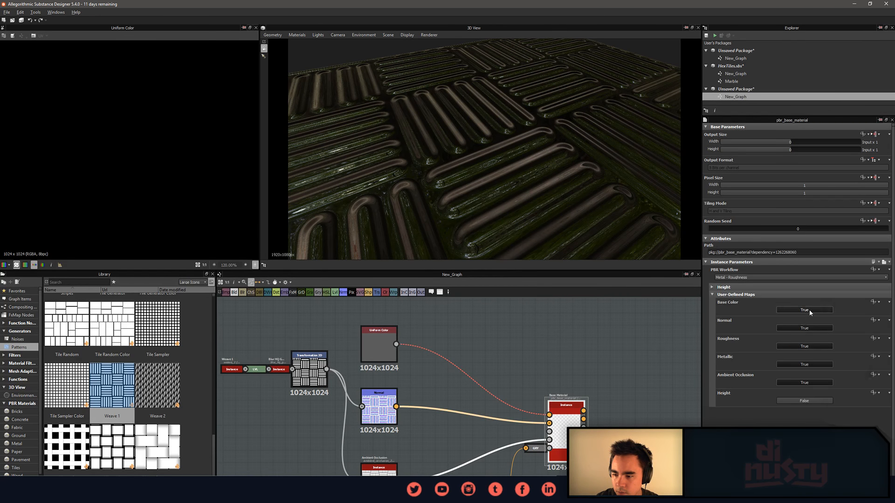
pyautogui.click(809, 312)
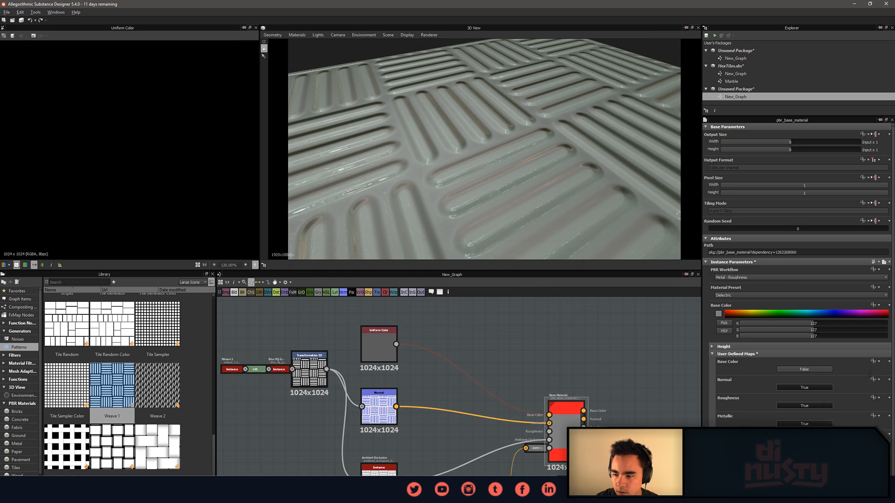
pyautogui.moveTo(651, 326); pyautogui.dragTo(656, 322, button='middle')
pyautogui.click(389, 344)
pyautogui.press('Delete')
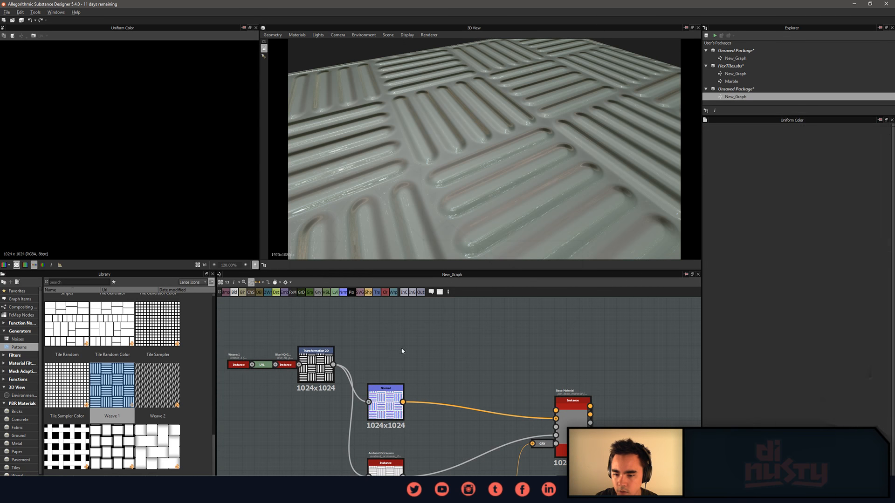
pyautogui.moveTo(561, 344); pyautogui.dragTo(552, 344, button='middle')
# Set the Base Material's Base Color to dark gray with RGB 79, 79, 79.
pyautogui.click(573, 438)
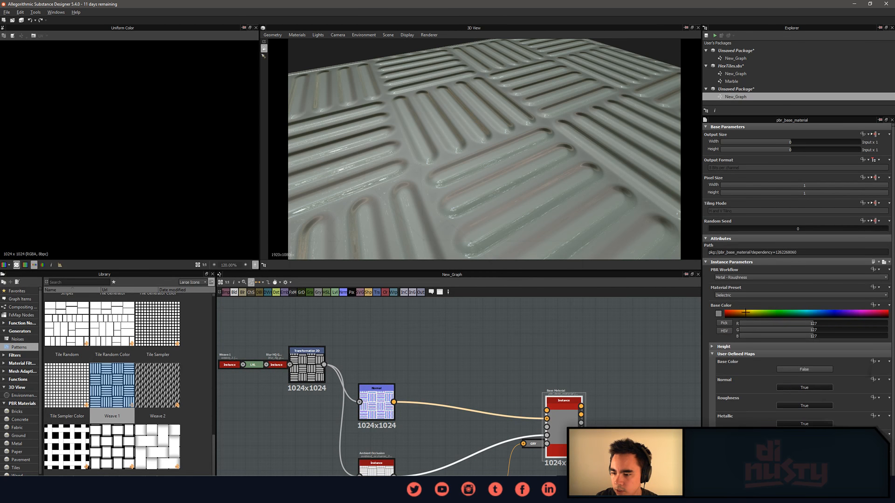
pyautogui.click(720, 314)
pyautogui.moveTo(305, 195); pyautogui.dragTo(288, 214)
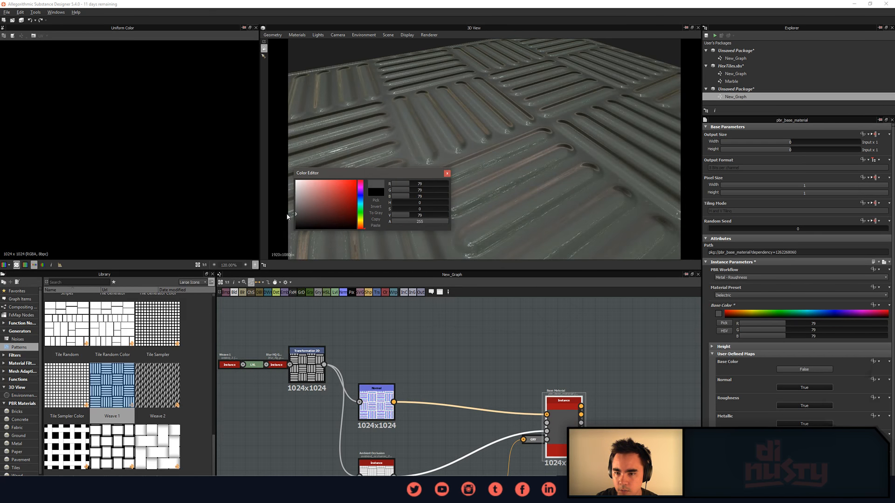
pyautogui.click(472, 297)
pyautogui.click(446, 175)
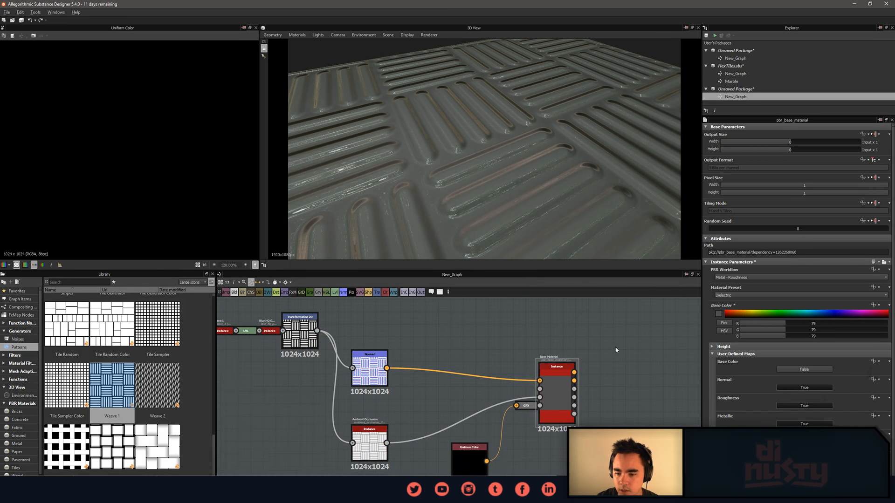
# Set the Uniform Color node feeding the Metallic input to white, RGB 255, 255, 255.
pyautogui.click(476, 473)
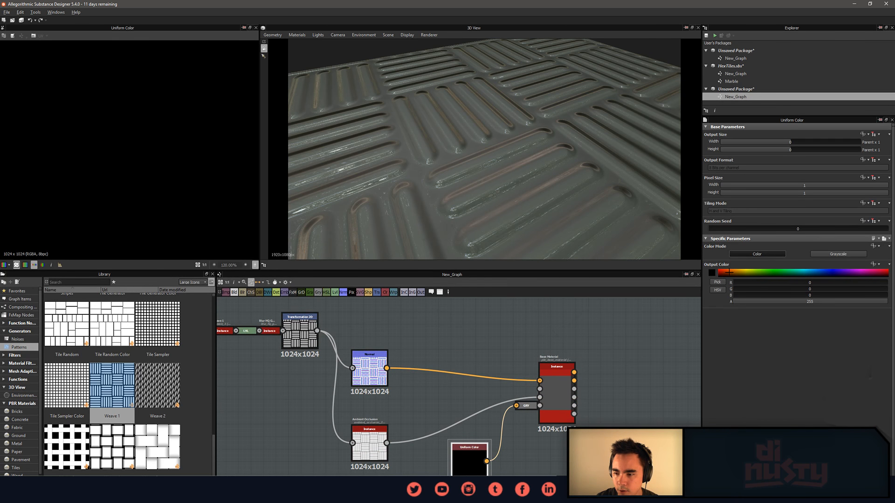
pyautogui.click(712, 274)
pyautogui.moveTo(312, 211); pyautogui.dragTo(292, 179)
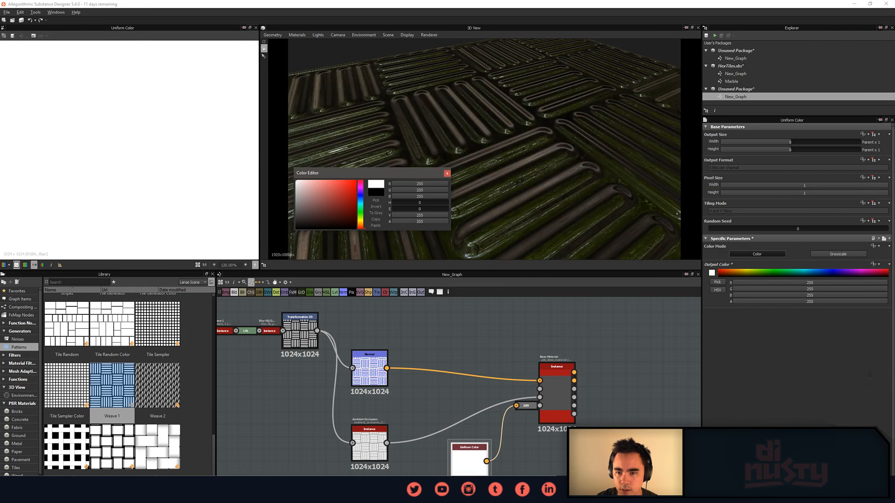
# Set the Base Material's Base Color to light gray, RGB 179, 179, 179, and orbit the 3D preview to inspect the surface.
pyautogui.click(447, 173)
pyautogui.moveTo(464, 209); pyautogui.dragTo(475, 242)
pyautogui.moveTo(506, 291); pyautogui.dragTo(536, 308, button='middle')
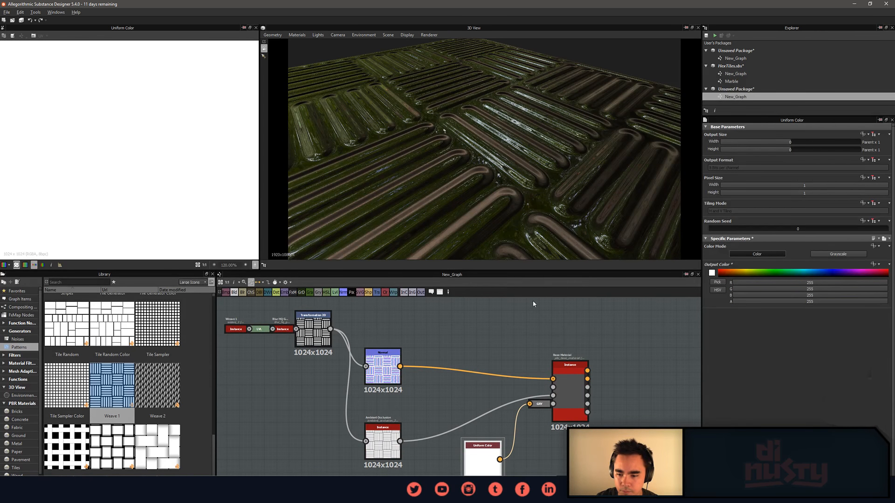
pyautogui.click(575, 395)
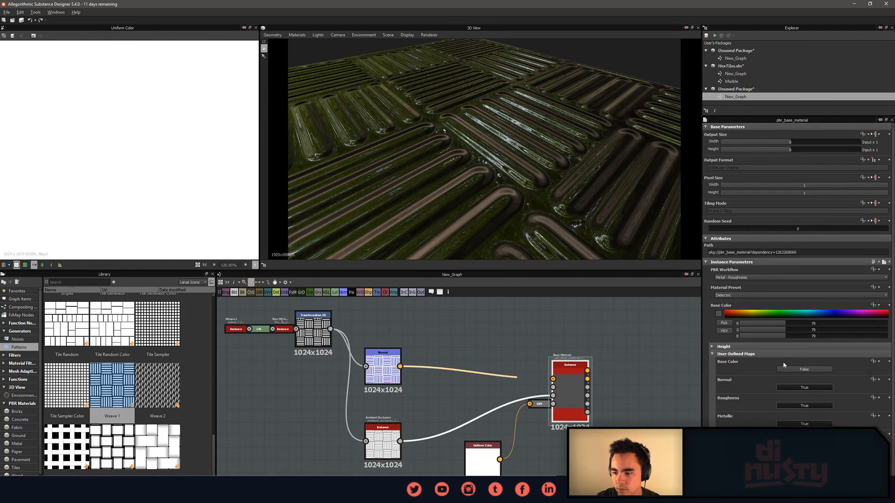
pyautogui.click(718, 316)
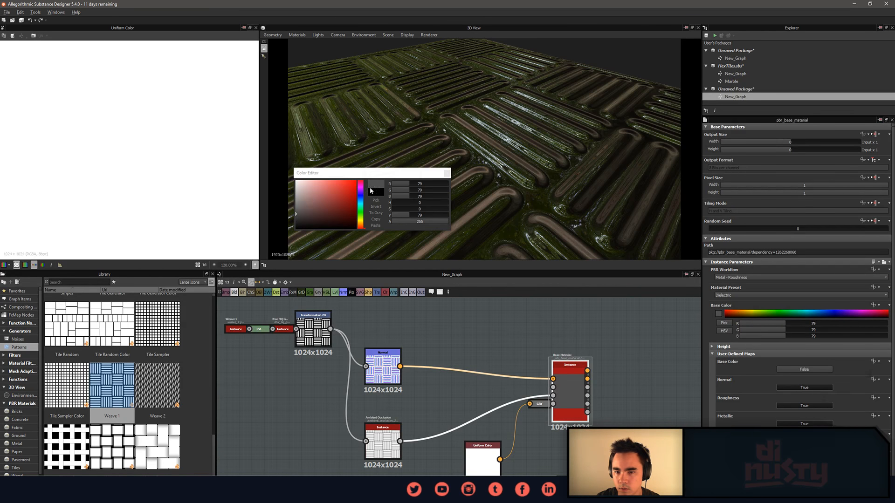
pyautogui.moveTo(296, 205)
pyautogui.mouseDown()
pyautogui.moveTo(295, 192)
pyautogui.moveTo(284, 199)
pyautogui.mouseUp()
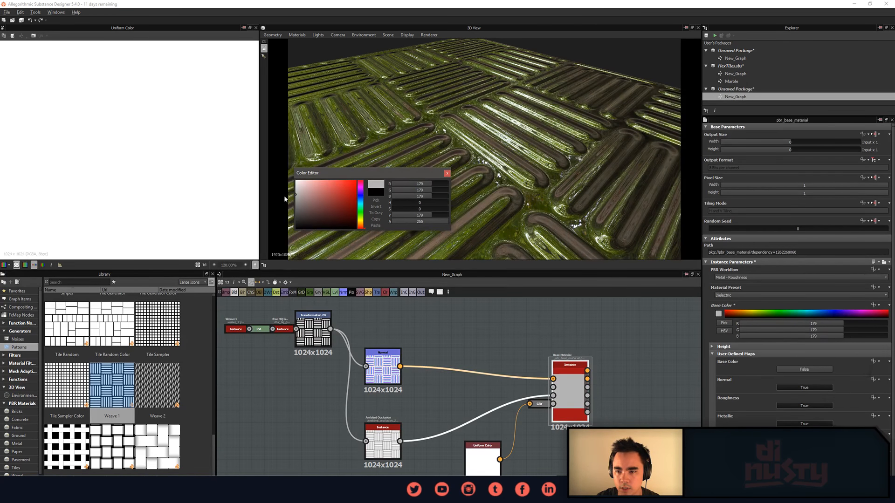
pyautogui.click(447, 173)
pyautogui.moveTo(448, 183); pyautogui.dragTo(453, 225)
pyautogui.moveTo(453, 225); pyautogui.dragTo(517, 135, button='middle')
pyautogui.moveTo(516, 135); pyautogui.dragTo(466, 140)
# Add a Uniform Color node, connect it to the Base Material's Roughness input, and place it above the white Uniform Color node.
pyautogui.moveTo(495, 382)
pyautogui.mouseDown(button='middle')
pyautogui.moveTo(506, 365)
pyautogui.moveTo(499, 371)
pyautogui.mouseUp(button='middle')
pyautogui.click(423, 438)
pyautogui.click(466, 368)
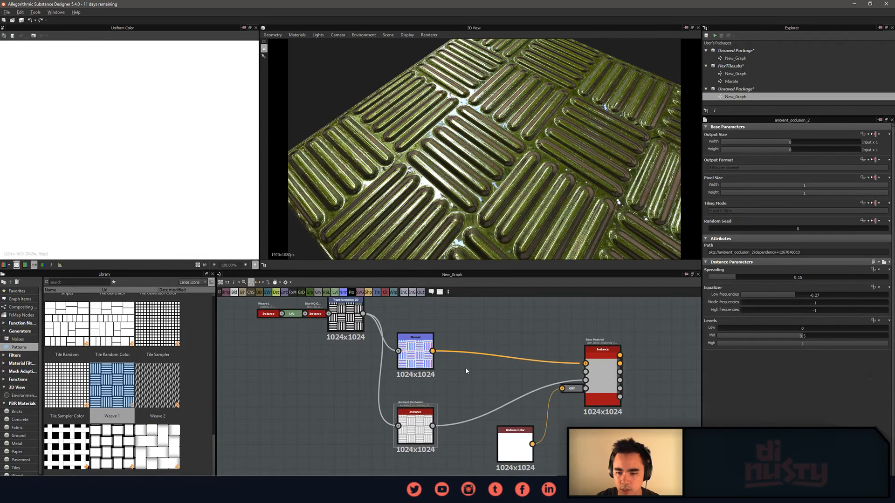
pyautogui.moveTo(426, 317); pyautogui.dragTo(381, 343, button='middle')
pyautogui.press('space')
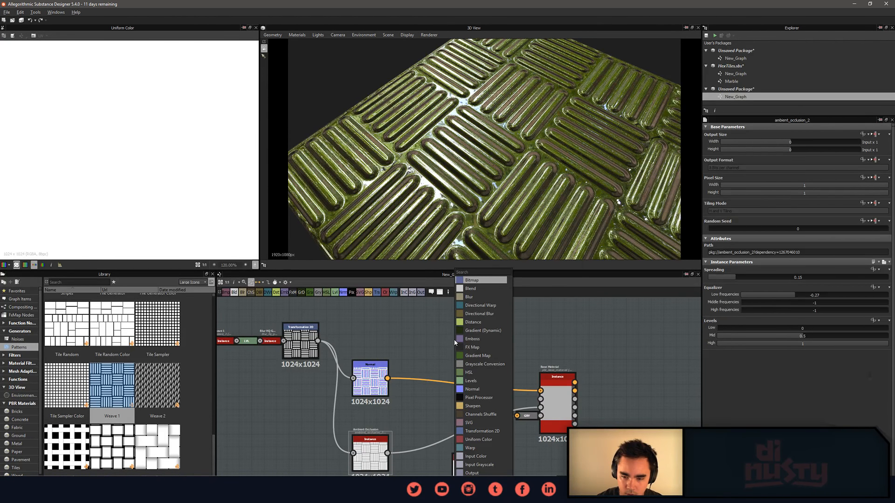
pyautogui.click(478, 439)
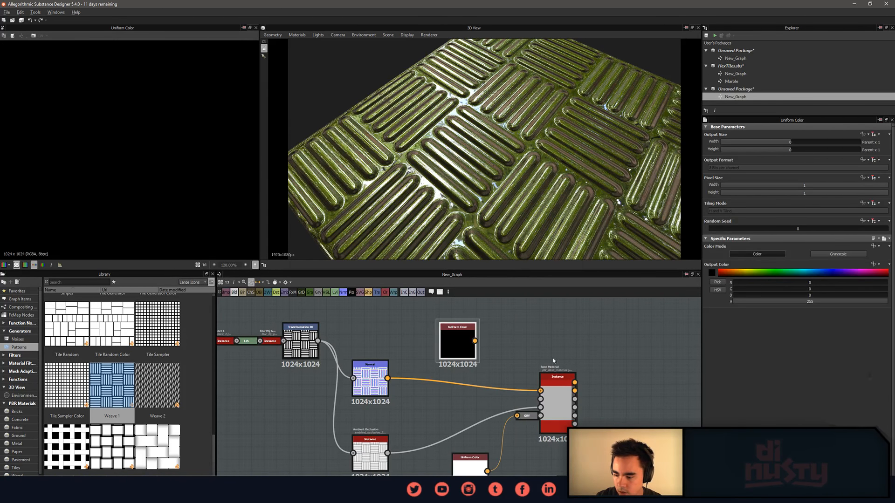
pyautogui.moveTo(475, 366); pyautogui.dragTo(462, 367, button='middle')
pyautogui.moveTo(463, 366); pyautogui.dragTo(433, 401)
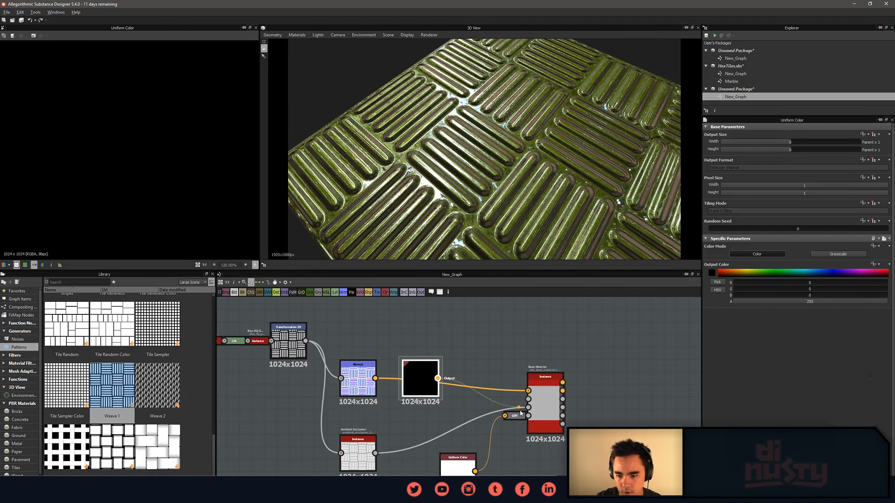
pyautogui.moveTo(529, 399); pyautogui.dragTo(528, 399)
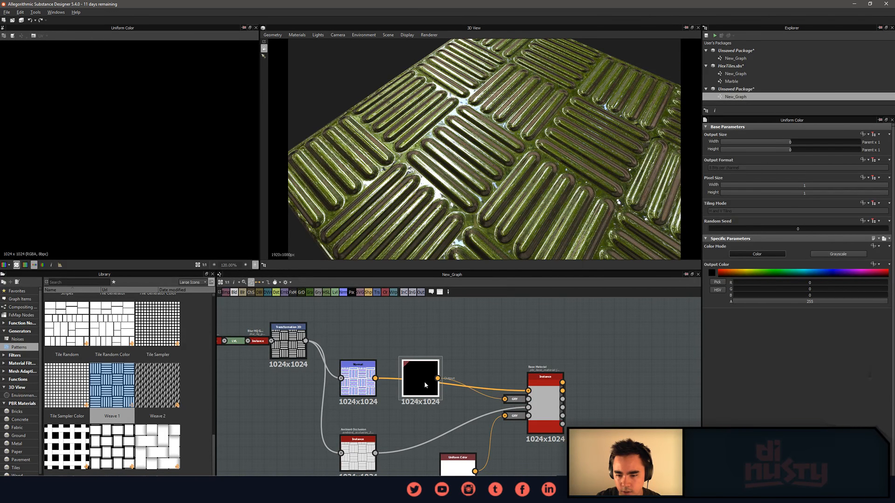
pyautogui.moveTo(424, 385); pyautogui.dragTo(460, 425)
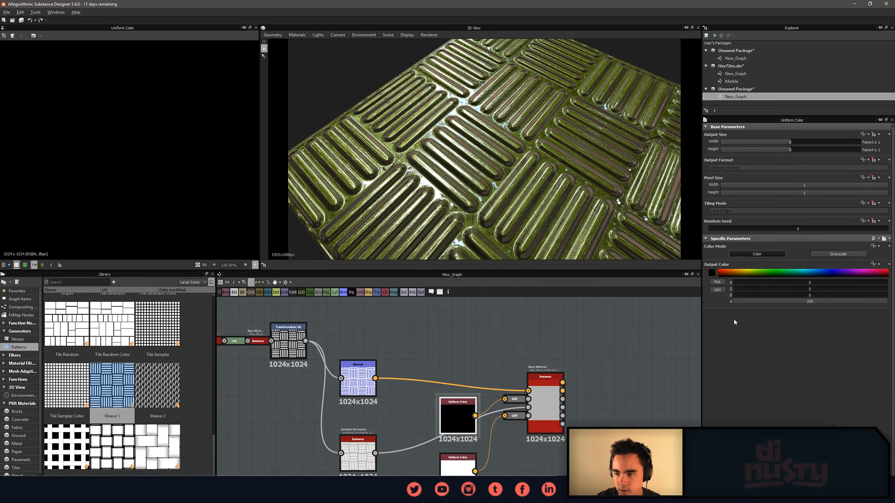
# Switch the new Uniform Color node to grayscale with a value of 180 and apply it as Roughness in the 3D view.
pyautogui.click(845, 254)
pyautogui.click(810, 274)
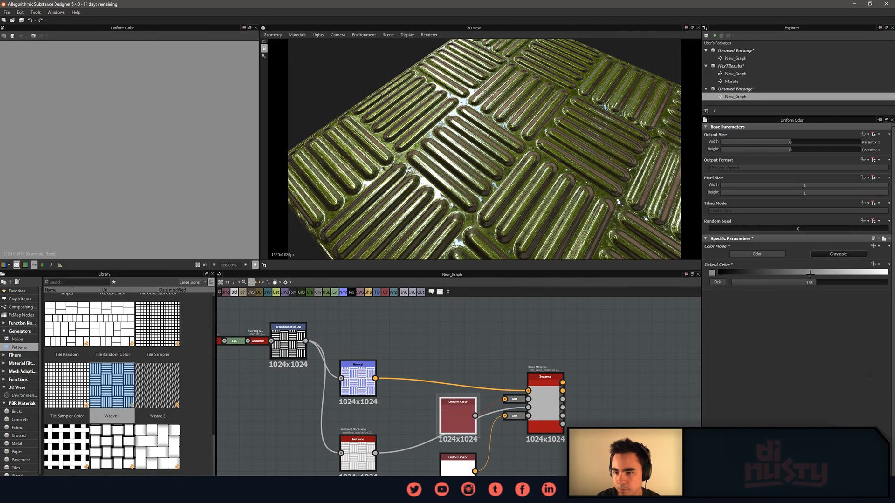
pyautogui.moveTo(810, 274); pyautogui.dragTo(837, 274)
pyautogui.moveTo(465, 413); pyautogui.dragTo(530, 191)
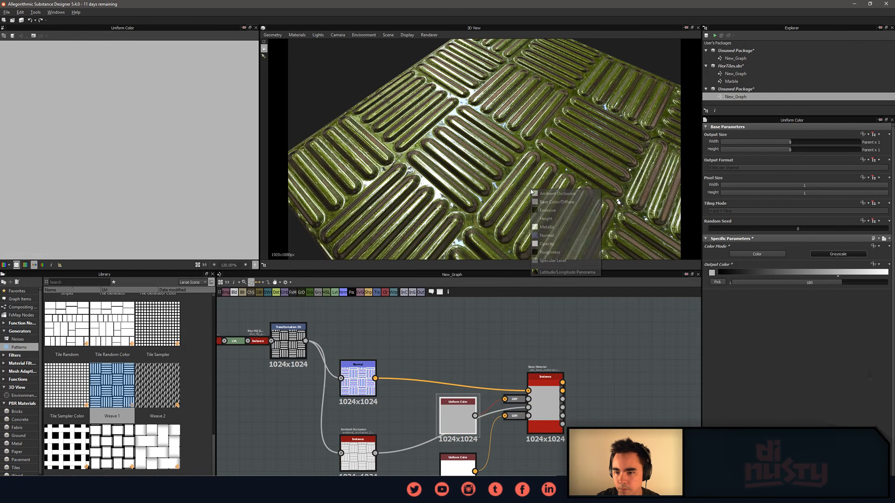
pyautogui.click(550, 252)
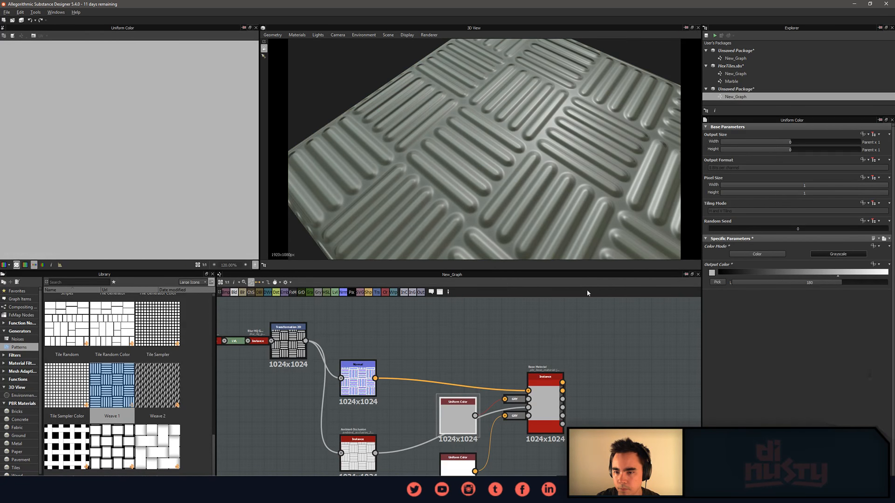
# Set the grayscale value of the Uniform Color node used for roughness to 67.
pyautogui.moveTo(791, 270); pyautogui.dragTo(762, 266)
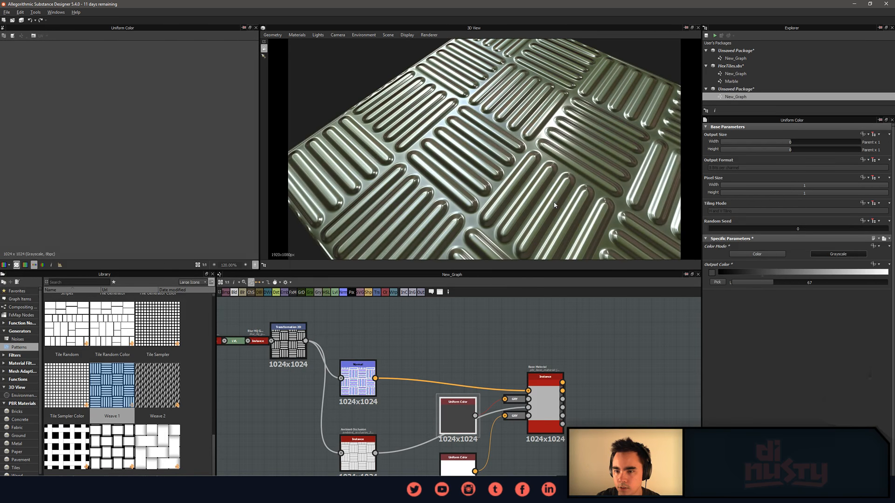
pyautogui.moveTo(556, 204); pyautogui.dragTo(541, 215)
pyautogui.scroll(-3, 497, 320)
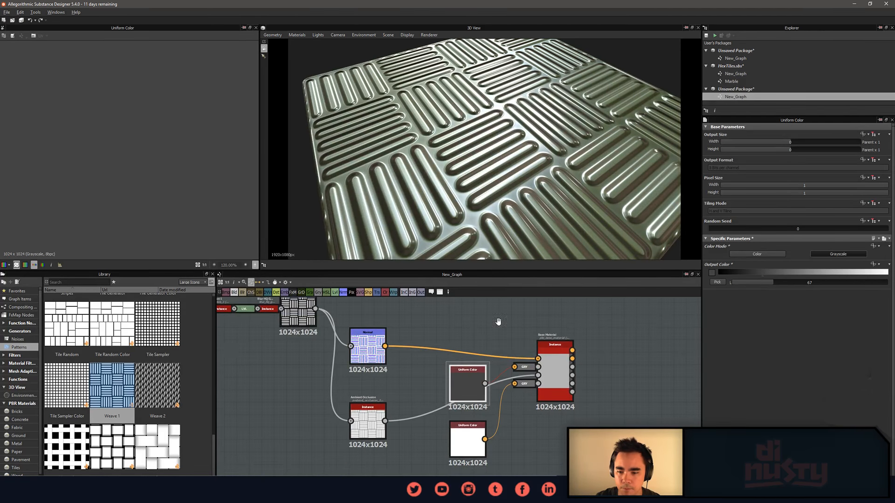
# Move the Base Material node farther away from the nodes that feed it.
pyautogui.moveTo(567, 360); pyautogui.dragTo(639, 355)
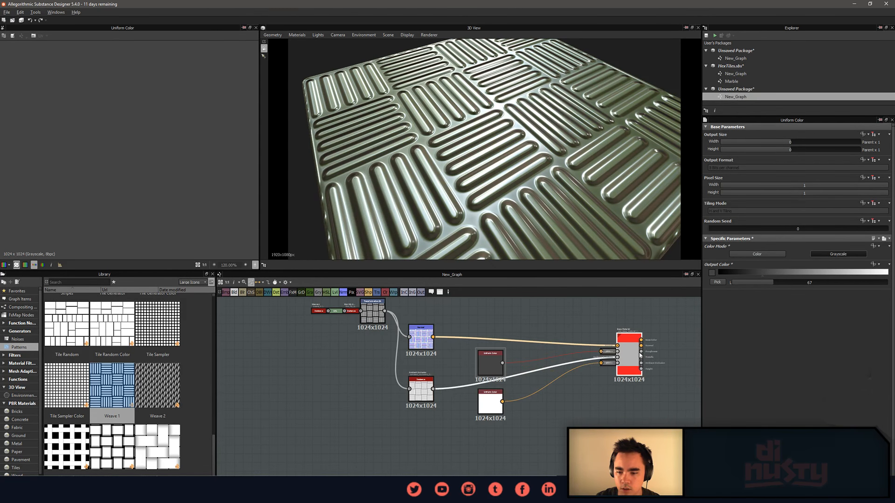
pyautogui.click(484, 366)
pyautogui.scroll(3, 526, 336)
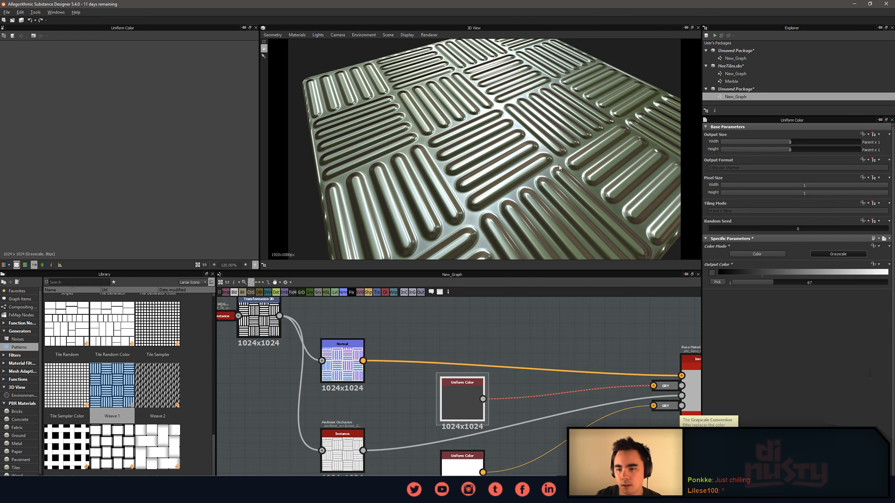
pyautogui.moveTo(532, 330); pyautogui.dragTo(505, 325, button='middle')
pyautogui.moveTo(511, 432); pyautogui.dragTo(540, 397, button='middle')
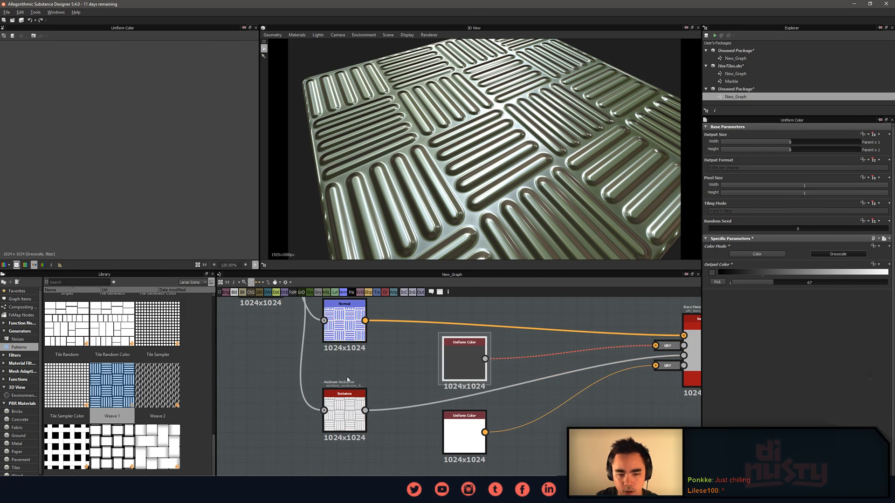
# Try to add the scratch damage texture through the graph's node search.
pyautogui.click(269, 360)
pyautogui.press('space')
pyautogui.write('scra')
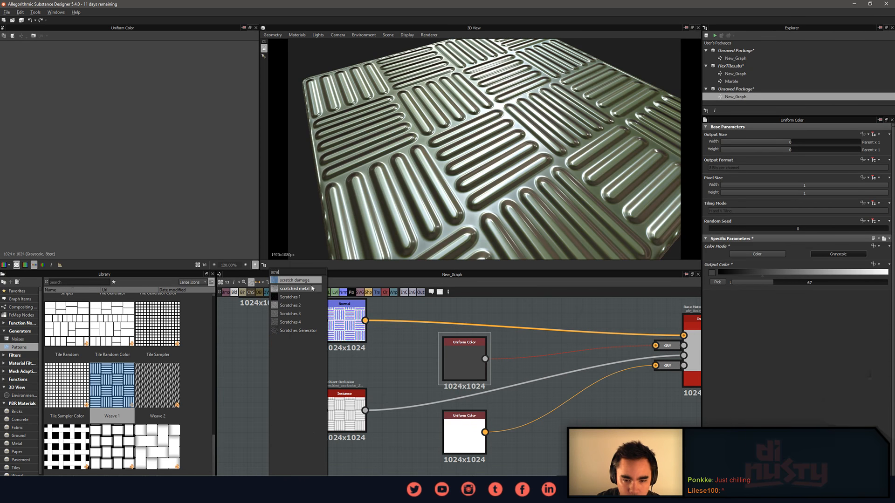
pyautogui.press('Escape')
pyautogui.rightClick(269, 359)
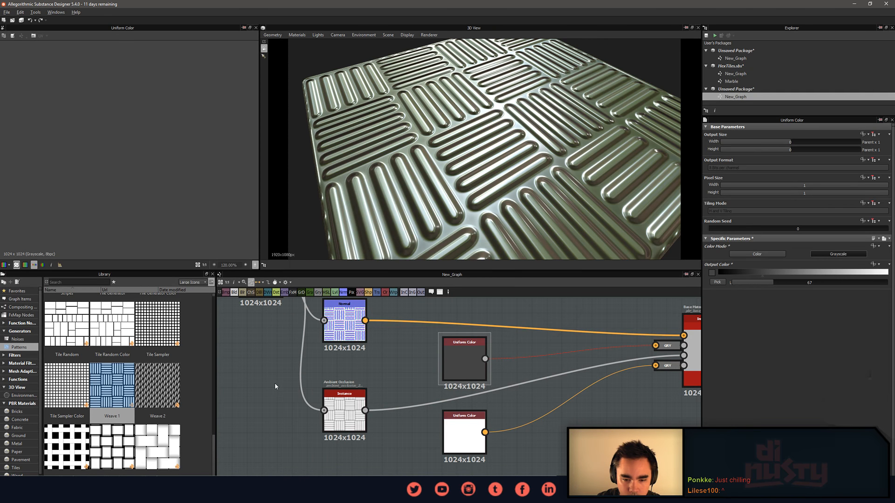
pyautogui.press('space')
pyautogui.write('cra')
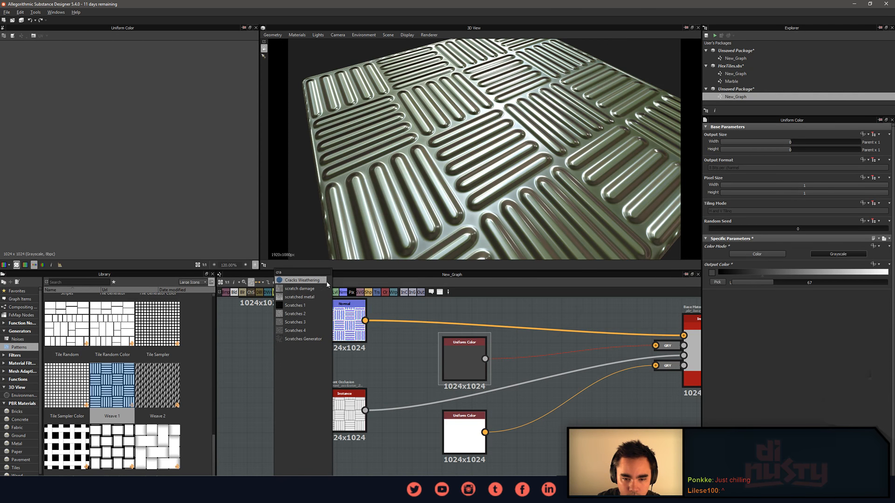
pyautogui.click(313, 289)
pyautogui.click(279, 372)
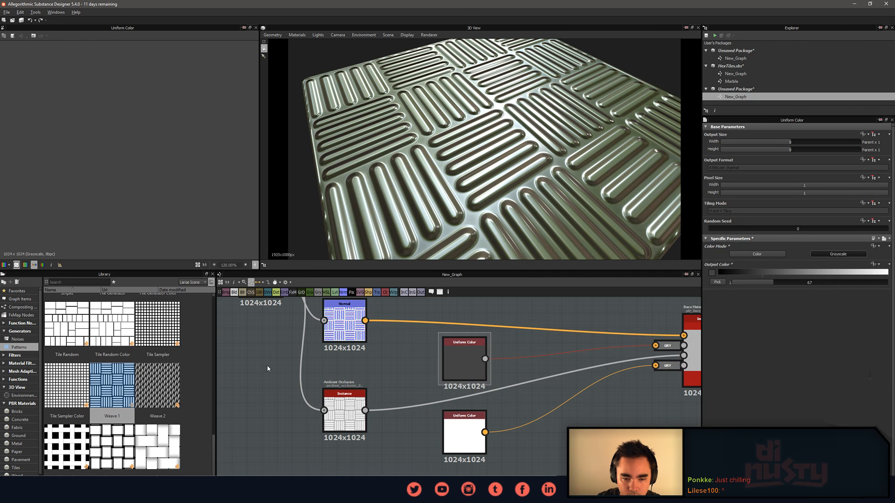
# Search the library for "sc", add the scratch_damage bitmap to the graph, and place it below the Base Material node.
pyautogui.click(87, 282)
pyautogui.write('sc')
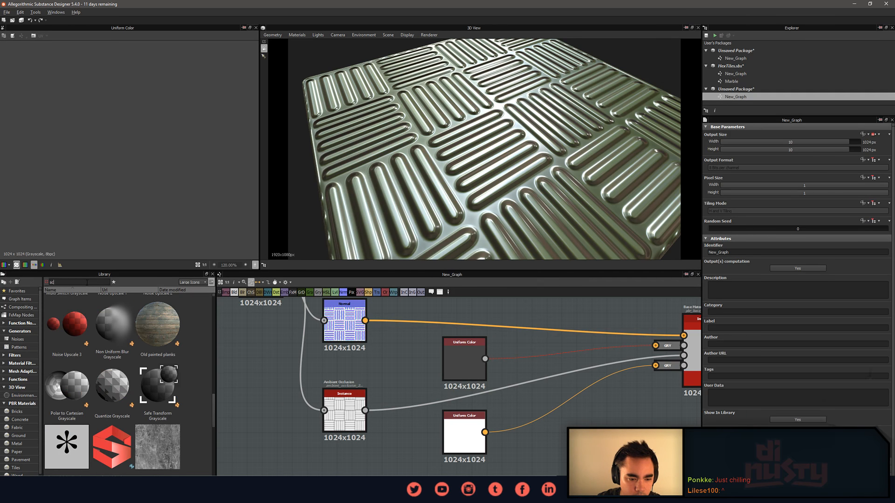
pyautogui.moveTo(159, 450); pyautogui.dragTo(251, 398)
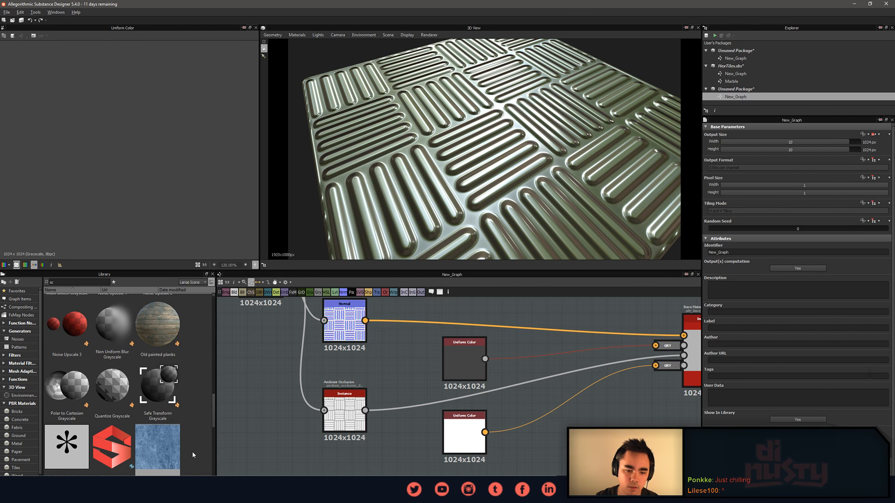
pyautogui.scroll(-8, 161, 125)
pyautogui.scroll(6, 137, 118)
pyautogui.moveTo(137, 118); pyautogui.dragTo(150, 155, button='middle')
pyautogui.scroll(-3, 152, 173)
pyautogui.scroll(8, 152, 173)
pyautogui.moveTo(256, 405); pyautogui.dragTo(571, 440)
pyautogui.moveTo(570, 440); pyautogui.dragTo(457, 402, button='middle')
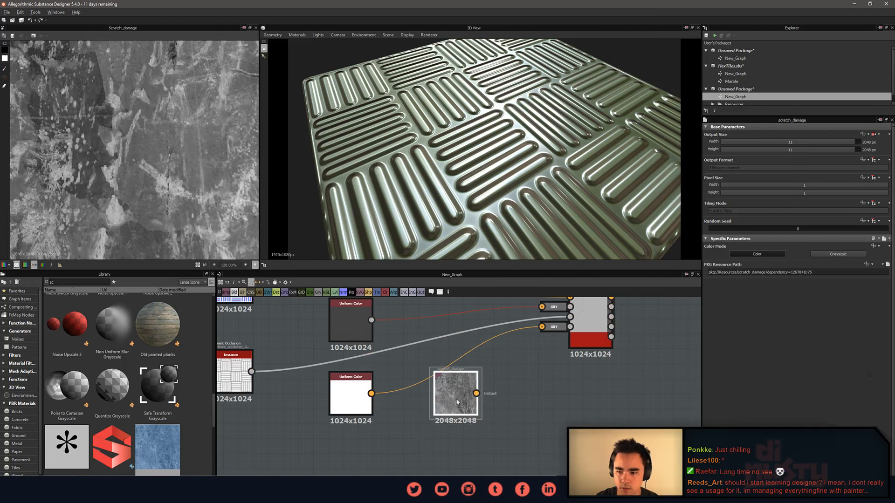
# Set the scratch_damage bitmap's output width and height to 1024 px each.
pyautogui.click(851, 142)
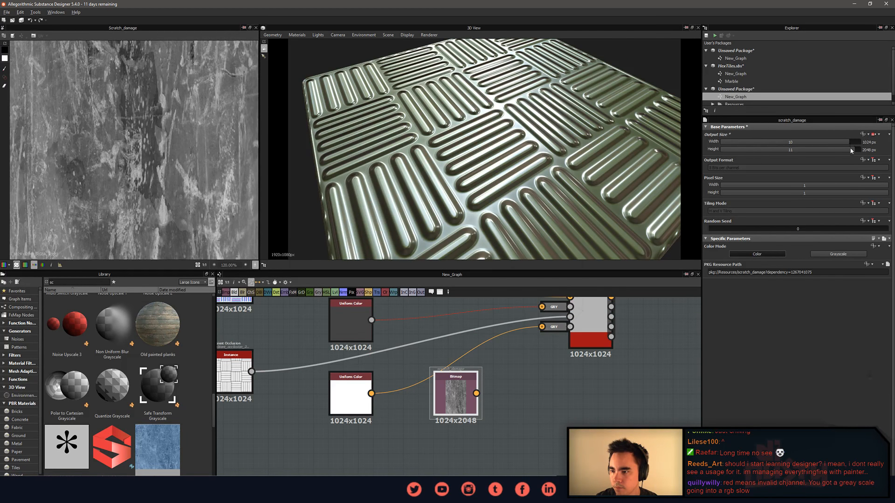
pyautogui.click(850, 149)
pyautogui.moveTo(435, 436); pyautogui.dragTo(415, 461, button='middle')
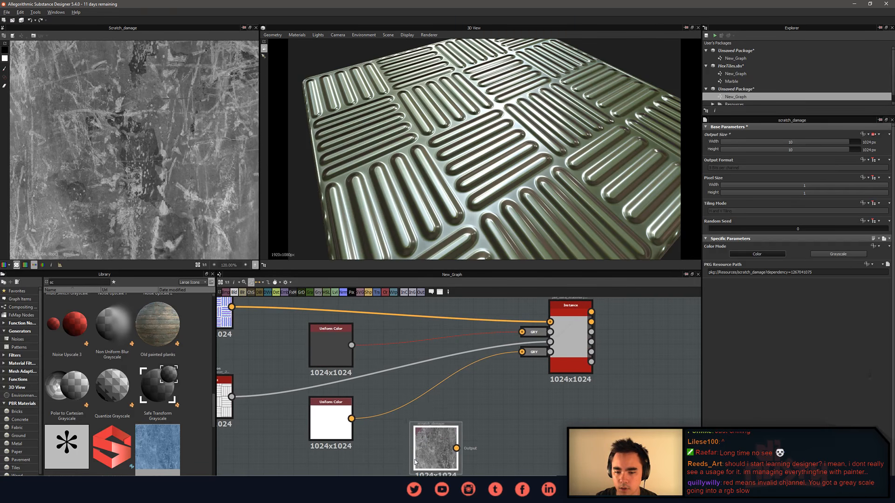
# Delete the Grayscale Conversion node on the Base Material's Roughness input.
pyautogui.click(564, 331)
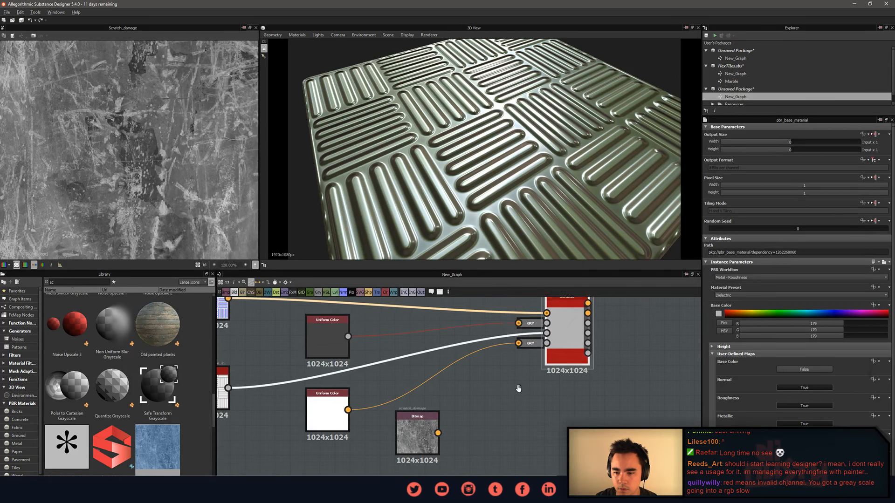
pyautogui.scroll(1, 518, 388)
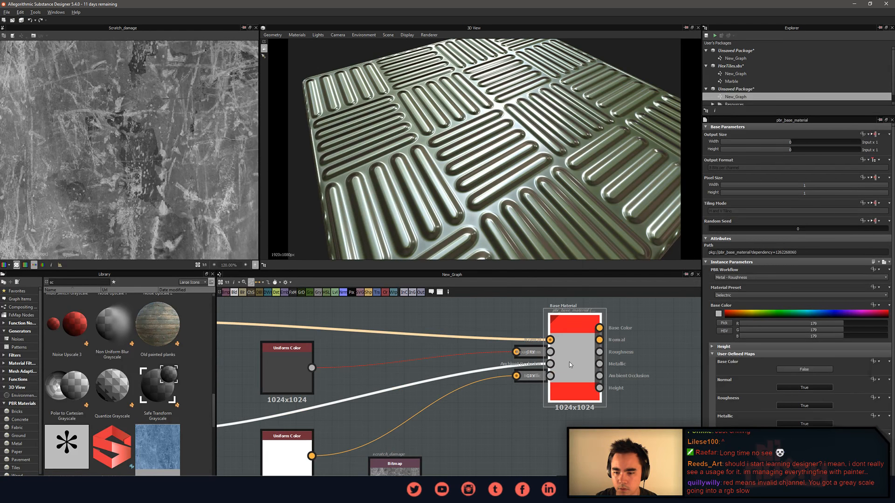
pyautogui.click(531, 352)
pyautogui.press('Delete')
# Apply the scratch_damage bitmap as Roughness in the 3D view and orbit the model to inspect the scratches.
pyautogui.moveTo(420, 484); pyautogui.dragTo(482, 406)
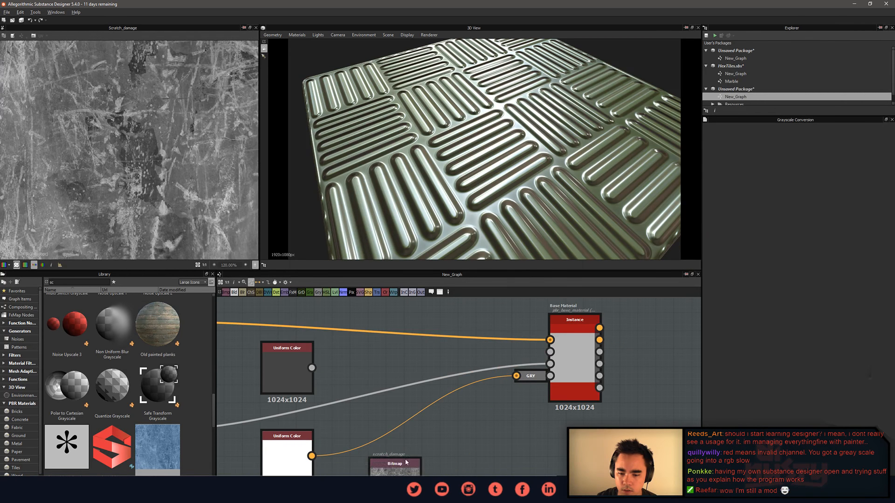
pyautogui.rightClick(398, 473)
pyautogui.moveTo(390, 465); pyautogui.dragTo(418, 185, button='right')
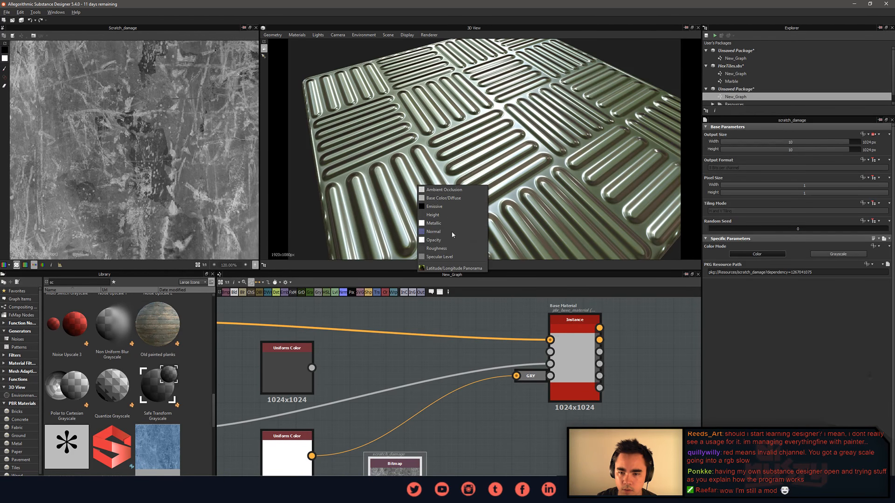
pyautogui.click(455, 250)
pyautogui.moveTo(453, 242); pyautogui.dragTo(473, 188)
pyautogui.scroll(-4, 438, 200)
pyautogui.scroll(3, 473, 189)
# Add a Levels node to the scratch_damage bitmap's output and apply it as Roughness in the 3D view.
pyautogui.moveTo(432, 426); pyautogui.dragTo(449, 388, button='middle')
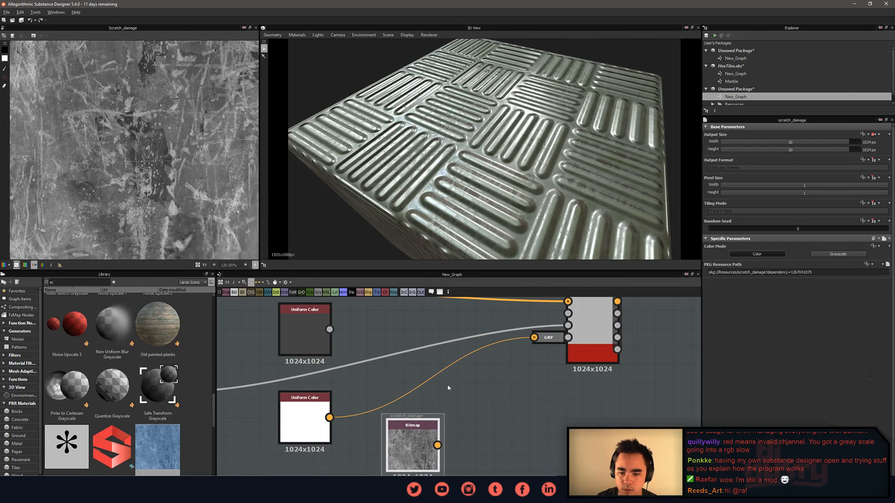
pyautogui.moveTo(424, 453)
pyautogui.mouseDown()
pyautogui.moveTo(424, 400)
pyautogui.moveTo(454, 446)
pyautogui.moveTo(409, 452)
pyautogui.mouseUp()
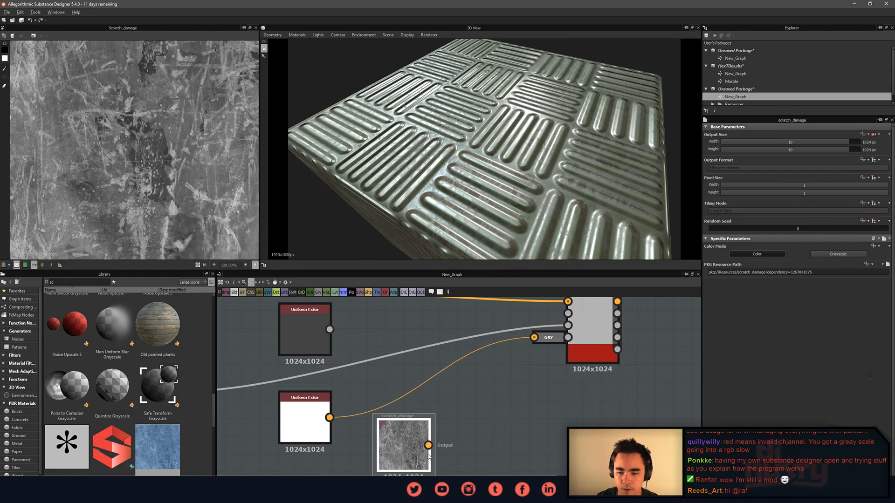
pyautogui.press('space')
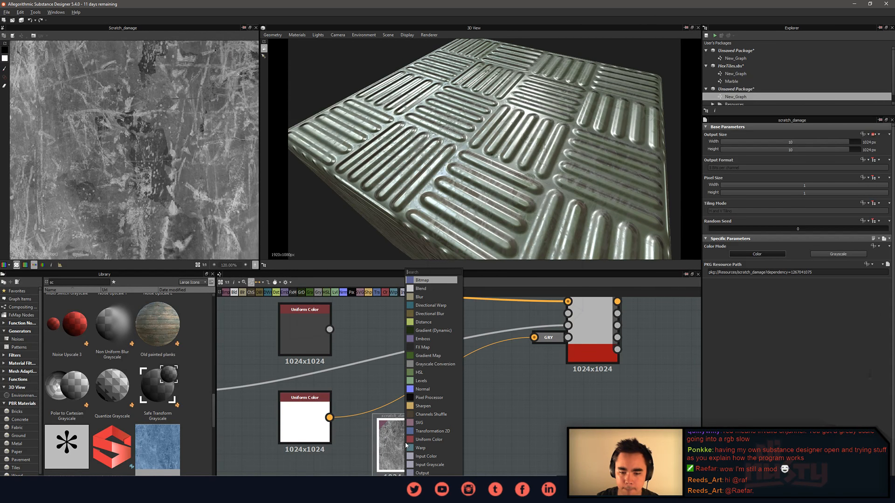
pyautogui.click(405, 445)
pyautogui.rightClick(501, 452)
pyautogui.moveTo(489, 454); pyautogui.dragTo(476, 148, button='right')
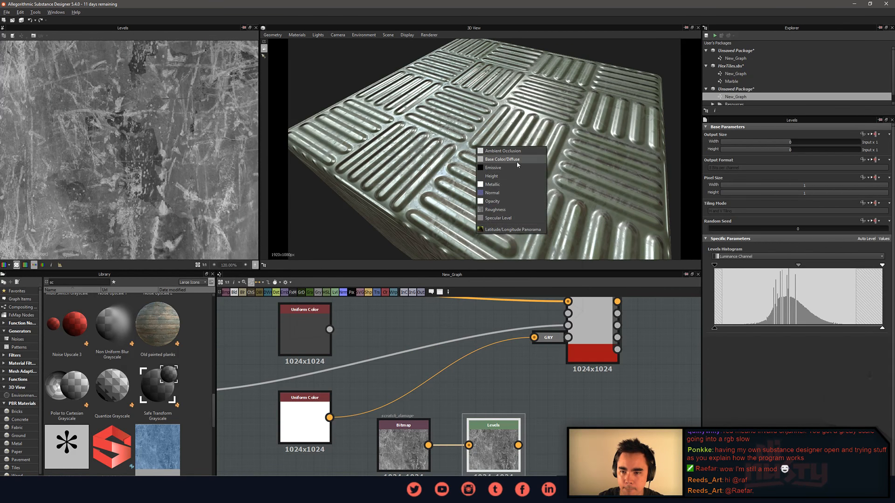
pyautogui.click(508, 209)
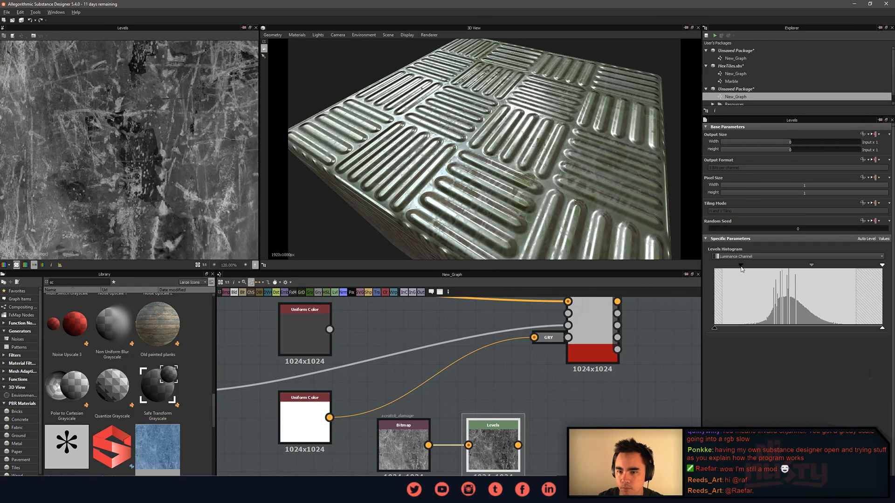
# Raise the Levels node's input black point, shift its midtone brighter and lower its input white point to strengthen and brighten the scratches.
pyautogui.moveTo(811, 269); pyautogui.dragTo(794, 270)
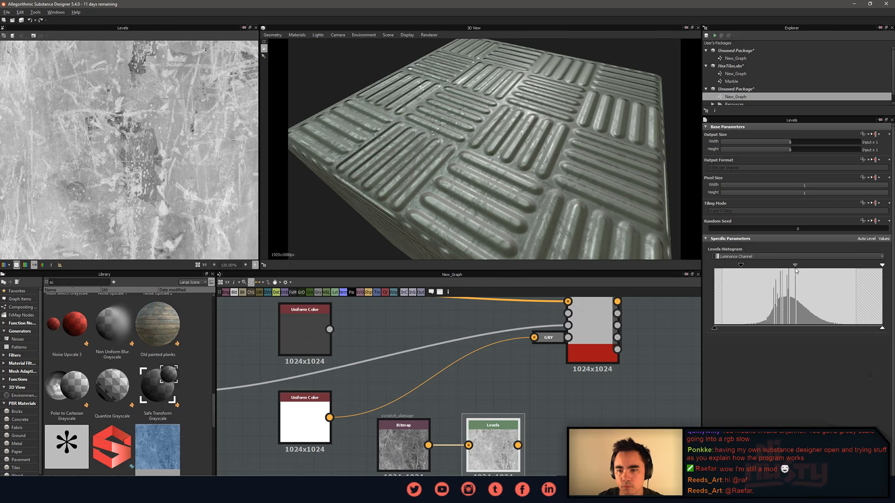
pyautogui.moveTo(878, 269)
pyautogui.mouseDown()
pyautogui.moveTo(818, 265)
pyautogui.moveTo(825, 268)
pyautogui.mouseUp()
# Examine the brightened scratch roughness on the tread pattern in the 3D view, up close and from several angles.
pyautogui.moveTo(534, 205)
pyautogui.mouseDown()
pyautogui.moveTo(512, 214)
pyautogui.moveTo(490, 172)
pyautogui.moveTo(442, 209)
pyautogui.moveTo(530, 202)
pyautogui.mouseUp()
pyautogui.scroll(5, 529, 199)
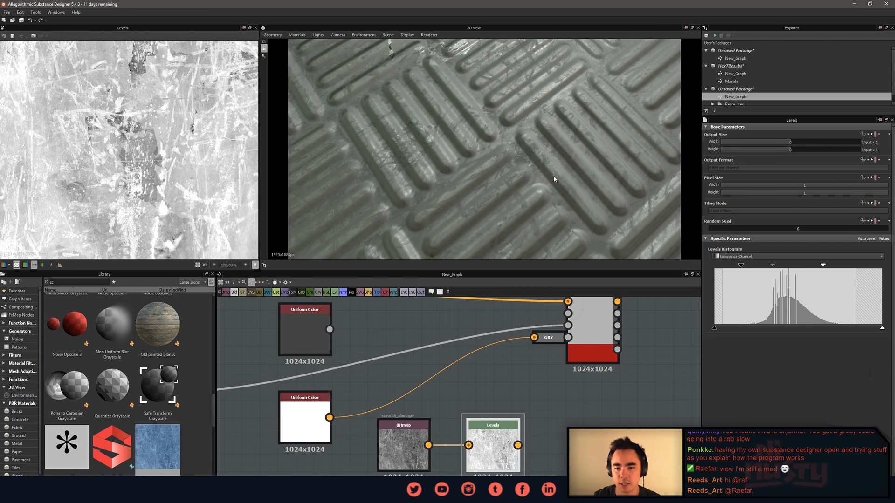
pyautogui.moveTo(554, 178); pyautogui.dragTo(399, 168)
pyautogui.moveTo(556, 153); pyautogui.dragTo(502, 110)
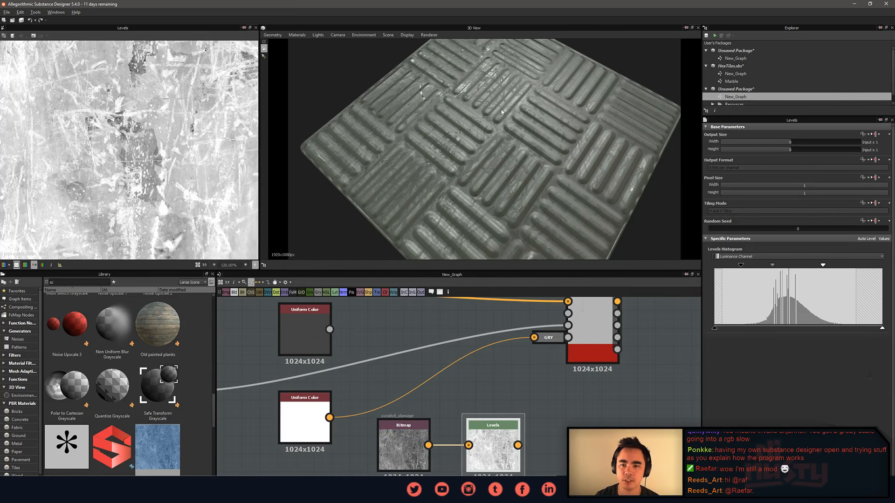
pyautogui.moveTo(507, 146); pyautogui.dragTo(513, 180, button='middle')
pyautogui.scroll(5, 513, 179)
pyautogui.scroll(6, 512, 179)
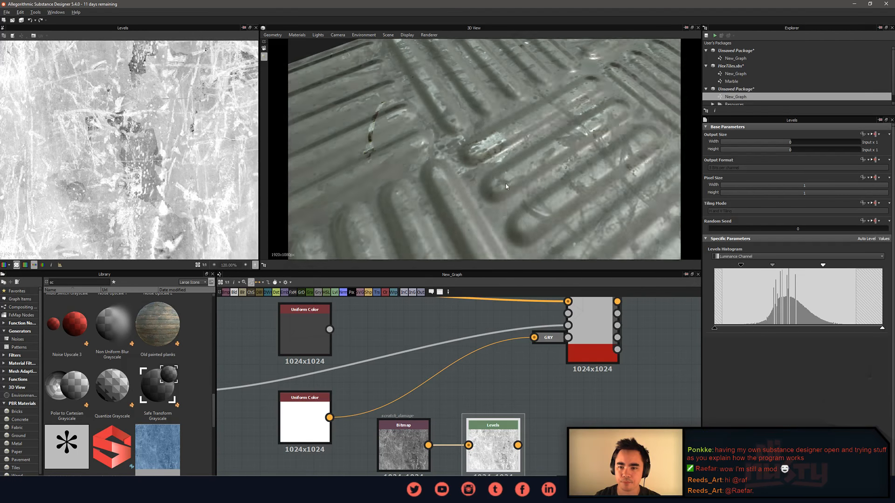
pyautogui.scroll(-10, 507, 187)
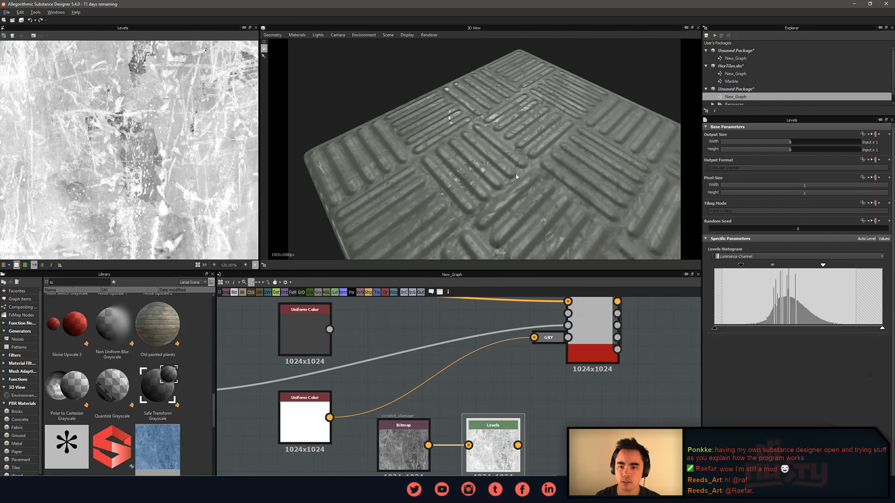
pyautogui.moveTo(515, 177); pyautogui.dragTo(514, 165, button='middle')
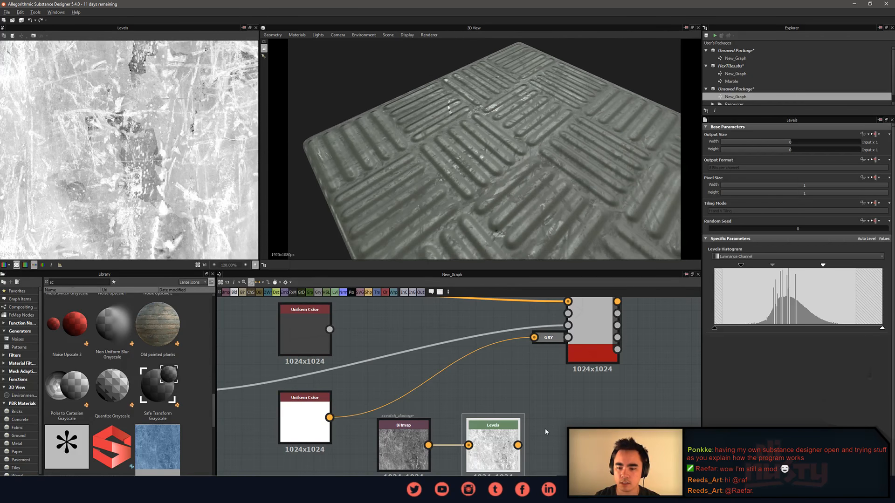
# Invert the scratches by swapping the Levels output black and white points, narrow the input range slightly, and check the model's reflections.
pyautogui.click(498, 452)
pyautogui.moveTo(715, 328); pyautogui.dragTo(745, 329)
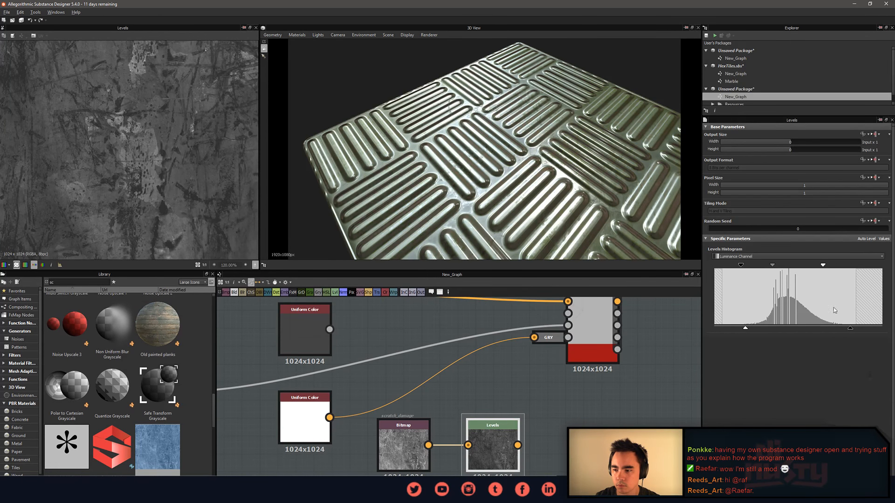
pyautogui.moveTo(823, 265)
pyautogui.mouseDown()
pyautogui.moveTo(781, 270)
pyautogui.moveTo(813, 273)
pyautogui.mouseUp()
pyautogui.moveTo(433, 187); pyautogui.dragTo(497, 197)
pyautogui.scroll(3, 482, 195)
pyautogui.moveTo(741, 267); pyautogui.dragTo(752, 268)
pyautogui.moveTo(492, 160); pyautogui.dragTo(563, 213)
pyautogui.scroll(-3, 563, 212)
pyautogui.scroll(2, 562, 213)
# Delete the unconnected dark Uniform Color node.
pyautogui.moveTo(416, 343); pyautogui.dragTo(477, 368, button='middle')
pyautogui.scroll(-5, 478, 345)
pyautogui.scroll(4, 477, 367)
pyautogui.click(423, 378)
pyautogui.press('Delete')
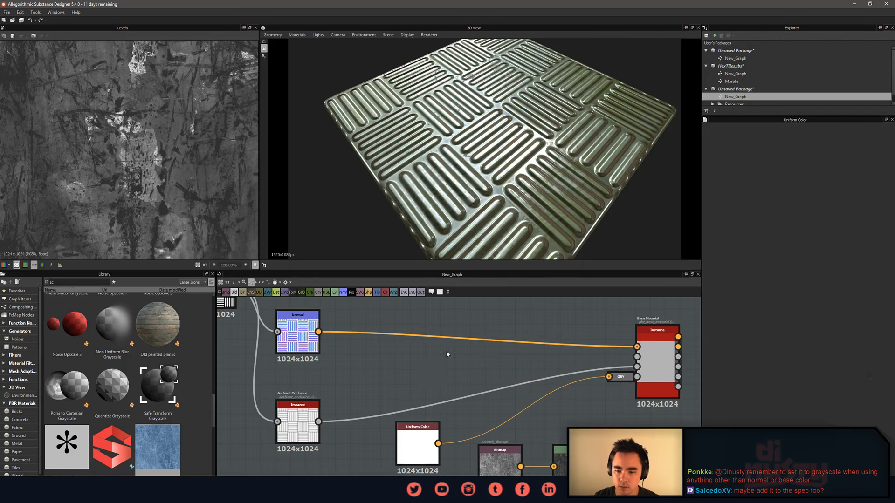
# Move the pattern node chain ending in Transformation 2D level with the Normal node.
pyautogui.scroll(-2, 446, 353)
pyautogui.moveTo(384, 309); pyautogui.dragTo(516, 368, button='middle')
pyautogui.moveTo(408, 361); pyautogui.dragTo(342, 363)
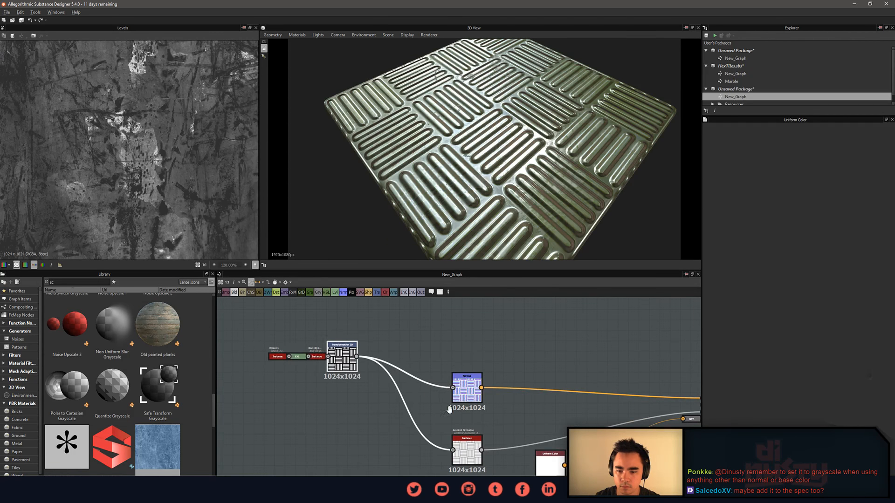
pyautogui.moveTo(337, 382); pyautogui.dragTo(343, 320, button='middle')
pyautogui.moveTo(343, 319); pyautogui.dragTo(339, 342)
pyautogui.click(474, 334)
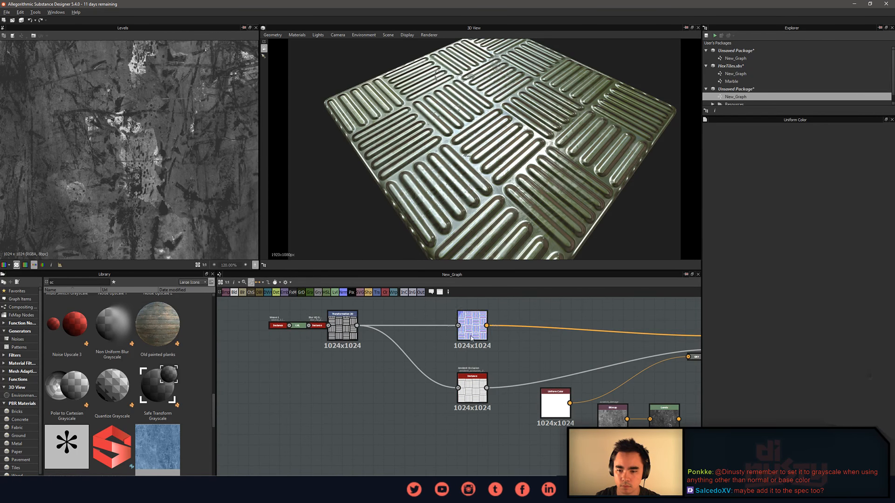
pyautogui.click(475, 397)
# Move the white Uniform Color node above the bitmap and Levels nodes, and connect Levels to the Base Material's Roughness input.
pyautogui.moveTo(526, 424); pyautogui.dragTo(454, 413, button='middle')
pyautogui.moveTo(482, 395); pyautogui.dragTo(565, 375)
pyautogui.moveTo(542, 408); pyautogui.dragTo(512, 438)
pyautogui.moveTo(599, 407); pyautogui.dragTo(562, 439)
pyautogui.moveTo(571, 441); pyautogui.dragTo(542, 439, button='middle')
pyautogui.scroll(-1, 542, 438)
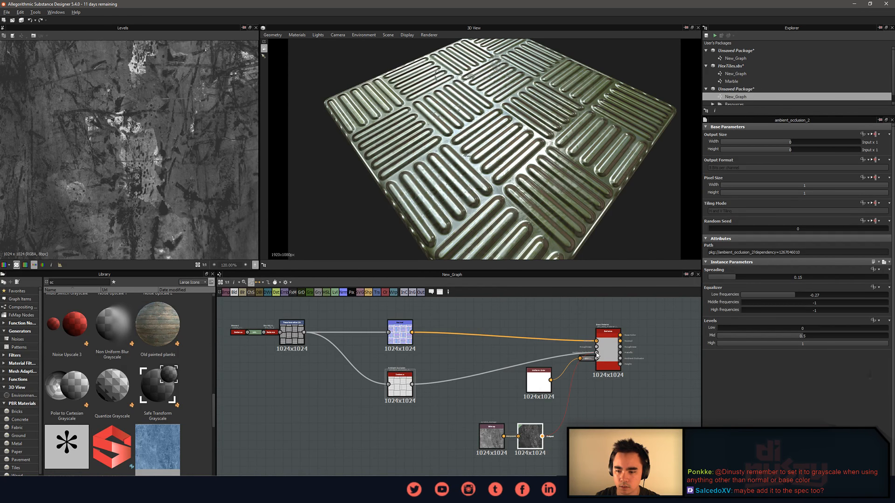
pyautogui.moveTo(595, 347); pyautogui.dragTo(596, 347)
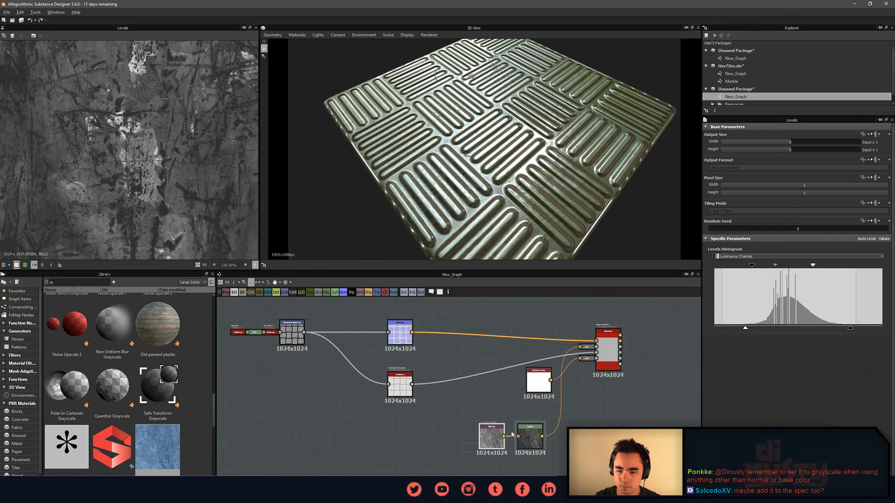
# Place the bitmap and Levels nodes above Ambient Occlusion and the Uniform Color below it, and add a dot on the Ambient Occlusion output link.
pyautogui.moveTo(527, 441); pyautogui.dragTo(483, 363)
pyautogui.moveTo(538, 380); pyautogui.dragTo(529, 445)
pyautogui.moveTo(412, 395); pyautogui.dragTo(464, 421)
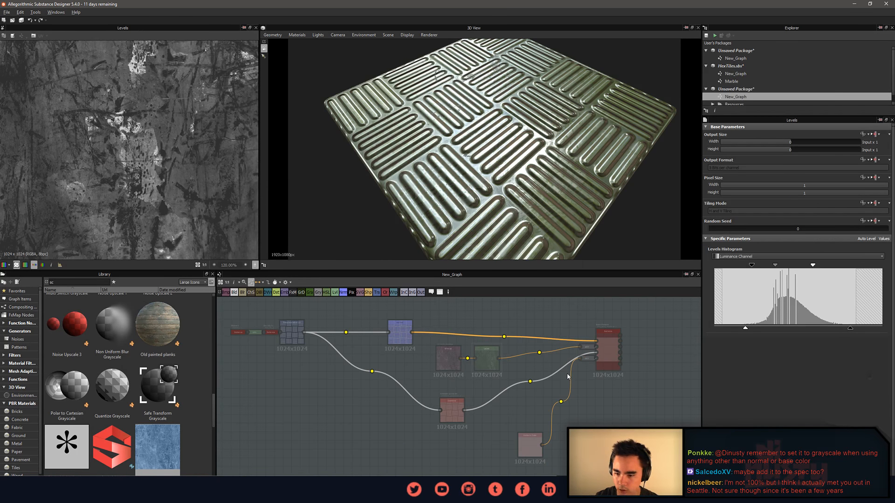
pyautogui.keyDown('alt'); pyautogui.moveTo(525, 401); pyautogui.dragTo(511, 379, button='middle'); pyautogui.keyUp('alt')
pyautogui.keyDown('alt'); pyautogui.moveTo(516, 361); pyautogui.dragTo(537, 335); pyautogui.keyUp('alt')
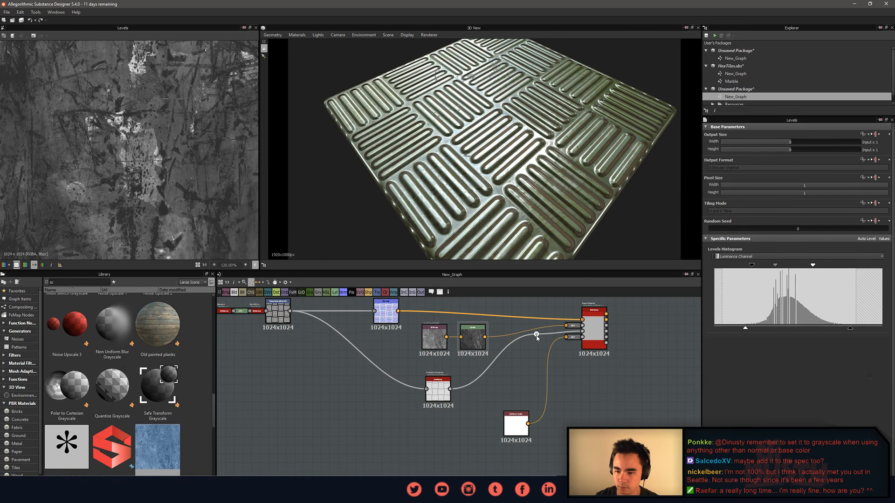
# Line up the bitmap and Levels nodes with the Roughness input and place the Ambient Occlusion node directly beneath Levels.
pyautogui.moveTo(468, 341); pyautogui.dragTo(463, 329)
pyautogui.scroll(3, 464, 330)
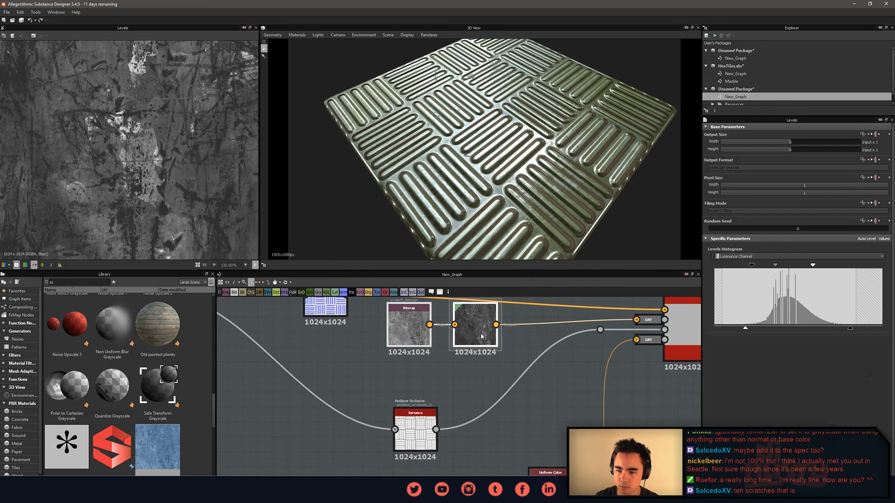
pyautogui.click(691, 342)
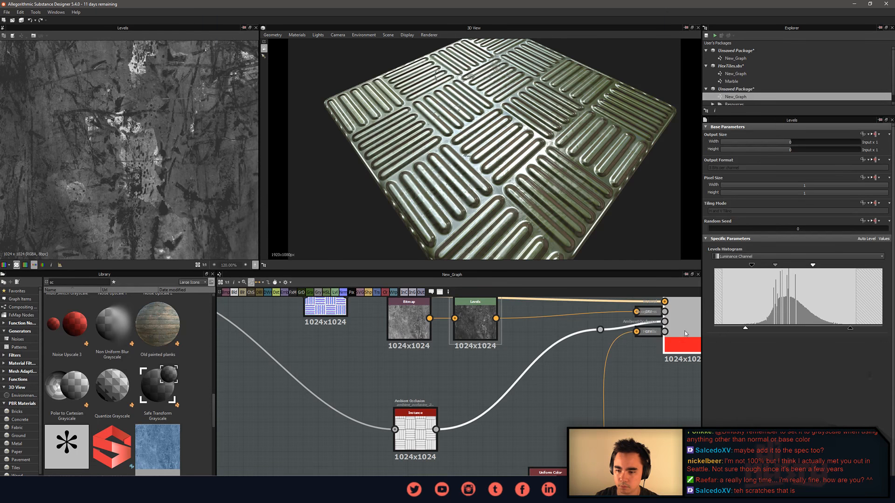
pyautogui.moveTo(416, 428); pyautogui.dragTo(481, 389)
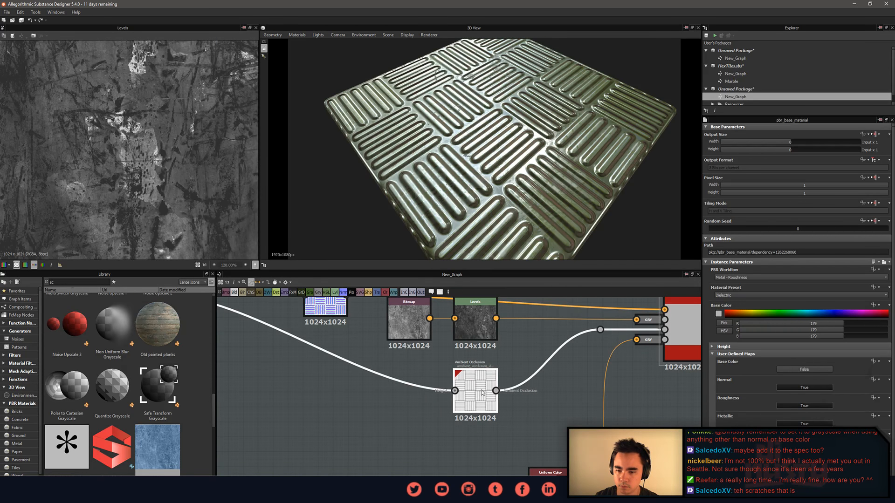
pyautogui.scroll(-3, 480, 390)
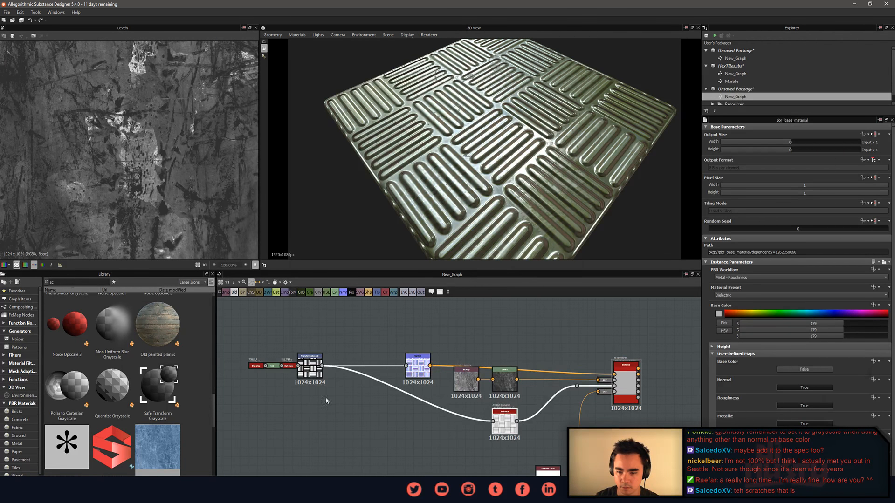
# Stack Normal above the bitmap, align Ambient Occlusion beneath Levels, and shift the pattern chain closer with its output centred between the branches.
pyautogui.click(318, 371)
pyautogui.moveTo(424, 372); pyautogui.dragTo(476, 347)
pyautogui.moveTo(468, 383); pyautogui.dragTo(521, 378)
pyautogui.click(506, 384)
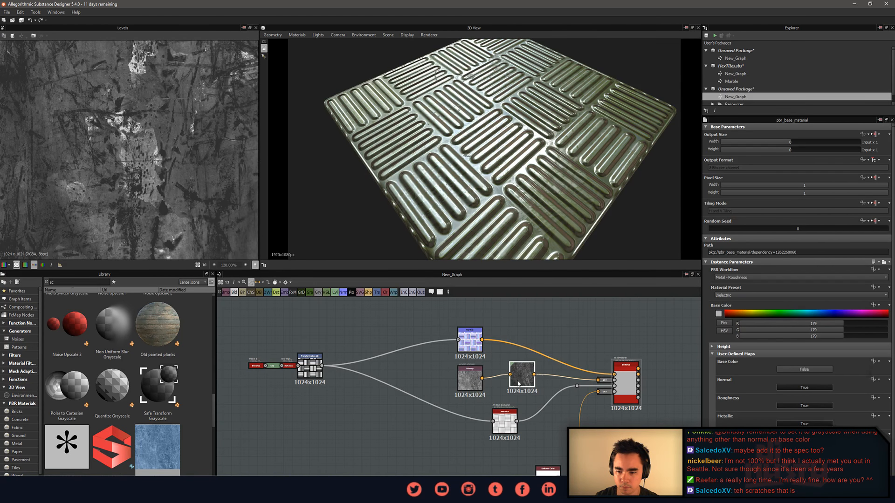
pyautogui.moveTo(464, 384); pyautogui.dragTo(463, 380)
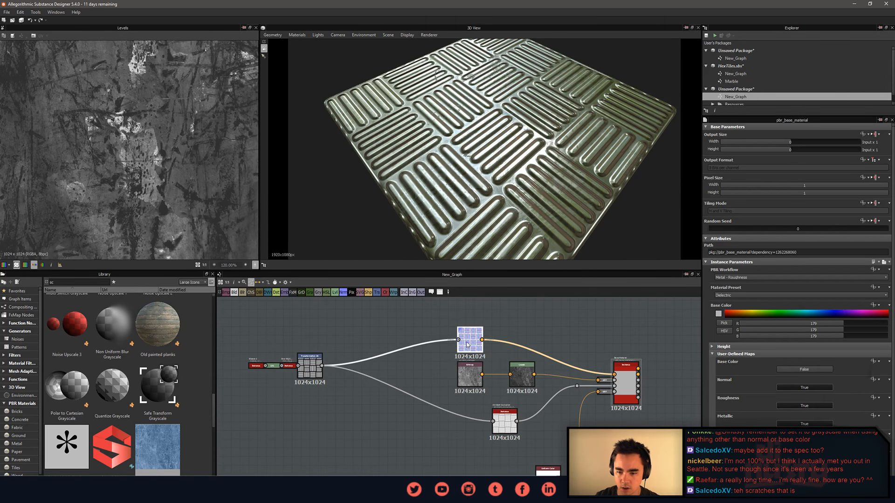
pyautogui.moveTo(467, 344); pyautogui.dragTo(467, 336)
pyautogui.moveTo(506, 427); pyautogui.dragTo(524, 423)
pyautogui.moveTo(313, 368); pyautogui.dragTo(334, 376)
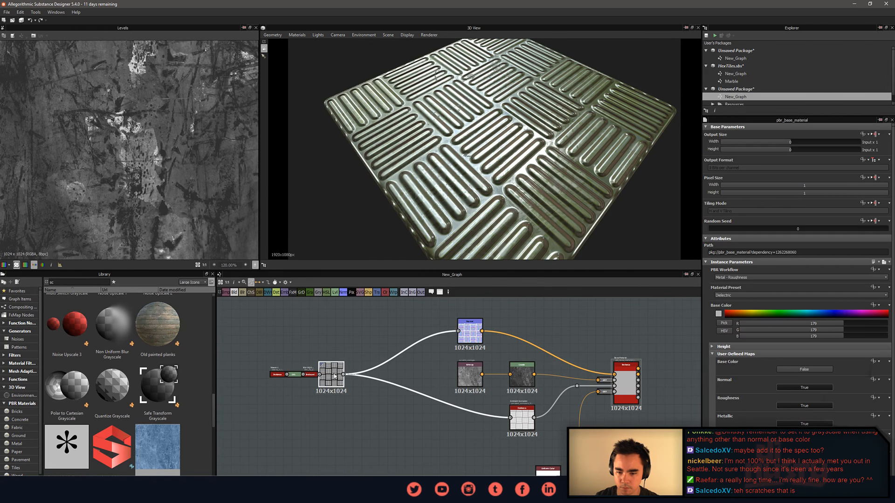
# Add dot nodes on the links from Transformation 2D to Ambient Occlusion and Normal, and straighten both connections.
pyautogui.keyDown('alt'); pyautogui.moveTo(426, 398); pyautogui.dragTo(429, 416); pyautogui.keyUp('alt')
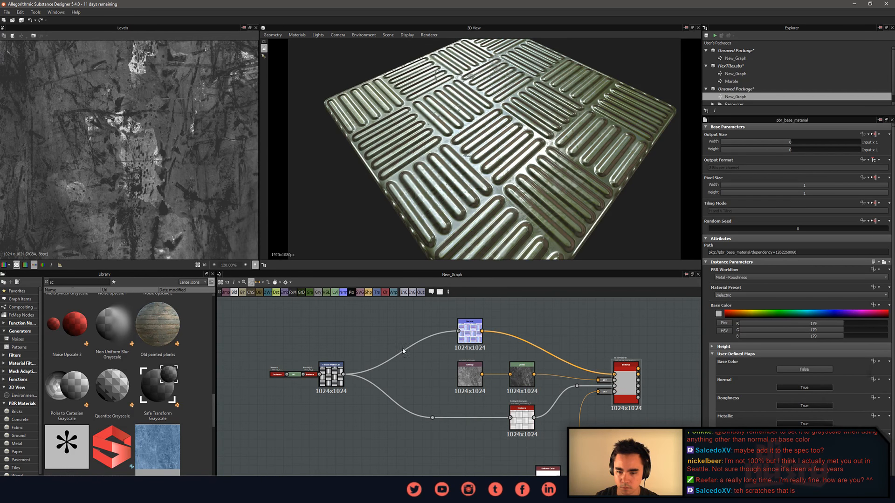
pyautogui.press('alt')
pyautogui.moveTo(404, 334); pyautogui.dragTo(401, 331)
# Place the white Uniform Color node directly beneath the Ambient Occlusion node.
pyautogui.moveTo(436, 355); pyautogui.dragTo(420, 338, button='middle')
pyautogui.scroll(-1, 404, 369)
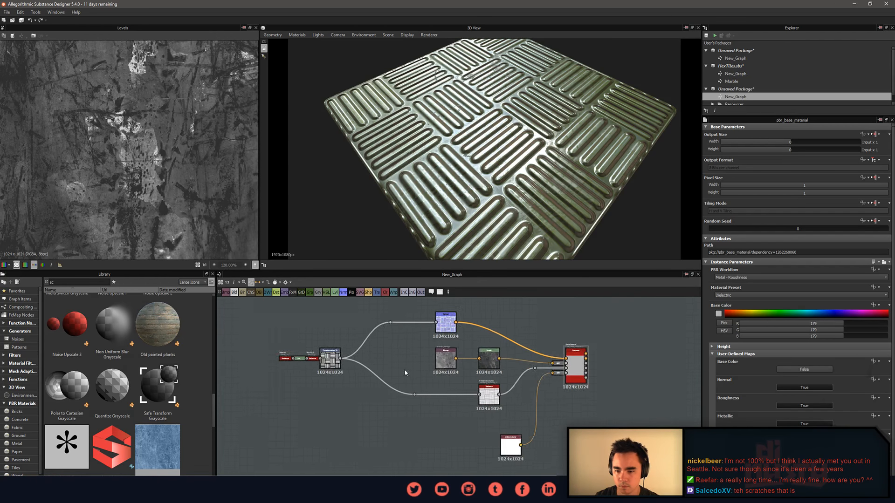
pyautogui.scroll(1, 404, 369)
pyautogui.moveTo(404, 369); pyautogui.dragTo(376, 367, button='middle')
pyautogui.moveTo(504, 465); pyautogui.dragTo(479, 447)
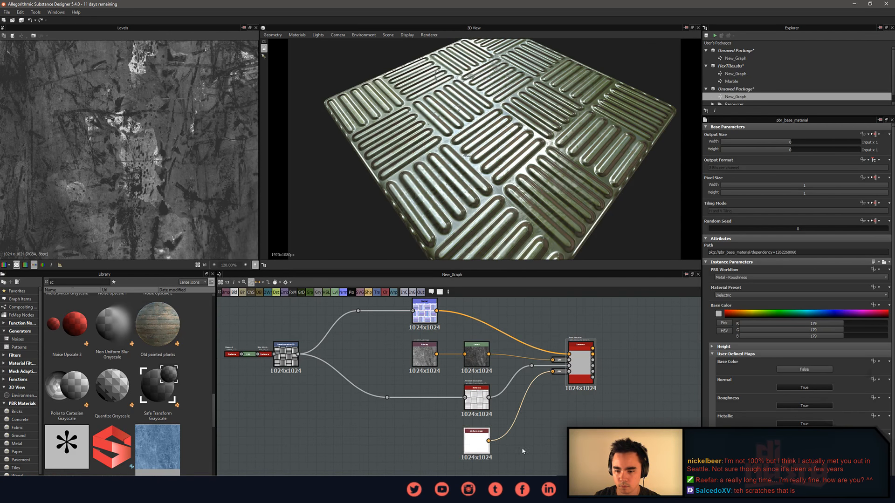
# Examine the tidied graph and the Base Material node's input connections up close.
pyautogui.moveTo(504, 414); pyautogui.dragTo(537, 429, button='middle')
pyautogui.moveTo(469, 445); pyautogui.dragTo(444, 450, button='middle')
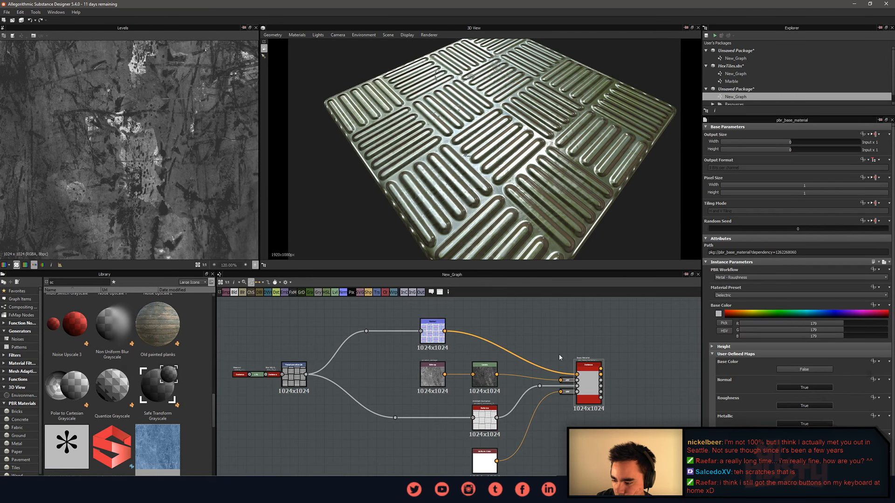
pyautogui.moveTo(550, 359); pyautogui.dragTo(493, 364, button='middle')
pyautogui.scroll(2, 448, 395)
pyautogui.moveTo(448, 395); pyautogui.dragTo(419, 393, button='middle')
pyautogui.scroll(2, 418, 394)
pyautogui.click(580, 379)
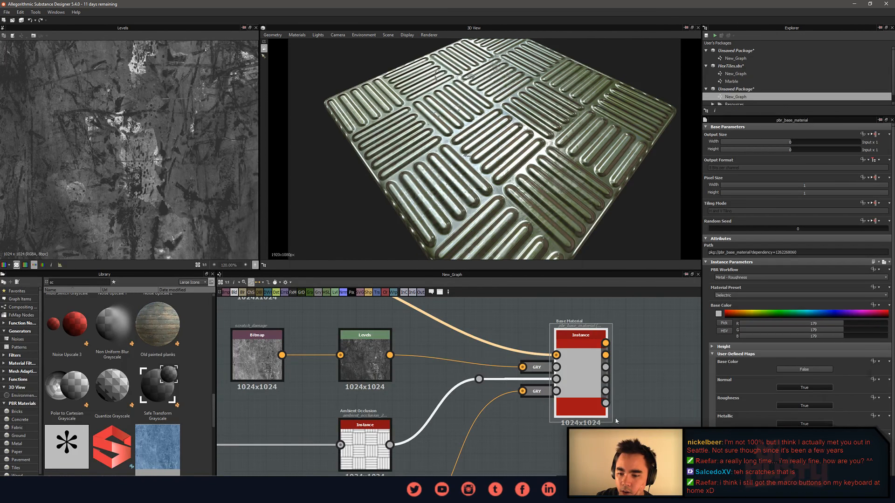
pyautogui.moveTo(644, 422); pyautogui.dragTo(539, 421, button='middle')
pyautogui.scroll(1, 538, 421)
pyautogui.scroll(1, 539, 421)
pyautogui.moveTo(461, 359); pyautogui.dragTo(665, 399, button='middle')
# Examine the Levels node's scratch map in the 2D view and its effect on the model in the 3D view.
pyautogui.click(342, 369)
pyautogui.scroll(-4, 153, 130)
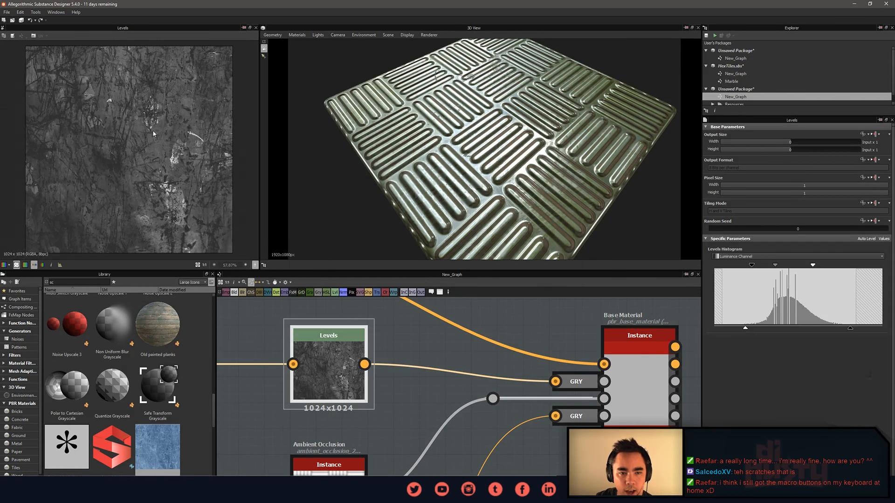
pyautogui.scroll(-1, 156, 157)
pyautogui.scroll(1, 155, 156)
pyautogui.scroll(3, 156, 157)
pyautogui.scroll(2, 485, 232)
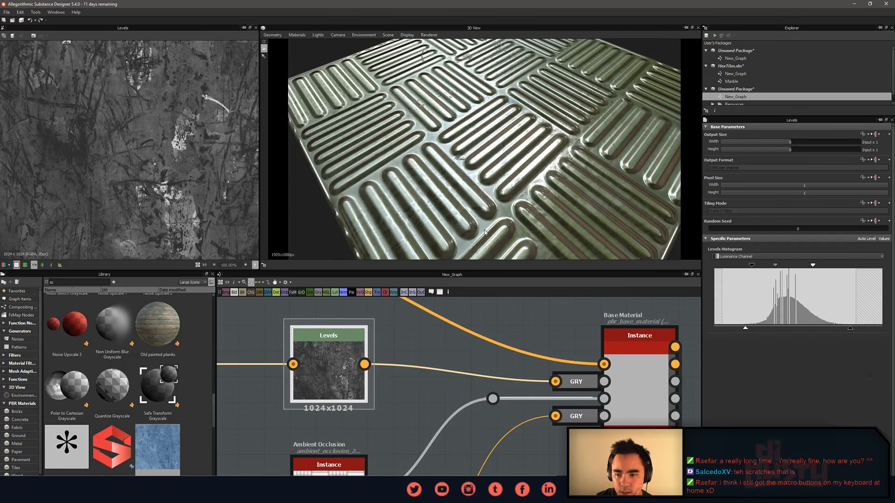
pyautogui.moveTo(485, 205); pyautogui.dragTo(456, 168)
pyautogui.click(638, 347)
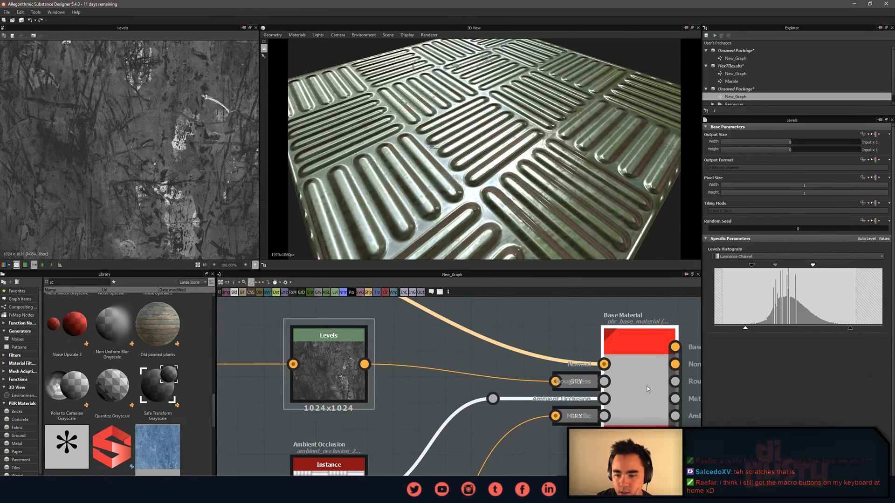
pyautogui.click(367, 369)
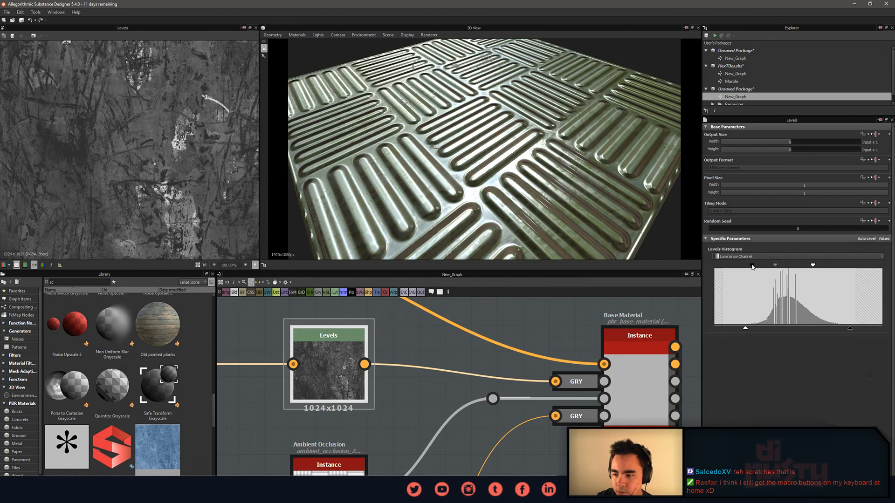
# Try raising the Levels node's input black point to the left edge of the histogram peak and inspect the scratches in both views.
pyautogui.moveTo(751, 265); pyautogui.dragTo(774, 266)
pyautogui.moveTo(494, 173); pyautogui.dragTo(441, 180)
pyautogui.scroll(3, 522, 174)
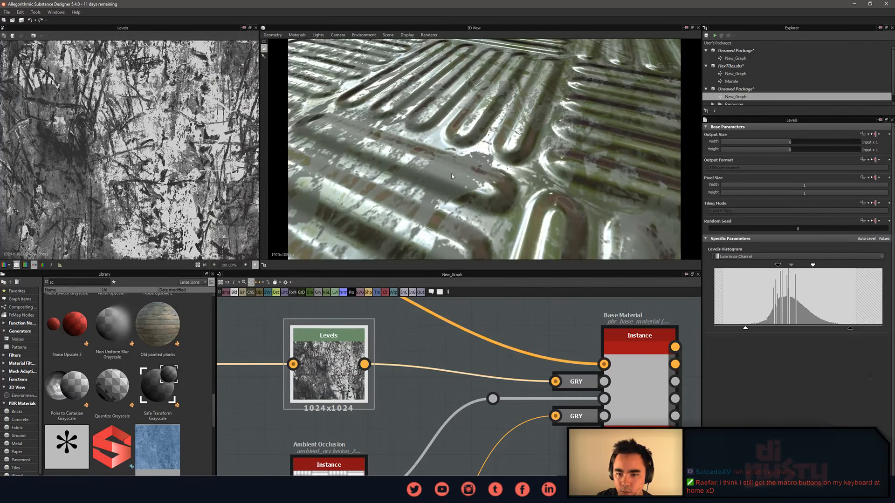
pyautogui.scroll(4, 150, 168)
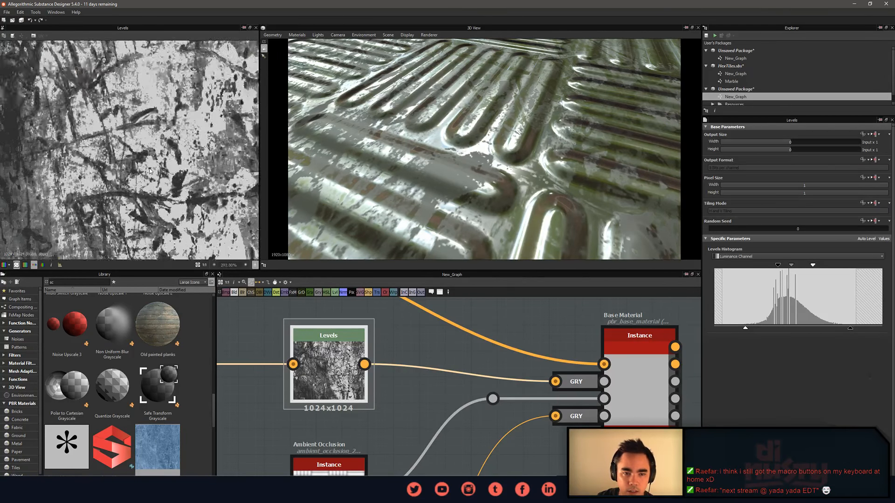
pyautogui.scroll(-6, 150, 169)
pyautogui.moveTo(122, 62); pyautogui.dragTo(198, 188, button='middle')
pyautogui.scroll(5, 100, 177)
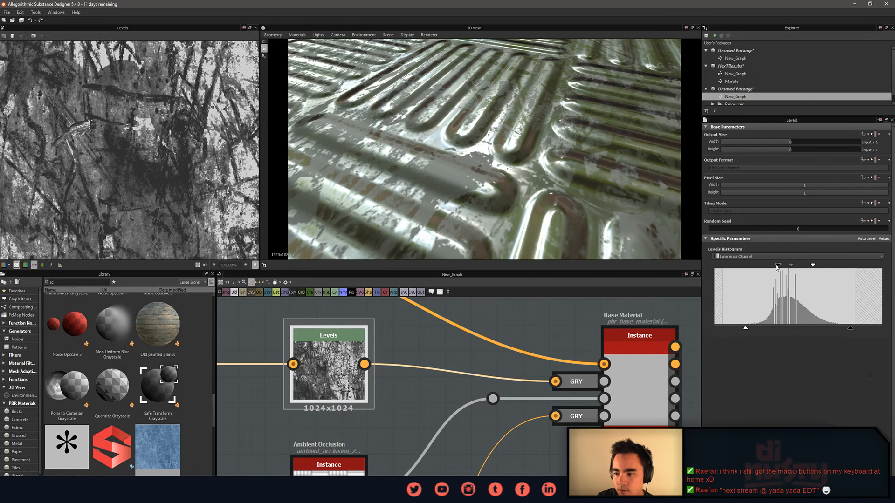
# Lower the Levels node's input black point back to its earlier position and check the scratch roughness on the model.
pyautogui.moveTo(778, 266); pyautogui.dragTo(751, 268)
pyautogui.scroll(-6, 454, 187)
pyautogui.moveTo(454, 186); pyautogui.dragTo(526, 188)
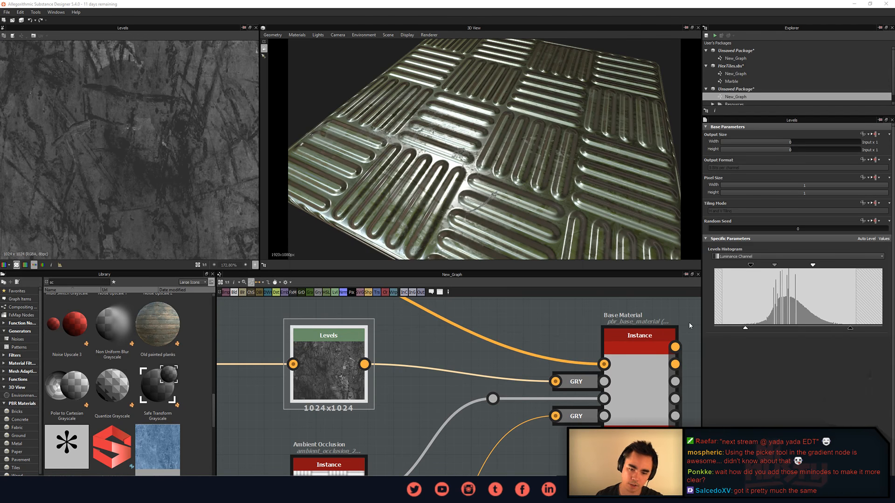
pyautogui.scroll(-3, 612, 309)
pyautogui.moveTo(407, 353); pyautogui.dragTo(513, 341, button='middle')
pyautogui.scroll(-2, 496, 362)
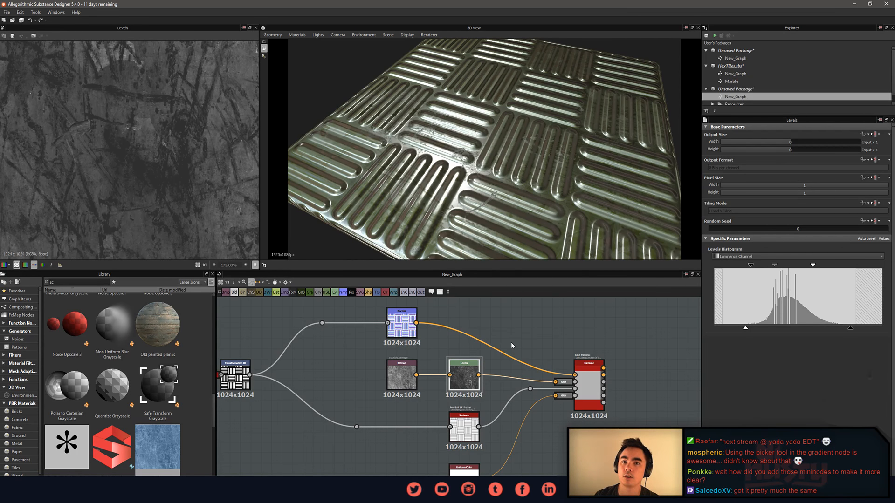
pyautogui.moveTo(542, 354)
pyautogui.mouseDown(button='middle')
pyautogui.moveTo(535, 336)
pyautogui.moveTo(537, 349)
pyautogui.mouseUp(button='middle')
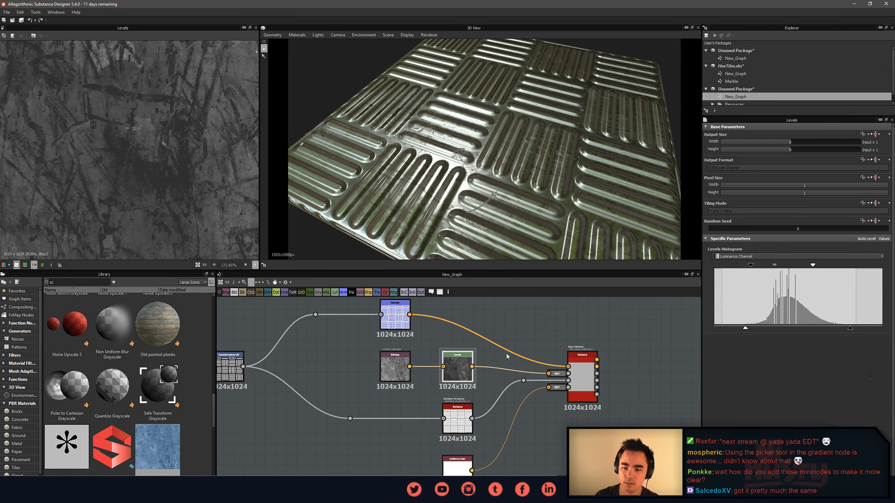
pyautogui.scroll(-1, 472, 339)
pyautogui.moveTo(482, 326); pyautogui.dragTo(522, 348, button='middle')
pyautogui.click(491, 347)
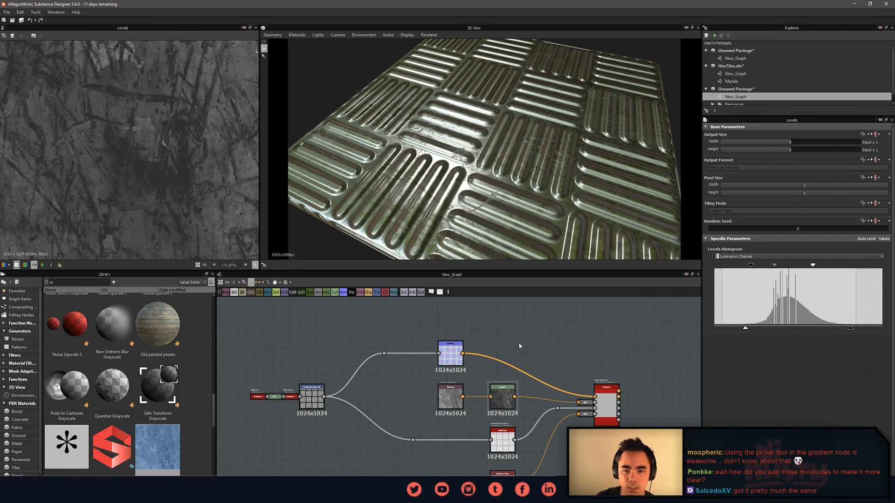
pyautogui.scroll(-5, 198, 162)
pyautogui.moveTo(373, 325); pyautogui.dragTo(385, 338, button='middle')
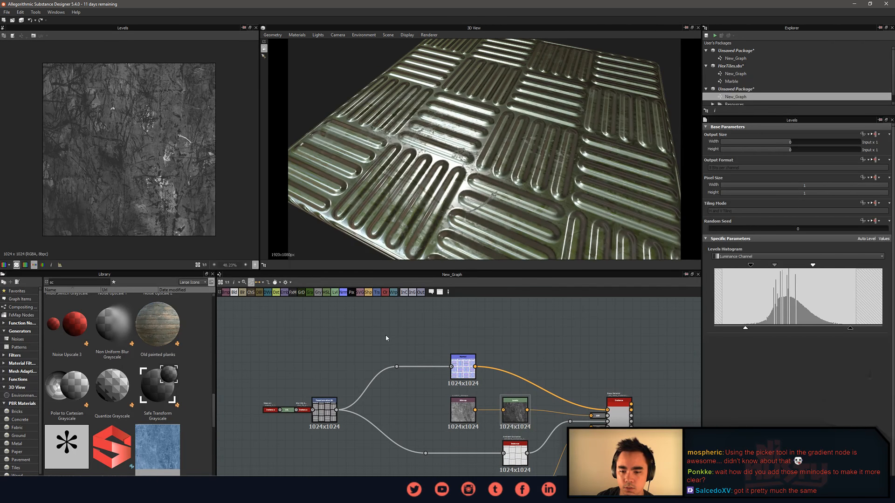
pyautogui.click(386, 338)
pyautogui.press('space')
pyautogui.write('rust')
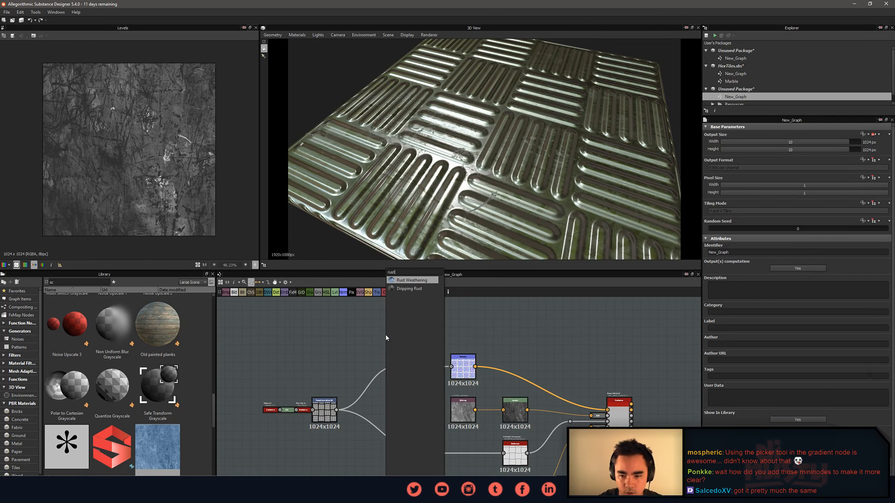
pyautogui.press('Escape')
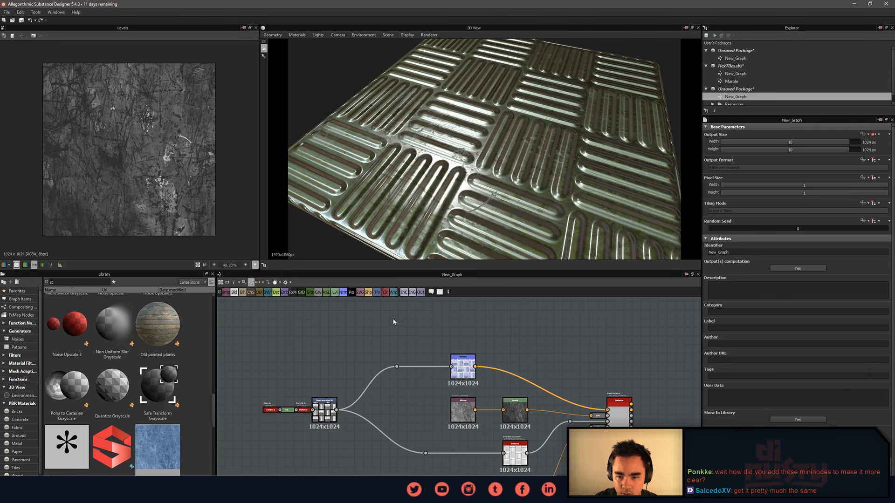
# Add a BnW Spots 3 noise node and place it in the empty graph area above the Normal node branch.
pyautogui.press('space')
pyautogui.write('noise')
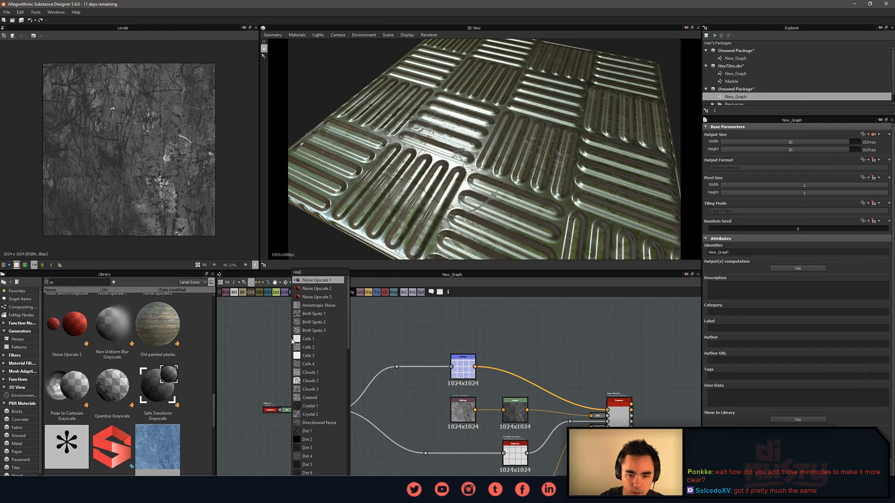
pyautogui.click(317, 332)
pyautogui.scroll(3, 154, 172)
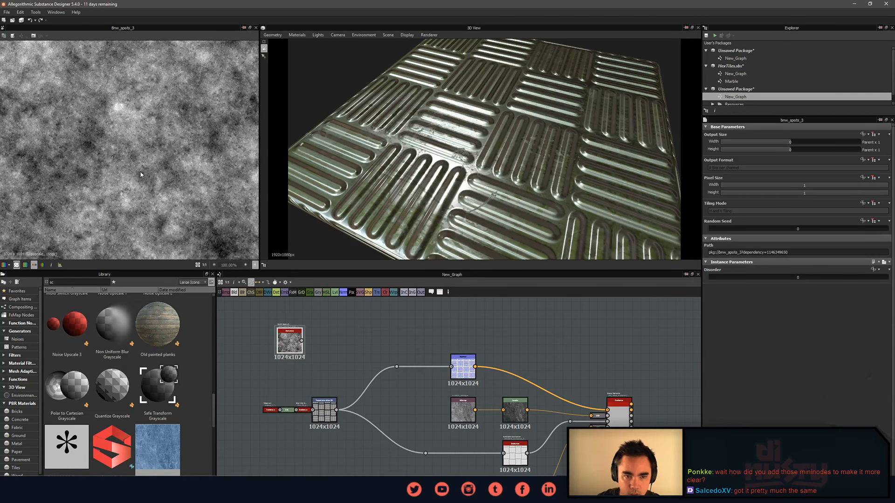
pyautogui.moveTo(153, 172); pyautogui.dragTo(137, 154, button='middle')
pyautogui.moveTo(289, 340); pyautogui.dragTo(306, 332)
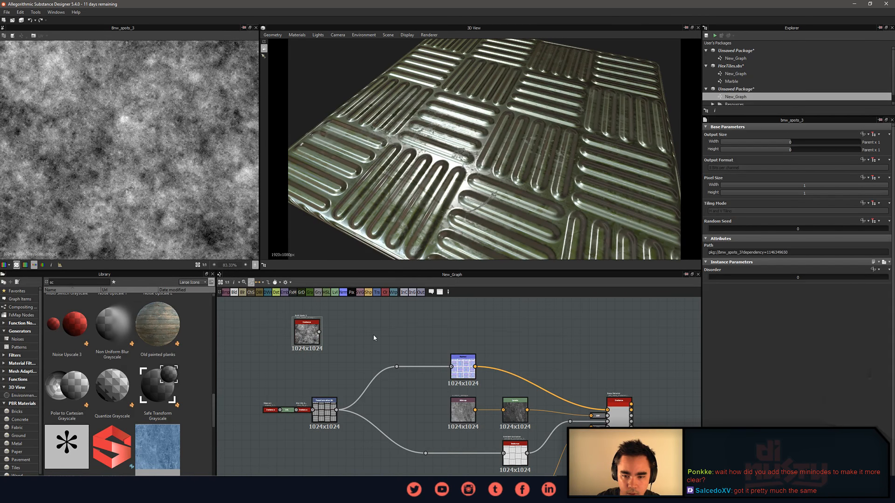
pyautogui.moveTo(400, 338); pyautogui.dragTo(369, 339, button='middle')
pyautogui.scroll(1, 366, 341)
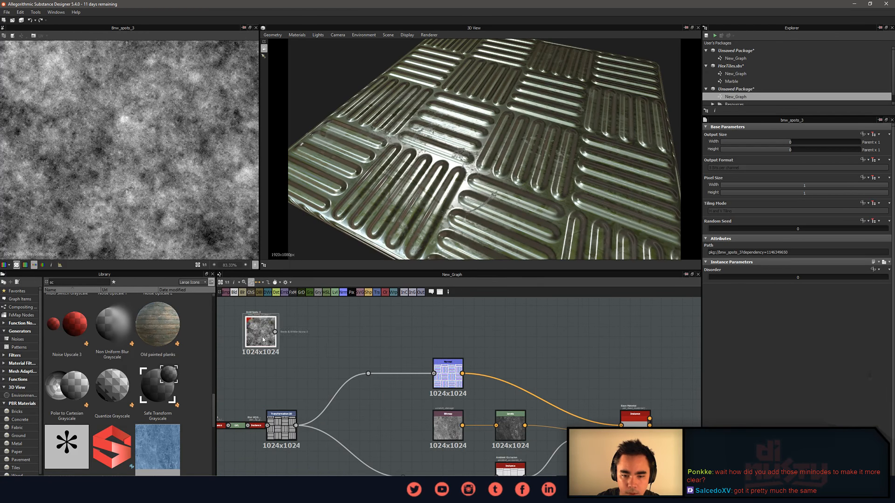
pyautogui.moveTo(262, 337); pyautogui.dragTo(365, 337)
# Add a Uniform Color node in color mode above the Normal node and set it to orange-red (R 191, G 41, B 0).
pyautogui.moveTo(410, 340); pyautogui.dragTo(363, 342, button='middle')
pyautogui.scroll(1, 363, 342)
pyautogui.click(433, 338)
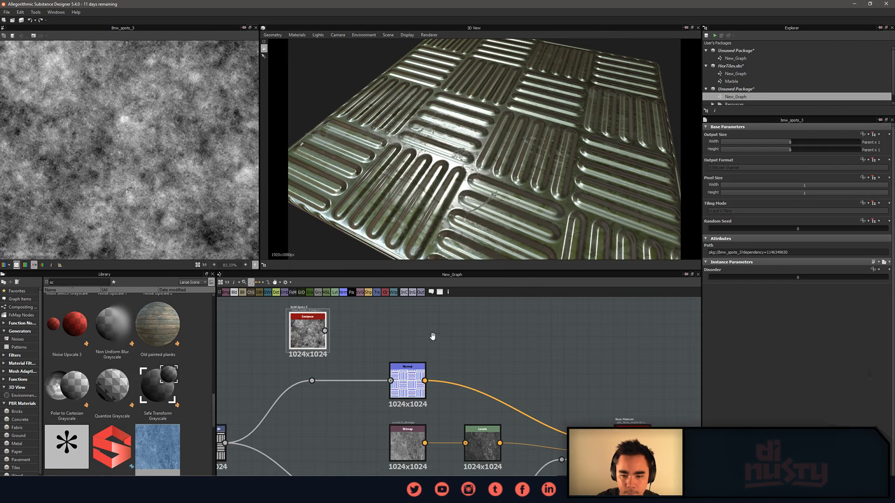
pyautogui.scroll(-1, 461, 352)
pyautogui.moveTo(462, 352); pyautogui.dragTo(414, 344, button='middle')
pyautogui.press('space')
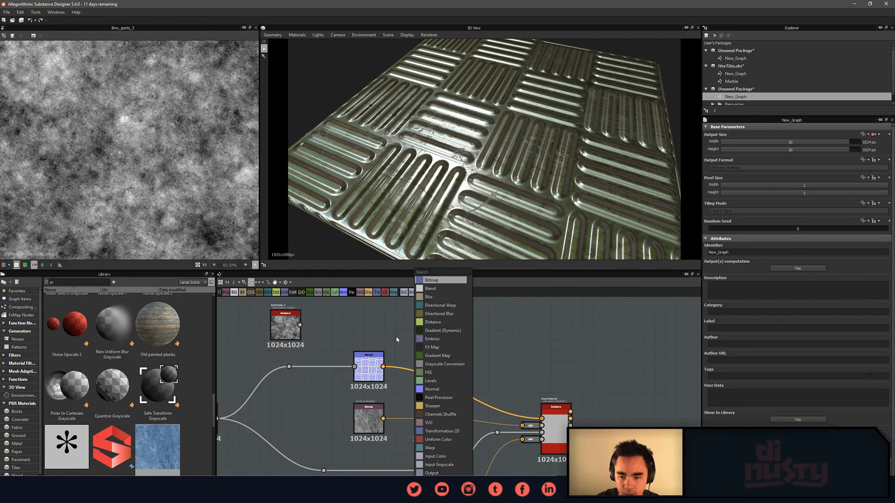
pyautogui.click(438, 439)
pyautogui.click(849, 254)
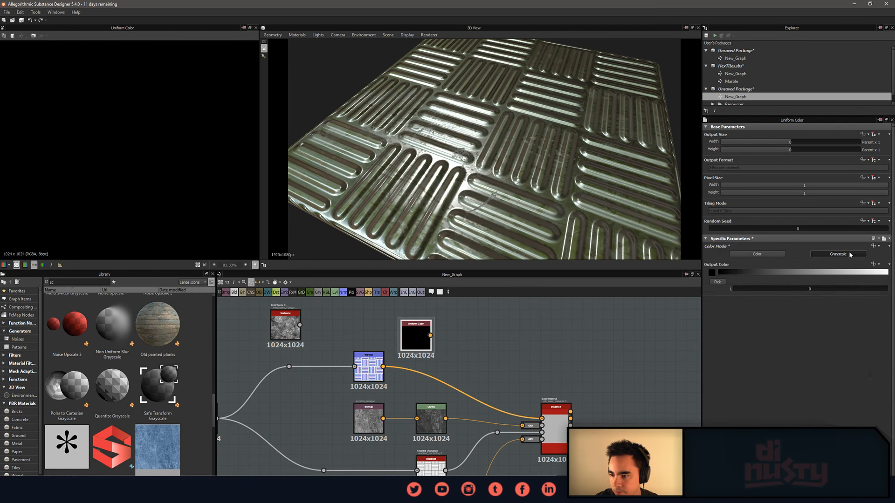
pyautogui.click(773, 254)
pyautogui.moveTo(780, 289); pyautogui.dragTo(723, 271)
pyautogui.scroll(1, 387, 341)
pyautogui.moveTo(496, 348); pyautogui.dragTo(496, 362, button='middle')
pyautogui.moveTo(426, 343); pyautogui.dragTo(370, 318)
# Enable the user-defined Base Color map on the Base Material node.
pyautogui.scroll(-1, 479, 368)
pyautogui.moveTo(479, 368); pyautogui.dragTo(450, 336, button='middle')
pyautogui.moveTo(393, 346); pyautogui.dragTo(363, 317, button='middle')
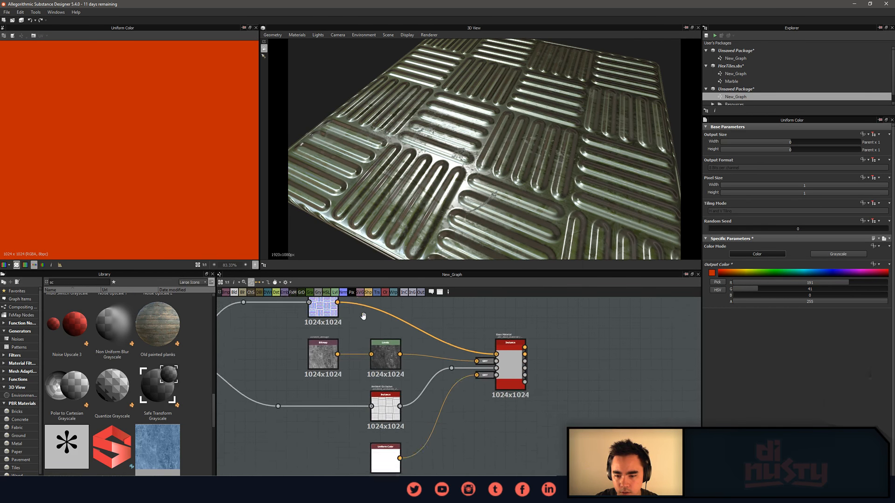
pyautogui.scroll(3, 520, 353)
pyautogui.click(607, 398)
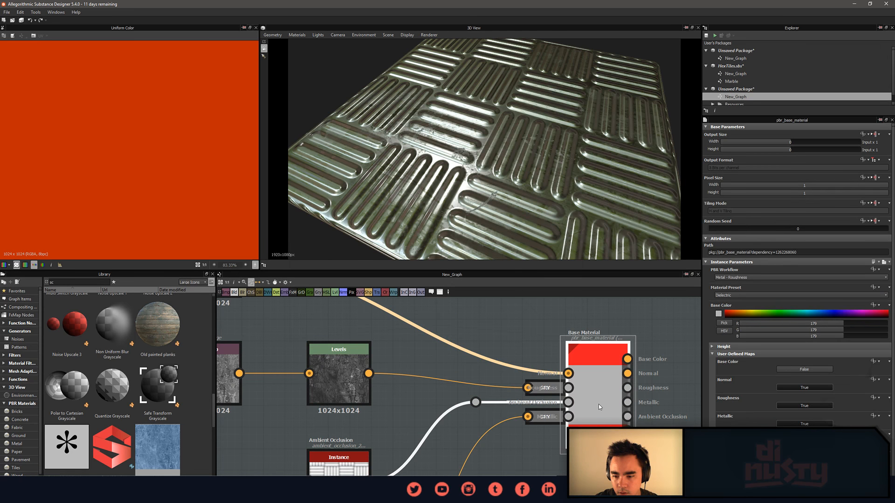
pyautogui.click(801, 370)
# Connect the orange Uniform Color to the Base Material's Base Color input and space out the color and noise nodes.
pyautogui.moveTo(540, 318); pyautogui.dragTo(560, 365, button='middle')
pyautogui.scroll(-1, 560, 365)
pyautogui.scroll(-2, 436, 322)
pyautogui.moveTo(436, 323); pyautogui.dragTo(502, 380, button='middle')
pyautogui.moveTo(397, 326); pyautogui.dragTo(459, 339)
pyautogui.moveTo(296, 336); pyautogui.dragTo(366, 324)
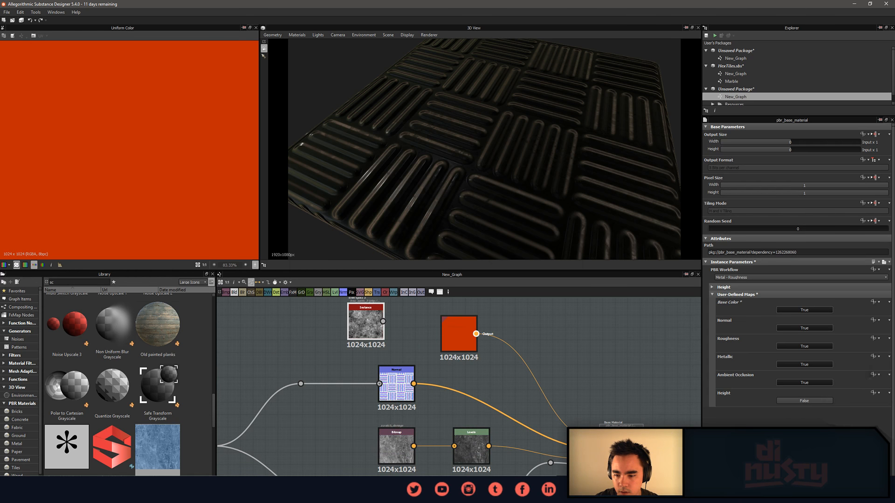
pyautogui.click(560, 373)
pyautogui.moveTo(560, 374); pyautogui.dragTo(553, 379, button='middle')
pyautogui.moveTo(504, 196); pyautogui.dragTo(491, 210)
pyautogui.moveTo(525, 335); pyautogui.dragTo(528, 346, button='middle')
pyautogui.scroll(1, 528, 346)
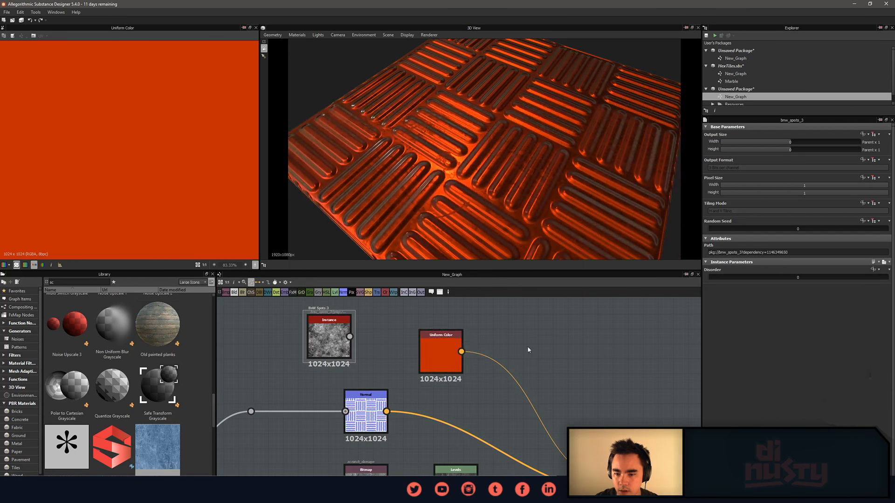
pyautogui.moveTo(444, 349); pyautogui.dragTo(458, 320)
# Add a Blend node below the orange Uniform Color and feed that color into its foreground input.
pyautogui.moveTo(545, 360); pyautogui.dragTo(563, 385, button='middle')
pyautogui.click(562, 385)
pyautogui.press('space')
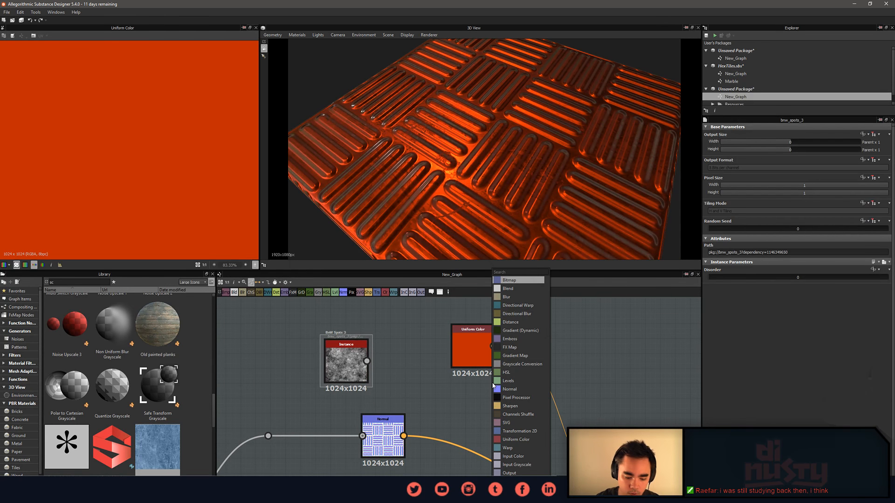
pyautogui.click(507, 289)
pyautogui.moveTo(486, 379); pyautogui.dragTo(527, 396)
pyautogui.moveTo(542, 401); pyautogui.dragTo(506, 384, button='middle')
pyautogui.moveTo(506, 385); pyautogui.dragTo(477, 385)
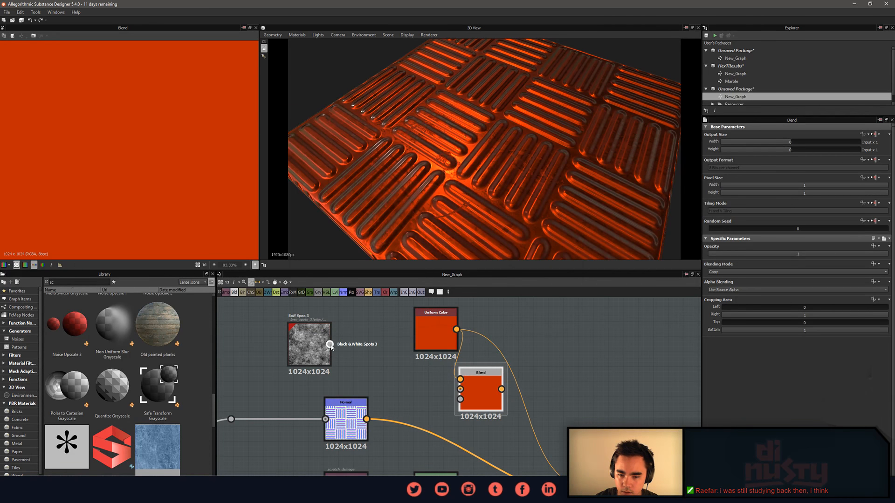
# Connect BnW Spots 3 to the Blend's opacity mask and route the Blend output into the Base Material's Base Color.
pyautogui.moveTo(415, 380); pyautogui.dragTo(460, 399)
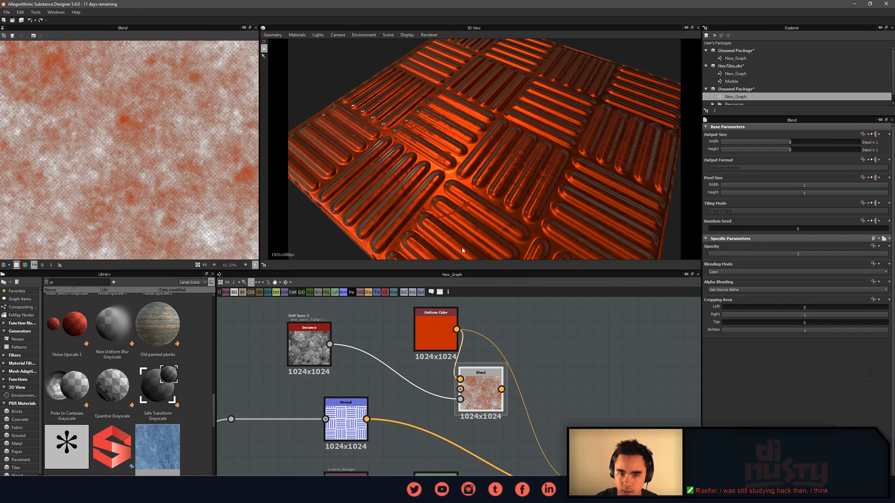
pyautogui.moveTo(556, 399); pyautogui.dragTo(504, 366, button='middle')
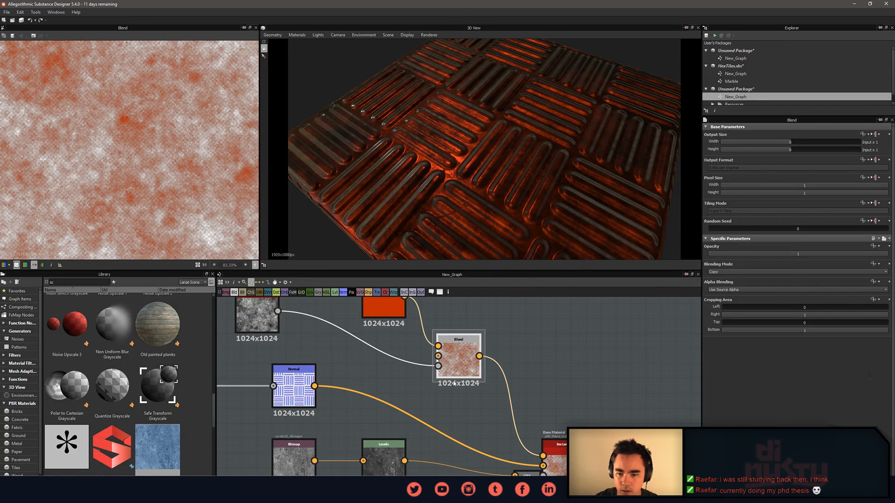
pyautogui.moveTo(431, 407); pyautogui.dragTo(564, 469, button='middle')
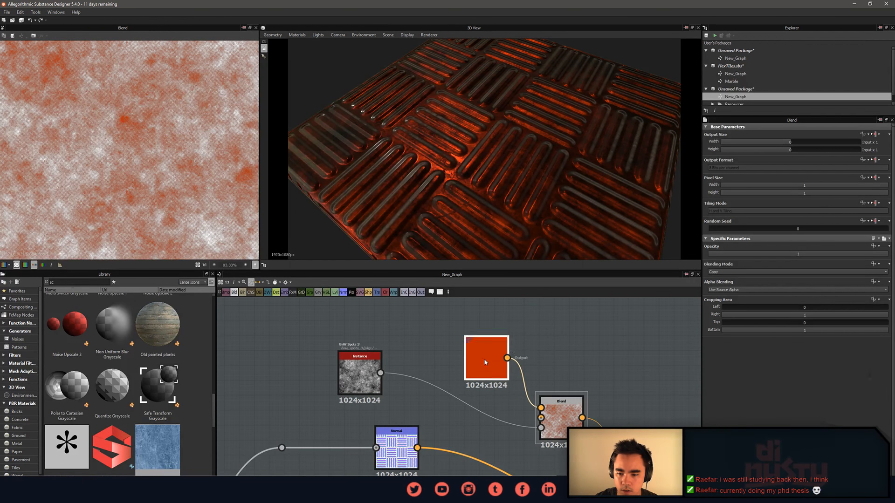
pyautogui.moveTo(566, 427); pyautogui.dragTo(564, 413)
# Duplicate the orange Uniform Color node, place the copy beside the Blend, and connect it to the Blend's background input.
pyautogui.click(449, 412)
pyautogui.rightClick(449, 413)
pyautogui.click(423, 404)
pyautogui.click(486, 329)
pyautogui.moveTo(505, 407); pyautogui.dragTo(471, 397, button='middle')
pyautogui.click(442, 419)
pyautogui.click(456, 330)
pyautogui.hotkey('ctrl', 'c')
pyautogui.hotkey('ctrl', 'v')
pyautogui.moveTo(462, 395); pyautogui.dragTo(441, 399)
pyautogui.moveTo(513, 396); pyautogui.dragTo(512, 395)
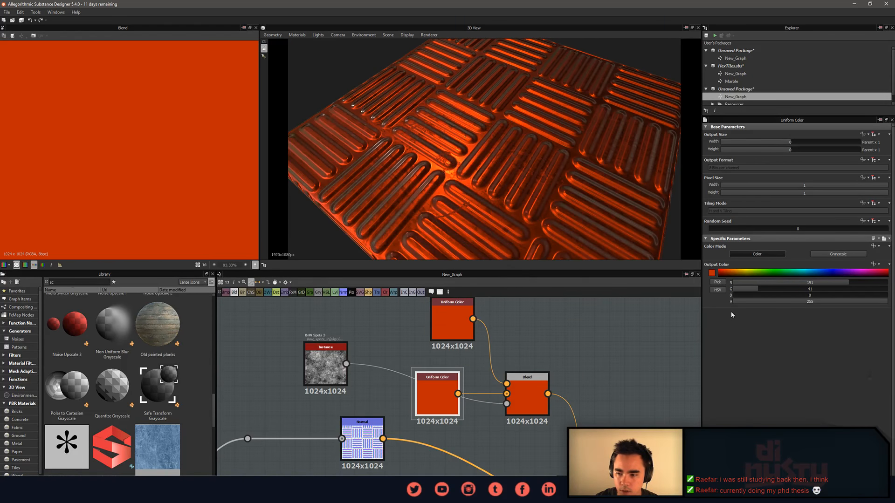
# Set the duplicated Uniform Color to a light grey of 217 in color mode and reposition it and the Blend node.
pyautogui.click(838, 254)
pyautogui.click(852, 273)
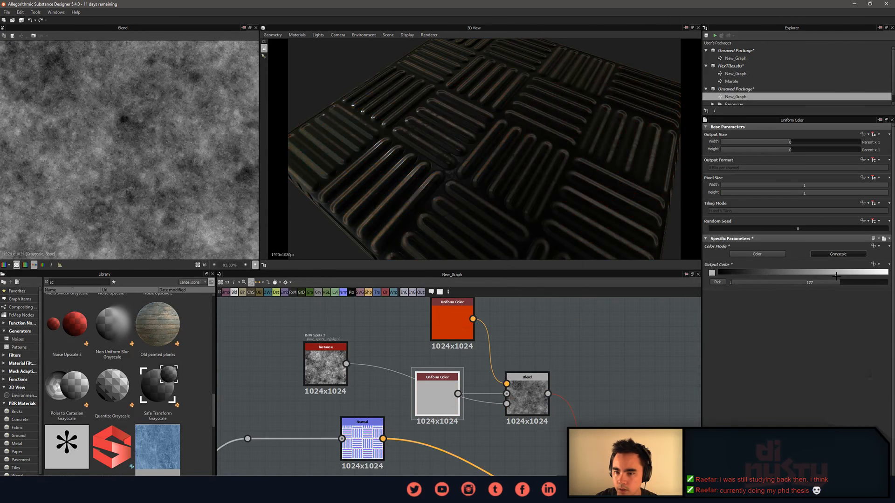
pyautogui.moveTo(853, 274); pyautogui.dragTo(863, 273)
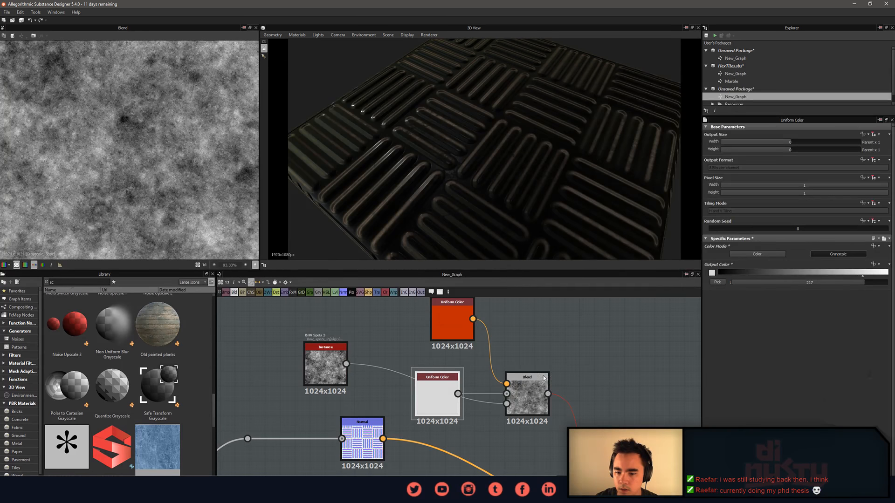
pyautogui.moveTo(438, 409); pyautogui.dragTo(439, 424)
pyautogui.moveTo(579, 458); pyautogui.dragTo(513, 417, button='middle')
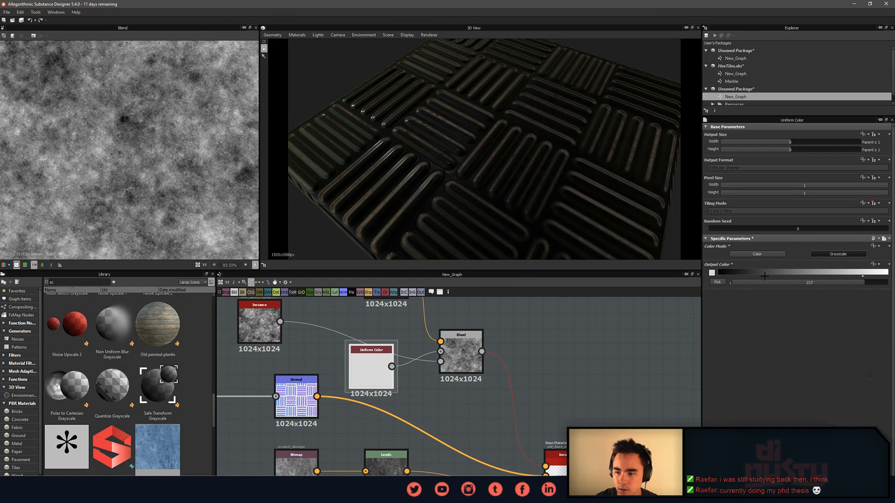
pyautogui.click(757, 254)
pyautogui.moveTo(379, 382); pyautogui.dragTo(398, 386, button='middle')
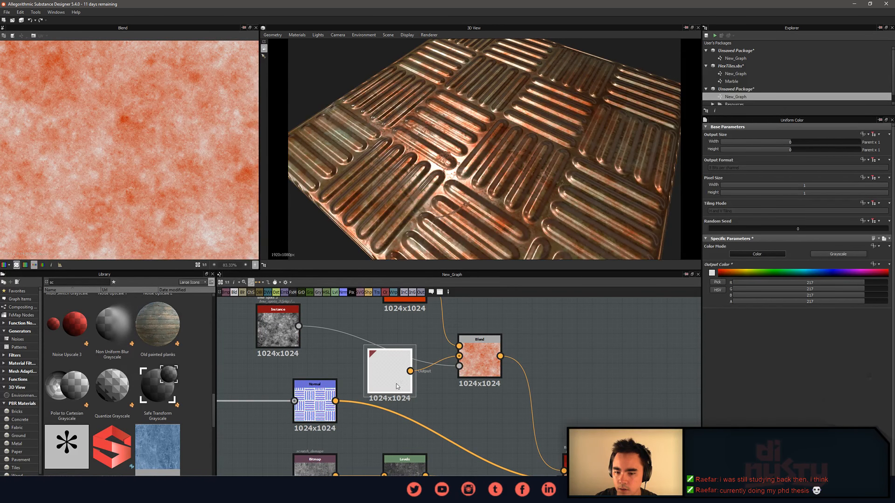
pyautogui.click(712, 273)
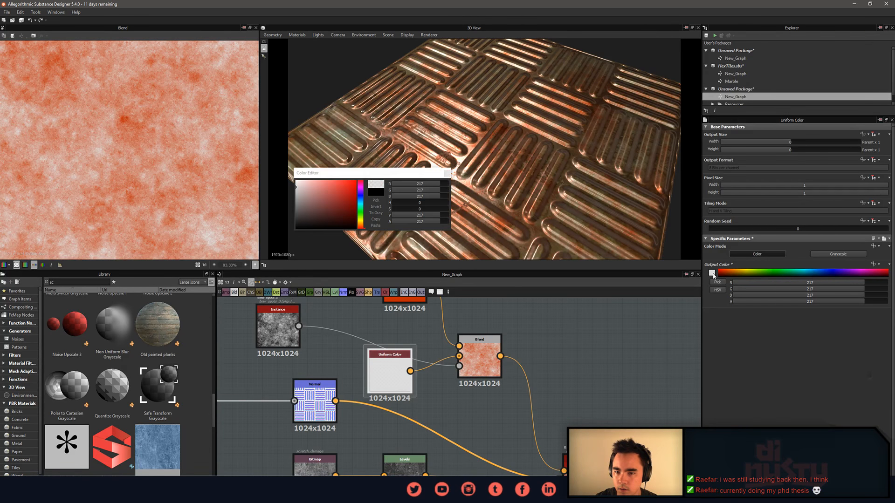
pyautogui.click(443, 173)
pyautogui.moveTo(471, 368); pyautogui.dragTo(501, 337)
# Insert a Levels node between BnW Spots 3 and the Blend's opacity mask input.
pyautogui.click(276, 327)
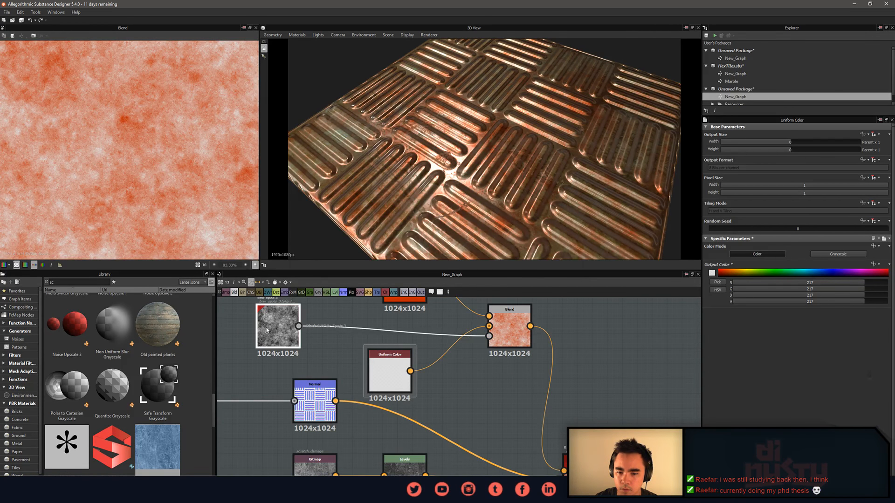
pyautogui.press('space')
pyautogui.write('e')
pyautogui.write('kev')
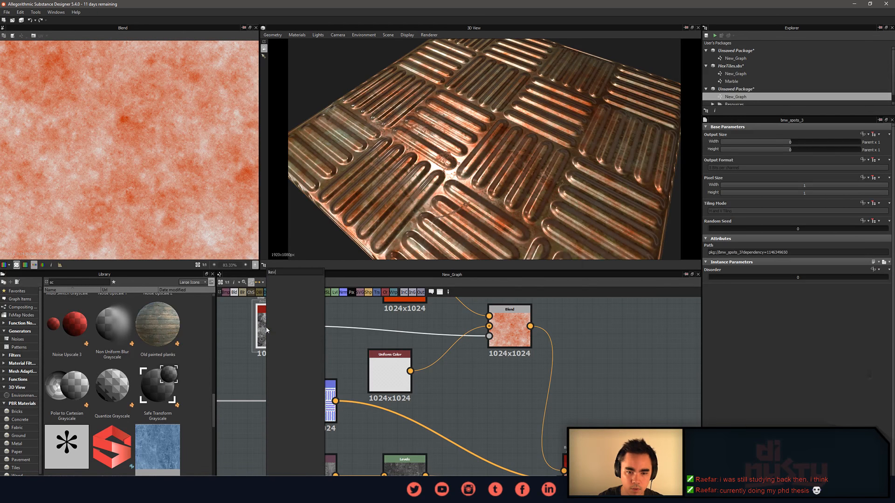
pyautogui.press('BackSpace')
pyautogui.press('BackSpace')
pyautogui.press('BackSpace')
pyautogui.write('lev')
pyautogui.press('Return')
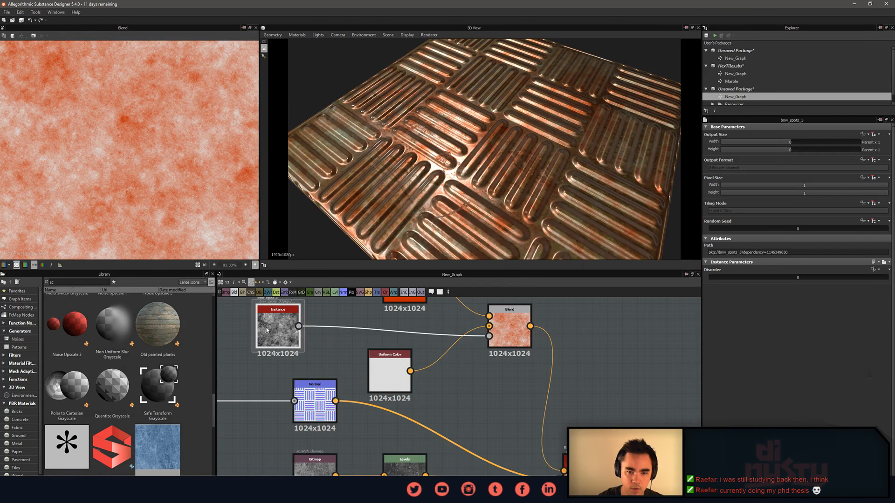
pyautogui.moveTo(361, 407); pyautogui.dragTo(376, 305)
# Arrange the Levels node and both Uniform Color nodes in a column in front of the Blend node.
pyautogui.moveTo(398, 338); pyautogui.dragTo(387, 361, button='middle')
pyautogui.moveTo(388, 379); pyautogui.dragTo(396, 387)
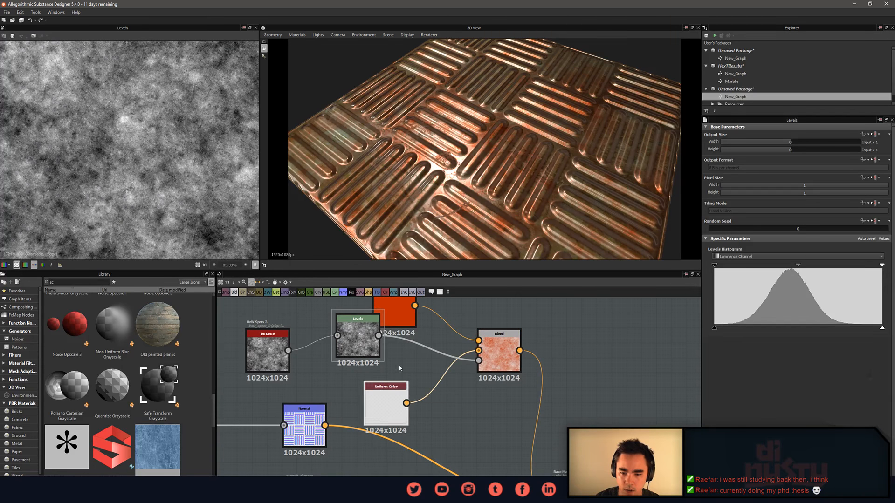
pyautogui.moveTo(388, 317); pyautogui.dragTo(373, 303)
pyautogui.moveTo(374, 352); pyautogui.dragTo(395, 353)
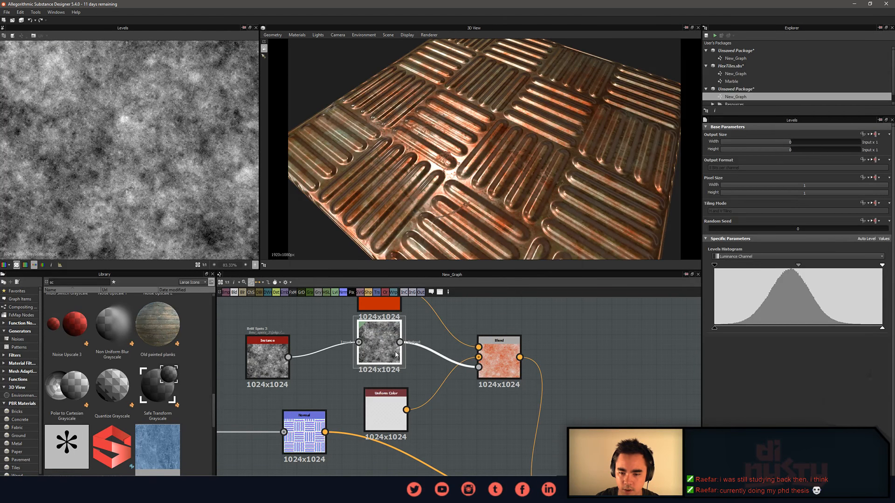
pyautogui.moveTo(387, 397); pyautogui.dragTo(386, 399)
pyautogui.moveTo(387, 408); pyautogui.dragTo(380, 401)
# Raise the noise Levels node's black input point to about a third of the histogram range.
pyautogui.click(379, 346)
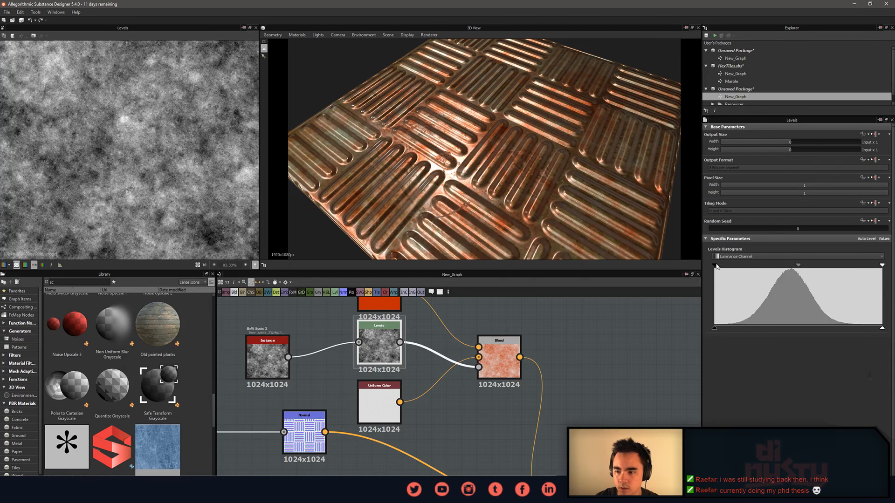
pyautogui.moveTo(714, 265); pyautogui.dragTo(770, 272)
# Replace the Blend's opacity mask input with the output of the Ambient Occlusion node.
pyautogui.moveTo(549, 334); pyautogui.dragTo(546, 310, button='middle')
pyautogui.scroll(-3, 597, 406)
pyautogui.moveTo(576, 401); pyautogui.dragTo(585, 377, button='middle')
pyautogui.moveTo(507, 410)
pyautogui.mouseDown(button='middle')
pyautogui.moveTo(511, 356)
pyautogui.moveTo(506, 406)
pyautogui.mouseUp(button='middle')
pyautogui.scroll(2, 505, 413)
pyautogui.scroll(-2, 483, 442)
pyautogui.moveTo(485, 371); pyautogui.dragTo(484, 446, button='middle')
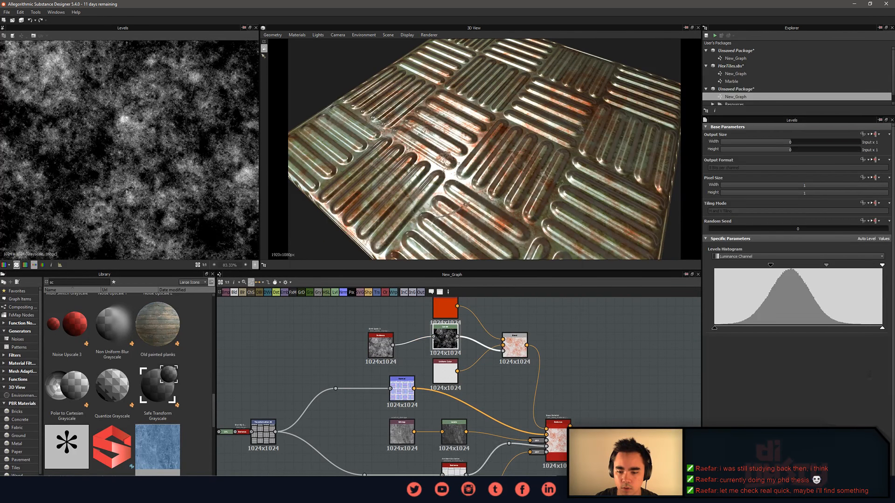
pyautogui.moveTo(467, 474); pyautogui.dragTo(503, 351)
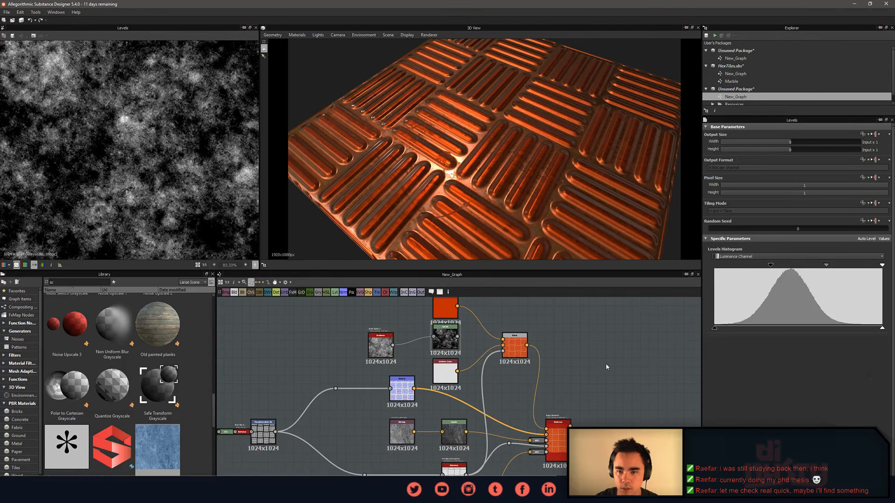
pyautogui.moveTo(544, 378); pyautogui.dragTo(540, 384, button='middle')
pyautogui.click(510, 357)
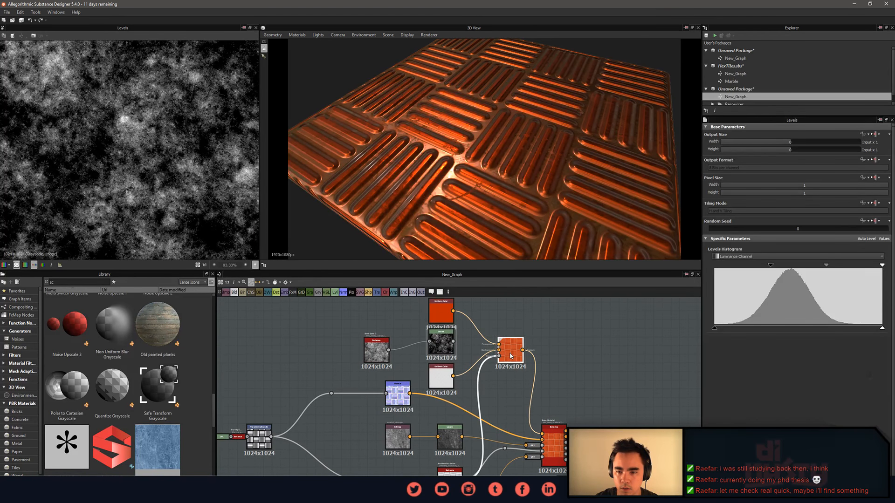
# Insert an Invert node directly after the Ambient Occlusion node.
pyautogui.moveTo(567, 358); pyautogui.dragTo(586, 331, button='middle')
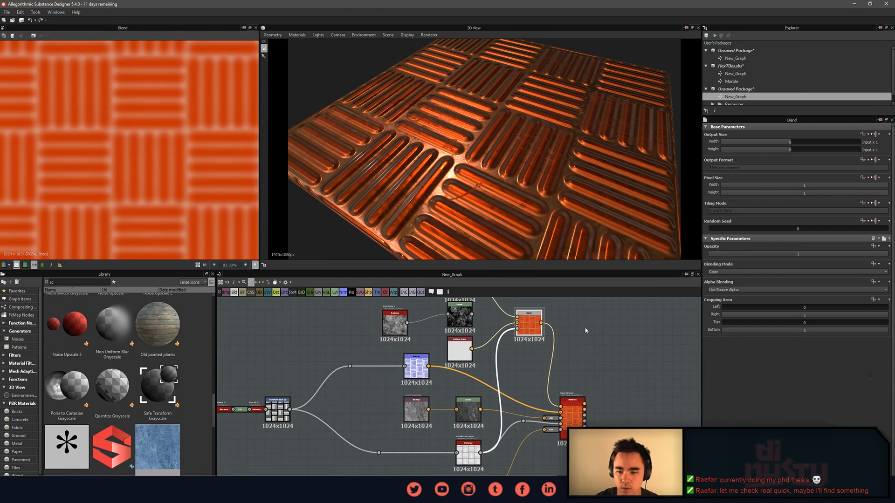
pyautogui.click(461, 463)
pyautogui.press('space')
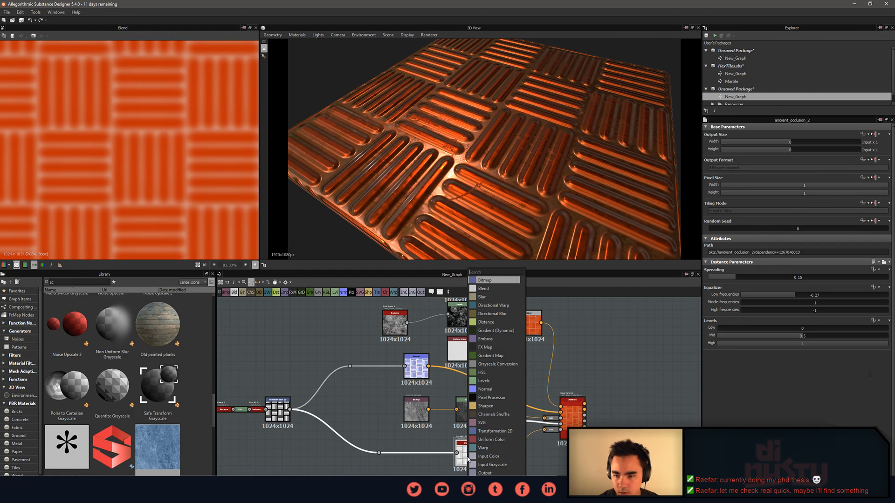
pyautogui.write('inv')
pyautogui.press('Return')
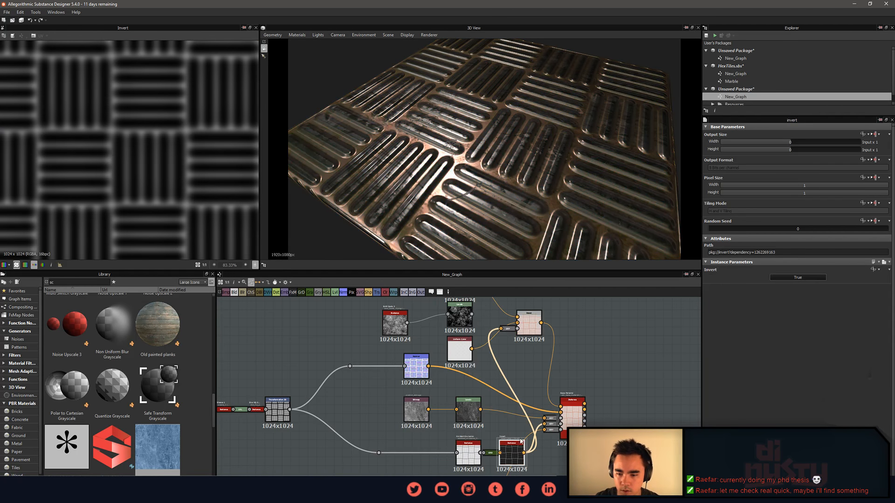
# Move the Invert node up in front of the color Blend, placing it just below the noise and color nodes.
pyautogui.moveTo(530, 333); pyautogui.dragTo(539, 332)
pyautogui.moveTo(512, 448); pyautogui.dragTo(503, 318)
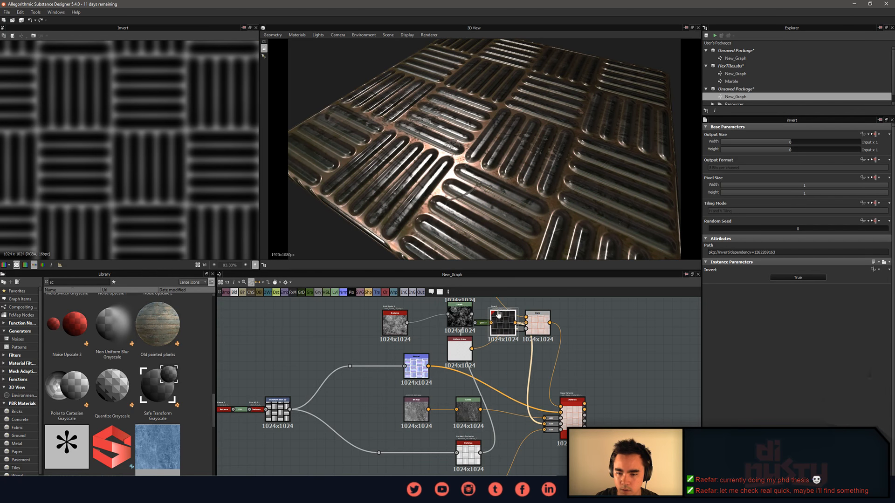
pyautogui.scroll(-2, 569, 410)
pyautogui.moveTo(356, 447); pyautogui.dragTo(502, 372)
pyautogui.moveTo(495, 375); pyautogui.dragTo(413, 354)
pyautogui.click(346, 366)
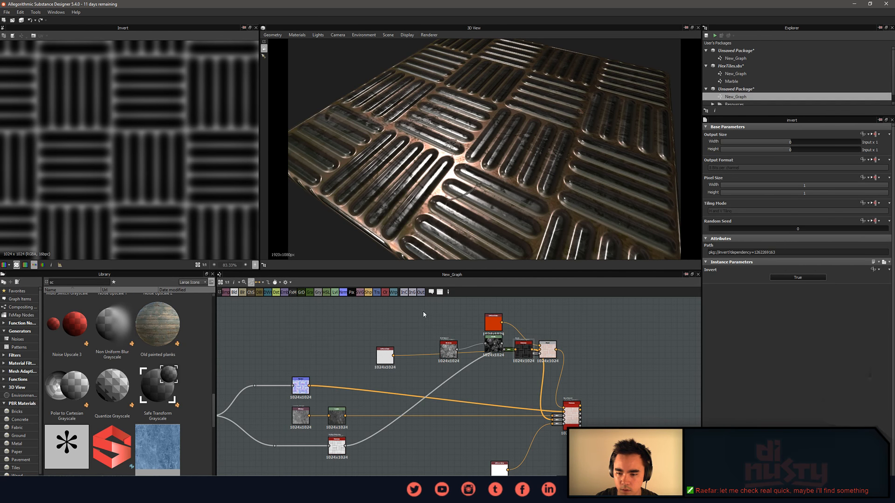
pyautogui.moveTo(365, 302); pyautogui.dragTo(506, 330)
pyautogui.click(479, 363)
pyautogui.moveTo(450, 336); pyautogui.dragTo(454, 370)
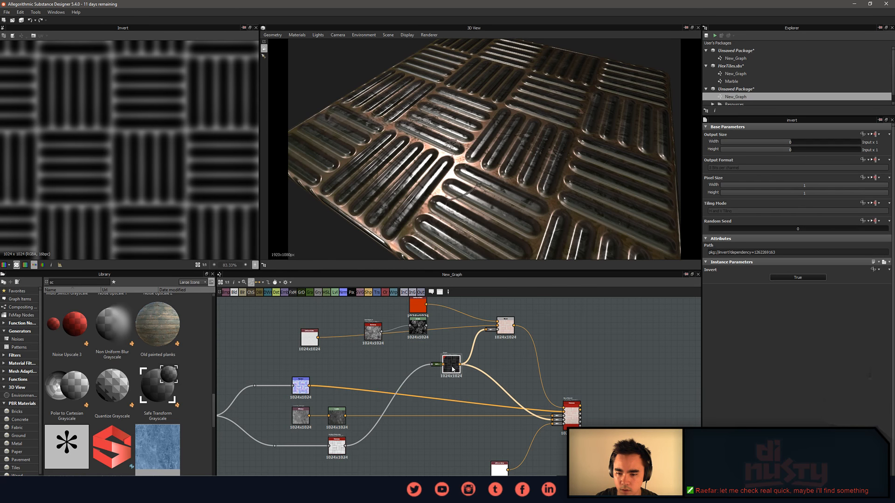
# Space out the nodes feeding the Blend, with the orange Uniform Color above Levels and the white one beside BnW Spots 3.
pyautogui.moveTo(463, 334); pyautogui.dragTo(495, 421, button='middle')
pyautogui.scroll(3, 495, 421)
pyautogui.scroll(-1, 477, 393)
pyautogui.moveTo(305, 321); pyautogui.dragTo(474, 403)
pyautogui.moveTo(472, 396); pyautogui.dragTo(505, 386)
pyautogui.click(485, 373)
pyautogui.moveTo(506, 355); pyautogui.dragTo(510, 351)
pyautogui.click(510, 350)
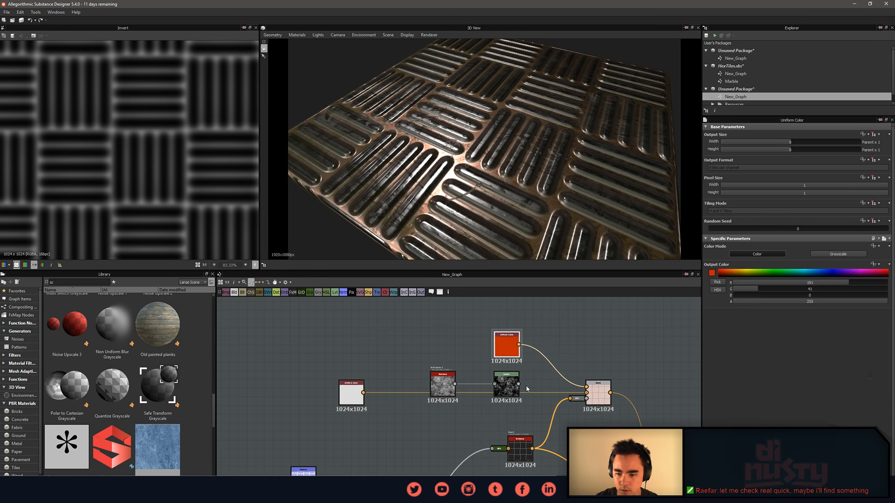
# Preview the color Blend's output and the Invert mask in the 2D view.
pyautogui.scroll(3, 513, 398)
pyautogui.doubleClick(576, 393)
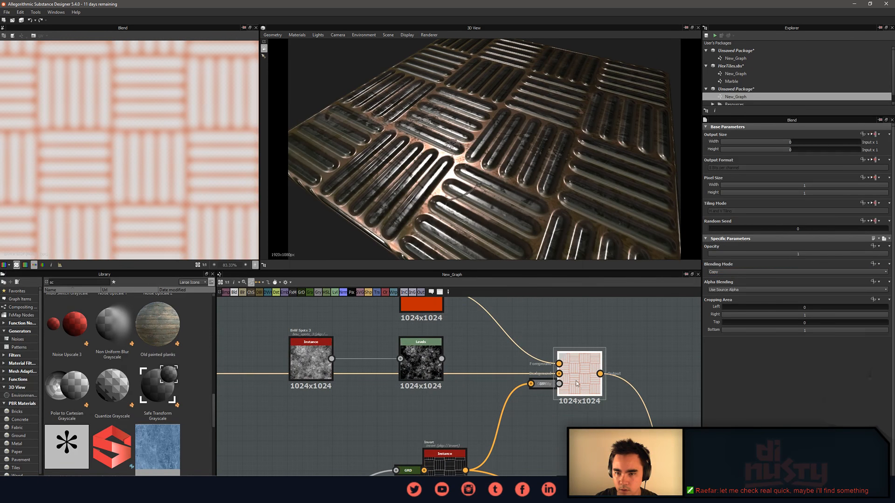
pyautogui.scroll(-2, 191, 180)
pyautogui.scroll(2, 164, 177)
pyautogui.scroll(1, 455, 368)
pyautogui.moveTo(504, 433); pyautogui.dragTo(535, 394, button='middle')
pyautogui.doubleClick(379, 421)
pyautogui.scroll(-1, 514, 409)
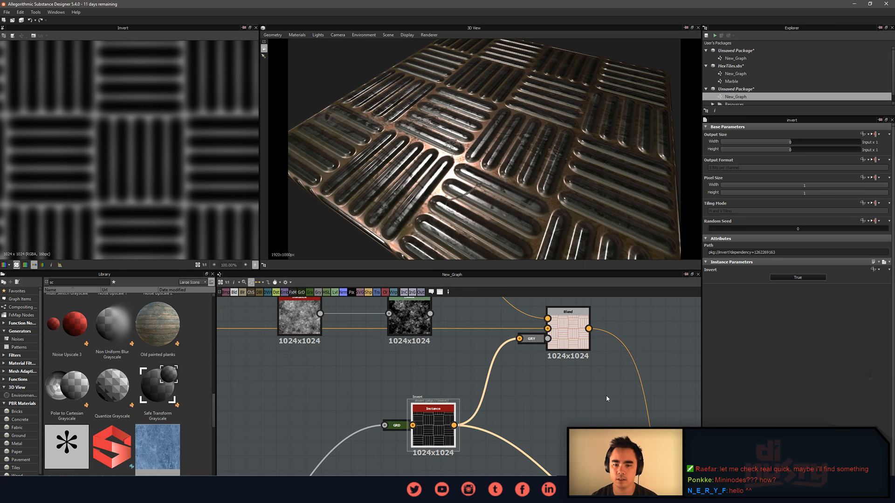
pyautogui.scroll(-1, 433, 175)
pyautogui.scroll(-3, 205, 154)
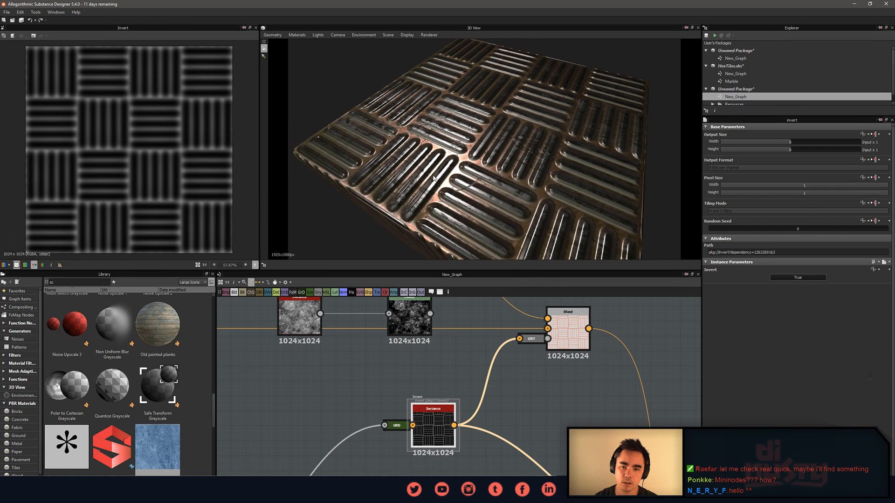
# Examine the metal floor's grooves up close in the 3D view and review the graph around the color Blend.
pyautogui.moveTo(433, 178); pyautogui.dragTo(464, 180)
pyautogui.scroll(4, 464, 180)
pyautogui.scroll(1, 464, 181)
pyautogui.moveTo(464, 180); pyautogui.dragTo(484, 153, button='middle')
pyautogui.scroll(-3, 464, 423)
pyautogui.moveTo(454, 446); pyautogui.dragTo(455, 339, button='middle')
pyautogui.scroll(1, 319, 451)
pyautogui.moveTo(319, 451); pyautogui.dragTo(401, 444, button='middle')
pyautogui.scroll(3, 383, 423)
pyautogui.moveTo(596, 319); pyautogui.dragTo(476, 447, button='middle')
pyautogui.moveTo(588, 306); pyautogui.dragTo(496, 416, button='middle')
pyautogui.scroll(1, 497, 414)
pyautogui.moveTo(595, 333); pyautogui.dragTo(504, 439, button='middle')
pyautogui.scroll(-2, 504, 439)
pyautogui.moveTo(531, 399); pyautogui.dragTo(464, 407, button='middle')
# Preview the color Blend's output in the 2D view at several zoom levels.
pyautogui.doubleClick(513, 377)
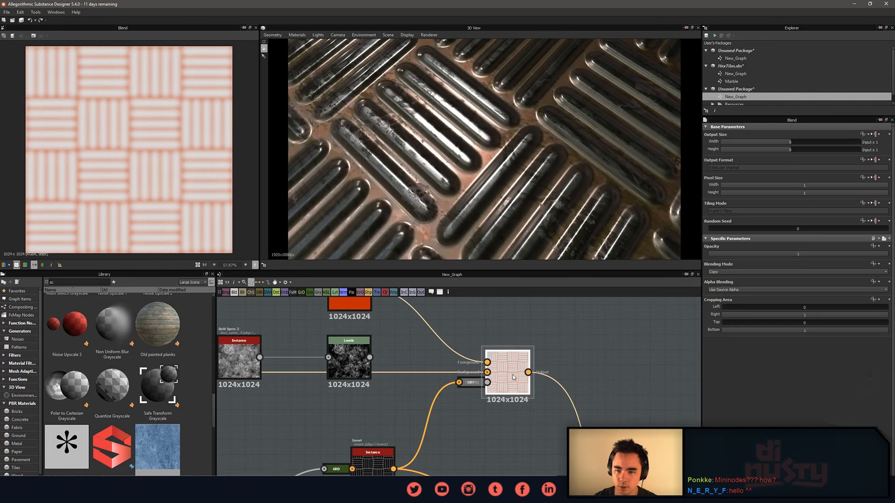
pyautogui.scroll(2, 136, 169)
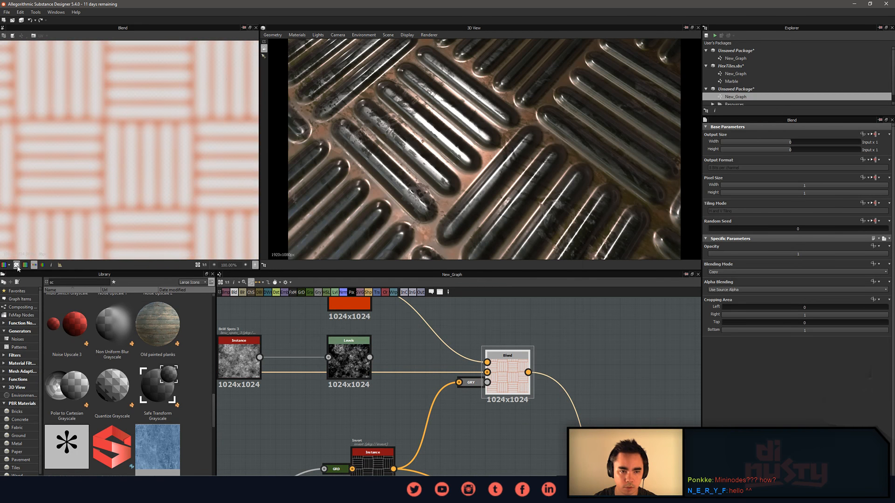
pyautogui.scroll(-2, 147, 181)
pyautogui.scroll(-1, 555, 397)
pyautogui.moveTo(570, 379); pyautogui.dragTo(554, 398, button='middle')
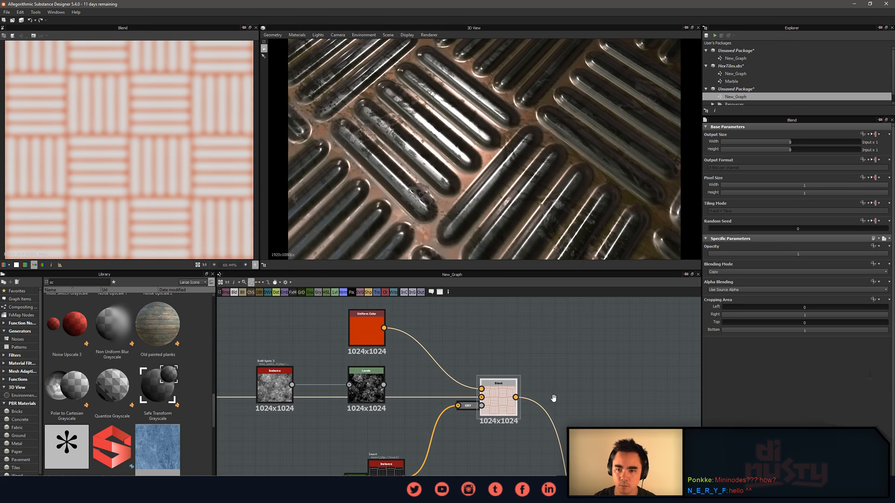
pyautogui.moveTo(460, 380); pyautogui.dragTo(509, 357, button='middle')
pyautogui.moveTo(534, 435); pyautogui.dragTo(574, 403, button='middle')
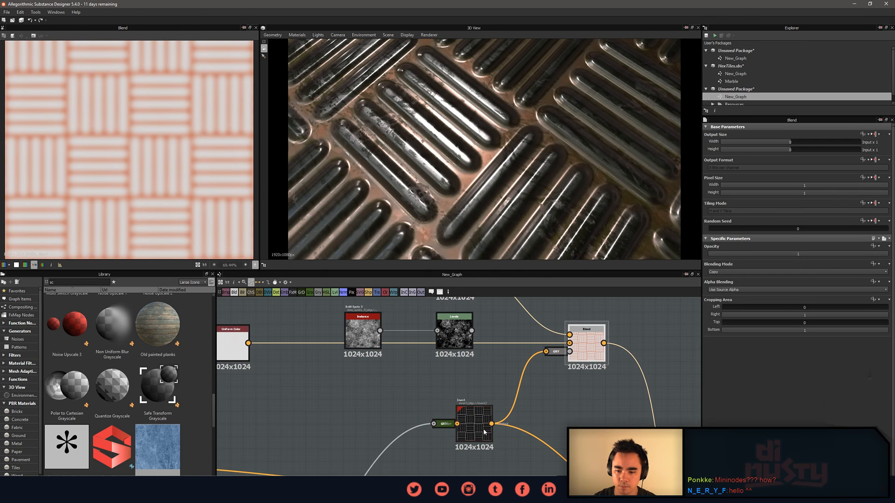
# Feed the Base Material's second grayscale-converted input from the Ambient Occlusion node instead of the Invert node.
pyautogui.moveTo(529, 438); pyautogui.dragTo(353, 300, button='middle')
pyautogui.scroll(5, 575, 414)
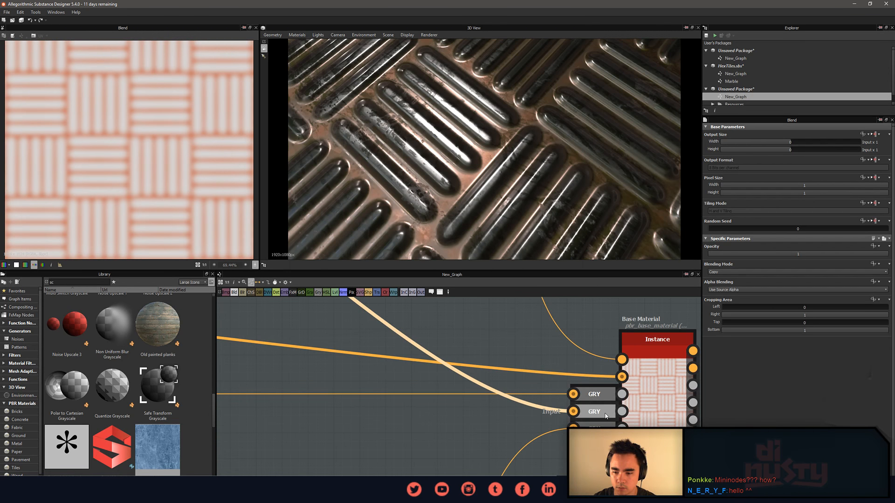
pyautogui.click(606, 416)
pyautogui.scroll(-5, 539, 370)
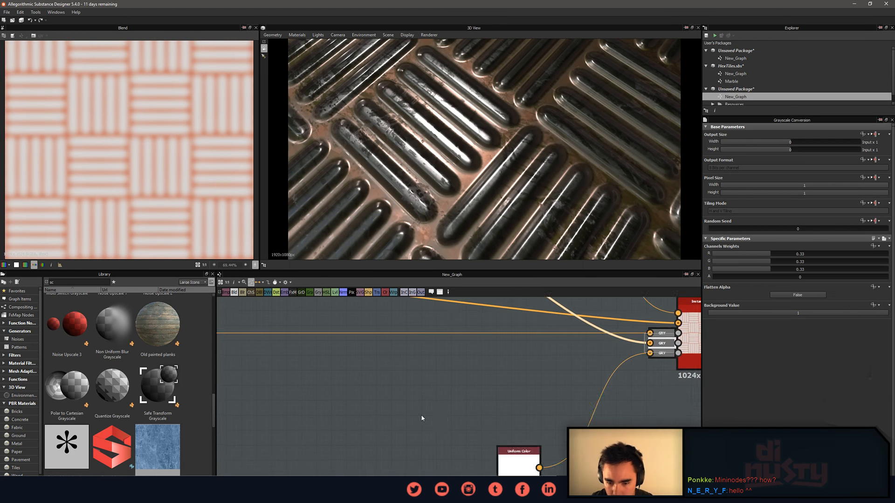
pyautogui.moveTo(234, 419); pyautogui.dragTo(530, 386)
pyautogui.moveTo(501, 390); pyautogui.dragTo(554, 410, button='middle')
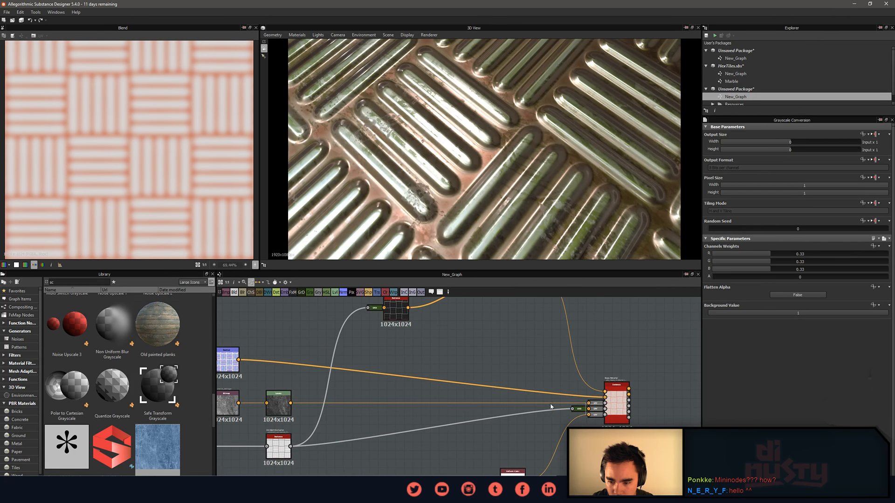
# Examine the floor material in the 3D view from a different angle.
pyautogui.moveTo(545, 374); pyautogui.dragTo(528, 417, button='middle')
pyautogui.moveTo(469, 358); pyautogui.dragTo(484, 393, button='middle')
pyautogui.moveTo(480, 224); pyautogui.dragTo(380, 145)
pyautogui.scroll(-3, 472, 199)
pyautogui.scroll(4, 470, 223)
pyautogui.moveTo(393, 220); pyautogui.dragTo(395, 218)
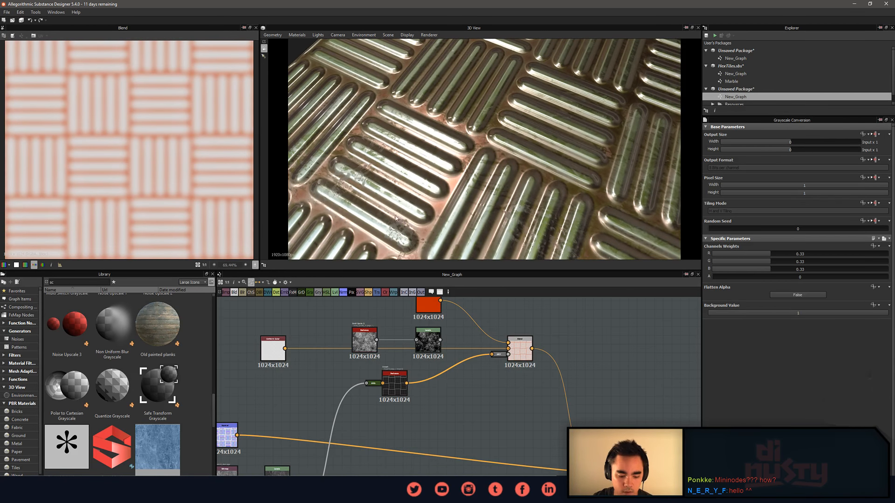
pyautogui.moveTo(445, 382); pyautogui.dragTo(468, 424, button='middle')
pyautogui.scroll(2, 480, 379)
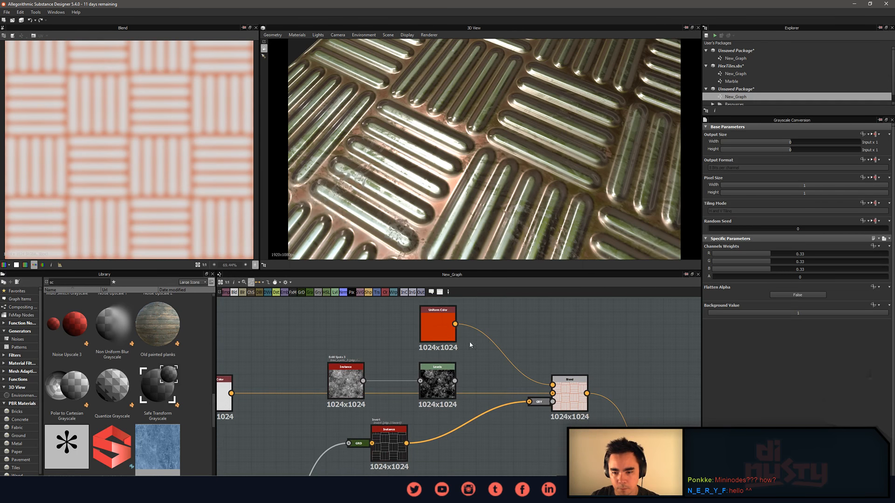
# Try to feed the noise Levels output into the color Blend's foreground input, and undo it.
pyautogui.doubleClick(437, 334)
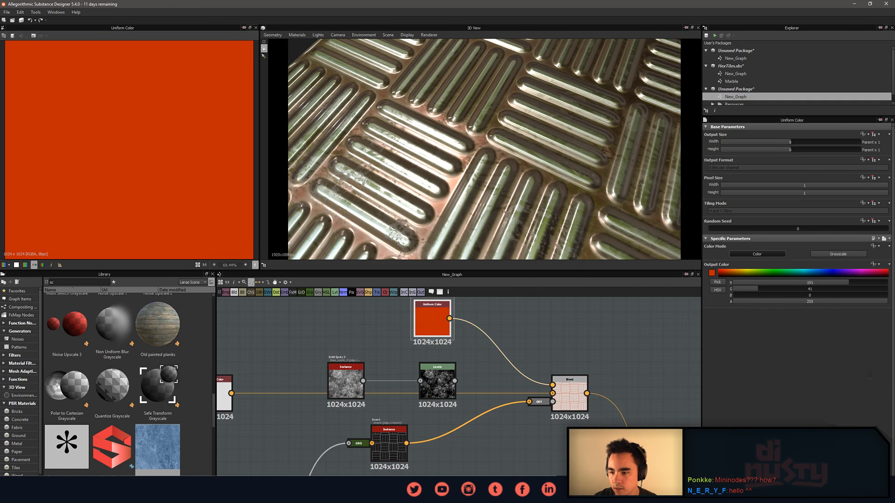
pyautogui.moveTo(492, 334); pyautogui.dragTo(511, 347, button='middle')
pyautogui.click(456, 396)
pyautogui.moveTo(483, 413); pyautogui.dragTo(482, 399, button='middle')
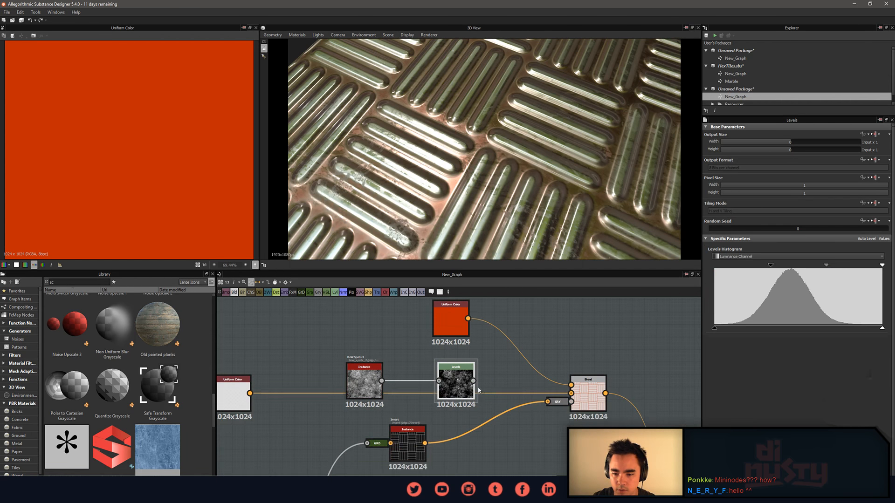
pyautogui.click(456, 326)
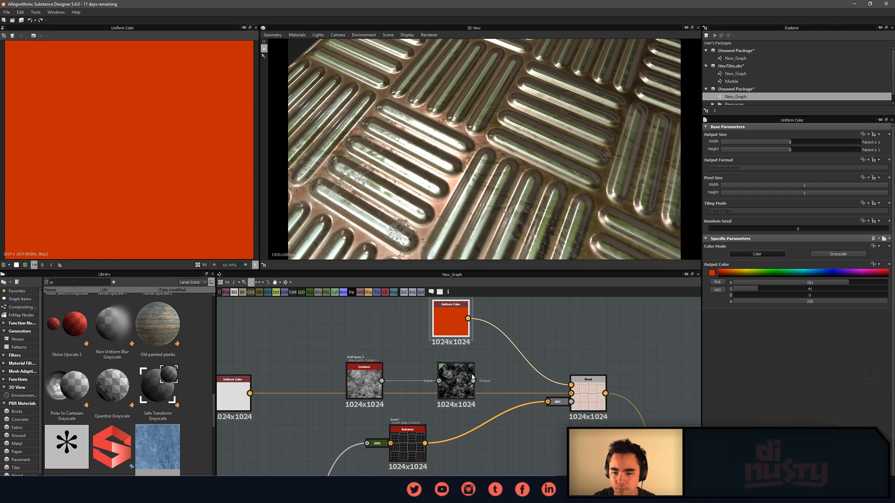
pyautogui.moveTo(574, 392); pyautogui.dragTo(548, 393)
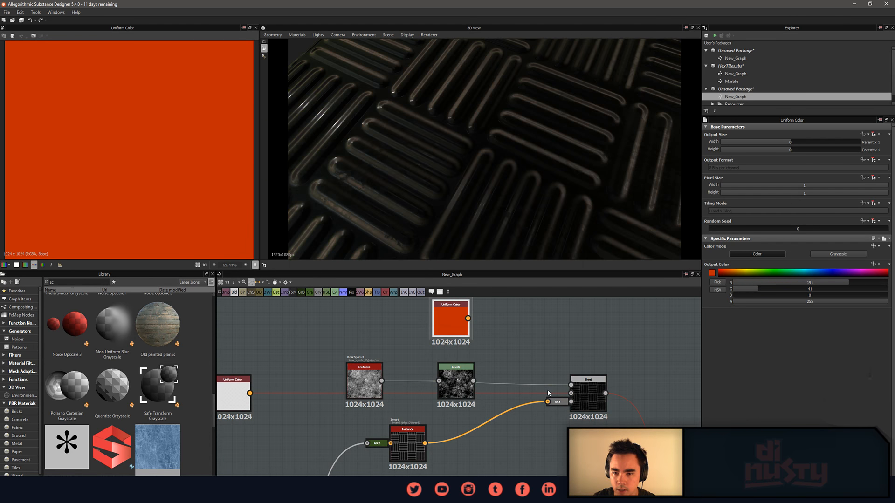
pyautogui.hotkey('ctrl', 'z')
# Shift the BnW Spots 3, Levels and Invert nodes to make room, and preview the Invert mask up close.
pyautogui.click(499, 373)
pyautogui.moveTo(368, 380); pyautogui.dragTo(355, 349)
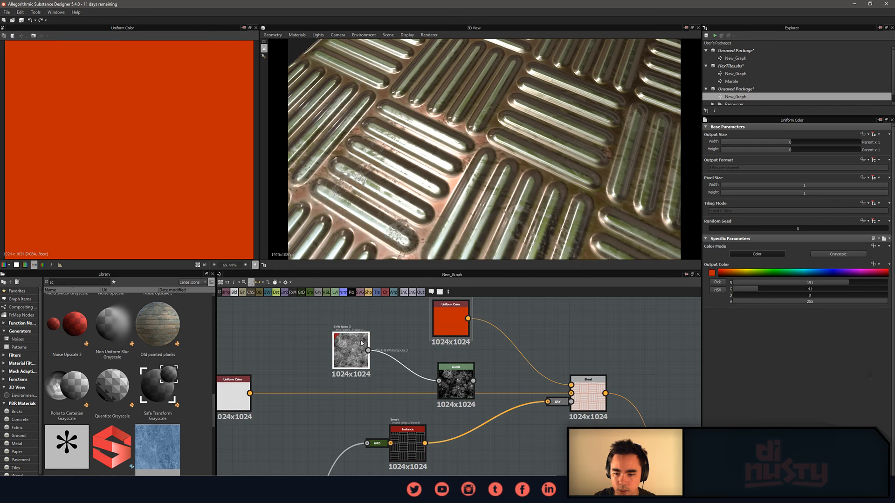
pyautogui.click(509, 362)
pyautogui.moveTo(456, 380); pyautogui.dragTo(450, 380)
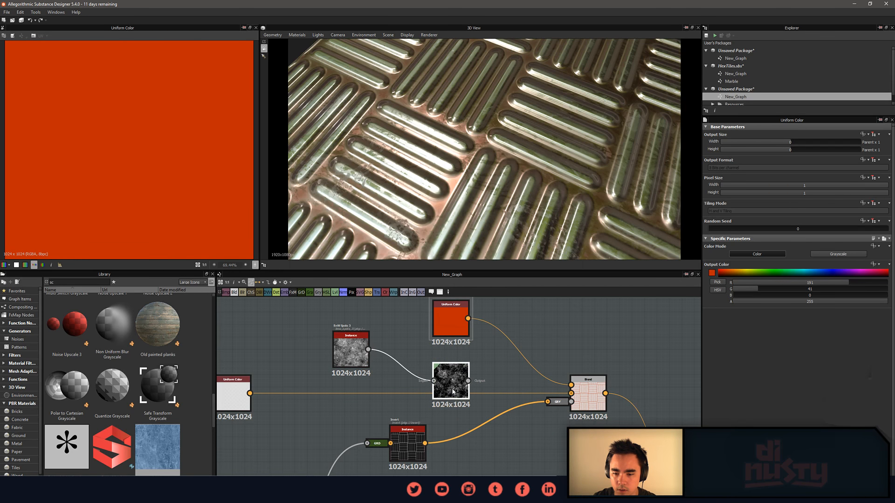
pyautogui.click(399, 454)
pyautogui.moveTo(399, 454); pyautogui.dragTo(367, 452)
pyautogui.doubleClick(385, 453)
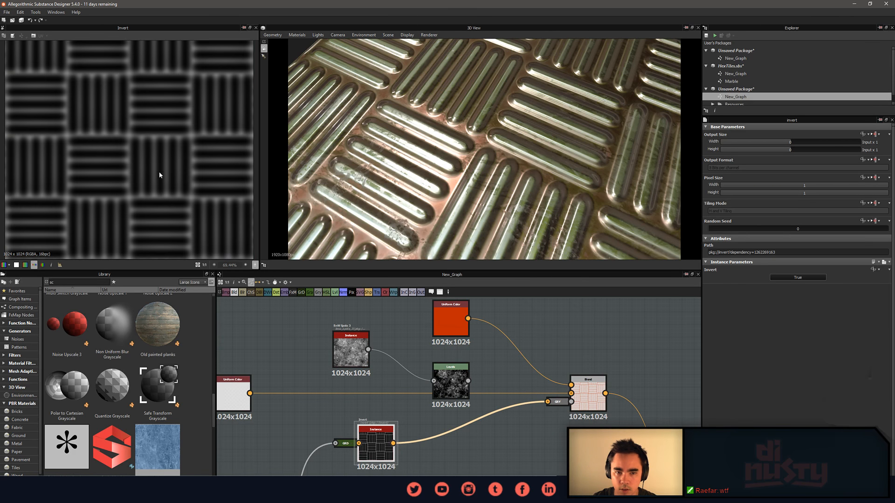
pyautogui.scroll(5, 160, 170)
# Insert a Blend node after the Invert node and move the noise Levels node above it.
pyautogui.moveTo(421, 389); pyautogui.dragTo(432, 346, button='middle')
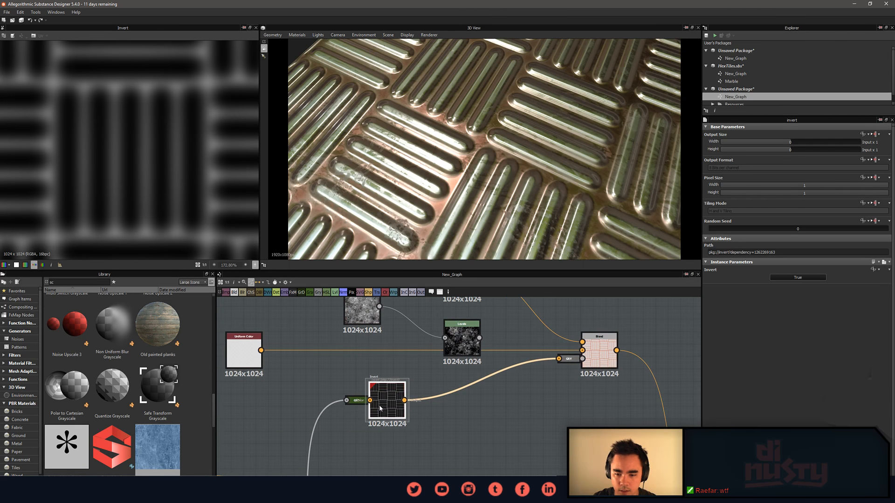
pyautogui.press('space')
pyautogui.write('blend')
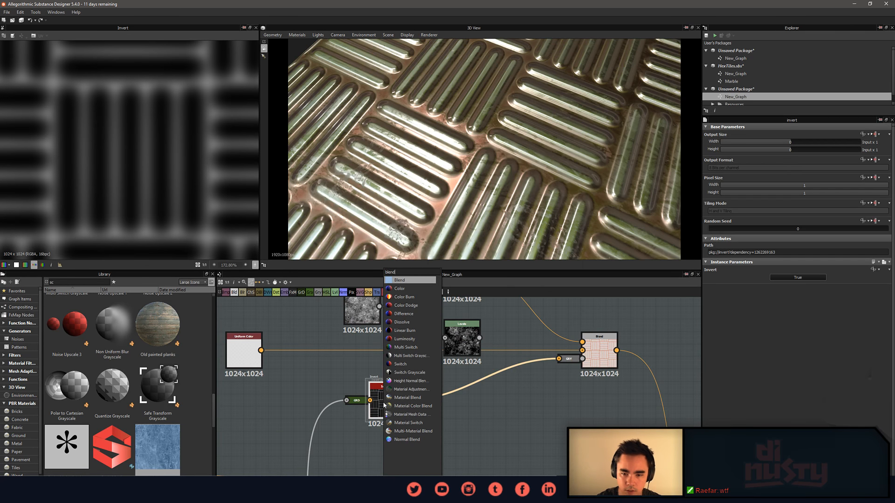
pyautogui.press('Return')
pyautogui.moveTo(457, 347); pyautogui.dragTo(433, 347)
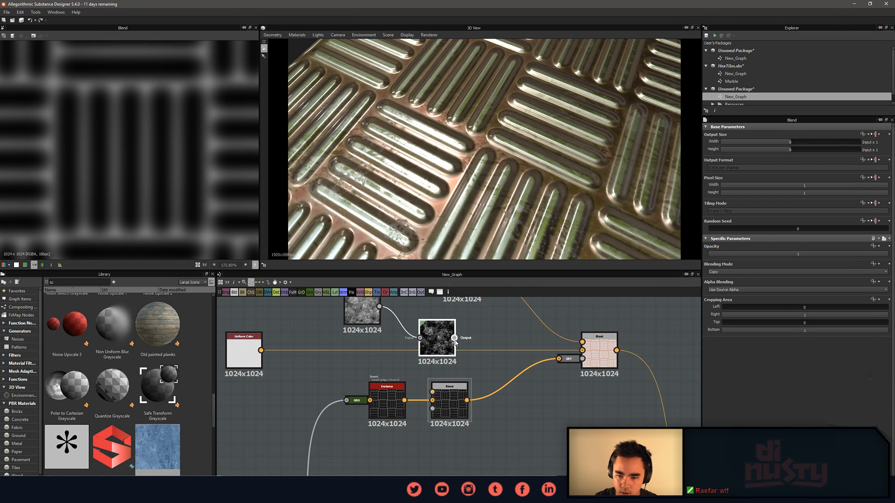
# Connect BnW Spots 3 to the new Blend's foreground input and move the Levels node up out of the way.
pyautogui.moveTo(431, 394); pyautogui.dragTo(433, 392)
pyautogui.moveTo(452, 396); pyautogui.dragTo(448, 315)
pyautogui.moveTo(448, 315); pyautogui.dragTo(446, 386, button='middle')
pyautogui.moveTo(428, 392); pyautogui.dragTo(416, 330)
pyautogui.moveTo(505, 421); pyautogui.dragTo(502, 408, button='middle')
pyautogui.moveTo(456, 429); pyautogui.dragTo(456, 434)
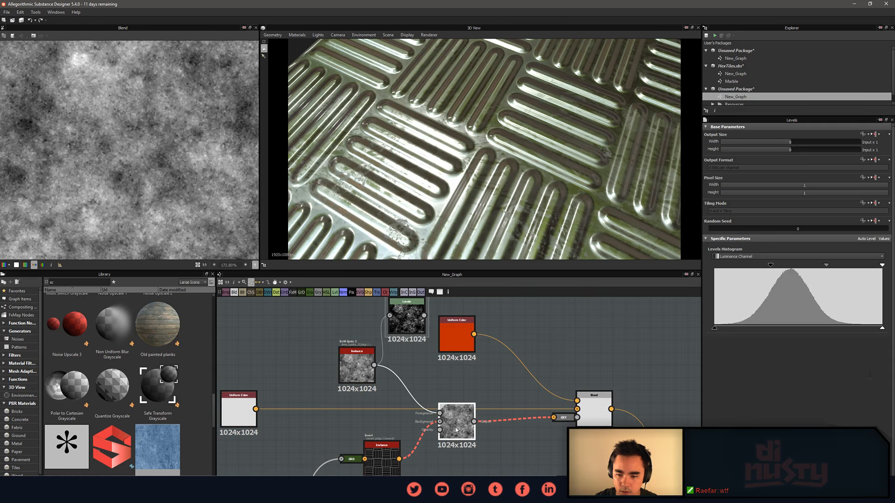
# Delete the Grayscale Conversion node before the color Blend's opacity mask input and move the mask Blend closer to it.
pyautogui.click(564, 418)
pyautogui.press('Delete')
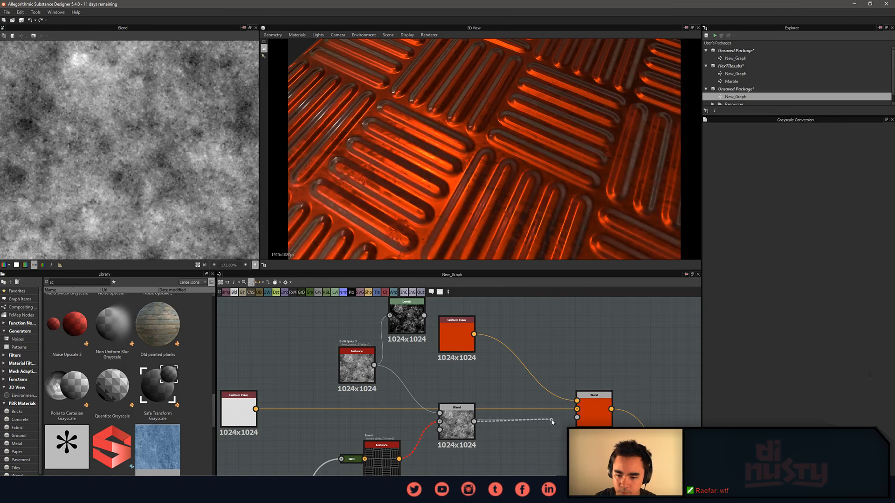
pyautogui.moveTo(552, 422); pyautogui.dragTo(548, 423)
pyautogui.moveTo(438, 424); pyautogui.dragTo(473, 431)
# Preview the Invert node and insert a Grayscale Conversion node between it and the mask Blend.
pyautogui.doubleClick(386, 460)
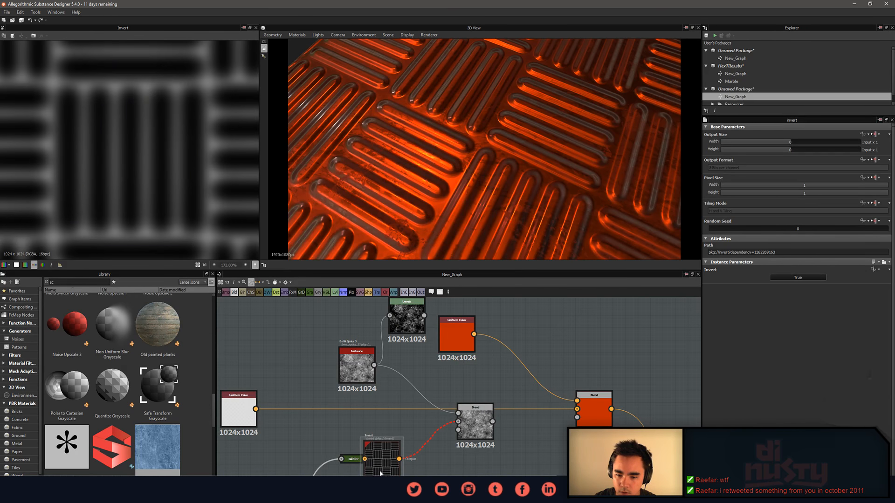
pyautogui.press('space')
pyautogui.press('Escape')
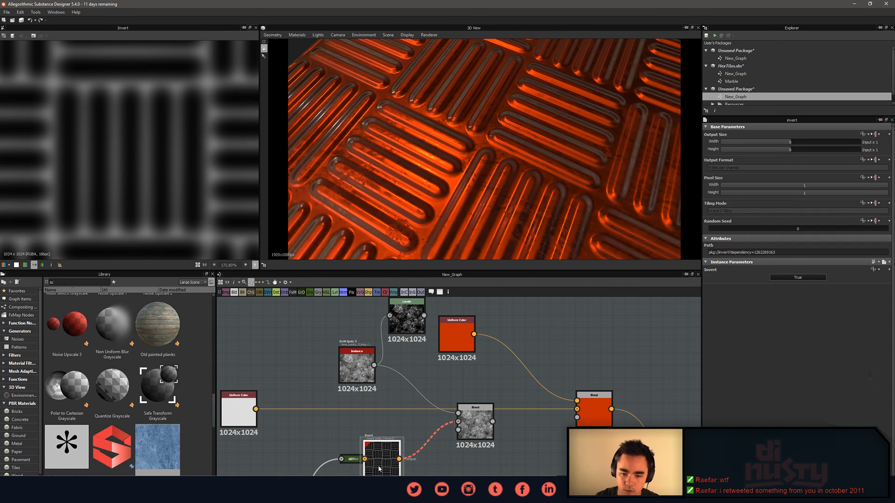
pyautogui.press('space')
pyautogui.write('grey')
pyautogui.press('BackSpace')
pyautogui.press('BackSpace')
pyautogui.press('BackSpace')
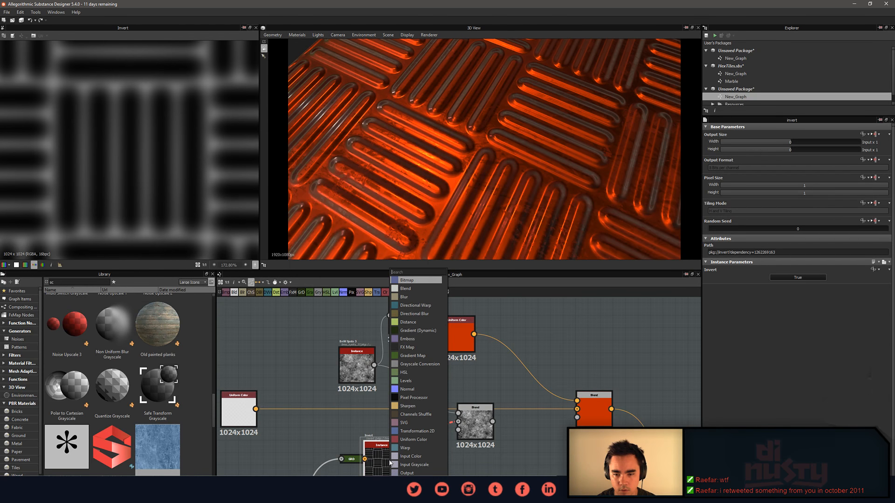
pyautogui.write('gra')
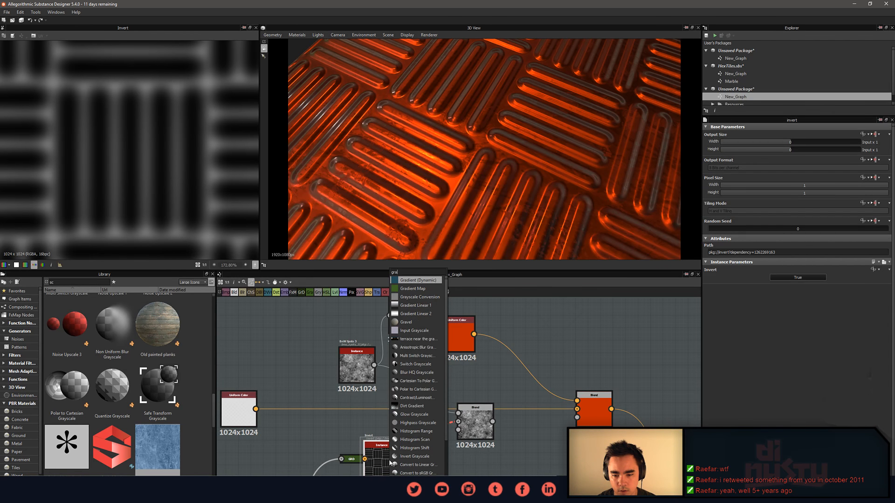
pyautogui.press('BackSpace')
pyautogui.press('BackSpace')
pyautogui.press('BackSpace')
pyautogui.write('conv')
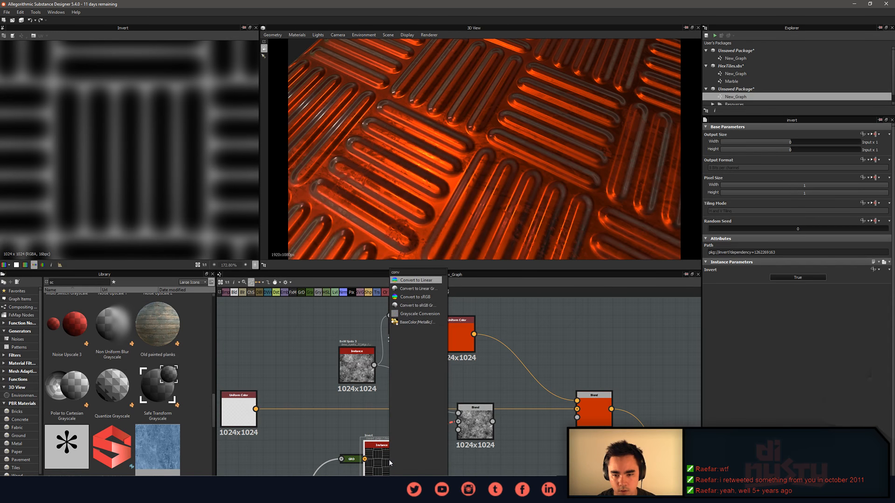
pyautogui.press('Down')
pyautogui.press('Down')
pyautogui.press('Down')
pyautogui.press('Down')
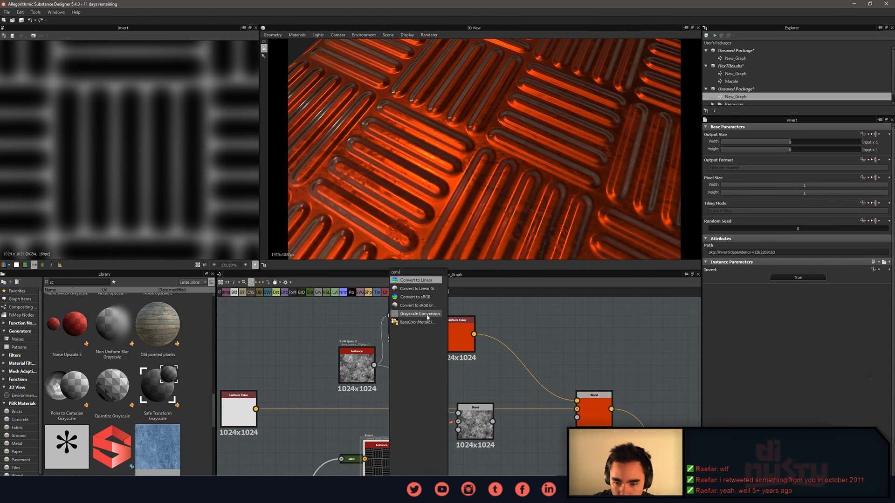
pyautogui.press('Return')
# Move the Invert node aside, dock the Grayscale Conversion node to the mask Blend and reposition that Blend.
pyautogui.moveTo(374, 444); pyautogui.dragTo(340, 454)
pyautogui.click(409, 416)
pyautogui.press('d')
pyautogui.click(459, 400)
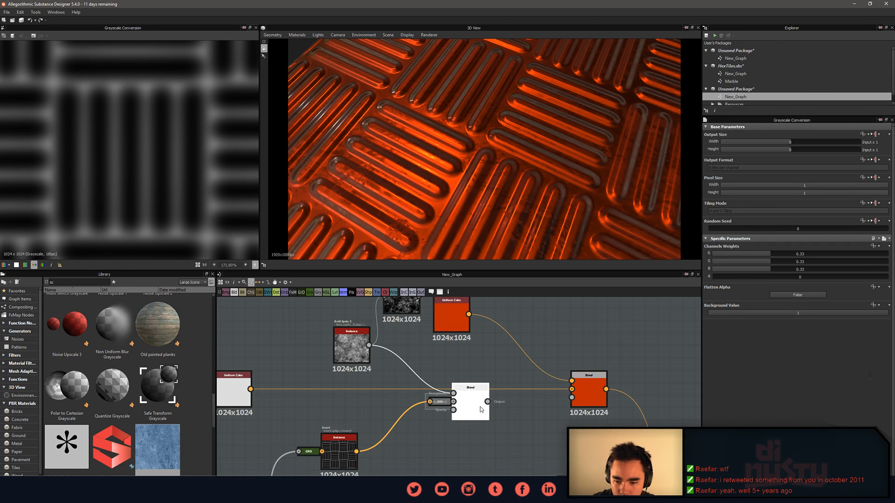
pyautogui.scroll(2, 448, 423)
pyautogui.scroll(-3, 428, 432)
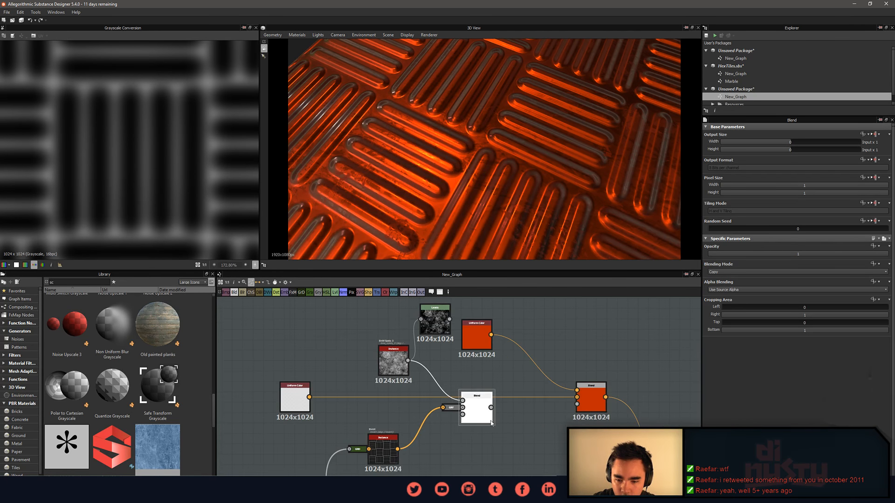
pyautogui.moveTo(477, 458); pyautogui.dragTo(482, 452)
pyautogui.moveTo(457, 449); pyautogui.dragTo(442, 449, button='middle')
pyautogui.scroll(1, 442, 447)
pyautogui.moveTo(387, 432)
pyautogui.mouseDown()
pyautogui.moveTo(400, 431)
pyautogui.moveTo(394, 424)
pyautogui.mouseUp()
# Preview the mask Blend and set its blending mode to Add (Linear Dodge).
pyautogui.doubleClick(394, 426)
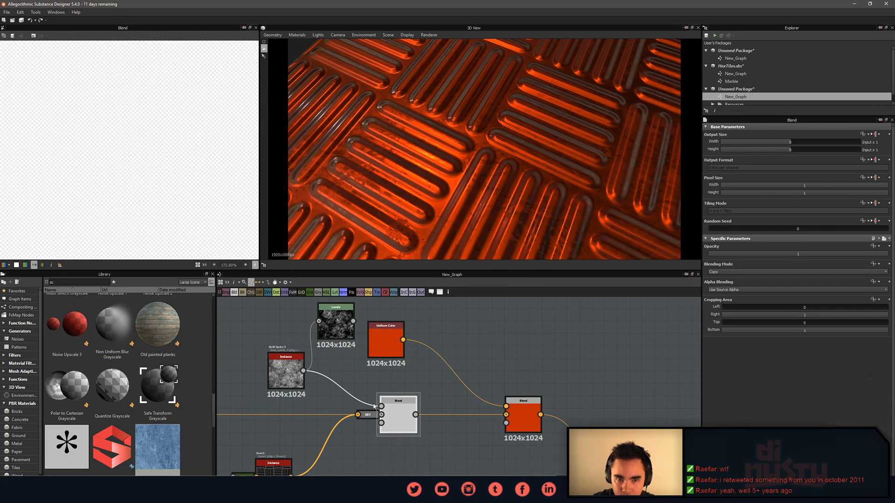
pyautogui.click(745, 271)
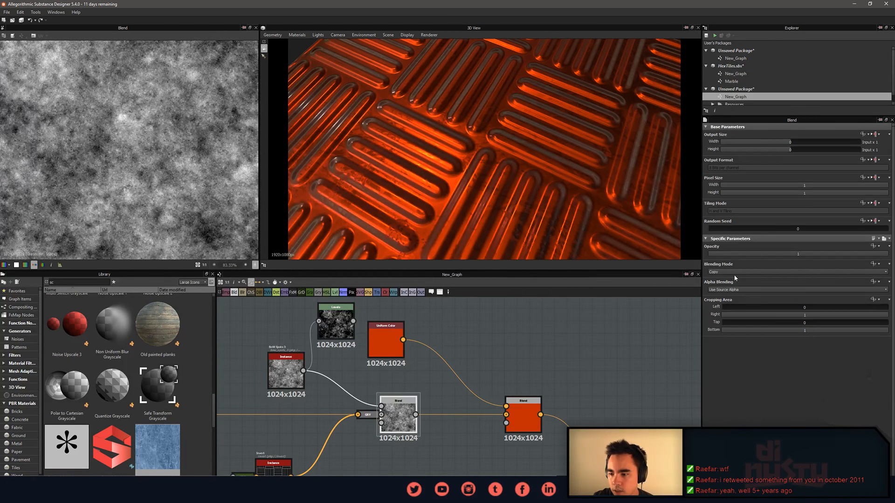
pyautogui.click(735, 272)
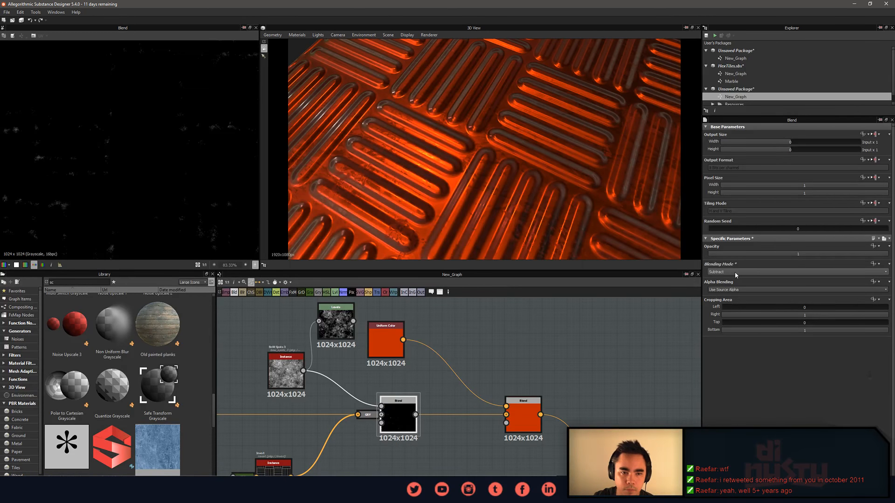
pyautogui.scroll(2, 176, 212)
pyautogui.scroll(1, 175, 212)
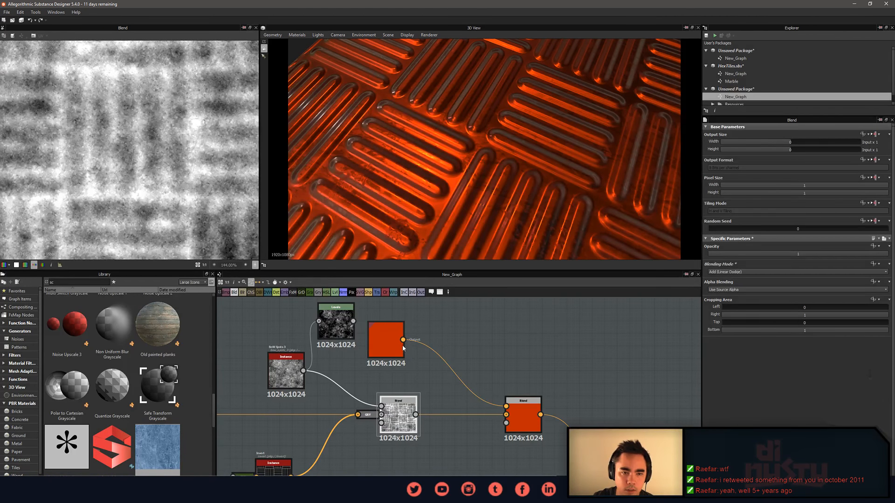
# Move the mask Blend back and connect its output to the color Blend's opacity input.
pyautogui.moveTo(482, 373); pyautogui.dragTo(473, 358, button='middle')
pyautogui.moveTo(402, 412); pyautogui.dragTo(384, 400)
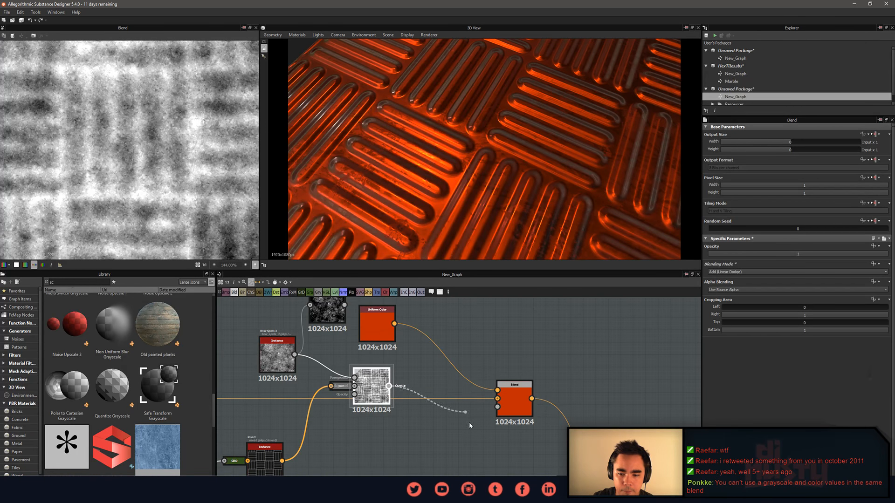
pyautogui.moveTo(500, 410); pyautogui.dragTo(498, 408)
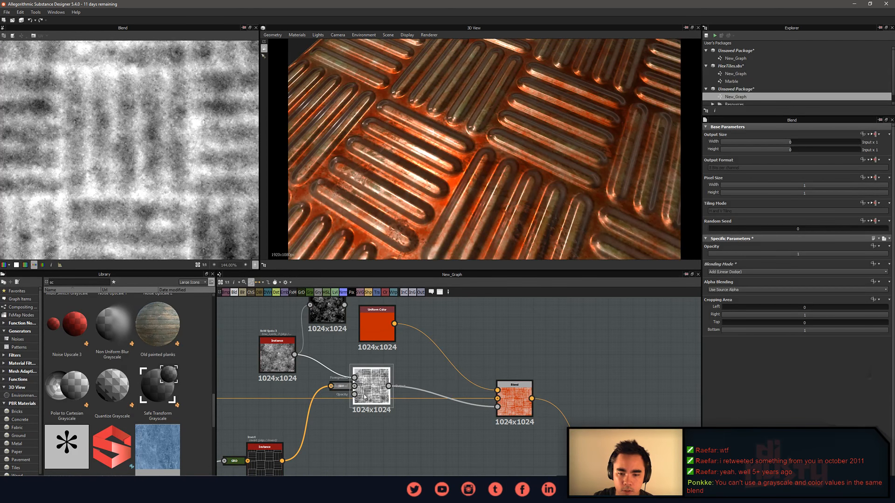
# Insert a Levels node after the mask Blend and raise its black input point to just past the histogram's middle.
pyautogui.moveTo(375, 397); pyautogui.dragTo(380, 422)
pyautogui.press('space')
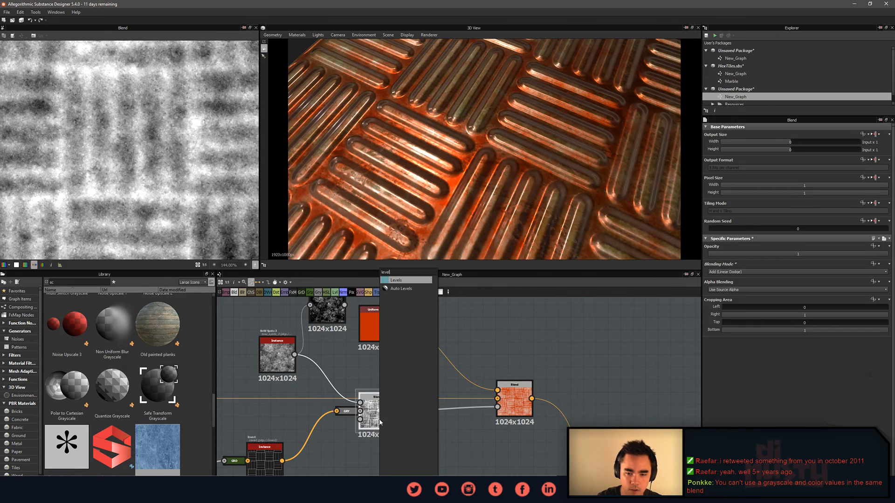
pyautogui.click(396, 381)
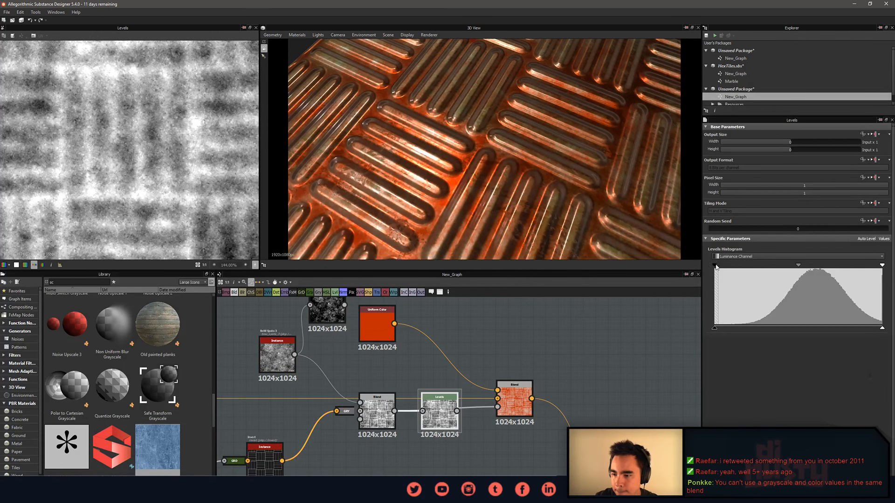
pyautogui.moveTo(762, 269); pyautogui.dragTo(810, 272)
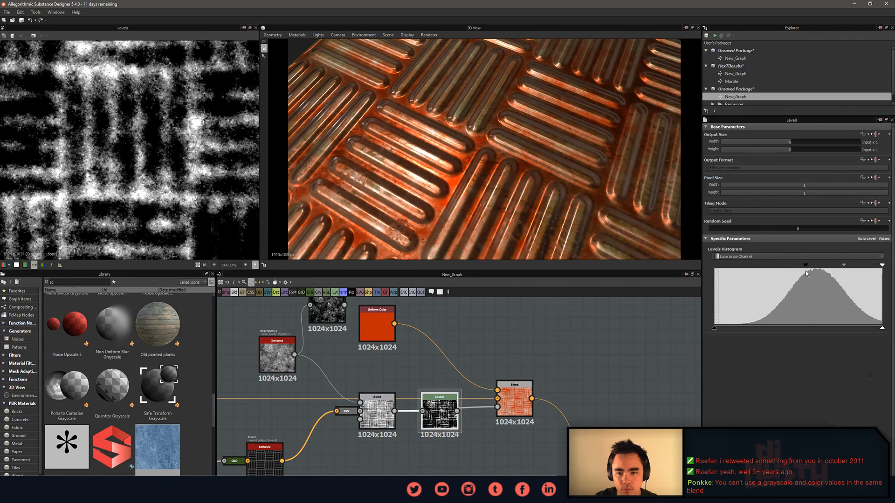
# Lower the new Levels node's white input point to sharpen the mask, previewing the color Blend before and after.
pyautogui.doubleClick(519, 403)
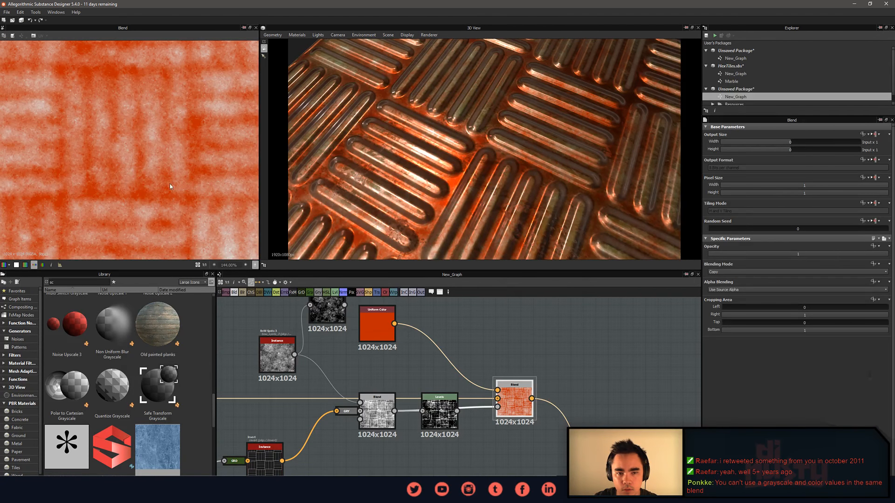
pyautogui.moveTo(566, 399); pyautogui.dragTo(569, 370, button='middle')
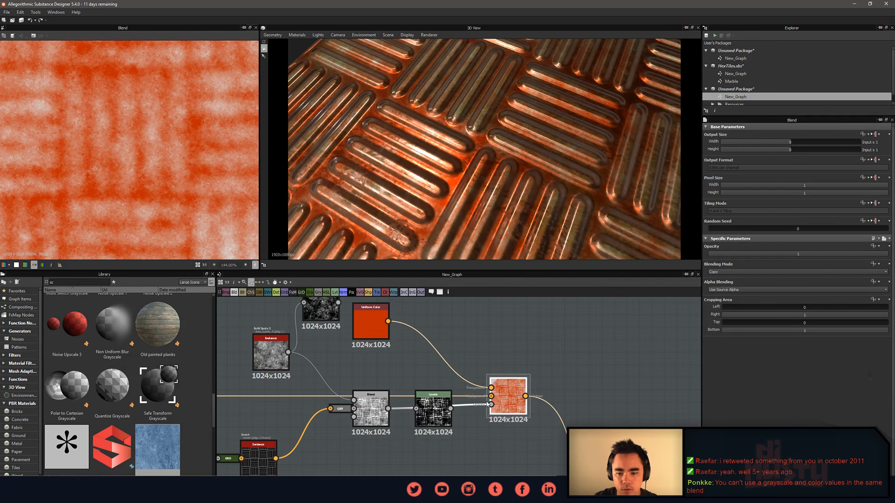
pyautogui.doubleClick(433, 406)
pyautogui.moveTo(882, 265); pyautogui.dragTo(841, 267)
pyautogui.moveTo(647, 340); pyautogui.dragTo(613, 344, button='middle')
pyautogui.scroll(2, 603, 352)
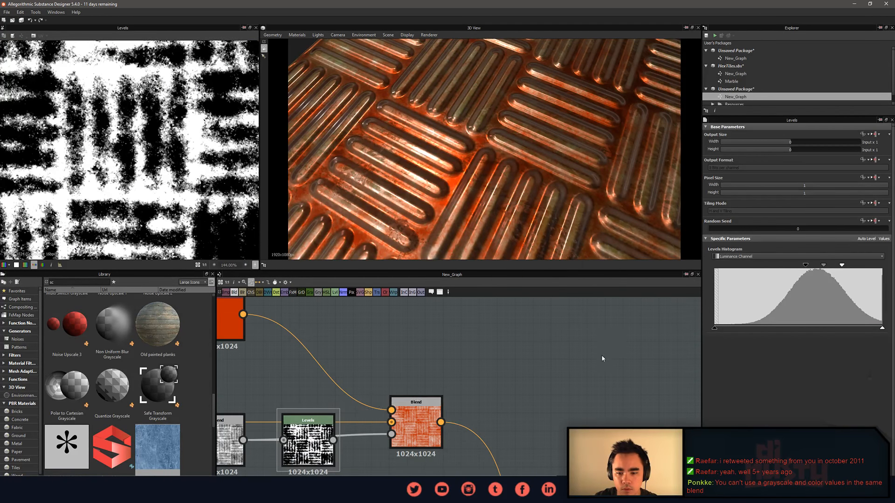
pyautogui.doubleClick(428, 433)
pyautogui.moveTo(479, 387); pyautogui.dragTo(517, 341, button='middle')
pyautogui.scroll(-2, 517, 341)
pyautogui.scroll(-4, 536, 196)
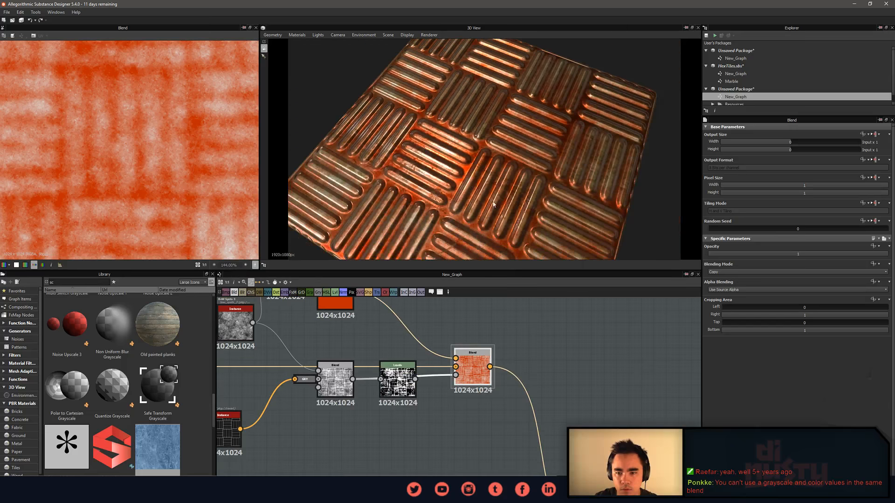
# Check the whole floor in the 3D view and rearrange the Invert, mask Blend, BnW Spots 3 and noise Levels nodes.
pyautogui.moveTo(550, 188); pyautogui.dragTo(524, 205)
pyautogui.moveTo(601, 410); pyautogui.dragTo(582, 300, button='middle')
pyautogui.scroll(-2, 565, 343)
pyautogui.moveTo(565, 344); pyautogui.dragTo(523, 377, button='middle')
pyautogui.scroll(-2, 437, 393)
pyautogui.moveTo(437, 393); pyautogui.dragTo(471, 408, button='middle')
pyautogui.scroll(-1, 419, 369)
pyautogui.moveTo(419, 385); pyautogui.dragTo(414, 390)
pyautogui.moveTo(462, 364); pyautogui.dragTo(445, 366)
pyautogui.moveTo(373, 350); pyautogui.dragTo(383, 333)
pyautogui.moveTo(442, 327); pyautogui.dragTo(426, 328)
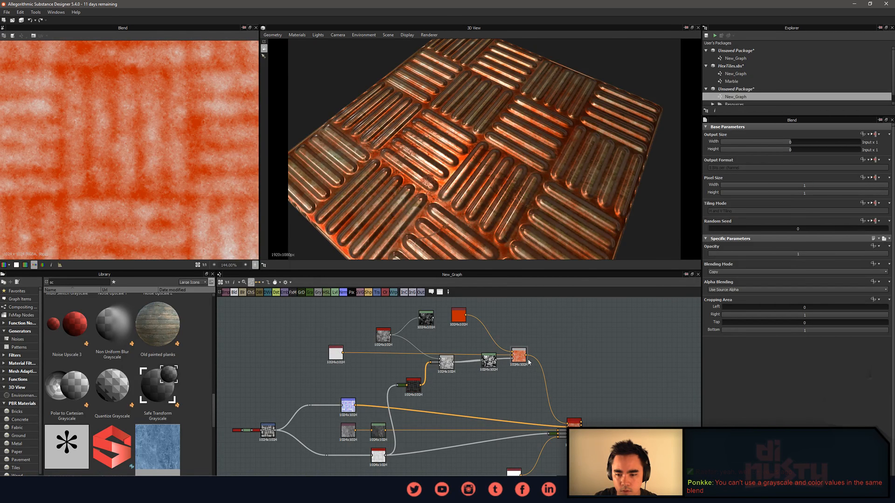
# Move the mask Levels node aside so the mask Blend feeds the color Blend directly, and inspect the floor up close in 3D.
pyautogui.moveTo(518, 361); pyautogui.dragTo(478, 390)
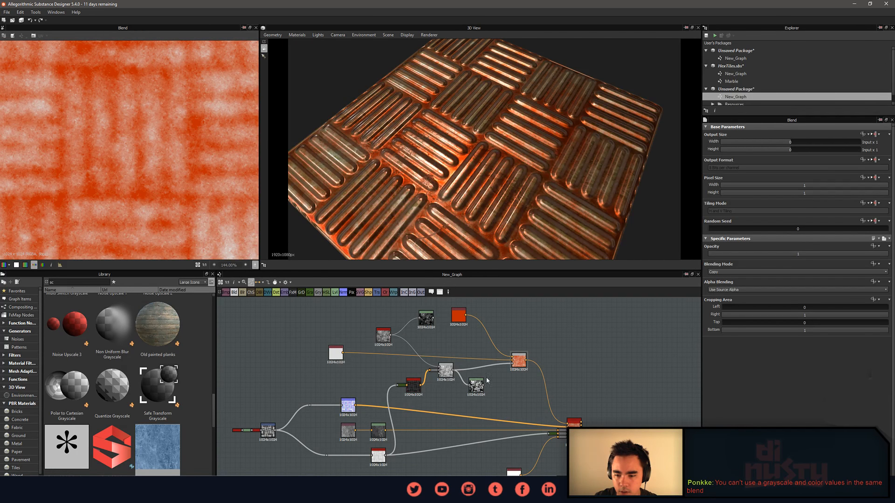
pyautogui.moveTo(520, 375); pyautogui.dragTo(478, 364, button='middle')
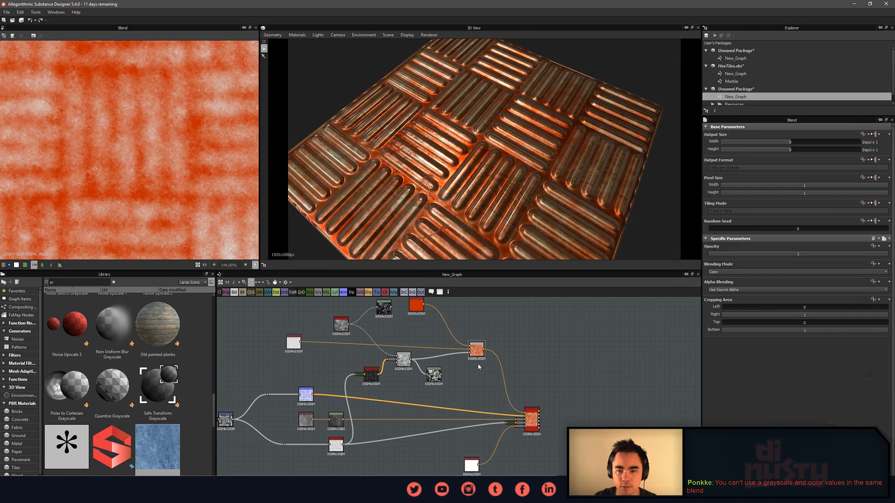
pyautogui.scroll(7, 461, 183)
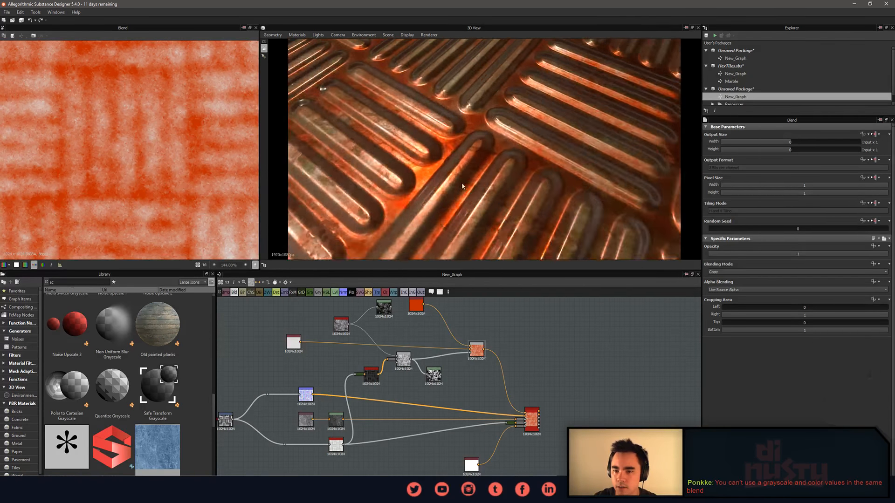
pyautogui.moveTo(462, 183); pyautogui.dragTo(426, 188)
pyautogui.moveTo(522, 368); pyautogui.dragTo(522, 375, button='middle')
pyautogui.scroll(3, 520, 377)
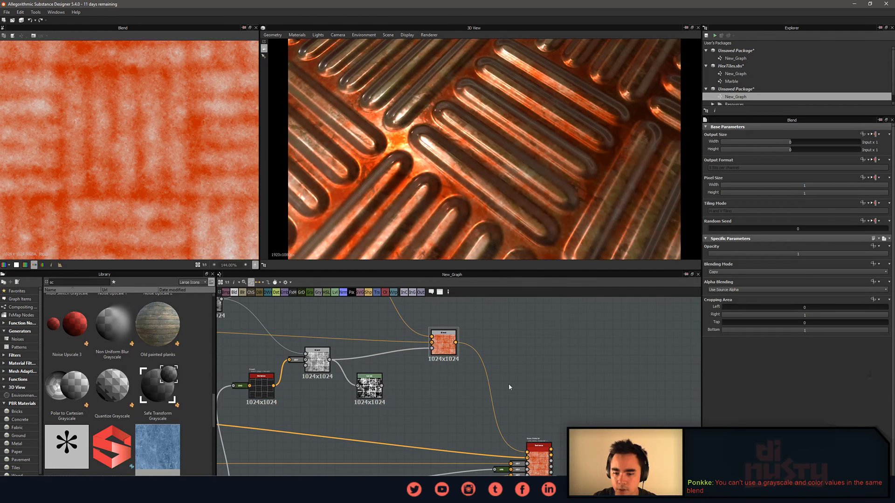
# Change the orange Uniform Color node's output color to black in the color editor.
pyautogui.click(436, 346)
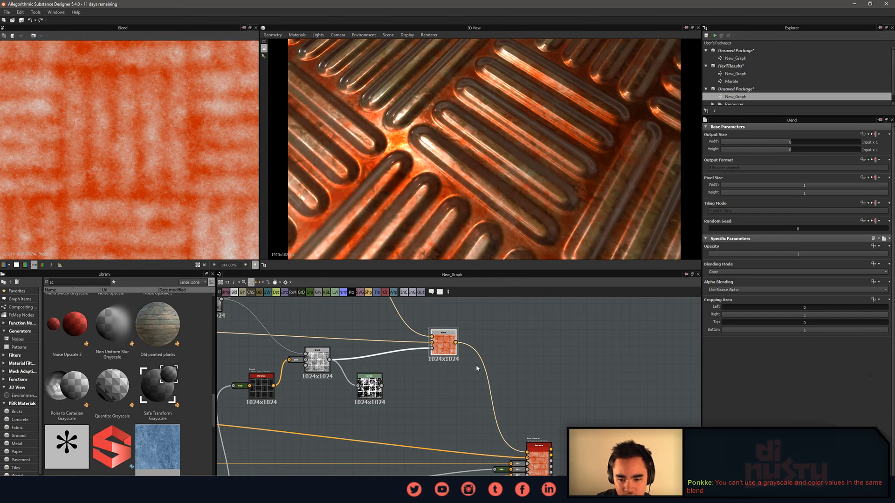
pyautogui.scroll(-3, 480, 368)
pyautogui.moveTo(434, 341); pyautogui.dragTo(455, 360, button='middle')
pyautogui.click(446, 358)
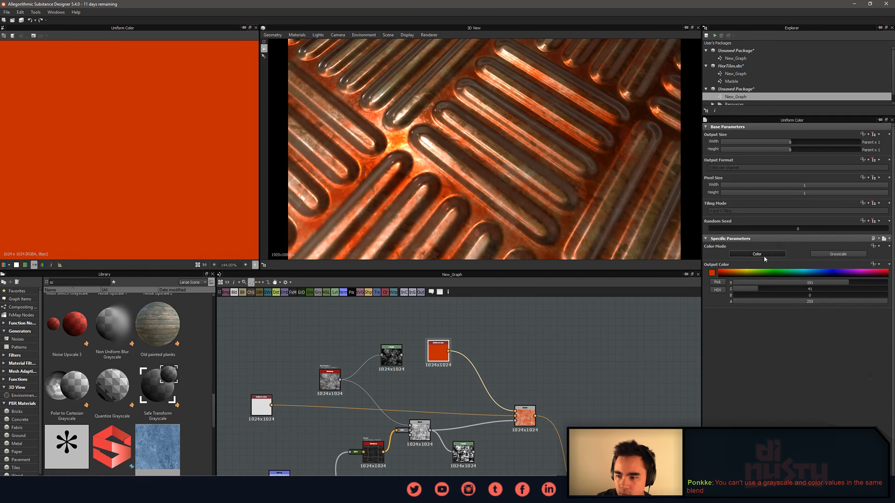
pyautogui.click(714, 275)
pyautogui.moveTo(310, 209); pyautogui.dragTo(294, 229)
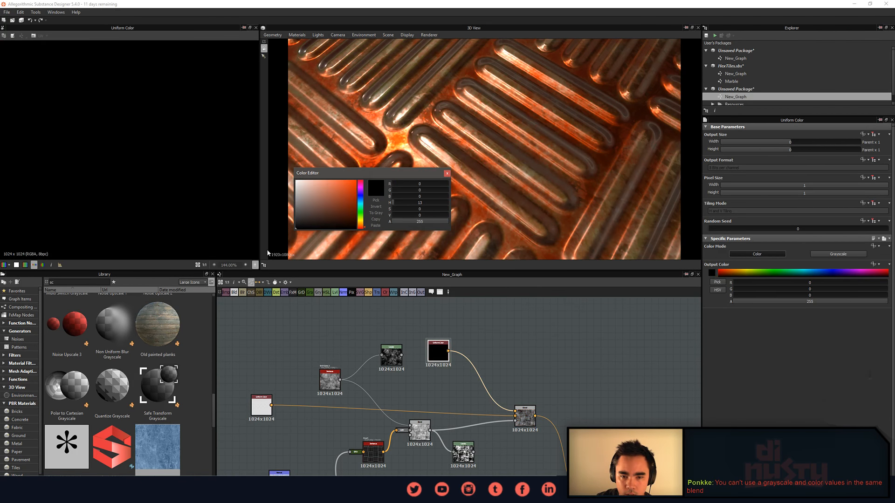
pyautogui.click(447, 174)
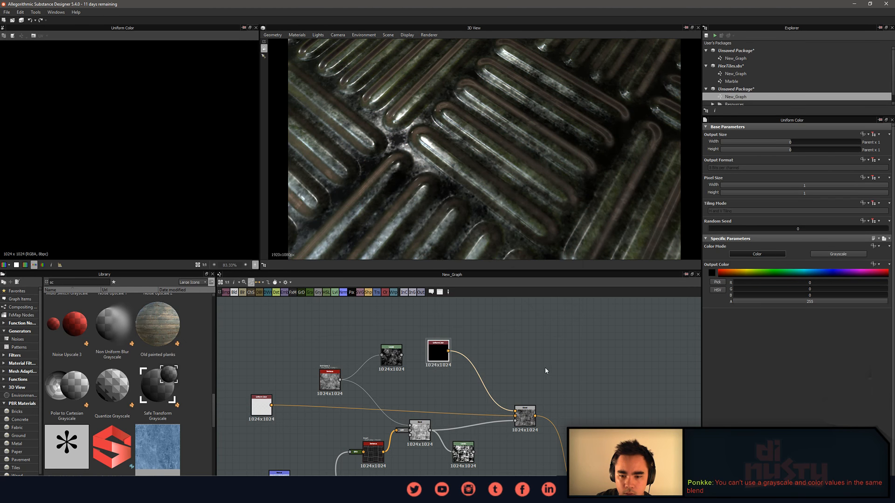
# Preview the color Blend, view the base material node's parameters and check the floor from farther away in 3D.
pyautogui.moveTo(546, 370); pyautogui.dragTo(522, 329, button='middle')
pyautogui.click(498, 385)
pyautogui.scroll(-2, 236, 206)
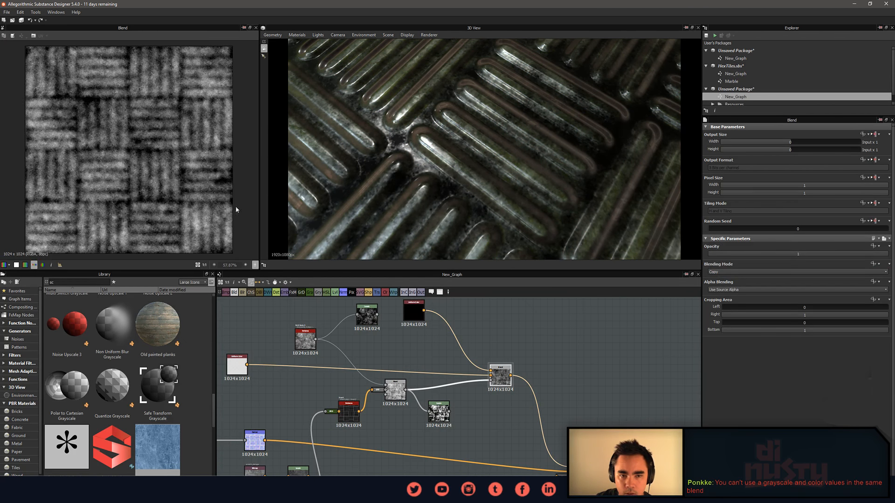
pyautogui.moveTo(580, 422); pyautogui.dragTo(529, 366, button='middle')
pyautogui.click(529, 426)
pyautogui.scroll(-4, 494, 184)
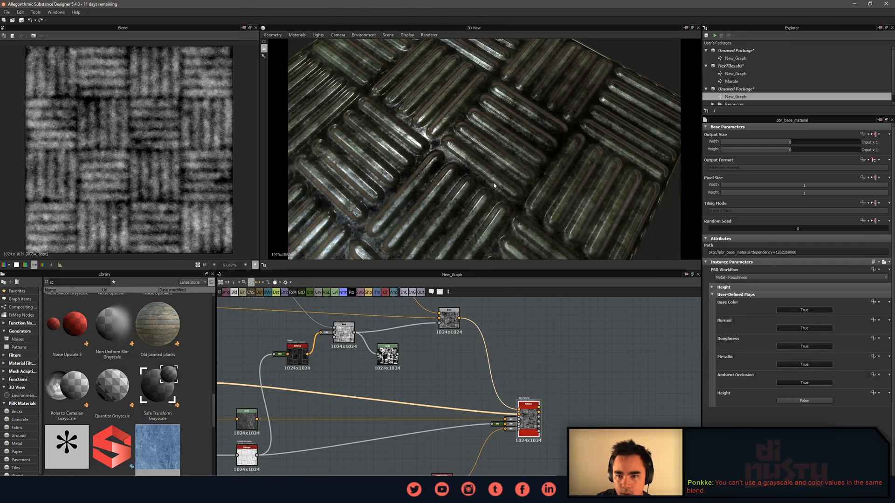
# Set the black Uniform Color node to bright green and preview the base material's Basecolor output.
pyautogui.click(507, 323)
pyautogui.moveTo(508, 323); pyautogui.dragTo(559, 391, button='middle')
pyautogui.click(408, 322)
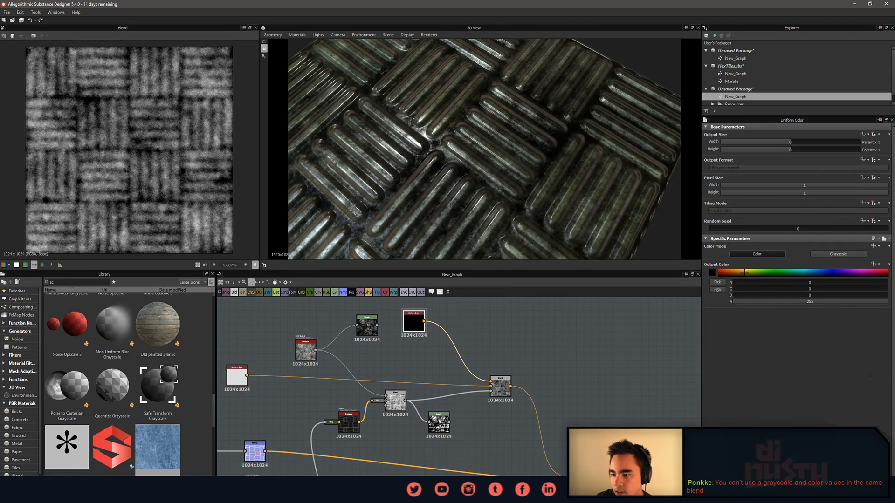
pyautogui.moveTo(744, 272); pyautogui.dragTo(767, 270)
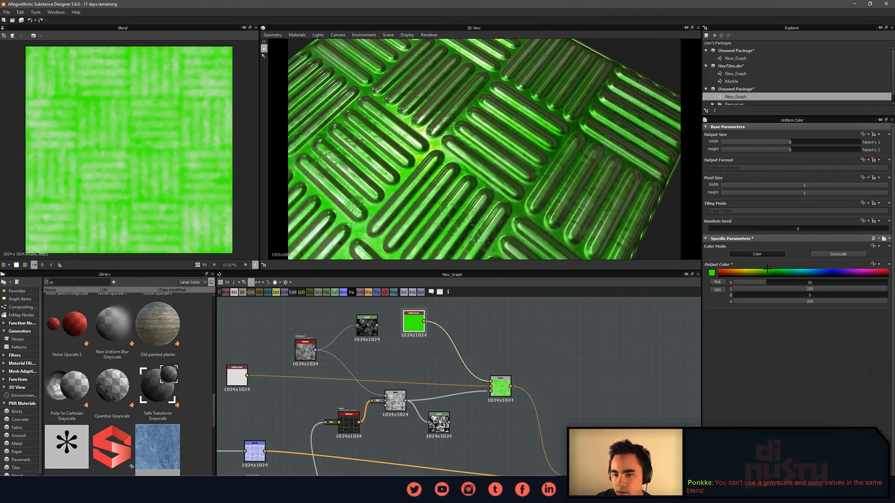
pyautogui.moveTo(568, 356); pyautogui.dragTo(626, 437, button='middle')
pyautogui.scroll(5, 542, 431)
pyautogui.doubleClick(538, 435)
pyautogui.scroll(-3, 503, 322)
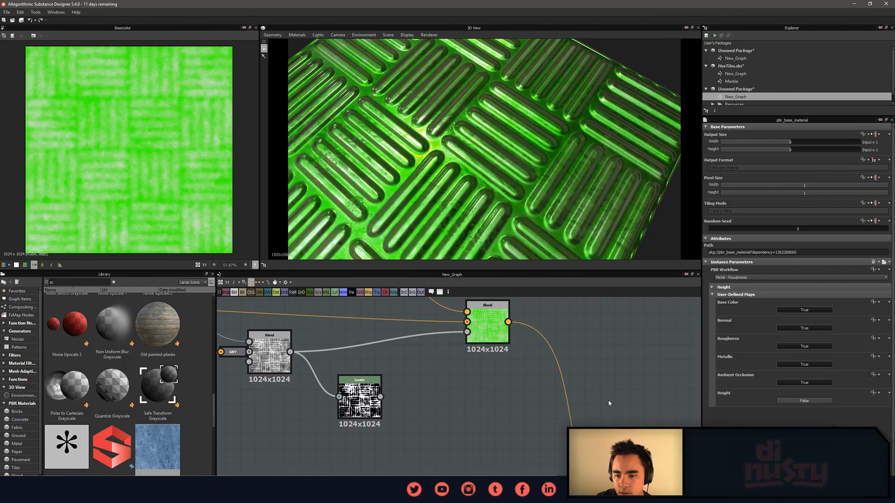
# Change the light gray Uniform Color node's output color to a dark warm gray of R 89, G 84, B 84.
pyautogui.click(489, 340)
pyautogui.moveTo(490, 340); pyautogui.dragTo(535, 378, button='middle')
pyautogui.moveTo(534, 413); pyautogui.dragTo(593, 400, button='middle')
pyautogui.moveTo(361, 321); pyautogui.dragTo(669, 364, button='middle')
pyautogui.doubleClick(354, 376)
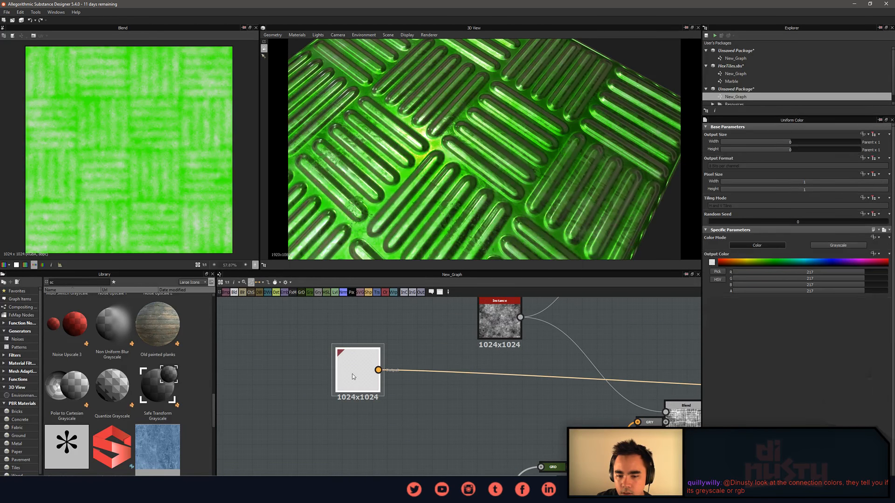
pyautogui.click(712, 273)
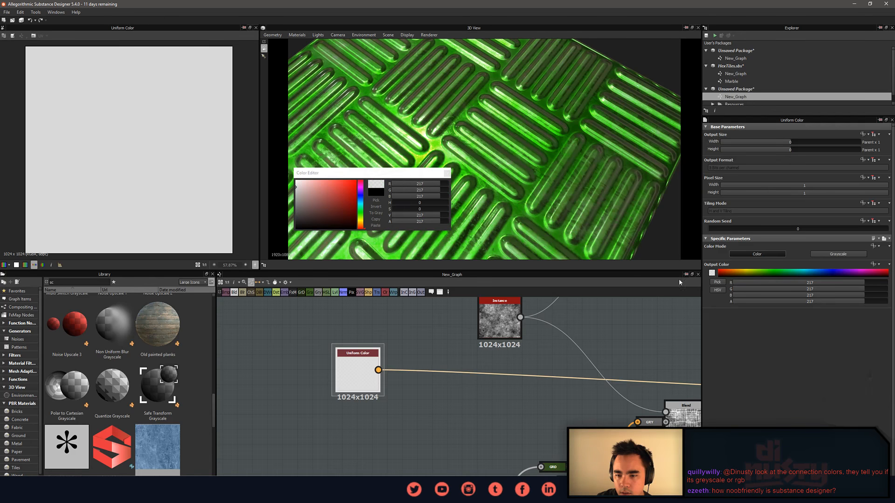
pyautogui.moveTo(299, 201)
pyautogui.mouseDown()
pyautogui.moveTo(336, 201)
pyautogui.moveTo(300, 211)
pyautogui.mouseUp()
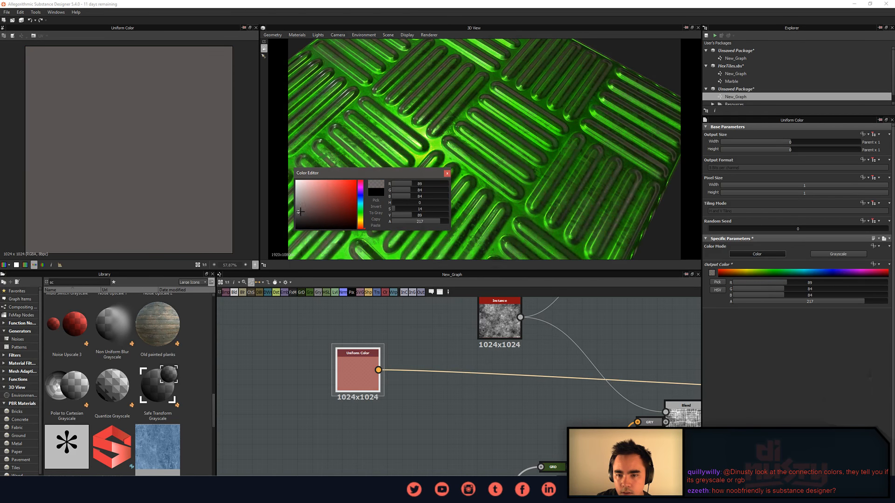
pyautogui.click(447, 174)
# Switch the Invert node's inversion off and back on to compare its effect on the color Blend.
pyautogui.moveTo(607, 329); pyautogui.dragTo(442, 369, button='middle')
pyautogui.scroll(-1, 515, 376)
pyautogui.moveTo(515, 376); pyautogui.dragTo(331, 377, button='middle')
pyautogui.click(499, 428)
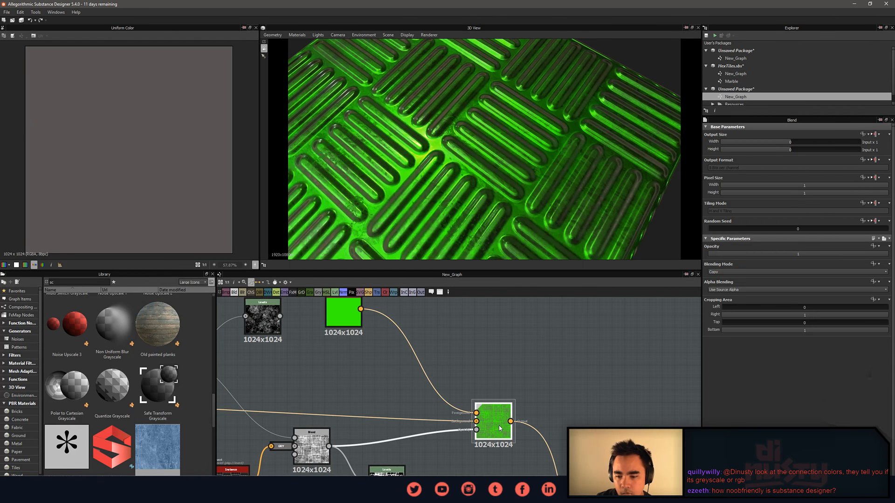
pyautogui.moveTo(303, 475); pyautogui.dragTo(365, 419, button='middle')
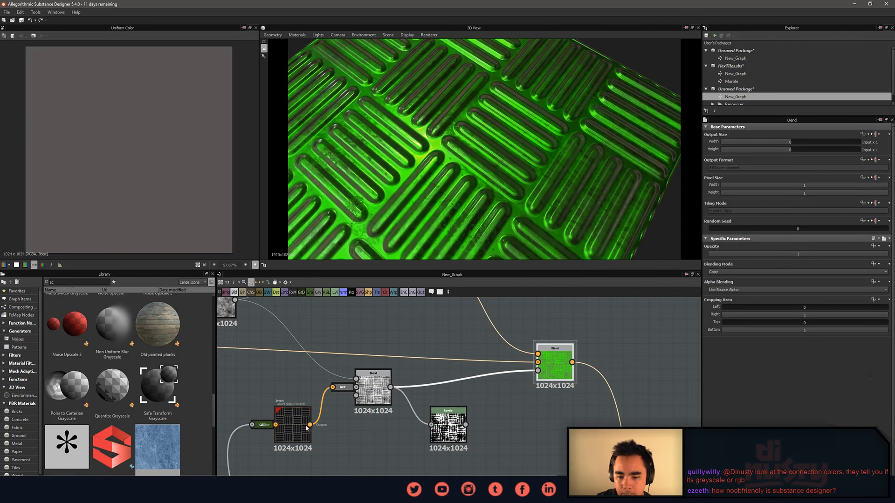
pyautogui.moveTo(307, 428); pyautogui.dragTo(339, 417, button='middle')
pyautogui.click(326, 410)
pyautogui.click(785, 277)
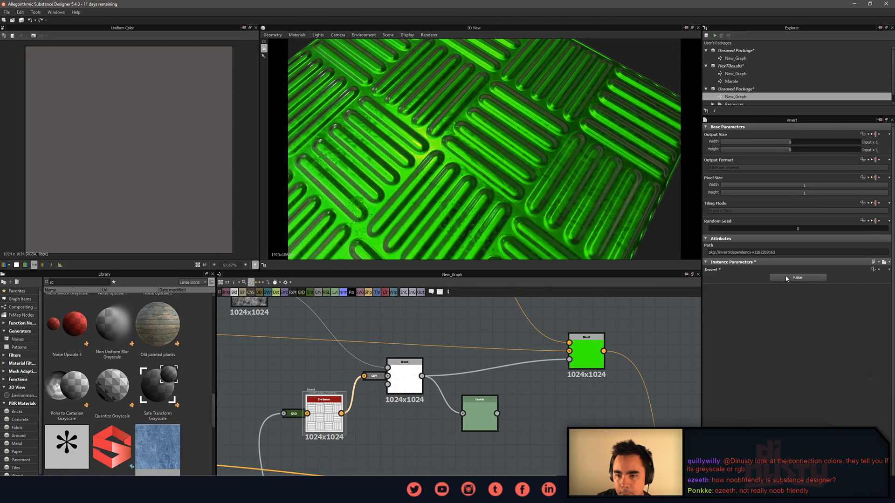
pyautogui.click(785, 277)
# Connect the mask Levels output to the color Blend's opacity input and place the Levels node between the two Blends.
pyautogui.doubleClick(405, 381)
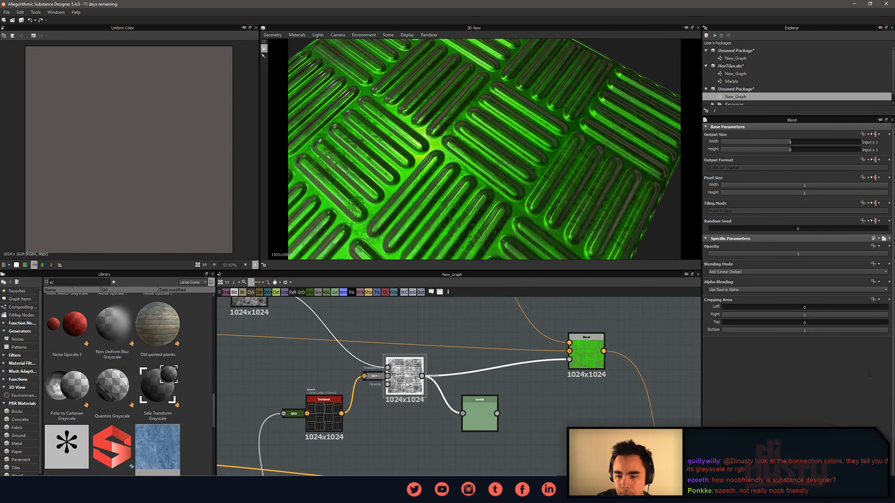
pyautogui.moveTo(497, 414); pyautogui.dragTo(450, 414, button='middle')
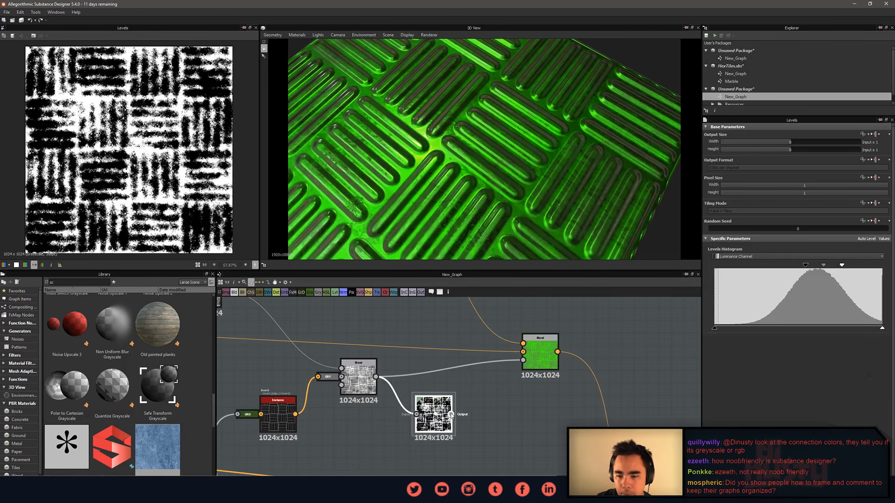
pyautogui.moveTo(526, 356); pyautogui.dragTo(524, 360)
pyautogui.moveTo(434, 410); pyautogui.dragTo(440, 387)
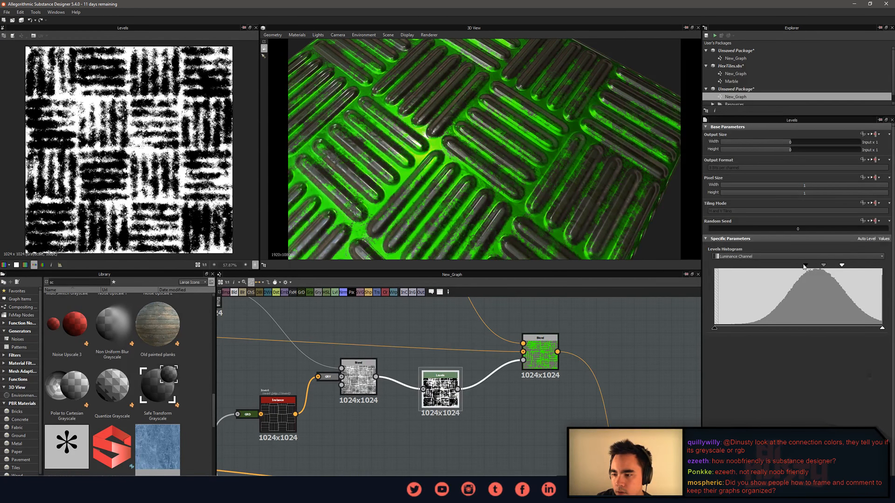
# Shift the mask Levels' white and mid points toward the highlights, lower its black point slightly, and check the floor in 3D.
pyautogui.moveTo(804, 266); pyautogui.dragTo(869, 269)
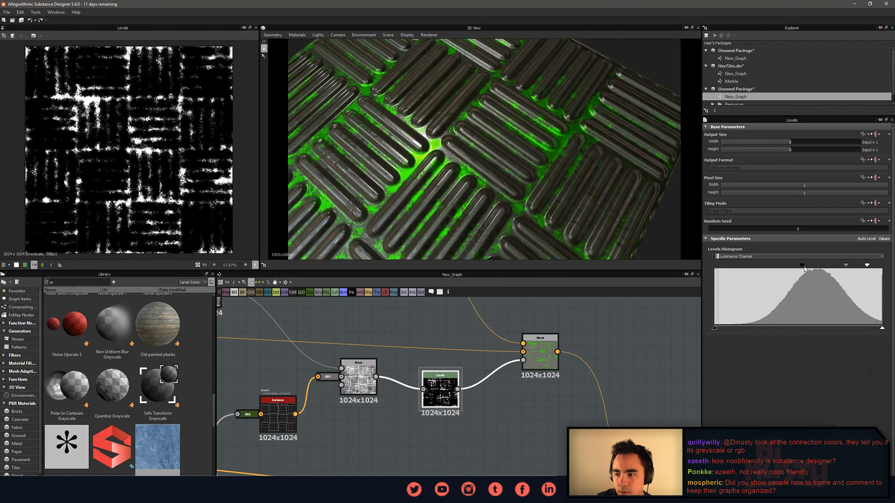
pyautogui.moveTo(805, 268)
pyautogui.mouseDown()
pyautogui.moveTo(786, 268)
pyautogui.moveTo(801, 270)
pyautogui.mouseUp()
pyautogui.moveTo(495, 188); pyautogui.dragTo(471, 212)
pyautogui.scroll(-4, 469, 178)
pyautogui.scroll(5, 471, 211)
# Look over the Uniform Color, BnW Spots 3, Invert, Levels and Blend nodes and how their connections run.
pyautogui.moveTo(595, 367); pyautogui.dragTo(667, 471, button='middle')
pyautogui.scroll(-1, 598, 402)
pyautogui.scroll(2, 507, 411)
pyautogui.moveTo(632, 446); pyautogui.dragTo(583, 370, button='middle')
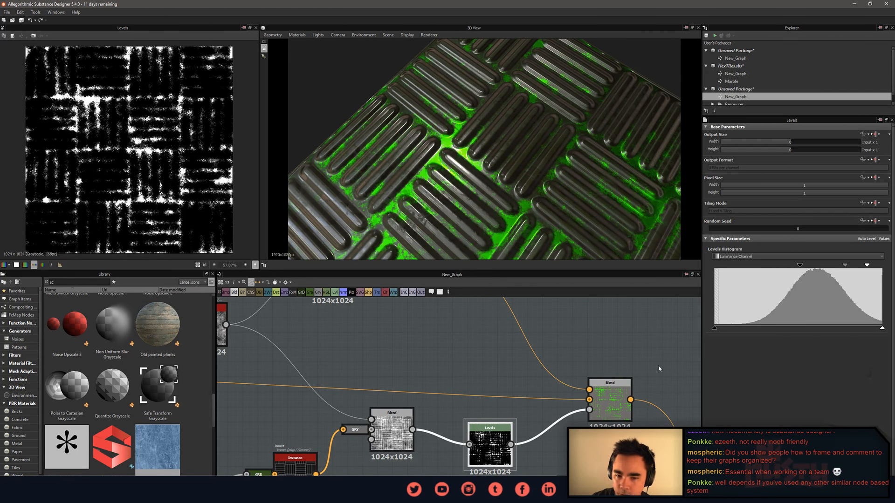
pyautogui.moveTo(365, 368); pyautogui.dragTo(485, 325, button='middle')
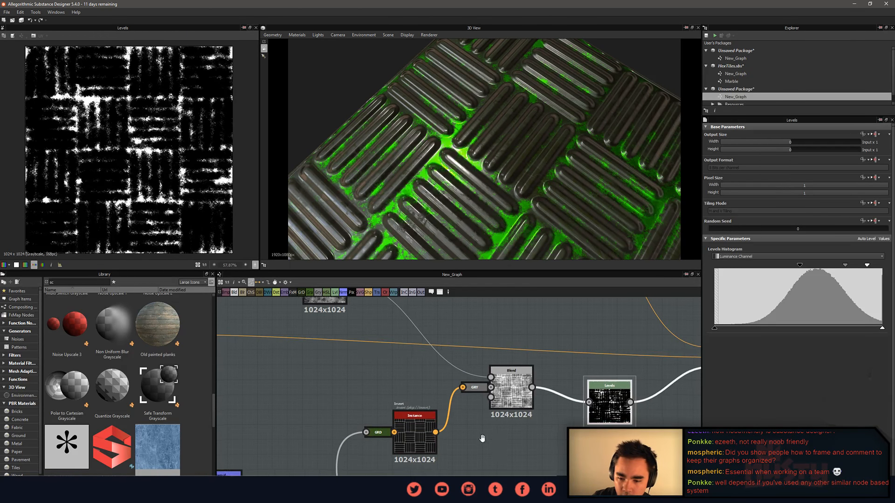
pyautogui.moveTo(481, 439); pyautogui.dragTo(409, 416, button='middle')
pyautogui.moveTo(499, 359); pyautogui.dragTo(607, 476, button='middle')
pyautogui.moveTo(472, 389); pyautogui.dragTo(601, 380, button='middle')
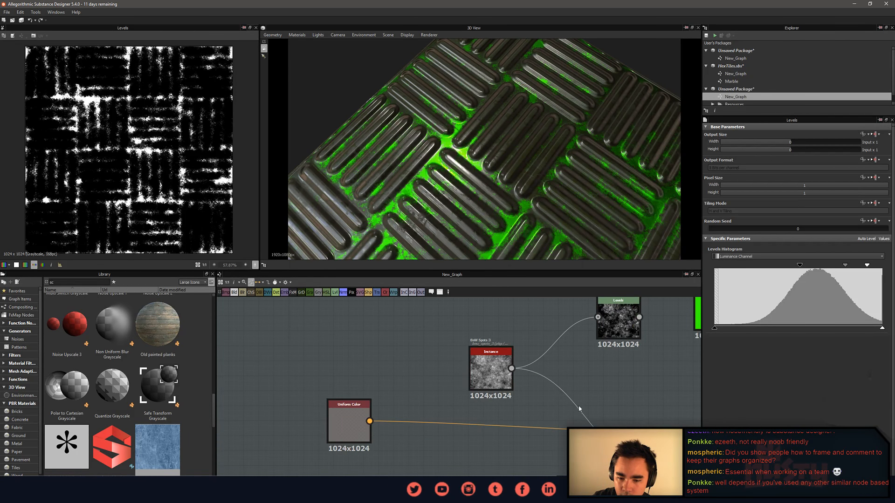
pyautogui.moveTo(577, 410); pyautogui.dragTo(533, 411, button='middle')
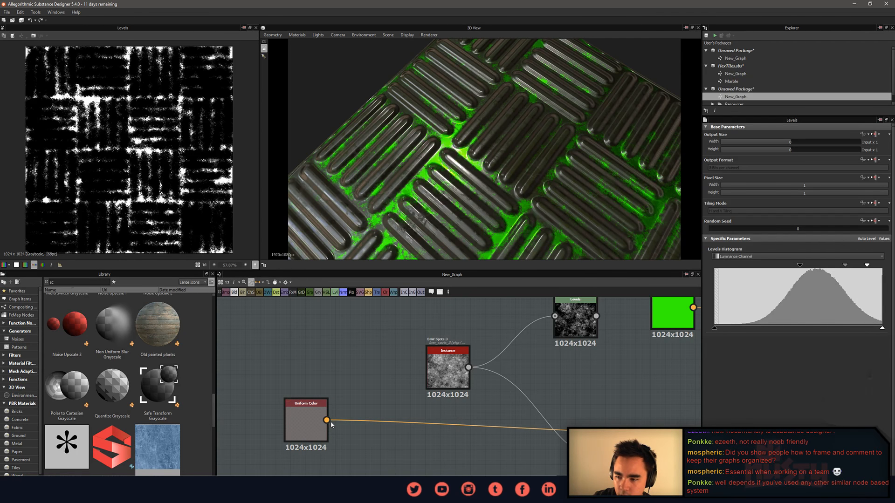
pyautogui.moveTo(340, 425); pyautogui.dragTo(287, 430, button='middle')
pyautogui.scroll(1, 287, 431)
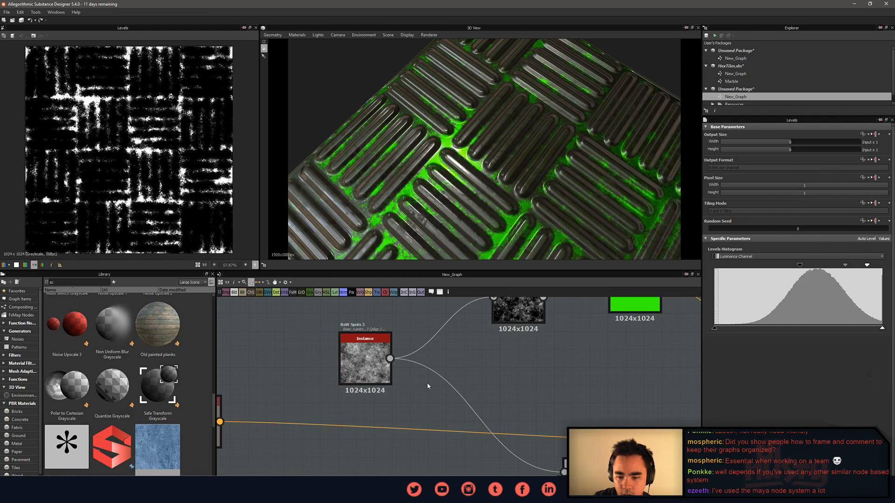
pyautogui.moveTo(586, 386); pyautogui.dragTo(577, 408, button='middle')
pyautogui.scroll(-1, 661, 425)
pyautogui.moveTo(660, 425); pyautogui.dragTo(563, 408, button='middle')
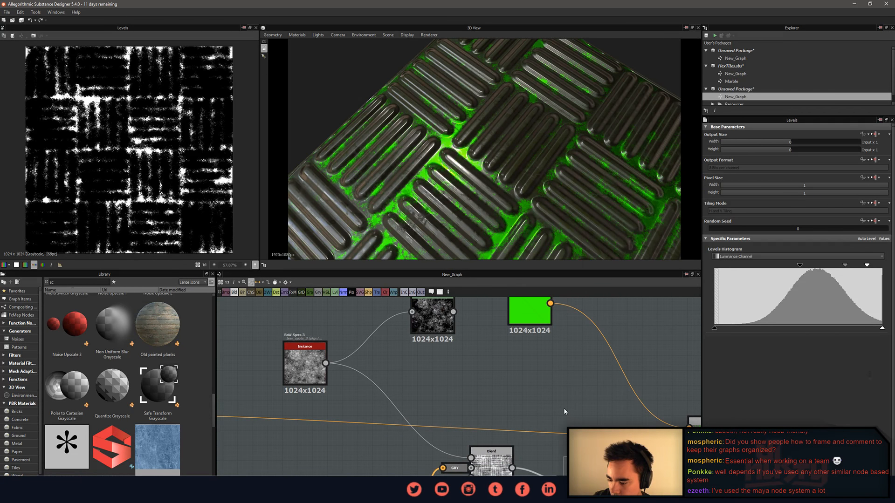
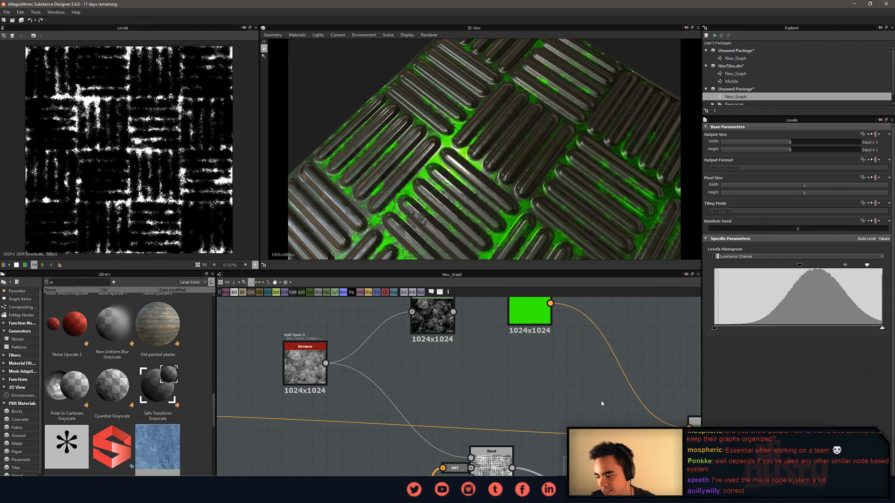
# Examine the gray Uniform Color node's output connector and link color up close.
pyautogui.moveTo(419, 399); pyautogui.dragTo(595, 381, button='middle')
pyautogui.scroll(-1, 501, 402)
pyautogui.scroll(7, 380, 396)
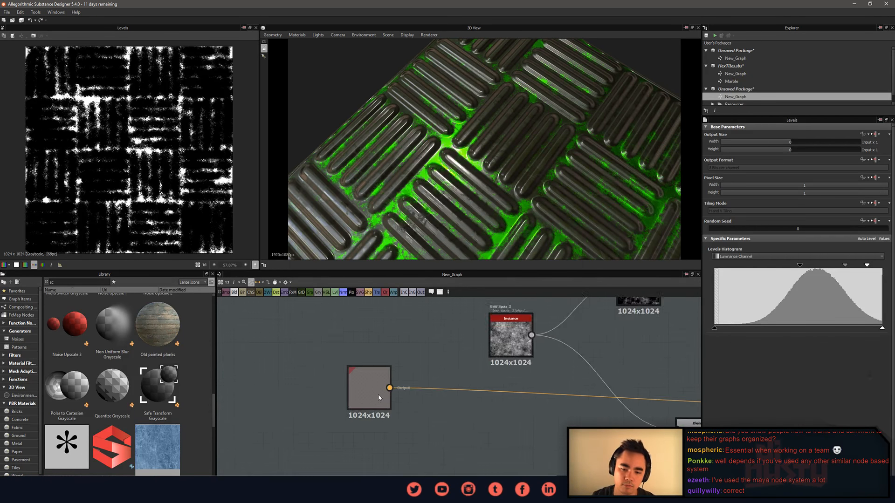
pyautogui.scroll(-1, 512, 425)
pyautogui.moveTo(512, 427); pyautogui.dragTo(472, 441, button='middle')
pyautogui.scroll(1, 467, 428)
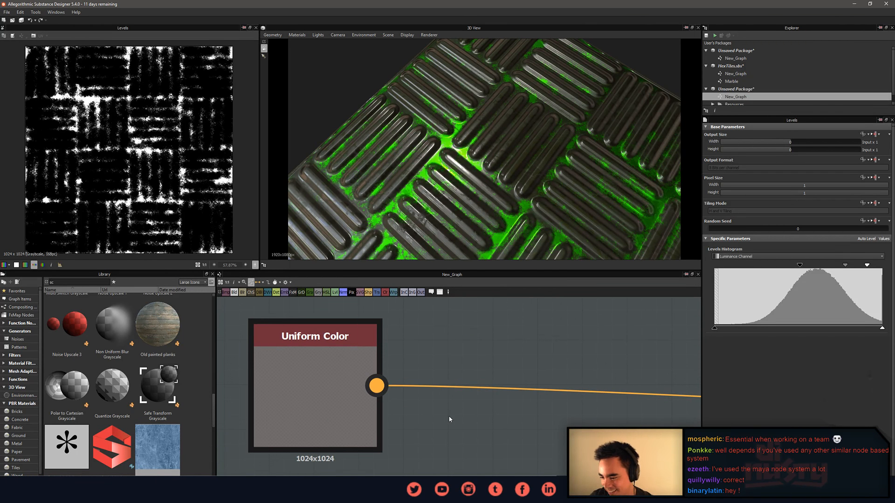
pyautogui.click(461, 420)
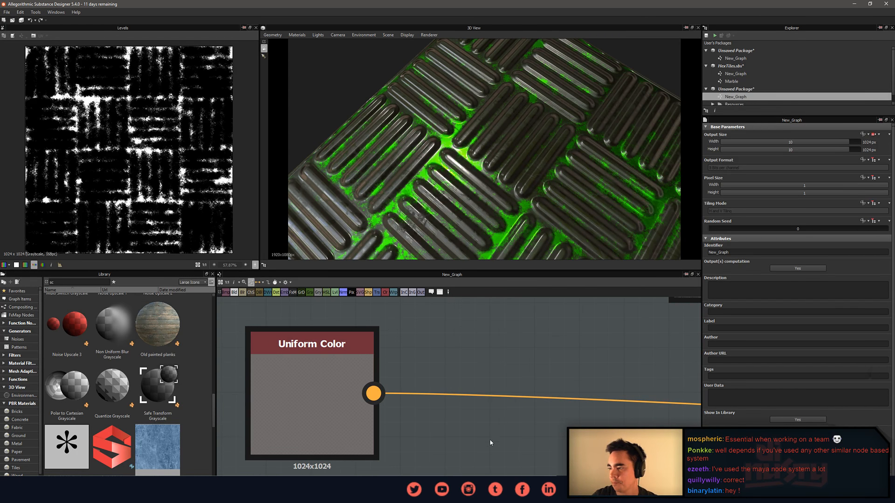
pyautogui.moveTo(410, 412); pyautogui.dragTo(361, 403, button='middle')
pyautogui.scroll(-5, 433, 437)
pyautogui.moveTo(506, 380); pyautogui.dragTo(445, 379, button='middle')
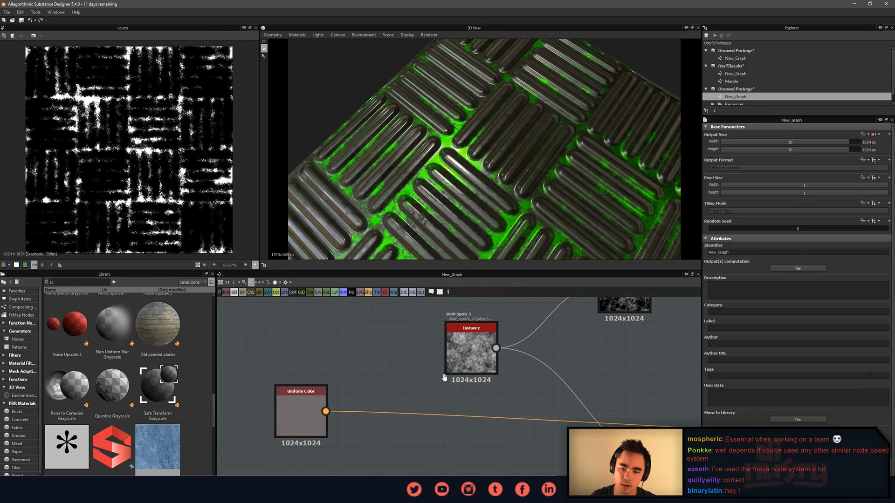
pyautogui.scroll(3, 358, 397)
pyautogui.moveTo(296, 393); pyautogui.dragTo(455, 344, button='middle')
pyautogui.click(409, 355)
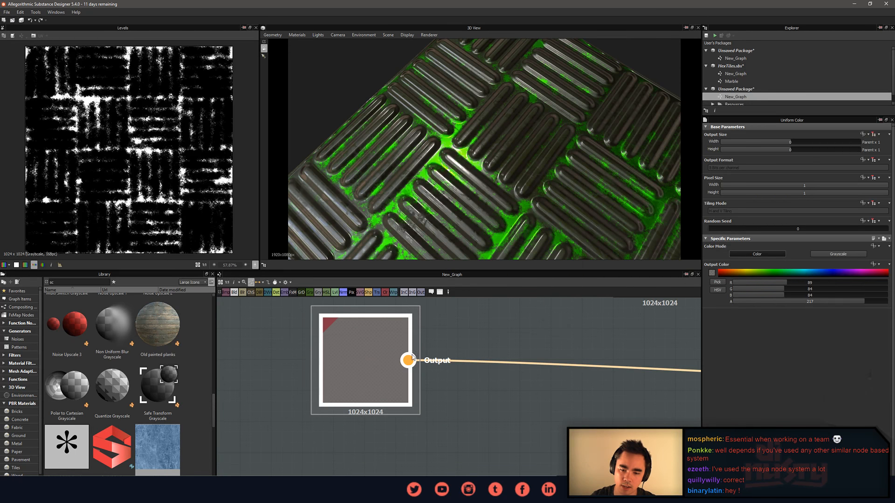
pyautogui.moveTo(507, 379); pyautogui.dragTo(478, 391, button='middle')
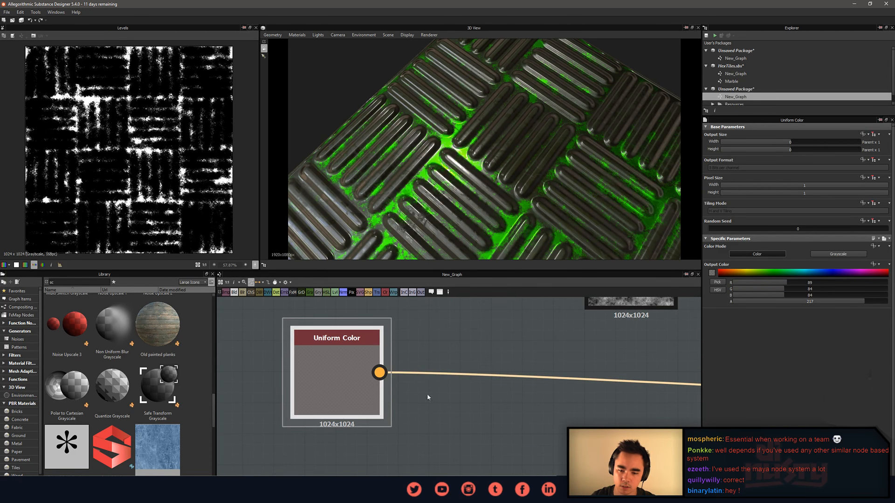
pyautogui.moveTo(388, 381); pyautogui.dragTo(358, 385, button='middle')
# Examine the BnW Spots 3 node's output connector and links up close, and compare them with the mask and color Blend connections.
pyautogui.scroll(-2, 437, 393)
pyautogui.moveTo(567, 381); pyautogui.dragTo(387, 386, button='middle')
pyautogui.moveTo(445, 375); pyautogui.dragTo(513, 439, button='middle')
pyautogui.scroll(2, 513, 437)
pyautogui.click(422, 383)
pyautogui.scroll(2, 471, 417)
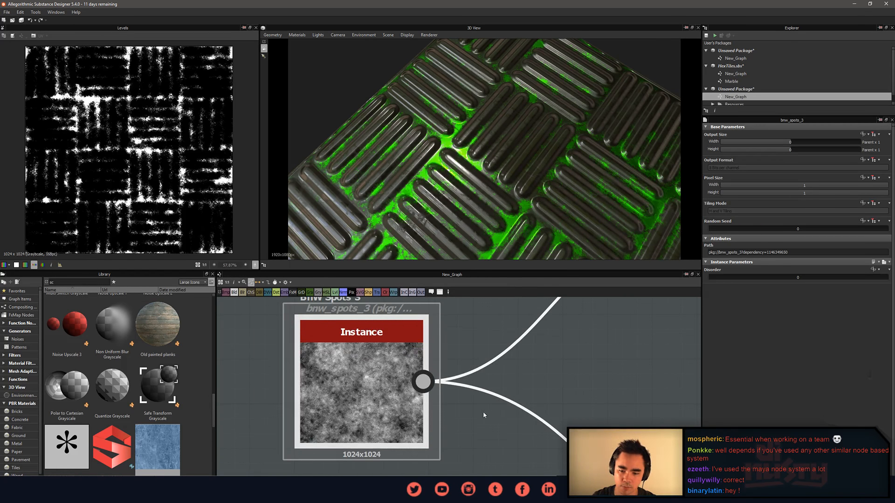
pyautogui.moveTo(617, 388); pyautogui.dragTo(476, 376, button='middle')
pyautogui.scroll(-6, 475, 375)
pyautogui.moveTo(633, 447); pyautogui.dragTo(572, 404, button='middle')
pyautogui.moveTo(636, 415); pyautogui.dragTo(485, 370, button='middle')
pyautogui.scroll(1, 484, 371)
pyautogui.click(418, 357)
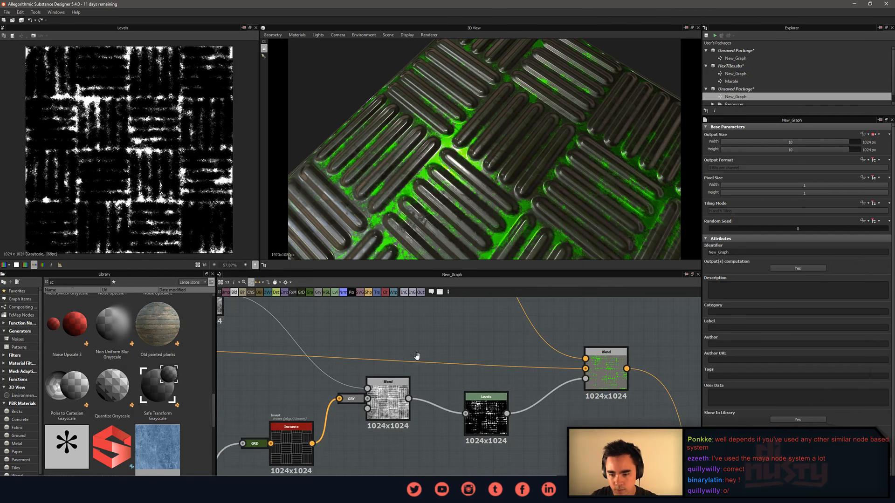
# Duplicate the color Blend with its input connections below the original, and delete the copy.
pyautogui.moveTo(417, 355); pyautogui.dragTo(446, 334, button='middle')
pyautogui.moveTo(531, 347); pyautogui.dragTo(420, 343, button='middle')
pyautogui.scroll(-1, 531, 420)
pyautogui.moveTo(531, 420); pyautogui.dragTo(532, 390, button='middle')
pyautogui.click(521, 333)
pyautogui.hotkey('ctrl', 'd')
pyautogui.moveTo(460, 390); pyautogui.dragTo(544, 414)
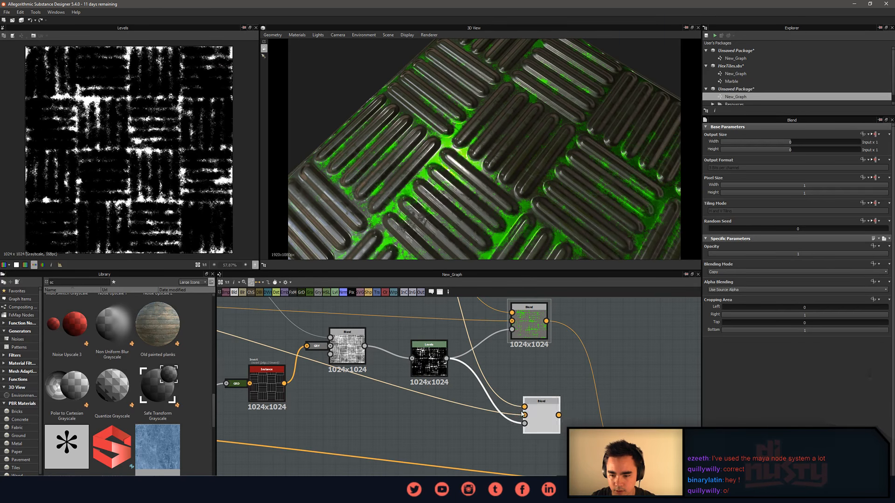
pyautogui.rightClick(523, 410)
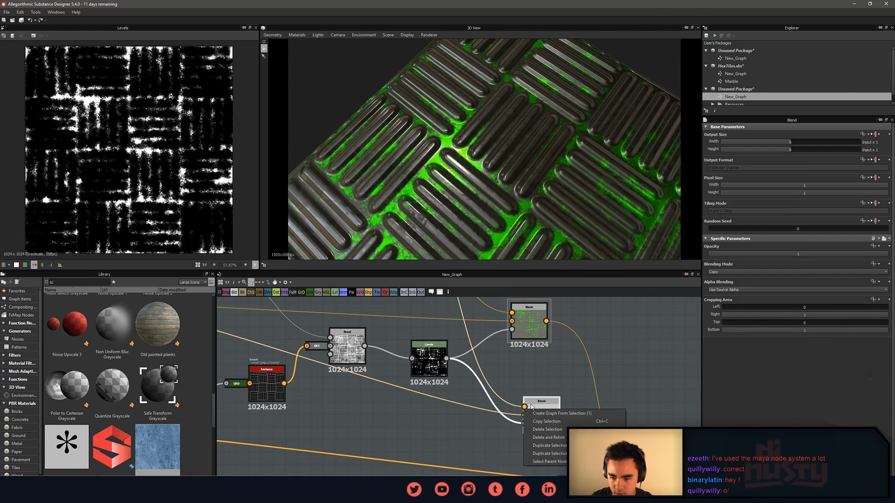
pyautogui.click(527, 405)
pyautogui.press('Delete')
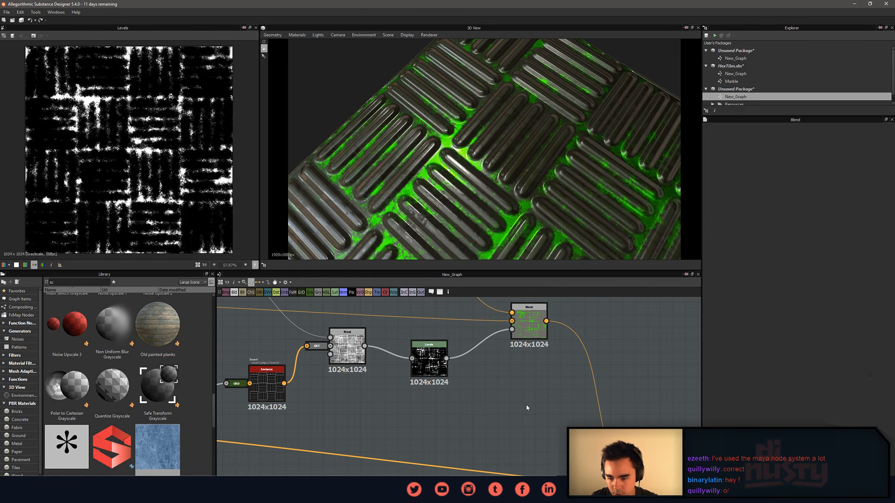
# Bring back the Blend copy without connections, examine its Foreground, Background and Opacity inputs up close, and remove it.
pyautogui.hotkey('ctrl', 'z')
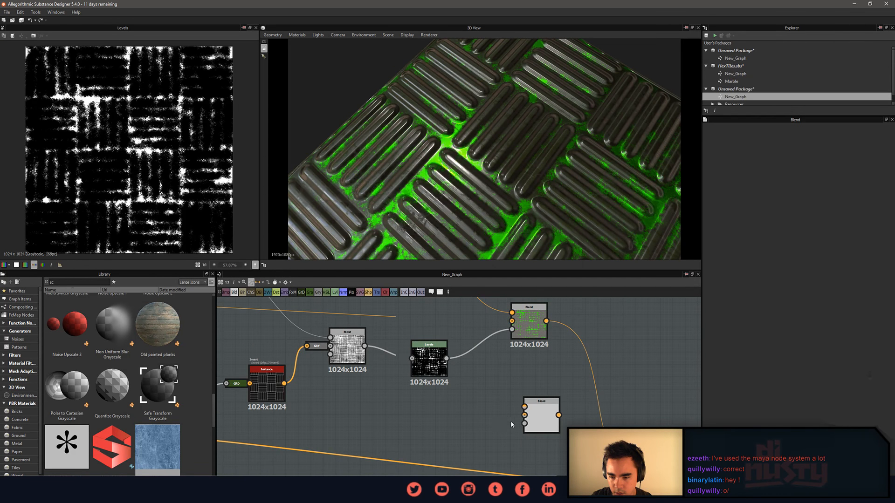
pyautogui.click(536, 421)
pyautogui.scroll(3, 522, 428)
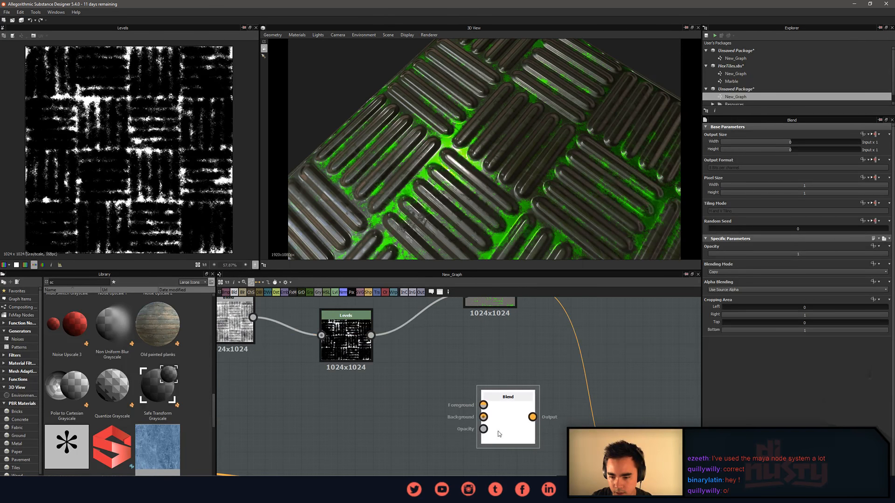
pyautogui.scroll(4, 499, 434)
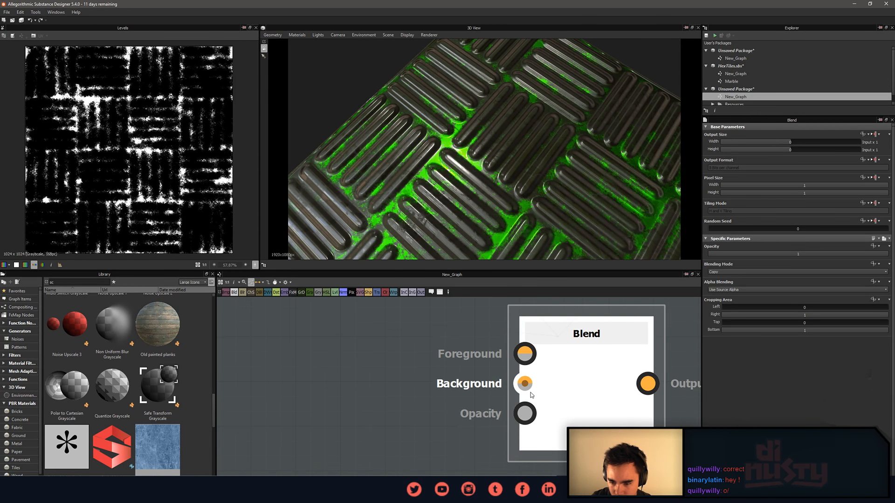
pyautogui.scroll(-4, 530, 392)
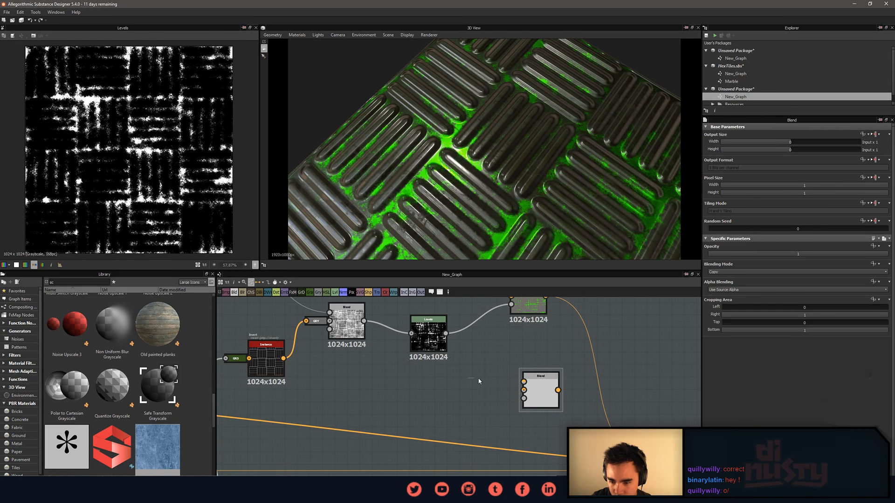
pyautogui.scroll(4, 522, 391)
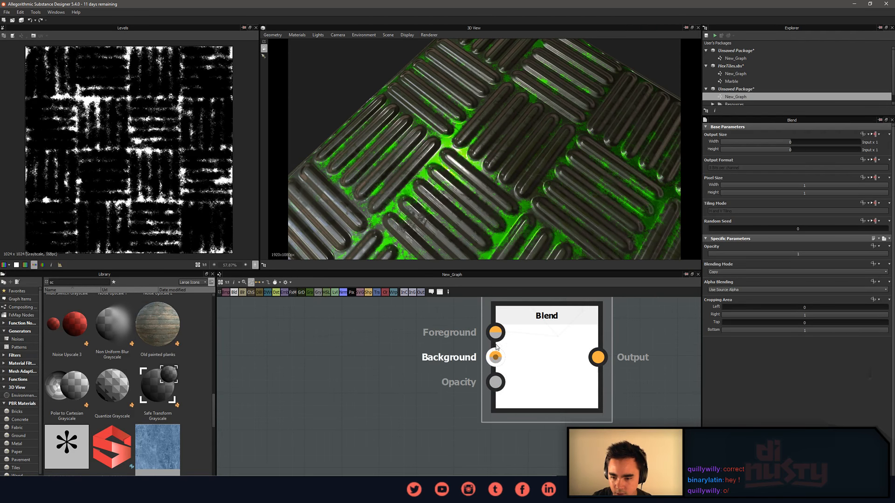
pyautogui.scroll(-5, 500, 375)
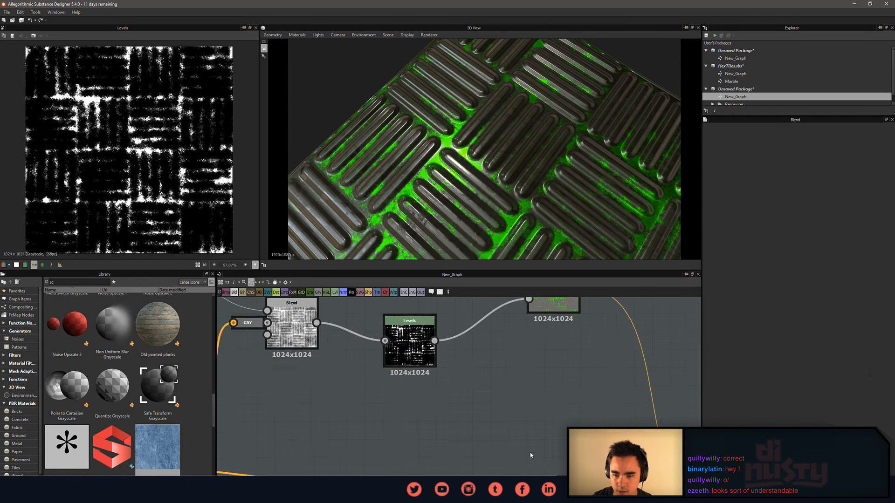
pyautogui.click(541, 423)
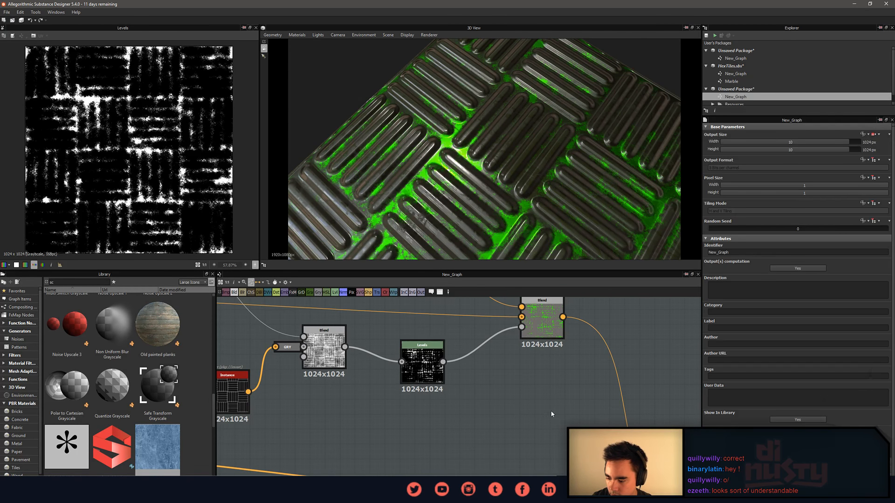
# Move the Levels node fed by BnW Spots 3 closer to the green Uniform Color node.
pyautogui.moveTo(552, 412); pyautogui.dragTo(552, 408, button='middle')
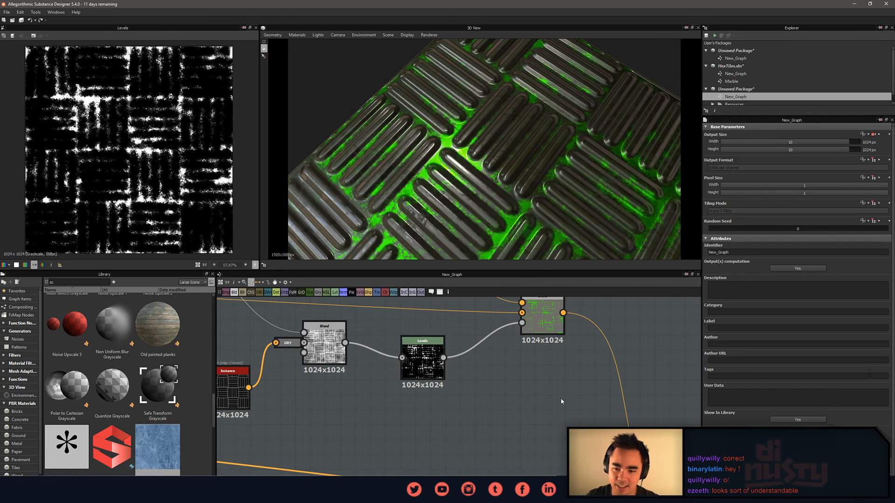
pyautogui.scroll(-1, 513, 402)
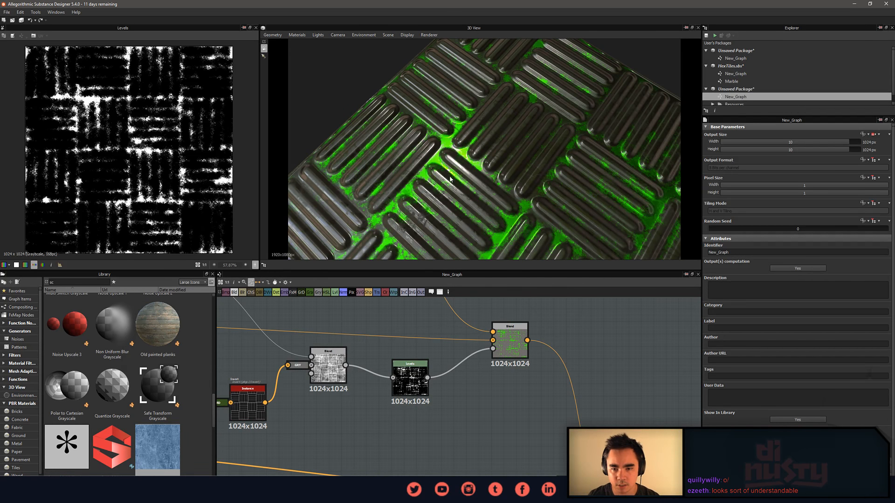
pyautogui.moveTo(422, 360); pyautogui.dragTo(550, 402, button='middle')
pyautogui.scroll(-1, 549, 402)
pyautogui.moveTo(485, 357); pyautogui.dragTo(434, 401, button='middle')
pyautogui.scroll(2, 445, 379)
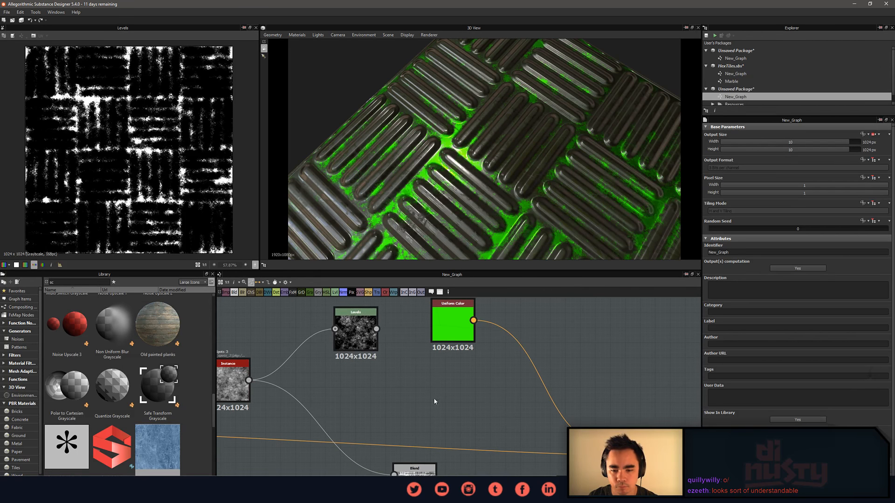
pyautogui.moveTo(356, 331); pyautogui.dragTo(387, 353)
pyautogui.click(422, 393)
pyautogui.moveTo(447, 402); pyautogui.dragTo(455, 386, button='middle')
pyautogui.scroll(-1, 454, 386)
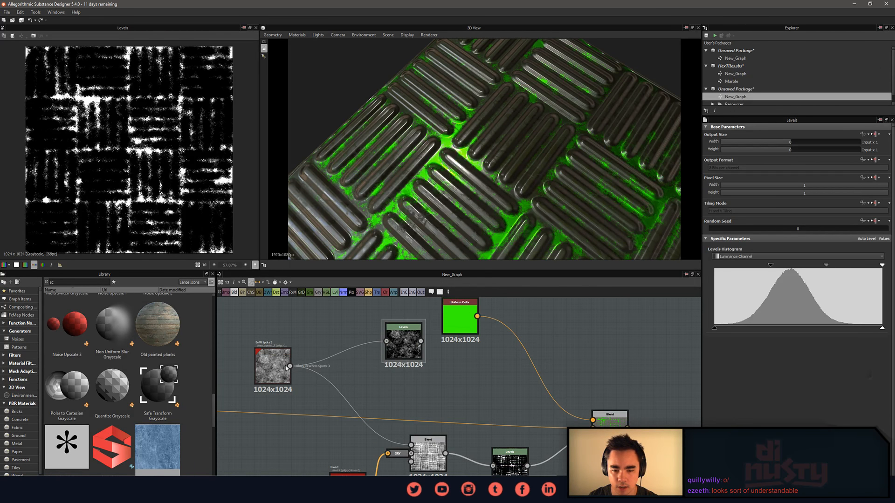
# Disconnect the green Uniform Color from the color Blend, try linking BnW Spots 3 to its foreground input, and undo that link.
pyautogui.click(466, 391)
pyautogui.moveTo(519, 394); pyautogui.dragTo(488, 388, button='middle')
pyautogui.scroll(1, 531, 407)
pyautogui.moveTo(565, 416); pyautogui.dragTo(546, 413)
pyautogui.moveTo(472, 398); pyautogui.dragTo(500, 400, button='middle')
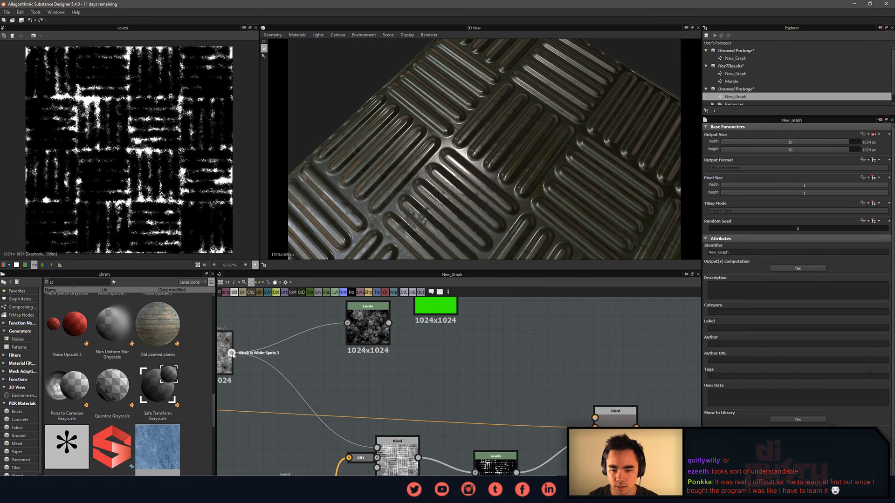
pyautogui.moveTo(595, 420); pyautogui.dragTo(594, 419)
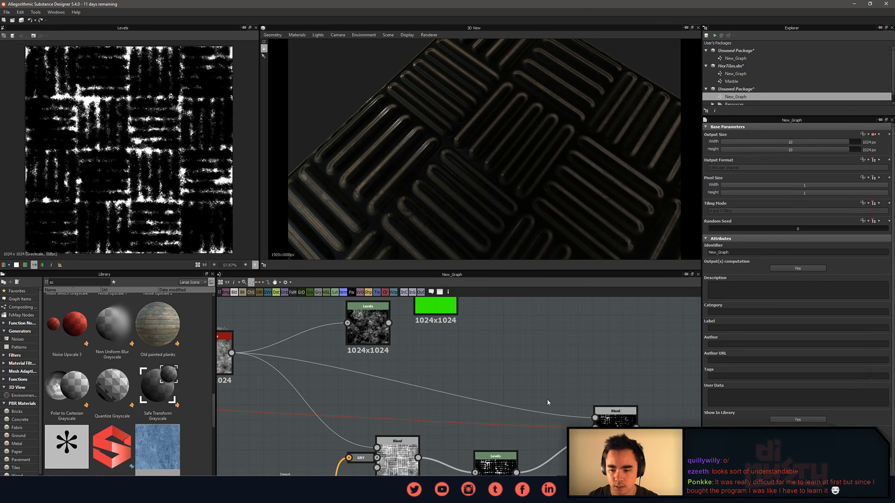
pyautogui.hotkey('ctrl', 'z')
# Try inserting a Grayscale Conversion directly after the BnW Spots 3 node, and undo it.
pyautogui.moveTo(484, 376); pyautogui.dragTo(518, 381, button='middle')
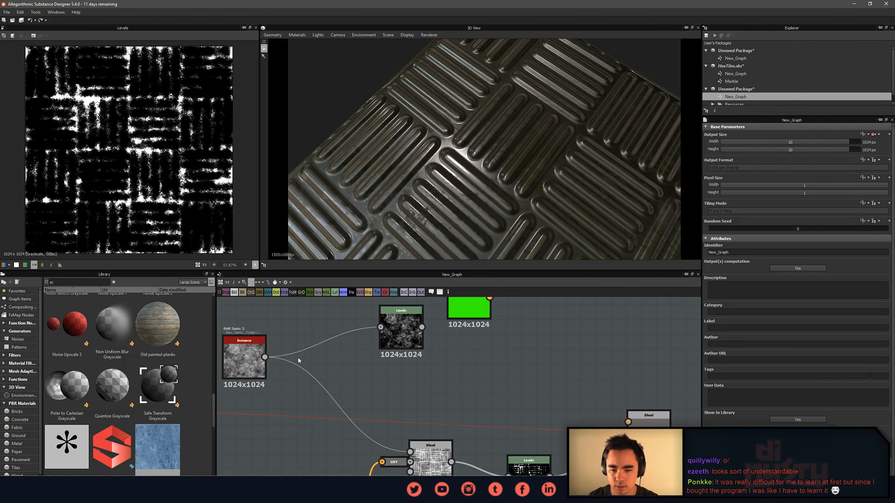
pyautogui.click(253, 369)
pyautogui.press('space')
pyautogui.write('grey')
pyautogui.press('BackSpace')
pyautogui.press('BackSpace')
pyautogui.write('ay')
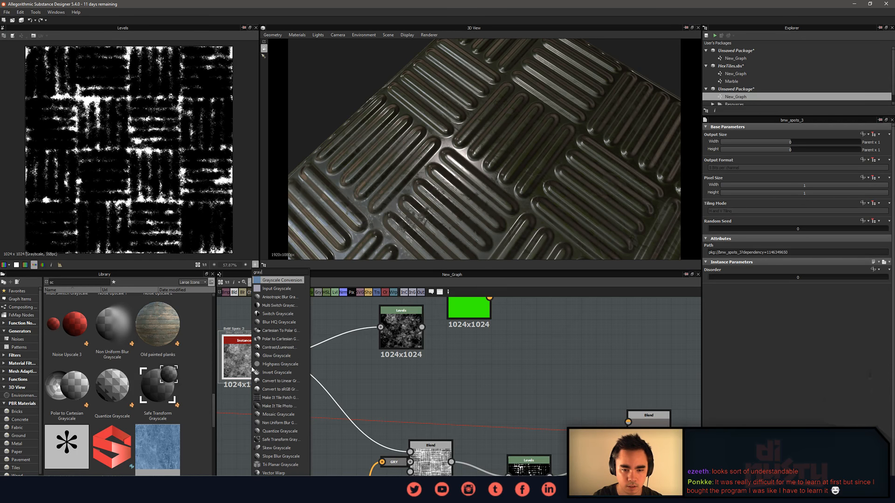
pyautogui.press('Return')
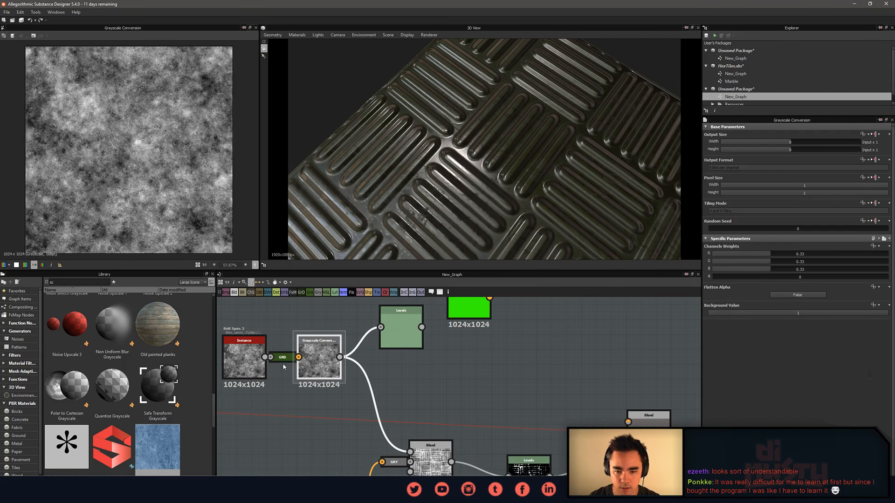
pyautogui.hotkey('ctrl', 'z')
# Add a standalone Grayscale Conversion, feed it from BnW Spots 3, and delete it.
pyautogui.press('space')
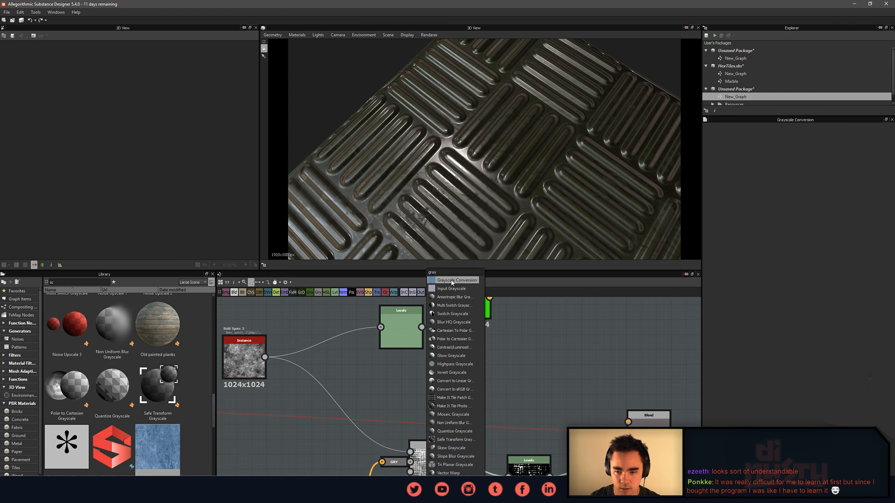
pyautogui.click(451, 281)
pyautogui.moveTo(430, 394); pyautogui.dragTo(489, 380)
pyautogui.moveTo(265, 357); pyautogui.dragTo(463, 387)
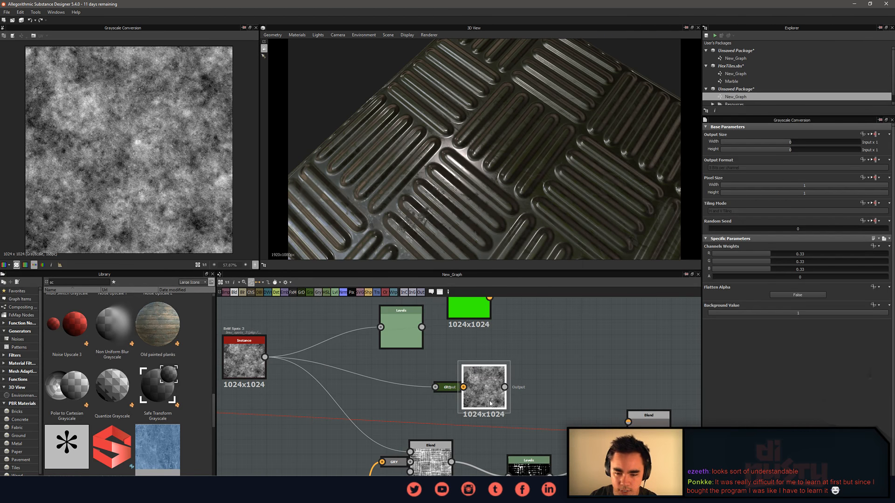
pyautogui.press('Delete')
# Reposition the Gradient Map fed by BnW Spots 3 and set its color mode to Grayscale.
pyautogui.moveTo(352, 382); pyautogui.dragTo(450, 397)
pyautogui.click(450, 397)
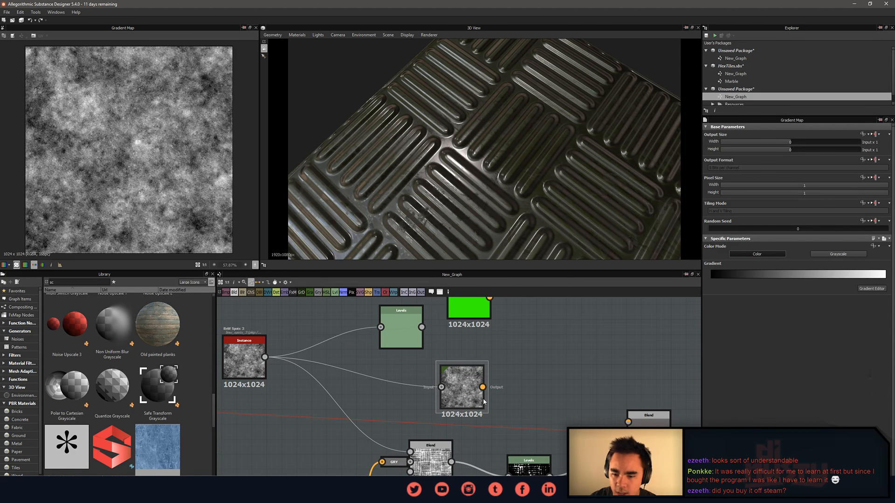
pyautogui.moveTo(476, 401); pyautogui.dragTo(512, 400)
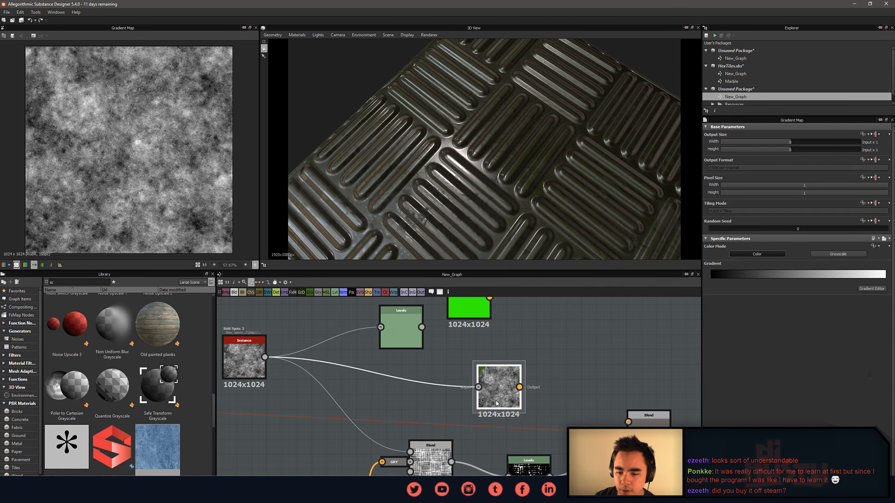
pyautogui.moveTo(498, 403); pyautogui.dragTo(499, 395)
pyautogui.click(832, 254)
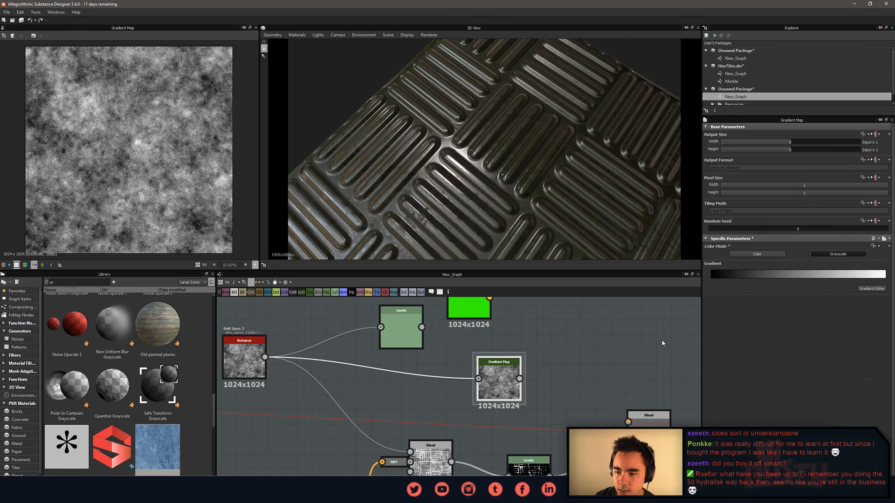
# Link the Gradient Map to the color Blend's foreground input, dock it there, and preview the Blend.
pyautogui.moveTo(535, 381)
pyautogui.mouseDown(button='middle')
pyautogui.moveTo(480, 362)
pyautogui.moveTo(547, 375)
pyautogui.mouseUp(button='middle')
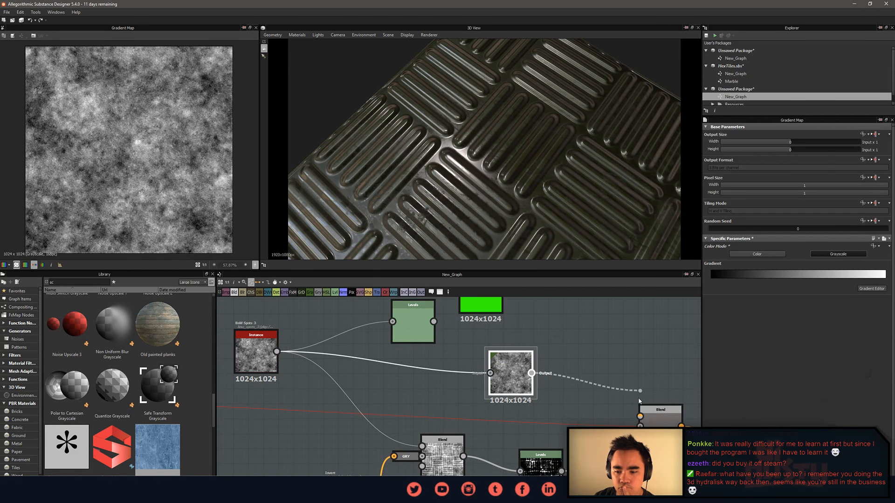
pyautogui.moveTo(639, 399); pyautogui.dragTo(640, 416)
pyautogui.press('d')
pyautogui.moveTo(639, 380); pyautogui.dragTo(588, 363, button='middle')
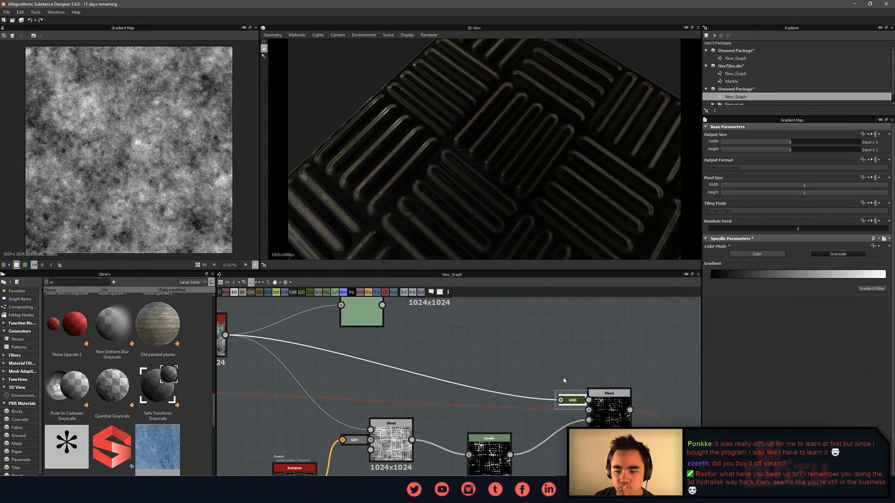
pyautogui.click(608, 400)
pyautogui.moveTo(472, 351); pyautogui.dragTo(531, 357, button='middle')
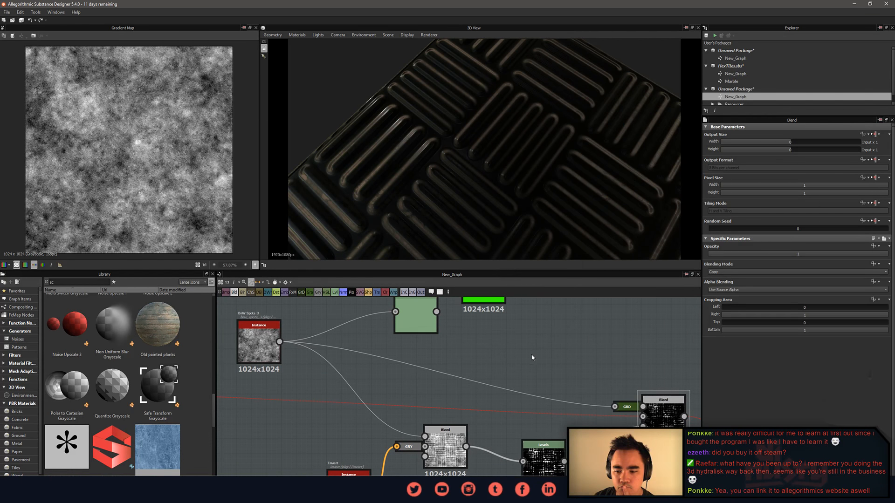
pyautogui.moveTo(604, 367); pyautogui.dragTo(575, 367, button='middle')
pyautogui.doubleClick(634, 412)
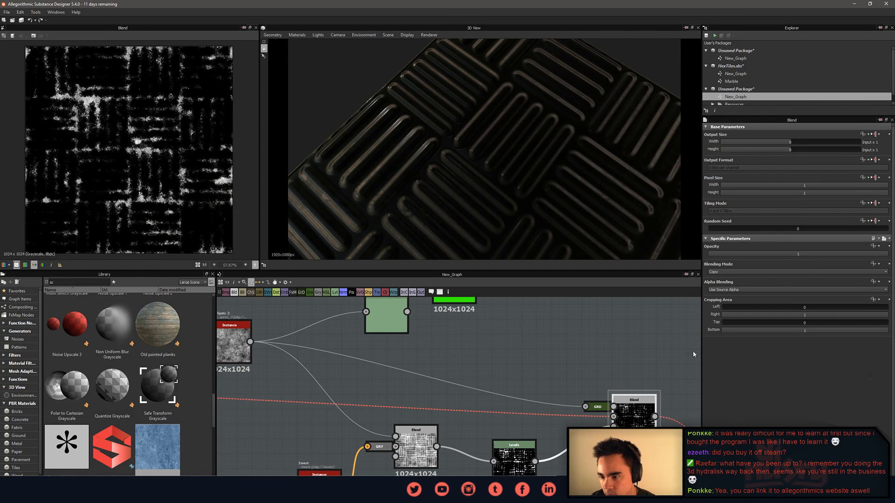
# Try other blending modes on the color Blend, including Add Sub and Divide.
pyautogui.moveTo(642, 328); pyautogui.dragTo(614, 316, button='middle')
pyautogui.click(743, 273)
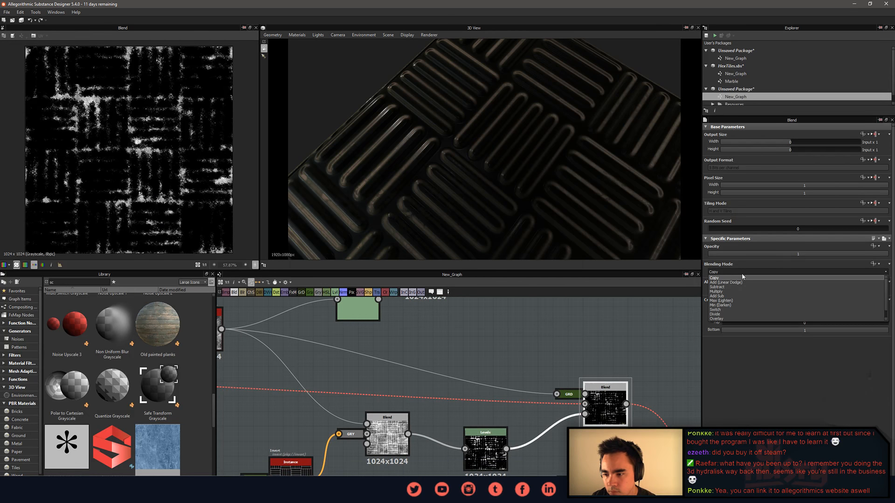
pyautogui.click(744, 274)
pyautogui.click(745, 274)
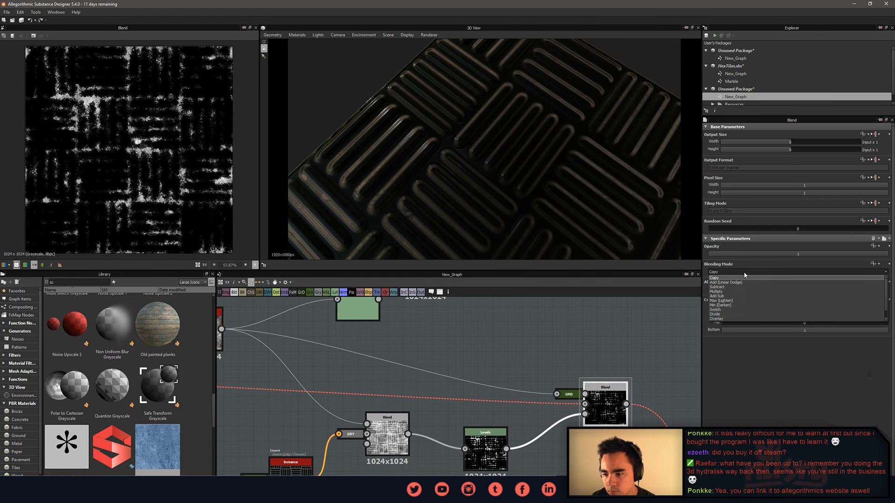
pyautogui.click(744, 273)
pyautogui.scroll(-2, 744, 274)
pyautogui.scroll(-4, 744, 274)
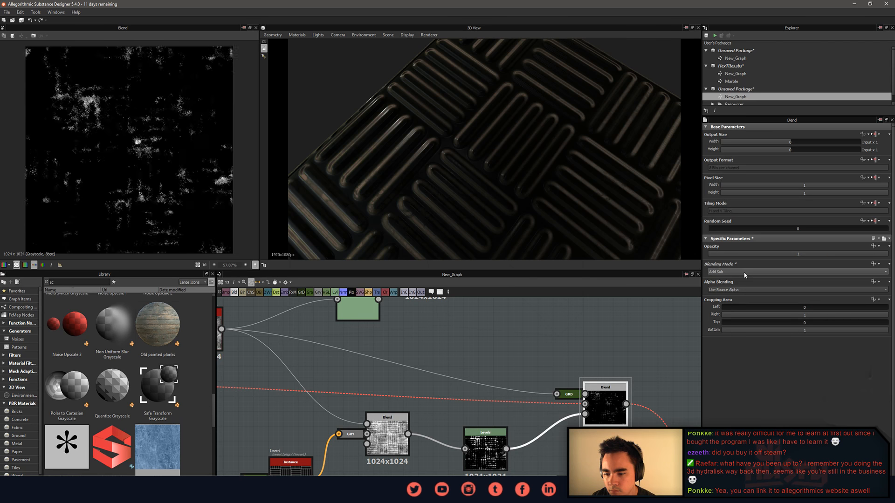
pyautogui.scroll(-1, 744, 274)
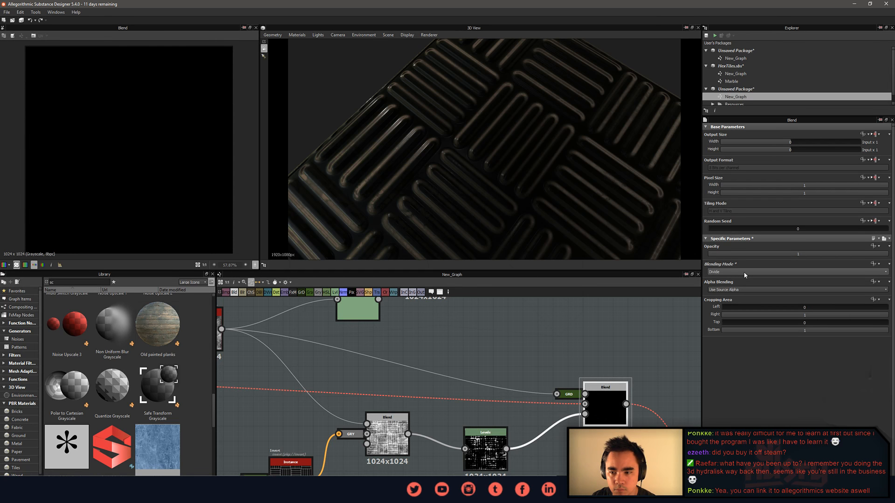
pyautogui.scroll(-2, 635, 345)
pyautogui.moveTo(670, 407); pyautogui.dragTo(689, 412, button='middle')
# Undo the blending mode, Gradient Map and Grayscale Conversion changes back to the green Uniform Color's link with the color Blend.
pyautogui.hotkey('ctrl', 'z')
pyautogui.hotkey('ctrl', 'z')
pyautogui.hotkey('ctrl', 'z')
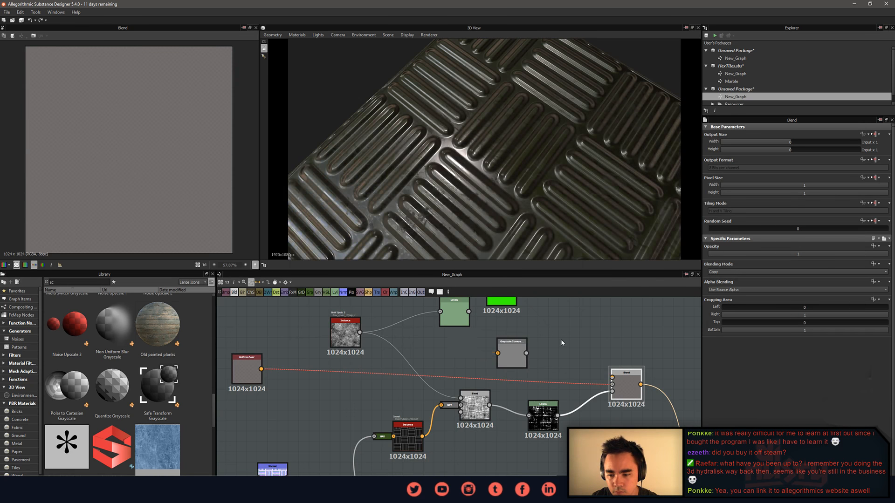
pyautogui.hotkey('ctrl', 'z')
pyautogui.hotkey('ctrl', 'z')
pyautogui.hotkey('ctrl', 'z')
pyautogui.moveTo(494, 344); pyautogui.dragTo(519, 380, button='middle')
# Add an unconnected Grayscale Conversion node between BnW Spots 3 and the color Blend, and delete it.
pyautogui.click(325, 363)
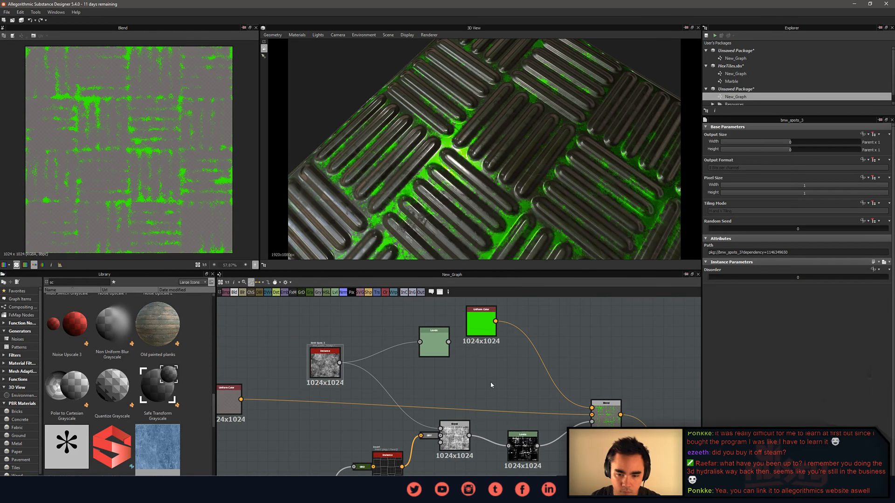
pyautogui.press('space')
pyautogui.write('gray')
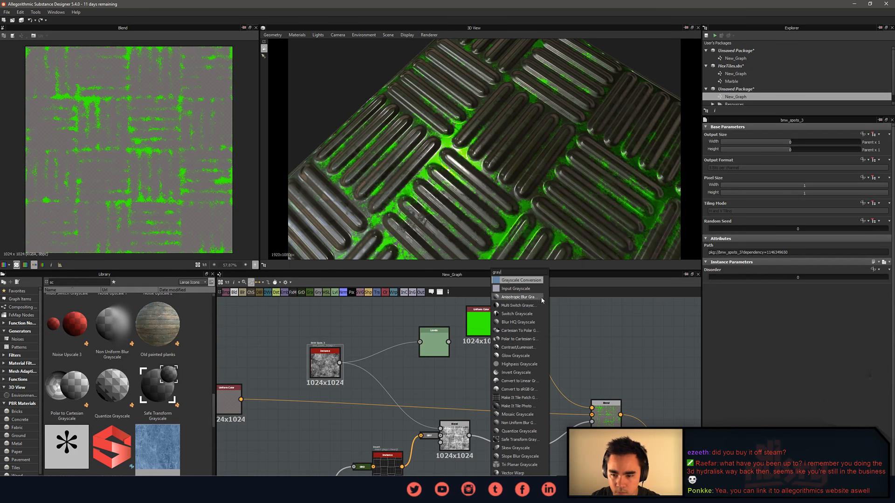
pyautogui.click(534, 281)
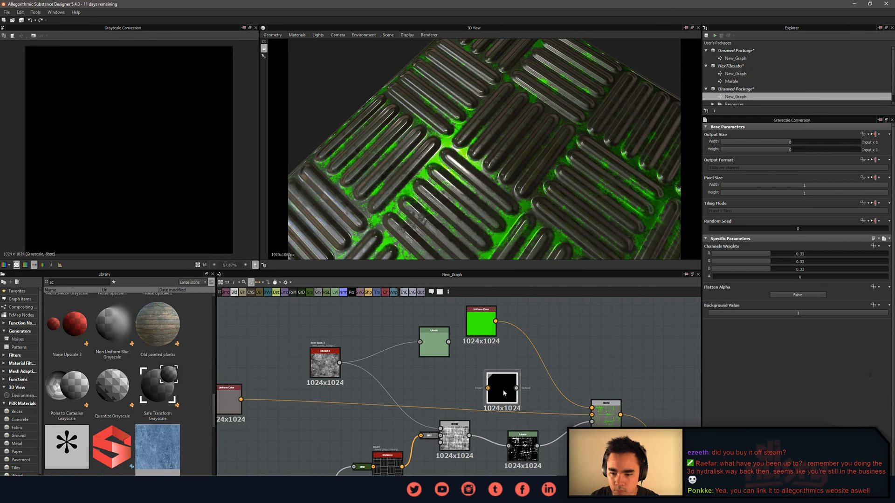
pyautogui.press('Delete')
# Add a Color node below the green Uniform Color, and delete it.
pyautogui.press('space')
pyautogui.write('color')
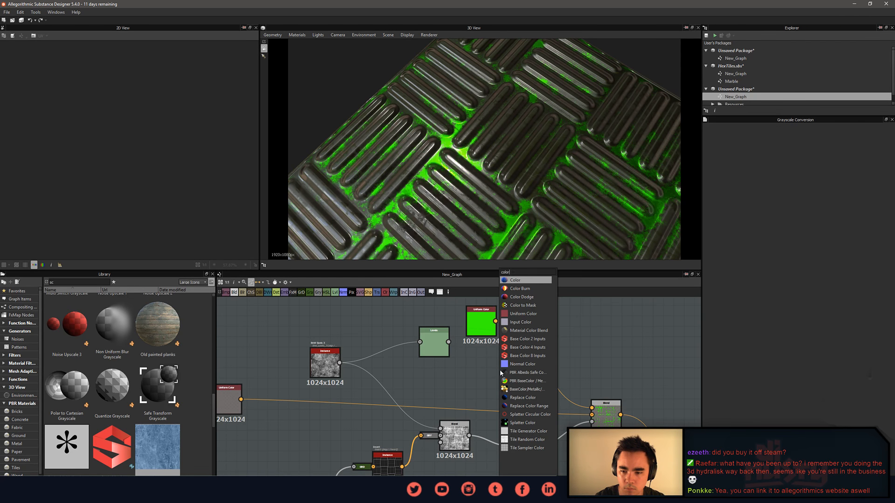
pyautogui.press('Return')
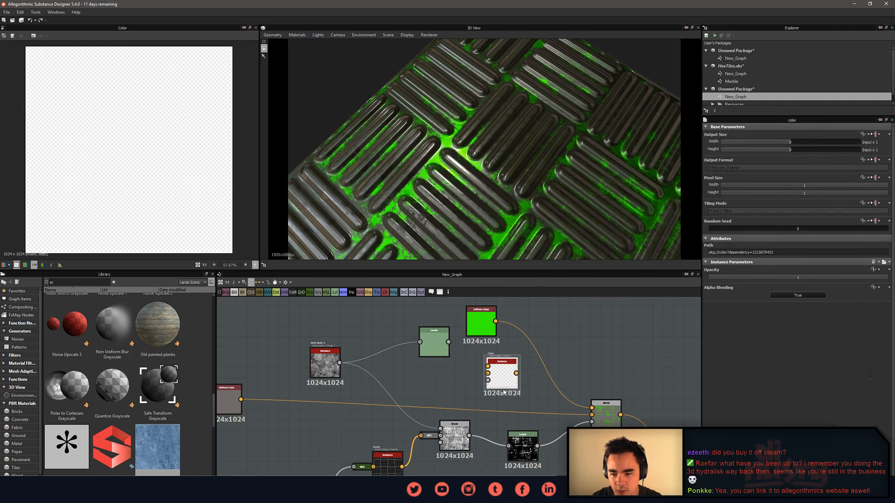
pyautogui.scroll(3, 504, 392)
pyautogui.press('Delete')
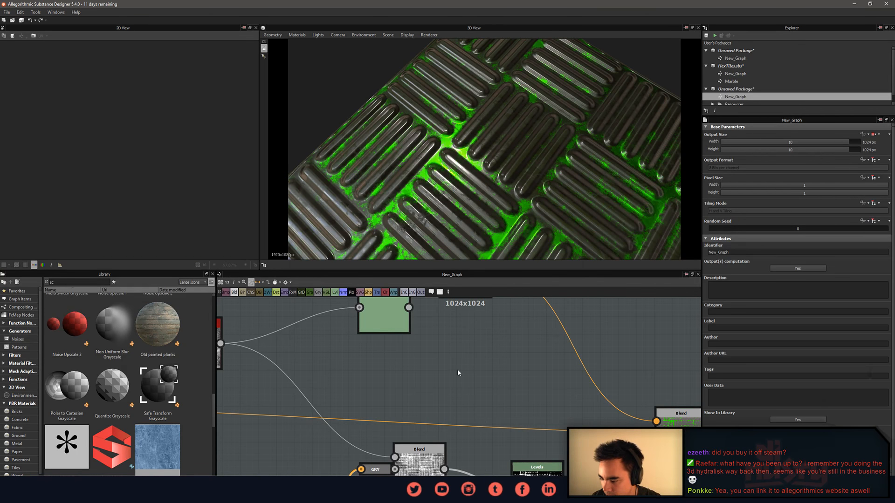
pyautogui.press('space')
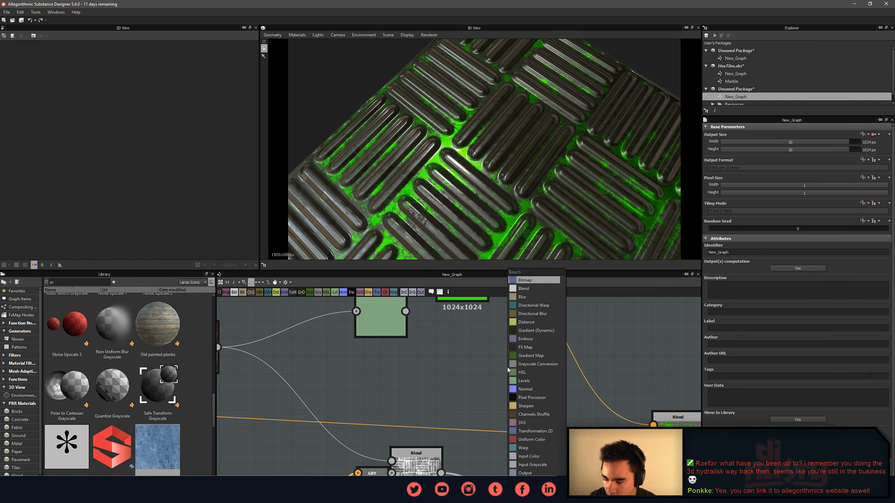
pyautogui.click(470, 375)
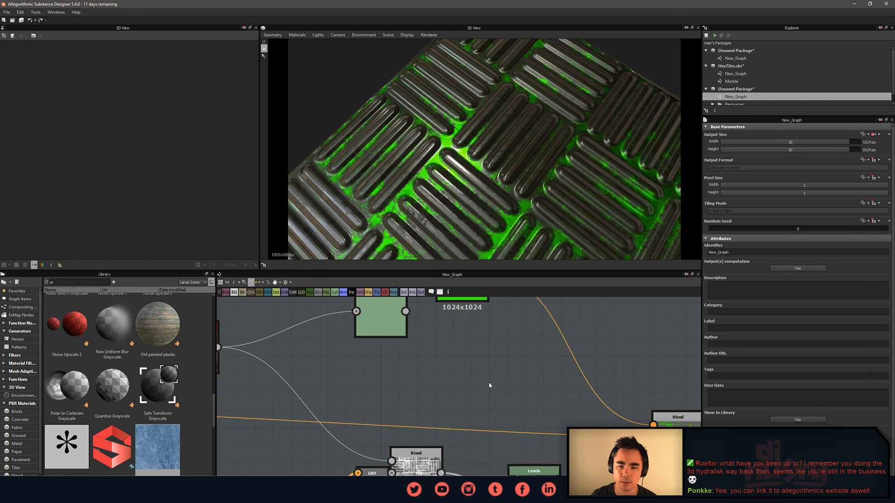
pyautogui.press('space')
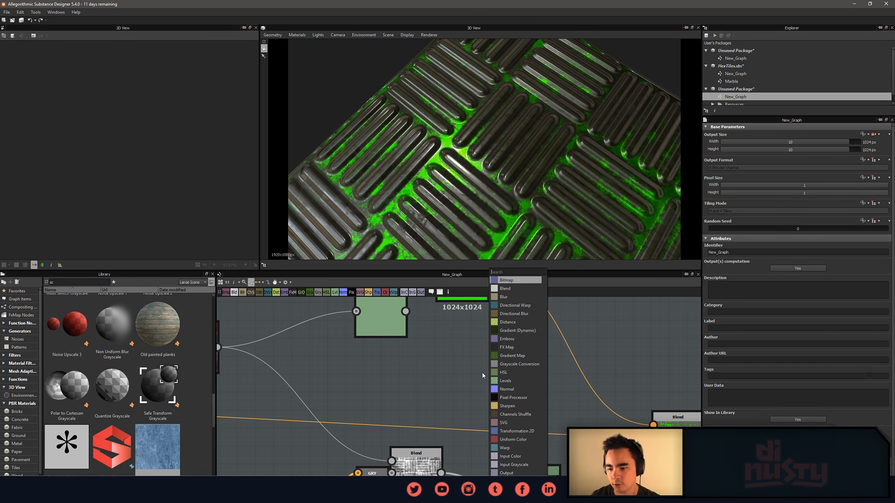
pyautogui.click(383, 394)
pyautogui.moveTo(380, 396); pyautogui.dragTo(359, 401, button='middle')
pyautogui.moveTo(437, 383); pyautogui.dragTo(457, 430, button='middle')
# Examine the output and histogram of the Levels node fed by BnW Spots 3.
pyautogui.click(460, 334)
pyautogui.doubleClick(459, 334)
pyautogui.moveTo(460, 334); pyautogui.dragTo(516, 312, button='middle')
pyautogui.doubleClick(443, 364)
pyautogui.moveTo(568, 413); pyautogui.dragTo(508, 403, button='middle')
pyautogui.click(425, 373)
pyautogui.click(380, 352)
pyautogui.scroll(-1, 483, 385)
pyautogui.scroll(3, 508, 404)
pyautogui.scroll(-2, 444, 413)
pyautogui.moveTo(444, 413)
pyautogui.mouseDown(button='middle')
pyautogui.moveTo(469, 425)
pyautogui.moveTo(455, 413)
pyautogui.mouseUp(button='middle')
pyautogui.scroll(-1, 454, 410)
pyautogui.moveTo(411, 363); pyautogui.dragTo(451, 358, button='middle')
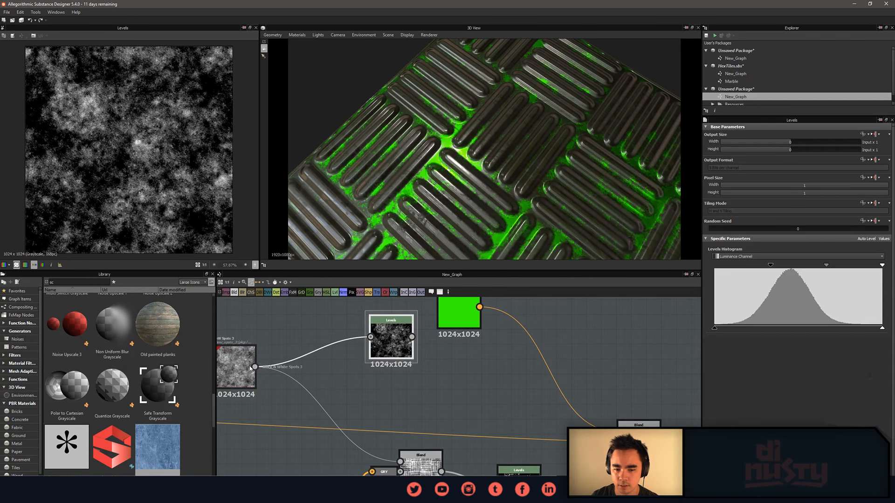
# Add a Gradient Map fed by BnW Spots 3 and connect its output to the color Blend in place of the green Uniform Color.
pyautogui.moveTo(614, 431); pyautogui.dragTo(618, 432)
pyautogui.hotkey('ctrl', 'z')
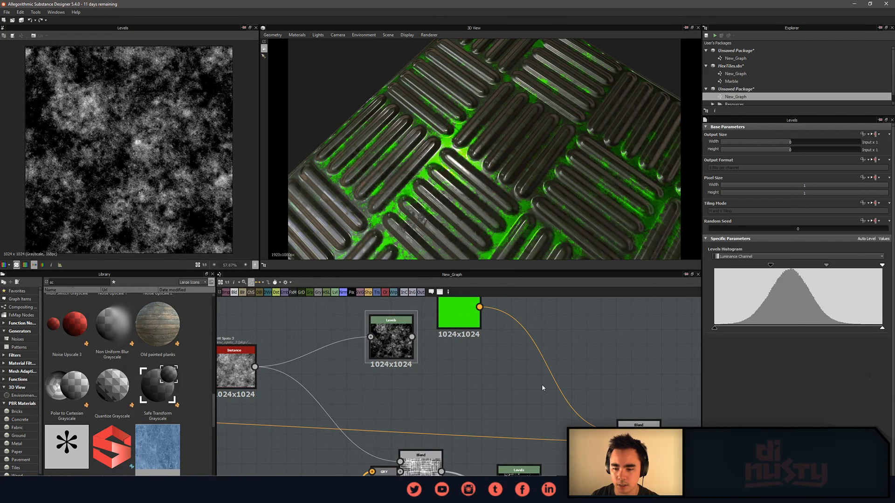
pyautogui.press('space')
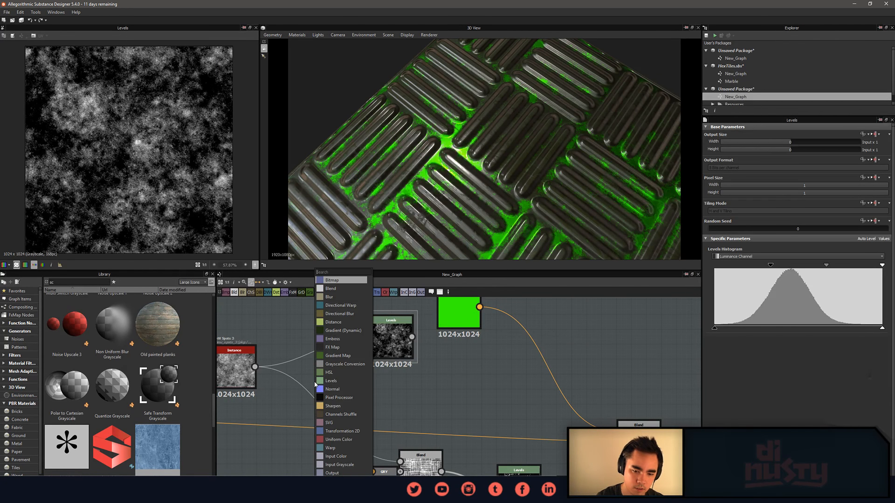
pyautogui.write('gradi')
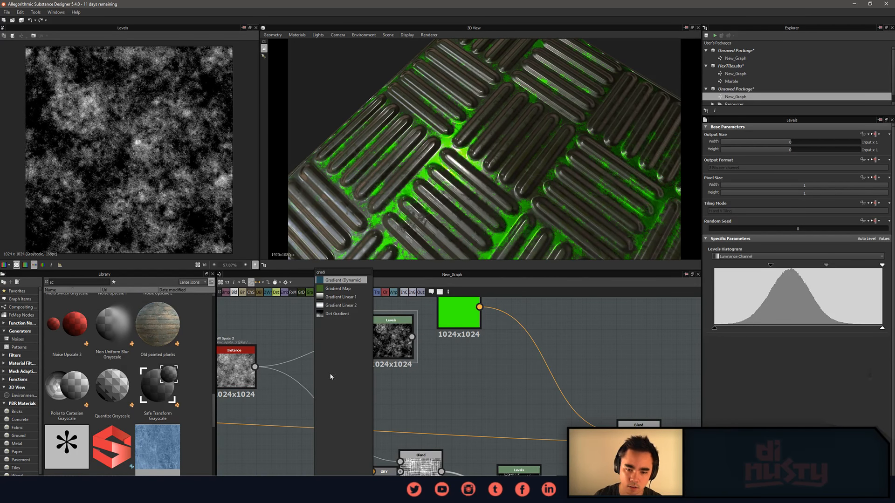
pyautogui.click(338, 288)
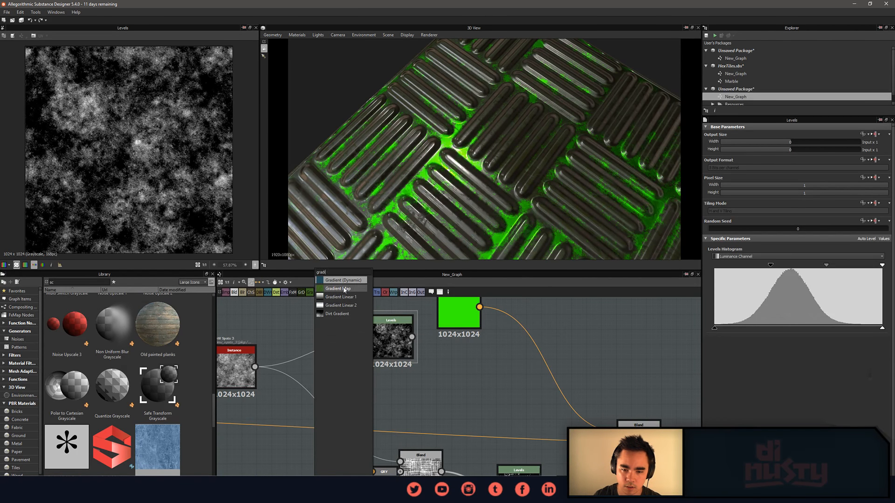
pyautogui.moveTo(317, 401); pyautogui.dragTo(505, 416)
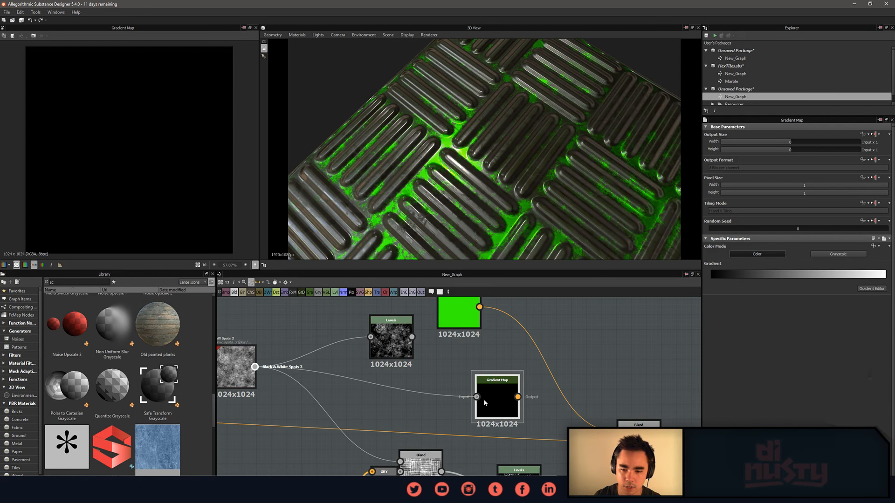
pyautogui.moveTo(518, 397); pyautogui.dragTo(616, 431)
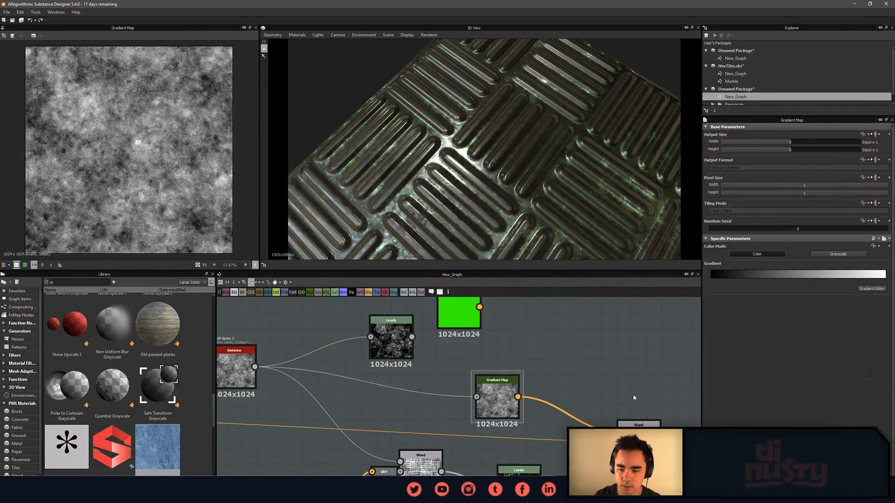
# Examine the color Blend's output and its effect on the floor in the 3D view.
pyautogui.scroll(-1, 574, 386)
pyautogui.scroll(-3, 518, 205)
pyautogui.moveTo(515, 216); pyautogui.dragTo(515, 198)
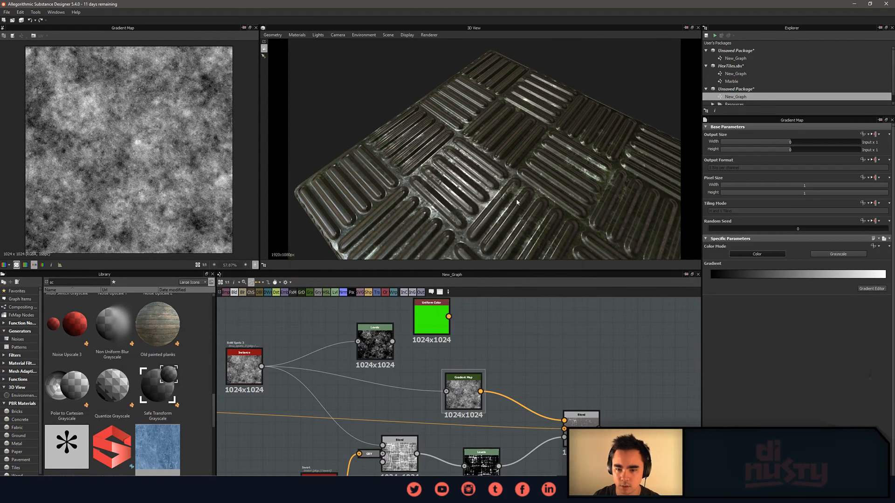
pyautogui.moveTo(649, 372); pyautogui.dragTo(637, 352, button='middle')
pyautogui.scroll(4, 582, 401)
pyautogui.doubleClick(555, 408)
pyautogui.scroll(8, 149, 185)
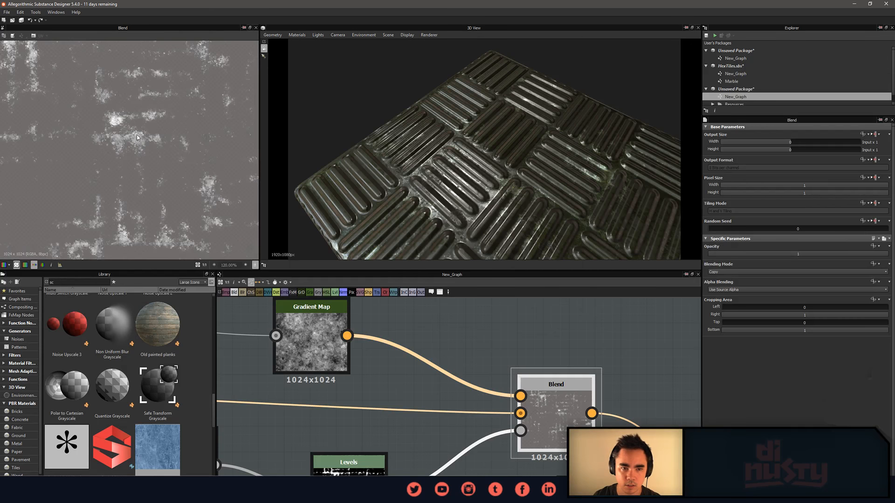
pyautogui.scroll(-4, 150, 185)
pyautogui.scroll(-5, 559, 389)
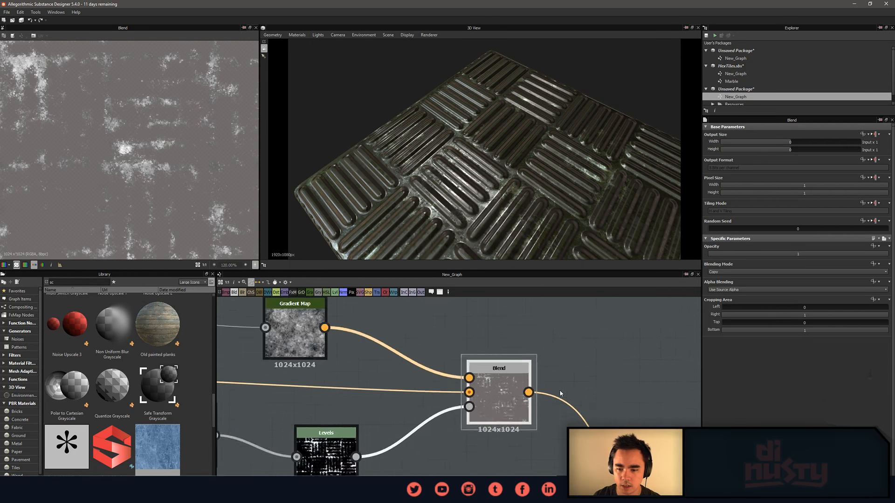
pyautogui.scroll(3, 537, 381)
pyautogui.moveTo(424, 404); pyautogui.dragTo(585, 419, button='middle')
pyautogui.scroll(-4, 659, 393)
# Move the grey Uniform Color close to the color Blend and shift the Gradient Map up to make room.
pyautogui.doubleClick(309, 371)
pyautogui.scroll(3, 310, 371)
pyautogui.moveTo(312, 372); pyautogui.dragTo(566, 378)
pyautogui.moveTo(643, 373); pyautogui.dragTo(448, 380, button='middle')
pyautogui.scroll(-3, 449, 380)
pyautogui.moveTo(502, 367); pyautogui.dragTo(503, 341)
pyautogui.click(402, 377)
pyautogui.moveTo(403, 378); pyautogui.dragTo(541, 373)
# Move the mask Levels and its neighbouring mask nodes down, away from the color Blend.
pyautogui.moveTo(508, 412); pyautogui.dragTo(509, 450)
pyautogui.moveTo(450, 407); pyautogui.dragTo(456, 451)
pyautogui.moveTo(398, 432); pyautogui.dragTo(398, 444)
pyautogui.moveTo(558, 403); pyautogui.dragTo(504, 412, button='middle')
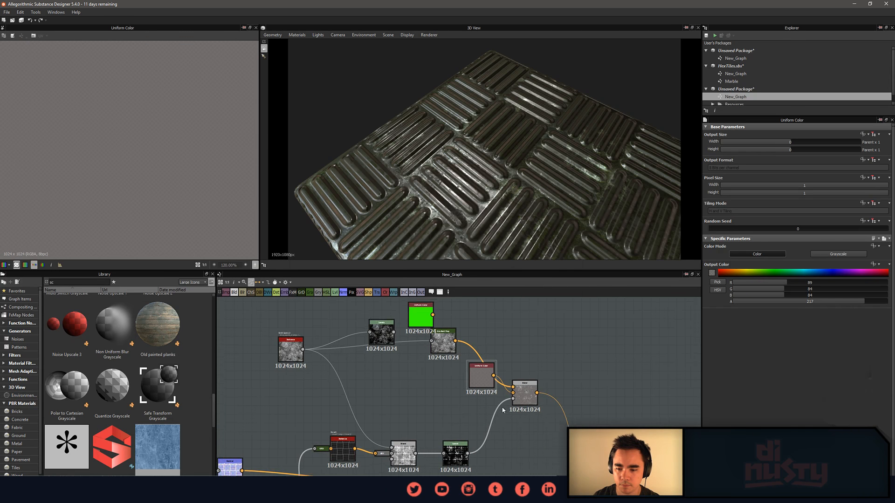
# Line up the Gradient Map above the grey Uniform Color, directly in front of the color Blend.
pyautogui.scroll(2, 508, 412)
pyautogui.moveTo(538, 396); pyautogui.dragTo(551, 384)
pyautogui.moveTo(461, 369); pyautogui.dragTo(461, 382)
pyautogui.moveTo(492, 321); pyautogui.dragTo(511, 367, button='middle')
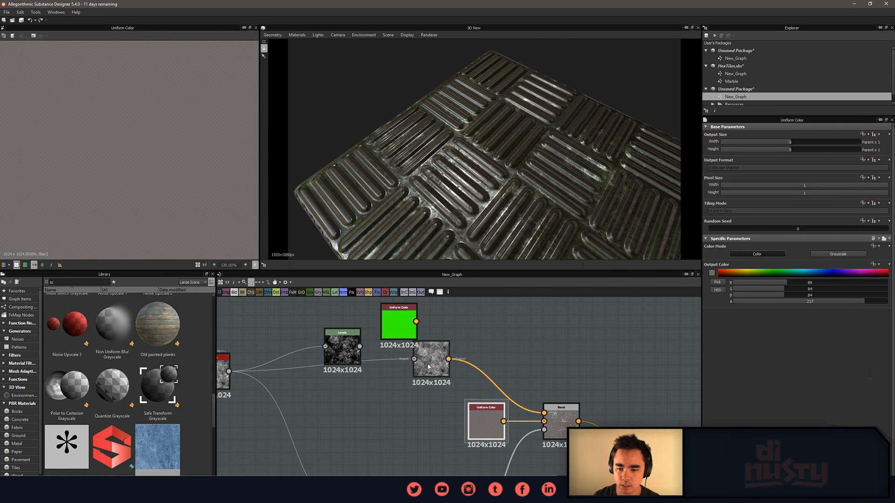
pyautogui.moveTo(431, 366); pyautogui.dragTo(485, 374)
pyautogui.click(564, 351)
pyautogui.moveTo(549, 363); pyautogui.dragTo(565, 261, button='middle')
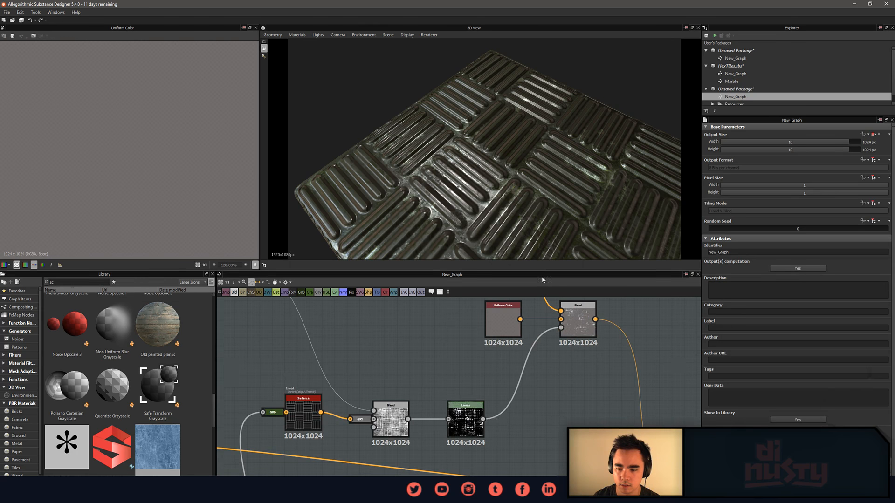
# Examine the outputs of the mask Levels, the grey Uniform Color and the Gradient Map feeding the color Blend.
pyautogui.doubleClick(459, 421)
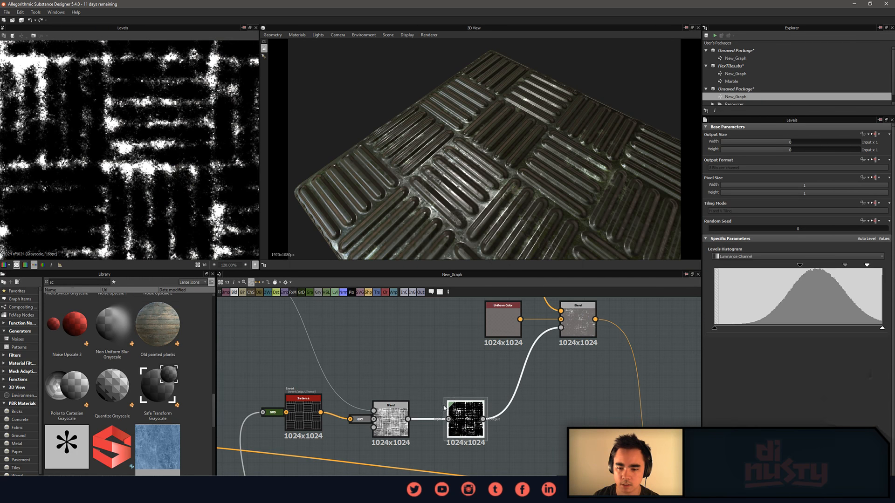
pyautogui.moveTo(465, 367); pyautogui.dragTo(432, 438, button='middle')
pyautogui.doubleClick(469, 386)
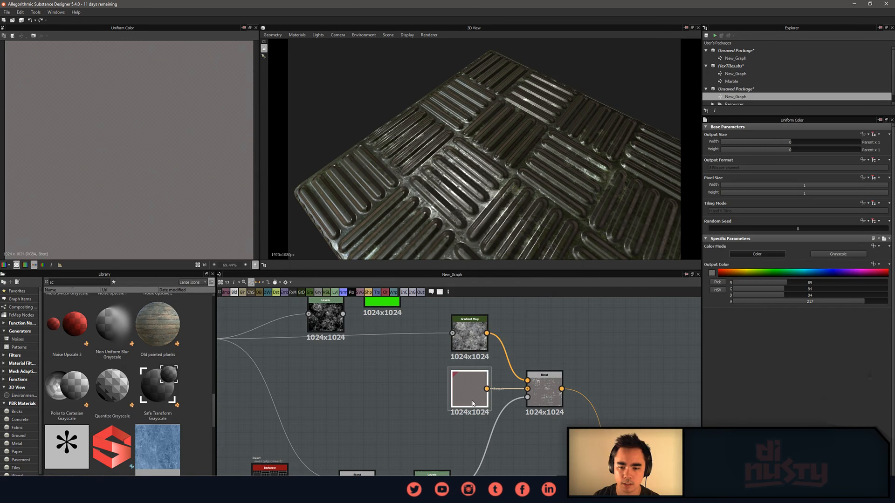
pyautogui.doubleClick(470, 333)
pyautogui.doubleClick(474, 379)
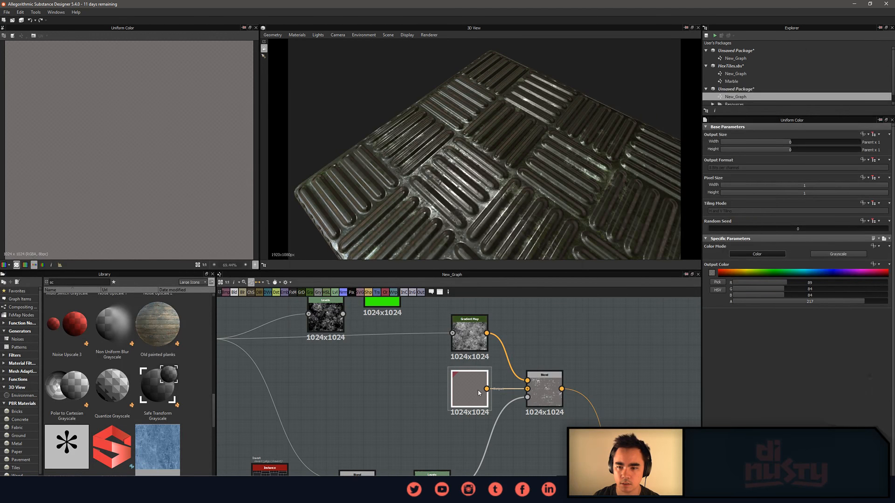
pyautogui.doubleClick(478, 342)
# Move the upper Levels node clear of the green Uniform Color, and delete that Uniform Color.
pyautogui.moveTo(585, 328); pyautogui.dragTo(605, 368, button='middle')
pyautogui.scroll(-1, 629, 348)
pyautogui.scroll(1, 629, 348)
pyautogui.moveTo(362, 352); pyautogui.dragTo(425, 399, button='middle')
pyautogui.moveTo(425, 399); pyautogui.dragTo(406, 366)
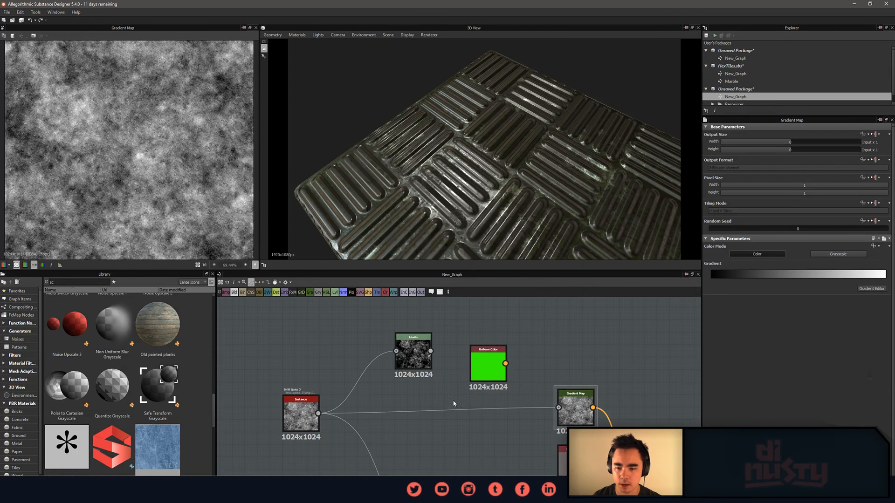
pyautogui.click(488, 364)
pyautogui.press('Delete')
# Pick the Gradient Map's gradient from the Old painted planks thumbnail in the library, and inspect the recolored noise.
pyautogui.moveTo(577, 365); pyautogui.dragTo(548, 352, button='middle')
pyautogui.click(547, 396)
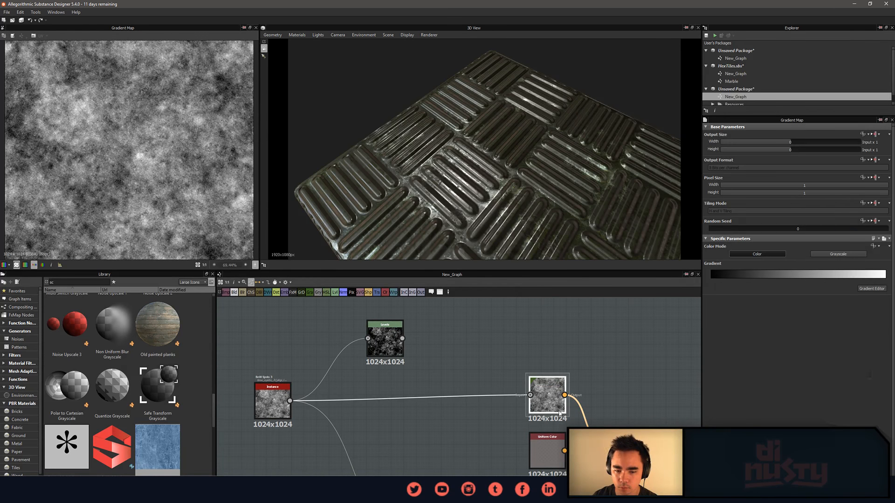
pyautogui.moveTo(411, 421); pyautogui.dragTo(360, 410, button='middle')
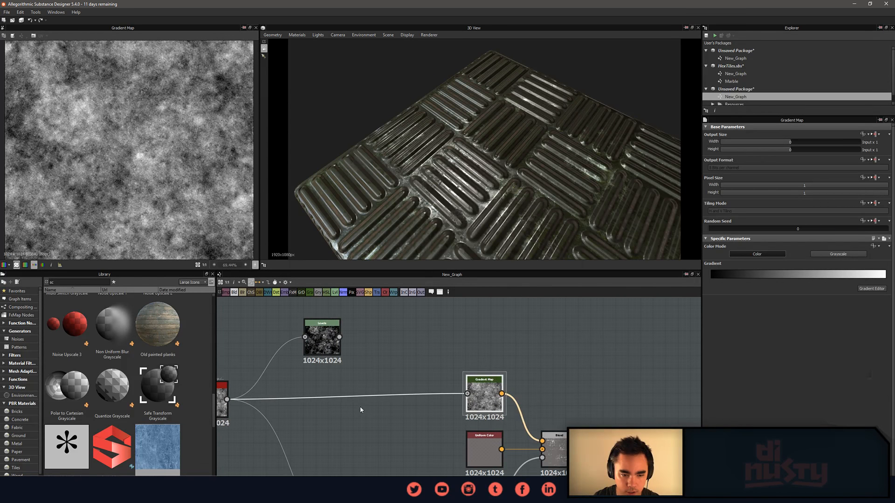
pyautogui.scroll(5, 163, 332)
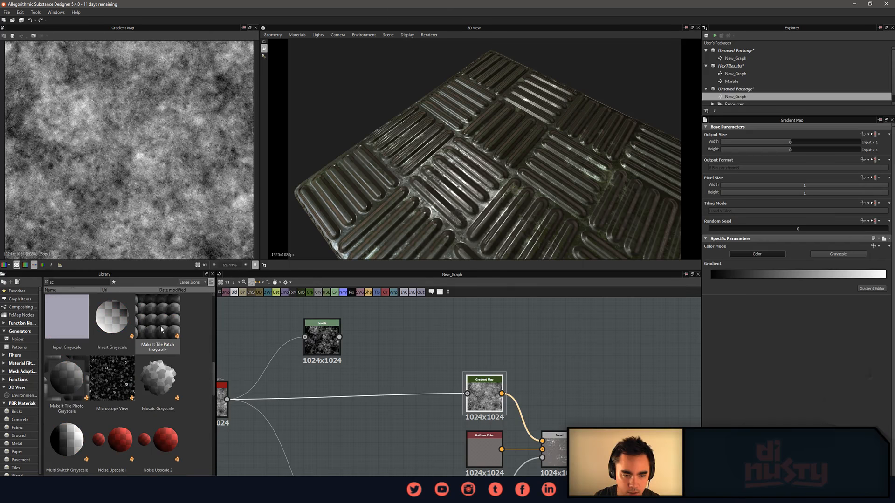
pyautogui.scroll(-4, 172, 317)
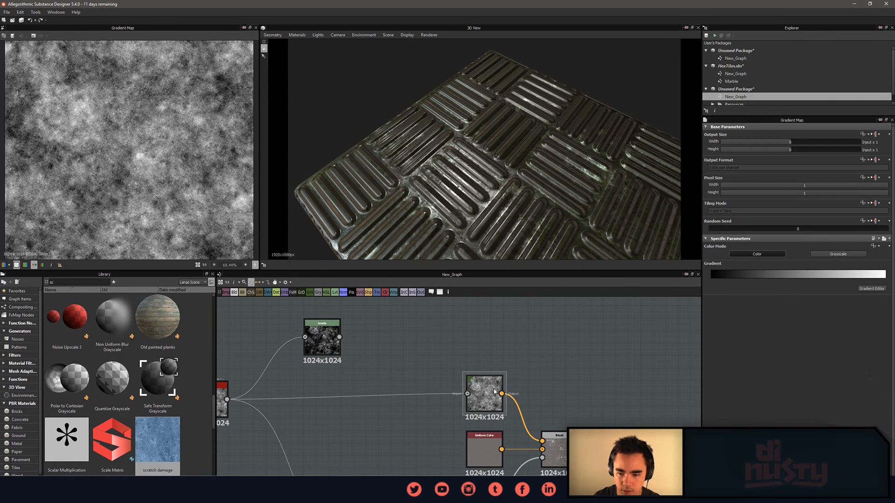
pyautogui.click(867, 289)
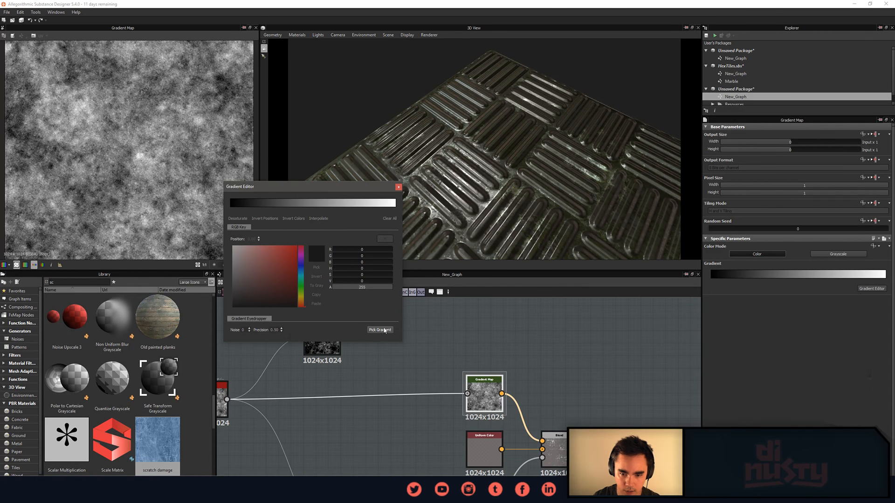
pyautogui.click(152, 309)
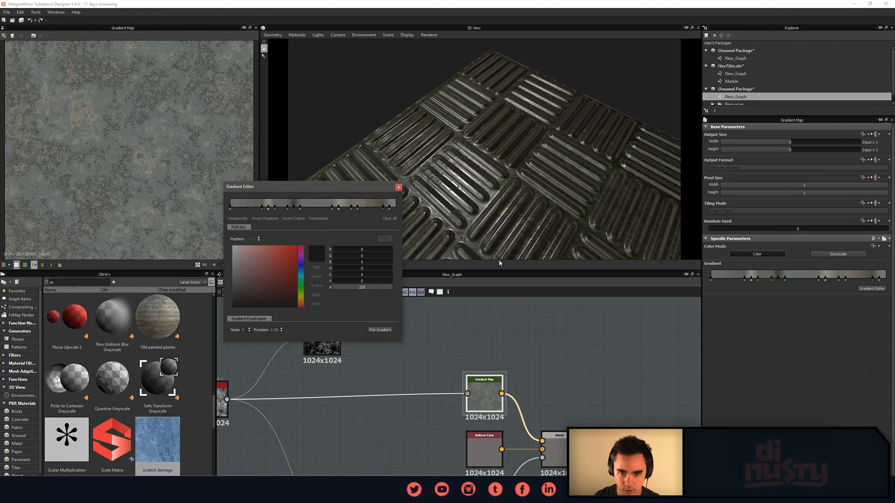
pyautogui.moveTo(356, 189); pyautogui.dragTo(368, 184)
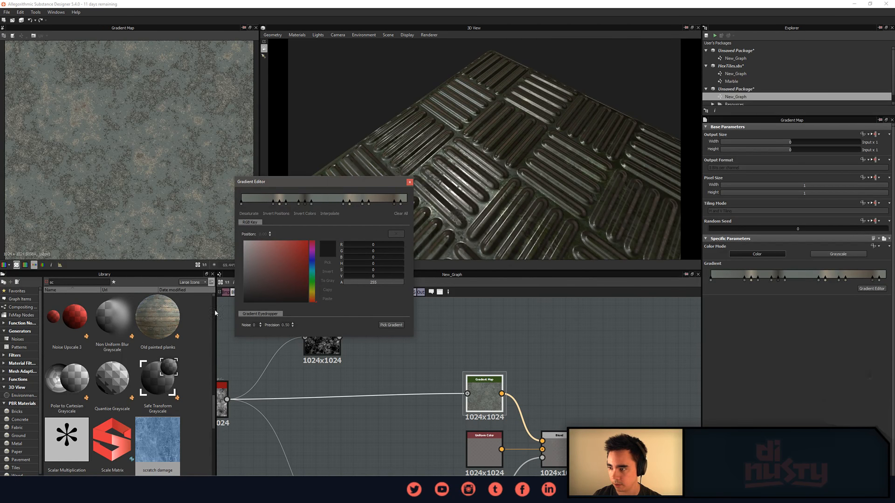
pyautogui.scroll(8, 129, 115)
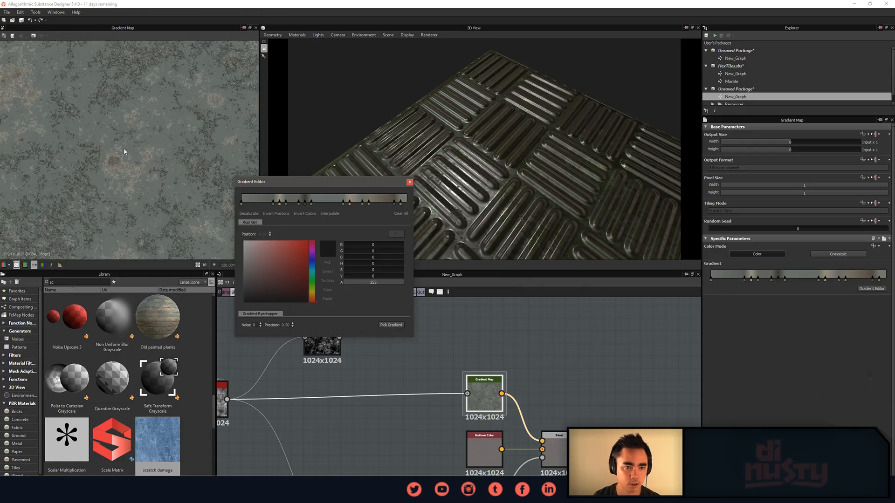
pyautogui.moveTo(123, 172); pyautogui.dragTo(120, 165, button='middle')
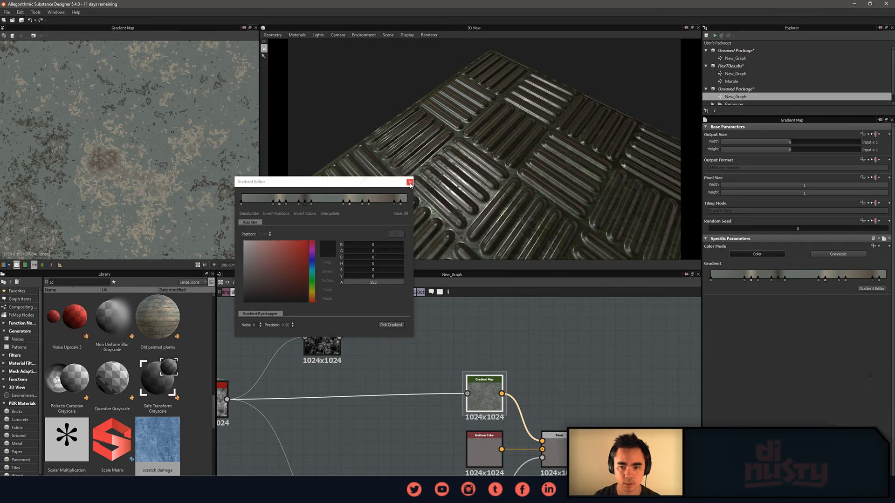
pyautogui.click(410, 183)
# Insert an HSL node between the Gradient Map and the color Blend, and try a hue of 0.27 and a saturation of 0.56.
pyautogui.moveTo(508, 355); pyautogui.dragTo(539, 339, button='middle')
pyautogui.moveTo(517, 379); pyautogui.dragTo(440, 372)
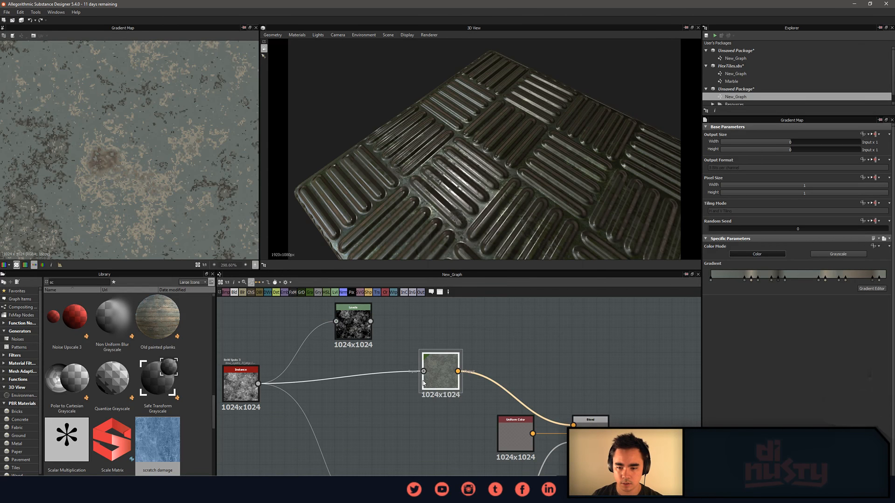
pyautogui.press('space')
pyautogui.write('hsl')
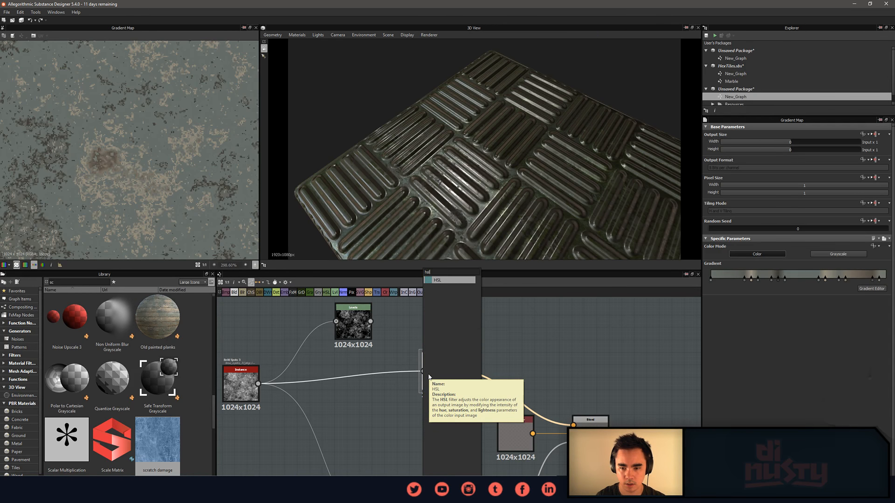
pyautogui.press('Return')
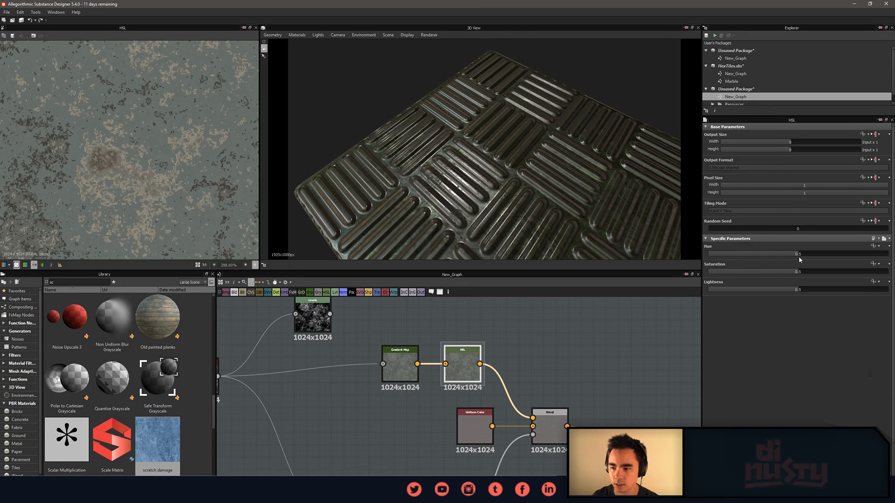
pyautogui.moveTo(798, 254); pyautogui.dragTo(808, 277)
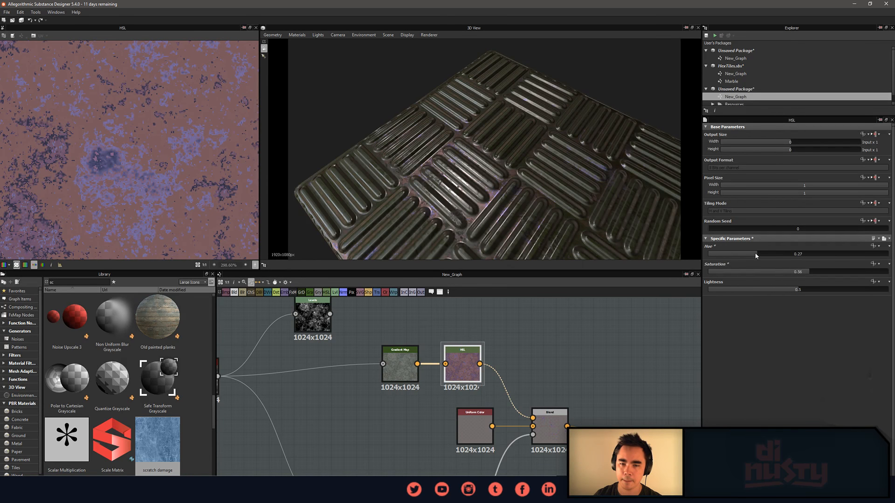
pyautogui.moveTo(760, 254); pyautogui.dragTo(764, 299)
# Connect the Gradient Map directly to the color Blend and delete the HSL node.
pyautogui.click(561, 349)
pyautogui.moveTo(417, 364); pyautogui.dragTo(533, 417)
pyautogui.click(462, 370)
pyautogui.press('Delete')
# Align the Gradient Map vertically above the grey Uniform Color beside the color Blend.
pyautogui.moveTo(465, 419); pyautogui.dragTo(464, 431)
pyautogui.moveTo(404, 368); pyautogui.dragTo(462, 369)
pyautogui.doubleClick(462, 369)
pyautogui.moveTo(477, 428); pyautogui.dragTo(464, 409)
pyautogui.click(461, 370)
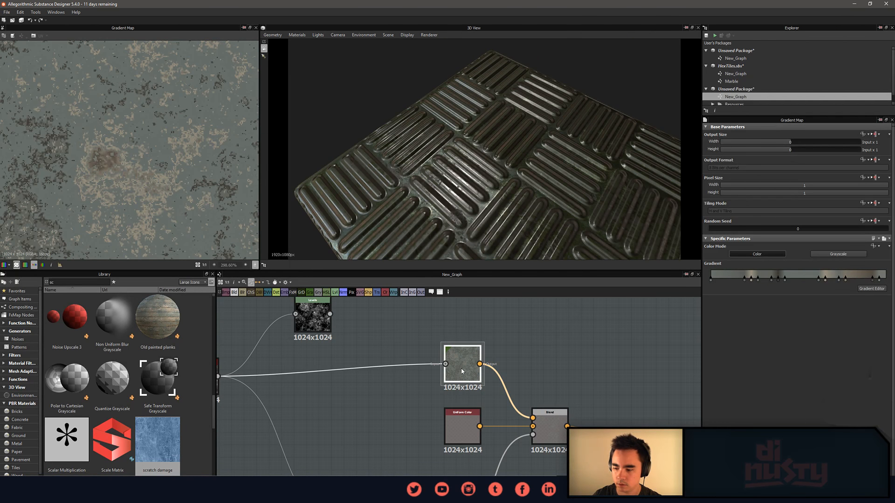
pyautogui.click(573, 357)
pyautogui.moveTo(597, 383); pyautogui.dragTo(594, 379, button='middle')
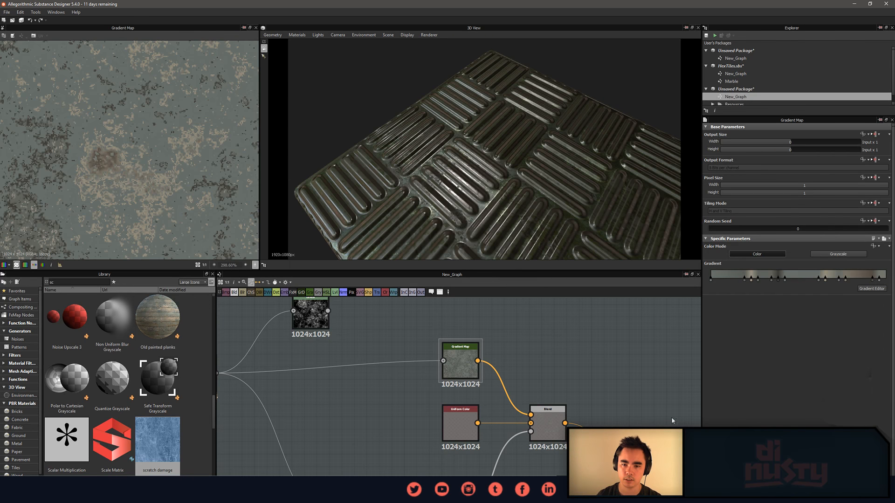
# Arrange the new browser window and the Substance Designer window so that the web page is visible beside the graph.
pyautogui.scroll(4, 562, 354)
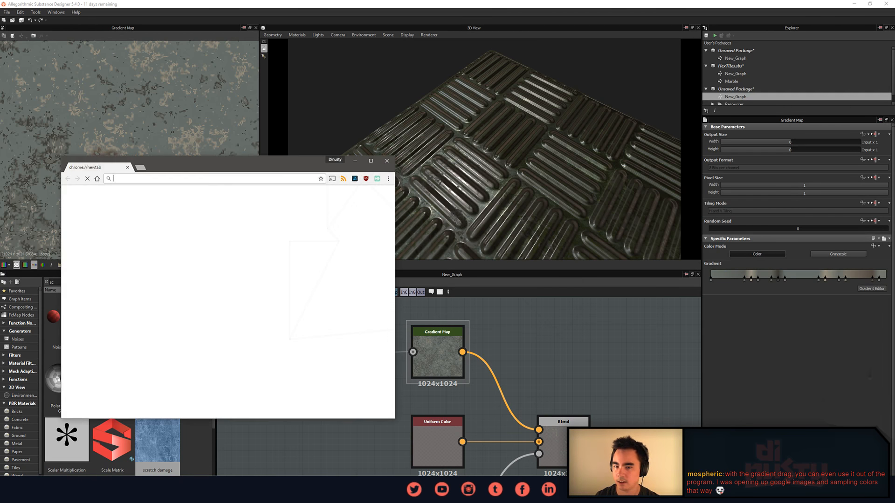
pyautogui.moveTo(248, 164); pyautogui.dragTo(894, 175)
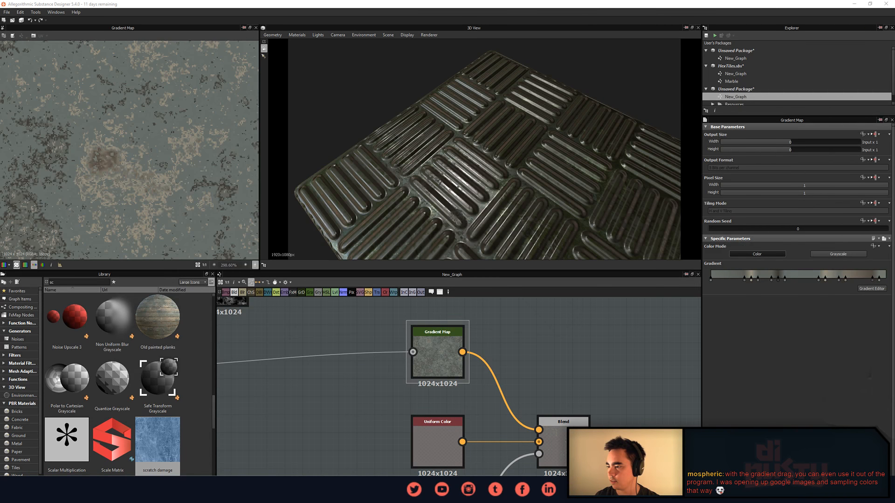
pyautogui.moveTo(894, 140); pyautogui.dragTo(212, 128)
pyautogui.moveTo(356, 2); pyautogui.dragTo(472, 9)
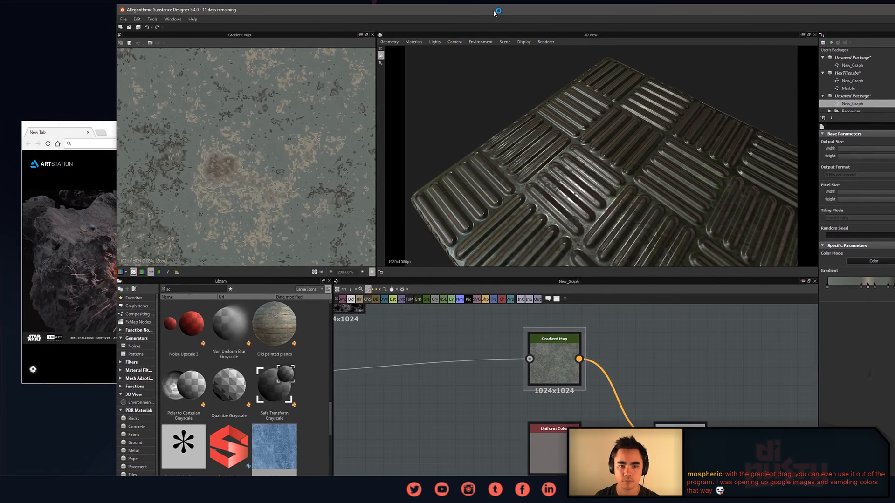
# Sample a new gradient for the Gradient Map from the rock image on the ArtStation page, and maximize the Substance Designer window.
pyautogui.moveTo(483, 405); pyautogui.dragTo(439, 346, button='middle')
pyautogui.moveTo(633, 333); pyautogui.dragTo(664, 376, button='middle')
pyautogui.click(548, 356)
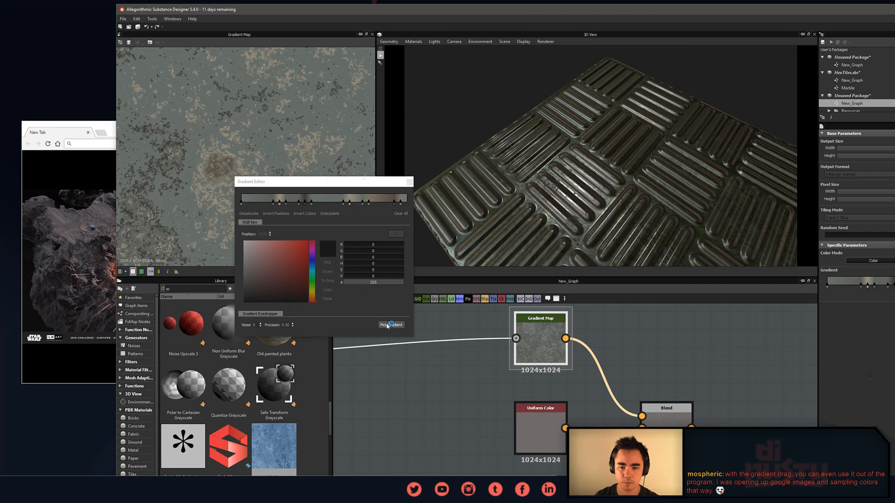
pyautogui.click(389, 326)
pyautogui.moveTo(101, 250); pyautogui.dragTo(101, 272)
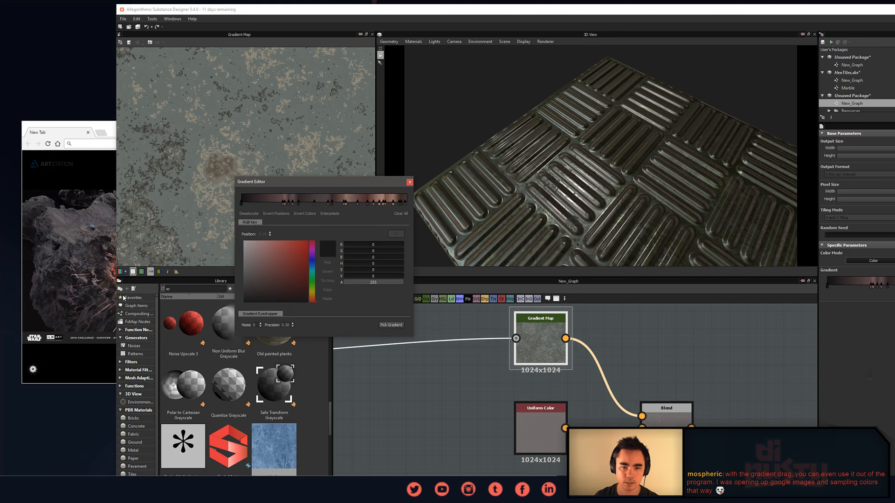
pyautogui.click(410, 182)
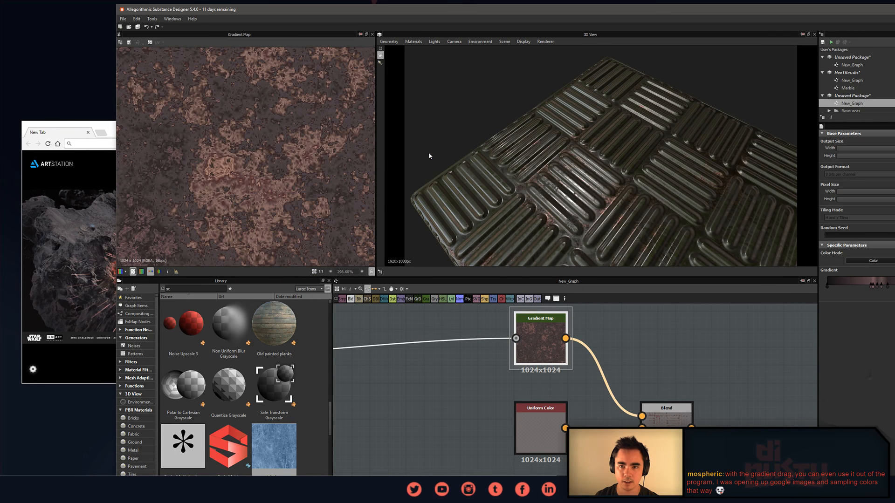
pyautogui.doubleClick(470, 16)
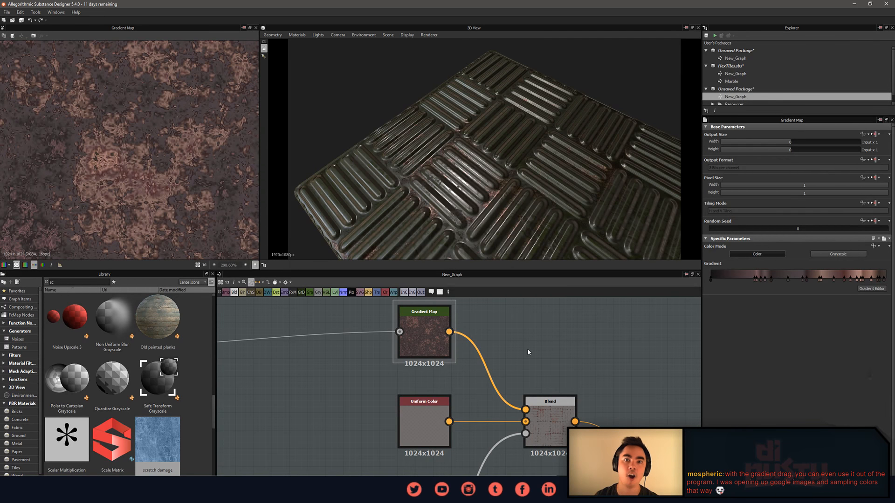
# Preview the color Blend and the Levels mask that drives its opacity in the 2D view.
pyautogui.moveTo(581, 402); pyautogui.dragTo(561, 401, button='middle')
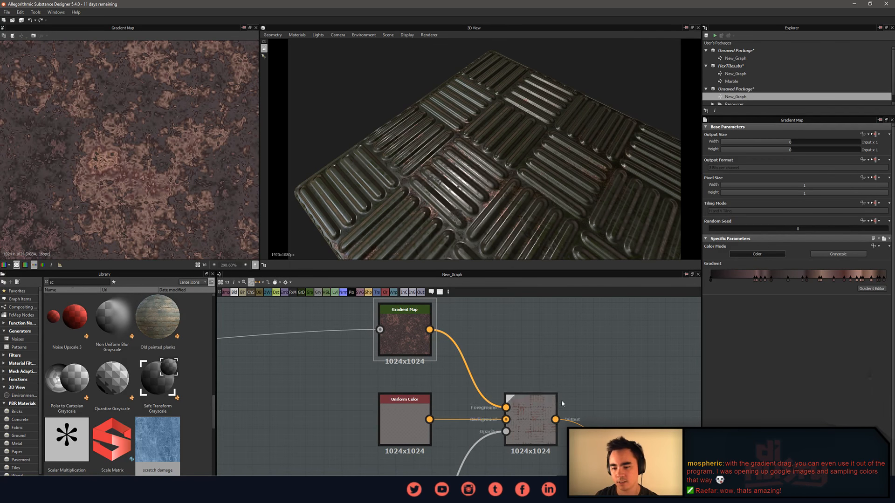
pyautogui.doubleClick(521, 427)
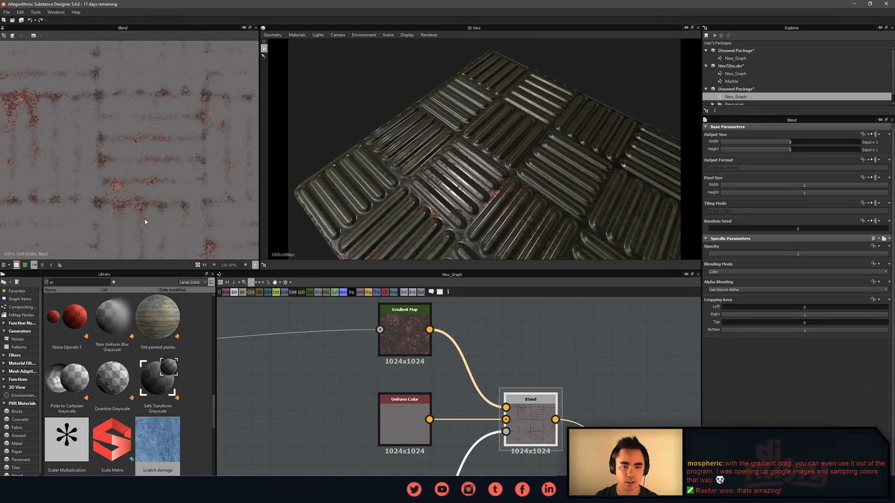
pyautogui.scroll(5, 144, 222)
pyautogui.moveTo(457, 418); pyautogui.dragTo(602, 303, button='middle')
pyautogui.moveTo(485, 400); pyautogui.dragTo(429, 334, button='middle')
pyautogui.doubleClick(460, 401)
pyautogui.scroll(-2, 459, 402)
pyautogui.moveTo(537, 355); pyautogui.dragTo(522, 444, button='middle')
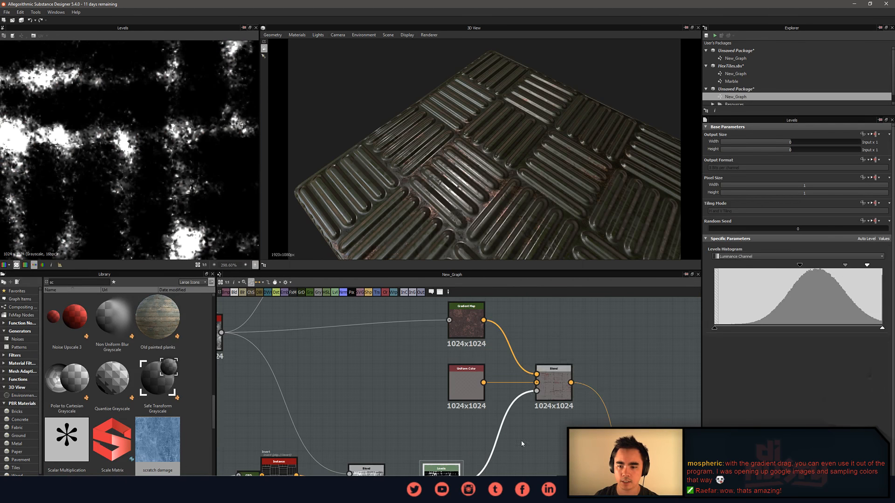
pyautogui.doubleClick(553, 380)
# Lower the black, mid and white input points of the mask Levels to spread the gradient color over the floor, and inspect it in 3D.
pyautogui.moveTo(386, 373); pyautogui.dragTo(440, 303, button='middle')
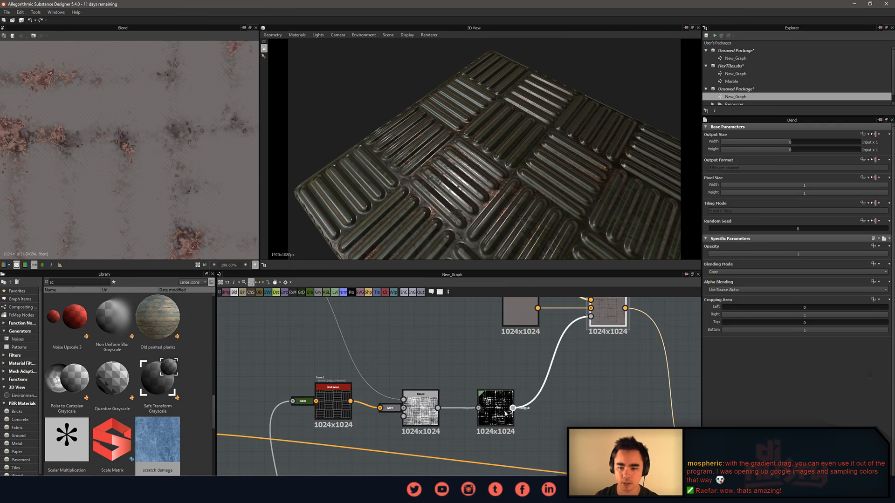
pyautogui.click(512, 411)
pyautogui.scroll(5, 513, 408)
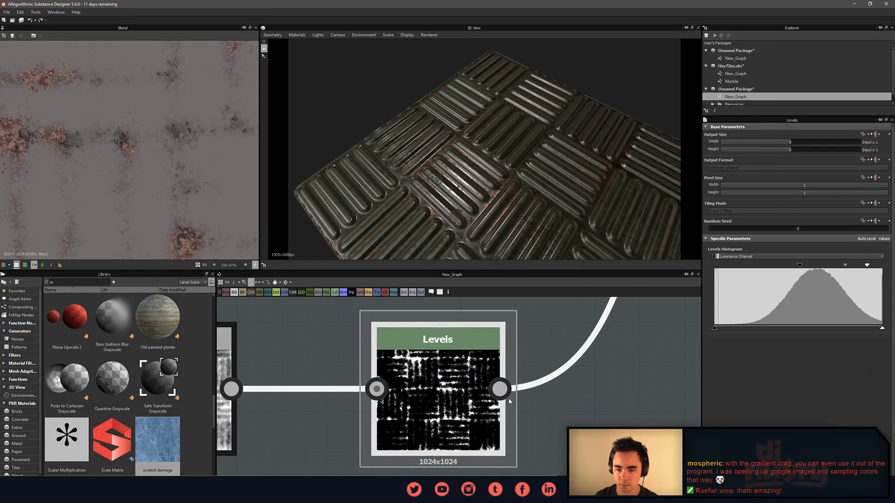
pyautogui.moveTo(800, 267); pyautogui.dragTo(772, 268)
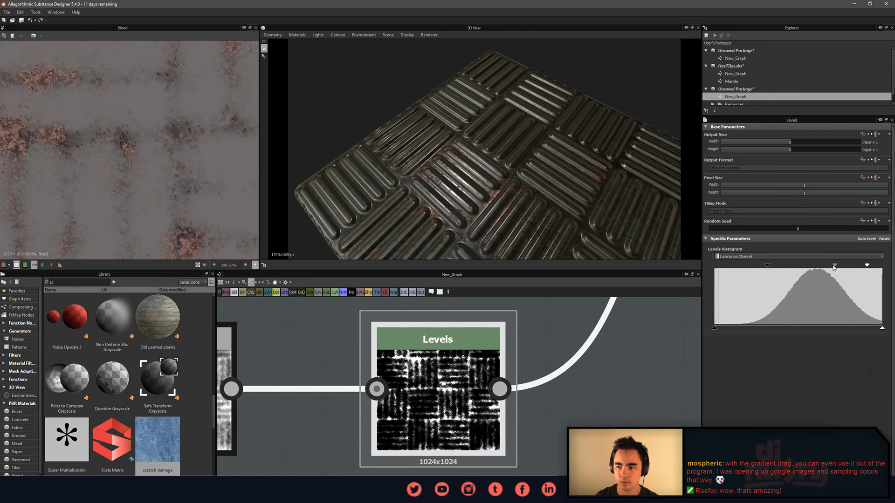
pyautogui.moveTo(833, 268)
pyautogui.mouseDown()
pyautogui.moveTo(799, 268)
pyautogui.moveTo(835, 268)
pyautogui.mouseUp()
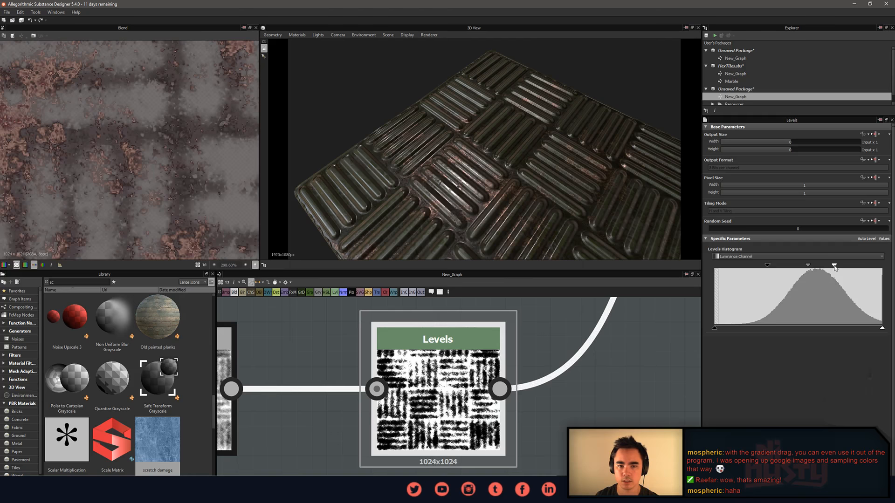
pyautogui.moveTo(834, 266)
pyautogui.mouseDown()
pyautogui.moveTo(826, 266)
pyautogui.moveTo(839, 266)
pyautogui.mouseUp()
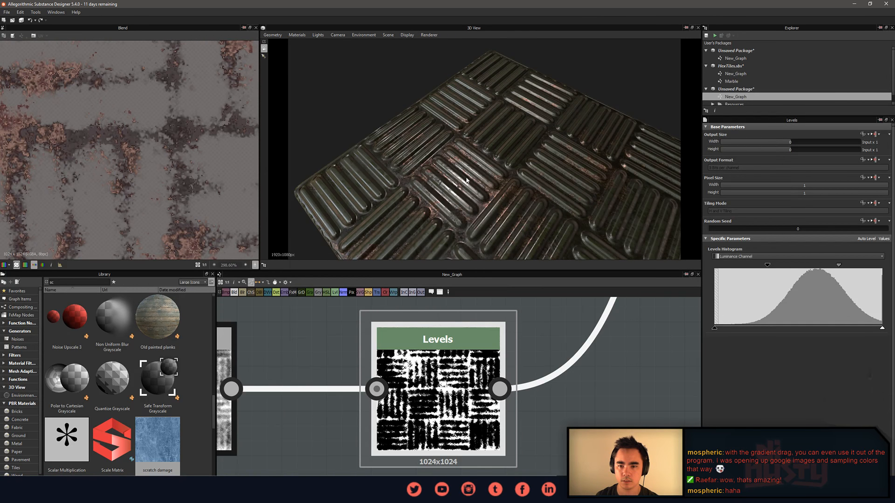
pyautogui.scroll(3, 466, 181)
pyautogui.moveTo(469, 186); pyautogui.dragTo(546, 211)
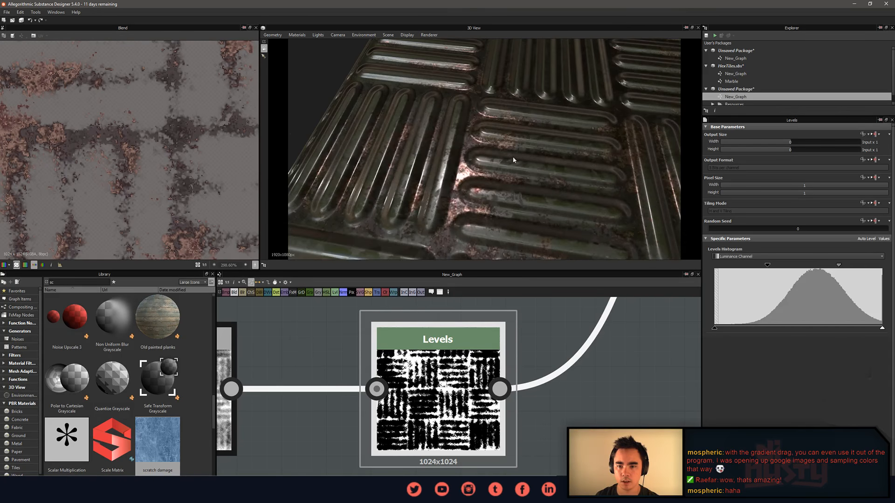
# Reposition the white Uniform Color that feeds the base material's Metallic input.
pyautogui.scroll(-6, 563, 355)
pyautogui.scroll(-3, 471, 405)
pyautogui.moveTo(471, 405); pyautogui.dragTo(437, 398, button='middle')
pyautogui.scroll(4, 436, 398)
pyautogui.moveTo(437, 453); pyautogui.dragTo(526, 373, button='middle')
pyautogui.moveTo(489, 453); pyautogui.dragTo(477, 408)
# Undock the Grayscale Conversion on the base material's Metallic input and place it beside the white Uniform Color.
pyautogui.moveTo(605, 389); pyautogui.dragTo(531, 421, button='middle')
pyautogui.scroll(3, 531, 421)
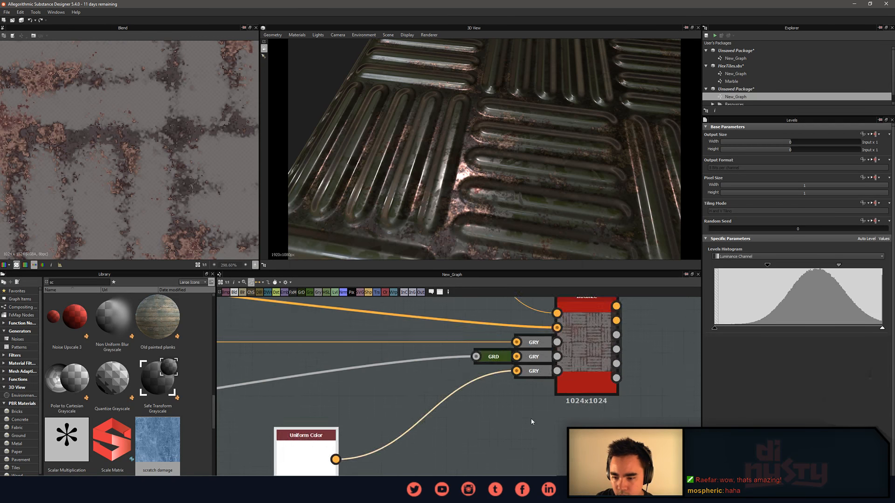
pyautogui.scroll(1, 531, 421)
pyautogui.click(585, 380)
pyautogui.scroll(2, 585, 382)
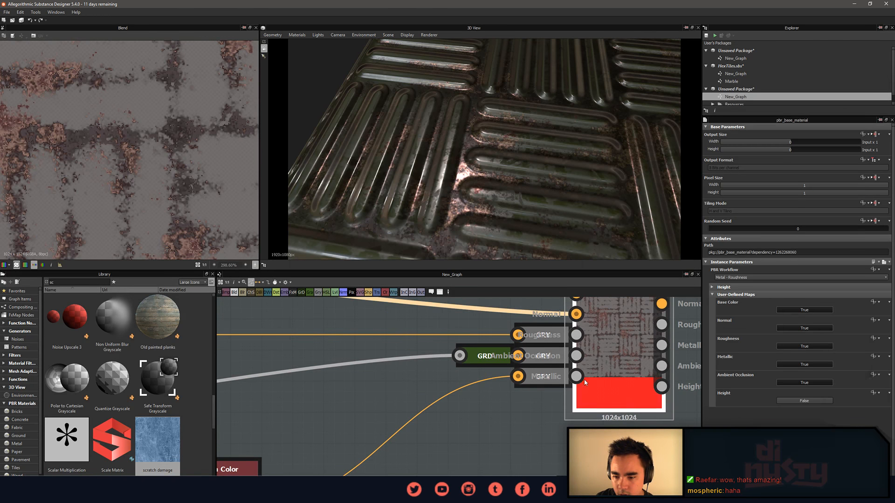
pyautogui.click(540, 386)
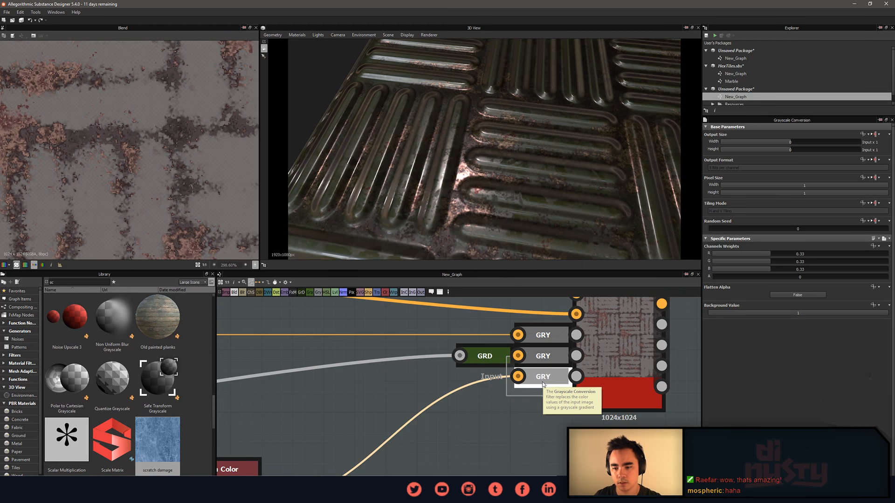
pyautogui.press('d')
pyautogui.moveTo(588, 343); pyautogui.dragTo(386, 469)
pyautogui.moveTo(481, 401); pyautogui.dragTo(481, 388, button='middle')
pyautogui.scroll(-2, 481, 387)
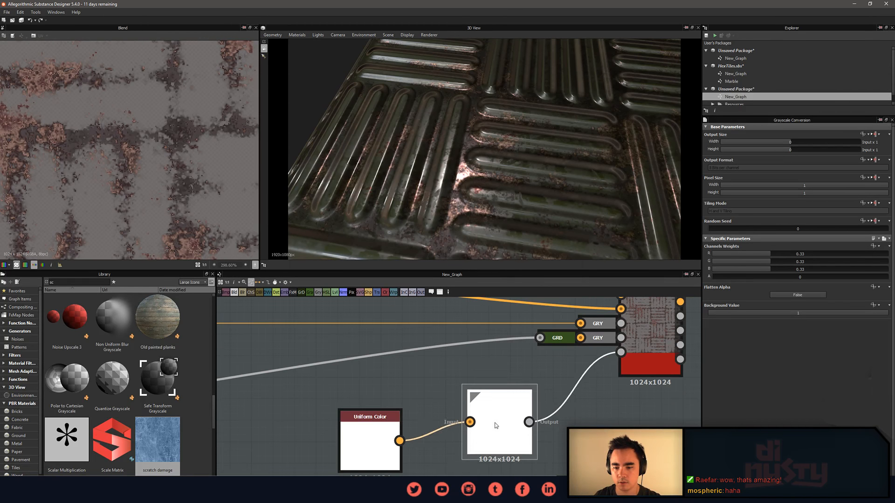
pyautogui.moveTo(500, 394); pyautogui.dragTo(458, 415)
# Connect the ambient occlusion node directly to the base material's Ambient Occlusion input, and delete the Gradient Map and Grayscale Conversion between them.
pyautogui.click(554, 343)
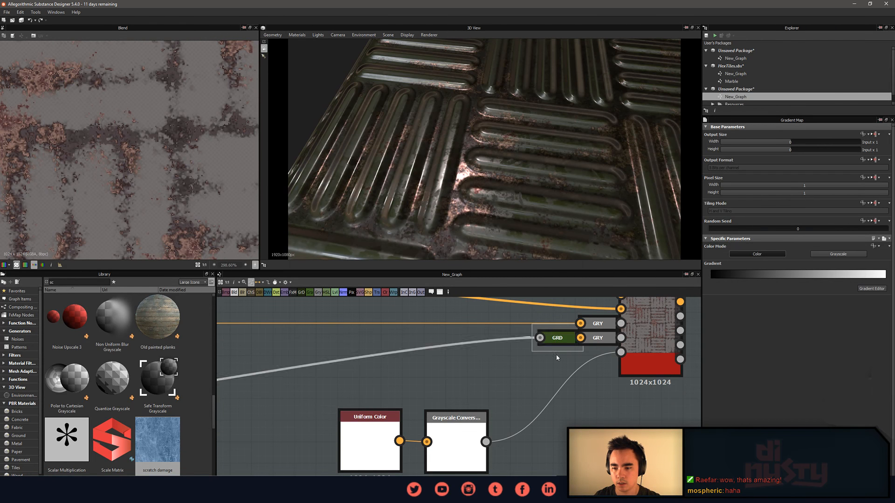
pyautogui.press('d')
pyautogui.moveTo(560, 350); pyautogui.dragTo(431, 372)
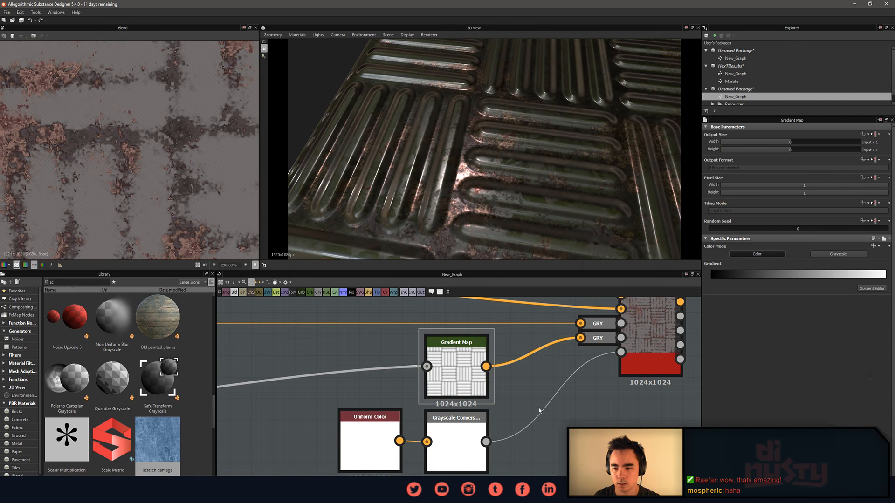
pyautogui.scroll(-5, 517, 402)
pyautogui.moveTo(371, 398); pyautogui.dragTo(351, 404, button='middle')
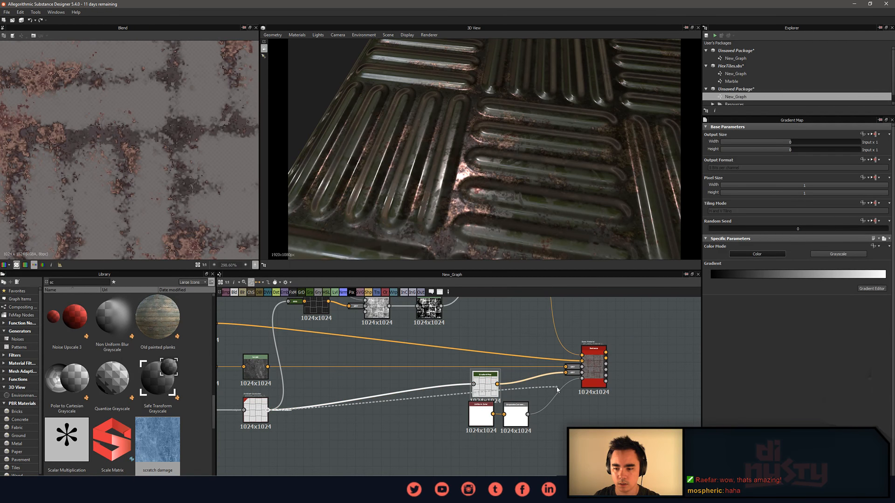
pyautogui.press('Delete')
pyautogui.click(485, 386)
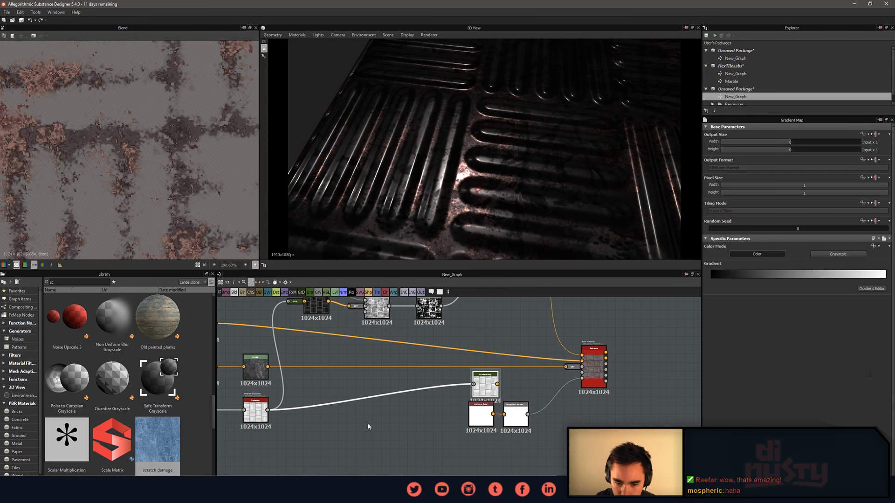
pyautogui.moveTo(582, 396); pyautogui.dragTo(581, 372)
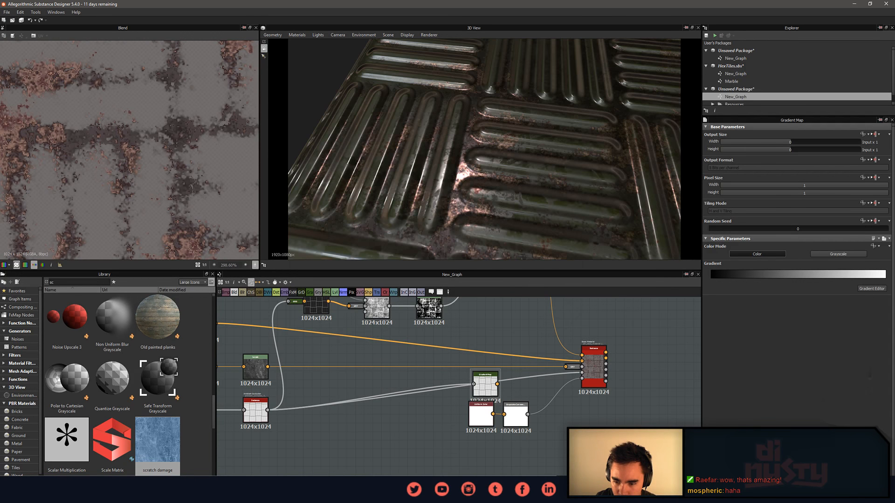
pyautogui.press('Delete')
# Move the roughness Levels node along its connection closer to the base material and preview it.
pyautogui.scroll(1, 513, 395)
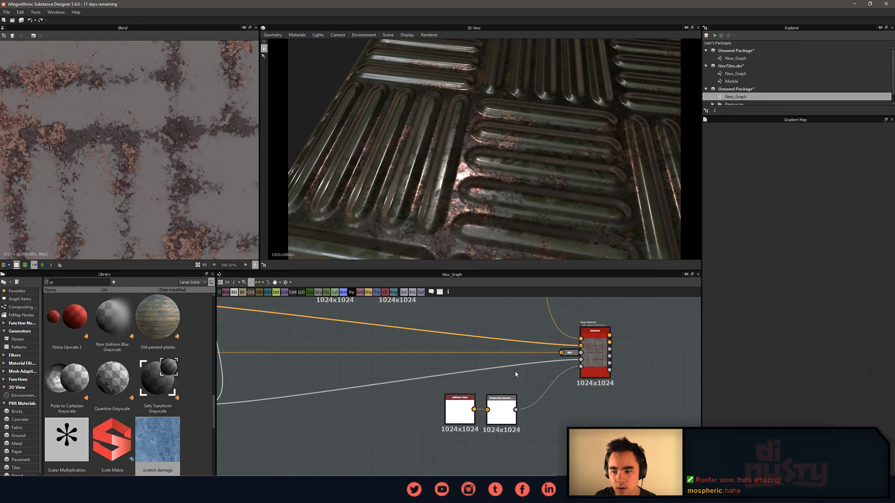
pyautogui.moveTo(569, 372); pyautogui.dragTo(475, 394, button='middle')
pyautogui.scroll(3, 475, 394)
pyautogui.click(521, 371)
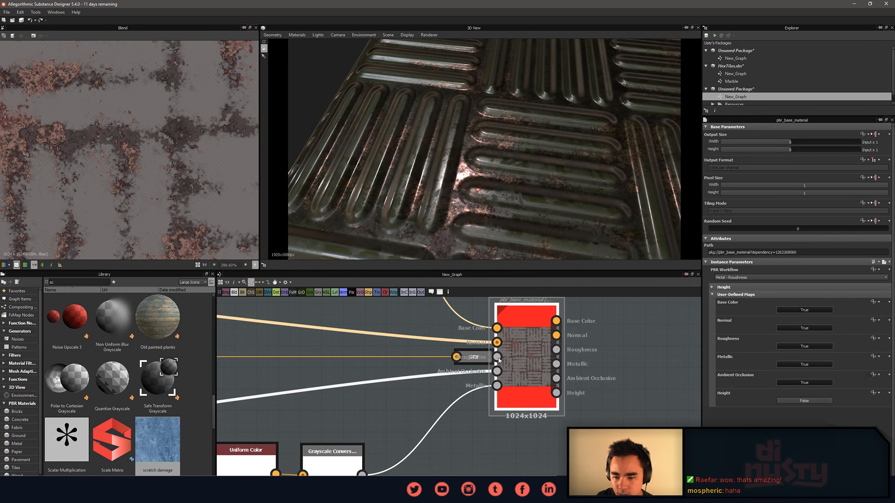
pyautogui.scroll(-4, 581, 386)
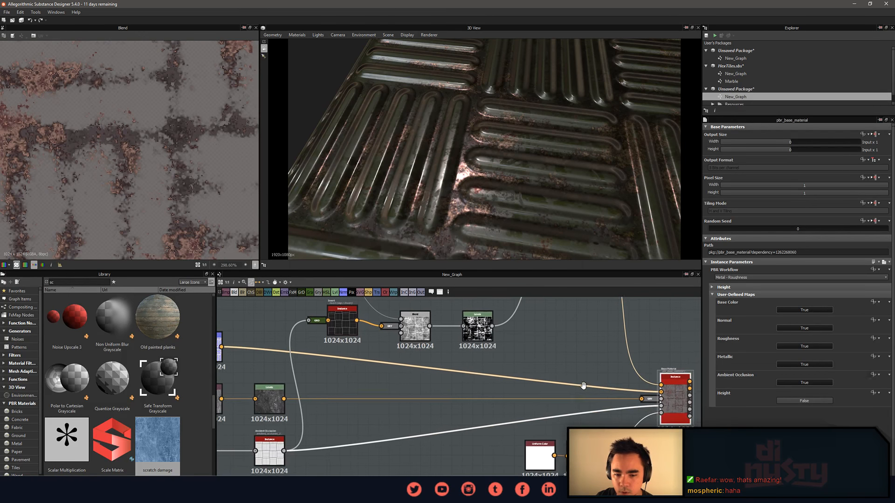
pyautogui.moveTo(283, 404); pyautogui.dragTo(503, 404)
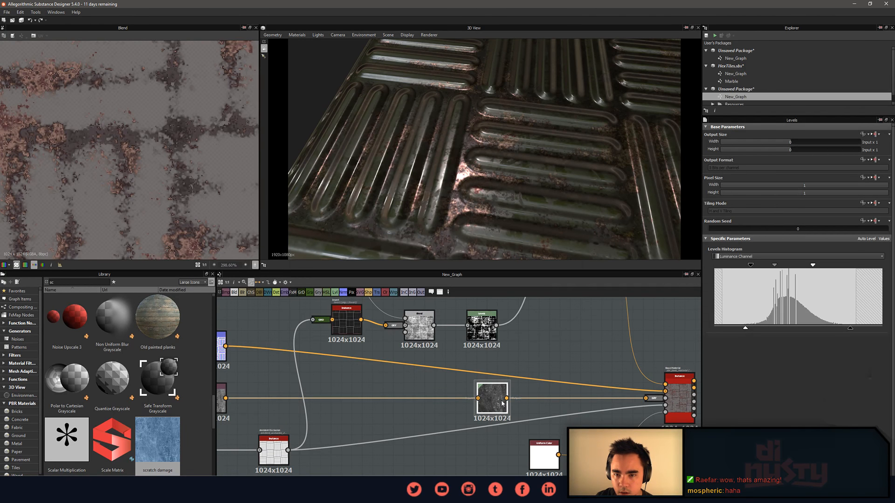
pyautogui.doubleClick(502, 403)
# Preview the mask Levels in the 2D view and examine how the noise, mask and color nodes are connected.
pyautogui.scroll(-10, 191, 169)
pyautogui.scroll(2, 571, 391)
pyautogui.moveTo(527, 354); pyautogui.dragTo(506, 394, button='middle')
pyautogui.doubleClick(423, 343)
pyautogui.scroll(5, 110, 130)
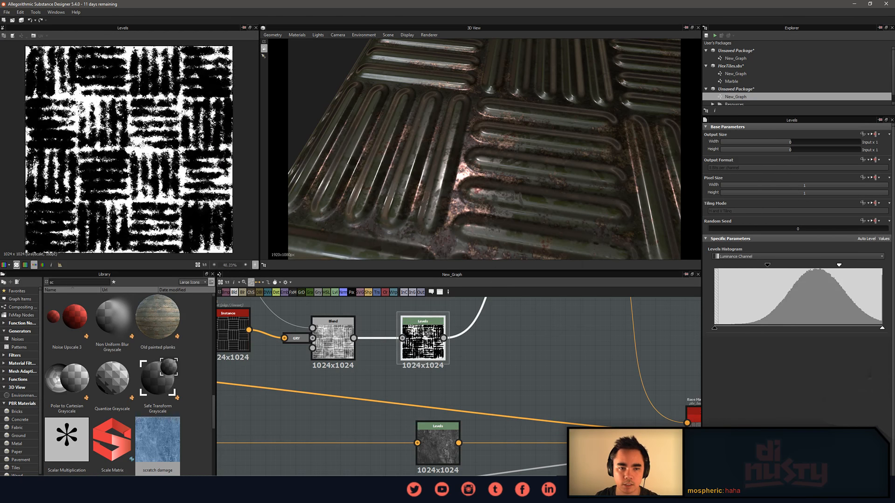
pyautogui.scroll(2, 171, 174)
pyautogui.scroll(-1, 487, 386)
pyautogui.moveTo(524, 356); pyautogui.dragTo(521, 413, button='middle')
pyautogui.scroll(-2, 521, 414)
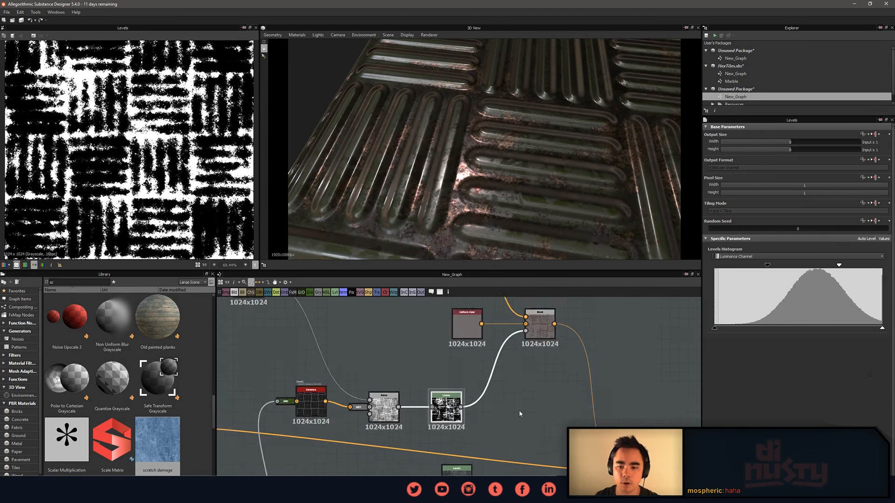
pyautogui.moveTo(533, 383); pyautogui.dragTo(533, 361, button='middle')
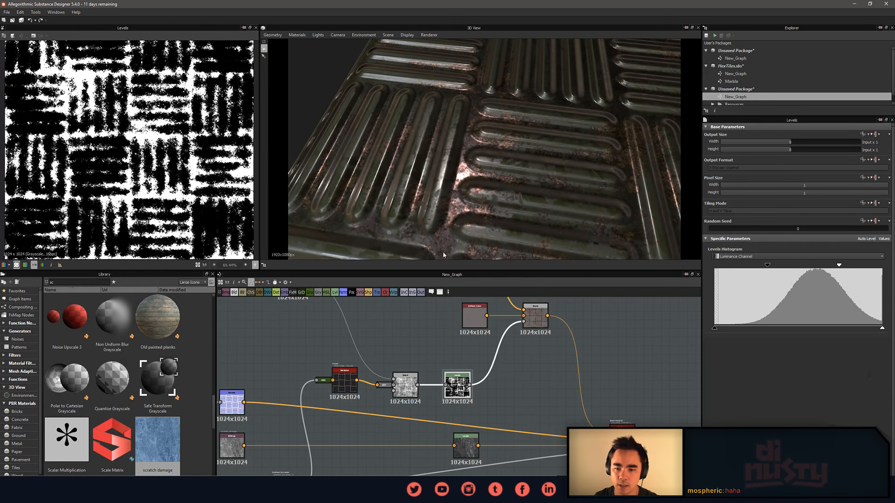
pyautogui.moveTo(392, 333); pyautogui.dragTo(533, 422, button='middle')
pyautogui.scroll(5, 520, 405)
pyautogui.scroll(-7, 517, 413)
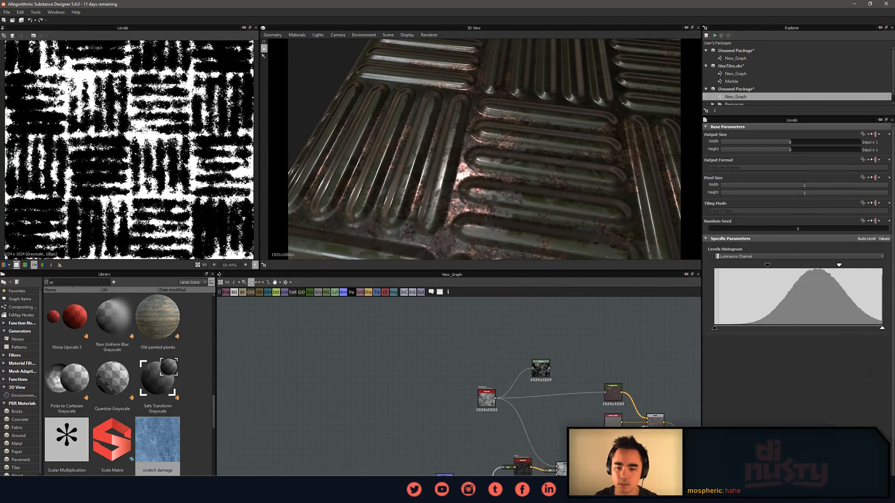
pyautogui.scroll(2, 500, 412)
pyautogui.moveTo(611, 489); pyautogui.dragTo(545, 377, button='middle')
pyautogui.scroll(-4, 546, 378)
# Move the metallic nodes lower in the graph, and shift the normal, roughness and ambient occlusion source nodes farther from the base material.
pyautogui.moveTo(535, 442); pyautogui.dragTo(574, 404)
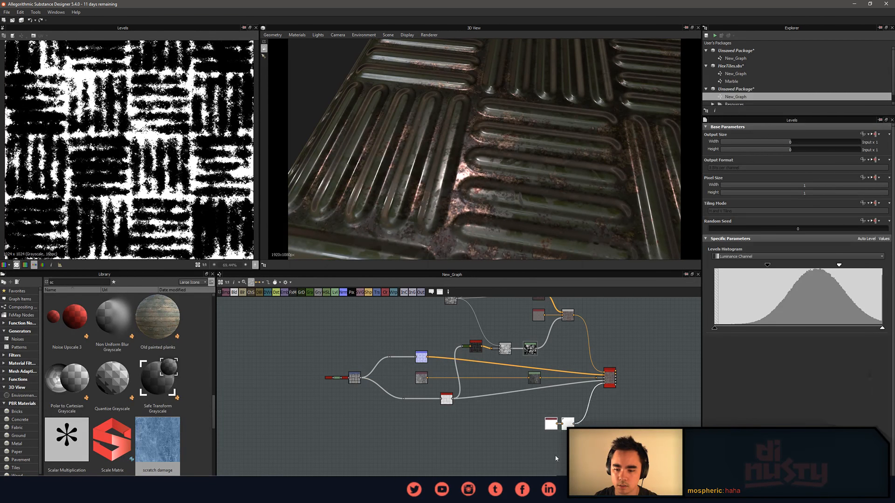
pyautogui.moveTo(324, 425); pyautogui.dragTo(341, 379)
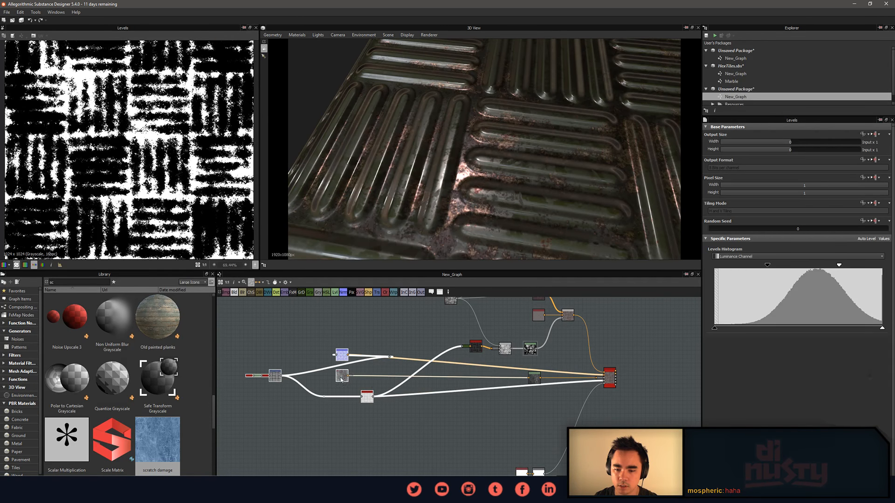
pyautogui.hotkey('ctrl', 'z')
pyautogui.moveTo(265, 305); pyautogui.dragTo(452, 442)
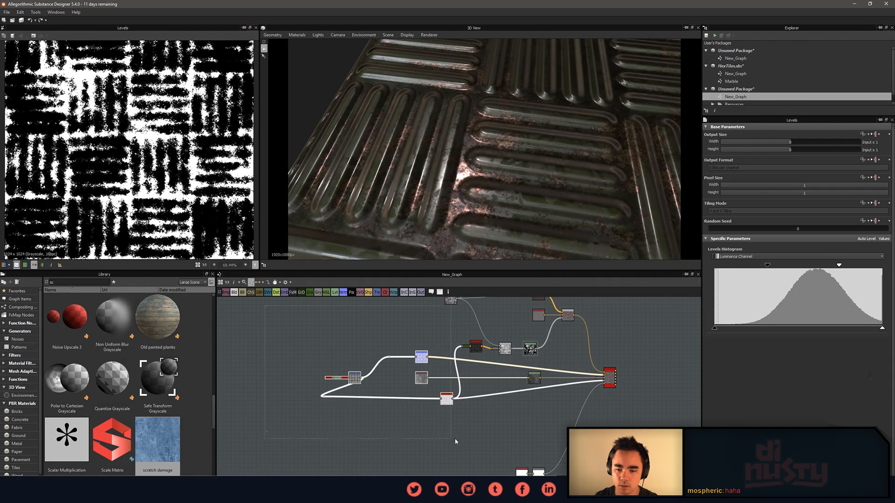
pyautogui.moveTo(446, 405); pyautogui.dragTo(362, 393)
pyautogui.click(501, 402)
# Move the roughness Levels node down, below the ambient occlusion connection.
pyautogui.scroll(2, 528, 381)
pyautogui.moveTo(528, 381); pyautogui.dragTo(478, 409, button='middle')
pyautogui.moveTo(479, 409); pyautogui.dragTo(470, 432)
pyautogui.scroll(1, 509, 399)
pyautogui.moveTo(509, 399); pyautogui.dragTo(518, 379, button='middle')
pyautogui.scroll(2, 471, 409)
# Move the mask Levels closer to its Blend, and shift the roughness Levels farther from the base material.
pyautogui.click(444, 346)
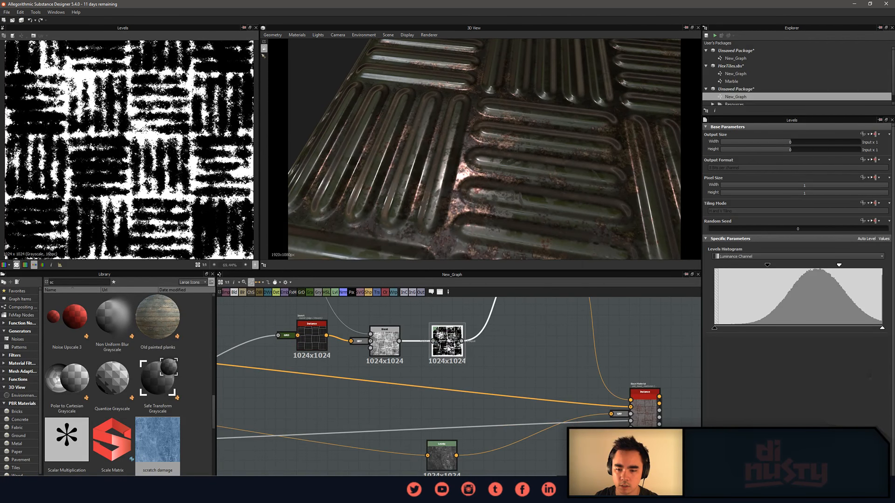
pyautogui.moveTo(449, 349)
pyautogui.mouseDown()
pyautogui.moveTo(438, 369)
pyautogui.moveTo(439, 354)
pyautogui.mouseUp()
pyautogui.moveTo(495, 323); pyautogui.dragTo(511, 379, button='middle')
pyautogui.click(452, 361)
pyautogui.scroll(-2, 453, 402)
pyautogui.moveTo(461, 432); pyautogui.dragTo(429, 433)
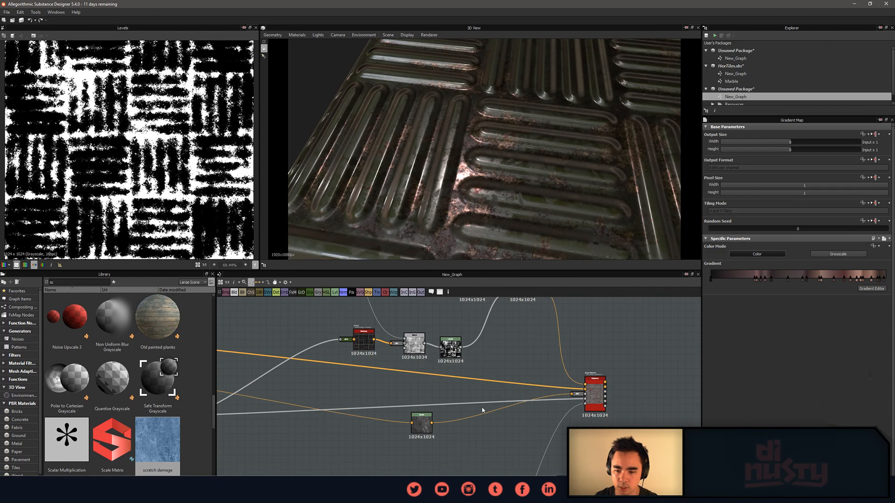
# Duplicate the Uniform Color and its color Blend, and place the copies near the roughness Levels with the mask Levels still feeding the Blend.
pyautogui.moveTo(483, 410); pyautogui.dragTo(474, 469, button='middle')
pyautogui.click(457, 348)
pyautogui.keyDown('ctrl'); pyautogui.click(514, 346); pyautogui.keyUp('ctrl')
pyautogui.hotkey('ctrl', 'd')
pyautogui.moveTo(485, 392); pyautogui.dragTo(520, 493)
pyautogui.moveTo(509, 455); pyautogui.dragTo(511, 374, button='middle')
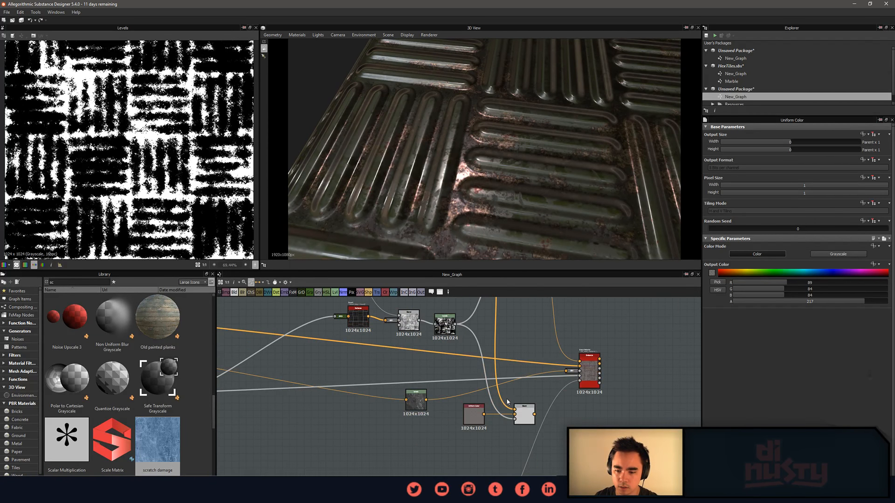
pyautogui.moveTo(526, 415); pyautogui.dragTo(504, 380)
pyautogui.moveTo(464, 417); pyautogui.dragTo(443, 366)
pyautogui.moveTo(430, 371); pyautogui.dragTo(461, 459, button='middle')
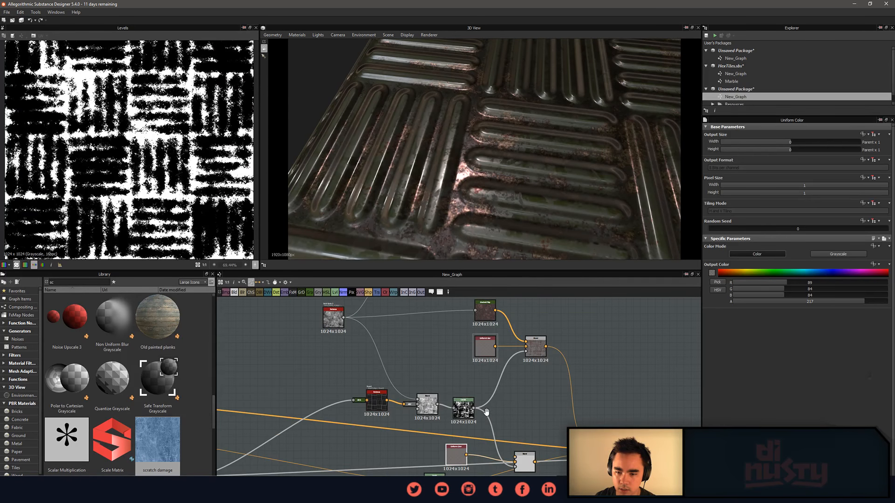
pyautogui.moveTo(486, 412); pyautogui.dragTo(460, 385, button='middle')
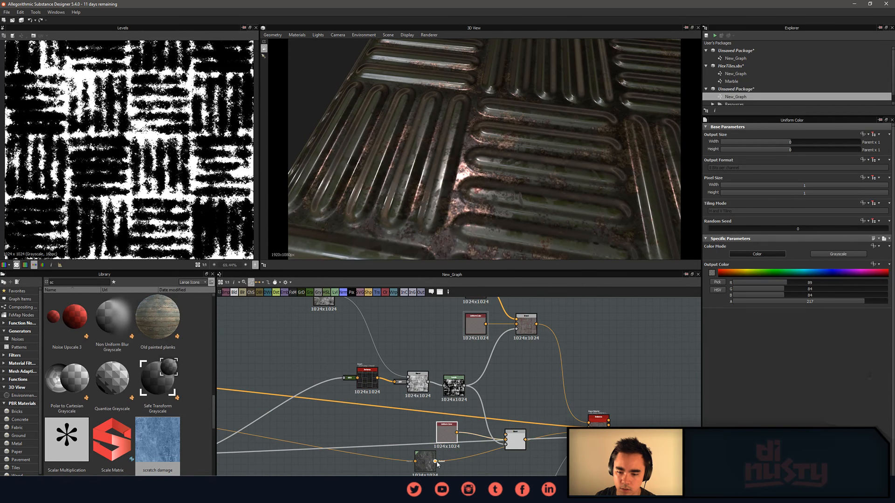
# Connect the roughness Levels to the copied Blend's background and delete the duplicated Uniform Color.
pyautogui.moveTo(425, 468); pyautogui.dragTo(426, 483)
pyautogui.click(446, 438)
pyautogui.moveTo(456, 447); pyautogui.dragTo(398, 427, button='middle')
pyautogui.press('Delete')
pyautogui.moveTo(466, 439); pyautogui.dragTo(476, 403)
pyautogui.moveTo(477, 389); pyautogui.dragTo(470, 408, button='middle')
# Add a Levels node beside the Uniform Color and feed it from the black-and-white spots noise.
pyautogui.scroll(2, 469, 409)
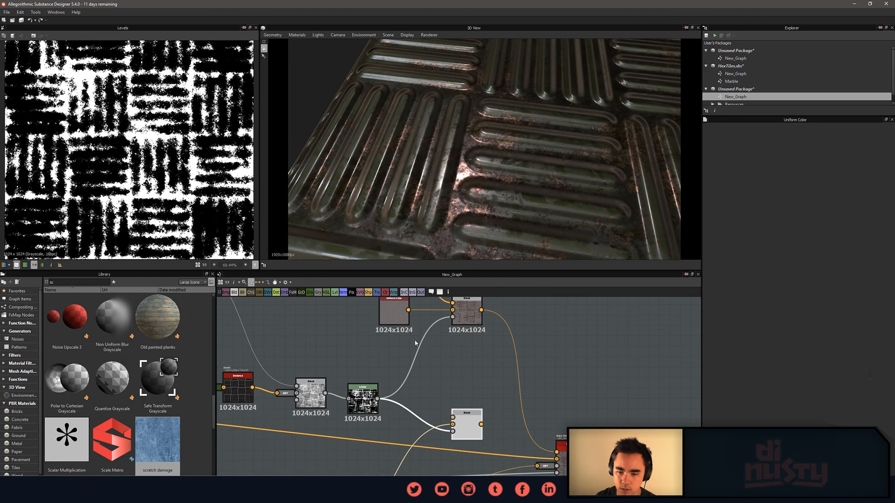
pyautogui.moveTo(420, 354); pyautogui.dragTo(445, 429, button='middle')
pyautogui.scroll(-2, 238, 356)
pyautogui.moveTo(237, 356); pyautogui.dragTo(356, 356, button='middle')
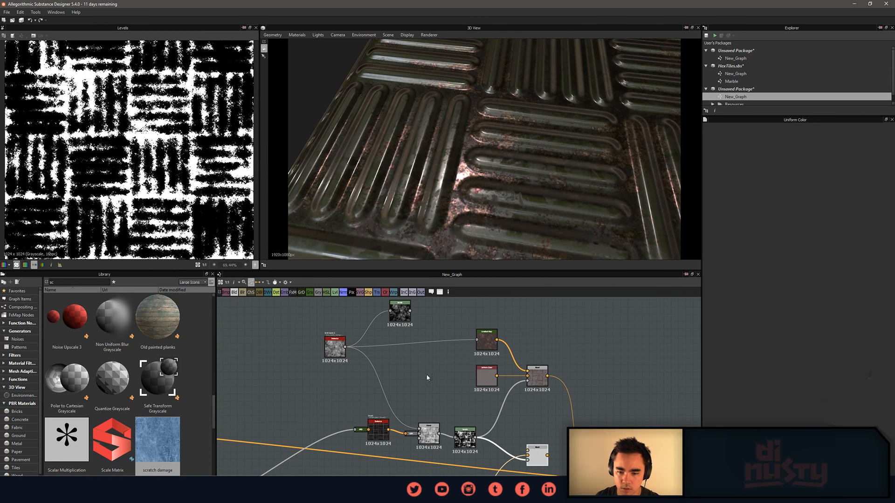
pyautogui.press('space')
pyautogui.write('level')
pyautogui.press('Return')
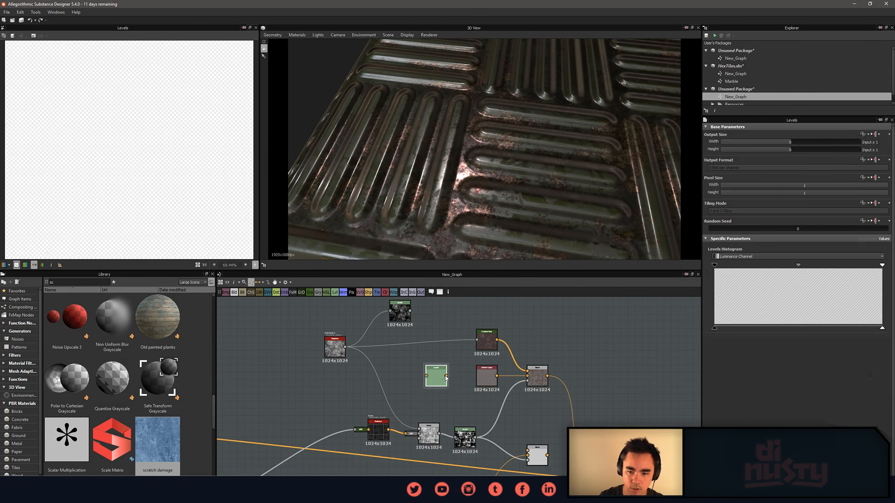
pyautogui.doubleClick(345, 350)
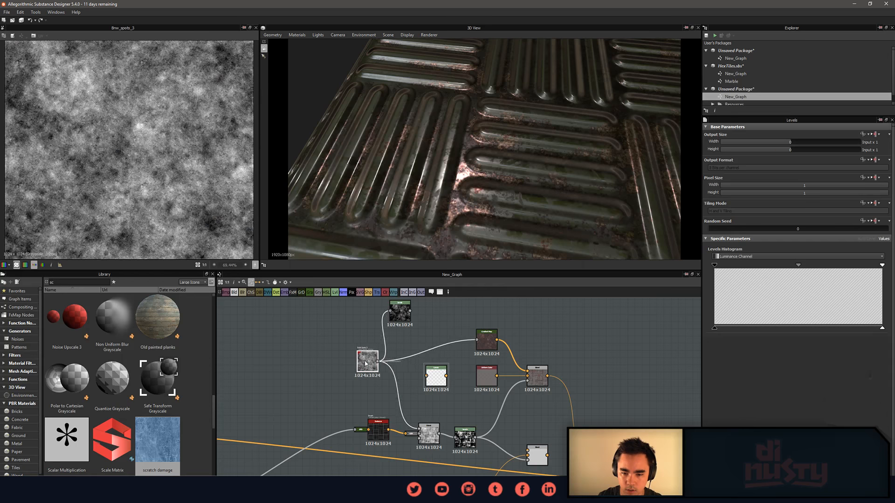
pyautogui.moveTo(423, 366); pyautogui.dragTo(430, 378)
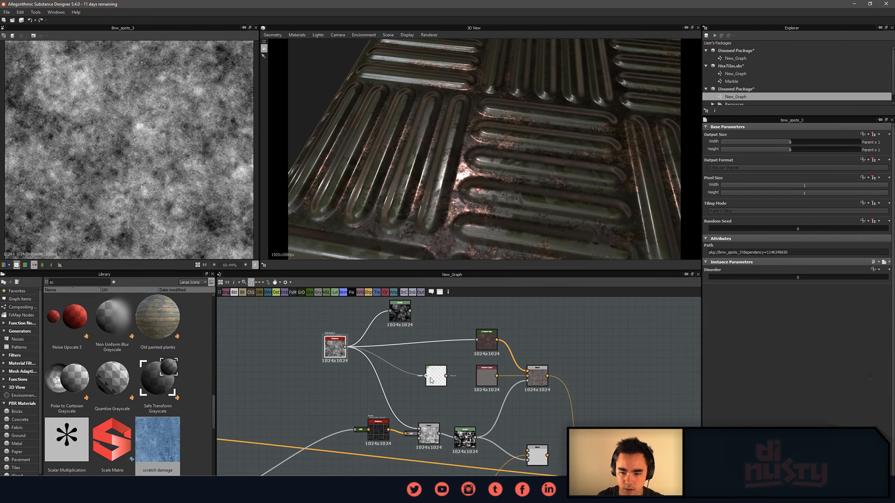
# Try to link the new Levels to the copied Blend's foreground, and place the Levels just above the mask Levels.
pyautogui.moveTo(530, 455); pyautogui.dragTo(528, 451)
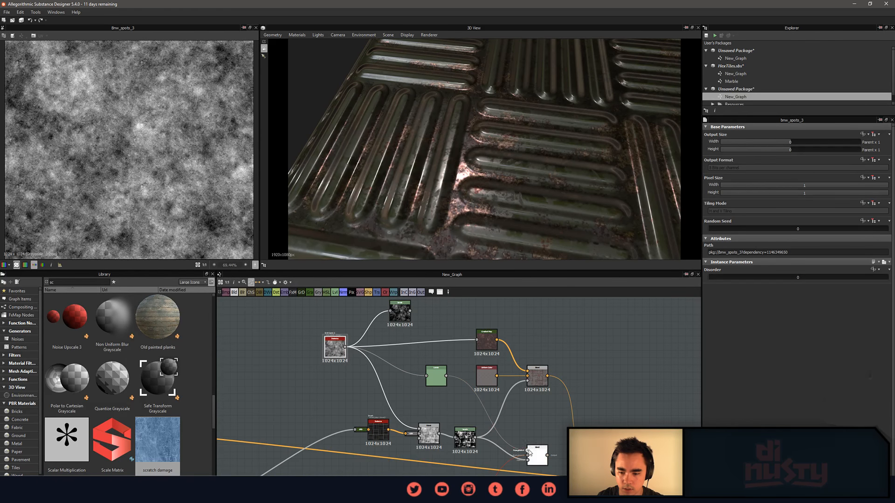
pyautogui.click(552, 423)
pyautogui.moveTo(548, 454); pyautogui.dragTo(525, 412, button='middle')
pyautogui.moveTo(403, 334); pyautogui.dragTo(428, 365)
pyautogui.moveTo(380, 336); pyautogui.dragTo(401, 351, button='middle')
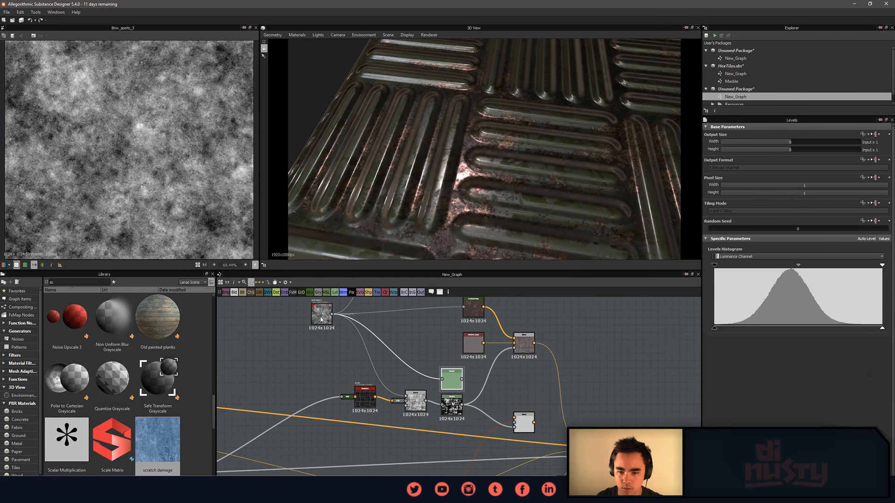
pyautogui.click(320, 314)
pyautogui.moveTo(491, 370); pyautogui.dragTo(479, 401, button='middle')
pyautogui.click(443, 414)
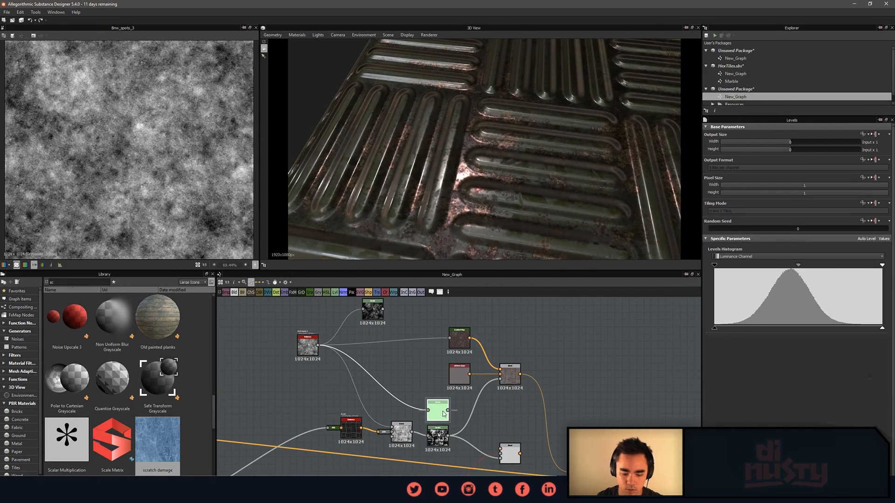
# Insert a Gradient Map between the new Levels and the copied Blend's foreground, and dock it to the Blend.
pyautogui.press('space')
pyautogui.write('gra')
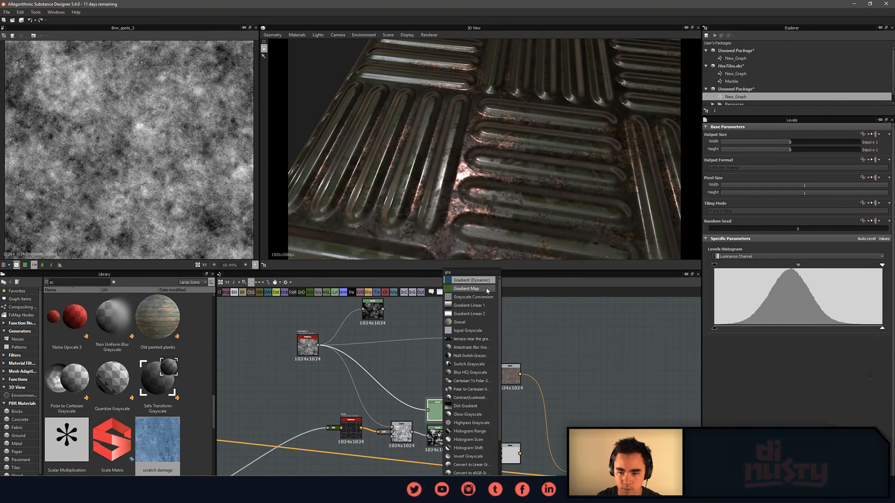
pyautogui.click(487, 289)
pyautogui.moveTo(484, 418); pyautogui.dragTo(501, 448)
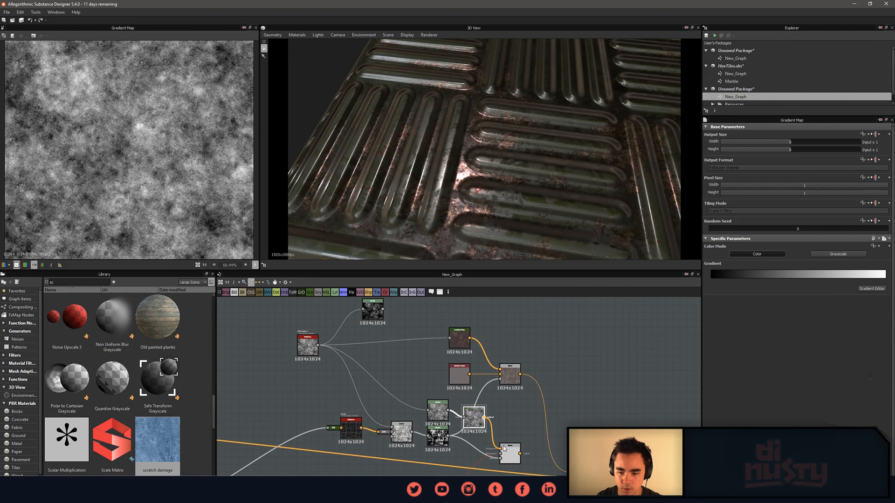
pyautogui.press('d')
pyautogui.click(480, 421)
# Shift the copied Blend with its docked Gradient Map slightly farther from the two Levels nodes.
pyautogui.moveTo(530, 410); pyautogui.dragTo(533, 376, button='middle')
pyautogui.scroll(2, 536, 417)
pyautogui.click(507, 432)
pyautogui.moveTo(506, 429); pyautogui.dragTo(516, 430)
pyautogui.moveTo(535, 430); pyautogui.dragTo(512, 390, button='middle')
pyautogui.moveTo(503, 378); pyautogui.dragTo(524, 391)
pyautogui.moveTo(515, 404); pyautogui.dragTo(551, 411, button='middle')
pyautogui.scroll(-1, 555, 389)
# Preview the copied Blend in the 2D view and examine how the spots noise mixes with the roughness map.
pyautogui.doubleClick(534, 398)
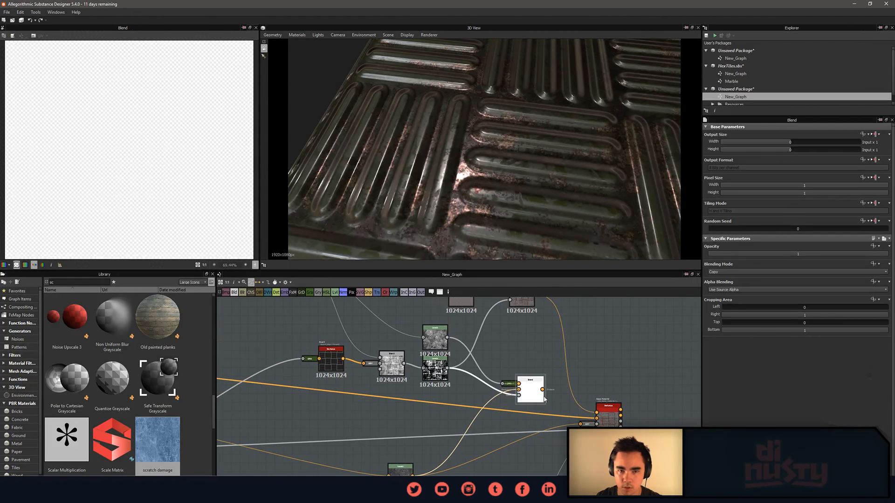
pyautogui.scroll(3, 156, 146)
pyautogui.moveTo(161, 148); pyautogui.dragTo(176, 205, button='middle')
pyautogui.scroll(2, 127, 160)
pyautogui.moveTo(505, 353); pyautogui.dragTo(498, 390, button='middle')
pyautogui.scroll(3, 159, 190)
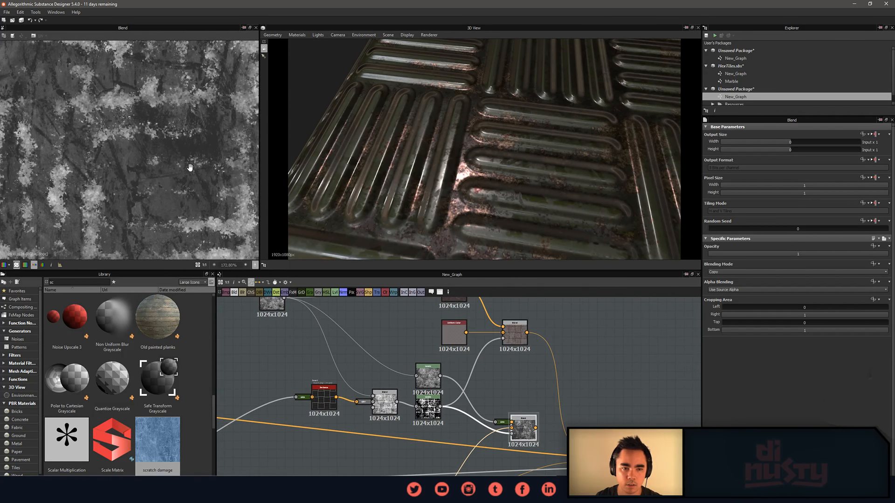
pyautogui.scroll(-7, 158, 191)
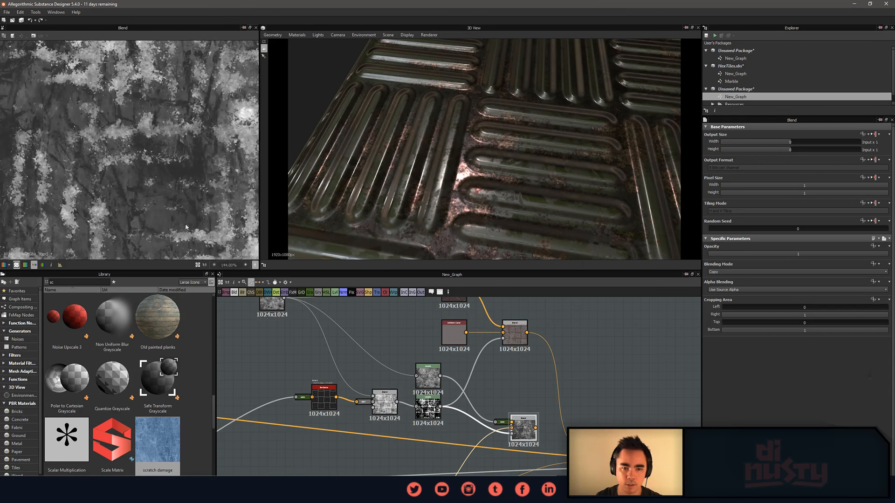
pyautogui.scroll(7, 120, 155)
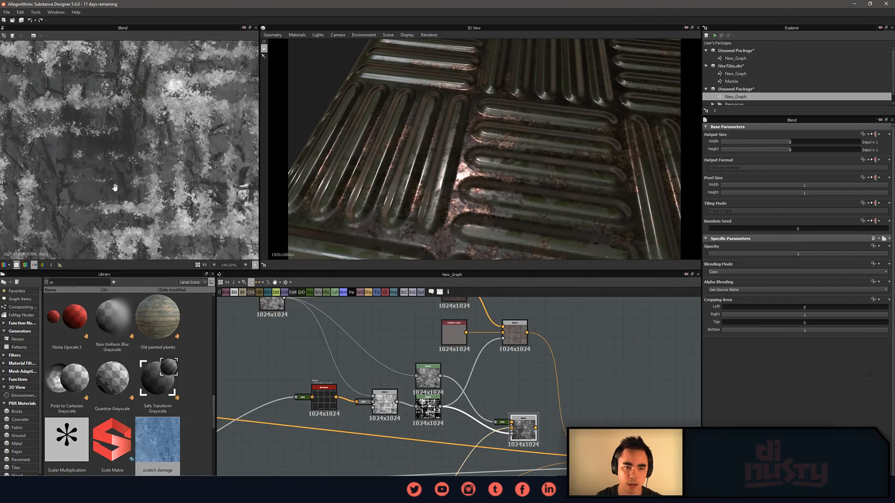
pyautogui.scroll(-4, 123, 216)
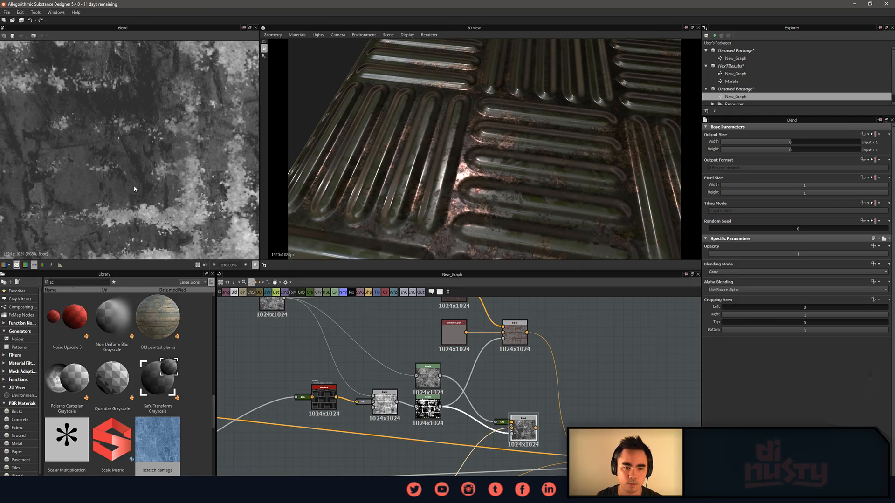
pyautogui.scroll(3, 165, 149)
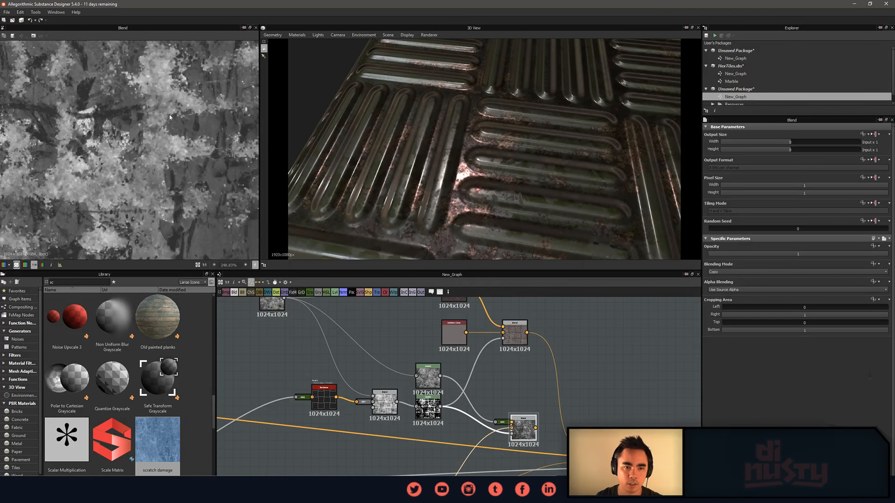
pyautogui.moveTo(149, 183); pyautogui.dragTo(195, 173, button='middle')
pyautogui.moveTo(134, 161); pyautogui.dragTo(111, 146, button='middle')
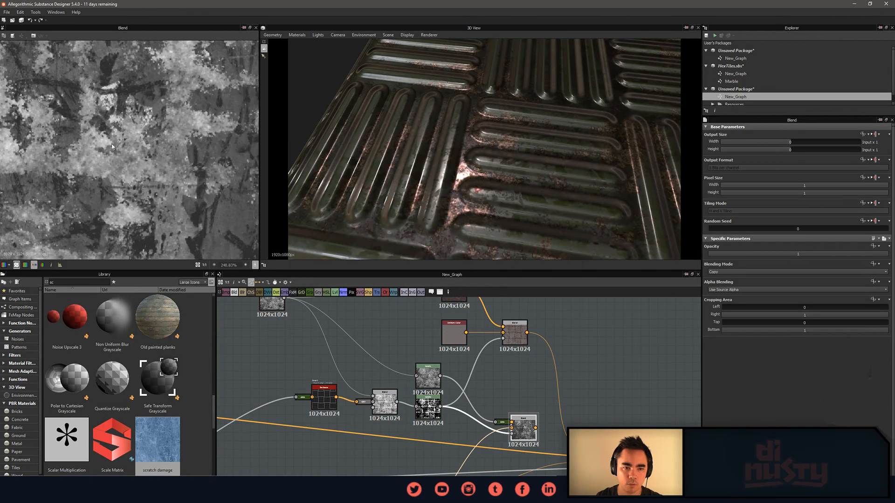
# Move the copied Blend beside the base material and connect its output to the Roughness input.
pyautogui.moveTo(556, 382); pyautogui.dragTo(484, 319, button='middle')
pyautogui.scroll(1, 480, 354)
pyautogui.moveTo(479, 371); pyautogui.dragTo(439, 337, button='middle')
pyautogui.scroll(4, 445, 344)
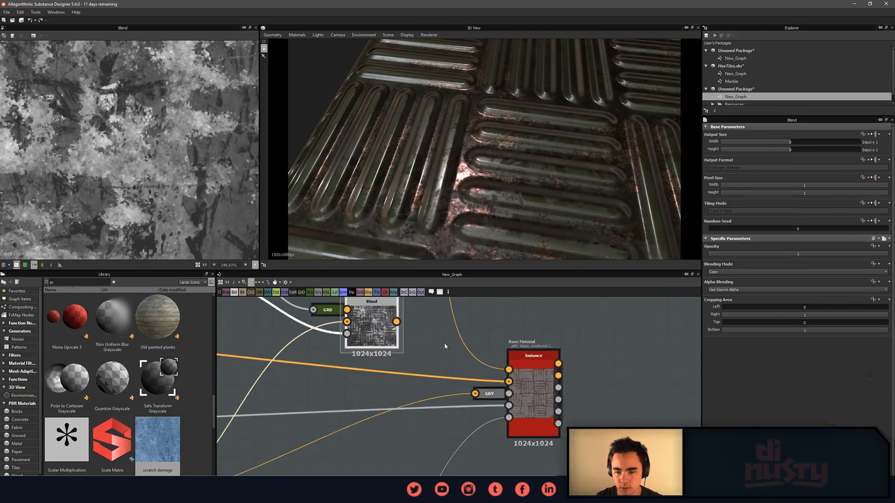
pyautogui.moveTo(385, 328); pyautogui.dragTo(407, 435)
pyautogui.moveTo(409, 434); pyautogui.dragTo(385, 393, button='middle')
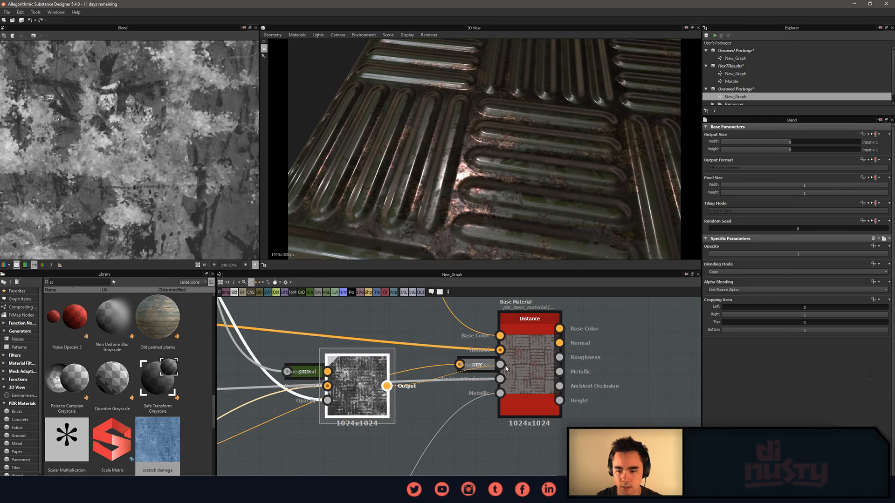
pyautogui.click(530, 368)
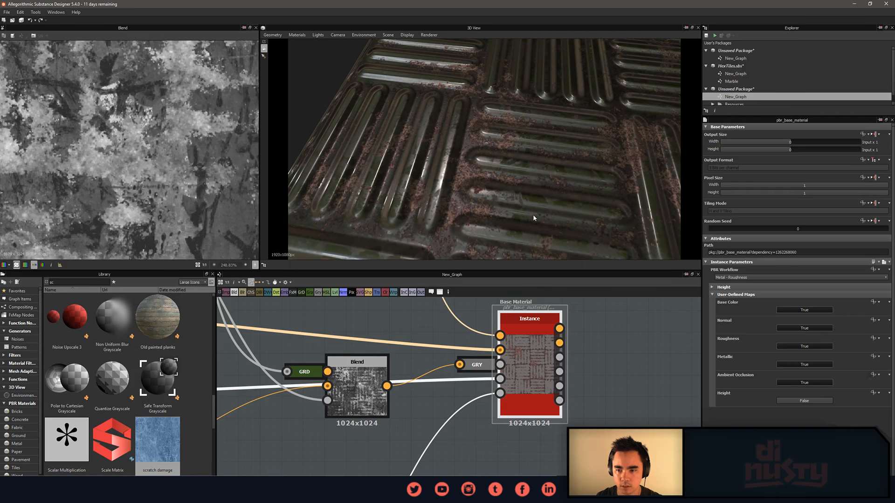
# Shift the roughness Levels' input black, mid and white points lower, and check the metal's reflections in the 3D view.
pyautogui.moveTo(461, 210); pyautogui.dragTo(452, 190)
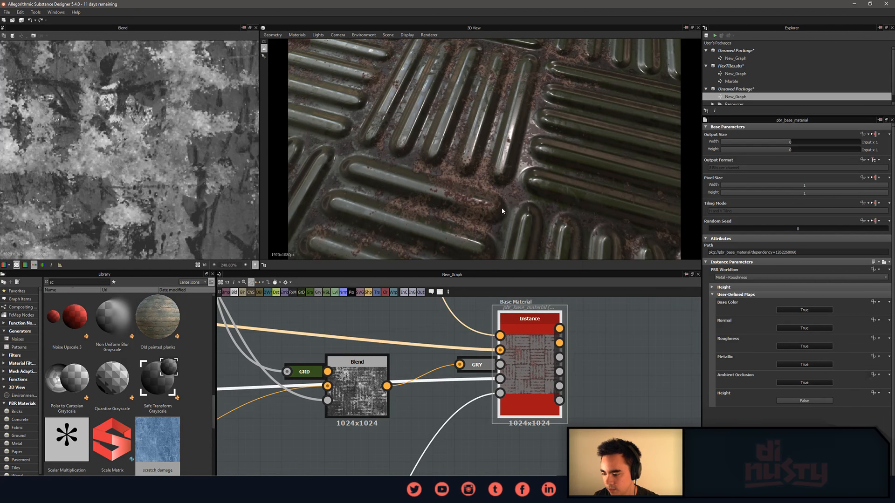
pyautogui.moveTo(426, 185); pyautogui.dragTo(489, 132)
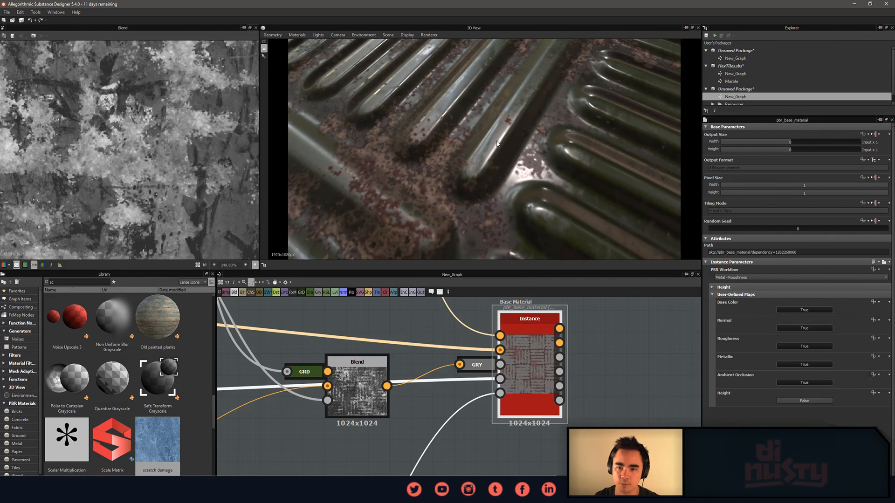
pyautogui.moveTo(423, 317); pyautogui.dragTo(543, 344, button='middle')
pyautogui.scroll(-4, 517, 361)
pyautogui.click(346, 432)
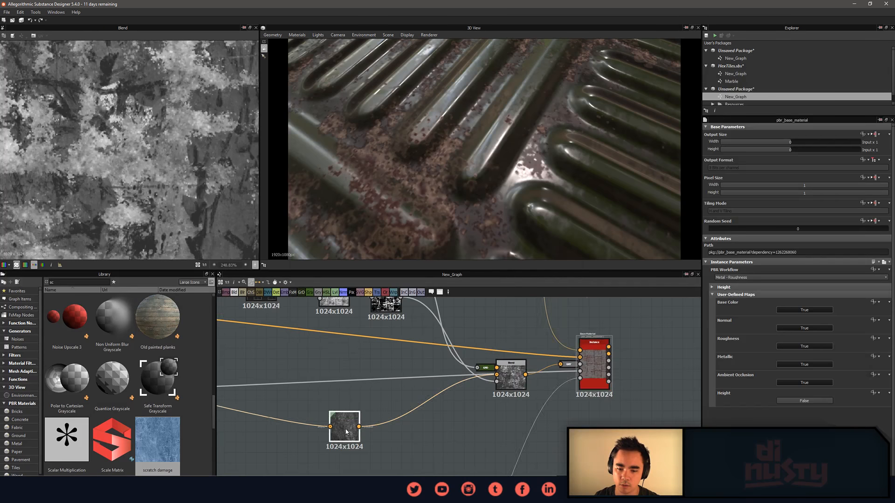
pyautogui.moveTo(346, 432); pyautogui.dragTo(427, 445, button='middle')
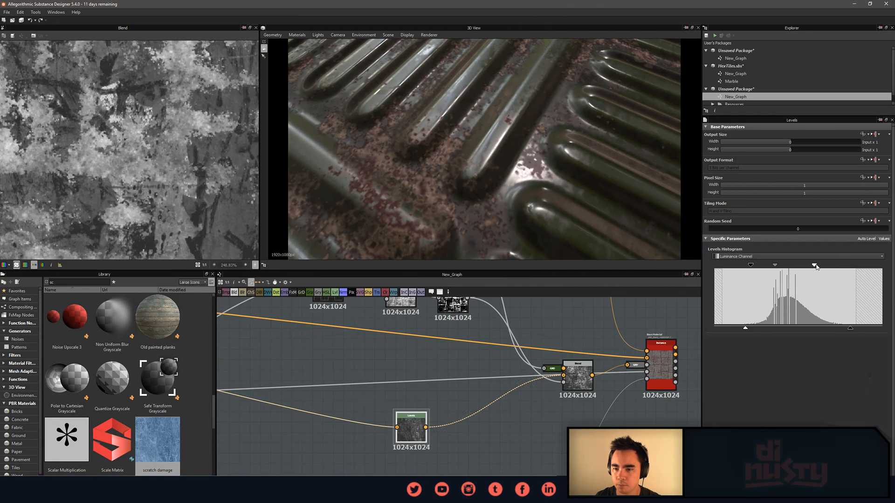
pyautogui.moveTo(815, 266); pyautogui.dragTo(736, 267)
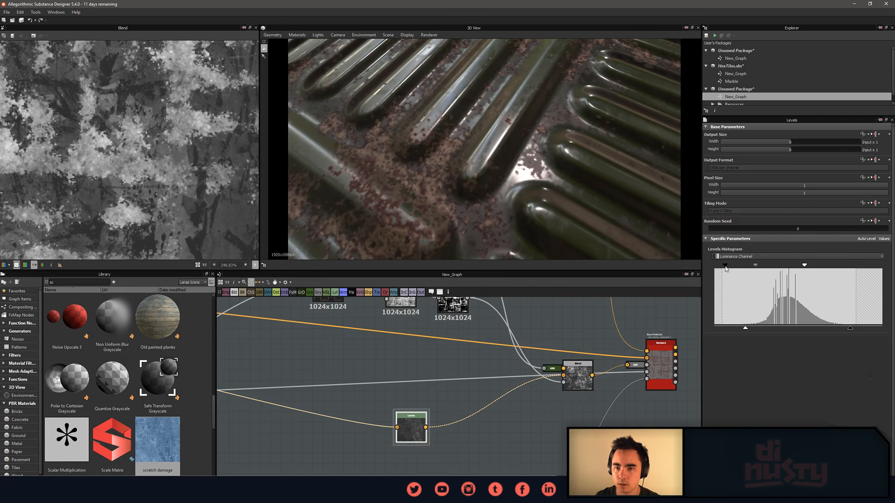
pyautogui.scroll(-6, 433, 151)
pyautogui.moveTo(433, 151); pyautogui.dragTo(501, 201)
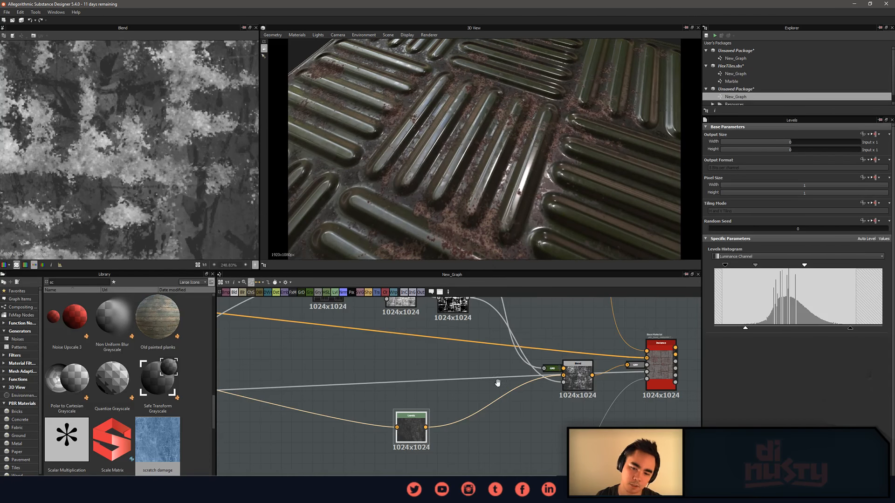
# Move the roughness Blend up beside the mask Levels, and space the noise Levels slightly above the mask Levels.
pyautogui.scroll(-1, 436, 399)
pyautogui.moveTo(498, 383); pyautogui.dragTo(452, 429, button='middle')
pyautogui.moveTo(500, 408); pyautogui.dragTo(492, 356)
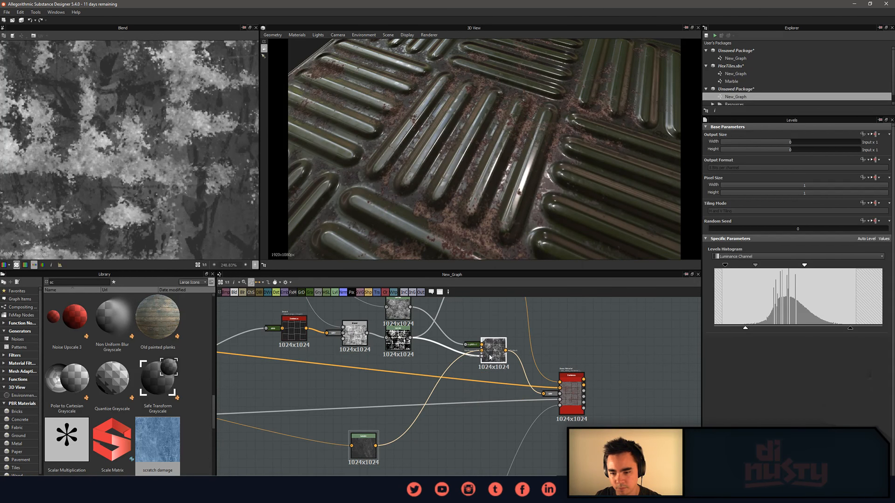
pyautogui.moveTo(480, 367); pyautogui.dragTo(491, 367, button='middle')
pyautogui.moveTo(372, 368); pyautogui.dragTo(411, 414, button='middle')
pyautogui.scroll(-1, 411, 414)
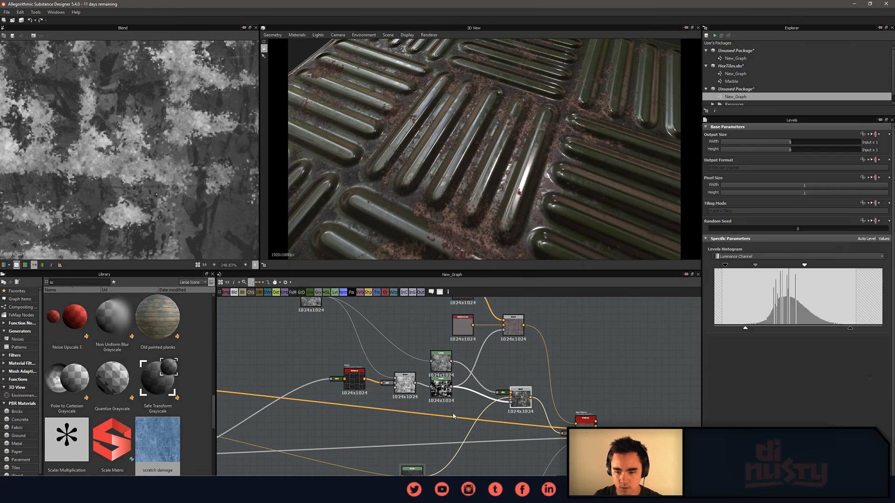
pyautogui.moveTo(446, 358); pyautogui.dragTo(447, 351)
# Preview the Normal node in the 2D view and move it farther from its height source.
pyautogui.scroll(-7, 406, 392)
pyautogui.moveTo(368, 404); pyautogui.dragTo(409, 384, button='middle')
pyautogui.scroll(3, 422, 389)
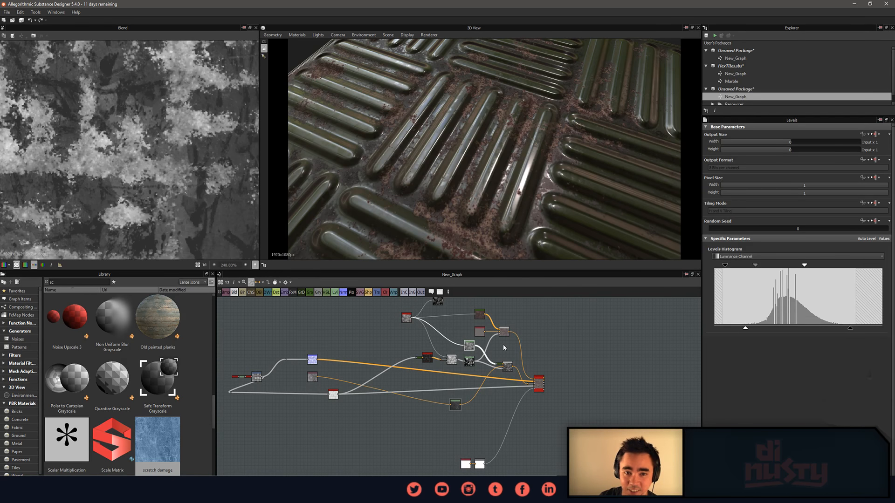
pyautogui.scroll(8, 475, 351)
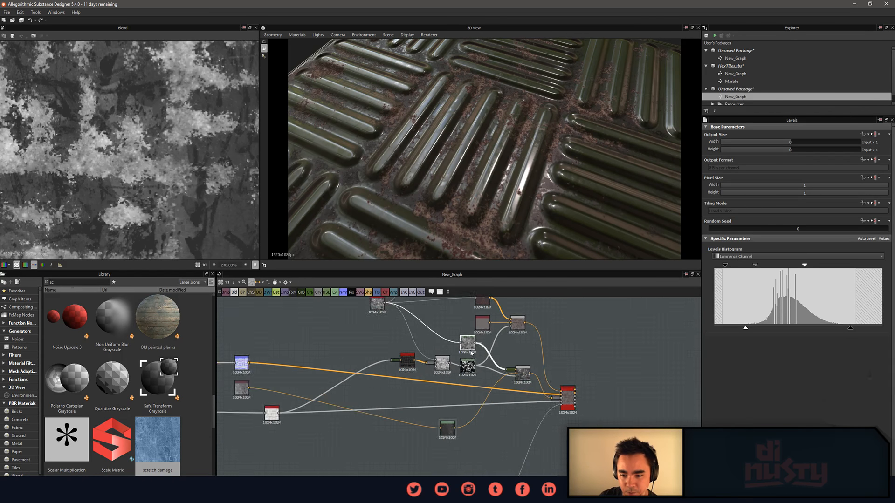
pyautogui.scroll(-1, 505, 363)
pyautogui.moveTo(579, 367); pyautogui.dragTo(628, 363, button='middle')
pyautogui.scroll(-4, 573, 390)
pyautogui.doubleClick(331, 361)
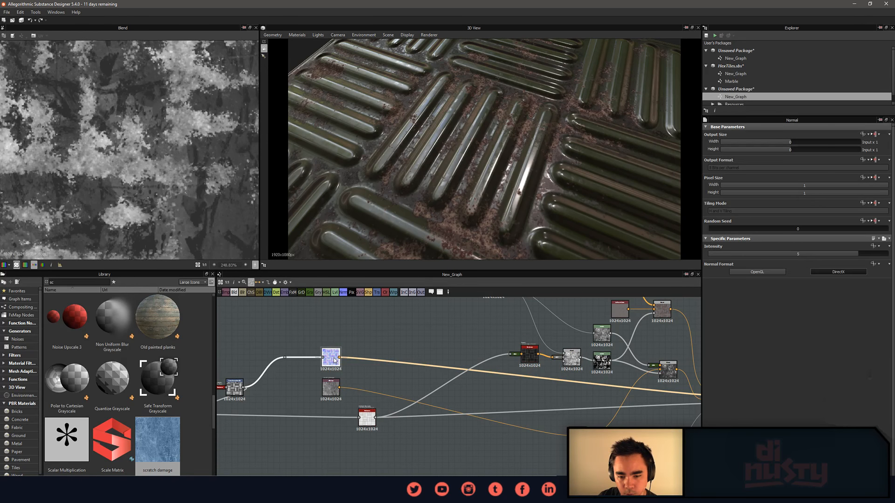
pyautogui.moveTo(331, 361); pyautogui.dragTo(380, 362)
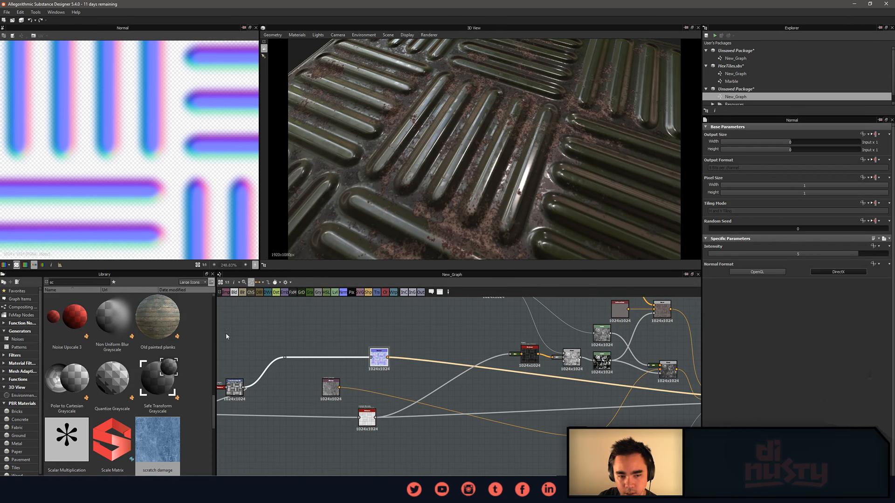
# Turn off the transparency display for the normal map in the 2D view and move the Normal node slightly farther from its height source.
pyautogui.click(17, 265)
pyautogui.moveTo(425, 326); pyautogui.dragTo(439, 342, button='middle')
pyautogui.scroll(3, 459, 177)
pyautogui.moveTo(460, 178); pyautogui.dragTo(483, 158, button='middle')
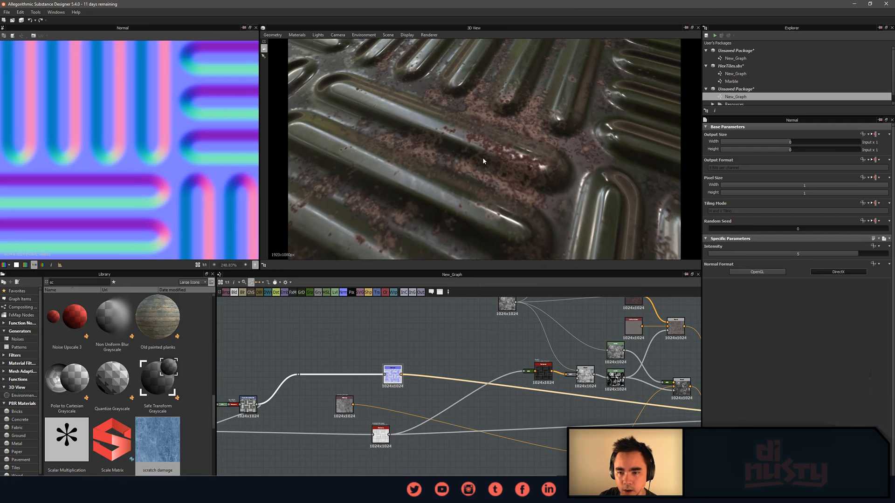
pyautogui.moveTo(445, 351); pyautogui.dragTo(431, 357, button='middle')
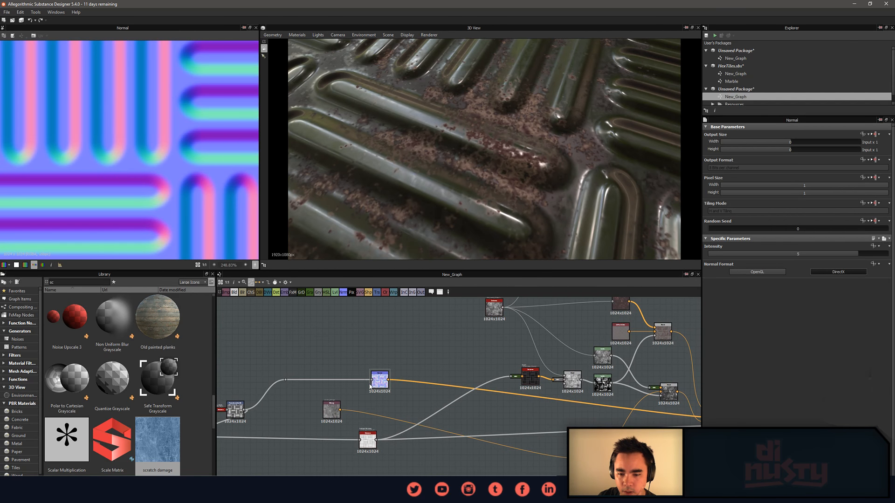
pyautogui.moveTo(377, 383); pyautogui.dragTo(404, 384)
pyautogui.moveTo(477, 350); pyautogui.dragTo(417, 376, button='middle')
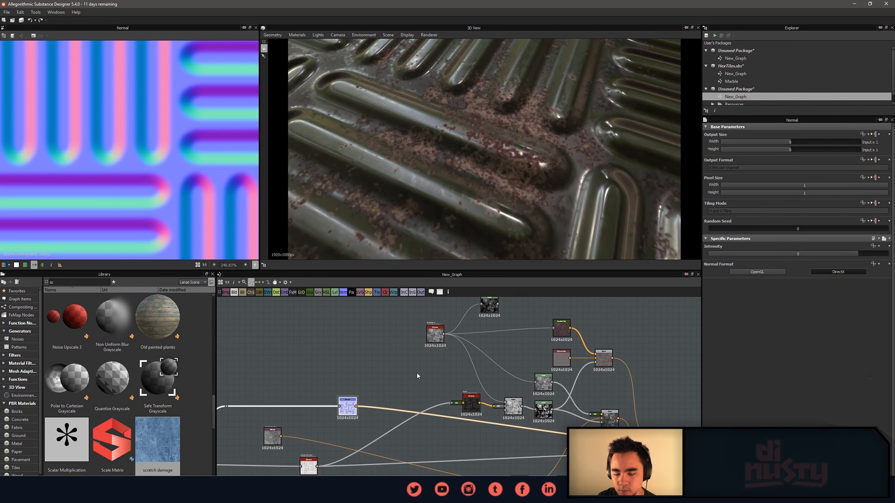
# Preview the BnW Spots 3 noise and the mask Levels in the 2D view.
pyautogui.doubleClick(436, 338)
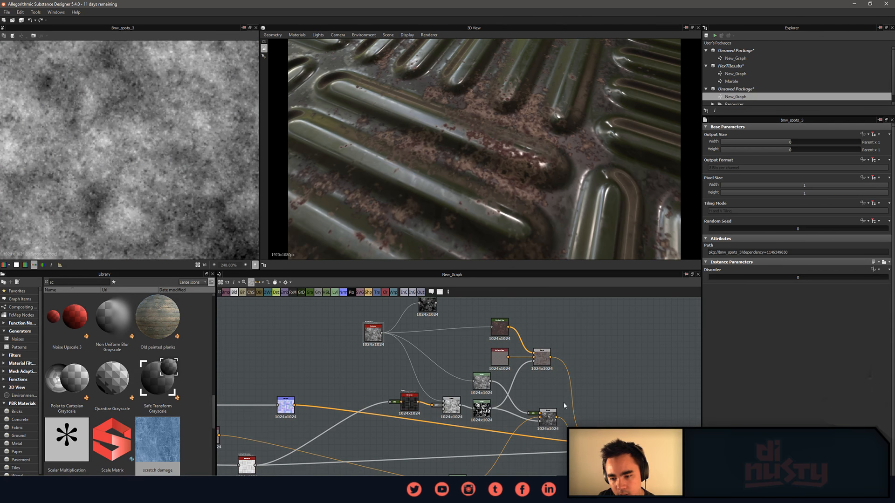
pyautogui.doubleClick(480, 409)
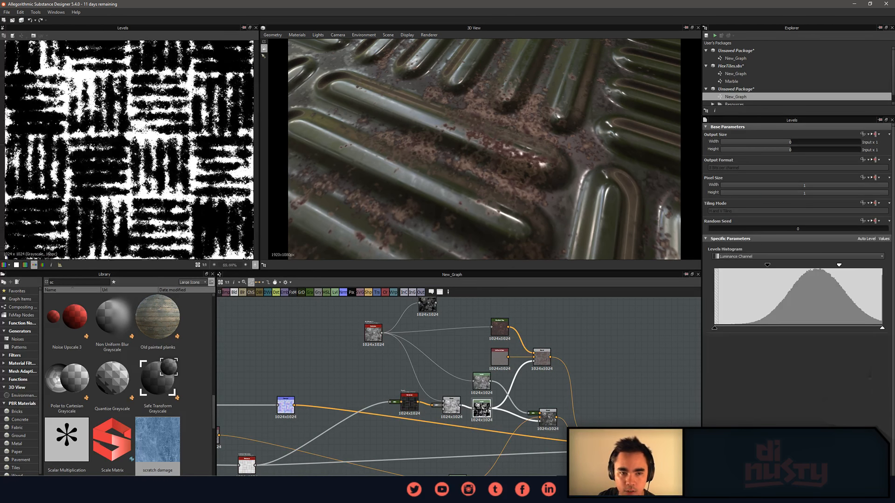
pyautogui.doubleClick(373, 334)
pyautogui.moveTo(393, 373); pyautogui.dragTo(395, 366, button='middle')
pyautogui.scroll(1, 518, 429)
pyautogui.click(475, 366)
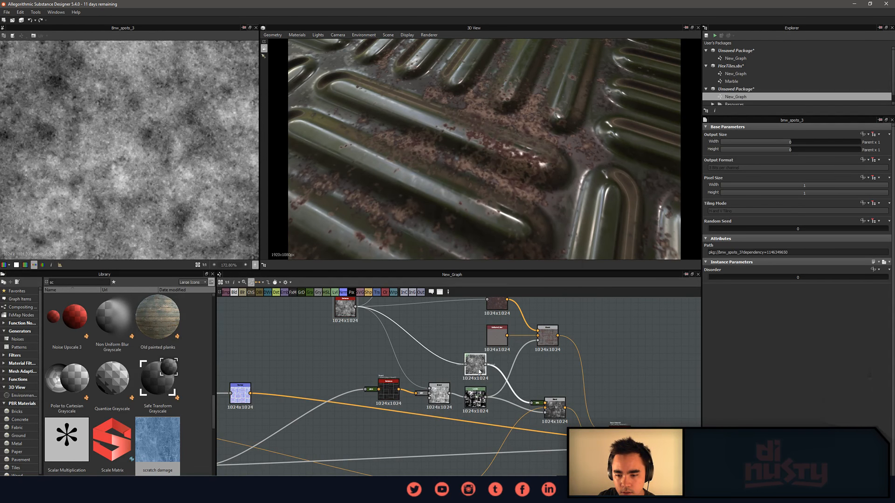
# Add a Blend node to the graph and place it above the Normal node.
pyautogui.moveTo(322, 348); pyautogui.dragTo(445, 357, button='middle')
pyautogui.click(349, 358)
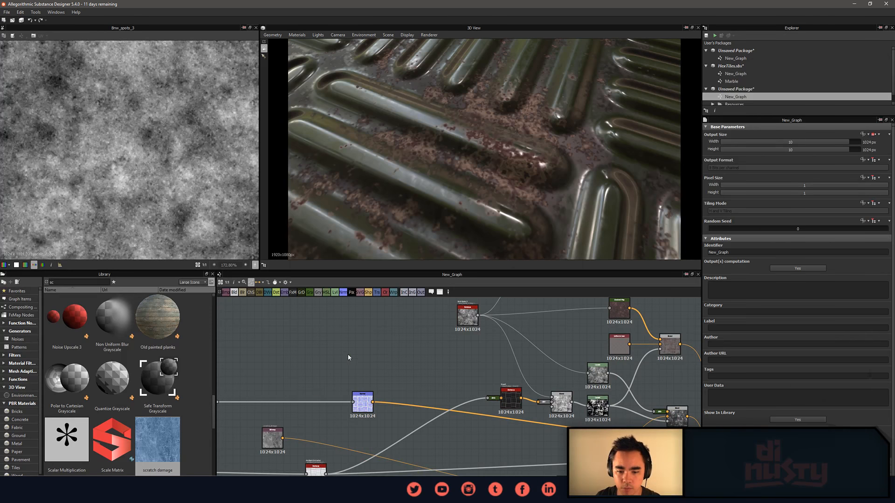
pyautogui.press('space')
pyautogui.write('blend')
pyautogui.press('Return')
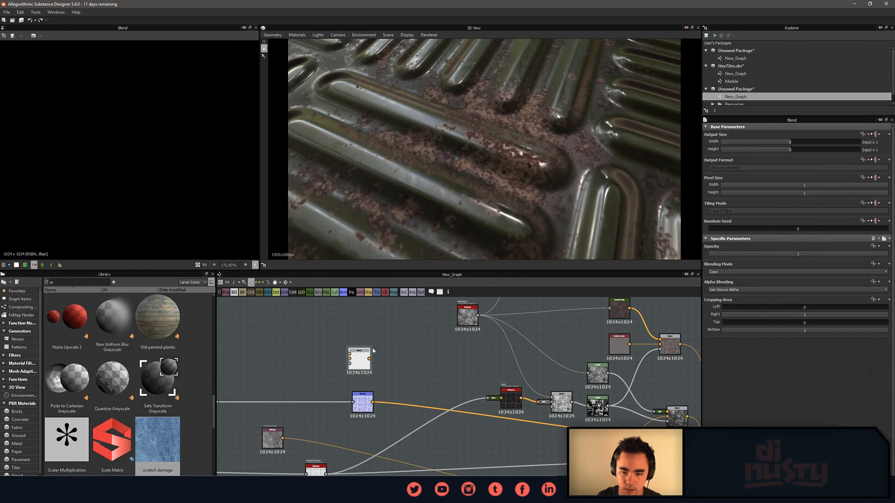
pyautogui.moveTo(360, 359); pyautogui.dragTo(398, 366)
pyautogui.moveTo(422, 370); pyautogui.dragTo(331, 329, button='middle')
pyautogui.moveTo(500, 375); pyautogui.dragTo(559, 409, button='middle')
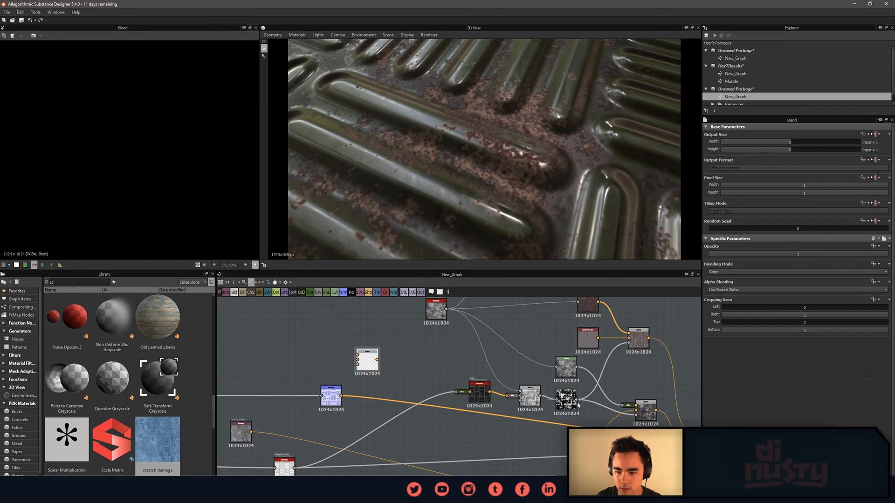
# Connect the mask Levels output to the new Blend's opacity input and move the mask nodes down beneath the Normal node.
pyautogui.moveTo(577, 400); pyautogui.dragTo(393, 358)
pyautogui.moveTo(565, 402); pyautogui.dragTo(501, 435)
pyautogui.moveTo(478, 402); pyautogui.dragTo(404, 436)
pyautogui.moveTo(501, 435); pyautogui.dragTo(479, 435)
pyautogui.moveTo(530, 399); pyautogui.dragTo(391, 442)
pyautogui.moveTo(451, 445); pyautogui.dragTo(394, 438)
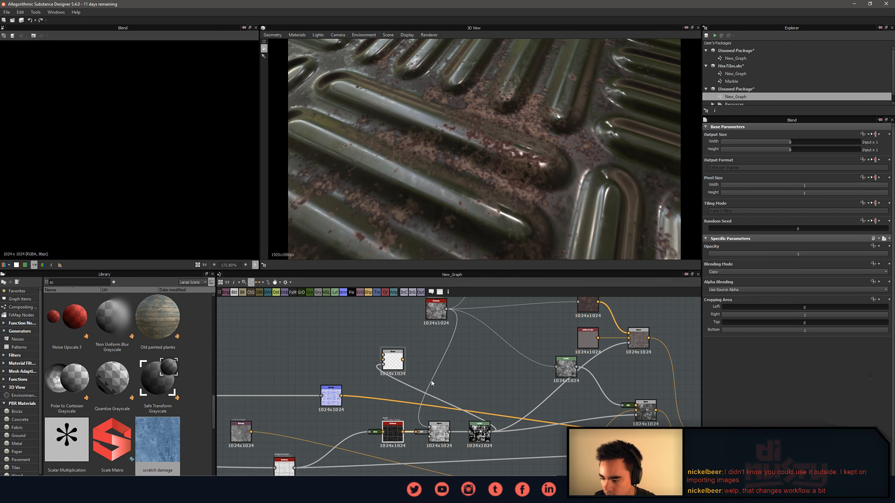
# Tighten the spacing of the mask nodes and move the new Blend above and past the mask Levels.
pyautogui.moveTo(461, 364); pyautogui.dragTo(481, 355, button='middle')
pyautogui.moveTo(403, 351)
pyautogui.mouseDown()
pyautogui.moveTo(496, 350)
pyautogui.moveTo(400, 337)
pyautogui.moveTo(396, 344)
pyautogui.mouseUp()
pyautogui.moveTo(417, 349); pyautogui.dragTo(445, 360, button='middle')
pyautogui.scroll(1, 453, 373)
pyautogui.moveTo(558, 420); pyautogui.dragTo(435, 466)
pyautogui.moveTo(533, 447); pyautogui.dragTo(503, 451)
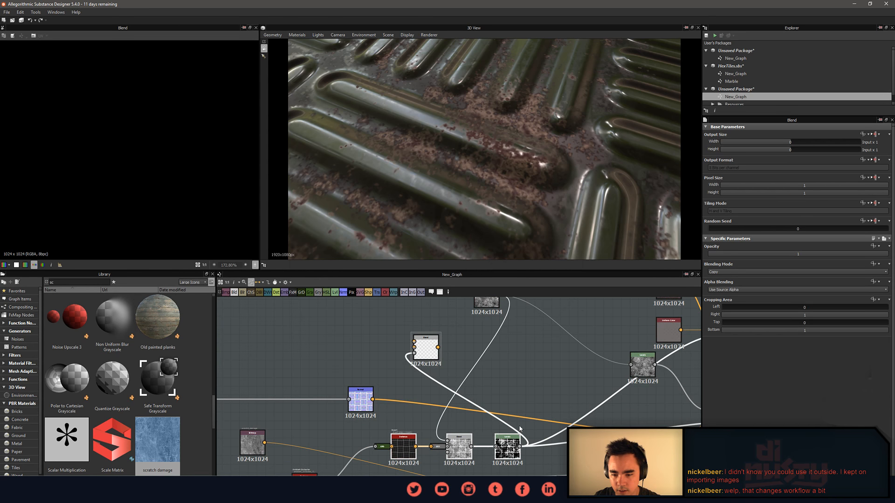
pyautogui.moveTo(426, 347); pyautogui.dragTo(546, 358)
pyautogui.moveTo(547, 358); pyautogui.dragTo(534, 365, button='middle')
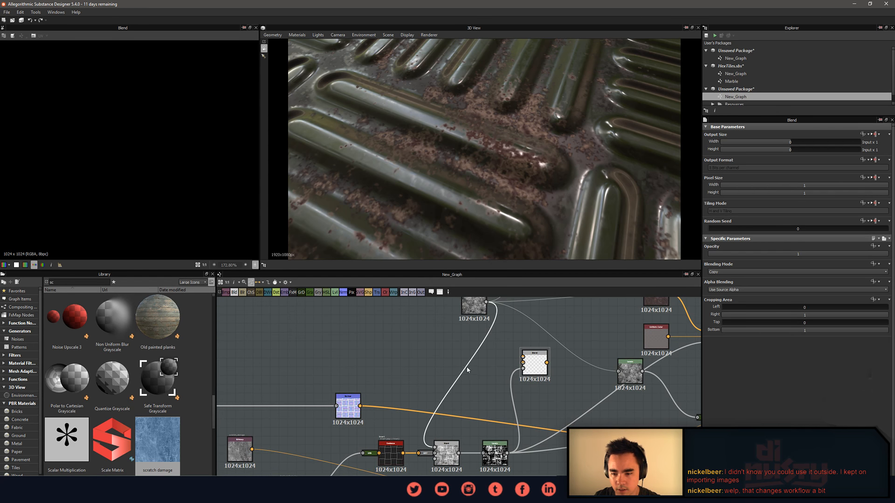
# Try to feed the Normal node's output into the new Blend's background input.
pyautogui.moveTo(468, 370); pyautogui.dragTo(444, 381, button='middle')
pyautogui.moveTo(333, 419); pyautogui.dragTo(500, 375)
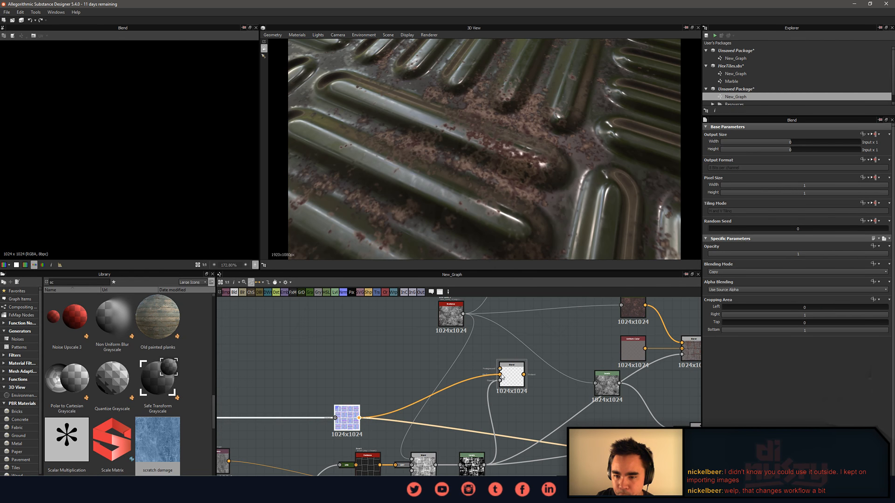
pyautogui.moveTo(501, 375); pyautogui.dragTo(445, 370)
# Connect the tile pattern's height output to the new Blend's background input.
pyautogui.moveTo(506, 409); pyautogui.dragTo(593, 404, button='middle')
pyautogui.scroll(-2, 587, 404)
pyautogui.moveTo(305, 441); pyautogui.dragTo(502, 381)
pyautogui.scroll(-4, 157, 159)
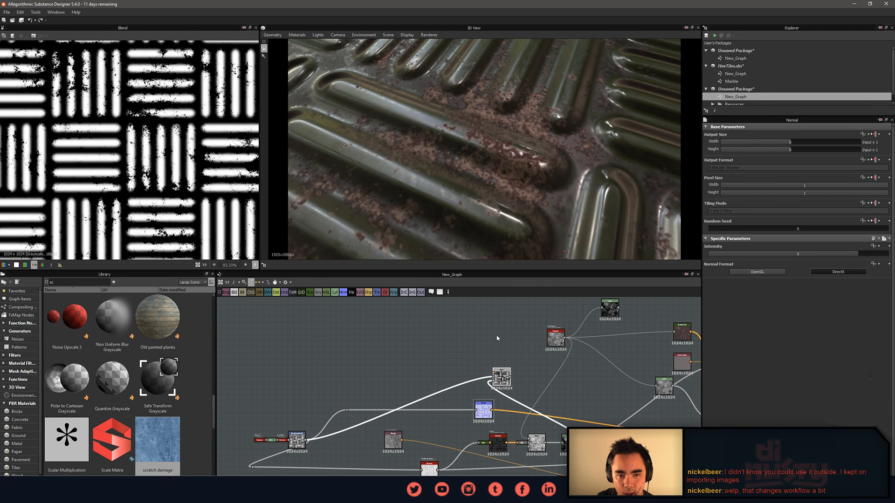
# Connect the BnW Spots 3 noise to the height Blend's foreground input and inspect the blended height in the 2D view.
pyautogui.moveTo(499, 338); pyautogui.dragTo(448, 360, button='middle')
pyautogui.scroll(2, 448, 360)
pyautogui.click(518, 359)
pyautogui.moveTo(531, 386); pyautogui.dragTo(520, 344, button='middle')
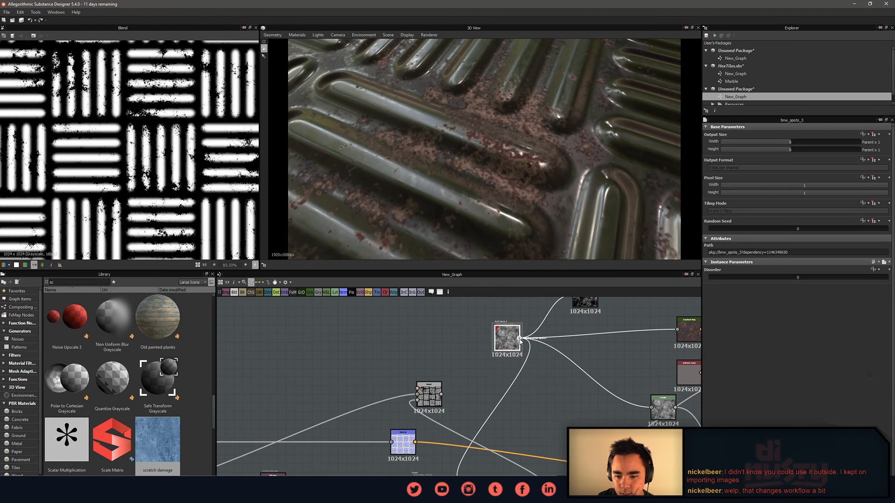
pyautogui.moveTo(421, 375); pyautogui.dragTo(418, 388)
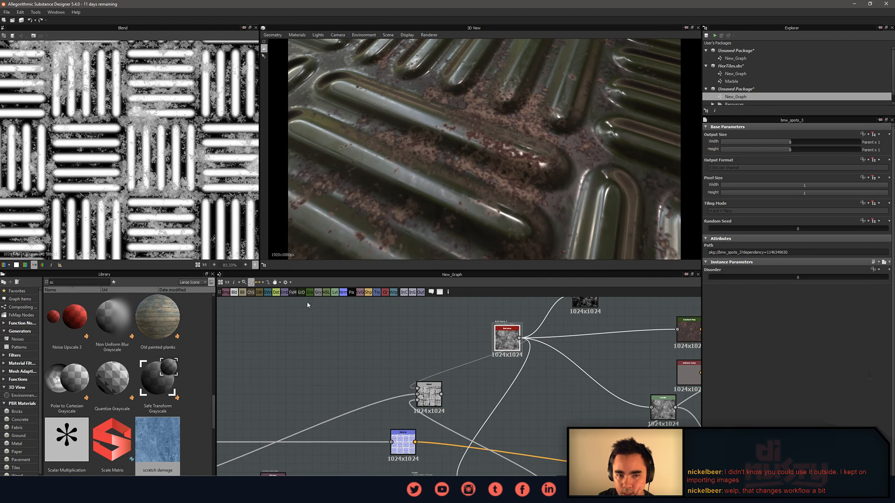
pyautogui.scroll(2, 138, 163)
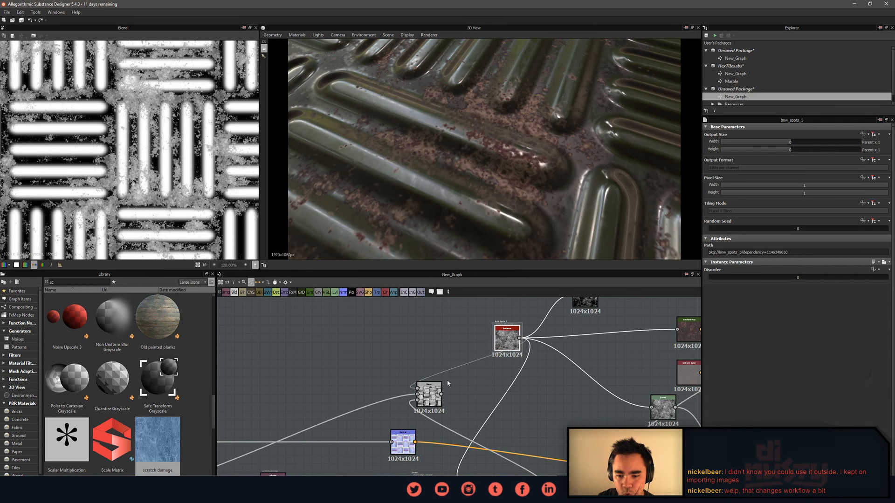
# Connect the height Blend's output to the Normal node's input and check the surface relief in the 3D view.
pyautogui.moveTo(446, 381); pyautogui.dragTo(437, 344, button='middle')
pyautogui.moveTo(451, 392); pyautogui.dragTo(415, 373, button='middle')
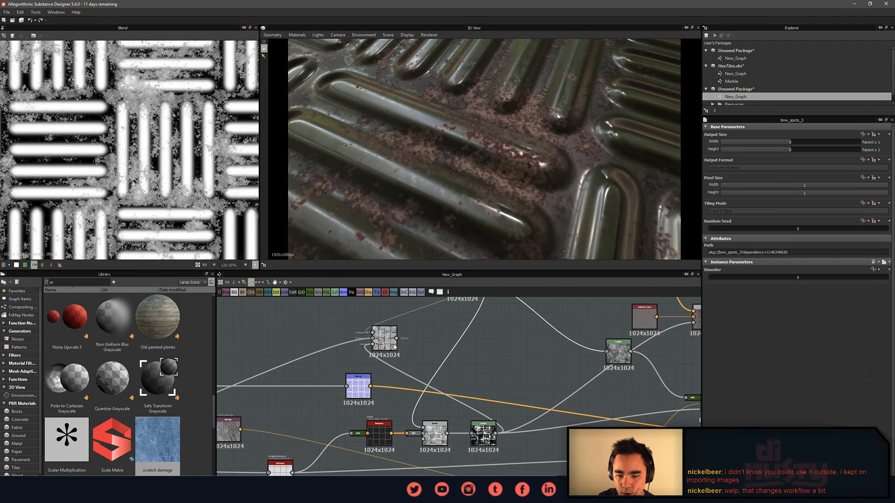
pyautogui.moveTo(397, 340); pyautogui.dragTo(347, 386)
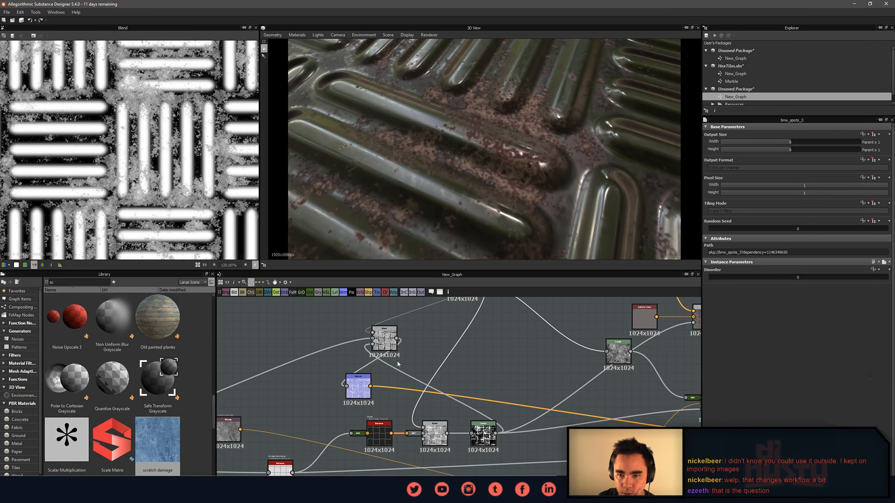
pyautogui.click(465, 319)
pyautogui.scroll(-4, 479, 187)
pyautogui.moveTo(481, 198); pyautogui.dragTo(462, 198)
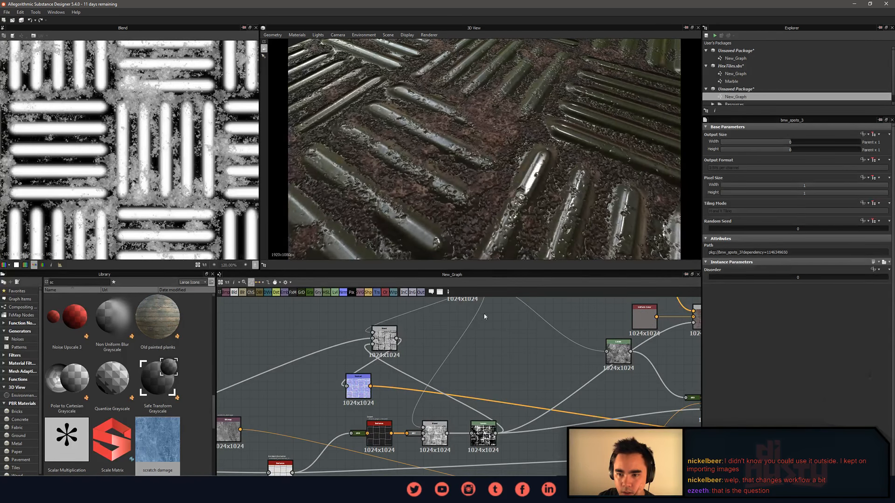
# Rearrange the nodes so the BnW Spots 3 noise sits above and before the height Blend and the Normal node follows it.
pyautogui.moveTo(445, 341); pyautogui.dragTo(438, 359, button='middle')
pyautogui.moveTo(377, 351); pyautogui.dragTo(342, 357)
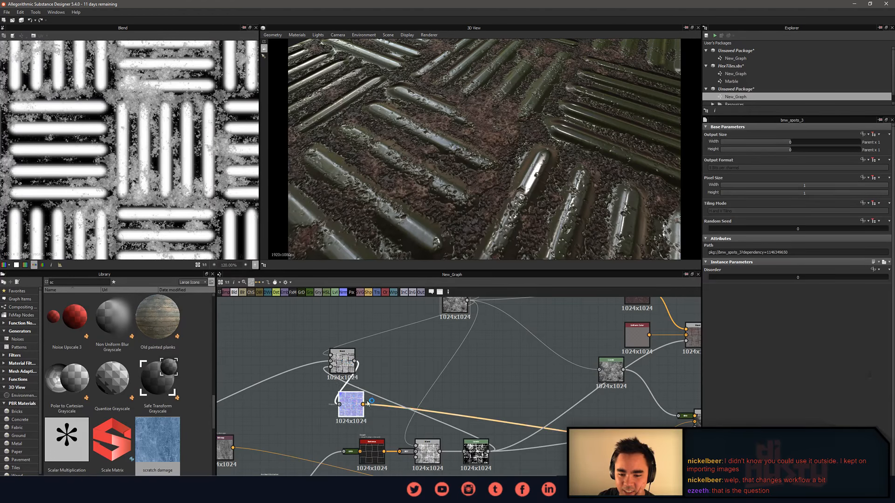
pyautogui.moveTo(351, 400); pyautogui.dragTo(485, 387)
pyautogui.moveTo(410, 350); pyautogui.dragTo(401, 360, button='middle')
pyautogui.moveTo(335, 372); pyautogui.dragTo(386, 373)
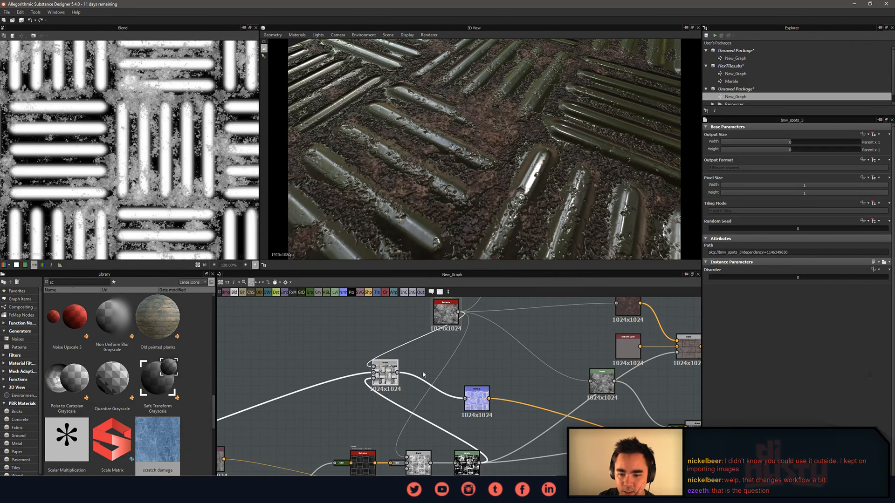
pyautogui.moveTo(446, 315); pyautogui.dragTo(304, 325)
pyautogui.moveTo(315, 372); pyautogui.dragTo(412, 367, button='middle')
pyautogui.scroll(-1, 412, 367)
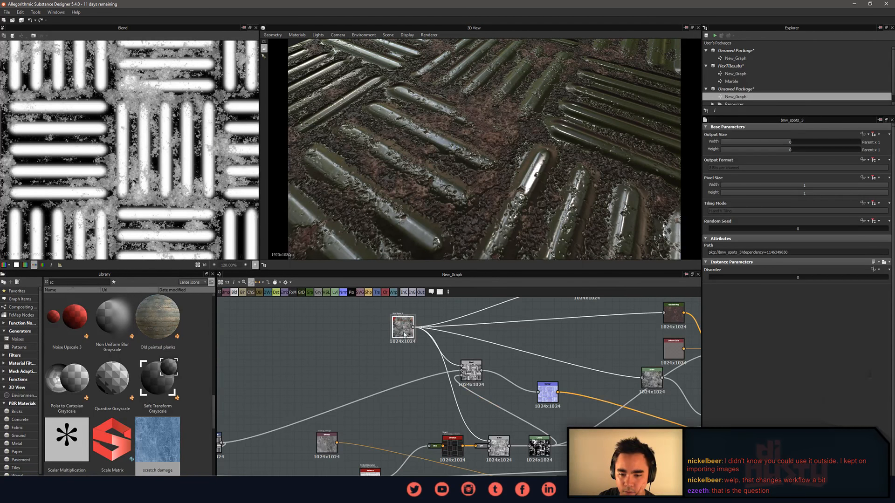
pyautogui.moveTo(403, 331); pyautogui.dragTo(377, 296)
# Move the bitmap texture node and its adjustment node side by side below the mask nodes.
pyautogui.scroll(-1, 405, 388)
pyautogui.scroll(-2, 405, 388)
pyautogui.moveTo(399, 396); pyautogui.dragTo(399, 370, button='middle')
pyautogui.moveTo(358, 391); pyautogui.dragTo(446, 445)
pyautogui.click(529, 430)
pyautogui.moveTo(529, 428); pyautogui.dragTo(470, 450)
pyautogui.click(510, 456)
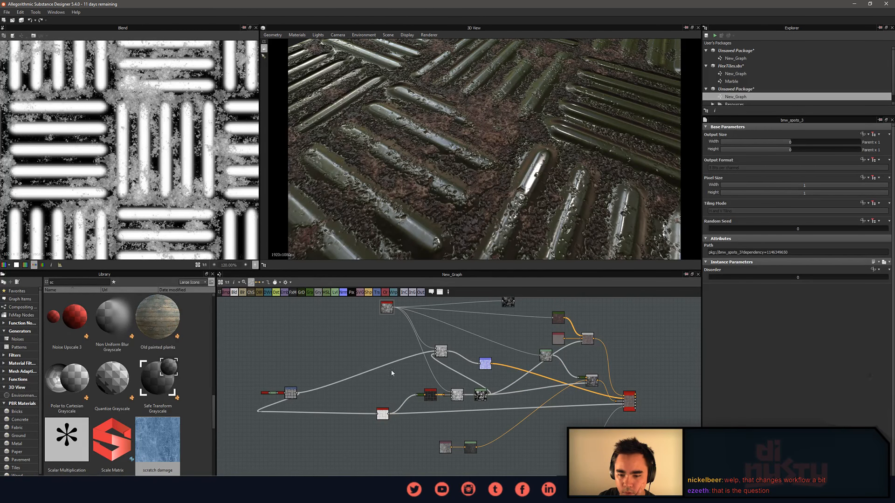
# Delete the unused dark Levels node branching off the BnW Spots 3 noise and check the material in the 3D view.
pyautogui.moveTo(384, 344); pyautogui.dragTo(376, 396, button='middle')
pyautogui.scroll(2, 376, 396)
pyautogui.scroll(1, 376, 399)
pyautogui.moveTo(633, 329); pyautogui.dragTo(494, 319)
pyautogui.scroll(-2, 586, 327)
pyautogui.moveTo(582, 324); pyautogui.dragTo(453, 364, button='middle')
pyautogui.press('Delete')
pyautogui.scroll(-3, 503, 187)
pyautogui.moveTo(517, 187); pyautogui.dragTo(472, 166)
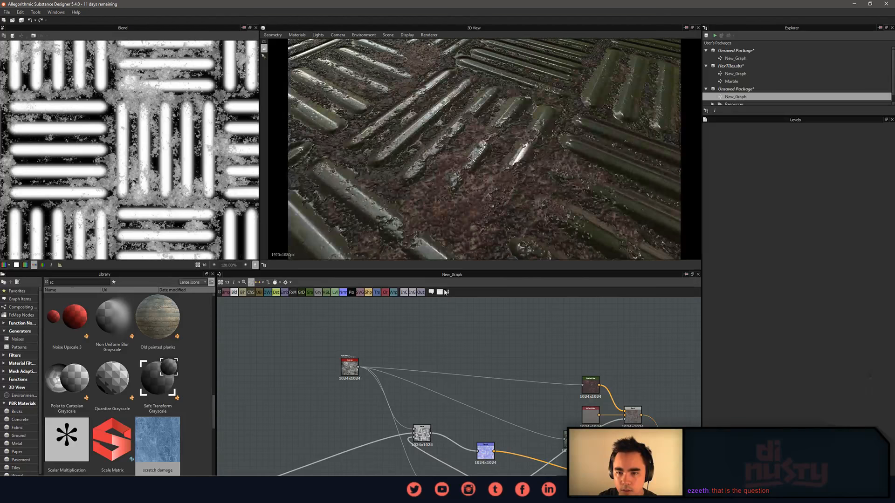
# Examine the height Blend, its settings and the noise connections feeding it, with a close look at the blended height.
pyautogui.moveTo(379, 359); pyautogui.dragTo(406, 306, button='middle')
pyautogui.scroll(2, 417, 368)
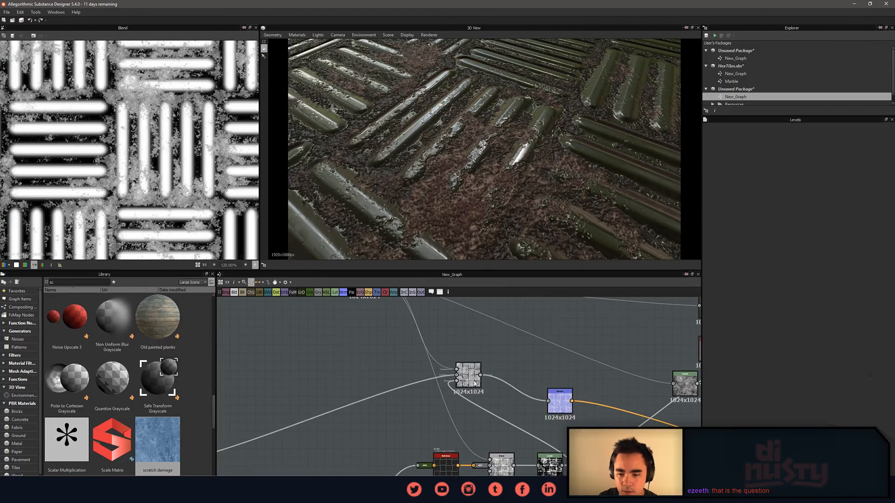
pyautogui.moveTo(507, 345); pyautogui.dragTo(577, 390, button='middle')
pyautogui.click(438, 333)
pyautogui.moveTo(433, 375); pyautogui.dragTo(402, 345, button='middle')
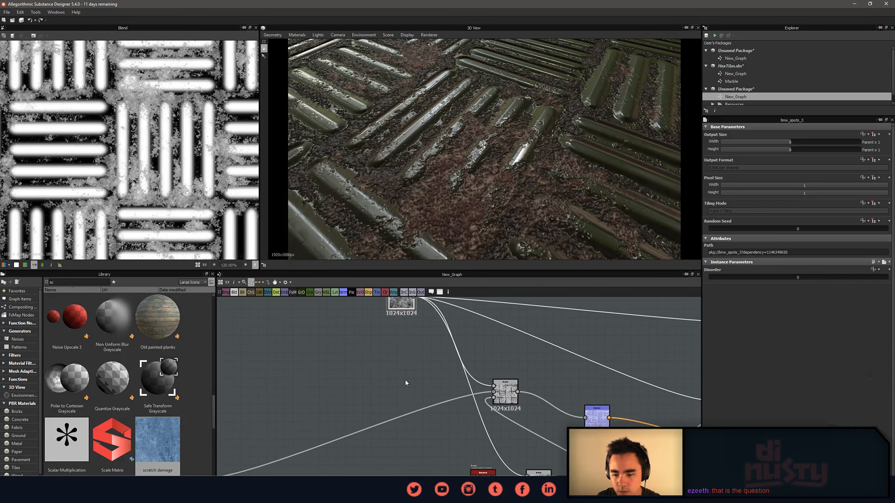
pyautogui.moveTo(407, 382); pyautogui.dragTo(370, 333, button='middle')
pyautogui.scroll(1, 490, 431)
pyautogui.click(505, 432)
pyautogui.moveTo(542, 366); pyautogui.dragTo(517, 432, button='middle')
pyautogui.click(442, 399)
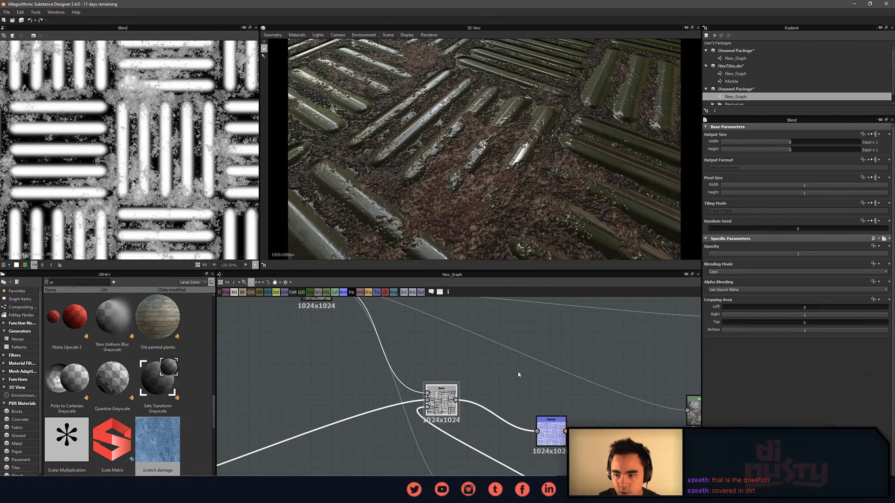
pyautogui.scroll(3, 169, 144)
pyautogui.scroll(-1, 393, 346)
pyautogui.moveTo(393, 345); pyautogui.dragTo(413, 363, button='middle')
pyautogui.scroll(-1, 387, 393)
# Add a Levels node between the BnW Spots 3 noise and the height Blend's foreground input.
pyautogui.click(331, 334)
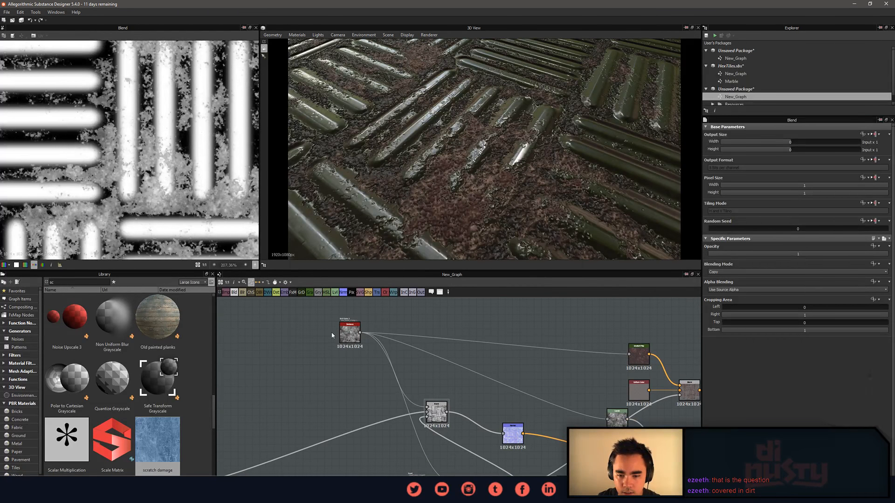
pyautogui.click(346, 332)
pyautogui.press('space')
pyautogui.write('level')
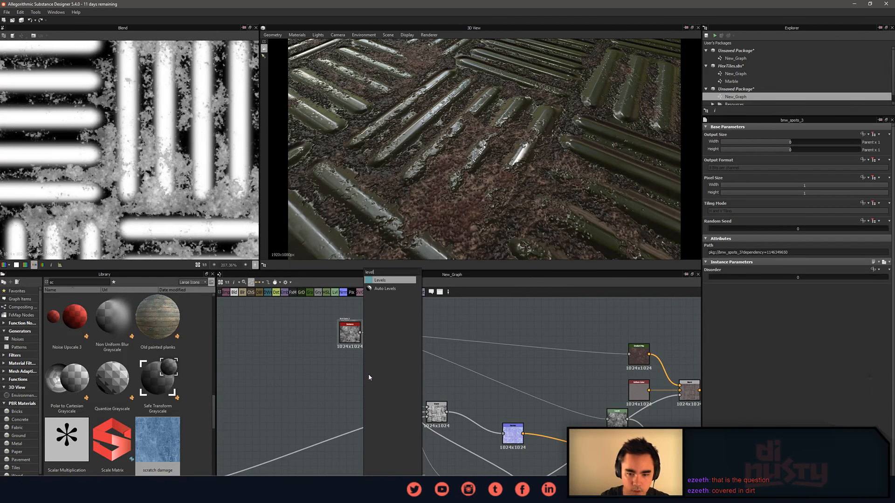
pyautogui.press('Return')
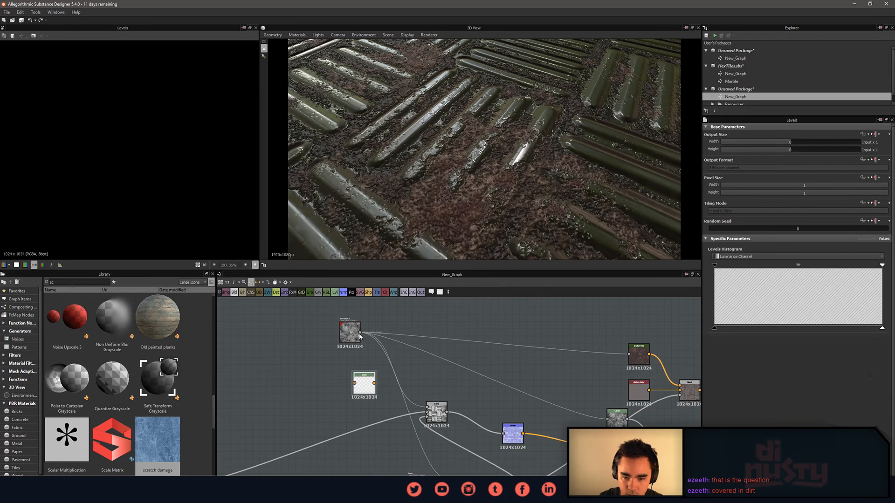
pyautogui.moveTo(352, 387); pyautogui.dragTo(354, 383)
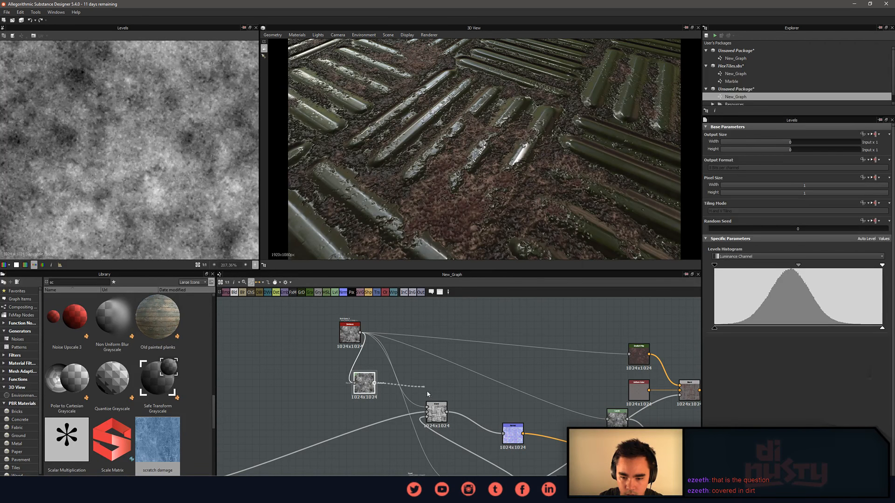
pyautogui.moveTo(427, 394); pyautogui.dragTo(427, 408)
# Preview the height Blend's output in the 2D view and examine the whole pattern.
pyautogui.click(441, 417)
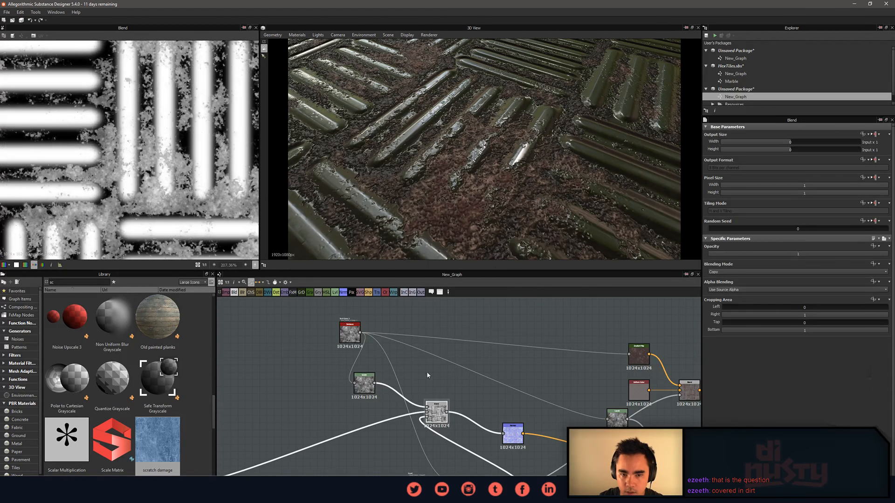
pyautogui.scroll(2, 426, 371)
pyautogui.scroll(-3, 132, 111)
pyautogui.moveTo(495, 436); pyautogui.dragTo(452, 351, button='middle')
pyautogui.moveTo(444, 317); pyautogui.dragTo(428, 372, button='middle')
pyautogui.doubleClick(381, 385)
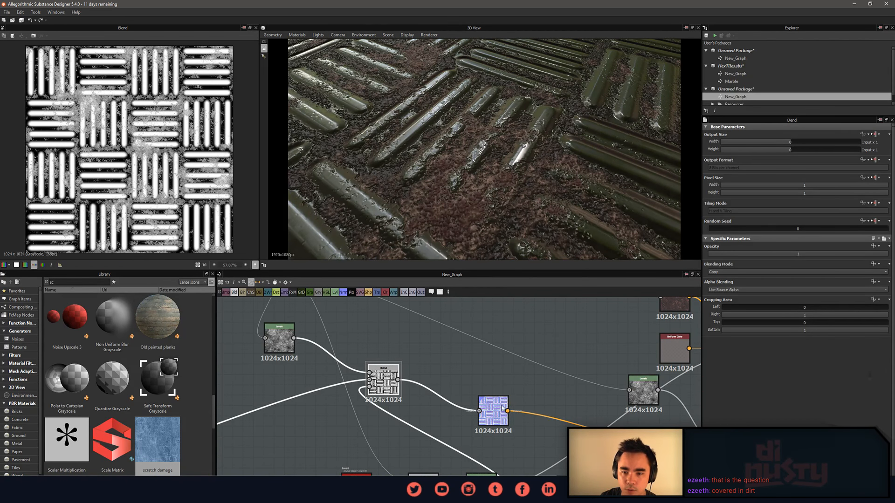
pyautogui.moveTo(337, 330); pyautogui.dragTo(377, 333, button='middle')
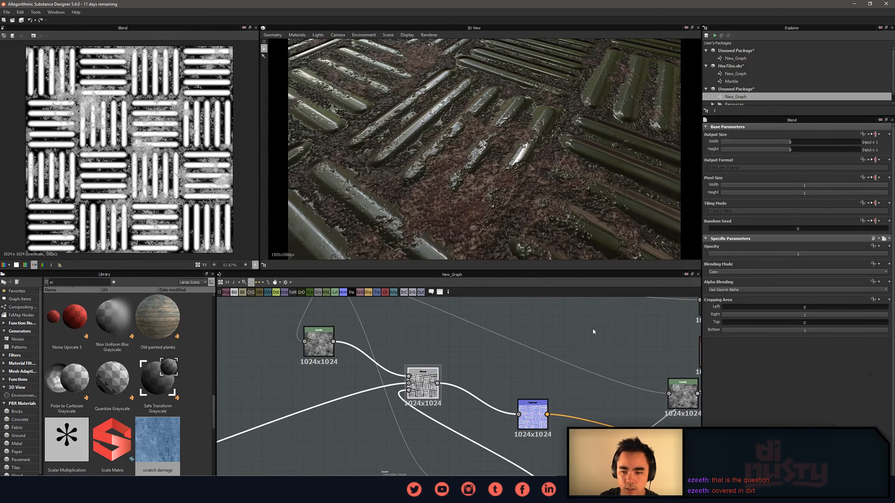
# Try the Add (Linear Dodge), Copy, Multiply and Max (Lighten) blending modes on the height Blend, inspecting the result on the 3D material.
pyautogui.click(747, 271)
pyautogui.click(745, 275)
pyautogui.scroll(-1, 746, 275)
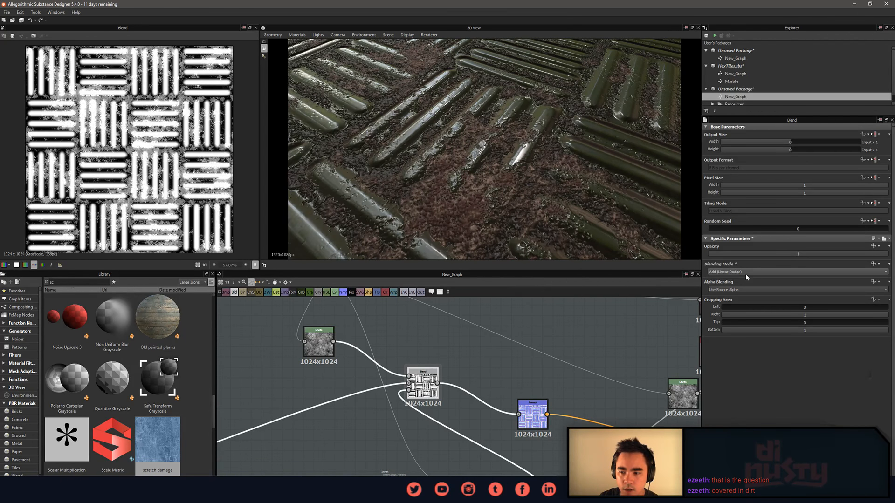
pyautogui.scroll(-1, 744, 273)
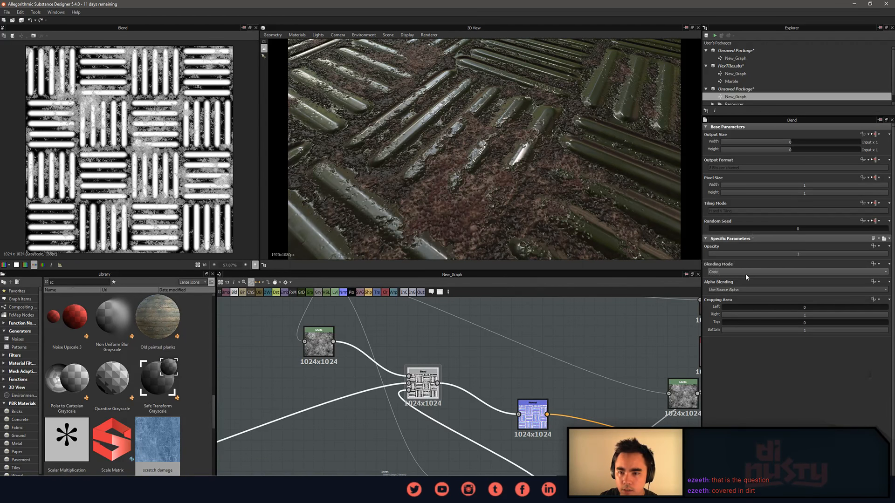
pyautogui.scroll(-1, 745, 273)
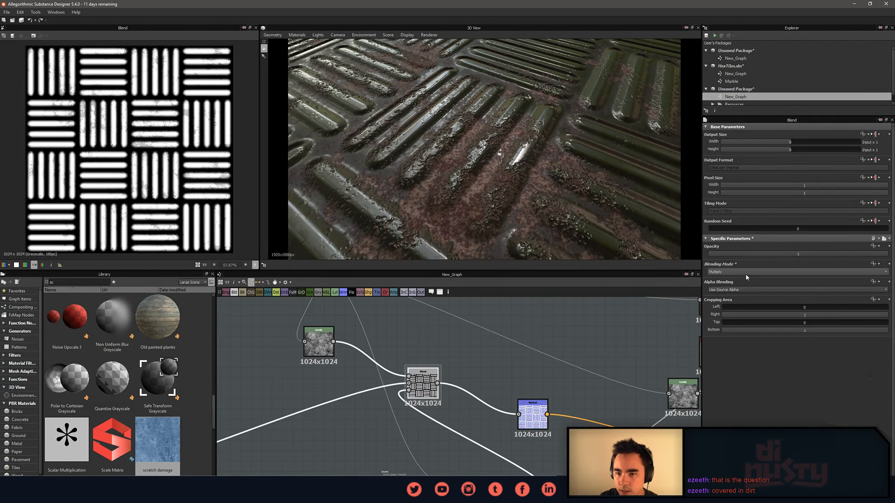
pyautogui.scroll(-1, 745, 277)
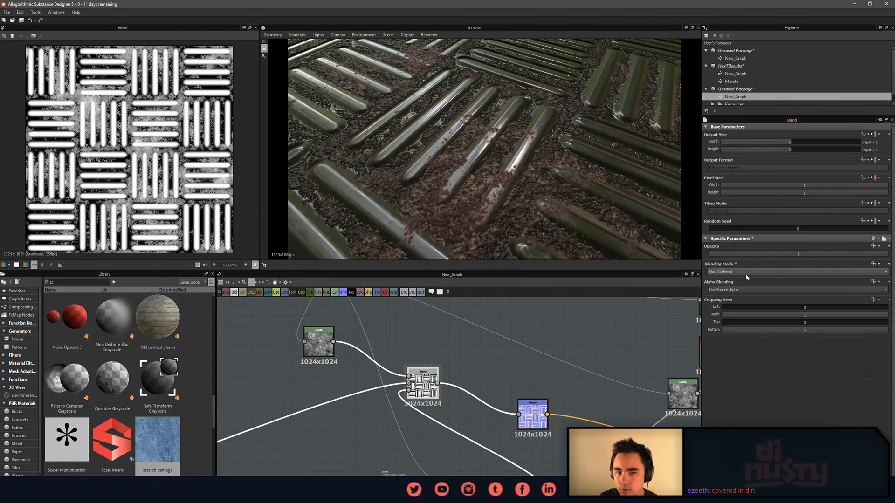
pyautogui.scroll(-1, 745, 275)
pyautogui.scroll(1, 745, 275)
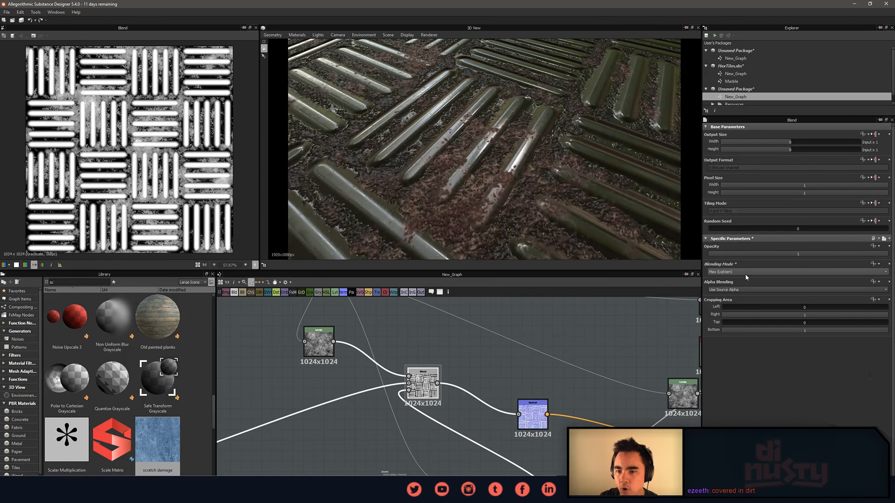
pyautogui.scroll(-3, 455, 162)
pyautogui.moveTo(454, 164); pyautogui.dragTo(534, 203)
pyautogui.scroll(4, 468, 198)
pyautogui.scroll(-2, 505, 195)
pyautogui.scroll(2, 489, 138)
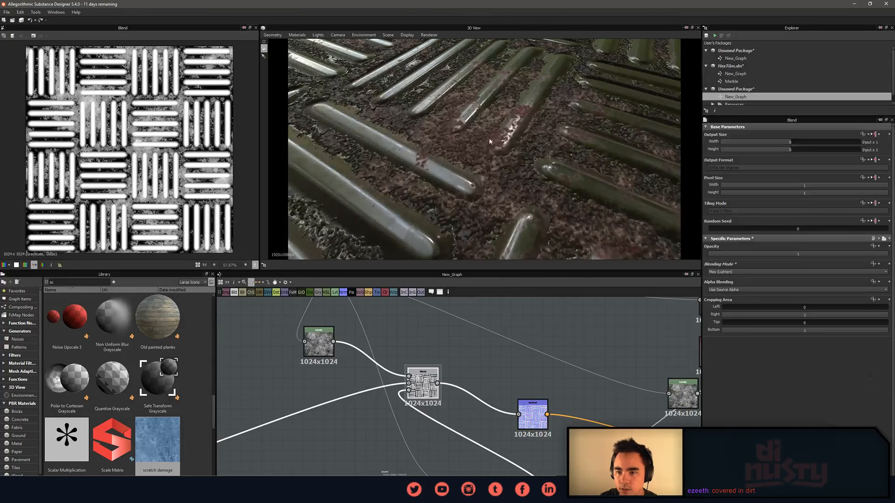
pyautogui.moveTo(489, 138); pyautogui.dragTo(480, 168)
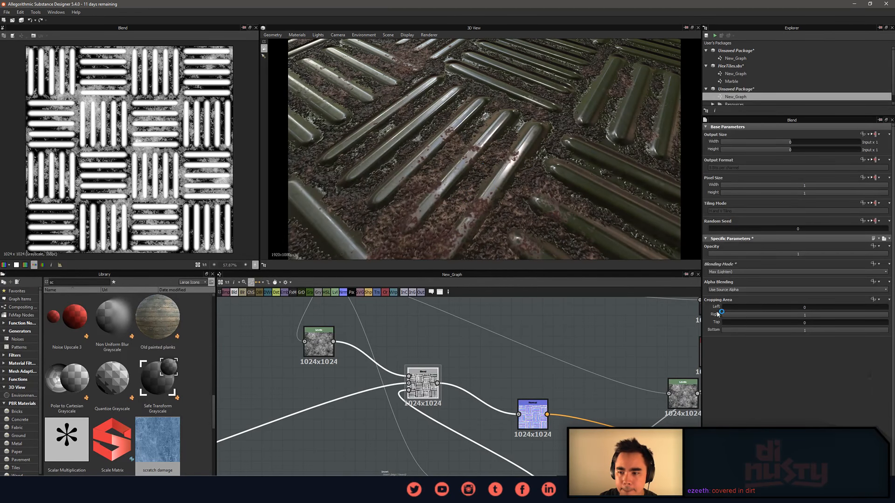
# Try the Min (Darken) and Switch blending modes on the height Blend and inspect the bars and dirt in the 3D view.
pyautogui.click(748, 271)
pyautogui.click(747, 276)
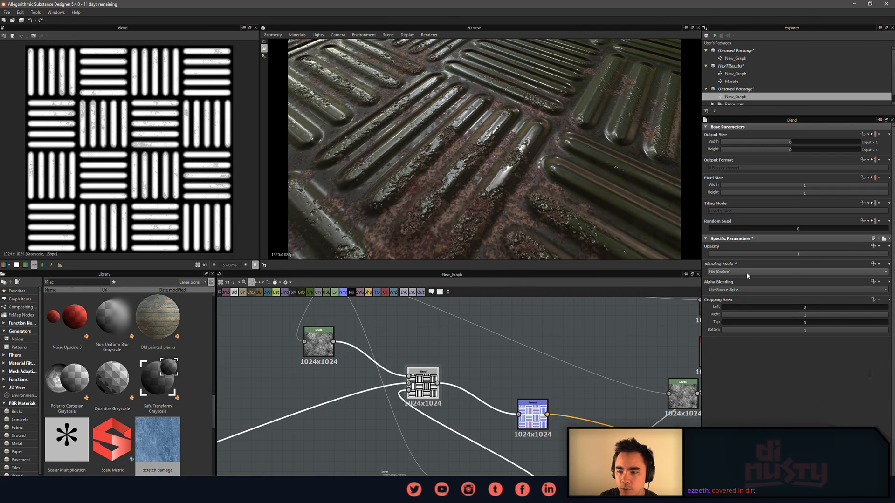
pyautogui.scroll(-1, 747, 273)
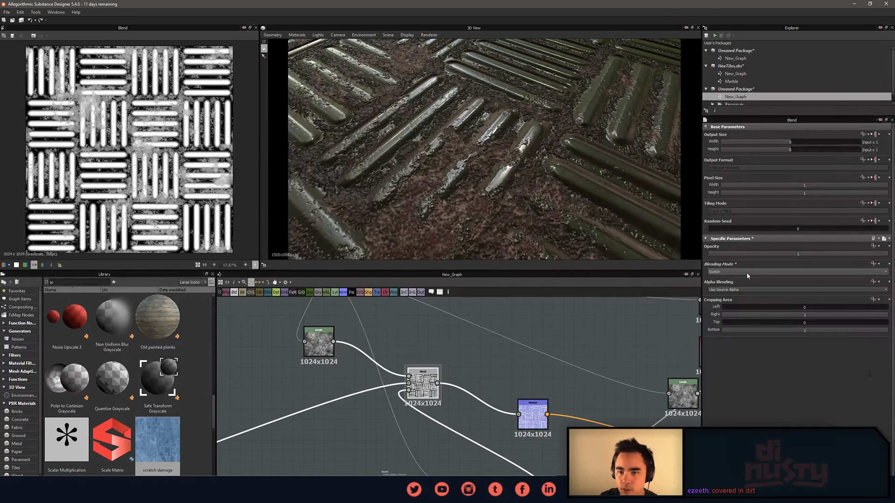
pyautogui.moveTo(496, 197); pyautogui.dragTo(502, 198)
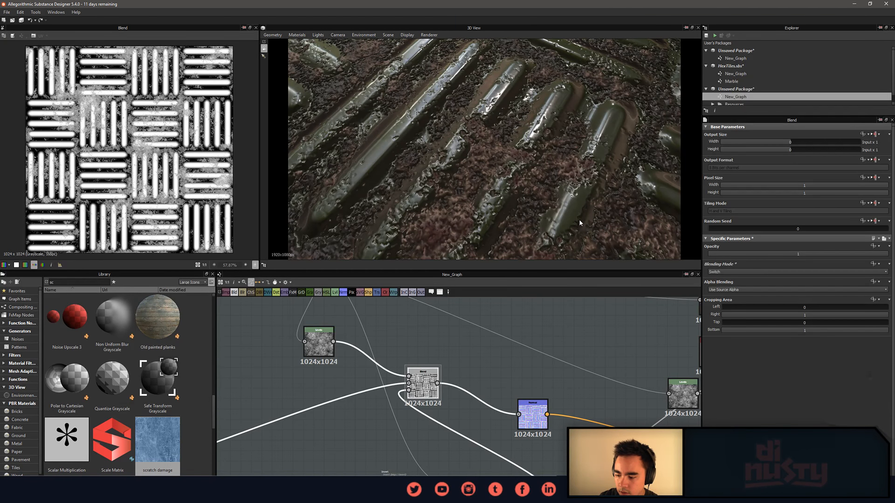
pyautogui.moveTo(580, 223); pyautogui.dragTo(558, 205)
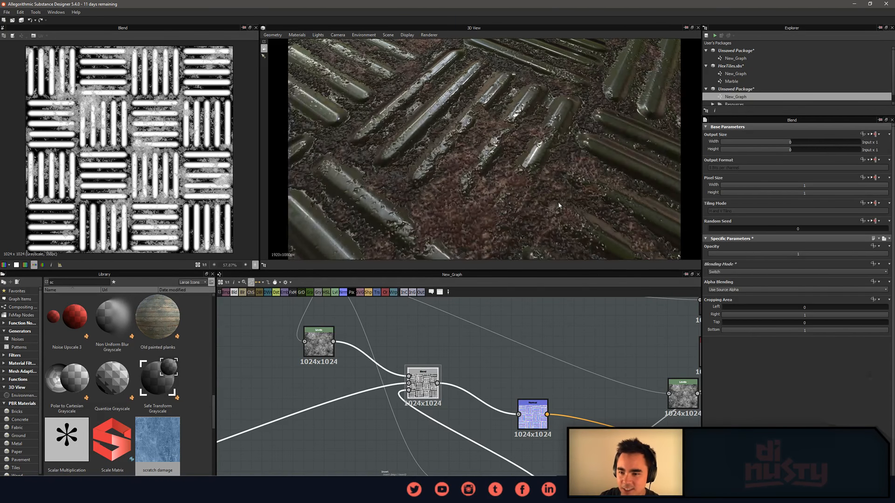
pyautogui.scroll(-4, 520, 155)
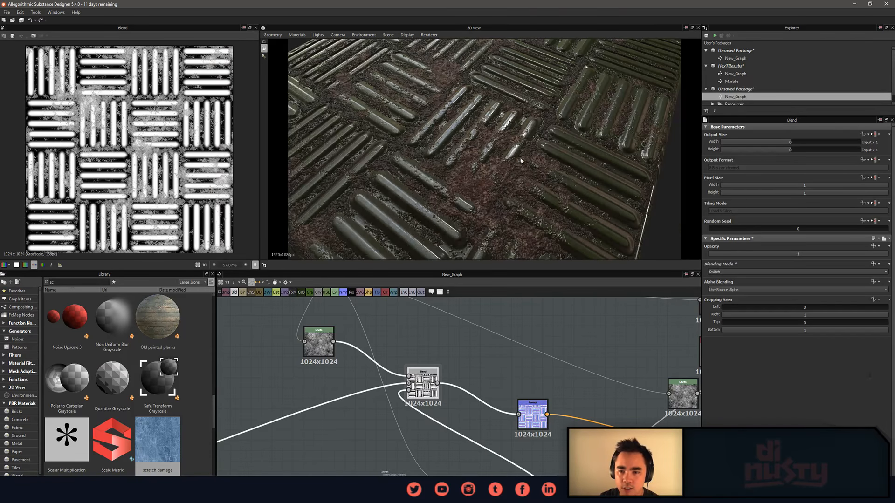
pyautogui.scroll(4, 512, 197)
pyautogui.moveTo(510, 197); pyautogui.dragTo(526, 223)
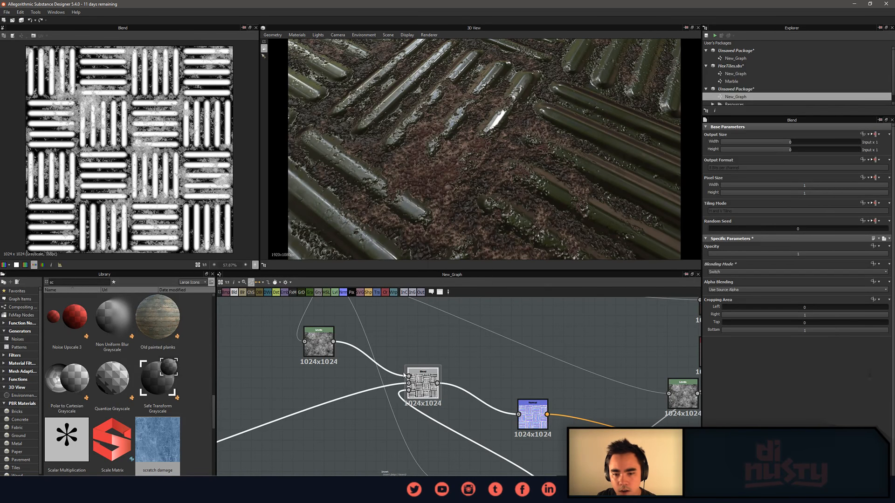
# Try the Divide blending mode on the height Blend and inspect the bar edges in the 3D view.
pyautogui.click(728, 272)
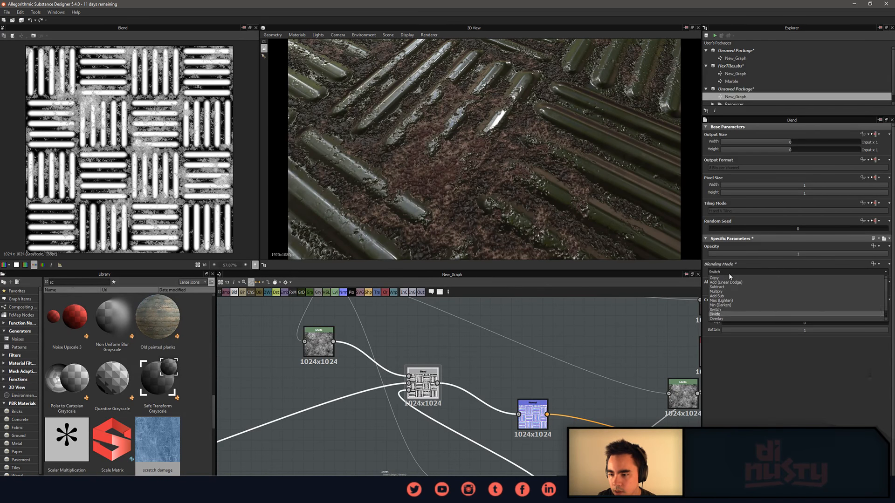
pyautogui.click(729, 276)
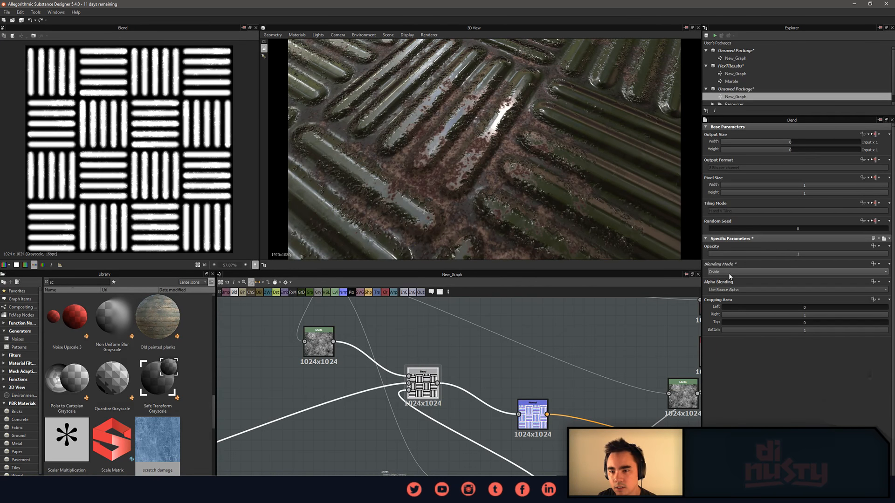
pyautogui.moveTo(559, 189); pyautogui.dragTo(475, 196)
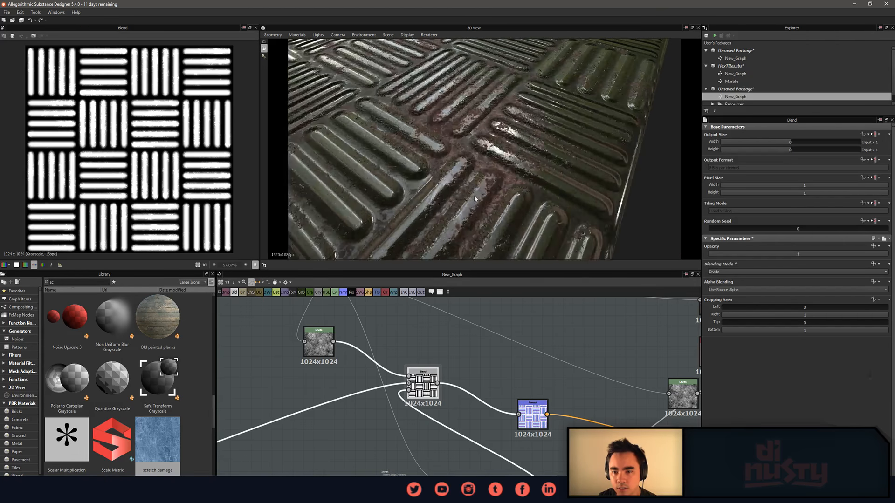
pyautogui.scroll(4, 483, 195)
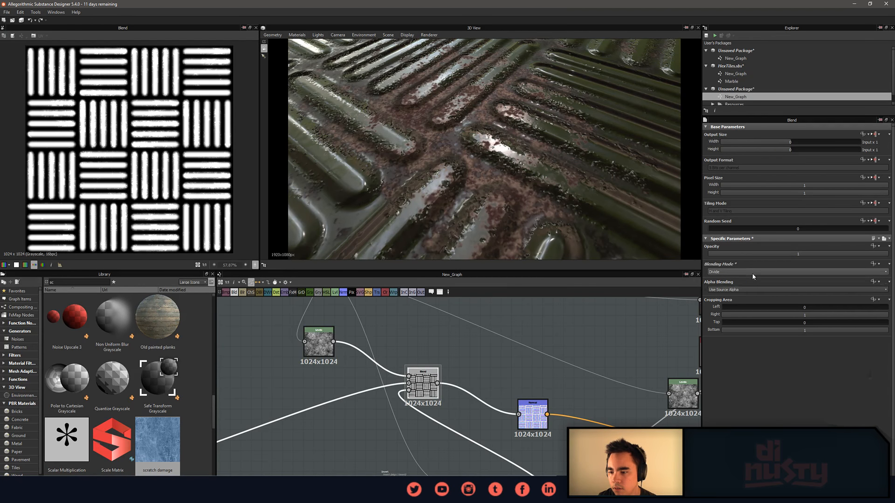
# Compare further blending modes, including Soft Light and Min (Darken), and set the height Blend to Max (Lighten).
pyautogui.scroll(-1, 754, 274)
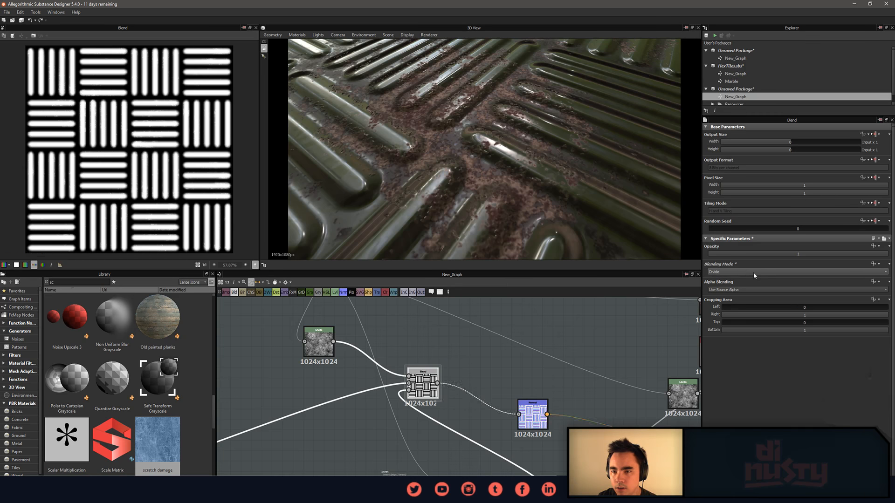
pyautogui.scroll(3, 754, 274)
pyautogui.scroll(-5, 753, 274)
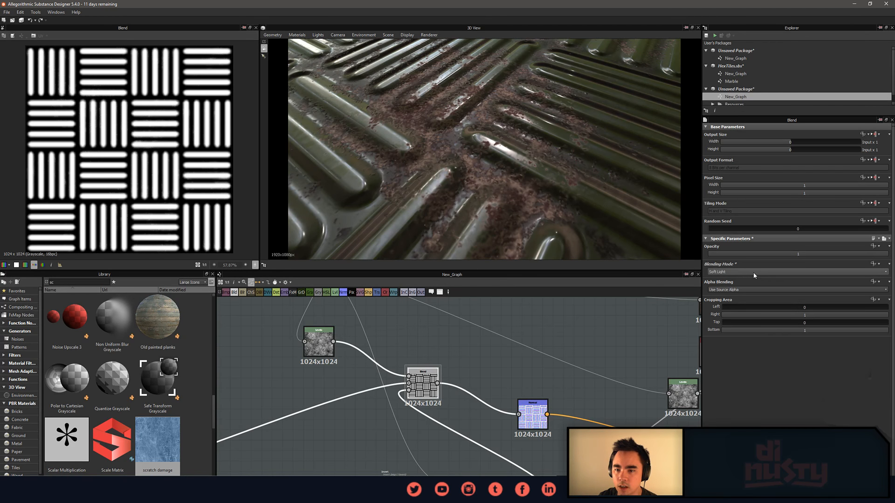
pyautogui.scroll(6, 754, 274)
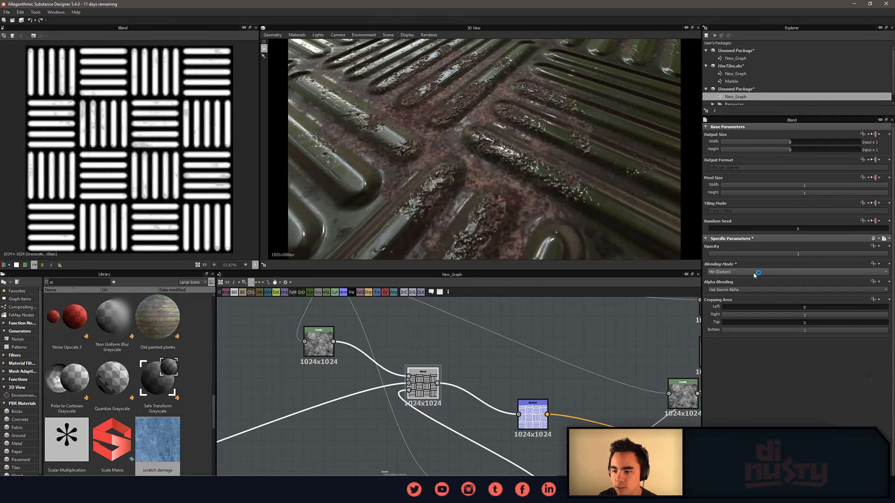
pyautogui.scroll(1, 753, 275)
pyautogui.scroll(-1, 754, 275)
pyautogui.scroll(-1, 523, 355)
# Examine the blended height up close in the 2D view and the noise between the bars in the 3D view.
pyautogui.moveTo(523, 355)
pyautogui.mouseDown(button='middle')
pyautogui.moveTo(557, 366)
pyautogui.moveTo(538, 361)
pyautogui.mouseUp(button='middle')
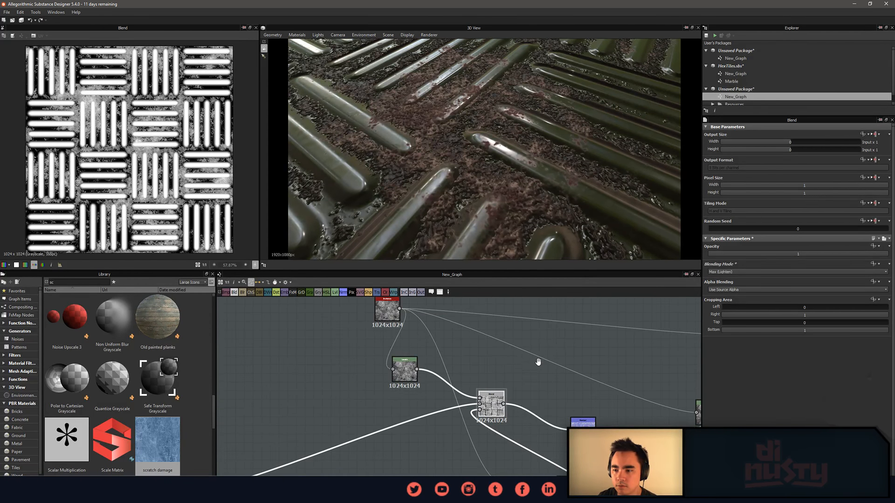
pyautogui.scroll(8, 233, 234)
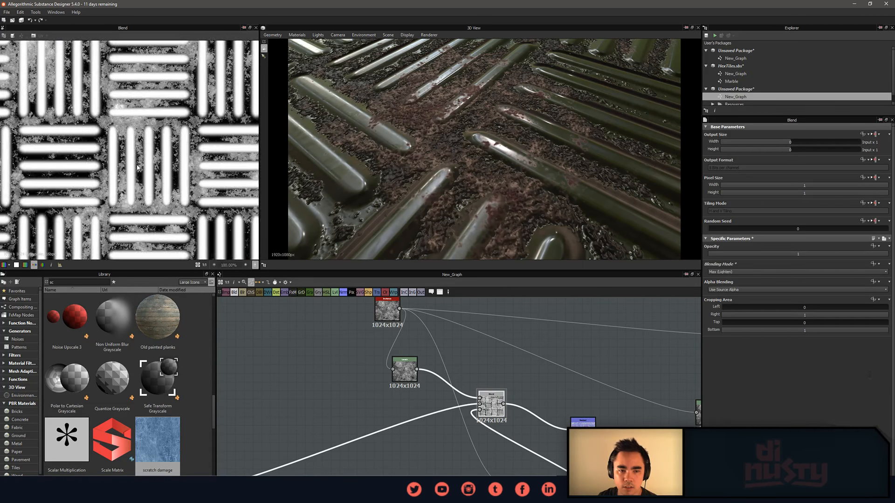
pyautogui.moveTo(176, 197); pyautogui.dragTo(132, 208, button='middle')
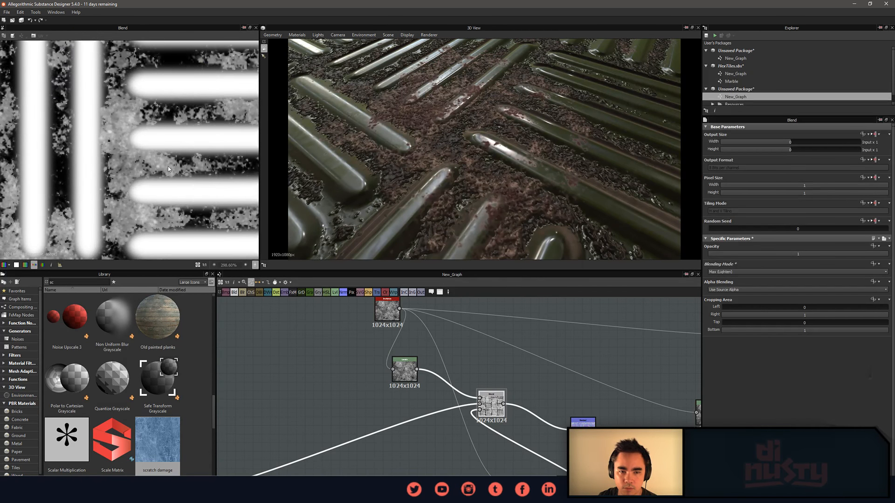
pyautogui.moveTo(483, 208); pyautogui.dragTo(471, 192)
pyautogui.moveTo(445, 97); pyautogui.dragTo(482, 129)
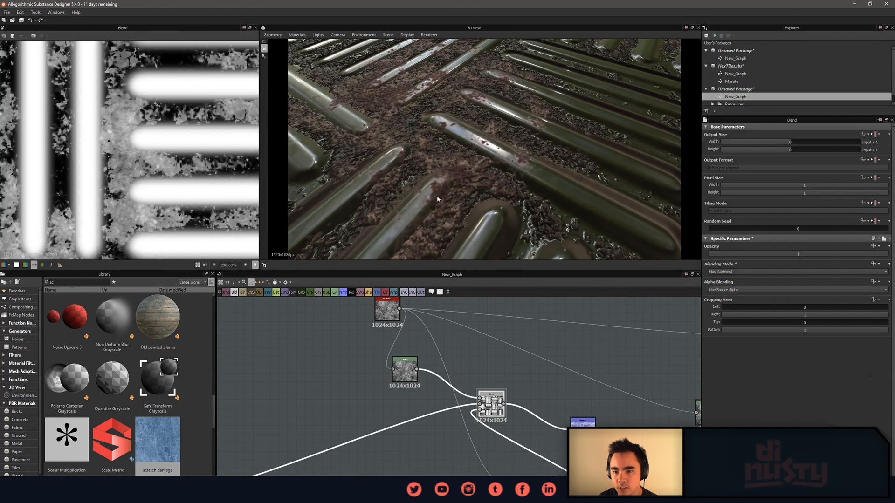
# Move the Levels node that feeds the height Blend's foreground right beside the Blend.
pyautogui.moveTo(449, 353); pyautogui.dragTo(517, 336, button='middle')
pyautogui.click(410, 378)
pyautogui.scroll(-1, 516, 338)
pyautogui.moveTo(455, 366); pyautogui.dragTo(480, 398)
pyautogui.scroll(4, 511, 375)
pyautogui.scroll(-1, 606, 359)
pyautogui.moveTo(606, 359); pyautogui.dragTo(536, 373, button='middle')
# Compare the outputs of the BnW Spots 3 noise, its Levels node and the height Blend in the 2D view.
pyautogui.doubleClick(494, 374)
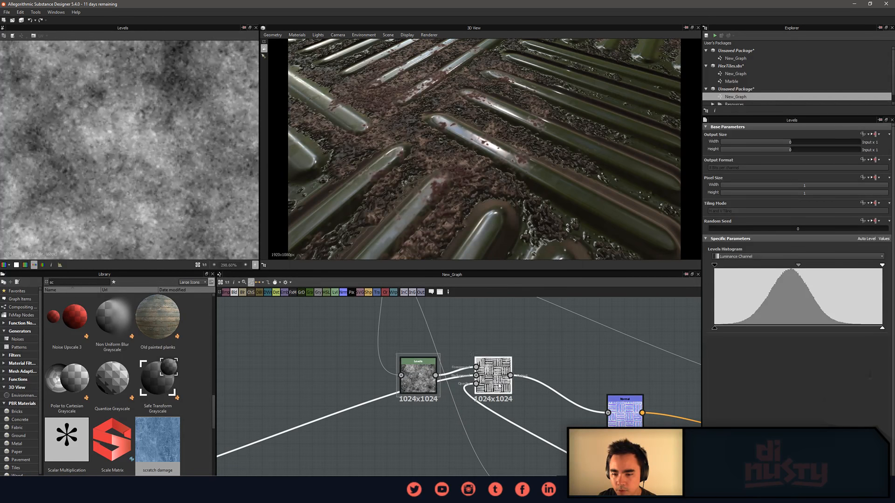
pyautogui.moveTo(483, 340); pyautogui.dragTo(538, 392, button='middle')
pyautogui.scroll(-2, 538, 392)
pyautogui.doubleClick(444, 332)
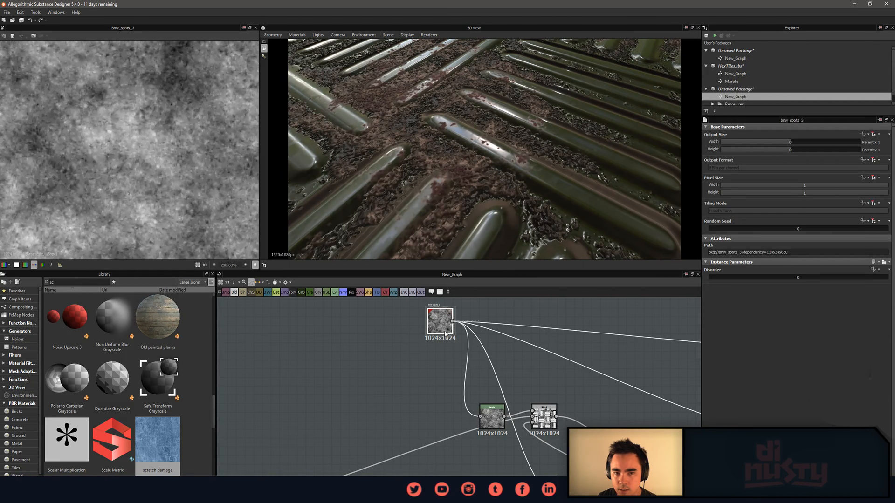
pyautogui.doubleClick(494, 416)
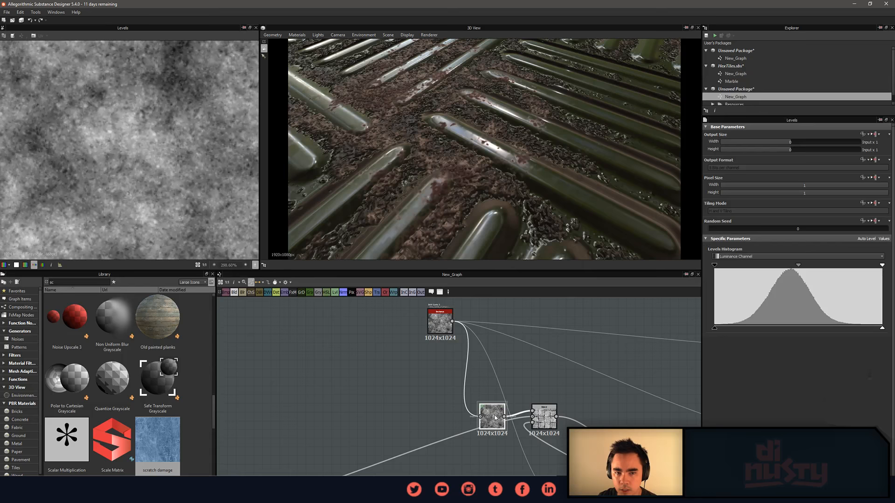
pyautogui.doubleClick(550, 426)
pyautogui.doubleClick(492, 416)
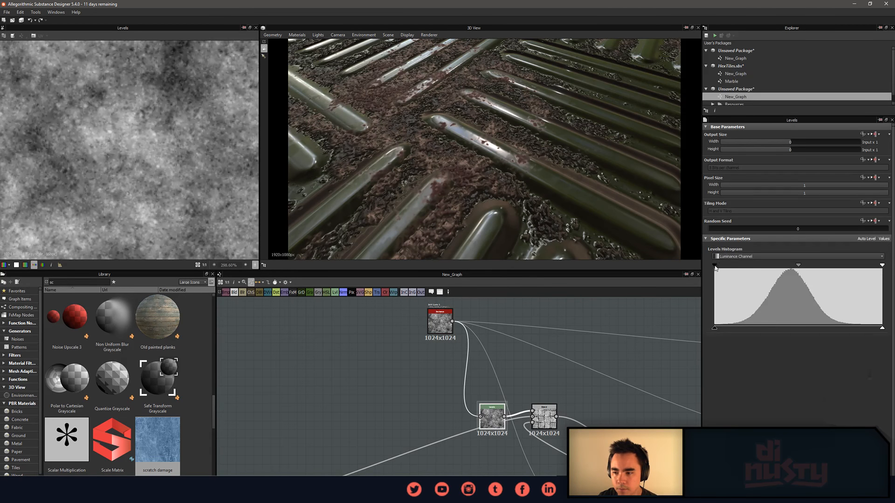
# Lower the output white level of the height noise's Levels node to about a third of the range.
pyautogui.moveTo(485, 168); pyautogui.dragTo(458, 174)
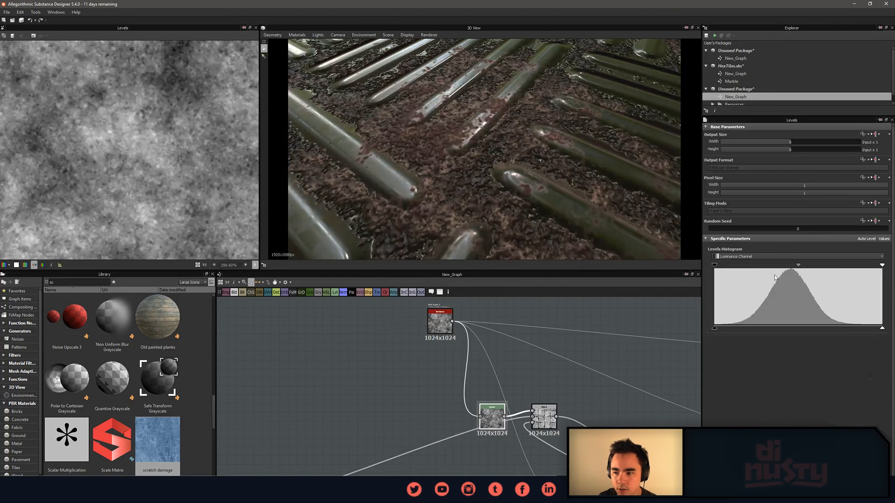
pyautogui.moveTo(712, 263); pyautogui.dragTo(695, 296)
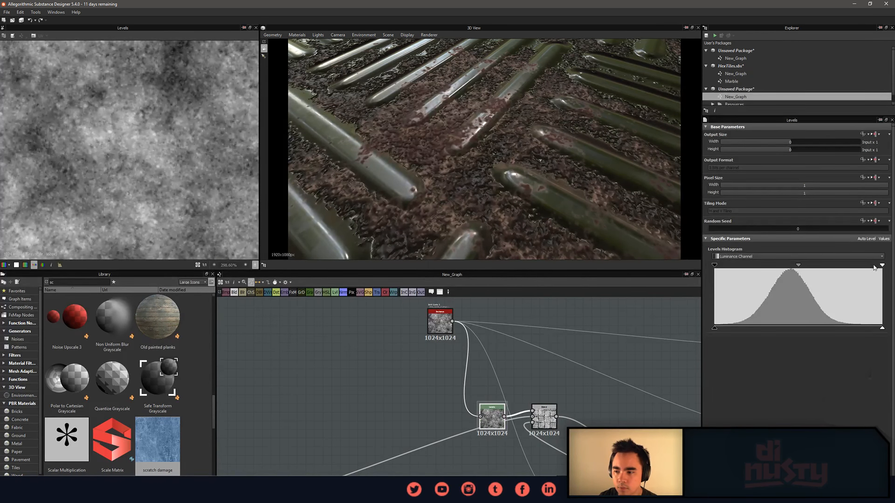
pyautogui.moveTo(882, 267)
pyautogui.mouseDown()
pyautogui.moveTo(791, 271)
pyautogui.moveTo(883, 271)
pyautogui.mouseUp()
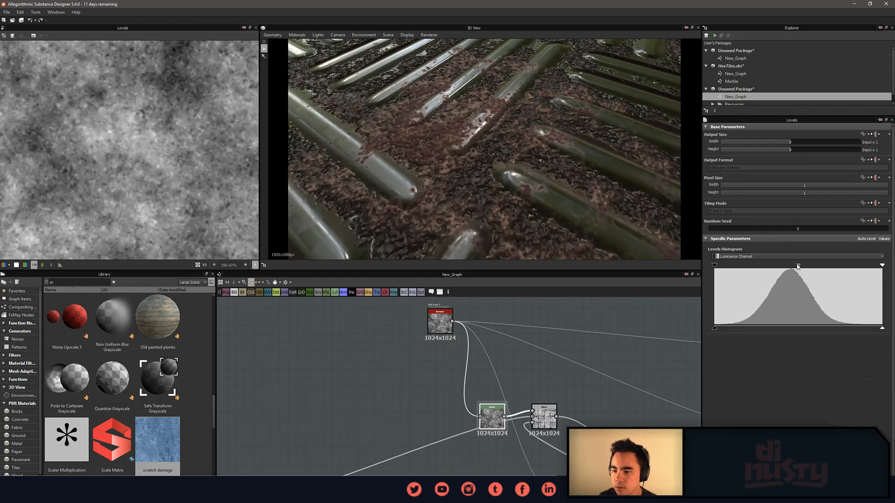
pyautogui.moveTo(882, 330); pyautogui.dragTo(759, 334)
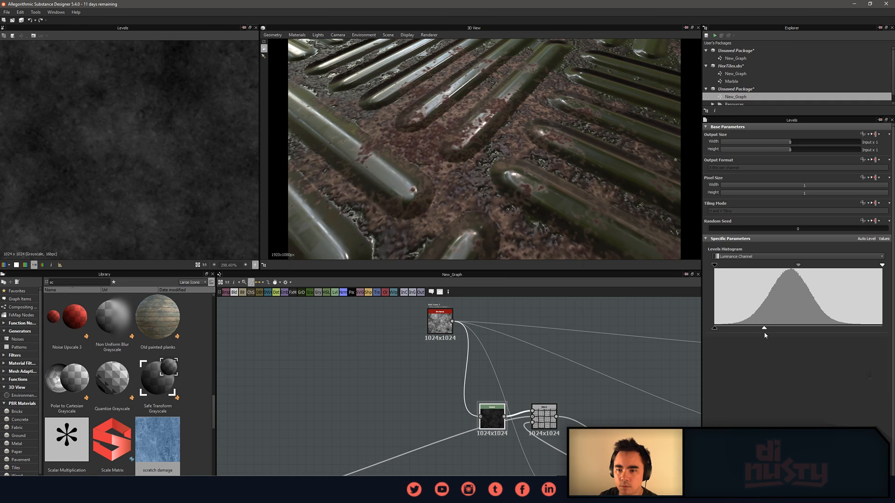
pyautogui.moveTo(764, 335); pyautogui.dragTo(768, 331)
# Check the softened noise on the 3D material and raise the Levels node's input black level to slightly over a quarter of the range.
pyautogui.moveTo(534, 161); pyautogui.dragTo(537, 200, button='right')
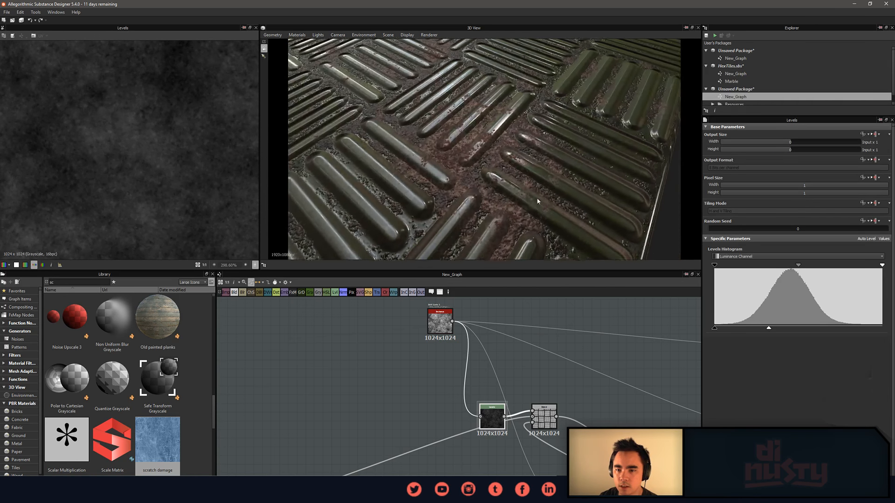
pyautogui.moveTo(537, 200); pyautogui.dragTo(510, 198)
pyautogui.moveTo(510, 197); pyautogui.dragTo(512, 181, button='right')
pyautogui.moveTo(511, 181); pyautogui.dragTo(527, 187)
pyautogui.moveTo(634, 357); pyautogui.dragTo(633, 347, button='middle')
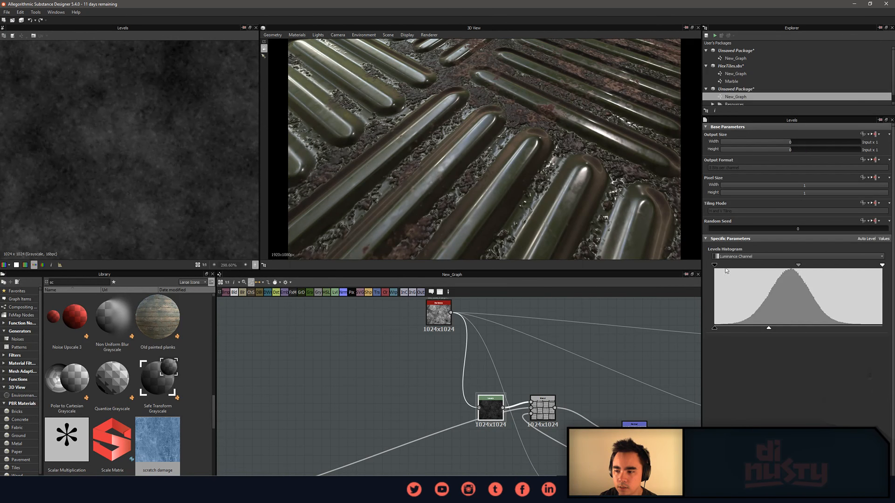
pyautogui.moveTo(715, 265); pyautogui.dragTo(762, 270)
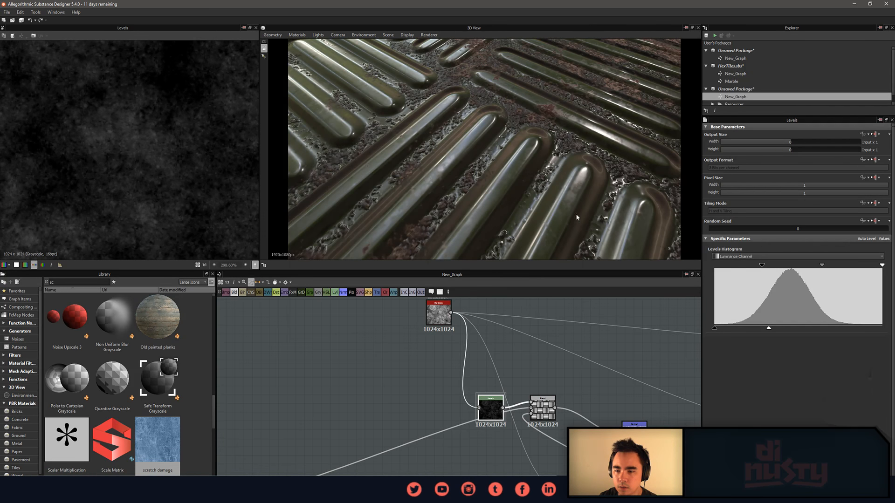
# Check the floor material up close in the 3D view and set the Base Material node's output width and height to Input x 2.
pyautogui.scroll(-3, 519, 380)
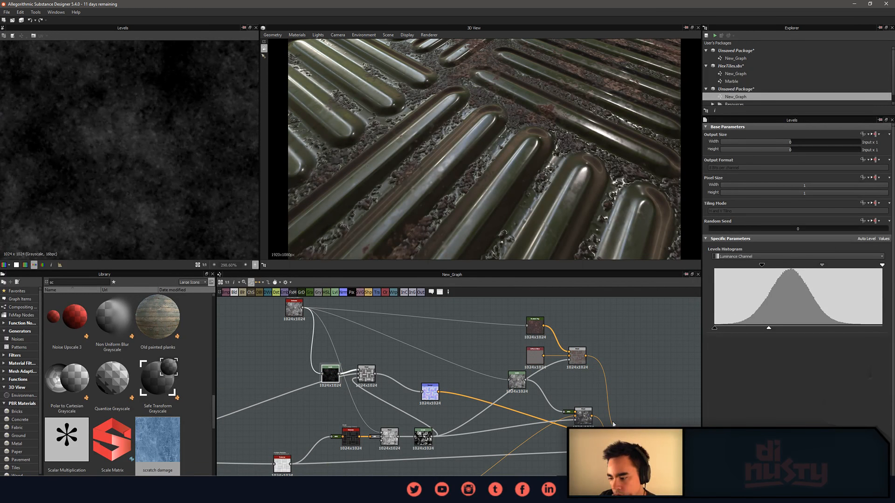
pyautogui.moveTo(480, 145); pyautogui.dragTo(431, 213)
pyautogui.scroll(6, 421, 172)
pyautogui.scroll(-6, 422, 172)
pyautogui.moveTo(617, 342); pyautogui.dragTo(604, 339, button='middle')
pyautogui.scroll(3, 605, 338)
pyautogui.click(583, 396)
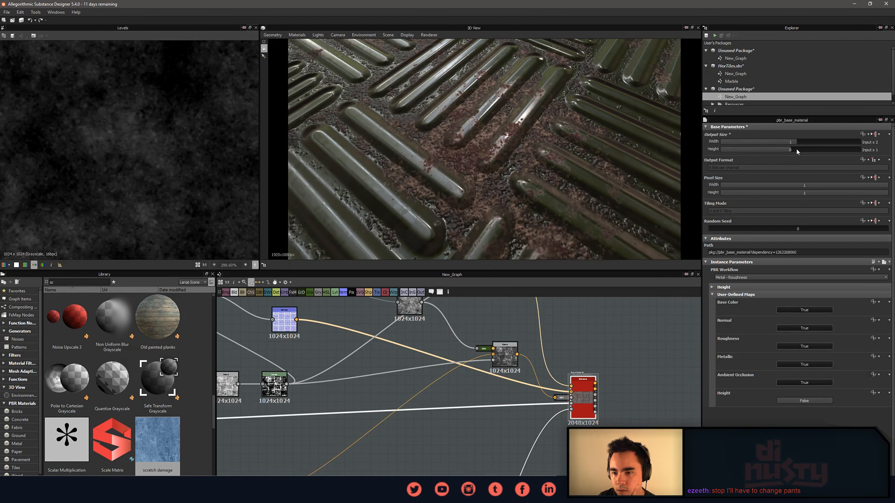
pyautogui.click(631, 309)
pyautogui.scroll(2, 585, 392)
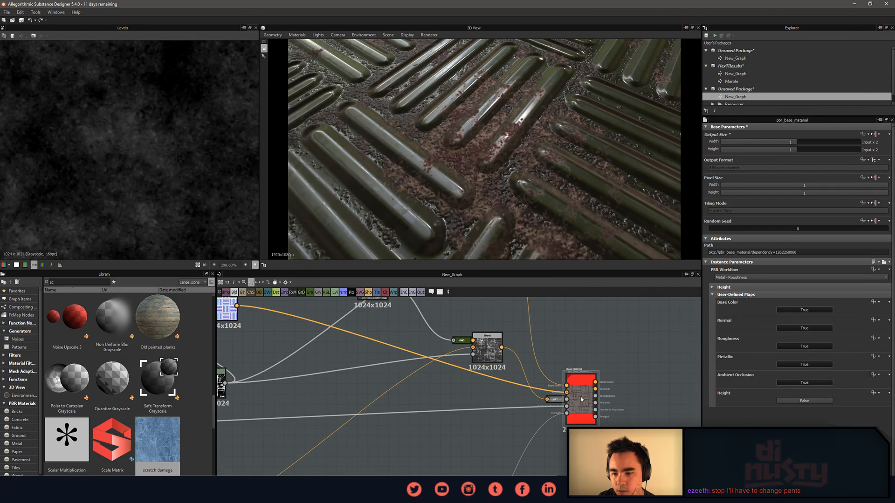
# Try the Base Material node's output size at Input / 64 and reset it to the default.
pyautogui.scroll(2, 488, 165)
pyautogui.click(579, 390)
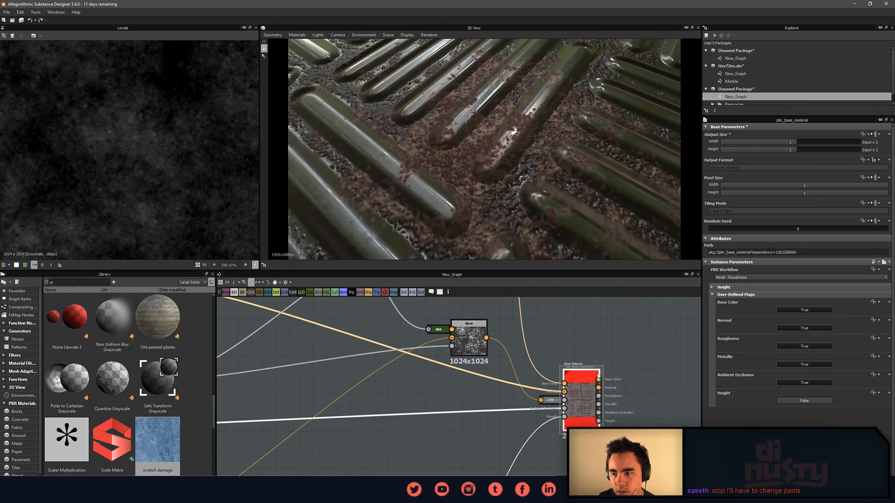
pyautogui.click(791, 141)
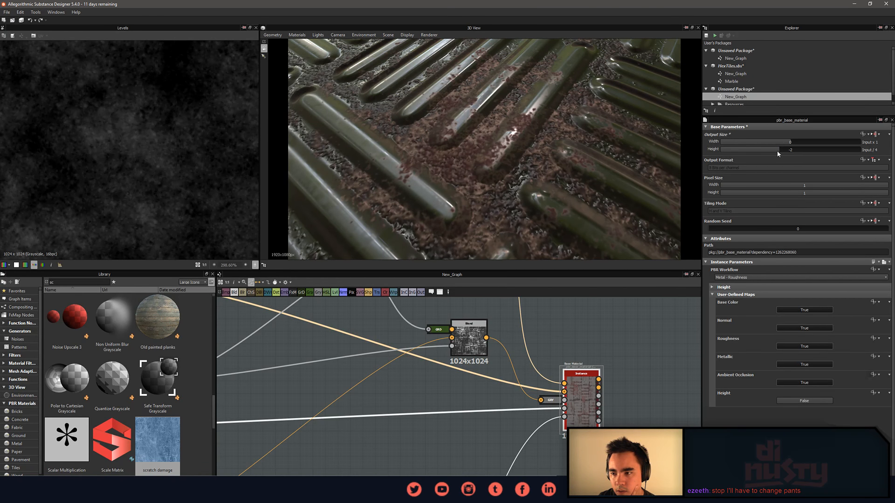
pyautogui.moveTo(777, 153); pyautogui.dragTo(758, 152)
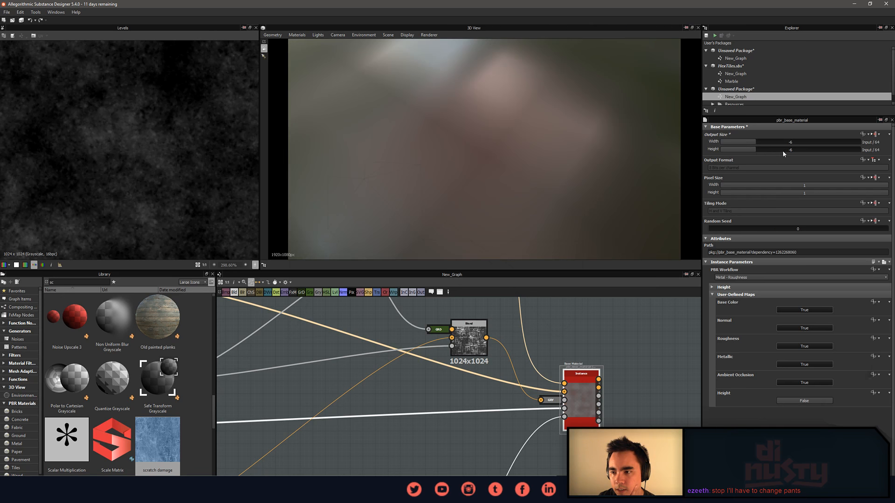
pyautogui.click(875, 134)
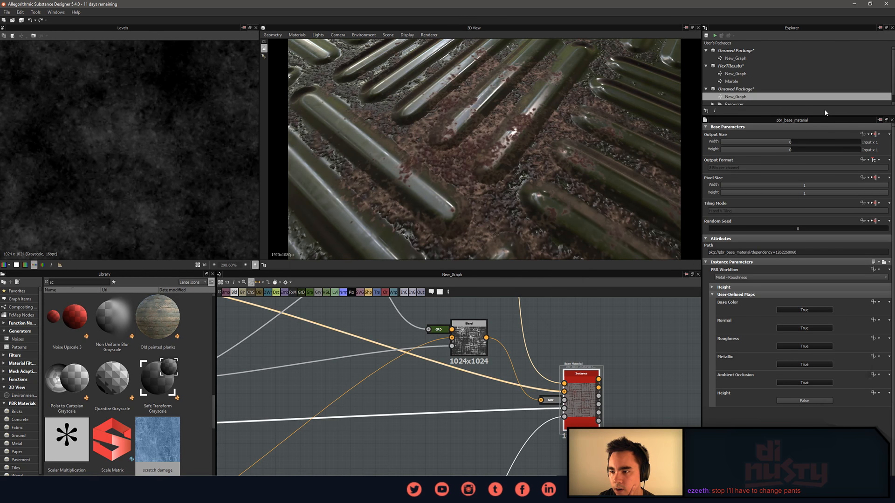
# Set the Base Material node's output width and height to 2 (Input x 4) and check the material in the 3D view.
pyautogui.moveTo(801, 142); pyautogui.dragTo(802, 144)
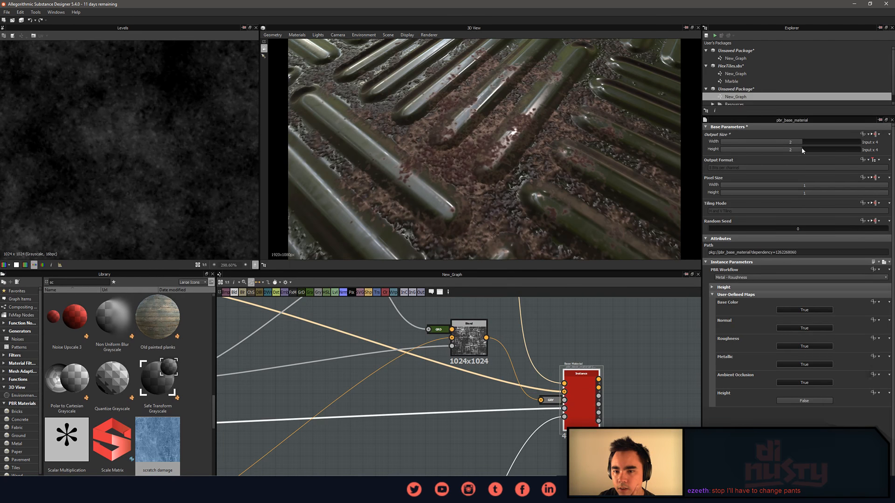
pyautogui.scroll(-3, 690, 331)
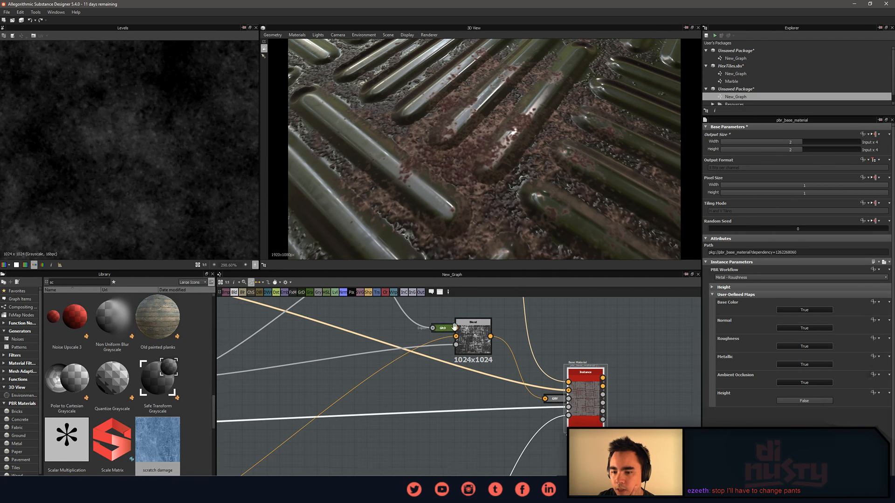
pyautogui.scroll(1, 609, 399)
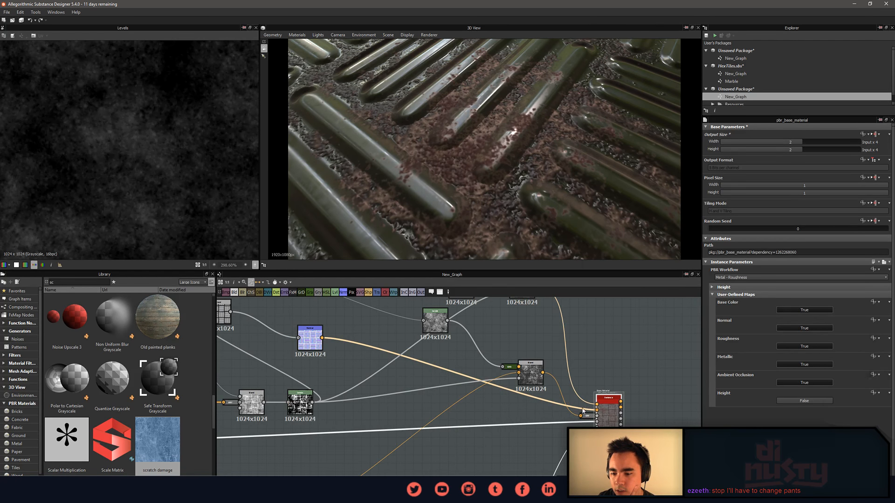
pyautogui.moveTo(363, 345); pyautogui.dragTo(459, 372, button='middle')
pyautogui.scroll(-5, 477, 195)
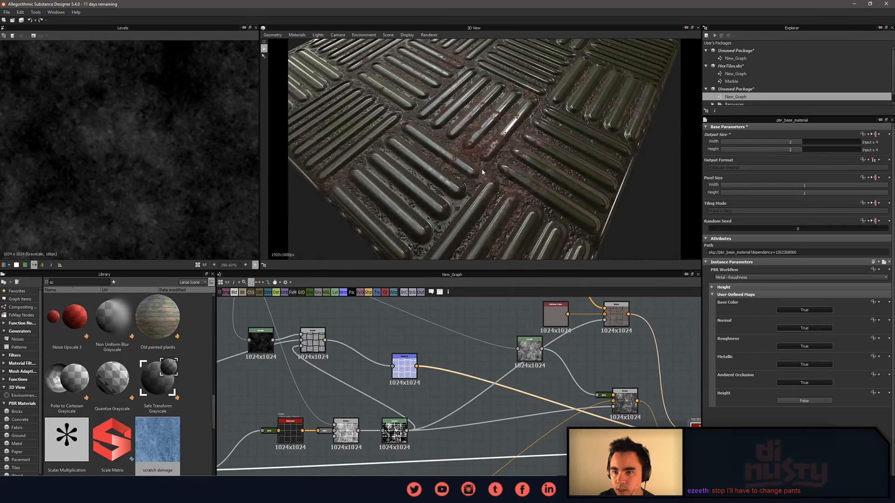
pyautogui.scroll(3, 482, 172)
# Set the BnW Spots 3 noise's output width and height to 2 (Parent x 4) and check the result on the 3D material.
pyautogui.scroll(6, 440, 362)
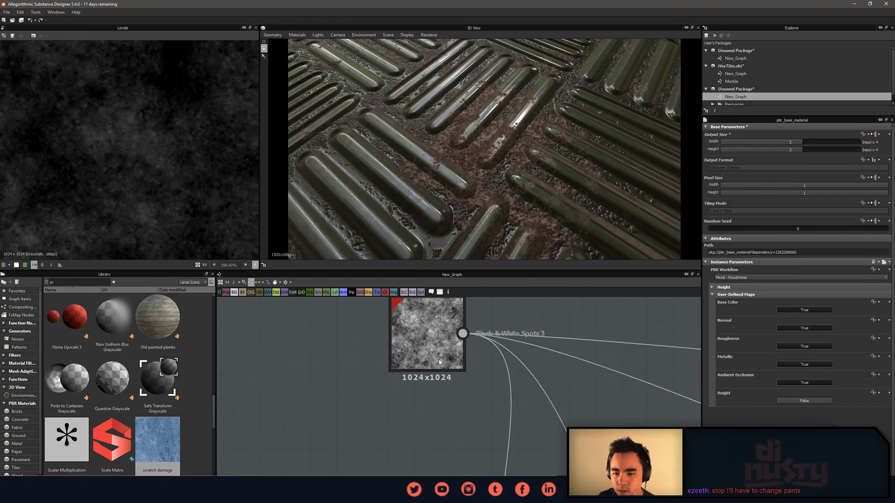
pyautogui.click(439, 362)
pyautogui.click(797, 140)
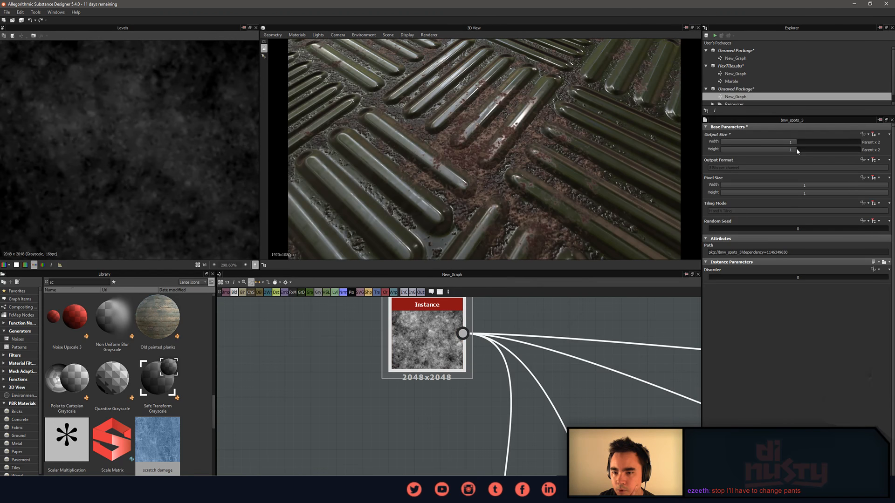
pyautogui.click(801, 141)
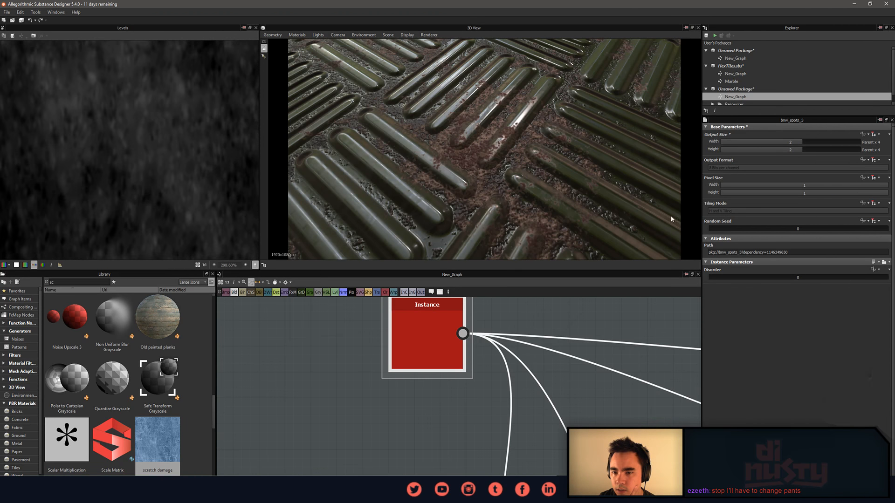
pyautogui.scroll(4, 483, 184)
pyautogui.scroll(-8, 482, 184)
pyautogui.moveTo(483, 184); pyautogui.dragTo(484, 181)
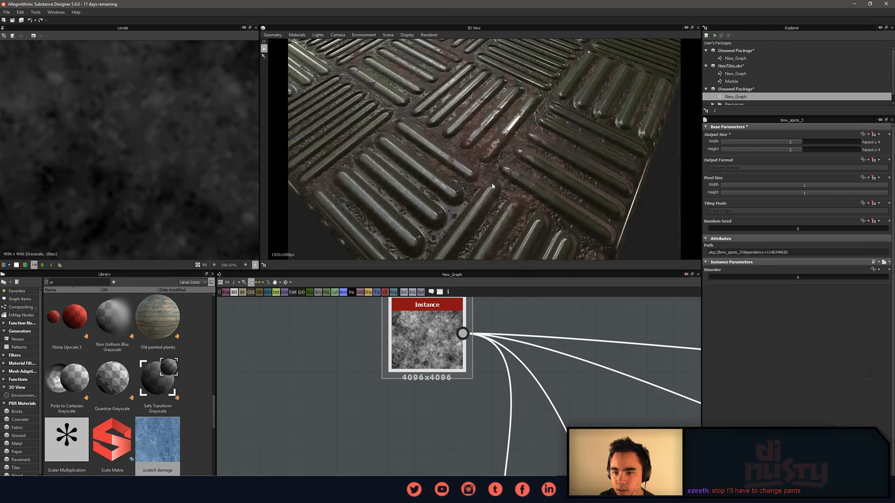
pyautogui.scroll(-5, 484, 180)
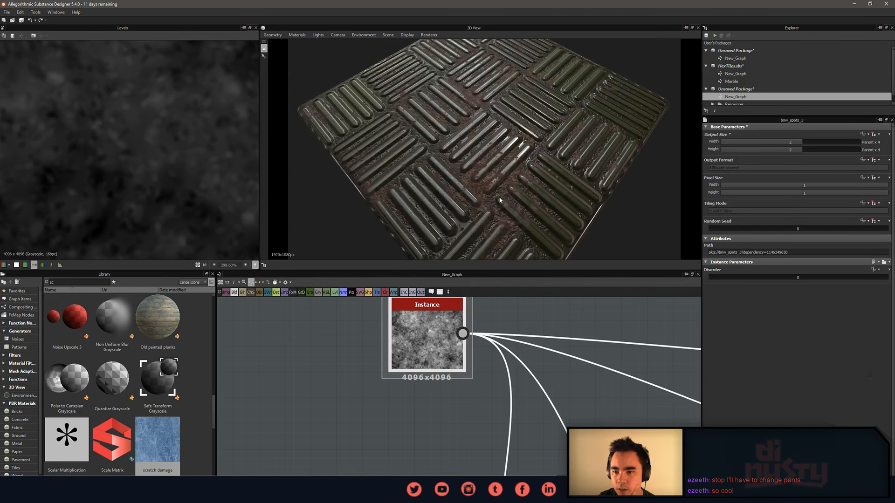
pyautogui.scroll(5, 514, 206)
pyautogui.moveTo(514, 206); pyautogui.dragTo(475, 197, button='middle')
# Examine the roughness Blend's output in the 2D view and its effect on the 3D material.
pyautogui.moveTo(562, 344); pyautogui.dragTo(435, 285, button='middle')
pyautogui.scroll(-4, 526, 413)
pyautogui.moveTo(526, 414); pyautogui.dragTo(399, 339, button='middle')
pyautogui.moveTo(652, 426); pyautogui.dragTo(257, 295, button='middle')
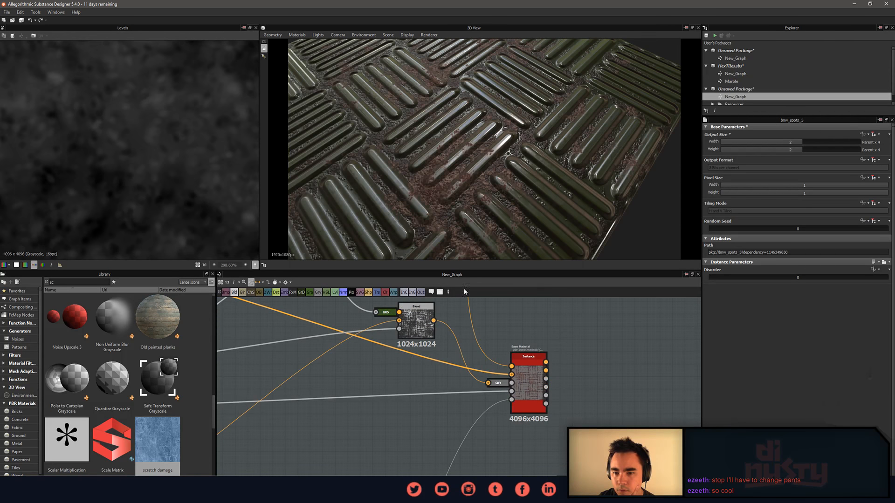
pyautogui.moveTo(552, 328); pyautogui.dragTo(600, 343, button='middle')
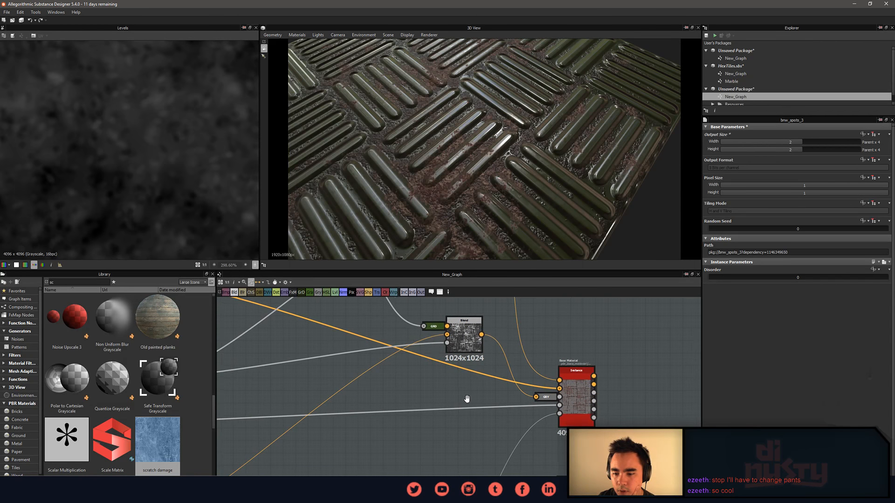
pyautogui.moveTo(467, 400); pyautogui.dragTo(495, 399, button='middle')
pyautogui.scroll(-1, 566, 385)
pyautogui.moveTo(352, 431); pyautogui.dragTo(514, 402, button='middle')
pyautogui.doubleClick(631, 321)
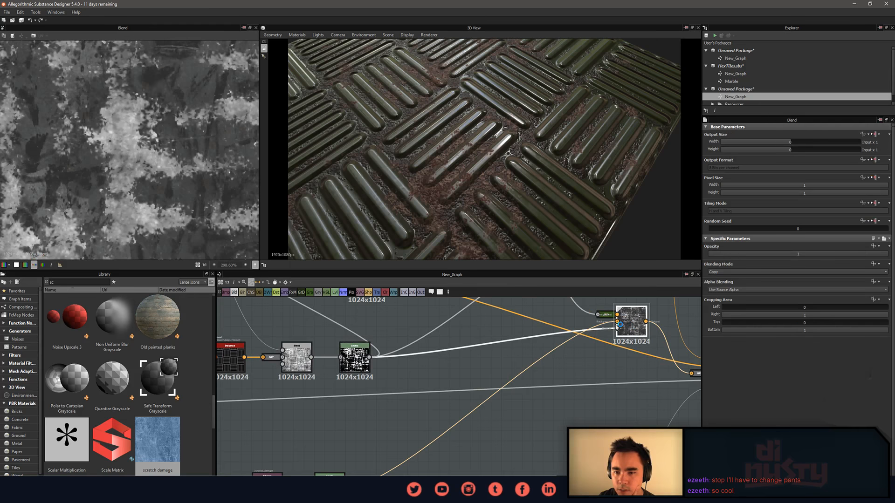
pyautogui.scroll(-1, 143, 146)
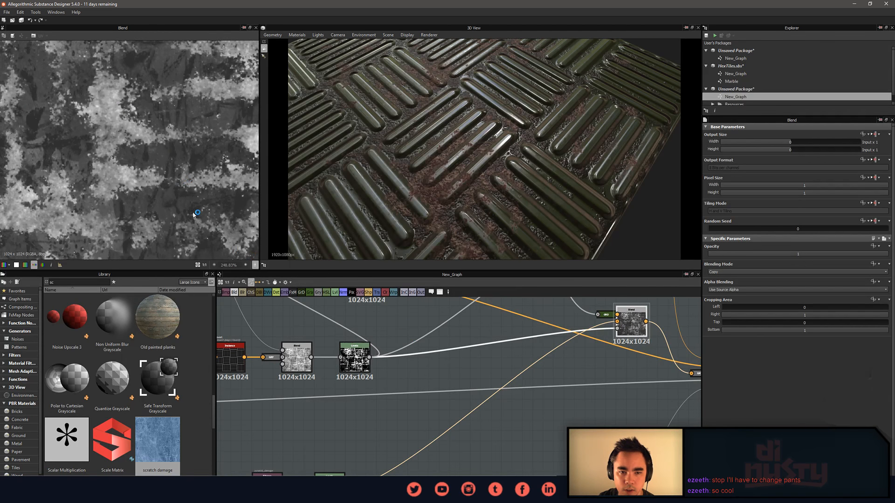
pyautogui.scroll(-1, 198, 222)
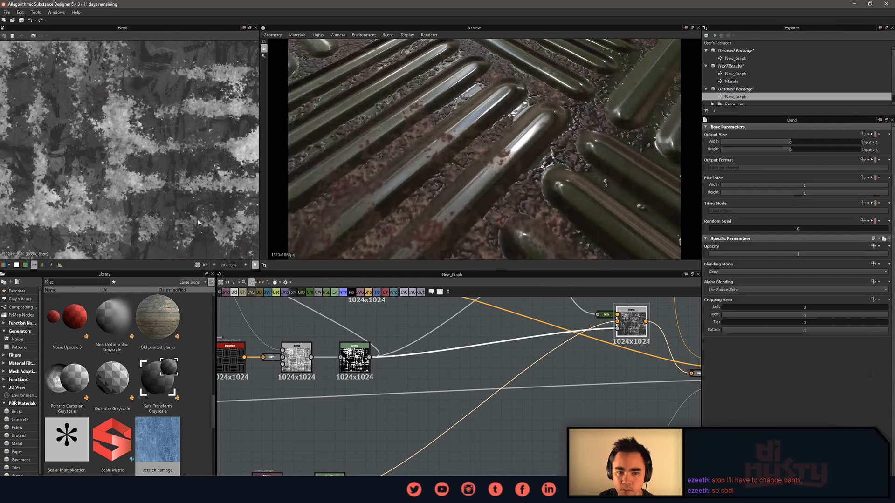
# Compare the outputs of the mask's Levels node and the roughness Blend in the 2D view.
pyautogui.moveTo(524, 405); pyautogui.dragTo(598, 421, button='middle')
pyautogui.scroll(-1, 525, 396)
pyautogui.click(380, 382)
pyautogui.doubleClick(438, 383)
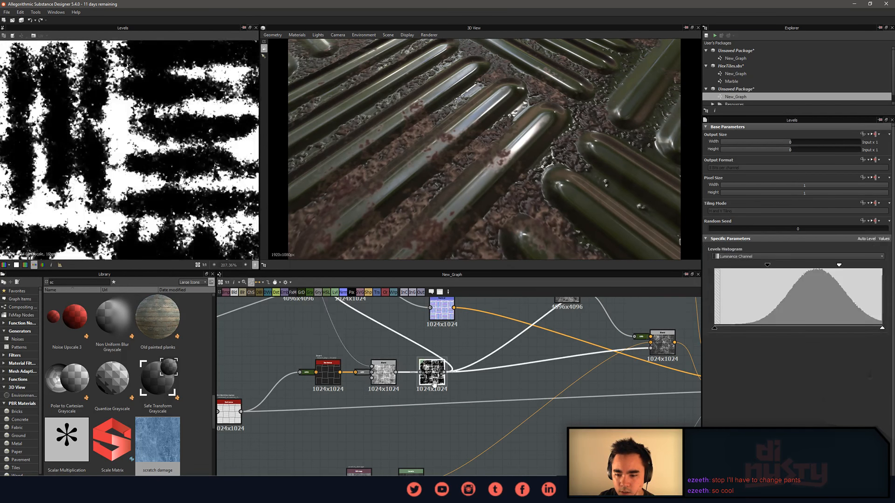
pyautogui.moveTo(597, 381); pyautogui.dragTo(583, 407, button='middle')
pyautogui.doubleClick(648, 374)
# On the scratch texture's Levels node, raise the output white level to about a fifth and lower the input white level to about half.
pyautogui.moveTo(562, 473); pyautogui.dragTo(568, 411, button='middle')
pyautogui.doubleClick(409, 434)
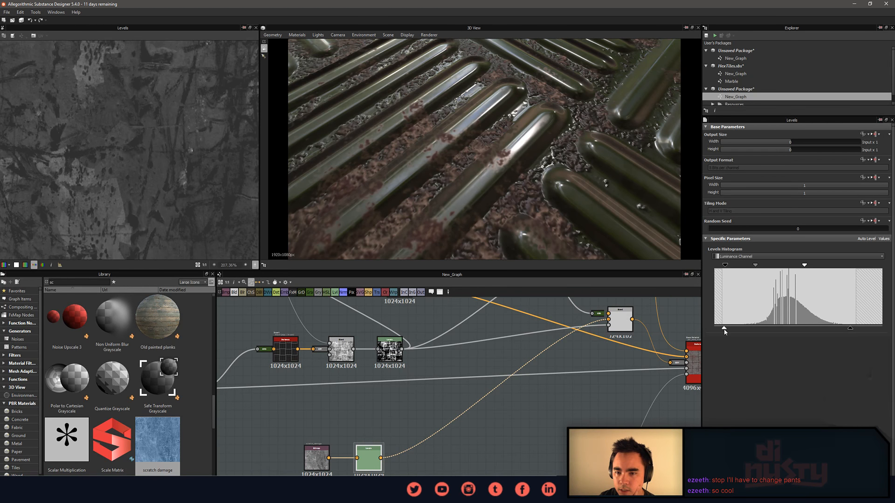
pyautogui.moveTo(746, 330)
pyautogui.mouseDown()
pyautogui.moveTo(725, 332)
pyautogui.moveTo(752, 331)
pyautogui.mouseUp()
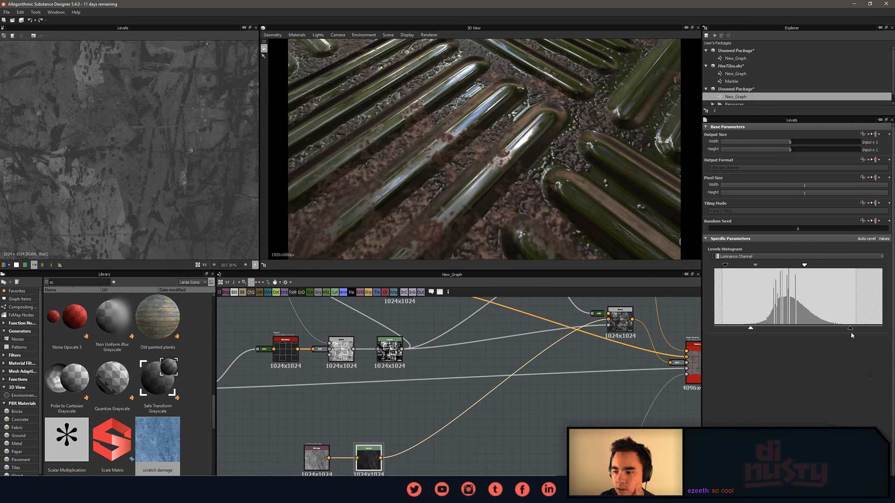
pyautogui.moveTo(804, 267); pyautogui.dragTo(797, 268)
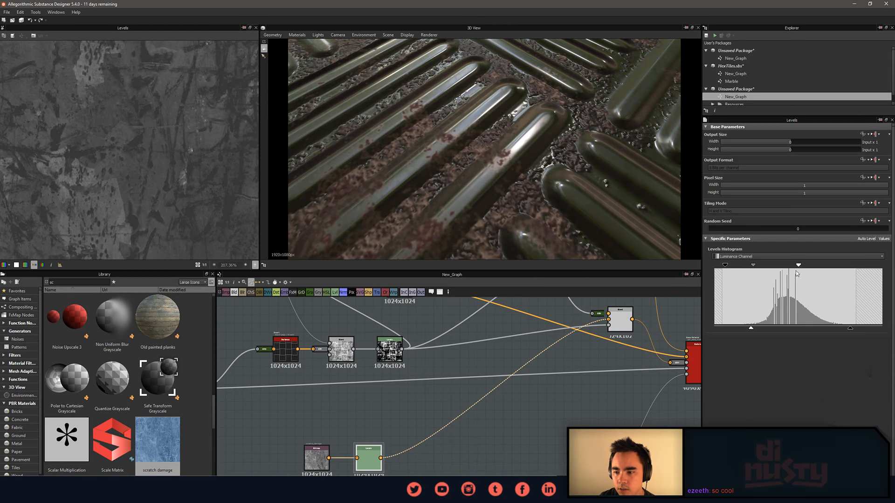
# Stretch the scratch Levels node's output to the full inverted range and drop its input black level to the minimum.
pyautogui.moveTo(751, 329); pyautogui.dragTo(714, 331)
pyautogui.moveTo(849, 328); pyautogui.dragTo(882, 329)
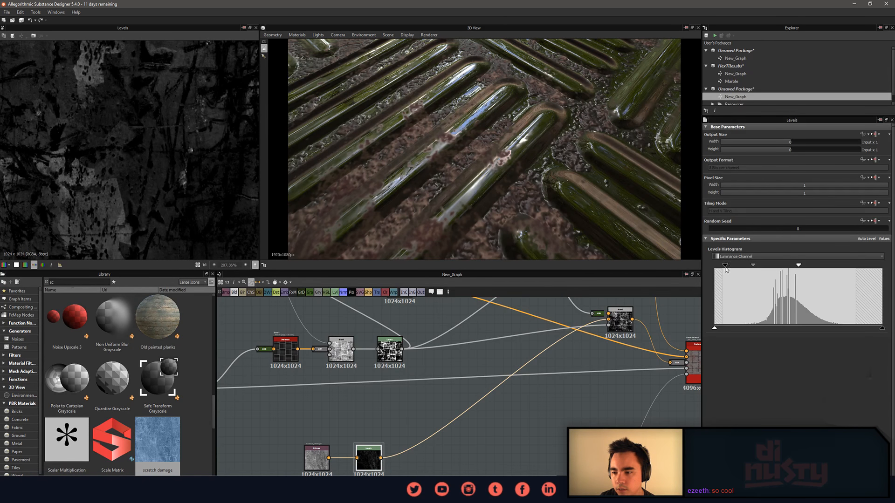
pyautogui.moveTo(725, 269); pyautogui.dragTo(714, 268)
# Set the scratch Levels node's output white to about a fifth, input black to just under a fifth and input white to about half.
pyautogui.moveTo(799, 268)
pyautogui.mouseDown()
pyautogui.moveTo(830, 268)
pyautogui.moveTo(800, 265)
pyautogui.mouseUp()
pyautogui.moveTo(714, 329); pyautogui.dragTo(750, 333)
pyautogui.moveTo(714, 265); pyautogui.dragTo(745, 271)
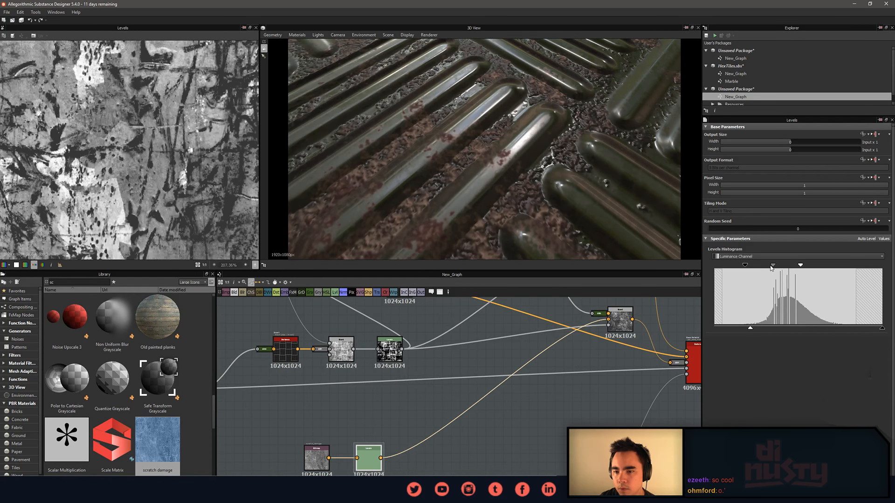
# Set the Base Material node's output width and height back to 0 (Input x 1).
pyautogui.moveTo(681, 314); pyautogui.dragTo(572, 319, button='middle')
pyautogui.click(594, 370)
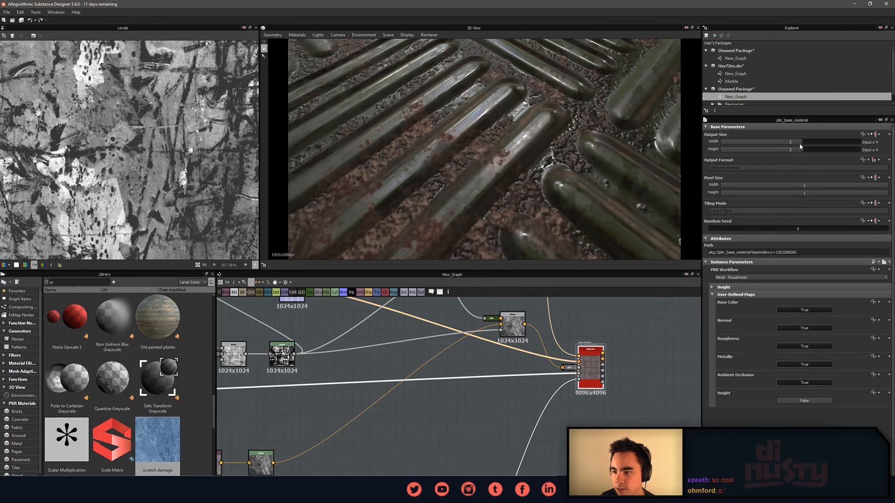
pyautogui.click(796, 142)
pyautogui.moveTo(794, 150); pyautogui.dragTo(791, 154)
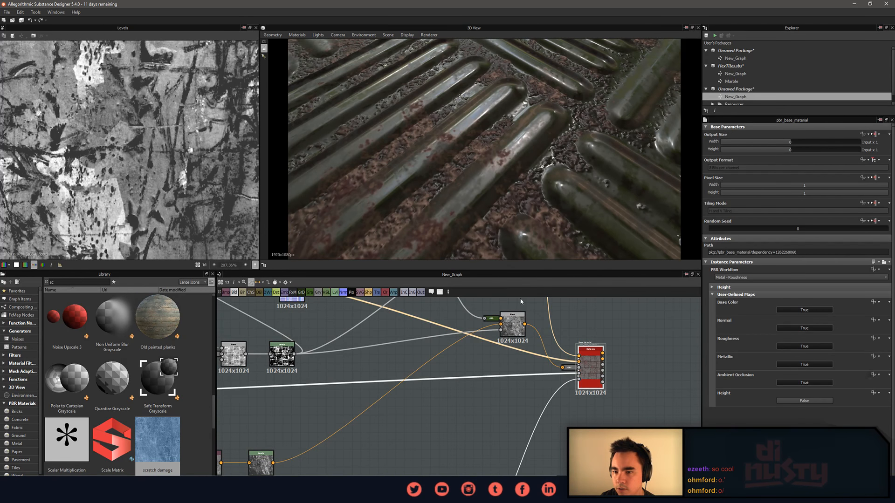
# Display the Base Material's base color in the 2D view and inspect the worn metal in 3D from several distances and angles.
pyautogui.click(633, 323)
pyautogui.moveTo(631, 389); pyautogui.dragTo(649, 380, button='middle')
pyautogui.doubleClick(610, 367)
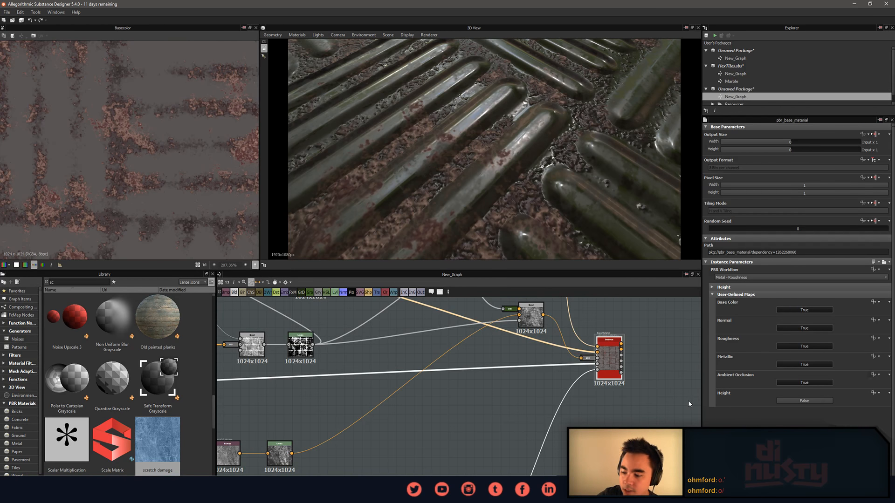
pyautogui.moveTo(415, 348); pyautogui.dragTo(442, 372, button='middle')
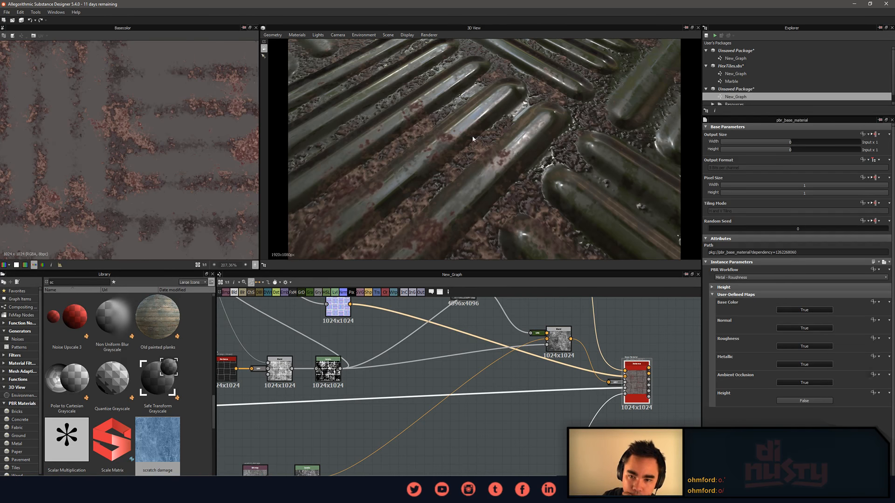
pyautogui.scroll(-5, 475, 137)
pyautogui.moveTo(499, 127); pyautogui.dragTo(466, 169)
pyautogui.scroll(5, 465, 168)
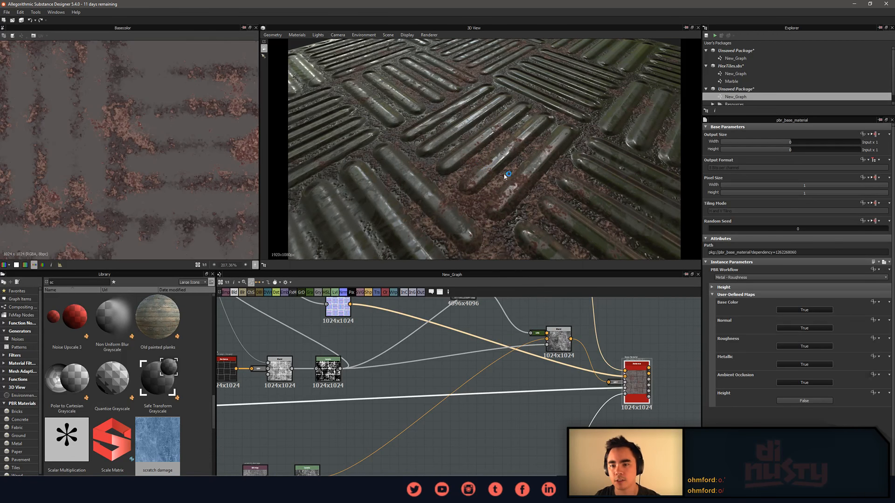
pyautogui.moveTo(504, 172); pyautogui.dragTo(486, 191)
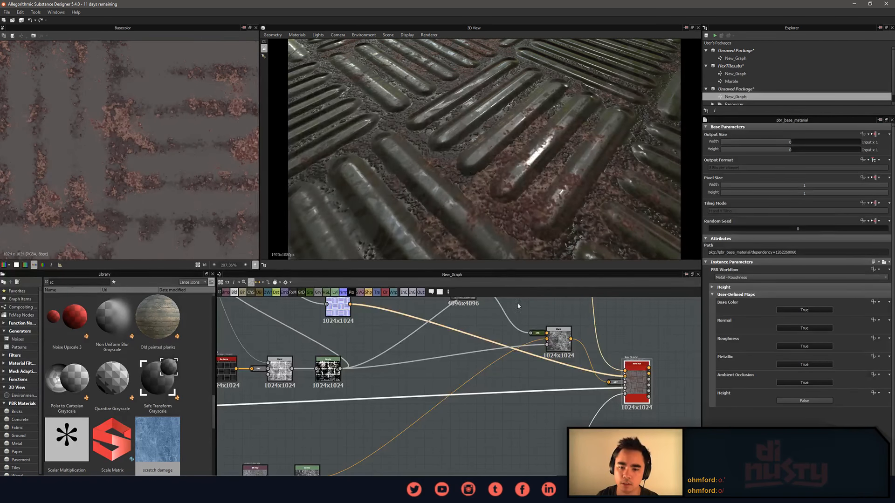
# Review the overall node graph and the whole metal floor from a wider angle in the 3D view.
pyautogui.moveTo(443, 367); pyautogui.dragTo(532, 406, button='middle')
pyautogui.scroll(-1, 476, 388)
pyautogui.moveTo(415, 380)
pyautogui.mouseDown(button='middle')
pyautogui.moveTo(518, 402)
pyautogui.moveTo(470, 393)
pyautogui.moveTo(501, 378)
pyautogui.moveTo(428, 386)
pyautogui.mouseUp(button='middle')
pyautogui.scroll(-1, 470, 392)
pyautogui.scroll(-1, 500, 378)
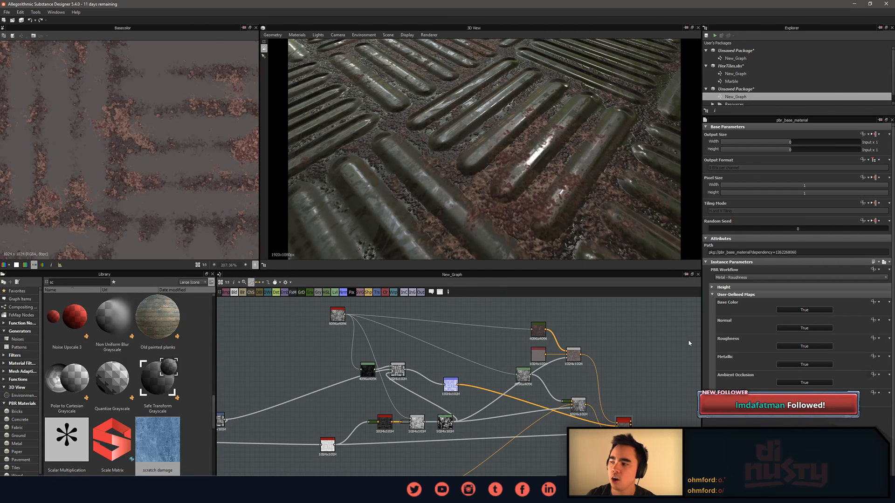
pyautogui.moveTo(461, 207); pyautogui.dragTo(429, 220)
pyautogui.moveTo(433, 219); pyautogui.dragTo(445, 242)
pyautogui.moveTo(605, 330); pyautogui.dragTo(612, 330, button='middle')
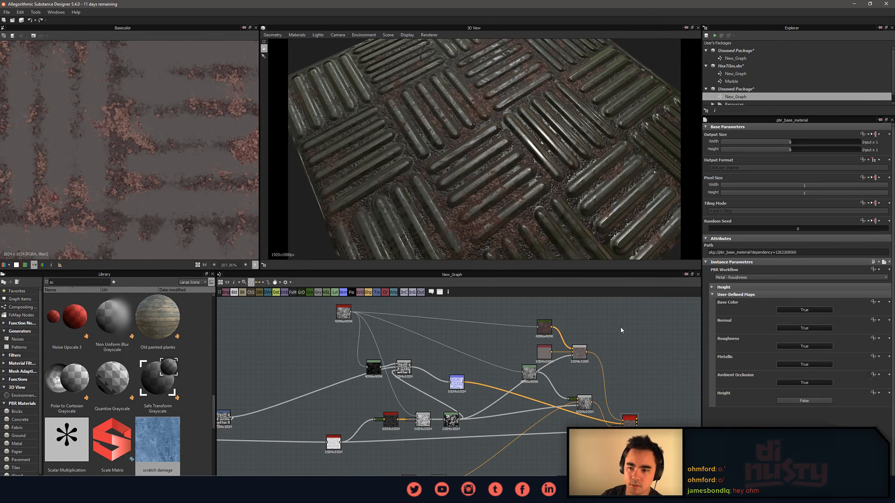
# Add a Directional Warp node beside the Max (Lighten) Blend node that feeds the Normal node.
pyautogui.scroll(6, 532, 168)
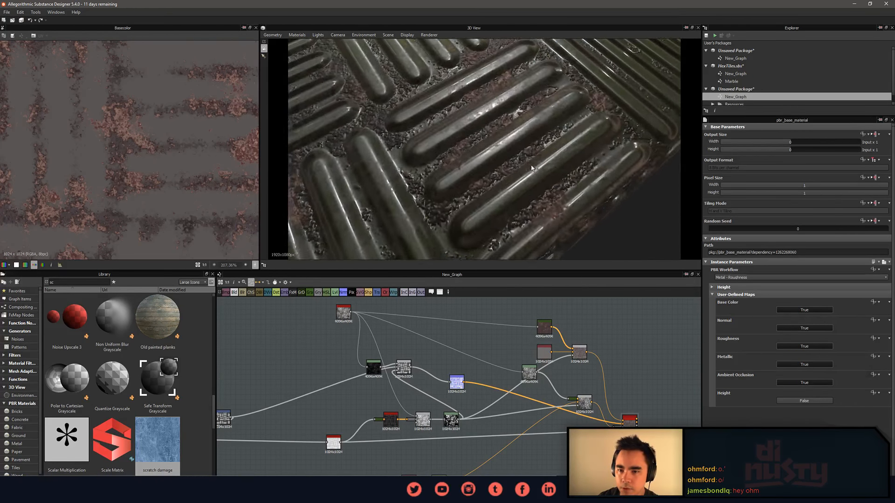
pyautogui.moveTo(532, 167); pyautogui.dragTo(542, 164)
pyautogui.moveTo(424, 339); pyautogui.dragTo(462, 341, button='middle')
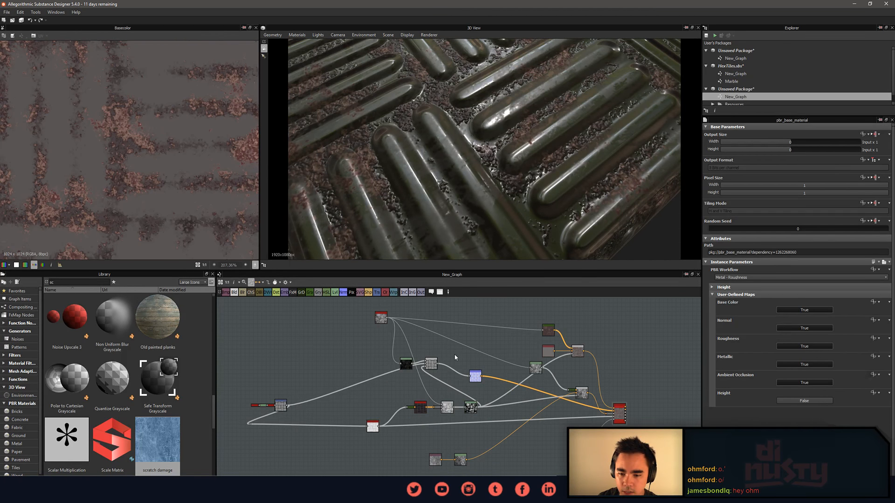
pyautogui.scroll(3, 454, 370)
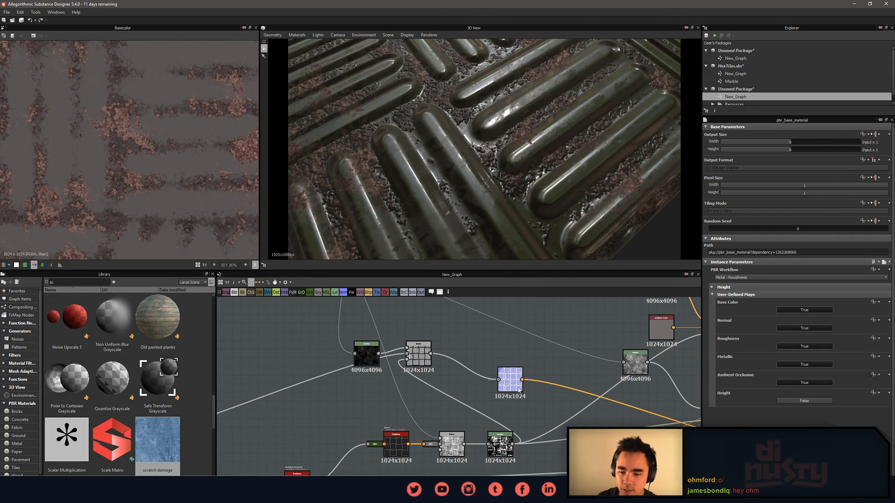
pyautogui.click(482, 343)
pyautogui.scroll(-1, 482, 342)
pyautogui.moveTo(482, 342); pyautogui.dragTo(495, 373, button='middle')
pyautogui.click(475, 370)
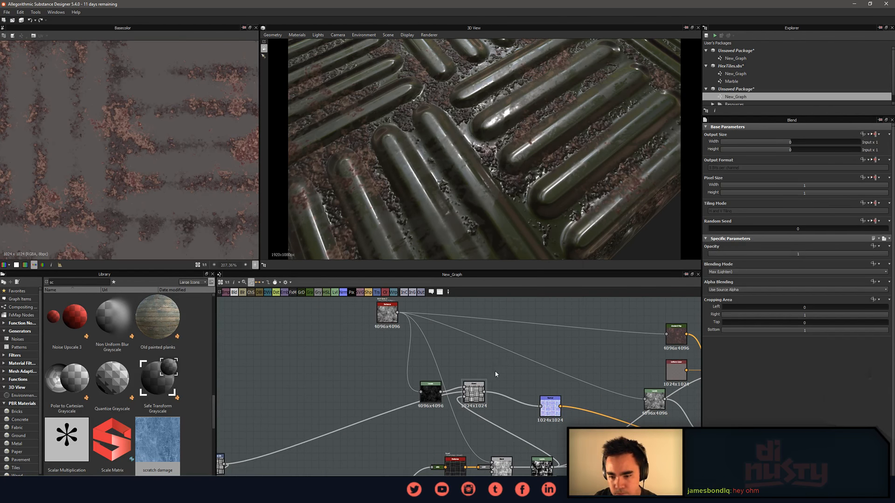
pyautogui.press('space')
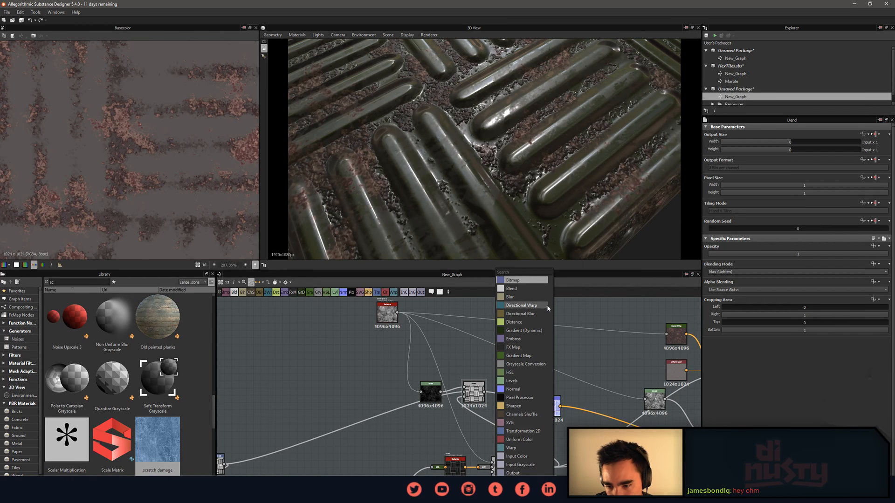
pyautogui.click(521, 305)
pyautogui.moveTo(517, 359); pyautogui.dragTo(551, 362, button='middle')
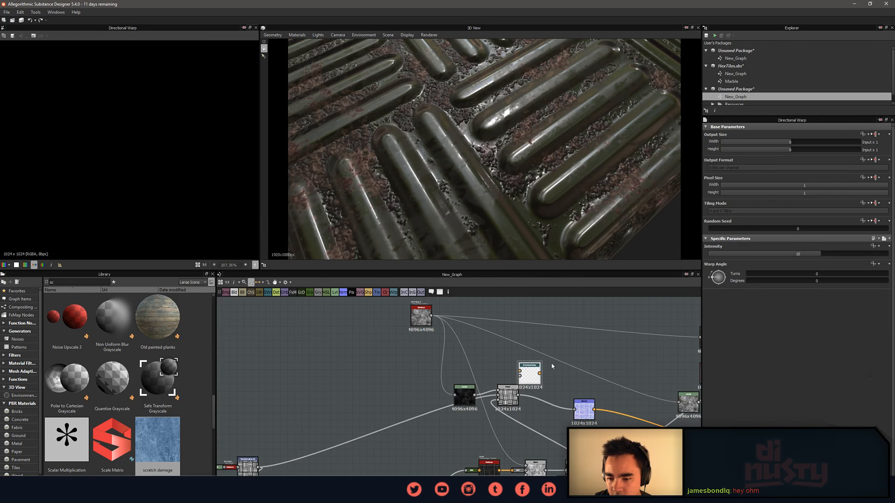
pyautogui.scroll(2, 470, 351)
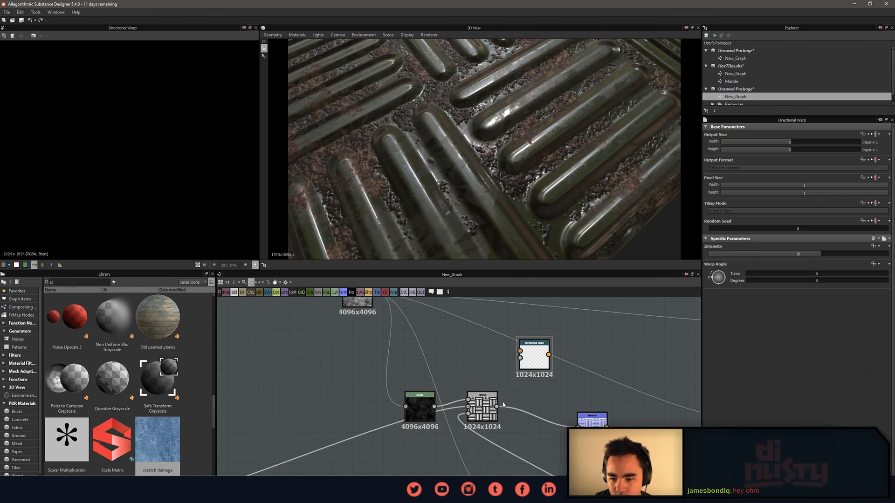
# Reposition the unconnected Directional Warp node in the open graph area above the Blend node.
pyautogui.scroll(-1, 460, 369)
pyautogui.moveTo(460, 369); pyautogui.dragTo(476, 343, button='middle')
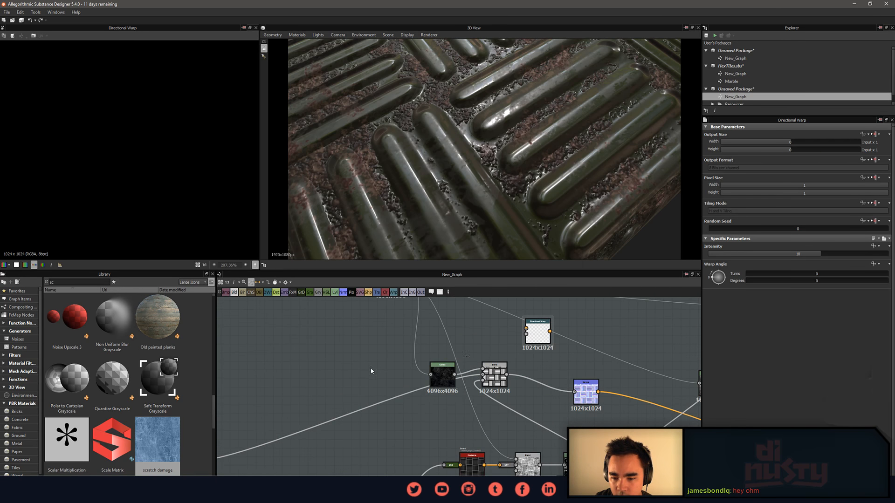
pyautogui.moveTo(371, 372); pyautogui.dragTo(424, 356)
pyautogui.click(491, 355)
pyautogui.moveTo(504, 343); pyautogui.dragTo(474, 368, button='middle')
pyautogui.scroll(2, 474, 368)
pyautogui.moveTo(520, 359); pyautogui.dragTo(507, 353)
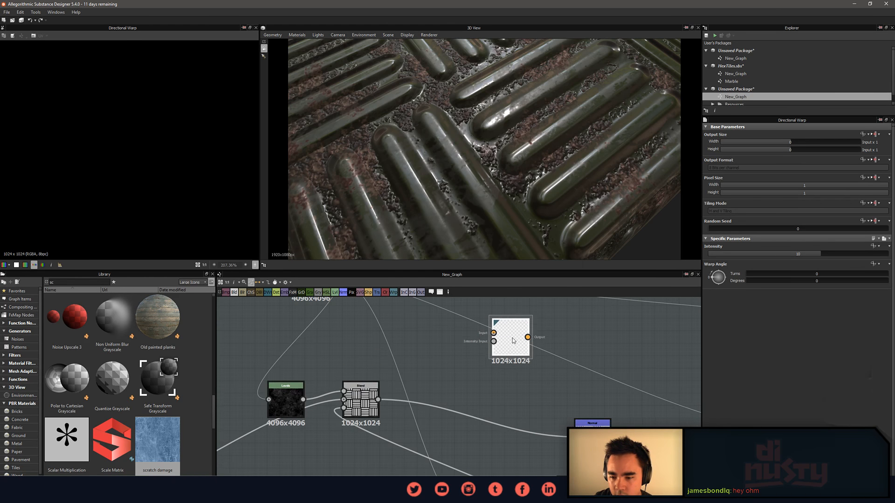
pyautogui.moveTo(479, 364); pyautogui.dragTo(490, 362, button='middle')
# Add a BnW Spots 3 noise node and place it between the Blend and Directional Warp nodes.
pyautogui.click(451, 359)
pyautogui.press('space')
pyautogui.write('noise')
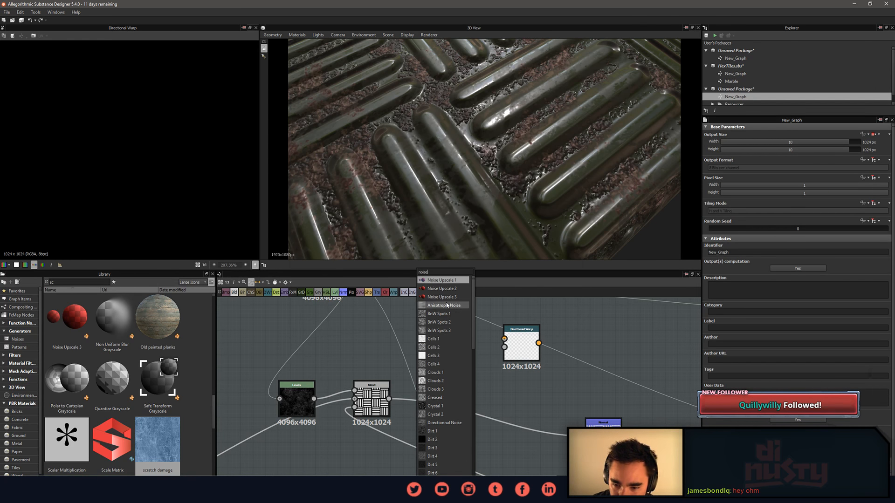
pyautogui.click(456, 330)
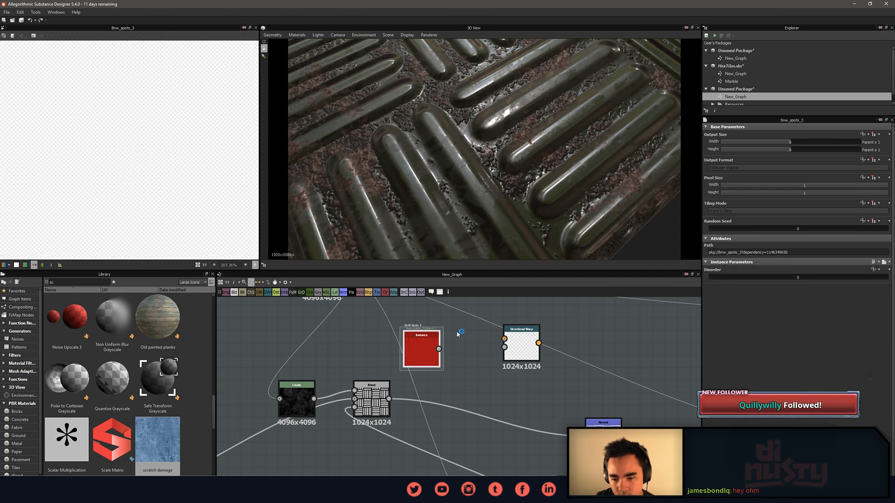
pyautogui.moveTo(421, 354); pyautogui.dragTo(446, 386)
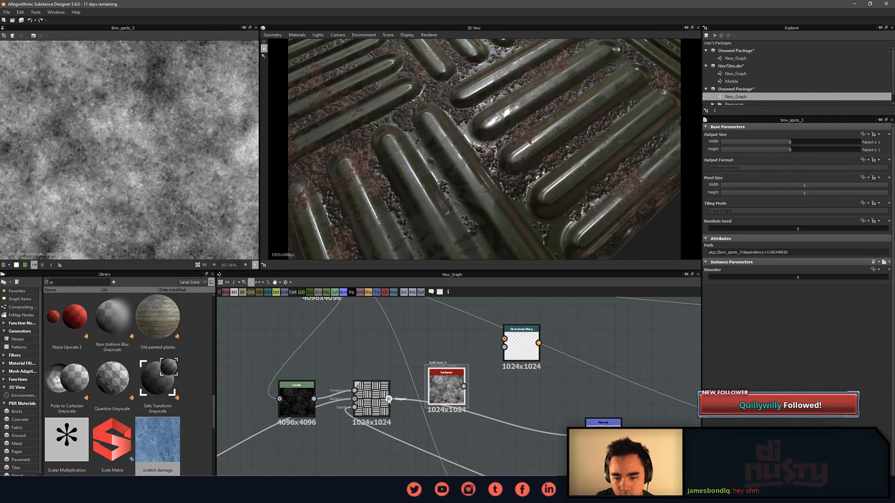
# Preview the Blend output and rearrange the nodes so BnW Spots 3 and Directional Warp sit between Transformation 2D and Blend.
pyautogui.doubleClick(383, 401)
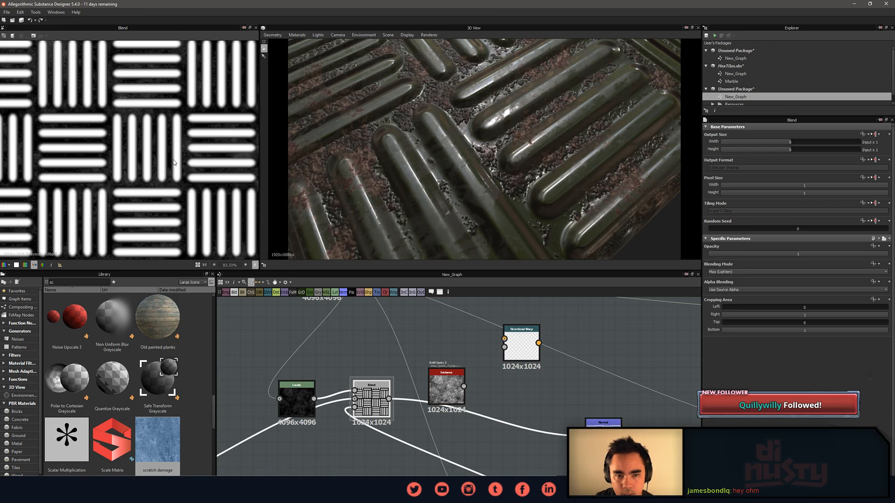
pyautogui.scroll(4, 188, 180)
pyautogui.moveTo(393, 400); pyautogui.dragTo(574, 401, button='middle')
pyautogui.scroll(-2, 371, 404)
pyautogui.moveTo(511, 372); pyautogui.dragTo(606, 397)
pyautogui.moveTo(536, 350); pyautogui.dragTo(561, 377, button='middle')
pyautogui.moveTo(480, 394); pyautogui.dragTo(497, 358)
pyautogui.moveTo(497, 307); pyautogui.dragTo(462, 306)
pyautogui.moveTo(552, 355); pyautogui.dragTo(513, 349, button='middle')
pyautogui.moveTo(533, 386); pyautogui.dragTo(415, 421)
pyautogui.click(593, 412)
pyautogui.moveTo(609, 396); pyautogui.dragTo(514, 377, button='middle')
pyautogui.scroll(2, 511, 376)
pyautogui.moveTo(489, 317); pyautogui.dragTo(351, 392)
pyautogui.moveTo(352, 392); pyautogui.dragTo(500, 378, button='middle')
pyautogui.scroll(-2, 500, 379)
pyautogui.moveTo(499, 380); pyautogui.dragTo(427, 384)
pyautogui.moveTo(400, 396); pyautogui.dragTo(428, 390, button='middle')
# Try to connect the Transformation 2D output to the Directional Warp's intensity input.
pyautogui.moveTo(293, 447); pyautogui.dragTo(332, 438)
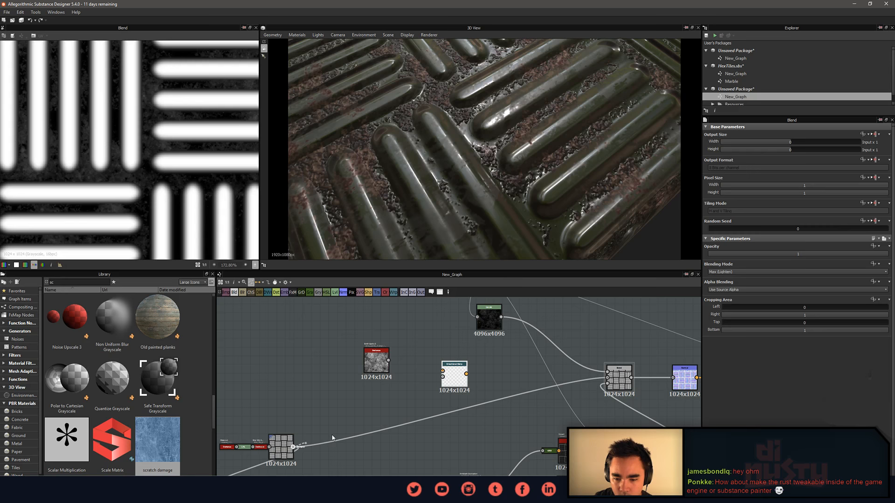
pyautogui.moveTo(446, 376); pyautogui.dragTo(443, 372)
pyautogui.click(454, 375)
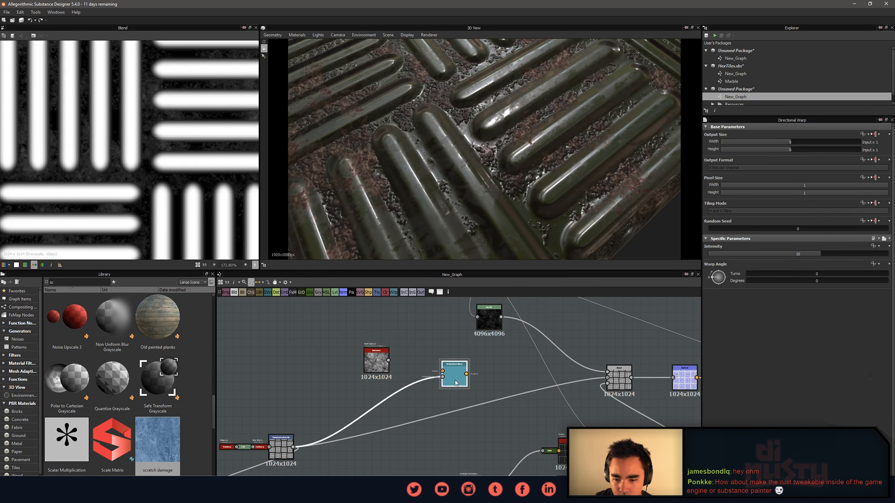
pyautogui.scroll(4, 453, 380)
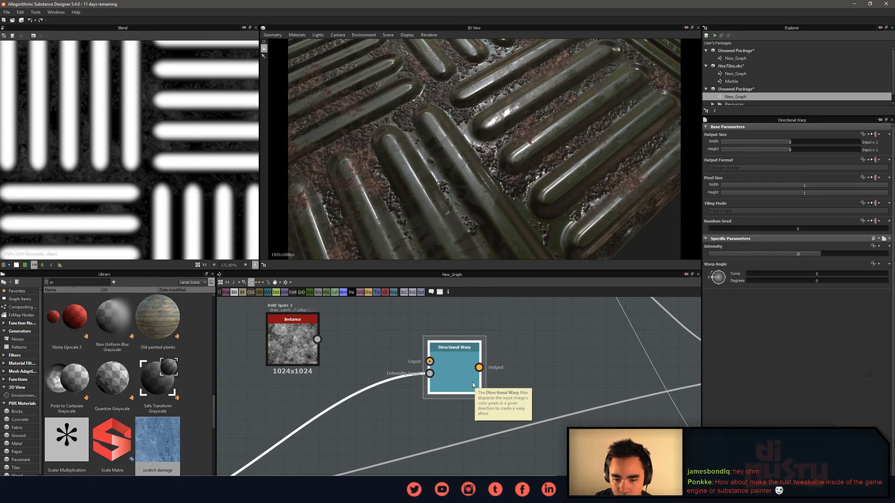
pyautogui.scroll(-1, 462, 350)
pyautogui.scroll(-2, 448, 370)
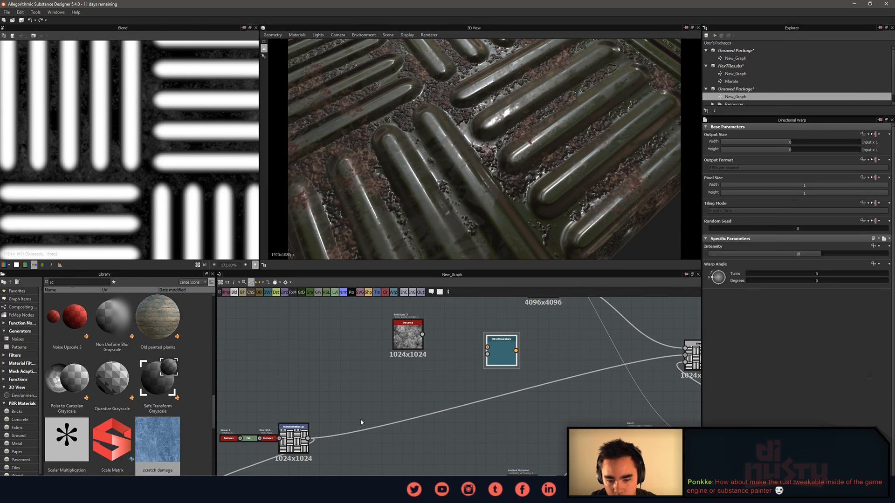
# Connect Transformation 2D to the Directional Warp's main input and BnW Spots 3 to its intensity input.
pyautogui.moveTo(308, 439); pyautogui.dragTo(487, 348)
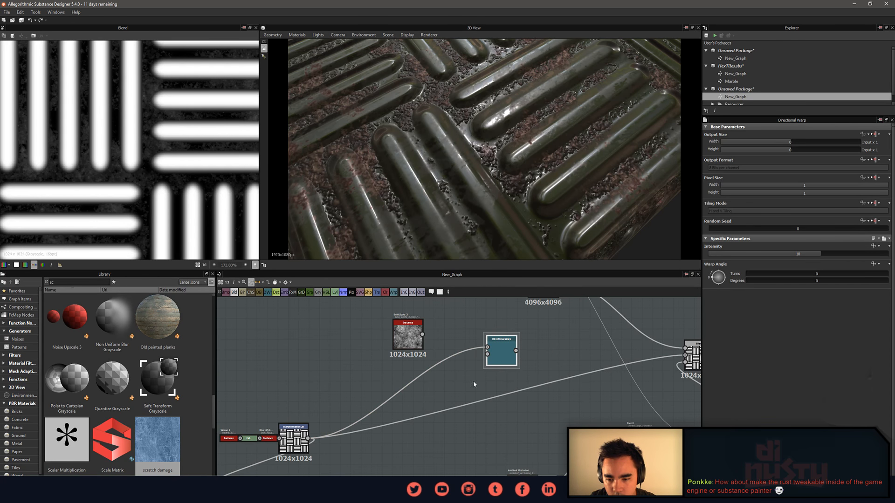
pyautogui.moveTo(422, 335); pyautogui.dragTo(486, 355)
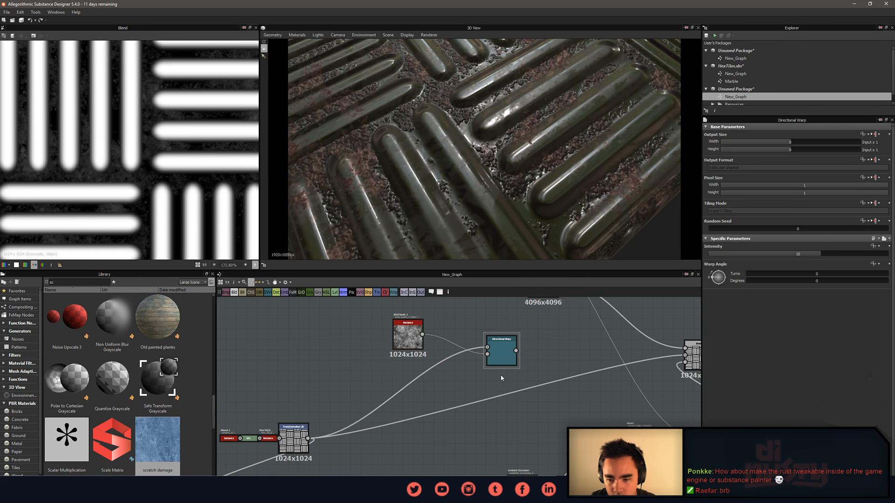
# Examine how the Directional Warp distorts the bar pattern and compare it with the BnW Spots 3 noise driving it.
pyautogui.scroll(2, 499, 384)
pyautogui.doubleClick(462, 365)
pyautogui.scroll(-3, 158, 188)
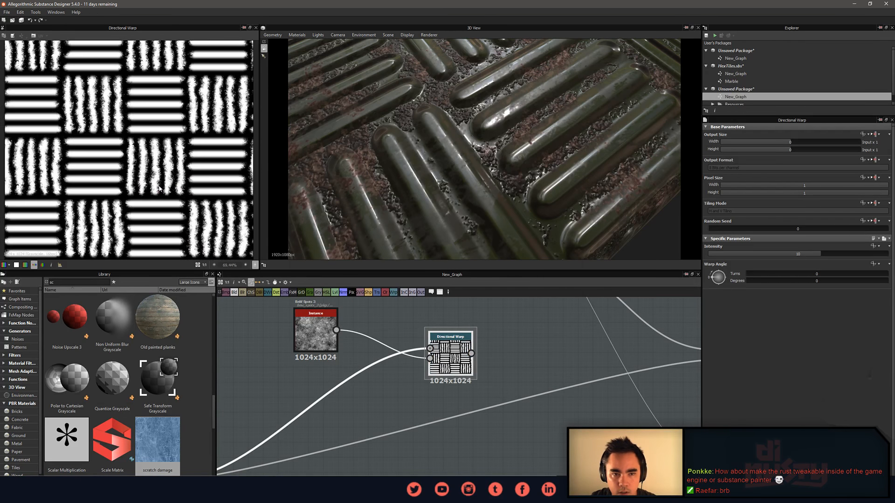
pyautogui.scroll(-2, 166, 188)
pyautogui.scroll(5, 177, 195)
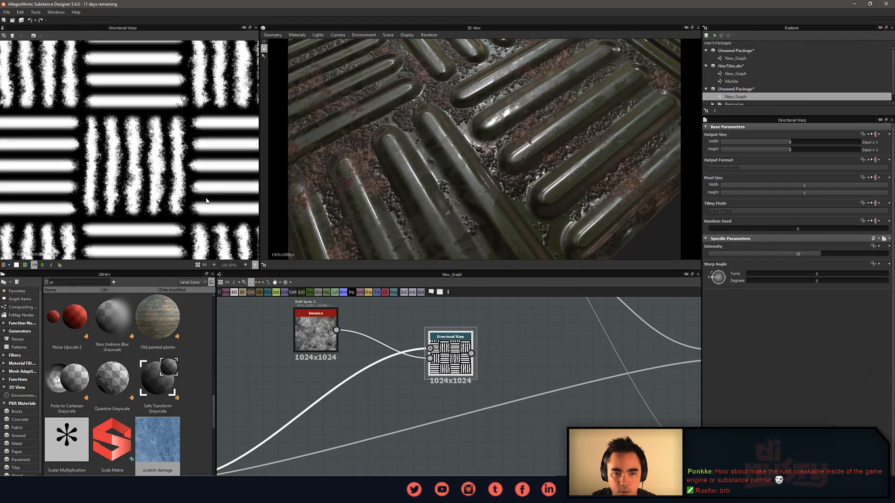
pyautogui.doubleClick(316, 329)
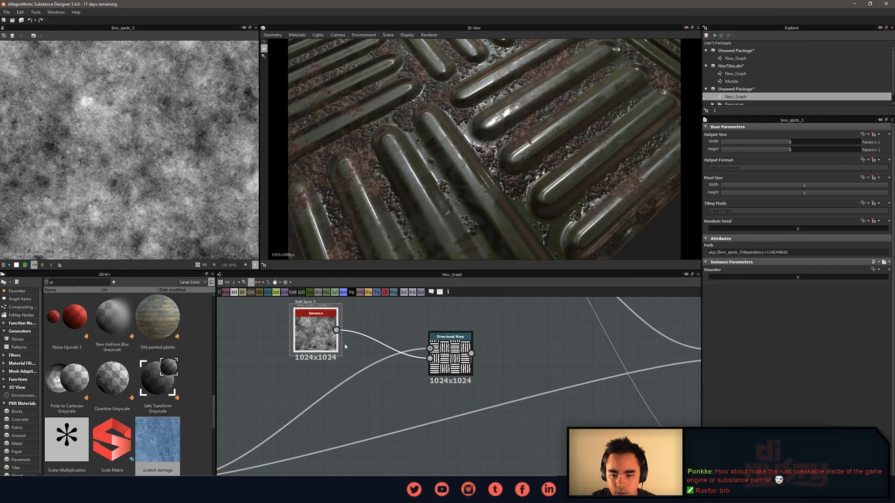
pyautogui.click(466, 364)
pyautogui.doubleClick(454, 366)
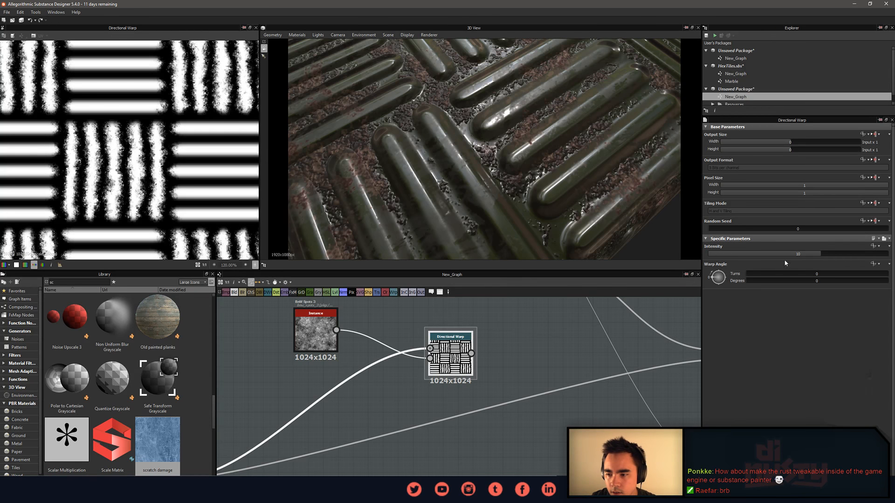
# Try adding a Warp node beside the Directional Warp node, and delete it.
pyautogui.click(559, 350)
pyautogui.moveTo(559, 349); pyautogui.dragTo(567, 348, button='middle')
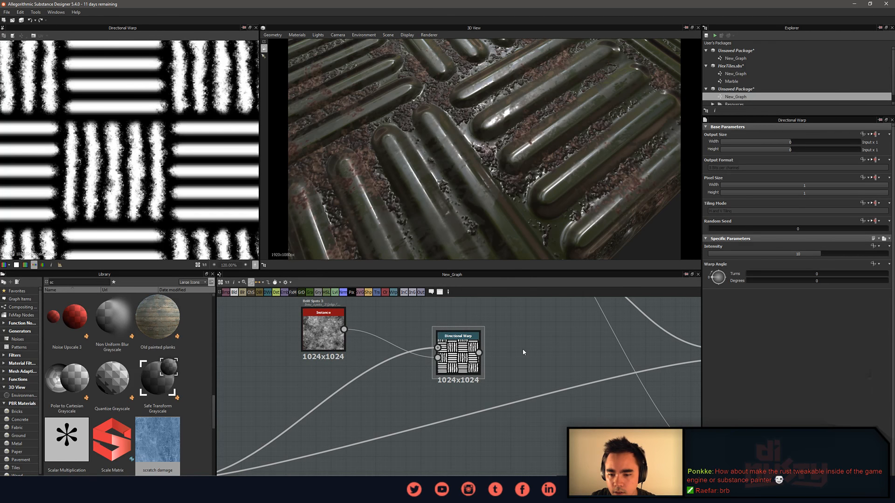
pyautogui.press('space')
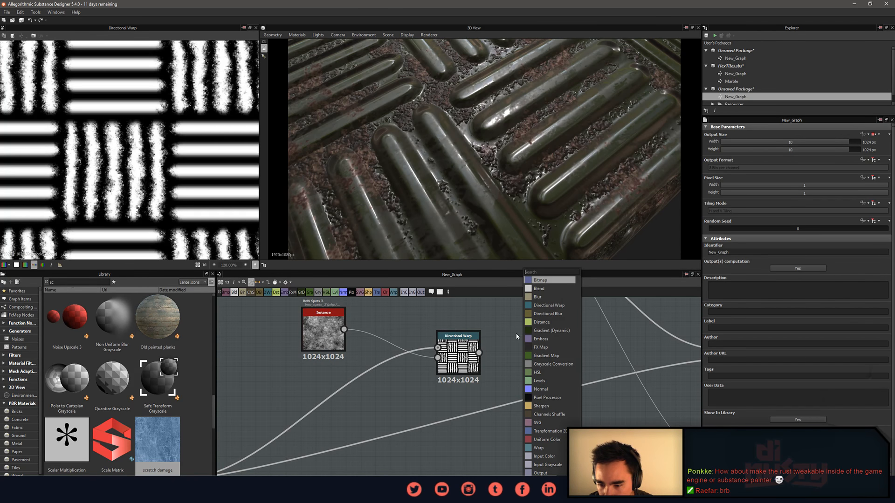
pyautogui.write('war')
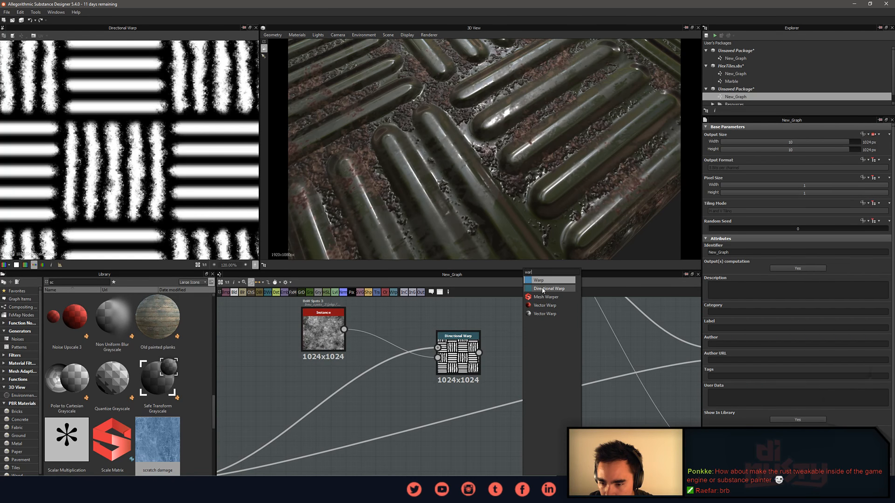
pyautogui.click(554, 281)
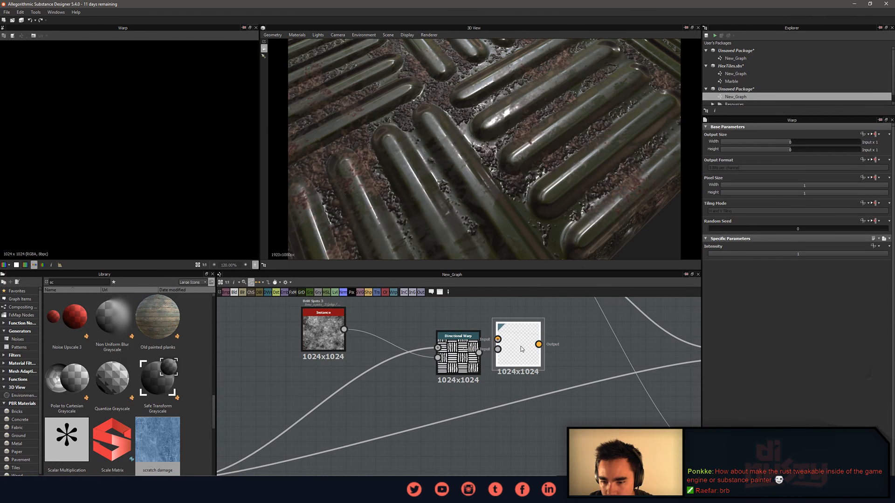
pyautogui.press('Delete')
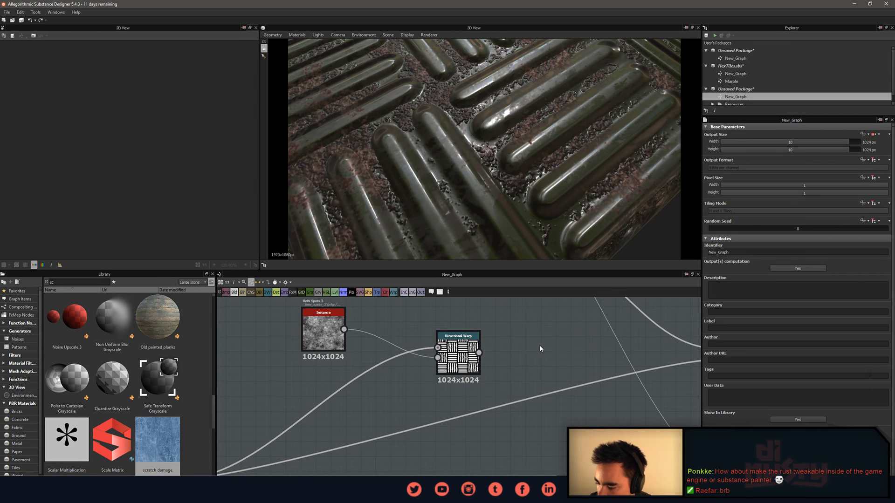
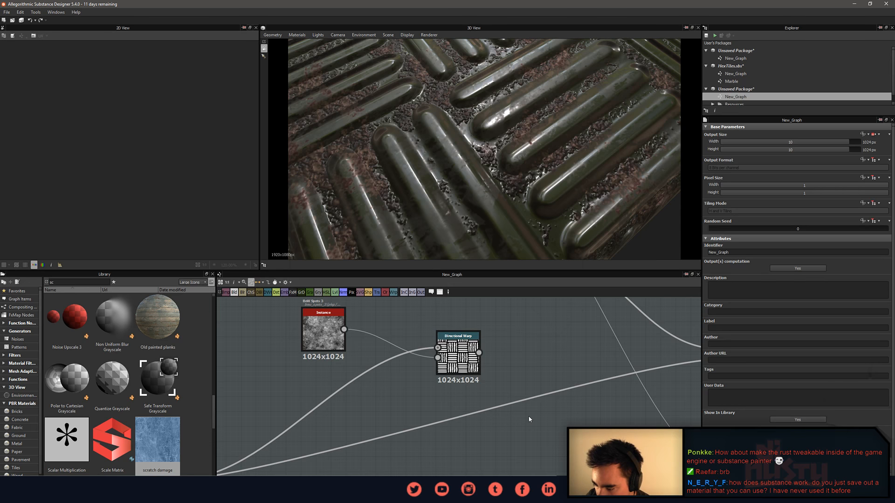
# Examine the rusty metal floor material in the 3D view from different distances and angles.
pyautogui.scroll(-5, 530, 420)
pyautogui.scroll(-4, 440, 217)
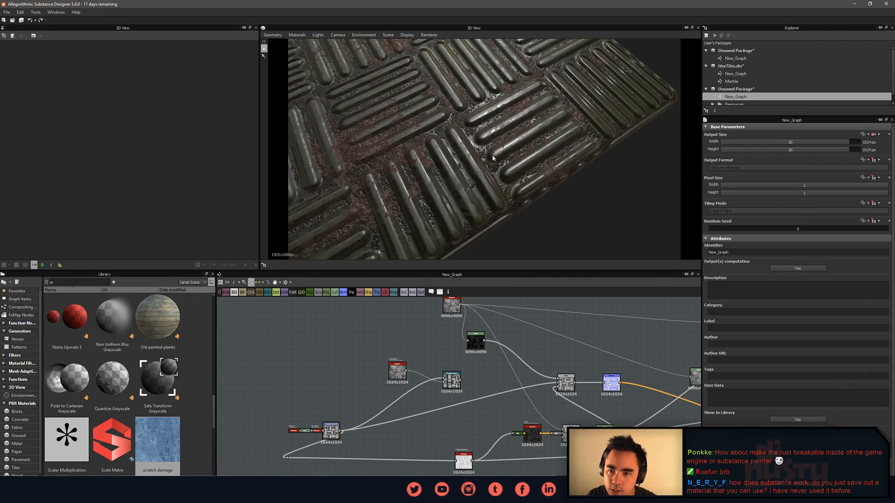
pyautogui.scroll(-5, 494, 168)
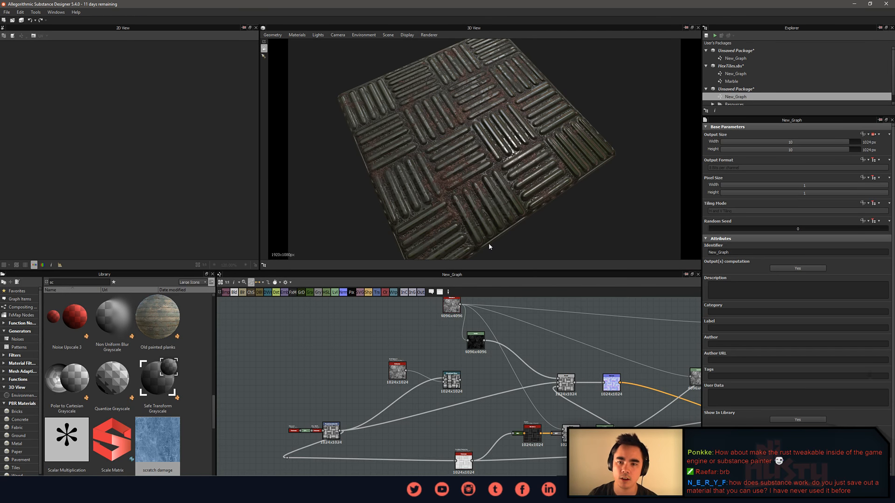
pyautogui.scroll(6, 489, 244)
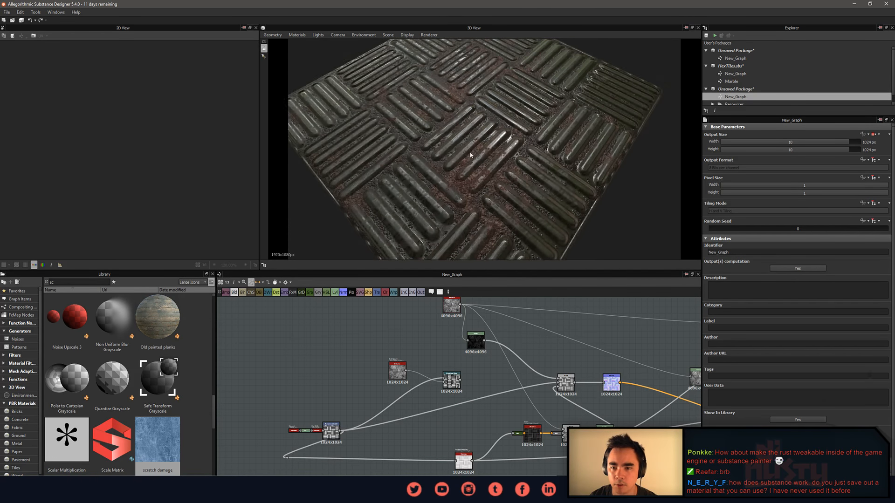
pyautogui.moveTo(470, 155)
pyautogui.mouseDown()
pyautogui.moveTo(469, 108)
pyautogui.moveTo(477, 155)
pyautogui.moveTo(487, 160)
pyautogui.mouseUp()
pyautogui.scroll(-2, 525, 220)
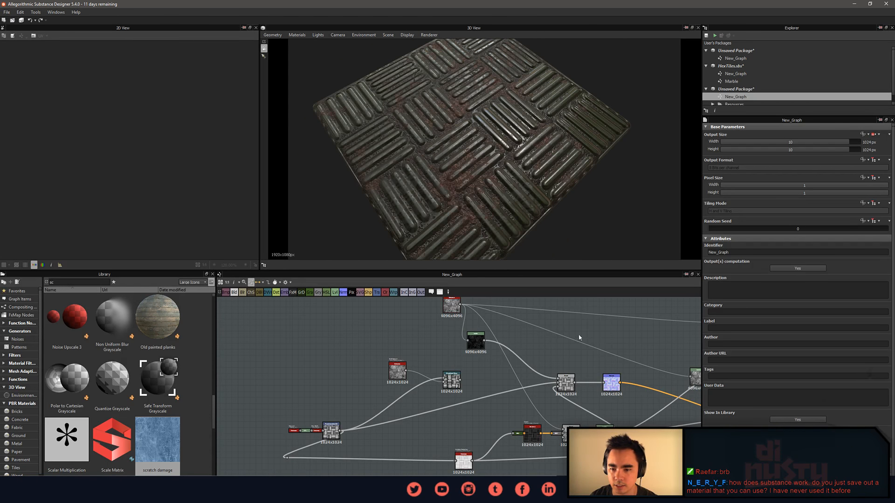
pyautogui.moveTo(527, 260); pyautogui.dragTo(536, 238, button='right')
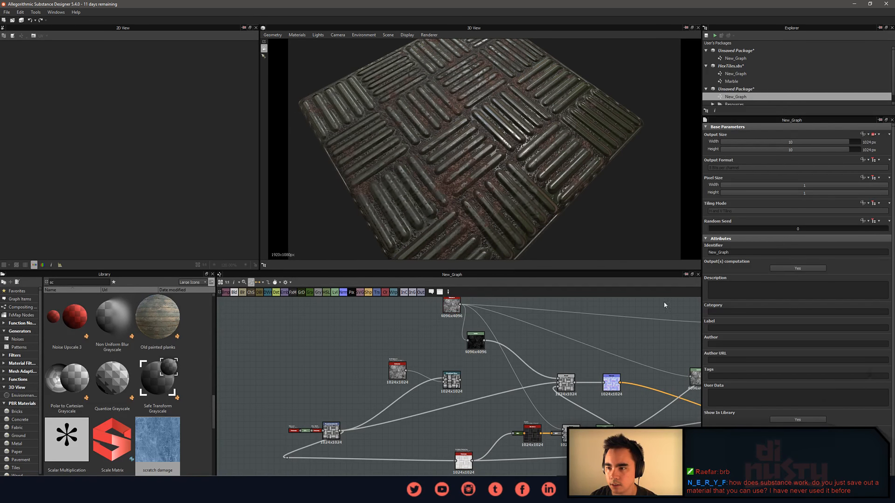
# Open the default material's settings for the 3D preview and set the height scale to 1.
pyautogui.click(304, 35)
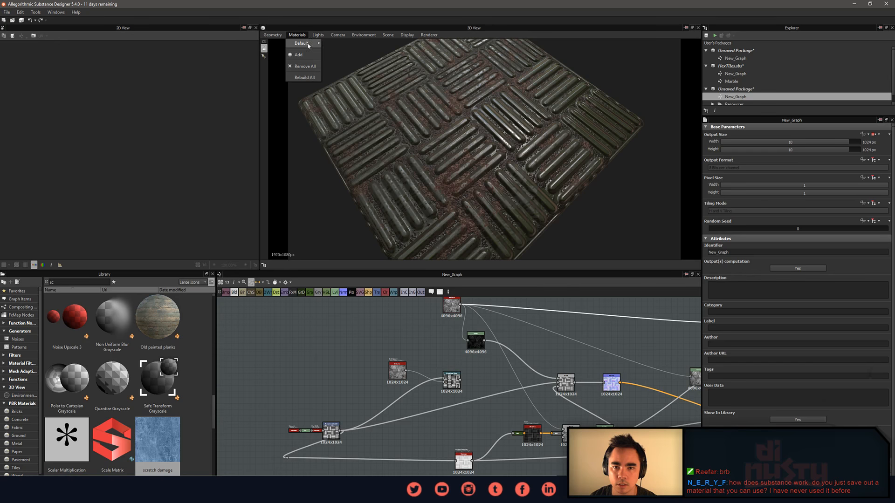
pyautogui.click(342, 43)
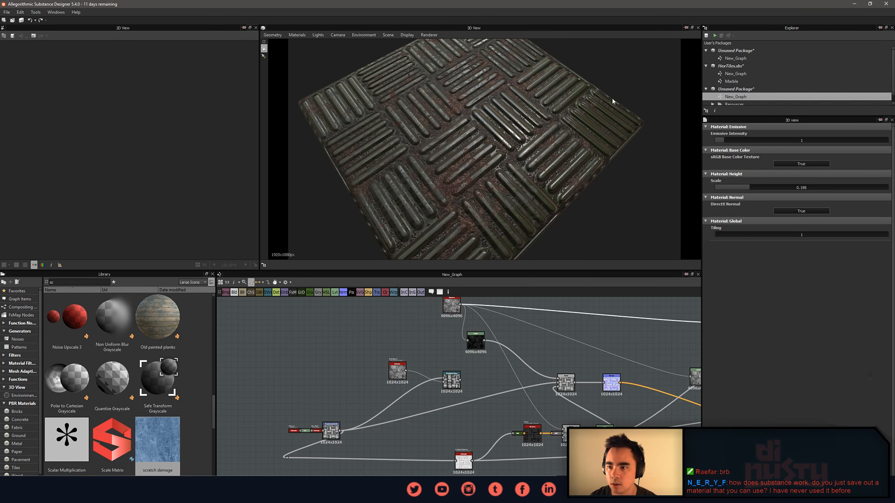
pyautogui.moveTo(612, 101); pyautogui.dragTo(537, 136)
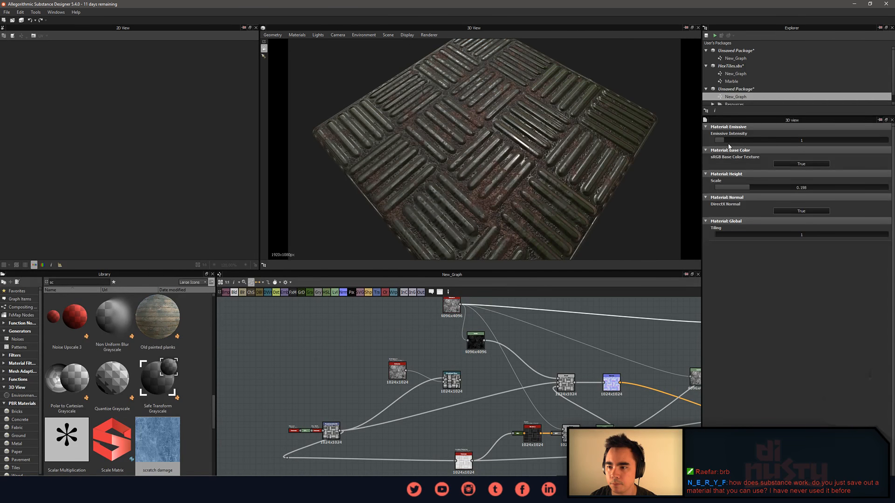
pyautogui.moveTo(751, 189); pyautogui.dragTo(833, 191)
pyautogui.click(736, 190)
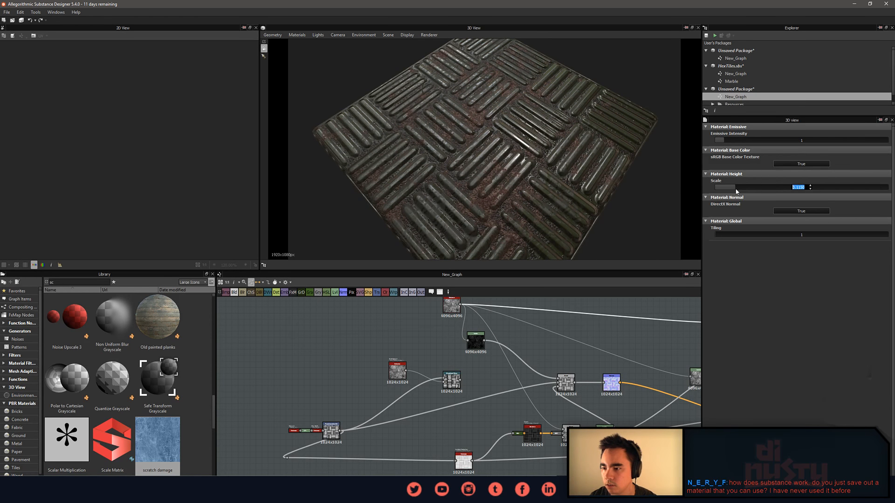
pyautogui.write('1')
pyautogui.press('Return')
# Try a higher tiling value on the preview material, inspect the surface, and set the tiling to 1.
pyautogui.moveTo(722, 236); pyautogui.dragTo(773, 235)
pyautogui.moveTo(563, 223); pyautogui.dragTo(539, 195)
pyautogui.moveTo(539, 196); pyautogui.dragTo(443, 106, button='right')
pyautogui.moveTo(443, 105); pyautogui.dragTo(476, 172)
pyautogui.moveTo(773, 234)
pyautogui.mouseDown()
pyautogui.moveTo(717, 240)
pyautogui.moveTo(779, 244)
pyautogui.moveTo(769, 240)
pyautogui.mouseUp()
pyautogui.write('1')
pyautogui.press('Return')
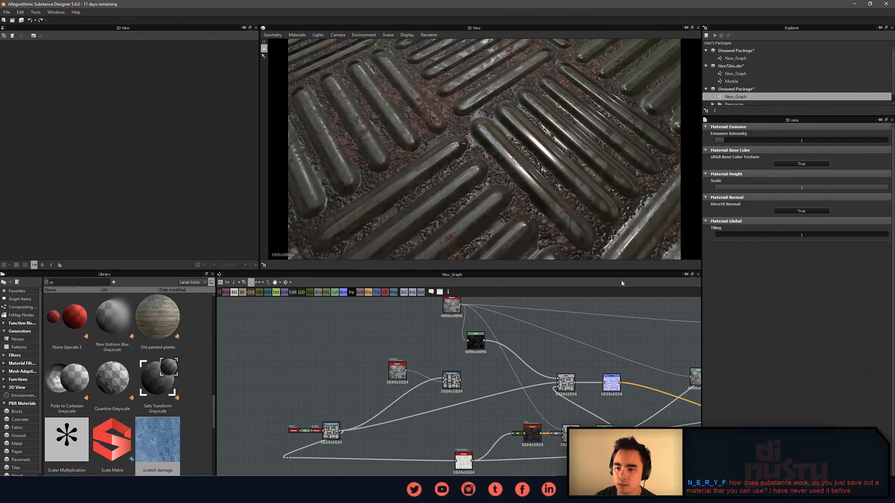
# Bring the whole cube into view and lower the preview material's height scale to 0.
pyautogui.scroll(-5, 551, 171)
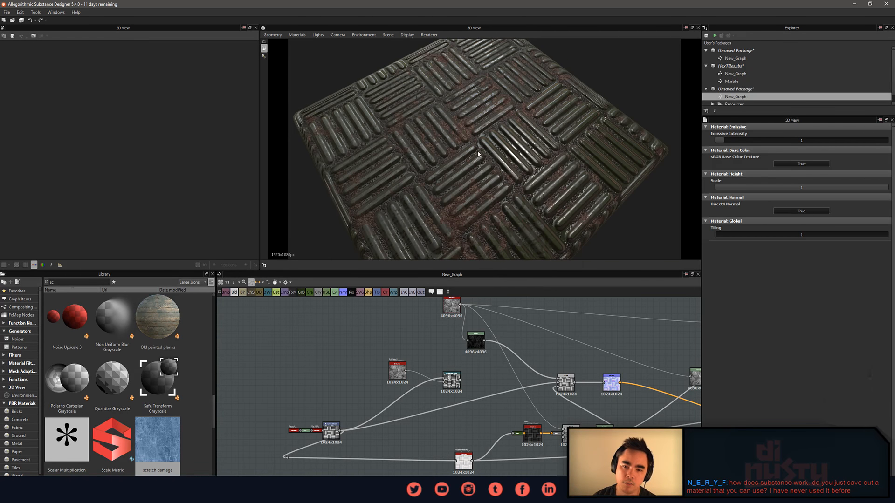
pyautogui.scroll(-3, 490, 179)
pyautogui.moveTo(531, 201); pyautogui.dragTo(471, 205)
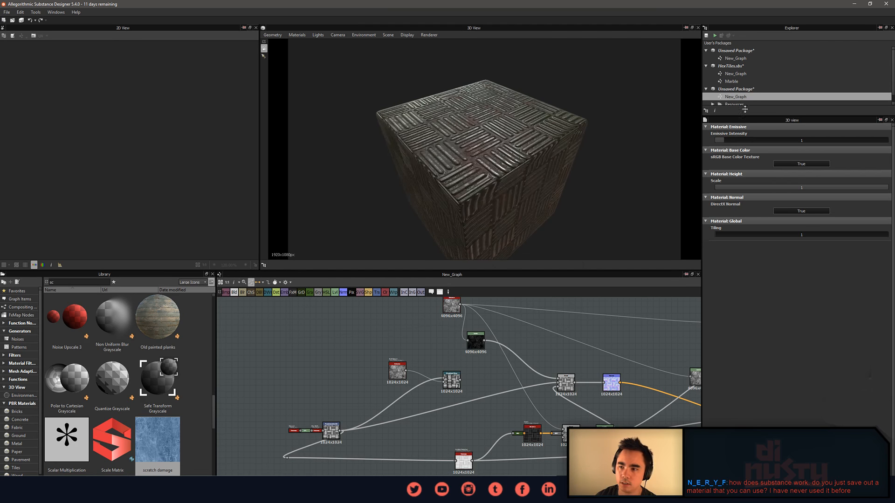
pyautogui.moveTo(742, 187); pyautogui.dragTo(715, 187)
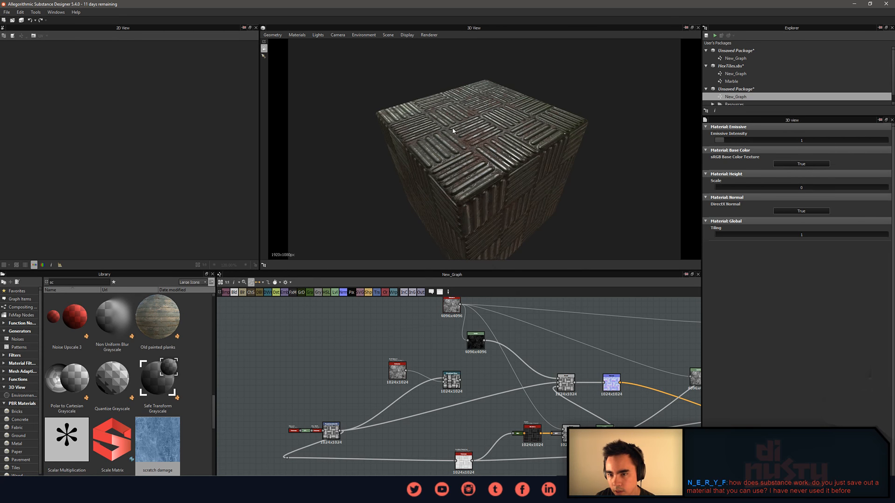
# Enable the Height map among the Base Material node's user-defined maps.
pyautogui.scroll(3, 605, 201)
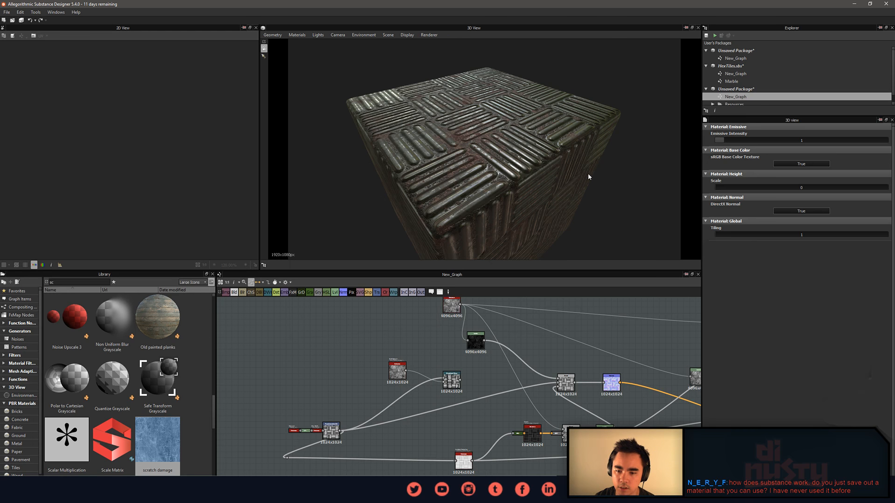
pyautogui.moveTo(632, 389); pyautogui.dragTo(448, 361, button='middle')
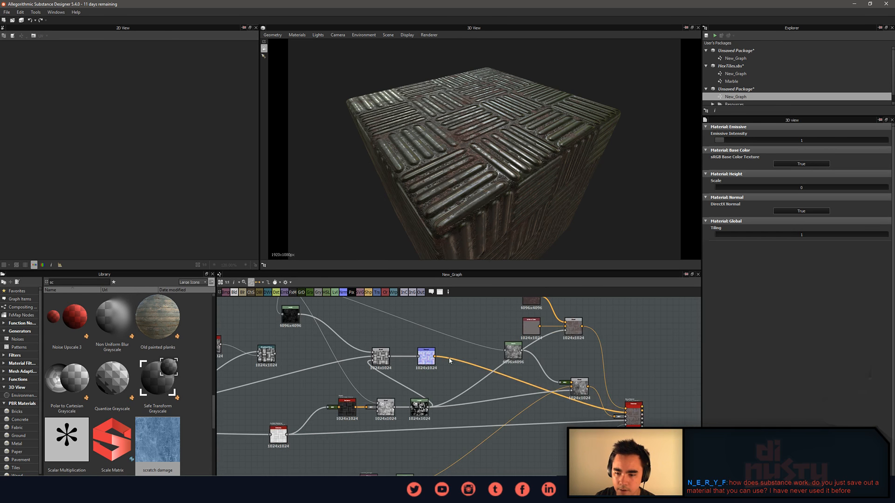
pyautogui.moveTo(548, 381); pyautogui.dragTo(495, 365, button='middle')
pyautogui.scroll(5, 577, 408)
pyautogui.click(597, 417)
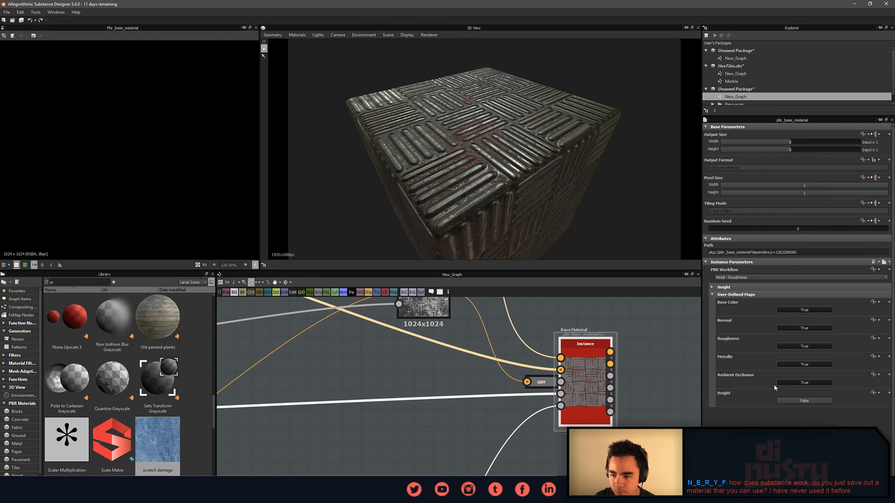
pyautogui.moveTo(437, 369); pyautogui.dragTo(489, 370, button='middle')
pyautogui.scroll(-3, 560, 404)
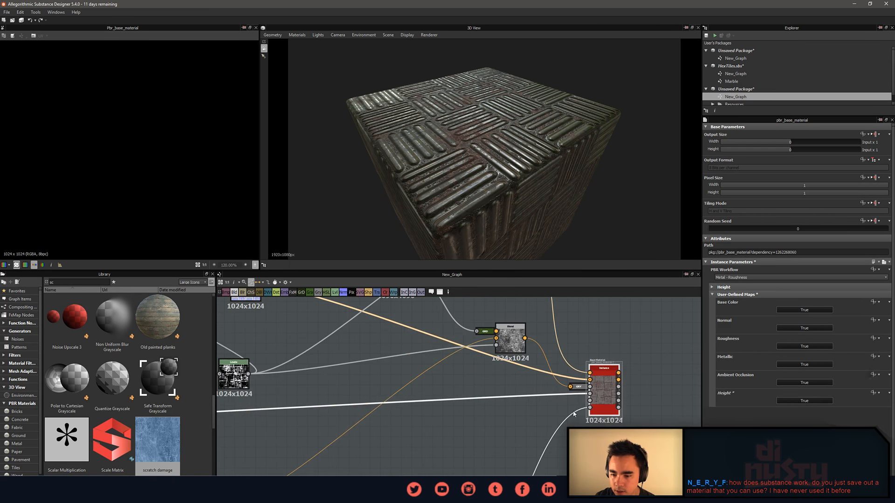
# Connect the Blend node that feeds the Normal node to the Base Material node's height input.
pyautogui.scroll(2, 606, 410)
pyautogui.scroll(-3, 541, 410)
pyautogui.moveTo(449, 405); pyautogui.dragTo(583, 412, button='middle')
pyautogui.moveTo(522, 385); pyautogui.dragTo(417, 364, button='middle')
pyautogui.scroll(1, 466, 376)
pyautogui.scroll(-2, 466, 375)
pyautogui.moveTo(469, 410)
pyautogui.mouseDown(button='middle')
pyautogui.moveTo(616, 410)
pyautogui.moveTo(486, 411)
pyautogui.mouseUp(button='middle')
pyautogui.click(405, 347)
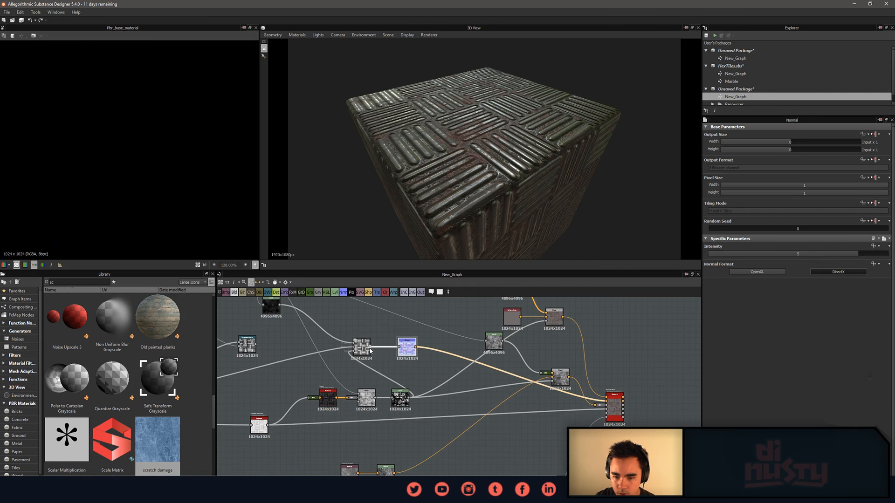
pyautogui.doubleClick(369, 349)
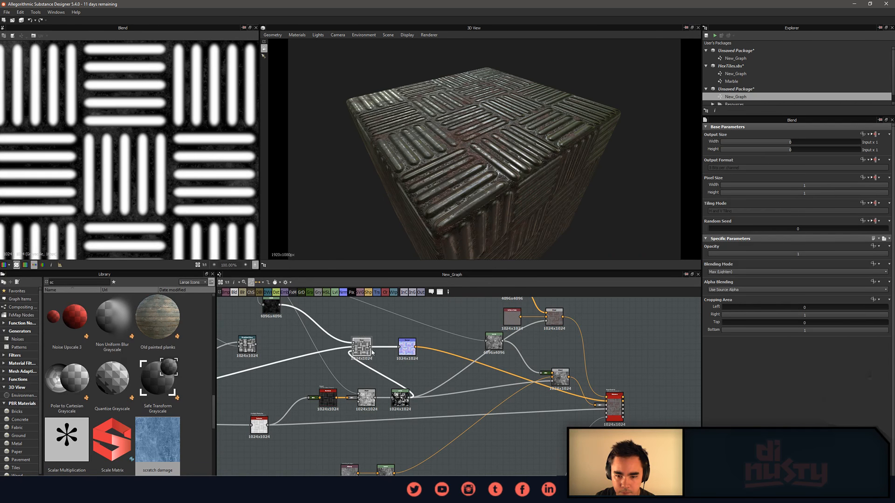
pyautogui.scroll(4, 595, 409)
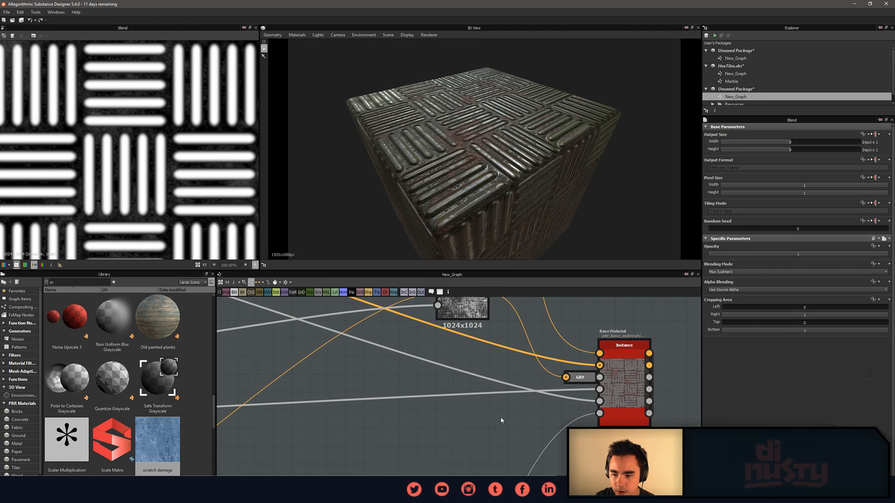
pyautogui.moveTo(623, 406); pyautogui.dragTo(654, 404, button='middle')
pyautogui.click(654, 404)
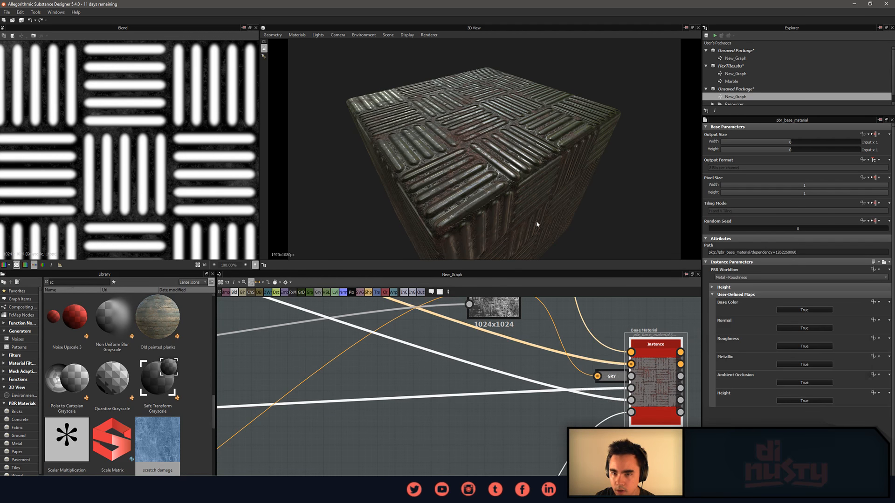
# Open the default material's settings for the 3D preview, set the height scale to 0.204, and inspect the raised bars.
pyautogui.click(296, 35)
pyautogui.moveTo(304, 47)
pyautogui.moveTo(343, 68)
pyautogui.click(343, 43)
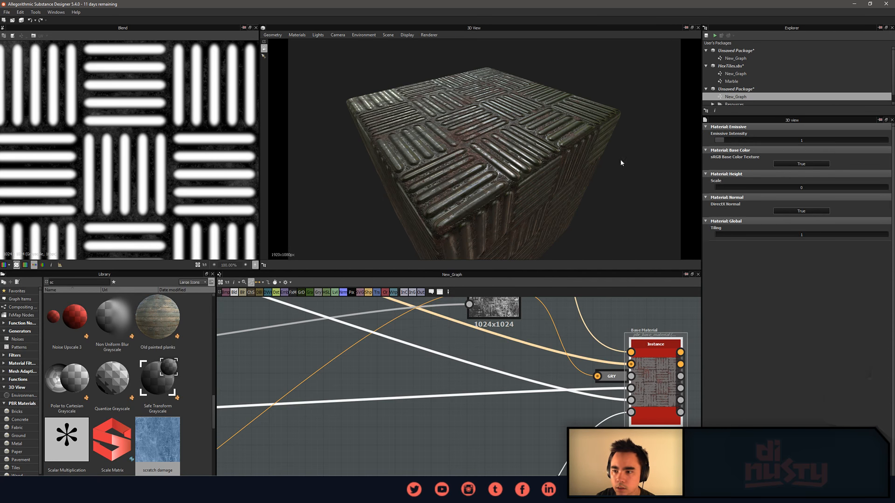
pyautogui.moveTo(722, 187); pyautogui.dragTo(742, 191)
pyautogui.moveTo(503, 134); pyautogui.dragTo(489, 177, button='middle')
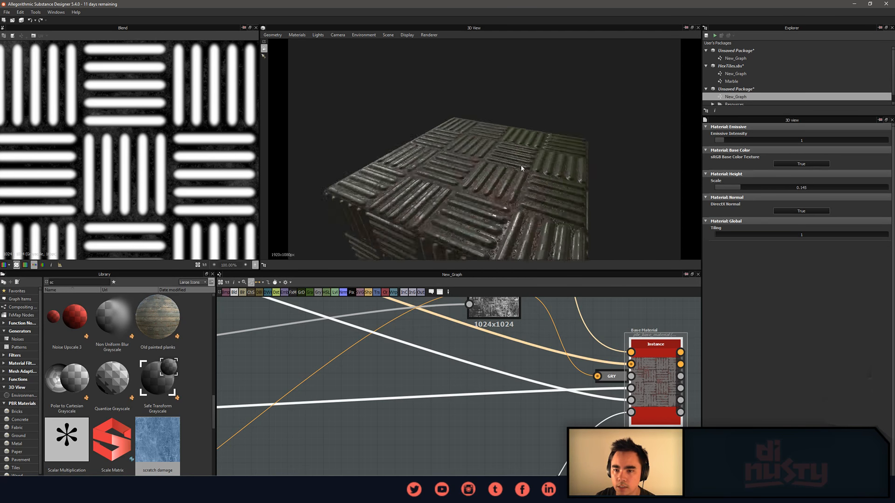
pyautogui.scroll(4, 489, 177)
pyautogui.moveTo(490, 177); pyautogui.dragTo(438, 153)
pyautogui.moveTo(741, 188); pyautogui.dragTo(746, 189)
pyautogui.moveTo(527, 161); pyautogui.dragTo(569, 179)
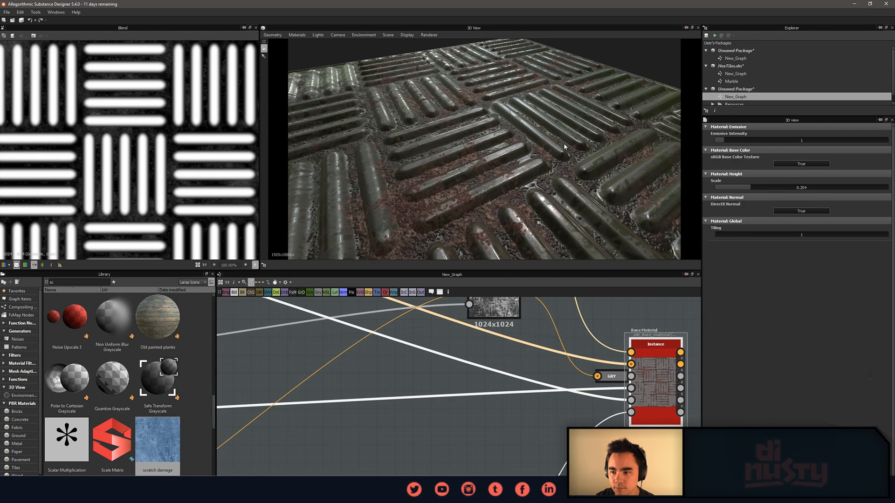
pyautogui.moveTo(523, 188); pyautogui.dragTo(569, 136)
pyautogui.moveTo(534, 121); pyautogui.dragTo(494, 200)
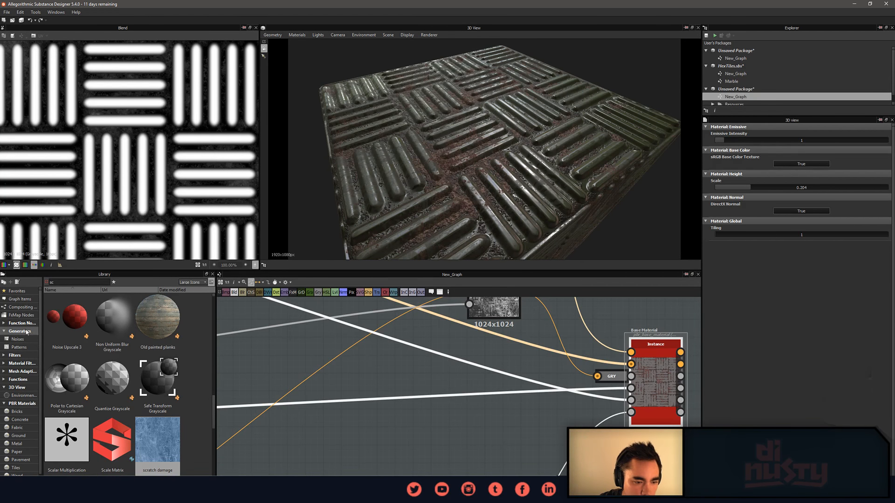
# Show the environment maps in the library and try bonifacio aragon stairs and airport as the 3D preview's lighting.
pyautogui.click(24, 396)
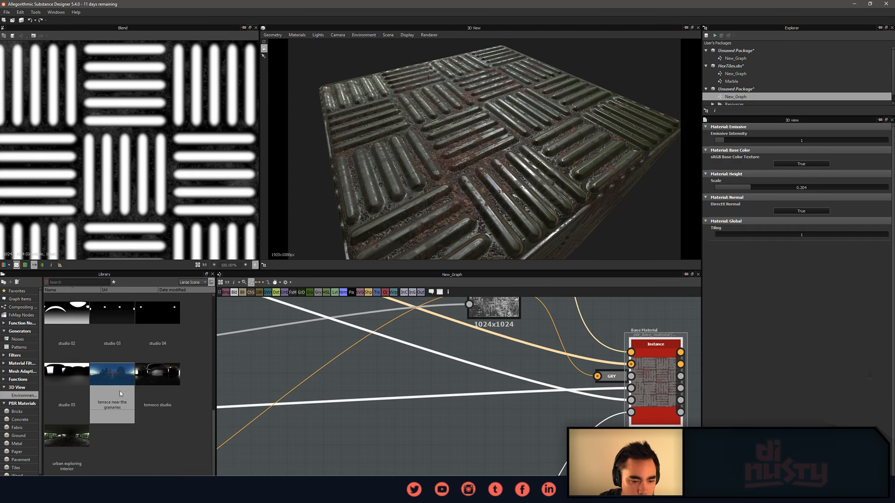
pyautogui.moveTo(157, 307); pyautogui.dragTo(355, 214)
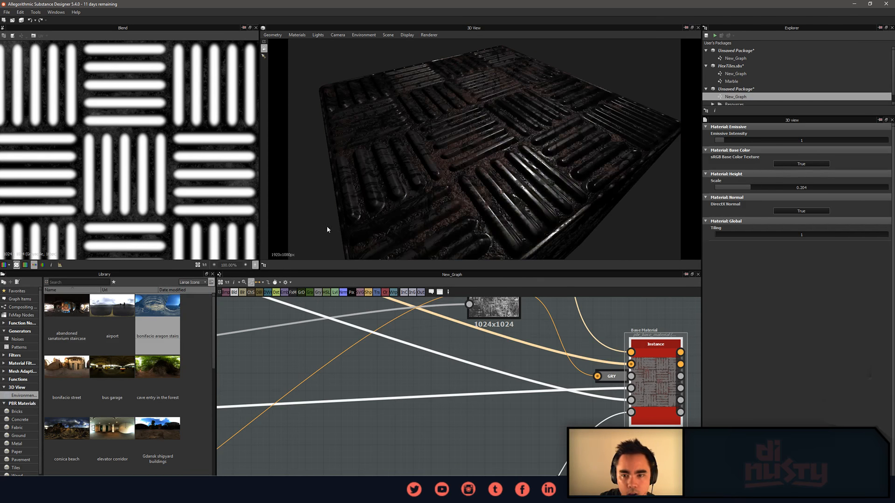
pyautogui.moveTo(112, 307); pyautogui.dragTo(472, 210)
# Examine the Uniform Color and Blend nodes of the base colour and follow their links through the graph to the Base Material node.
pyautogui.moveTo(515, 321); pyautogui.dragTo(531, 444, button='middle')
pyautogui.scroll(-5, 503, 345)
pyautogui.moveTo(473, 333); pyautogui.dragTo(482, 366, button='middle')
pyautogui.scroll(4, 467, 323)
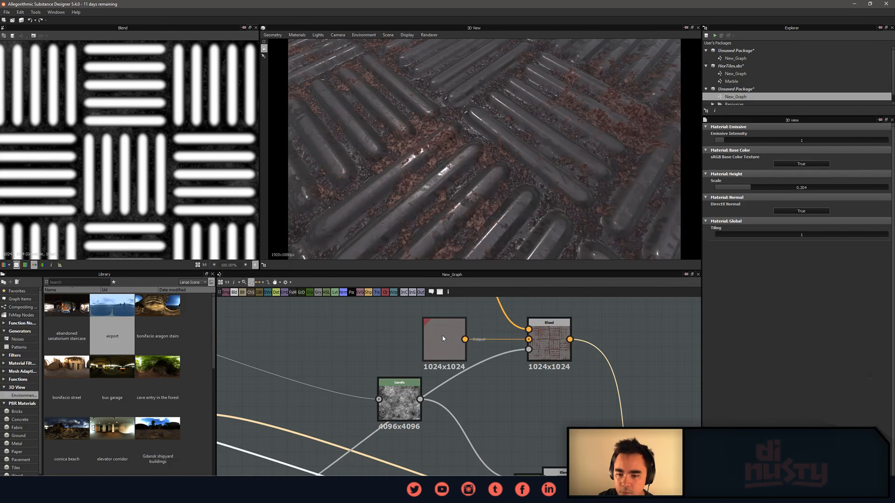
pyautogui.click(450, 357)
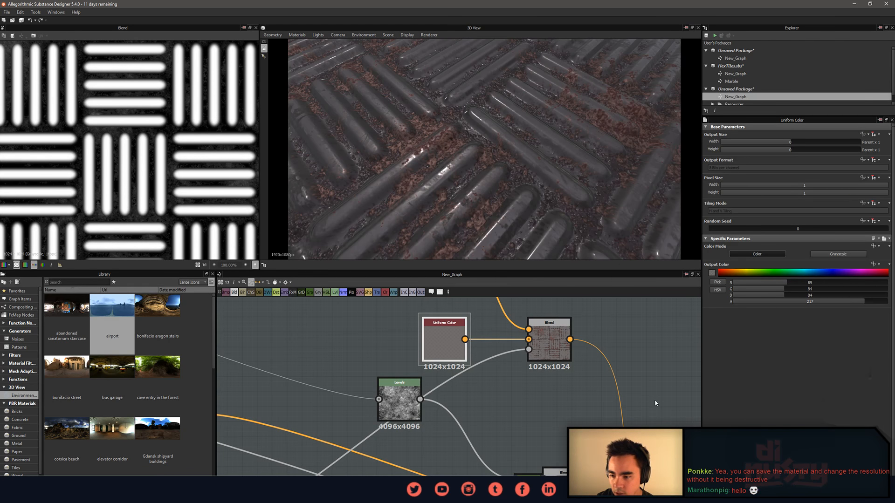
pyautogui.moveTo(668, 388); pyautogui.dragTo(605, 384, button='middle')
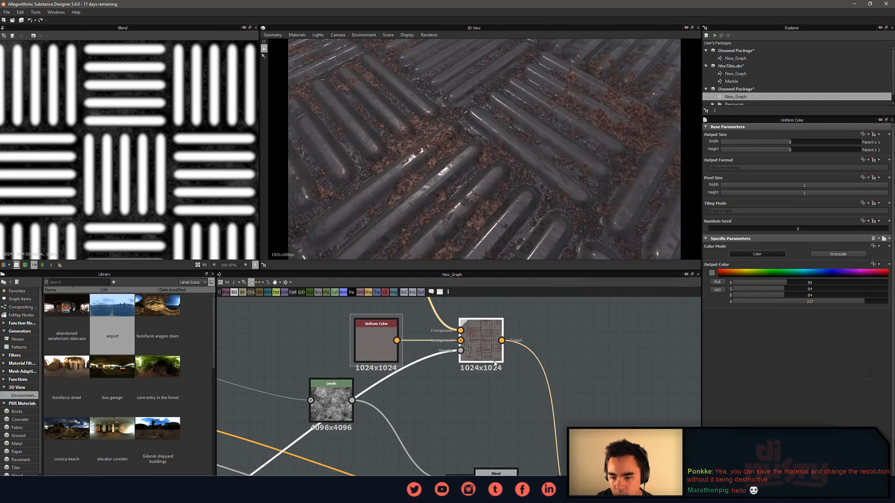
pyautogui.click(481, 342)
pyautogui.scroll(-1, 545, 430)
pyautogui.moveTo(545, 430)
pyautogui.mouseDown(button='middle')
pyautogui.moveTo(593, 376)
pyautogui.moveTo(550, 449)
pyautogui.moveTo(544, 438)
pyautogui.mouseUp(button='middle')
pyautogui.scroll(-2, 596, 396)
pyautogui.moveTo(595, 398); pyautogui.dragTo(607, 347, button='middle')
pyautogui.moveTo(639, 459); pyautogui.dragTo(689, 397, button='middle')
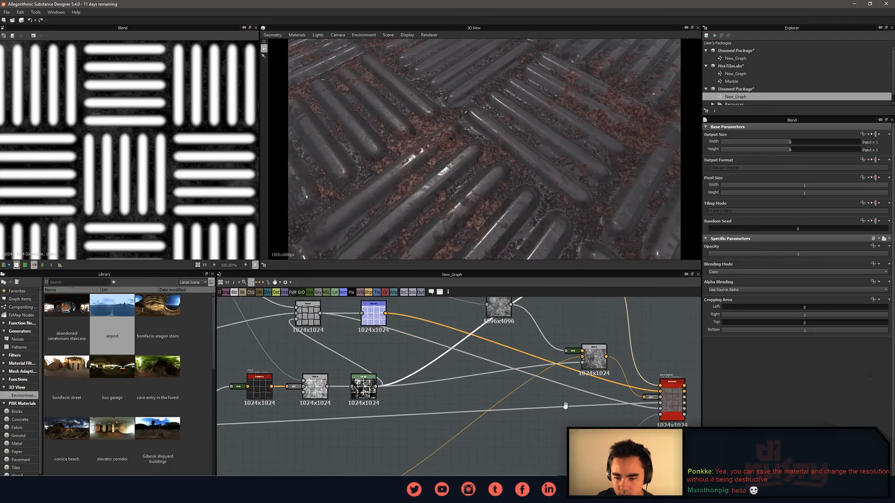
# Try to expose the Normal node's intensity as a graph parameter.
pyautogui.moveTo(455, 395); pyautogui.dragTo(528, 427, button='middle')
pyautogui.scroll(1, 470, 405)
pyautogui.moveTo(449, 324); pyautogui.dragTo(502, 338, button='middle')
pyautogui.scroll(2, 503, 338)
pyautogui.click(462, 411)
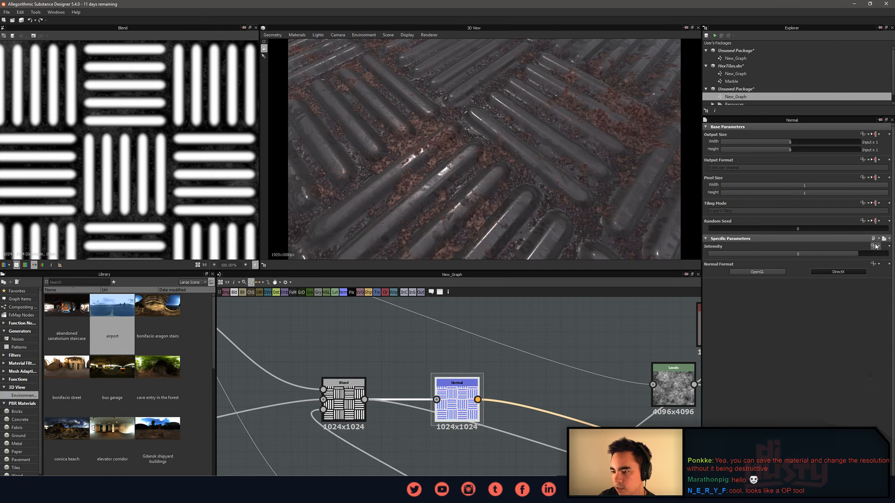
pyautogui.click(875, 246)
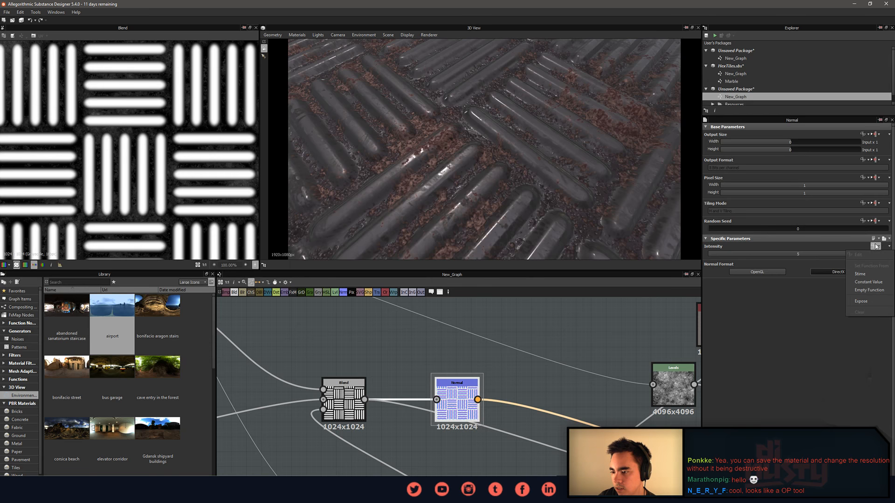
pyautogui.click(859, 302)
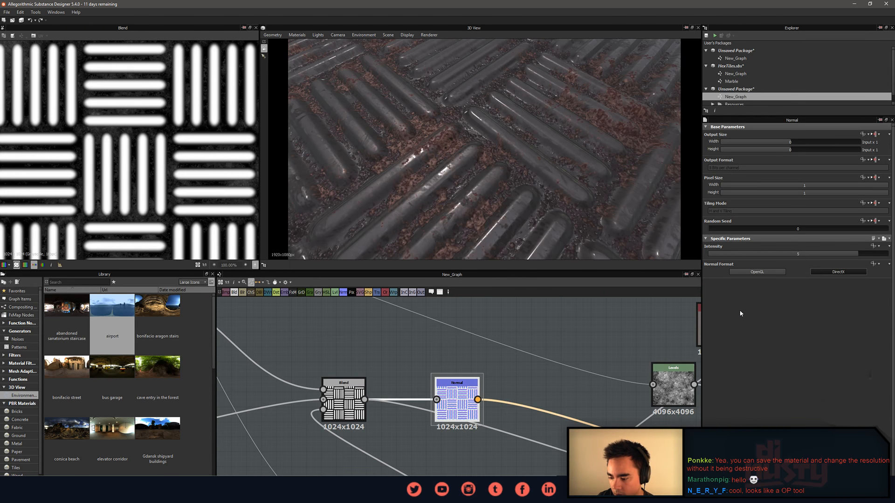
# Examine the floor material in the 3D view from farther away and show the Uniform Color node in the 2D view.
pyautogui.scroll(-6, 458, 175)
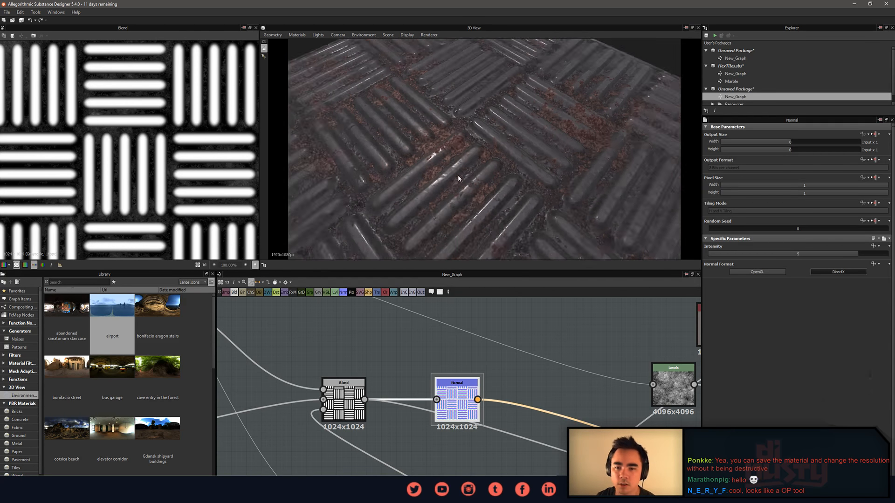
pyautogui.moveTo(466, 192); pyautogui.dragTo(500, 211)
pyautogui.moveTo(560, 307); pyautogui.dragTo(500, 361, button='middle')
pyautogui.scroll(-4, 504, 361)
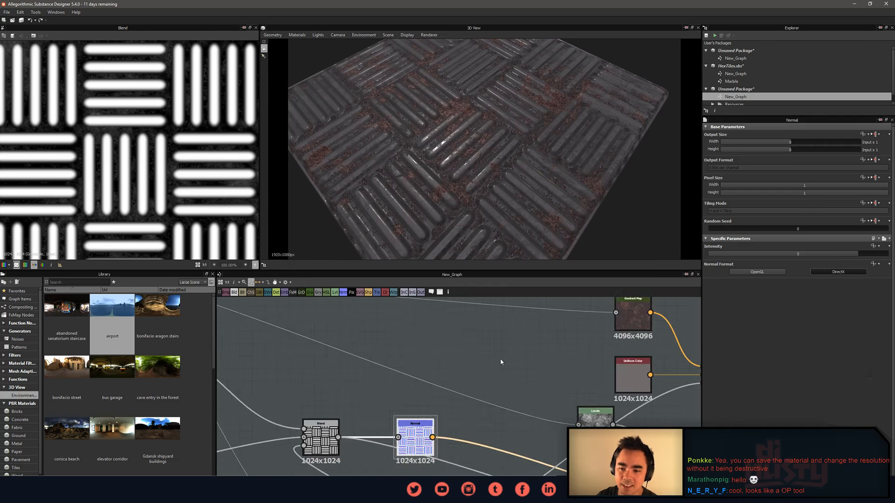
pyautogui.scroll(1, 572, 350)
pyautogui.moveTo(573, 351); pyautogui.dragTo(496, 344, button='middle')
pyautogui.click(516, 366)
pyautogui.doubleClick(516, 366)
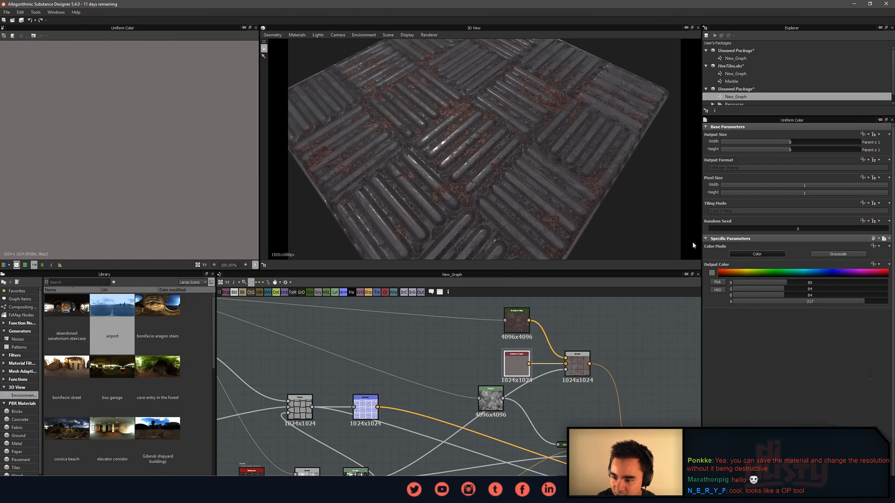
pyautogui.scroll(-3, 647, 358)
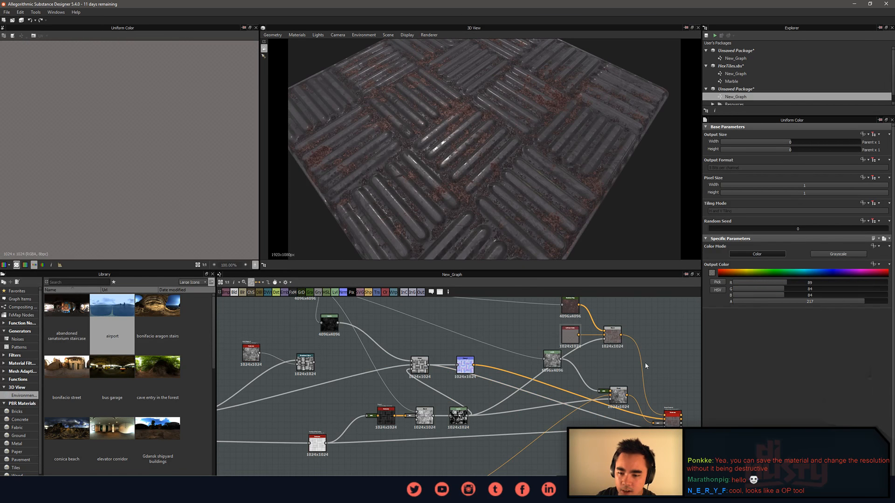
pyautogui.moveTo(455, 163); pyautogui.dragTo(493, 184)
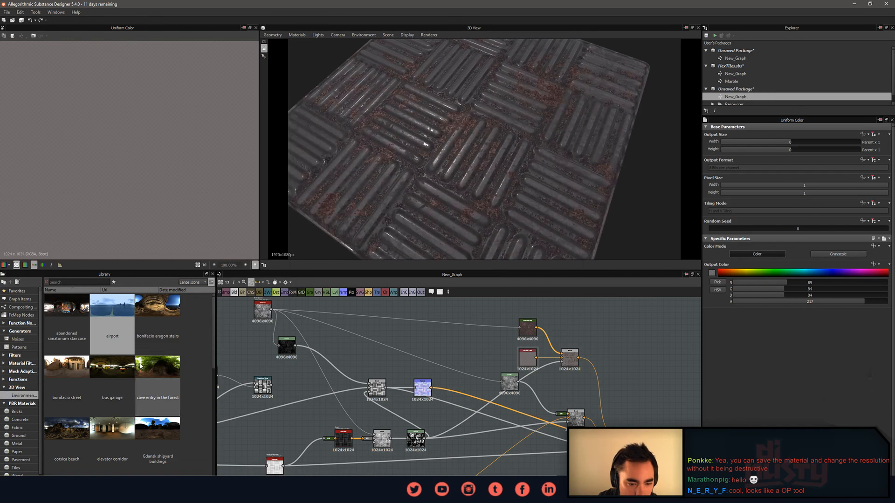
# Try the cave entry in the forest and bus garage environments, inspect the surface, and light the preview with bonifacio street.
pyautogui.moveTo(158, 374); pyautogui.dragTo(302, 202)
pyautogui.moveTo(406, 219); pyautogui.dragTo(341, 229)
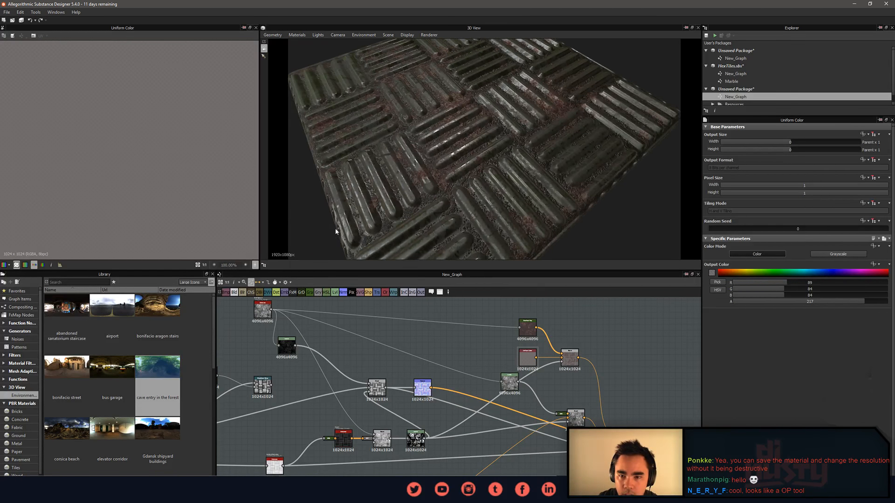
pyautogui.moveTo(113, 375); pyautogui.dragTo(394, 219)
pyautogui.scroll(3, 406, 243)
pyautogui.scroll(4, 419, 196)
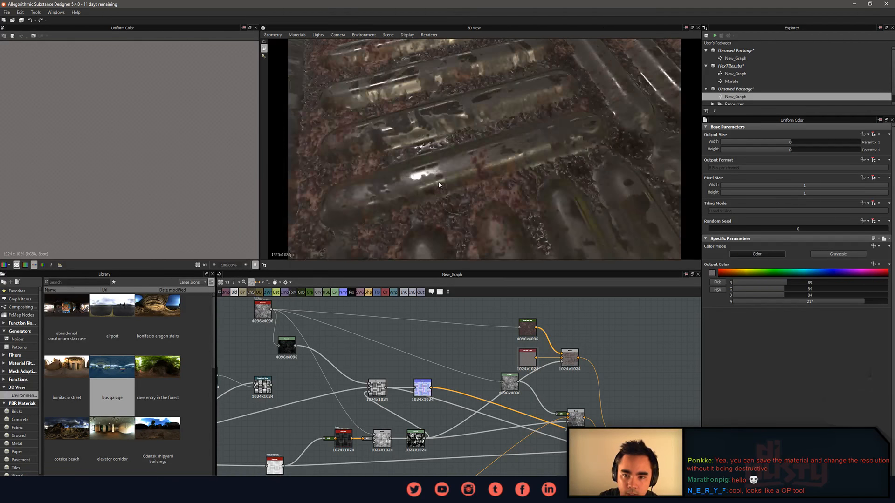
pyautogui.moveTo(438, 186); pyautogui.dragTo(518, 187)
pyautogui.scroll(-6, 451, 196)
pyautogui.scroll(3, 510, 194)
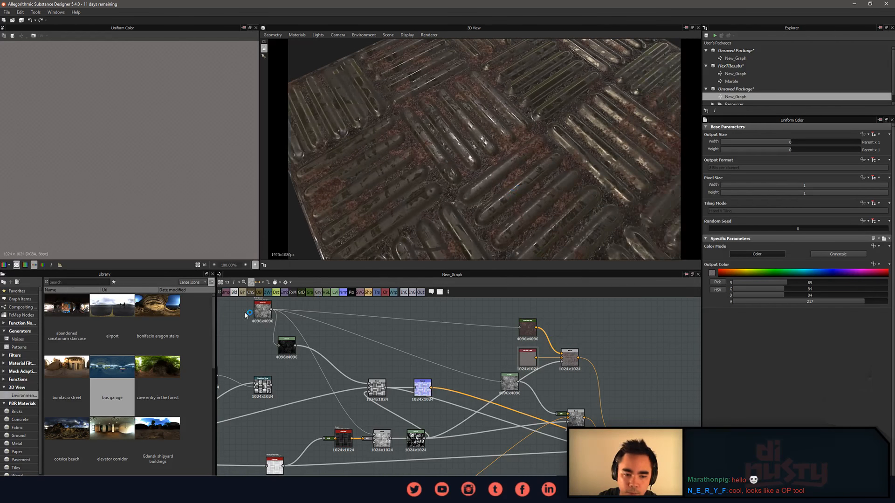
pyautogui.moveTo(70, 380); pyautogui.dragTo(459, 202)
# Add a second Directional Warp node between the existing Directional Warp and the Blend node.
pyautogui.moveTo(288, 364); pyautogui.dragTo(350, 377, button='middle')
pyautogui.scroll(-1, 350, 377)
pyautogui.scroll(3, 419, 381)
pyautogui.click(405, 385)
pyautogui.rightClick(405, 385)
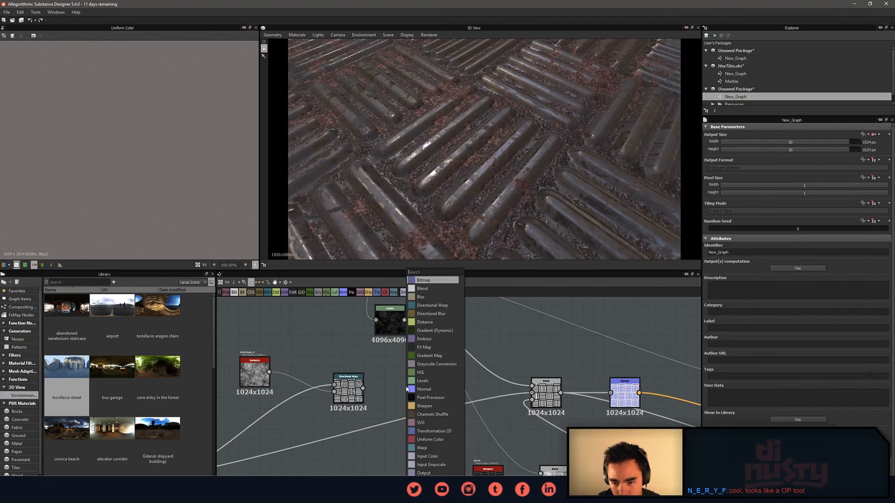
pyautogui.write('wa')
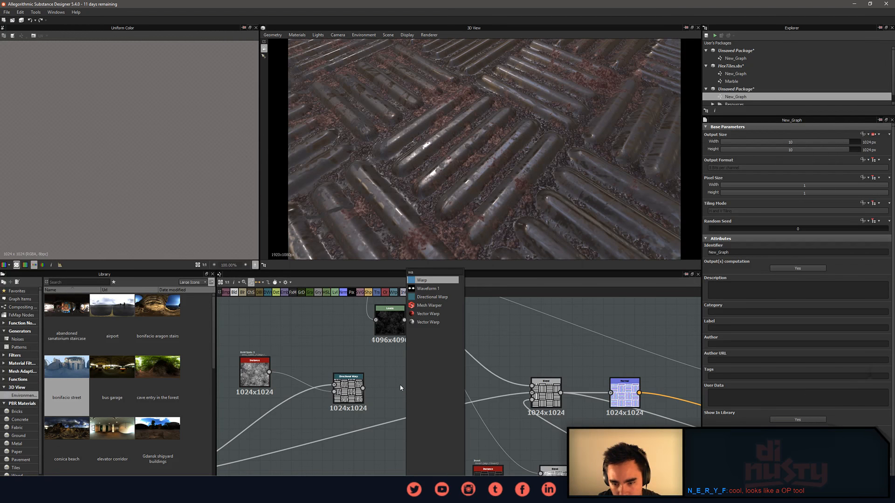
pyautogui.click(428, 296)
pyautogui.moveTo(416, 389); pyautogui.dragTo(427, 379)
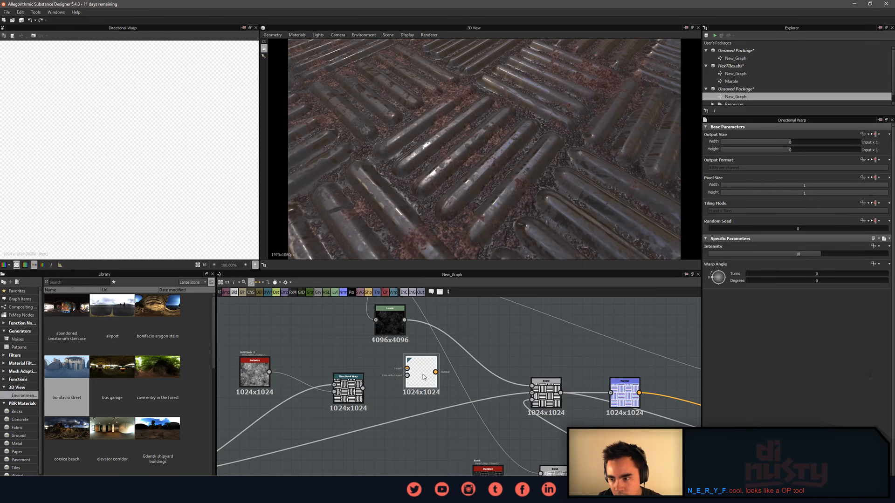
# Reposition the unconnected Directional Warp node beside the existing one and delete it.
pyautogui.moveTo(426, 378); pyautogui.dragTo(463, 368, button='middle')
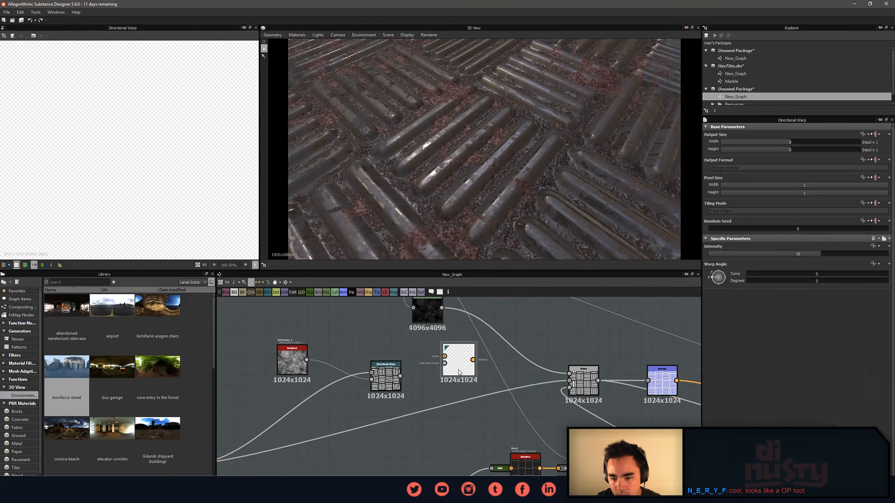
pyautogui.moveTo(456, 370); pyautogui.dragTo(446, 380)
pyautogui.moveTo(446, 380); pyautogui.dragTo(503, 406, button='middle')
pyautogui.moveTo(506, 399); pyautogui.dragTo(443, 368)
pyautogui.moveTo(442, 367); pyautogui.dragTo(442, 354, button='middle')
pyautogui.scroll(1, 442, 354)
pyautogui.moveTo(441, 353); pyautogui.dragTo(515, 390)
pyautogui.moveTo(513, 390); pyautogui.dragTo(553, 363, button='middle')
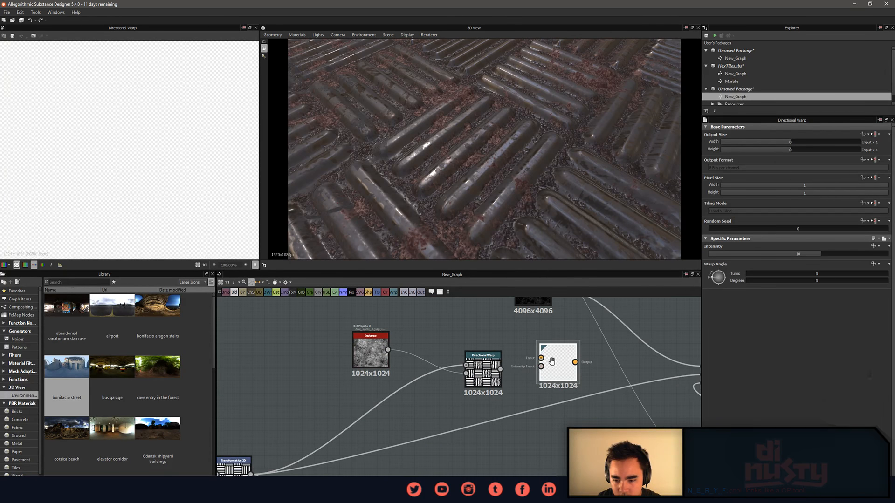
pyautogui.press('Delete')
# Preview the Directional Warp node in the 2D view and set its warp angle to about 54 degrees.
pyautogui.doubleClick(483, 370)
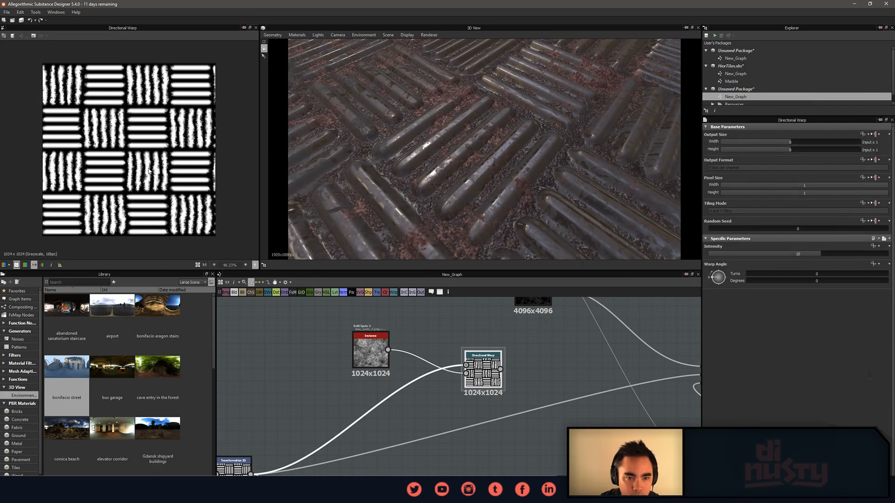
pyautogui.moveTo(716, 282); pyautogui.dragTo(546, 355)
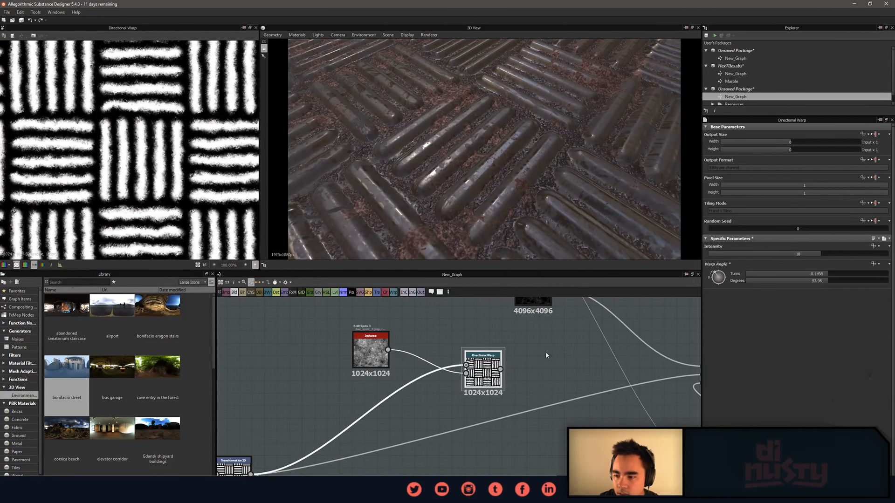
pyautogui.moveTo(546, 355); pyautogui.dragTo(558, 363, button='middle')
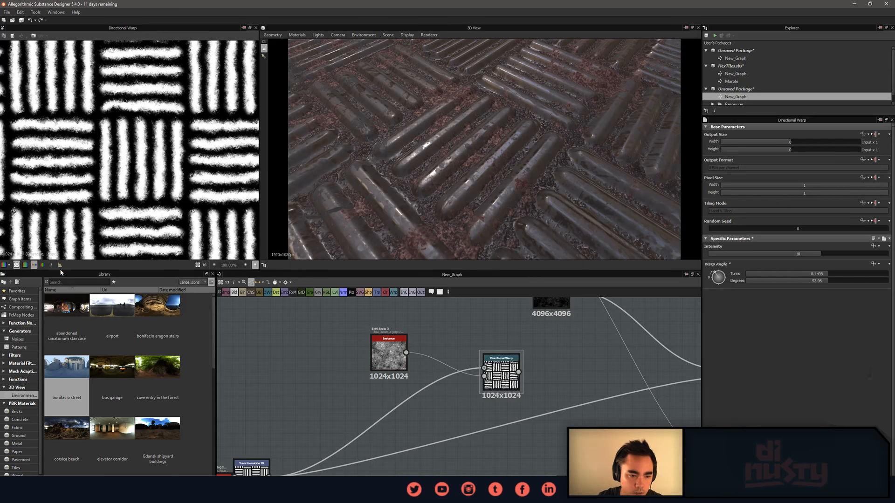
# Search the library for "war", clear the search, and look through the graph's list of available nodes.
pyautogui.click(72, 282)
pyautogui.write('war')
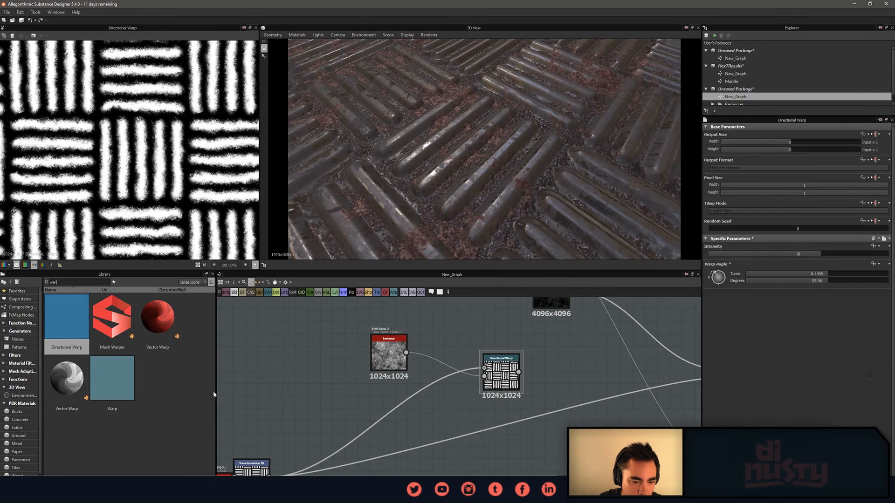
pyautogui.doubleClick(56, 283)
pyautogui.press('BackSpace')
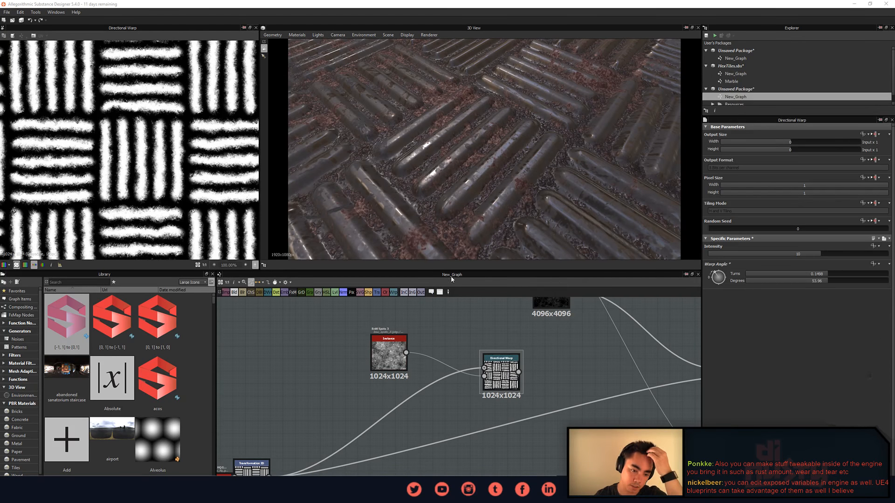
pyautogui.click(74, 280)
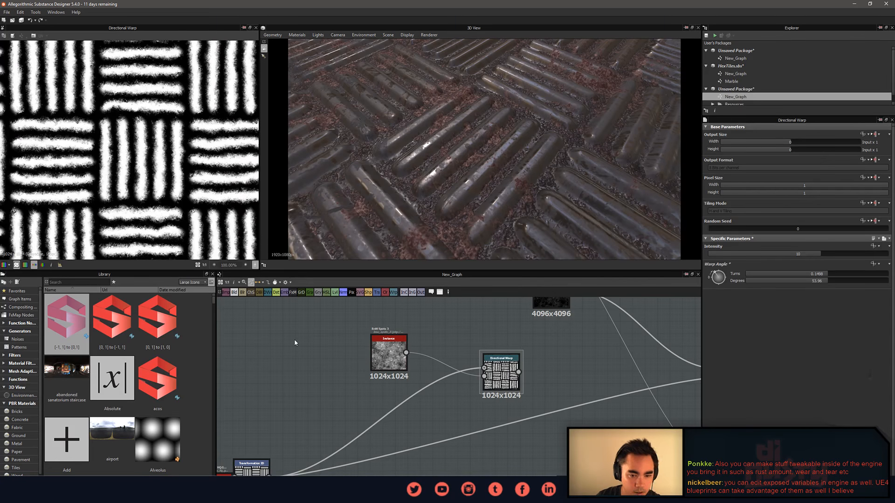
pyautogui.press('space')
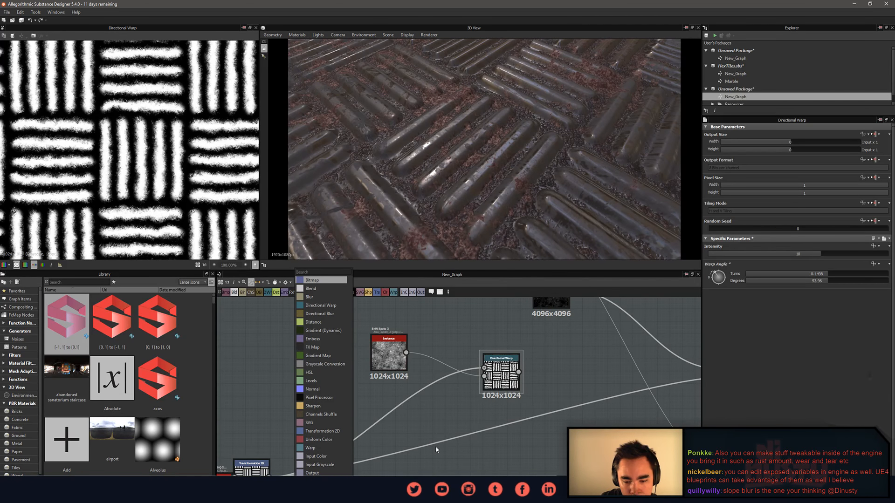
pyautogui.click(434, 417)
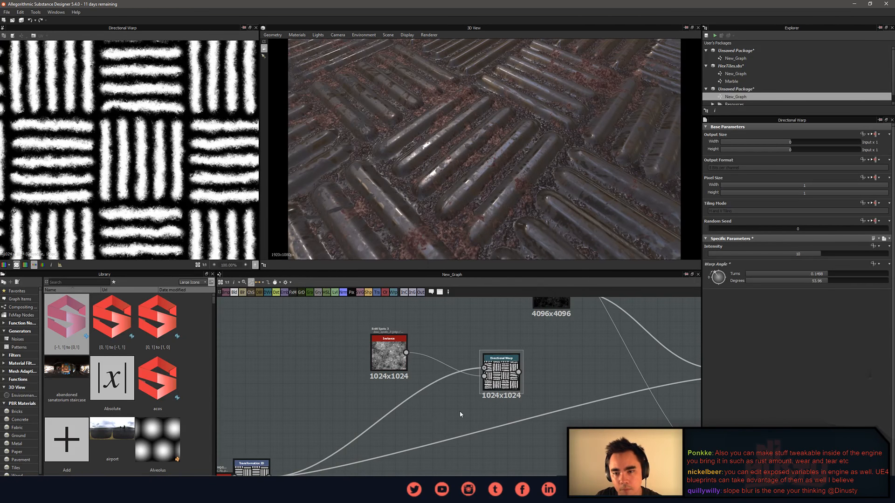
# Save the floor-plate package as metaltest.sbs in the Substance Materials folder.
pyautogui.hotkey('ctrl', 's')
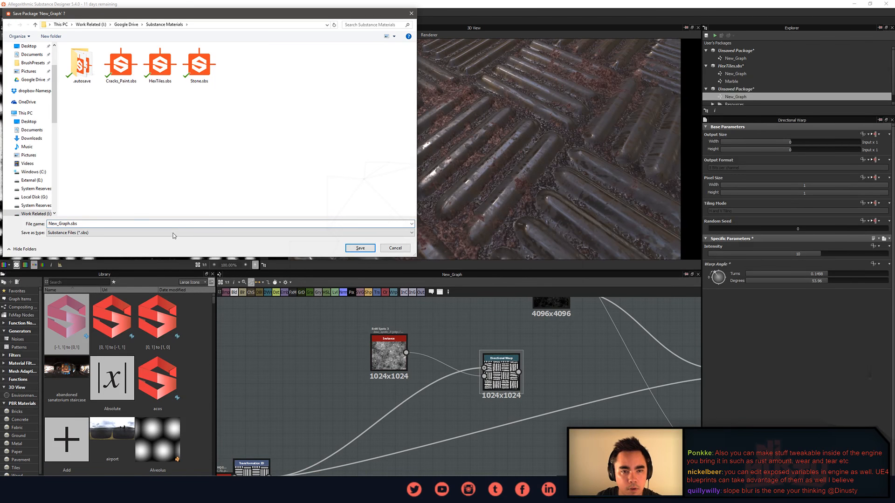
pyautogui.write('me')
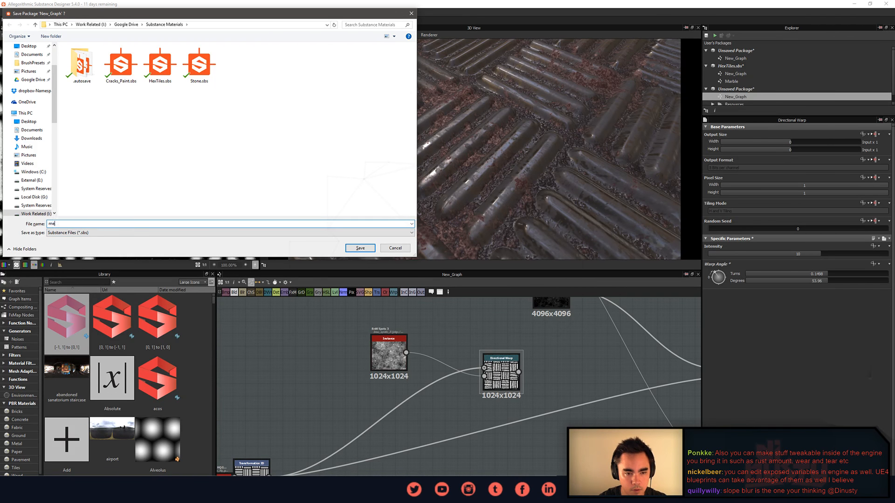
pyautogui.write('taltile')
pyautogui.press('Return')
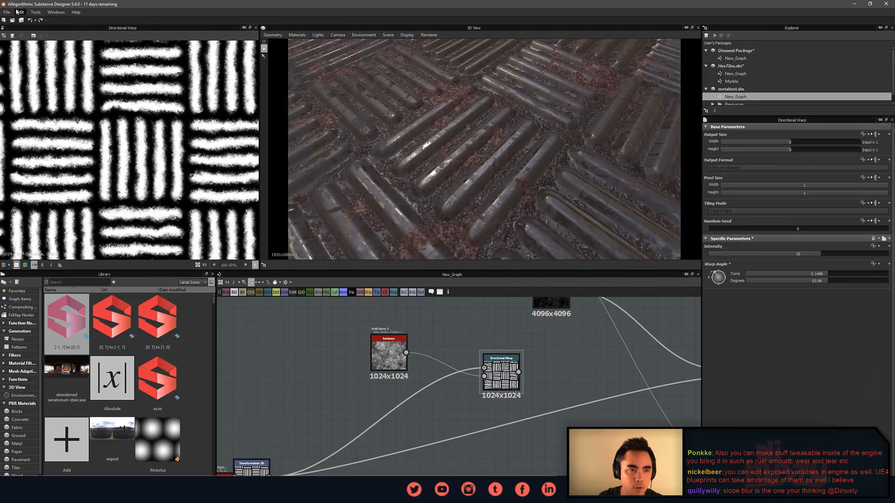
pyautogui.click(8, 12)
pyautogui.moveTo(37, 41)
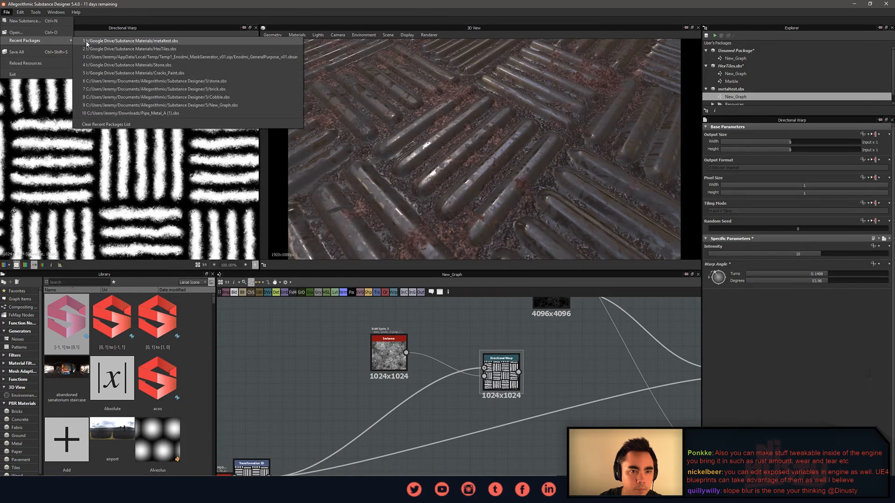
pyautogui.click(87, 49)
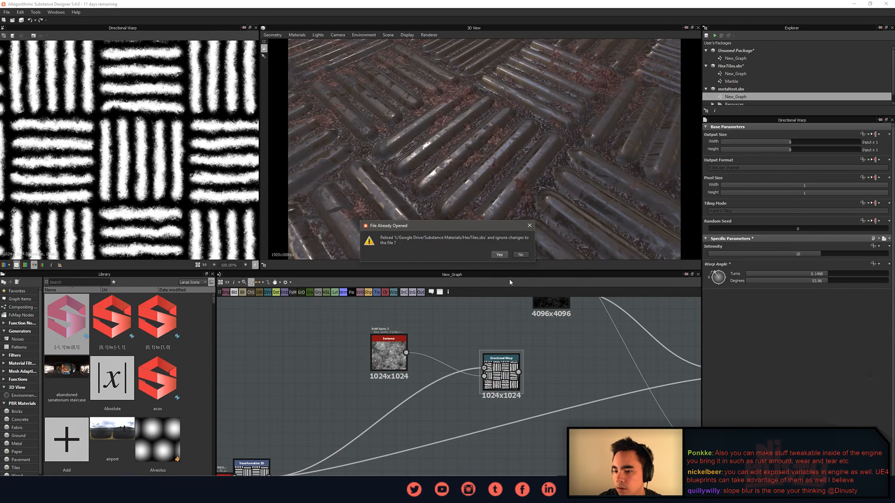
pyautogui.click(520, 255)
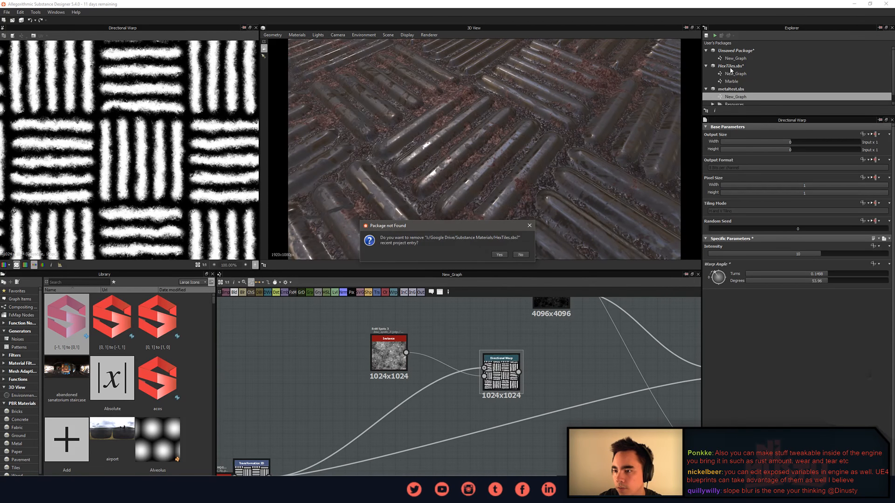
pyautogui.click(529, 227)
# Open New_Graph in the HexTiles package and examine how its Tile Creation section distorts the tile edges.
pyautogui.click(741, 66)
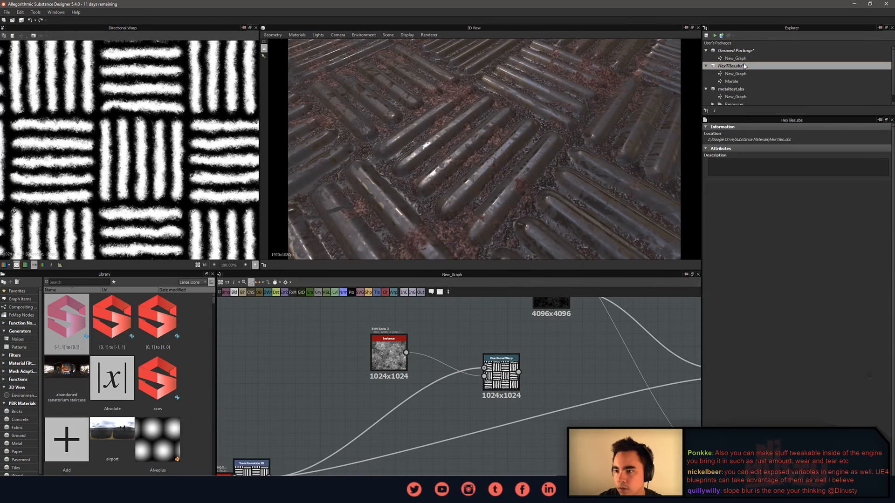
pyautogui.doubleClick(736, 73)
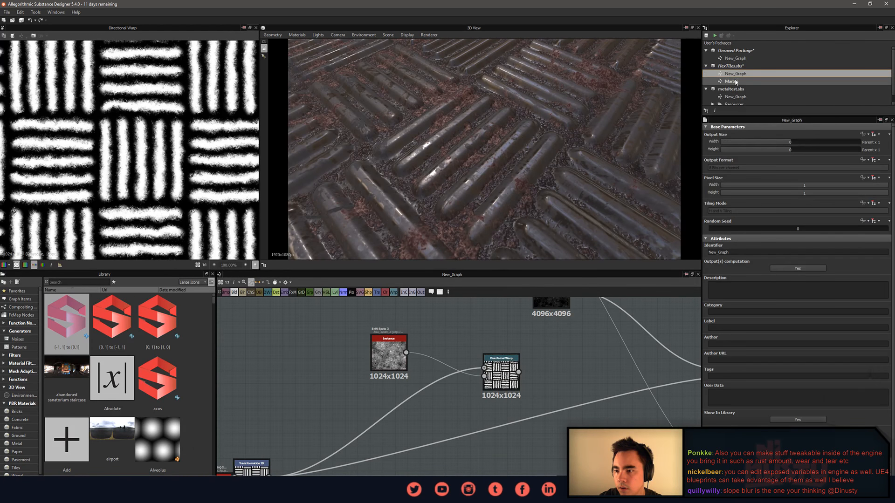
pyautogui.moveTo(577, 420); pyautogui.dragTo(469, 431, button='middle')
pyautogui.scroll(4, 509, 427)
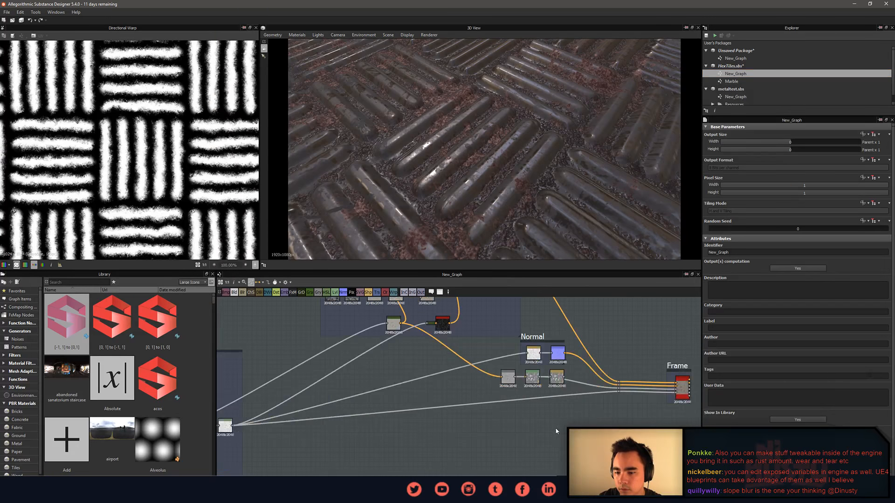
pyautogui.moveTo(557, 429); pyautogui.dragTo(527, 452, button='middle')
pyautogui.moveTo(224, 394); pyautogui.dragTo(452, 393, button='middle')
pyautogui.scroll(2, 451, 401)
pyautogui.moveTo(331, 431); pyautogui.dragTo(439, 409, button='middle')
pyautogui.moveTo(388, 400); pyautogui.dragTo(456, 390, button='middle')
pyautogui.scroll(1, 456, 390)
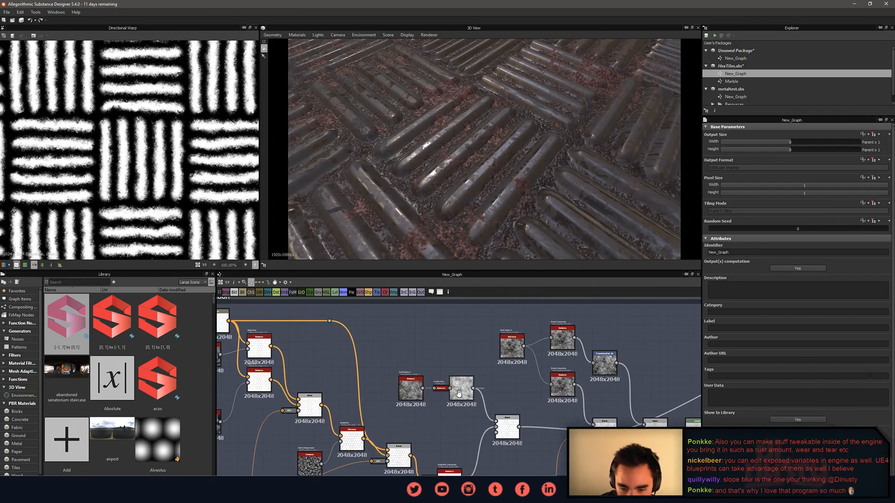
pyautogui.moveTo(355, 388); pyautogui.dragTo(524, 396, button='middle')
pyautogui.scroll(4, 433, 370)
pyautogui.moveTo(503, 341); pyautogui.dragTo(532, 383, button='middle')
pyautogui.moveTo(549, 337); pyautogui.dragTo(553, 370, button='middle')
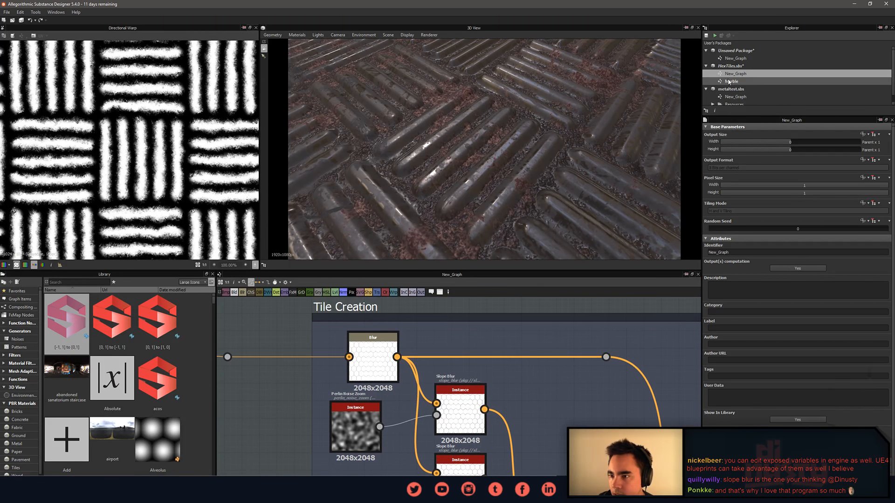
# Return to New_Graph in metaltest.sbs and add a Slope Blur node above the Directional Warp node.
pyautogui.doubleClick(753, 96)
pyautogui.moveTo(528, 319); pyautogui.dragTo(452, 388, button='middle')
pyautogui.scroll(3, 501, 345)
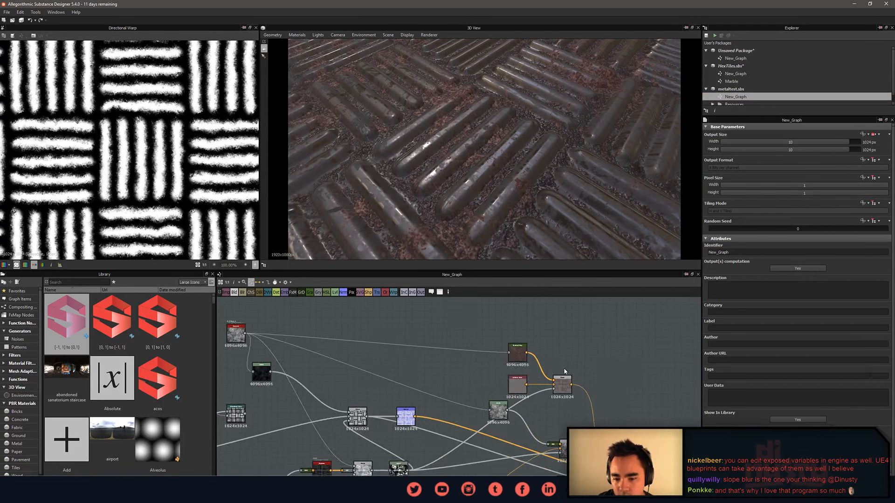
pyautogui.moveTo(280, 438); pyautogui.dragTo(530, 396, button='middle')
pyautogui.scroll(5, 473, 363)
pyautogui.press('space')
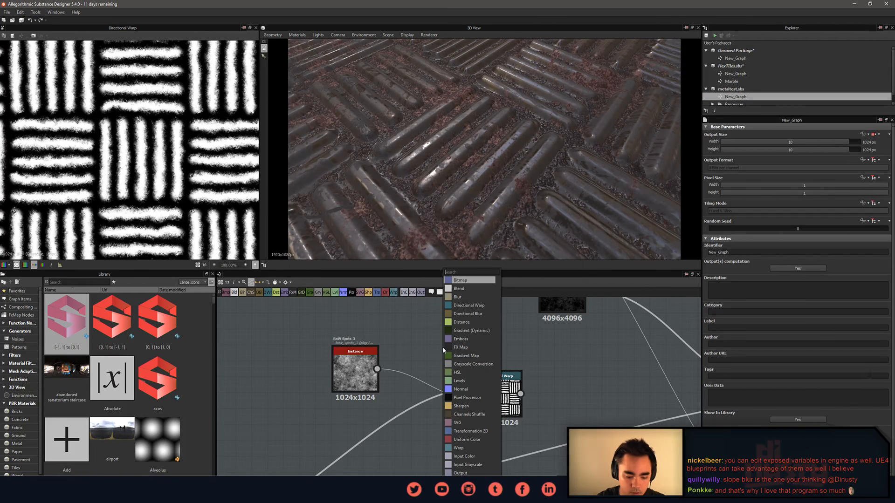
pyautogui.write('slope')
pyautogui.press('Return')
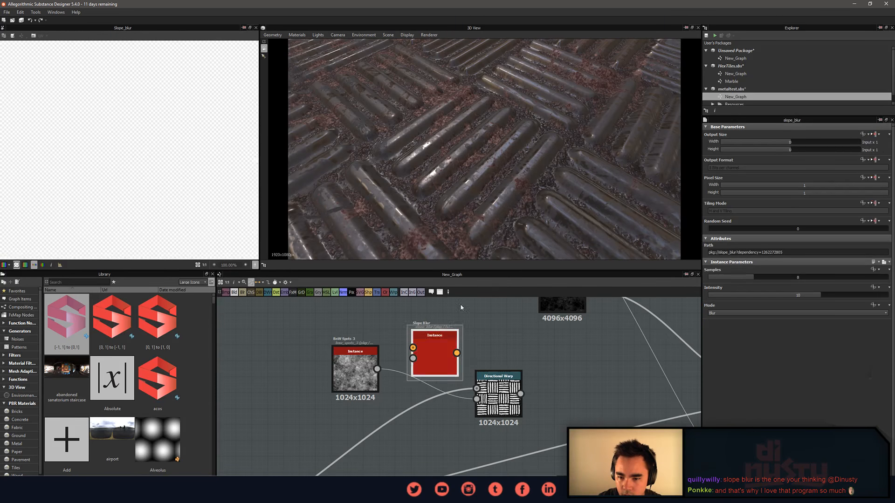
pyautogui.moveTo(443, 352); pyautogui.dragTo(488, 340)
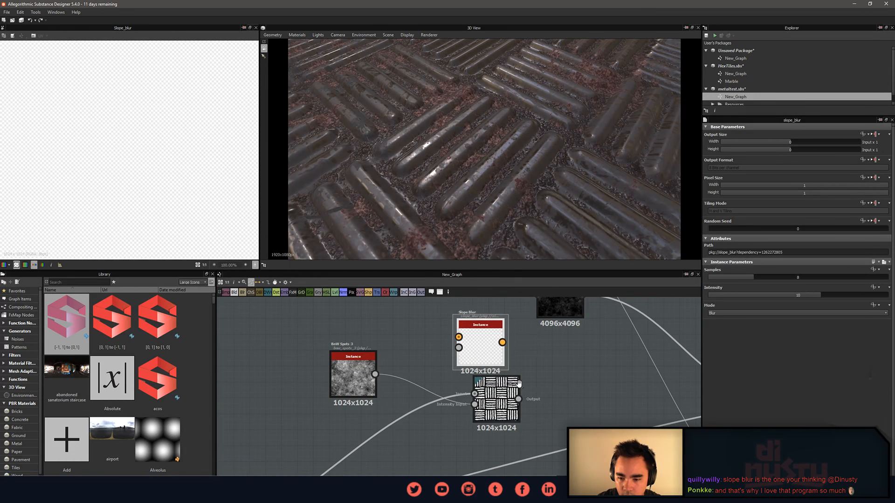
# Delete the Directional Warp node and move the Slope Blur node into its place beside BnW Spots 3.
pyautogui.moveTo(492, 410); pyautogui.dragTo(508, 358, button='middle')
pyautogui.press('Delete')
pyautogui.scroll(-1, 477, 416)
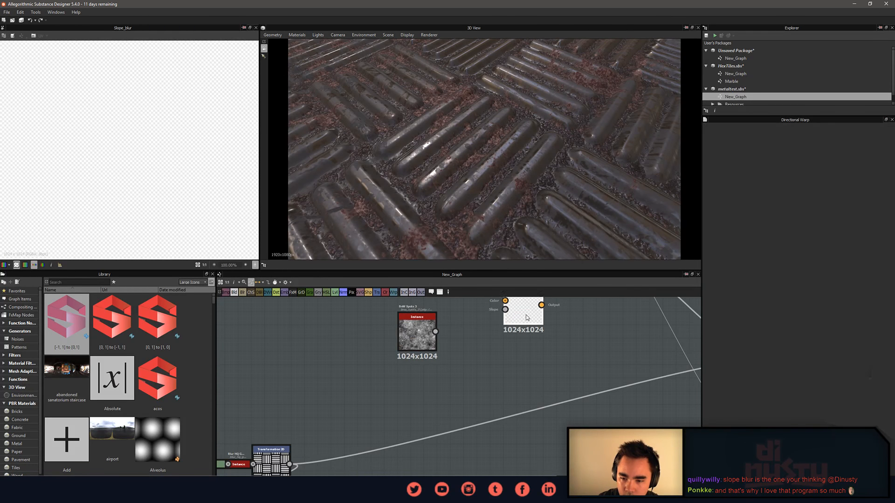
pyautogui.moveTo(527, 318); pyautogui.dragTo(527, 357)
# Try BnW Spots 3 as the Slope Blur's color input, and delete the Gradient Map node inserted between them.
pyautogui.moveTo(435, 331); pyautogui.dragTo(504, 340)
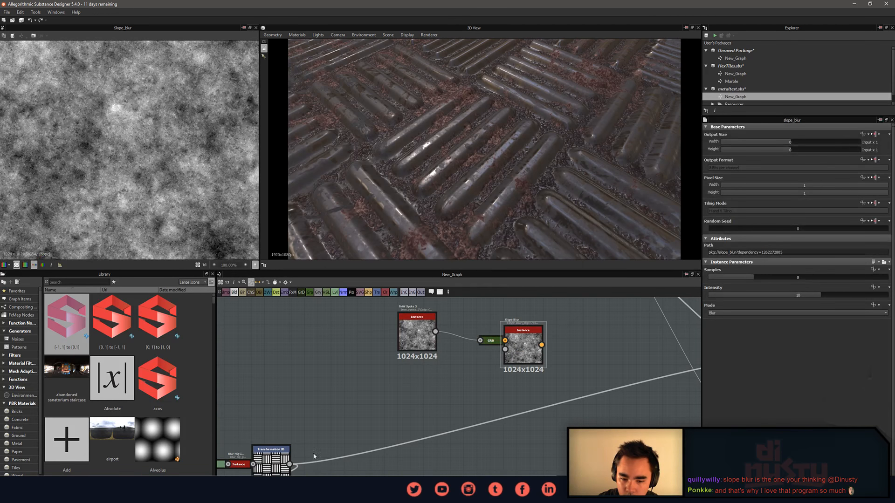
pyautogui.moveTo(289, 464); pyautogui.dragTo(494, 369)
pyautogui.moveTo(505, 350); pyautogui.dragTo(476, 359)
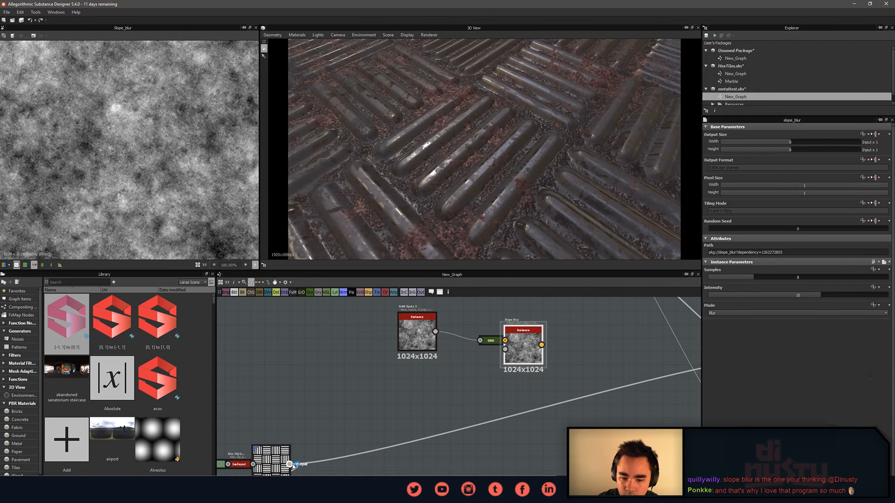
pyautogui.click(495, 343)
pyautogui.press('Delete')
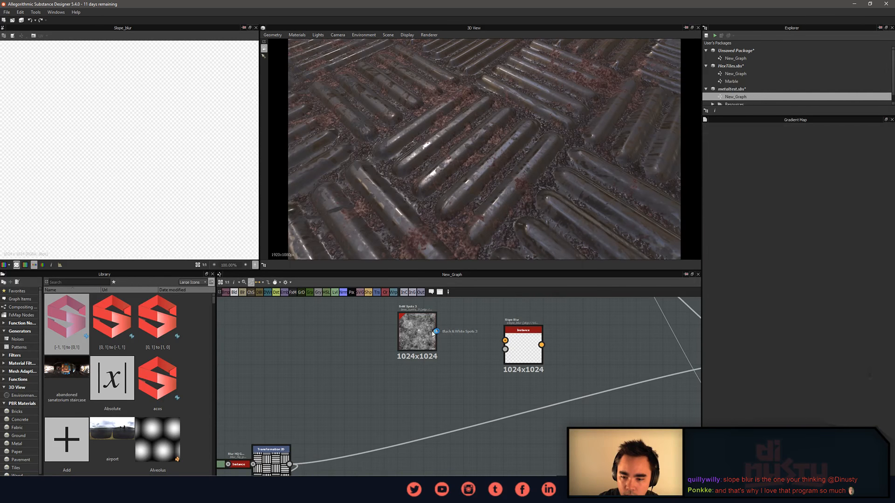
# Connect BnW Spots 3 to the Slope Blur's slope input and the Transformation 2D bar pattern to its color input.
pyautogui.moveTo(461, 339); pyautogui.dragTo(502, 352)
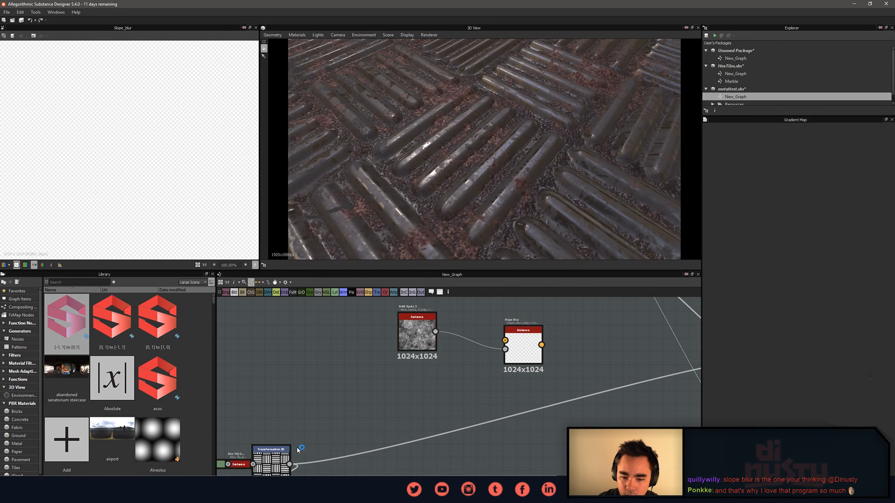
pyautogui.moveTo(290, 464); pyautogui.dragTo(504, 341)
# Set the Slope Blur node's Samples to 32 and its Intensity to 0.
pyautogui.click(520, 356)
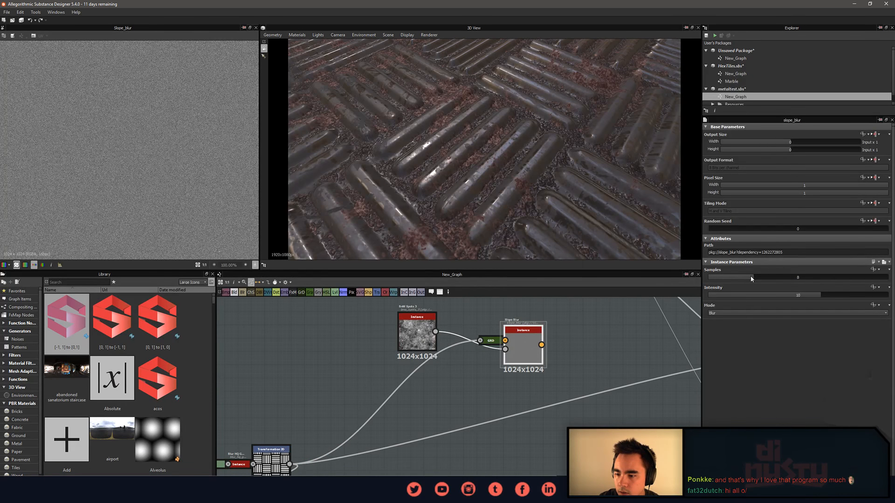
pyautogui.moveTo(783, 278); pyautogui.dragTo(885, 278)
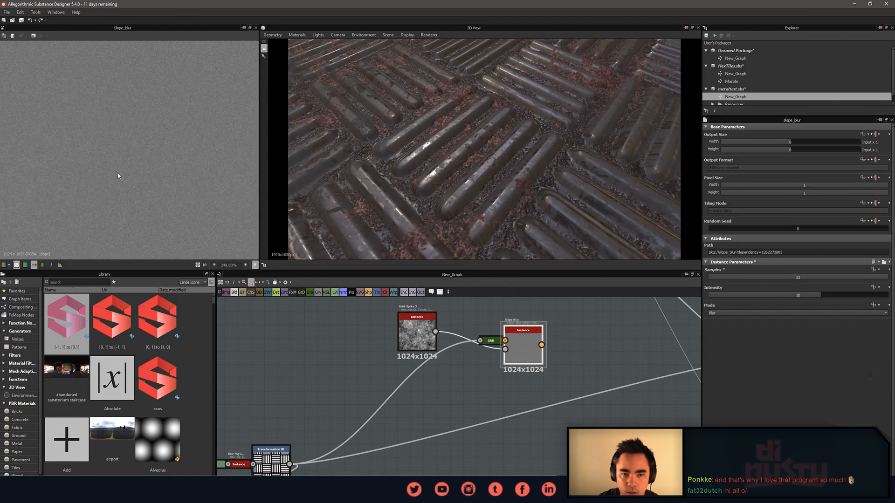
pyautogui.moveTo(793, 294); pyautogui.dragTo(707, 300)
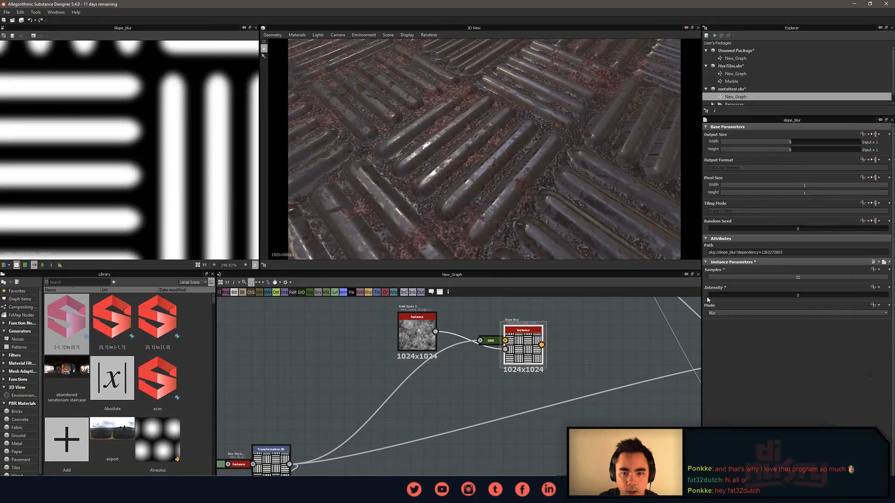
# Reposition the BnW Spots 3 node below the gradient conversion feeding the Slope Blur.
pyautogui.scroll(5, 485, 315)
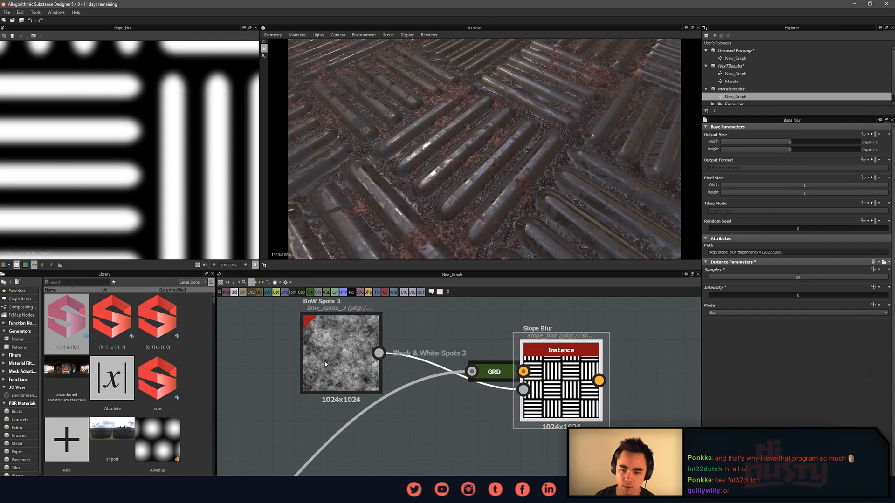
pyautogui.moveTo(346, 360); pyautogui.dragTo(429, 456)
pyautogui.moveTo(579, 404); pyautogui.dragTo(565, 385, button='middle')
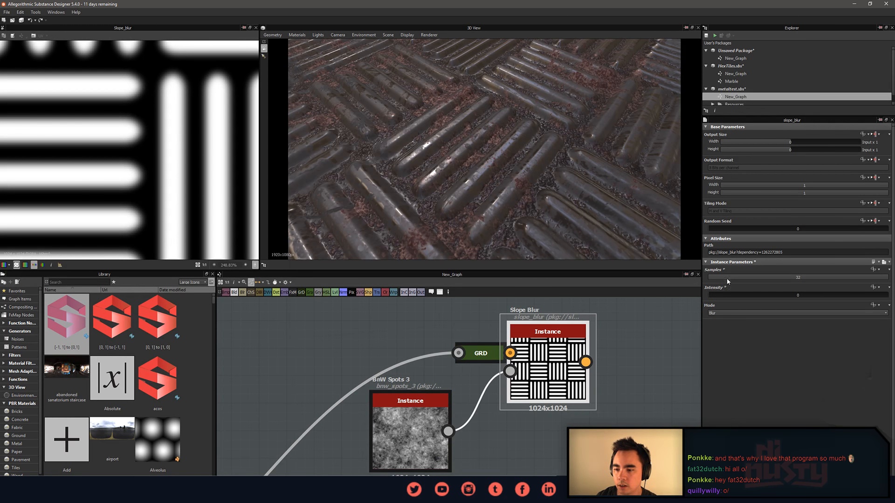
pyautogui.scroll(1, 405, 436)
# Check the BnW Spots 3 noise, preview the Slope Blur node again, and set its Intensity to 0.13.
pyautogui.doubleClick(404, 433)
pyautogui.moveTo(490, 362); pyautogui.dragTo(502, 381, button='middle')
pyautogui.doubleClick(629, 365)
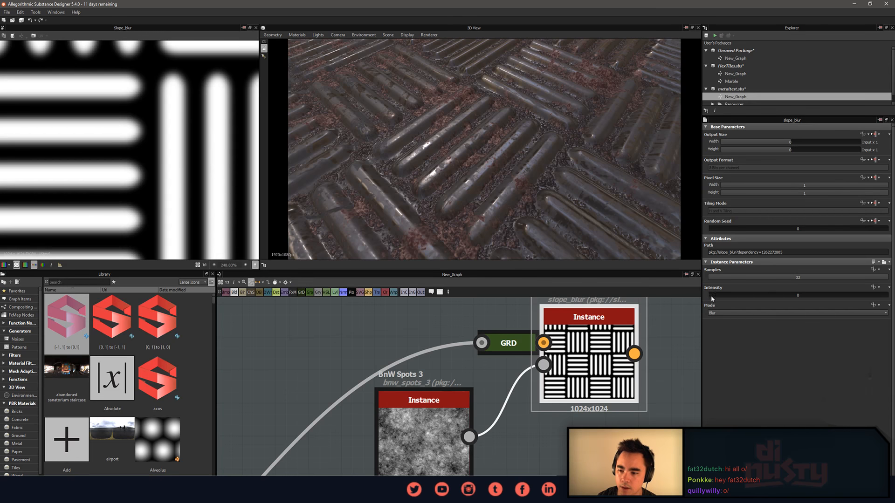
pyautogui.moveTo(710, 294)
pyautogui.mouseDown()
pyautogui.moveTo(717, 295)
pyautogui.moveTo(710, 305)
pyautogui.mouseUp()
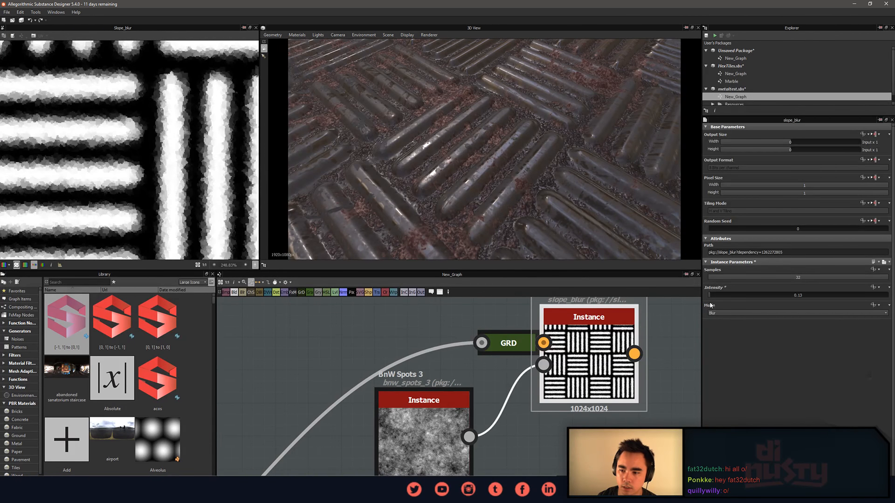
# Set the Slope Blur node's blending mode to Min.
pyautogui.click(717, 313)
pyautogui.click(720, 318)
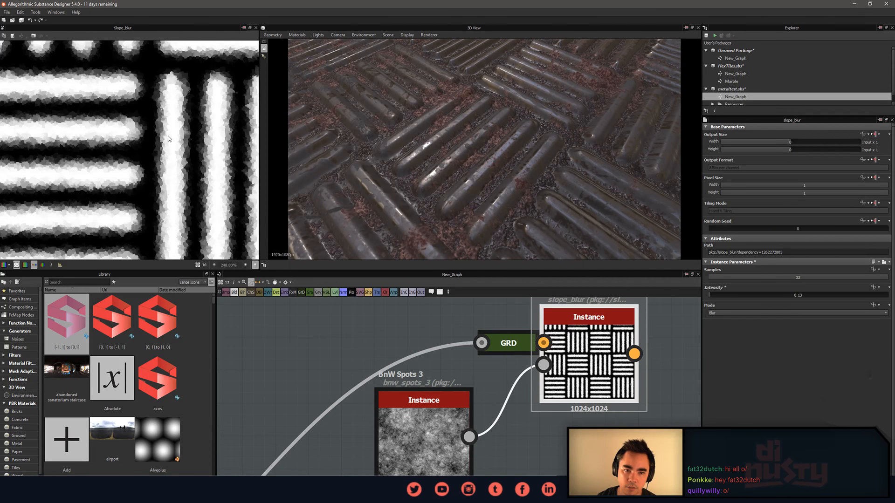
pyautogui.scroll(3, 162, 139)
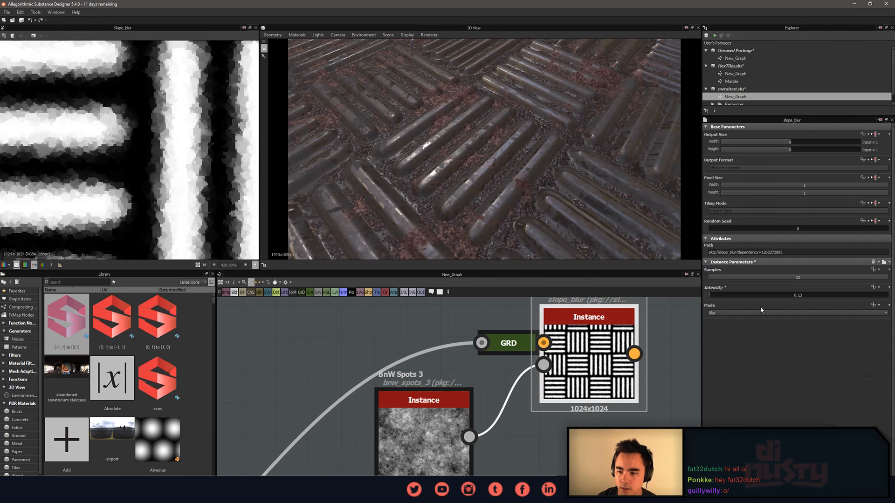
pyautogui.click(744, 313)
pyautogui.press('Down')
pyautogui.press('Return')
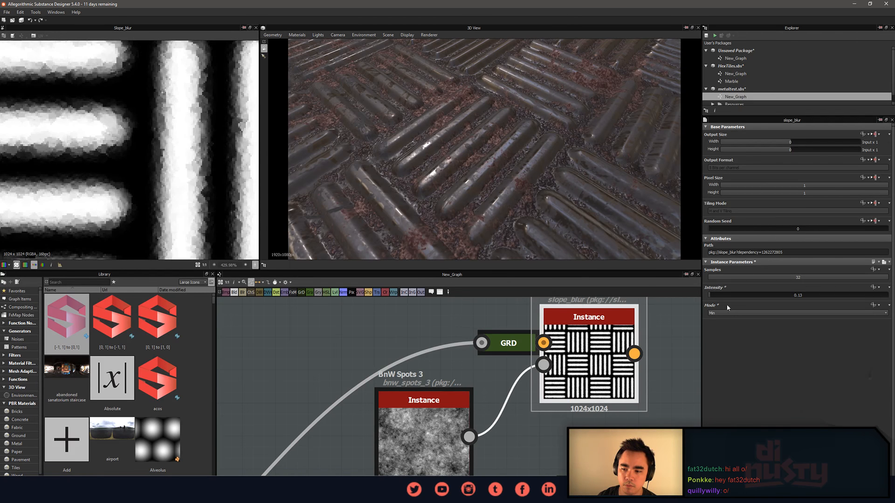
# Lower the Slope Blur node's Intensity to 0.01 and inspect the bar edges.
pyautogui.moveTo(710, 298); pyautogui.dragTo(709, 309)
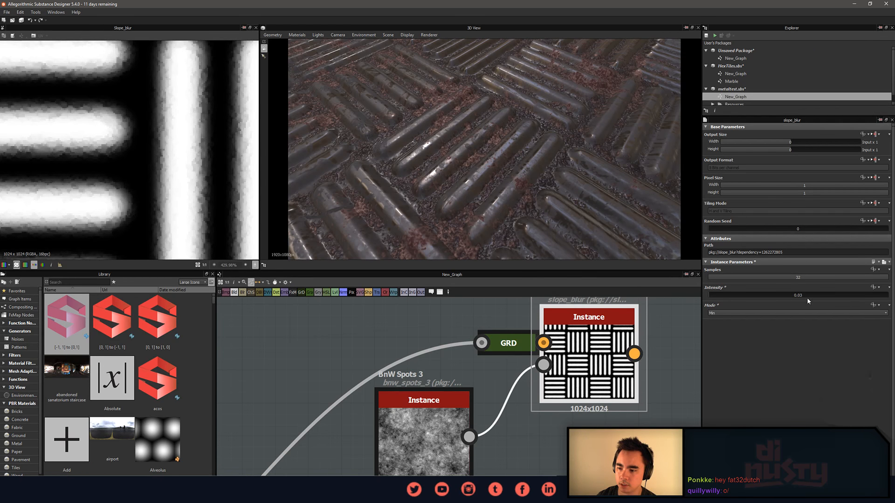
pyautogui.write('0.01')
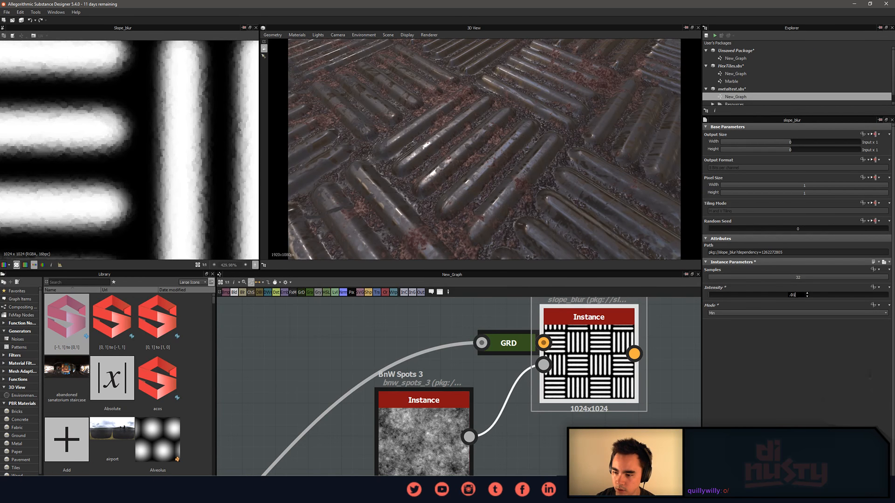
pyautogui.press('Return')
pyautogui.scroll(1, 197, 165)
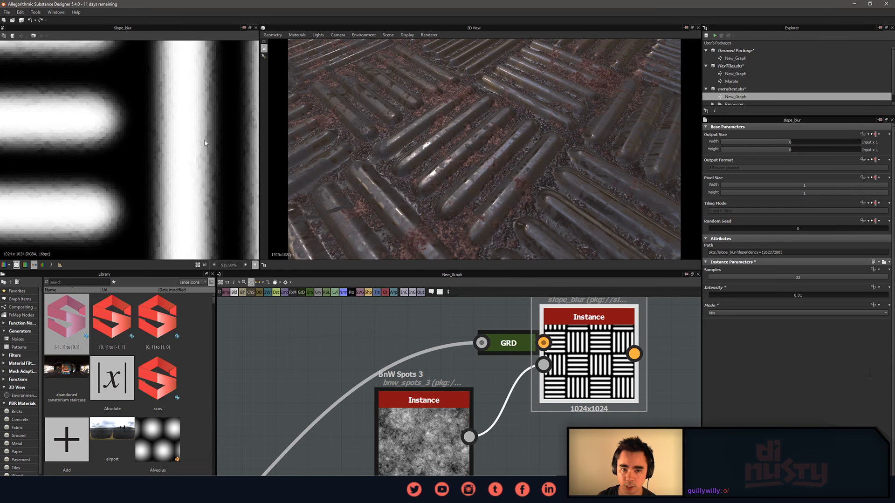
pyautogui.scroll(-1, 600, 355)
# Insert a Levels node between the Transformation 2D bar pattern and the gradient conversion feeding the Slope Blur, and preview the Slope Blur.
pyautogui.moveTo(667, 353); pyautogui.dragTo(624, 364, button='middle')
pyautogui.moveTo(482, 387); pyautogui.dragTo(537, 387)
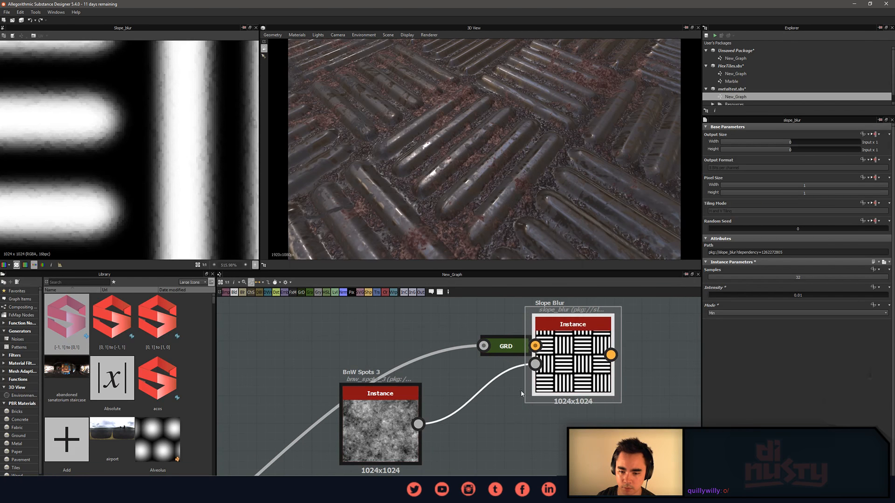
pyautogui.moveTo(438, 413); pyautogui.dragTo(471, 392, button='middle')
pyautogui.moveTo(491, 443); pyautogui.dragTo(598, 400, button='middle')
pyautogui.scroll(-3, 598, 400)
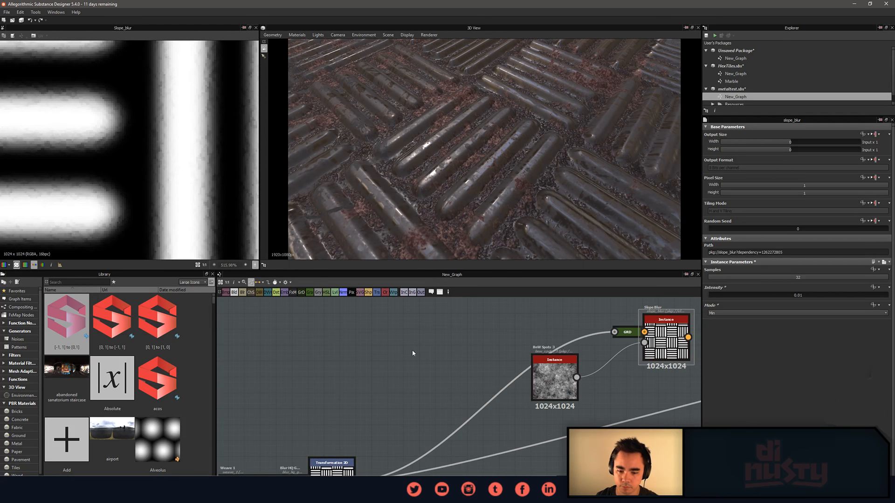
pyautogui.press('space')
pyautogui.write('level')
pyautogui.press('Return')
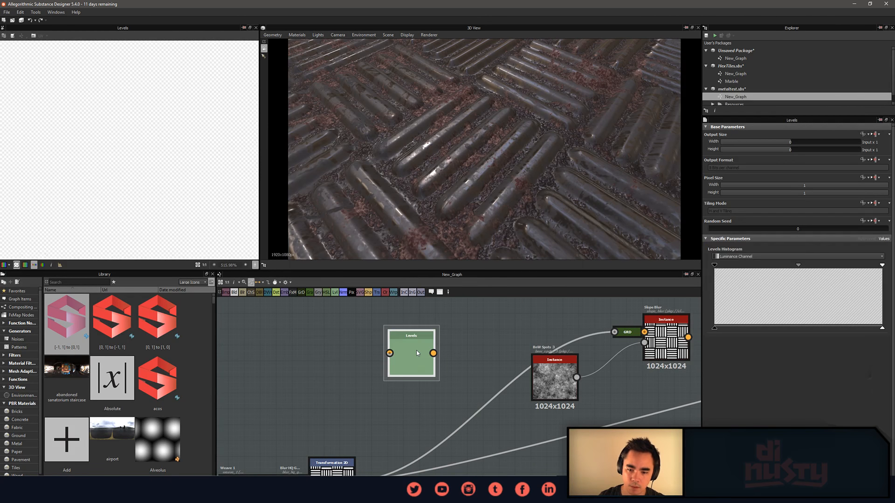
pyautogui.moveTo(354, 480); pyautogui.dragTo(614, 332)
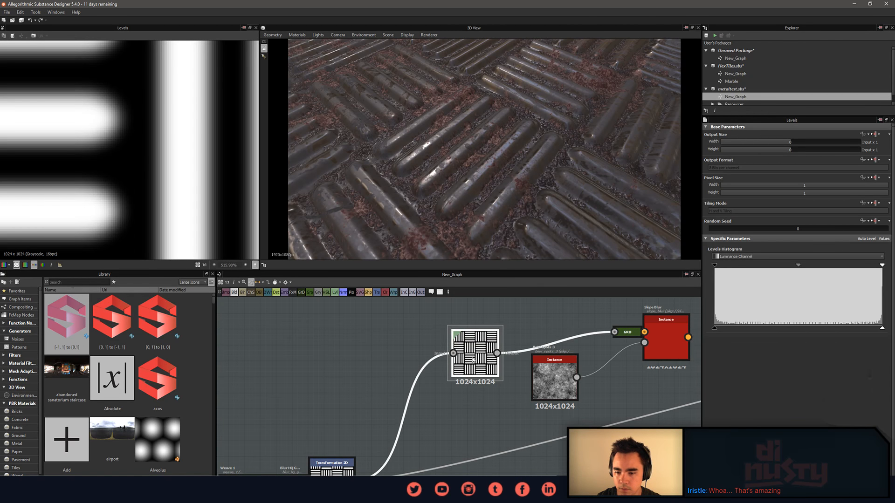
pyautogui.doubleClick(669, 337)
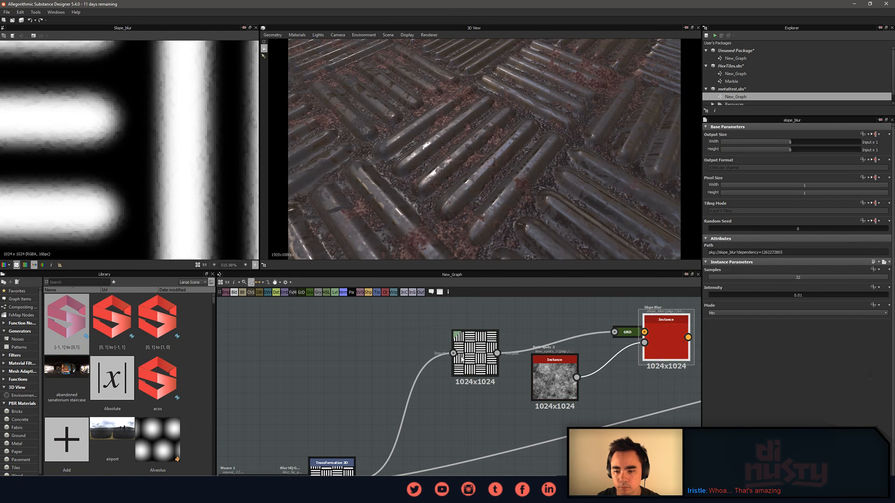
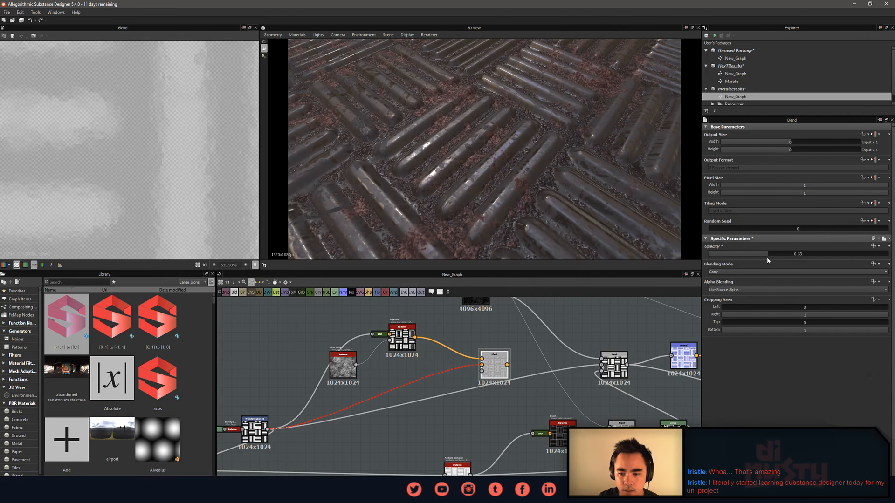
# Try other blending modes such as Subtract on the new Blend node and return it to Copy.
pyautogui.scroll(2, 472, 342)
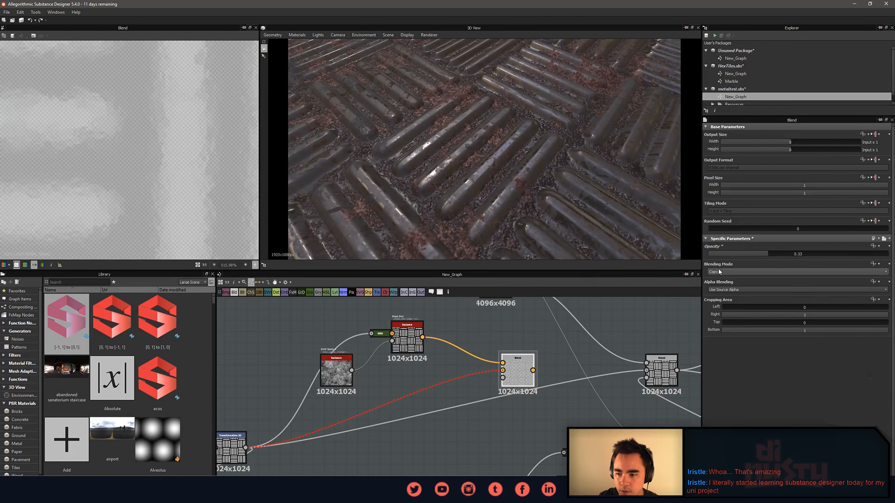
pyautogui.scroll(-1, 720, 271)
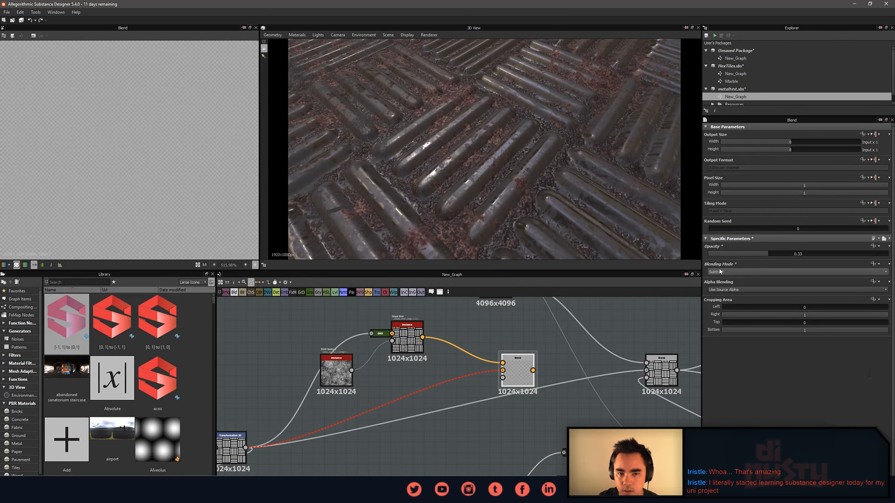
pyautogui.scroll(-3, 720, 271)
pyautogui.click(720, 271)
pyautogui.click(719, 278)
# Try a Grayscale Conversion node on the Transformation 2D output, placing it near the Blend, and delete it.
pyautogui.moveTo(534, 340); pyautogui.dragTo(476, 332, button='middle')
pyautogui.moveTo(247, 443); pyautogui.dragTo(332, 420, button='middle')
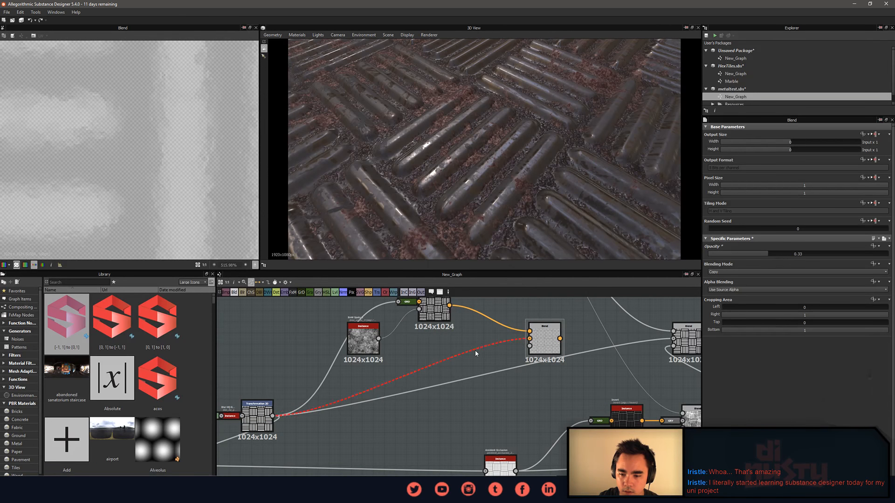
pyautogui.click(254, 428)
pyautogui.press('space')
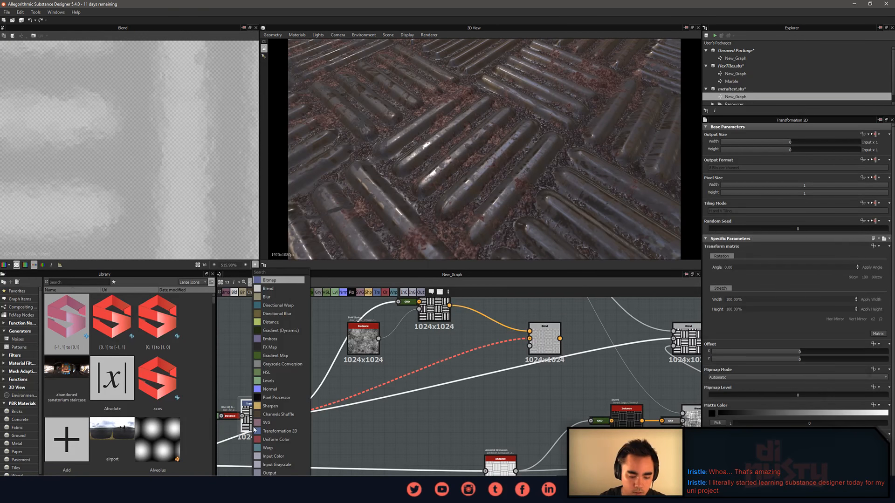
pyautogui.write('gra')
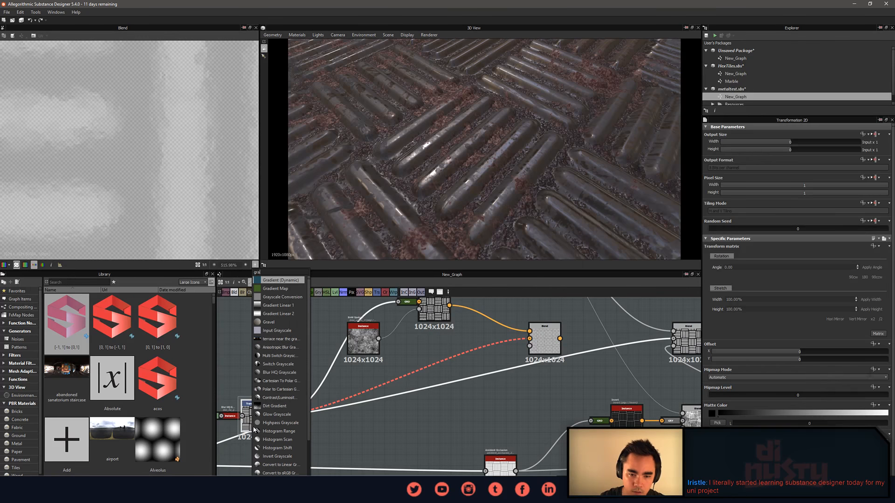
pyautogui.press('Down')
pyautogui.press('Down')
pyautogui.press('Down')
pyautogui.press('Up')
pyautogui.press('Return')
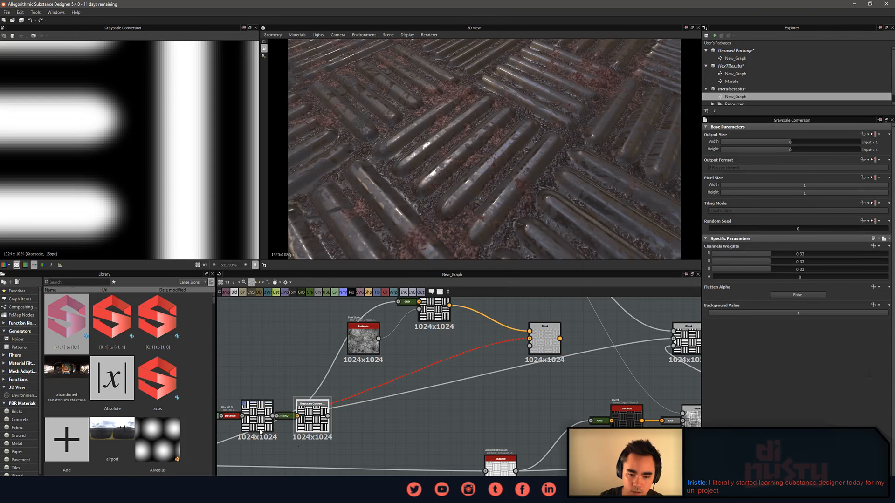
pyautogui.moveTo(313, 412); pyautogui.dragTo(479, 378)
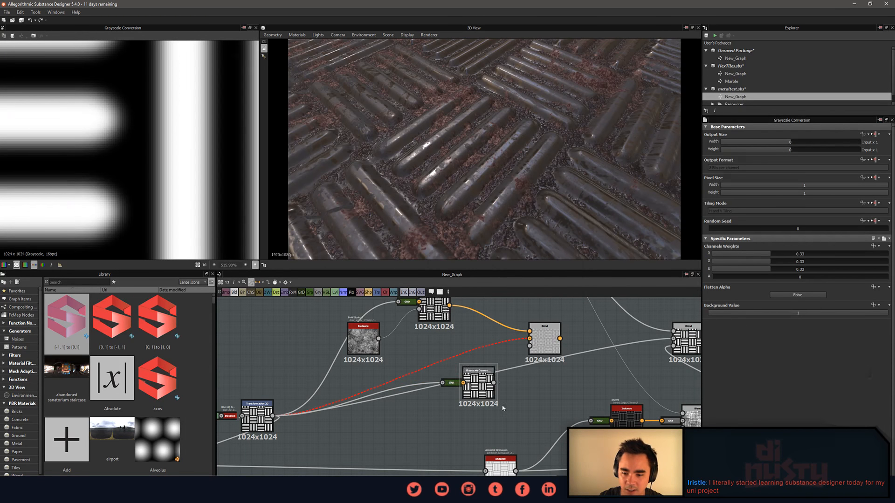
pyautogui.press('Delete')
# Connect the Transformation 2D bar pattern to the new Blend's background input through a gradient conversion and preview the Blend.
pyautogui.moveTo(263, 422); pyautogui.dragTo(533, 341)
pyautogui.press('d')
pyautogui.doubleClick(552, 349)
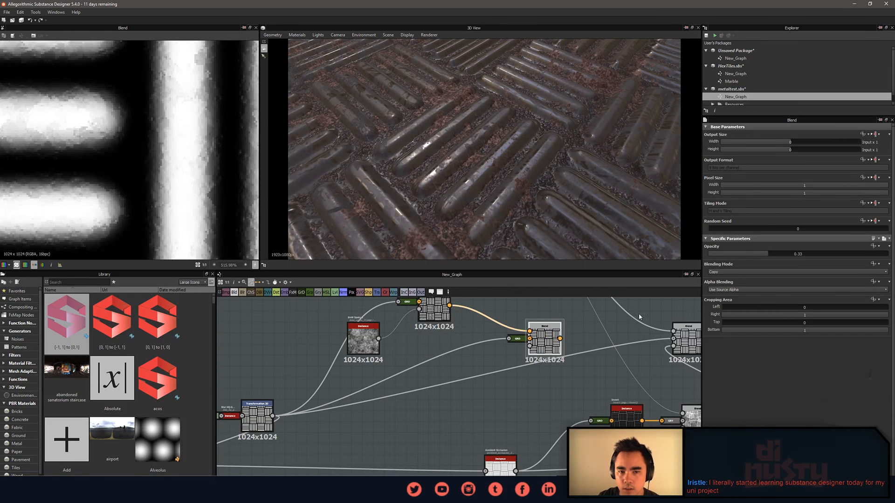
# Fine-tune the Slope Blur's Intensity and set the new Blend node's Opacity to 0.1.
pyautogui.moveTo(765, 253); pyautogui.dragTo(717, 259)
pyautogui.moveTo(511, 333); pyautogui.dragTo(518, 359, button='middle')
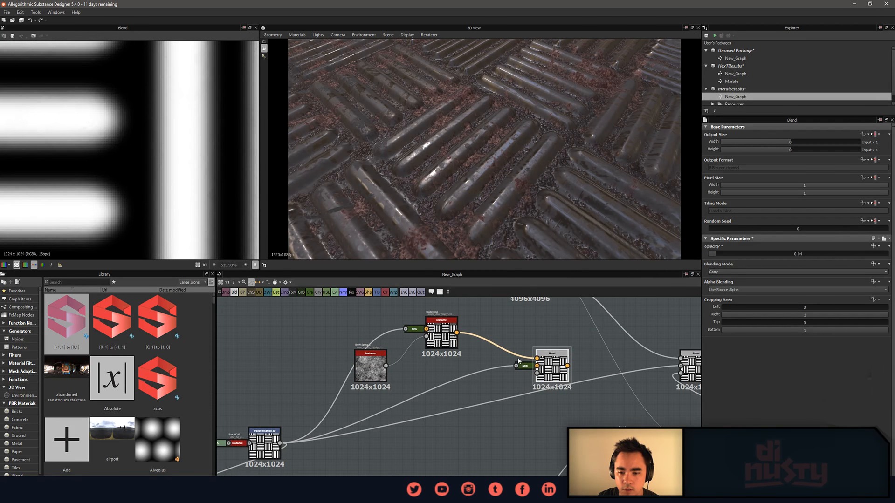
pyautogui.doubleClick(445, 345)
pyautogui.moveTo(714, 296); pyautogui.dragTo(713, 295)
pyautogui.doubleClick(552, 368)
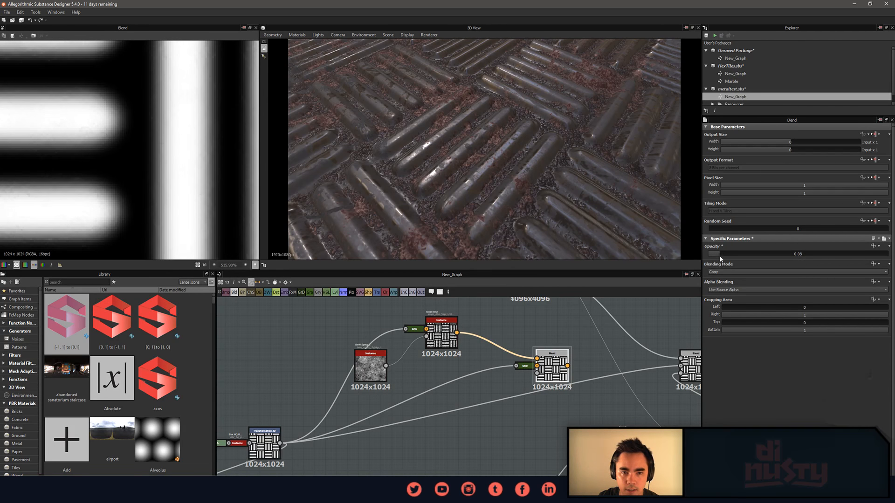
pyautogui.moveTo(717, 264)
pyautogui.mouseDown()
pyautogui.moveTo(790, 264)
pyautogui.moveTo(725, 272)
pyautogui.mouseUp()
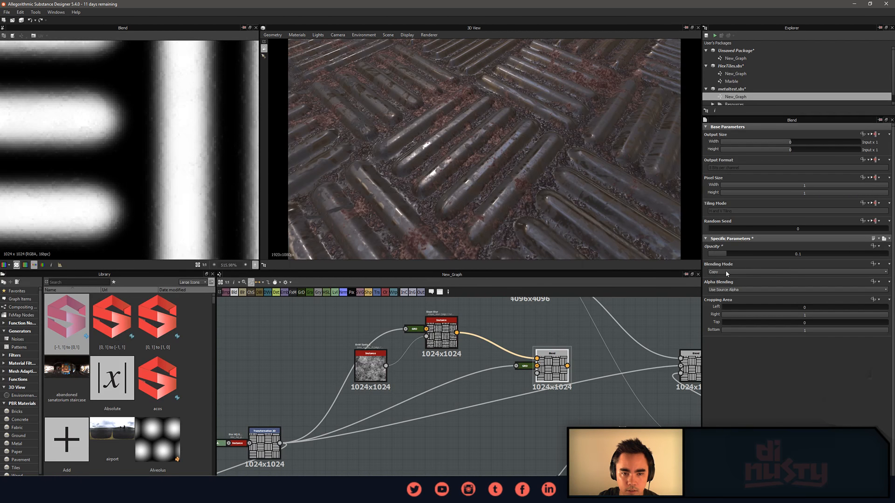
# Connect the new Blend's output directly to the background input of the Blend feeding the Normal node.
pyautogui.moveTo(572, 367); pyautogui.dragTo(424, 361, button='middle')
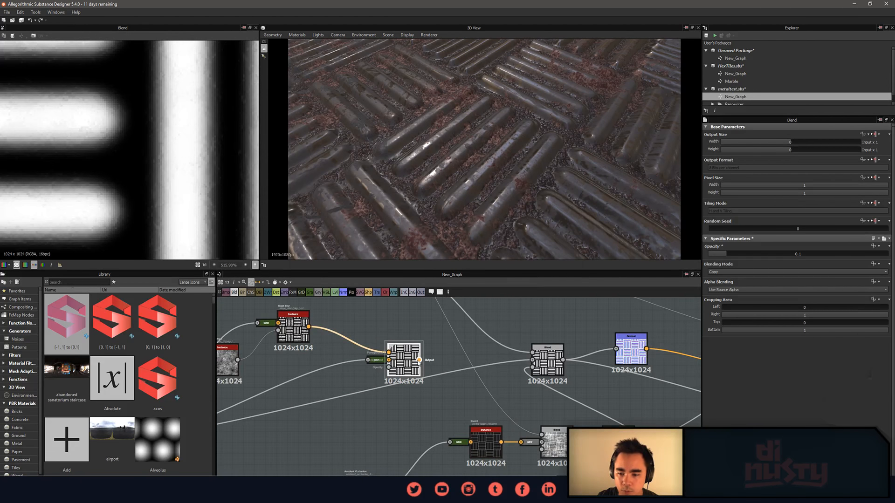
pyautogui.moveTo(537, 363); pyautogui.dragTo(533, 361)
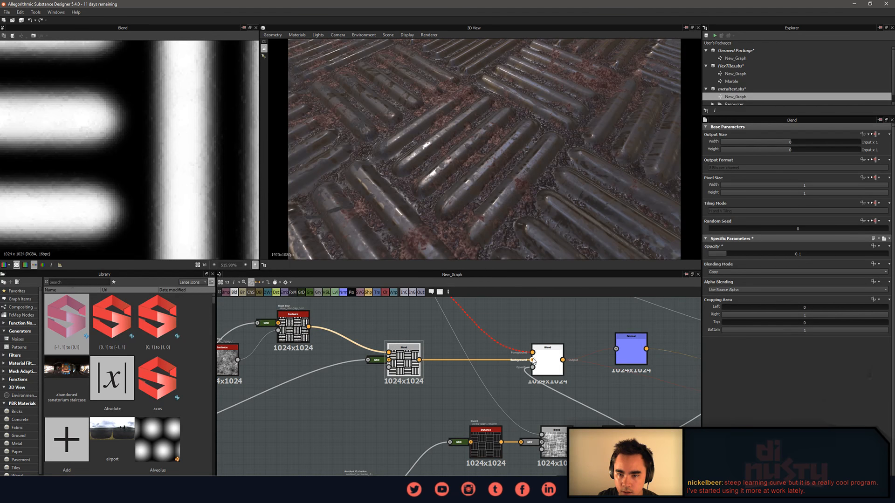
# Insert a Gradient Map between the dark noise Levels node and the Blend feeding the Normal node, with its Color Mode set to Grayscale.
pyautogui.moveTo(500, 338); pyautogui.dragTo(456, 347, button='middle')
pyautogui.scroll(2, 501, 369)
pyautogui.scroll(-1, 541, 396)
pyautogui.moveTo(495, 371); pyautogui.dragTo(560, 455, button='middle')
pyautogui.click(374, 358)
pyautogui.press('space')
pyautogui.write('le')
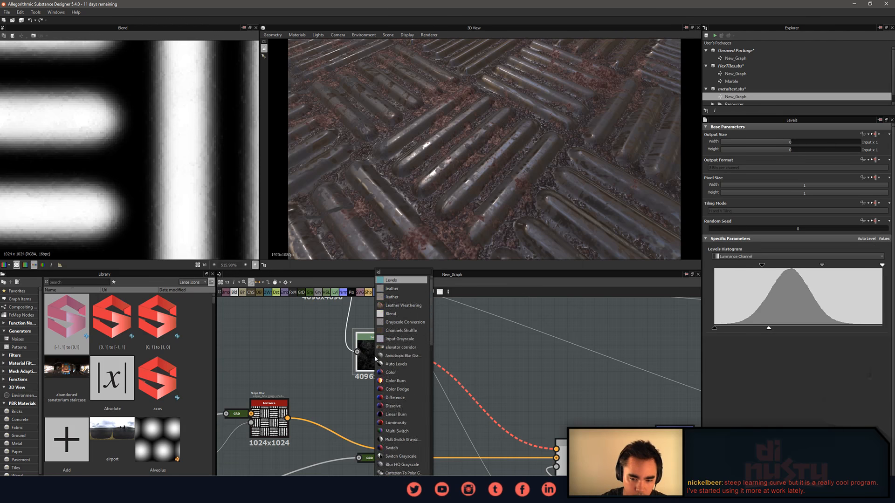
pyautogui.write('vel')
pyautogui.press('BackSpace')
pyautogui.press('BackSpace')
pyautogui.press('BackSpace')
pyautogui.press('BackSpace')
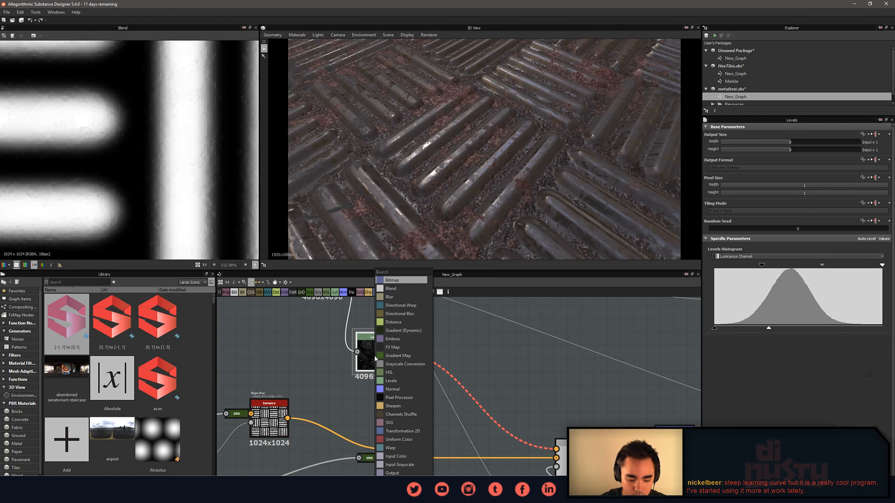
pyautogui.write('g')
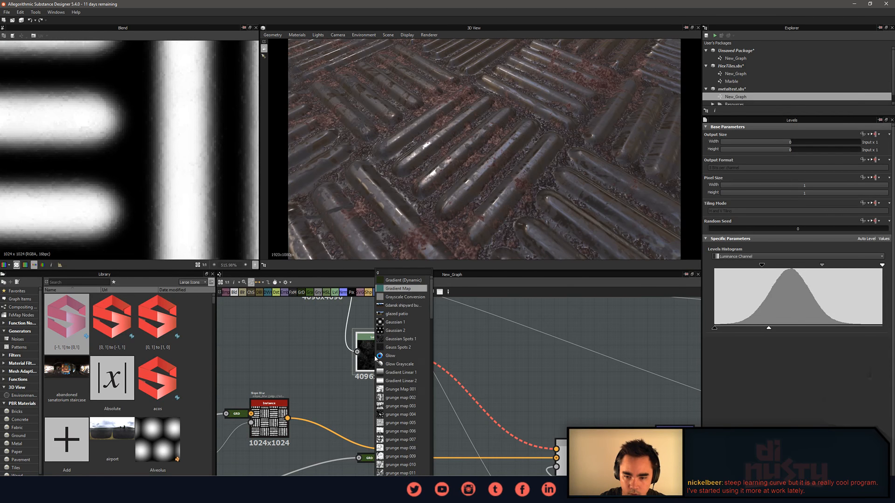
pyautogui.click(401, 288)
pyautogui.moveTo(452, 359); pyautogui.dragTo(510, 419)
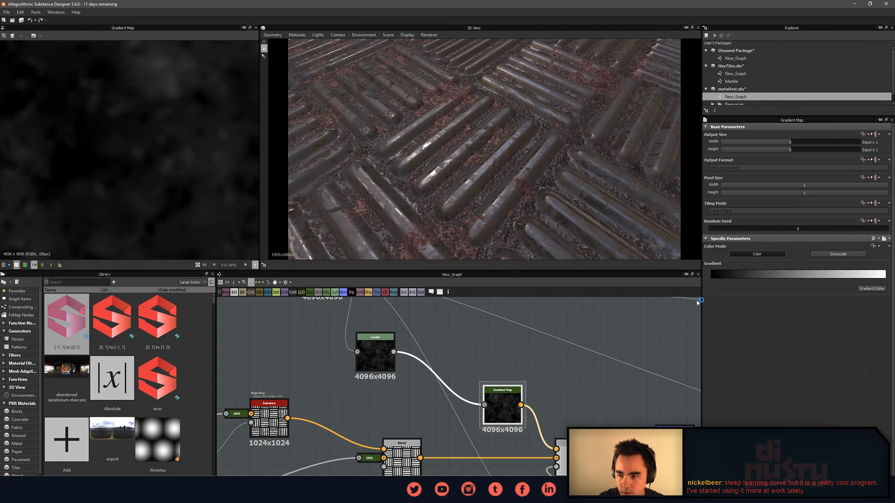
pyautogui.click(862, 254)
# Preview the Max (Lighten) Blend feeding the Normal node and check the Blend that supplies its background.
pyautogui.click(622, 377)
pyautogui.scroll(1, 623, 378)
pyautogui.moveTo(594, 406); pyautogui.dragTo(548, 364, button='middle')
pyautogui.moveTo(437, 381); pyautogui.dragTo(444, 381)
pyautogui.click(517, 426)
pyautogui.moveTo(530, 382); pyautogui.dragTo(572, 354, button='middle')
pyautogui.click(501, 349)
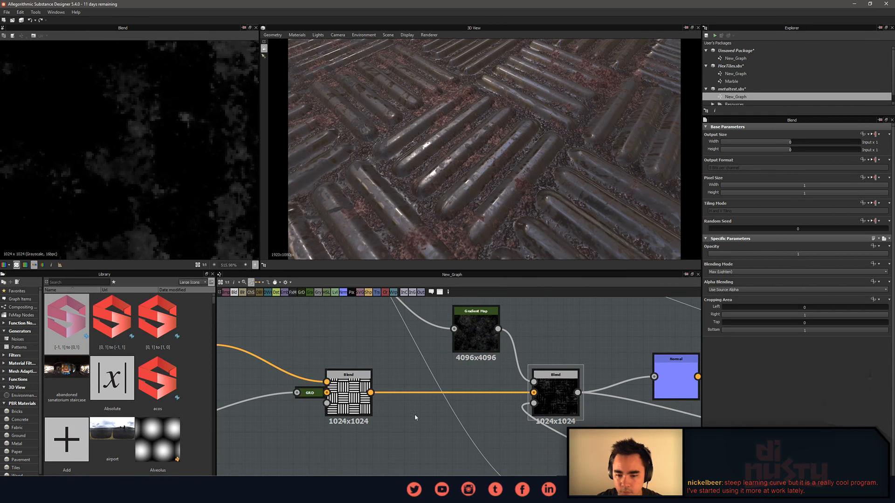
pyautogui.click(352, 401)
# Reconnect the Transformation 2D pattern to the Max (Lighten) Blend's background, preview it, and move the 0.1-opacity Blend slightly aside.
pyautogui.scroll(-2, 619, 412)
pyautogui.moveTo(500, 424); pyautogui.dragTo(596, 380, button='middle')
pyautogui.moveTo(243, 426); pyautogui.dragTo(644, 349)
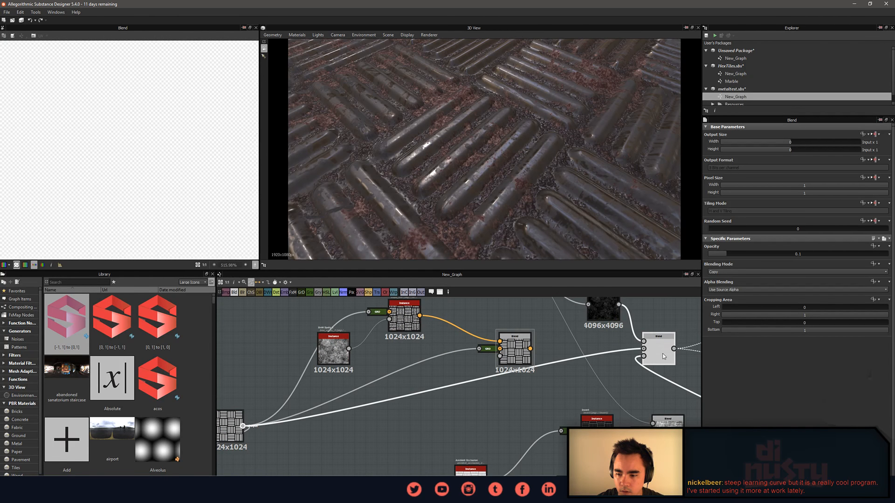
pyautogui.doubleClick(661, 353)
pyautogui.moveTo(517, 364); pyautogui.dragTo(501, 353)
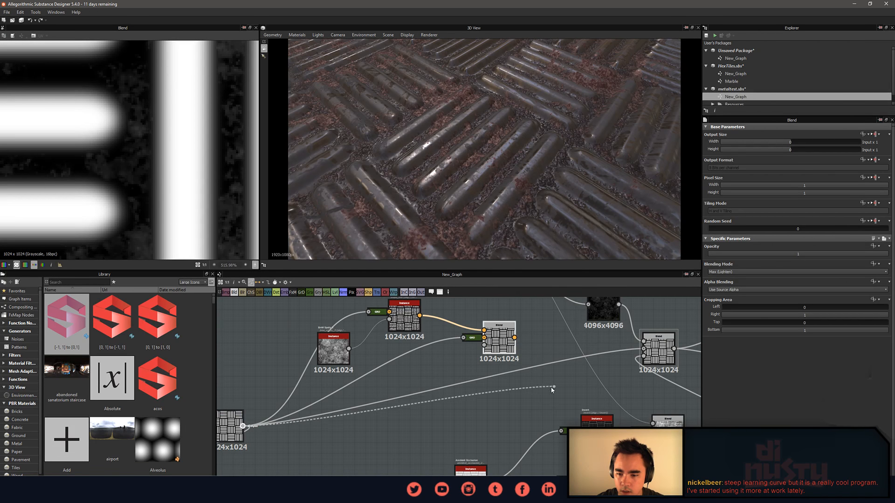
pyautogui.click(502, 337)
# Insert a copy of the grayscale Gradient Map between the Slope Blur Blend and the background of the Blend feeding the Normal node, and preview it.
pyautogui.moveTo(623, 381); pyautogui.dragTo(486, 400, button='middle')
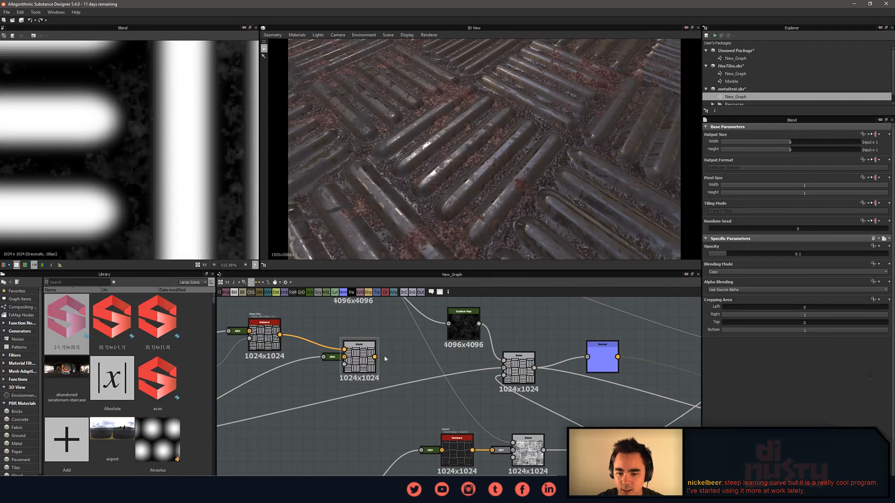
pyautogui.click(464, 328)
pyautogui.hotkey('ctrl', 'd')
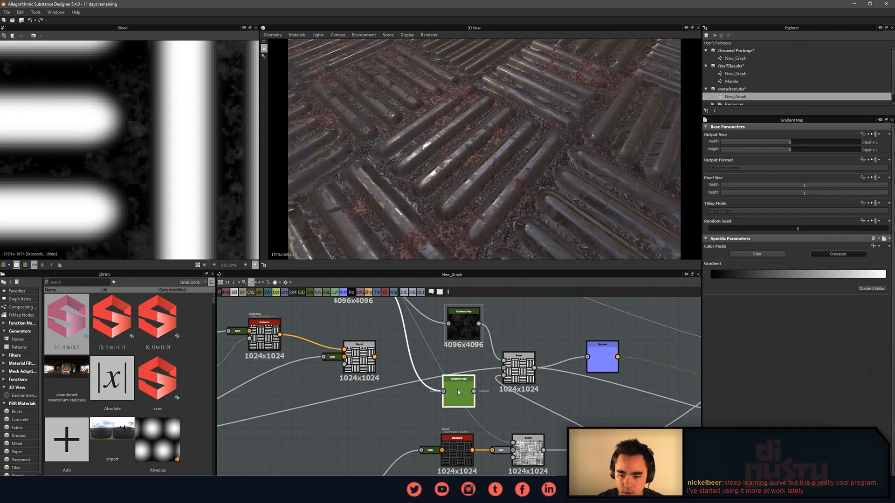
pyautogui.moveTo(459, 393)
pyautogui.mouseDown()
pyautogui.moveTo(452, 374)
pyautogui.moveTo(440, 372)
pyautogui.mouseUp()
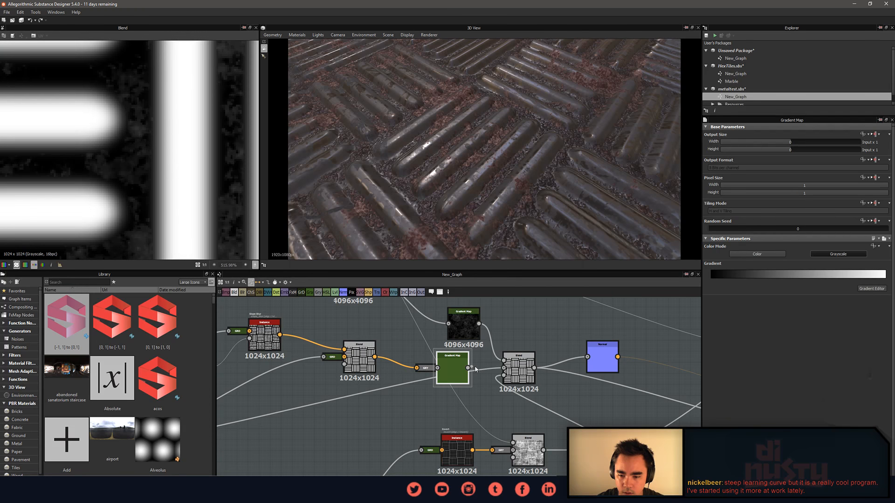
pyautogui.moveTo(500, 373); pyautogui.dragTo(503, 369)
pyautogui.doubleClick(457, 379)
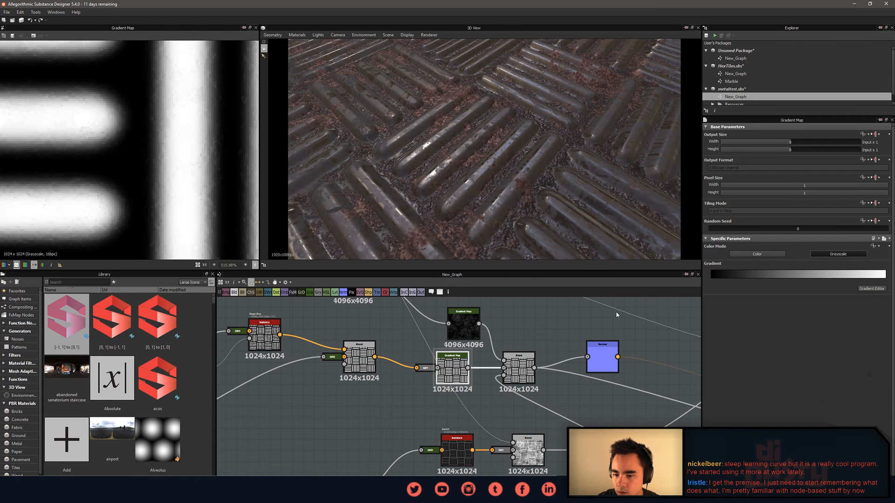
# Change the blending mode of the Blend feeding the Normal node to Add (Linear Dodge).
pyautogui.doubleClick(519, 368)
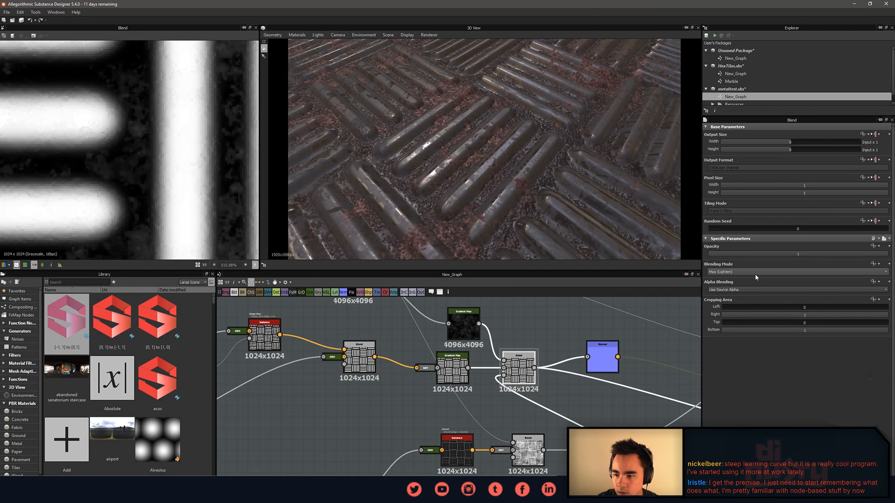
pyautogui.scroll(1, 756, 275)
pyautogui.scroll(3, 756, 275)
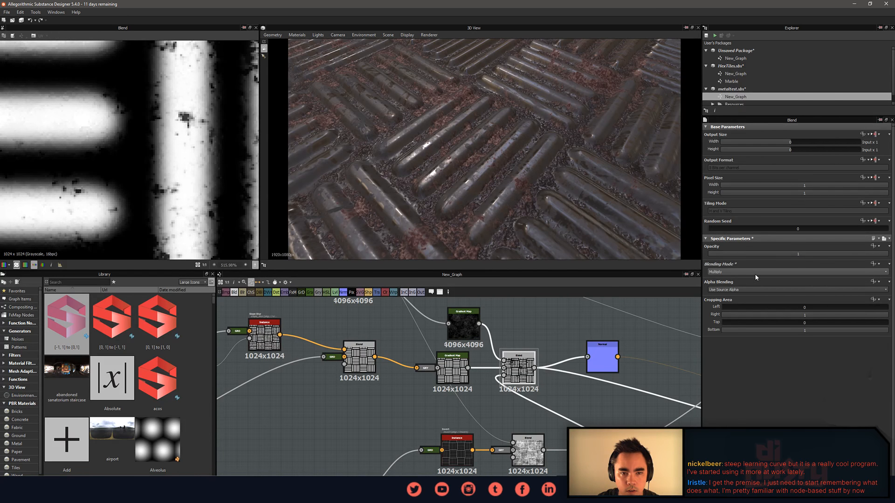
# Preview the Normal node with the 2D view's transparency display turned off and check the whole tiled pattern.
pyautogui.moveTo(659, 357); pyautogui.dragTo(586, 373, button='middle')
pyautogui.scroll(2, 586, 374)
pyautogui.click(549, 341)
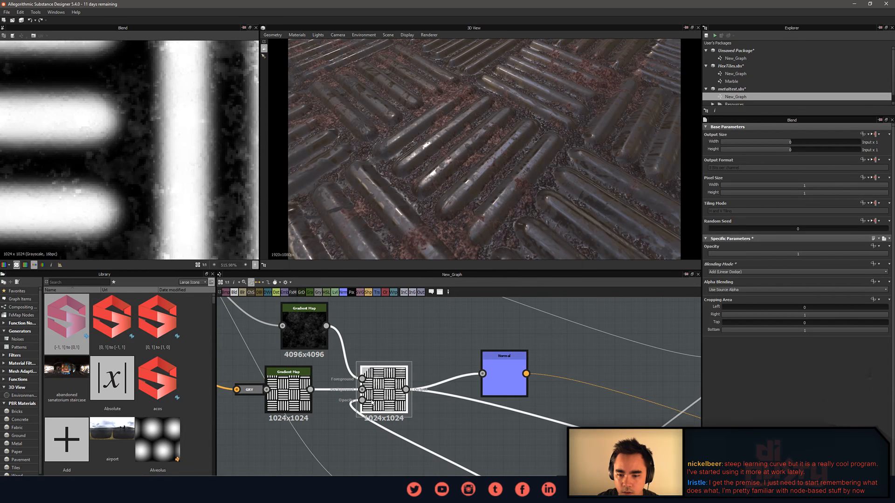
pyautogui.moveTo(503, 383); pyautogui.dragTo(474, 382, button='middle')
pyautogui.click(474, 381)
pyautogui.moveTo(534, 390); pyautogui.dragTo(532, 389, button='middle')
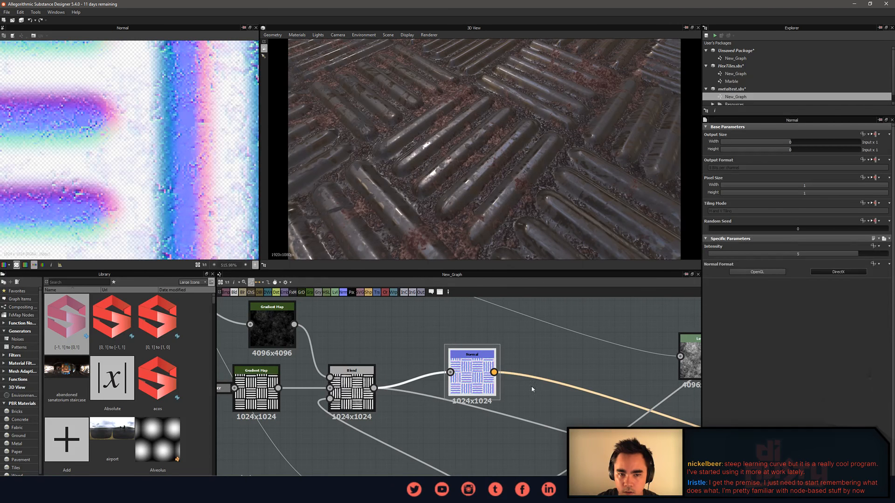
pyautogui.click(17, 265)
pyautogui.scroll(-5, 187, 172)
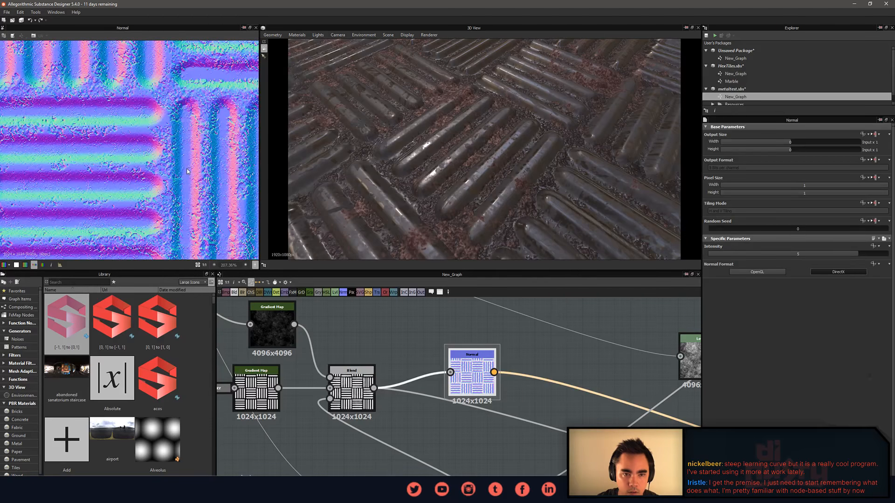
pyautogui.scroll(-4, 191, 172)
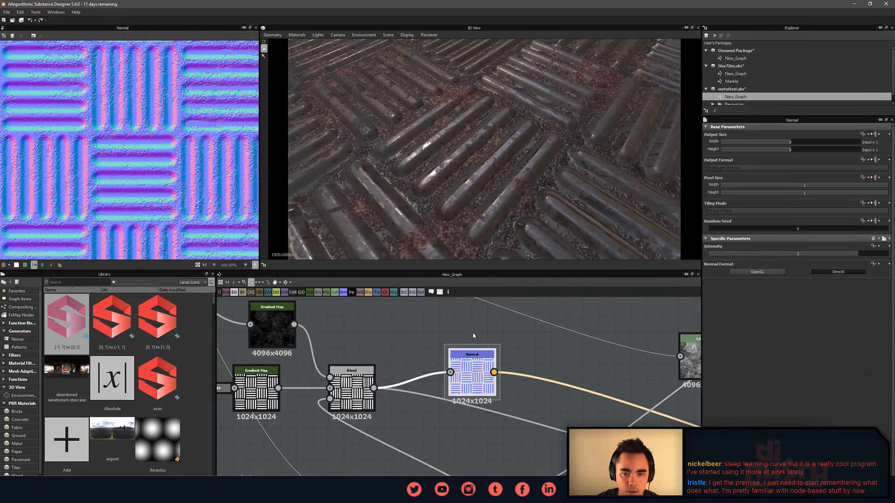
# Show the Normal node's result in the 3D view as the Normal channel.
pyautogui.moveTo(473, 336); pyautogui.dragTo(442, 344, button='middle')
pyautogui.moveTo(442, 393); pyautogui.dragTo(452, 211)
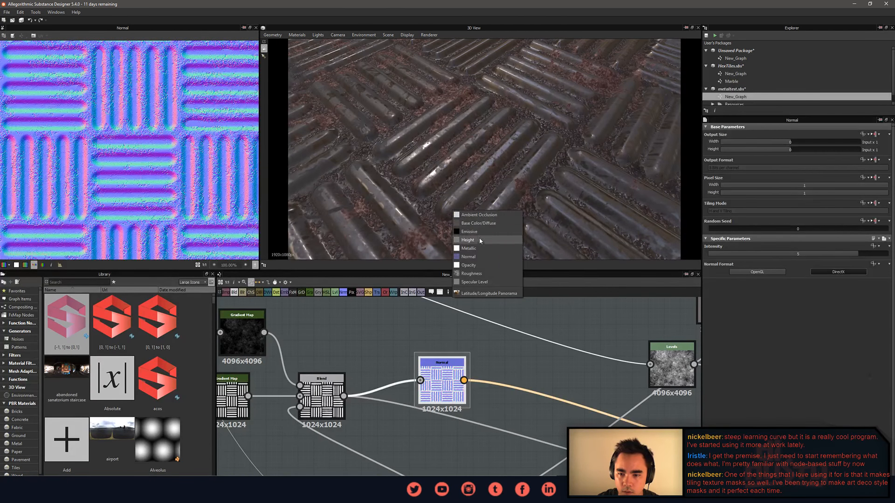
pyautogui.click(477, 257)
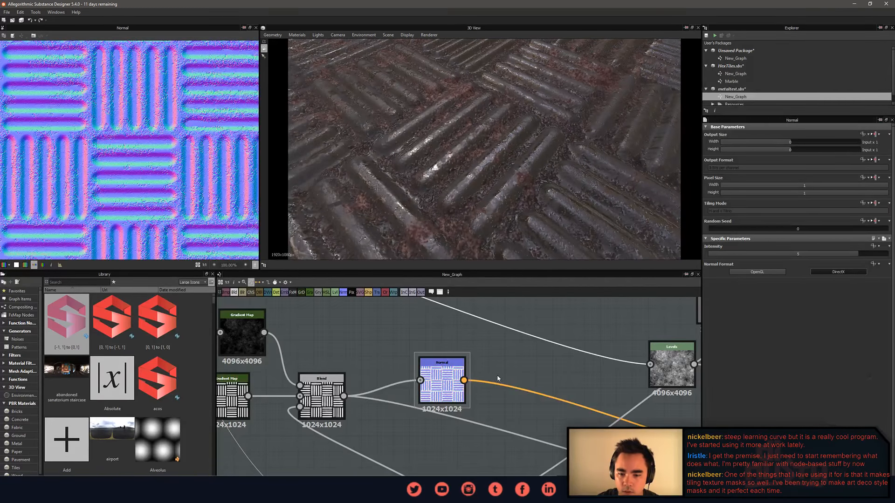
# Set the Add (Linear Dodge) Blend's opacity to 0.65 after trying 0.25, judging the surface in the 3D view.
pyautogui.moveTo(497, 380); pyautogui.dragTo(530, 384, button='middle')
pyautogui.click(354, 393)
pyautogui.moveTo(265, 418); pyautogui.dragTo(347, 413, button='middle')
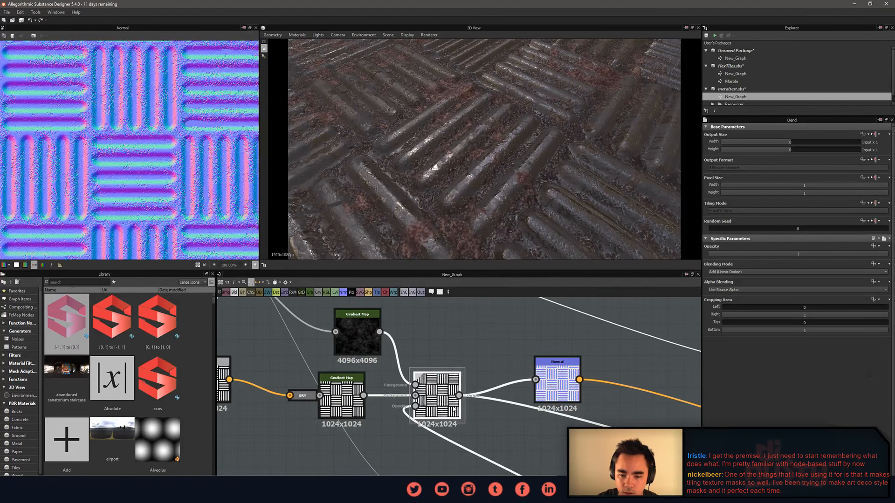
pyautogui.doubleClick(447, 409)
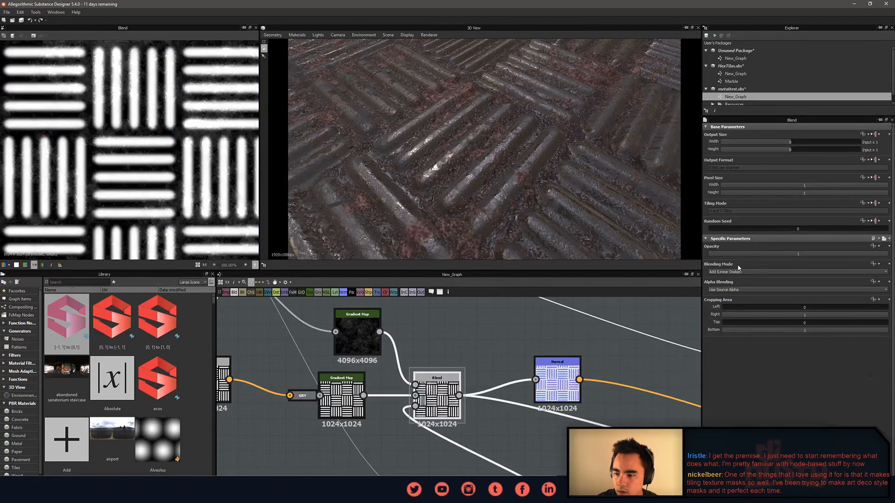
pyautogui.click(756, 271)
pyautogui.click(756, 271)
pyautogui.moveTo(875, 255); pyautogui.dragTo(754, 260)
pyautogui.moveTo(651, 239); pyautogui.dragTo(511, 194)
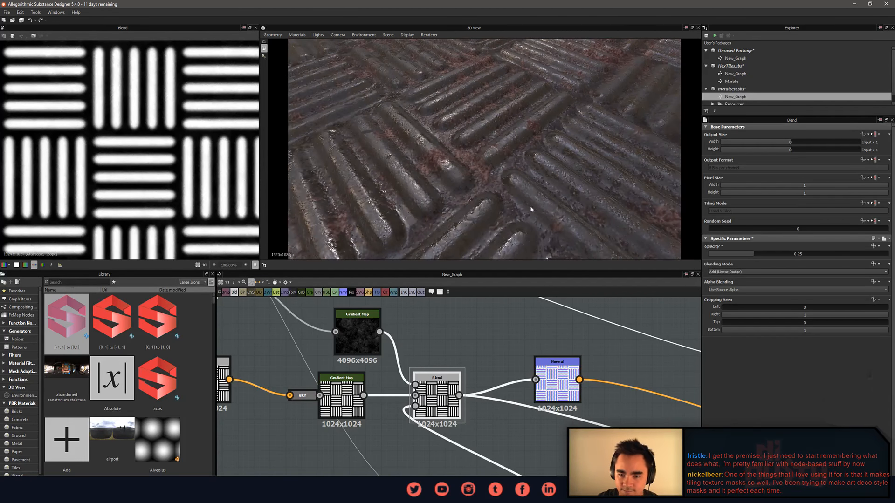
pyautogui.moveTo(754, 255); pyautogui.dragTo(826, 256)
pyautogui.moveTo(617, 117); pyautogui.dragTo(580, 232)
# Set the opacity of the Blend that mixes in the Slope Blur to 0.04.
pyautogui.moveTo(455, 365); pyautogui.dragTo(511, 331, button='middle')
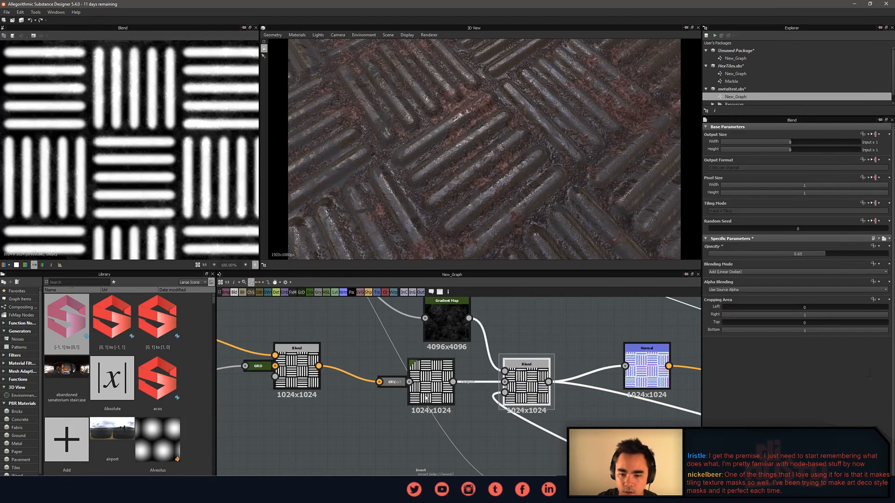
pyautogui.click(431, 381)
pyautogui.click(297, 380)
pyautogui.moveTo(730, 260); pyautogui.dragTo(714, 256)
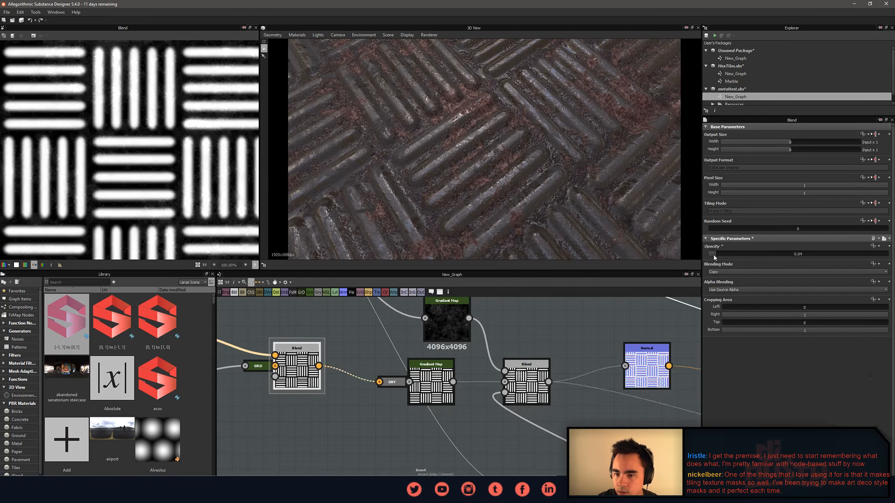
# Add a Clouds 2 noise node and connect it to the Slope Blur's slope input in place of BnW Spots 3.
pyautogui.moveTo(339, 352); pyautogui.dragTo(506, 367, button='middle')
pyautogui.moveTo(373, 339); pyautogui.dragTo(500, 345, button='middle')
pyautogui.doubleClick(345, 416)
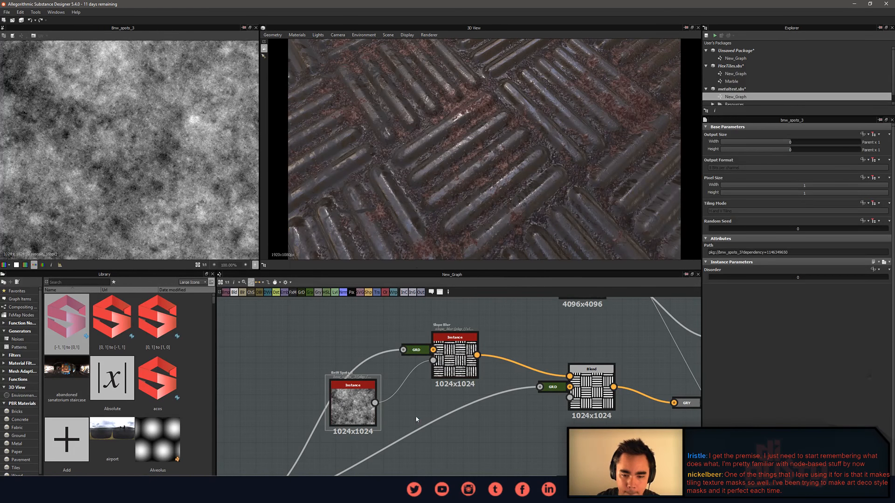
pyautogui.press('space')
pyautogui.write('noise')
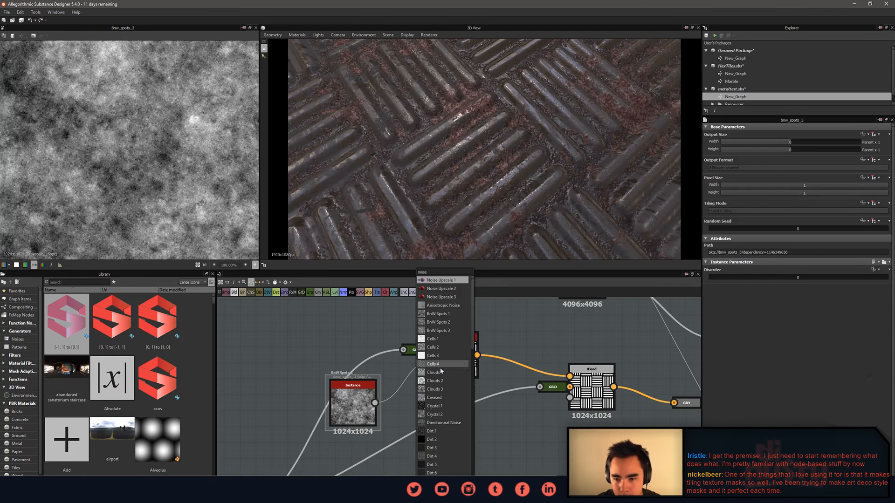
pyautogui.click(435, 381)
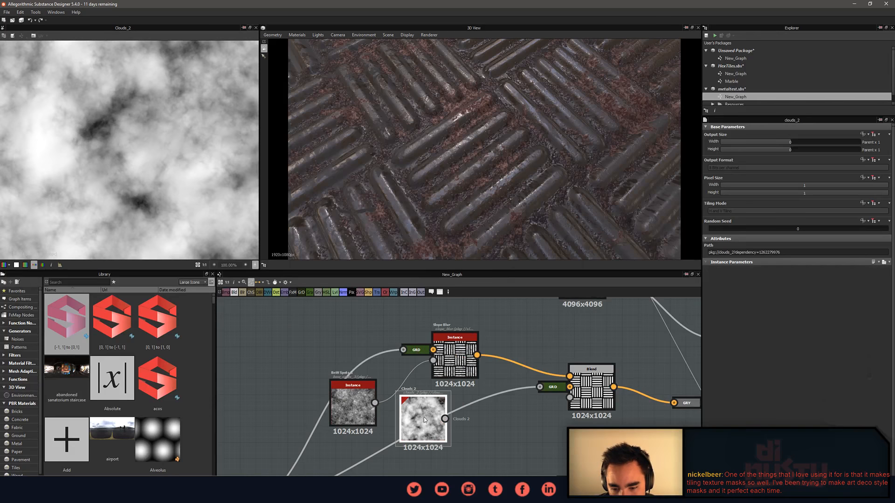
pyautogui.moveTo(424, 417); pyautogui.dragTo(344, 345)
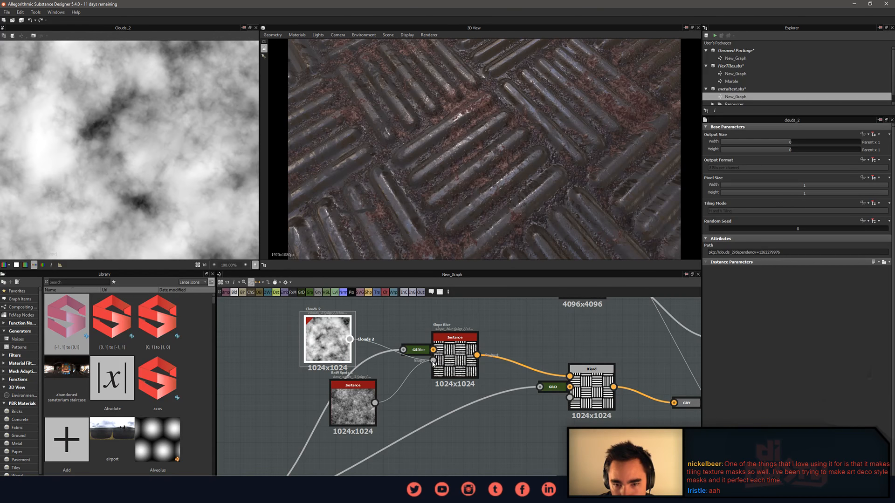
pyautogui.moveTo(434, 363); pyautogui.dragTo(433, 361)
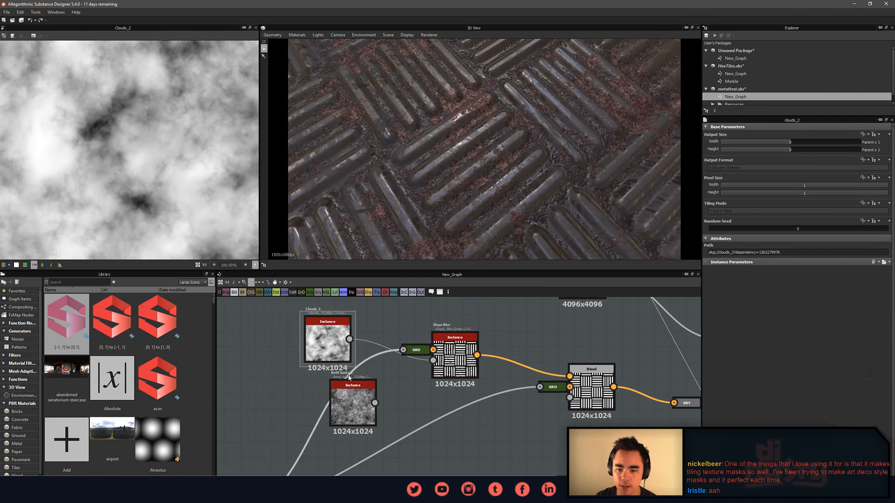
# Rearrange the noise nodes so Clouds 2 sits just before the Slope Blur with BnW Spots 3 beside it.
pyautogui.click(351, 396)
pyautogui.moveTo(329, 344); pyautogui.dragTo(293, 387)
pyautogui.moveTo(394, 395); pyautogui.dragTo(378, 410)
pyautogui.scroll(-1, 522, 406)
pyautogui.moveTo(583, 412); pyautogui.dragTo(426, 415, button='middle')
pyautogui.moveTo(321, 399); pyautogui.dragTo(468, 420, button='middle')
pyautogui.scroll(1, 468, 421)
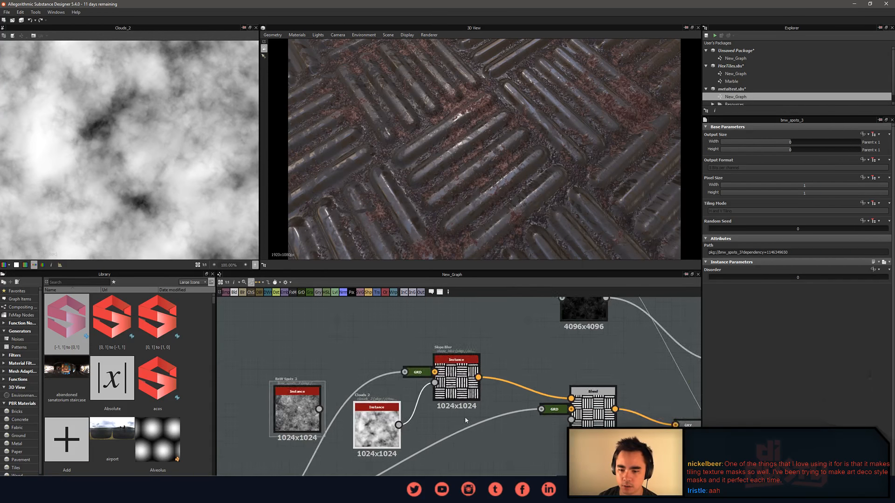
pyautogui.scroll(1, 468, 421)
# Compare BnW Spots 3 with Clouds 2 on a close-up of the bars and reconnect Clouds 2 to the Slope Blur's slope input.
pyautogui.click(359, 438)
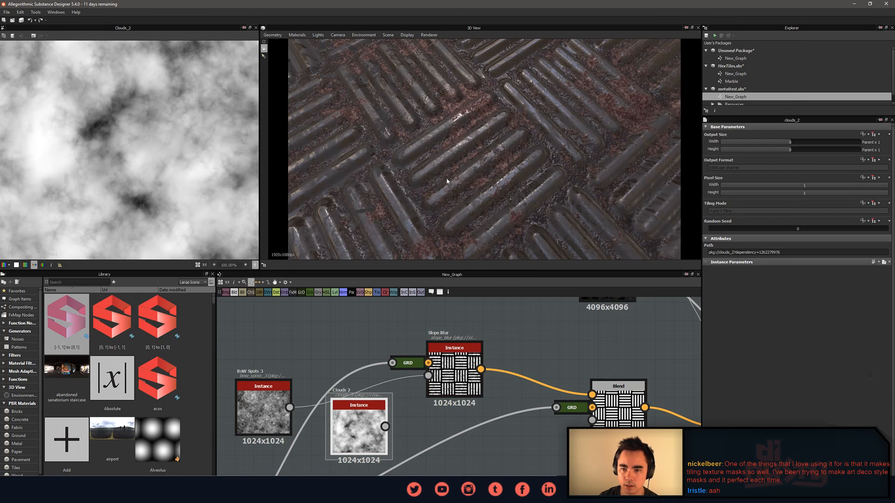
pyautogui.scroll(5, 450, 187)
pyautogui.moveTo(451, 187); pyautogui.dragTo(462, 183)
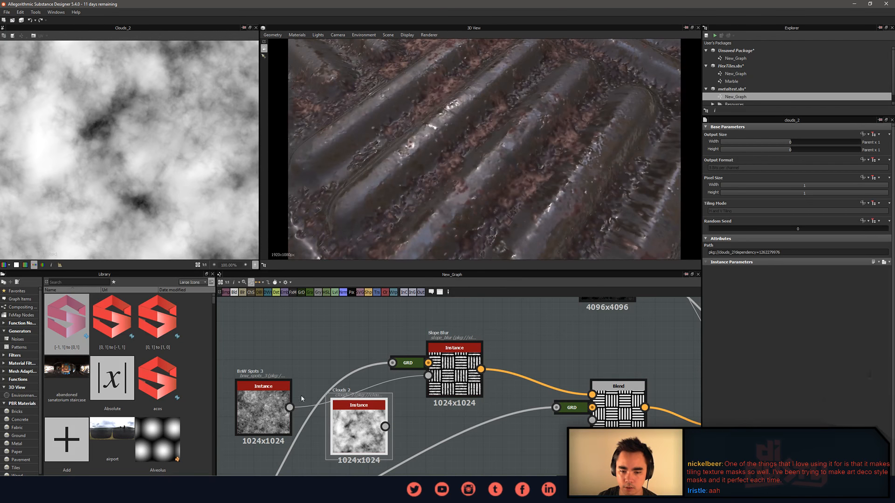
pyautogui.moveTo(407, 394); pyautogui.dragTo(428, 376)
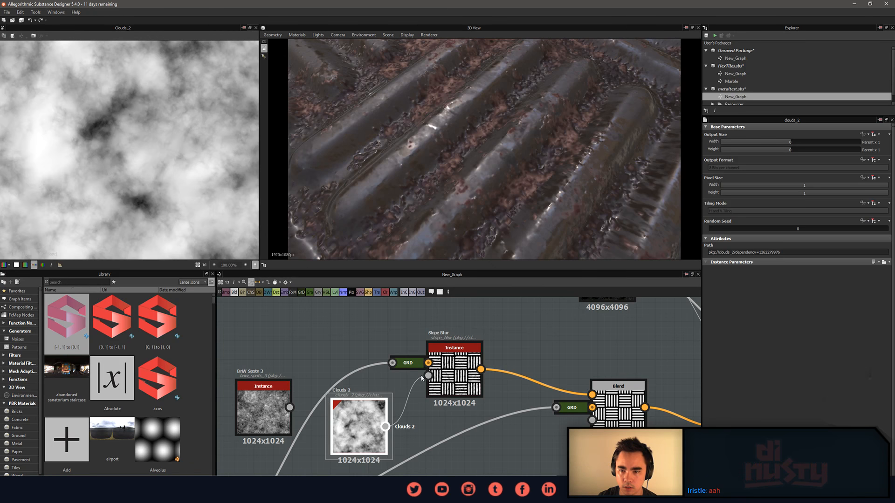
# Preview the Slope Blur up close and set its intensity to 0.47.
pyautogui.doubleClick(448, 389)
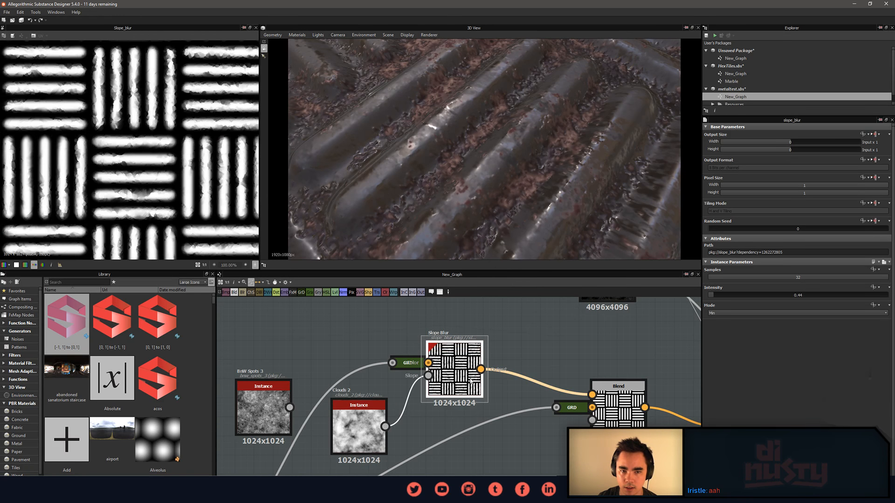
pyautogui.scroll(5, 149, 193)
pyautogui.moveTo(170, 223); pyautogui.dragTo(146, 210, button='middle')
pyautogui.scroll(-5, 480, 153)
pyautogui.moveTo(480, 153); pyautogui.dragTo(476, 154)
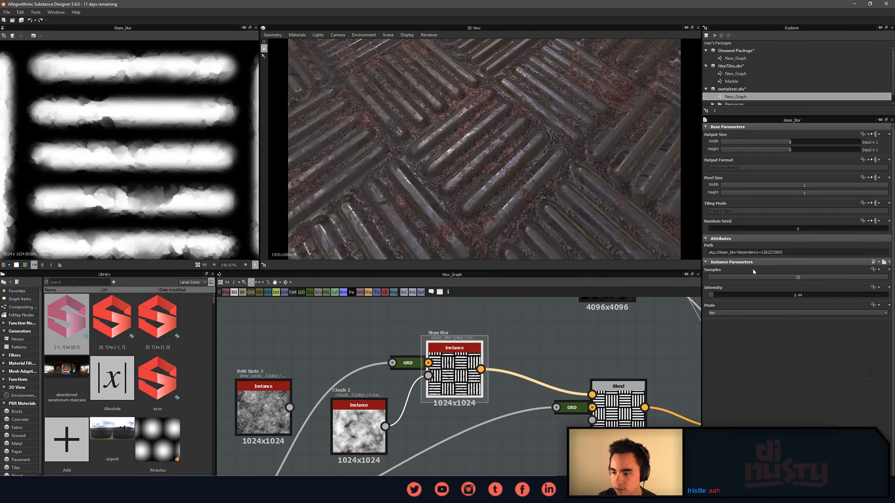
pyautogui.moveTo(718, 295)
pyautogui.mouseDown()
pyautogui.moveTo(738, 302)
pyautogui.moveTo(714, 307)
pyautogui.mouseUp()
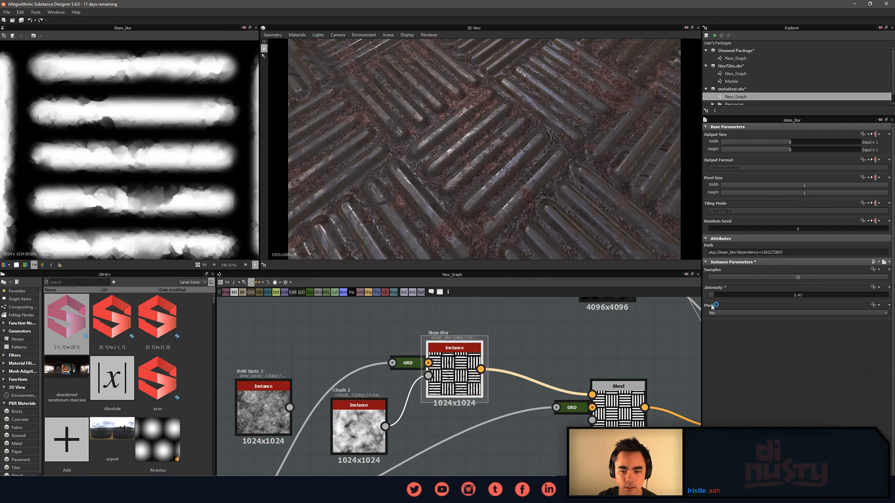
# Set the opacity of the Blend mixing in the Slope Blur to 0.31 and inspect the bar edges in both views.
pyautogui.moveTo(522, 362); pyautogui.dragTo(402, 319, button='middle')
pyautogui.doubleClick(496, 370)
pyautogui.scroll(-3, 171, 202)
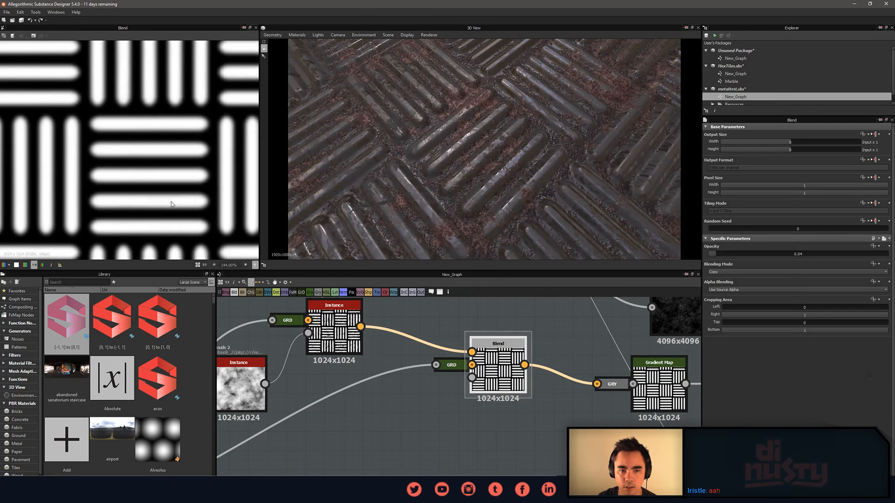
pyautogui.scroll(1, 173, 204)
pyautogui.moveTo(720, 255); pyautogui.dragTo(781, 264)
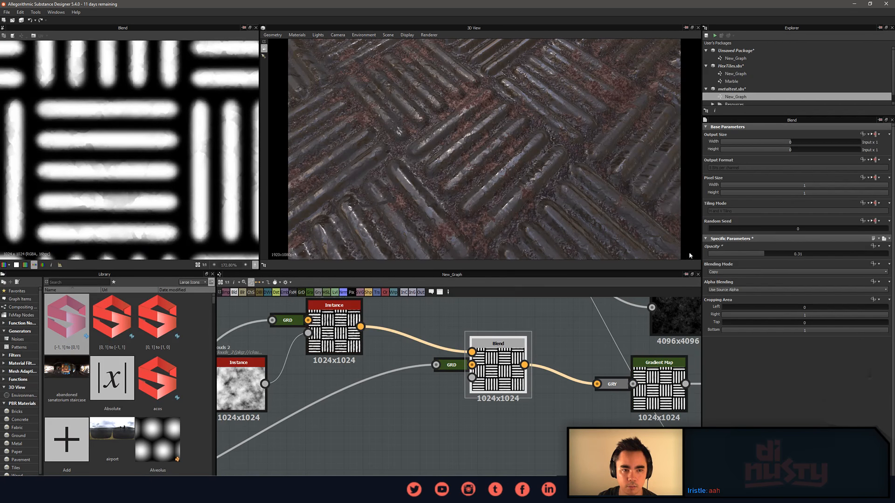
pyautogui.scroll(5, 99, 132)
pyautogui.scroll(3, 478, 214)
pyautogui.moveTo(478, 214)
pyautogui.mouseDown()
pyautogui.moveTo(496, 213)
pyautogui.moveTo(441, 104)
pyautogui.moveTo(484, 193)
pyautogui.moveTo(521, 230)
pyautogui.moveTo(533, 204)
pyautogui.moveTo(527, 217)
pyautogui.mouseUp()
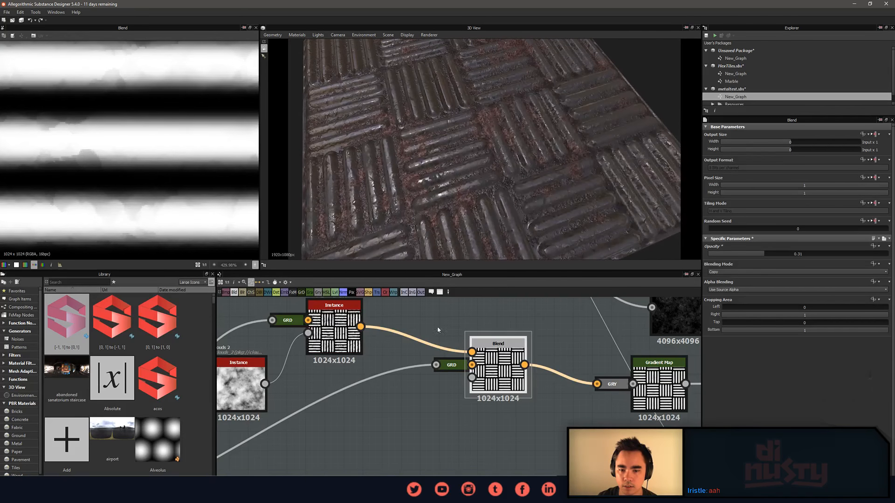
# Delete the unused BnW Spots 3 node and inspect the floor plate from another angle in the 3D view.
pyautogui.scroll(-1, 431, 314)
pyautogui.moveTo(431, 314); pyautogui.dragTo(482, 322, button='middle')
pyautogui.moveTo(383, 338); pyautogui.dragTo(425, 358, button='middle')
pyautogui.click(302, 386)
pyautogui.press('Delete')
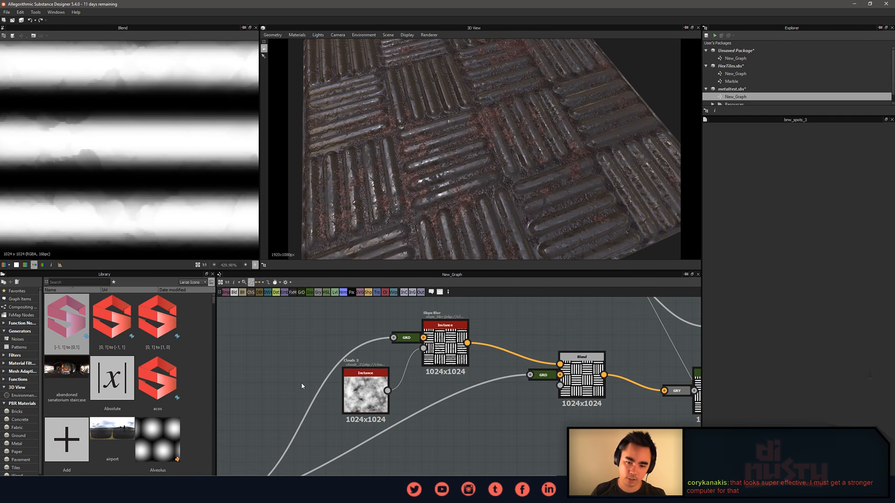
pyautogui.moveTo(301, 382); pyautogui.dragTo(286, 361, button='middle')
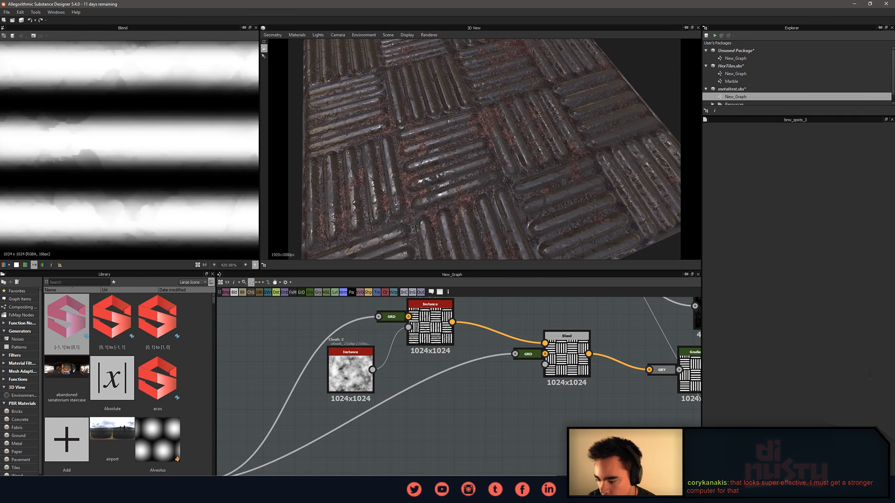
pyautogui.scroll(-5, 438, 140)
pyautogui.moveTo(438, 141); pyautogui.dragTo(464, 171)
pyautogui.scroll(5, 447, 153)
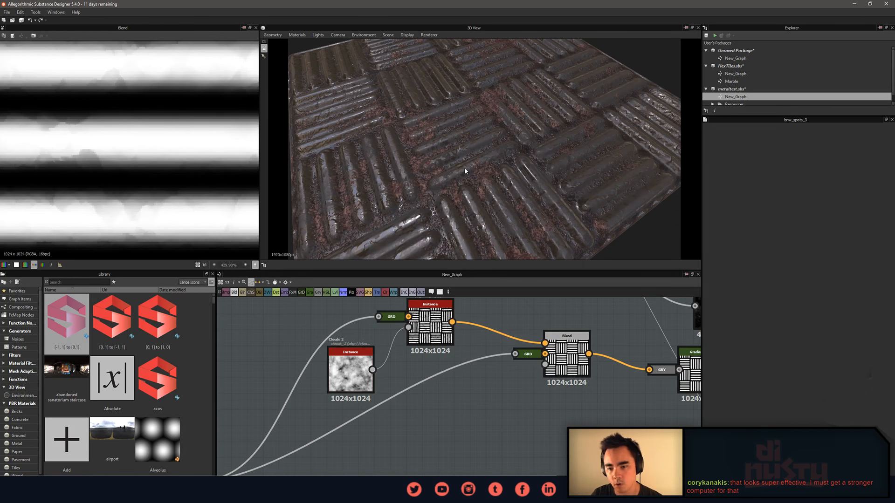
# Lower the Base Material node's output size to -1 (Input / 2) in width and height.
pyautogui.moveTo(506, 179); pyautogui.dragTo(457, 185)
pyautogui.moveTo(506, 378); pyautogui.dragTo(414, 410, button='middle')
pyautogui.scroll(-5, 536, 425)
pyautogui.moveTo(615, 431); pyautogui.dragTo(422, 376, button='middle')
pyautogui.scroll(3, 435, 376)
pyautogui.click(514, 392)
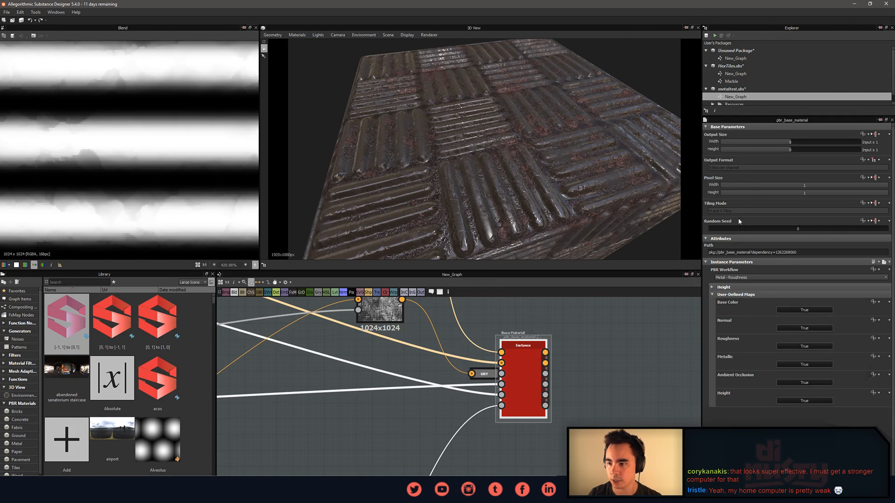
pyautogui.click(785, 149)
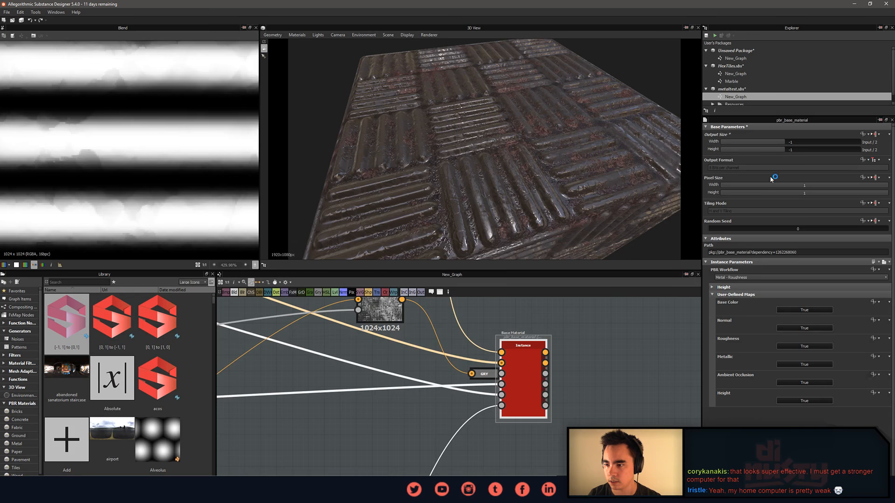
# Preview the Base Material's base color in the 2D view and examine the reduced-resolution floor plate close up and from a distance in 3D.
pyautogui.click(572, 399)
pyautogui.doubleClick(527, 385)
pyautogui.click(616, 412)
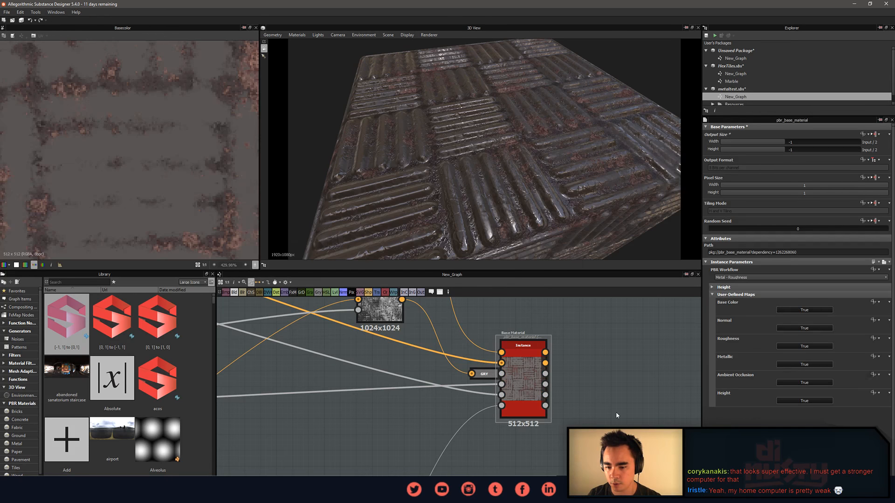
pyautogui.click(523, 390)
pyautogui.moveTo(468, 163); pyautogui.dragTo(501, 203)
pyautogui.scroll(5, 501, 204)
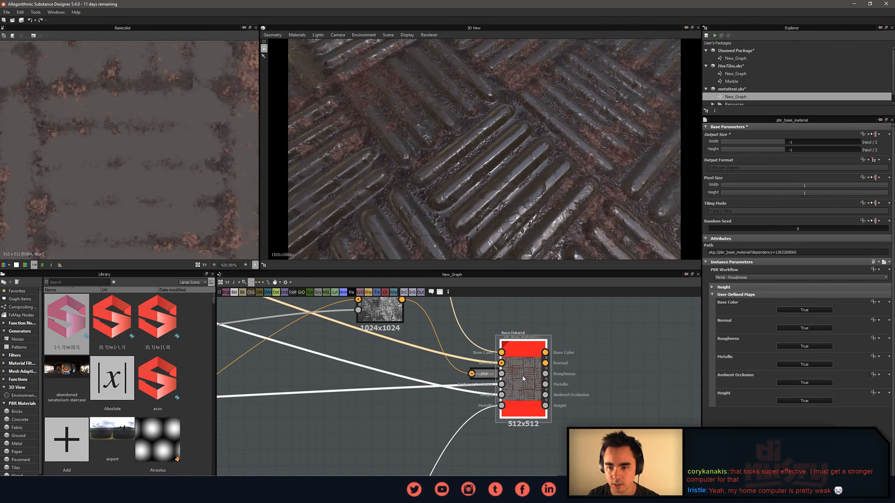
pyautogui.scroll(-4, 548, 192)
pyautogui.moveTo(552, 196); pyautogui.dragTo(591, 205)
pyautogui.scroll(-2, 502, 310)
# Set the output size of the Levels node feeding the roughness Blend to -2 (Input / 4) in width and height.
pyautogui.moveTo(289, 350); pyautogui.dragTo(409, 404, button='middle')
pyautogui.scroll(-1, 410, 403)
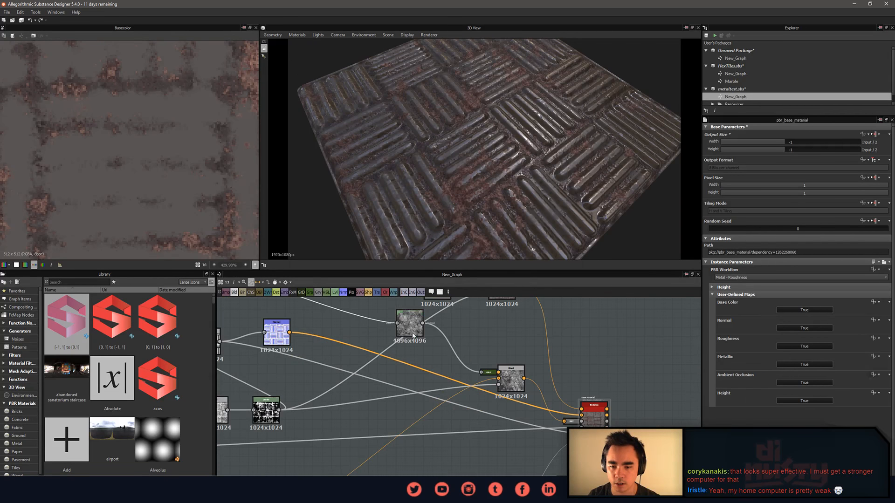
pyautogui.click(409, 322)
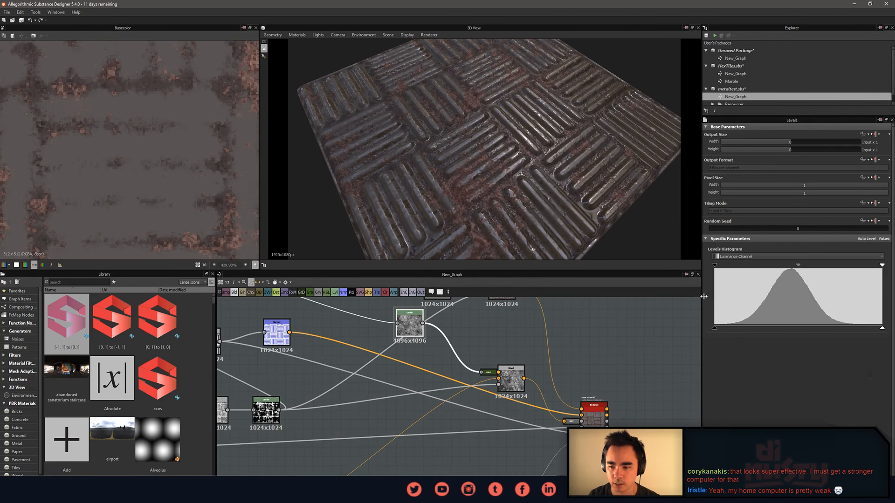
pyautogui.click(780, 142)
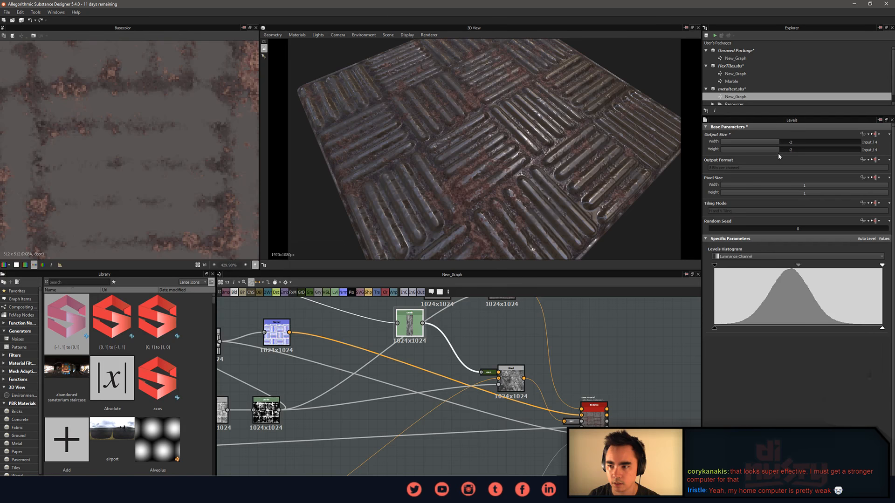
# Set the BnW Spots 3 node's output size to 0 (Parent x 1) in width and height.
pyautogui.moveTo(431, 335); pyautogui.dragTo(614, 371, button='middle')
pyautogui.moveTo(467, 336); pyautogui.dragTo(659, 408, button='middle')
pyautogui.click(410, 320)
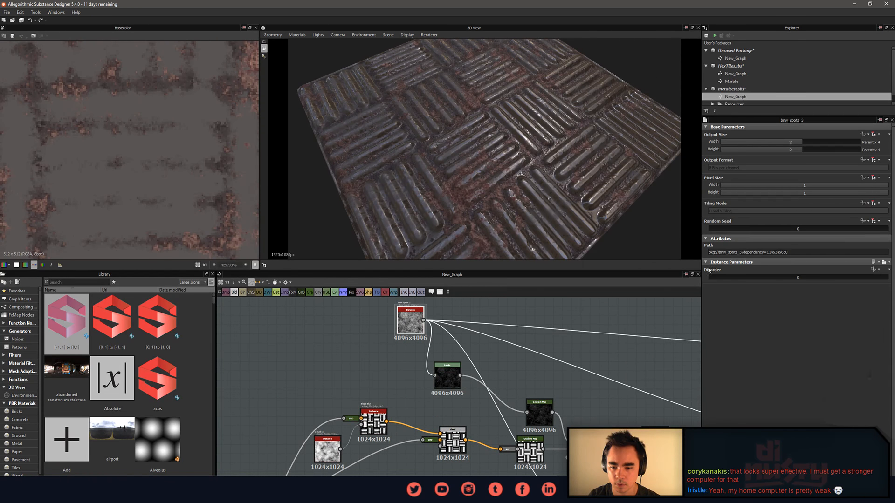
pyautogui.click(794, 147)
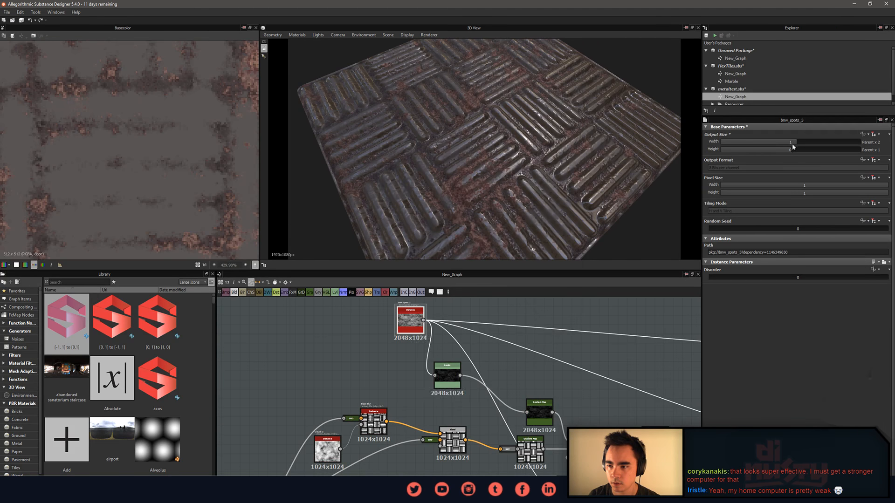
pyautogui.scroll(-4, 651, 325)
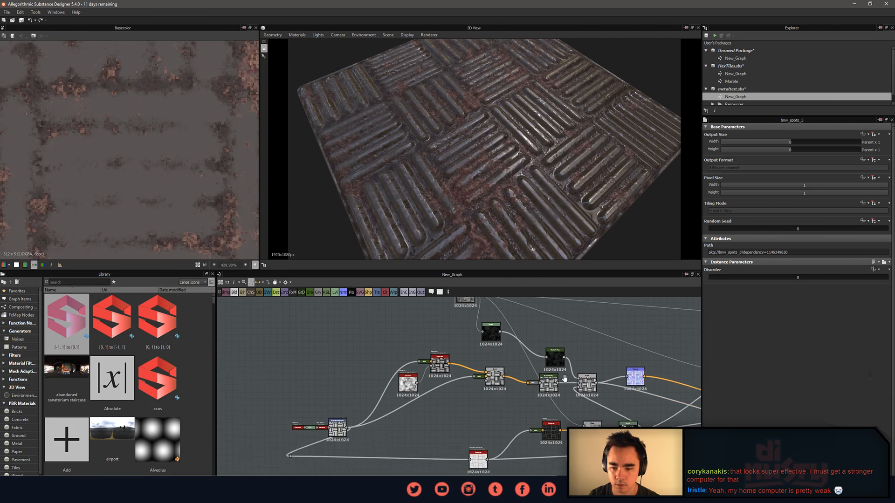
# Look along the node chain to the Base Material and examine the plate's bars close up in the 3D view.
pyautogui.moveTo(579, 379); pyautogui.dragTo(628, 351, button='middle')
pyautogui.moveTo(355, 429); pyautogui.dragTo(463, 419)
pyautogui.moveTo(510, 400); pyautogui.dragTo(264, 390, button='middle')
pyautogui.moveTo(491, 421)
pyautogui.mouseDown(button='middle')
pyautogui.moveTo(504, 389)
pyautogui.moveTo(425, 429)
pyautogui.mouseUp(button='middle')
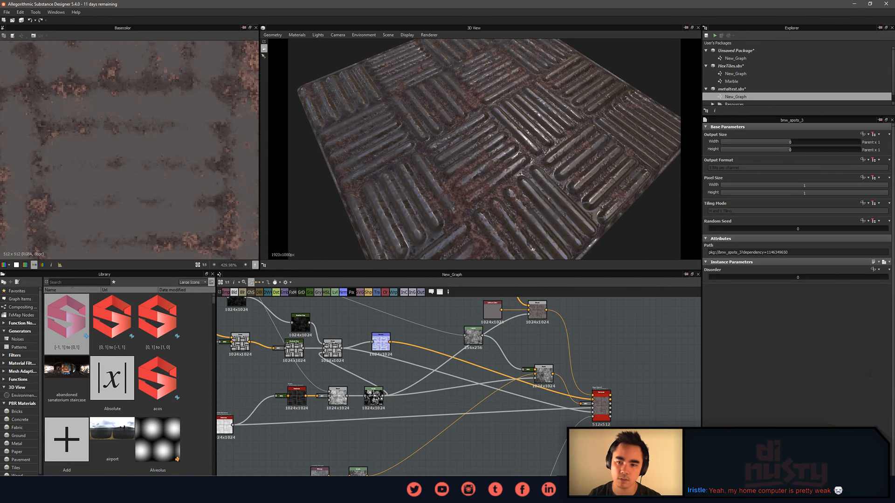
pyautogui.scroll(3, 537, 187)
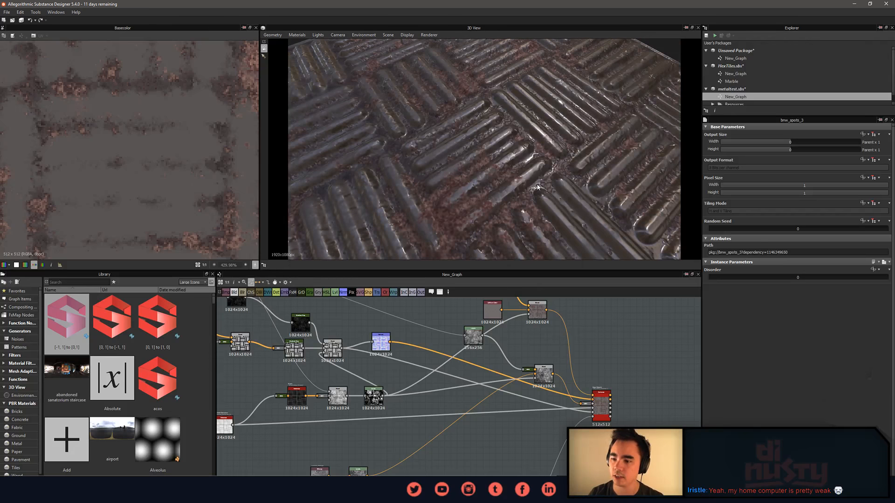
pyautogui.moveTo(537, 187); pyautogui.dragTo(508, 161)
pyautogui.click(7, 13)
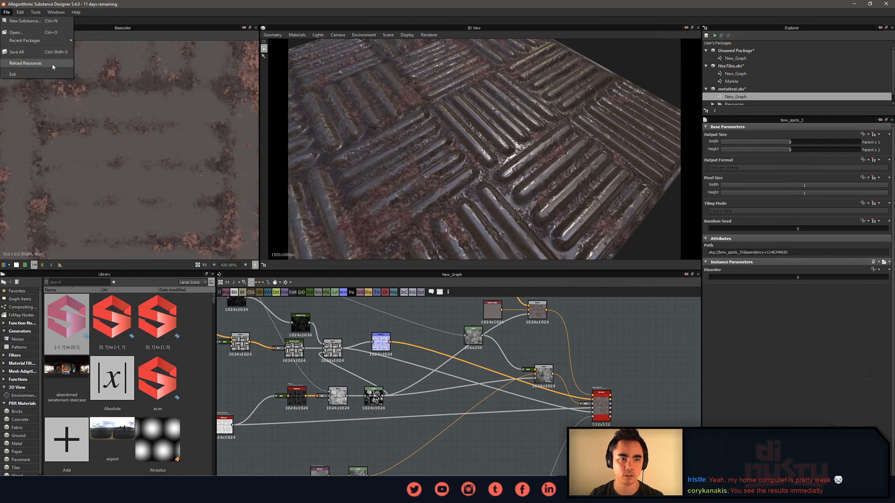
pyautogui.click(443, 133)
pyautogui.moveTo(636, 360); pyautogui.dragTo(602, 355, button='middle')
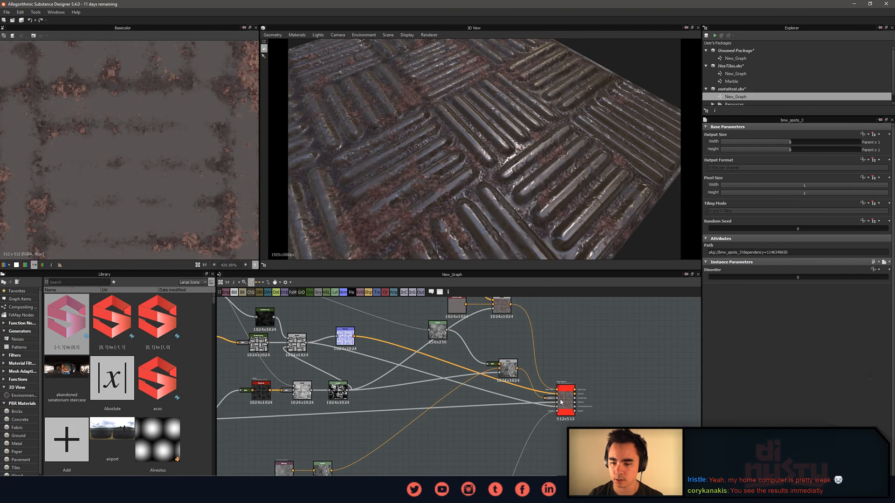
pyautogui.rightClick(572, 407)
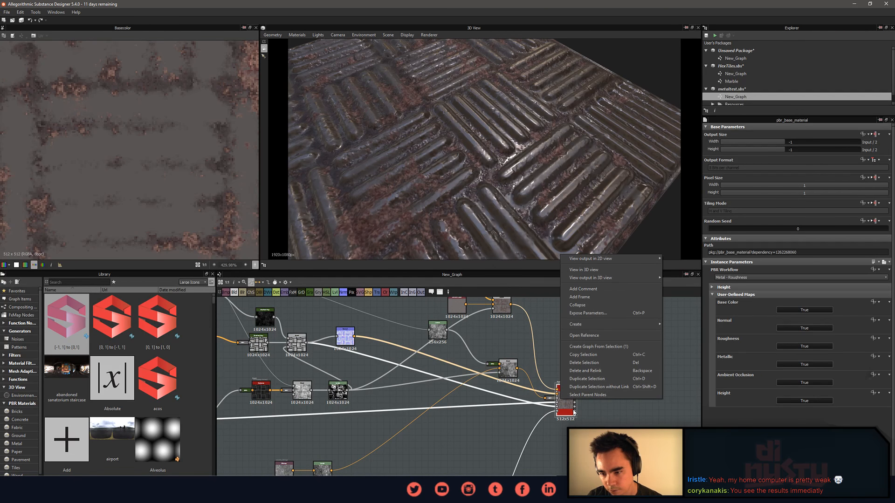
pyautogui.click(588, 411)
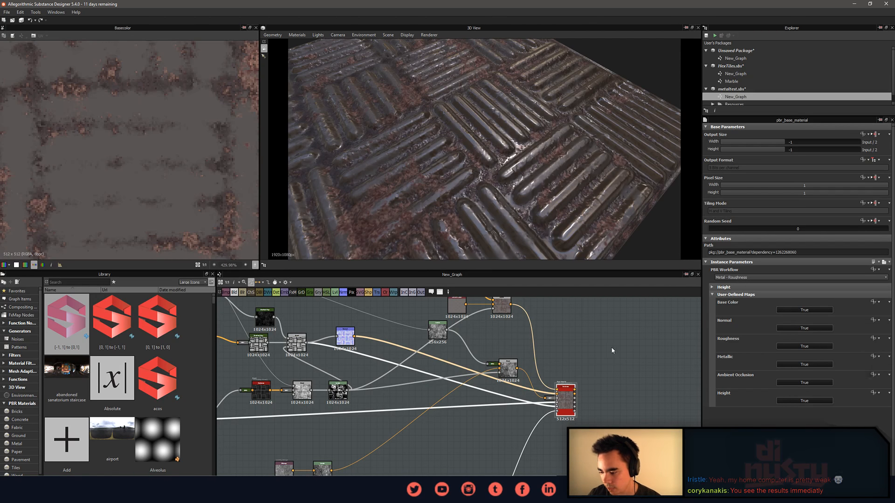
# Preview the Normal node in the 2D view and examine the bars' surface detail and edges up close.
pyautogui.moveTo(434, 187)
pyautogui.mouseDown()
pyautogui.moveTo(451, 188)
pyautogui.moveTo(440, 187)
pyautogui.mouseUp()
pyautogui.scroll(-4, 186, 158)
pyautogui.moveTo(377, 373); pyautogui.dragTo(437, 364, button='middle')
pyautogui.scroll(1, 436, 364)
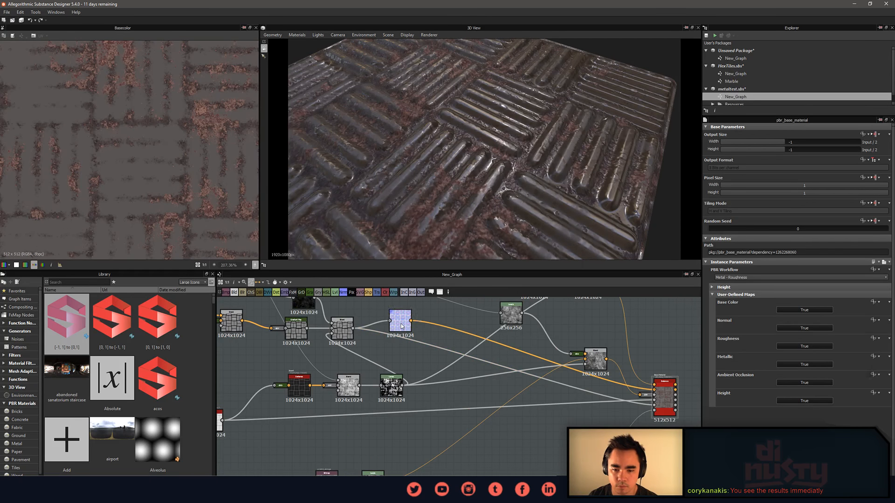
pyautogui.doubleClick(400, 323)
pyautogui.scroll(-2, 137, 179)
pyautogui.scroll(5, 183, 200)
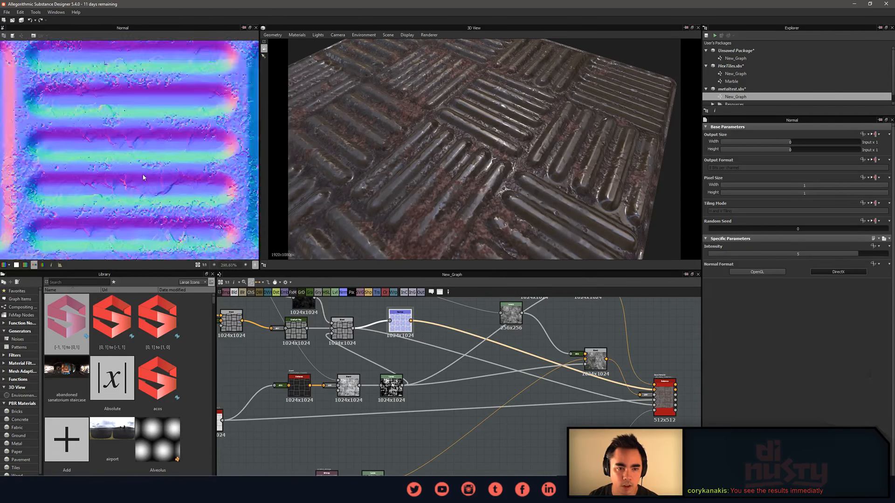
pyautogui.scroll(2, 111, 201)
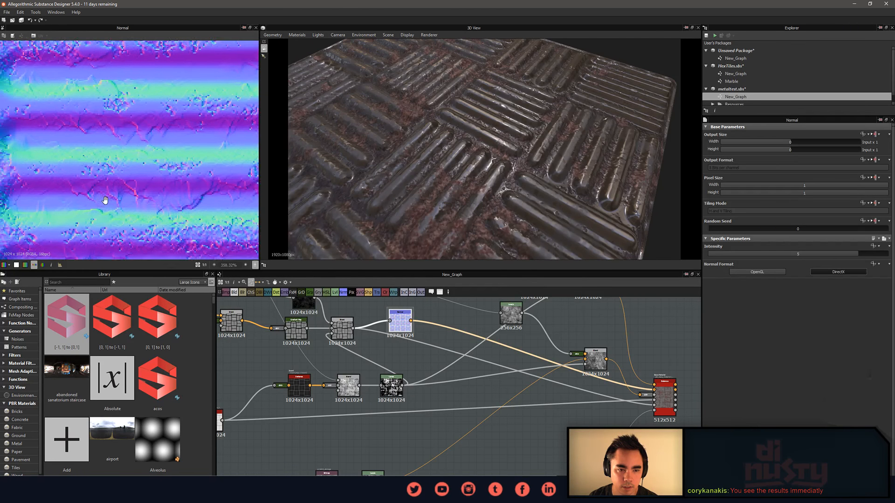
pyautogui.scroll(-4, 185, 216)
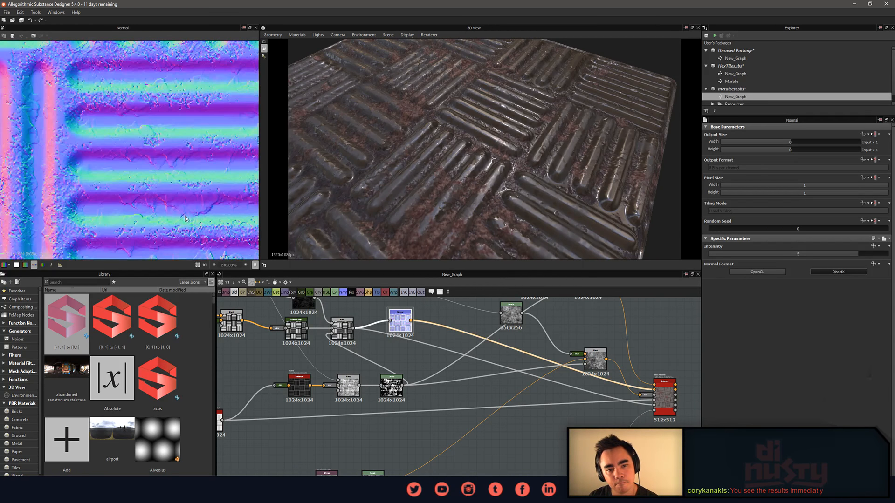
pyautogui.moveTo(452, 358); pyautogui.dragTo(519, 394, button='middle')
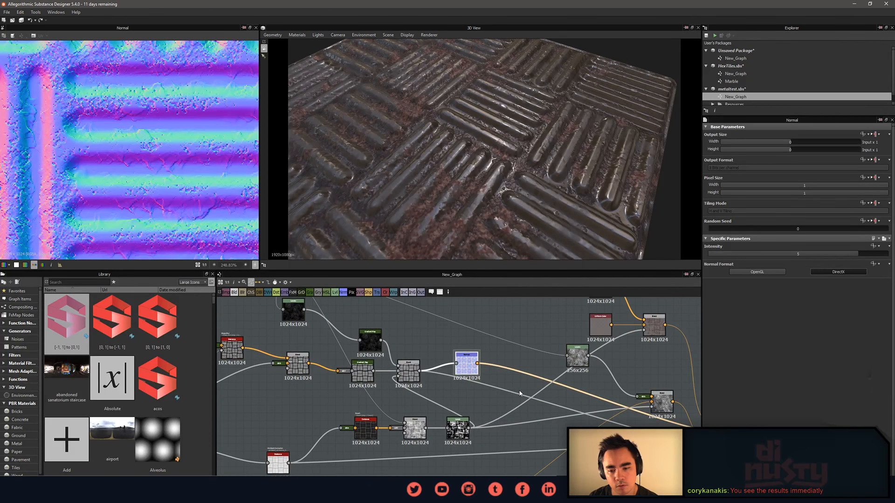
pyautogui.moveTo(473, 373); pyautogui.dragTo(477, 381)
pyautogui.scroll(-8, 476, 382)
pyautogui.scroll(4, 480, 397)
pyautogui.moveTo(513, 409); pyautogui.dragTo(591, 439, button='middle')
pyautogui.scroll(-1, 550, 427)
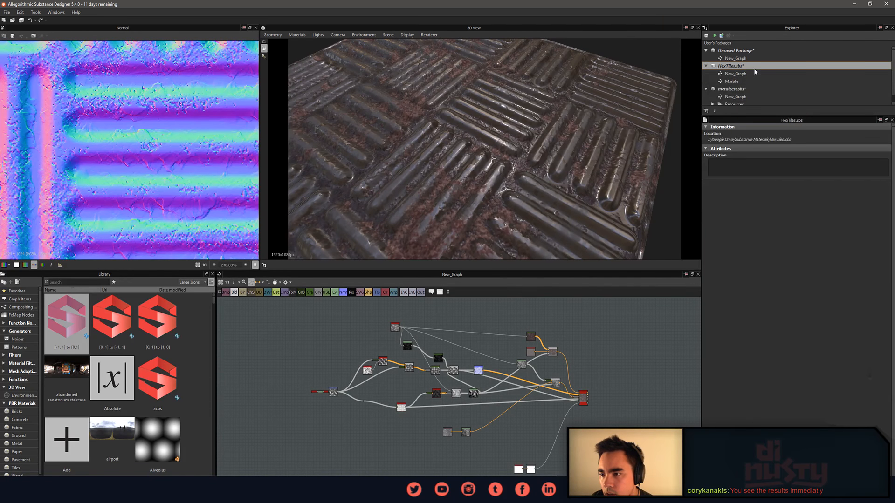
# Open the Marble graph of the HexTiles package and show its Base Material in the 3D view.
pyautogui.doubleClick(747, 72)
pyautogui.moveTo(558, 364); pyautogui.dragTo(496, 336, button='middle')
pyautogui.doubleClick(731, 81)
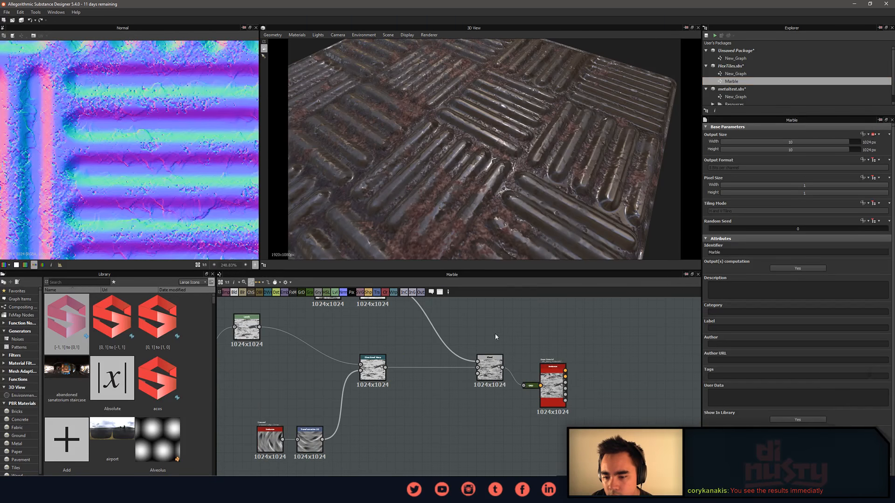
pyautogui.moveTo(553, 393); pyautogui.dragTo(536, 210, button='right')
pyautogui.moveTo(564, 233); pyautogui.dragTo(482, 197)
# Open New_Graph of the HexTiles package, show its material in the 3D view and examine the hexagonal tiles up close.
pyautogui.doubleClick(735, 73)
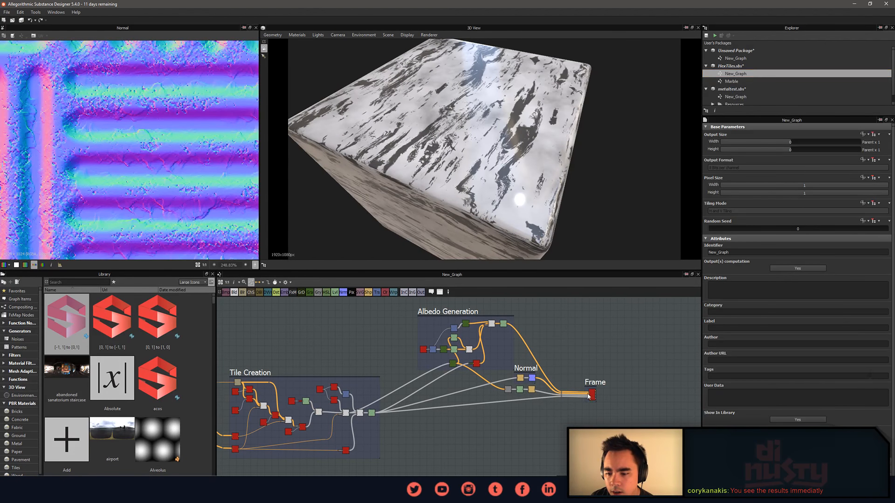
pyautogui.moveTo(487, 189); pyautogui.dragTo(489, 224)
pyautogui.scroll(5, 495, 232)
pyautogui.scroll(5, 495, 232)
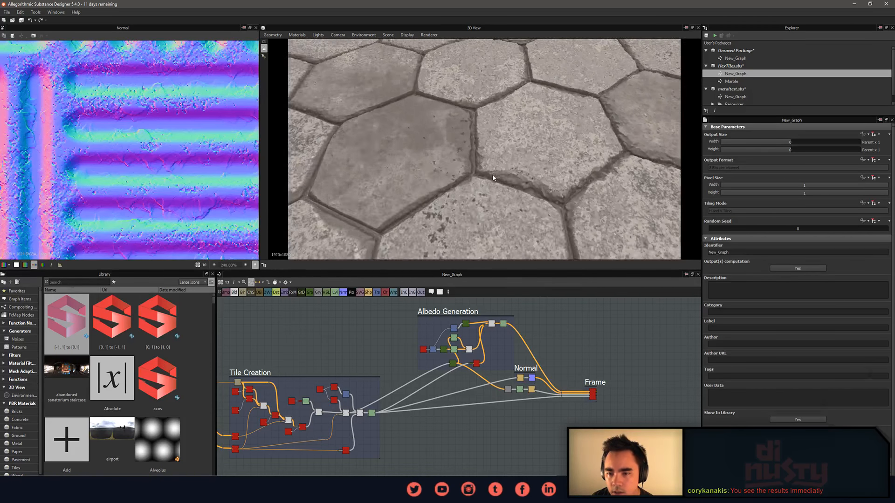
pyautogui.moveTo(493, 177); pyautogui.dragTo(480, 172)
pyautogui.moveTo(479, 171); pyautogui.dragTo(518, 194, button='middle')
pyautogui.moveTo(517, 194); pyautogui.dragTo(433, 192)
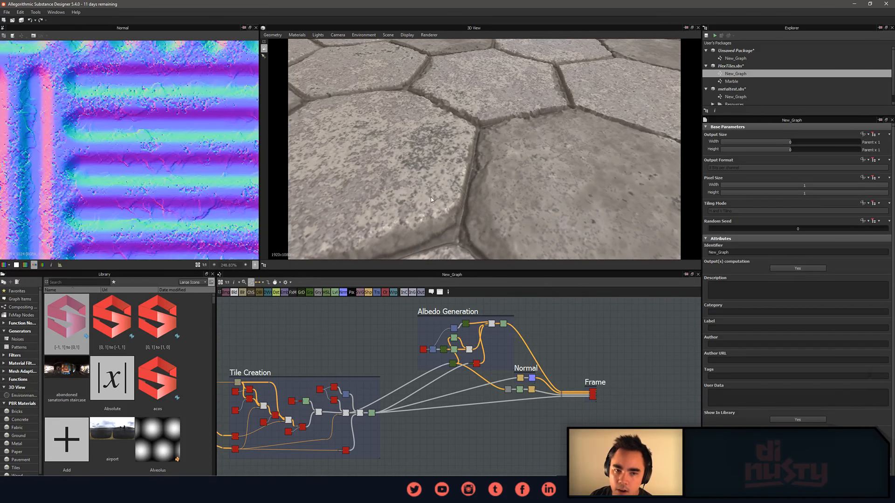
# Remove the bend points on the two lower links running from the Tile Generator frame to the Tile Creation frame.
pyautogui.moveTo(403, 350); pyautogui.dragTo(497, 359, button='middle')
pyautogui.moveTo(359, 368); pyautogui.dragTo(445, 339, button='middle')
pyautogui.moveTo(440, 350); pyautogui.dragTo(463, 376)
pyautogui.moveTo(390, 341); pyautogui.dragTo(412, 450)
pyautogui.click(403, 438)
pyautogui.moveTo(404, 430); pyautogui.dragTo(399, 453)
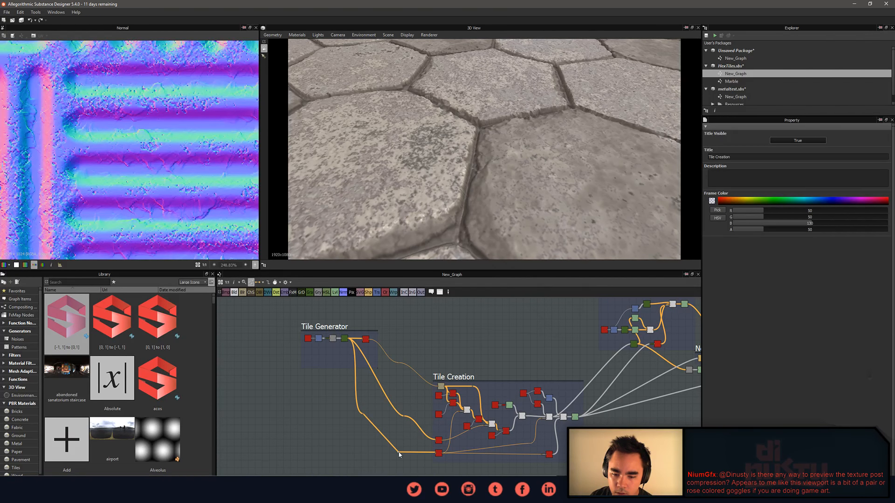
pyautogui.click(404, 418)
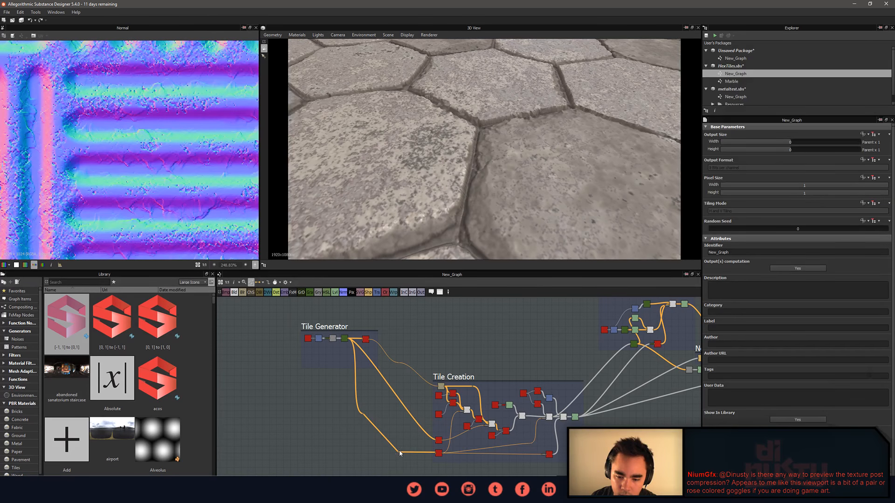
pyautogui.keyDown('alt'); pyautogui.click(363, 414); pyautogui.keyUp('alt')
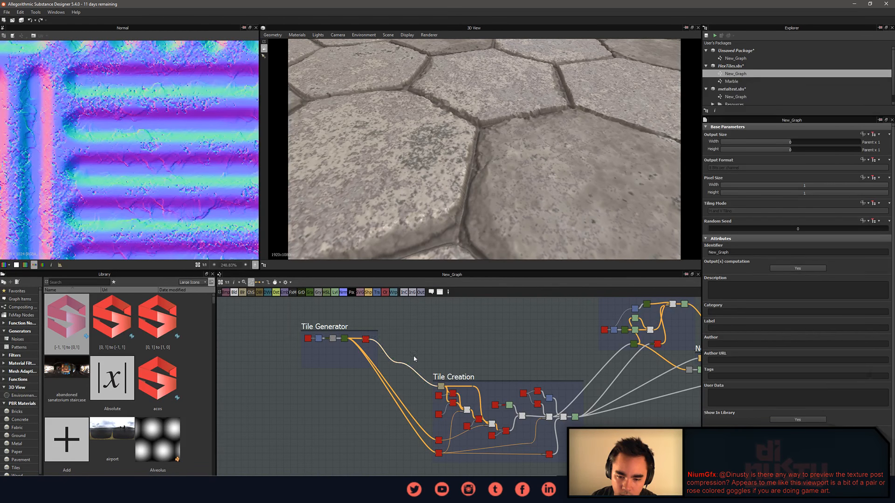
pyautogui.press('Delete')
pyautogui.hotkey('ctrl', 'z')
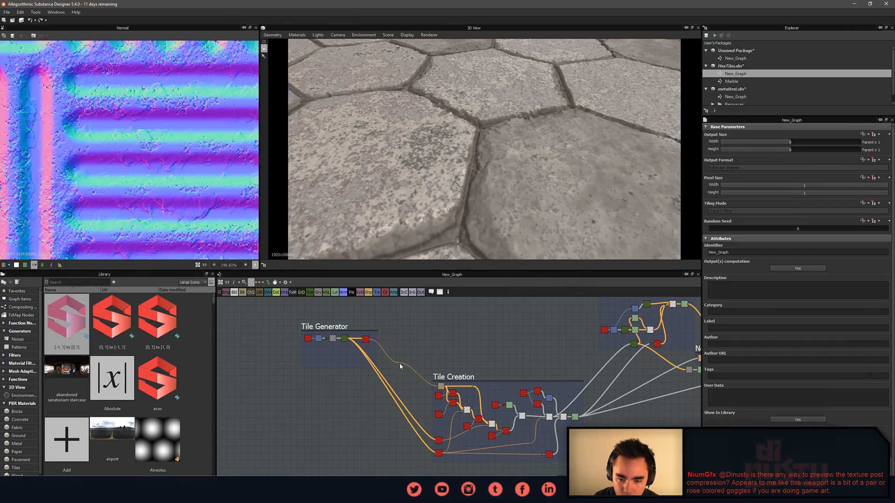
# Examine the hexagonal stone tiles and their joints from different distances and angles in the 3D view.
pyautogui.scroll(6, 400, 366)
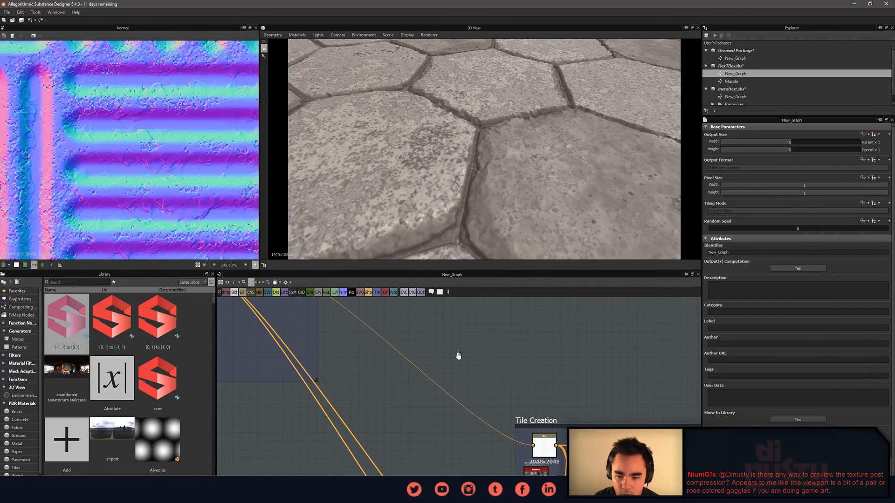
pyautogui.scroll(-3, 480, 357)
pyautogui.scroll(-5, 504, 217)
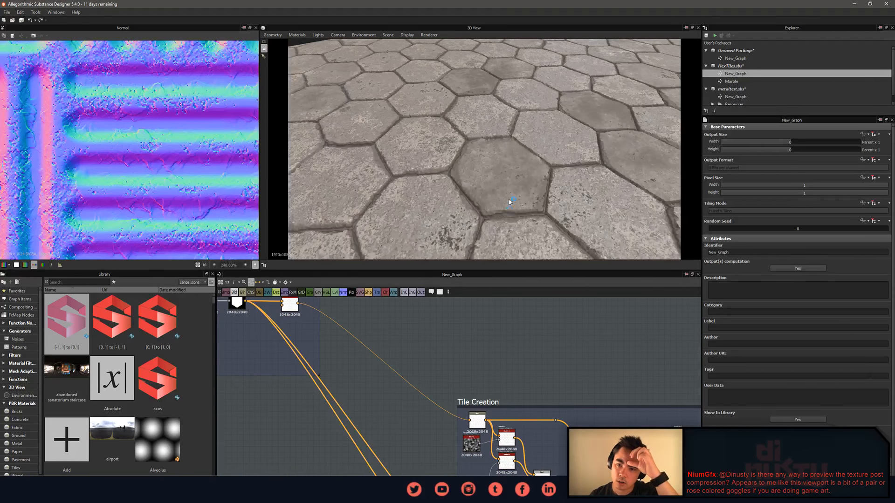
pyautogui.scroll(-3, 509, 202)
pyautogui.moveTo(509, 202); pyautogui.dragTo(481, 194)
pyautogui.scroll(5, 481, 194)
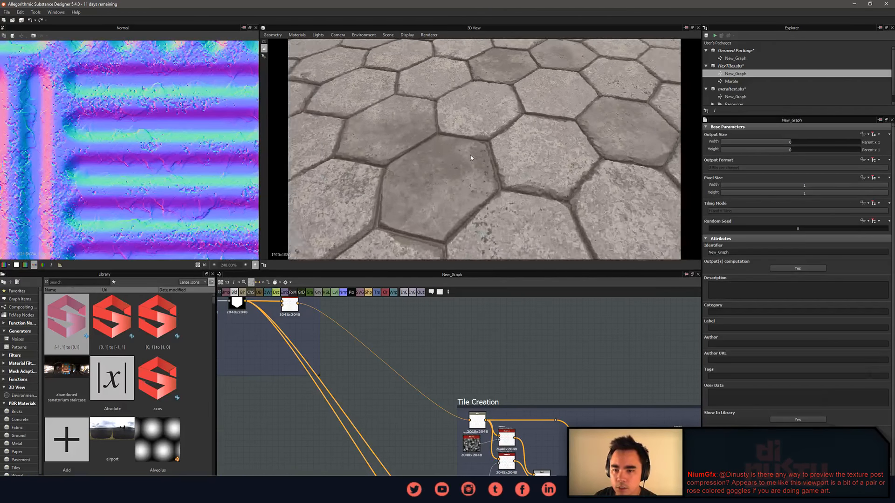
pyautogui.moveTo(470, 157); pyautogui.dragTo(483, 175)
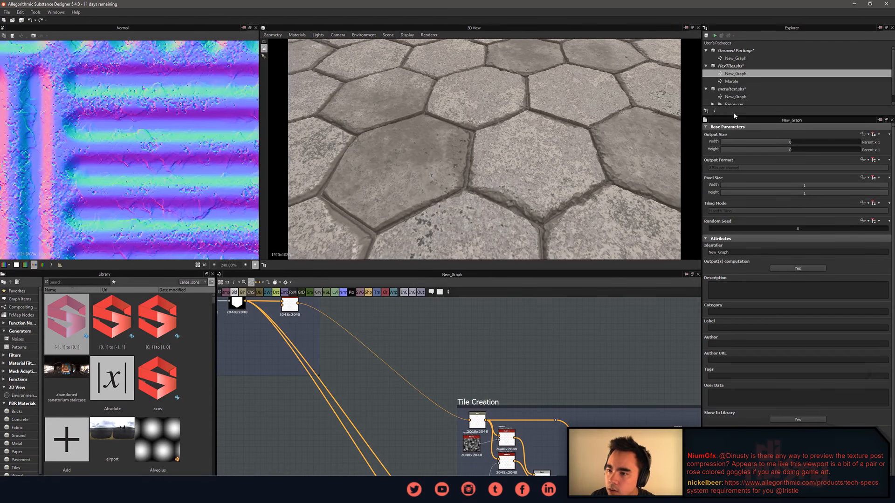
# Open New_Graph of the metaltest package and show its Base Material in the 3D view.
pyautogui.doubleClick(736, 96)
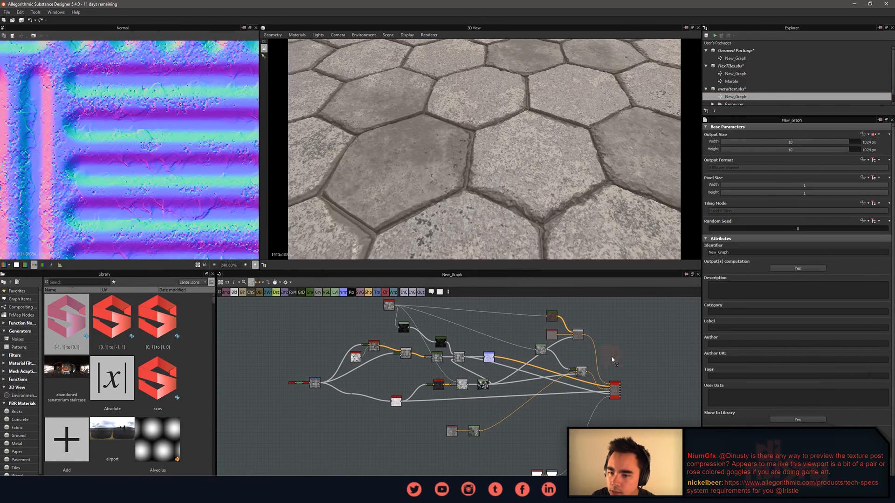
pyautogui.moveTo(612, 360); pyautogui.dragTo(535, 173, button='middle')
pyautogui.moveTo(534, 195); pyautogui.dragTo(518, 181)
pyautogui.click(435, 56)
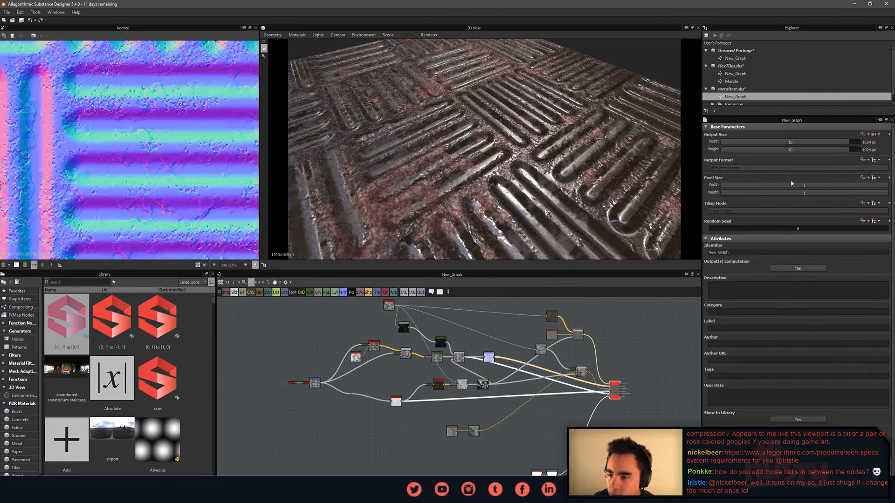
# Set the Base Material node's output width and height to Input x 2 and view the metal plates from a slightly different angle.
pyautogui.moveTo(780, 196); pyautogui.dragTo(795, 156)
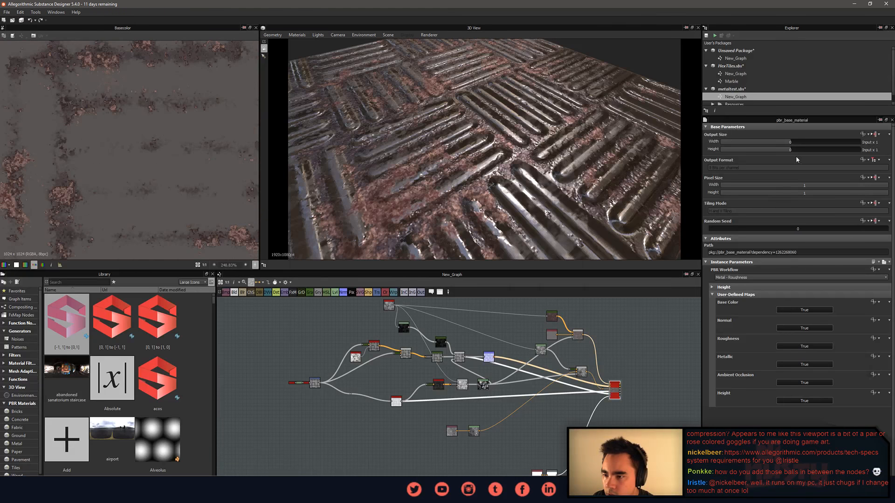
pyautogui.click(795, 142)
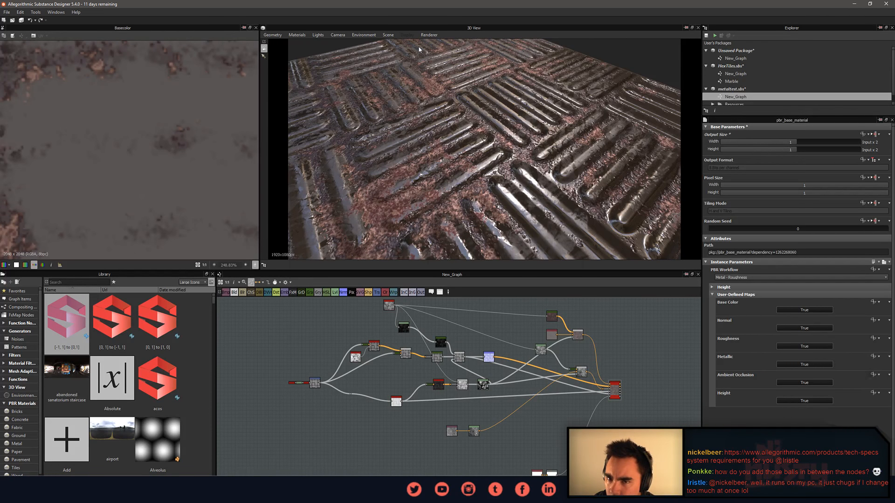
pyautogui.click(407, 35)
pyautogui.click(435, 54)
pyautogui.moveTo(580, 148)
pyautogui.mouseDown()
pyautogui.moveTo(574, 123)
pyautogui.moveTo(581, 153)
pyautogui.mouseUp()
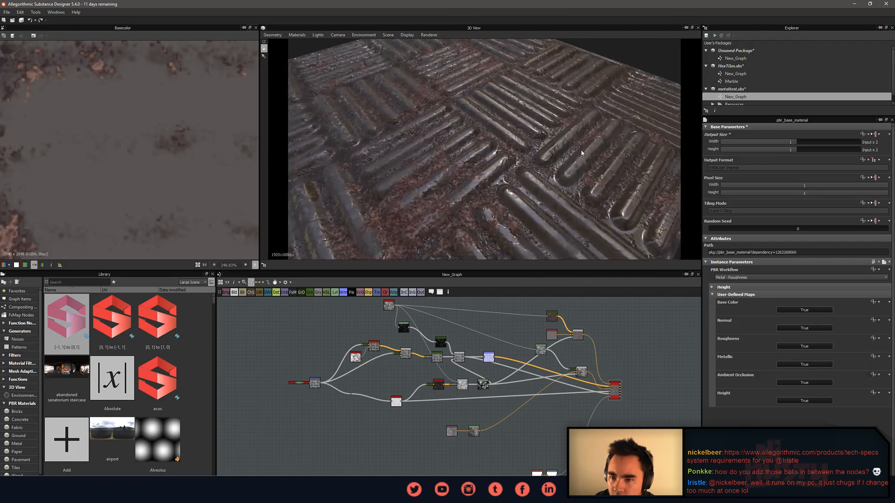
# Look through the 3D view's display, renderer, environment, material, geometry and scene options for preview settings.
pyautogui.click(410, 35)
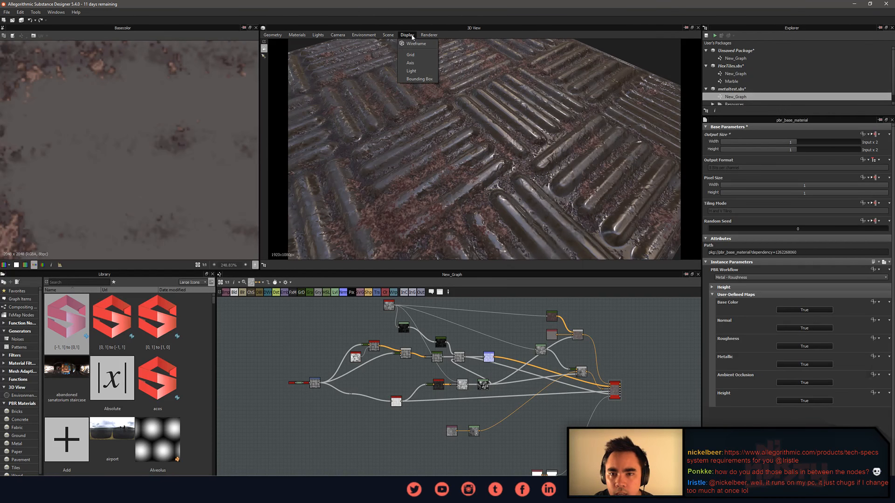
pyautogui.click(410, 35)
pyautogui.click(428, 35)
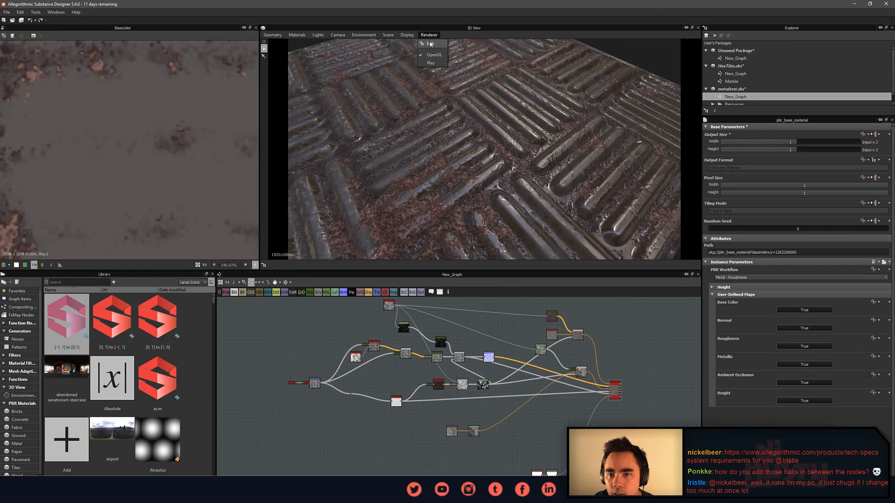
pyautogui.click(430, 44)
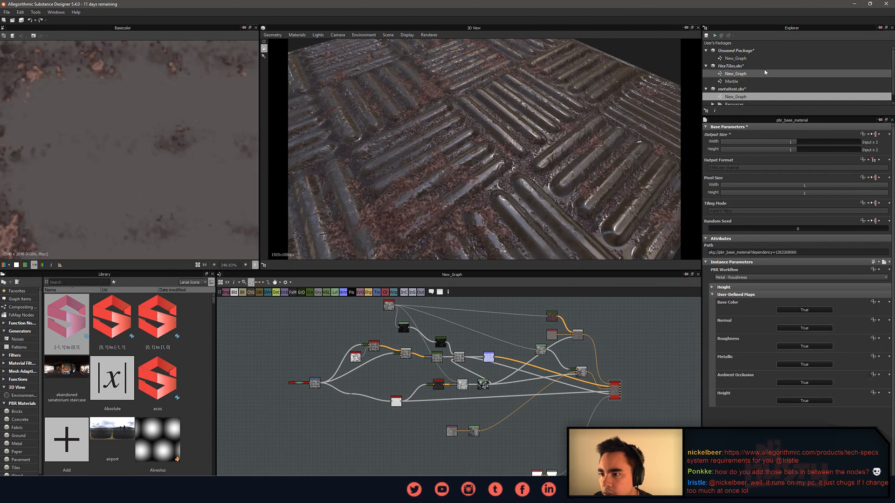
pyautogui.click(392, 36)
pyautogui.moveTo(365, 36)
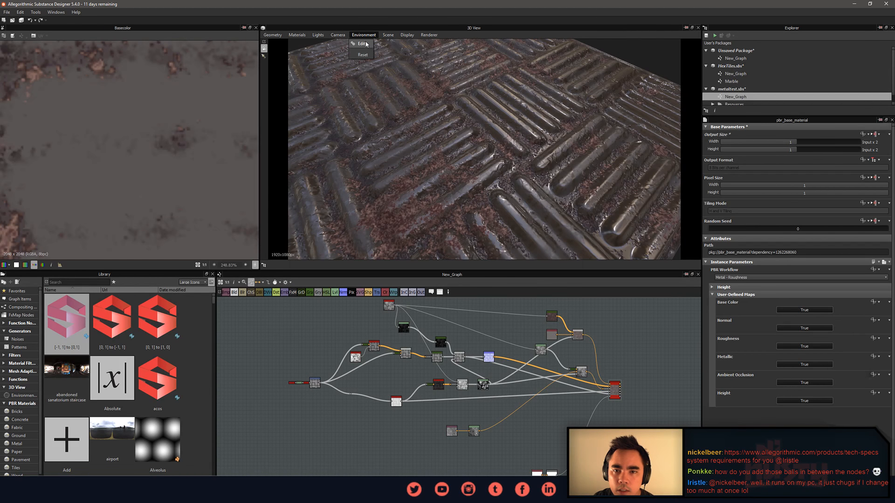
pyautogui.moveTo(305, 47)
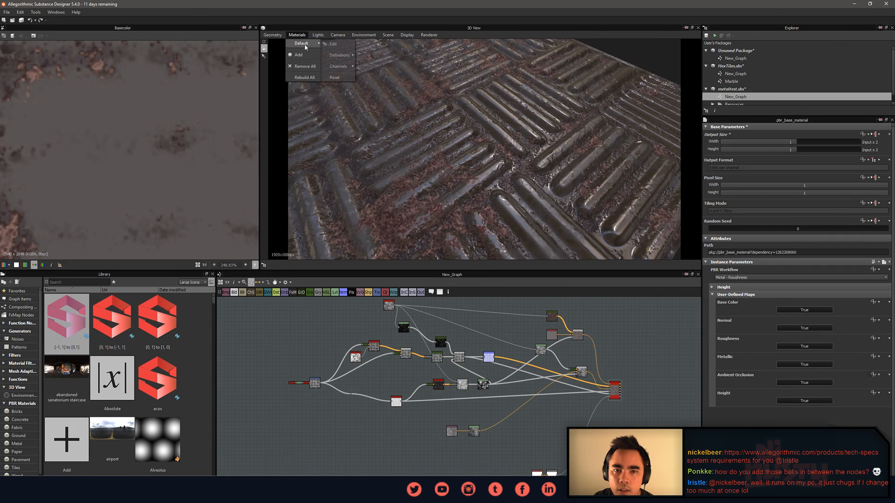
pyautogui.click(274, 35)
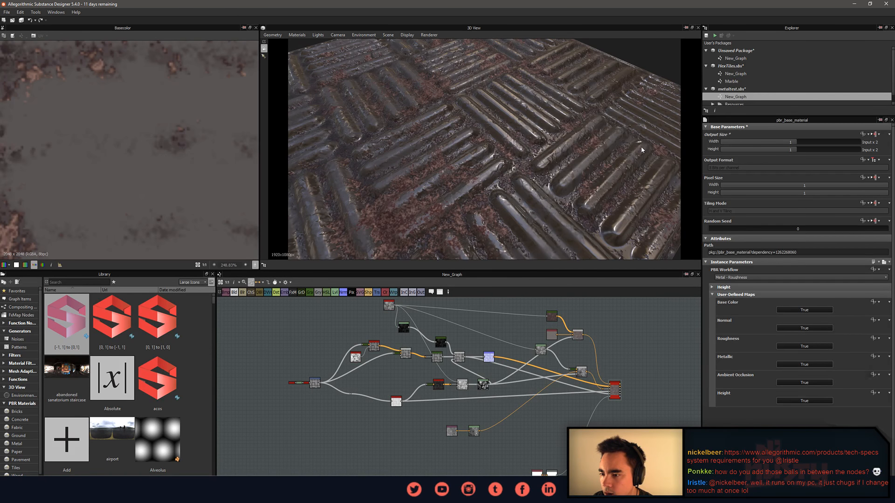
pyautogui.click(405, 36)
pyautogui.click(393, 43)
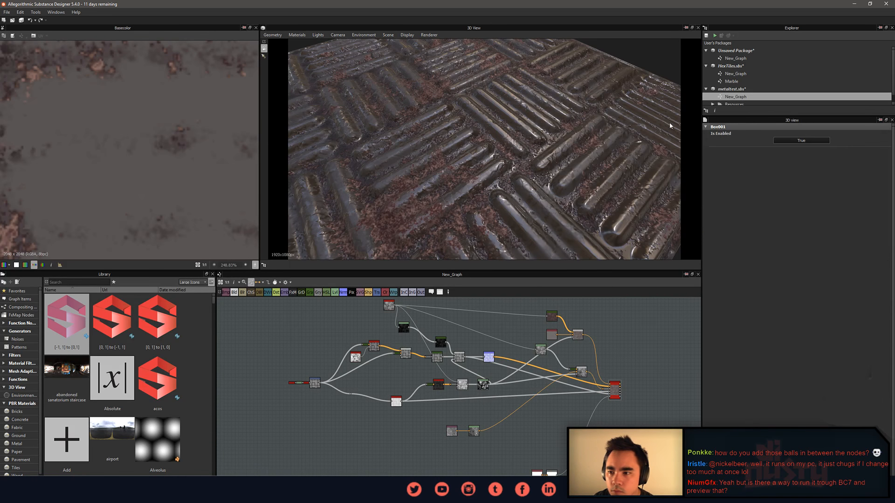
pyautogui.click(429, 35)
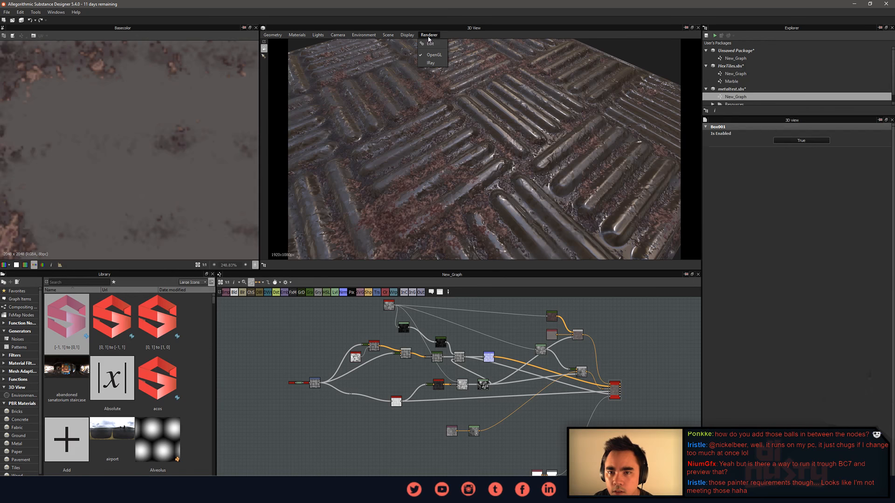
# Set the 3D view environment's exposure to 1 and check the metal plates under the new lighting.
pyautogui.click(361, 44)
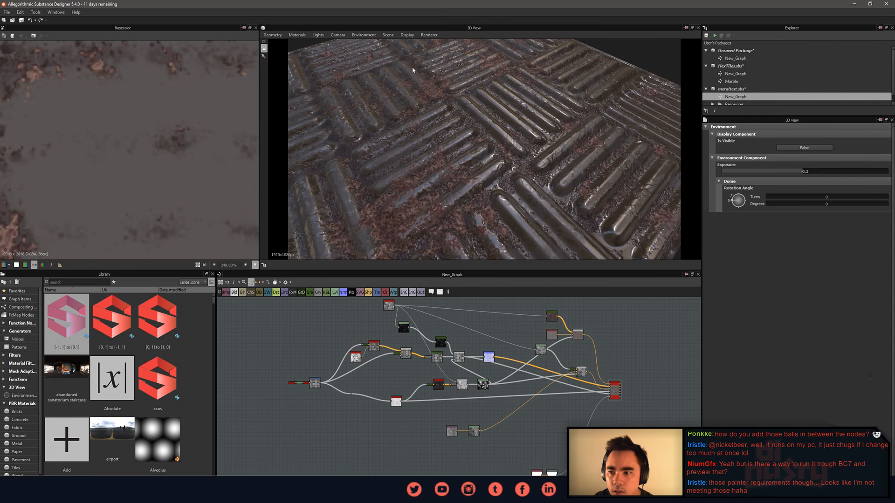
pyautogui.doubleClick(804, 172)
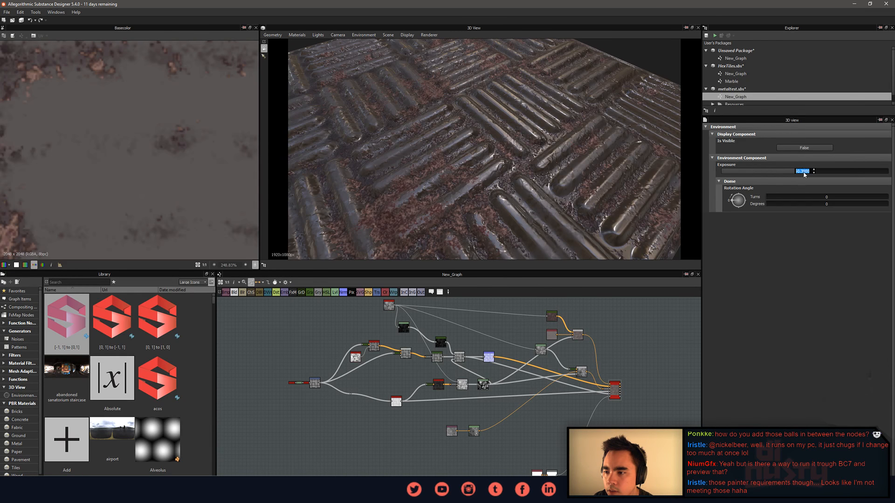
pyautogui.write('2.2')
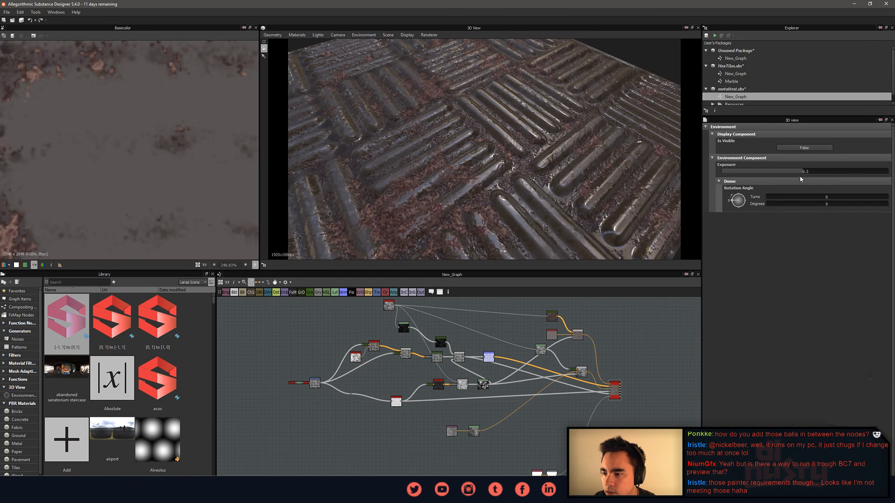
pyautogui.press('Return')
pyautogui.moveTo(828, 178); pyautogui.dragTo(810, 179)
pyautogui.click(806, 172)
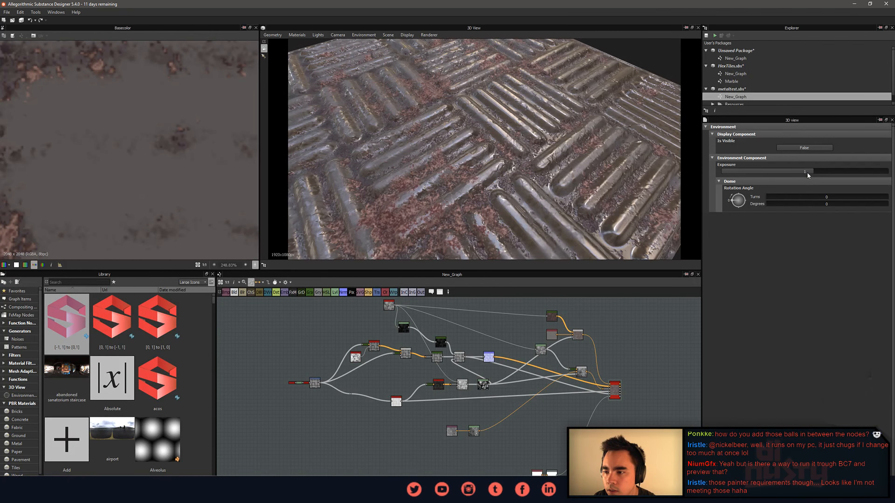
pyautogui.moveTo(484, 186); pyautogui.dragTo(533, 205)
# Change the Uniform Color node feeding the base colour blend to a neutral dark grey with RGB 68, 68, 68.
pyautogui.scroll(1, 563, 322)
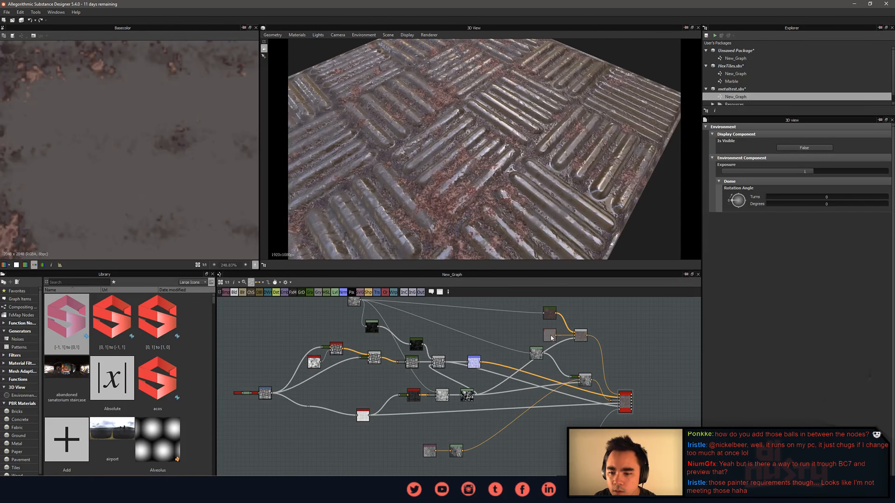
pyautogui.click(551, 334)
pyautogui.click(711, 273)
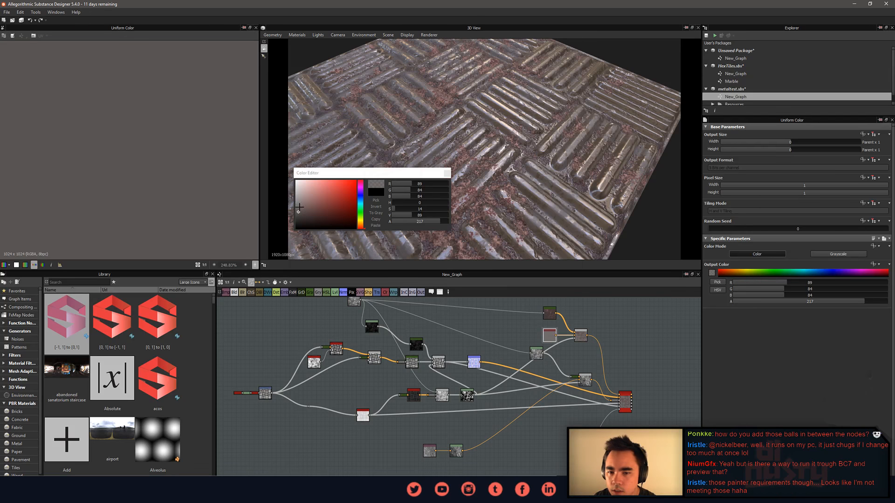
pyautogui.click(293, 222)
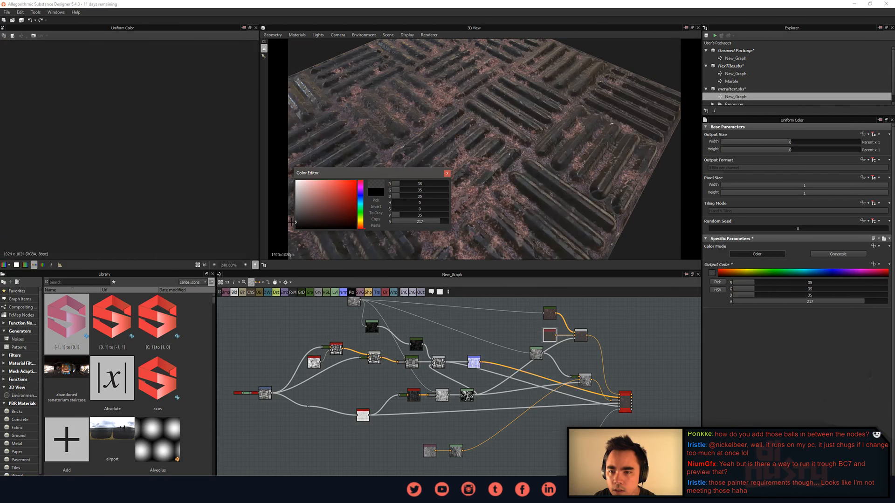
pyautogui.moveTo(292, 222); pyautogui.dragTo(292, 215)
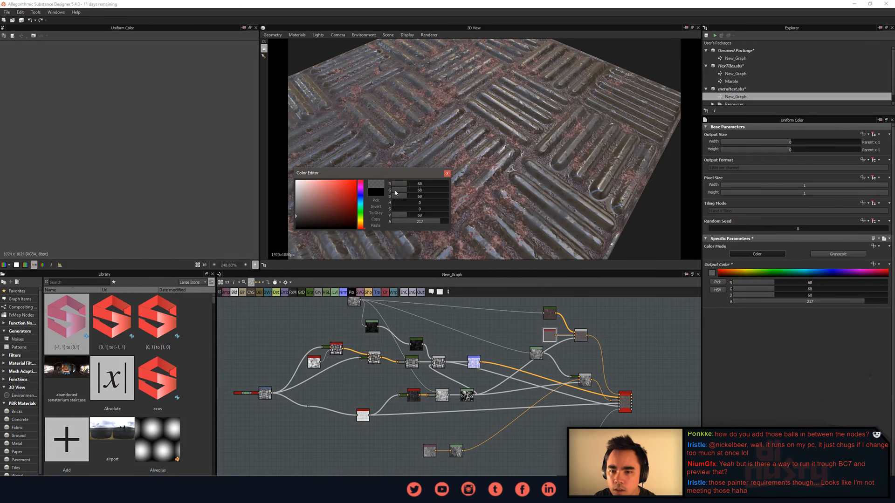
pyautogui.click(447, 174)
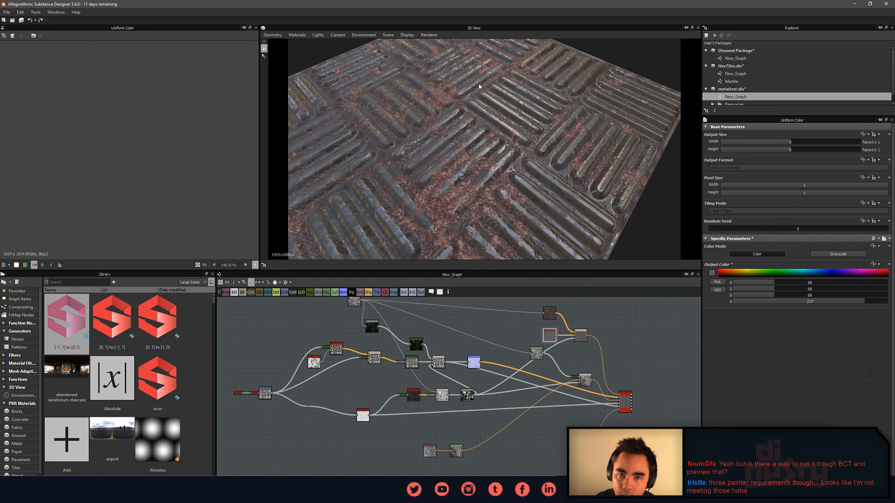
# Open the default material's settings for the 3D view and examine the rusty metal cube from far and near.
pyautogui.click(338, 35)
pyautogui.click(313, 36)
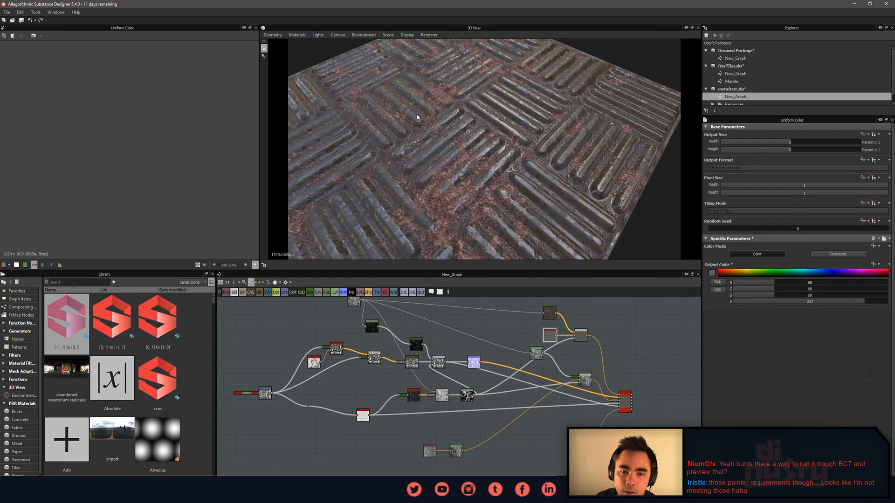
pyautogui.click(298, 35)
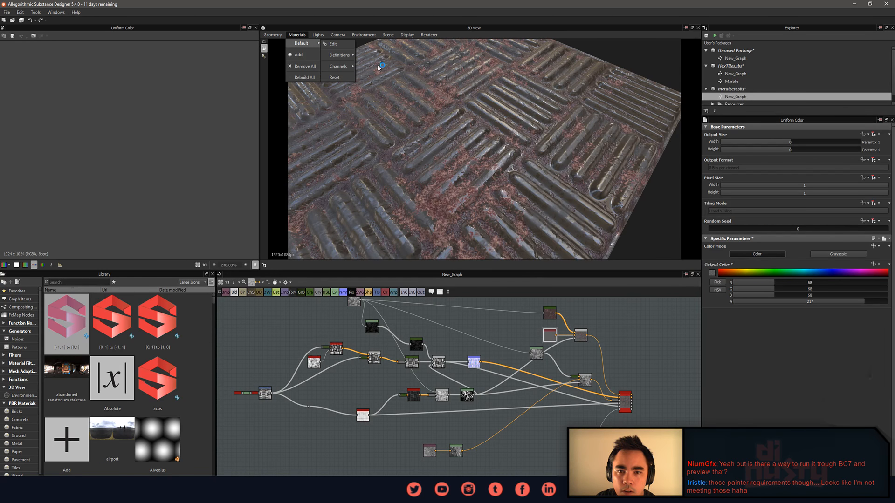
pyautogui.moveTo(303, 43)
pyautogui.click(333, 44)
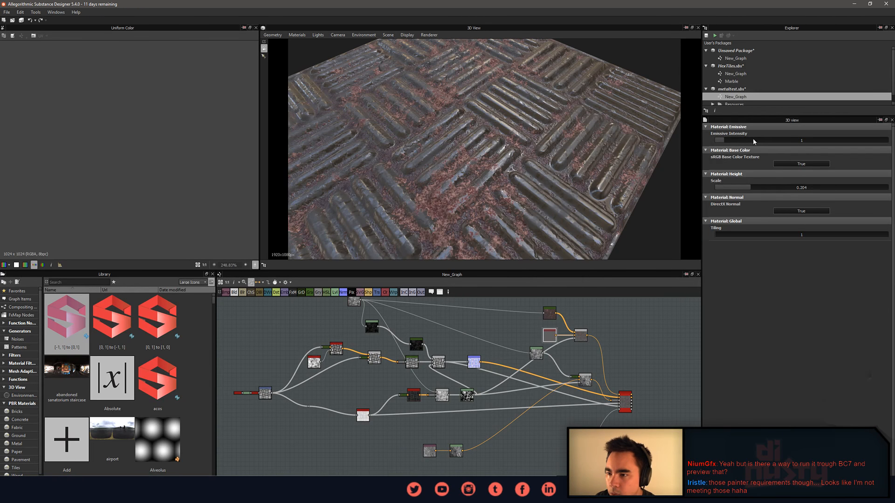
pyautogui.scroll(-8, 512, 180)
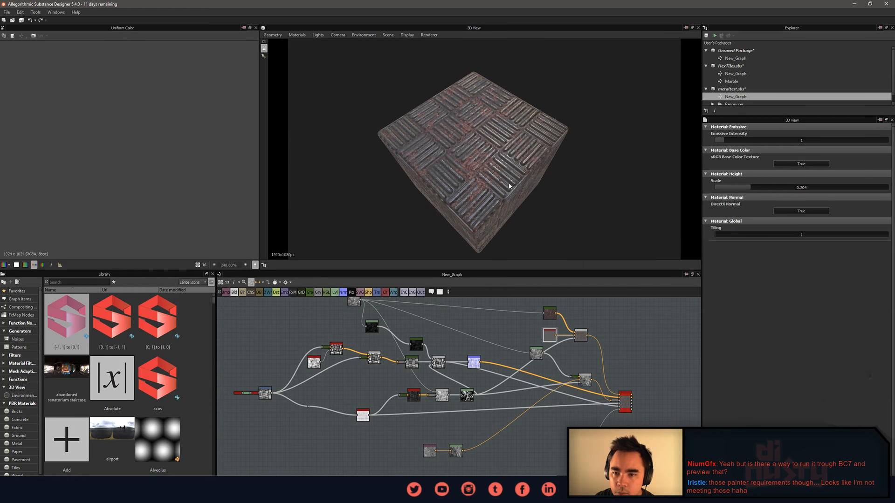
pyautogui.moveTo(509, 185); pyautogui.dragTo(489, 173)
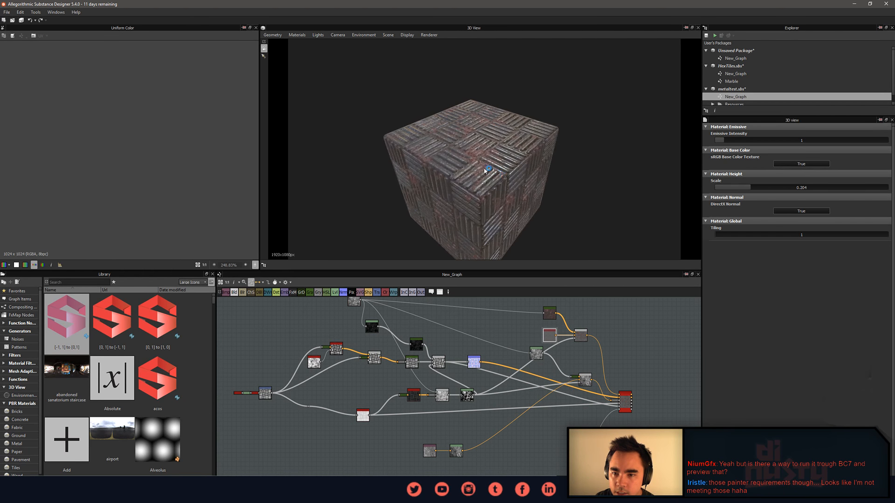
pyautogui.scroll(10, 489, 137)
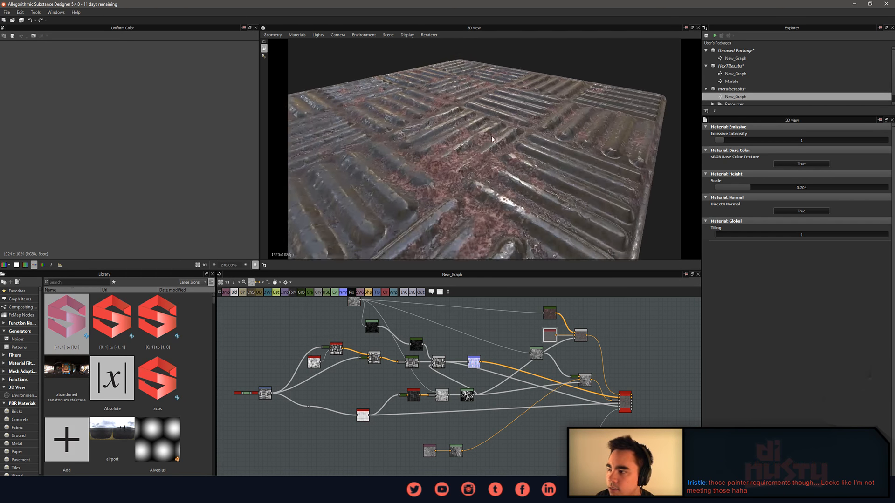
pyautogui.scroll(5, 489, 137)
# Check the 3D view's geometry, camera, scene and display options, viewing the rounded cube from a low angle.
pyautogui.click(273, 35)
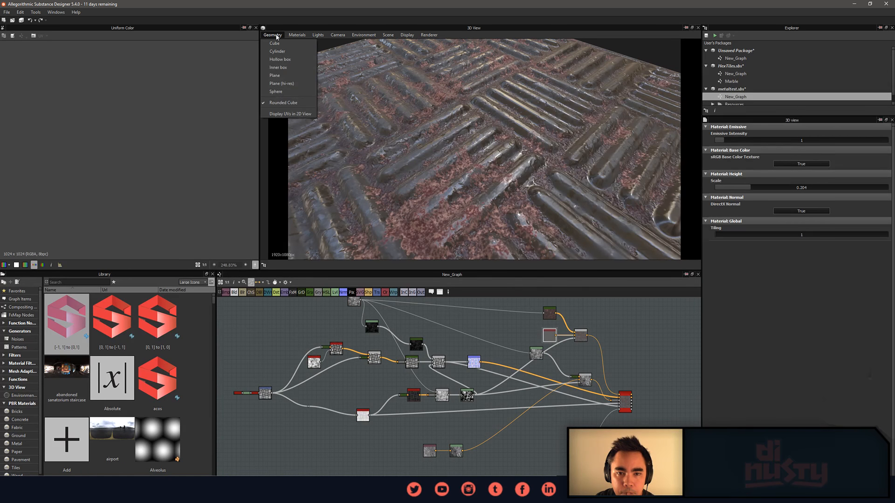
pyautogui.click(274, 36)
pyautogui.click(336, 36)
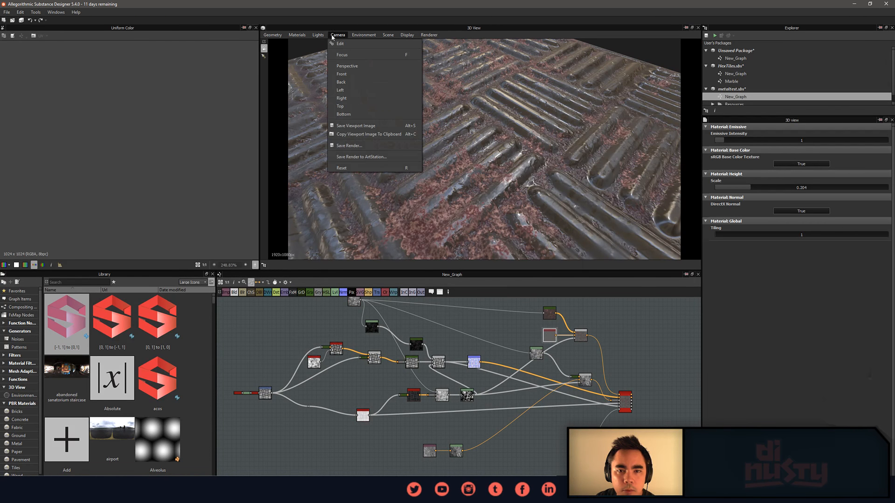
pyautogui.click(322, 44)
pyautogui.moveTo(485, 140); pyautogui.dragTo(481, 93)
pyautogui.click(388, 35)
pyautogui.click(394, 44)
pyautogui.click(408, 37)
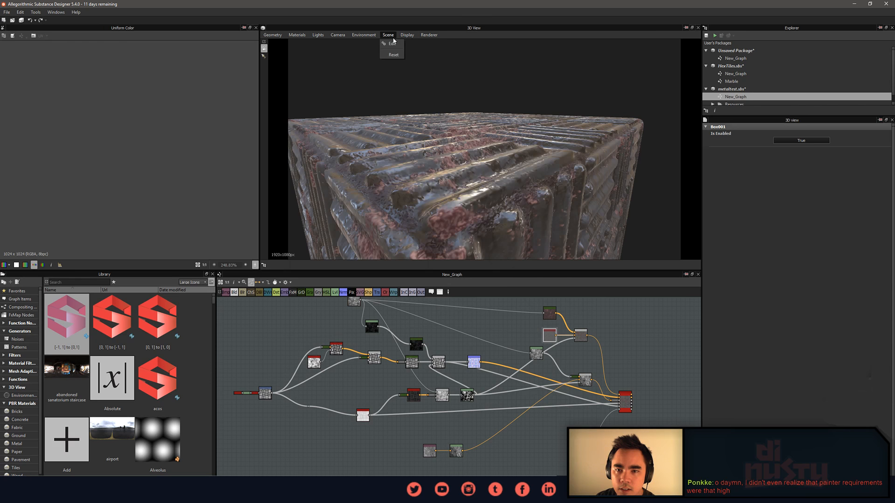
pyautogui.click(394, 44)
pyautogui.click(404, 37)
pyautogui.click(476, 77)
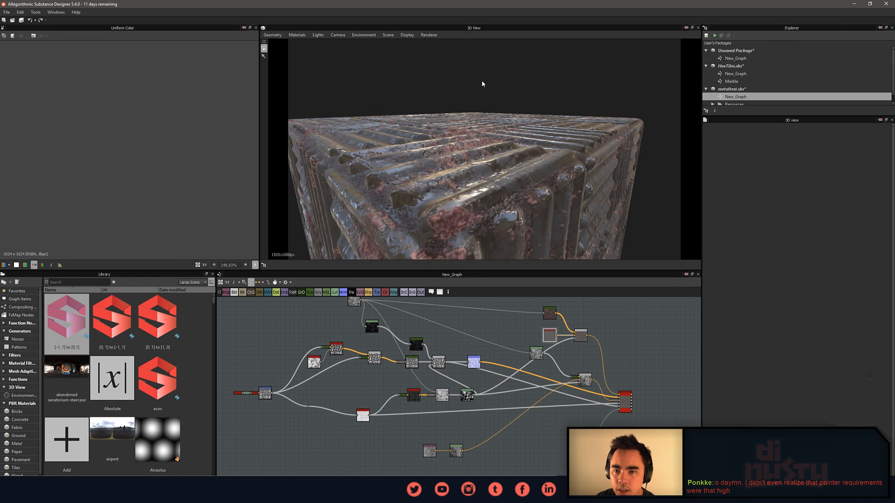
# Examine the rusty metal plates close up from above and inspect the Gradient Map and Uniform Color nodes in the graph.
pyautogui.moveTo(492, 165); pyautogui.dragTo(423, 153)
pyautogui.scroll(4, 435, 154)
pyautogui.scroll(4, 438, 154)
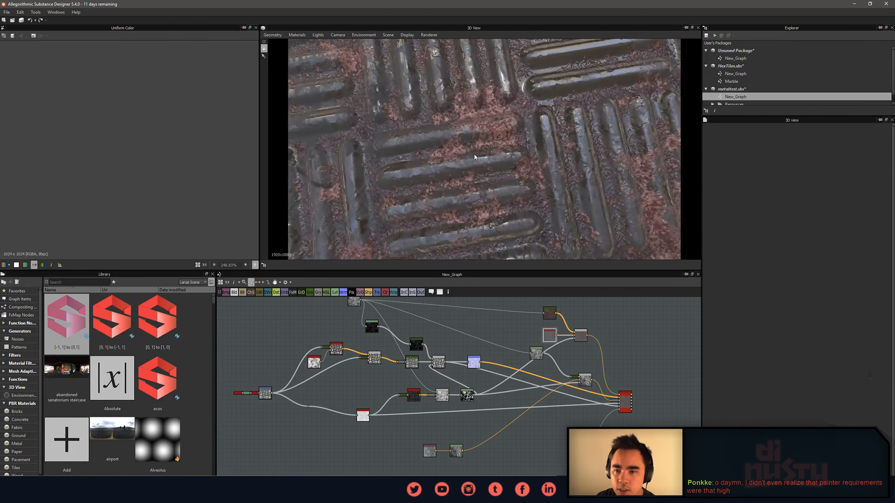
pyautogui.scroll(4, 513, 161)
pyautogui.scroll(4, 563, 347)
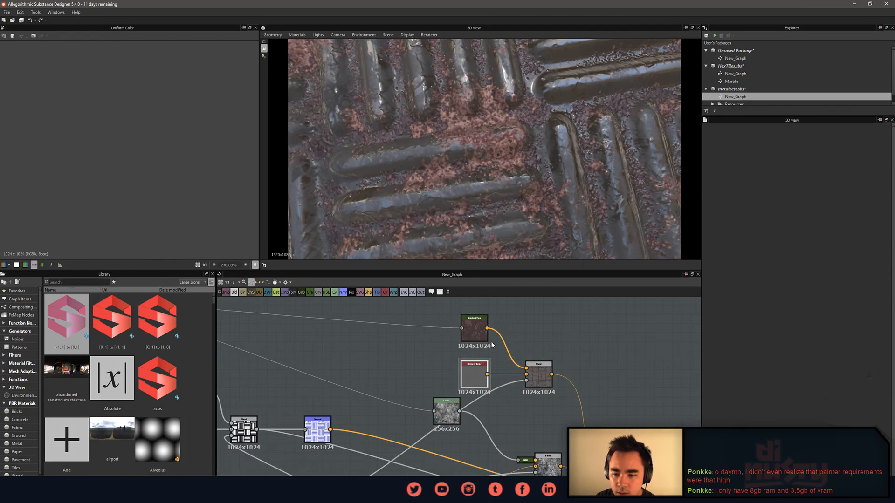
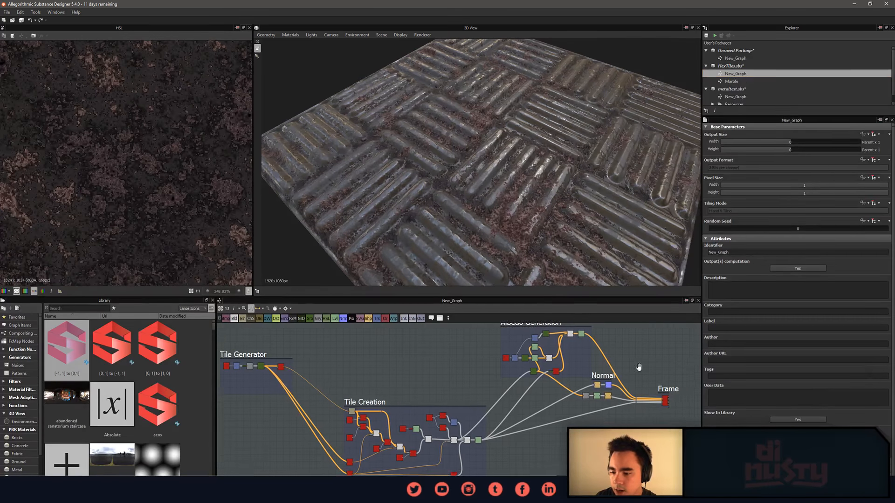
# Preview the Polygon 1 node in the hex-tile graph's Tile Generator frame and examine the full hexagon shape.
pyautogui.scroll(2, 350, 347)
pyautogui.moveTo(350, 347); pyautogui.dragTo(475, 364, button='middle')
pyautogui.scroll(2, 342, 385)
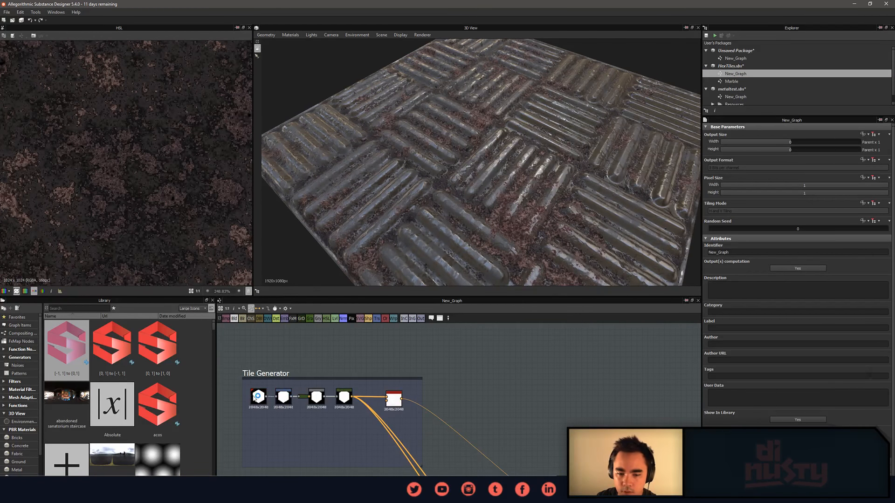
pyautogui.click(258, 398)
pyautogui.scroll(-10, 140, 195)
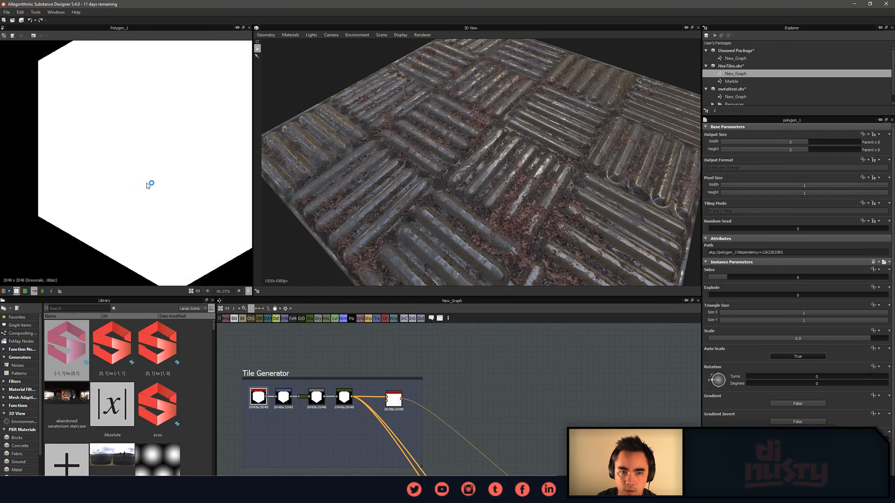
pyautogui.scroll(4, 280, 396)
pyautogui.scroll(-3, 476, 177)
pyautogui.moveTo(475, 186); pyautogui.dragTo(607, 348)
pyautogui.moveTo(606, 348); pyautogui.dragTo(450, 362, button='middle')
pyautogui.scroll(-8, 513, 382)
pyautogui.scroll(5, 536, 404)
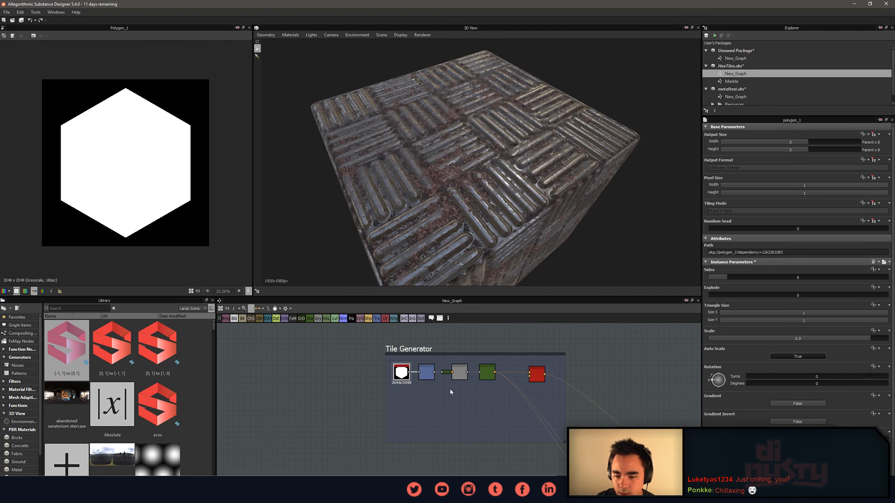
# Preview the Transformation 2D node that follows the polygon in the Tile Generator frame.
pyautogui.moveTo(404, 376); pyautogui.dragTo(425, 236)
pyautogui.click(498, 263)
pyautogui.moveTo(617, 372); pyautogui.dragTo(638, 399, button='middle')
pyautogui.scroll(6, 443, 396)
pyautogui.doubleClick(461, 402)
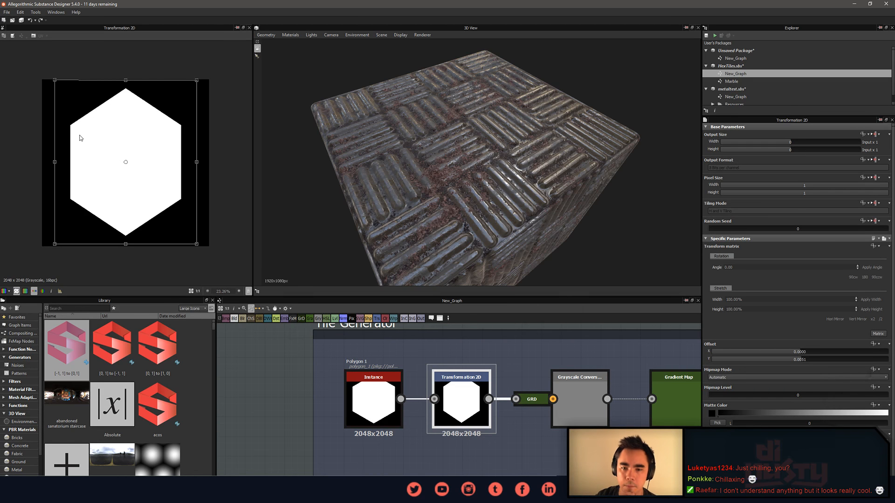
# Remove the Grayscale Conversion node and its GRD converter, and link Transformation 2D directly to the Gradient Map.
pyautogui.moveTo(586, 385); pyautogui.dragTo(438, 378, button='middle')
pyautogui.doubleClick(483, 383)
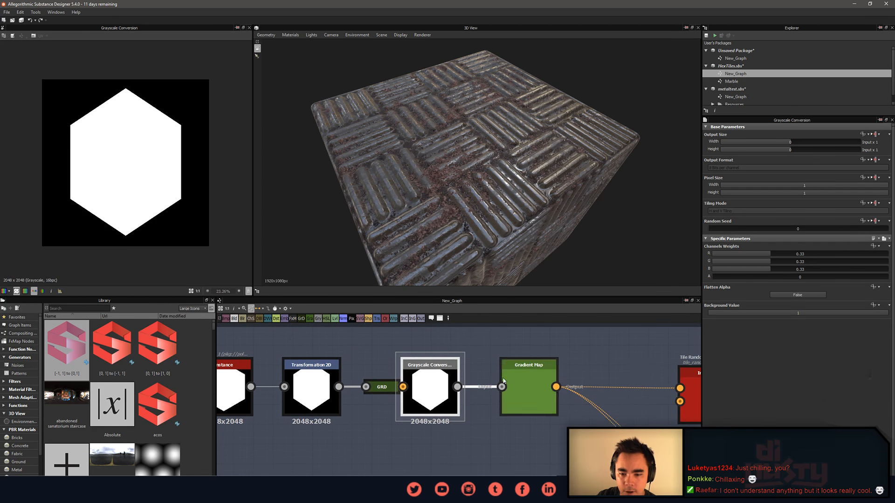
pyautogui.click(513, 383)
pyautogui.click(414, 408)
pyautogui.press('Delete')
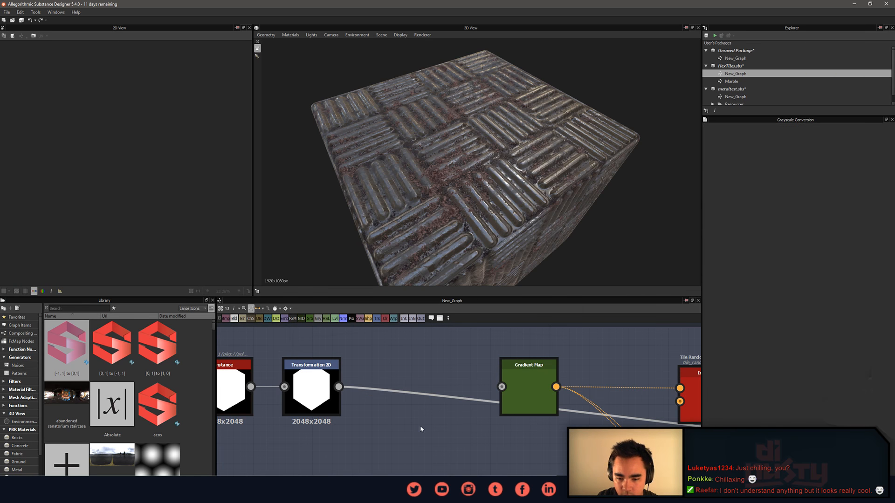
pyautogui.hotkey('ctrl', 'z')
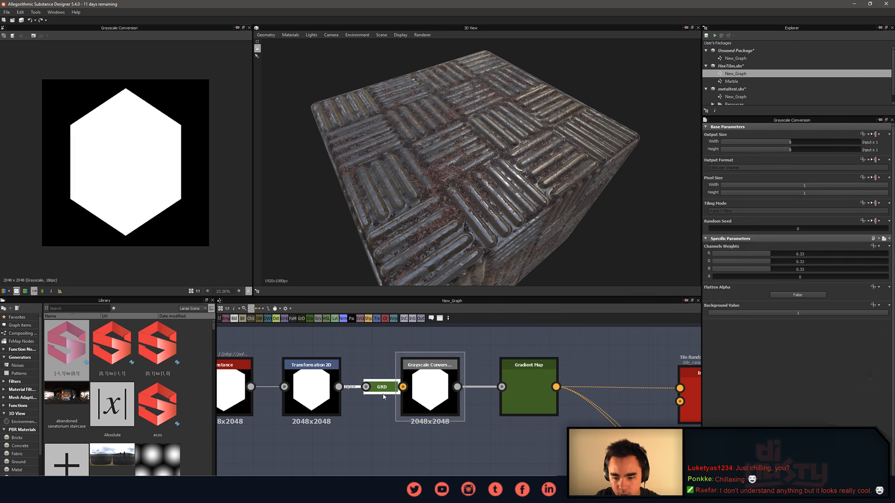
pyautogui.press('Delete')
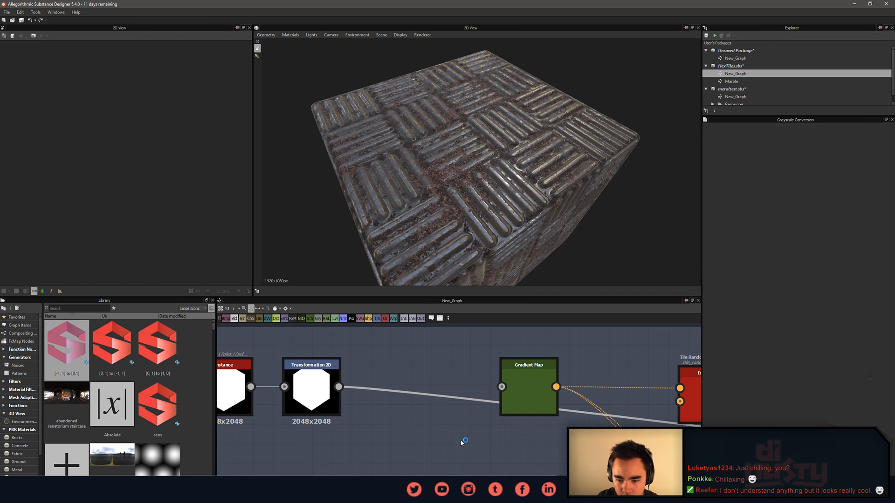
pyautogui.moveTo(492, 438); pyautogui.dragTo(414, 429, button='middle')
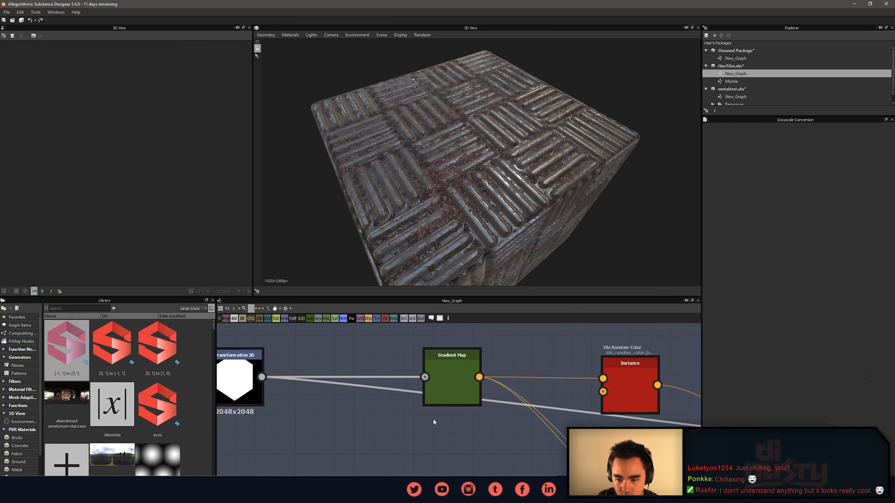
# Preview the Gradient Map and the Tile Random Color node, examining the tiled hexagon pattern near and far.
pyautogui.doubleClick(468, 400)
pyautogui.moveTo(507, 418); pyautogui.dragTo(403, 418, button='middle')
pyautogui.moveTo(476, 421); pyautogui.dragTo(421, 417, button='middle')
pyautogui.click(478, 392)
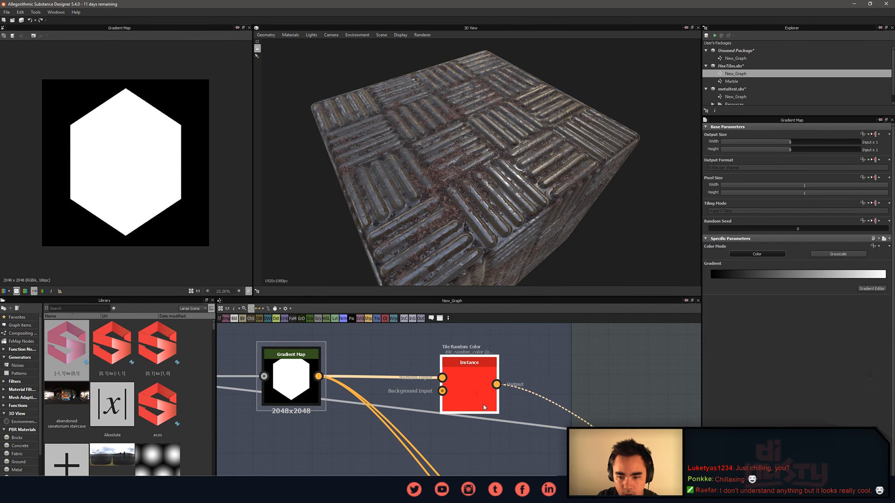
pyautogui.scroll(-1, 484, 406)
pyautogui.moveTo(484, 406); pyautogui.dragTo(413, 392, button='middle')
pyautogui.doubleClick(413, 393)
pyautogui.scroll(5, 154, 219)
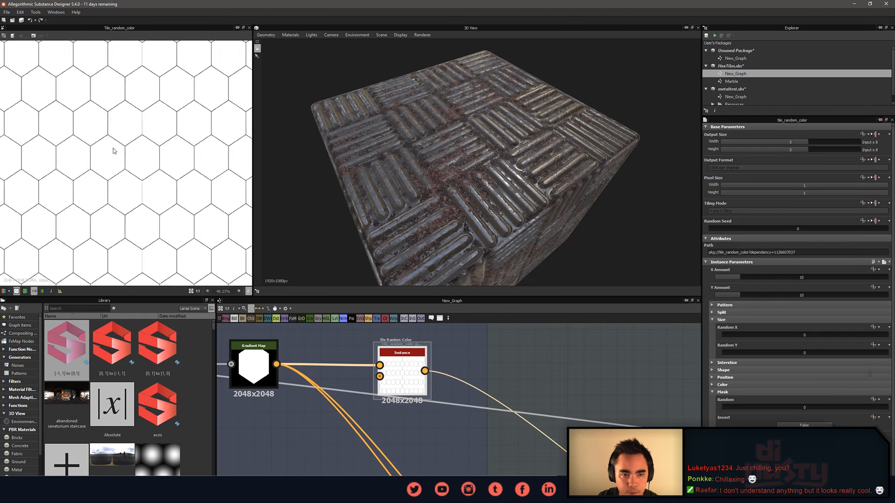
pyautogui.scroll(-4, 150, 169)
pyautogui.scroll(1, 419, 373)
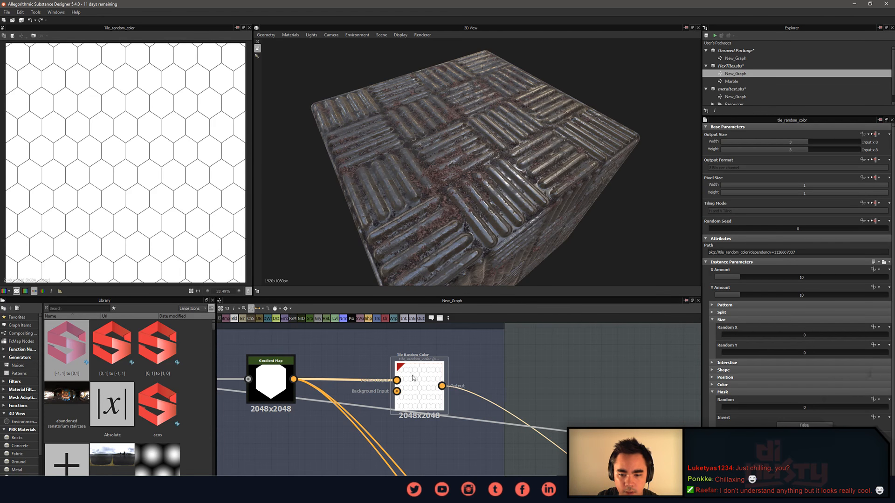
# Preview the Blur node at the start of the Tile Creation frame and examine the softened hexagon seams up close.
pyautogui.scroll(2, 424, 368)
pyautogui.moveTo(388, 398); pyautogui.dragTo(405, 417, button='middle')
pyautogui.scroll(-6, 445, 444)
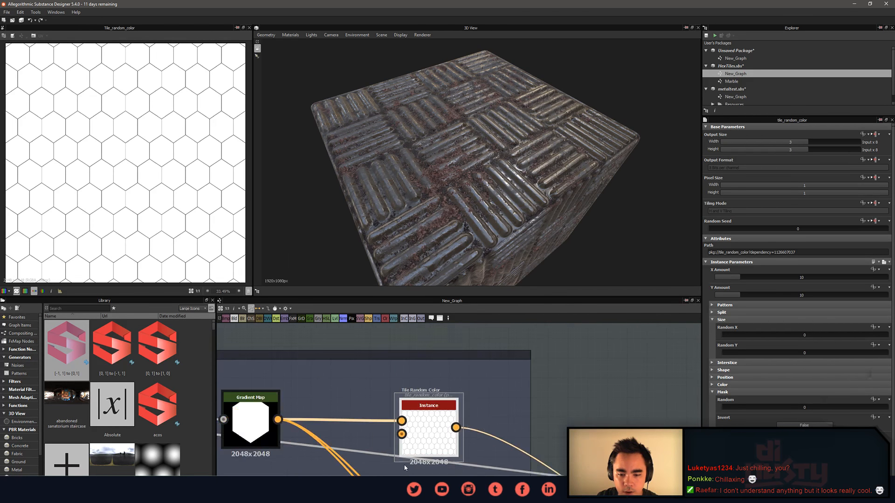
pyautogui.moveTo(443, 444); pyautogui.dragTo(363, 374, button='middle')
pyautogui.scroll(-2, 388, 419)
pyautogui.moveTo(388, 419); pyautogui.dragTo(261, 328, button='middle')
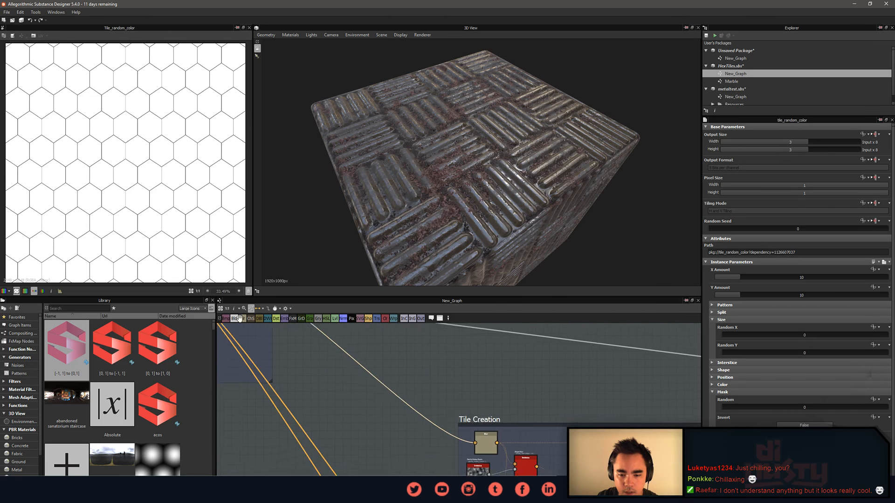
pyautogui.moveTo(436, 417); pyautogui.dragTo(354, 376, button='middle')
pyautogui.scroll(3, 432, 422)
pyautogui.scroll(1, 433, 424)
pyautogui.doubleClick(432, 423)
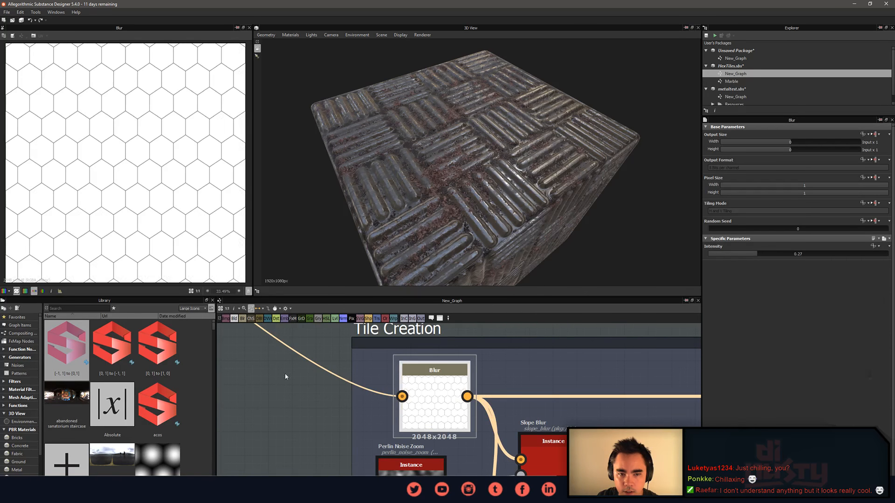
pyautogui.scroll(8, 156, 160)
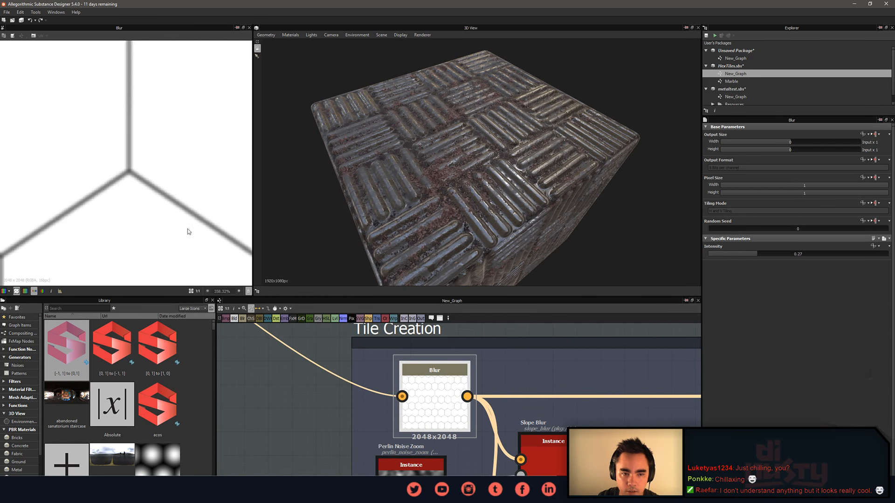
pyautogui.moveTo(447, 396); pyautogui.dragTo(453, 230)
pyautogui.click(586, 318)
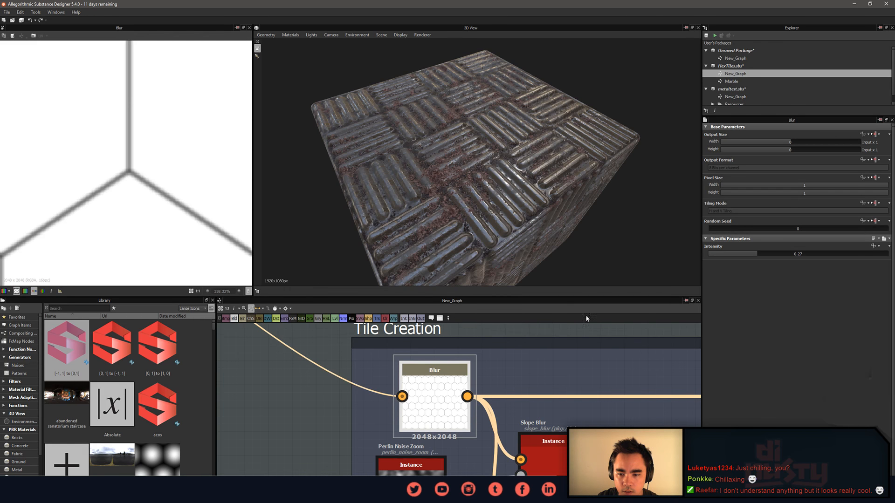
# Inspect the first Perlin Noise Zoom node and its effect on the tile edges in the first Slope Blur.
pyautogui.click(494, 390)
pyautogui.moveTo(494, 390); pyautogui.dragTo(449, 340, button='middle')
pyautogui.scroll(-1, 472, 363)
pyautogui.scroll(-3, 149, 210)
pyautogui.doubleClick(385, 405)
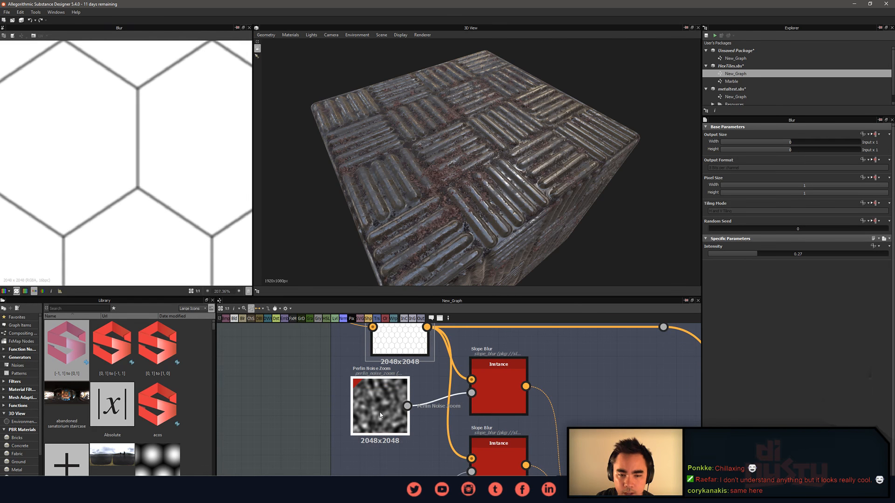
pyautogui.scroll(-8, 185, 251)
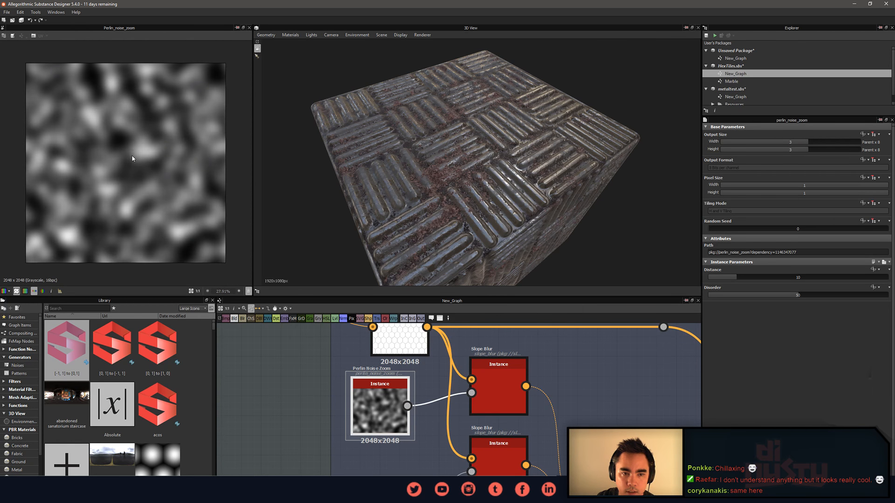
pyautogui.moveTo(493, 373); pyautogui.dragTo(452, 378, button='middle')
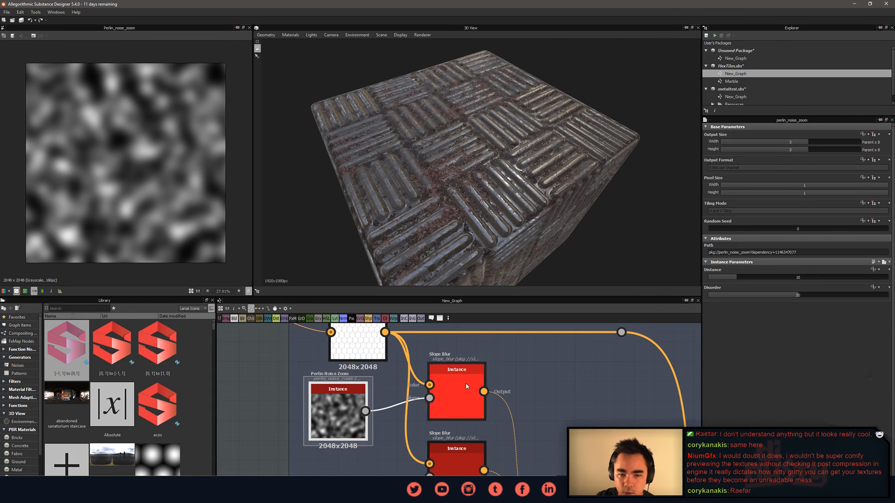
pyautogui.doubleClick(456, 396)
pyautogui.scroll(3, 142, 169)
pyautogui.scroll(5, 143, 169)
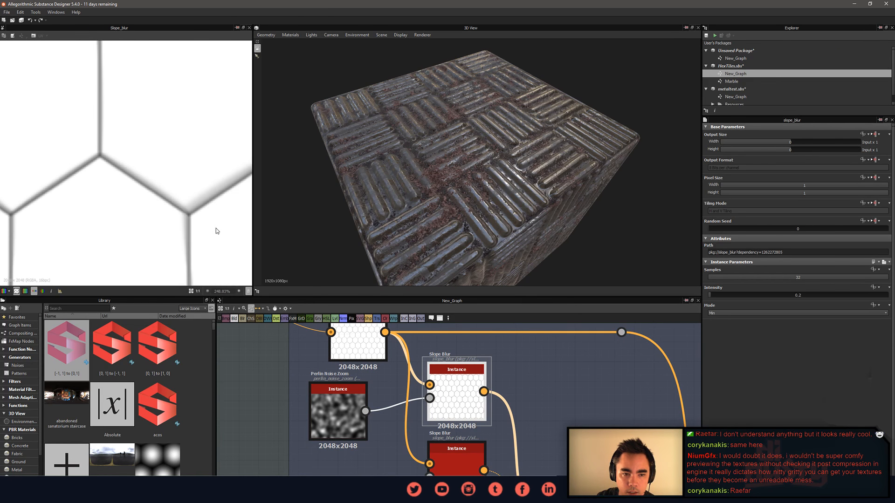
pyautogui.scroll(-2, 213, 233)
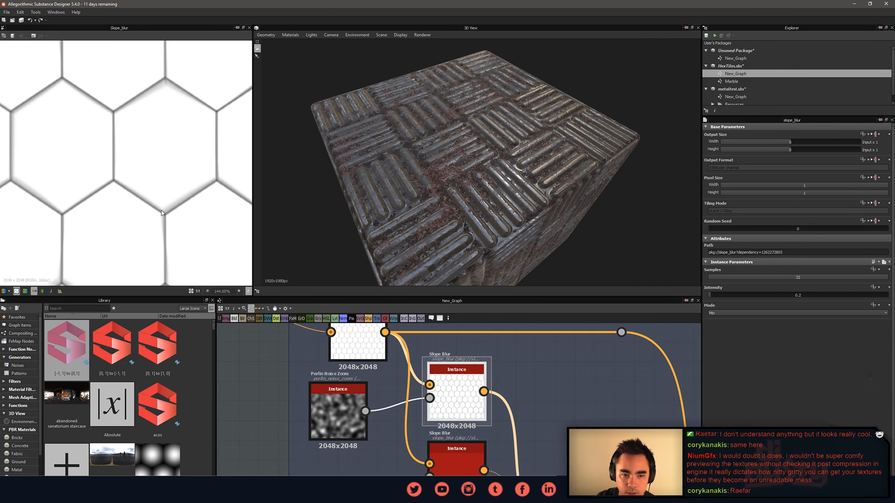
# Preview the second Slope Blur and the Blend that combines both slope blurs, examining the hexagon edges.
pyautogui.moveTo(456, 391); pyautogui.dragTo(373, 369, button='middle')
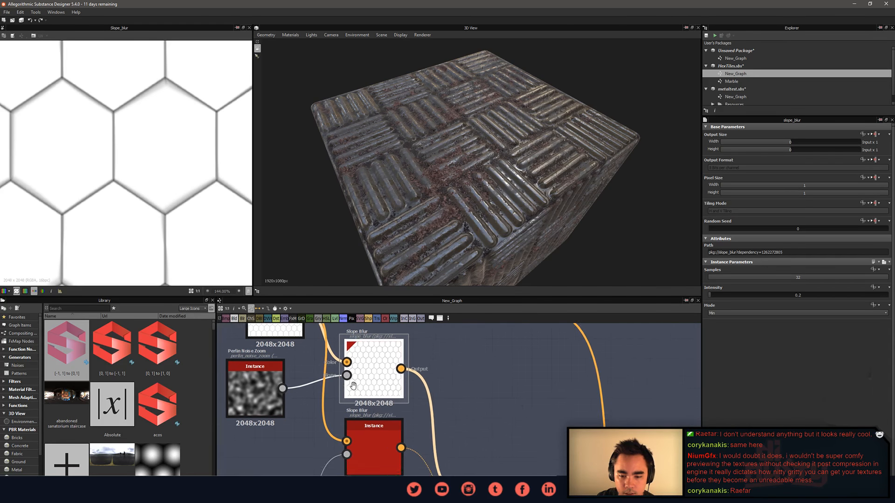
pyautogui.scroll(-2, 448, 429)
pyautogui.moveTo(449, 426); pyautogui.dragTo(439, 396, button='middle')
pyautogui.doubleClick(387, 417)
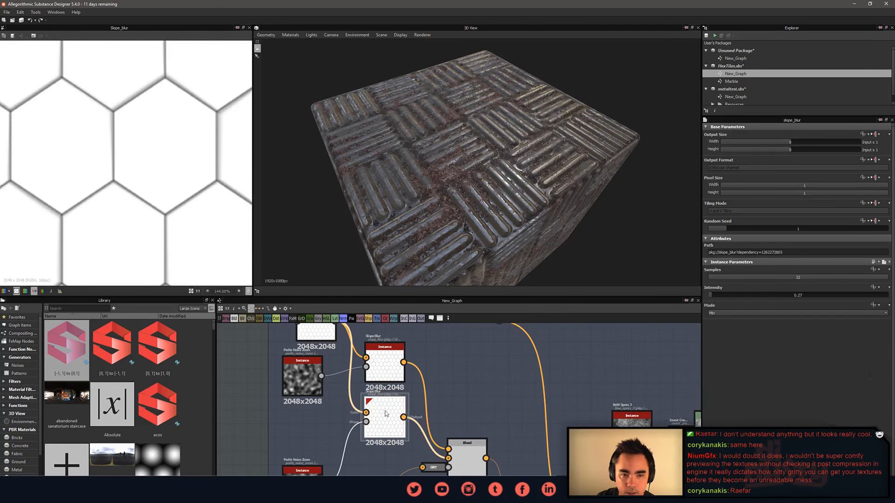
pyautogui.scroll(-4, 165, 245)
pyautogui.scroll(2, 55, 106)
pyautogui.scroll(3, 84, 123)
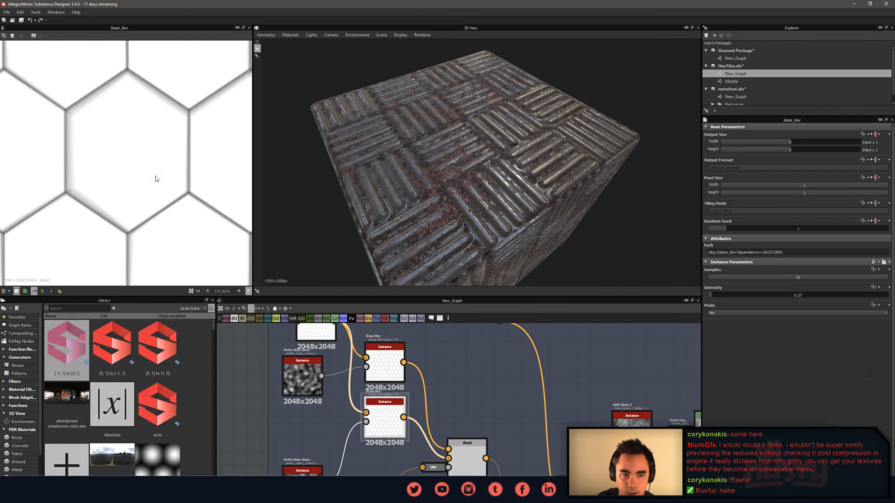
pyautogui.moveTo(466, 459); pyautogui.dragTo(435, 441, button='middle')
pyautogui.doubleClick(436, 440)
pyautogui.scroll(-3, 358, 444)
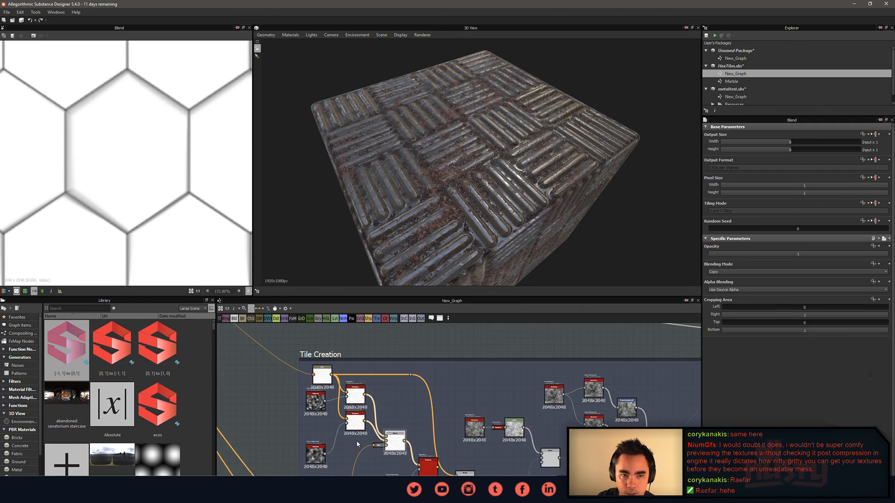
# Preview the Slope Blur after the first Blend together with the Perlin Noise Zoom driving its slope.
pyautogui.moveTo(357, 445); pyautogui.dragTo(362, 418, button='middle')
pyautogui.scroll(3, 394, 415)
pyautogui.moveTo(432, 454); pyautogui.dragTo(397, 428, button='middle')
pyautogui.scroll(2, 397, 428)
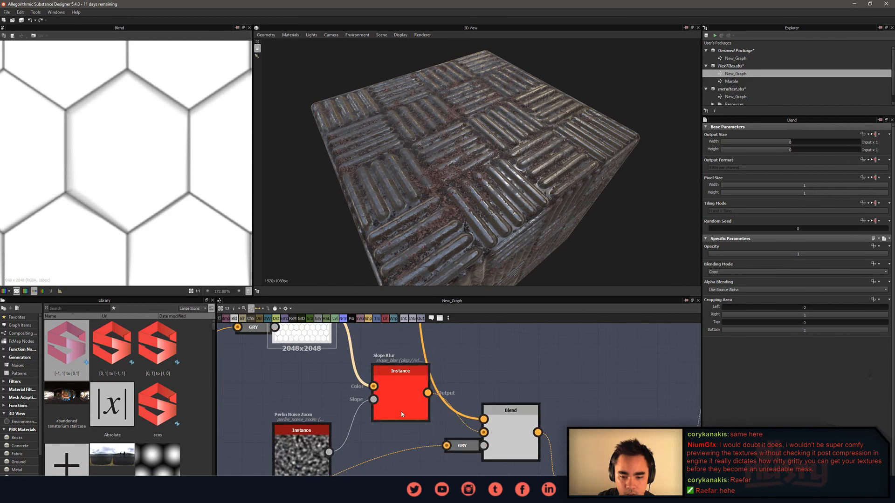
pyautogui.doubleClick(401, 411)
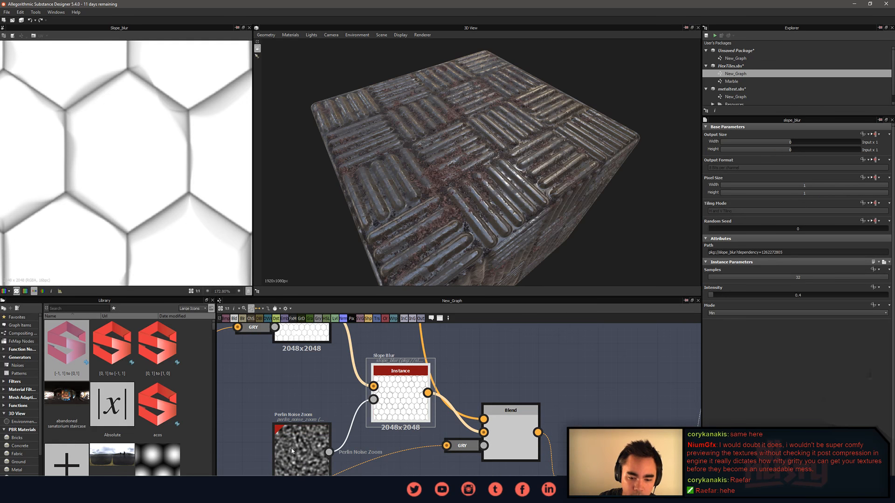
pyautogui.doubleClick(301, 448)
pyautogui.doubleClick(395, 405)
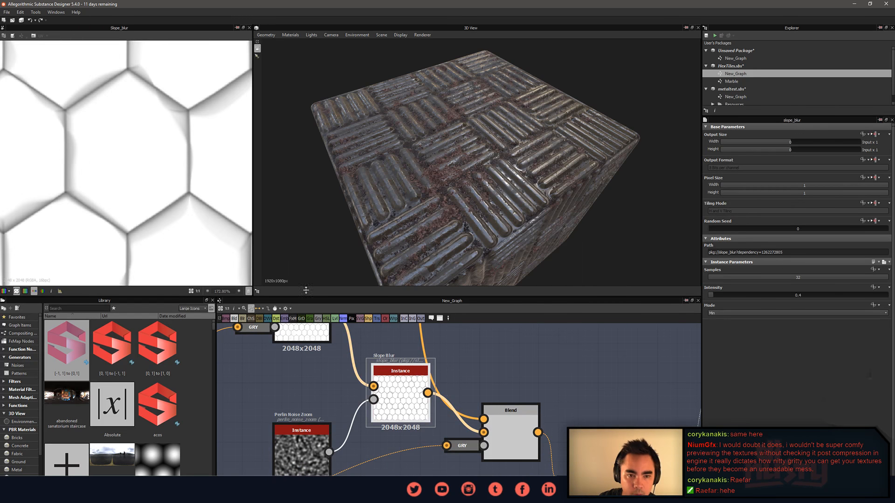
pyautogui.moveTo(413, 392); pyautogui.dragTo(328, 346, button='middle')
pyautogui.scroll(-2, 328, 347)
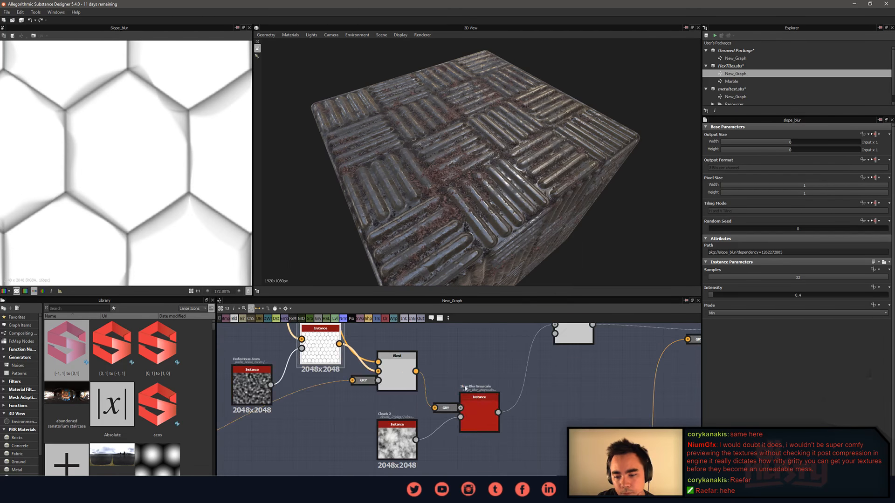
# Examine the third Slope Blur's worn tile edges up close and compare them with its Perlin Noise Zoom input.
pyautogui.moveTo(482, 409); pyautogui.dragTo(445, 427, button='middle')
pyautogui.moveTo(265, 363); pyautogui.dragTo(414, 378, button='middle')
pyautogui.scroll(2, 414, 378)
pyautogui.scroll(2, 414, 378)
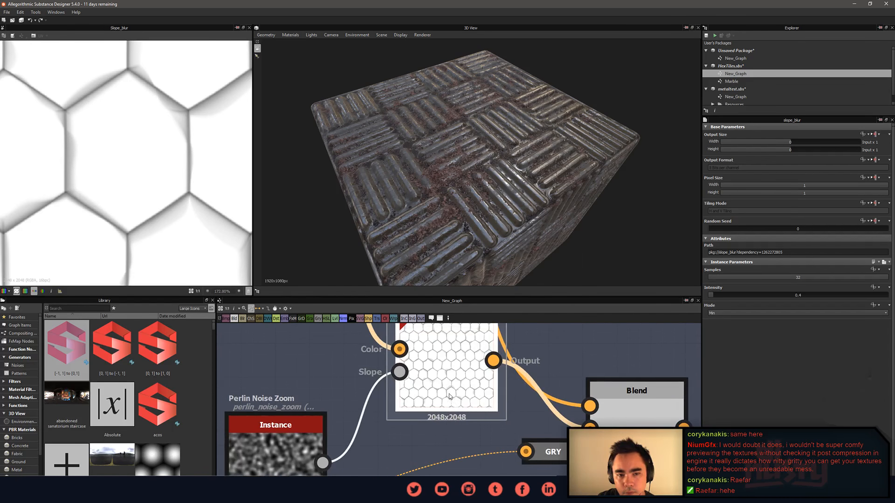
pyautogui.scroll(-1, 180, 226)
pyautogui.scroll(3, 184, 225)
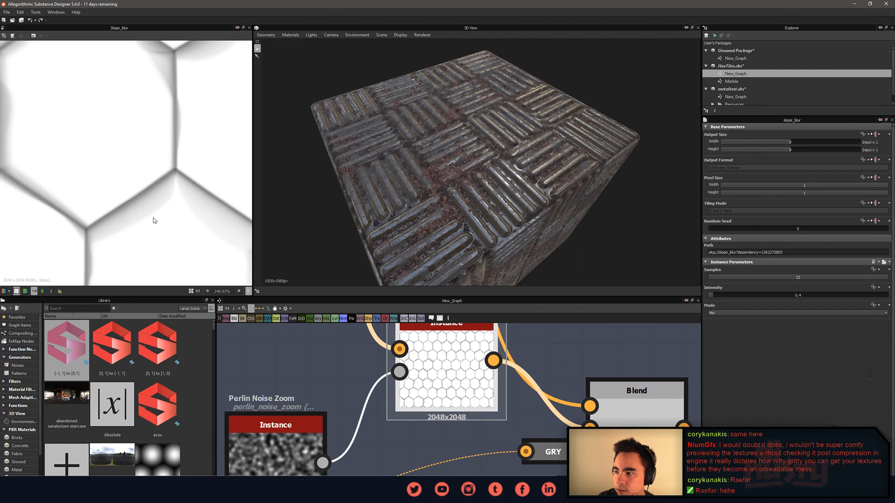
pyautogui.scroll(-2, 266, 342)
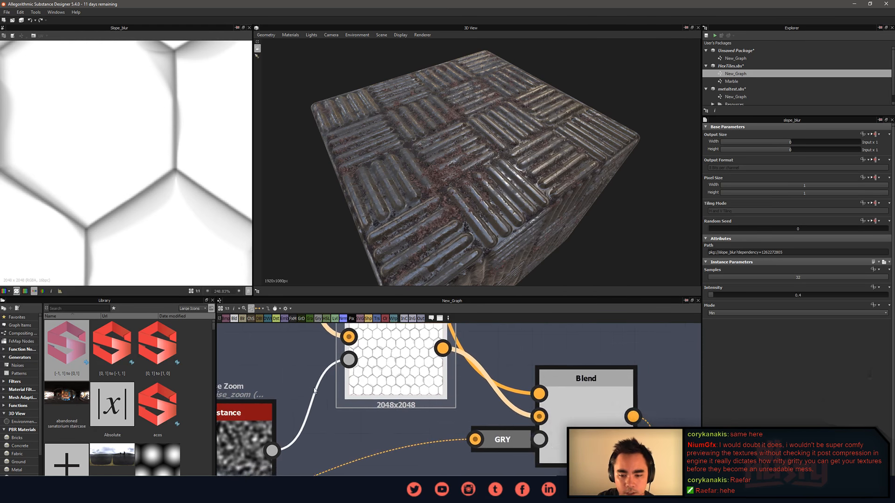
pyautogui.doubleClick(276, 434)
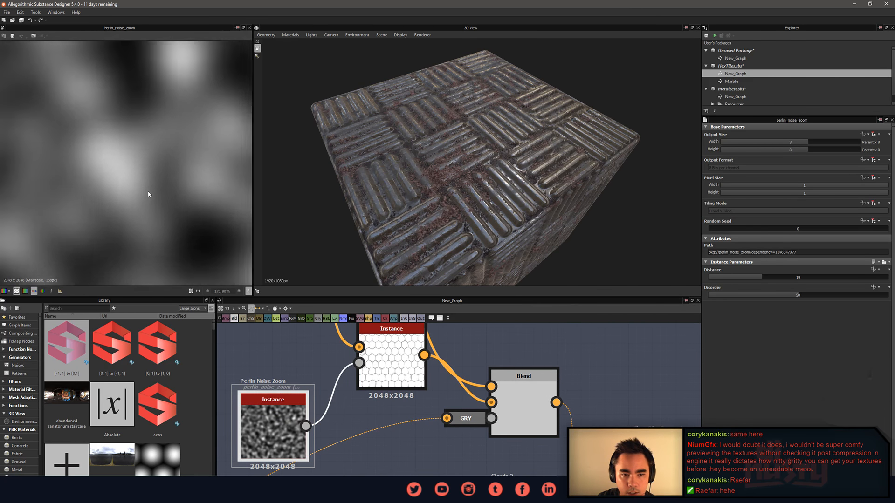
pyautogui.doubleClick(393, 360)
pyautogui.doubleClick(261, 432)
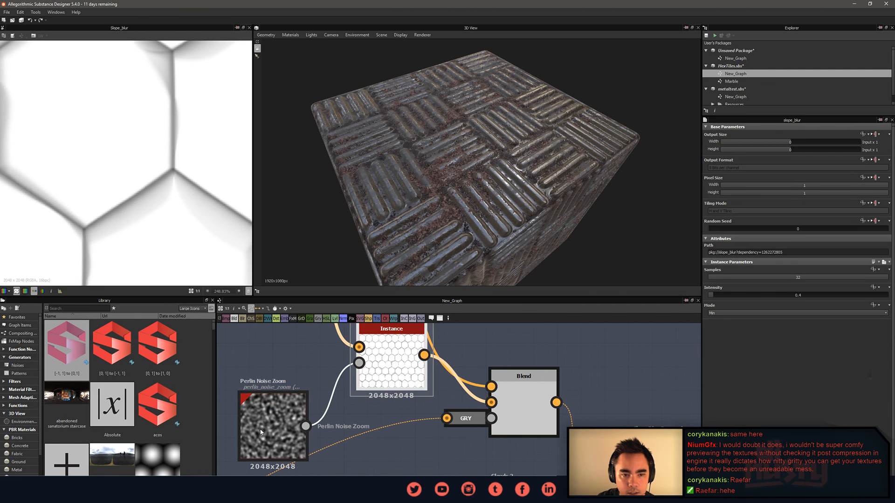
# Preview the third Slope Blur and the following Blend, checking the tile edges across the whole hexagon pattern.
pyautogui.doubleClick(383, 371)
pyautogui.moveTo(422, 405); pyautogui.dragTo(347, 415, button='middle')
pyautogui.scroll(-2, 347, 415)
pyautogui.doubleClick(431, 412)
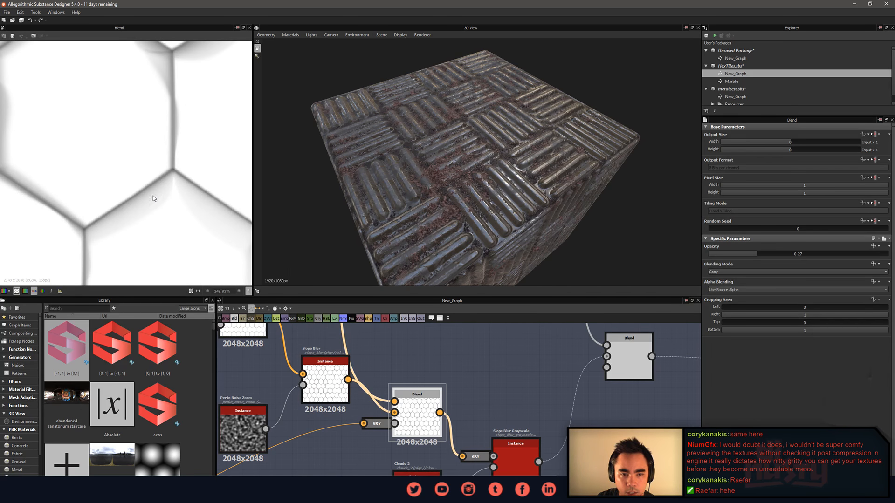
pyautogui.scroll(-5, 154, 199)
pyautogui.moveTo(449, 392); pyautogui.dragTo(388, 329, button='middle')
pyautogui.scroll(2, 389, 330)
pyautogui.moveTo(479, 469); pyautogui.dragTo(479, 451, button='middle')
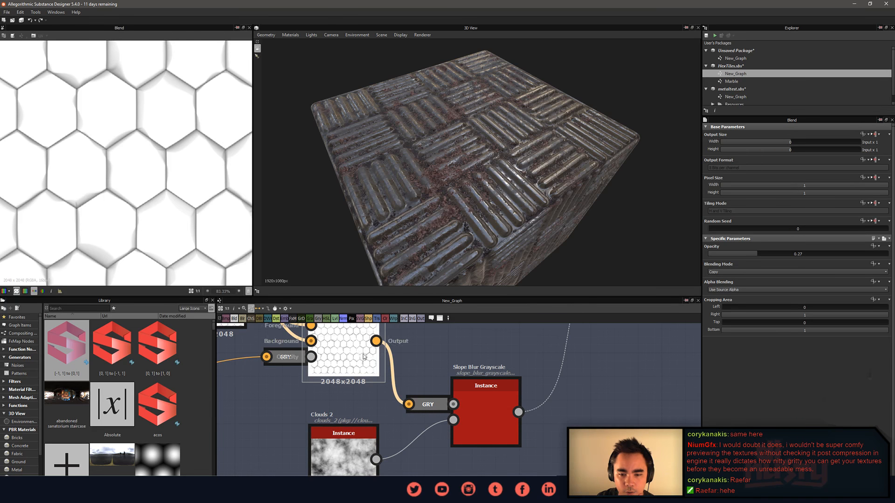
# Preview the Slope Blur Grayscale's chipped tile edges up close, along with the Clouds 2 node driving its slope.
pyautogui.doubleClick(492, 418)
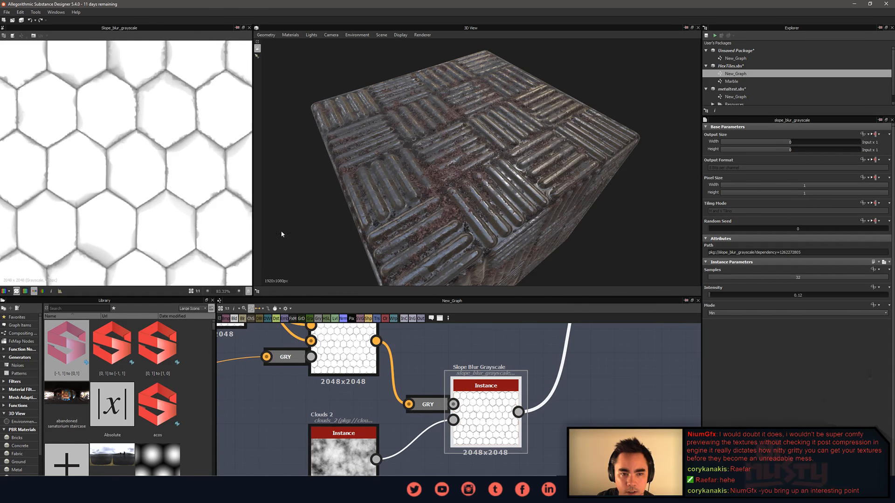
pyautogui.scroll(6, 167, 204)
pyautogui.moveTo(167, 204); pyautogui.dragTo(88, 200, button='middle')
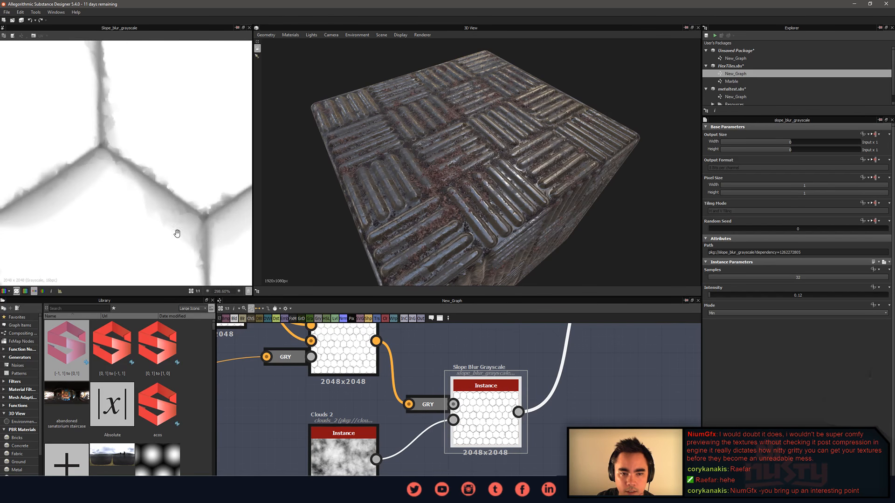
pyautogui.moveTo(175, 232); pyautogui.dragTo(129, 213, button='middle')
pyautogui.doubleClick(351, 452)
pyautogui.scroll(-10, 166, 161)
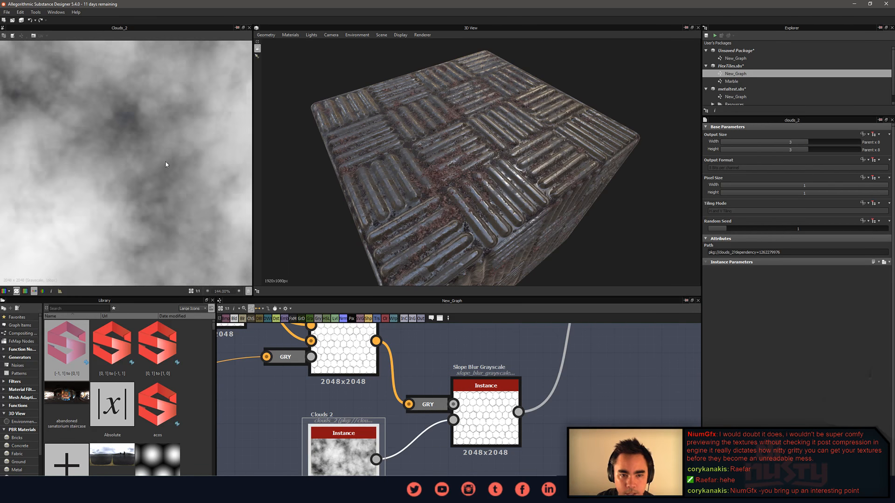
# Return the preview to the Slope Blur Grayscale node and examine its hexagon borders up close.
pyautogui.moveTo(476, 406); pyautogui.dragTo(383, 403, button='middle')
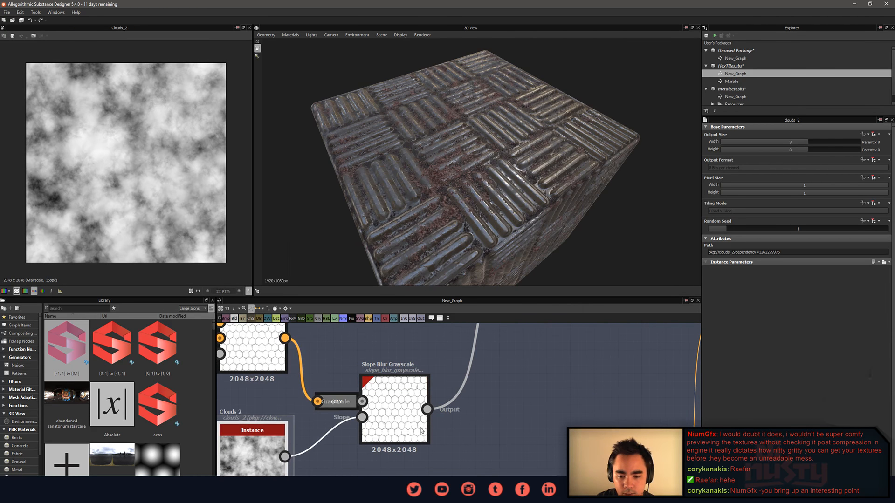
pyautogui.moveTo(286, 450); pyautogui.dragTo(346, 434, button='middle')
pyautogui.doubleClick(452, 401)
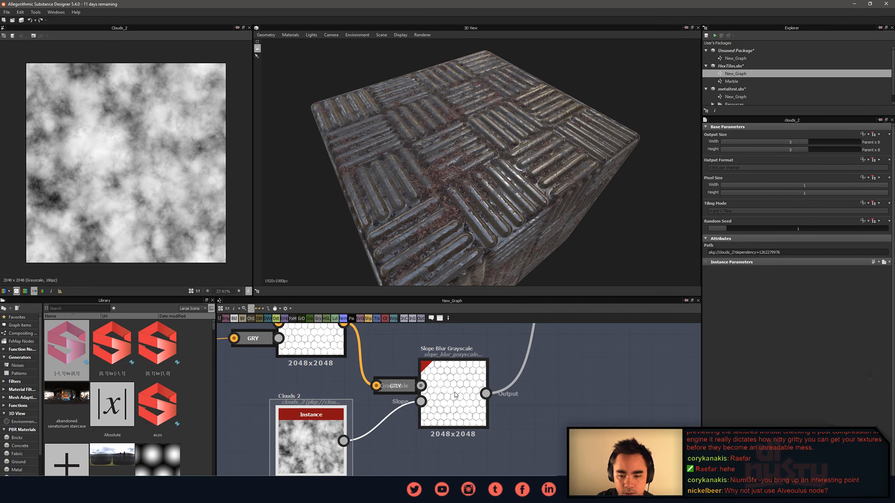
pyautogui.scroll(7, 170, 153)
pyautogui.moveTo(171, 153); pyautogui.dragTo(131, 183, button='middle')
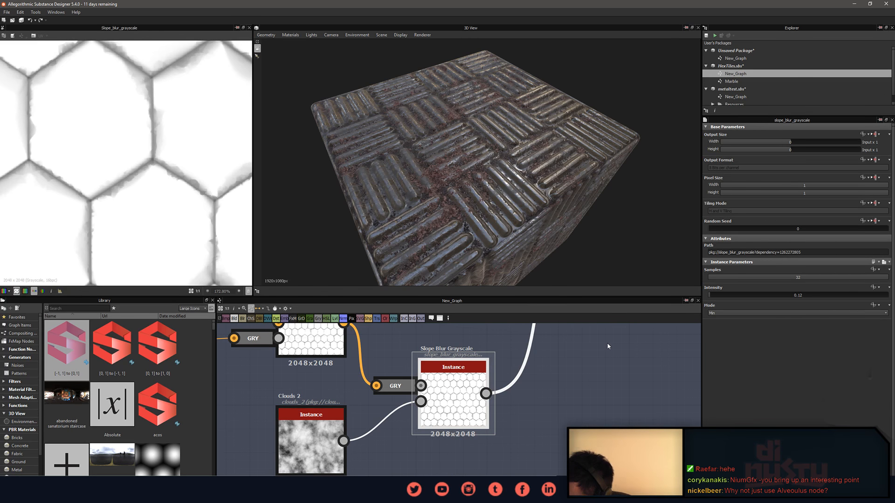
# Add an Alveolus node to the hex-tile graph.
pyautogui.press('space')
pyautogui.write('a')
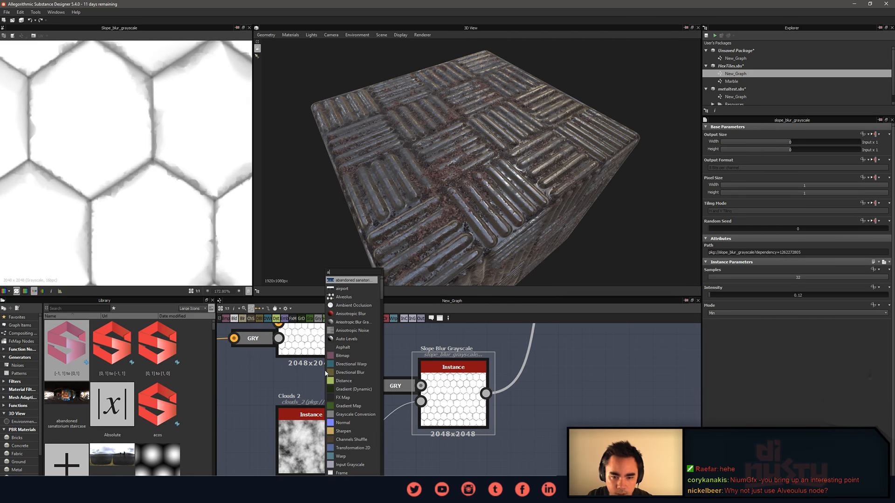
pyautogui.write('k')
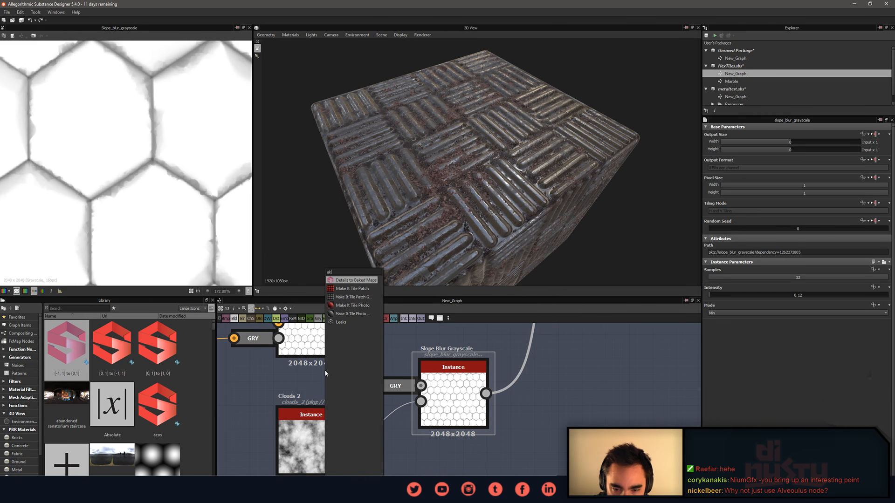
pyautogui.press('BackSpace')
pyautogui.write('l')
pyautogui.press('Return')
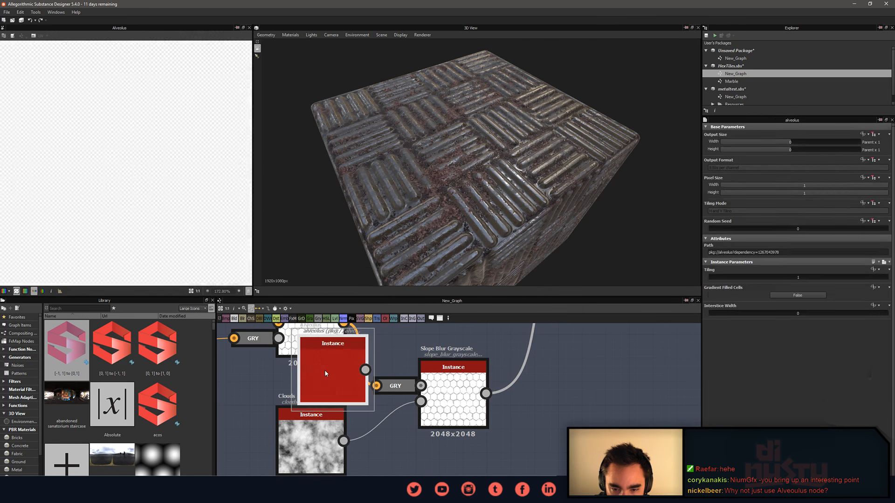
# Move the Alveolus node into the empty graph space beside the Clouds 2 node.
pyautogui.moveTo(326, 371); pyautogui.dragTo(431, 394, button='middle')
pyautogui.scroll(-2, 431, 394)
pyautogui.moveTo(439, 392); pyautogui.dragTo(350, 398)
pyautogui.scroll(2, 341, 442)
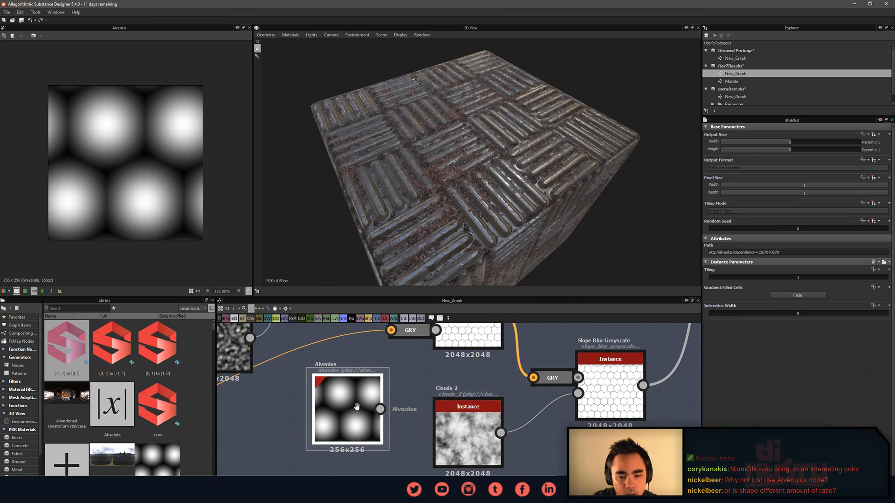
pyautogui.moveTo(354, 410); pyautogui.dragTo(396, 446, button='middle')
pyautogui.scroll(-1, 394, 411)
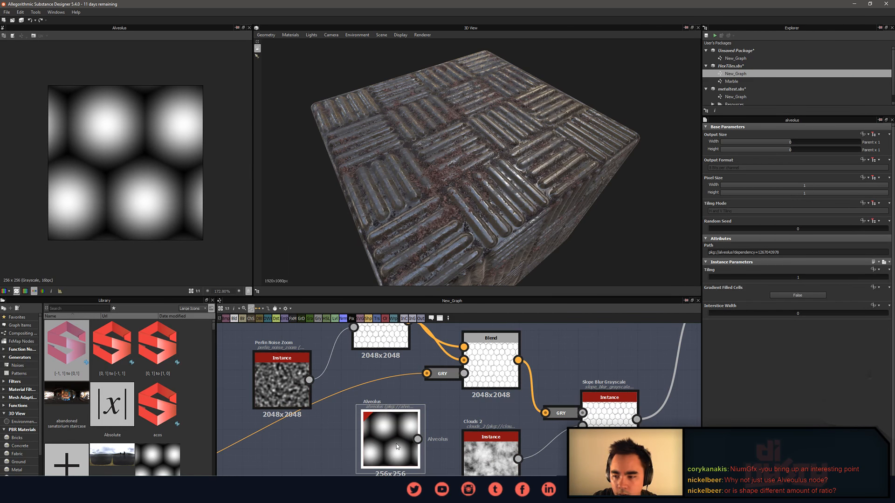
# Set the Alveolus tiling to 2 and turn Gradient Filled Cells to True, keeping Interstice Width at 0.
pyautogui.moveTo(717, 274); pyautogui.dragTo(722, 295)
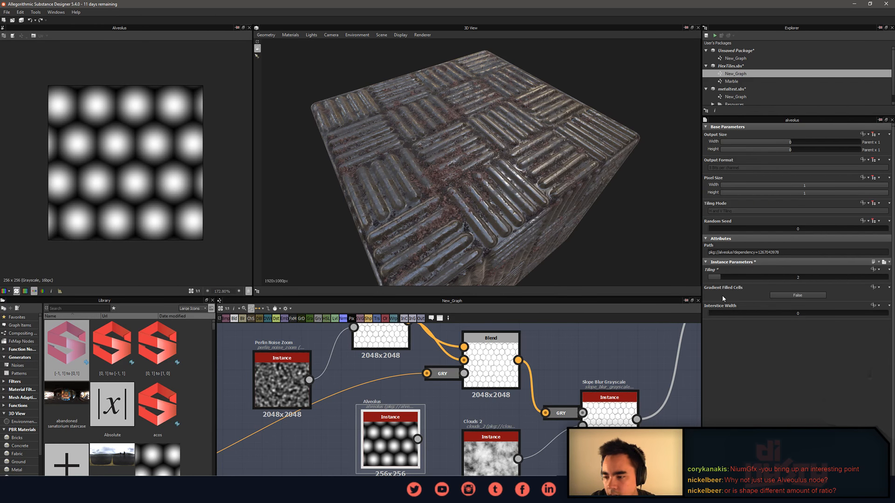
pyautogui.scroll(1, 423, 383)
pyautogui.scroll(2, 423, 383)
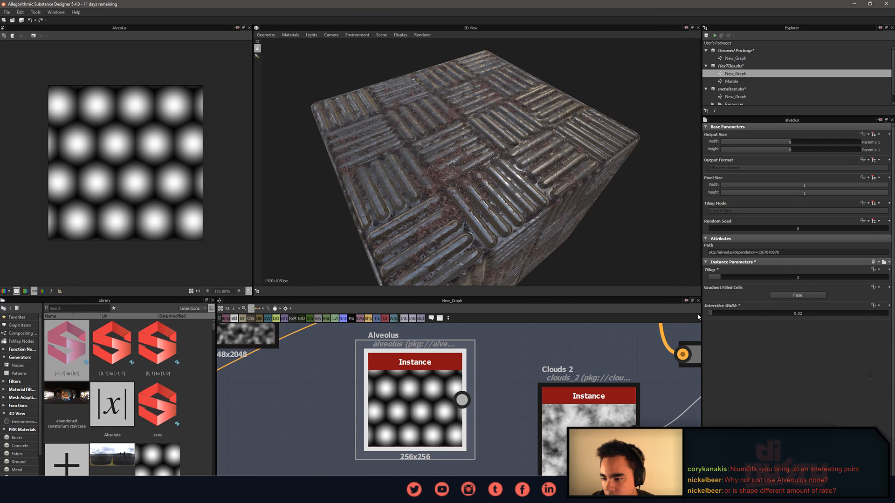
pyautogui.click(789, 295)
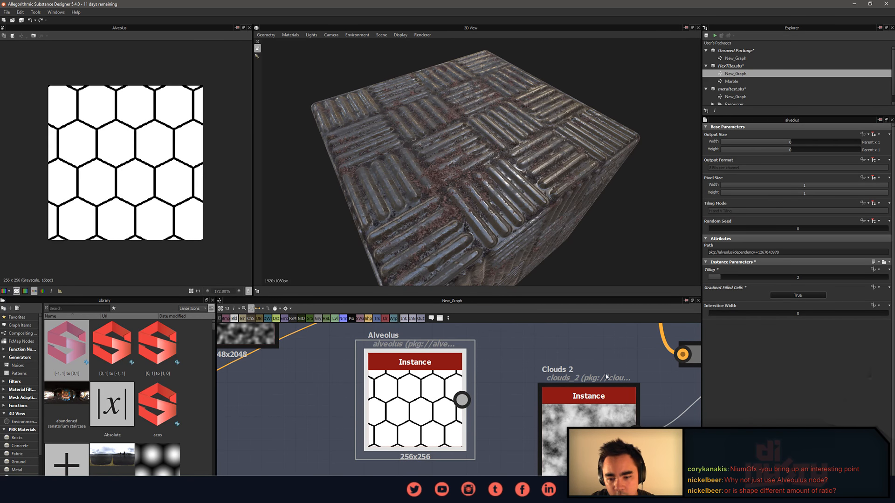
pyautogui.moveTo(523, 387); pyautogui.dragTo(515, 392, button='middle')
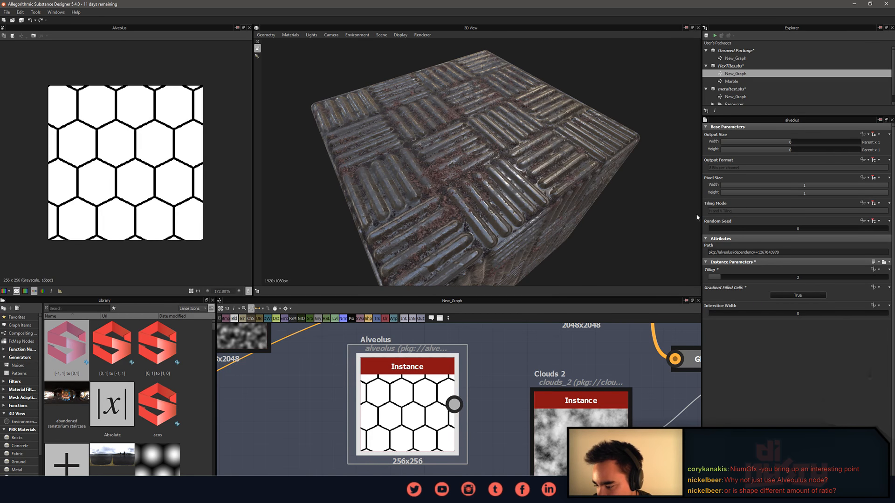
# Move the Alveolus node beside the Blur node at the start of the Tile Creation frame.
pyautogui.moveTo(415, 400); pyautogui.dragTo(463, 423, button='middle')
pyautogui.scroll(-5, 463, 424)
pyautogui.moveTo(463, 423); pyautogui.dragTo(323, 369)
pyautogui.scroll(-2, 319, 365)
pyautogui.moveTo(318, 364); pyautogui.dragTo(442, 413, button='middle')
pyautogui.moveTo(443, 415); pyautogui.dragTo(319, 349)
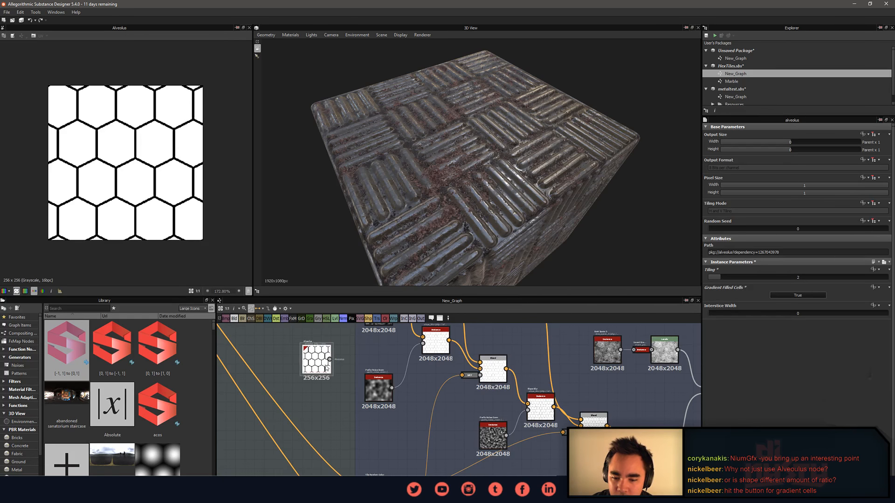
pyautogui.moveTo(329, 359); pyautogui.dragTo(356, 409, button='middle')
pyautogui.scroll(-2, 452, 436)
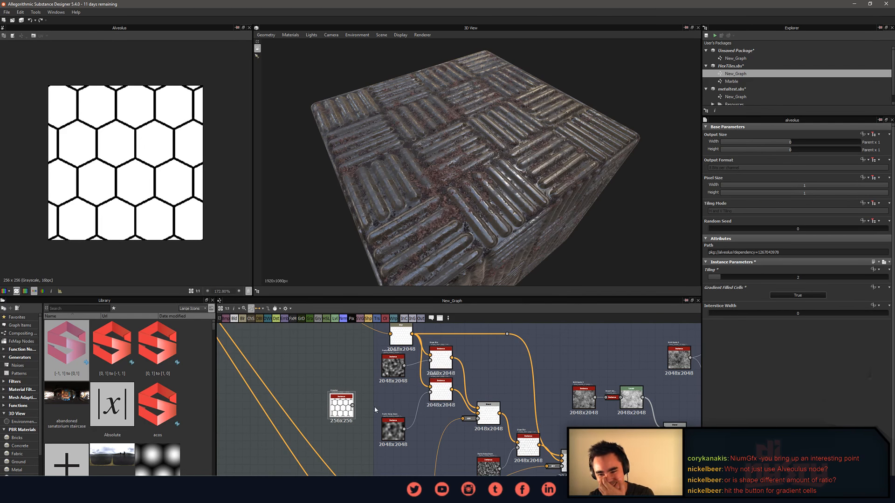
pyautogui.moveTo(392, 380); pyautogui.dragTo(402, 401, button='middle')
pyautogui.moveTo(352, 425); pyautogui.dragTo(369, 363)
pyautogui.scroll(2, 369, 364)
pyautogui.moveTo(368, 363); pyautogui.dragTo(358, 399, button='middle')
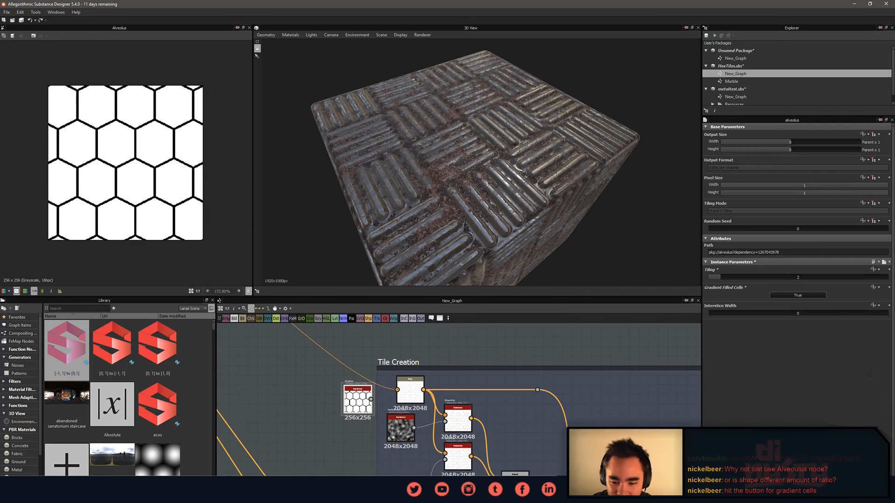
# Display the hex-tile graph's outputs in the 3D view and return to the Alveolus and Blur nodes.
pyautogui.scroll(-3, 358, 400)
pyautogui.moveTo(627, 439); pyautogui.dragTo(307, 455, button='middle')
pyautogui.scroll(-2, 515, 412)
pyautogui.moveTo(620, 340); pyautogui.dragTo(425, 404, button='middle')
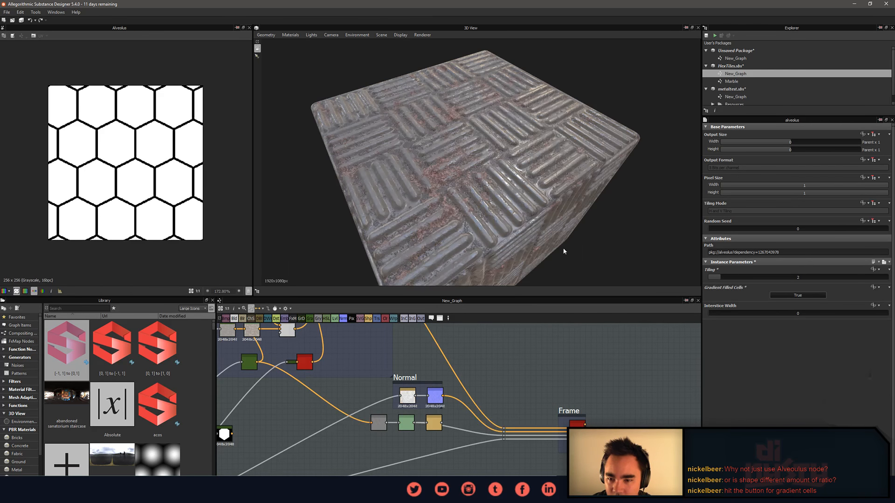
pyautogui.moveTo(479, 208)
pyautogui.mouseDown()
pyautogui.moveTo(517, 207)
pyautogui.moveTo(475, 205)
pyautogui.mouseUp()
pyautogui.scroll(3, 517, 207)
pyautogui.scroll(-2, 447, 438)
pyautogui.moveTo(447, 438); pyautogui.dragTo(633, 413, button='middle')
pyautogui.scroll(-2, 424, 386)
pyautogui.moveTo(333, 387); pyautogui.dragTo(356, 373, button='middle')
pyautogui.scroll(8, 361, 411)
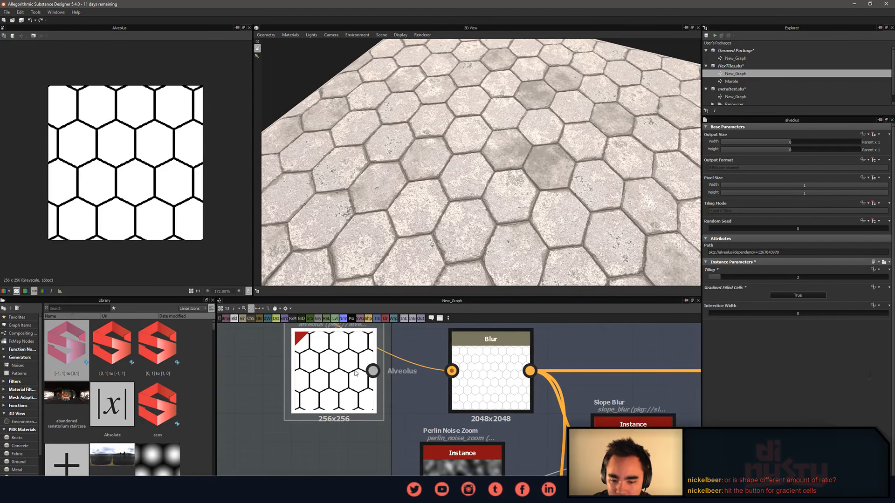
# Try connecting the Alveolus output directly to the Blur node's input, and undo that connection.
pyautogui.moveTo(452, 373); pyautogui.dragTo(452, 373)
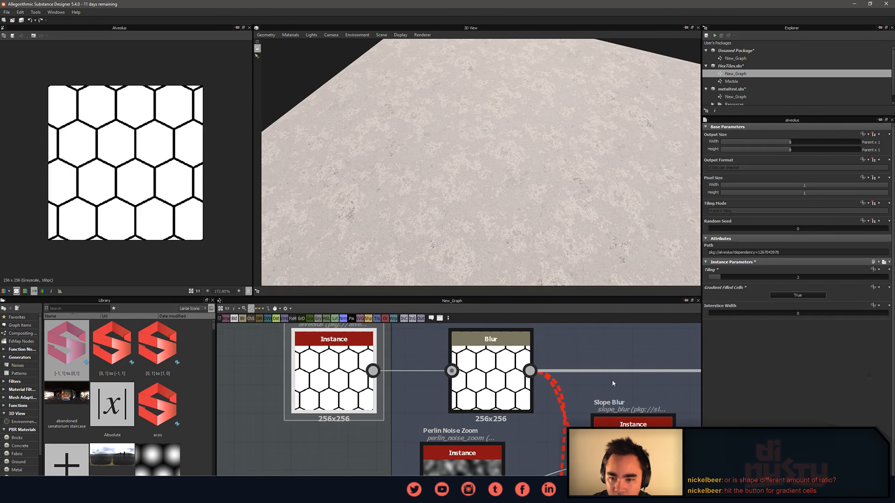
pyautogui.moveTo(642, 388); pyautogui.dragTo(631, 386, button='middle')
pyautogui.hotkey('ctrl', 'z')
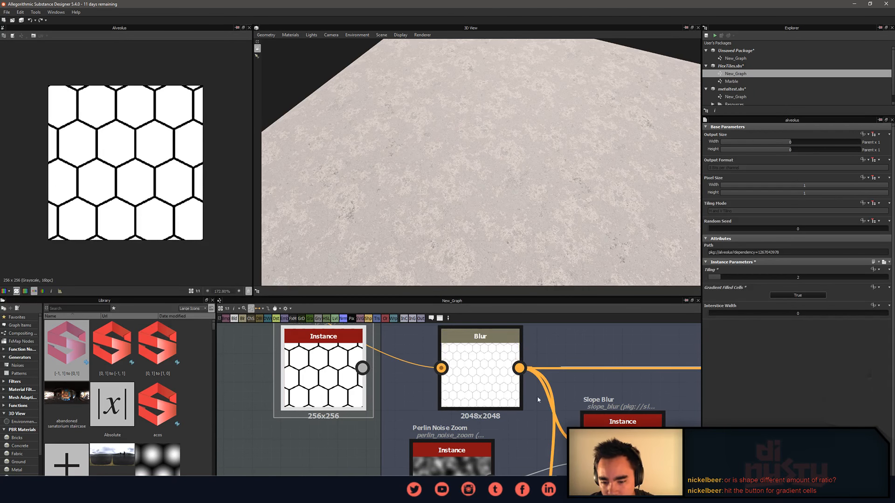
# Move the Alveolus node farther from the Blur node and add a Gradient Map fed by it.
pyautogui.moveTo(405, 390); pyautogui.dragTo(429, 398, button='middle')
pyautogui.moveTo(354, 393); pyautogui.dragTo(296, 393)
pyautogui.moveTo(296, 394); pyautogui.dragTo(386, 406, button='middle')
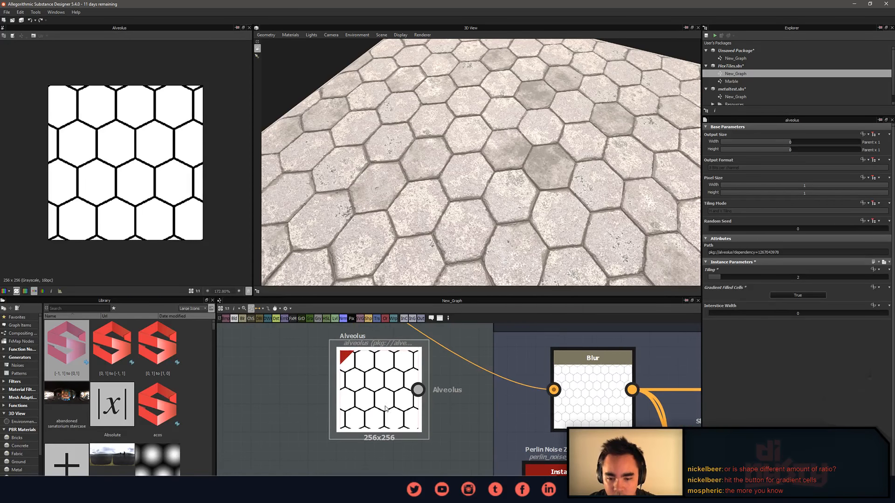
pyautogui.moveTo(403, 402); pyautogui.dragTo(376, 403)
pyautogui.press('space')
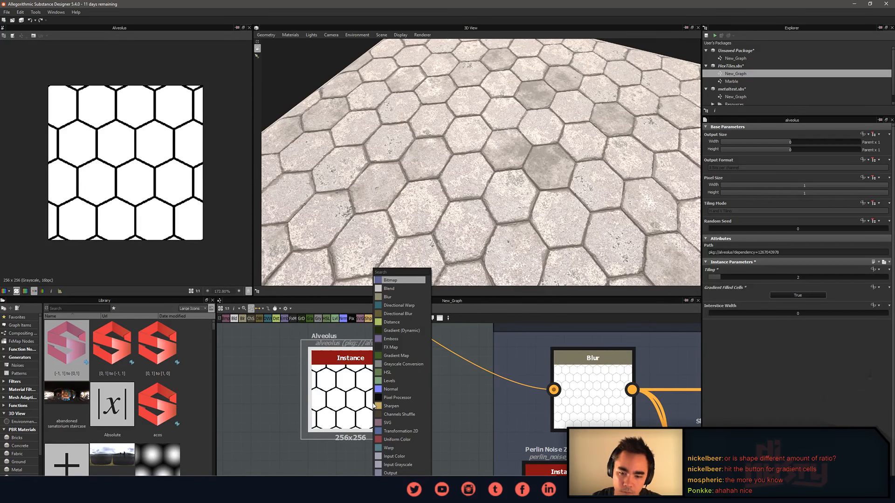
pyautogui.write('gra')
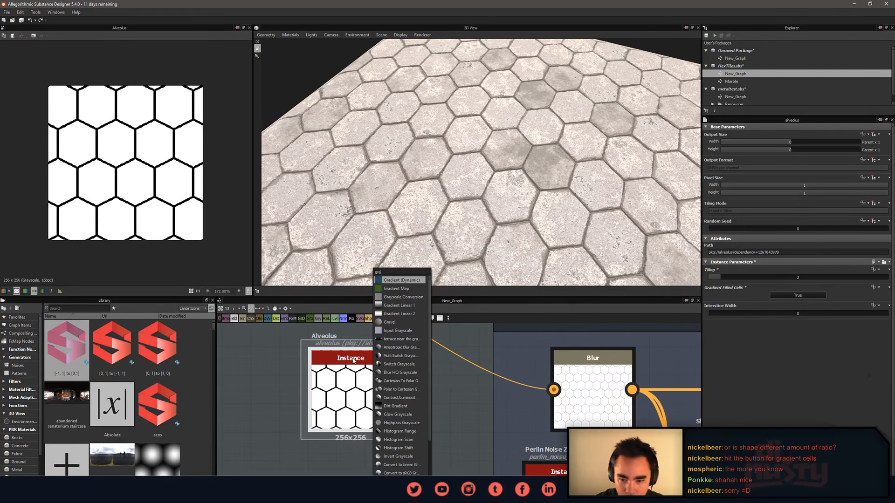
pyautogui.click(401, 288)
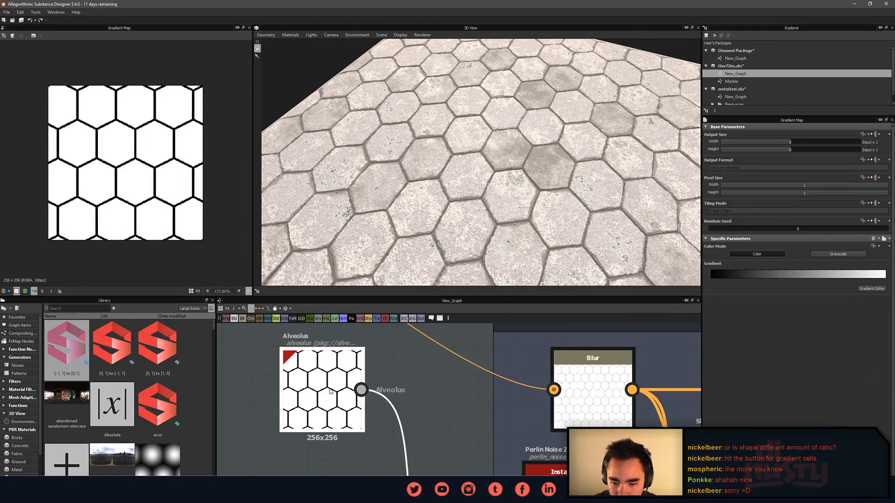
# Place the Gradient Map in line between the Alveolus and Blur nodes, tightening the spacing.
pyautogui.scroll(-3, 397, 439)
pyautogui.moveTo(397, 440); pyautogui.dragTo(388, 391)
pyautogui.scroll(5, 339, 406)
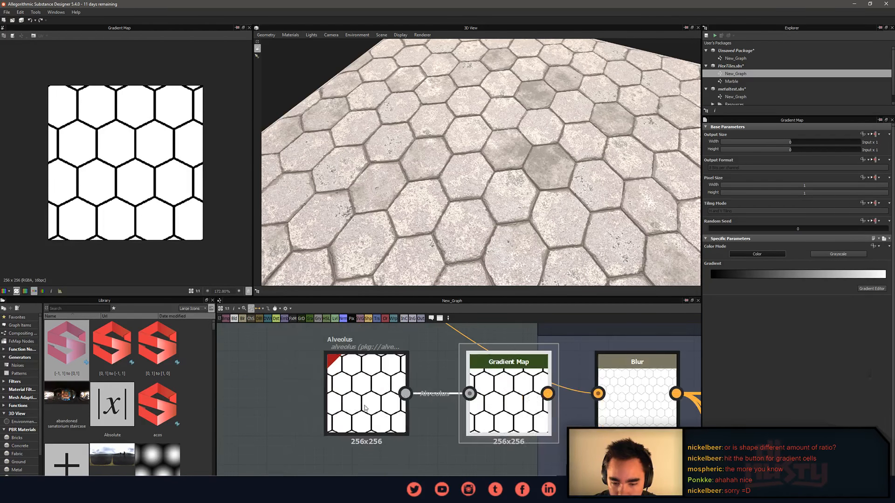
pyautogui.moveTo(340, 405); pyautogui.dragTo(312, 406)
pyautogui.moveTo(517, 409); pyautogui.dragTo(458, 409)
pyautogui.moveTo(458, 409); pyautogui.dragTo(434, 408, button='middle')
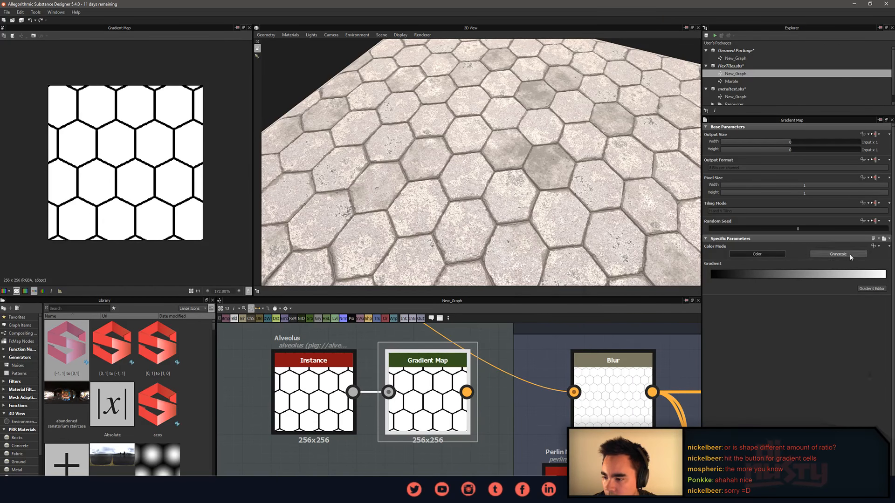
# Connect the Gradient Map's output to the Blur node and inspect the changed hexagon tiles in the 3D view.
pyautogui.moveTo(490, 401); pyautogui.dragTo(486, 401, button='middle')
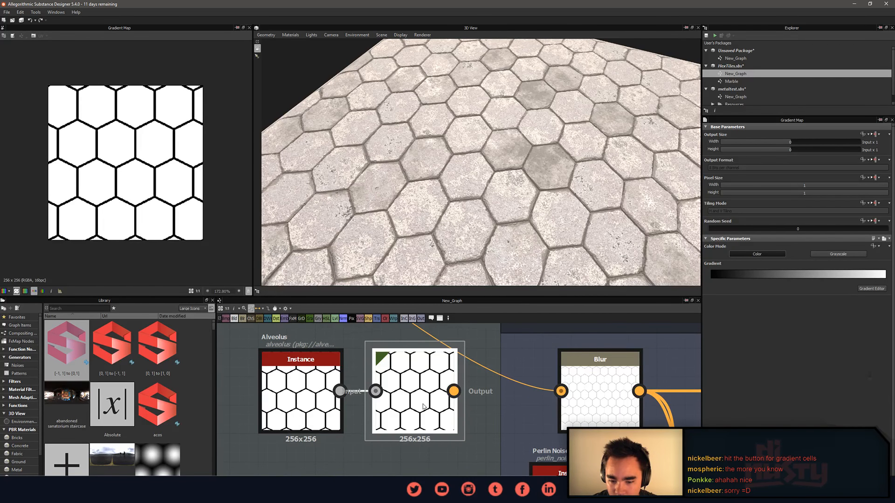
pyautogui.click(313, 402)
pyautogui.press('d')
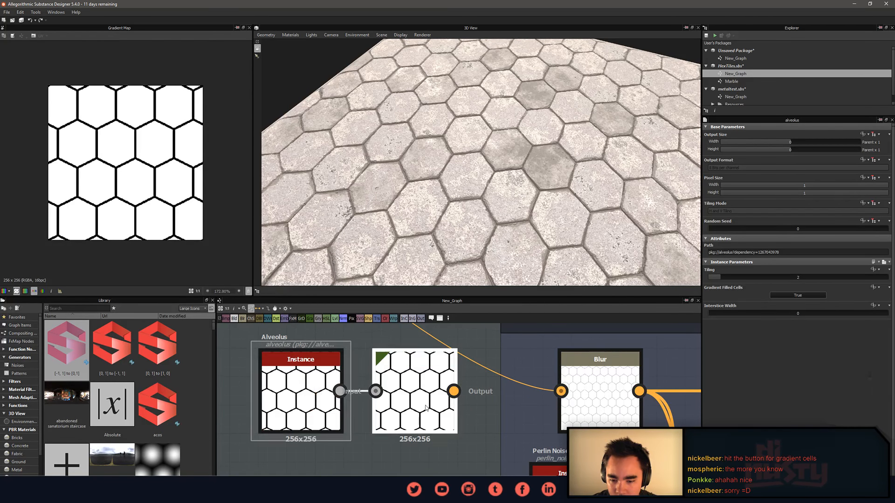
pyautogui.click(410, 419)
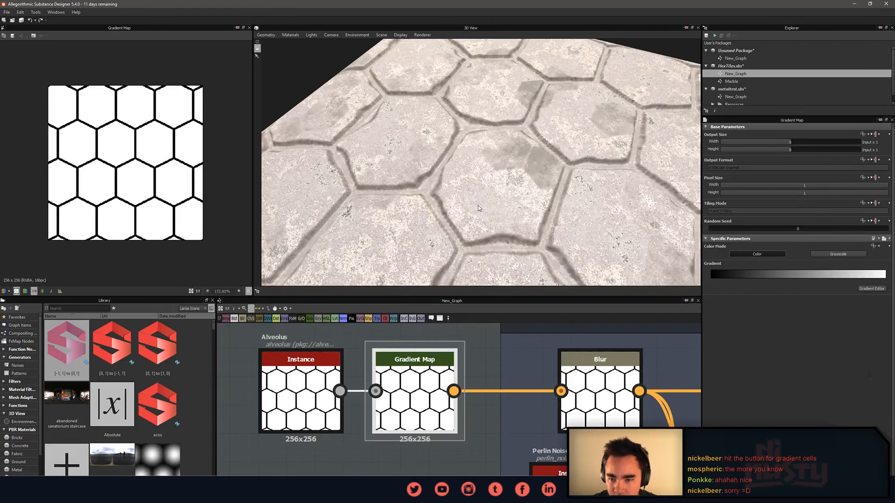
pyautogui.scroll(-4, 479, 209)
pyautogui.scroll(4, 488, 209)
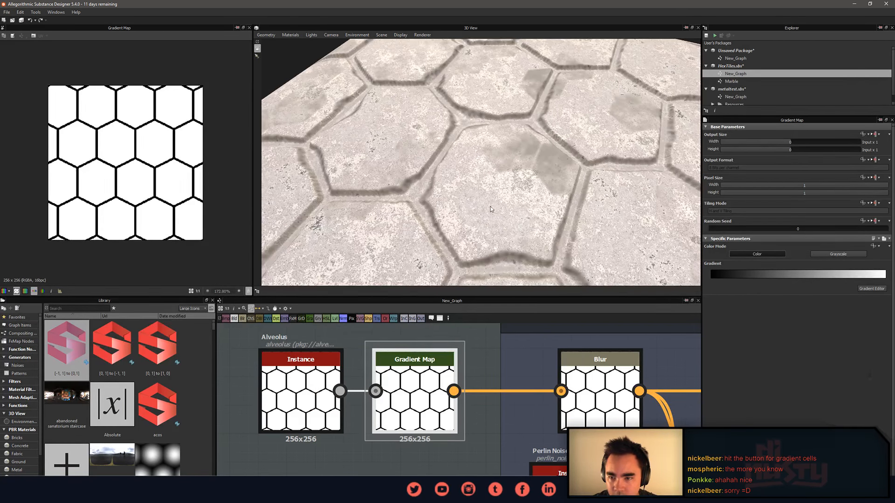
pyautogui.moveTo(540, 412); pyautogui.dragTo(481, 402, button='middle')
pyautogui.scroll(-6, 481, 401)
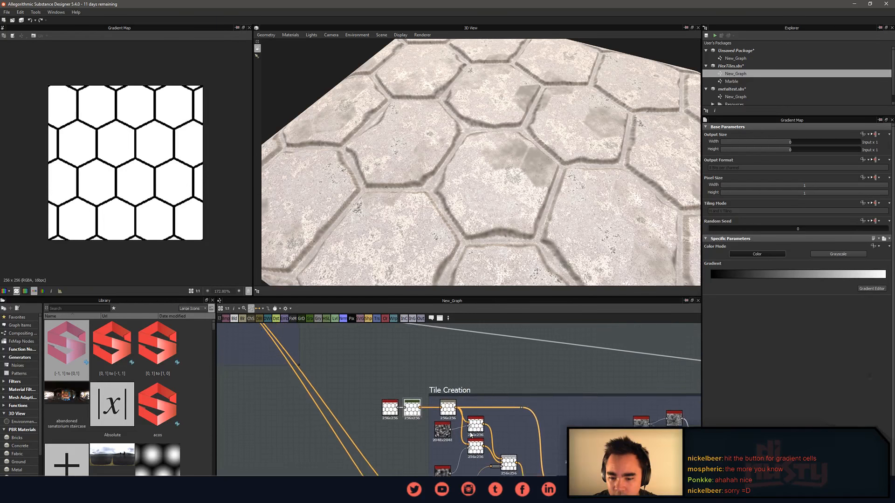
# Try feeding the Gradient Map's output into both Tile Random Color mask nodes in the Tile Creation frame.
pyautogui.scroll(4, 493, 350)
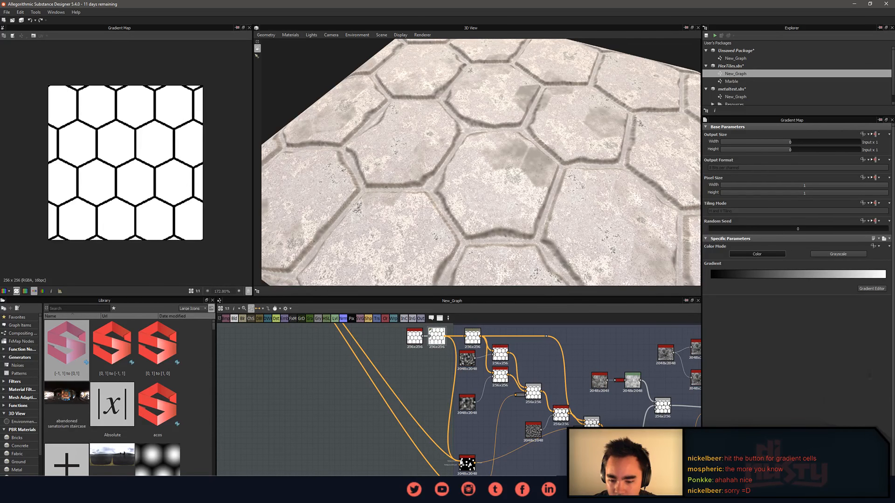
pyautogui.moveTo(460, 462); pyautogui.dragTo(462, 463)
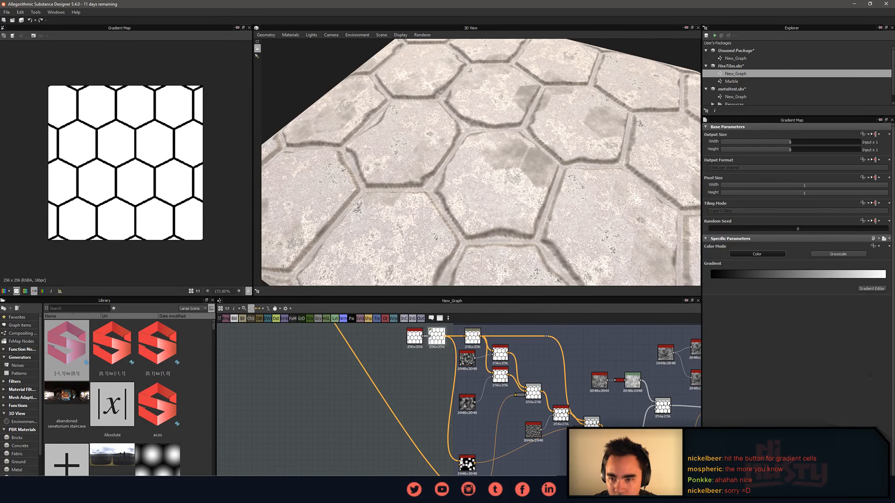
pyautogui.scroll(-3, 418, 373)
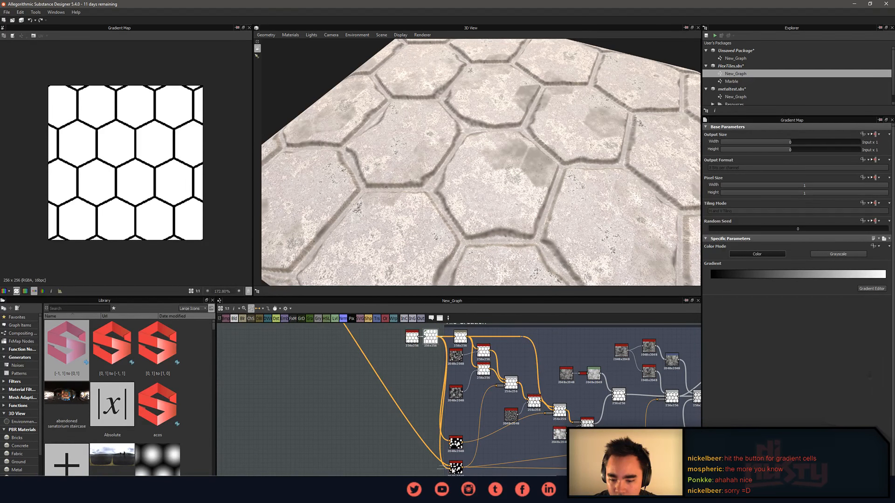
pyautogui.moveTo(451, 468); pyautogui.dragTo(451, 469)
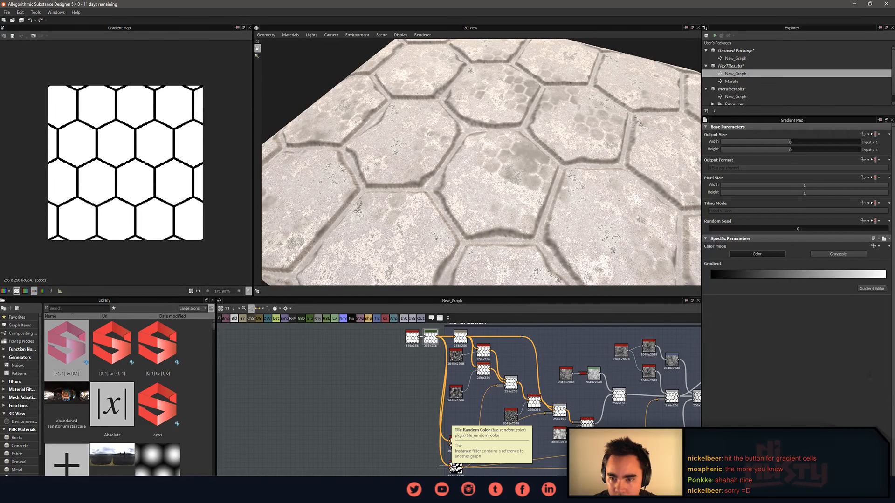
pyautogui.scroll(-6, 383, 448)
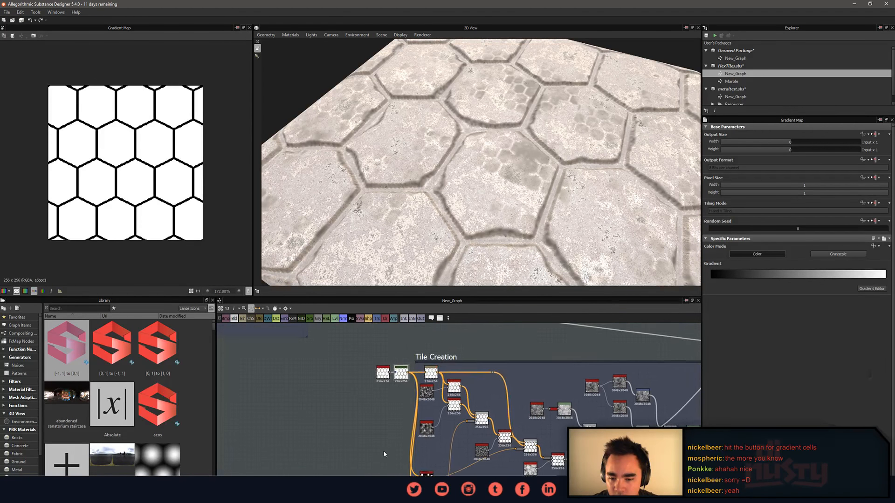
# Undo the Gradient Map's connections to the Blur and the two Tile Random Color nodes.
pyautogui.hotkey('ctrl', 'z')
pyautogui.hotkey('ctrl', 'z')
pyautogui.hotkey('ctrl', 'z')
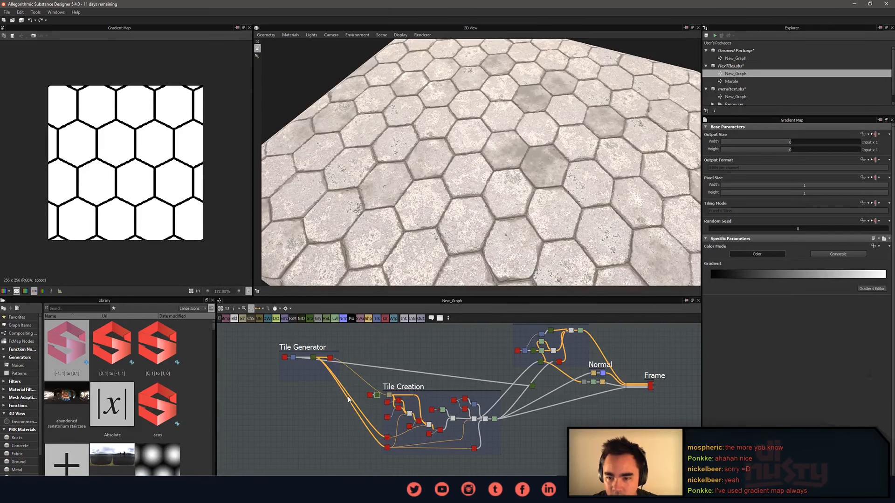
# Toggle the Alveolus node's Gradient Filled Cells option off and back to True.
pyautogui.scroll(6, 371, 401)
pyautogui.scroll(2, 441, 383)
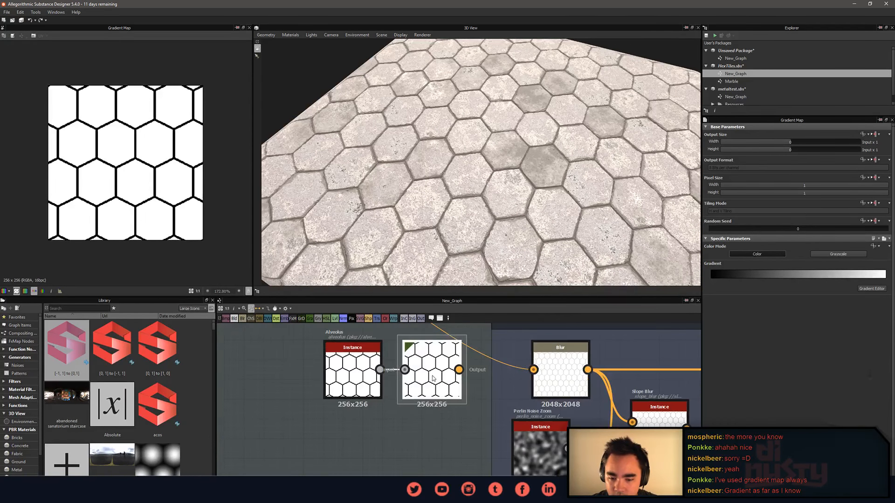
pyautogui.click(368, 380)
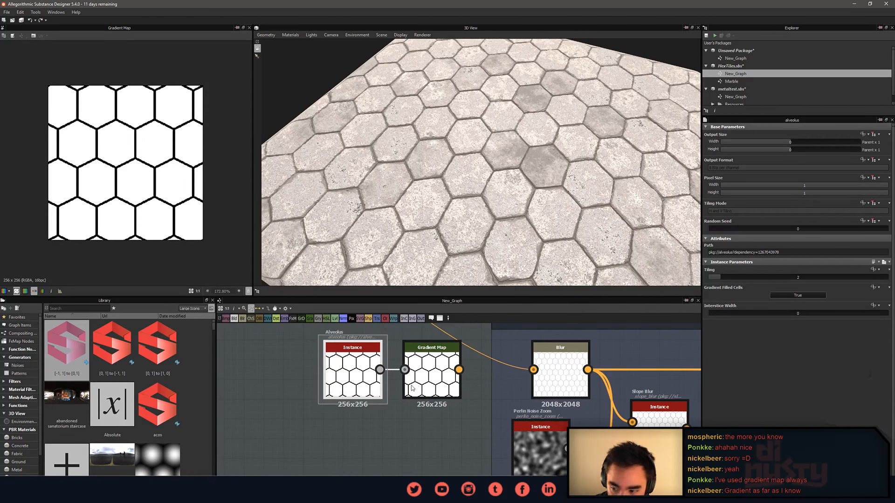
pyautogui.click(803, 298)
pyautogui.click(803, 297)
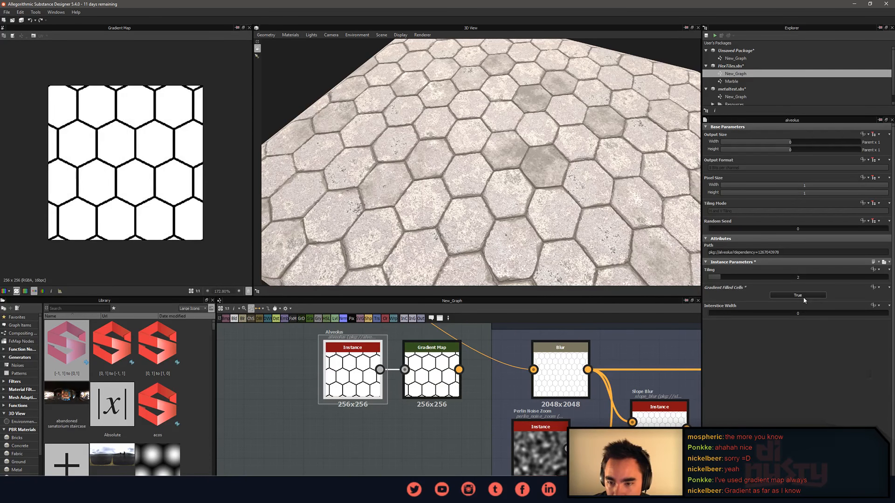
# Delete the Alveolus and Gradient Map nodes beside the Tile Creation frame.
pyautogui.moveTo(372, 427); pyautogui.dragTo(431, 369)
pyautogui.press('Delete')
pyautogui.doubleClick(438, 421)
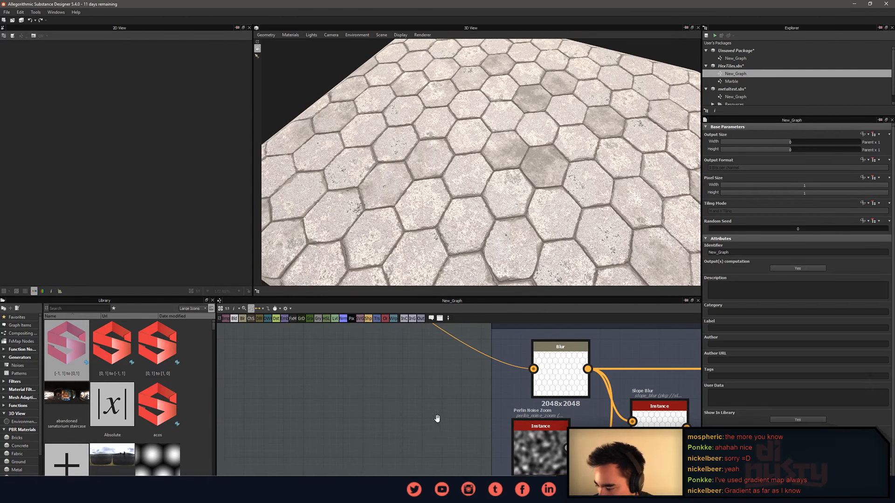
pyautogui.scroll(-1, 438, 419)
pyautogui.moveTo(438, 420); pyautogui.dragTo(377, 415, button='middle')
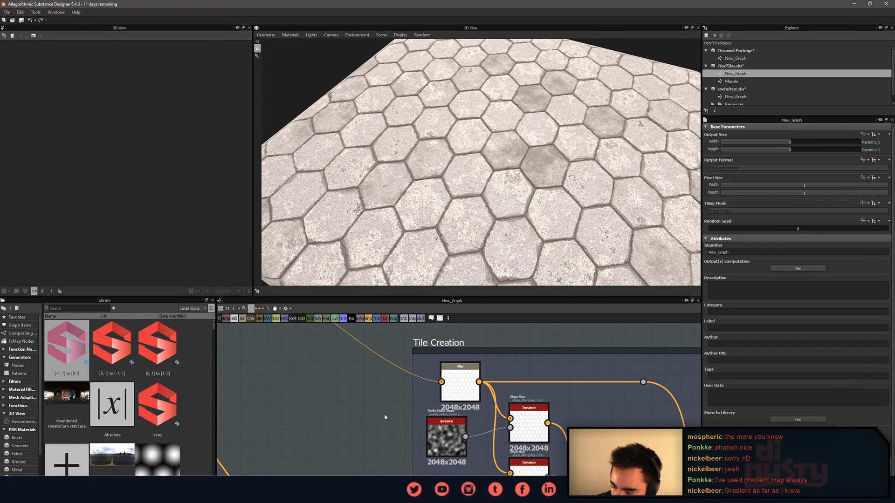
pyautogui.scroll(-1, 400, 407)
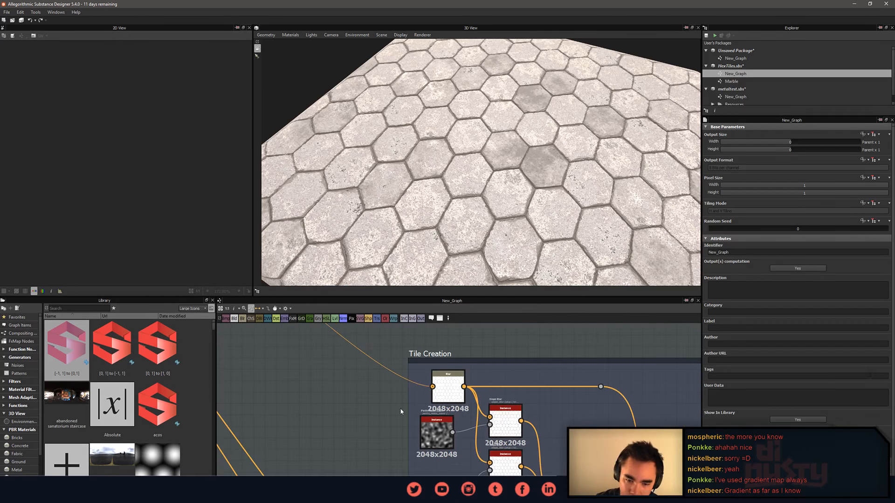
pyautogui.moveTo(399, 407); pyautogui.dragTo(343, 406, button='middle')
pyautogui.scroll(-3, 504, 391)
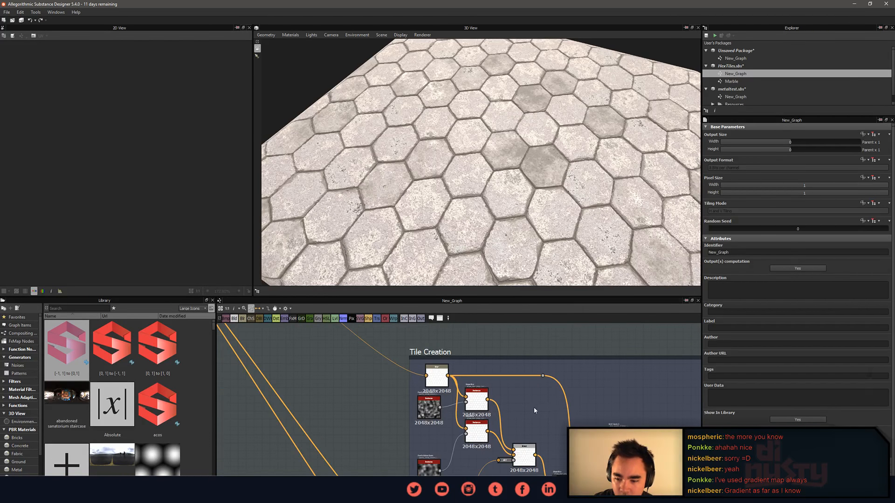
pyautogui.moveTo(533, 407); pyautogui.dragTo(463, 391, button='middle')
pyautogui.scroll(-1, 462, 390)
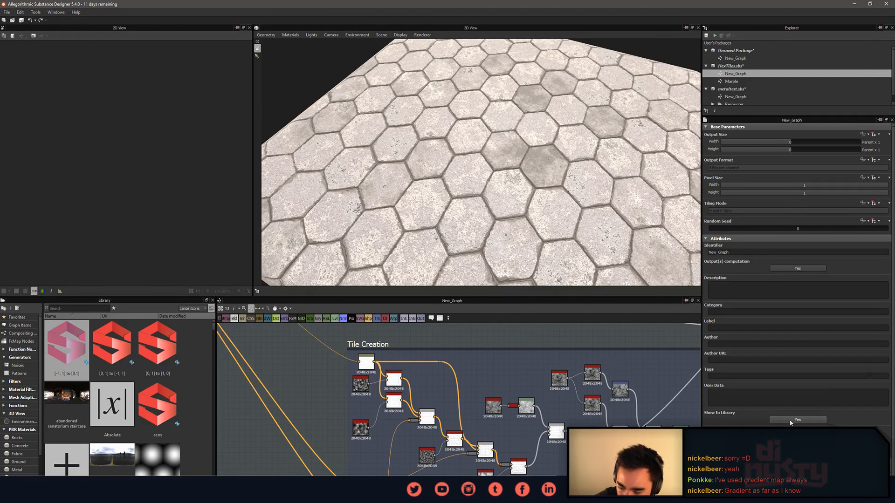
# Review the Tile Generator frame's Tile Random Color output and its Gradient Map and Transformation 2D settings.
pyautogui.moveTo(312, 395); pyautogui.dragTo(465, 459, button='middle')
pyautogui.scroll(3, 404, 355)
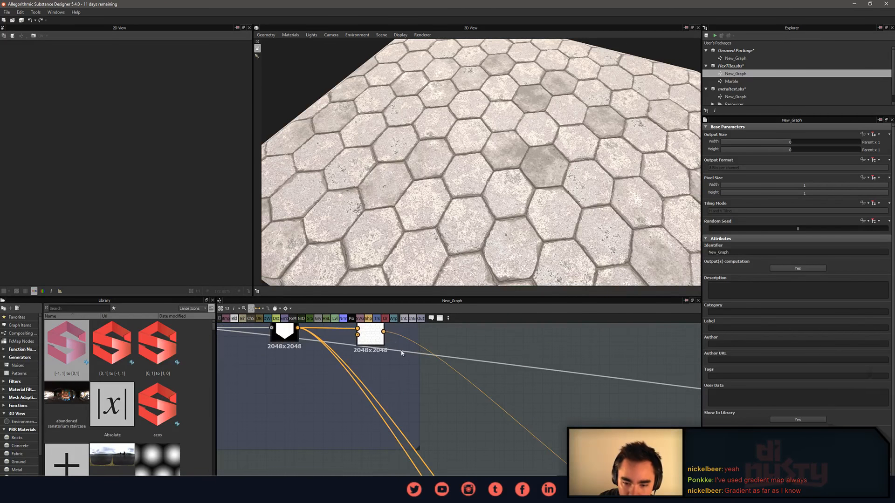
pyautogui.moveTo(366, 378); pyautogui.dragTo(413, 432, button='middle')
pyautogui.scroll(1, 413, 429)
pyautogui.doubleClick(418, 381)
pyautogui.moveTo(309, 411); pyautogui.dragTo(382, 419, button='middle')
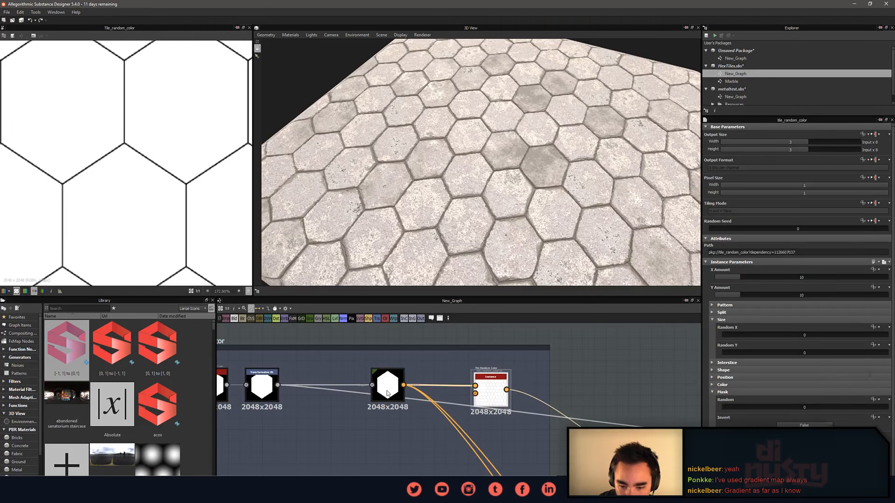
pyautogui.click(387, 386)
pyautogui.click(259, 403)
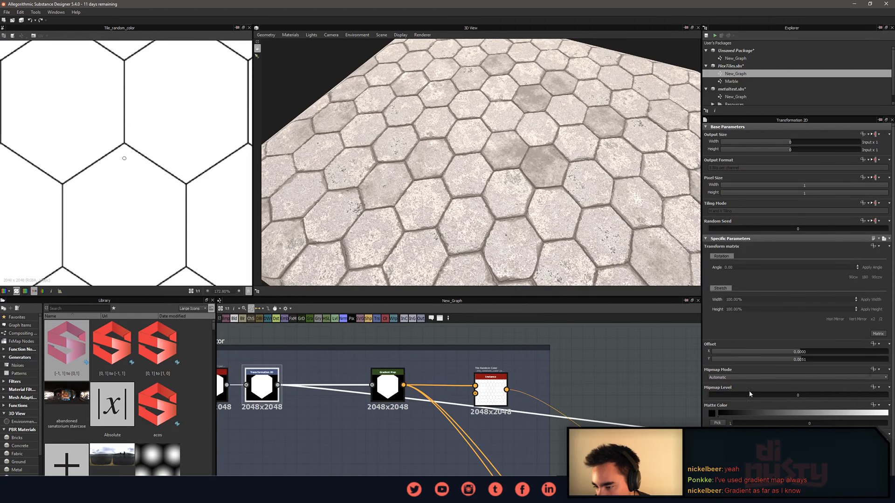
# Preview a Slope Blur node's effect on the hexagon edges in the Tile Creation frame.
pyautogui.moveTo(565, 429); pyautogui.dragTo(476, 366, button='middle')
pyautogui.scroll(-5, 484, 415)
pyautogui.moveTo(587, 394); pyautogui.dragTo(488, 365, button='middle')
pyautogui.moveTo(562, 454); pyautogui.dragTo(555, 428, button='middle')
pyautogui.scroll(5, 381, 392)
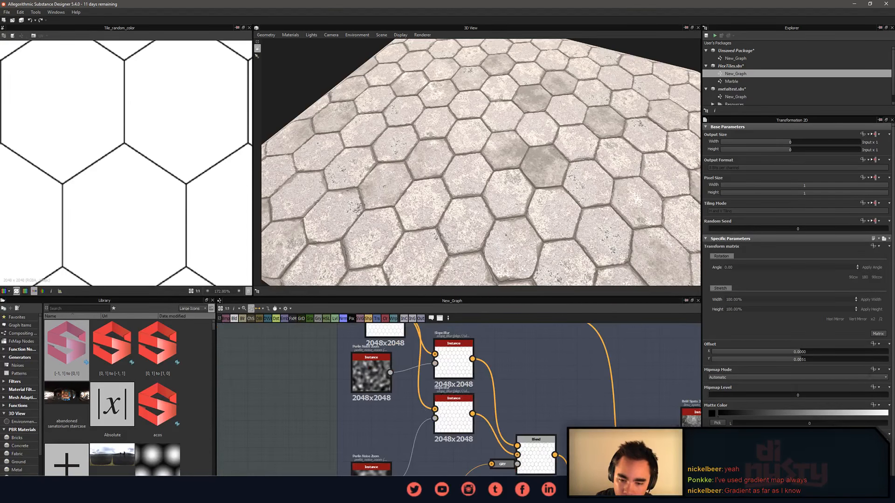
pyautogui.doubleClick(448, 368)
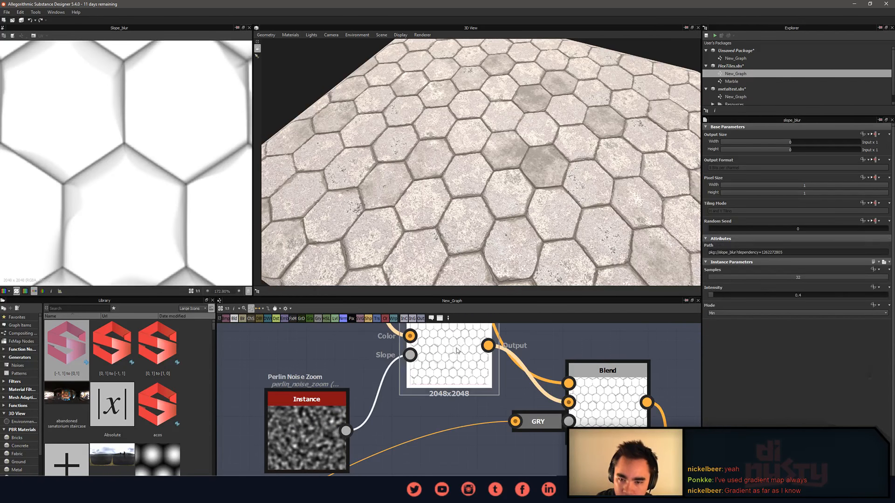
pyautogui.scroll(-2, 155, 161)
# Preview the Blend that combines the Slope Blurs and inspect the Slope Blur Grayscale output up close.
pyautogui.moveTo(580, 410); pyautogui.dragTo(402, 364, button='middle')
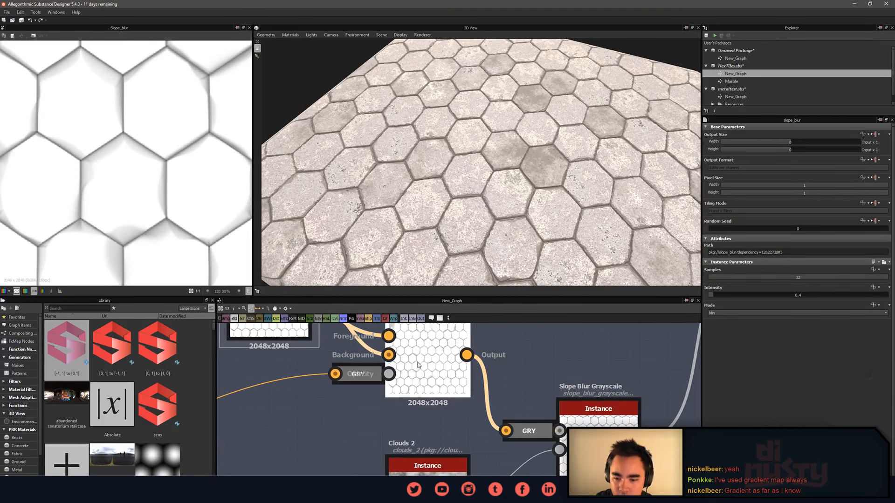
pyautogui.doubleClick(427, 366)
pyautogui.moveTo(441, 411); pyautogui.dragTo(373, 365, button='middle')
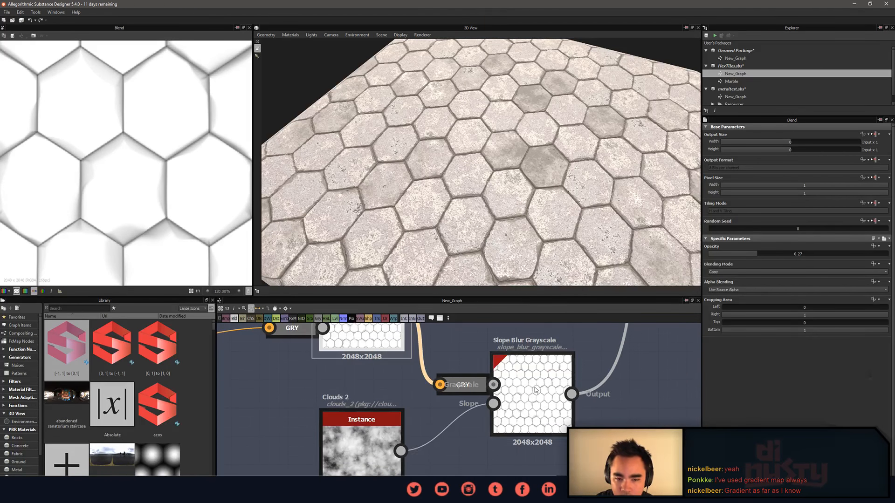
pyautogui.doubleClick(532, 400)
pyautogui.scroll(6, 202, 184)
pyautogui.scroll(-2, 202, 185)
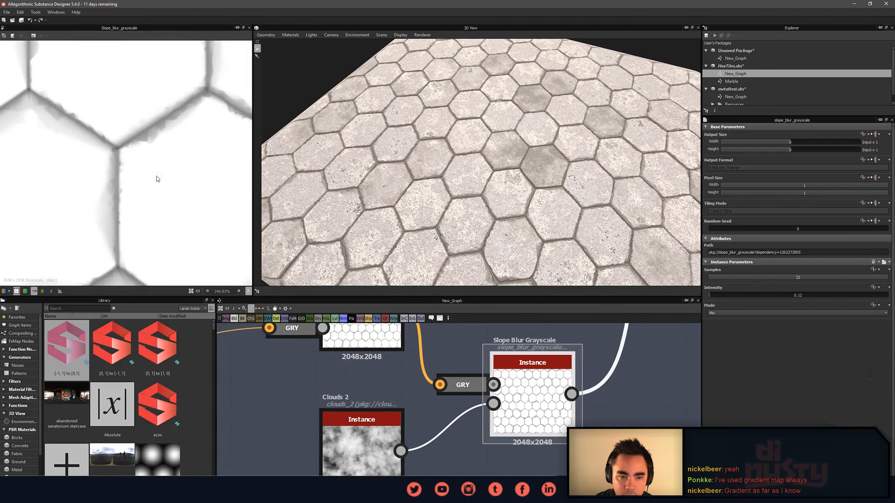
# Inspect the Divide Blend after the Slope Blur Grayscale and the settings of the Multiply Blend it feeds.
pyautogui.scroll(-5, 418, 416)
pyautogui.doubleClick(351, 362)
pyautogui.scroll(5, 351, 363)
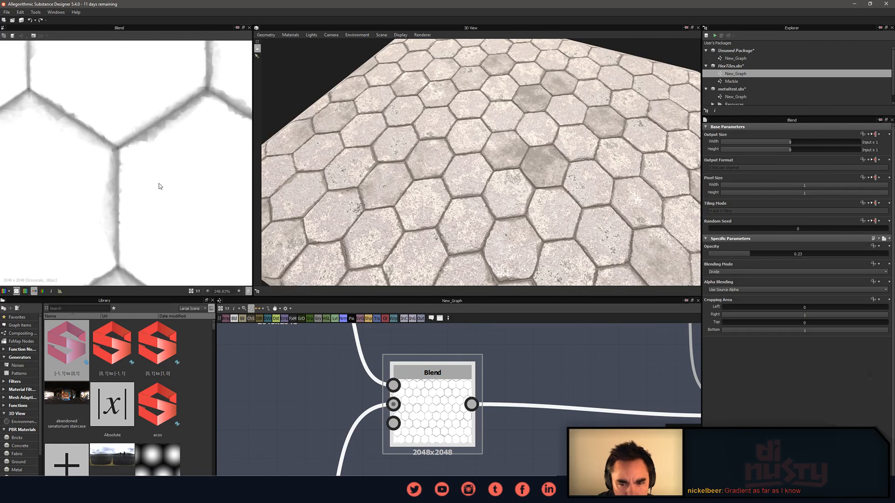
pyautogui.scroll(-5, 400, 375)
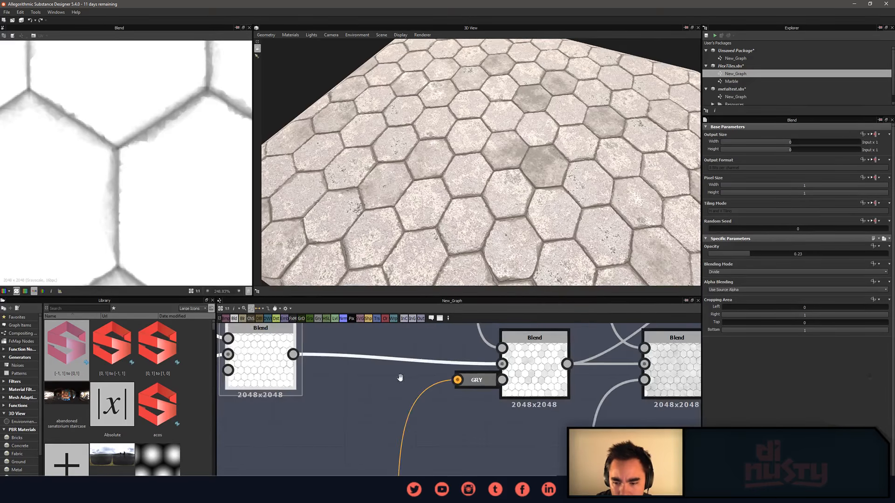
pyautogui.moveTo(453, 355); pyautogui.dragTo(489, 416, button='middle')
pyautogui.moveTo(450, 395); pyautogui.dragTo(441, 394, button='middle')
pyautogui.scroll(-3, 442, 394)
pyautogui.click(446, 438)
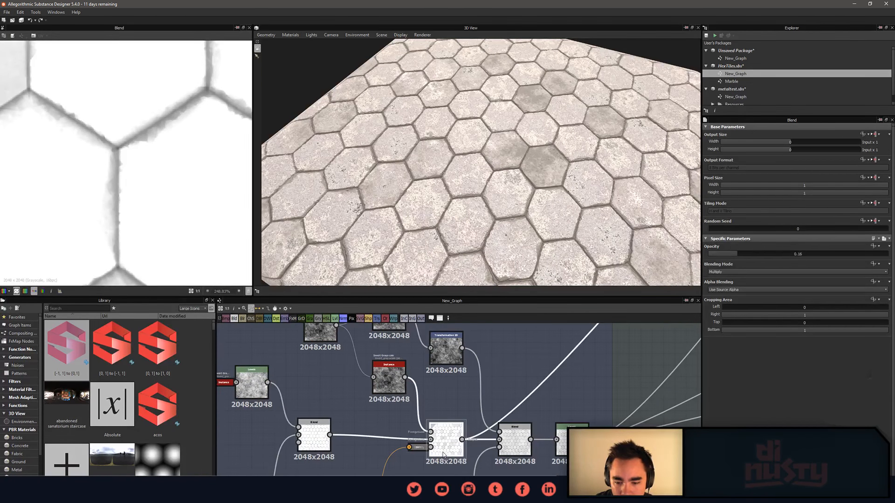
# Locate the Tile Random Color mask nodes in the Tile Creation frame and preview the lower one's full pattern.
pyautogui.scroll(-4, 419, 443)
pyautogui.moveTo(377, 450); pyautogui.dragTo(402, 353, button='middle')
pyautogui.scroll(1, 403, 352)
pyautogui.moveTo(263, 390); pyautogui.dragTo(501, 386, button='middle')
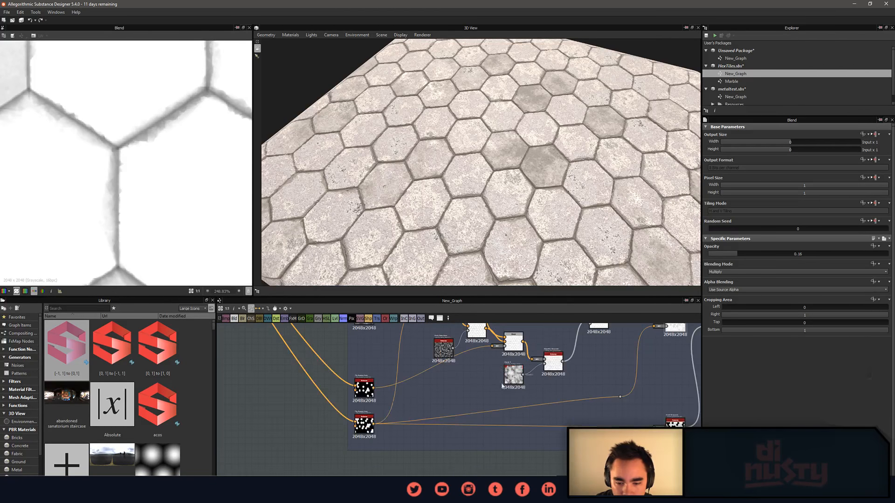
pyautogui.scroll(3, 369, 430)
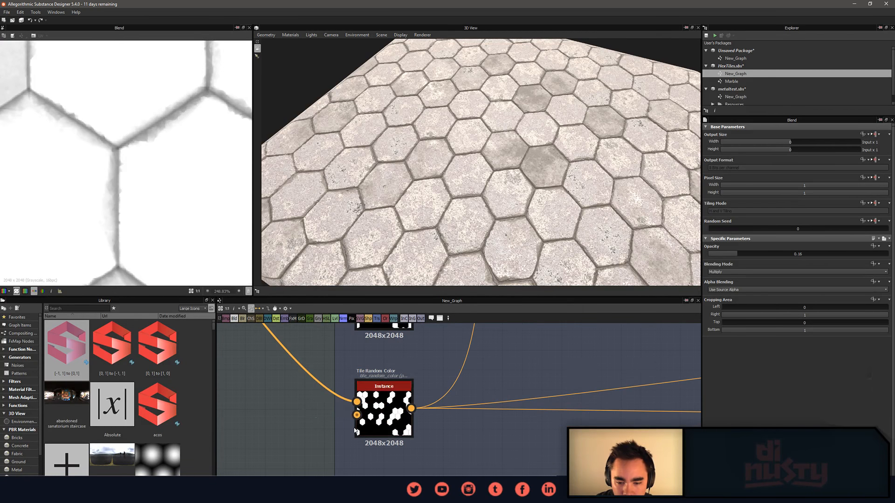
pyautogui.doubleClick(396, 401)
pyautogui.moveTo(399, 380); pyautogui.dragTo(422, 427, button='middle')
pyautogui.scroll(-8, 170, 182)
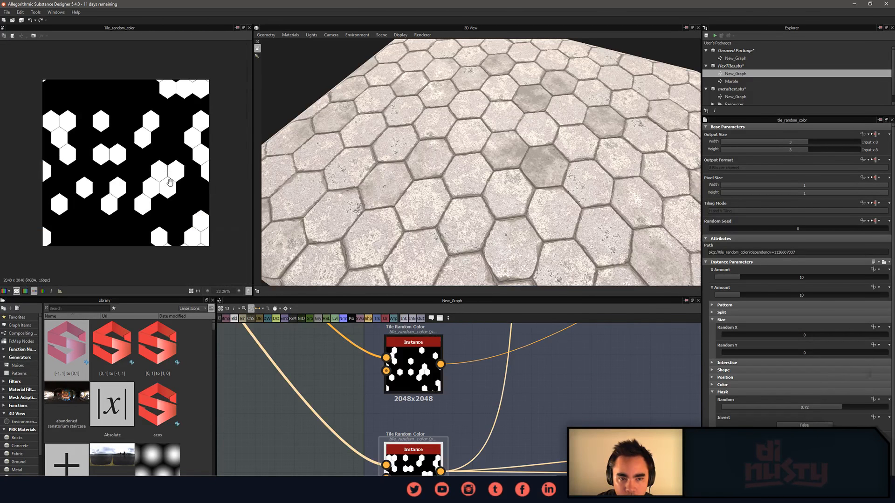
pyautogui.press('f')
# Compare the upper Tile Random Color mask's pattern with the lower one and follow their links to the Blends.
pyautogui.moveTo(376, 354); pyautogui.dragTo(373, 393, button='middle')
pyautogui.doubleClick(412, 403)
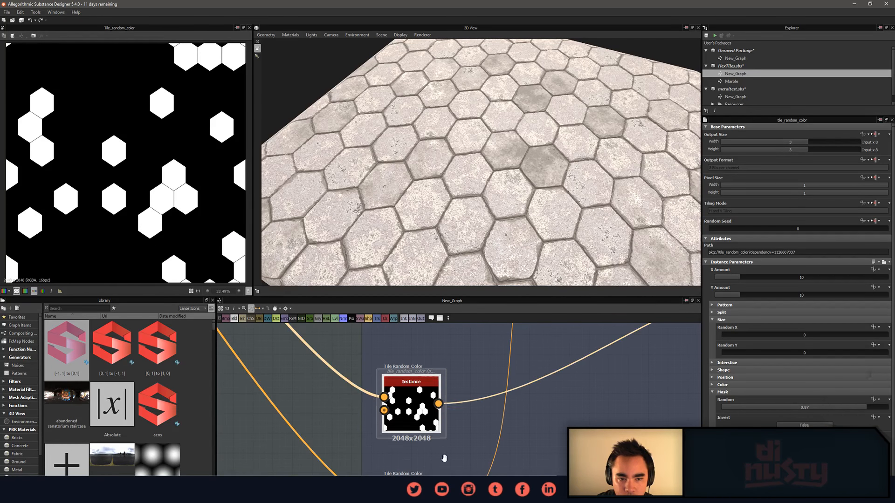
pyautogui.moveTo(443, 460); pyautogui.dragTo(443, 432, button='middle')
pyautogui.click(418, 481)
pyautogui.doubleClick(418, 481)
pyautogui.scroll(-7, 533, 415)
pyautogui.scroll(2, 604, 400)
pyautogui.moveTo(604, 400); pyautogui.dragTo(453, 411, button='middle')
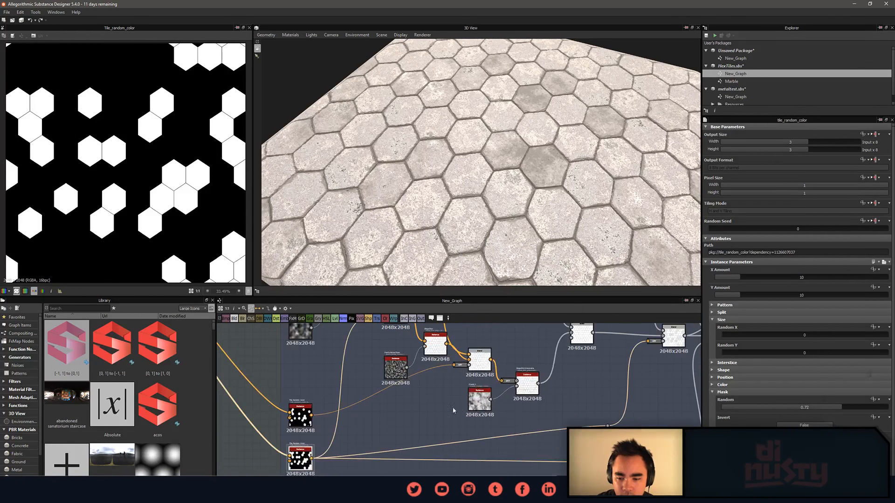
# Preview the masked Slope Blur Blend and the Multiply Blend, examining the randomly darkened tiles up close.
pyautogui.doubleClick(488, 363)
pyautogui.moveTo(555, 393); pyautogui.dragTo(541, 370, button='middle')
pyautogui.moveTo(573, 421); pyautogui.dragTo(438, 470, button='middle')
pyautogui.scroll(3, 531, 378)
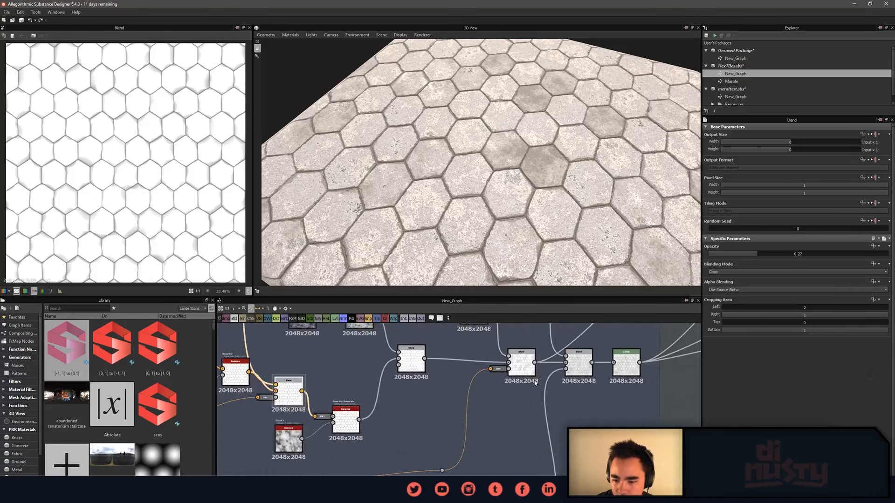
pyautogui.moveTo(527, 373); pyautogui.dragTo(470, 408, button='middle')
pyautogui.doubleClick(464, 402)
pyautogui.scroll(3, 153, 203)
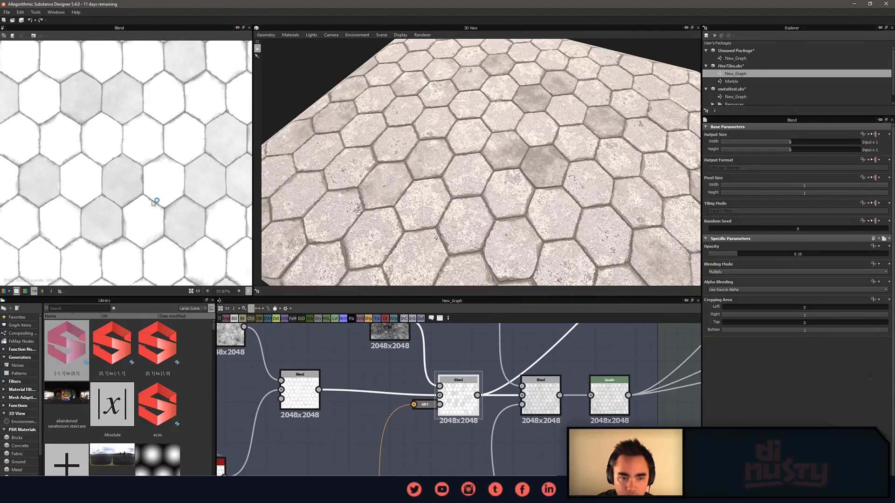
pyautogui.scroll(4, 182, 211)
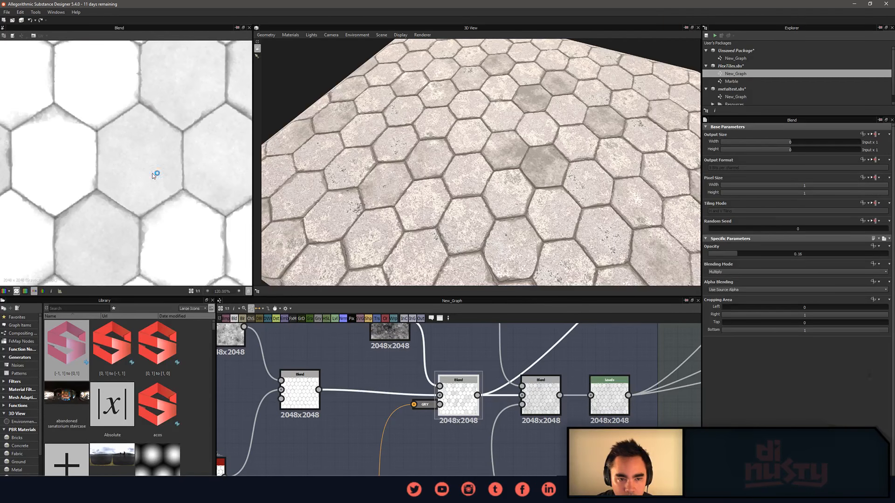
# Try the Multiply Blend at 0.7 opacity and check the randomly darkened tiles across the full pattern.
pyautogui.moveTo(191, 244); pyautogui.dragTo(171, 245, button='middle')
pyautogui.moveTo(448, 448); pyautogui.dragTo(497, 368, button='middle')
pyautogui.scroll(-3, 497, 375)
pyautogui.moveTo(412, 445); pyautogui.dragTo(475, 451, button='middle')
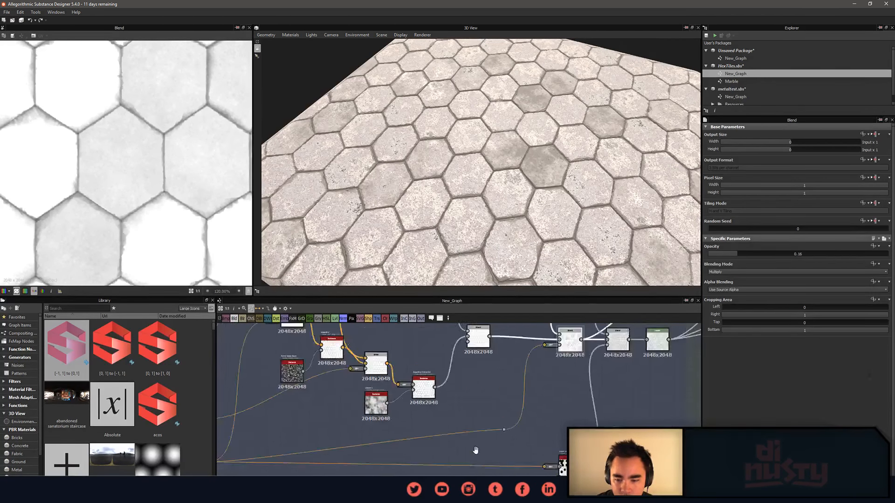
pyautogui.moveTo(577, 372); pyautogui.dragTo(433, 437, button='middle')
pyautogui.scroll(4, 433, 433)
pyautogui.moveTo(575, 369); pyautogui.dragTo(516, 407, button='middle')
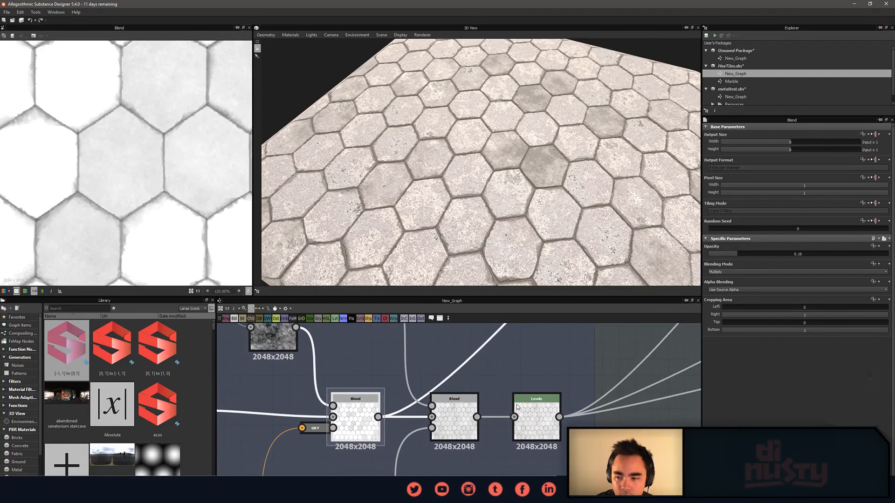
pyautogui.moveTo(736, 253); pyautogui.dragTo(833, 255)
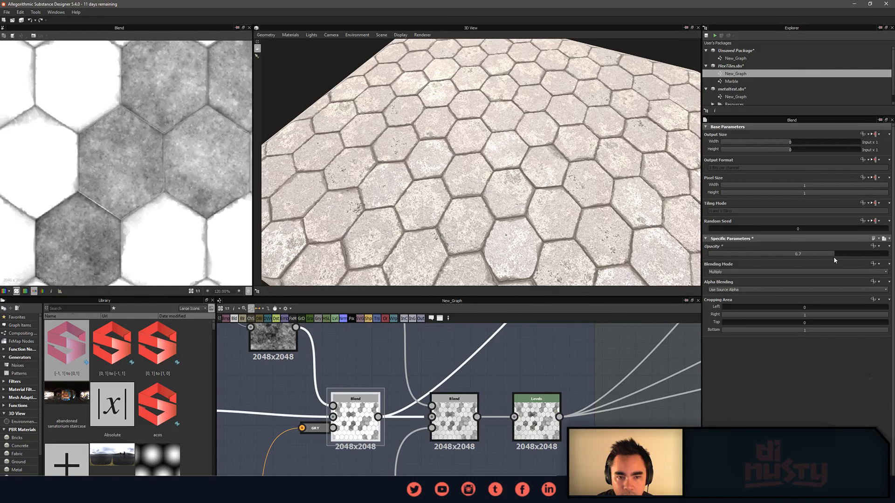
pyautogui.scroll(-2, 128, 172)
pyautogui.scroll(-2, 129, 172)
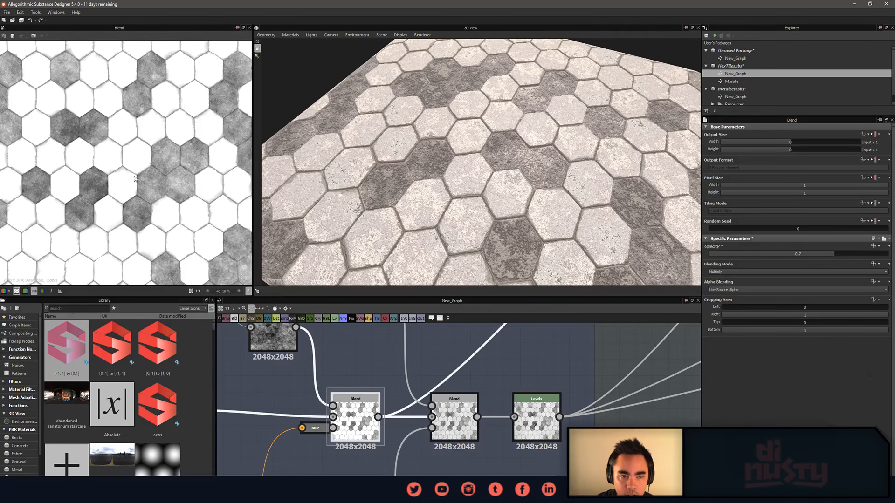
# Reduce the Multiply Blend's opacity to 0.1 and check the tile variation on the 3D surface.
pyautogui.moveTo(825, 254); pyautogui.dragTo(710, 254)
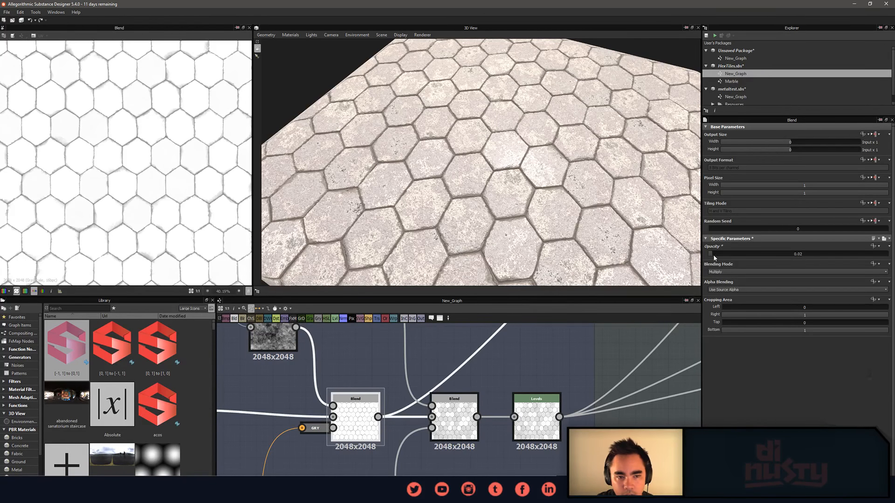
pyautogui.moveTo(713, 256); pyautogui.dragTo(727, 258)
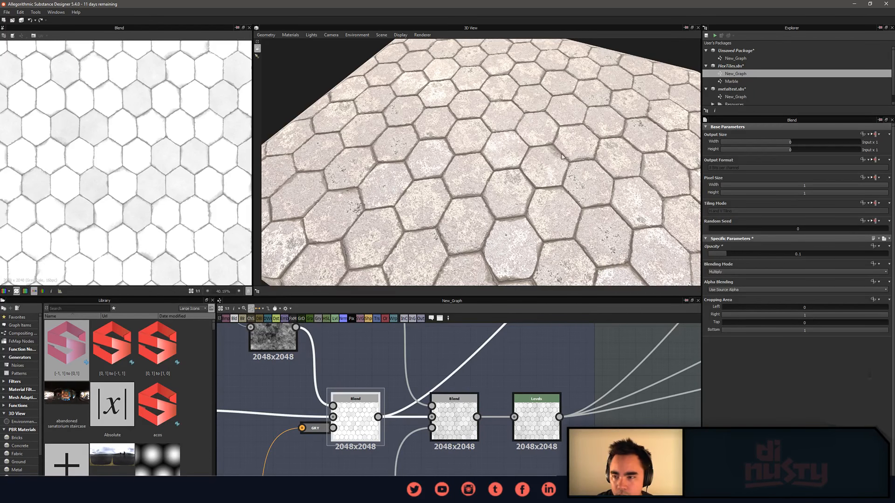
pyautogui.moveTo(291, 192); pyautogui.dragTo(332, 228)
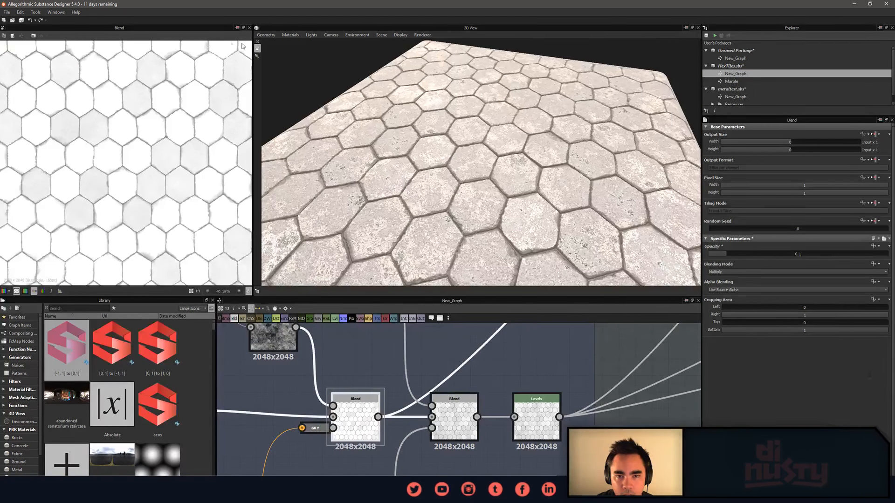
# Lower the 3D view's environment exposure to -0.3 and check the tile floor under the dimmer lighting.
pyautogui.click(360, 43)
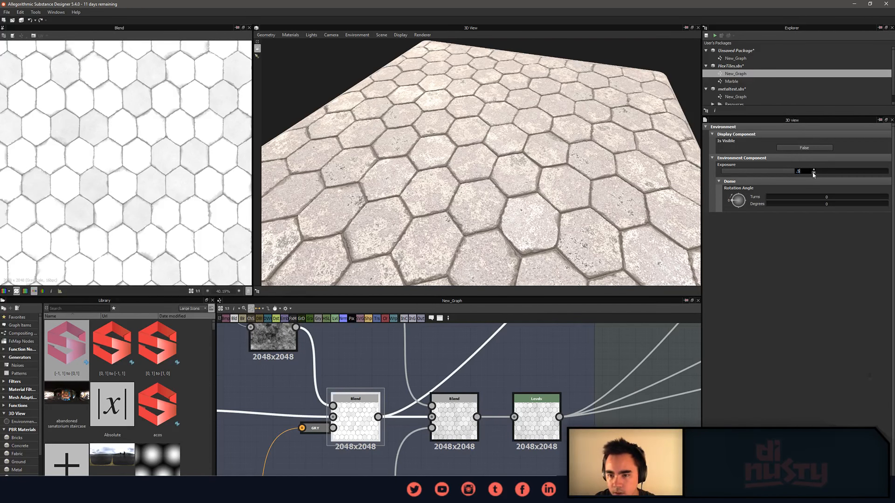
pyautogui.press('Return')
pyautogui.moveTo(812, 173)
pyautogui.mouseDown()
pyautogui.moveTo(780, 172)
pyautogui.moveTo(794, 172)
pyautogui.mouseUp()
pyautogui.keyDown('alt'); pyautogui.moveTo(558, 204); pyautogui.dragTo(624, 225); pyautogui.keyUp('alt')
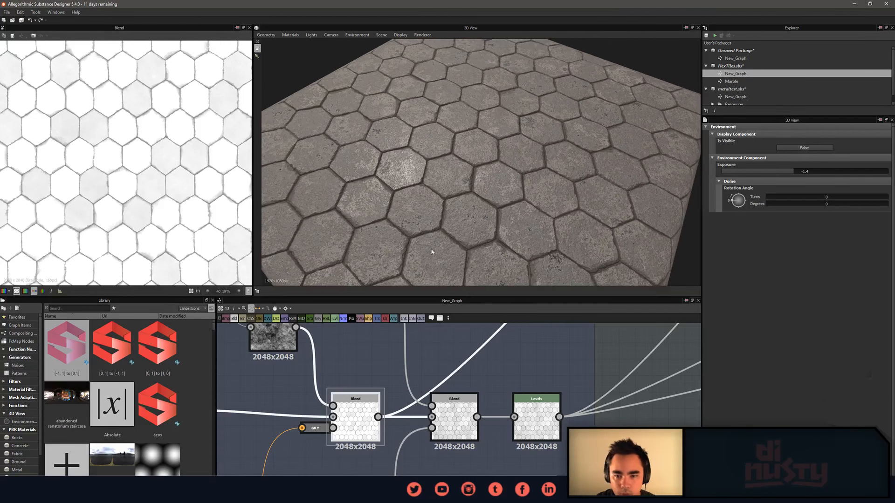
pyautogui.moveTo(433, 252); pyautogui.dragTo(420, 240)
pyautogui.moveTo(793, 173); pyautogui.dragTo(802, 173)
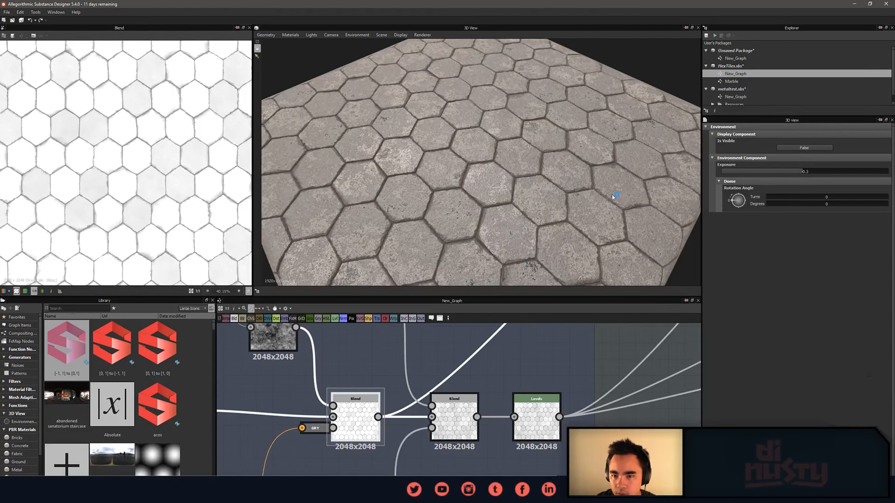
pyautogui.moveTo(611, 196); pyautogui.dragTo(466, 198)
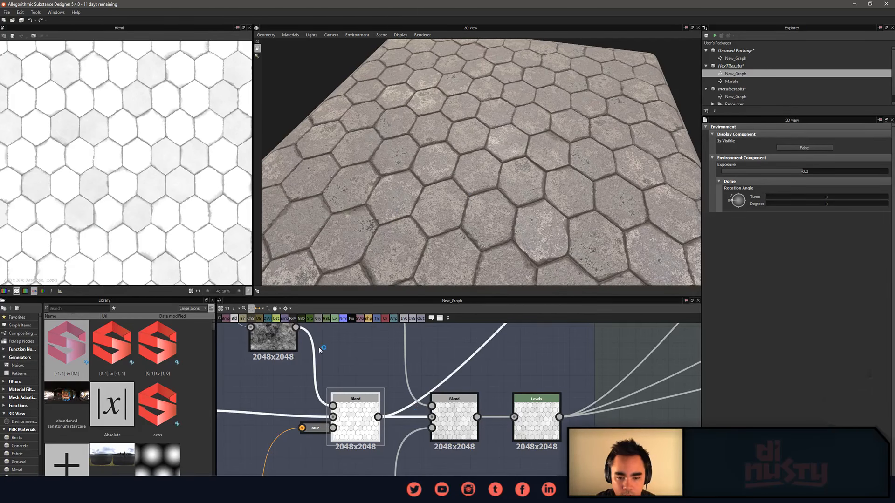
# Review the Multiply Blend's settings and preview the Levels node ending the tile chain, examining its tile edges up close.
pyautogui.scroll(-3, 319, 350)
pyautogui.moveTo(320, 350); pyautogui.dragTo(383, 366, button='middle')
pyautogui.scroll(2, 494, 382)
pyautogui.click(413, 421)
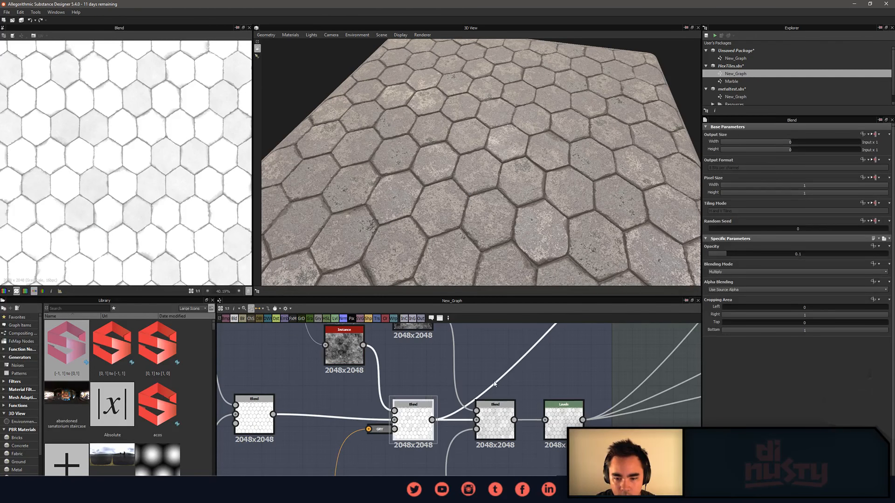
pyautogui.moveTo(495, 384); pyautogui.dragTo(420, 378, button='middle')
pyautogui.doubleClick(496, 425)
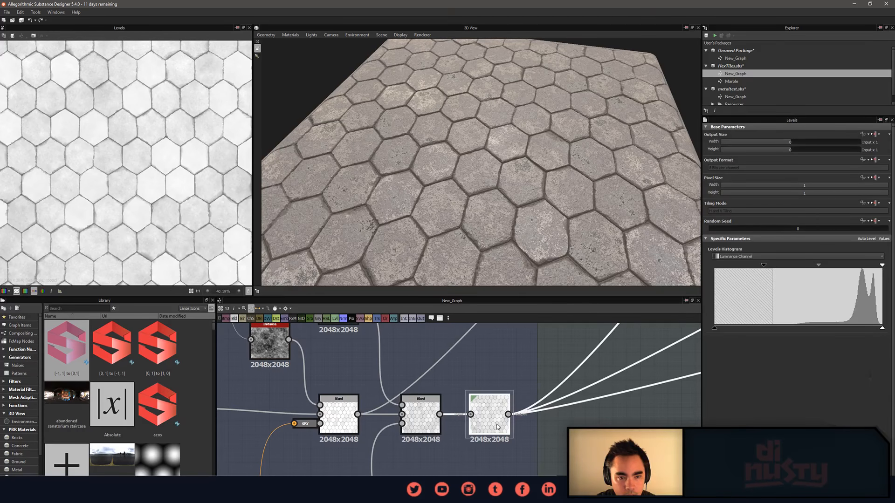
pyautogui.scroll(2, 493, 423)
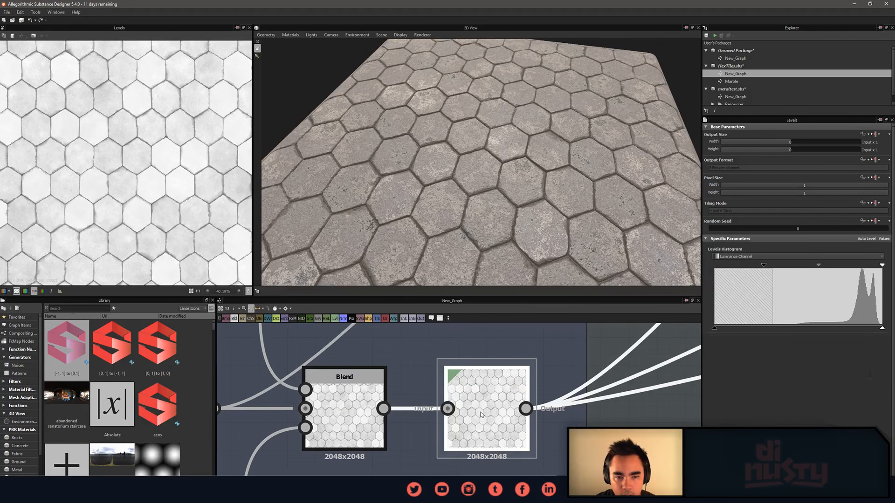
pyautogui.scroll(5, 139, 190)
pyautogui.scroll(5, 164, 214)
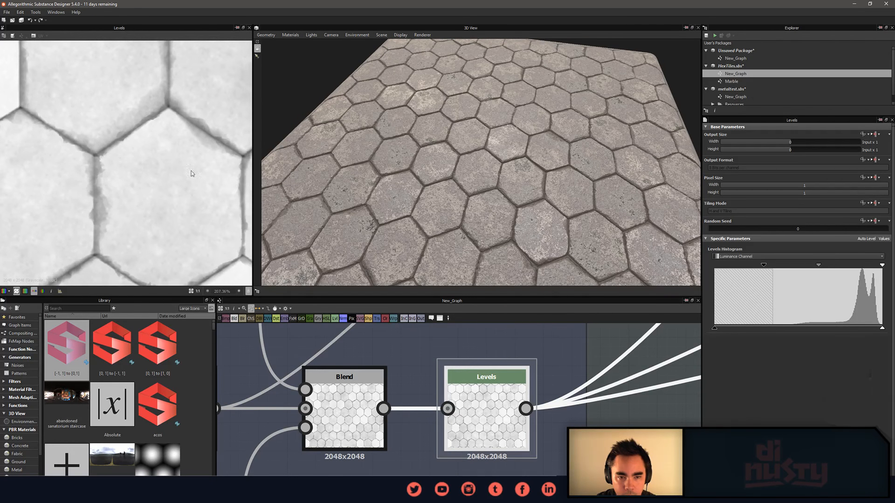
pyautogui.moveTo(191, 171); pyautogui.dragTo(158, 178, button='middle')
pyautogui.moveTo(232, 189); pyautogui.dragTo(202, 201, button='middle')
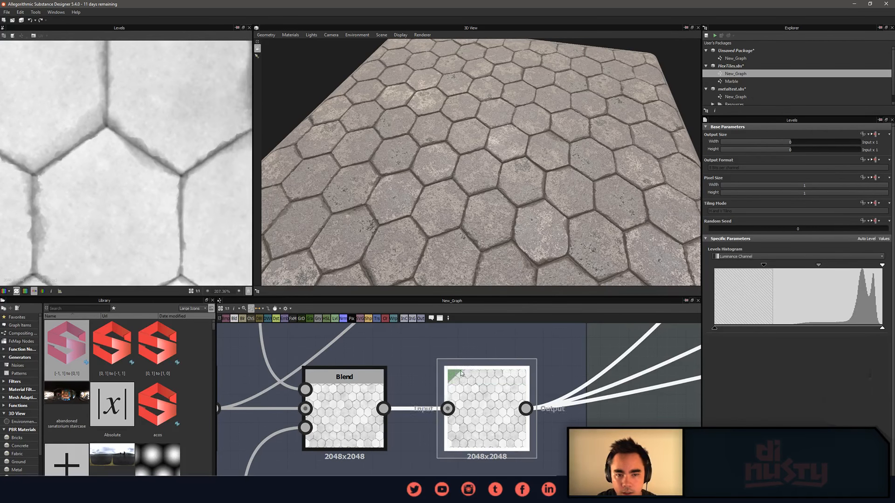
# Inspect the Sharpen and Normal nodes in the Normal frame and examine the normal map's chipped tile edges.
pyautogui.scroll(-7, 517, 362)
pyautogui.moveTo(517, 362); pyautogui.dragTo(461, 397, button='middle')
pyautogui.scroll(2, 461, 398)
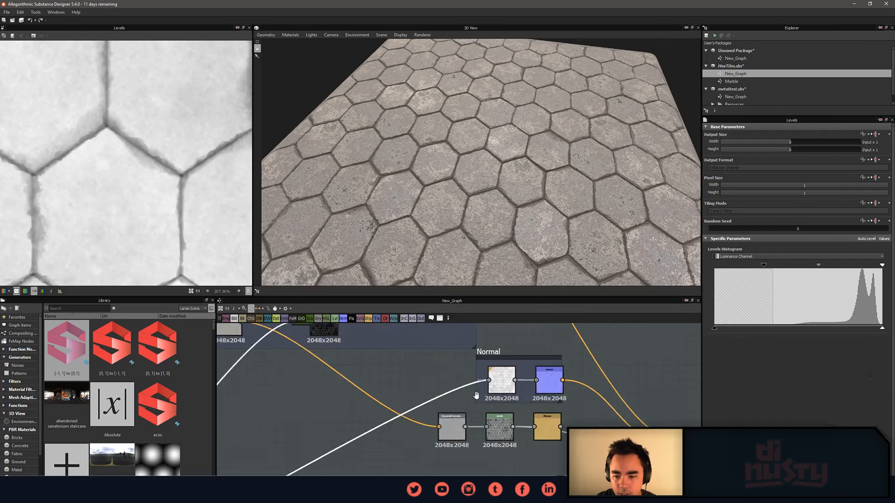
pyautogui.scroll(5, 494, 375)
pyautogui.click(434, 395)
pyautogui.scroll(2, 434, 395)
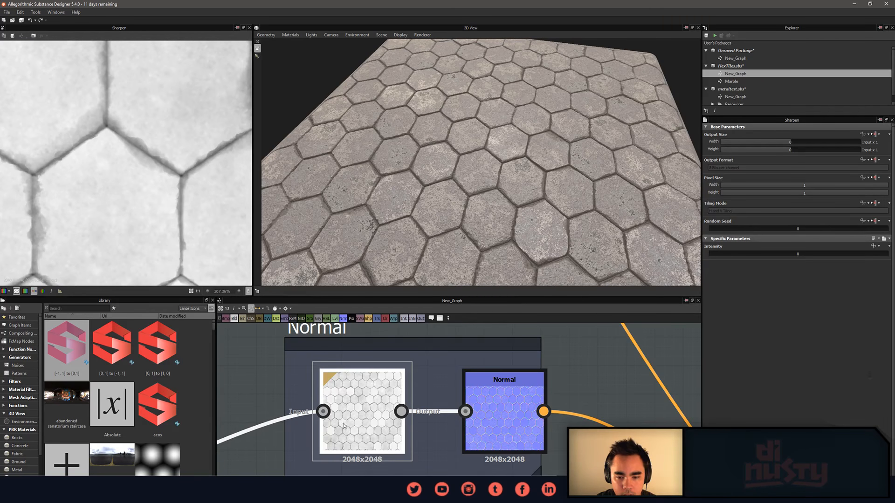
pyautogui.click(503, 419)
pyautogui.scroll(4, 108, 252)
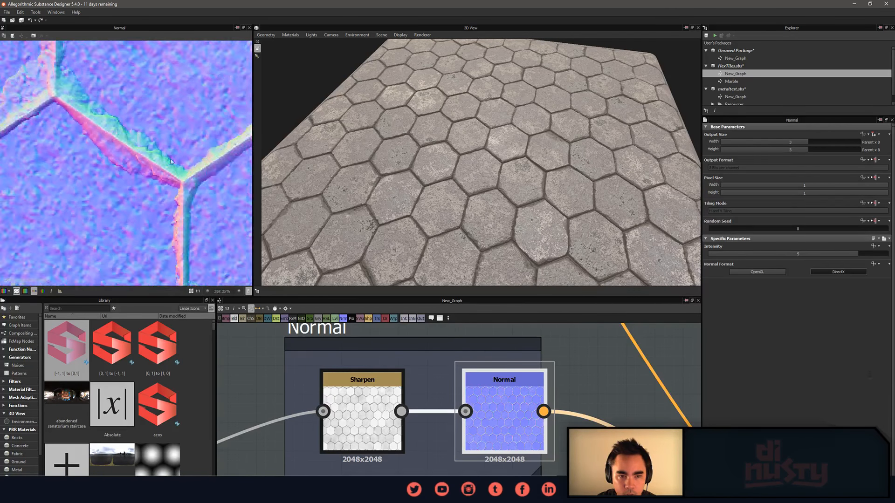
pyautogui.scroll(-6, 90, 226)
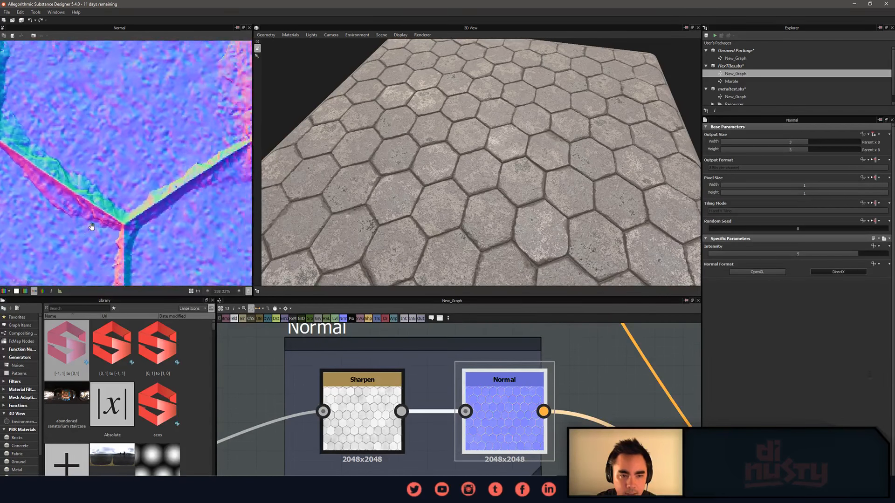
pyautogui.moveTo(168, 91); pyautogui.dragTo(206, 93, button='middle')
pyautogui.scroll(-3, 477, 443)
# Preview the Grayscale Conversion node below the Normal frame and check its channel weights.
pyautogui.scroll(-4, 477, 443)
pyautogui.moveTo(477, 442)
pyautogui.mouseDown(button='middle')
pyautogui.moveTo(343, 383)
pyautogui.moveTo(473, 435)
pyautogui.mouseUp(button='middle')
pyautogui.scroll(3, 336, 379)
pyautogui.doubleClick(557, 414)
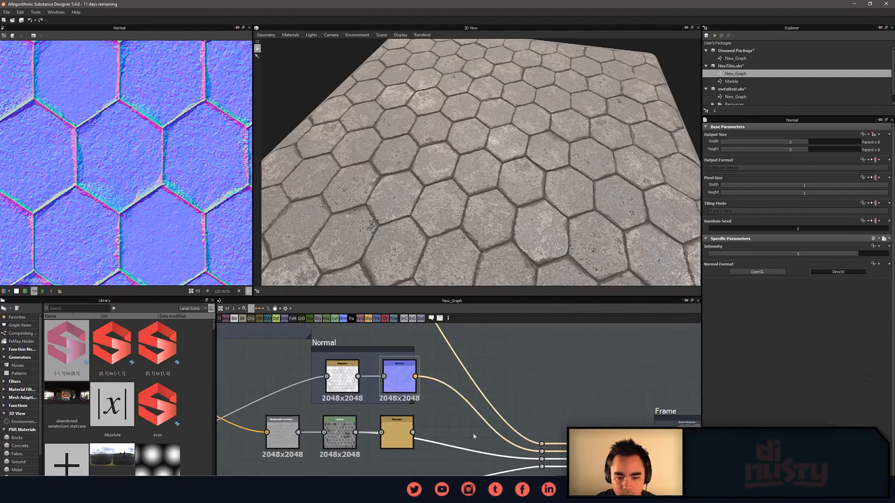
pyautogui.scroll(3, 359, 455)
pyautogui.moveTo(243, 442); pyautogui.dragTo(404, 455, button='middle')
pyautogui.click(403, 455)
pyautogui.doubleClick(404, 455)
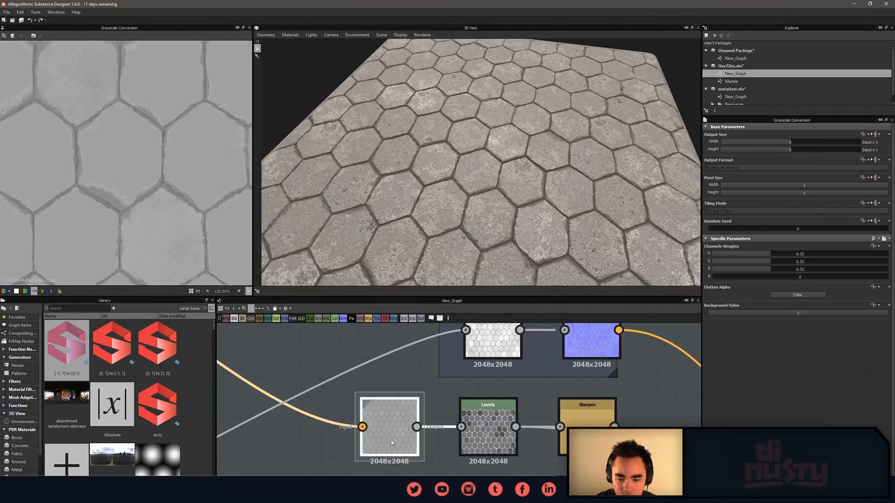
pyautogui.scroll(-3, 239, 248)
pyautogui.scroll(4, 200, 259)
pyautogui.moveTo(395, 413); pyautogui.dragTo(264, 365, button='middle')
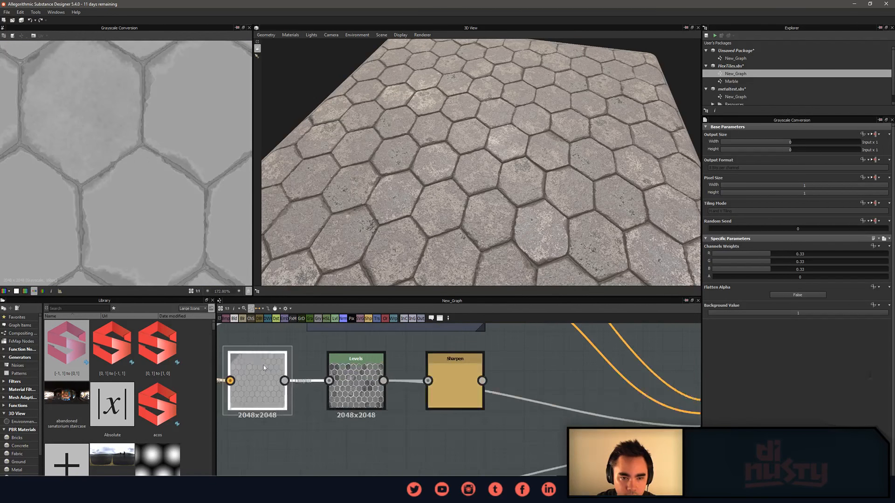
# Preview the Levels node fed by the Grayscale Conversion and examine its contrast between tiles and gaps.
pyautogui.scroll(2, 360, 383)
pyautogui.doubleClick(371, 379)
pyautogui.scroll(-4, 196, 209)
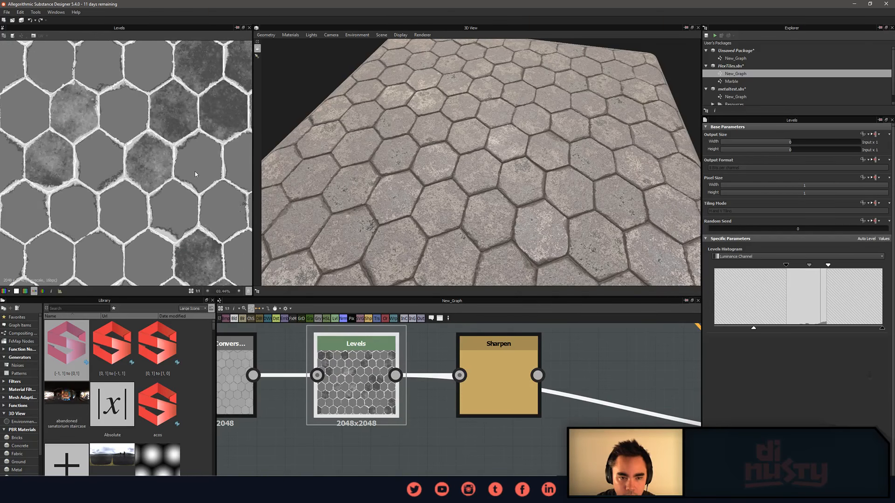
pyautogui.scroll(3, 195, 174)
pyautogui.moveTo(356, 385); pyautogui.dragTo(357, 402, button='middle')
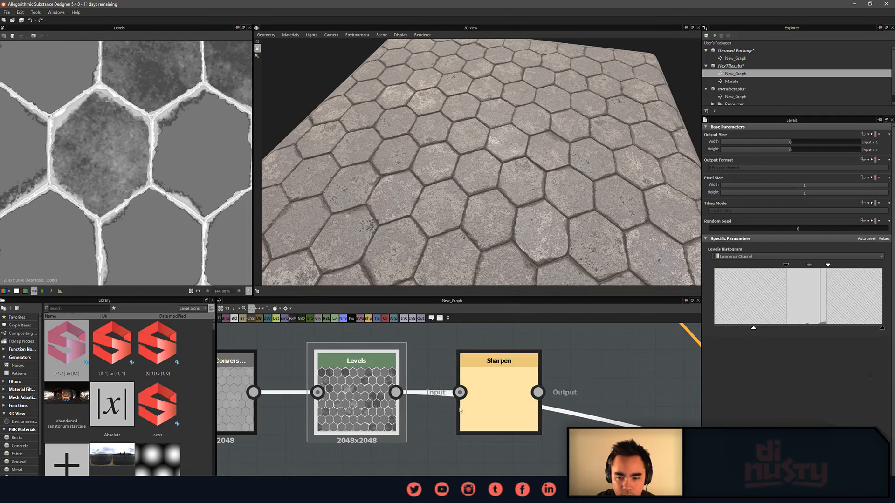
# Preview the Sharpen node beside the Levels, move it clear of the link, and delete it.
pyautogui.doubleClick(525, 407)
pyautogui.moveTo(550, 406); pyautogui.dragTo(519, 389, button='middle')
pyautogui.moveTo(461, 381); pyautogui.dragTo(461, 464)
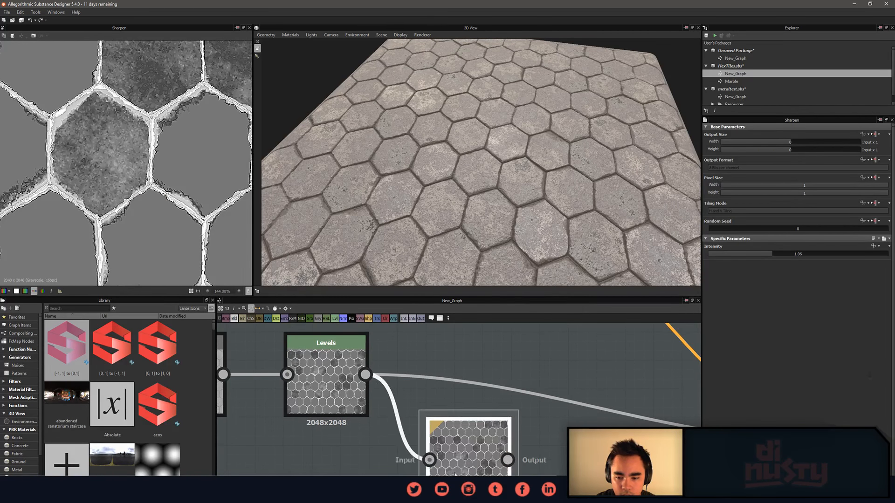
pyautogui.press('Delete')
# Preview the Levels below the Normal frame again and trace its output link to the final material node.
pyautogui.moveTo(531, 419); pyautogui.dragTo(444, 419, button='middle')
pyautogui.doubleClick(265, 379)
pyautogui.moveTo(264, 380); pyautogui.dragTo(356, 384, button='middle')
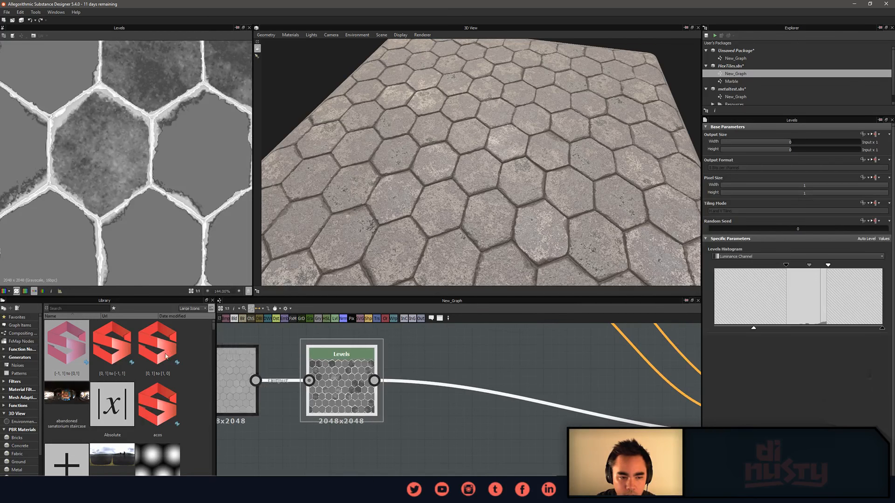
pyautogui.scroll(-3, 75, 275)
pyautogui.scroll(-5, 368, 373)
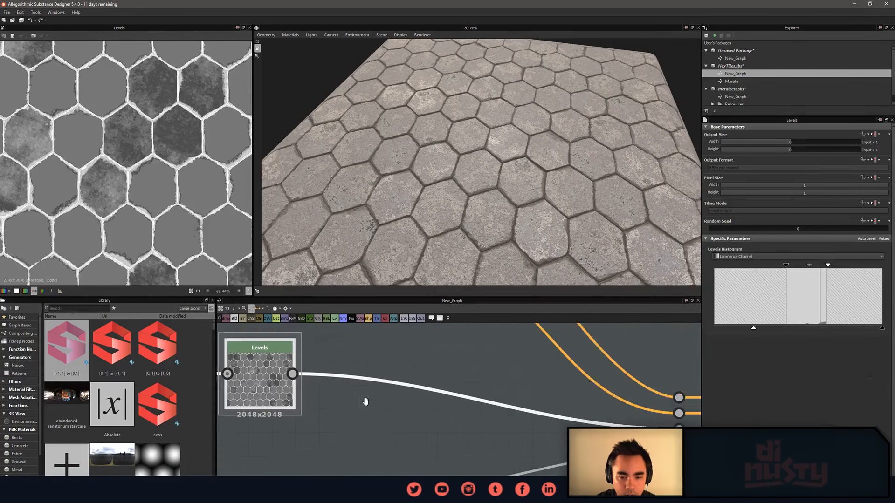
pyautogui.moveTo(314, 416); pyautogui.dragTo(390, 415, button='middle')
pyautogui.moveTo(634, 426); pyautogui.dragTo(503, 421, button='middle')
pyautogui.scroll(7, 506, 419)
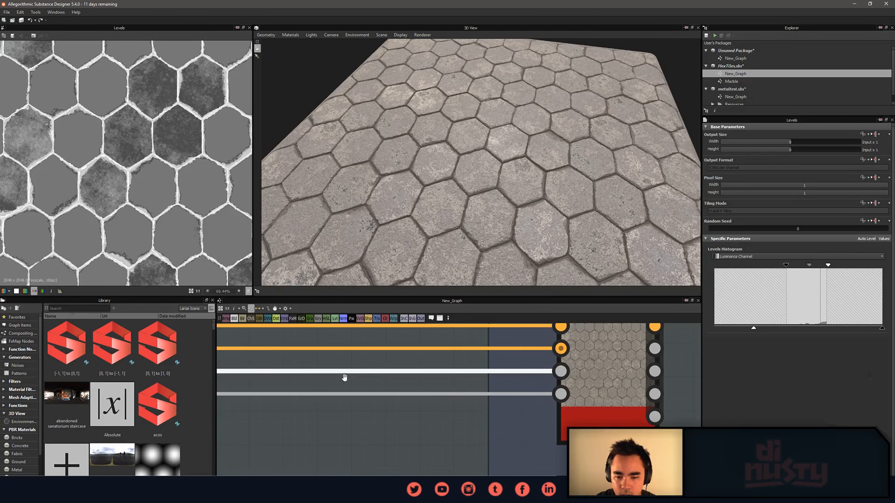
pyautogui.moveTo(343, 376); pyautogui.dragTo(648, 390, button='middle')
pyautogui.moveTo(379, 373); pyautogui.dragTo(559, 430, button='middle')
pyautogui.scroll(-2, 505, 408)
pyautogui.moveTo(389, 398); pyautogui.dragTo(526, 421, button='middle')
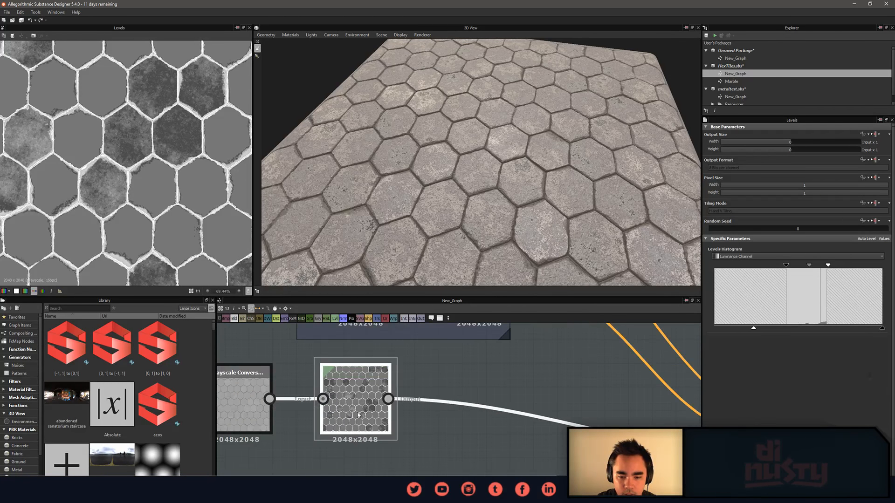
# Examine the Levels map up close, comparing the bright gaps, flat gray tiles and worn edges.
pyautogui.click(353, 410)
pyautogui.scroll(6, 163, 188)
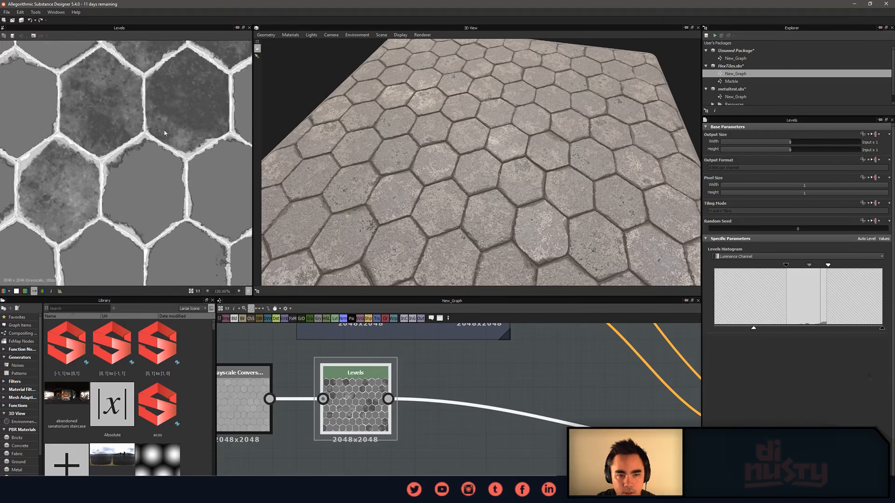
pyautogui.moveTo(152, 245); pyautogui.dragTo(110, 160, button='middle')
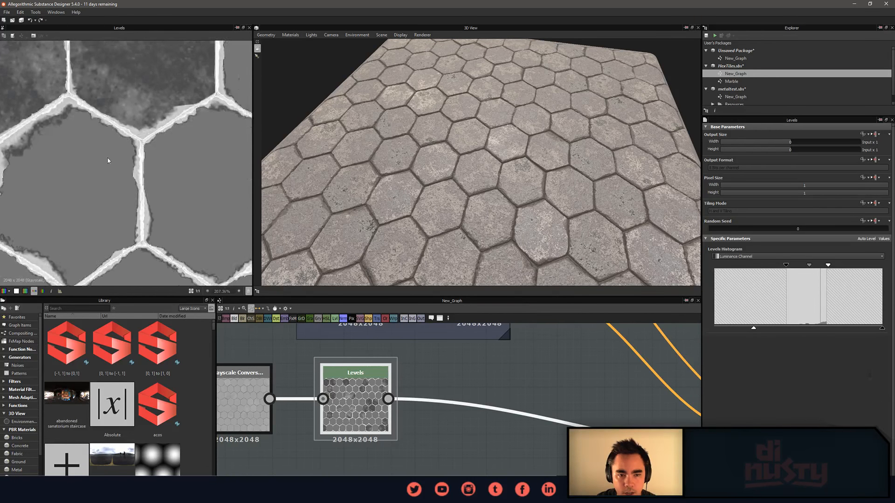
pyautogui.scroll(-4, 110, 159)
pyautogui.moveTo(111, 224); pyautogui.dragTo(128, 153, button='middle')
pyautogui.scroll(4, 109, 212)
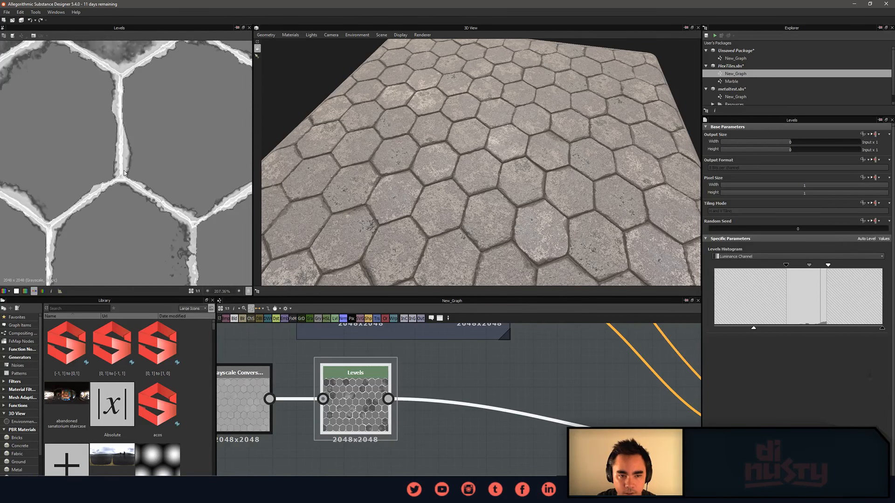
# Examine the tile floor's surface response in the 3D view from a low angle and up close.
pyautogui.moveTo(467, 396); pyautogui.dragTo(351, 410, button='middle')
pyautogui.moveTo(437, 242); pyautogui.dragTo(564, 203)
pyautogui.scroll(3, 485, 182)
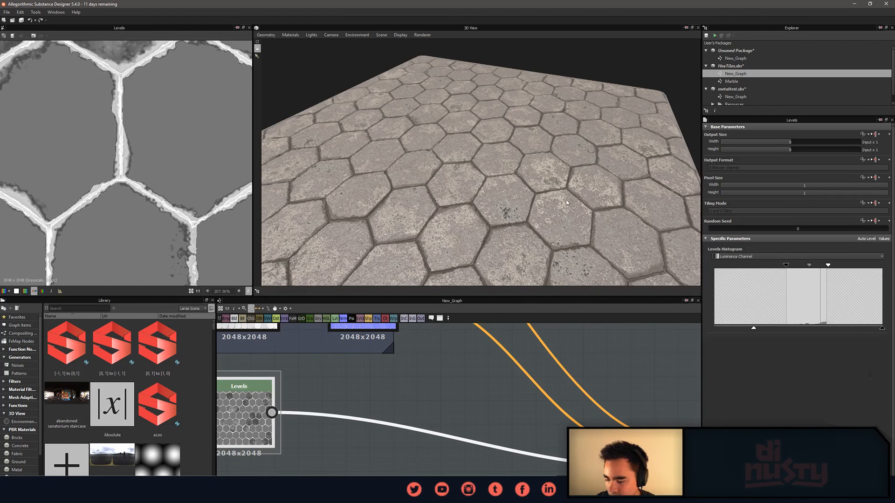
pyautogui.scroll(5, 438, 155)
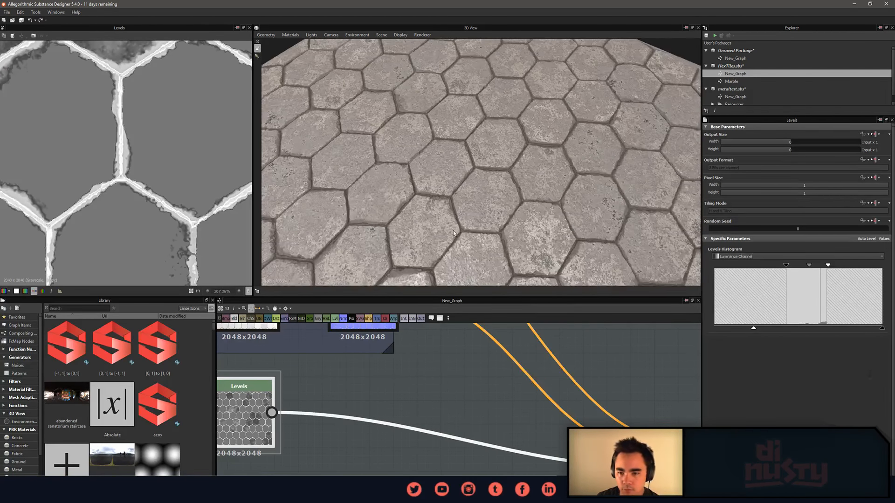
# Find the color branch fed by BnW Spots 2, preview its Transformation 2D noise, and select the neighboring Gradient Map.
pyautogui.scroll(-4, 160, 150)
pyautogui.scroll(-4, 160, 150)
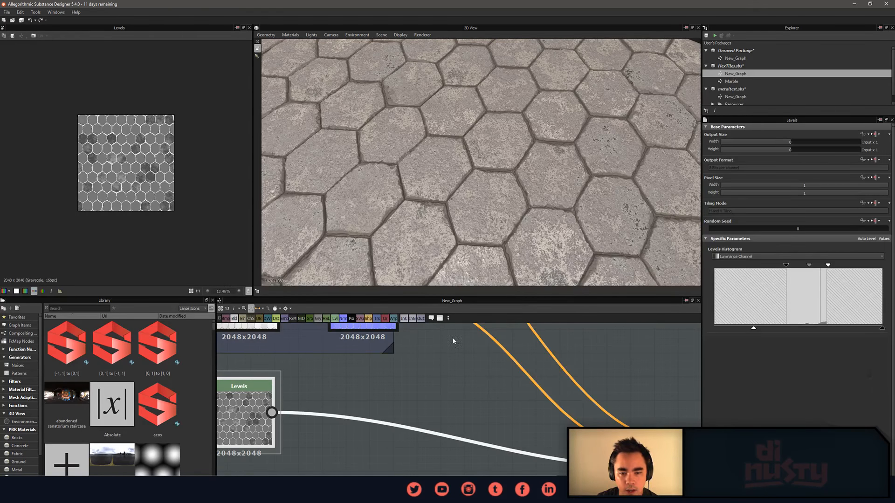
pyautogui.scroll(-4, 453, 421)
pyautogui.scroll(-3, 453, 422)
pyautogui.moveTo(453, 421); pyautogui.dragTo(555, 388, button='middle')
pyautogui.scroll(1, 502, 387)
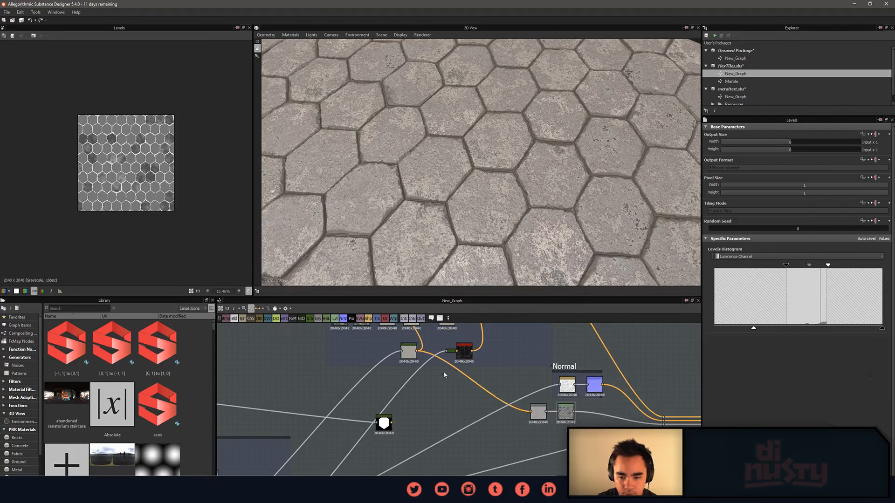
pyautogui.scroll(4, 441, 370)
pyautogui.moveTo(442, 370); pyautogui.dragTo(443, 468, button='middle')
pyautogui.scroll(2, 340, 411)
pyautogui.moveTo(340, 411); pyautogui.dragTo(435, 446, button='middle')
pyautogui.click(367, 401)
pyautogui.click(432, 401)
pyautogui.scroll(1, 433, 406)
pyautogui.click(437, 410)
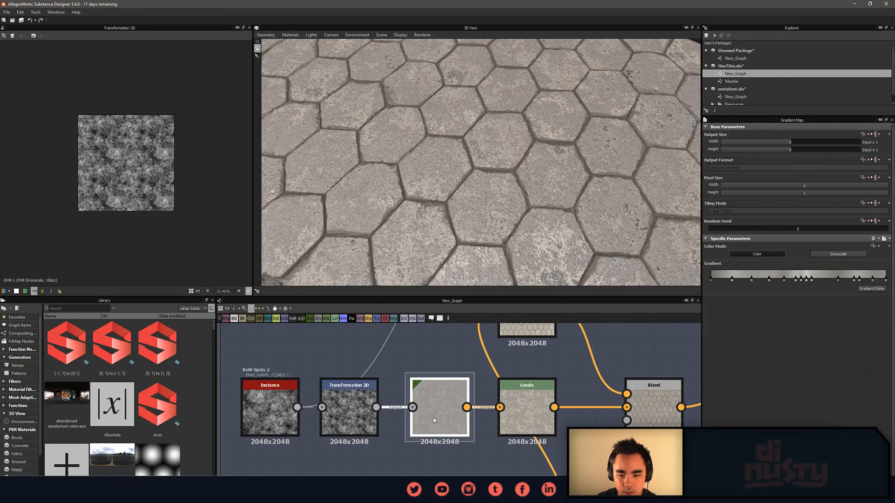
# Preview the Levels before the Blend and the Gradient Map feeding it, and examine the gradient's gray color stops.
pyautogui.moveTo(503, 366); pyautogui.dragTo(419, 340, button='middle')
pyautogui.doubleClick(429, 368)
pyautogui.doubleClick(340, 428)
pyautogui.moveTo(284, 440); pyautogui.dragTo(325, 431, button='middle')
pyautogui.scroll(1, 323, 432)
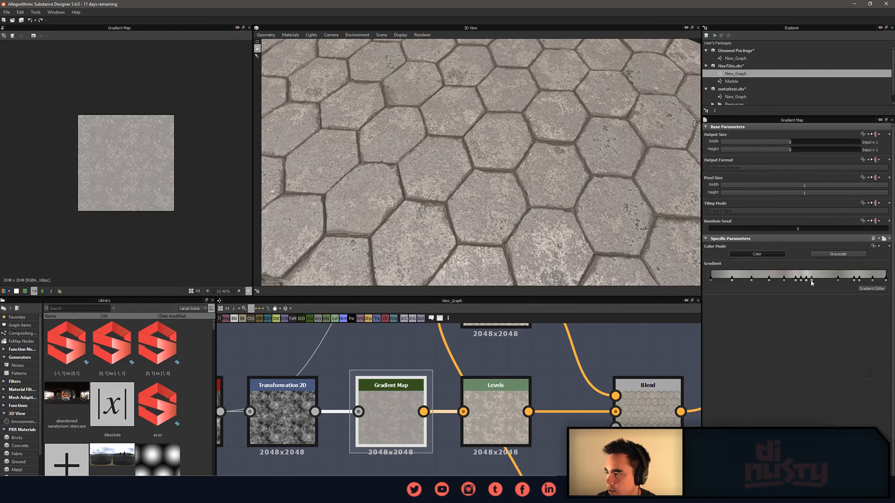
pyautogui.moveTo(562, 414); pyautogui.dragTo(477, 416, button='middle')
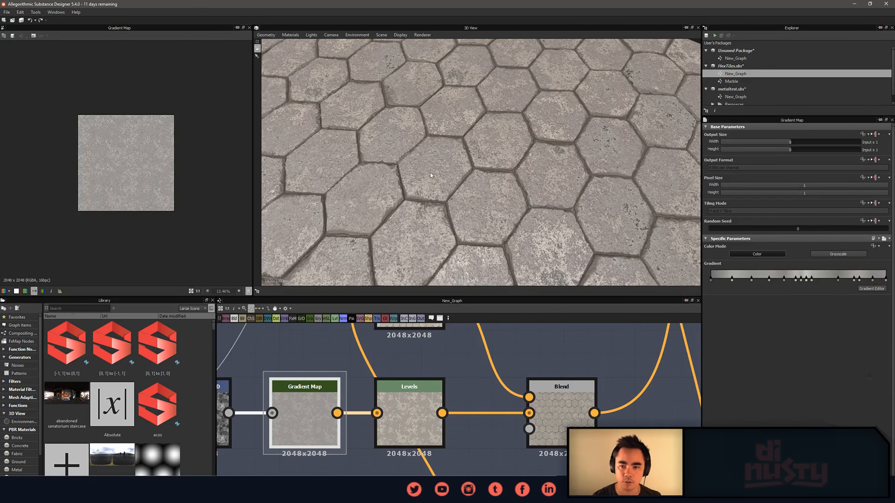
# Examine the mottled color variation on the hex tiles up close from several angles in the 3D view.
pyautogui.moveTo(430, 176); pyautogui.dragTo(460, 189)
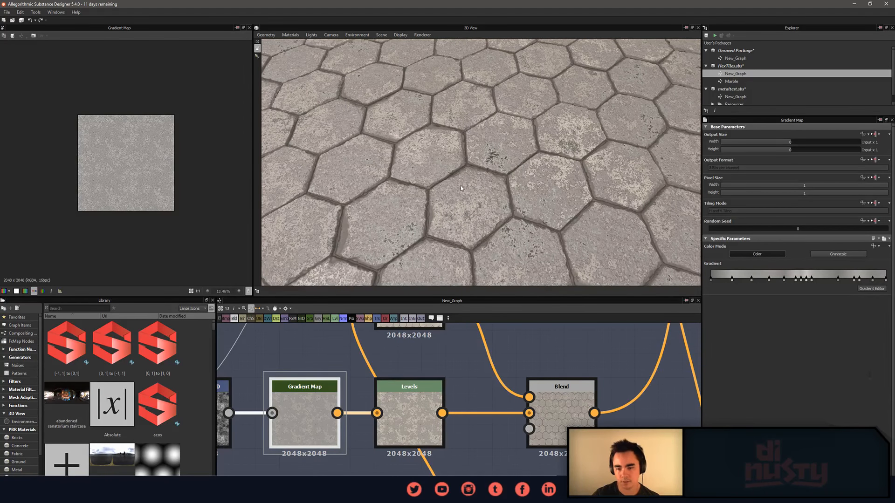
pyautogui.moveTo(518, 194); pyautogui.dragTo(508, 218)
pyautogui.moveTo(529, 155); pyautogui.dragTo(610, 166, button='middle')
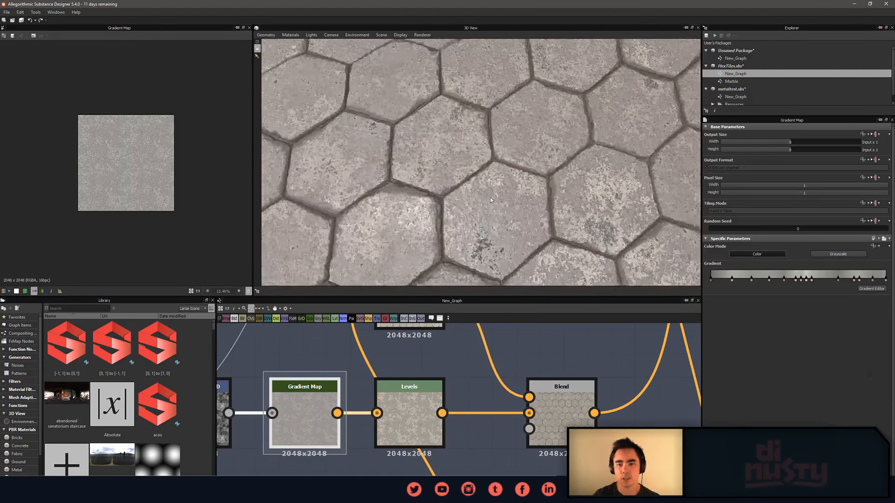
# Examine the hexagonal tiles in 3D and preview the upper Gradient Map that feeds the final Blend node.
pyautogui.moveTo(610, 166); pyautogui.dragTo(483, 158, button='right')
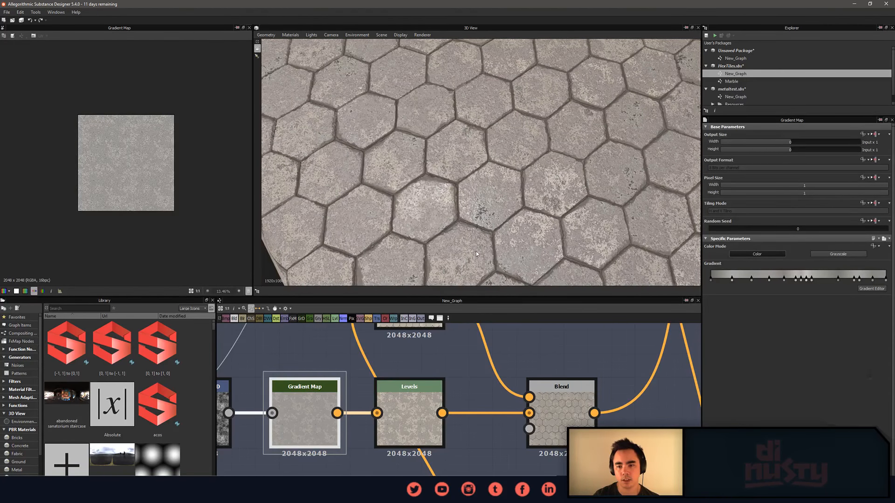
pyautogui.moveTo(696, 339); pyautogui.dragTo(640, 325, button='middle')
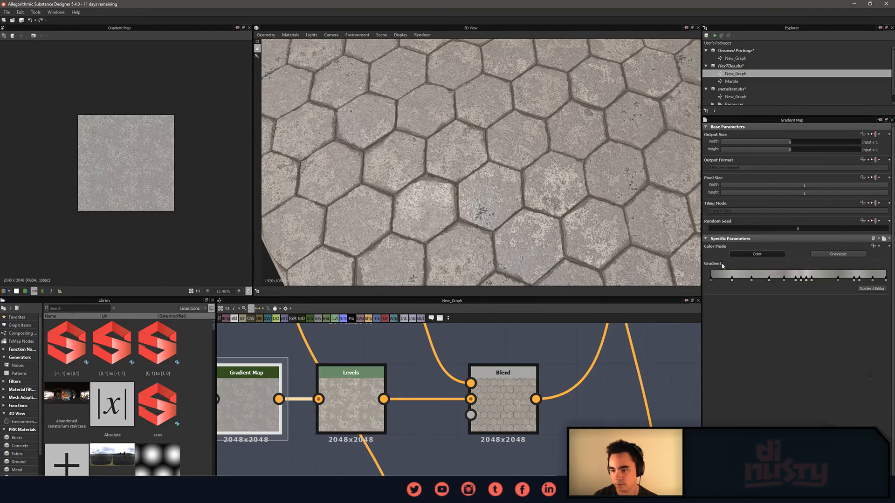
pyautogui.moveTo(536, 392); pyautogui.dragTo(518, 389, button='middle')
pyautogui.scroll(-1, 515, 391)
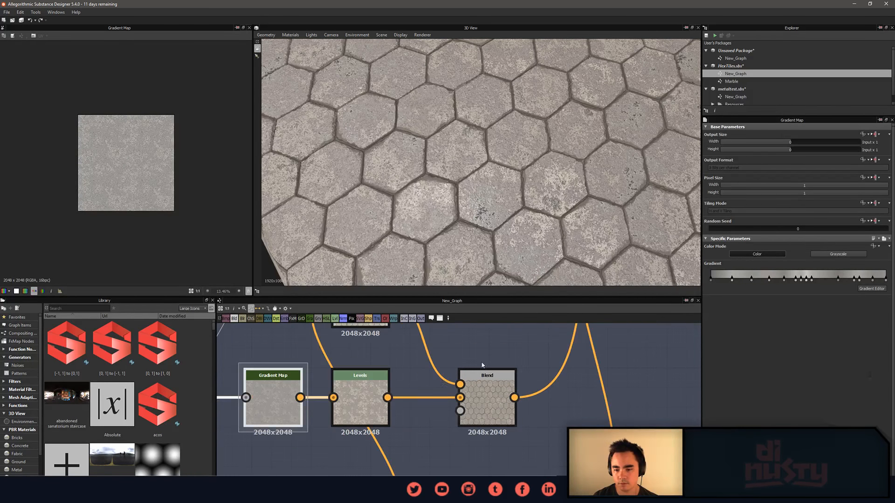
pyautogui.moveTo(483, 366); pyautogui.dragTo(494, 384, button='middle')
pyautogui.moveTo(559, 400); pyautogui.dragTo(490, 421, button='middle')
pyautogui.scroll(-5, 481, 427)
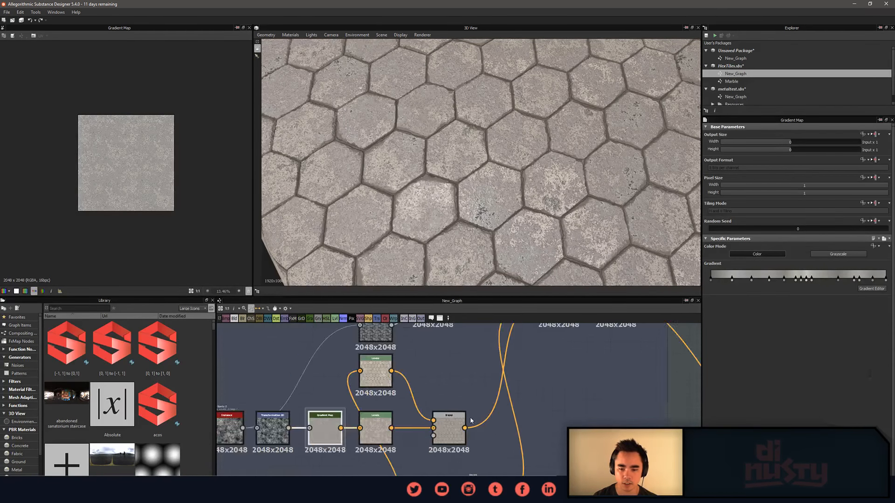
pyautogui.moveTo(472, 368); pyautogui.dragTo(437, 396, button='middle')
pyautogui.scroll(4, 437, 395)
pyautogui.doubleClick(396, 360)
pyautogui.moveTo(487, 379); pyautogui.dragTo(415, 407, button='middle')
pyautogui.scroll(1, 415, 407)
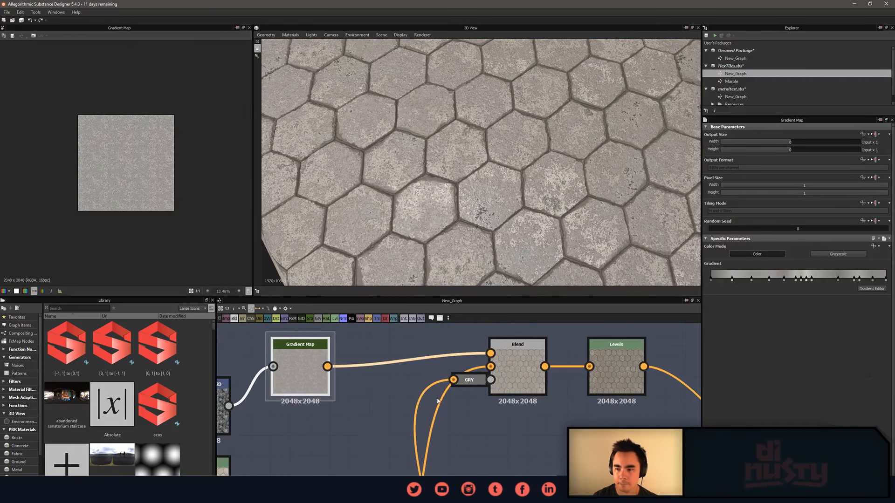
# Preview the lower Min (Darken) Blend node and compare it with the upper Gradient Map.
pyautogui.moveTo(379, 433); pyautogui.dragTo(424, 353, button='middle')
pyautogui.scroll(-2, 423, 353)
pyautogui.doubleClick(393, 458)
pyautogui.moveTo(419, 384); pyautogui.dragTo(414, 405, button='middle')
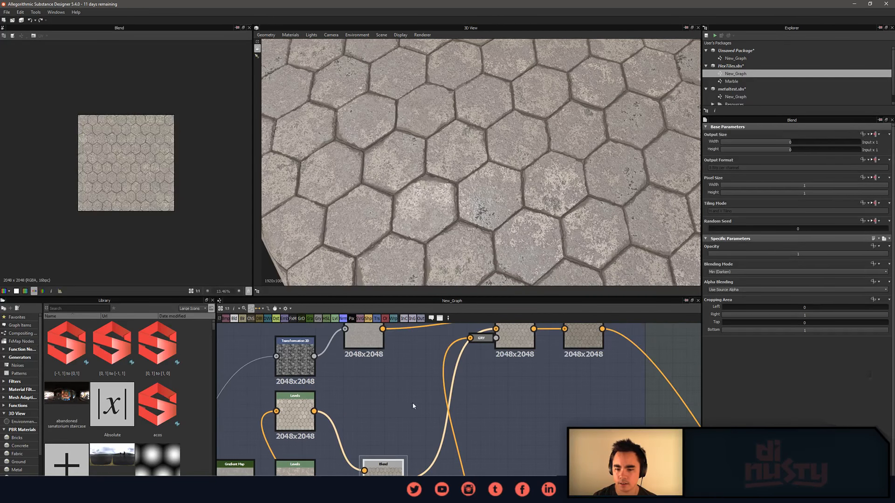
pyautogui.moveTo(370, 341); pyautogui.dragTo(432, 330, button='middle')
pyautogui.doubleClick(380, 369)
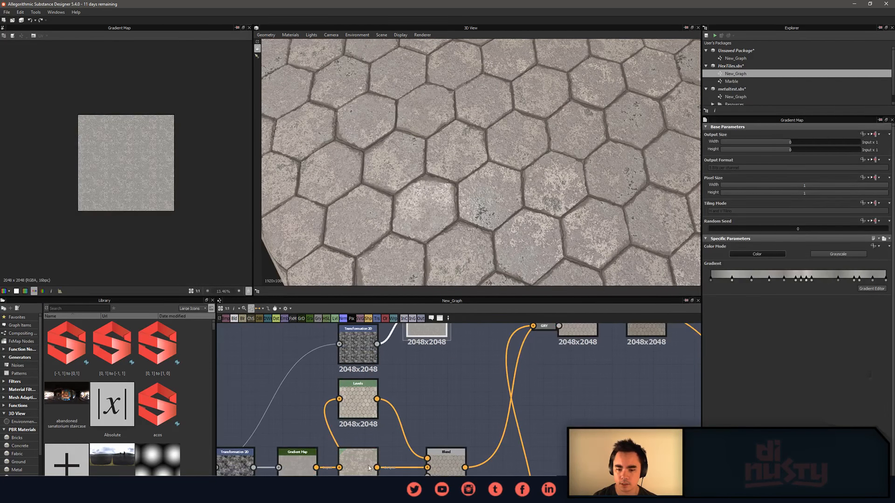
# Preview the lower Gradient Map and the Transformation 2D node that feeds the upper Gradient Map.
pyautogui.moveTo(378, 460); pyautogui.dragTo(396, 398, button='middle')
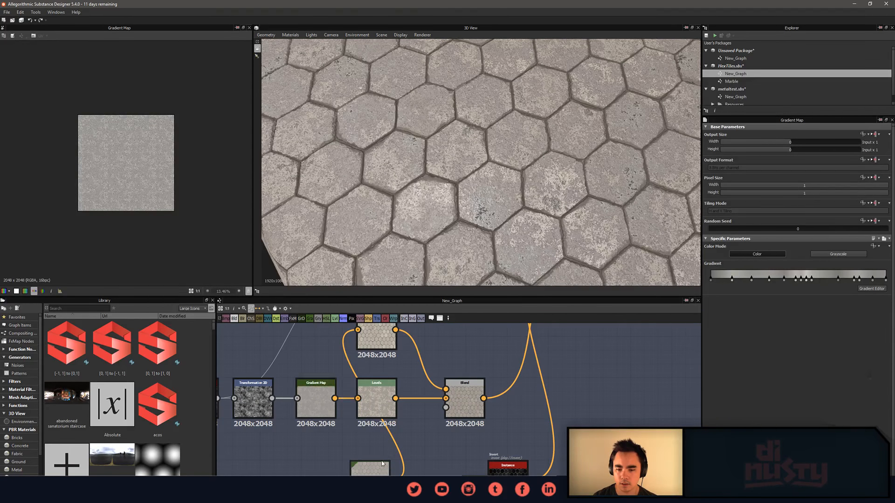
pyautogui.doubleClick(317, 404)
pyautogui.moveTo(470, 333); pyautogui.dragTo(416, 417, button='middle')
pyautogui.scroll(-2, 417, 418)
pyautogui.moveTo(427, 378); pyautogui.dragTo(449, 360, button='middle')
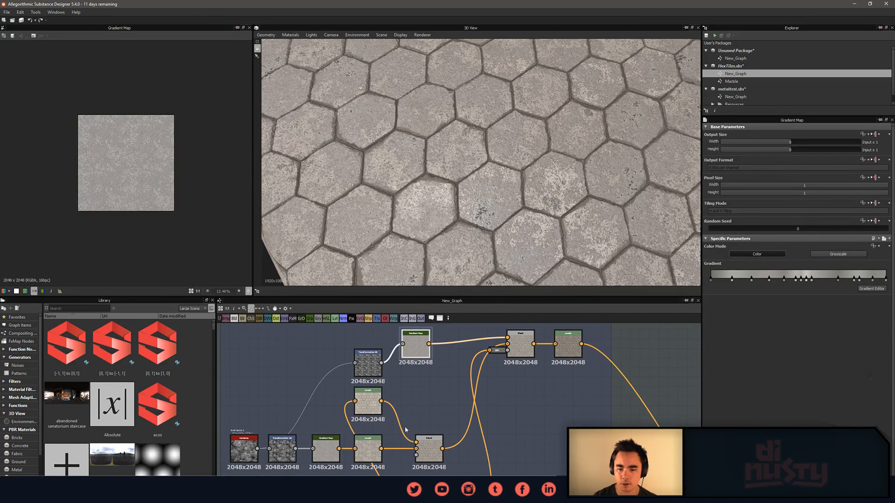
pyautogui.scroll(2, 429, 409)
pyautogui.doubleClick(296, 364)
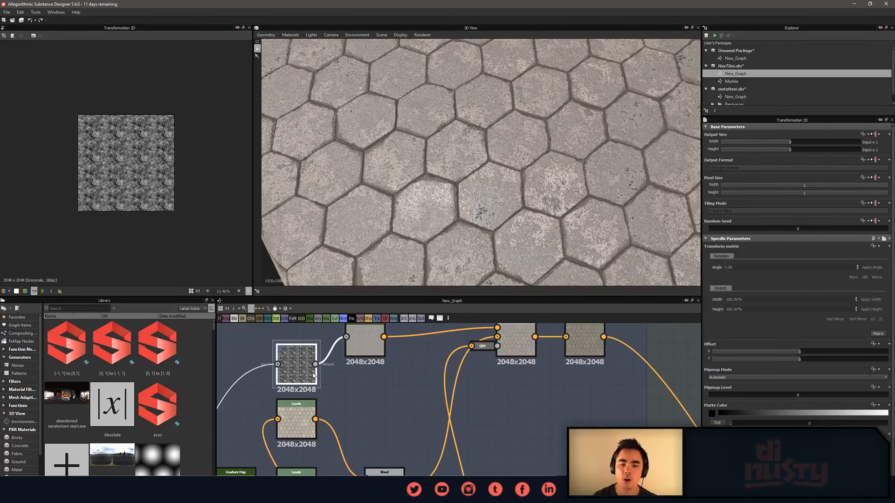
# Preview the final Switch-mode Blend node and examine its tile texture up close.
pyautogui.scroll(4, 126, 139)
pyautogui.moveTo(455, 384); pyautogui.dragTo(396, 407, button='middle')
pyautogui.scroll(2, 436, 412)
pyautogui.doubleClick(467, 356)
pyautogui.scroll(5, 146, 175)
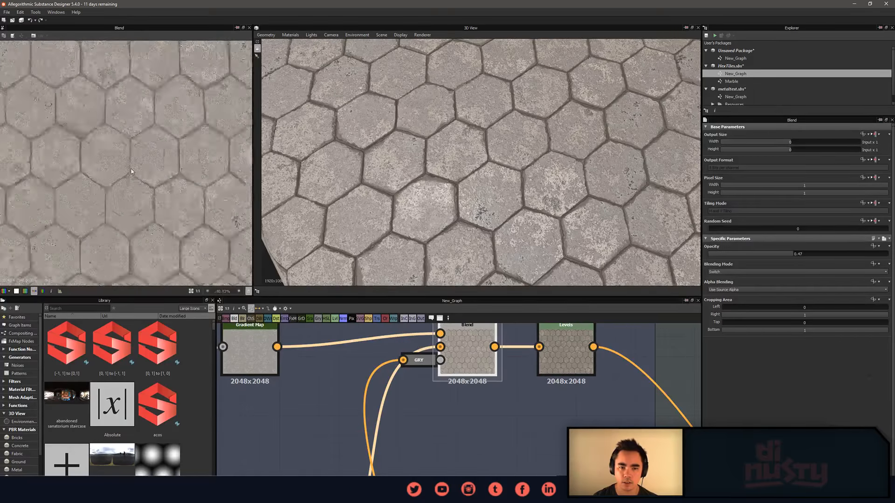
# Preview the Levels node after the final Blend and compare its texture with the whole tiled surface in 3D.
pyautogui.moveTo(520, 423); pyautogui.dragTo(403, 442, button='middle')
pyautogui.doubleClick(455, 365)
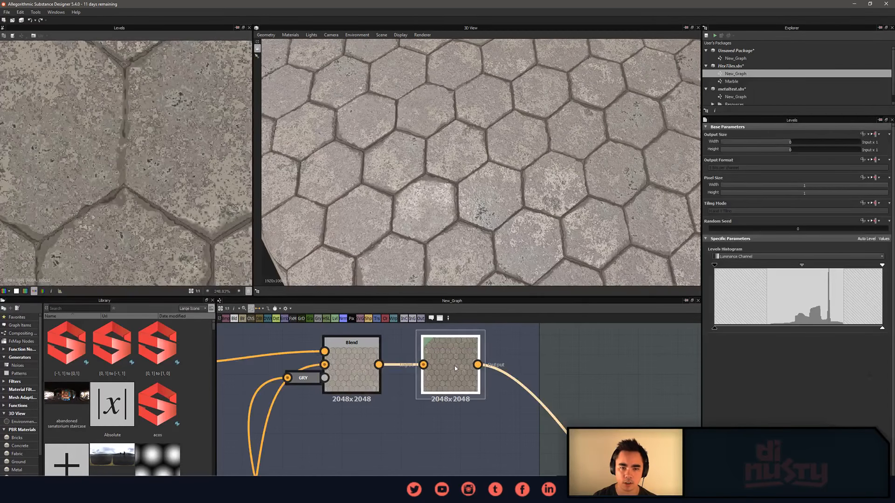
pyautogui.moveTo(442, 420); pyautogui.dragTo(371, 424, button='middle')
pyautogui.scroll(-2, 370, 424)
pyautogui.scroll(-2, 371, 424)
pyautogui.scroll(-2, 203, 243)
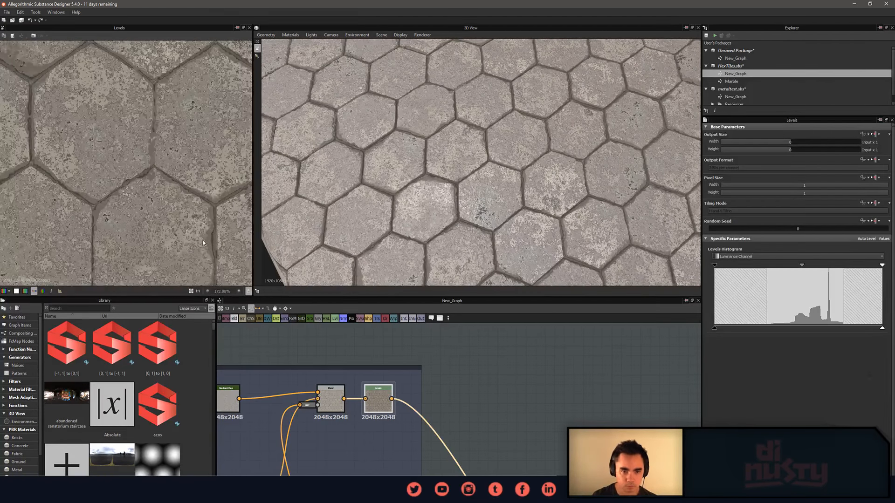
pyautogui.scroll(-5, 414, 173)
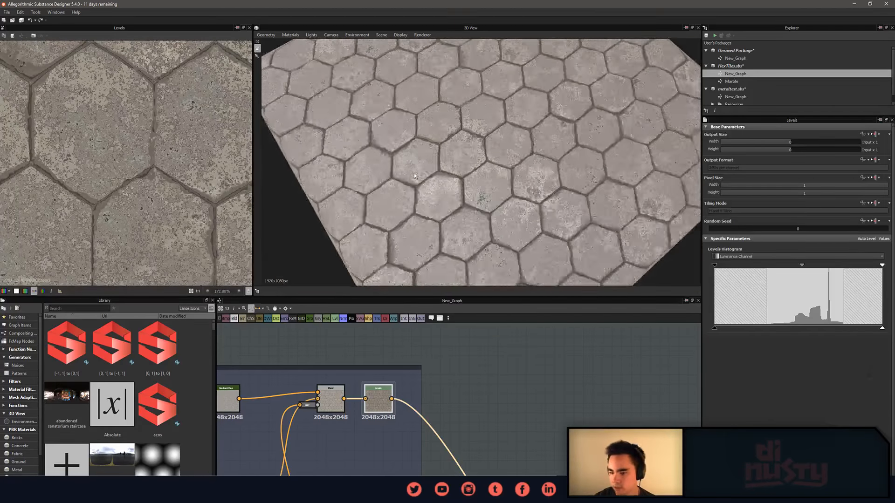
pyautogui.scroll(-2, 488, 390)
pyautogui.scroll(-2, 487, 390)
pyautogui.scroll(5, 509, 422)
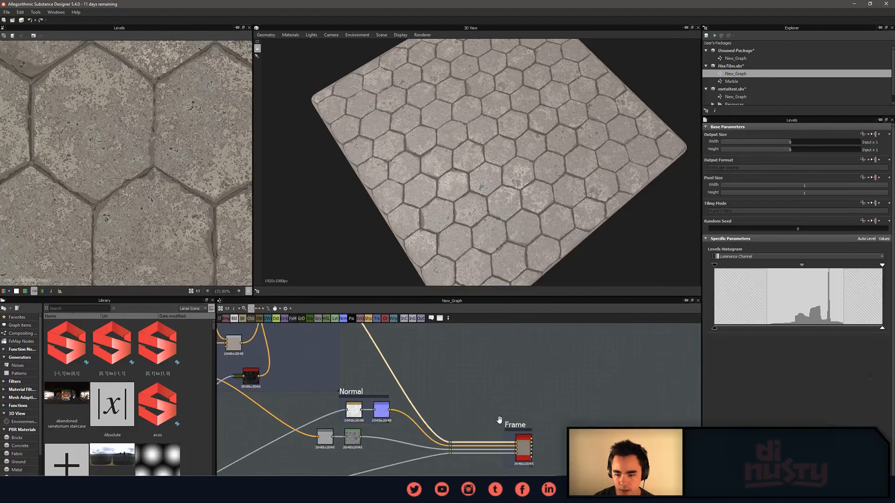
# Try feeding the final Blend straight into the Base Material's base color input, bypassing Levels, and inspect the tiles in 3D.
pyautogui.scroll(-6, 466, 406)
pyautogui.moveTo(401, 373); pyautogui.dragTo(505, 461, button='middle')
pyautogui.scroll(-1, 483, 413)
pyautogui.moveTo(483, 414); pyautogui.dragTo(440, 395, button='middle')
pyautogui.scroll(5, 411, 396)
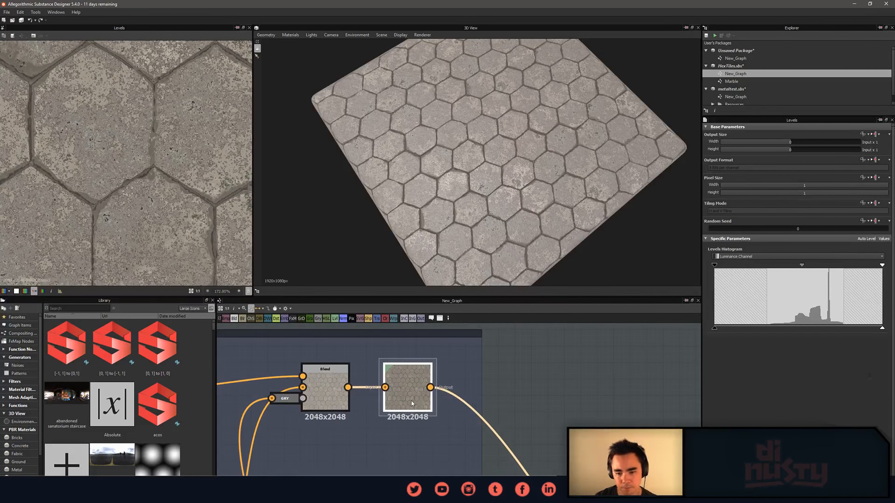
pyautogui.moveTo(364, 401); pyautogui.dragTo(306, 318, button='middle')
pyautogui.scroll(-4, 361, 421)
pyautogui.moveTo(361, 421); pyautogui.dragTo(315, 376, button='middle')
pyautogui.scroll(-2, 316, 376)
pyautogui.moveTo(289, 336); pyautogui.dragTo(482, 413)
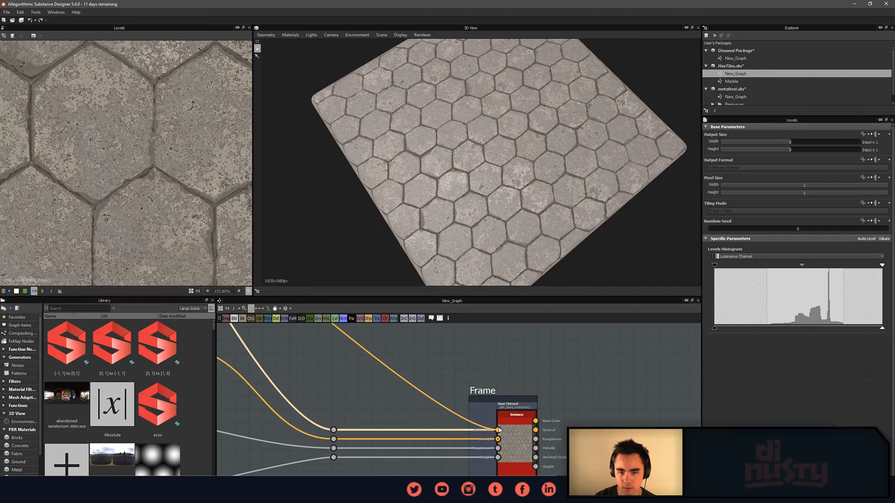
pyautogui.scroll(2, 489, 412)
pyautogui.scroll(5, 480, 186)
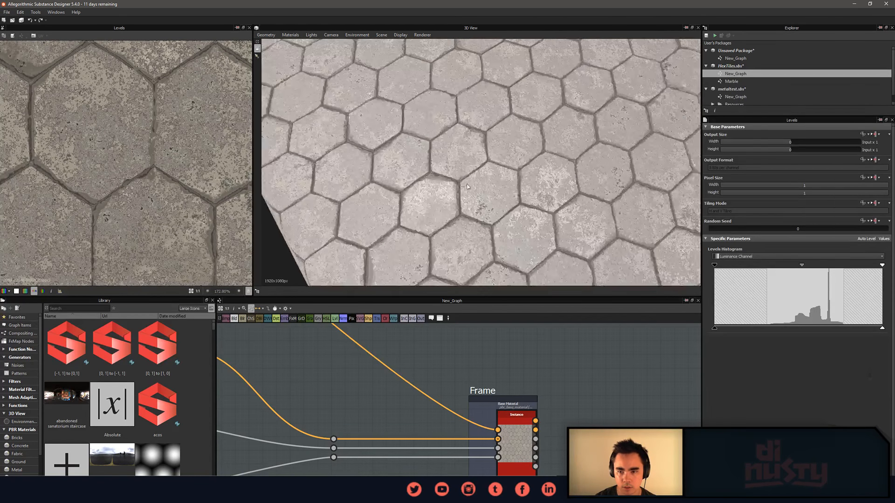
pyautogui.moveTo(481, 187); pyautogui.dragTo(499, 189)
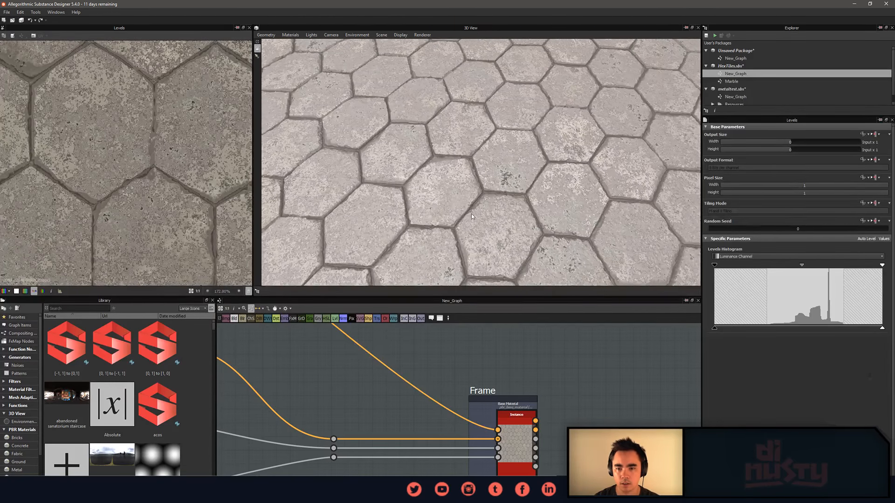
# Undo the direct connection from the final Blend to the Base Material.
pyautogui.hotkey('ctrl', 'z')
pyautogui.moveTo(594, 362); pyautogui.dragTo(593, 363, button='middle')
pyautogui.scroll(-3, 639, 186)
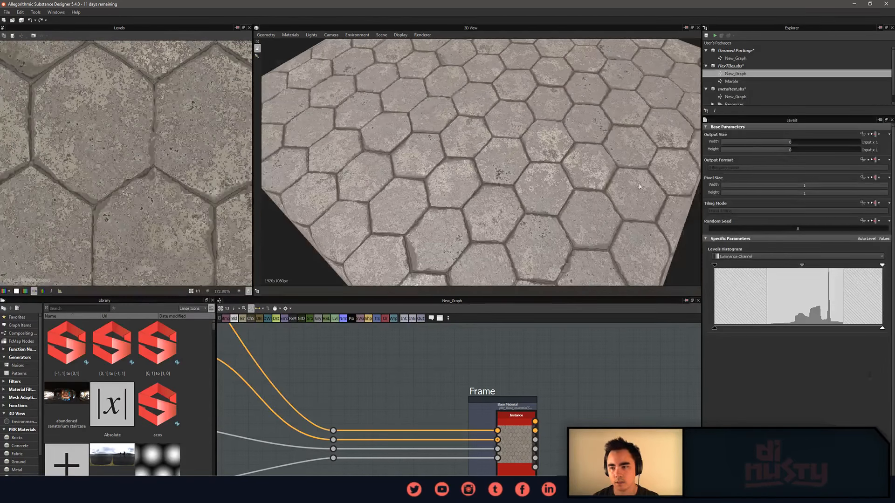
# Open the 3D view's environment settings and set the exposure to -1.1.
pyautogui.click(330, 36)
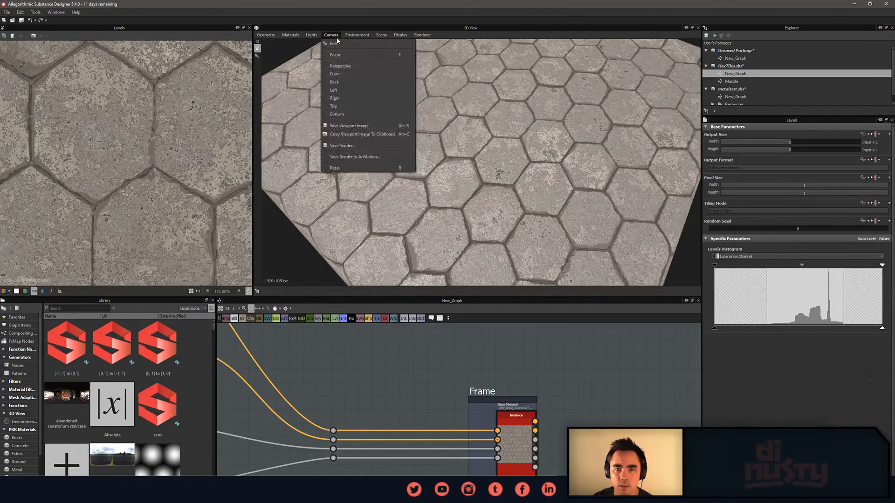
pyautogui.click(355, 43)
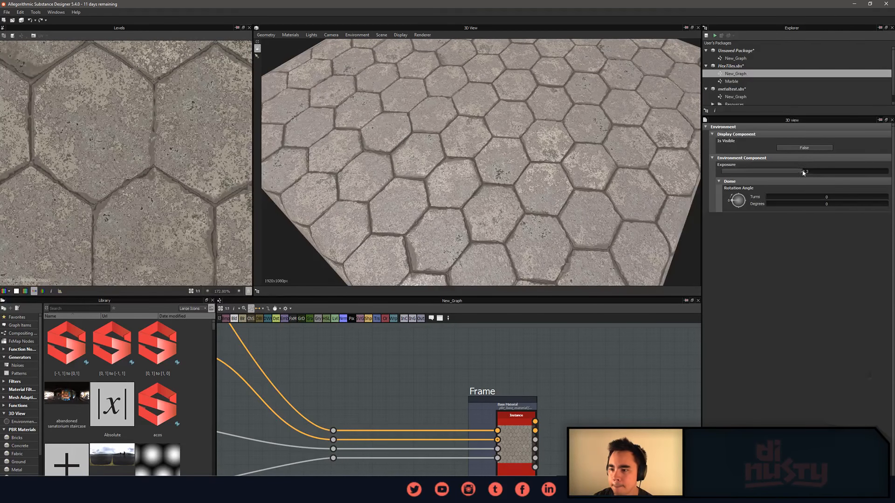
pyautogui.moveTo(800, 171)
pyautogui.mouseDown()
pyautogui.moveTo(787, 173)
pyautogui.moveTo(795, 172)
pyautogui.mouseUp()
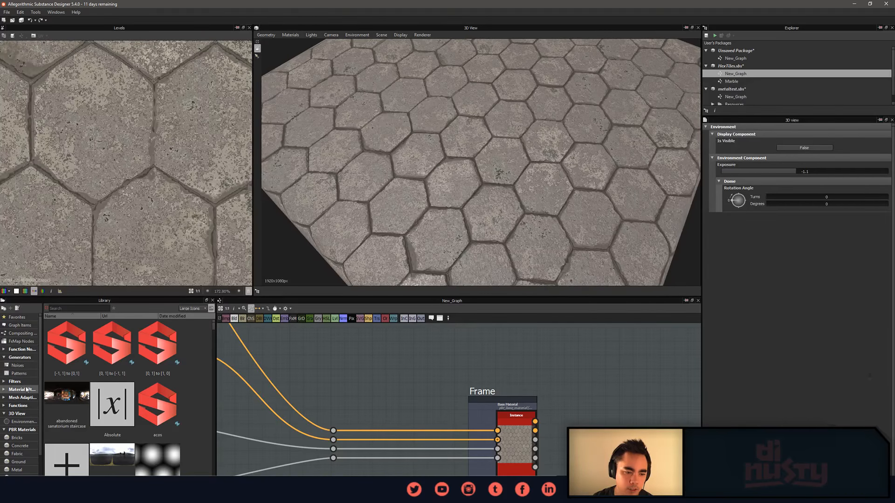
# Try the bus garage environment on the 3D scene, and apply cave entry in the forest in its place.
pyautogui.click(31, 423)
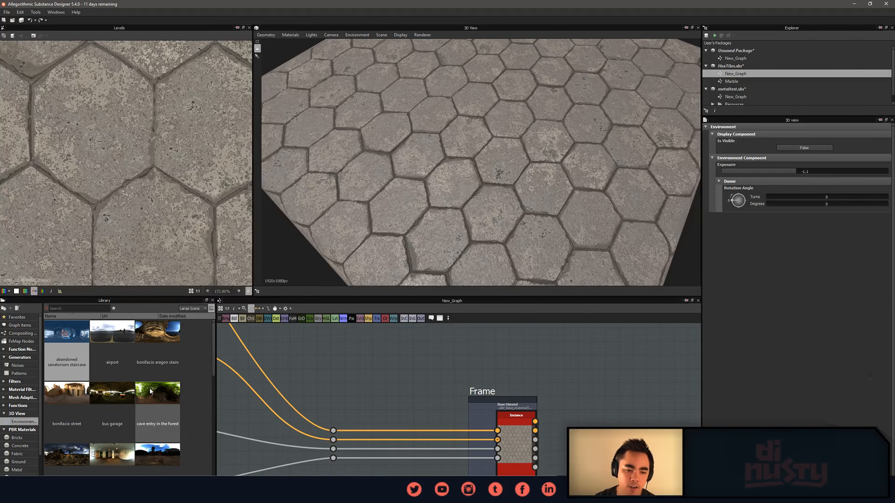
pyautogui.moveTo(346, 236); pyautogui.dragTo(345, 171)
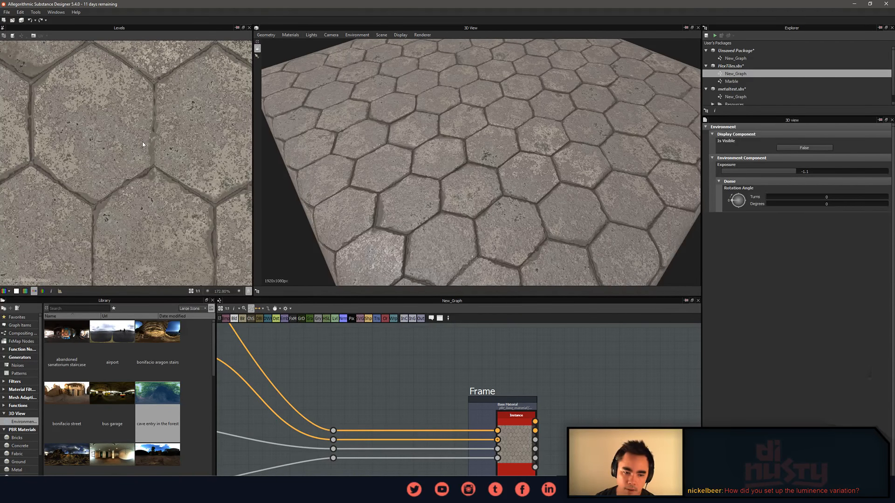
pyautogui.moveTo(112, 405); pyautogui.dragTo(379, 193)
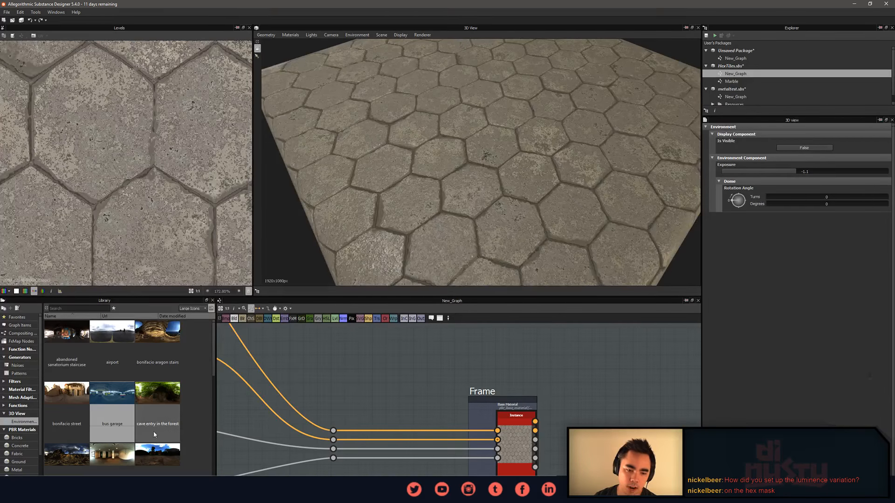
pyautogui.moveTo(154, 432); pyautogui.dragTo(326, 285)
pyautogui.moveTo(343, 253); pyautogui.dragTo(343, 219)
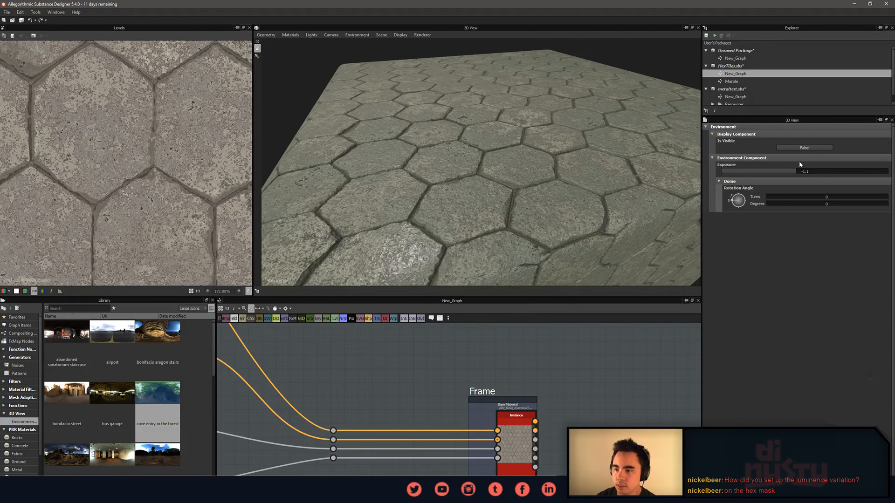
# Make the environment visible behind the tiles and inspect the surface from low and overhead angles.
pyautogui.click(804, 148)
pyautogui.moveTo(578, 224); pyautogui.dragTo(441, 210)
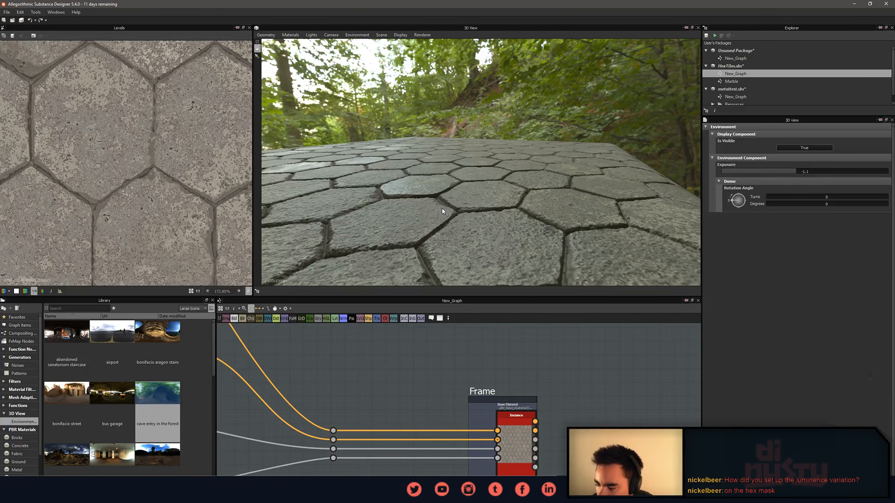
pyautogui.moveTo(441, 208); pyautogui.dragTo(512, 164)
pyautogui.scroll(-8, 151, 178)
pyautogui.scroll(3, 122, 172)
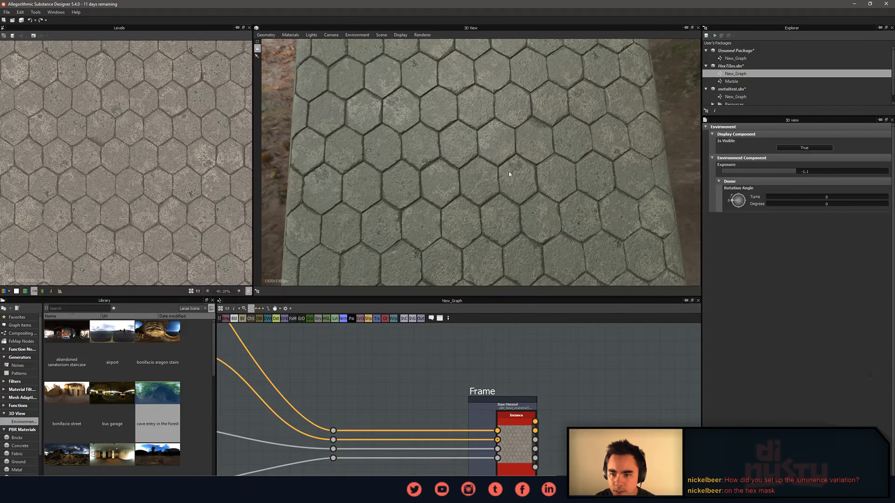
pyautogui.moveTo(461, 208); pyautogui.dragTo(455, 222)
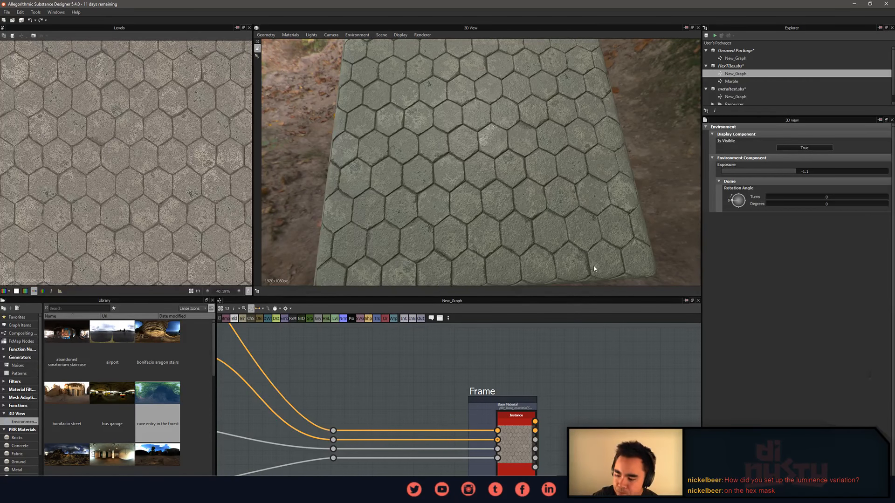
# Locate the Tile Random Color nodes in the Tile Creation frame and show the lower one's parameters.
pyautogui.moveTo(317, 417); pyautogui.dragTo(442, 399, button='middle')
pyautogui.scroll(-5, 433, 399)
pyautogui.moveTo(229, 438); pyautogui.dragTo(410, 418, button='middle')
pyautogui.moveTo(299, 429); pyautogui.dragTo(521, 379, button='middle')
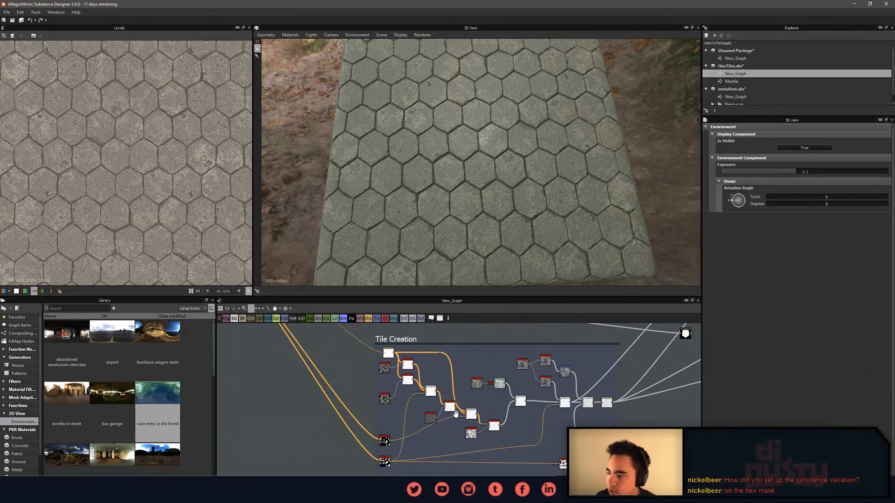
pyautogui.moveTo(455, 414); pyautogui.dragTo(429, 407, button='middle')
pyautogui.scroll(2, 388, 414)
pyautogui.moveTo(324, 421); pyautogui.dragTo(358, 405, button='middle')
pyautogui.scroll(5, 359, 406)
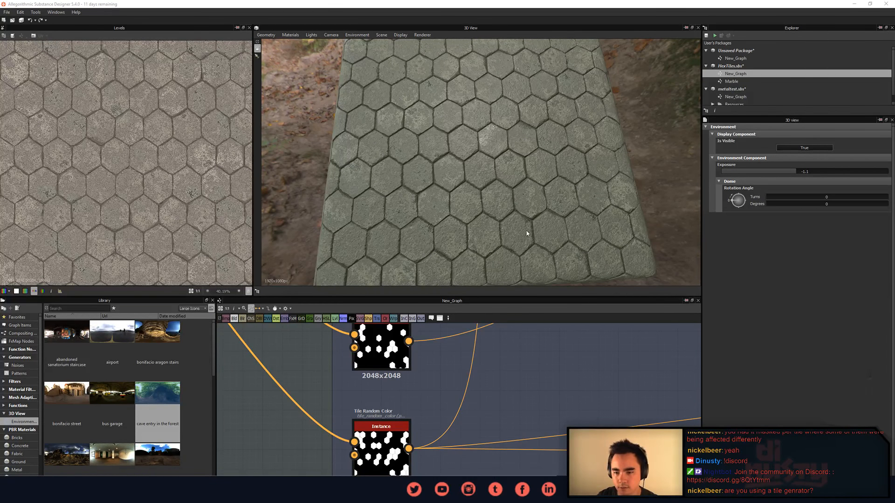
pyautogui.moveTo(558, 265); pyautogui.dragTo(556, 259)
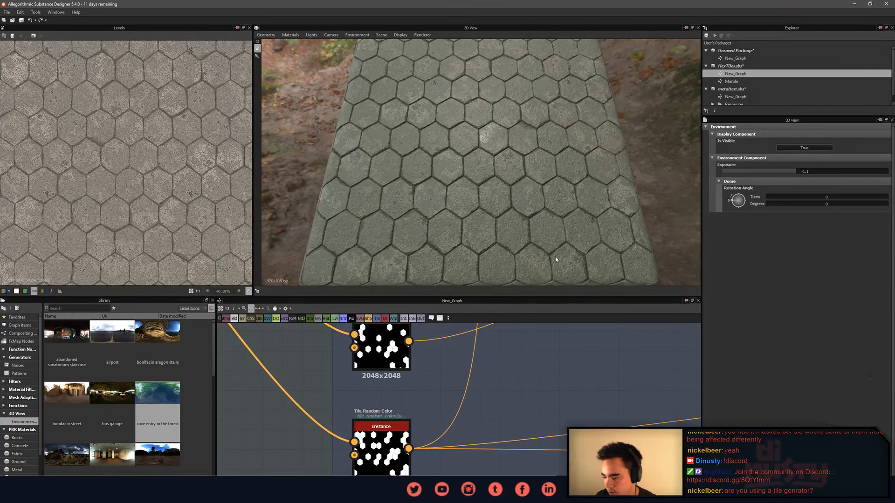
pyautogui.moveTo(449, 417); pyautogui.dragTo(462, 407, button='middle')
pyautogui.scroll(4, 419, 423)
pyautogui.click(361, 424)
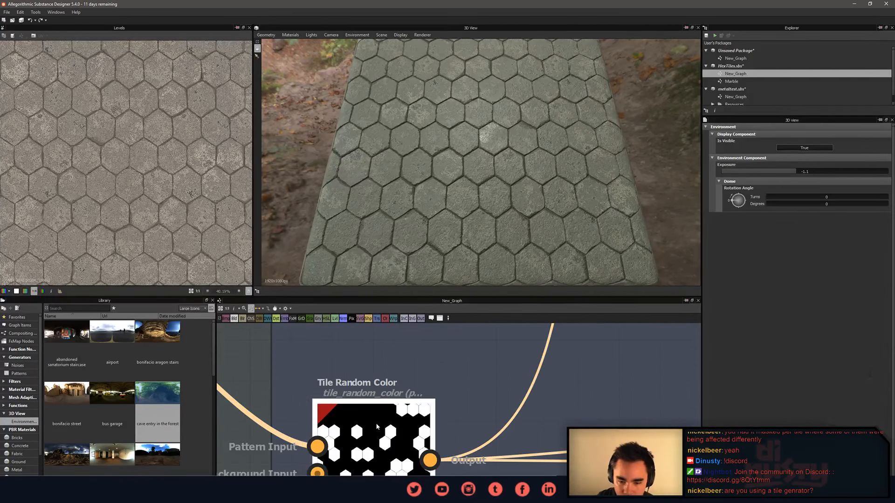
# Open the upper Tile Random Color node for a look at its hexagon mask and parameters.
pyautogui.moveTo(427, 375); pyautogui.dragTo(462, 398, button='middle')
pyautogui.scroll(-4, 463, 398)
pyautogui.moveTo(519, 389); pyautogui.dragTo(503, 430, button='middle')
pyautogui.doubleClick(434, 387)
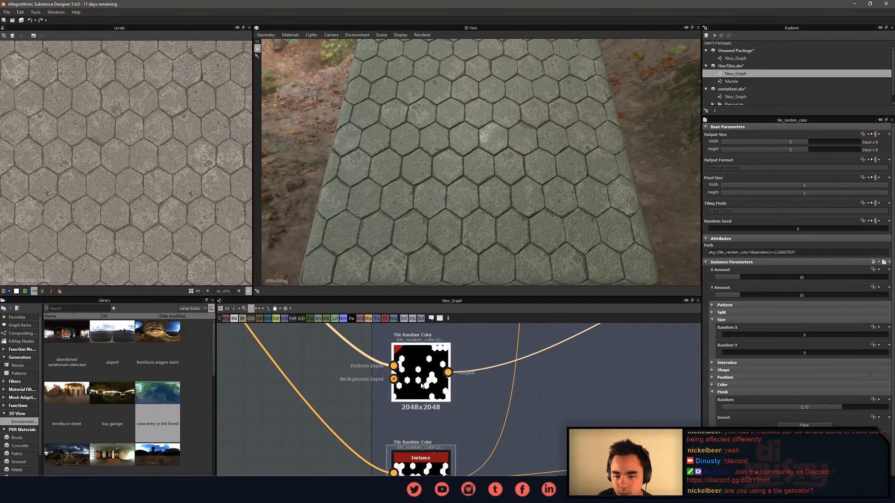
# Open the Blend node fed by the Slope Blur in the Tile Creation frame and examine its hexagon output and parameters.
pyautogui.scroll(-4, 135, 178)
pyautogui.scroll(4, 118, 191)
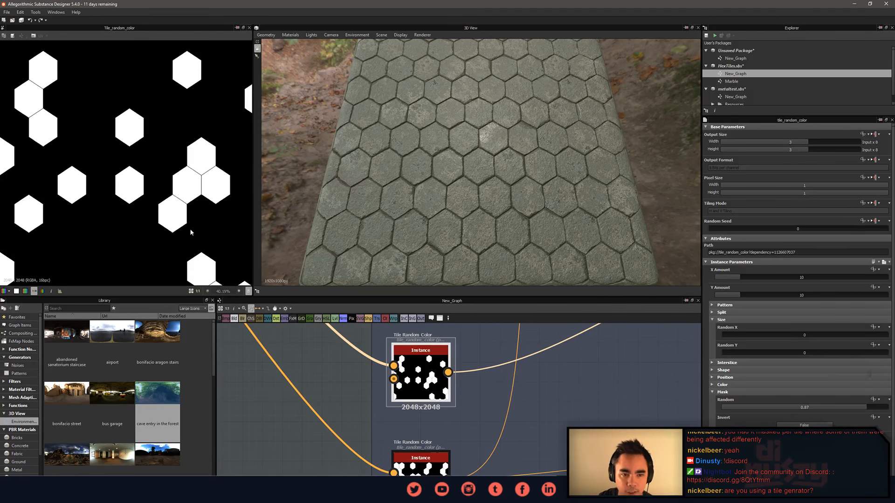
pyautogui.scroll(-2, 121, 192)
pyautogui.moveTo(534, 402); pyautogui.dragTo(534, 378, button='middle')
pyautogui.scroll(-2, 534, 378)
pyautogui.moveTo(571, 332); pyautogui.dragTo(429, 395, button='middle')
pyautogui.moveTo(562, 378); pyautogui.dragTo(443, 421, button='middle')
pyautogui.scroll(2, 482, 397)
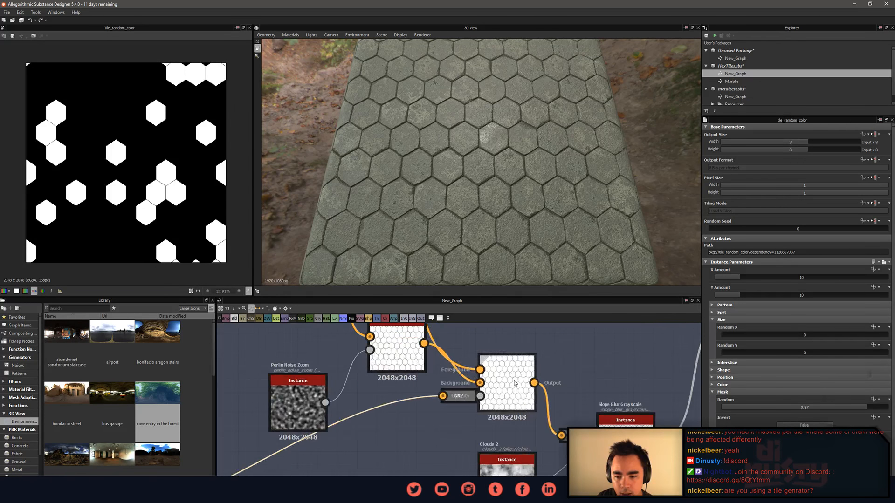
pyautogui.doubleClick(501, 398)
pyautogui.moveTo(497, 391); pyautogui.dragTo(507, 424, button='middle')
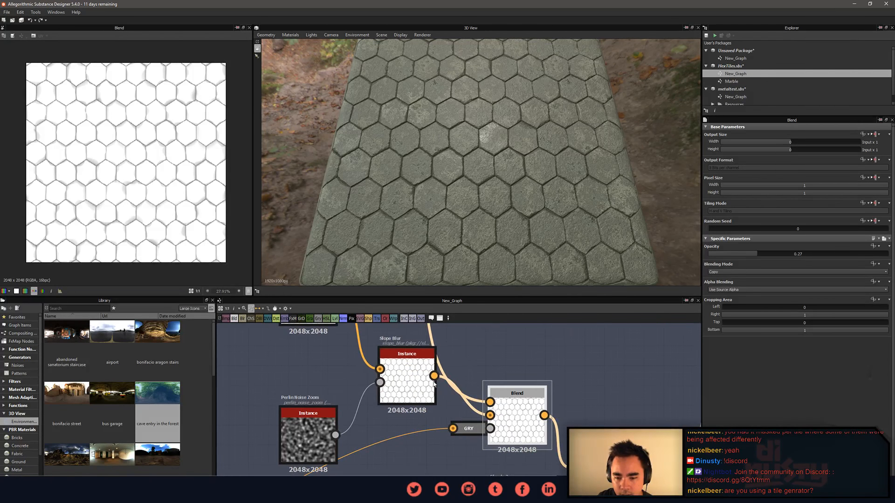
pyautogui.moveTo(421, 387); pyautogui.dragTo(430, 415, button='middle')
pyautogui.click(430, 415)
pyautogui.click(518, 436)
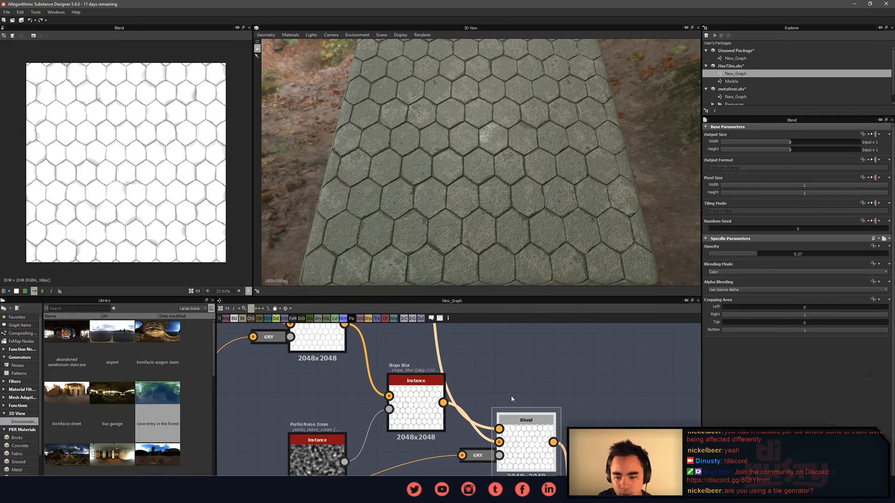
# Compare the Blur node's clean hexagon edges up close with the Blend output that follows the last Slope Blur.
pyautogui.scroll(-3, 517, 436)
pyautogui.moveTo(525, 409); pyautogui.dragTo(551, 401, button='middle')
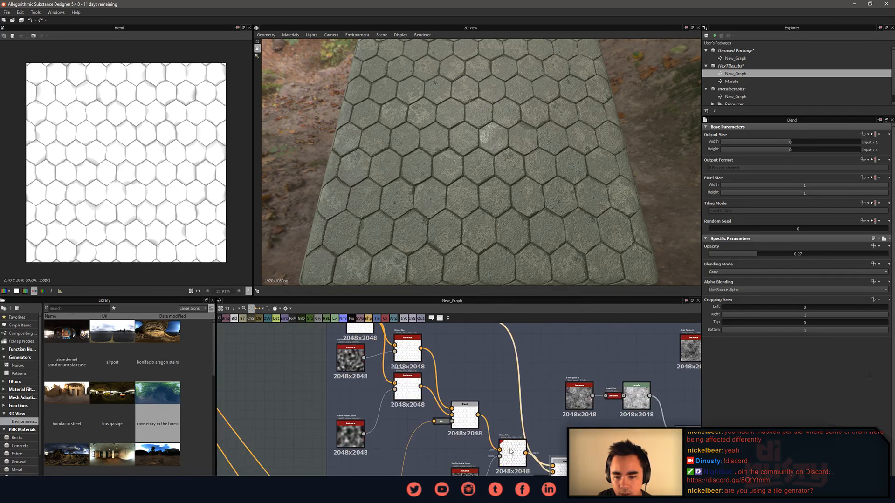
pyautogui.click(360, 329)
pyautogui.scroll(6, 162, 195)
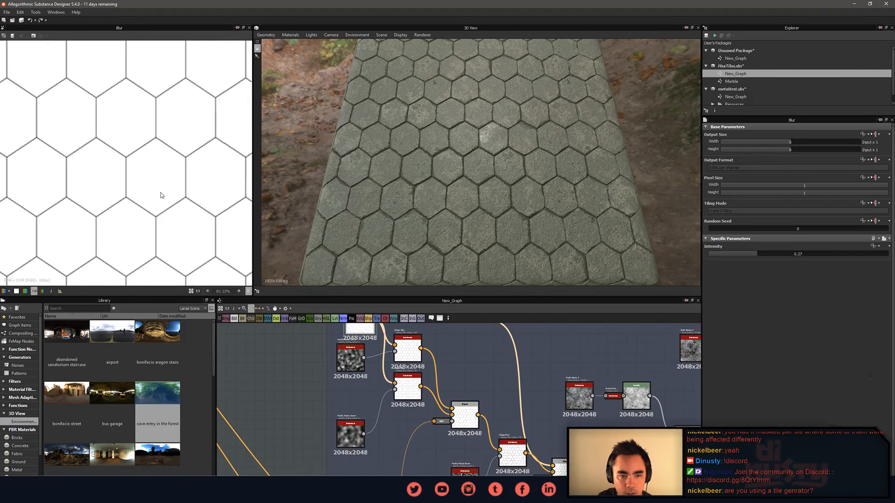
pyautogui.moveTo(495, 425); pyautogui.dragTo(433, 393, button='middle')
pyautogui.click(452, 429)
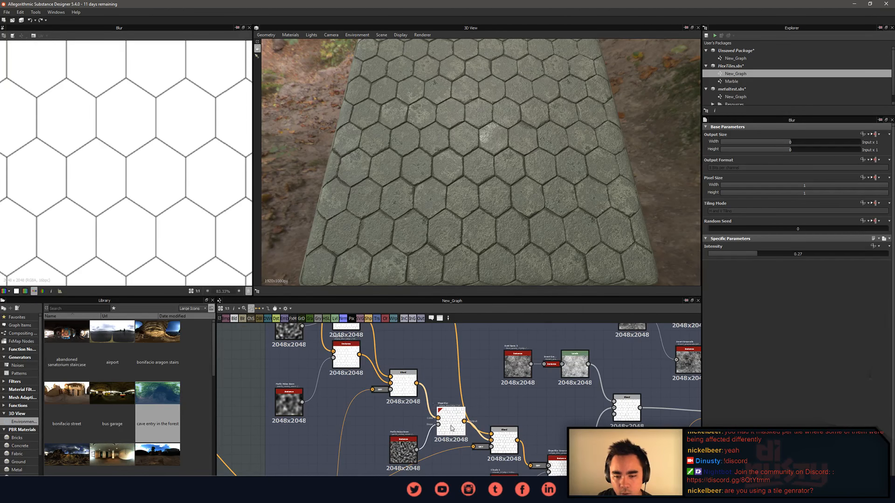
pyautogui.click(503, 444)
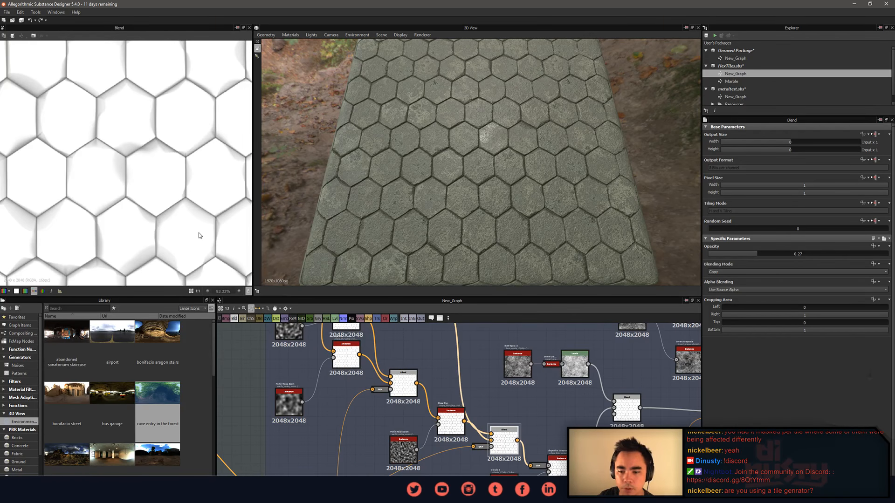
# Open the Invert Grayscale node fed by the lower Tile Random Color and inspect its inverted hexagon mask.
pyautogui.moveTo(458, 447); pyautogui.dragTo(429, 401, button='middle')
pyautogui.scroll(-3, 410, 396)
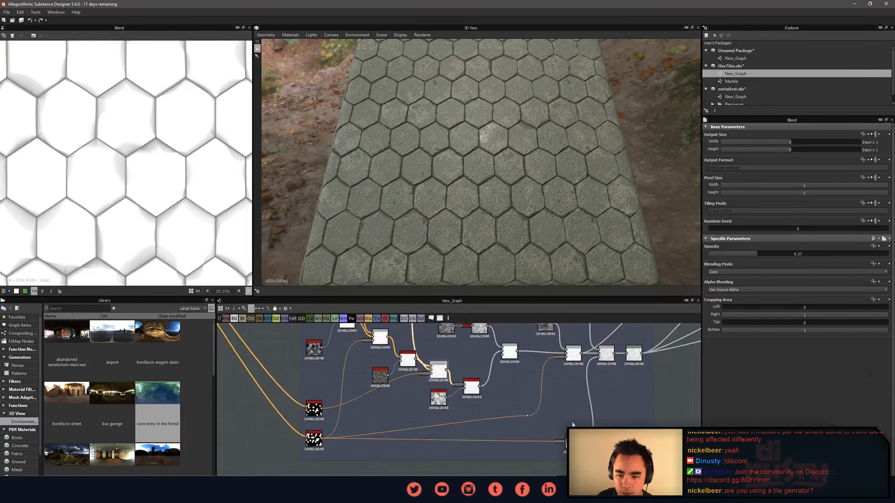
pyautogui.scroll(5, 443, 409)
pyautogui.click(478, 443)
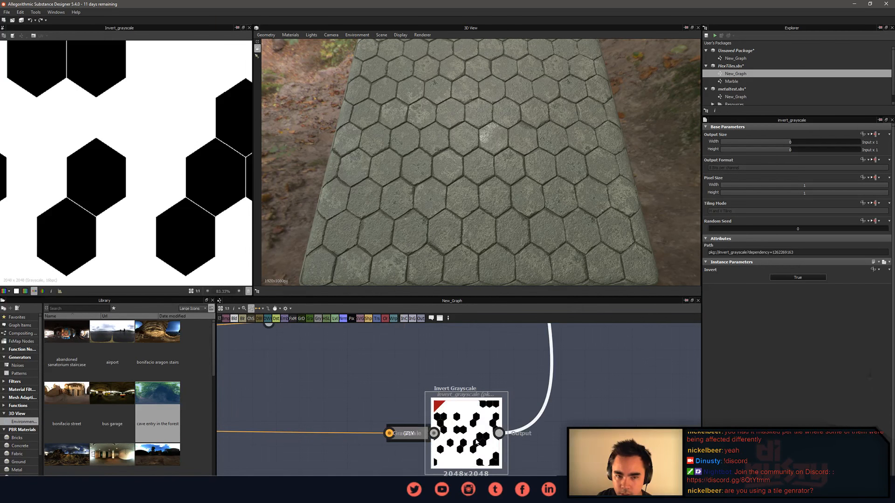
pyautogui.scroll(-3, 146, 176)
pyautogui.scroll(2, 179, 193)
pyautogui.scroll(-4, 489, 373)
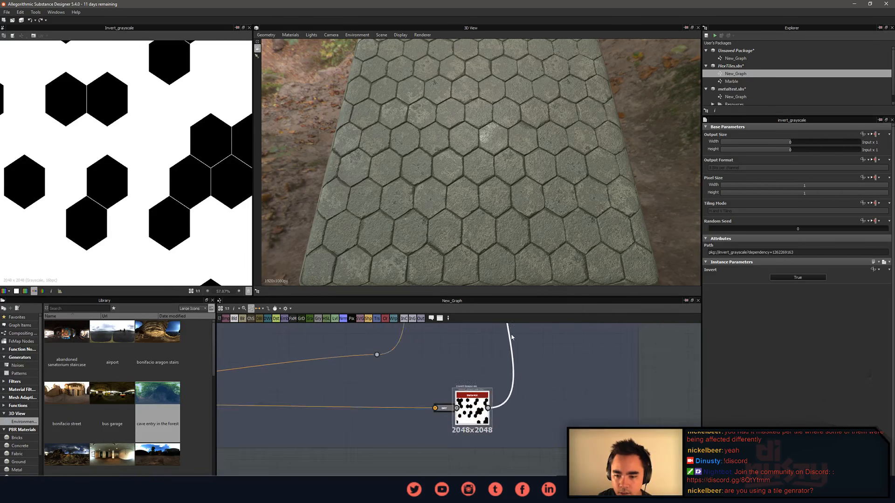
# Open the Multiply Blend node that takes the inverted mask as opacity and examine its whole tile output.
pyautogui.scroll(-2, 511, 337)
pyautogui.moveTo(511, 337); pyautogui.dragTo(503, 441, button='middle')
pyautogui.scroll(5, 517, 375)
pyautogui.doubleClick(533, 364)
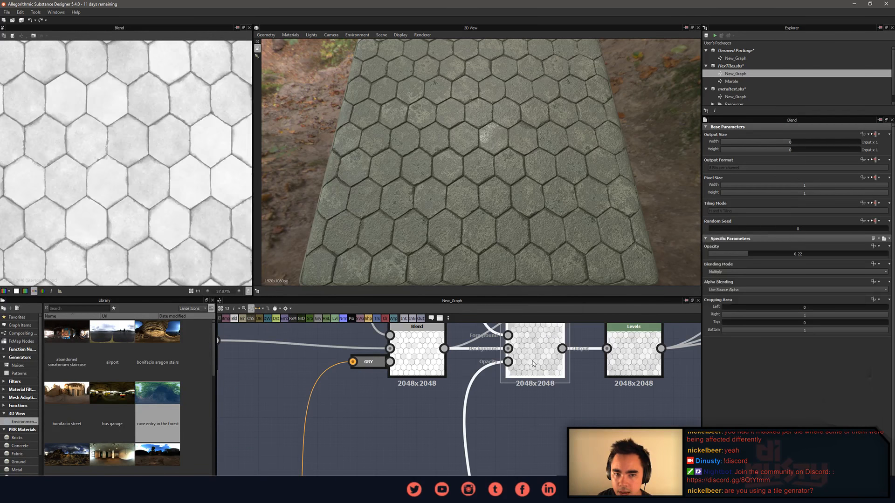
pyautogui.scroll(-3, 124, 150)
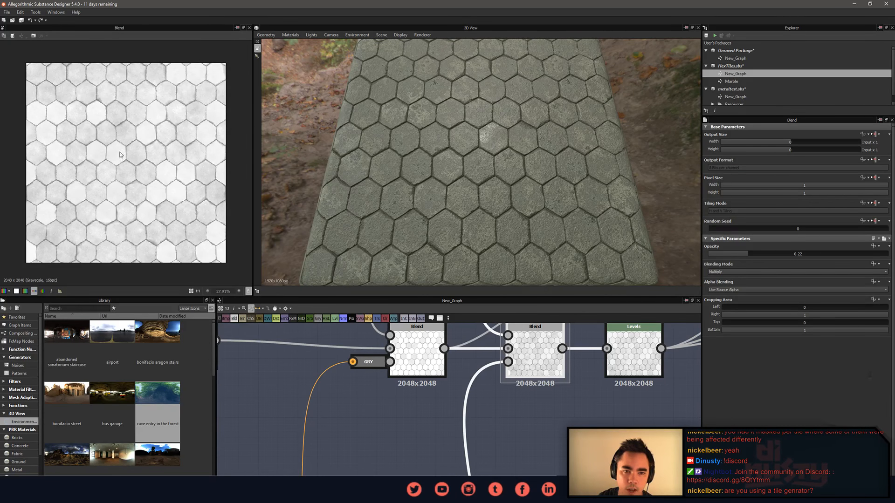
pyautogui.scroll(2, 539, 426)
# Trace the tile height through the final Levels node and open the Invert node beside the Gradient Map in the colour frame.
pyautogui.moveTo(600, 399); pyautogui.dragTo(395, 450, button='middle')
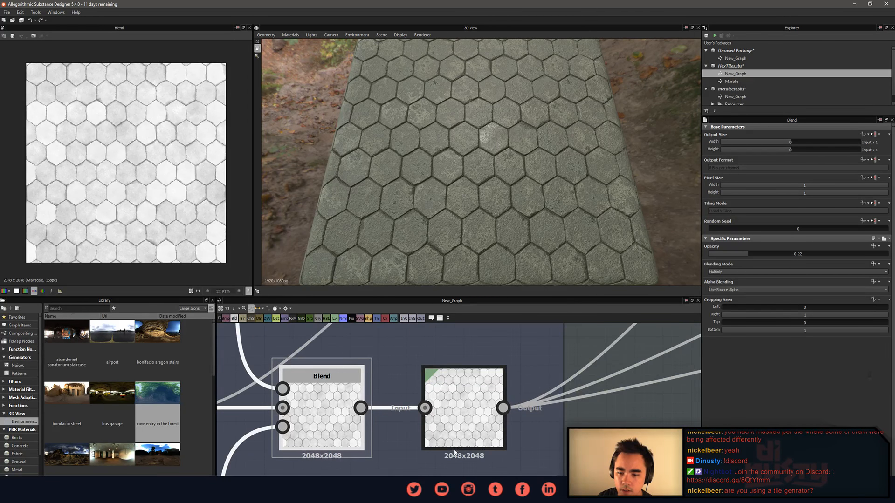
pyautogui.click(478, 436)
pyautogui.scroll(-5, 525, 411)
pyautogui.moveTo(698, 336); pyautogui.dragTo(489, 400, button='middle')
pyautogui.scroll(-3, 499, 376)
pyautogui.scroll(5, 490, 399)
pyautogui.doubleClick(469, 381)
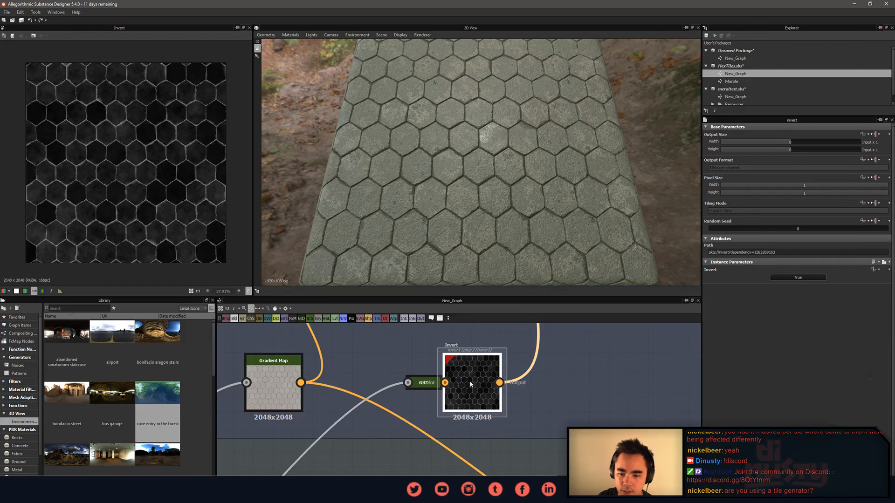
# Open the Switch-mode Blend node fed by the Invert mask and view its combined tile colour.
pyautogui.scroll(-2, 470, 385)
pyautogui.moveTo(443, 362); pyautogui.dragTo(452, 464, button='middle')
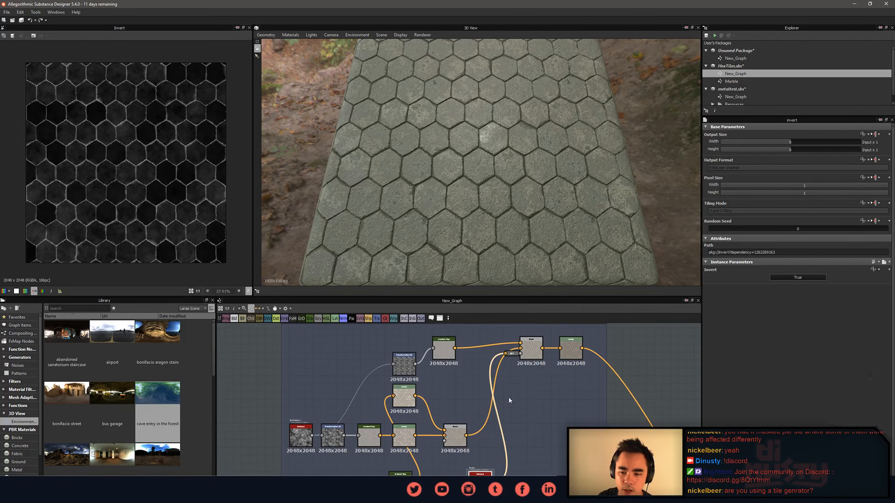
pyautogui.click(529, 353)
pyautogui.doubleClick(529, 353)
# Return to the upper Tile Random Color node and show its hexagon mask and Mask parameters.
pyautogui.moveTo(507, 440); pyautogui.dragTo(542, 400, button='middle')
pyautogui.scroll(-1, 526, 349)
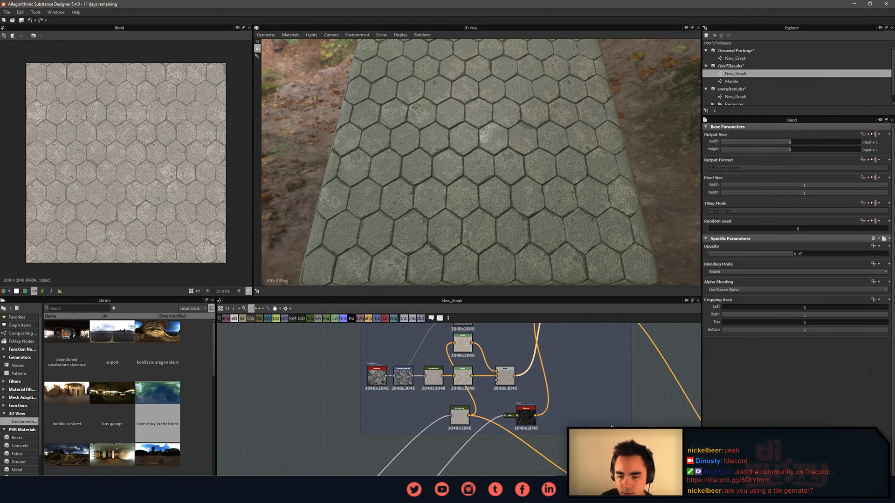
pyautogui.scroll(-2, 606, 429)
pyautogui.moveTo(484, 449); pyautogui.dragTo(521, 333, button='middle')
pyautogui.scroll(1, 466, 413)
pyautogui.scroll(2, 330, 374)
pyautogui.moveTo(331, 374); pyautogui.dragTo(529, 409, button='middle')
pyautogui.scroll(2, 458, 397)
pyautogui.doubleClick(459, 396)
pyautogui.scroll(-1, 529, 409)
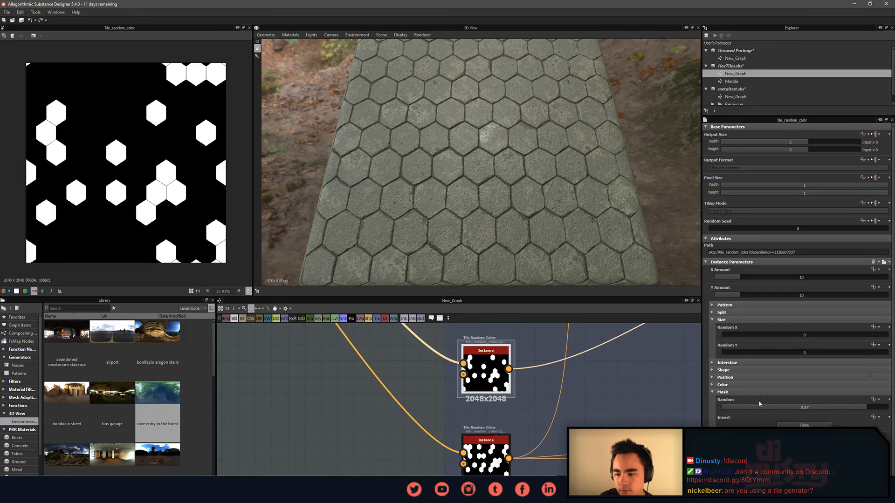
# Try mask Random values of 0.77 and 0.86 on the upper Tile Random Color, and inspect the 3D tiles up close.
pyautogui.moveTo(857, 407)
pyautogui.mouseDown()
pyautogui.moveTo(791, 410)
pyautogui.moveTo(849, 406)
pyautogui.mouseUp()
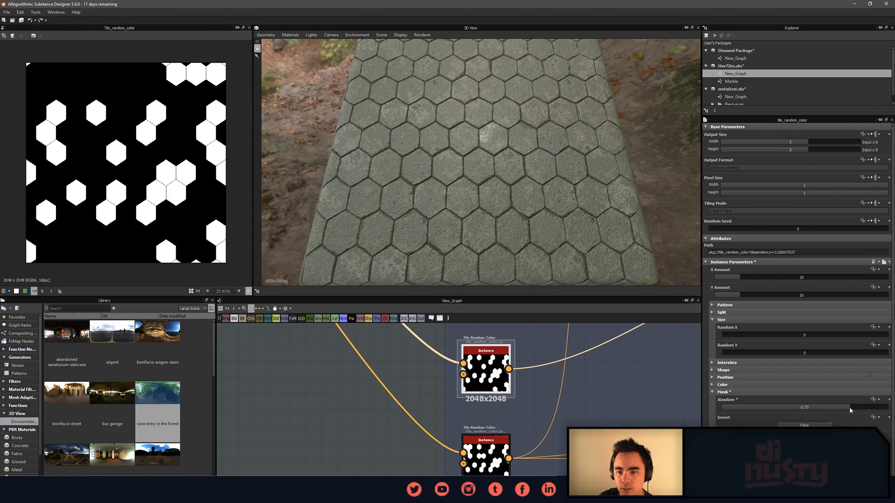
pyautogui.moveTo(856, 409); pyautogui.dragTo(864, 409)
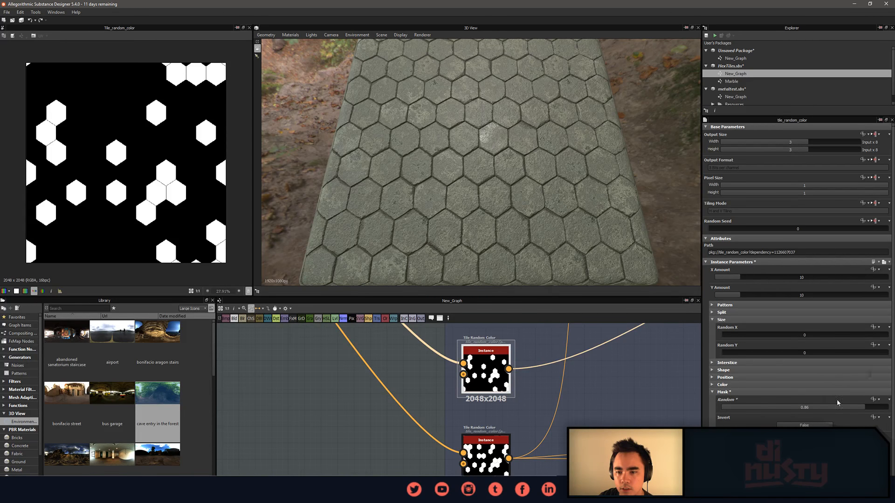
pyautogui.moveTo(477, 219); pyautogui.dragTo(515, 189)
pyautogui.scroll(3, 460, 192)
pyautogui.scroll(4, 457, 187)
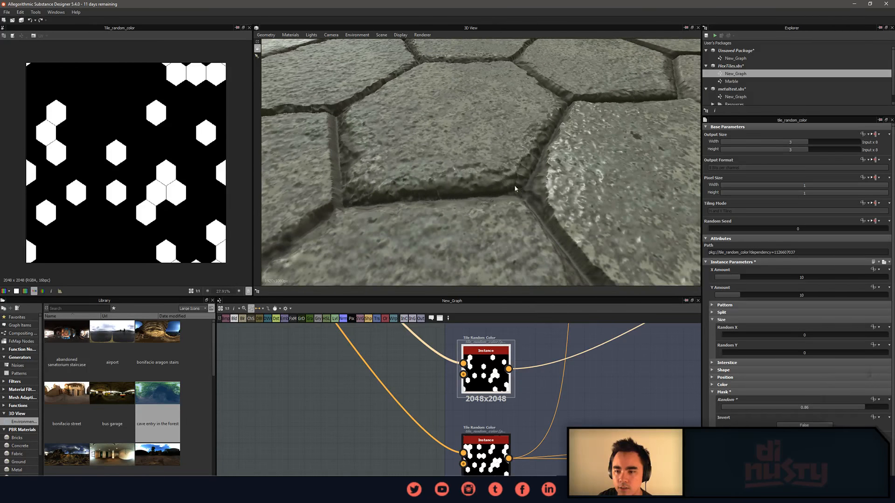
pyautogui.scroll(-3, 547, 132)
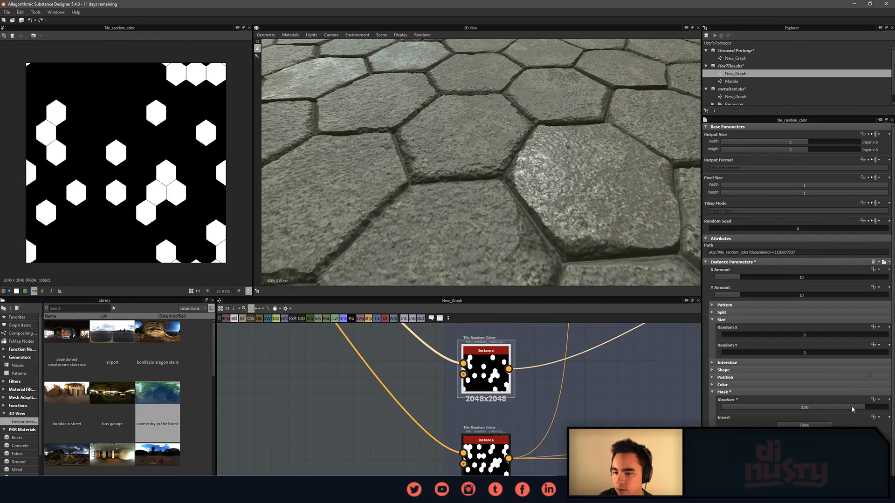
# Try 0.21 as the upper mask's Random value, and set it to 0.63.
pyautogui.moveTo(852, 409); pyautogui.dragTo(756, 406)
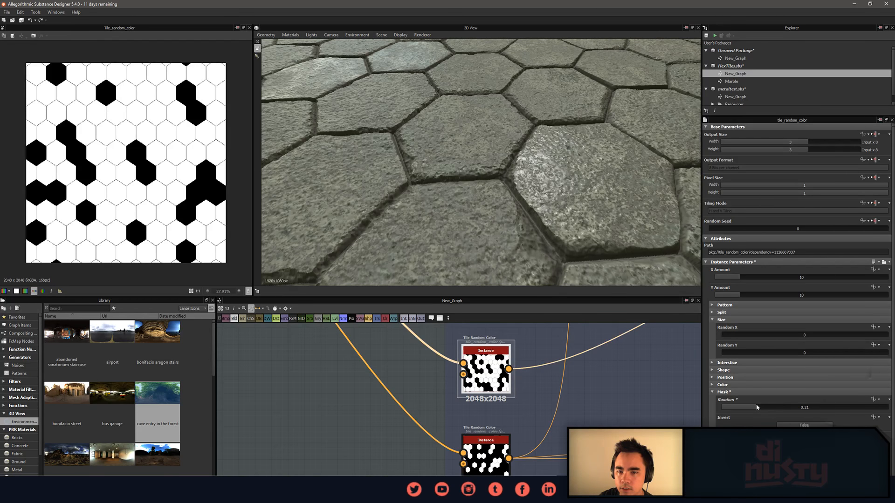
pyautogui.moveTo(755, 407); pyautogui.dragTo(826, 408)
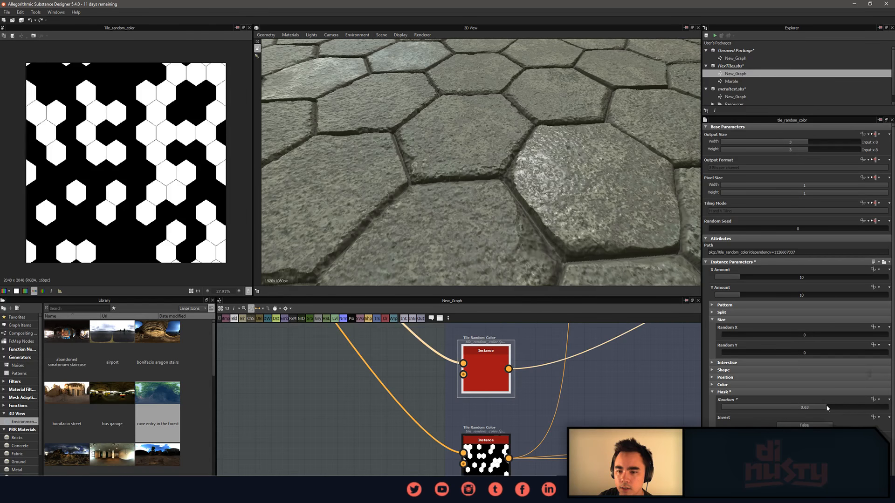
# Toggle the upper mask's inversion on and off twice to compare both patterns, leaving it off.
pyautogui.click(804, 425)
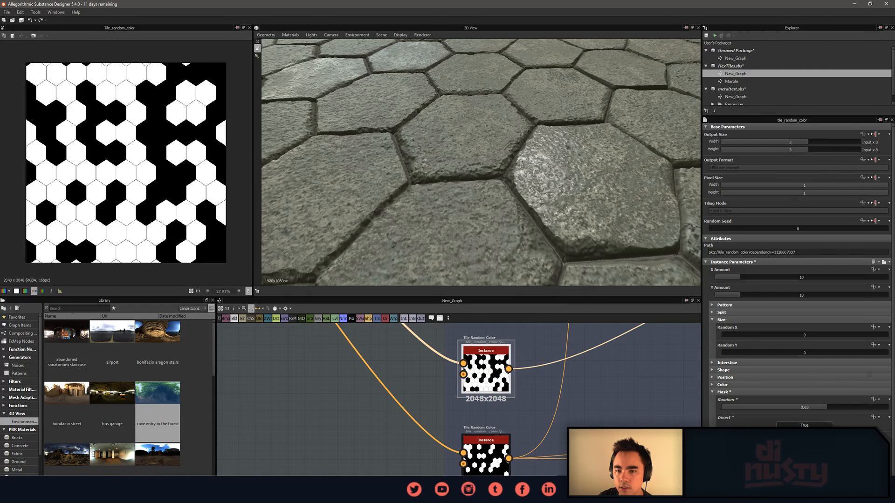
pyautogui.click(803, 426)
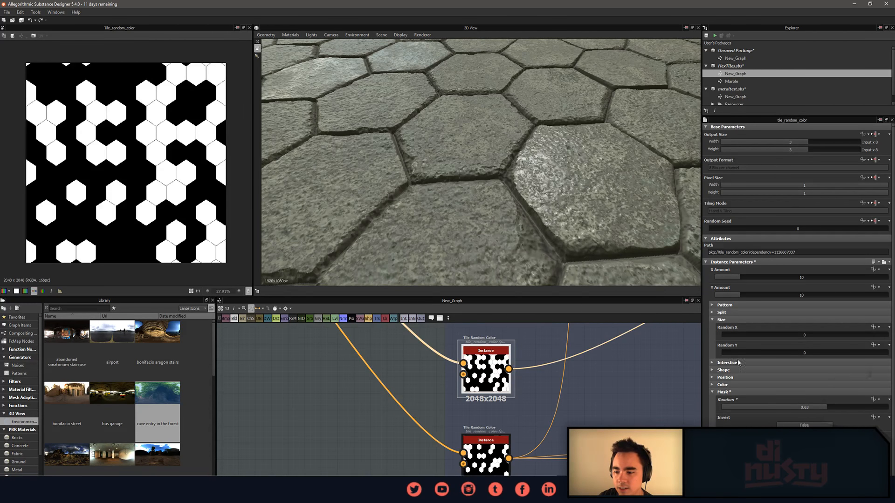
pyautogui.click(802, 425)
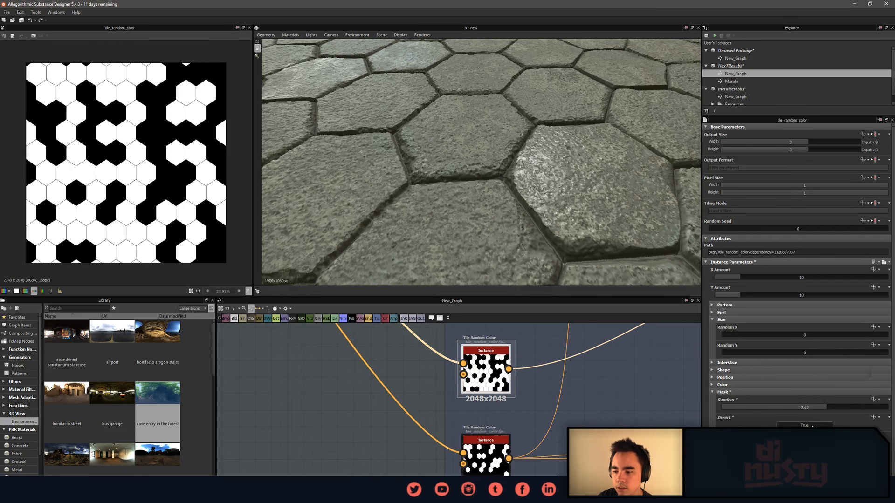
pyautogui.click(811, 425)
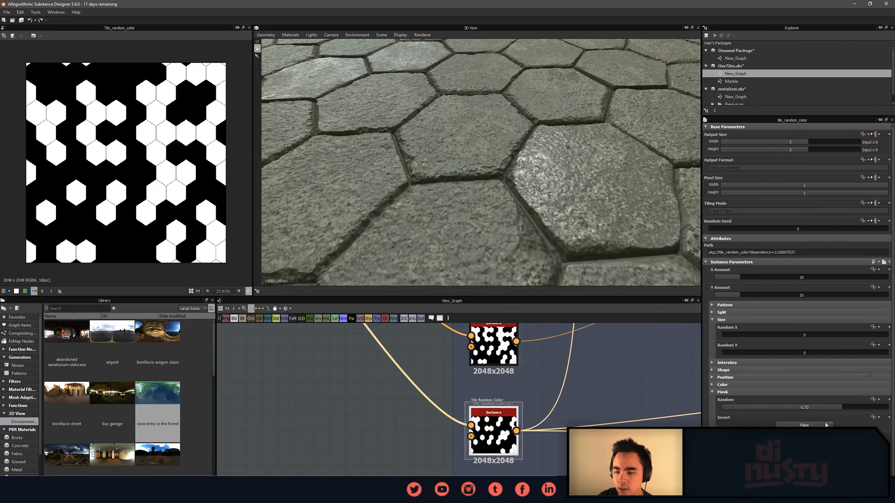
# Invert the lower Tile Random Color's mask, and inspect the damaged tile edges on the 3D surface from near and far.
pyautogui.click(825, 425)
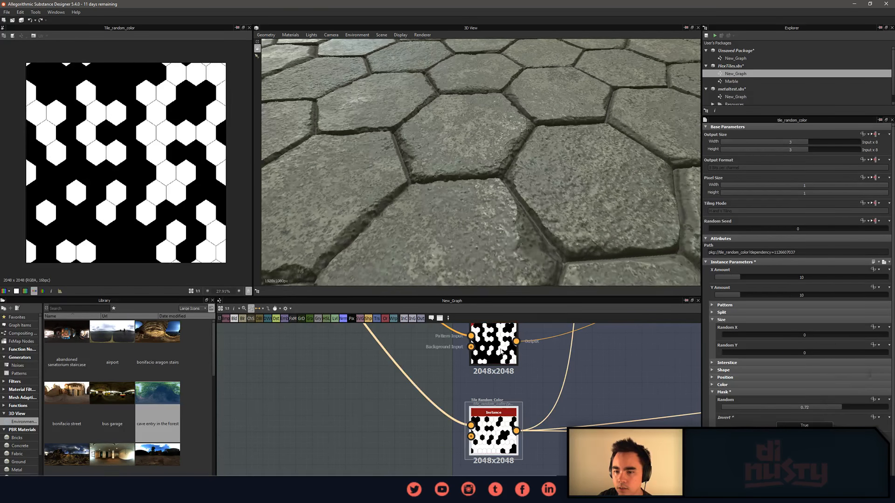
pyautogui.scroll(-4, 508, 214)
pyautogui.moveTo(508, 214); pyautogui.dragTo(489, 198)
pyautogui.scroll(4, 505, 158)
pyautogui.scroll(-4, 505, 159)
pyautogui.scroll(3, 482, 192)
pyautogui.scroll(3, 453, 214)
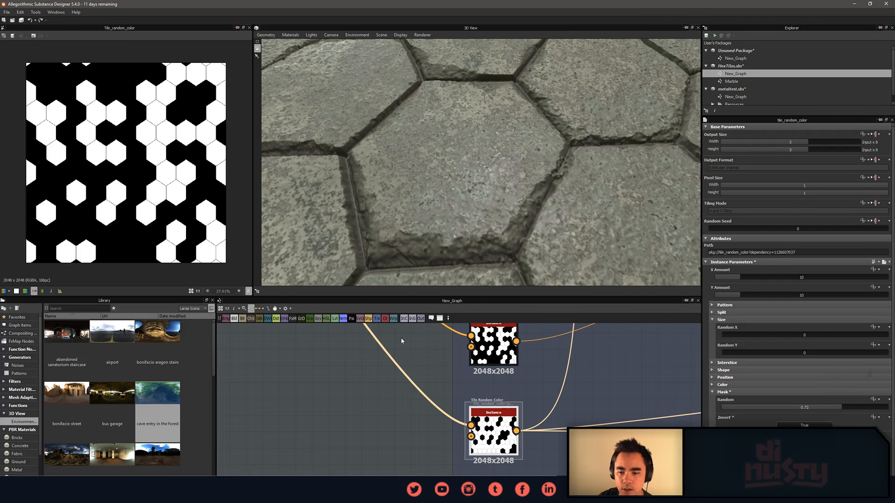
# Open the Slope Blur node driven by the Perlin Noise Zoom and examine its softened tile edges up close.
pyautogui.scroll(-5, 401, 337)
pyautogui.scroll(8, 477, 417)
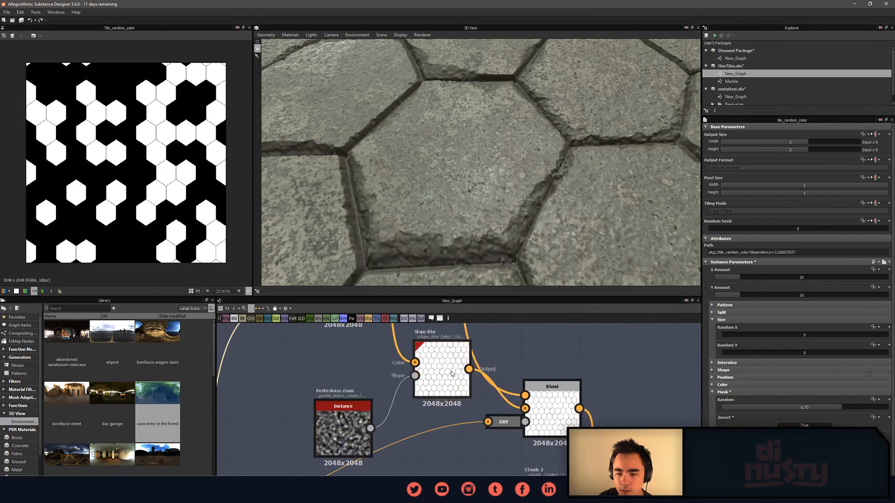
pyautogui.doubleClick(451, 373)
pyautogui.moveTo(451, 374); pyautogui.dragTo(411, 352, button='middle')
pyautogui.scroll(6, 137, 205)
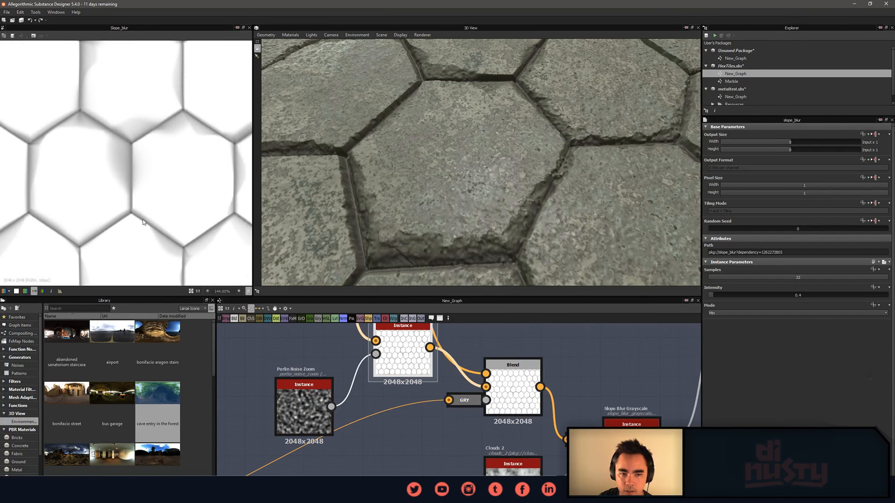
# Compare the following Blend, Slope Blur Grayscale and Clouds 2 nodes, and examine the chipped edge detail on the 3D tiles.
pyautogui.moveTo(516, 423); pyautogui.dragTo(463, 403, button='middle')
pyautogui.doubleClick(452, 376)
pyautogui.moveTo(568, 418); pyautogui.dragTo(524, 386, button='middle')
pyautogui.doubleClick(524, 384)
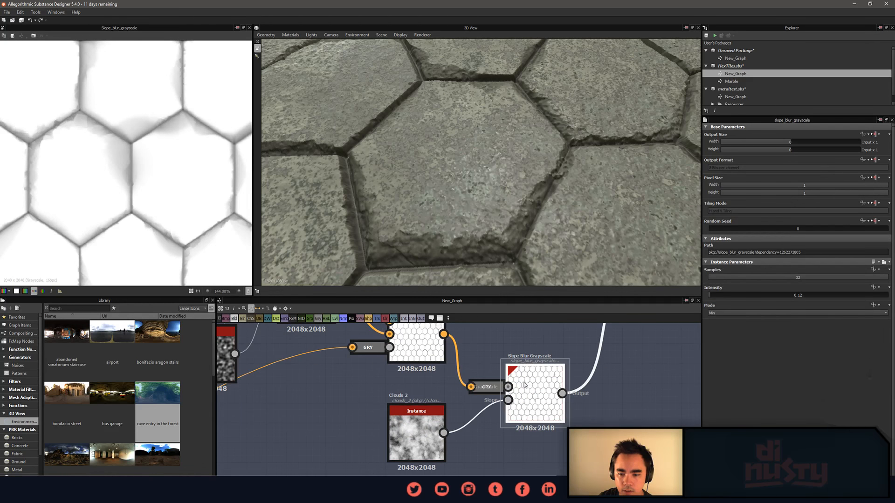
pyautogui.doubleClick(428, 436)
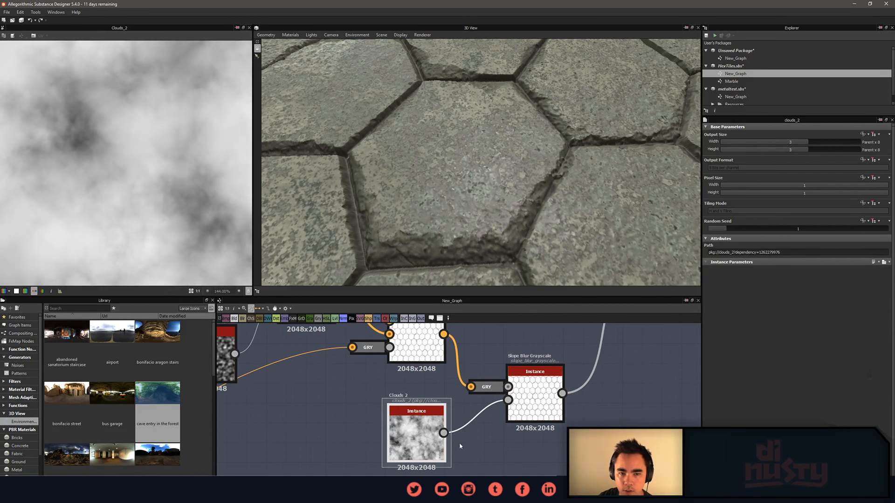
pyautogui.doubleClick(521, 405)
pyautogui.scroll(5, 451, 232)
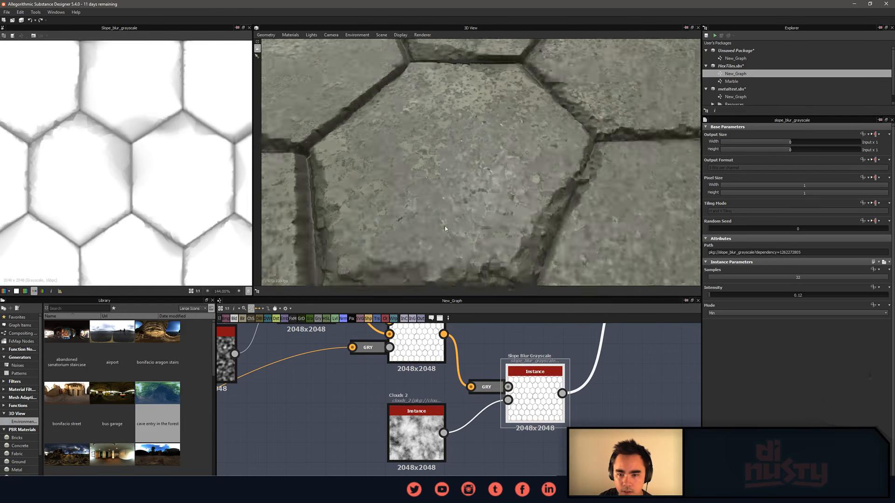
# Examine the edge damage across the hexagonal tile surface in 3D, from a close-up out to the whole cube top at several angles.
pyautogui.scroll(-9, 451, 231)
pyautogui.scroll(-5, 451, 233)
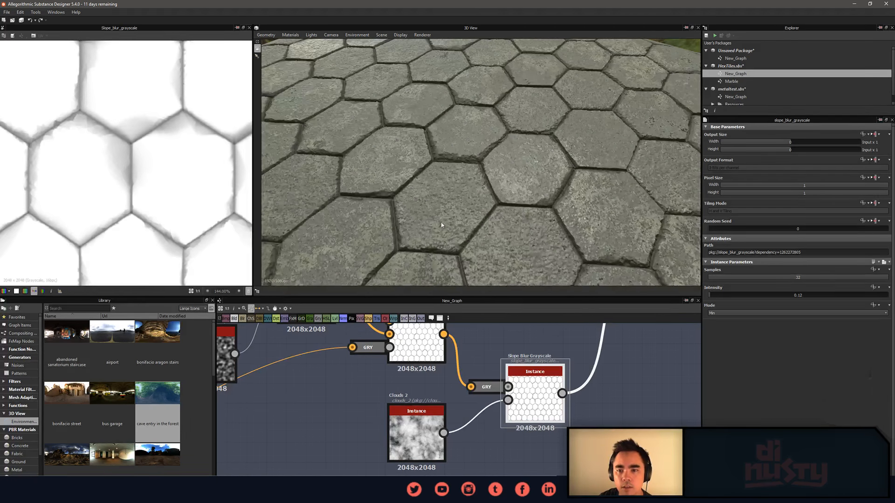
pyautogui.moveTo(441, 223); pyautogui.dragTo(443, 253, button='middle')
pyautogui.moveTo(443, 253); pyautogui.dragTo(445, 225)
pyautogui.scroll(2, 446, 225)
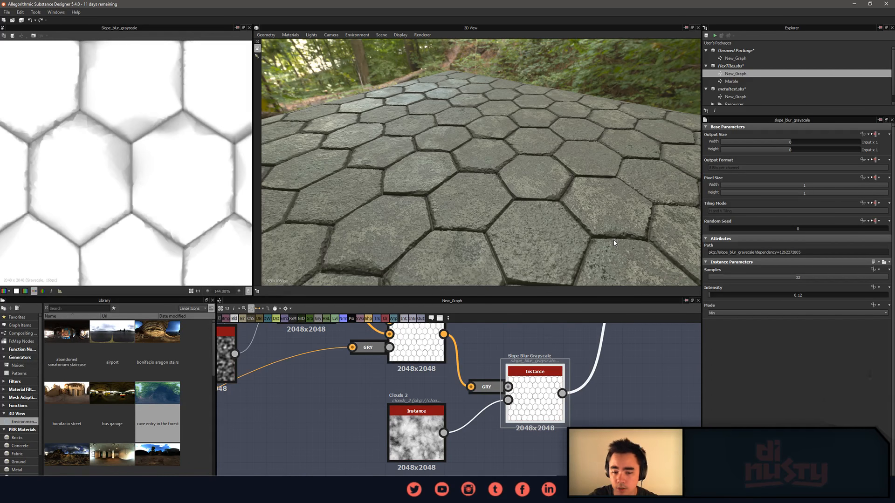
pyautogui.moveTo(541, 140); pyautogui.dragTo(413, 170)
pyautogui.moveTo(492, 180); pyautogui.dragTo(485, 176)
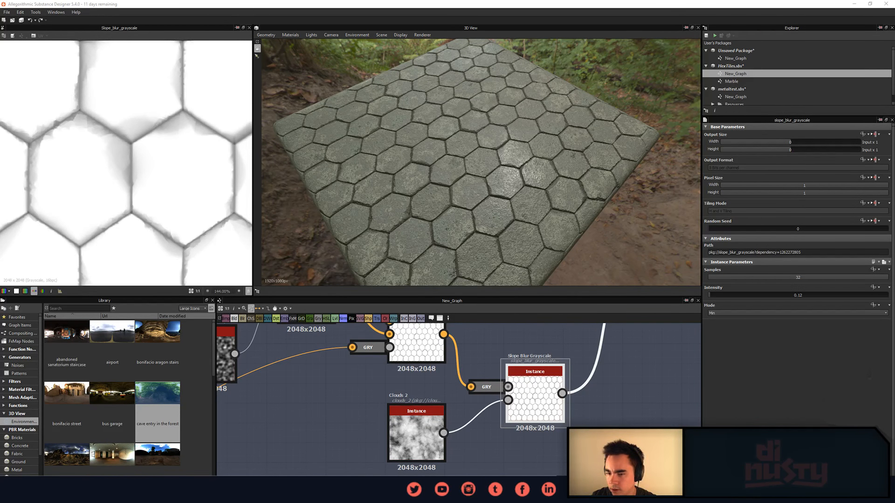
pyautogui.moveTo(485, 187); pyautogui.dragTo(480, 140)
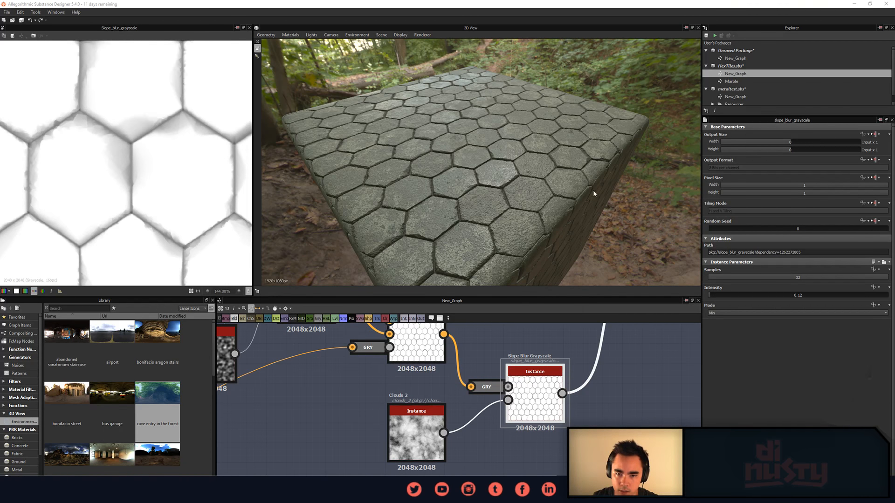
pyautogui.keyDown('alt'); pyautogui.moveTo(592, 189); pyautogui.dragTo(574, 230); pyautogui.keyUp('alt')
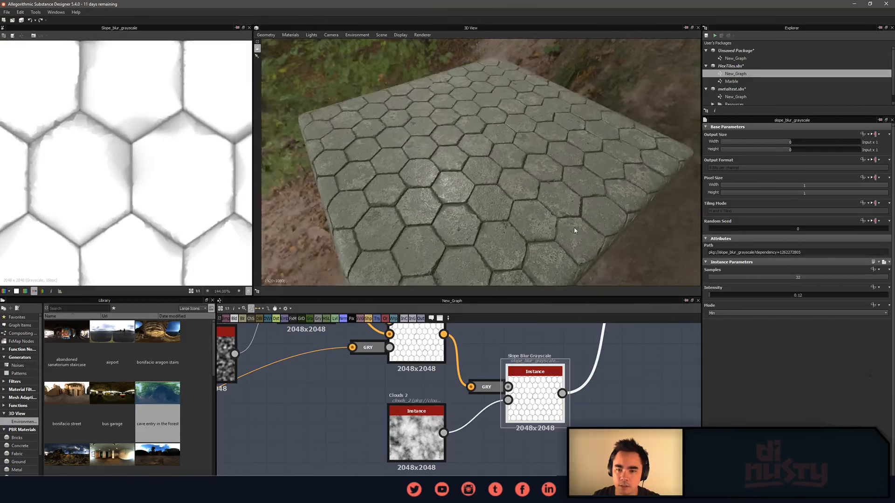
# Examine the Tile Creation graph frame, from the slope blur chain to the BnW Spots, Invert Grayscale and Transformation 2D nodes.
pyautogui.scroll(-5, 465, 422)
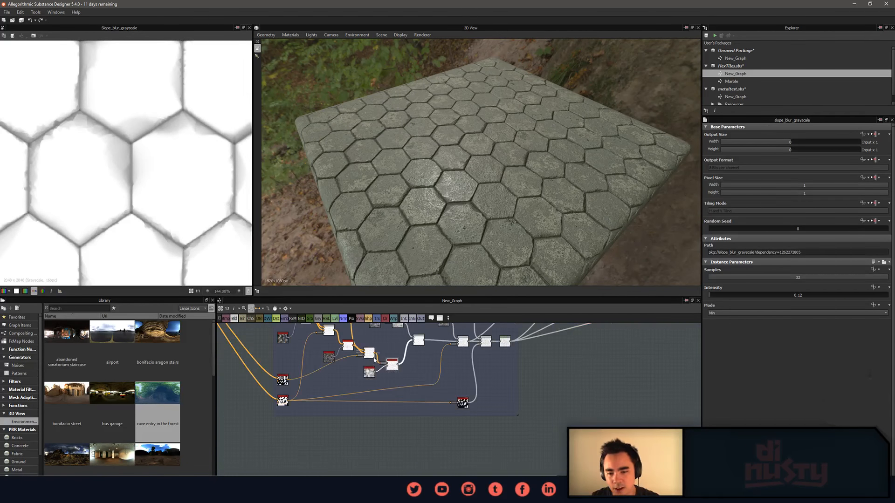
pyautogui.moveTo(486, 404); pyautogui.dragTo(468, 396, button='middle')
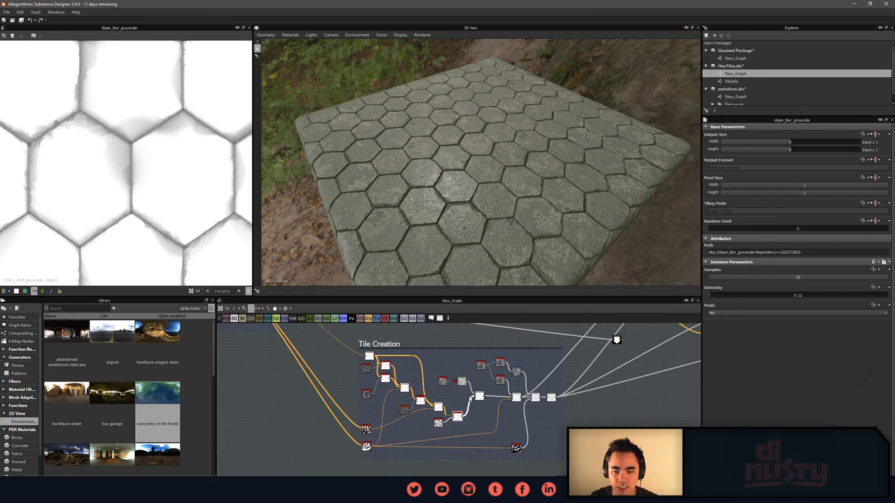
pyautogui.scroll(2, 471, 398)
pyautogui.scroll(6, 494, 373)
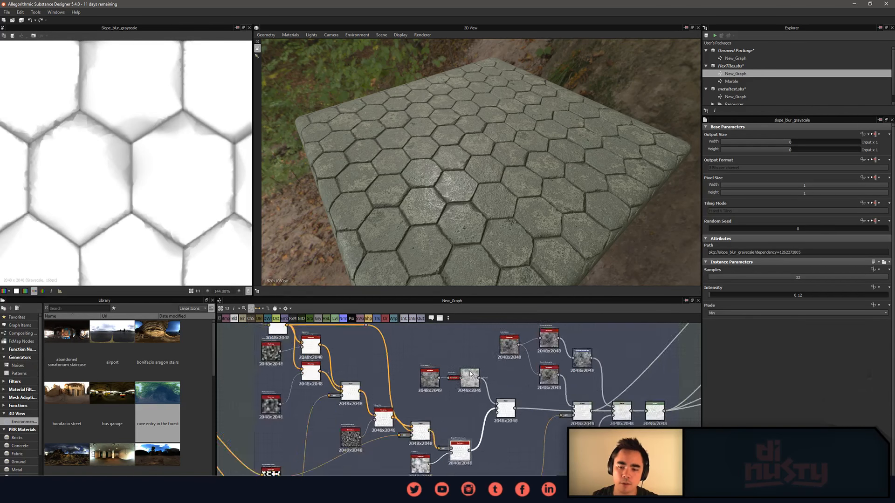
pyautogui.moveTo(541, 400); pyautogui.dragTo(418, 412, button='middle')
pyautogui.scroll(-2, 517, 418)
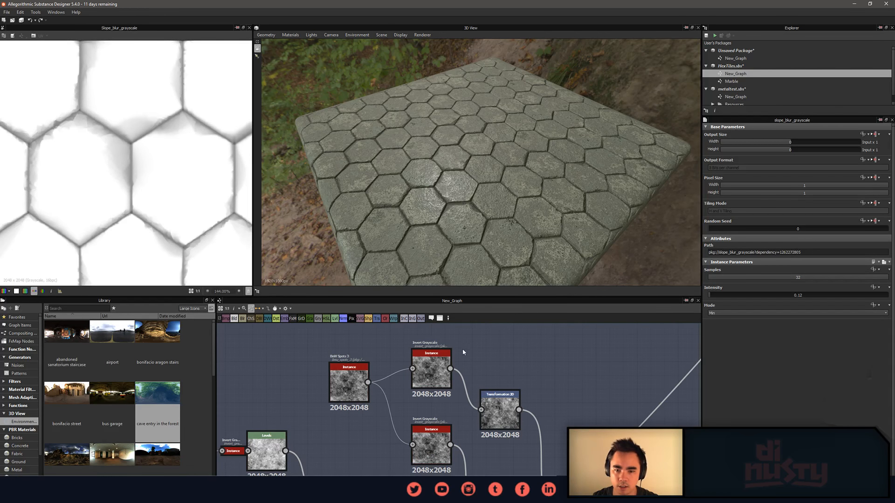
pyautogui.scroll(-3, 479, 235)
pyautogui.scroll(4, 457, 162)
# Inspect the tiles up close in 3D and compare them with the full Slope Blur Grayscale pattern in 2D.
pyautogui.moveTo(457, 161); pyautogui.dragTo(608, 211)
pyautogui.scroll(4, 481, 185)
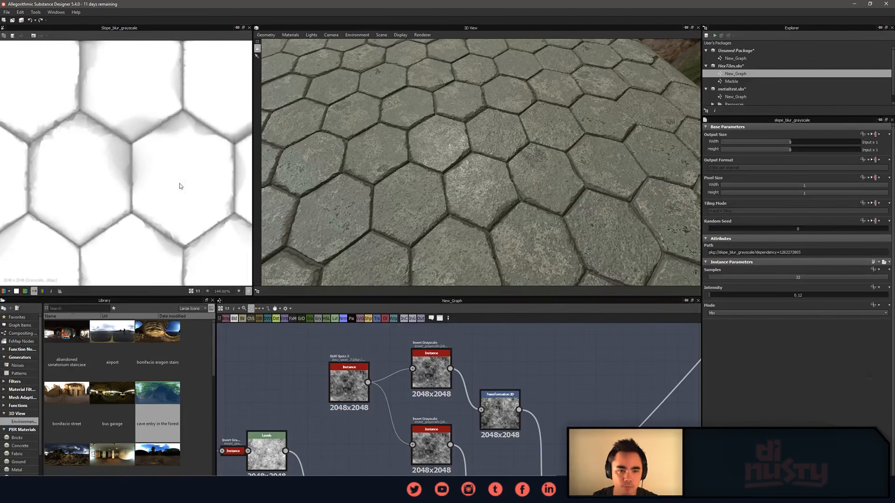
pyautogui.scroll(-6, 180, 186)
pyautogui.scroll(2, 118, 151)
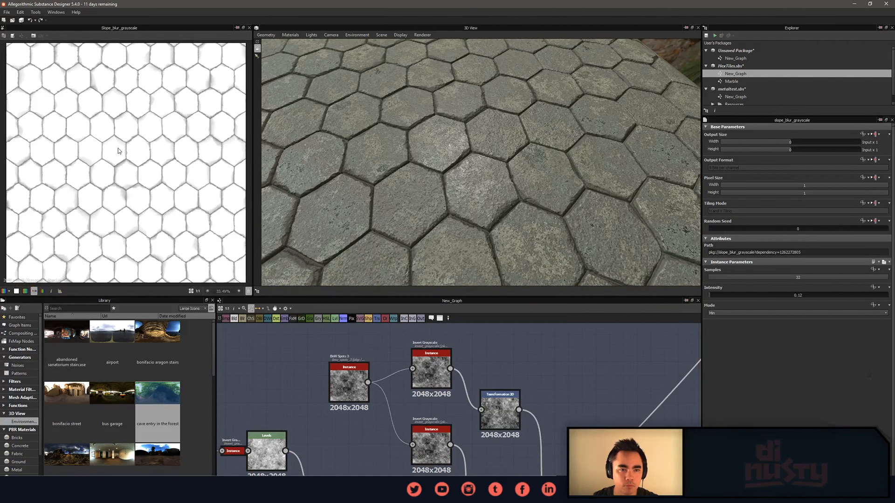
pyautogui.scroll(-1, 117, 150)
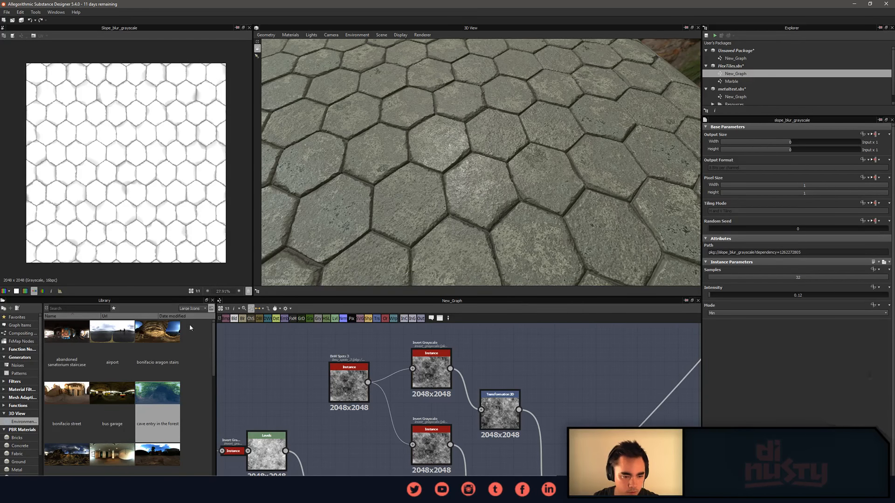
# Light the 3D scene with the bus garage environment and inspect the tile surface from several angles.
pyautogui.moveTo(112, 396); pyautogui.dragTo(295, 217)
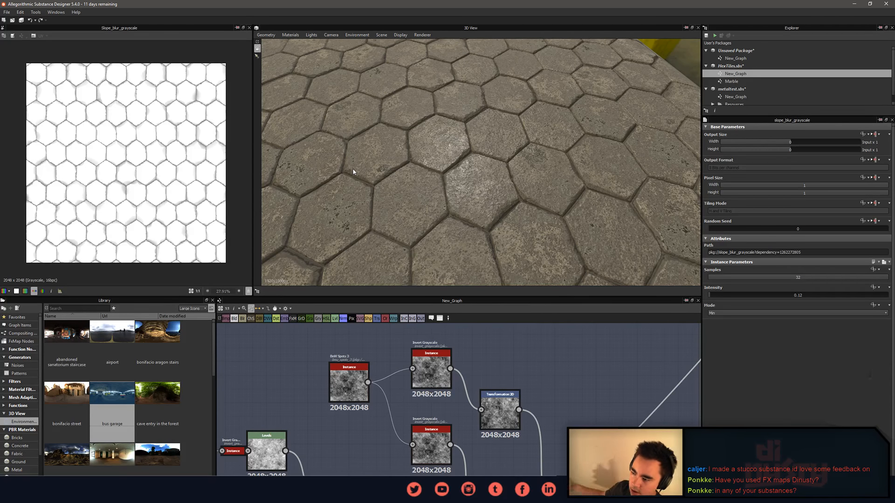
pyautogui.moveTo(371, 114); pyautogui.dragTo(416, 142)
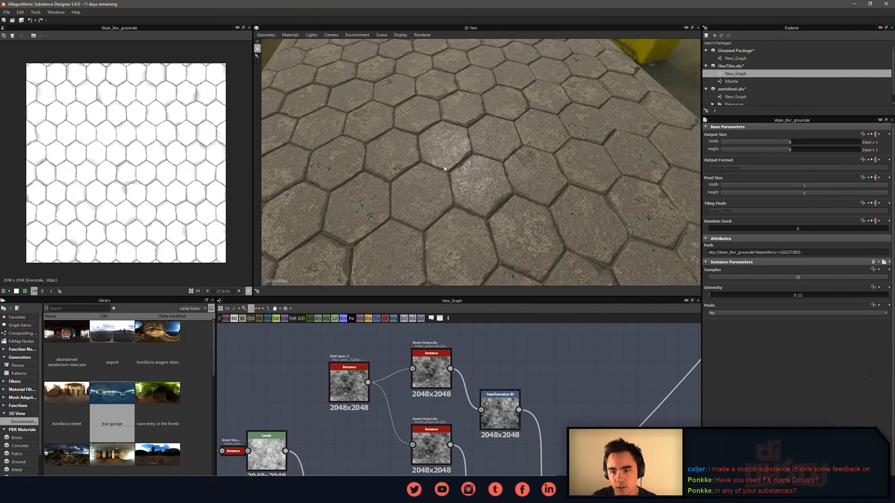
pyautogui.scroll(4, 443, 169)
pyautogui.moveTo(444, 169); pyautogui.dragTo(458, 185)
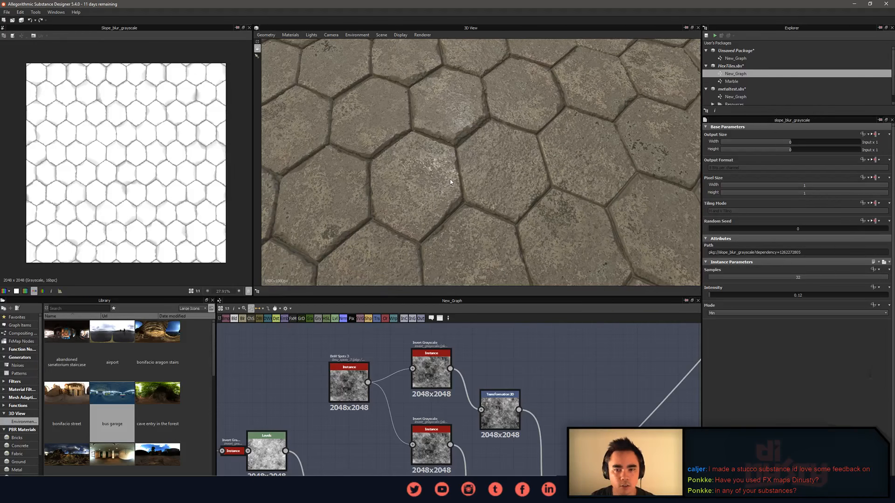
pyautogui.scroll(-3, 451, 180)
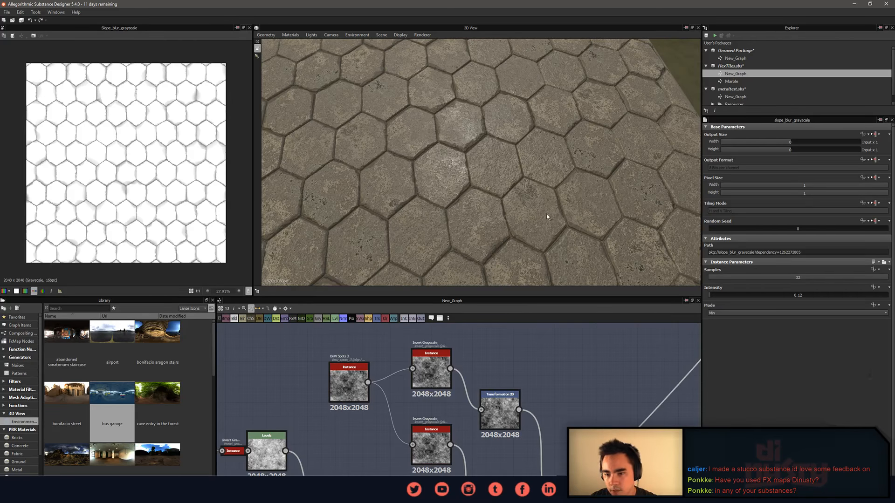
pyautogui.moveTo(615, 196); pyautogui.dragTo(478, 200)
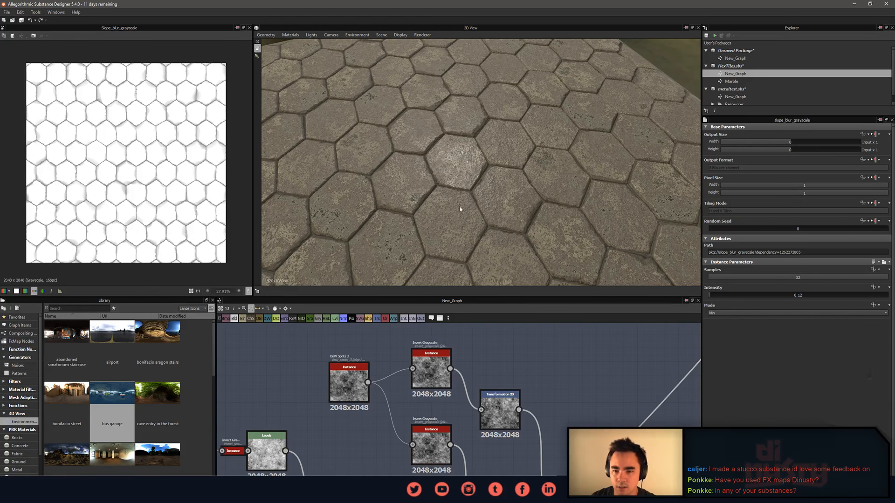
pyautogui.moveTo(460, 209); pyautogui.dragTo(629, 250)
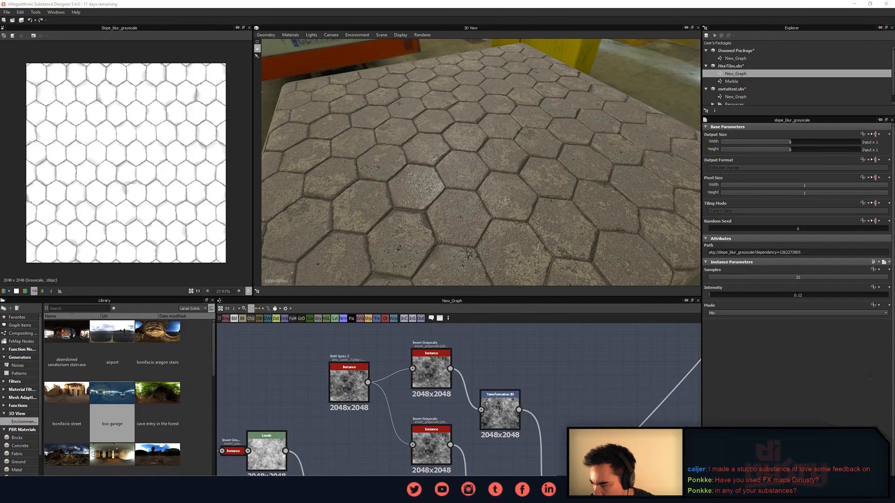
# Add an FX-Map node to the empty area near the Transformation 2D node, reposition it, and delete it.
pyautogui.click(526, 354)
pyautogui.press('space')
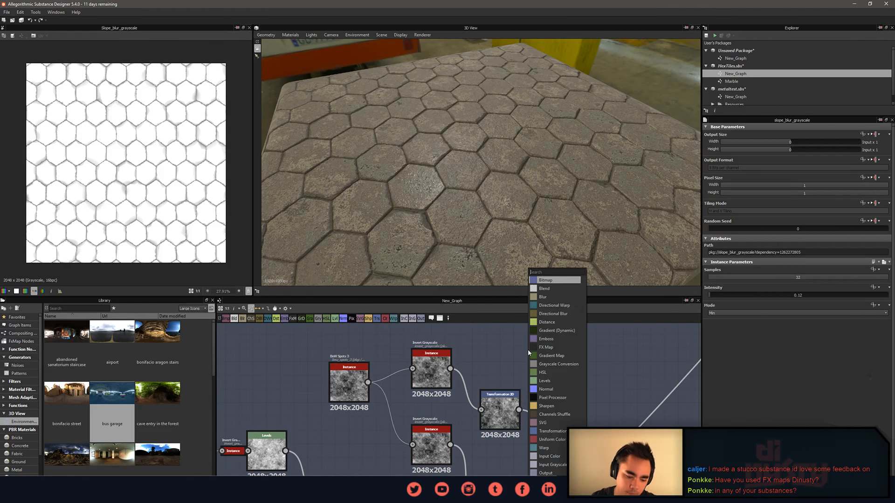
pyautogui.write('fx')
pyautogui.click(561, 280)
pyautogui.moveTo(569, 407); pyautogui.dragTo(502, 414, button='middle')
pyautogui.scroll(2, 502, 414)
pyautogui.moveTo(452, 356); pyautogui.dragTo(502, 375)
pyautogui.moveTo(531, 391); pyautogui.dragTo(497, 410, button='middle')
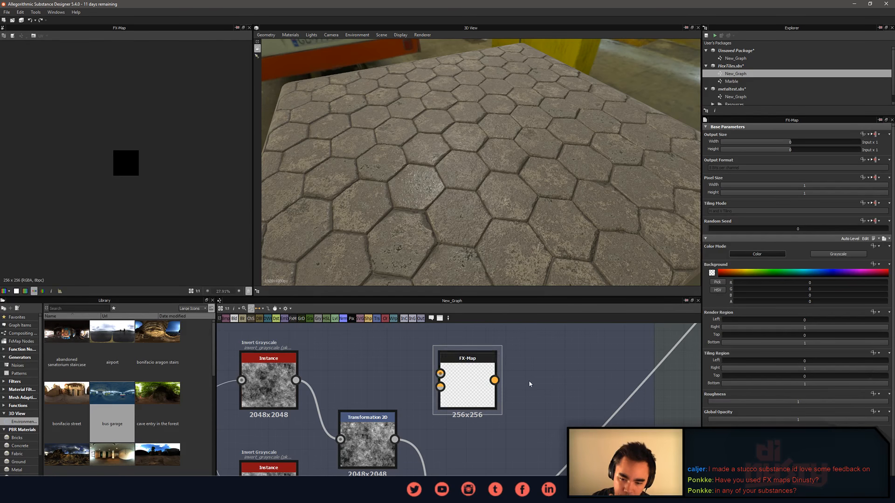
pyautogui.press('Delete')
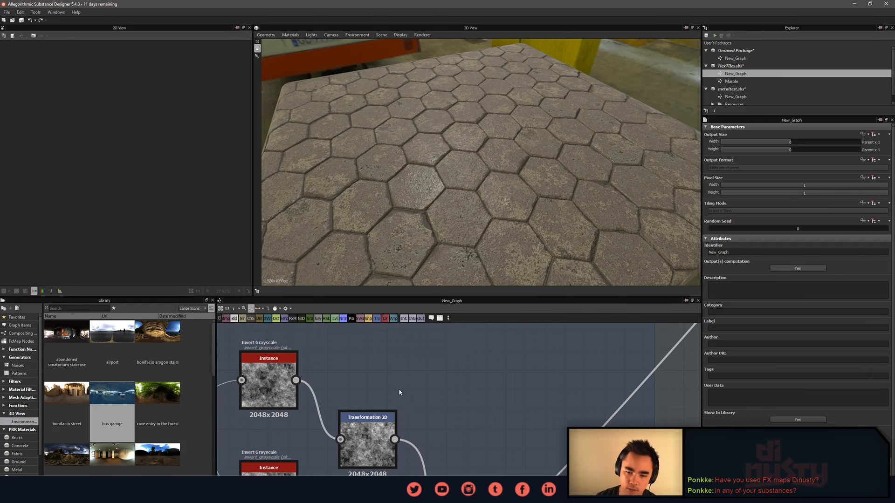
# Preview the tiles in an interior environment and in bonifacio aragon stairs, and finish with cave entry in the forest.
pyautogui.scroll(-7, 399, 391)
pyautogui.scroll(2, 446, 389)
pyautogui.moveTo(401, 390); pyautogui.dragTo(489, 390, button='middle')
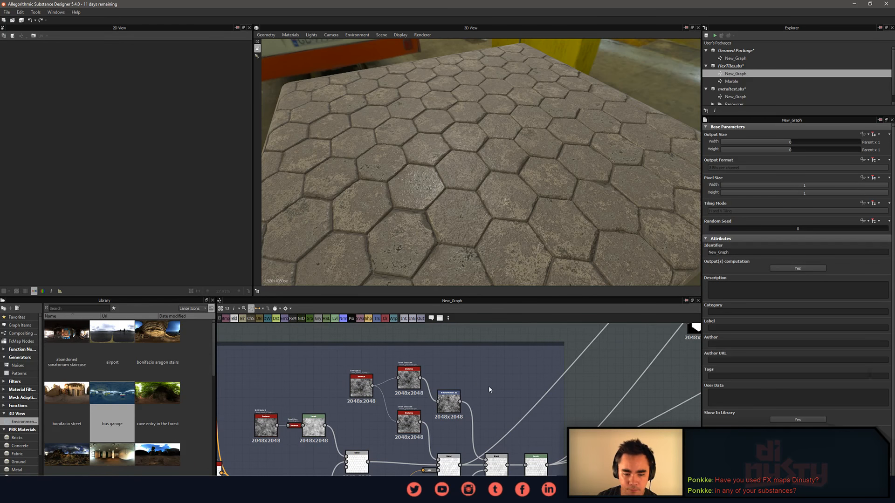
pyautogui.moveTo(112, 455); pyautogui.dragTo(341, 192)
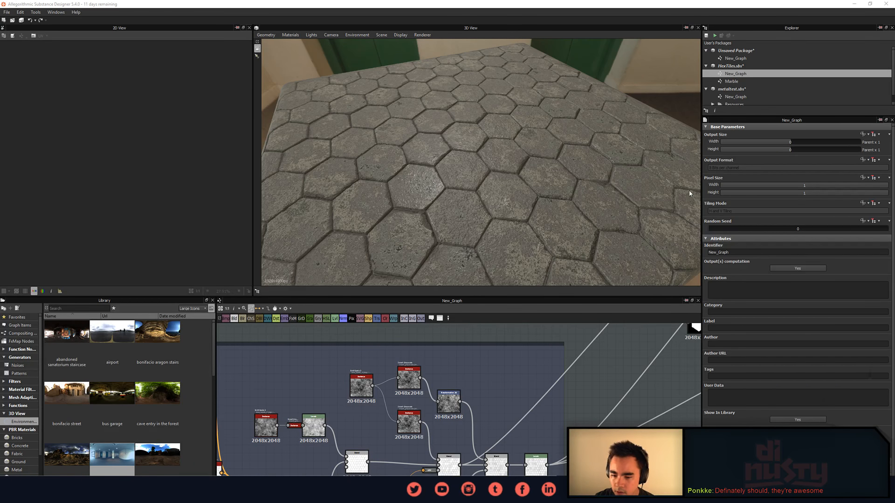
pyautogui.moveTo(573, 360); pyautogui.dragTo(542, 333, button='middle')
pyautogui.scroll(-1, 597, 339)
pyautogui.scroll(-1, 598, 339)
pyautogui.moveTo(597, 347); pyautogui.dragTo(593, 365, button='middle')
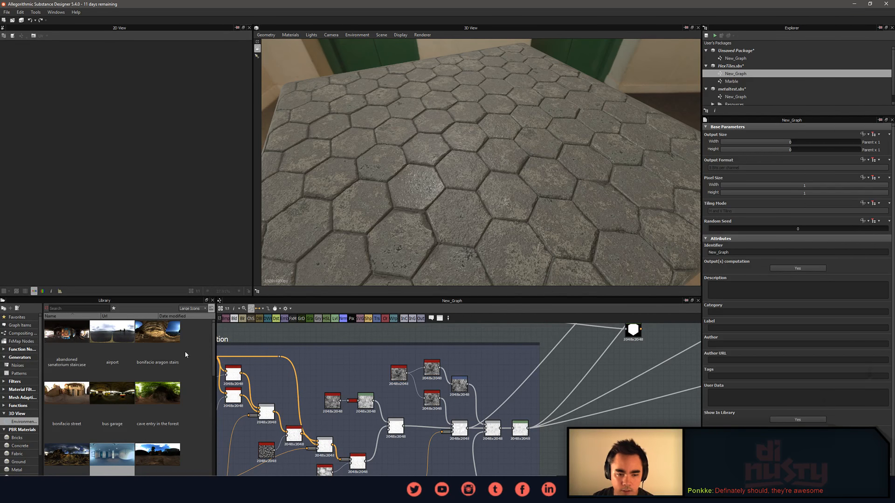
pyautogui.moveTo(177, 355); pyautogui.dragTo(443, 204)
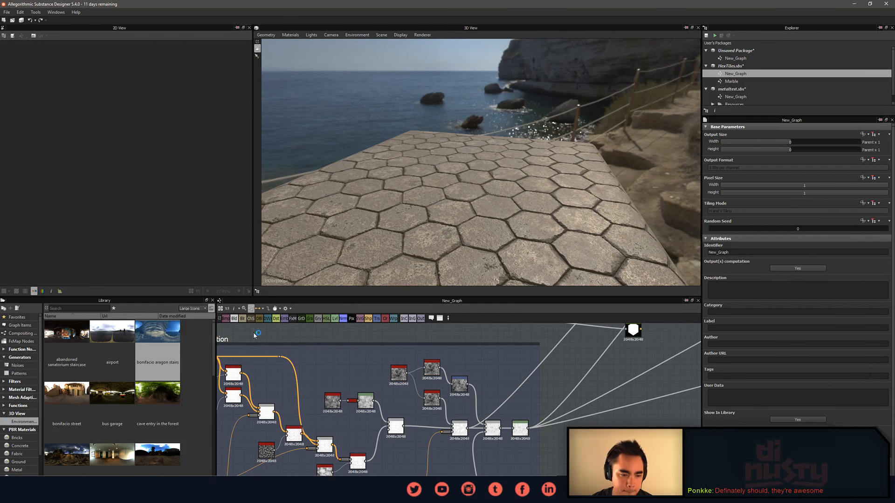
pyautogui.moveTo(157, 396); pyautogui.dragTo(546, 203)
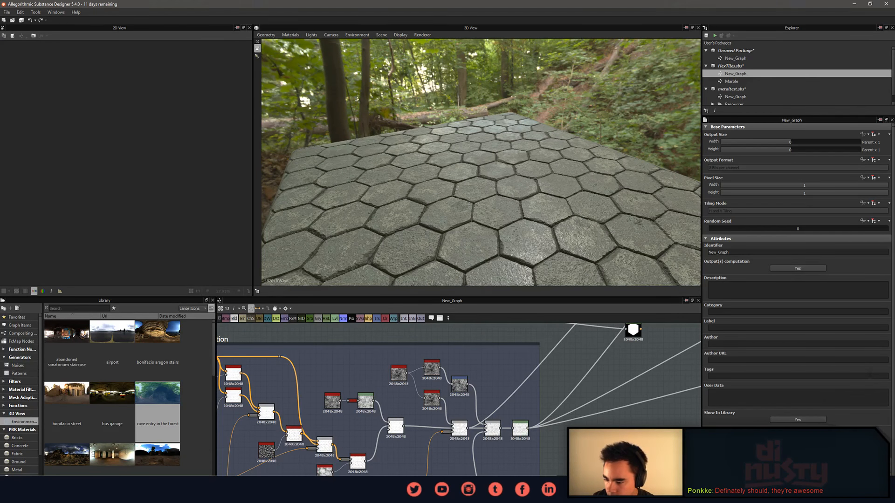
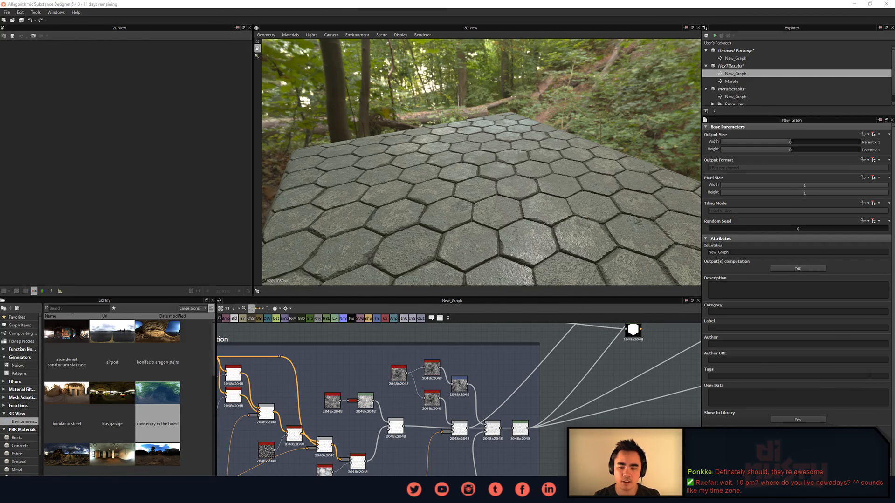
# Switch to the Epic Games Launcher and open MyProject from the library in Unreal Engine.
pyautogui.hotkey('alt', 'Tab')
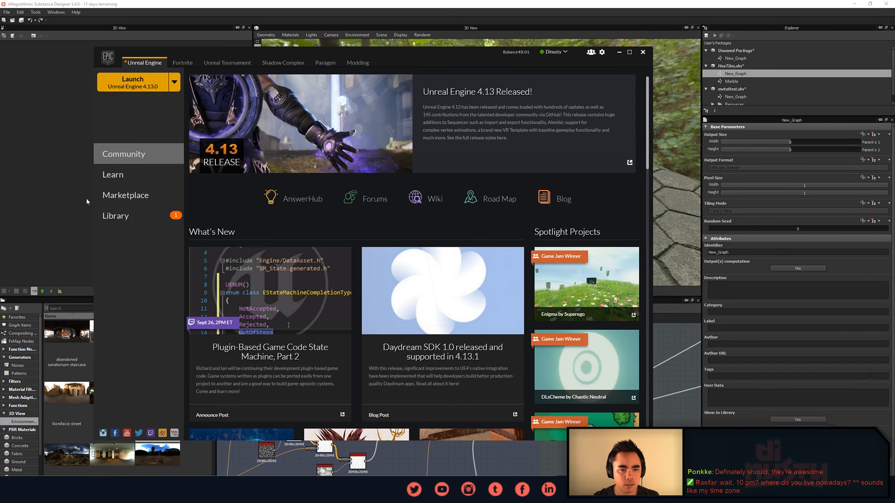
pyautogui.click(120, 219)
pyautogui.doubleClick(220, 214)
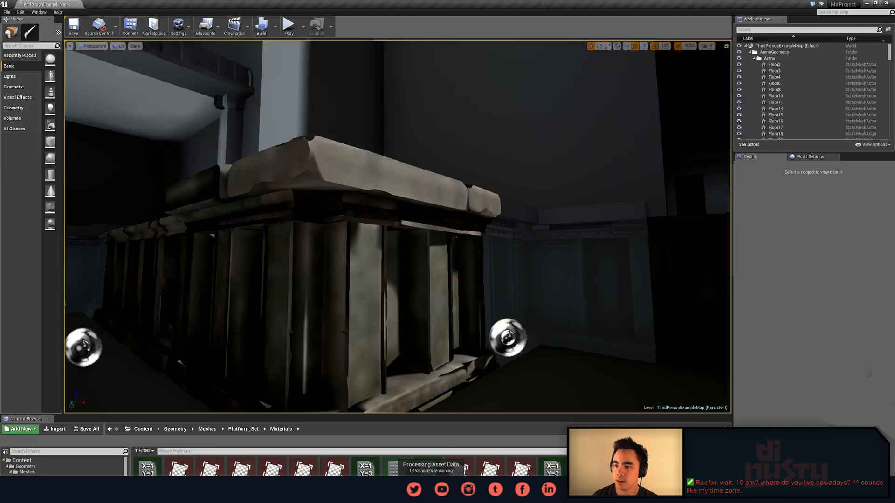
# Move the level camera back from the stone platform to an overview of the arena, with game view on.
pyautogui.click(754, 96)
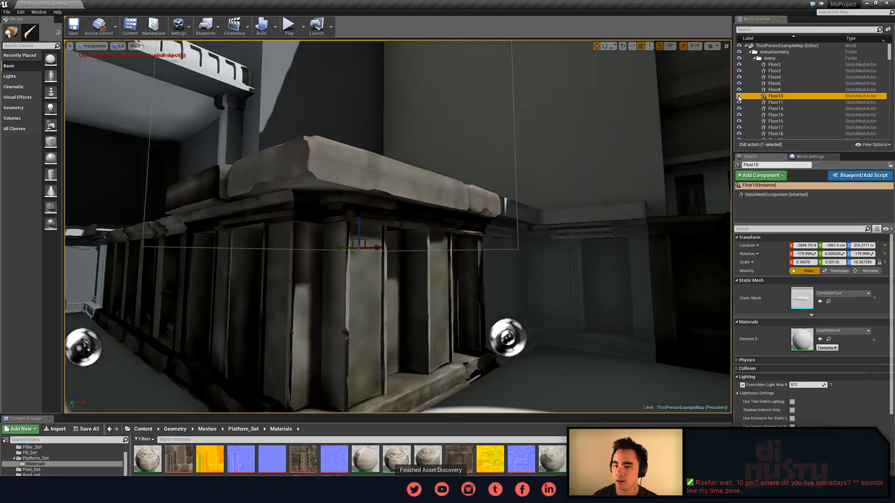
pyautogui.click(583, 184)
pyautogui.moveTo(583, 184); pyautogui.dragTo(466, 184, button='right')
pyautogui.press('g')
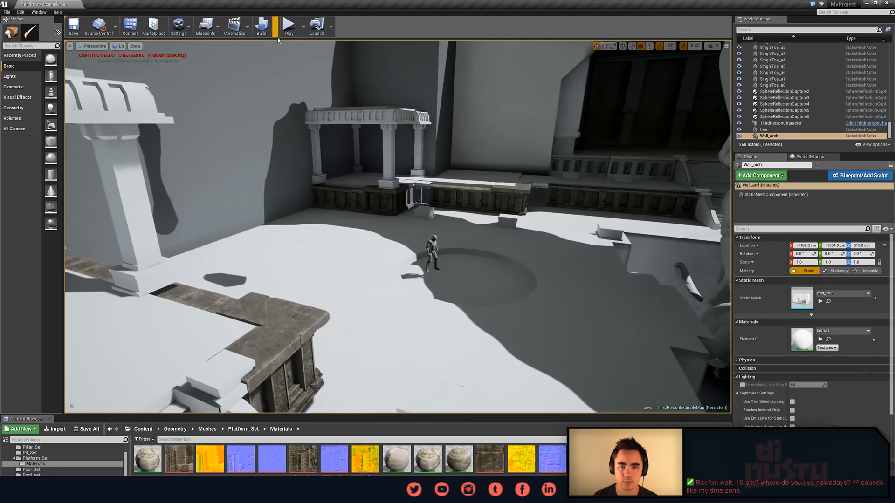
# Play the level, run the character around the arena past the pillars, stairs and stone platforms, and end the play session.
pyautogui.click(289, 27)
pyautogui.press('w')
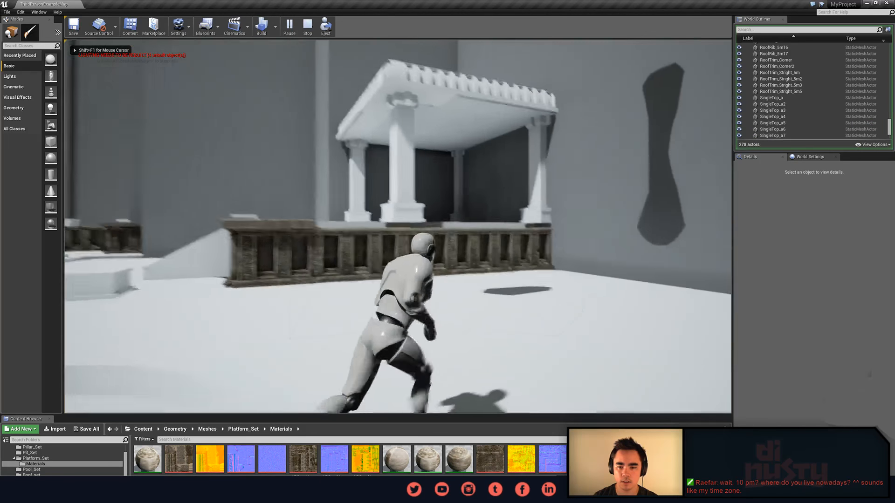
pyautogui.press('w')
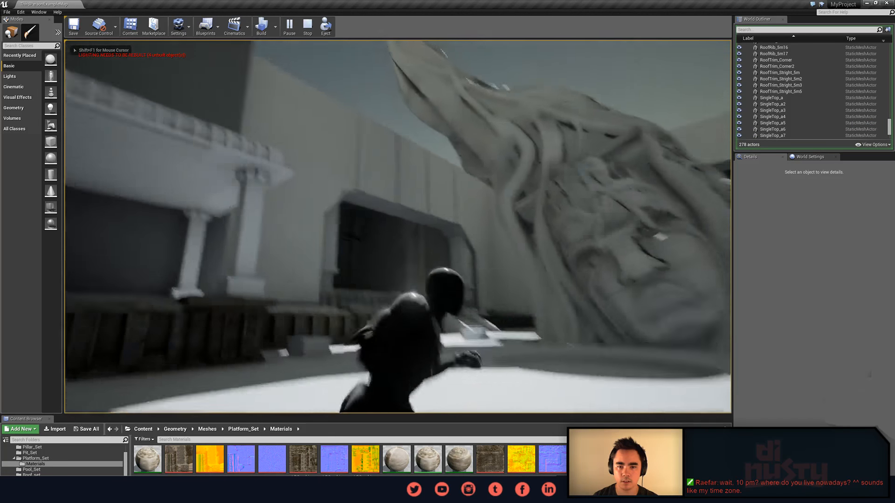
pyautogui.press('w')
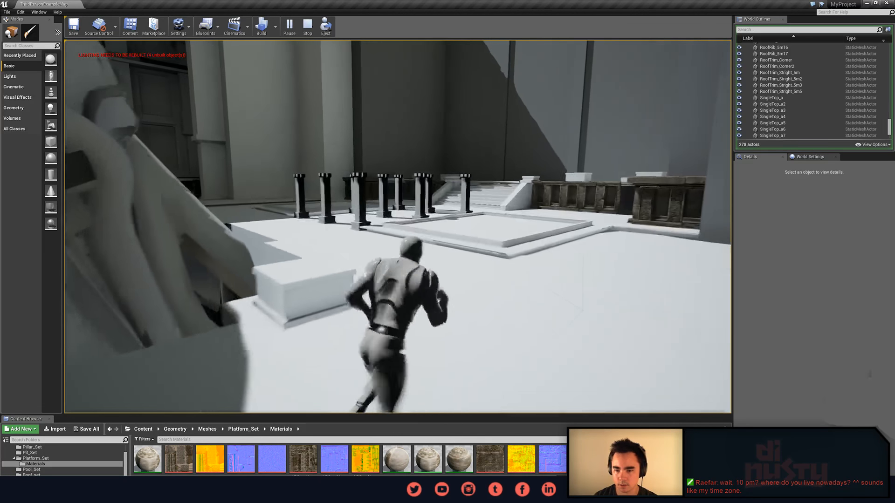
pyautogui.press('w')
pyautogui.press('w')
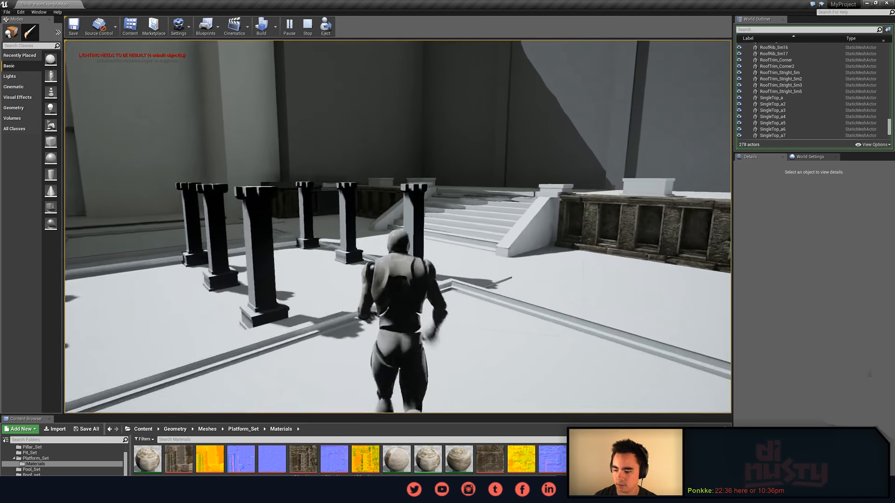
pyautogui.press('w')
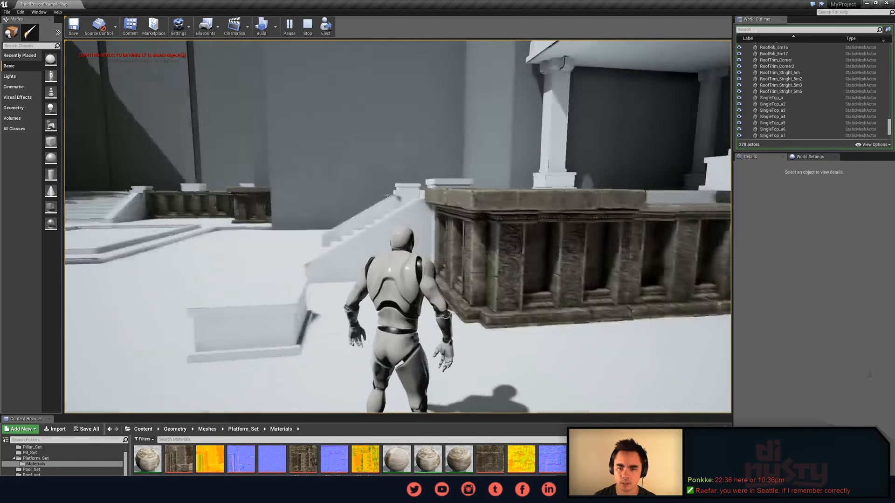
pyautogui.press('Escape')
# Select the carved stone platform wall corner and examine its top slab, ornamented pillars and base from several angles.
pyautogui.click(410, 262)
pyautogui.moveTo(410, 262); pyautogui.dragTo(504, 222, button='right')
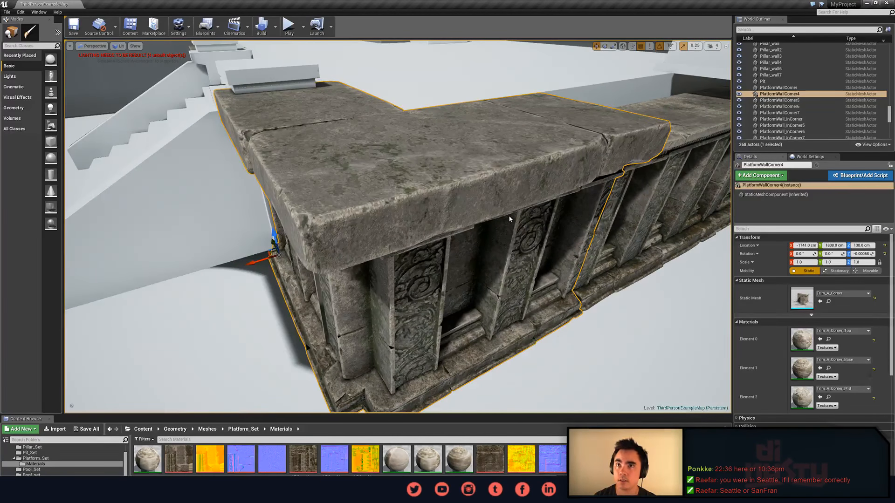
pyautogui.moveTo(578, 233); pyautogui.dragTo(578, 205, button='right')
pyautogui.keyDown('alt'); pyautogui.moveTo(378, 292); pyautogui.dragTo(352, 282); pyautogui.keyUp('alt')
pyautogui.keyDown('alt'); pyautogui.moveTo(543, 298); pyautogui.dragTo(648, 308); pyautogui.keyUp('alt')
pyautogui.keyDown('alt'); pyautogui.moveTo(400, 233); pyautogui.dragTo(405, 261); pyautogui.keyUp('alt')
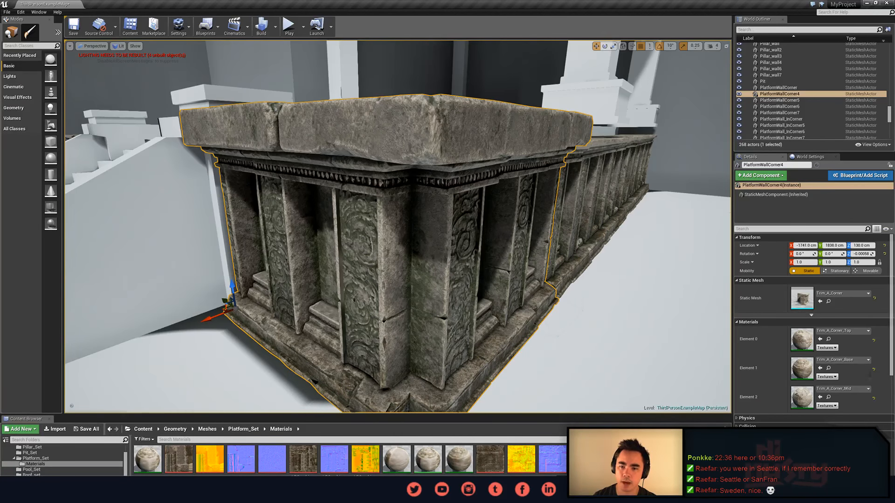
pyautogui.keyDown('alt'); pyautogui.moveTo(400, 228); pyautogui.dragTo(331, 224); pyautogui.keyUp('alt')
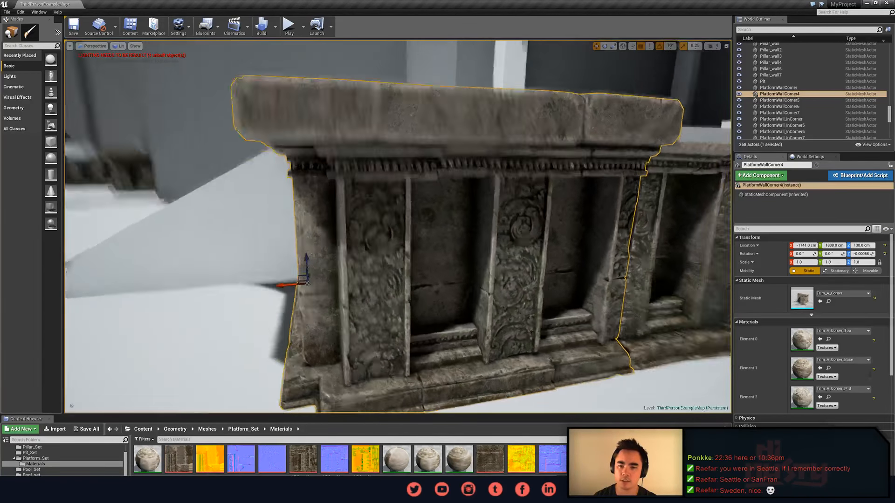
pyautogui.keyDown('alt'); pyautogui.moveTo(522, 215); pyautogui.dragTo(556, 235); pyautogui.keyUp('alt')
pyautogui.doubleClick(557, 235)
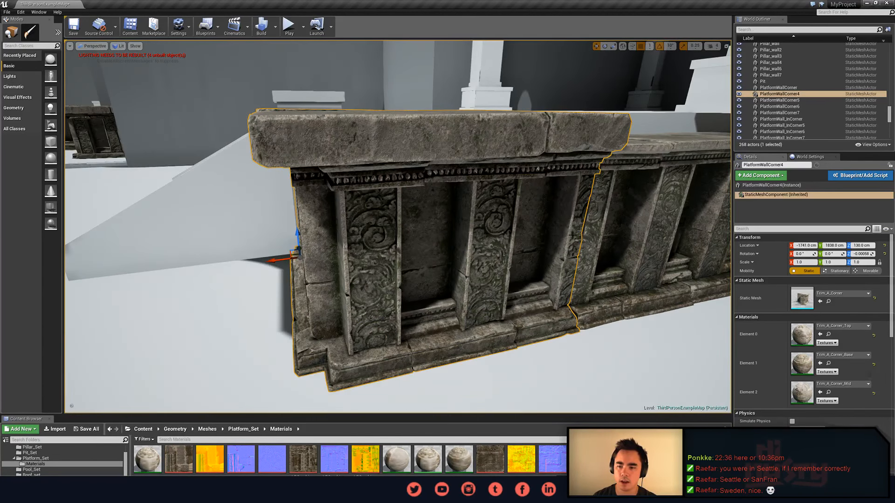
# Examine the platform wall's base trim and carved niches up close, and finish with nothing selected.
pyautogui.press('Escape')
pyautogui.moveTo(587, 251); pyautogui.dragTo(522, 242, button='right')
pyautogui.click(457, 249)
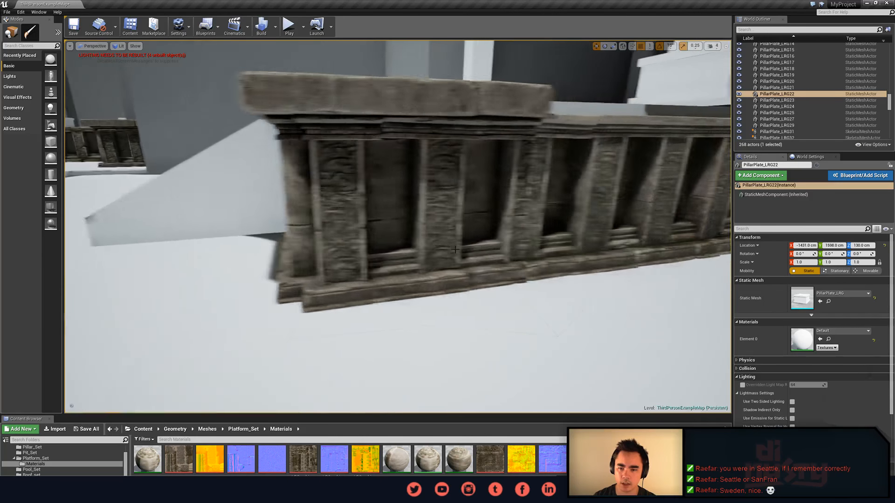
pyautogui.moveTo(454, 249); pyautogui.dragTo(552, 218, button='right')
pyautogui.click(513, 222)
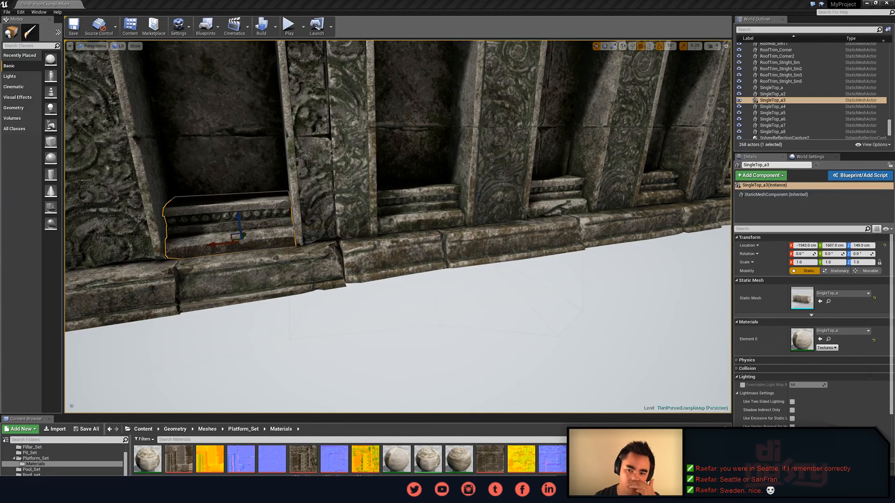
pyautogui.press('s')
pyautogui.moveTo(648, 329); pyautogui.dragTo(75, 280, button='right')
pyautogui.press('Escape')
pyautogui.press('w')
pyautogui.moveTo(512, 345); pyautogui.dragTo(511, 354, button='right')
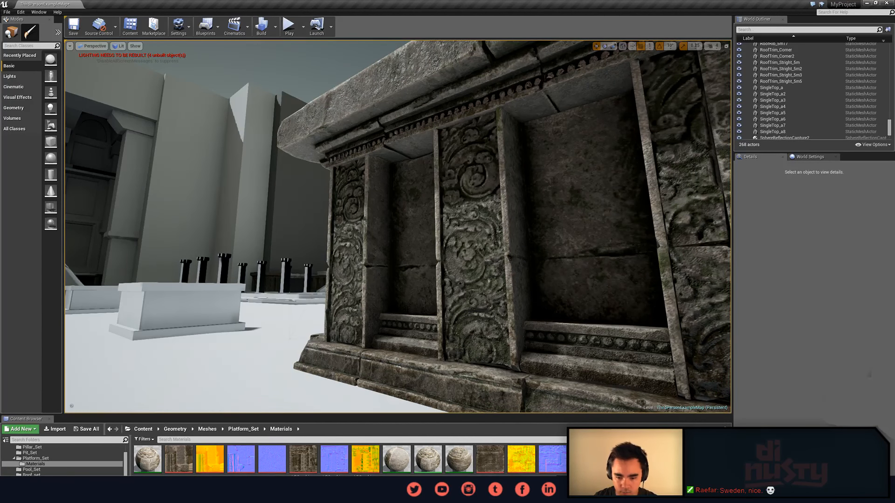
# Switch to Substance Designer and open the New_Graph of the metaltest package.
pyautogui.hotkey('alt', 'Tab')
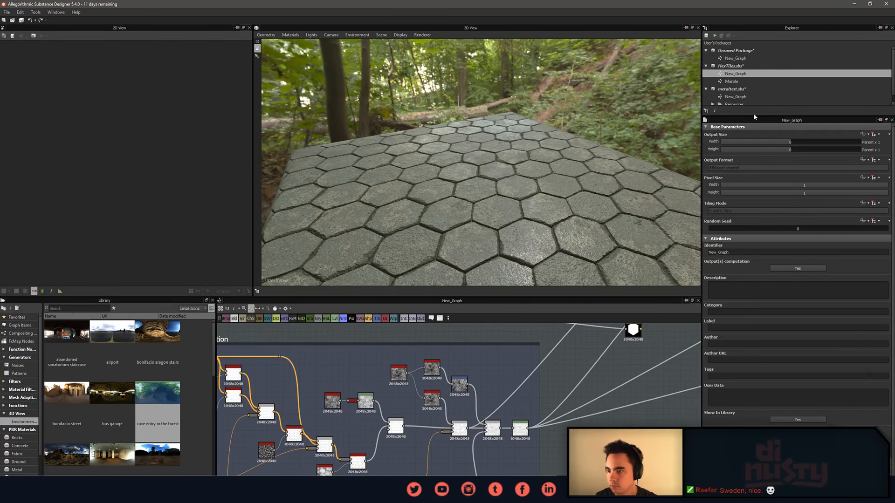
pyautogui.doubleClick(736, 97)
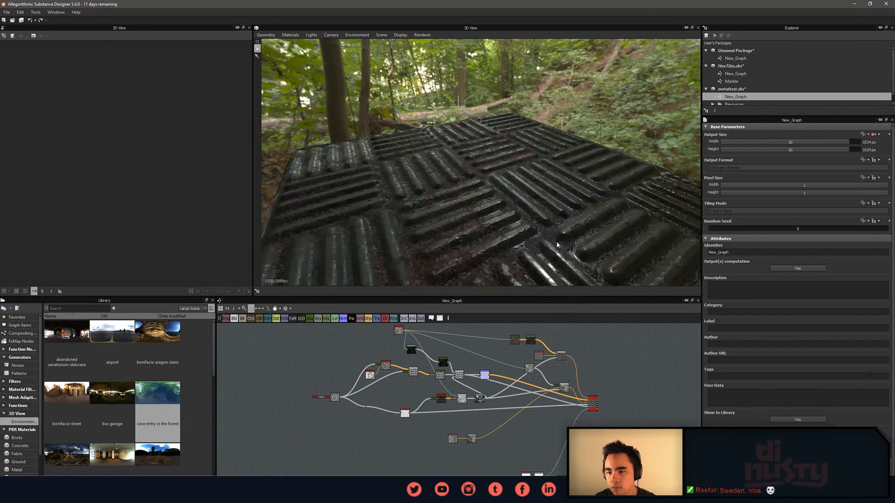
pyautogui.keyDown('alt'); pyautogui.moveTo(490, 208); pyautogui.dragTo(508, 218); pyautogui.keyUp('alt')
# Lighten the Uniform Color node feeding the Blend to a neutral grey of about 116 RGB.
pyautogui.scroll(5, 560, 391)
pyautogui.click(507, 380)
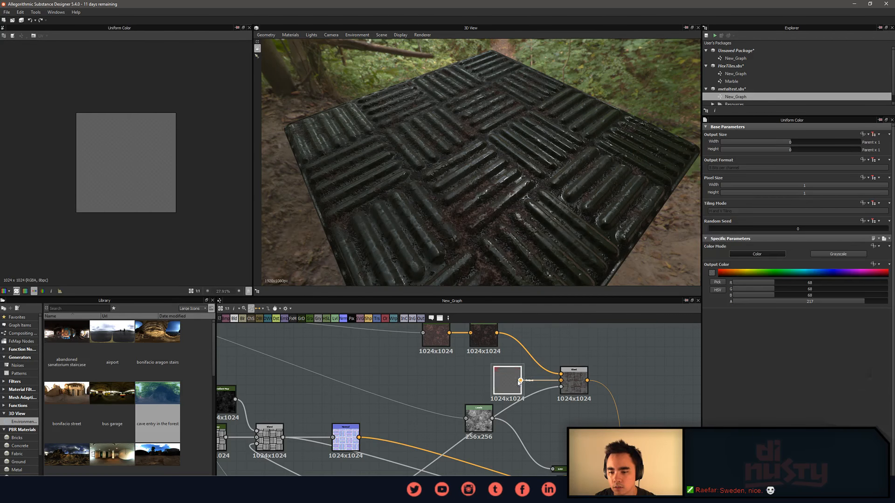
pyautogui.click(710, 273)
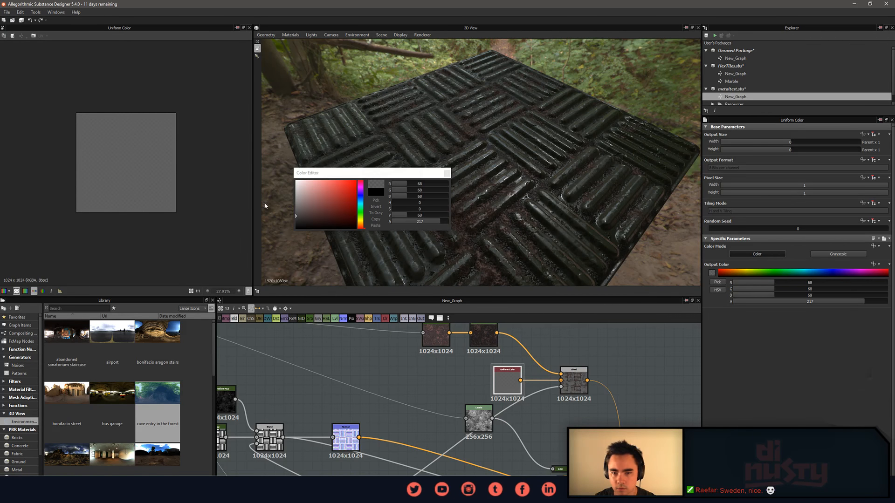
pyautogui.click(295, 206)
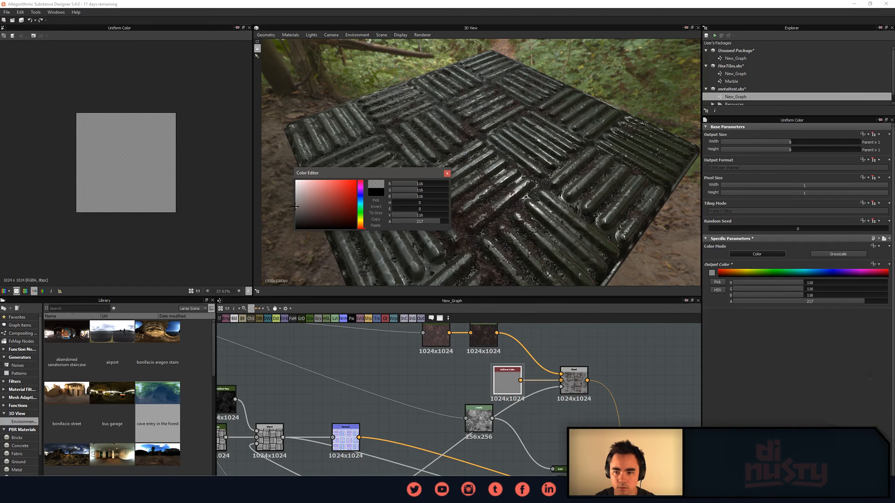
pyautogui.click(446, 173)
pyautogui.click(446, 175)
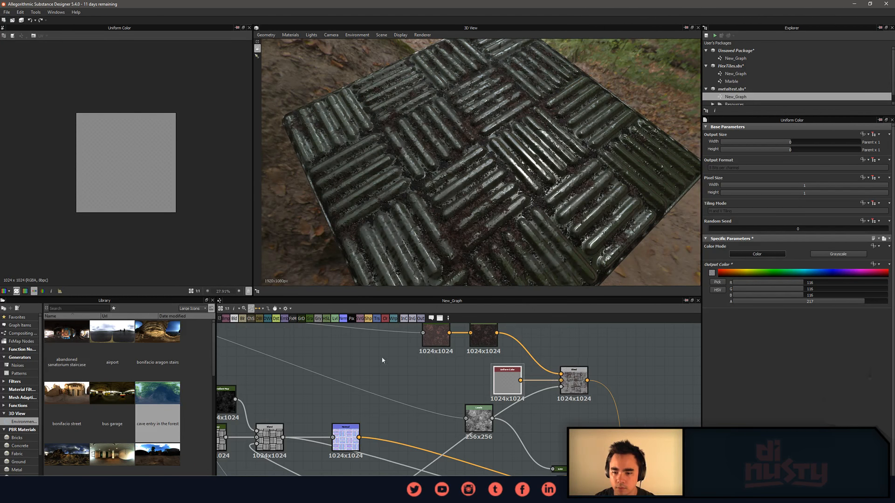
# Double the weave pattern's tiling with the x2 stretch in the Transformation 2D node and view the metal surface up close.
pyautogui.moveTo(382, 360); pyautogui.dragTo(643, 378, button='middle')
pyautogui.moveTo(249, 377); pyautogui.dragTo(339, 388, button='middle')
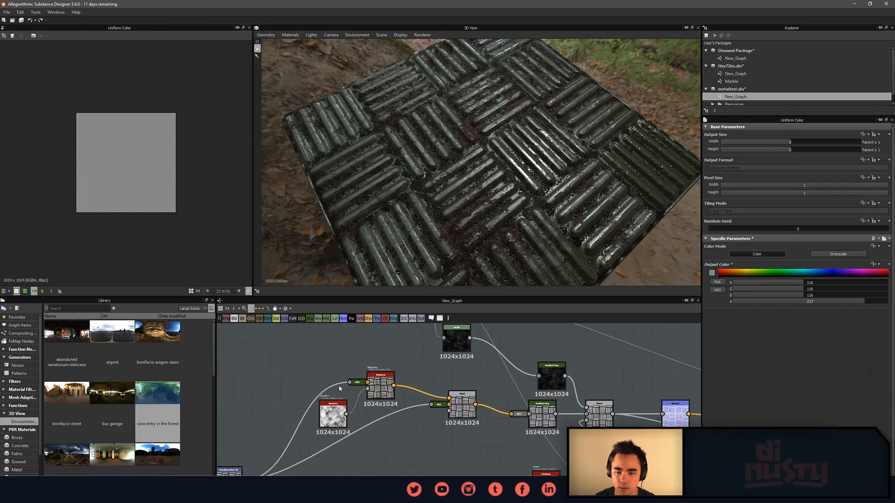
pyautogui.moveTo(275, 420); pyautogui.dragTo(436, 367, button='middle')
pyautogui.scroll(3, 370, 441)
pyautogui.doubleClick(399, 421)
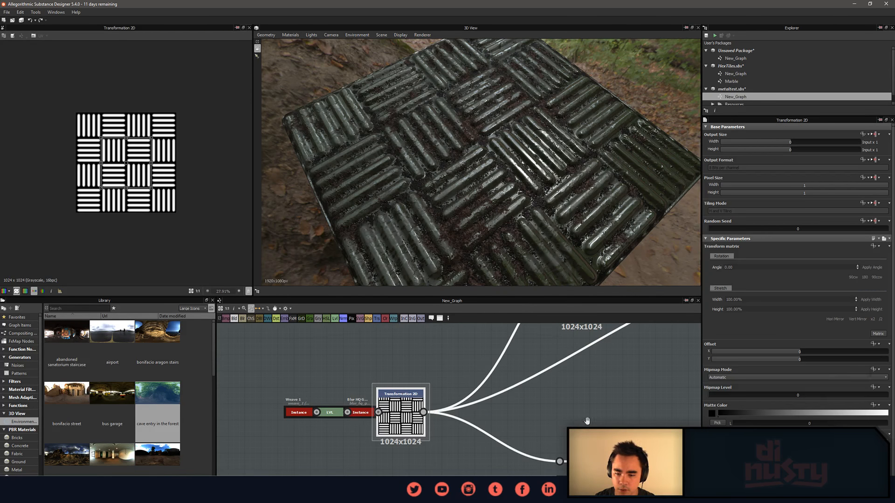
pyautogui.moveTo(586, 420); pyautogui.dragTo(568, 420, button='middle')
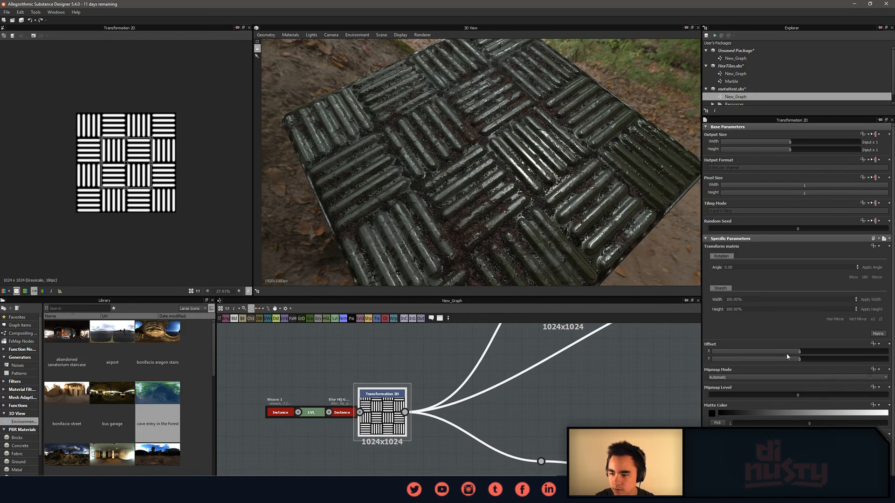
pyautogui.click(881, 319)
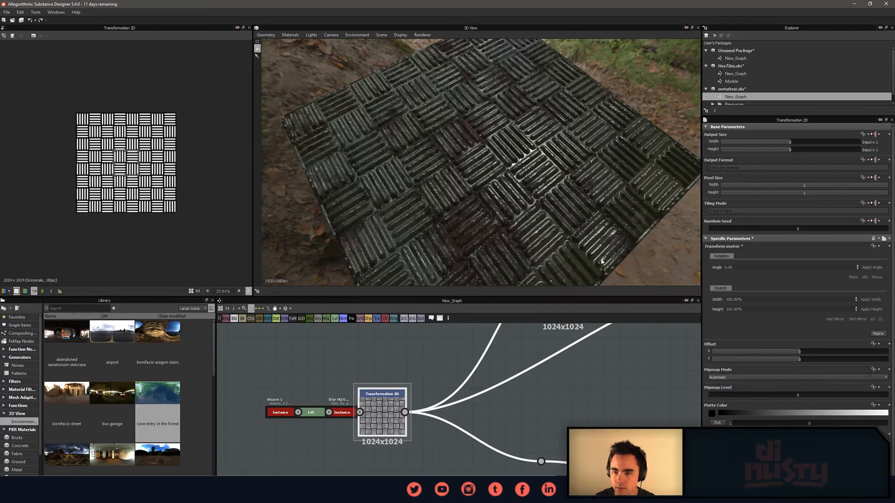
pyautogui.moveTo(529, 227); pyautogui.dragTo(552, 205)
pyautogui.scroll(3, 529, 153)
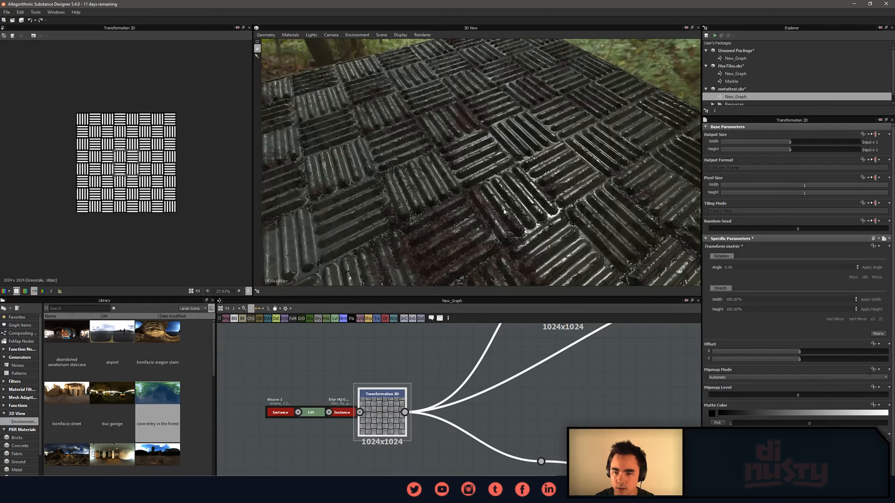
pyautogui.moveTo(677, 376)
pyautogui.mouseDown(button='middle')
pyautogui.moveTo(661, 384)
pyautogui.moveTo(673, 365)
pyautogui.mouseUp(button='middle')
pyautogui.moveTo(486, 275); pyautogui.dragTo(501, 216, button='middle')
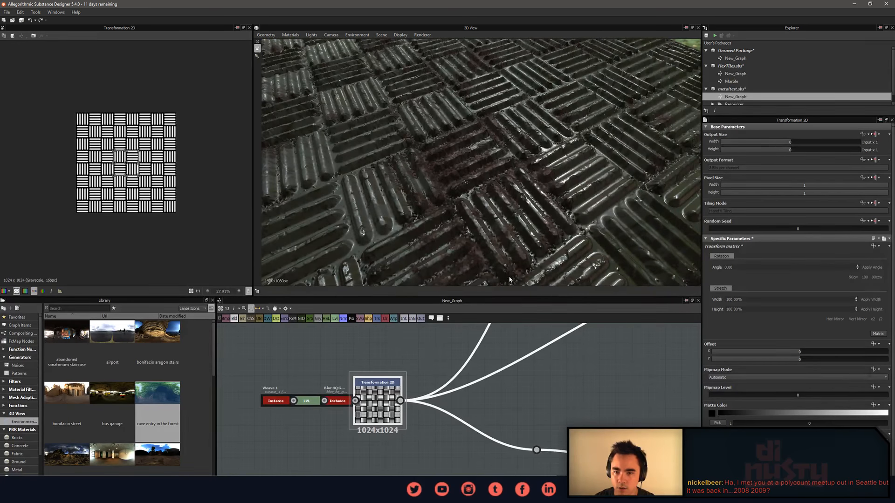
# Preview the black-and-white mask of the Levels node that follows the Invert and Blend nodes.
pyautogui.moveTo(480, 402); pyautogui.dragTo(467, 405, button='middle')
pyautogui.scroll(-3, 503, 392)
pyautogui.moveTo(532, 376); pyautogui.dragTo(417, 493, button='middle')
pyautogui.scroll(-2, 495, 393)
pyautogui.scroll(1, 491, 417)
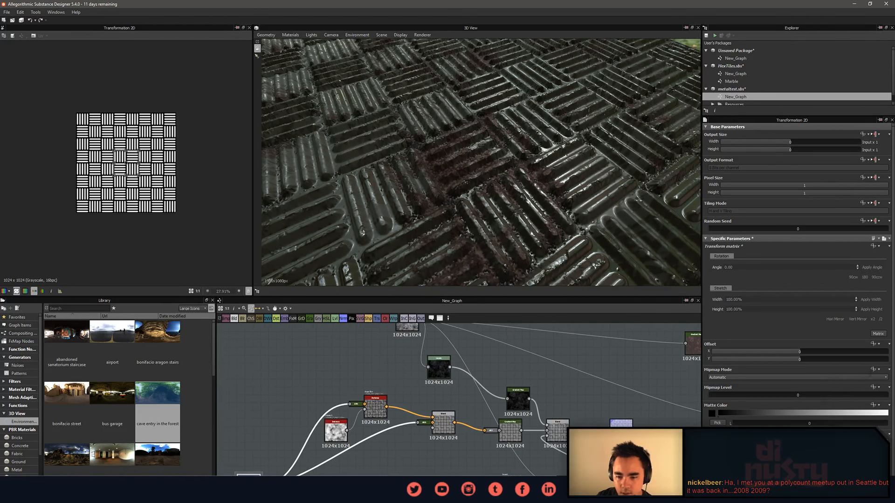
pyautogui.scroll(3, 496, 407)
pyautogui.click(461, 402)
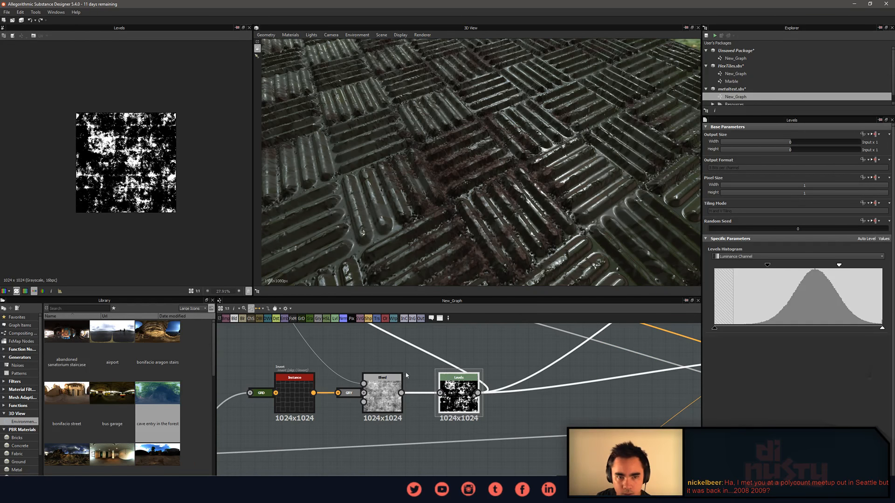
pyautogui.scroll(4, 101, 169)
pyautogui.moveTo(500, 389); pyautogui.dragTo(537, 416, button='middle')
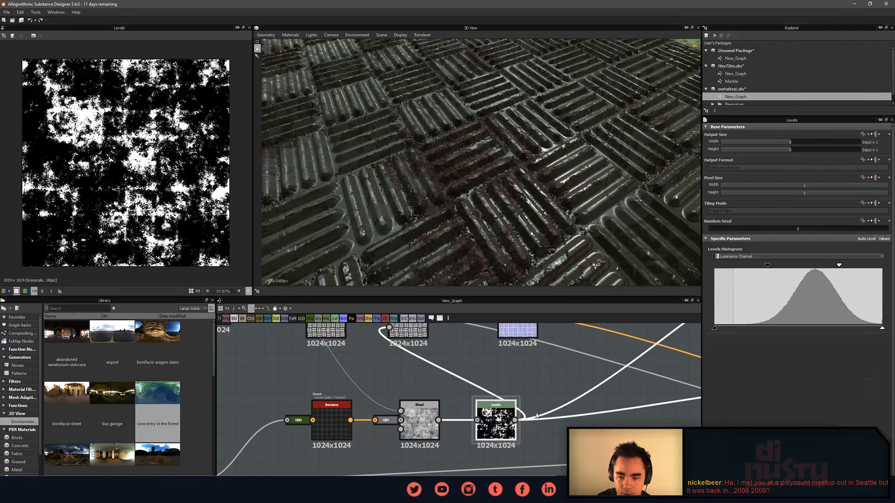
# Trace the mask back by previewing the Blend, Invert, Ambient Occlusion and Transformation 2D nodes in turn.
pyautogui.click(420, 419)
pyautogui.moveTo(348, 360); pyautogui.dragTo(407, 442, button='middle')
pyautogui.moveTo(266, 351)
pyautogui.mouseDown(button='middle')
pyautogui.moveTo(455, 385)
pyautogui.moveTo(432, 437)
pyautogui.moveTo(326, 339)
pyautogui.mouseUp(button='middle')
pyautogui.moveTo(544, 465); pyautogui.dragTo(455, 403, button='middle')
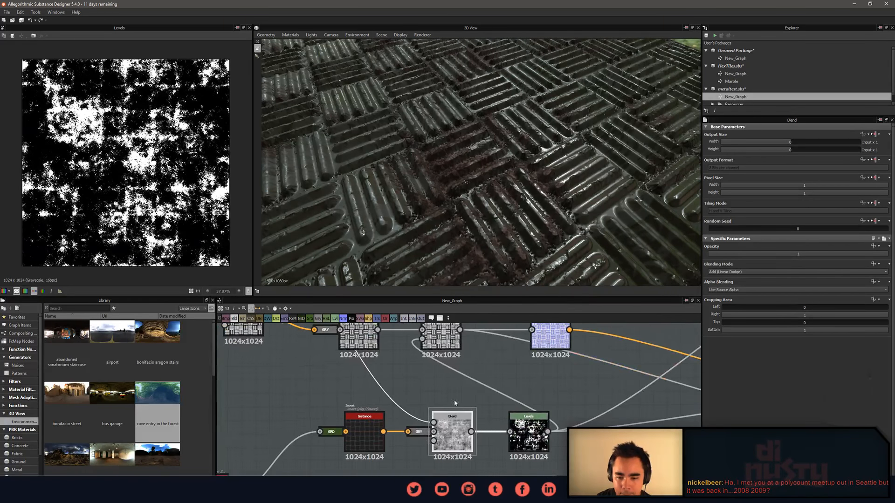
pyautogui.doubleClick(452, 431)
pyautogui.doubleClick(359, 434)
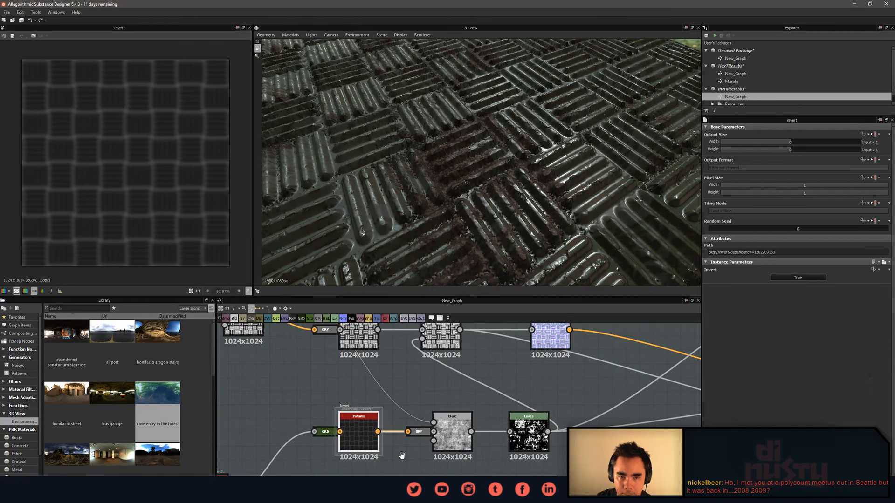
pyautogui.moveTo(402, 455); pyautogui.dragTo(496, 411, button='middle')
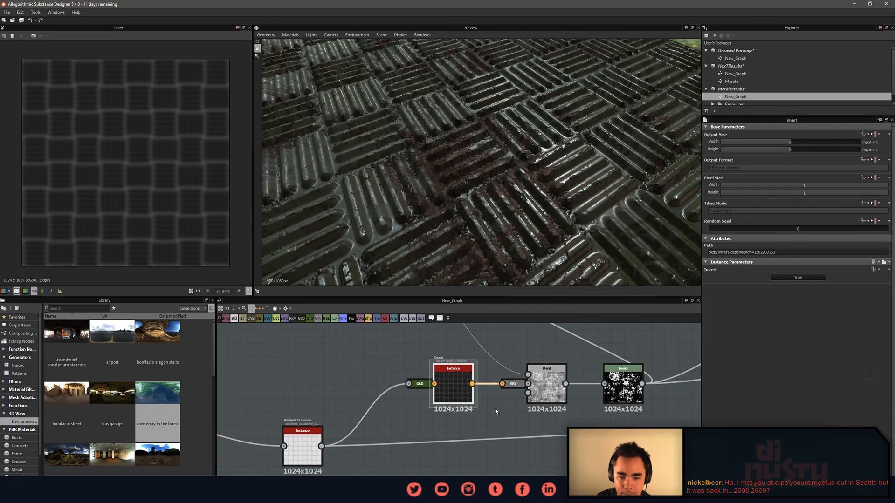
pyautogui.doubleClick(296, 453)
pyautogui.moveTo(294, 454); pyautogui.dragTo(470, 428, button='middle')
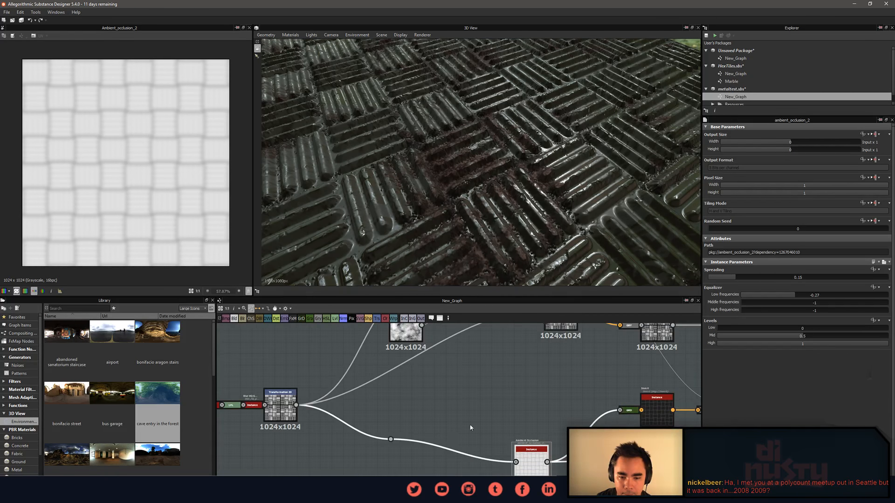
pyautogui.doubleClick(275, 413)
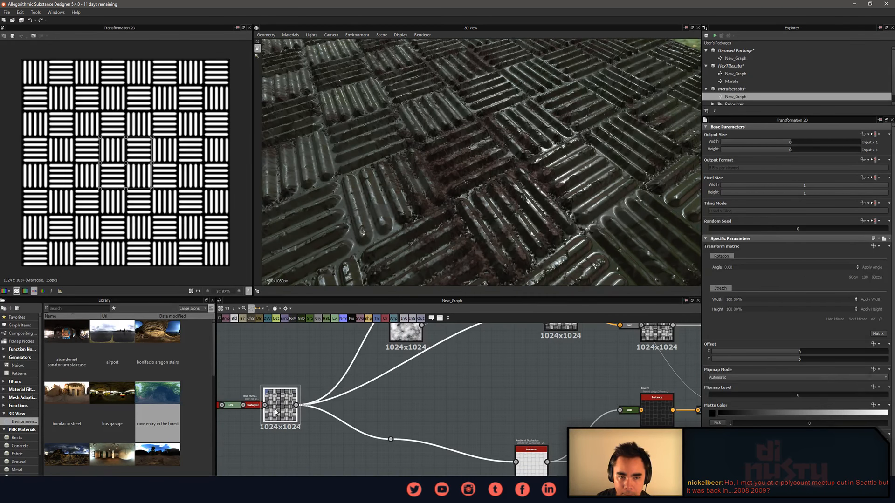
# Delete the dot node on the link between the Transformation 2D and Ambient Occlusion nodes.
pyautogui.scroll(2, 414, 426)
pyautogui.click(305, 410)
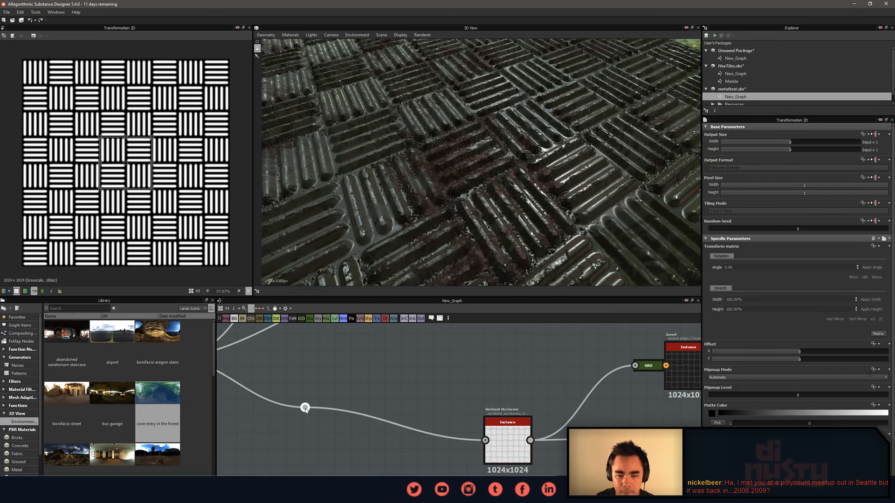
pyautogui.press('BackSpace')
# Preview the Ambient Occlusion node's output and examine its tile shading enlarged.
pyautogui.moveTo(438, 438); pyautogui.dragTo(387, 415, button='middle')
pyautogui.doubleClick(459, 432)
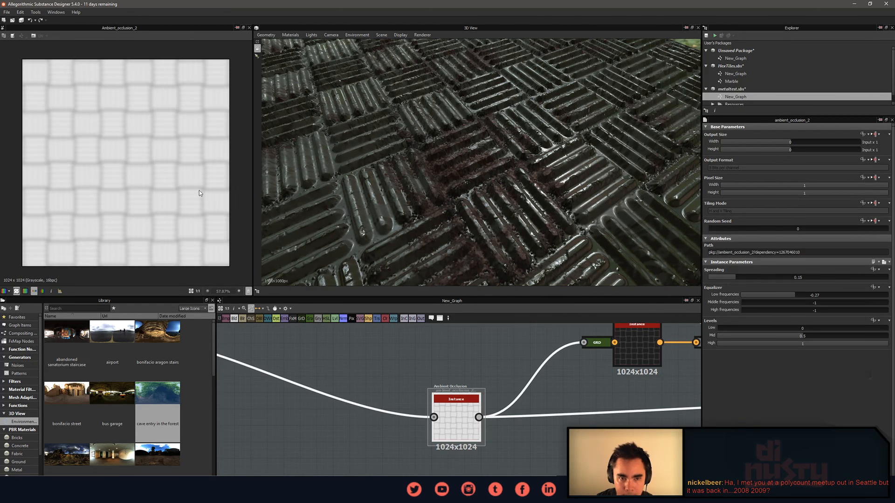
pyautogui.scroll(3, 200, 190)
pyautogui.scroll(-2, 500, 390)
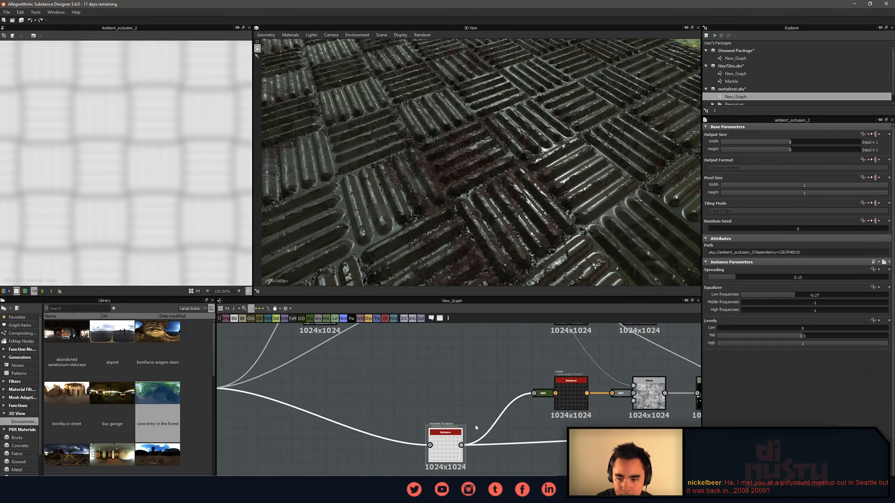
# Set the Ambient Occlusion node's low frequencies to -0.56 and its spreading to 0.16.
pyautogui.moveTo(796, 297); pyautogui.dragTo(737, 277)
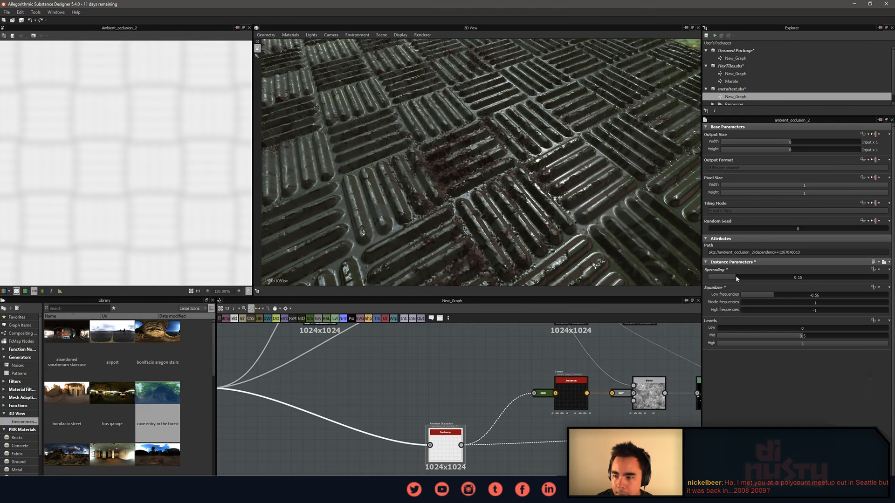
pyautogui.moveTo(661, 367); pyautogui.dragTo(530, 362, button='middle')
pyautogui.scroll(2, 506, 388)
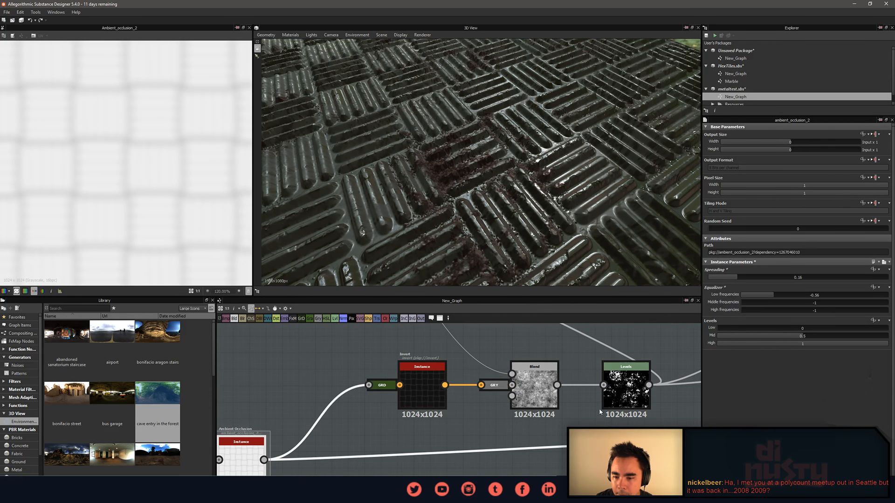
pyautogui.moveTo(437, 413); pyautogui.dragTo(548, 393, button='middle')
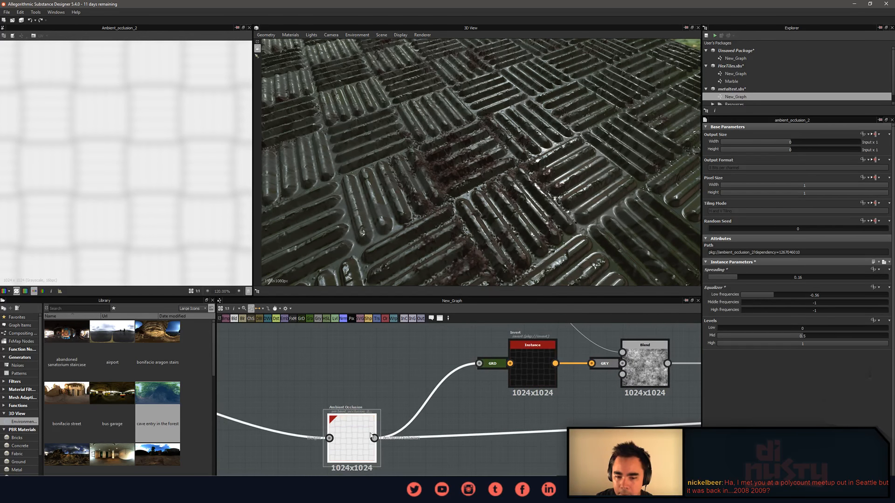
# Preview the Transformation 2D node and set the intensity of the Blur HQ node feeding it to 2.27.
pyautogui.moveTo(238, 387); pyautogui.dragTo(590, 407, button='middle')
pyautogui.moveTo(522, 403); pyautogui.dragTo(538, 393, button='middle')
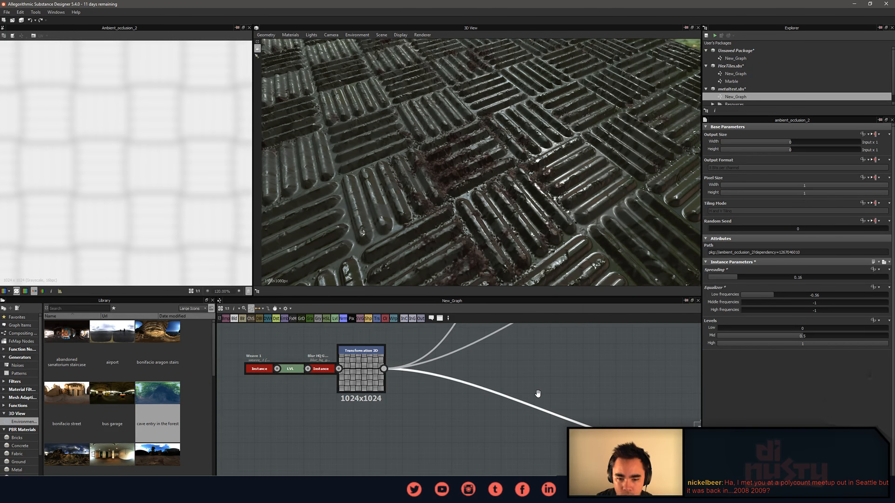
pyautogui.doubleClick(368, 382)
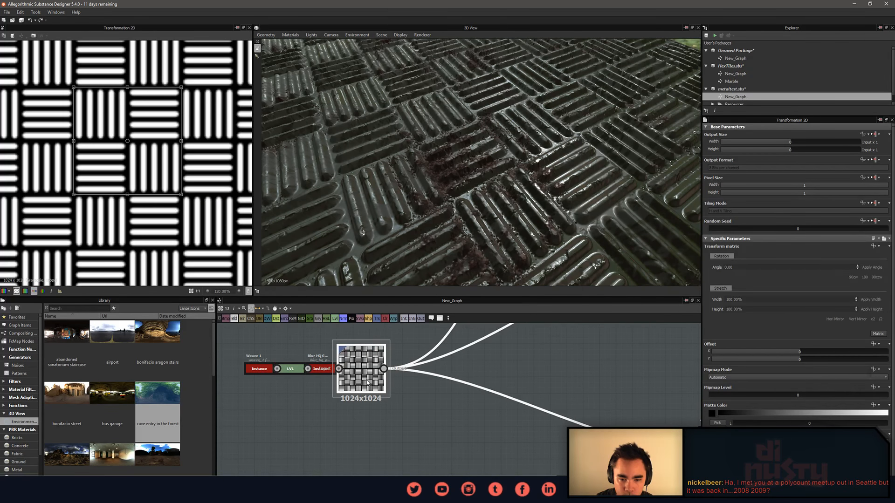
pyautogui.click(321, 371)
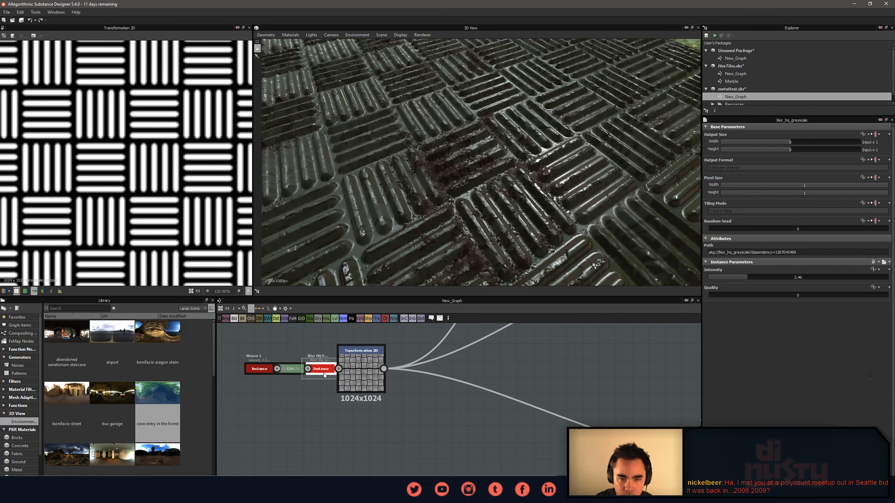
pyautogui.moveTo(751, 279); pyautogui.dragTo(734, 279)
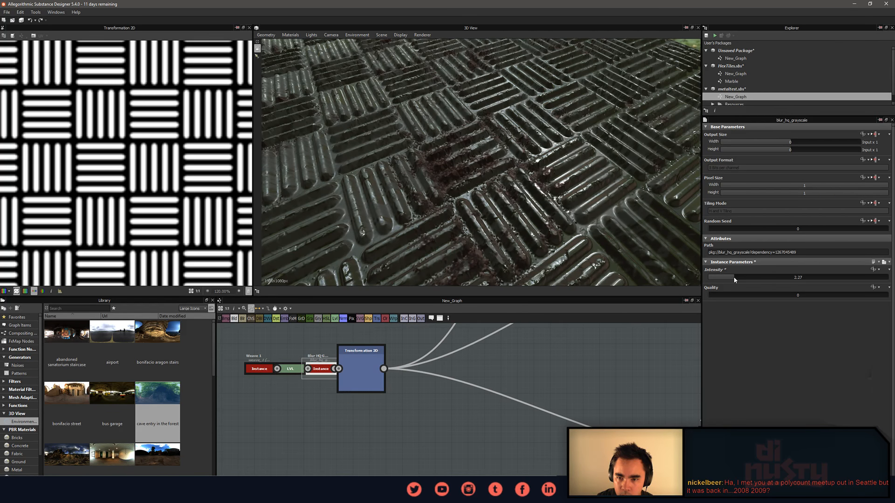
# Preview the Ambient Occlusion node's output, followed by the output of the Invert node connected to it.
pyautogui.moveTo(683, 382); pyautogui.dragTo(468, 361, button='middle')
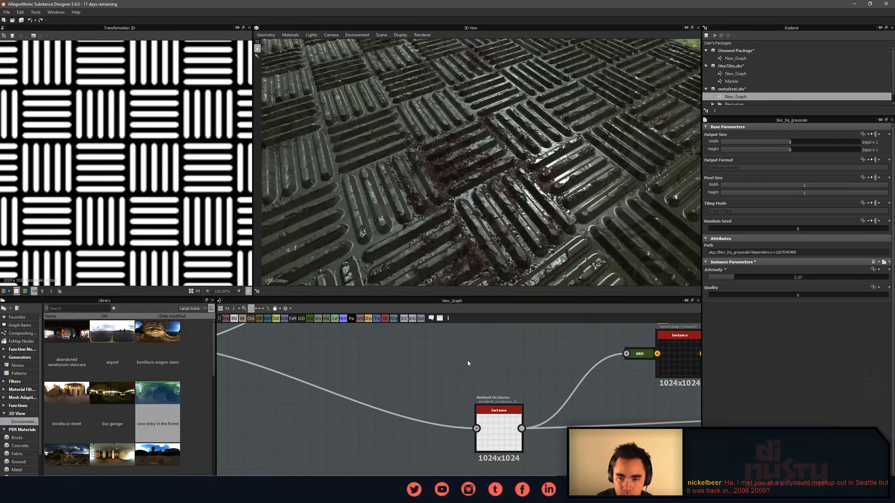
pyautogui.doubleClick(505, 436)
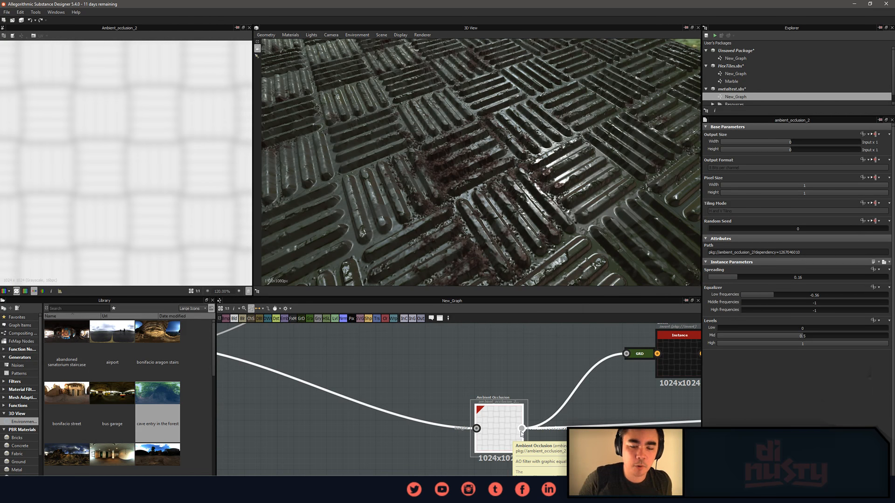
pyautogui.moveTo(494, 426); pyautogui.dragTo(462, 413, button='middle')
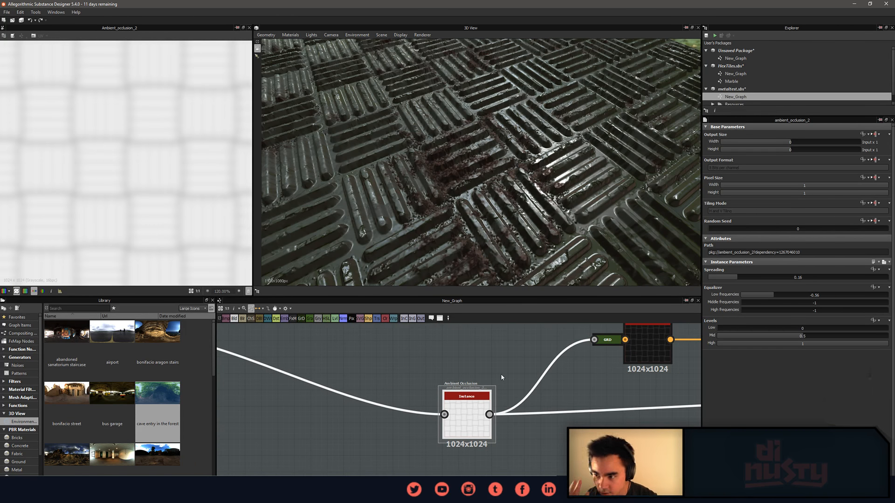
pyautogui.moveTo(611, 376); pyautogui.dragTo(526, 380, button='middle')
pyautogui.scroll(2, 481, 398)
pyautogui.doubleClick(489, 378)
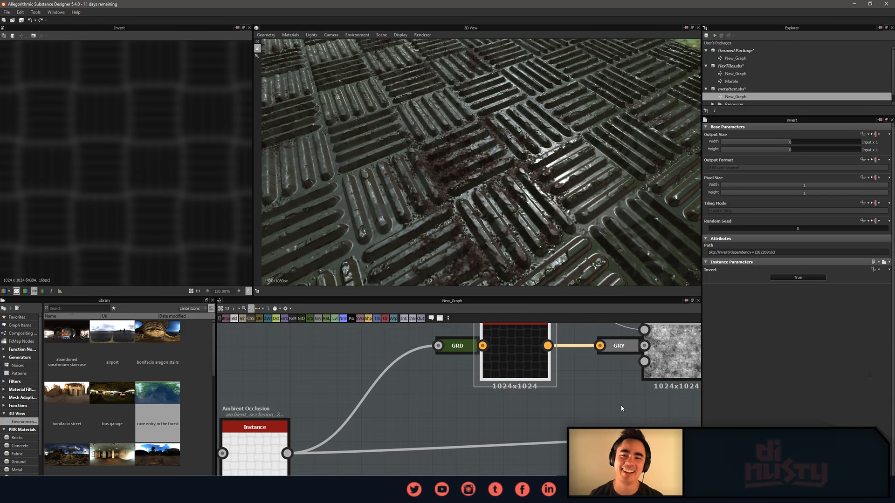
# Inspect the floor from a slightly different angle and preview the Invert, Blend and Levels nodes in sequence.
pyautogui.moveTo(478, 191); pyautogui.dragTo(458, 190)
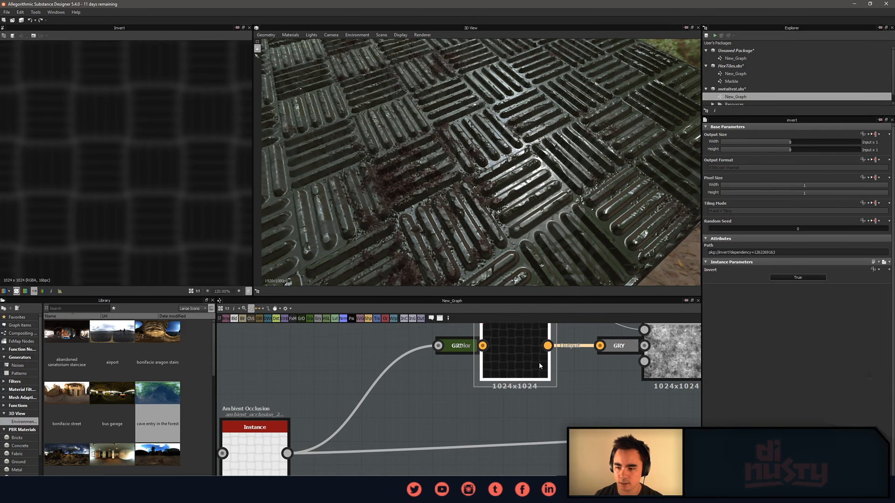
pyautogui.moveTo(591, 381); pyautogui.dragTo(452, 424, button='middle')
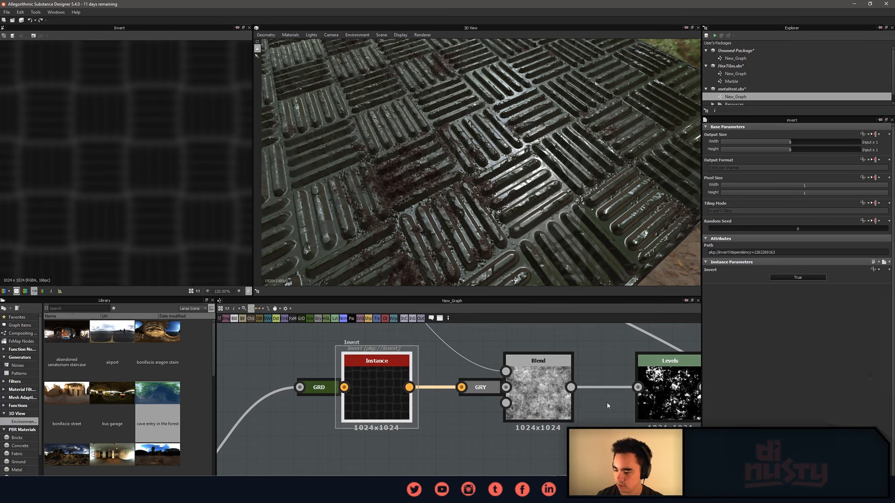
pyautogui.click(547, 401)
pyautogui.moveTo(547, 402); pyautogui.dragTo(512, 404, button='middle')
pyautogui.doubleClick(341, 396)
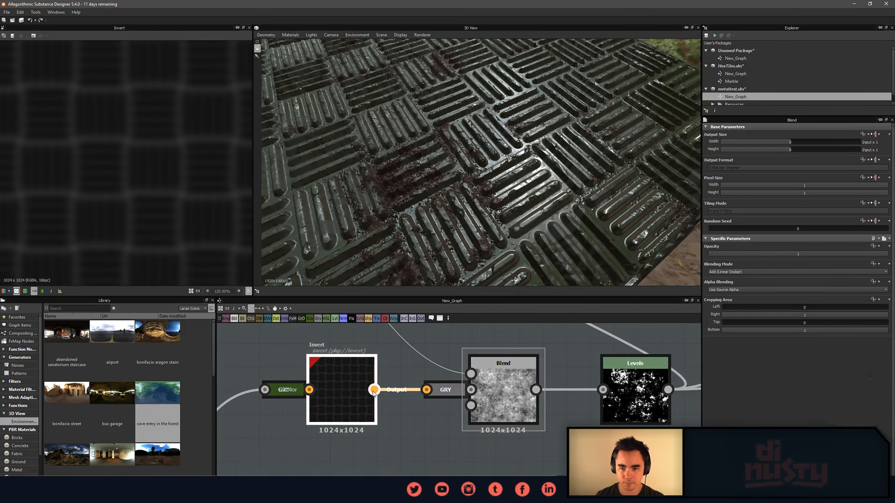
pyautogui.doubleClick(502, 398)
pyautogui.moveTo(503, 398); pyautogui.dragTo(452, 392, button='middle')
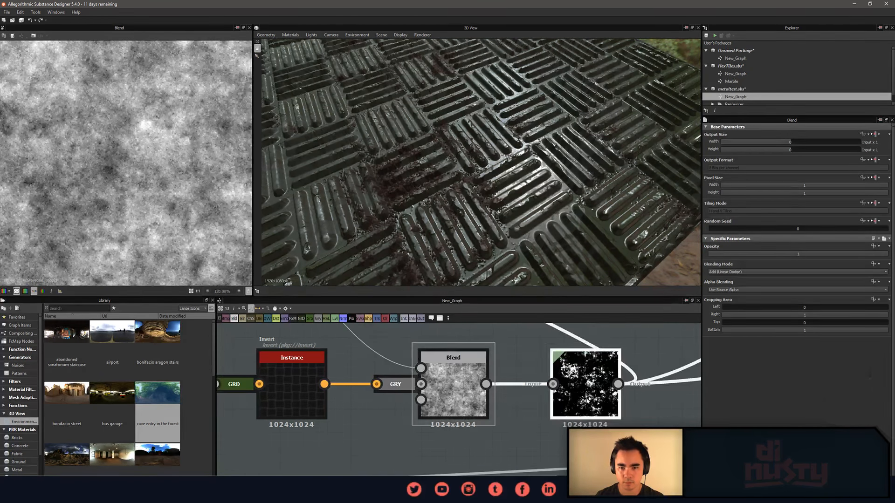
pyautogui.doubleClick(585, 387)
# Set the Ambient Occlusion node's spreading to 0.27, low frequencies to -0.69, middle frequencies to -0.52 and high frequencies to about 0.35.
pyautogui.moveTo(601, 401); pyautogui.dragTo(659, 437, button='middle')
pyautogui.scroll(-2, 511, 422)
pyautogui.scroll(1, 511, 422)
pyautogui.doubleClick(357, 410)
pyautogui.scroll(-2, 466, 371)
pyautogui.moveTo(357, 410); pyautogui.dragTo(477, 388, button='middle')
pyautogui.scroll(-1, 467, 419)
pyautogui.moveTo(408, 415); pyautogui.dragTo(494, 403, button='middle')
pyautogui.doubleClick(399, 434)
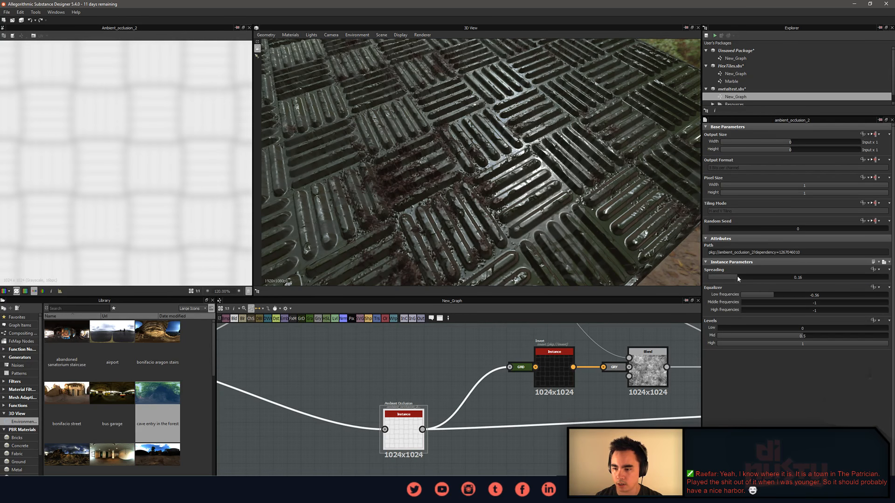
pyautogui.moveTo(737, 278); pyautogui.dragTo(806, 297)
pyautogui.moveTo(748, 301); pyautogui.dragTo(838, 304)
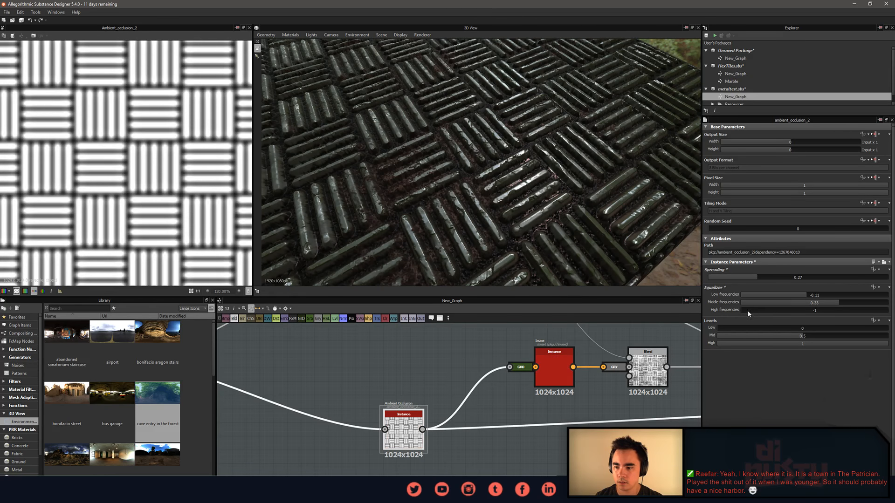
pyautogui.moveTo(749, 314); pyautogui.dragTo(840, 315)
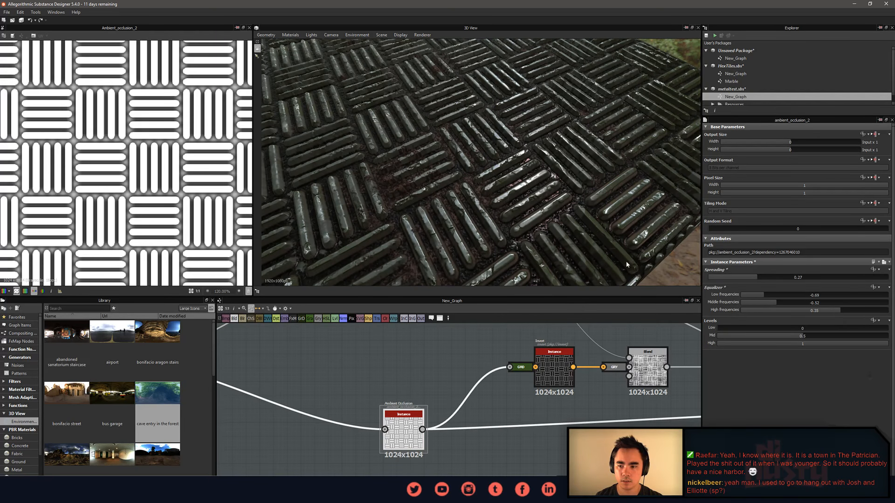
# Examine the gaps between the raised floor bars up close in the 3D view and fit the 2D preview.
pyautogui.moveTo(535, 171); pyautogui.dragTo(525, 194)
pyautogui.moveTo(629, 361); pyautogui.dragTo(367, 367, button='middle')
pyautogui.scroll(-2, 595, 391)
pyautogui.moveTo(595, 391); pyautogui.dragTo(532, 413, button='middle')
pyautogui.moveTo(508, 168); pyautogui.dragTo(442, 269)
pyautogui.moveTo(186, 196); pyautogui.dragTo(200, 184, button='middle')
pyautogui.press('f')
# Preview the reworked Invert, Blend and Levels outputs in turn and examine the Levels mask enlarged.
pyautogui.moveTo(506, 375); pyautogui.dragTo(577, 359, button='middle')
pyautogui.doubleClick(388, 378)
pyautogui.click(471, 391)
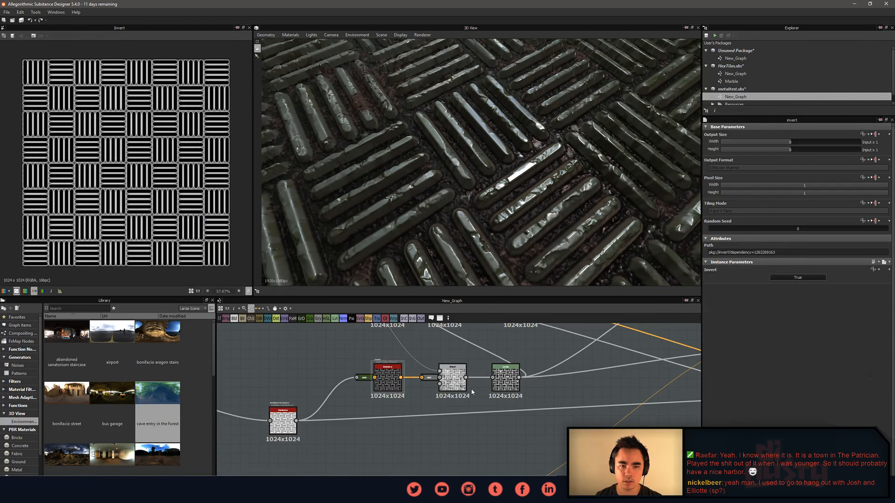
pyautogui.doubleClick(451, 383)
pyautogui.doubleClick(505, 378)
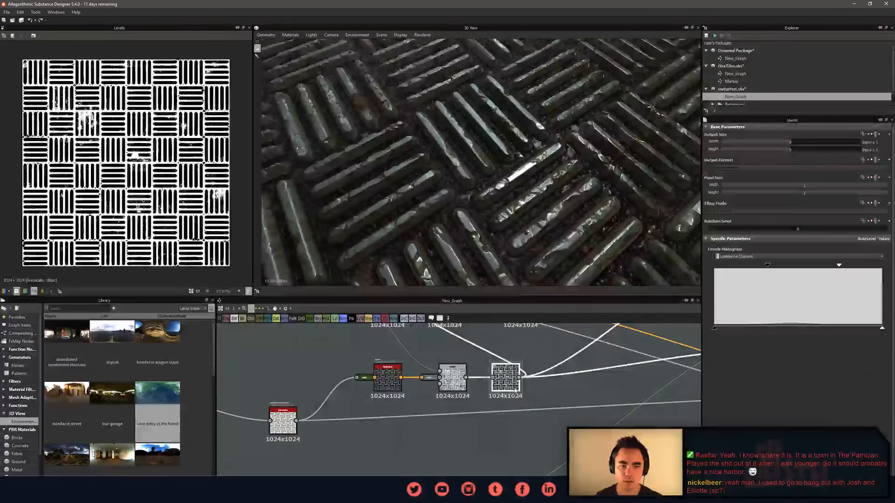
pyautogui.scroll(5, 147, 167)
pyautogui.scroll(3, 538, 374)
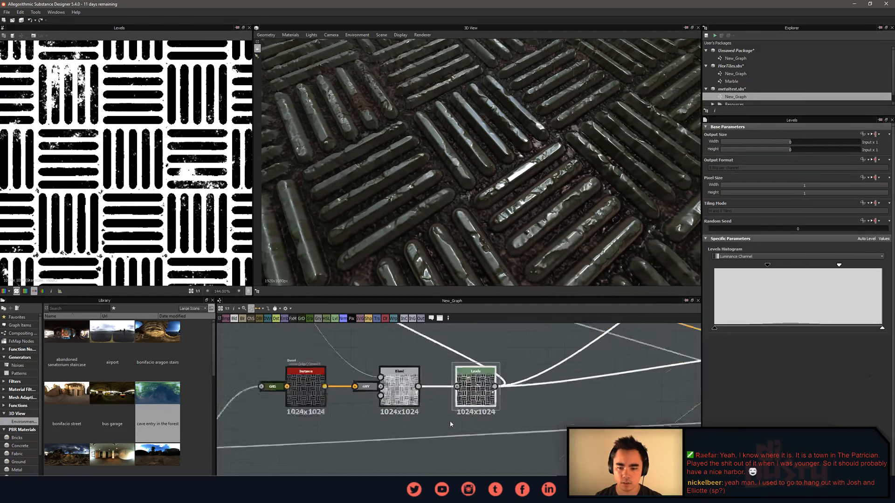
# Compare the lower Blend node's grayscale output with the mask of the Levels node after it.
pyautogui.doubleClick(385, 394)
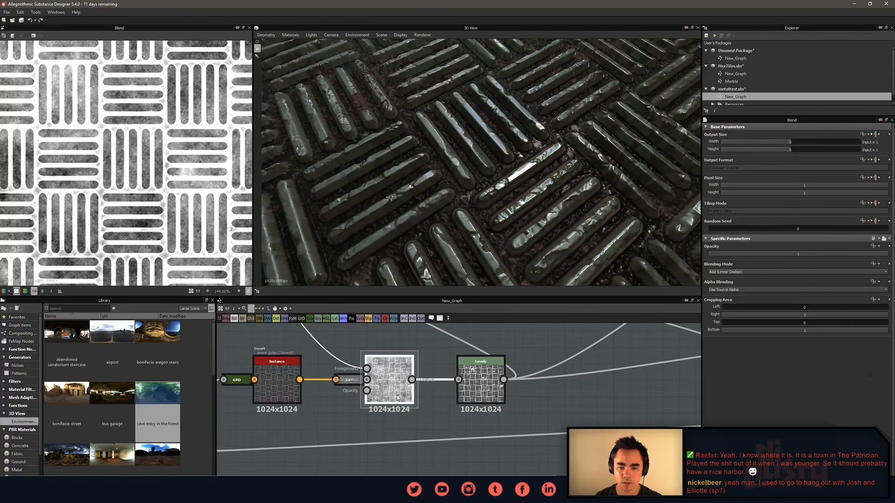
pyautogui.moveTo(398, 398); pyautogui.dragTo(415, 431, button='middle')
pyautogui.moveTo(537, 433); pyautogui.dragTo(464, 433, button='middle')
pyautogui.doubleClick(427, 416)
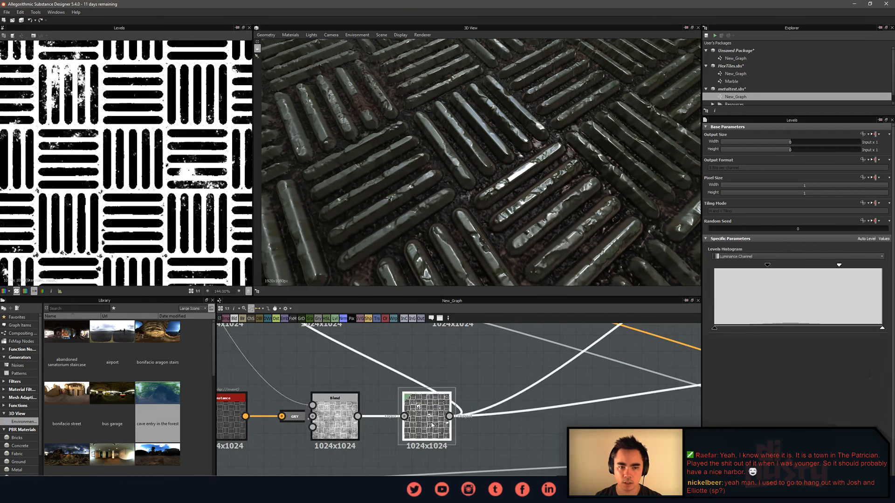
# Try feeding the upper Blend node's opacity input directly from the lower Blend node, preview the result, and restore the Levels link.
pyautogui.moveTo(376, 389); pyautogui.dragTo(497, 435, button='middle')
pyautogui.scroll(-2, 537, 459)
pyautogui.scroll(2, 489, 447)
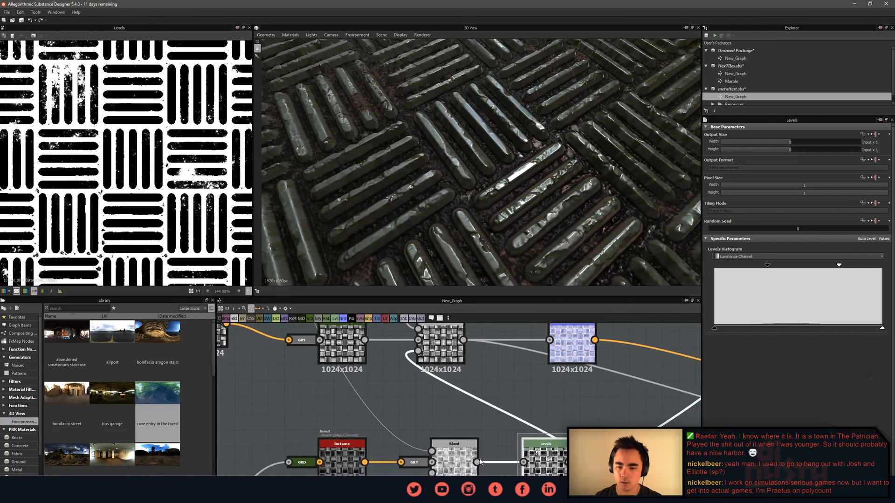
pyautogui.moveTo(416, 352); pyautogui.dragTo(416, 353)
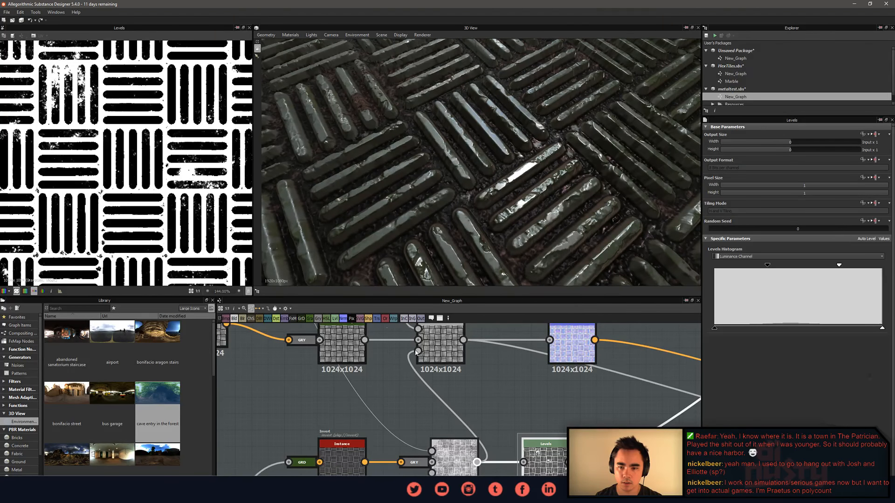
pyautogui.doubleClick(443, 353)
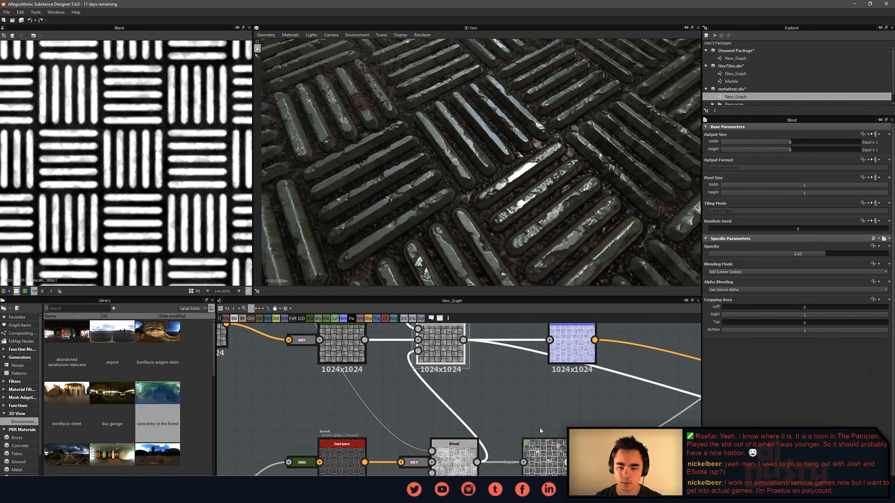
pyautogui.moveTo(541, 431); pyautogui.dragTo(416, 356)
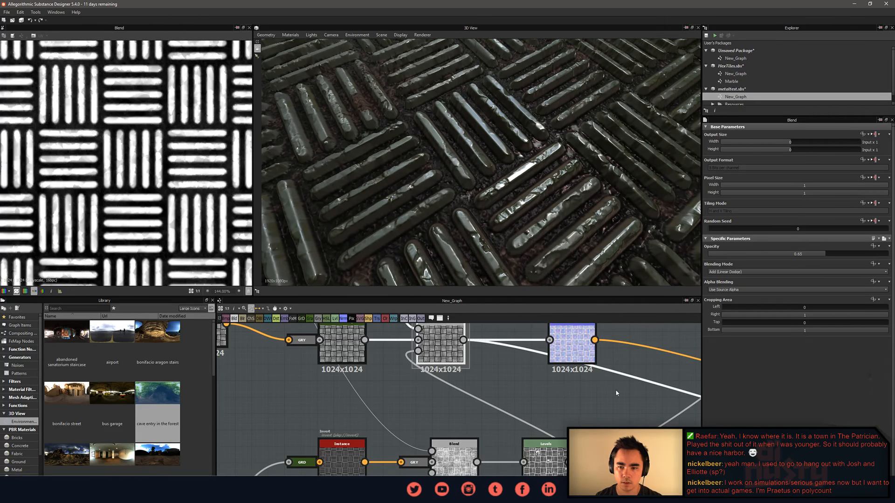
# Preview the Normal node's map, turn off the transparency checkerboard in the 2D view, and examine the map enlarged.
pyautogui.moveTo(615, 393); pyautogui.dragTo(450, 419, button='middle')
pyautogui.doubleClick(419, 350)
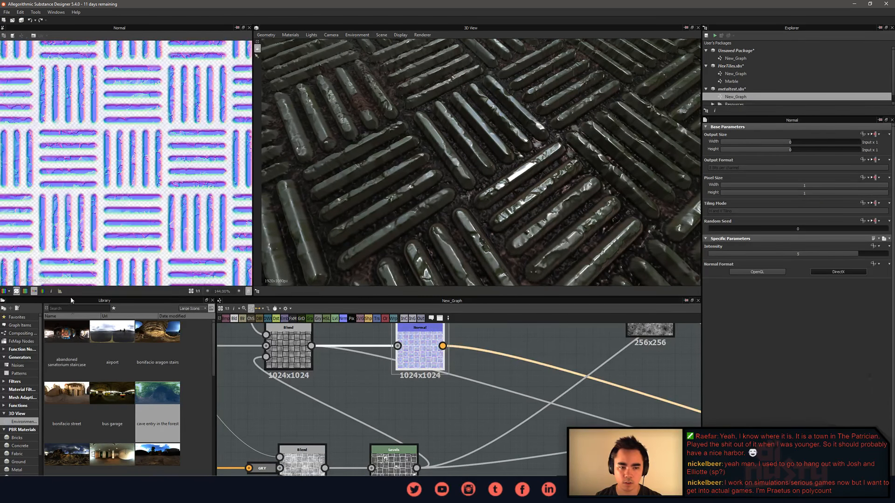
pyautogui.click(17, 290)
pyautogui.scroll(3, 110, 184)
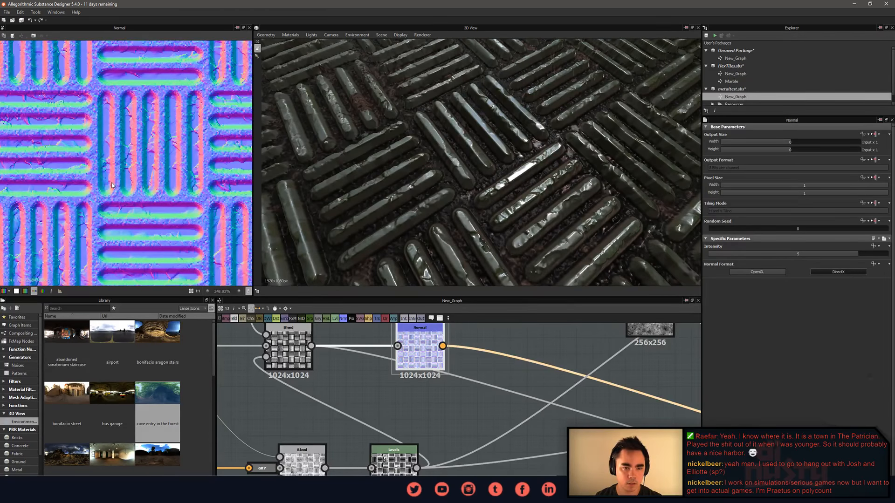
pyautogui.click(574, 381)
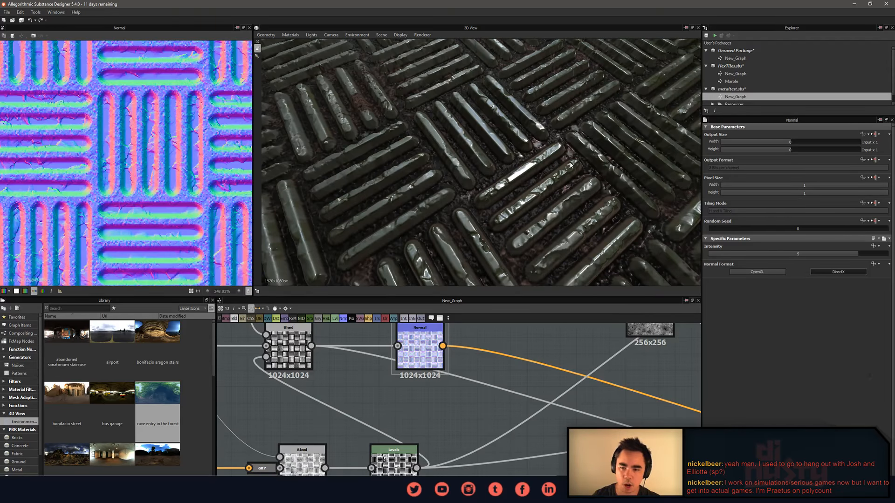
# View more of the floor in the 3D view, then preview the 256x256 Levels node and the Normal node.
pyautogui.scroll(-5, 569, 164)
pyautogui.moveTo(569, 165); pyautogui.dragTo(506, 193)
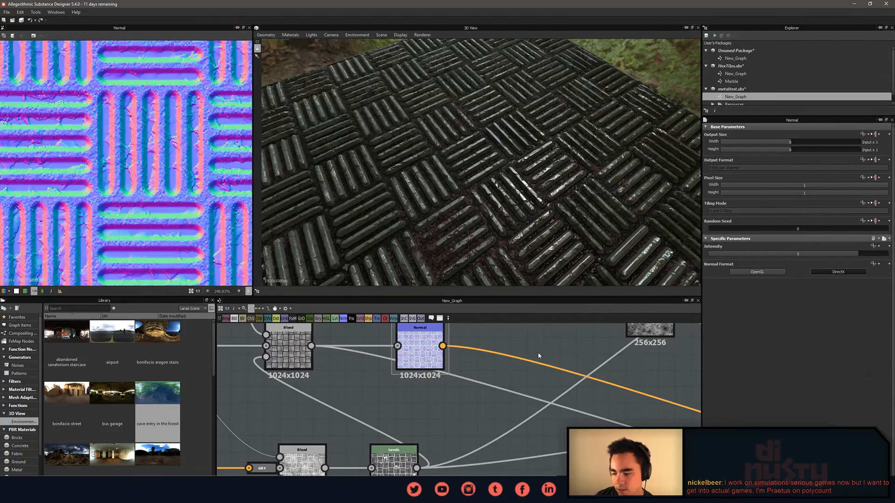
pyautogui.moveTo(538, 356); pyautogui.dragTo(447, 381, button='middle')
pyautogui.scroll(-2, 438, 383)
pyautogui.doubleClick(499, 383)
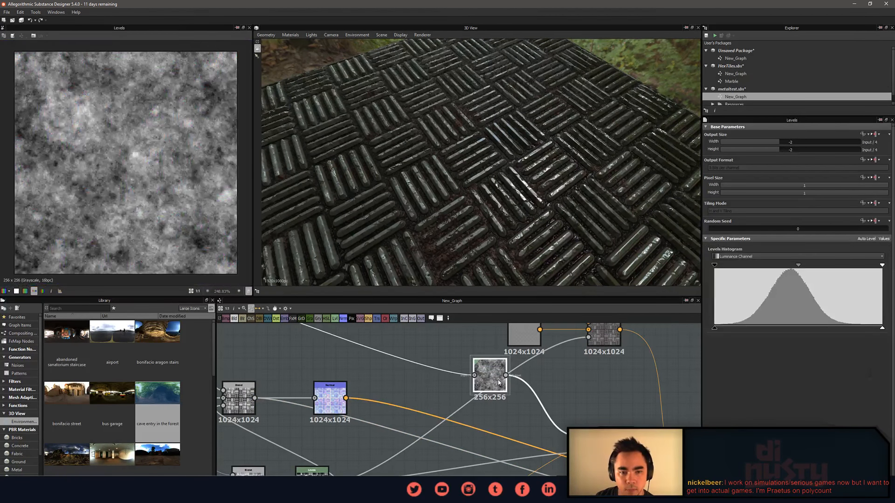
pyautogui.moveTo(531, 422); pyautogui.dragTo(638, 418, button='middle')
pyautogui.doubleClick(443, 404)
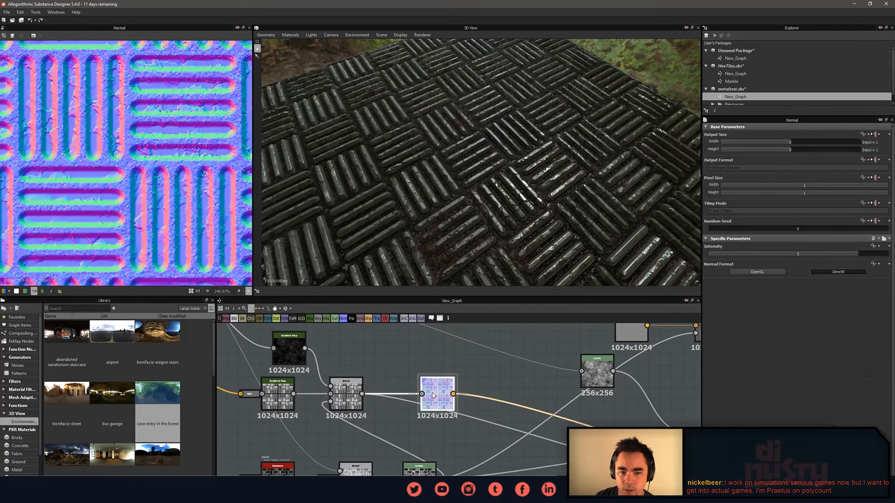
# Drop the 3D view default material's height scale to 0, raise it to about 0.13, and inspect the floor's relief.
pyautogui.moveTo(464, 342); pyautogui.dragTo(219, 299, button='middle')
pyautogui.moveTo(622, 471); pyautogui.dragTo(535, 387, button='middle')
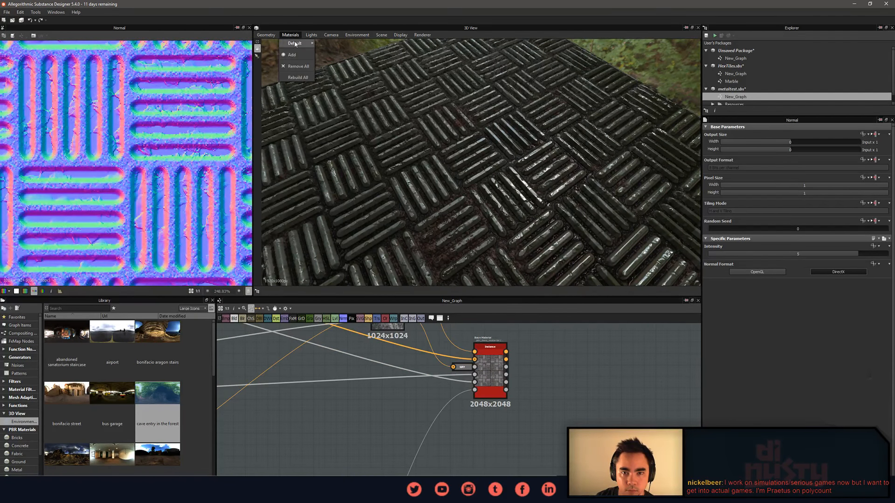
pyautogui.click(330, 47)
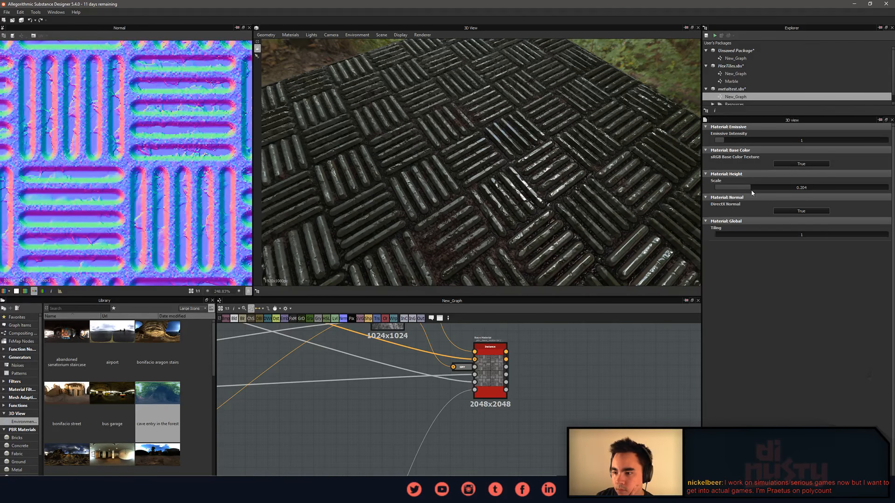
pyautogui.moveTo(748, 188); pyautogui.dragTo(704, 189)
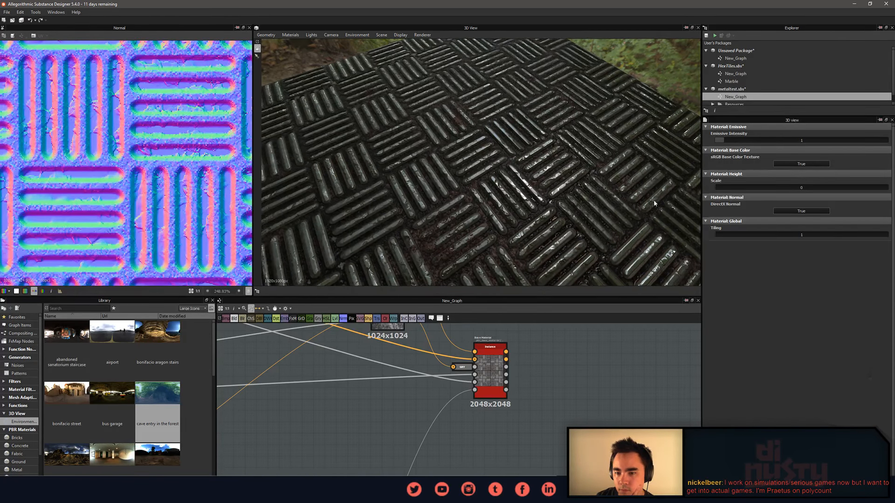
pyautogui.scroll(3, 528, 202)
pyautogui.moveTo(528, 203); pyautogui.dragTo(761, 162)
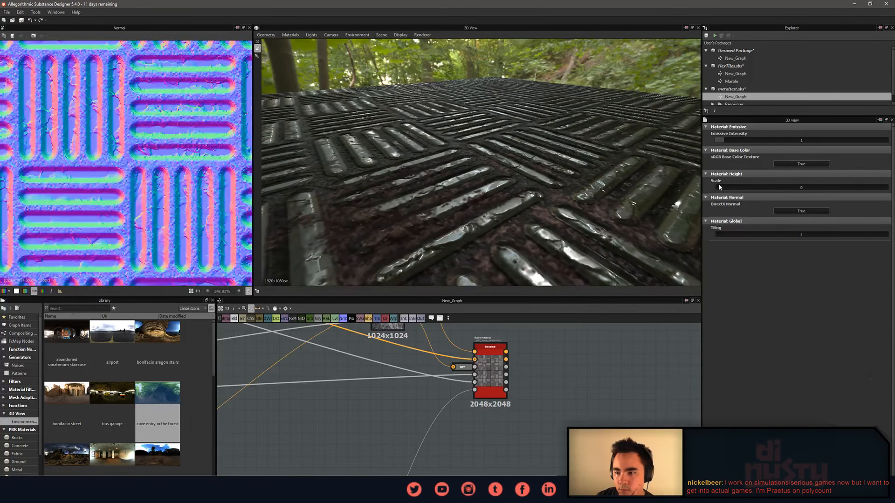
pyautogui.moveTo(720, 187); pyautogui.dragTo(738, 190)
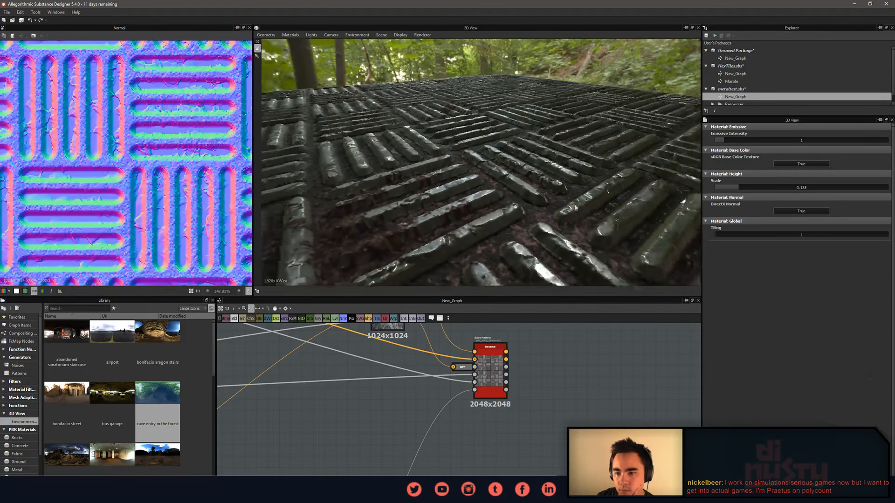
pyautogui.moveTo(576, 208); pyautogui.dragTo(488, 201)
pyautogui.scroll(-3, 404, 400)
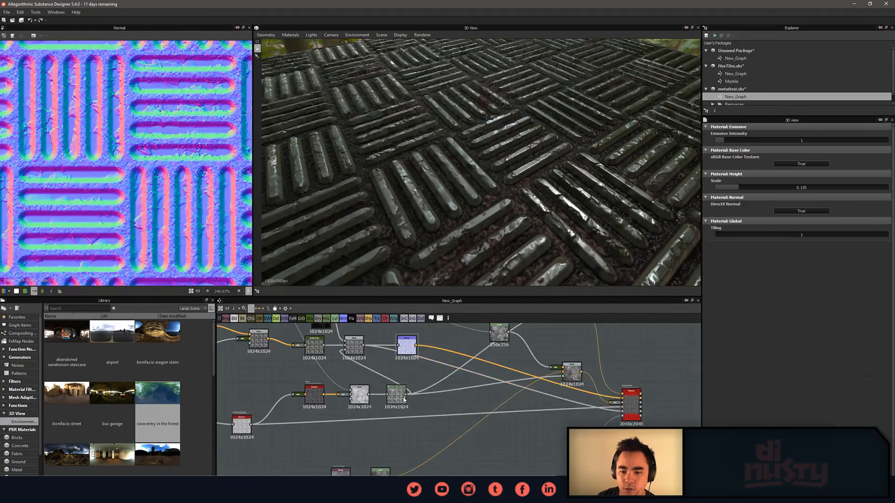
# Preview the dark Gradient Map and the Blend node that feeds the Normal node.
pyautogui.scroll(-1, 404, 400)
pyautogui.moveTo(450, 392); pyautogui.dragTo(554, 431, button='middle')
pyautogui.scroll(2, 485, 374)
pyautogui.moveTo(641, 408); pyautogui.dragTo(467, 373, button='middle')
pyautogui.scroll(3, 466, 354)
pyautogui.click(468, 373)
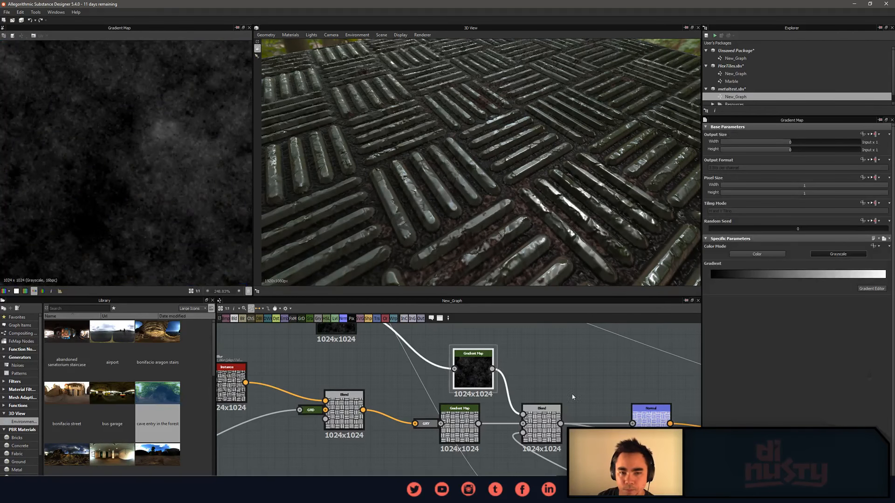
pyautogui.moveTo(572, 397); pyautogui.dragTo(496, 352, button='middle')
pyautogui.click(465, 383)
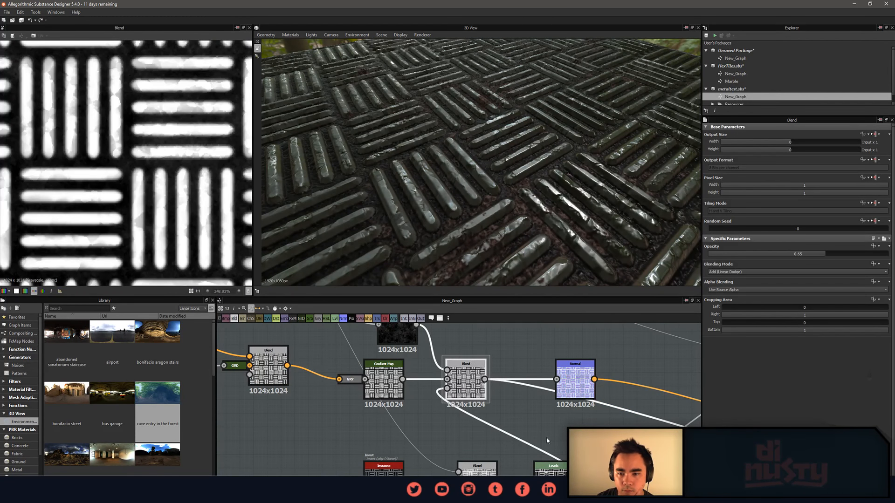
# Preview the lower Blend node, the Invert node feeding it, and the Ambient Occlusion node at the start of that chain.
pyautogui.moveTo(546, 438); pyautogui.dragTo(553, 366, button='middle')
pyautogui.moveTo(408, 465); pyautogui.dragTo(540, 419, button='middle')
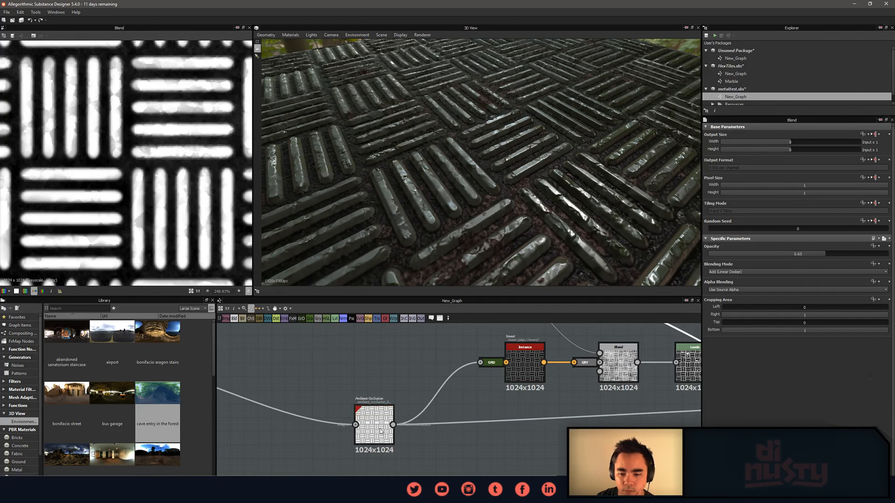
pyautogui.moveTo(473, 409); pyautogui.dragTo(484, 412, button='middle')
pyautogui.click(545, 373)
pyautogui.moveTo(557, 380); pyautogui.dragTo(389, 411, button='middle')
pyautogui.click(457, 400)
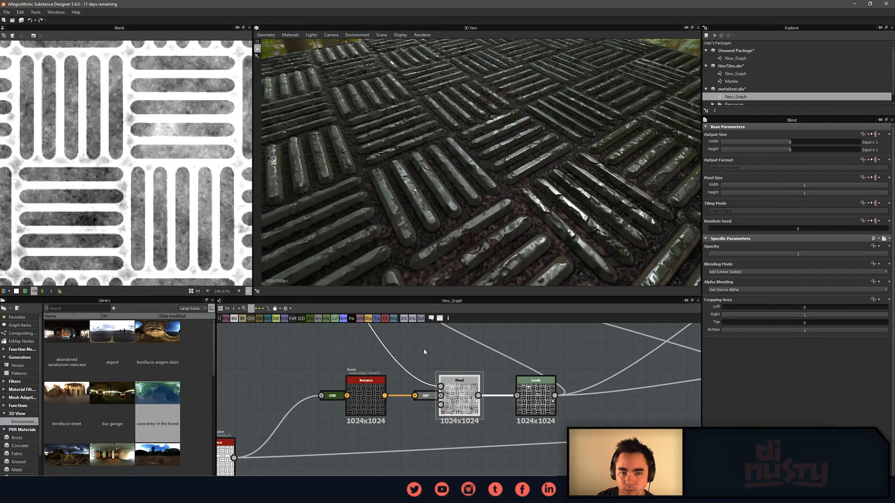
pyautogui.moveTo(427, 361); pyautogui.dragTo(645, 334, button='middle')
pyautogui.scroll(-1, 438, 434)
pyautogui.doubleClick(330, 462)
pyautogui.doubleClick(393, 427)
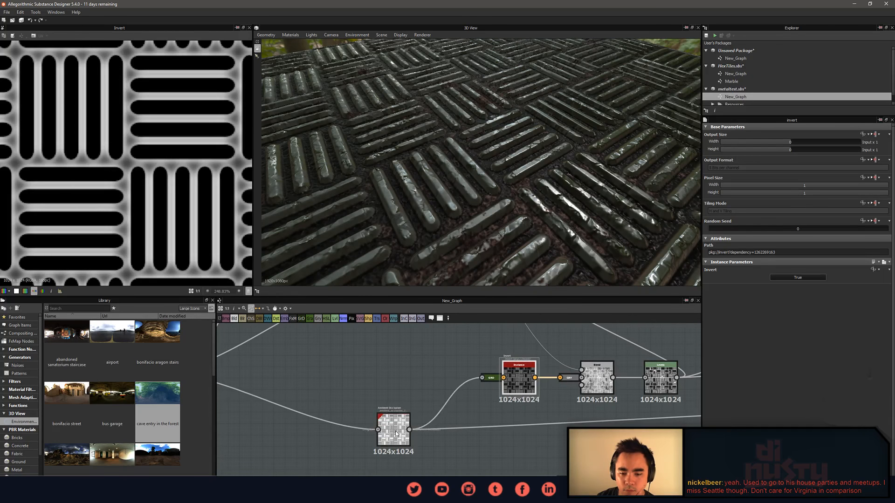
# Add a Levels node and wire it between the Ambient Occlusion node and the Invert node.
pyautogui.moveTo(839, 309)
pyautogui.mouseDown()
pyautogui.moveTo(852, 310)
pyautogui.moveTo(818, 312)
pyautogui.moveTo(845, 311)
pyautogui.mouseUp()
pyautogui.scroll(1, 524, 440)
pyautogui.moveTo(357, 422); pyautogui.dragTo(302, 422)
pyautogui.press('space')
pyautogui.write('level')
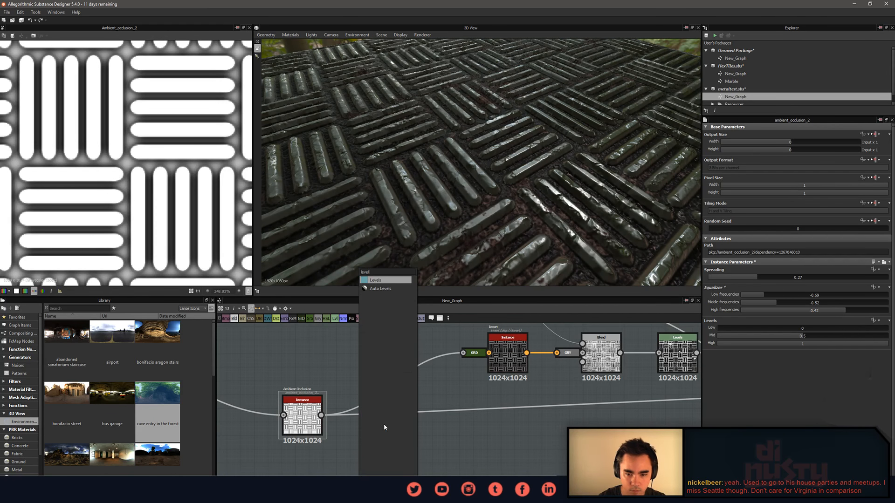
pyautogui.press('Return')
pyautogui.moveTo(368, 421); pyautogui.dragTo(409, 381)
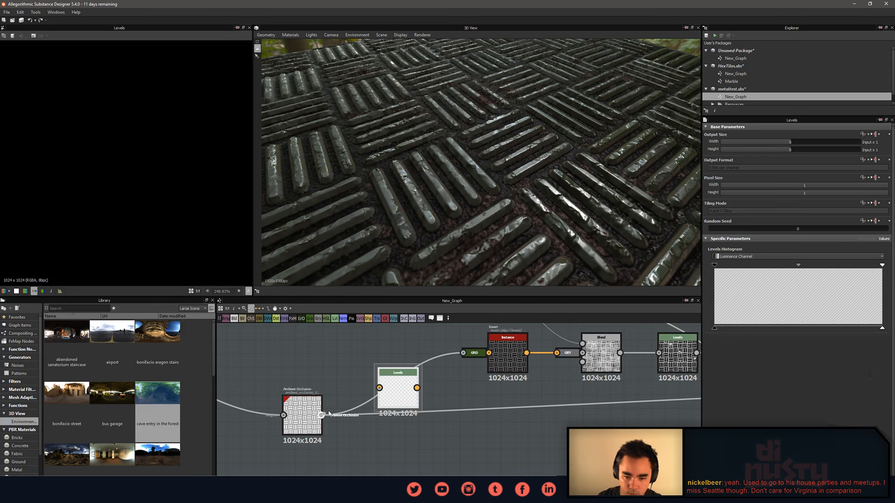
pyautogui.moveTo(321, 415); pyautogui.dragTo(379, 388)
pyautogui.moveTo(463, 357); pyautogui.dragTo(463, 353)
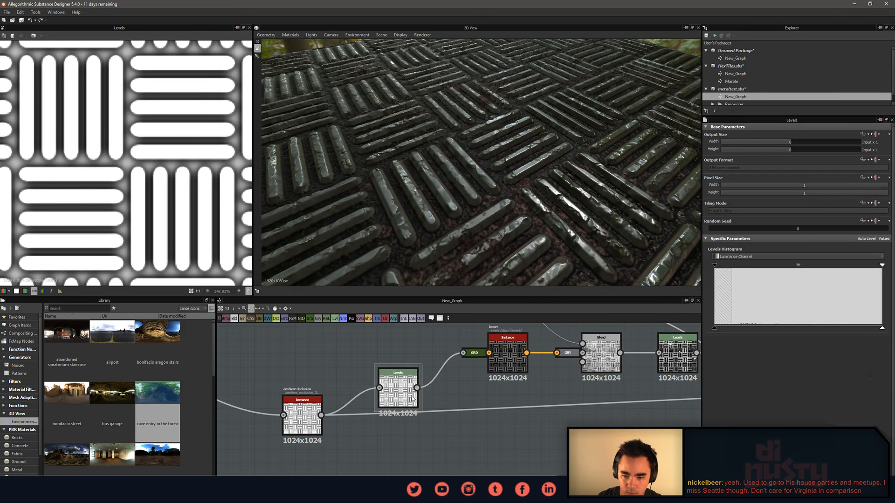
pyautogui.moveTo(404, 409); pyautogui.dragTo(404, 381)
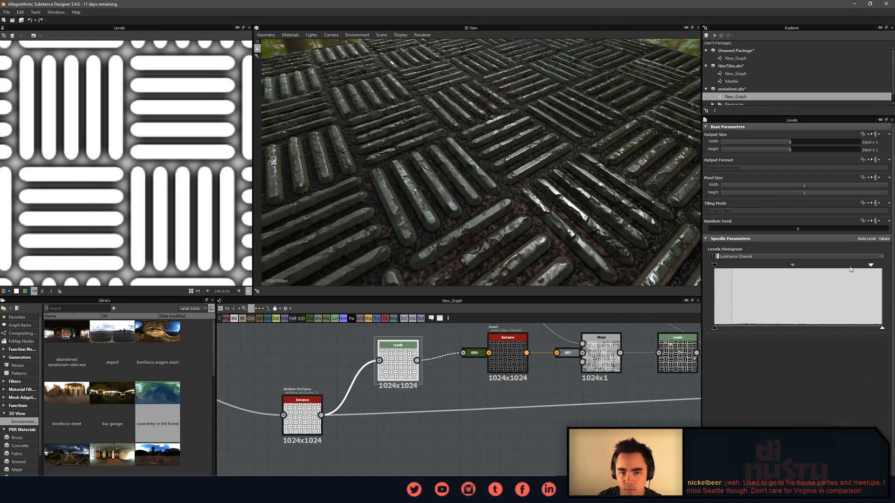
# Lower the new Levels node's input white point to about the histogram's midpoint and inspect the floor up close and from afar.
pyautogui.moveTo(869, 266); pyautogui.dragTo(799, 271)
pyautogui.moveTo(557, 186); pyautogui.dragTo(531, 179)
pyautogui.scroll(5, 515, 192)
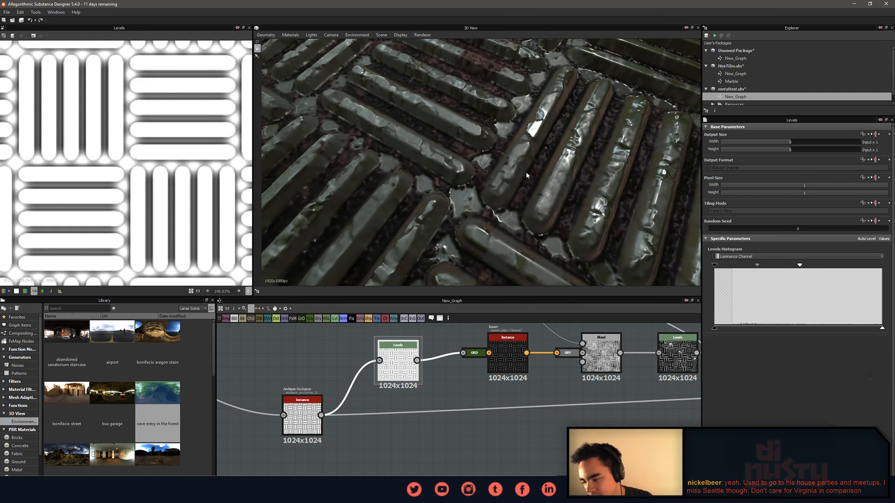
pyautogui.scroll(-5, 526, 173)
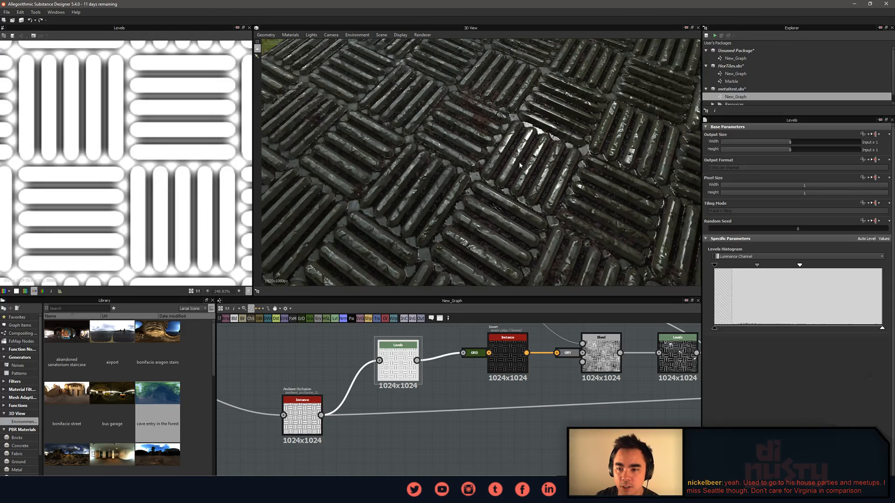
pyautogui.moveTo(519, 162); pyautogui.dragTo(505, 183)
pyautogui.scroll(-5, 433, 412)
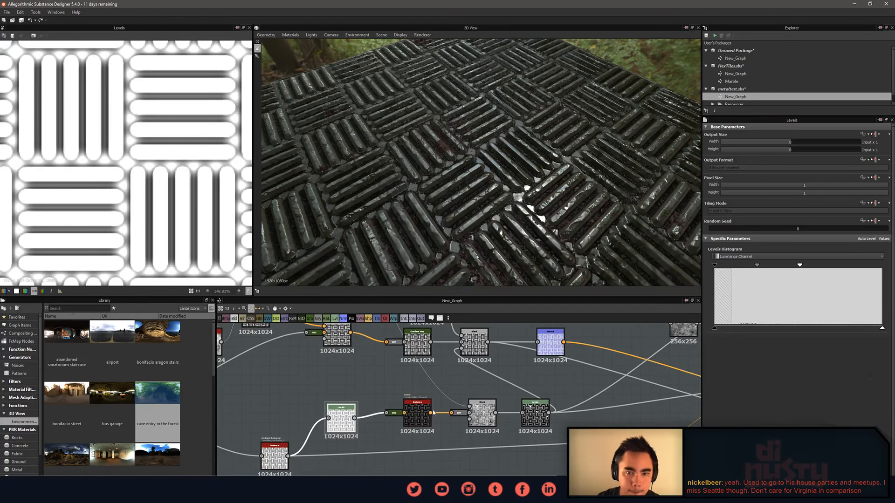
# Space the Ambient Occlusion node and its Levels node farther from the Invert node, and preview the lower Blend node.
pyautogui.moveTo(390, 361); pyautogui.dragTo(389, 379, button='middle')
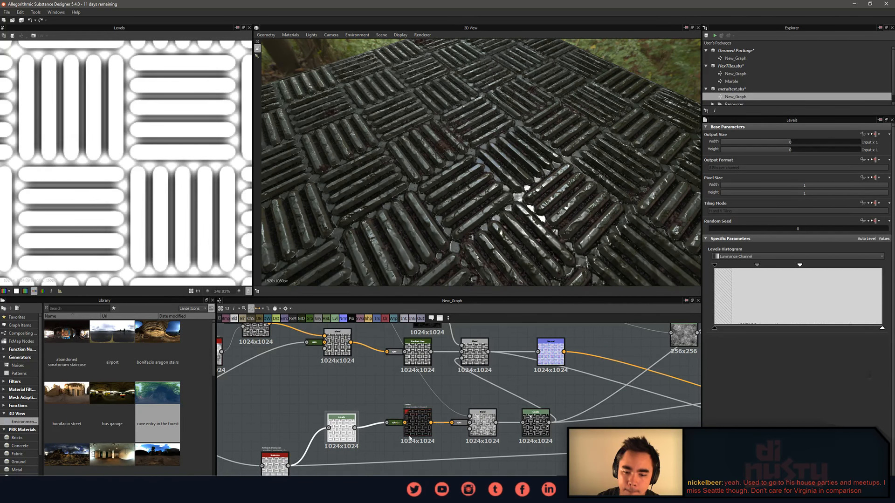
pyautogui.moveTo(346, 423); pyautogui.dragTo(406, 429, button='middle')
pyautogui.scroll(2, 405, 429)
pyautogui.moveTo(429, 387); pyautogui.dragTo(465, 374, button='middle')
pyautogui.scroll(-1, 465, 374)
pyautogui.moveTo(425, 442); pyautogui.dragTo(365, 441)
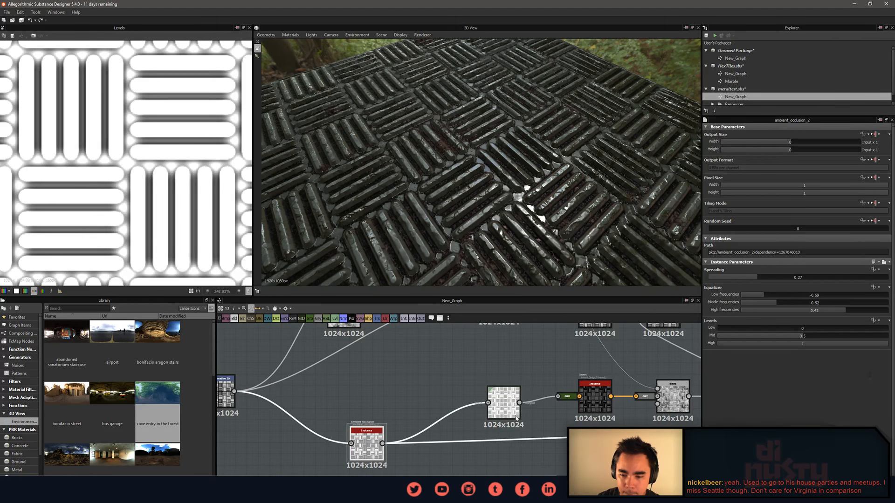
pyautogui.moveTo(515, 417); pyautogui.dragTo(382, 418, button='middle')
pyautogui.scroll(1, 382, 418)
pyautogui.moveTo(361, 349); pyautogui.dragTo(443, 483, button='middle')
pyautogui.moveTo(533, 479); pyautogui.dragTo(406, 238, button='middle')
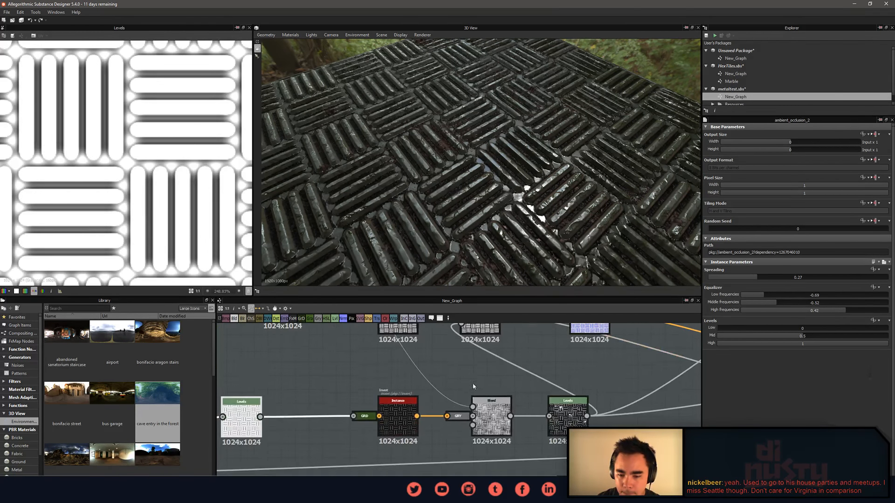
pyautogui.doubleClick(491, 412)
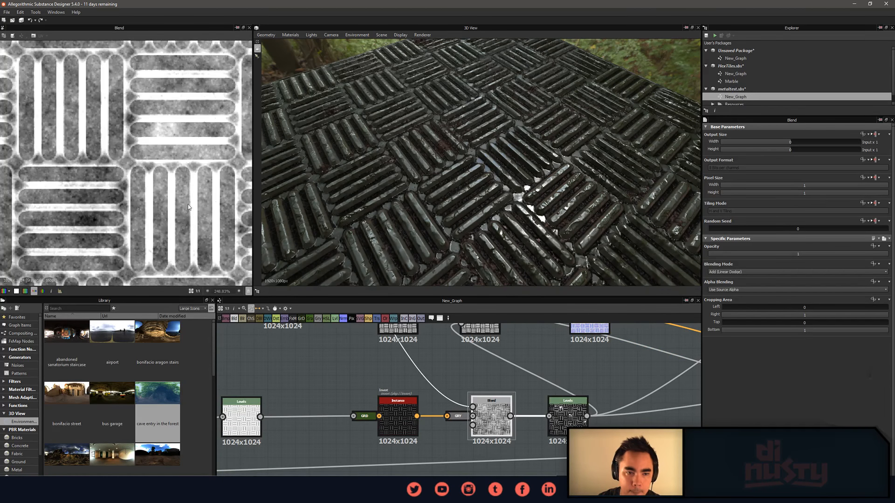
# Try feeding the cloud noise node into the lower Blend node's foreground input, and undo the link.
pyautogui.moveTo(423, 376)
pyautogui.mouseDown(button='middle')
pyautogui.moveTo(466, 435)
pyautogui.moveTo(527, 492)
pyautogui.mouseUp(button='middle')
pyautogui.scroll(-1, 389, 368)
pyautogui.moveTo(367, 411)
pyautogui.mouseDown(button='middle')
pyautogui.moveTo(401, 374)
pyautogui.moveTo(374, 354)
pyautogui.mouseUp(button='middle')
pyautogui.moveTo(259, 364); pyautogui.dragTo(558, 444)
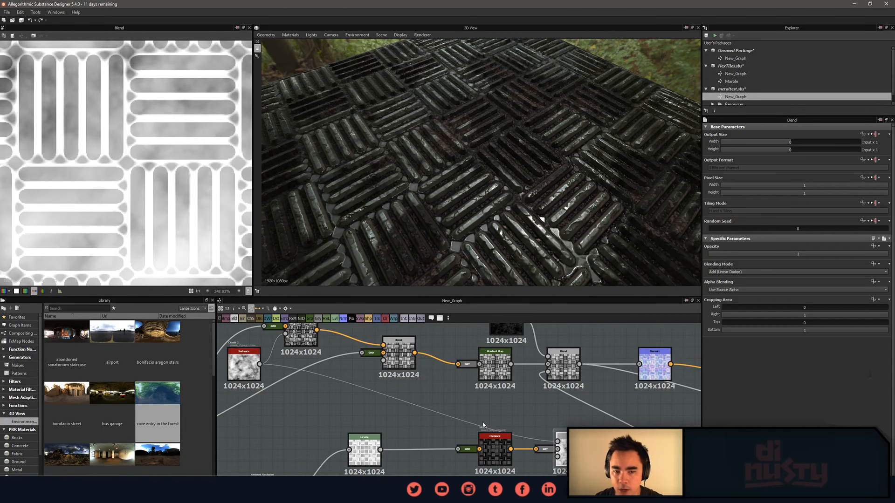
pyautogui.hotkey('ctrl', 'z')
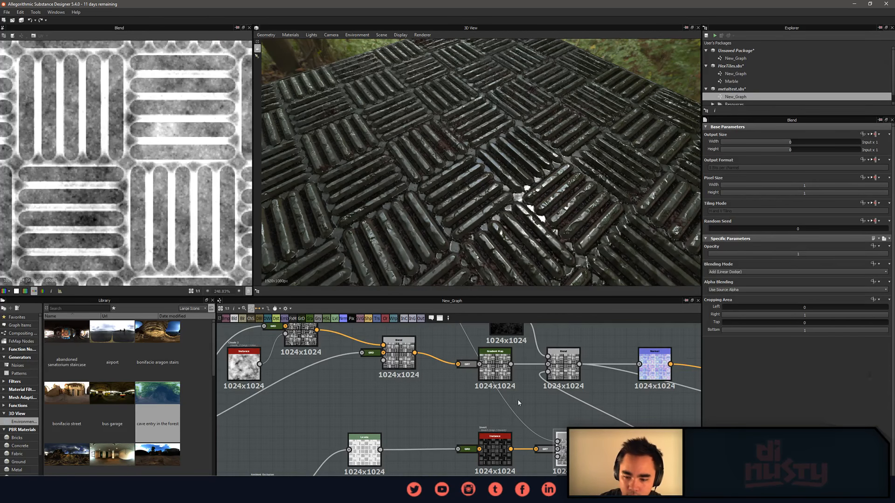
# Reconnect the cloud noise to the lower Blend node and try the Copy, Multiply, Min (Darken), Overlay and Soft Light blending modes.
pyautogui.moveTo(260, 364); pyautogui.dragTo(559, 443)
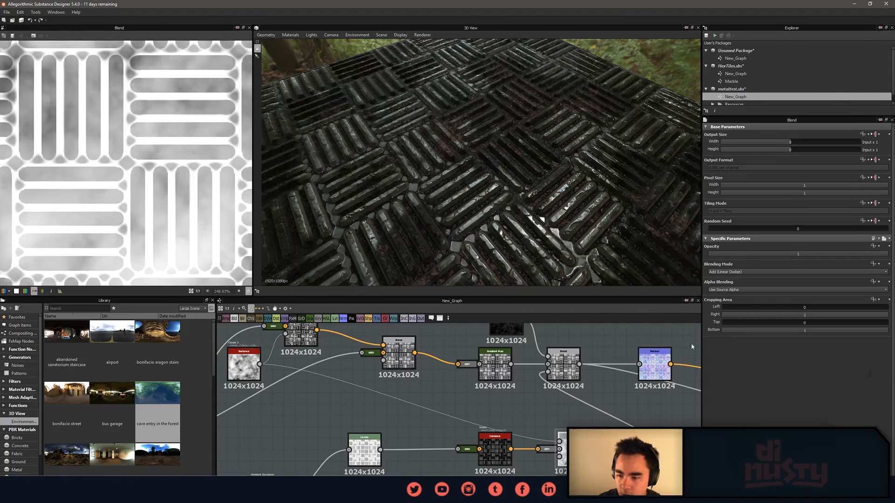
pyautogui.click(745, 271)
pyautogui.click(752, 268)
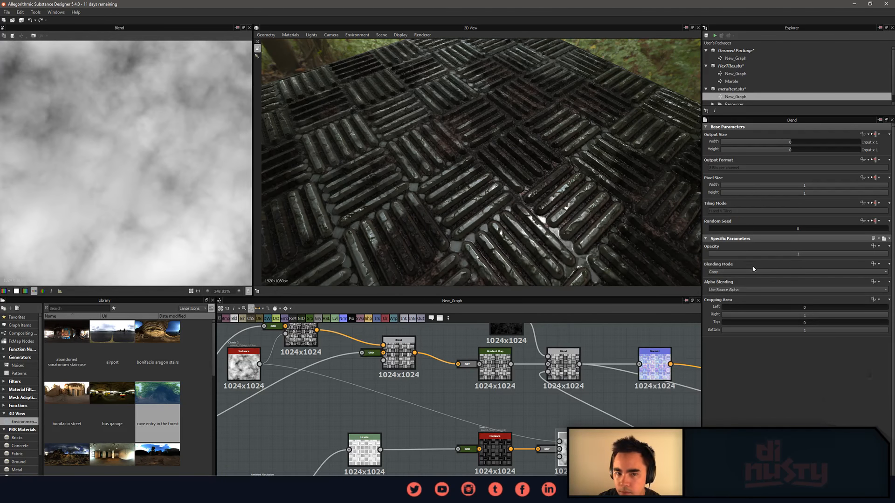
pyautogui.click(751, 270)
pyautogui.click(746, 272)
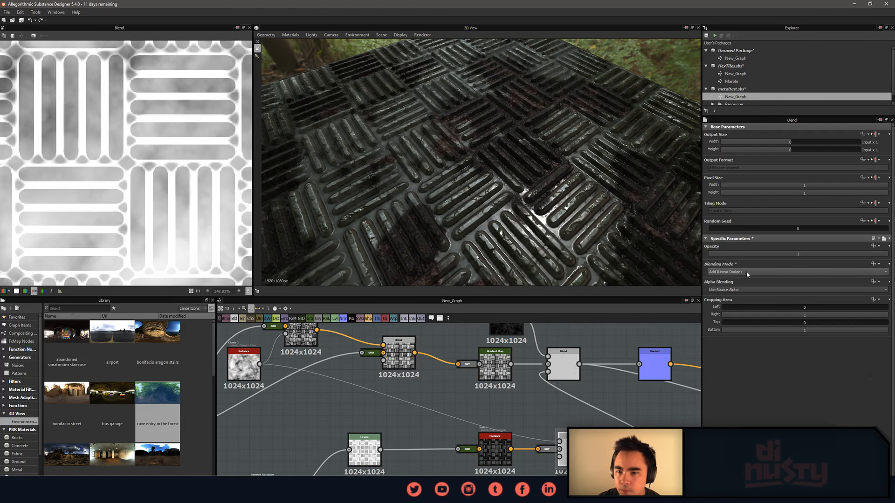
pyautogui.scroll(-3, 745, 271)
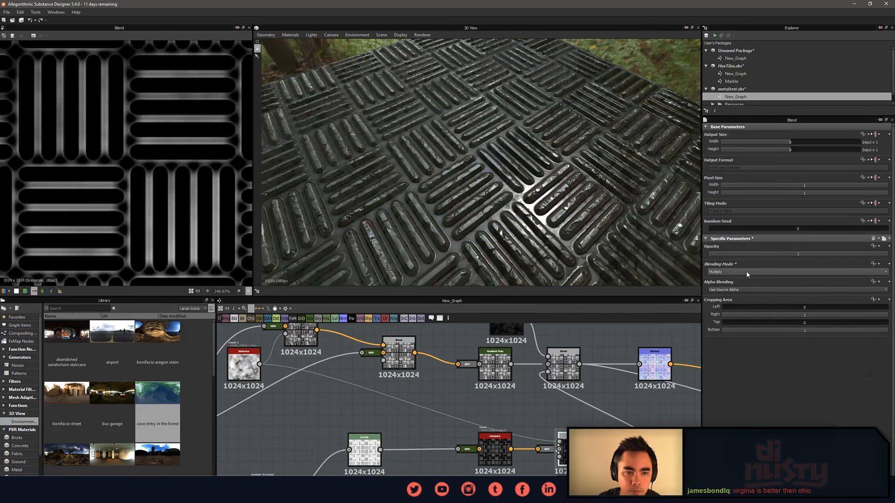
pyautogui.scroll(-2, 746, 271)
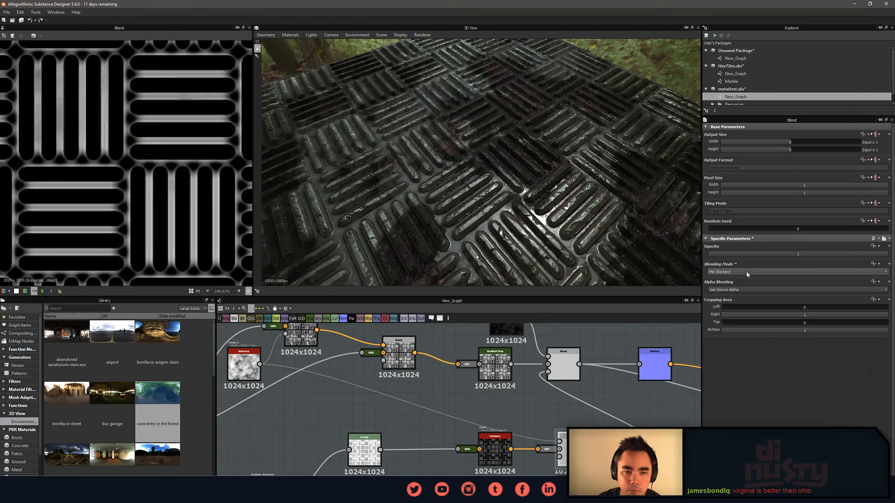
pyautogui.scroll(-4, 746, 272)
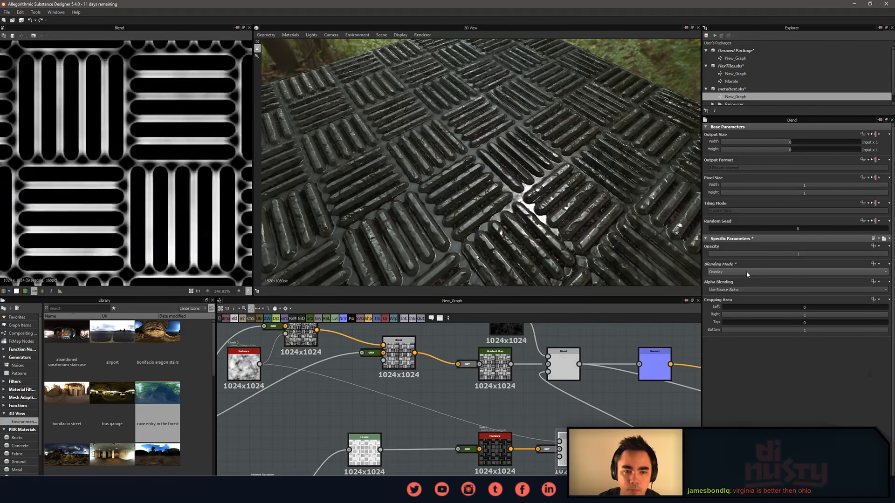
pyautogui.scroll(-1, 746, 271)
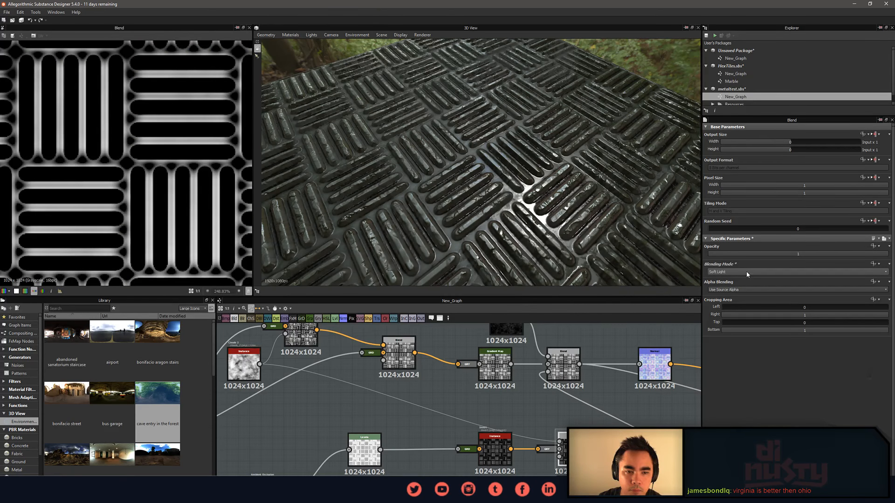
pyautogui.scroll(-2, 412, 387)
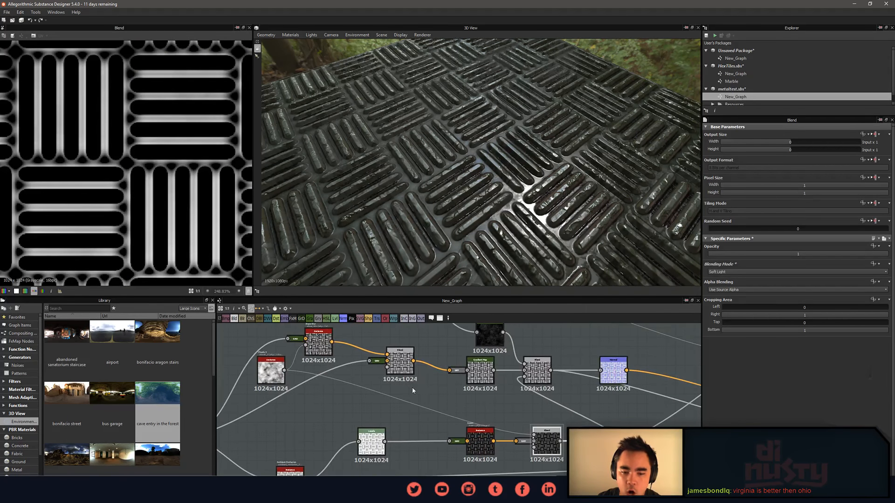
# Undo the lower Blend node's blending mode changes and its cloud noise link.
pyautogui.moveTo(403, 412); pyautogui.dragTo(315, 384, button='middle')
pyautogui.click(410, 419)
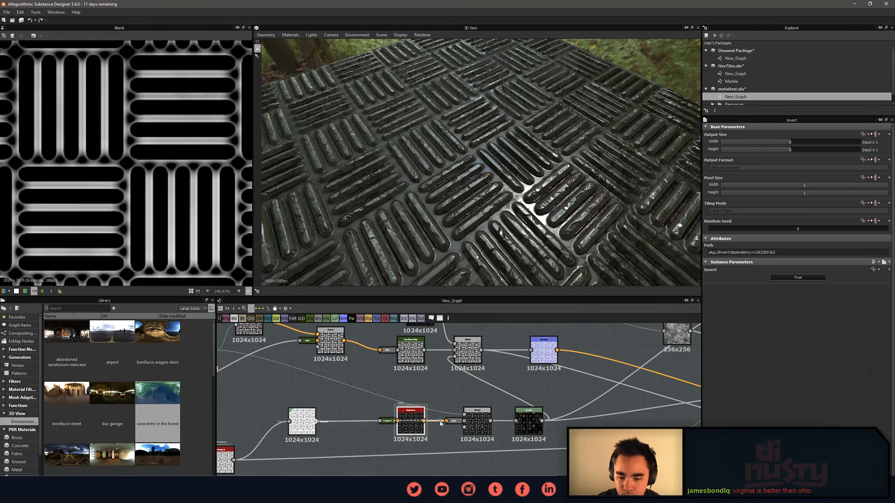
pyautogui.moveTo(439, 421); pyautogui.dragTo(404, 410)
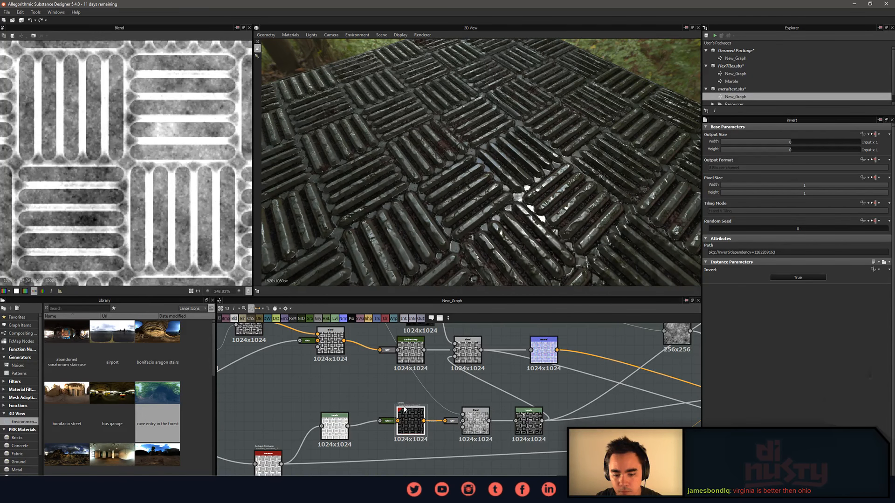
pyautogui.click(387, 398)
pyautogui.moveTo(388, 398); pyautogui.dragTo(389, 397, button='middle')
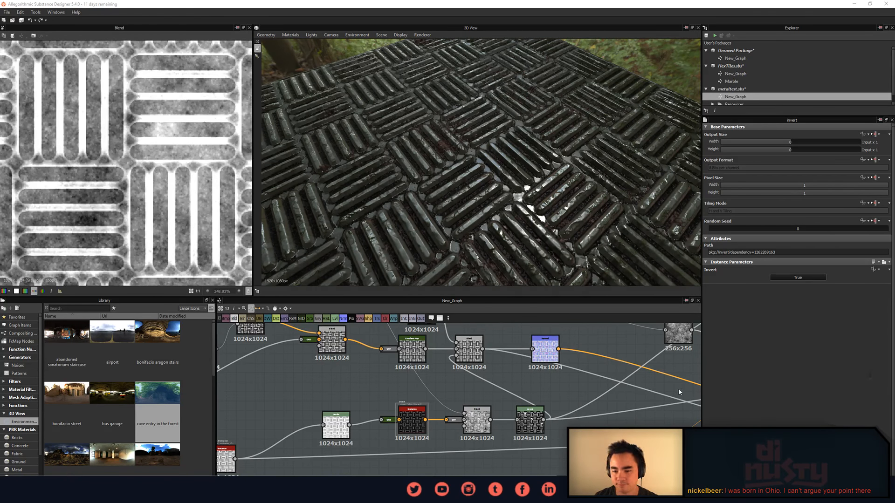
# Open the floor material's properties for the 3D view.
pyautogui.moveTo(491, 211); pyautogui.dragTo(509, 216)
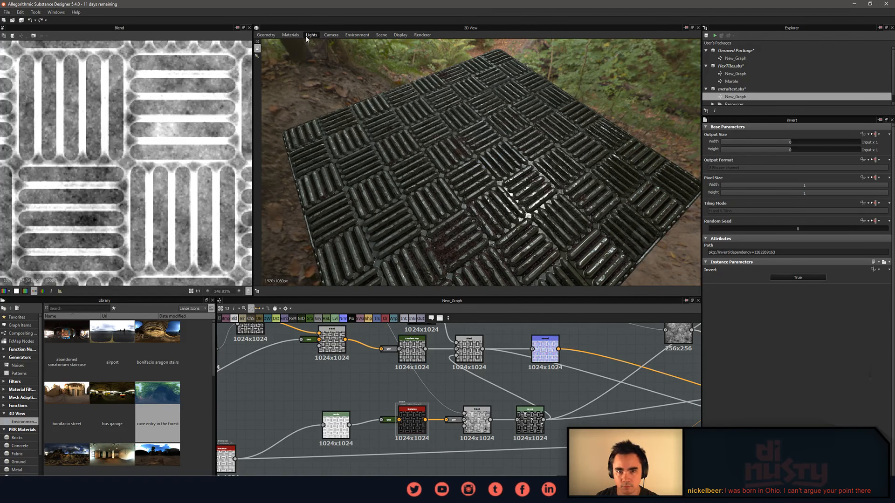
pyautogui.click(290, 35)
pyautogui.moveTo(295, 44)
pyautogui.click(337, 45)
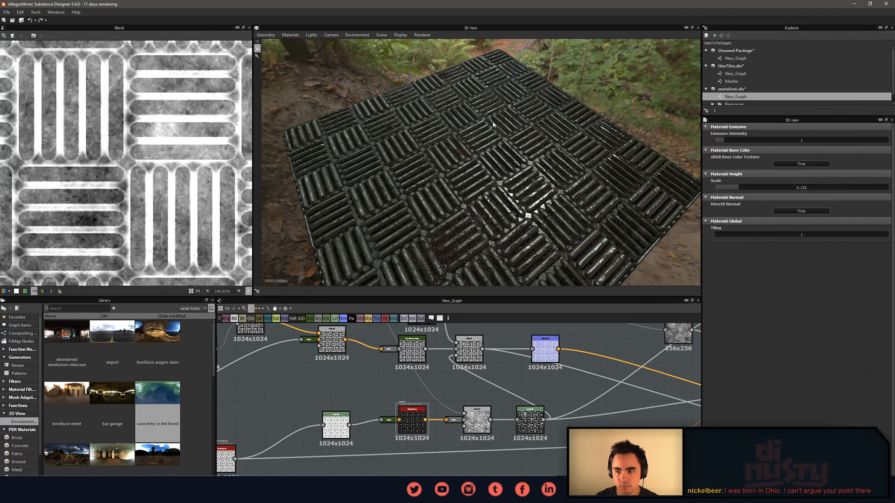
# Preview the Transformation 2D node after the weave and enlarge its pattern by x2.
pyautogui.moveTo(313, 393); pyautogui.dragTo(688, 390, button='middle')
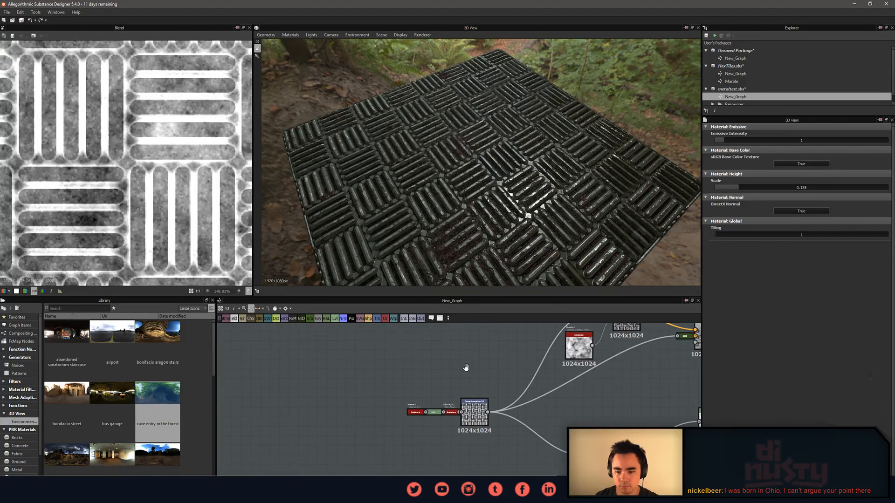
pyautogui.moveTo(502, 406); pyautogui.dragTo(518, 496, button='middle')
pyautogui.scroll(-5, 523, 439)
pyautogui.moveTo(523, 440); pyautogui.dragTo(504, 399, button='middle')
pyautogui.scroll(9, 505, 399)
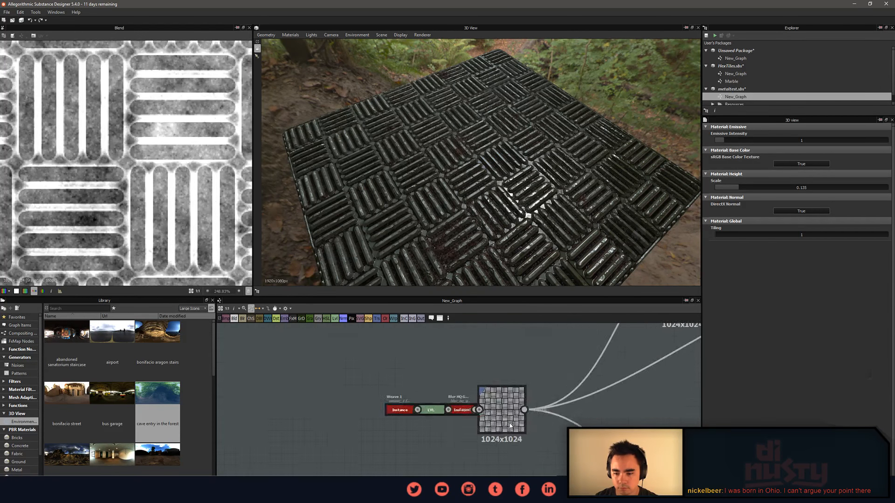
pyautogui.doubleClick(508, 434)
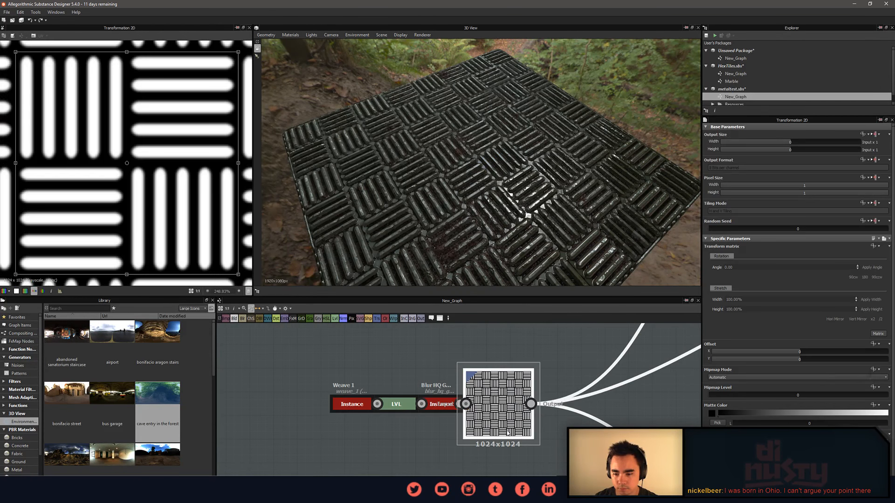
pyautogui.click(873, 319)
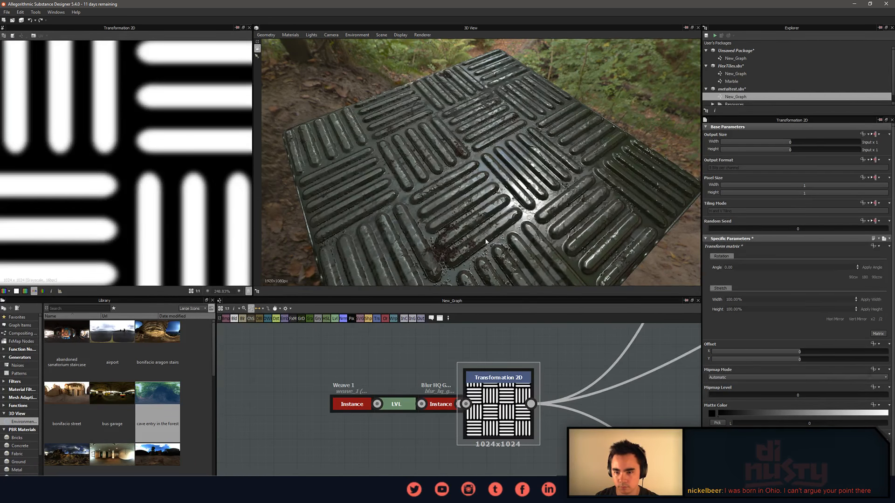
pyautogui.scroll(3, 494, 244)
pyautogui.moveTo(494, 243); pyautogui.dragTo(515, 175, button='middle')
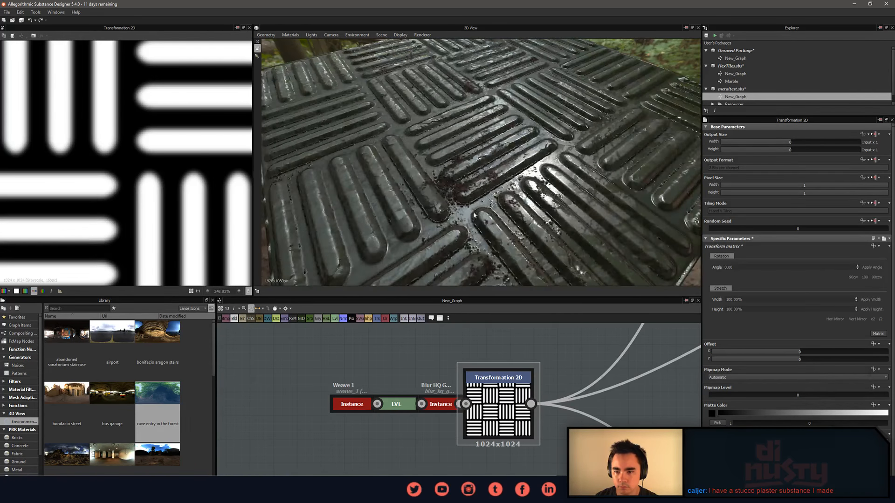
# Set the Ambient Occlusion node's Levels Mid to 0 and its High frequencies to 1.
pyautogui.moveTo(648, 394); pyautogui.dragTo(561, 386, button='middle')
pyautogui.scroll(-1, 561, 386)
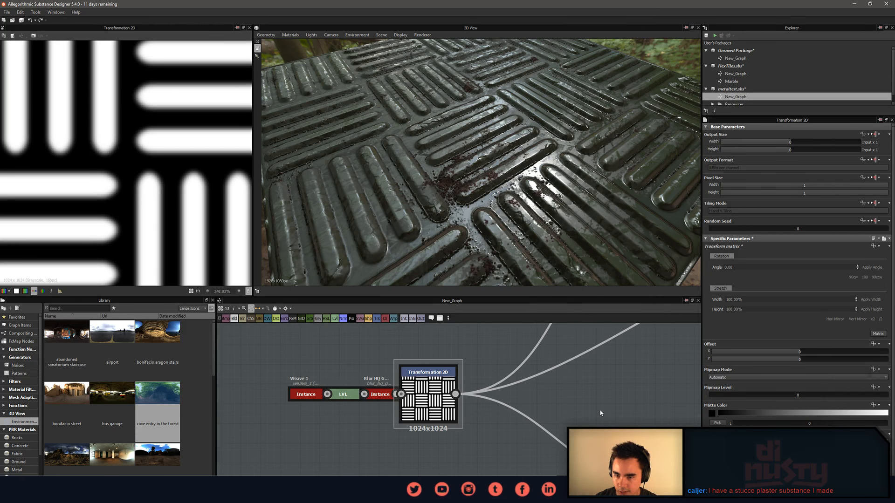
pyautogui.moveTo(571, 215); pyautogui.dragTo(576, 259)
pyautogui.scroll(-2, 587, 395)
pyautogui.moveTo(587, 395); pyautogui.dragTo(433, 393, button='middle')
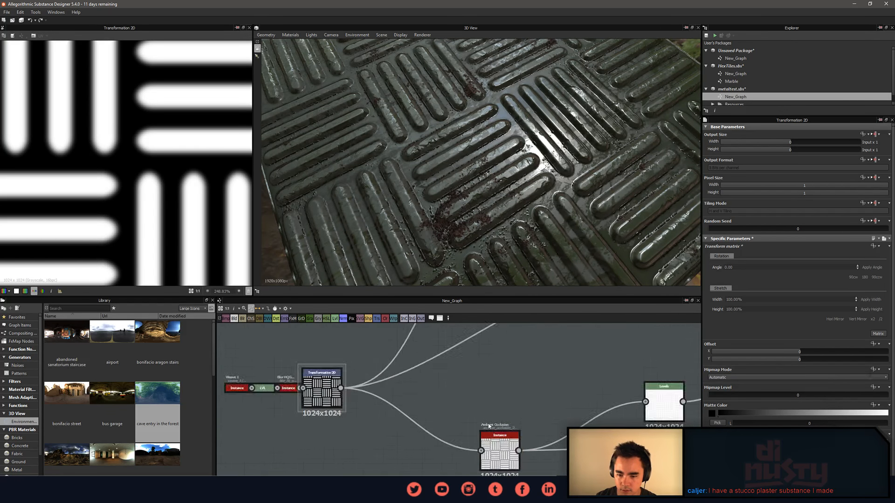
pyautogui.scroll(-2, 554, 422)
pyautogui.moveTo(554, 422); pyautogui.dragTo(435, 393, button='middle')
pyautogui.scroll(3, 435, 393)
pyautogui.doubleClick(306, 417)
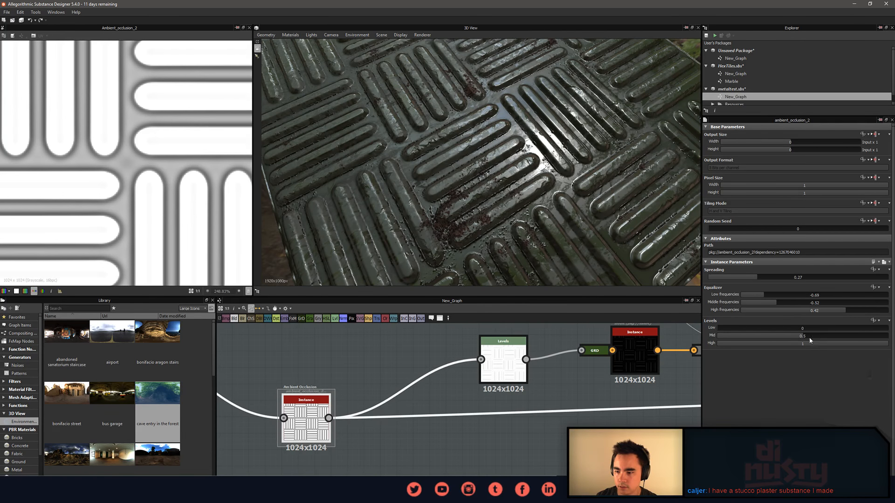
pyautogui.moveTo(804, 335); pyautogui.dragTo(668, 340)
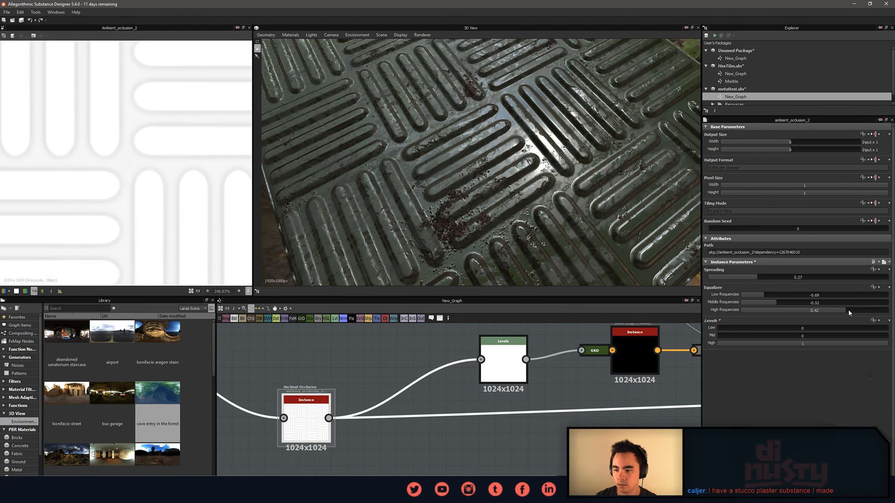
pyautogui.moveTo(848, 309); pyautogui.dragTo(888, 310)
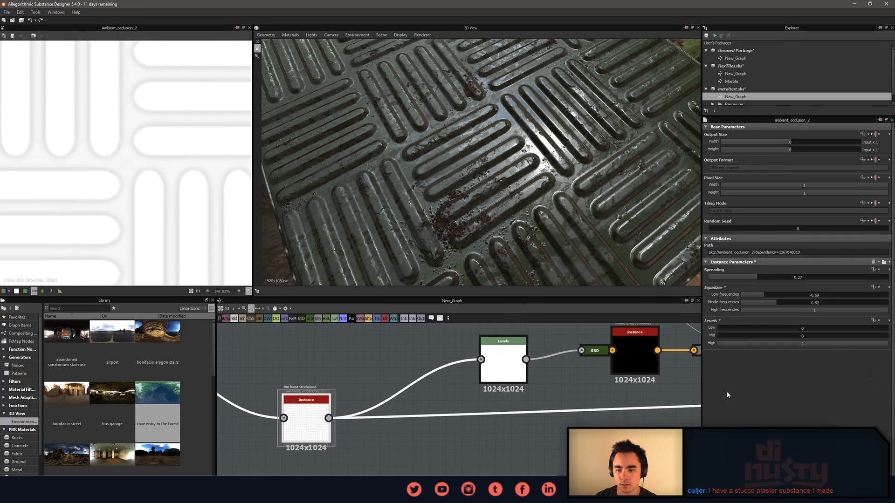
# Raise the Levels node's input white point to maximum and shift its midtone well toward the white end.
pyautogui.moveTo(517, 365); pyautogui.dragTo(427, 385, button='middle')
pyautogui.doubleClick(427, 384)
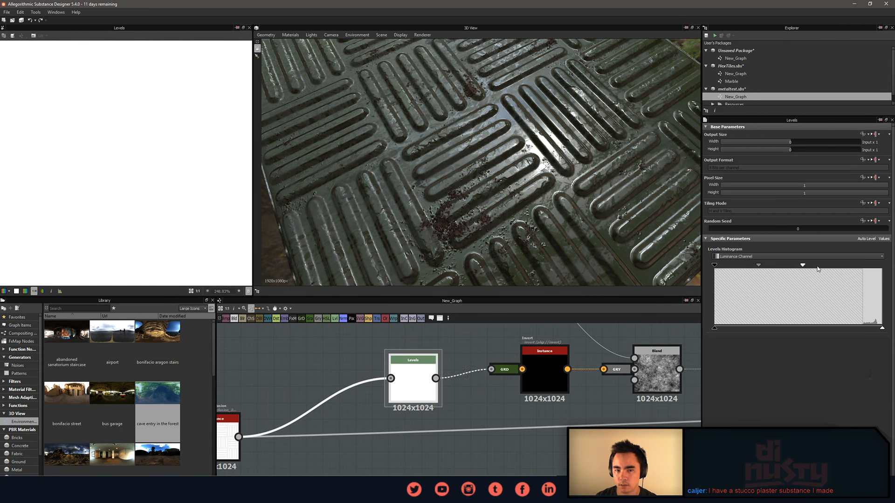
pyautogui.moveTo(817, 269); pyautogui.dragTo(881, 264)
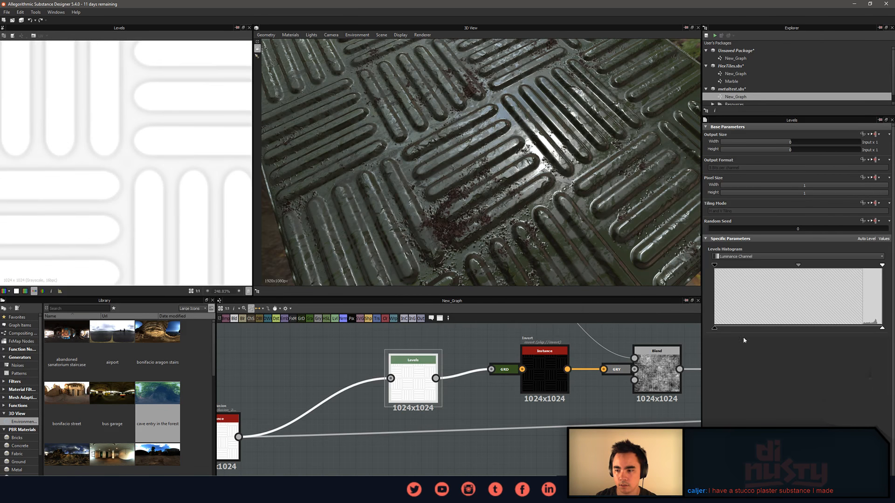
pyautogui.moveTo(525, 409); pyautogui.dragTo(644, 387, button='middle')
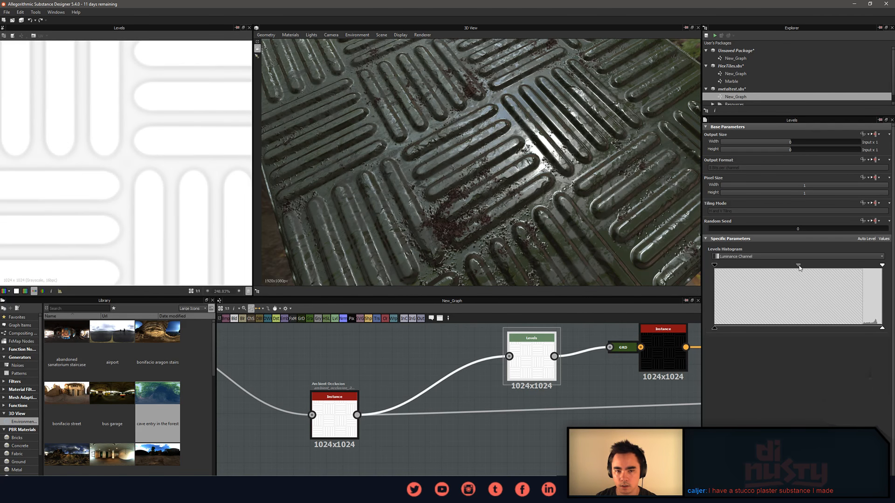
pyautogui.moveTo(799, 267); pyautogui.dragTo(846, 267)
pyautogui.moveTo(573, 186); pyautogui.dragTo(509, 230)
pyautogui.scroll(4, 508, 227)
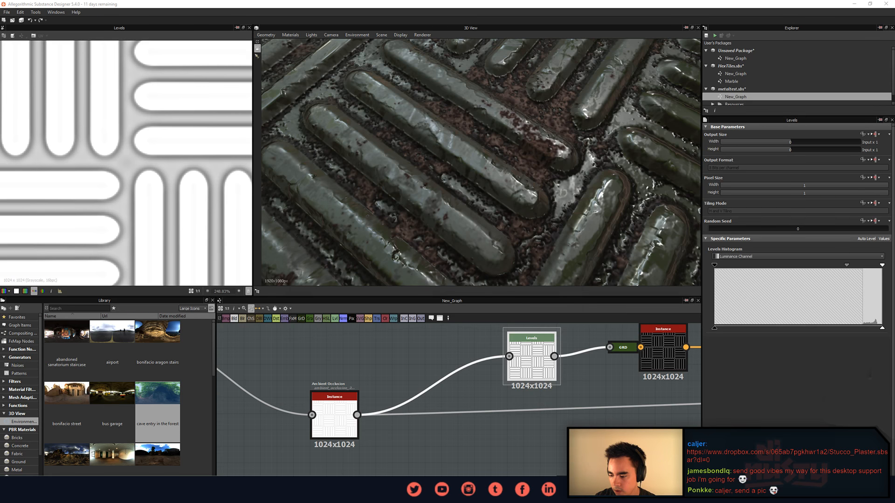
# Switch to a new browser window and move it off this screen.
pyautogui.hotkey('ctrl', 'n')
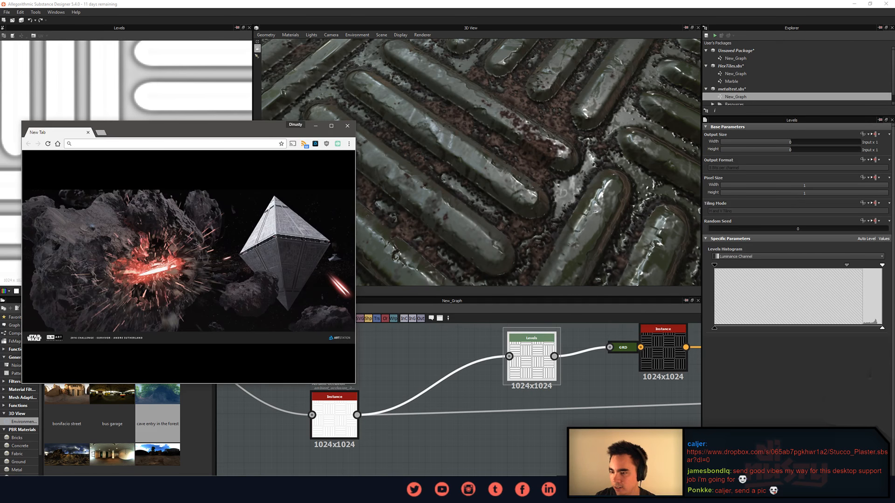
pyautogui.moveTo(216, 128); pyautogui.dragTo(894, 132)
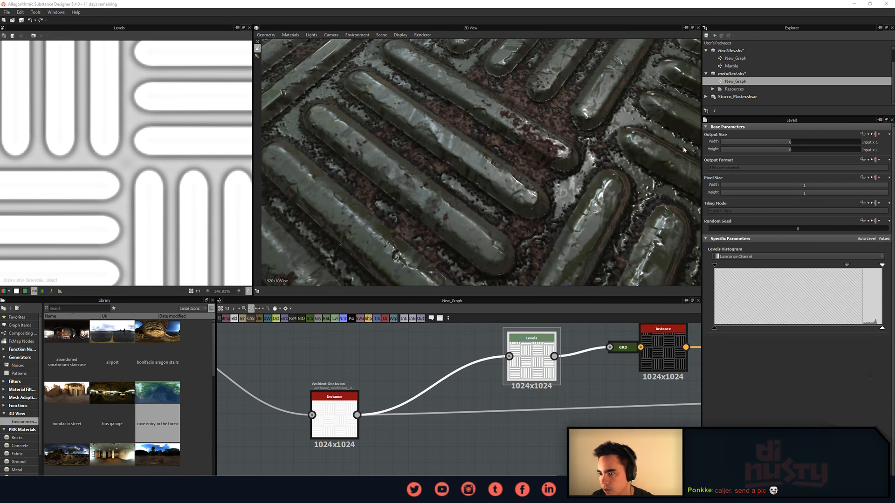
# Expand the Stucco_Plaster.sbsar package and show its Stucco_Plaster graph in the 3D view.
pyautogui.click(736, 96)
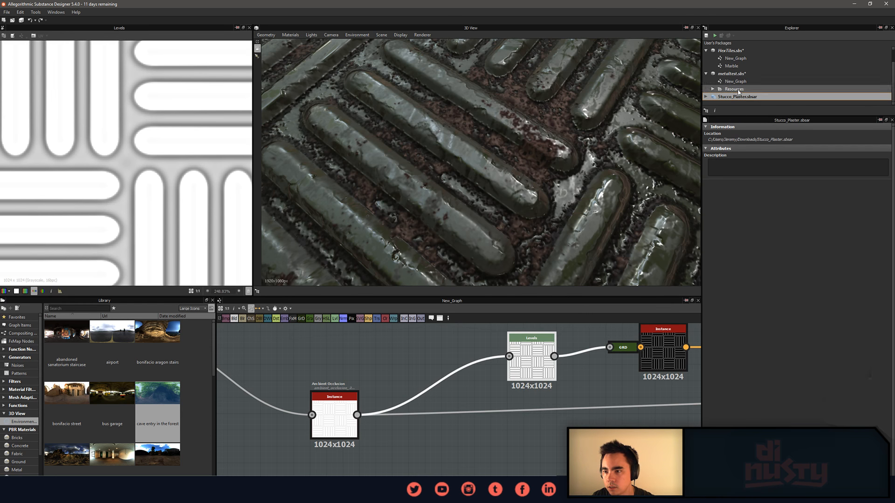
pyautogui.doubleClick(739, 96)
pyautogui.scroll(-1, 740, 96)
pyautogui.click(742, 89)
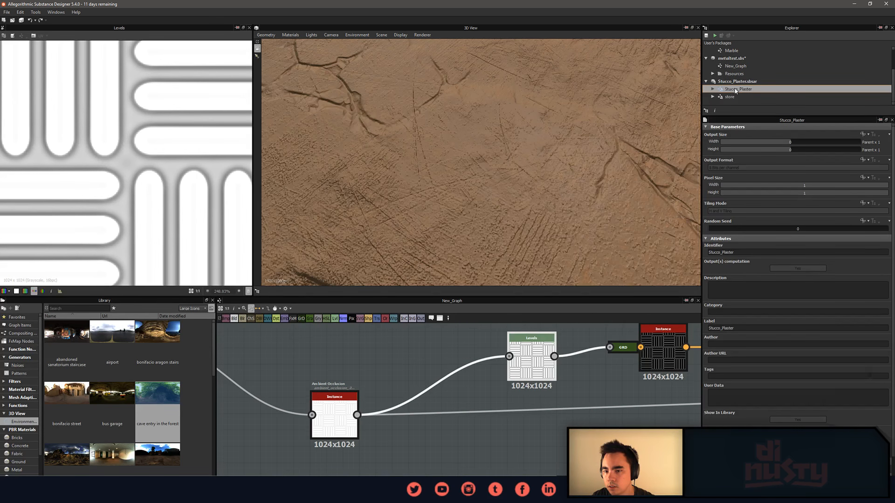
pyautogui.scroll(-4, 565, 160)
pyautogui.moveTo(565, 160); pyautogui.dragTo(561, 150)
pyautogui.scroll(-6, 598, 354)
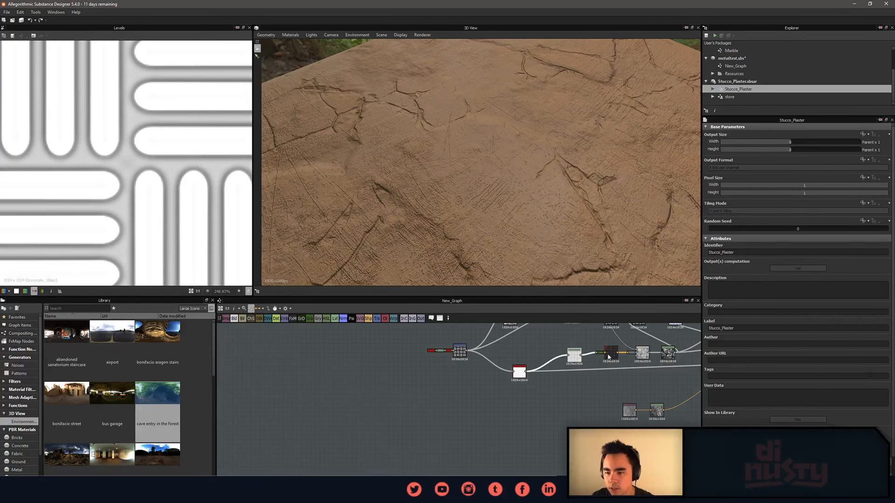
# Expand the Stucco_Plaster graph's outputs, try adding the graph as a node in New_Graph, and delete it.
pyautogui.click(713, 89)
pyautogui.scroll(-1, 722, 86)
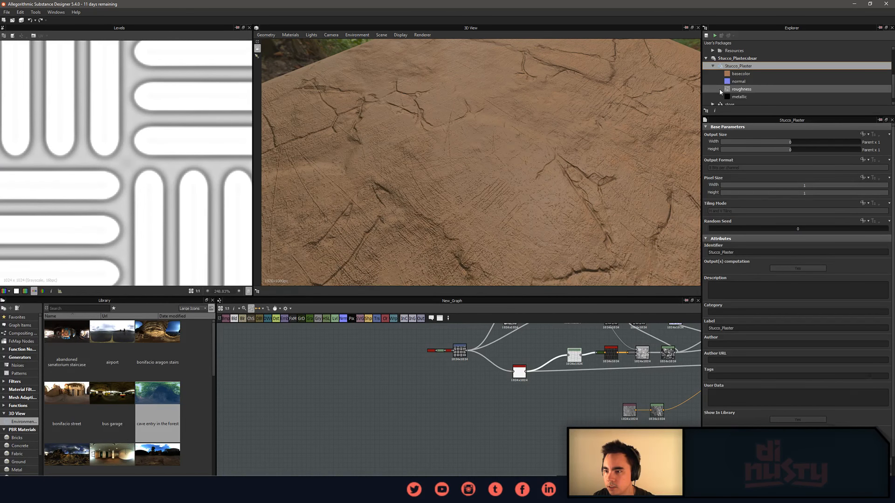
pyautogui.rightClick(722, 66)
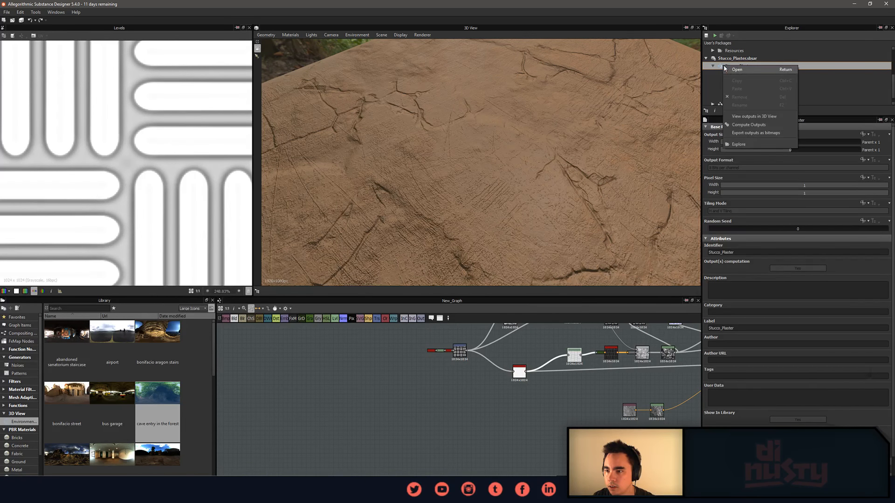
pyautogui.click(720, 66)
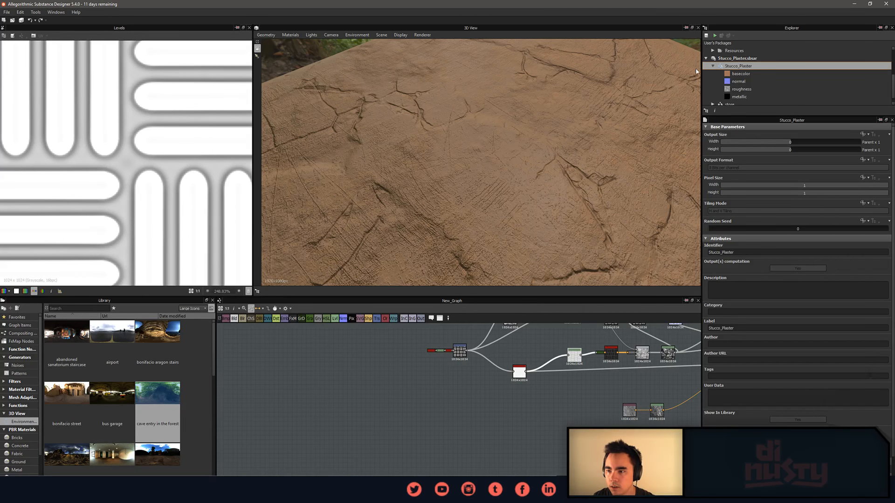
pyautogui.moveTo(737, 68); pyautogui.dragTo(489, 384)
pyautogui.press('Delete')
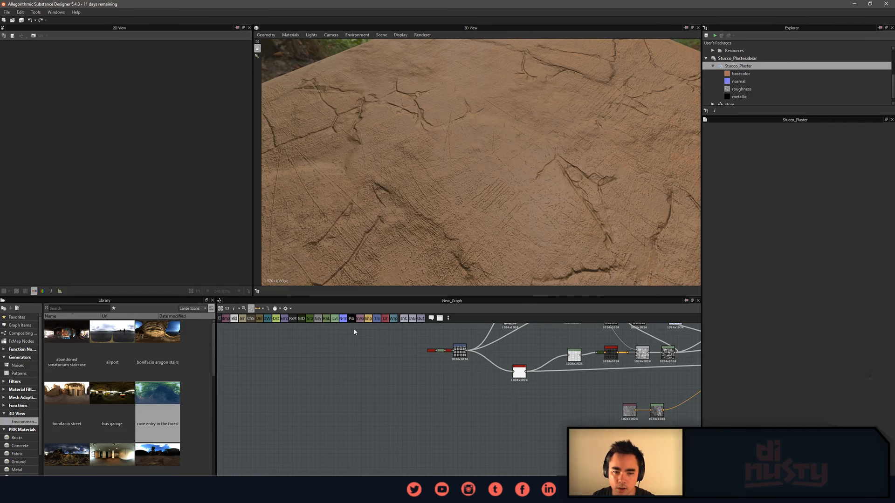
# Expand the package's store graph, select its basecolor output, and open the graph to examine it in the 3D view.
pyautogui.click(739, 66)
pyautogui.scroll(-1, 722, 95)
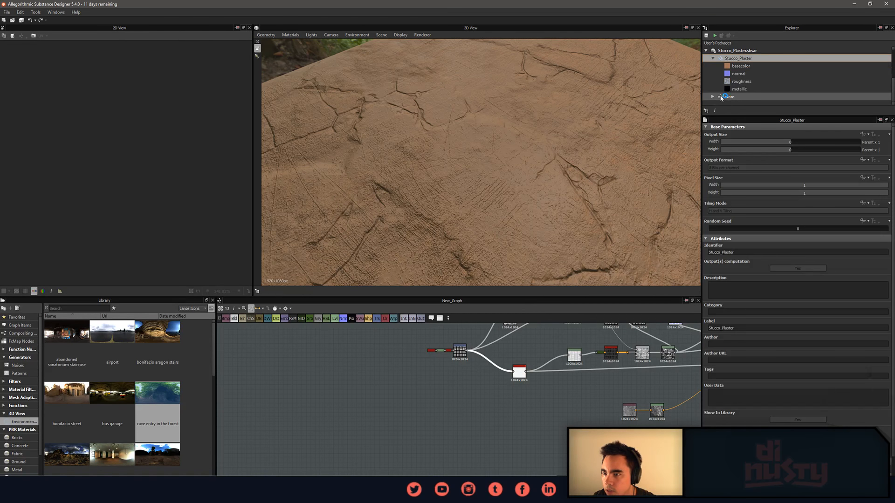
pyautogui.click(720, 97)
pyautogui.click(712, 97)
pyautogui.scroll(-2, 749, 89)
pyautogui.click(737, 75)
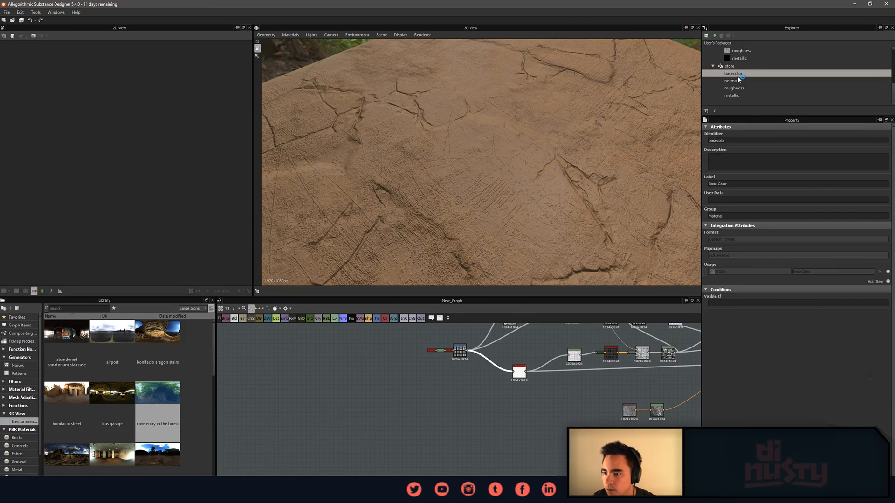
pyautogui.moveTo(640, 214); pyautogui.dragTo(647, 195)
pyautogui.click(729, 68)
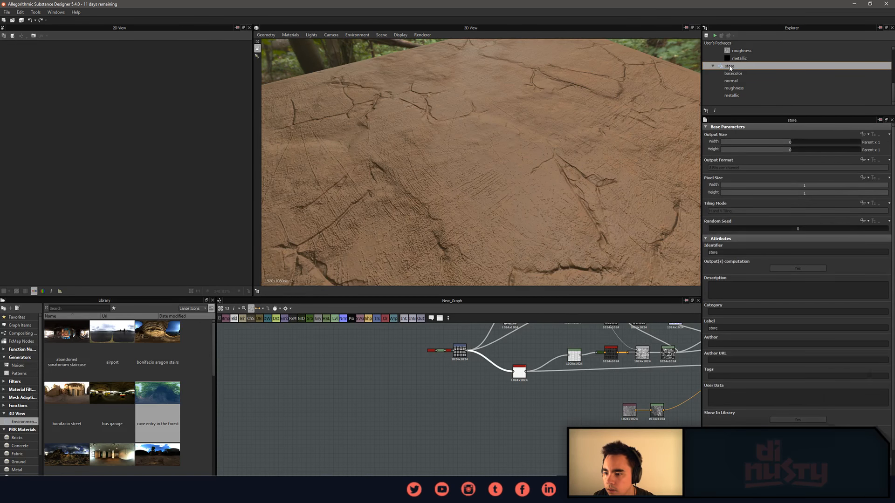
pyautogui.rightClick(730, 68)
pyautogui.click(741, 71)
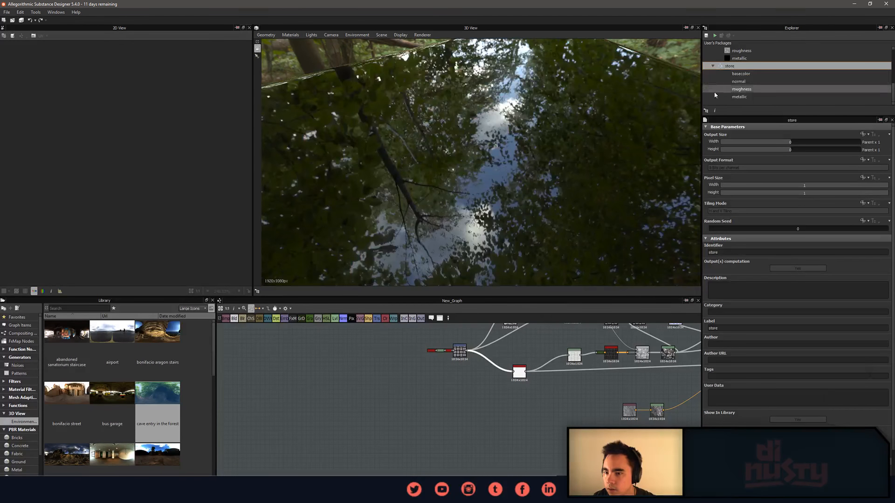
pyautogui.moveTo(601, 160); pyautogui.dragTo(609, 149)
pyautogui.scroll(2, 732, 70)
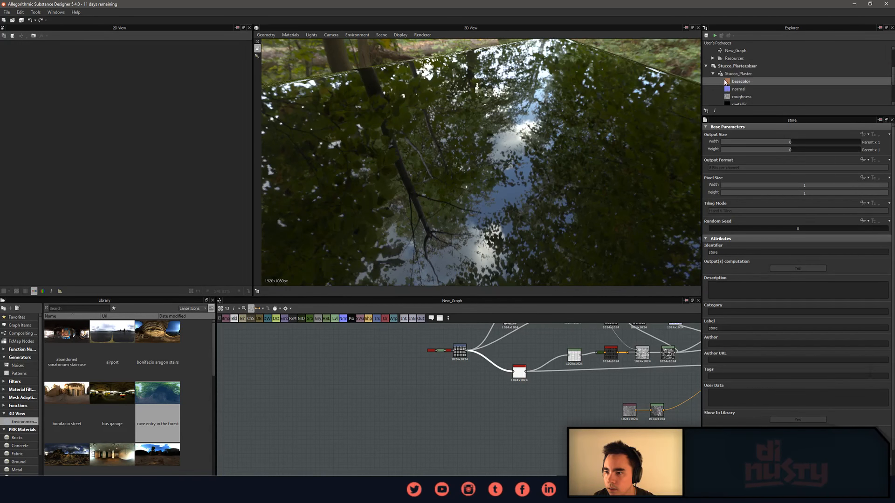
# Show the Stucco_Plaster graph in the 3D view again and examine its cracked surface up close.
pyautogui.moveTo(731, 75); pyautogui.dragTo(436, 147)
pyautogui.scroll(-4, 546, 151)
pyautogui.scroll(2, 479, 98)
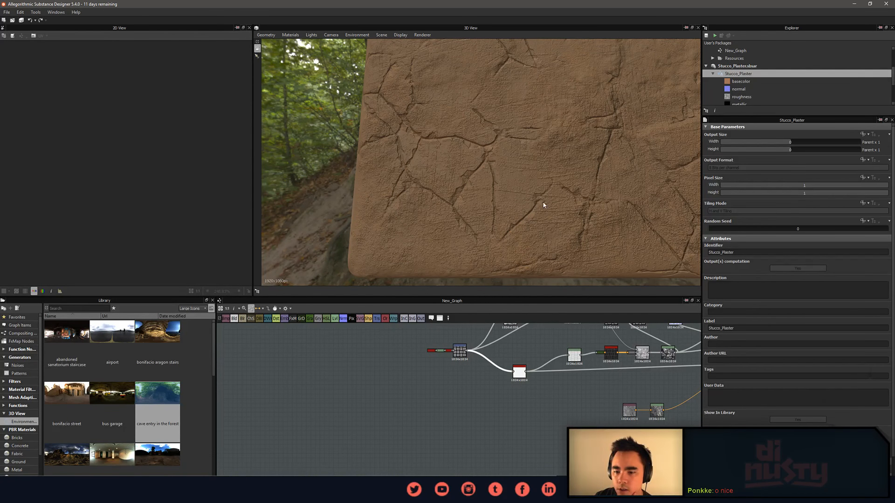
pyautogui.moveTo(541, 206); pyautogui.dragTo(602, 182)
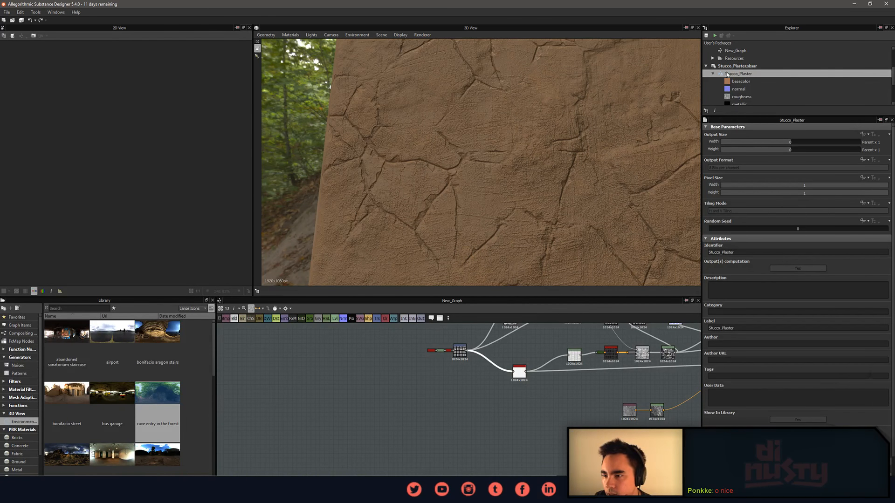
pyautogui.rightClick(720, 77)
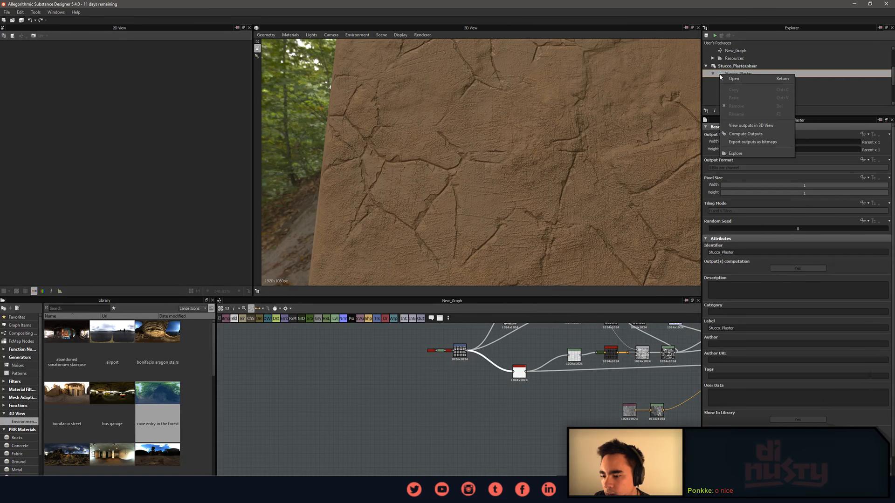
pyautogui.click(726, 75)
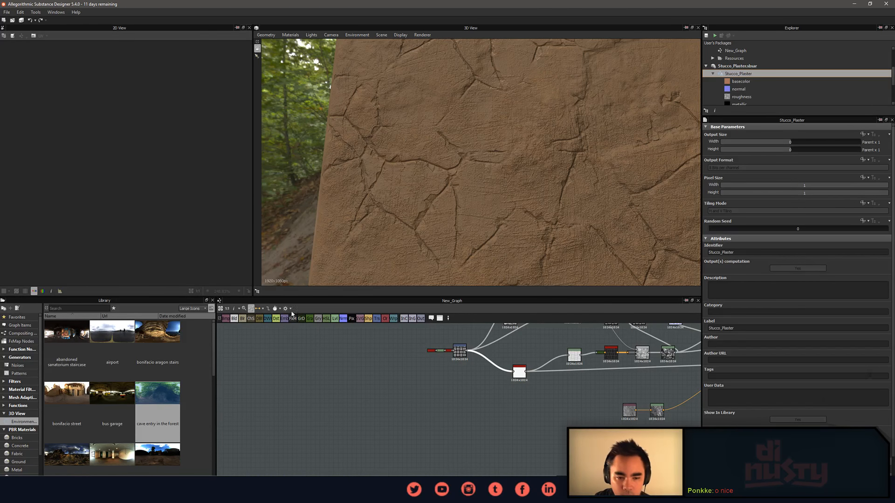
pyautogui.moveTo(473, 389); pyautogui.dragTo(316, 411, button='middle')
pyautogui.scroll(-2, 315, 412)
pyautogui.moveTo(406, 418); pyautogui.dragTo(454, 443, button='middle')
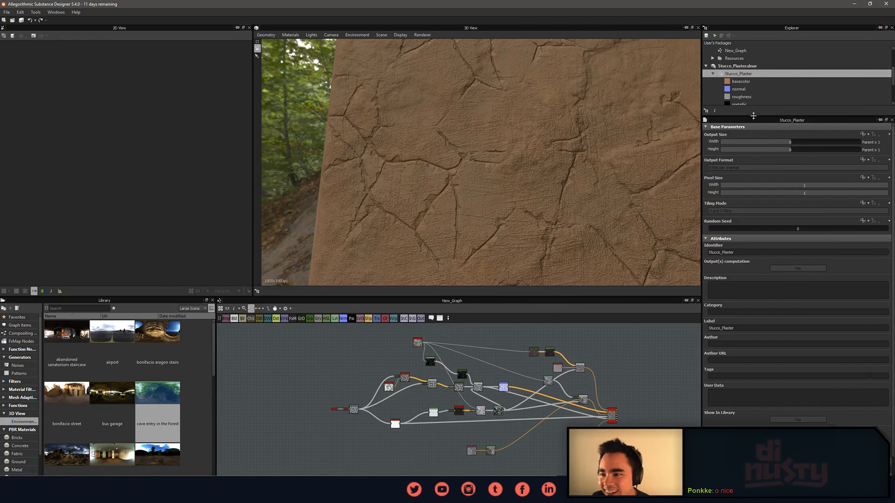
# Inspect the properties of the Stucco_Plaster.sbsar package, its Stucco_Plaster graph and its basecolor output for editable parameters.
pyautogui.click(741, 81)
pyautogui.click(739, 74)
pyautogui.click(739, 66)
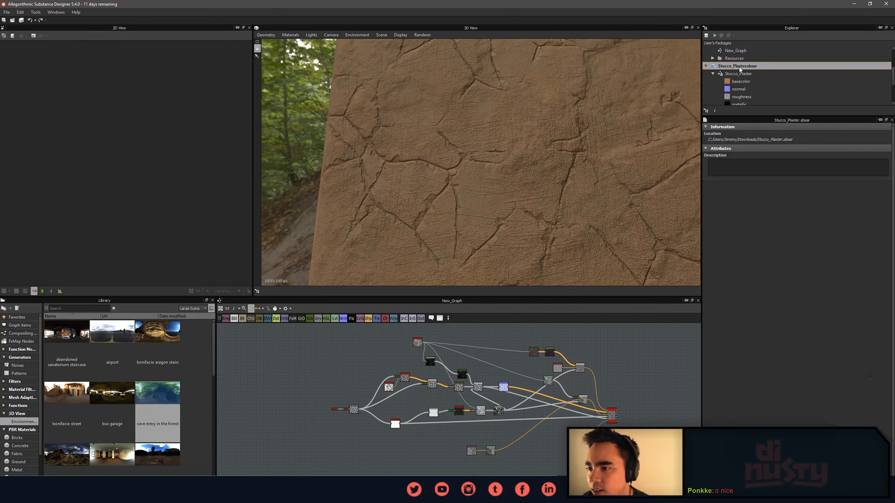
pyautogui.click(719, 80)
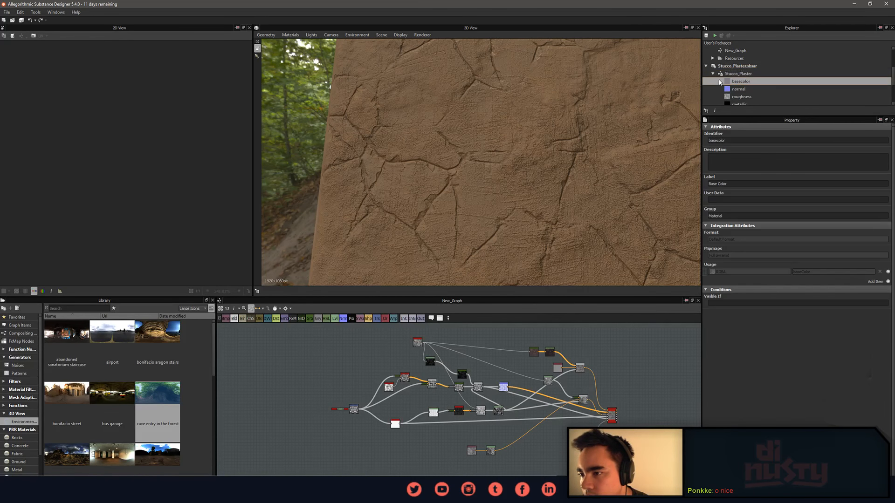
pyautogui.click(716, 67)
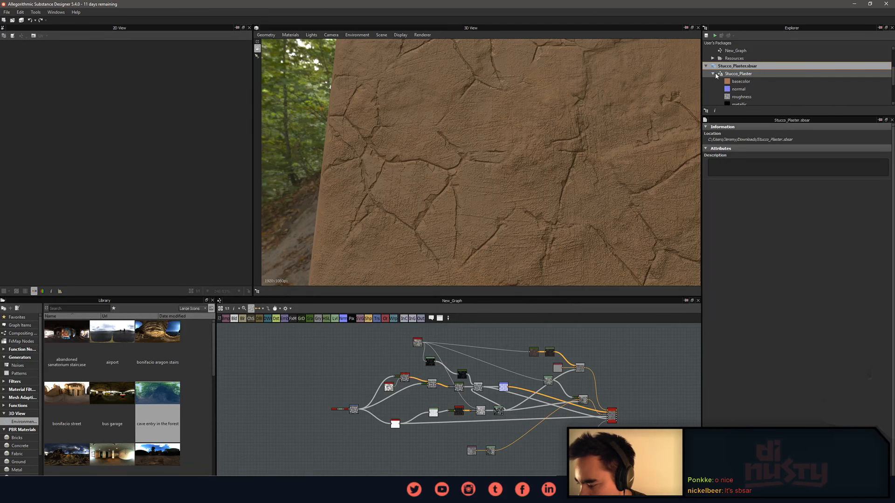
pyautogui.moveTo(717, 76); pyautogui.dragTo(729, 65)
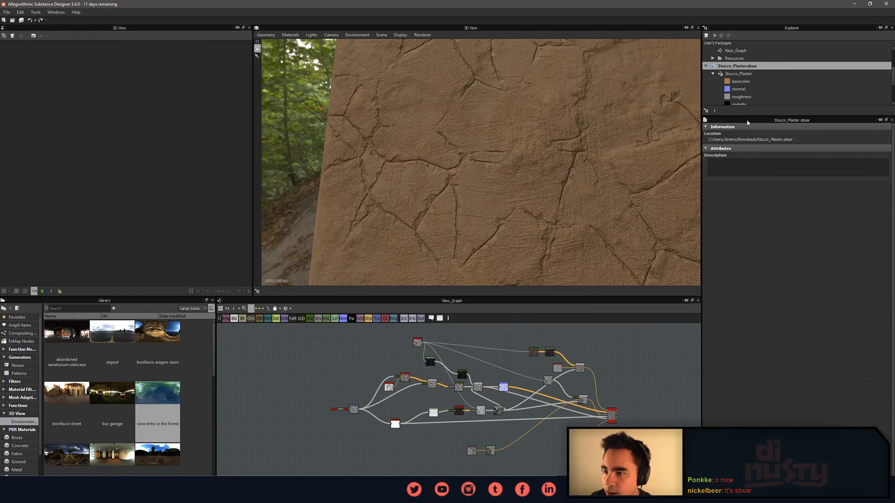
pyautogui.click(754, 74)
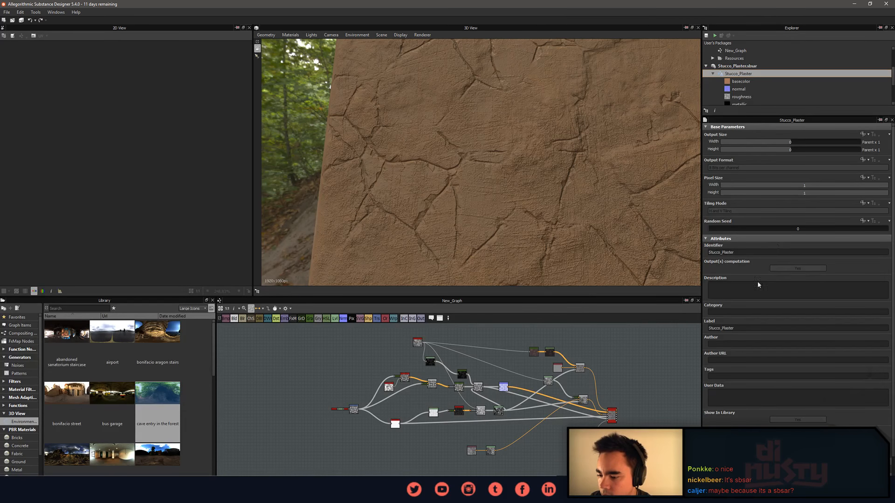
pyautogui.scroll(-1, 762, 319)
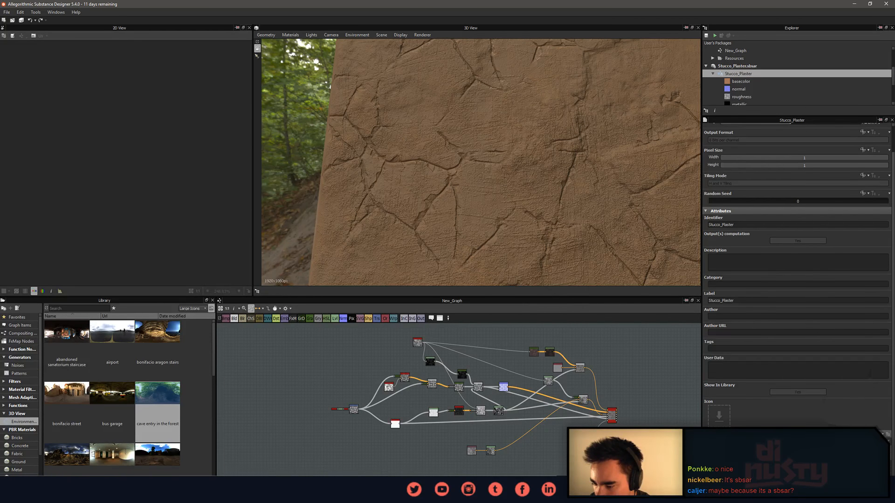
pyautogui.scroll(1, 774, 312)
pyautogui.moveTo(555, 223); pyautogui.dragTo(594, 168)
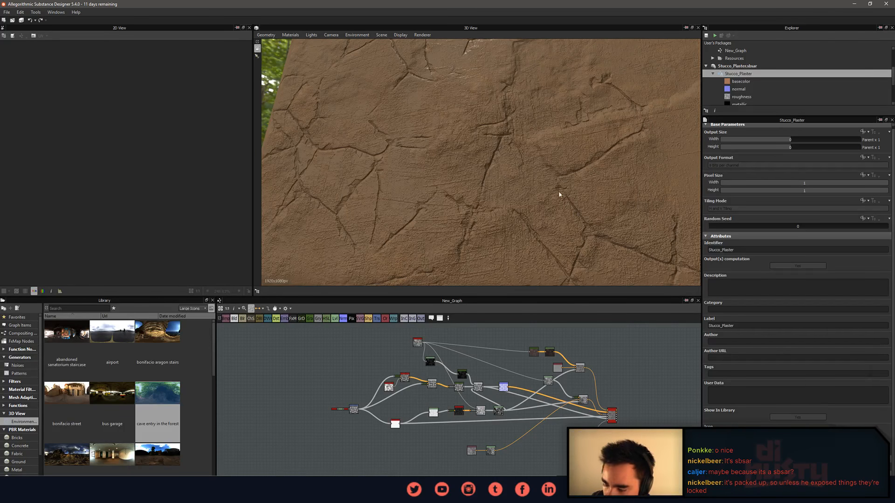
pyautogui.moveTo(559, 194); pyautogui.dragTo(578, 159)
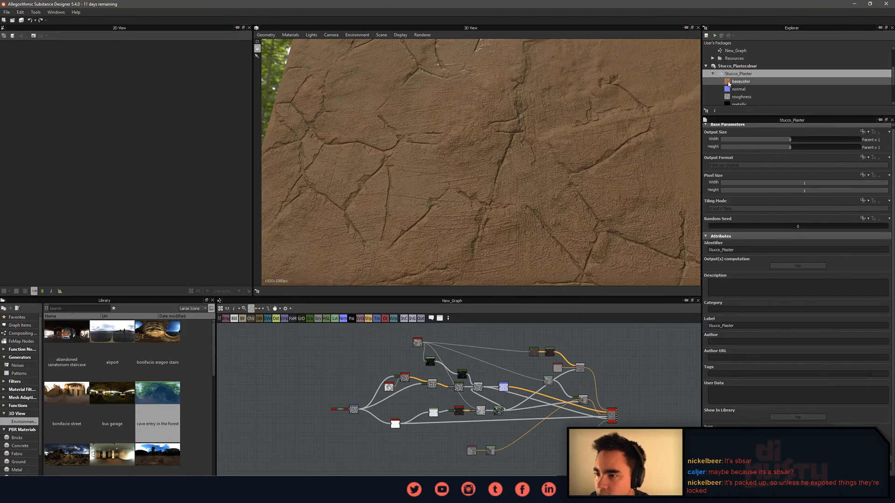
pyautogui.click(729, 83)
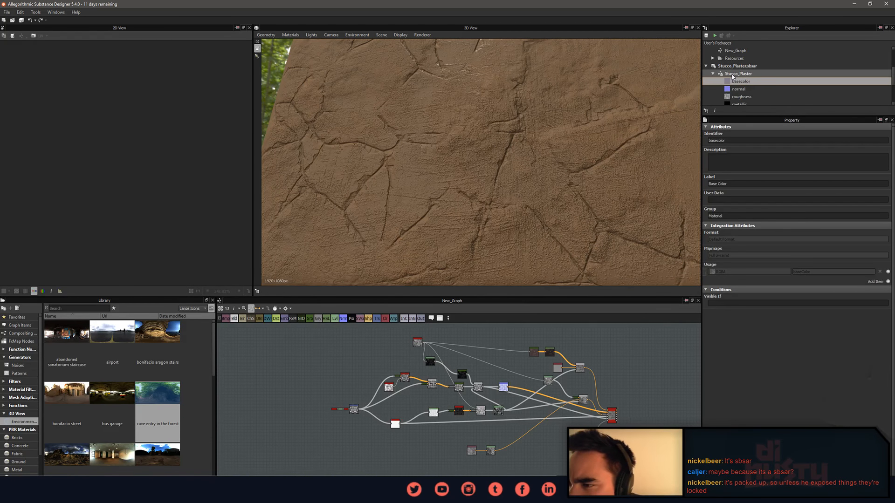
pyautogui.click(736, 74)
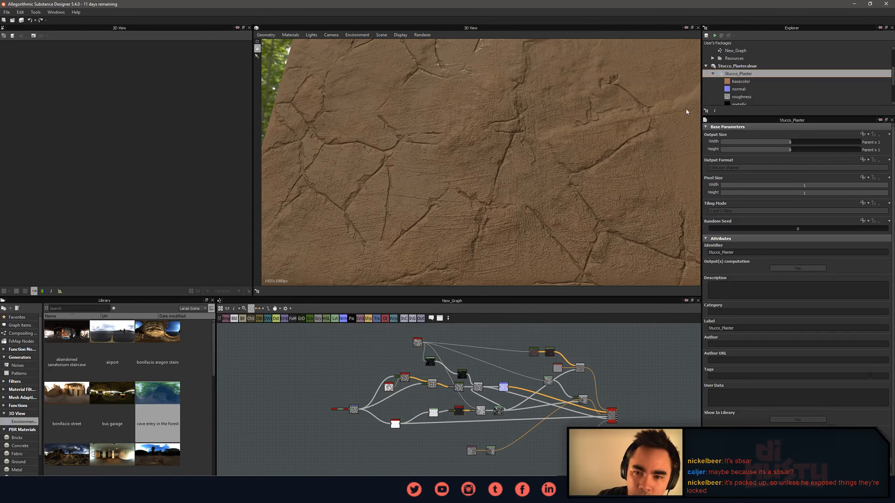
# Examine the plaster's fine scratches and cracks up close in the 3D view, and the whole front face from farther away.
pyautogui.moveTo(621, 214); pyautogui.dragTo(523, 202)
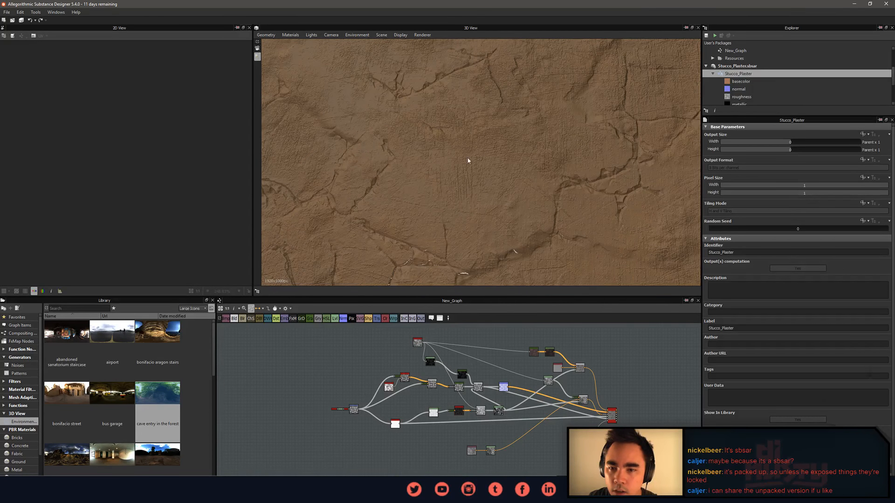
pyautogui.moveTo(484, 199); pyautogui.dragTo(530, 177)
pyautogui.scroll(2, 531, 177)
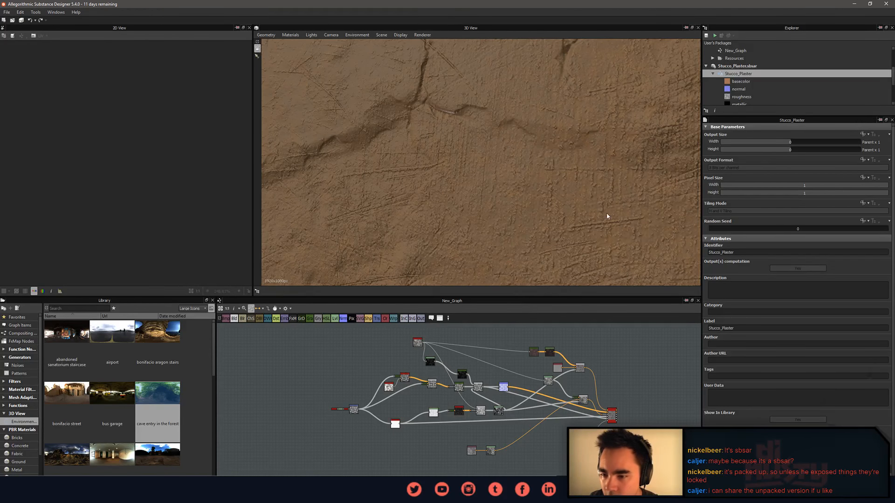
pyautogui.moveTo(569, 205); pyautogui.dragTo(536, 172)
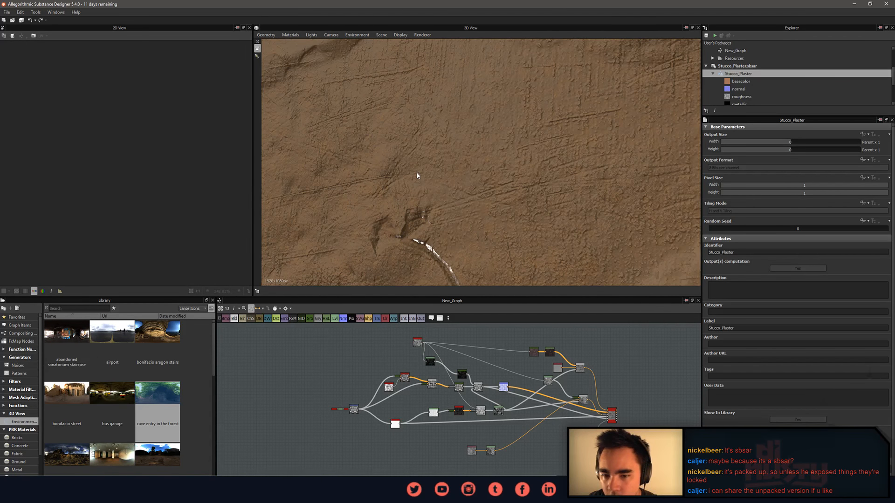
pyautogui.moveTo(417, 175); pyautogui.dragTo(389, 183)
pyautogui.scroll(-4, 394, 179)
pyautogui.moveTo(390, 183); pyautogui.dragTo(401, 183, button='middle')
pyautogui.scroll(-1, 401, 184)
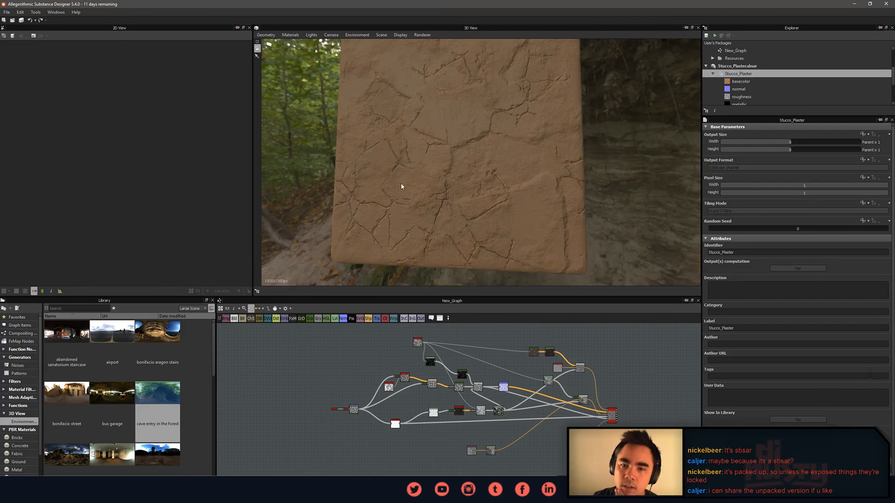
pyautogui.moveTo(400, 184); pyautogui.dragTo(457, 205)
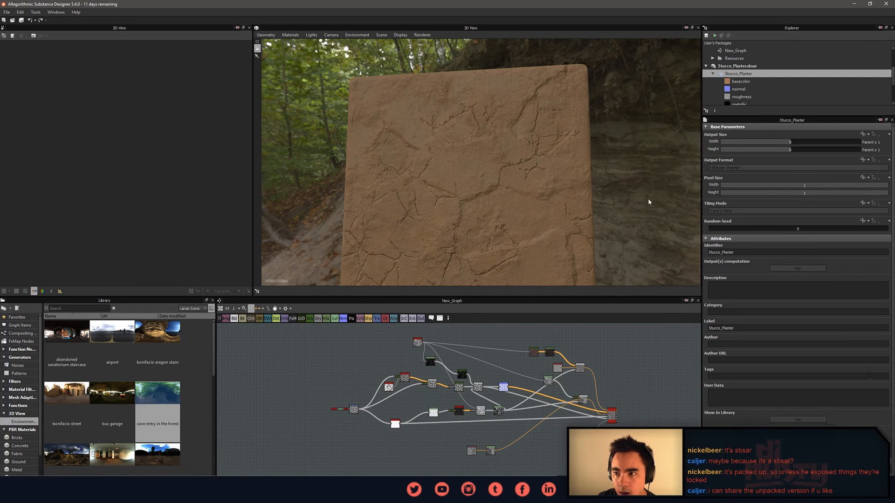
# Collapse the Stucco_Plaster.sbsar, HexTiles.sbs and Unsaved Package entries, and examine the plaster's cracks and edges up close.
pyautogui.click(705, 66)
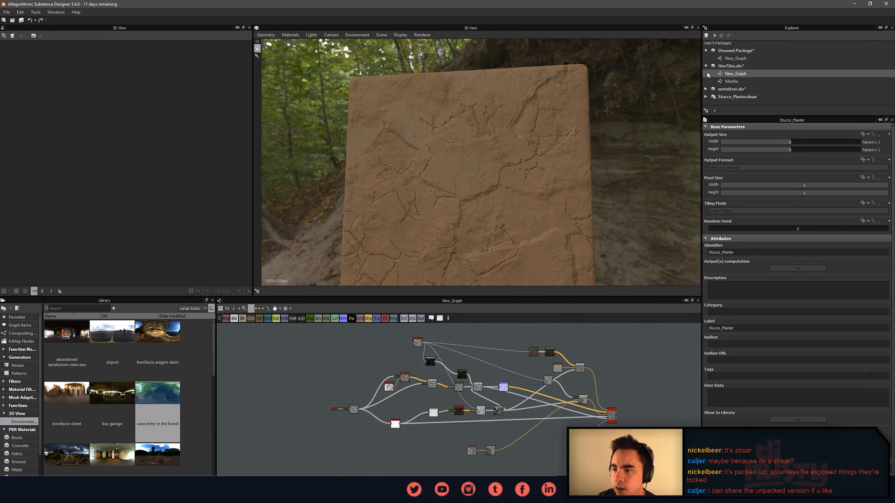
pyautogui.click(706, 66)
pyautogui.click(706, 50)
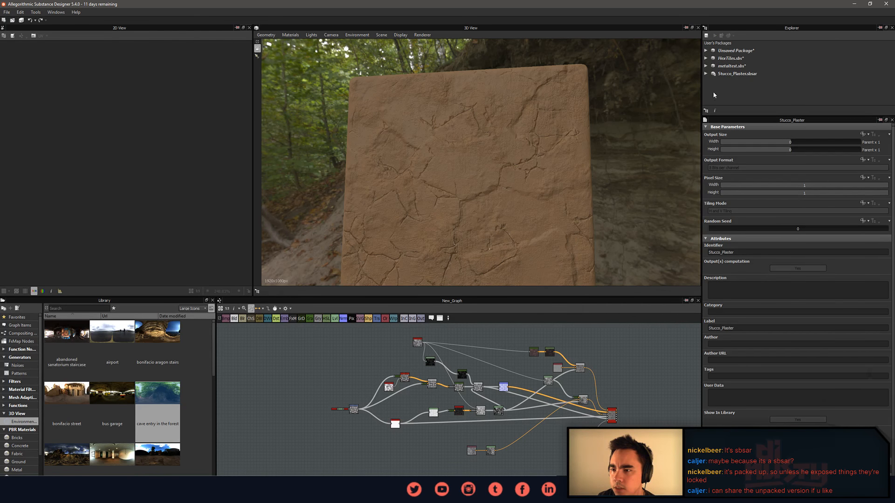
pyautogui.keyDown('alt'); pyautogui.moveTo(361, 93); pyautogui.dragTo(477, 191); pyautogui.keyUp('alt')
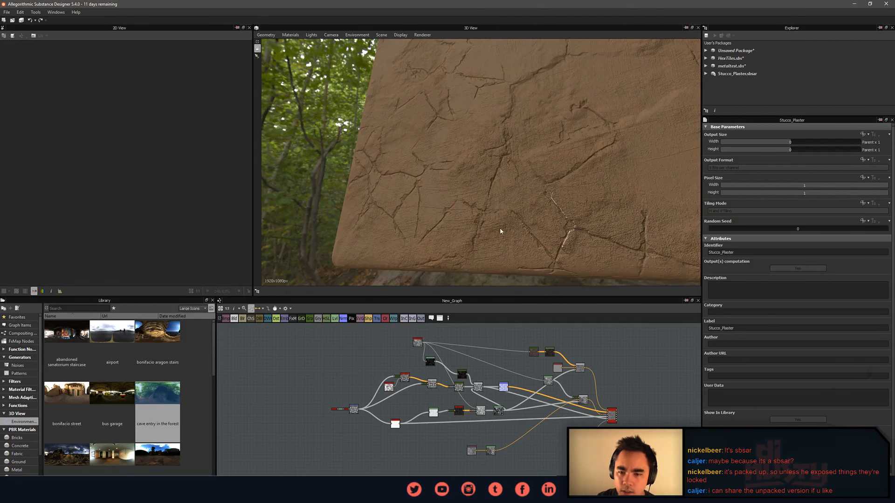
pyautogui.keyDown('alt'); pyautogui.moveTo(500, 231); pyautogui.dragTo(590, 187); pyautogui.keyUp('alt')
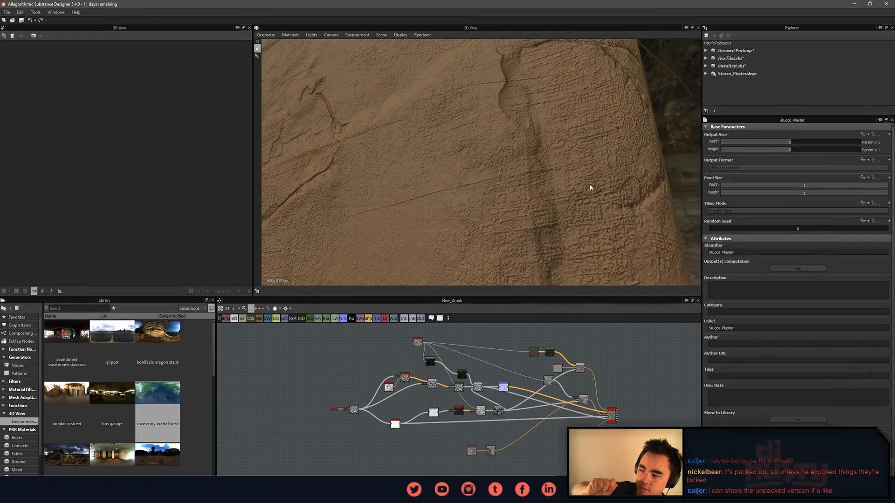
# Open the Cracks_Paint.sbs package from the Substance Materials folder.
pyautogui.click(7, 12)
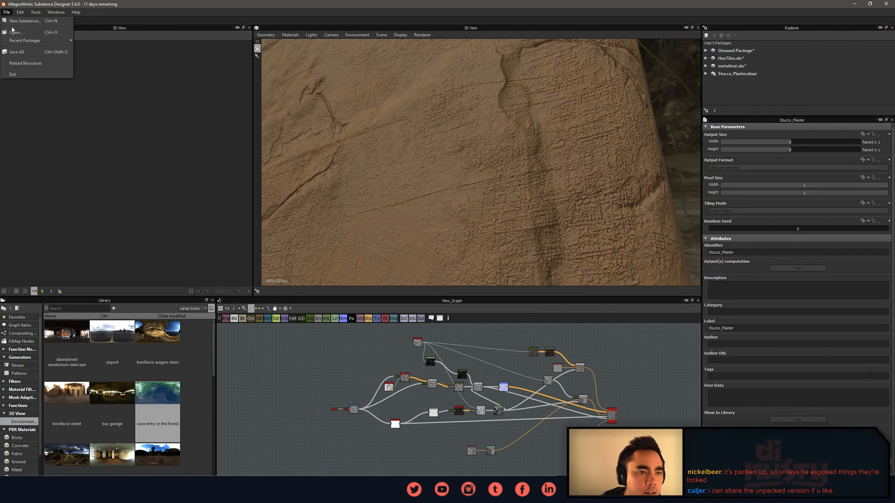
pyautogui.click(18, 33)
pyautogui.click(188, 65)
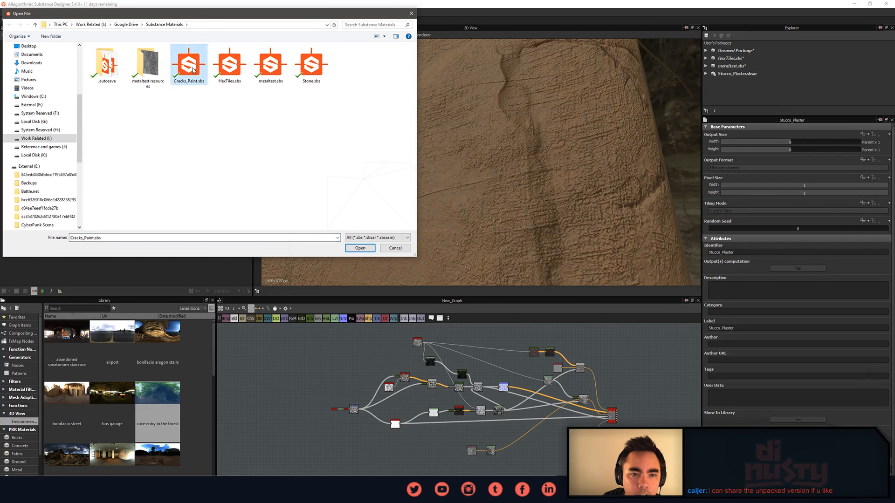
pyautogui.press('Return')
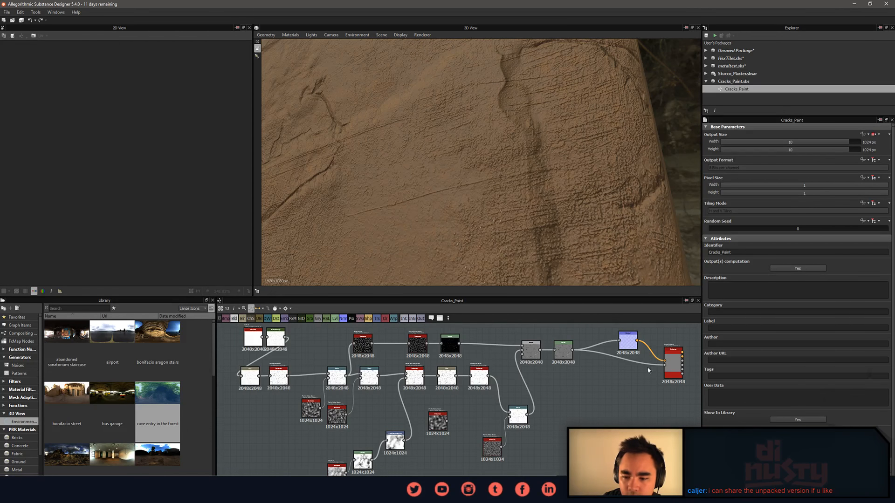
# Show the Cracks_Paint graph on the 3D model and examine its crack pattern from several angles.
pyautogui.moveTo(648, 370)
pyautogui.mouseDown(button='middle')
pyautogui.moveTo(518, 367)
pyautogui.moveTo(539, 327)
pyautogui.moveTo(505, 243)
pyautogui.mouseUp(button='middle')
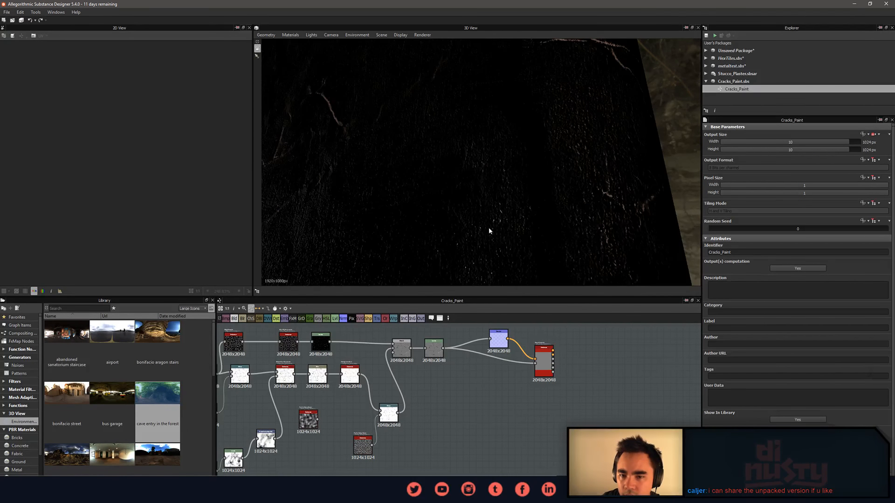
pyautogui.scroll(-3, 503, 224)
pyautogui.moveTo(503, 225)
pyautogui.mouseDown()
pyautogui.moveTo(427, 187)
pyautogui.moveTo(441, 221)
pyautogui.moveTo(417, 233)
pyautogui.moveTo(427, 205)
pyautogui.moveTo(423, 260)
pyautogui.moveTo(451, 239)
pyautogui.moveTo(378, 235)
pyautogui.moveTo(407, 247)
pyautogui.moveTo(484, 234)
pyautogui.mouseUp()
pyautogui.scroll(4, 438, 226)
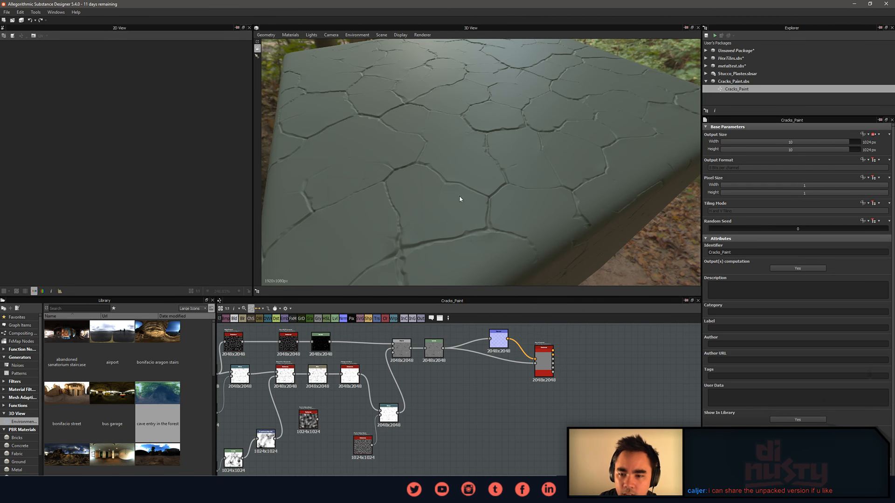
pyautogui.moveTo(459, 199)
pyautogui.mouseDown()
pyautogui.moveTo(459, 212)
pyautogui.moveTo(448, 203)
pyautogui.mouseUp()
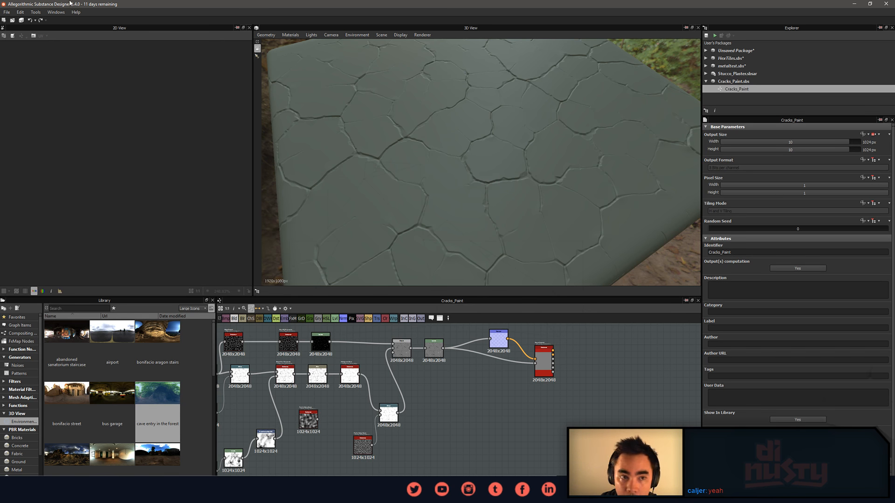
# Open the Stone.sbs package from the Substance Materials folder.
pyautogui.click(7, 13)
pyautogui.click(492, 136)
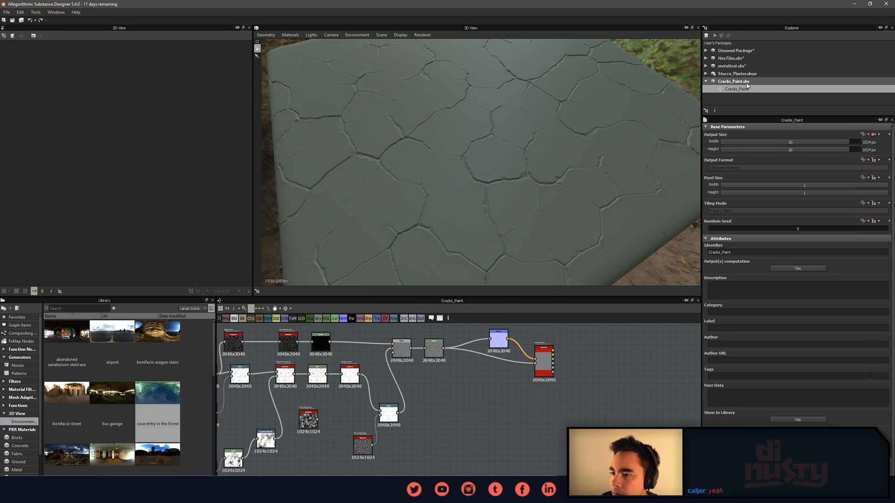
pyautogui.click(7, 12)
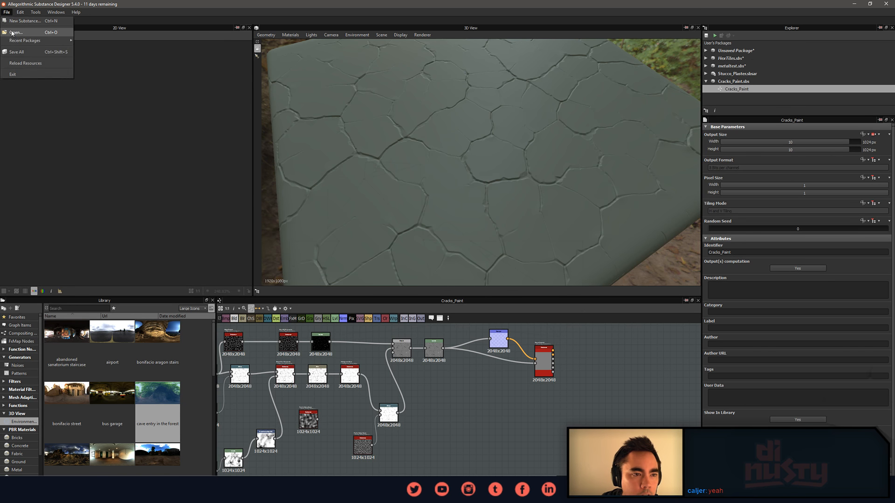
pyautogui.click(18, 32)
pyautogui.click(240, 75)
pyautogui.click(270, 70)
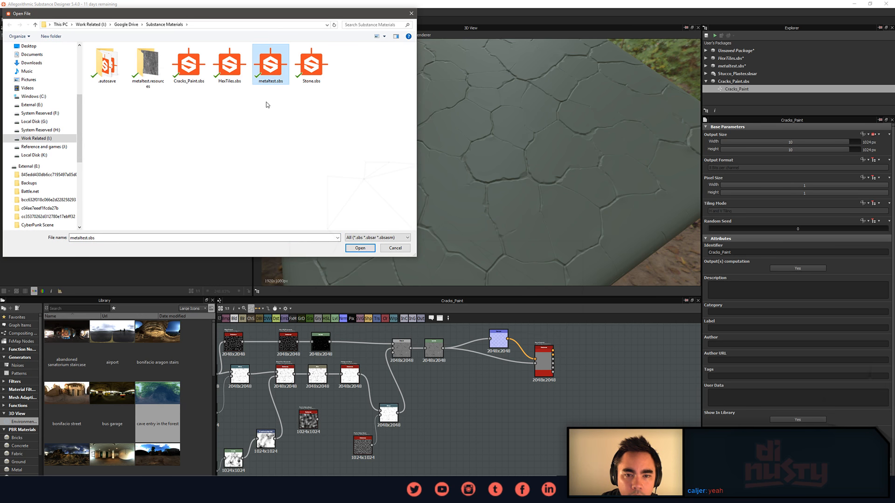
pyautogui.doubleClick(311, 70)
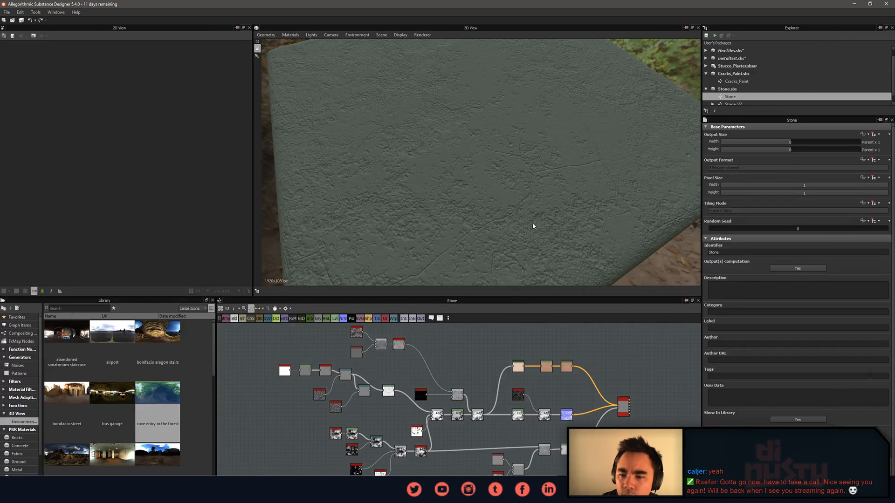
# Apply the Stone graph's color output to the 3D model as Base Color/Diffuse and examine the stone surface.
pyautogui.moveTo(532, 224); pyautogui.dragTo(440, 191)
pyautogui.moveTo(573, 351); pyautogui.dragTo(537, 341, button='middle')
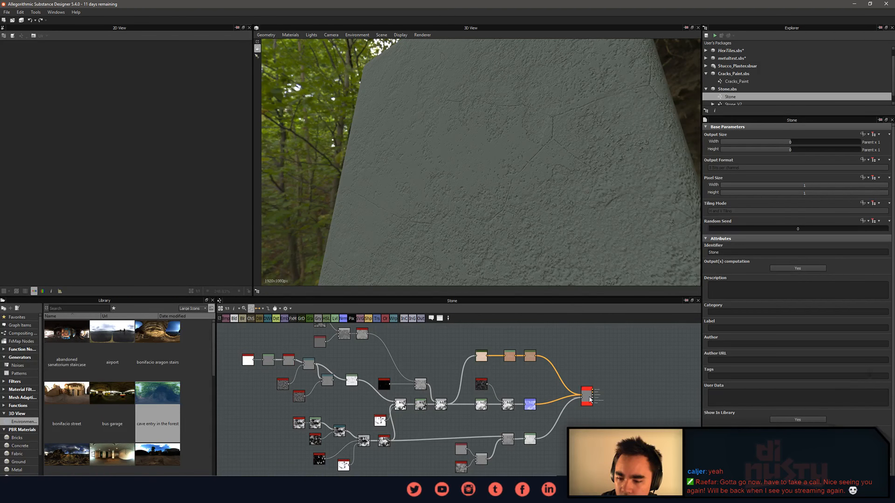
pyautogui.rightClick(535, 230)
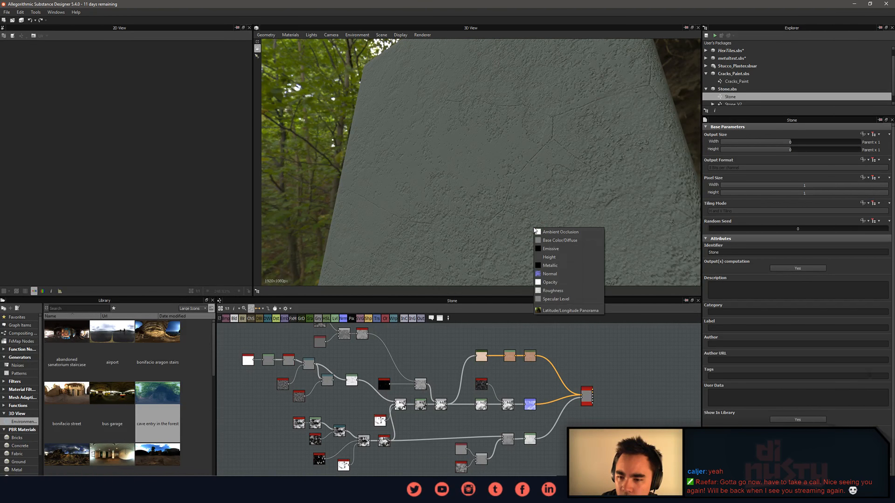
pyautogui.click(552, 240)
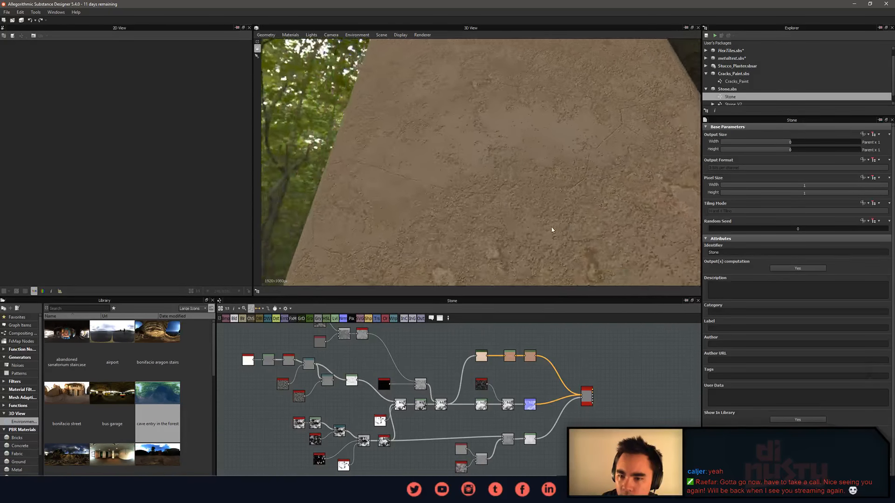
pyautogui.moveTo(551, 230); pyautogui.dragTo(519, 225)
pyautogui.scroll(3, 538, 229)
pyautogui.scroll(-2, 538, 229)
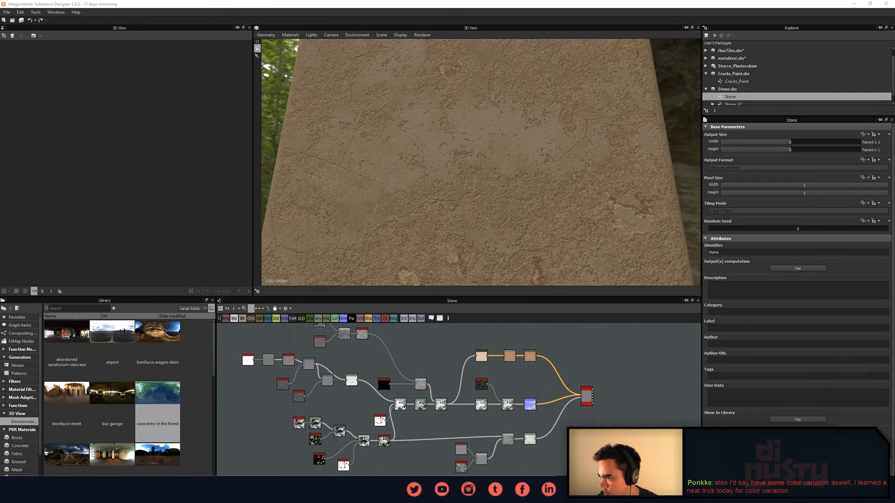
# Bring up the browser with the white stucco wall reference photo and fit its window over the center of Substance Designer.
pyautogui.moveTo(894, 224); pyautogui.dragTo(330, 0)
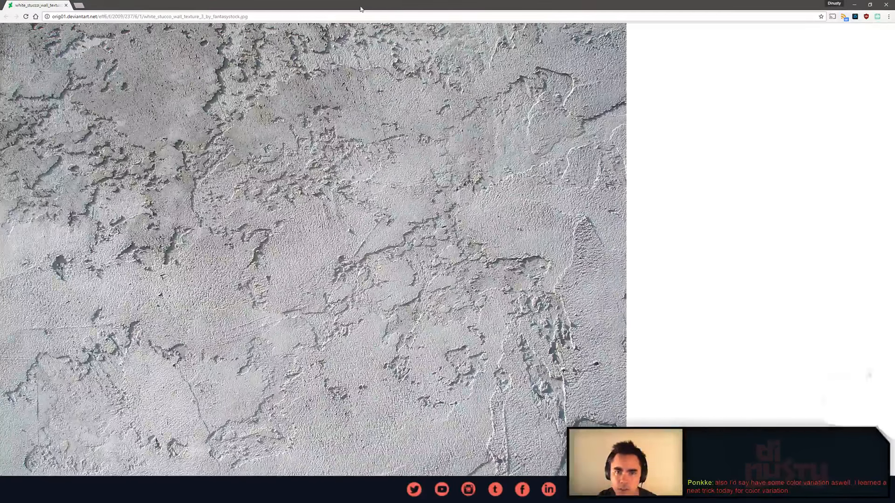
pyautogui.moveTo(447, 5); pyautogui.dragTo(335, 28)
pyautogui.moveTo(501, 279); pyautogui.dragTo(745, 461)
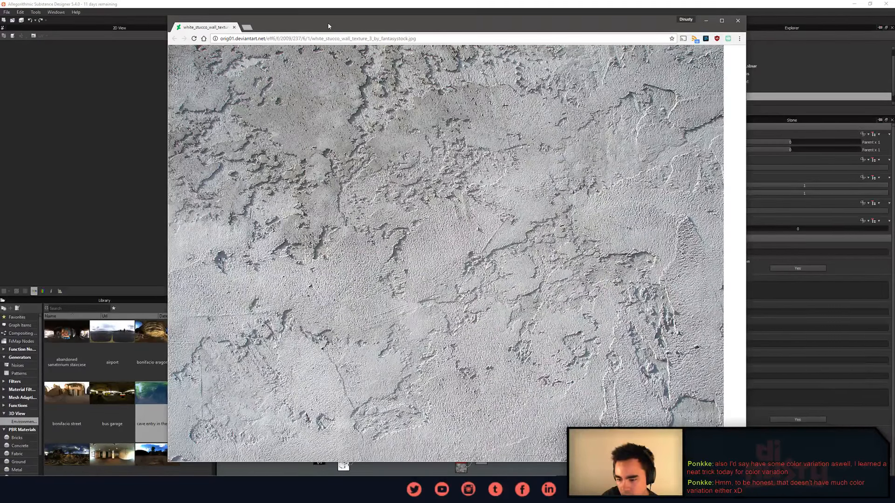
# Close the white stucco photo and examine the beige stucco background photo in a full-size browser window, enlarged to 150%.
pyautogui.click(737, 21)
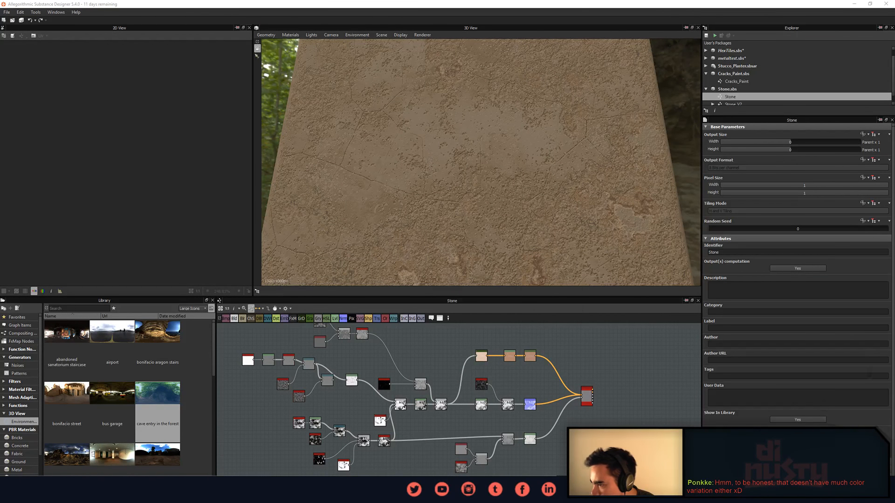
pyautogui.moveTo(894, 191); pyautogui.dragTo(298, 1)
pyautogui.keyDown('ctrl'); pyautogui.scroll(3, 147, 201); pyautogui.keyUp('ctrl')
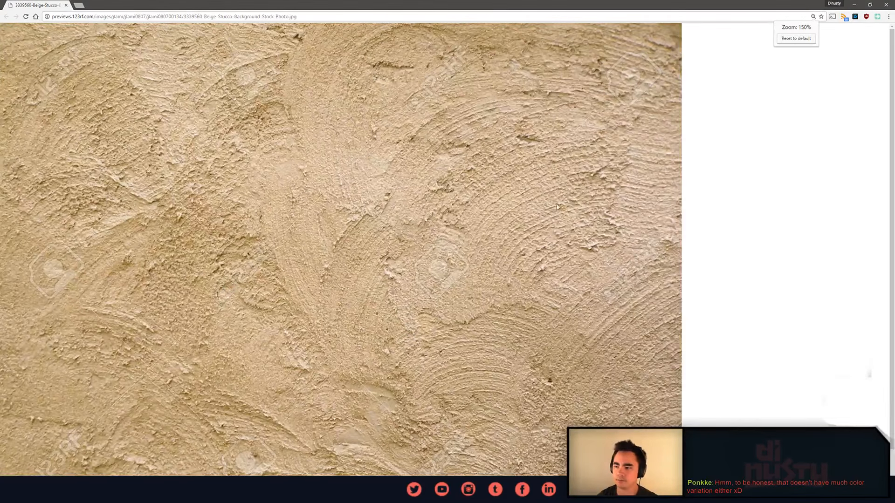
pyautogui.scroll(-1, 371, 215)
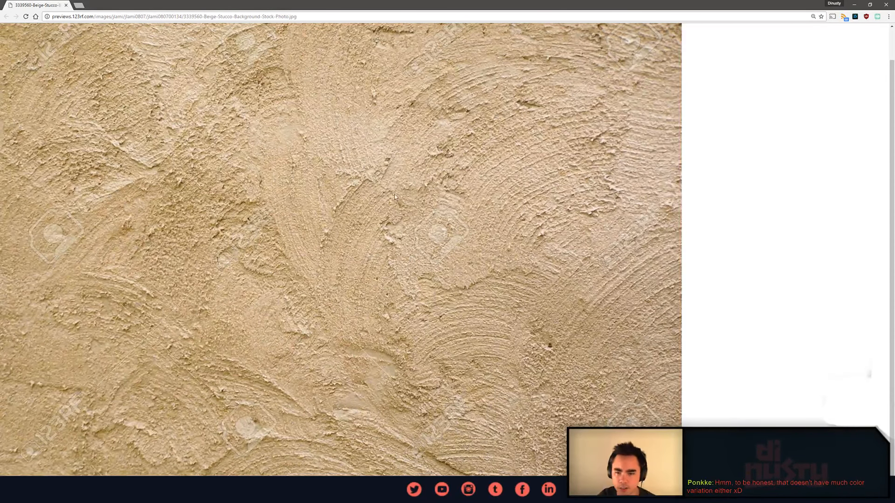
pyautogui.scroll(1, 478, 211)
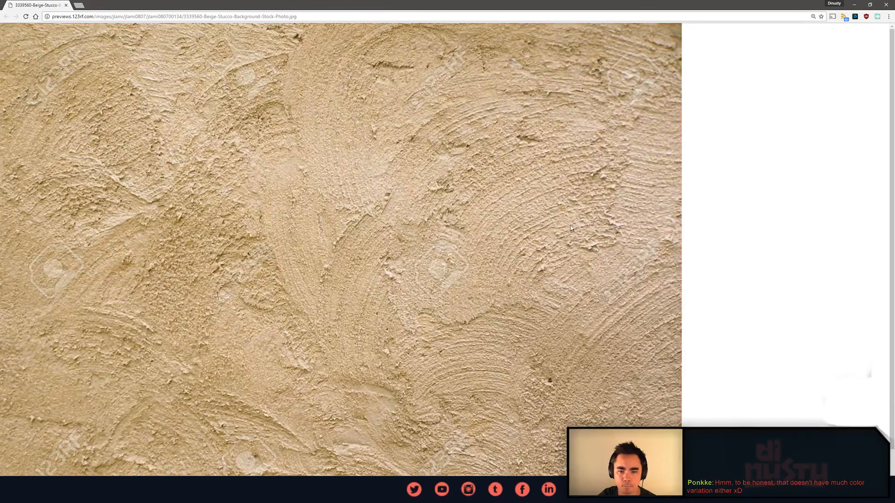
pyautogui.scroll(-1, 569, 227)
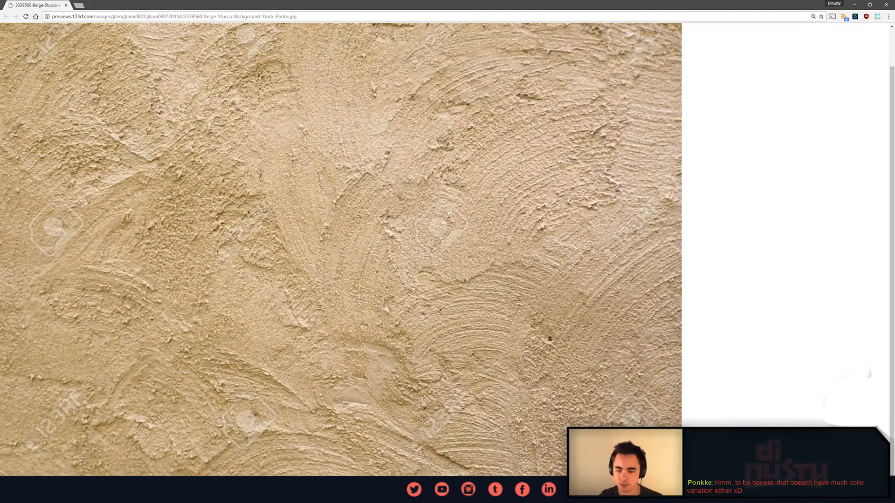
# Switch to Substance Designer and examine the cracks and pitted surface of the Stone material up close on the 3D model.
pyautogui.hotkey('alt', 'Tab')
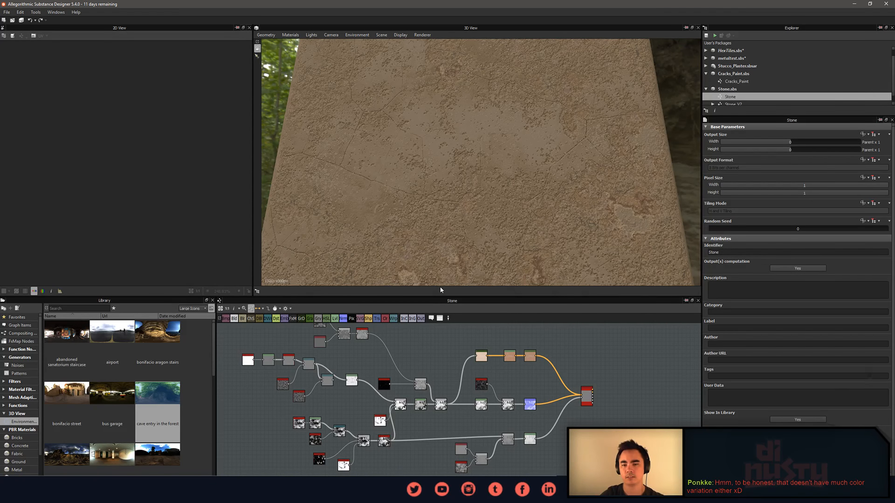
pyautogui.moveTo(487, 220); pyautogui.dragTo(512, 228)
pyautogui.scroll(3, 479, 202)
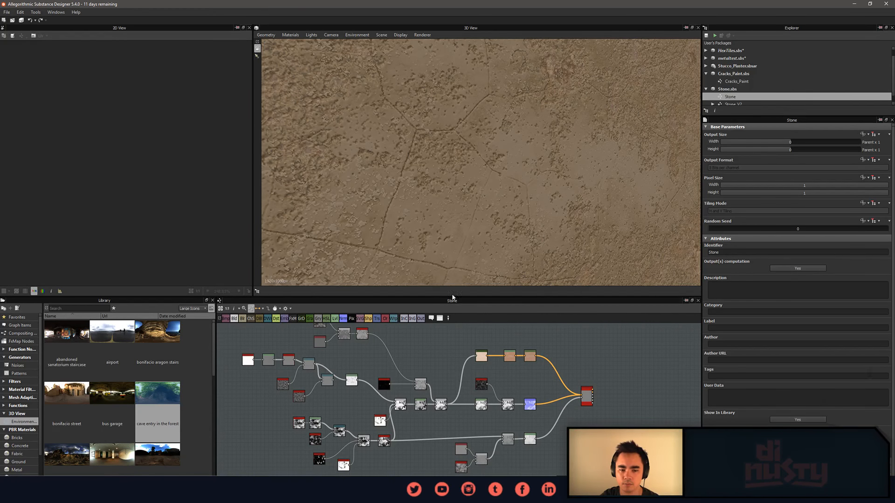
pyautogui.click(78, 308)
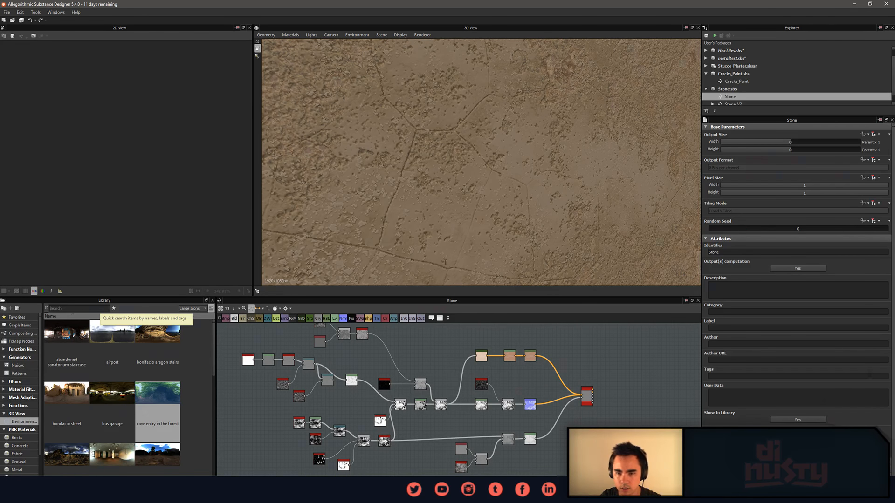
# Switch to the browser, examine the smaller heavy stucco photo in an enlarged window over stucco_texture2023.jpg, and close that photo.
pyautogui.hotkey('alt', 'Tab')
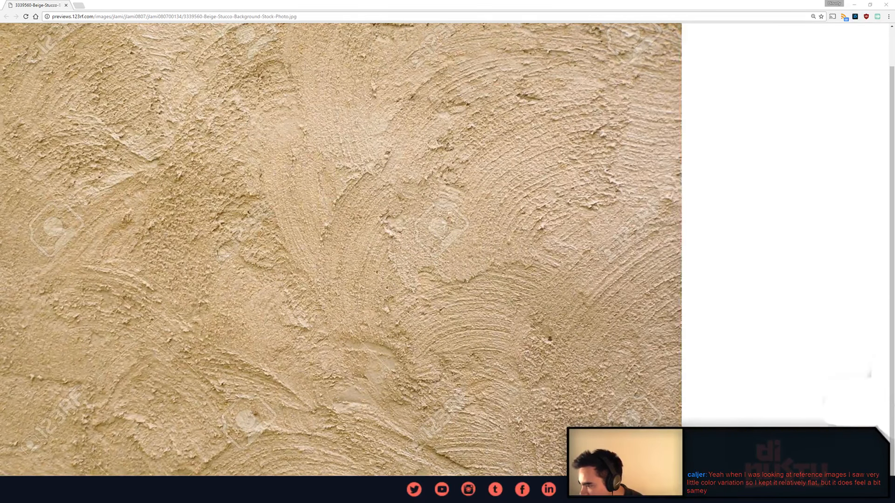
pyautogui.moveTo(894, 219); pyautogui.dragTo(386, 12)
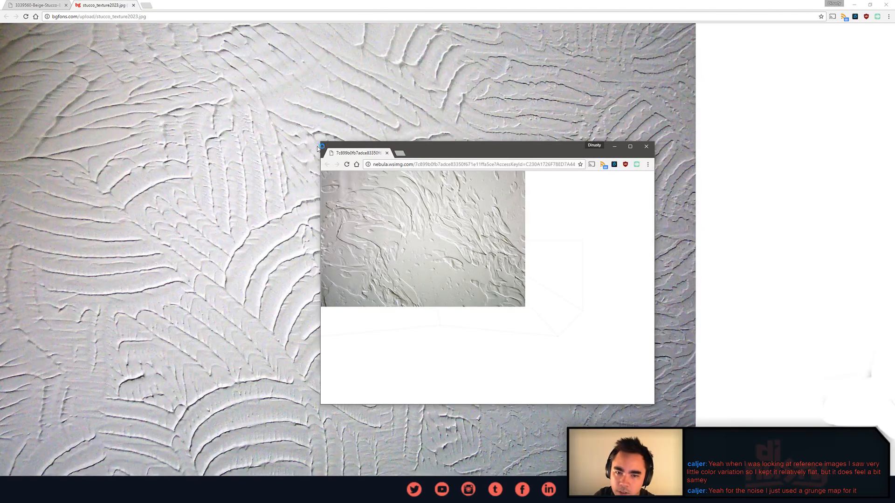
pyautogui.moveTo(320, 140); pyautogui.dragTo(154, 98)
pyautogui.keyDown('ctrl'); pyautogui.scroll(5, 366, 233); pyautogui.keyUp('ctrl')
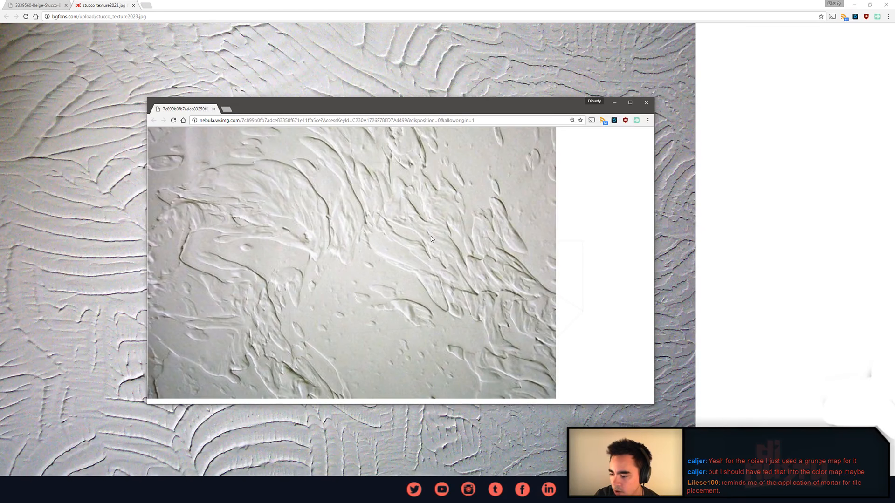
pyautogui.click(212, 109)
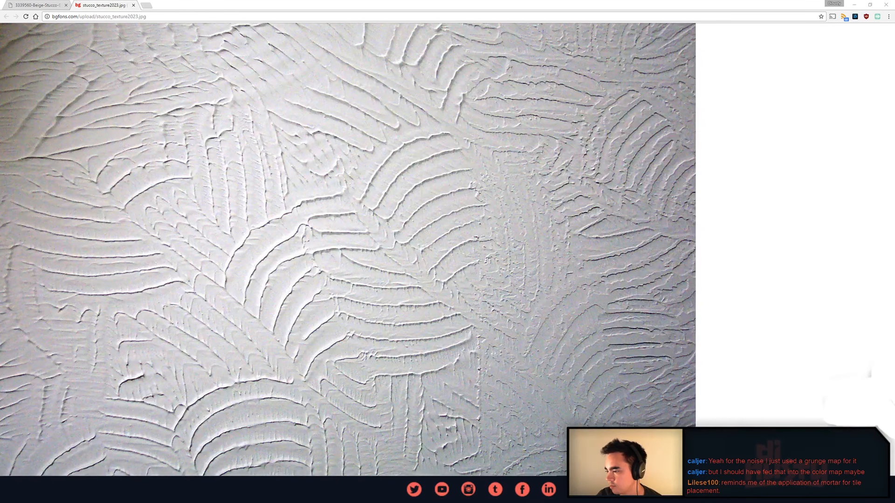
# Bring up the Anstine Drywall textures gallery full-size, enlarge the page to 300%, and select its web address.
pyautogui.moveTo(698, 205); pyautogui.dragTo(550, 184)
pyautogui.moveTo(616, 186); pyautogui.dragTo(391, 0)
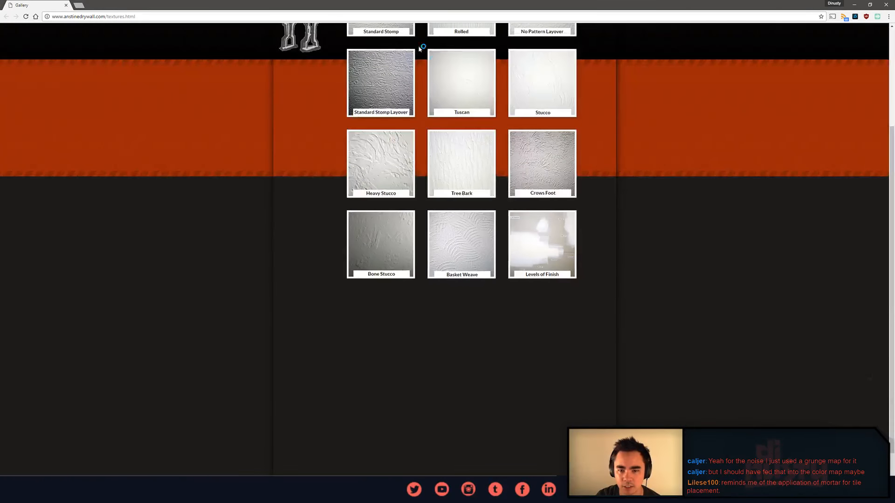
pyautogui.scroll(2, 704, 226)
pyautogui.scroll(1, 706, 227)
pyautogui.keyDown('ctrl'); pyautogui.scroll(6, 688, 239); pyautogui.keyUp('ctrl')
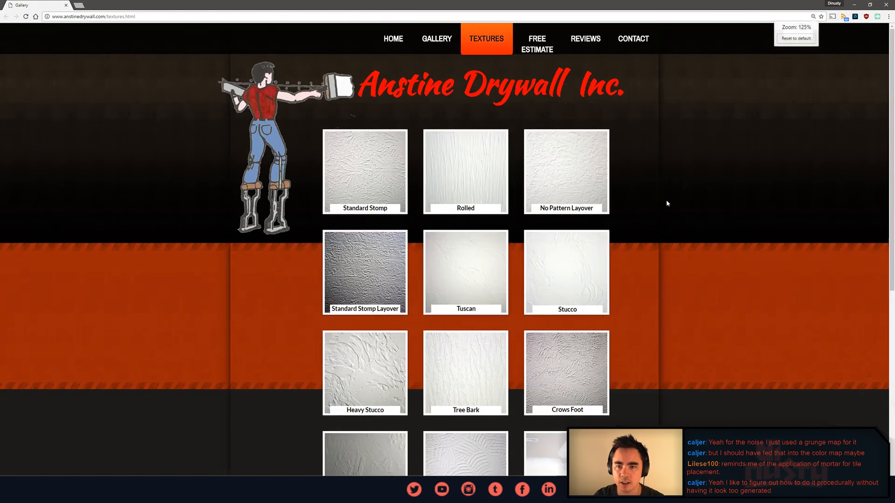
pyautogui.scroll(-1, 672, 204)
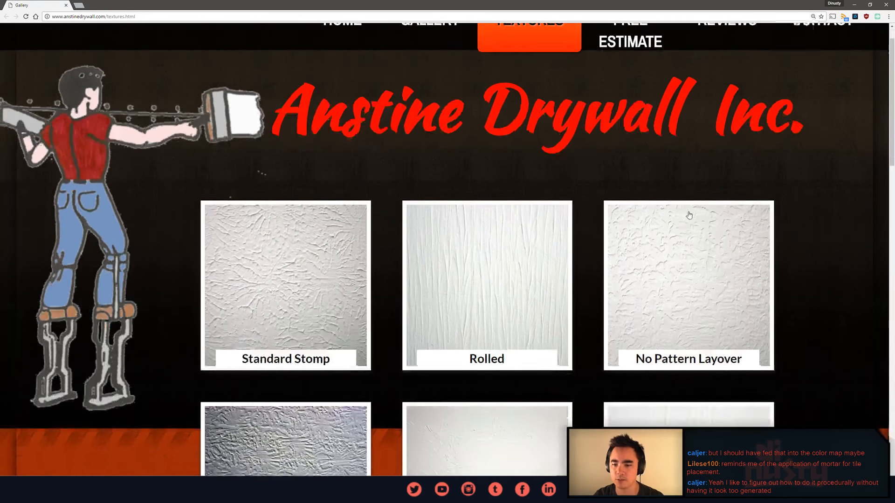
pyautogui.keyDown('ctrl'); pyautogui.scroll(2, 673, 204); pyautogui.keyUp('ctrl')
pyautogui.moveTo(675, 250); pyautogui.dragTo(649, 242, button='middle')
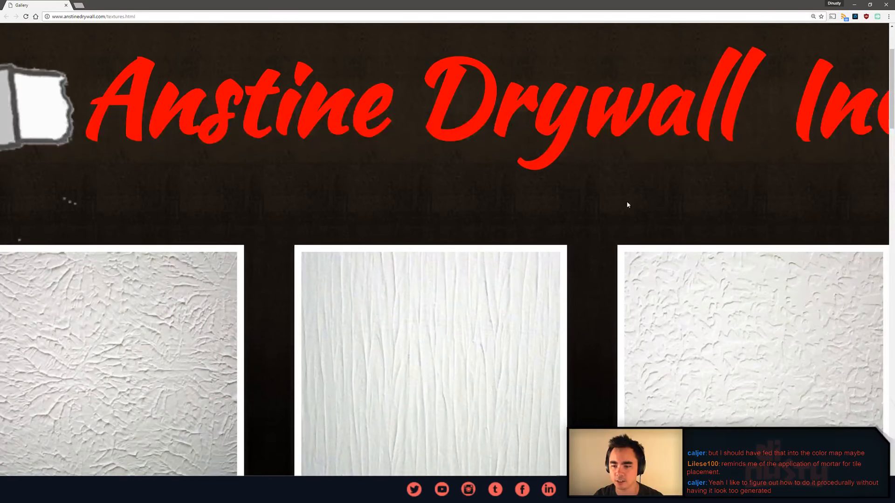
pyautogui.moveTo(627, 202); pyautogui.dragTo(612, 215, button='middle')
pyautogui.keyDown('ctrl'); pyautogui.scroll(-1, 589, 200); pyautogui.keyUp('ctrl')
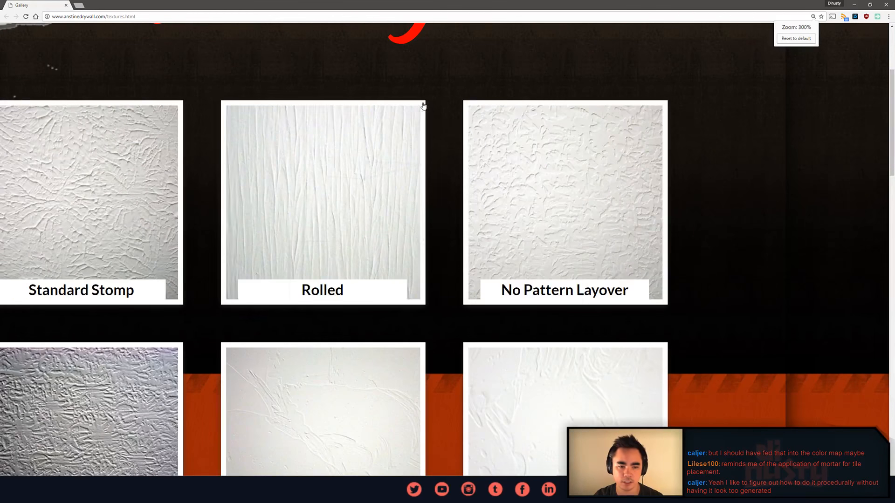
pyautogui.moveTo(334, 78); pyautogui.dragTo(316, 69, button='middle')
pyautogui.click(305, 15)
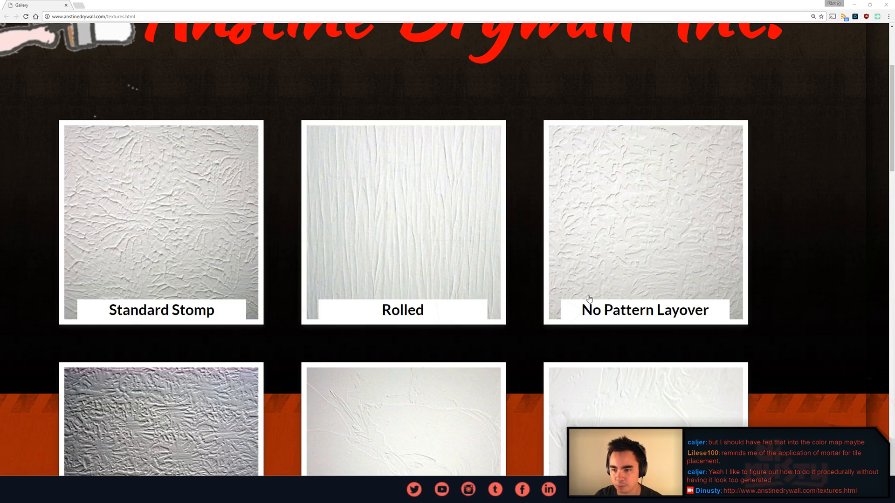
# Look through the gallery's plaster finishes from Standard Stomp to Levels of Finish and compare their surface patterns.
pyautogui.scroll(-3, 582, 332)
pyautogui.scroll(-1, 528, 328)
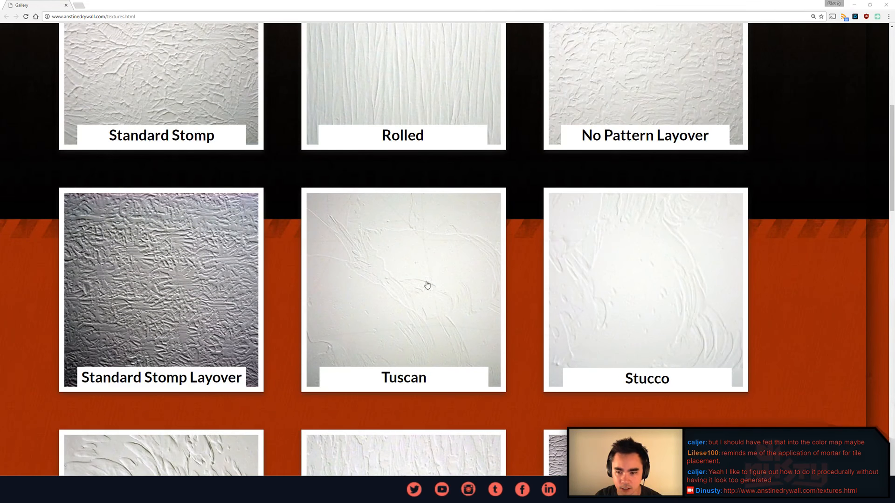
pyautogui.scroll(-2, 437, 294)
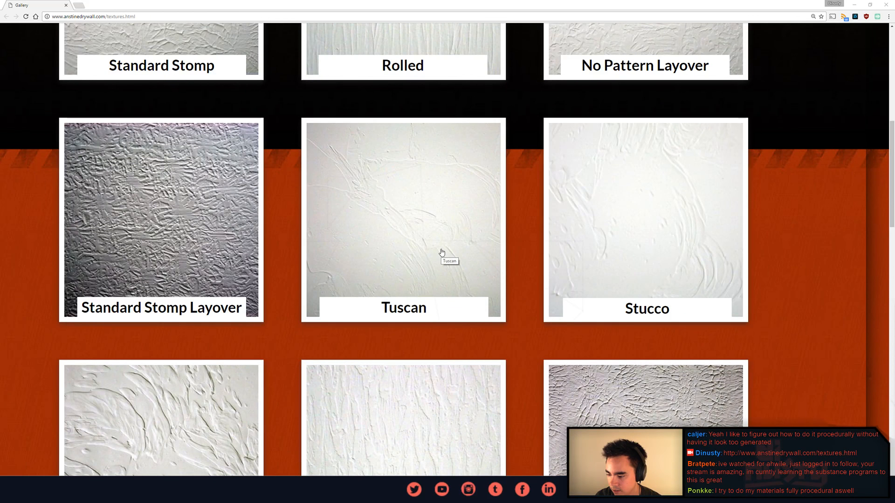
pyautogui.scroll(-2, 442, 252)
pyautogui.scroll(-3, 442, 252)
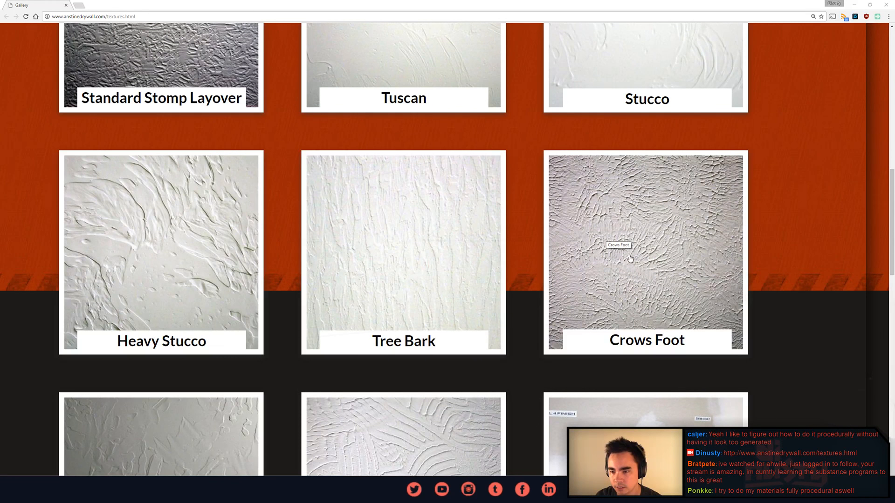
pyautogui.scroll(-4, 679, 306)
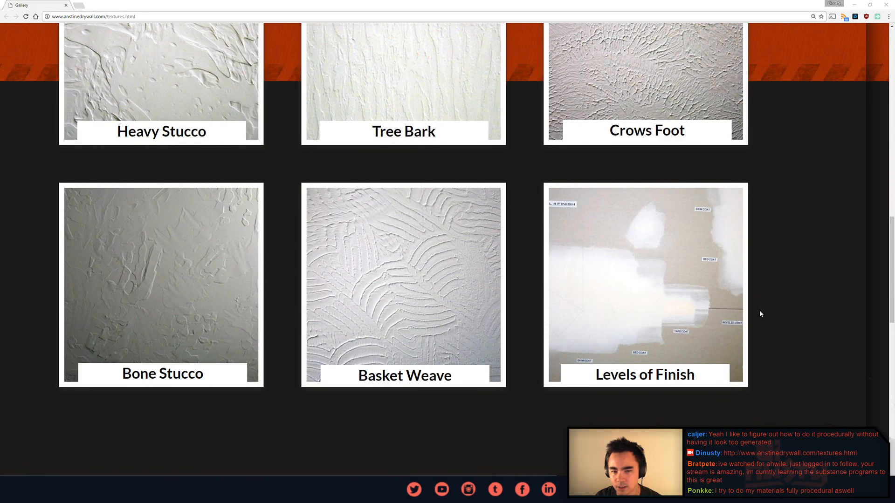
pyautogui.scroll(2, 760, 313)
pyautogui.scroll(-3, 754, 315)
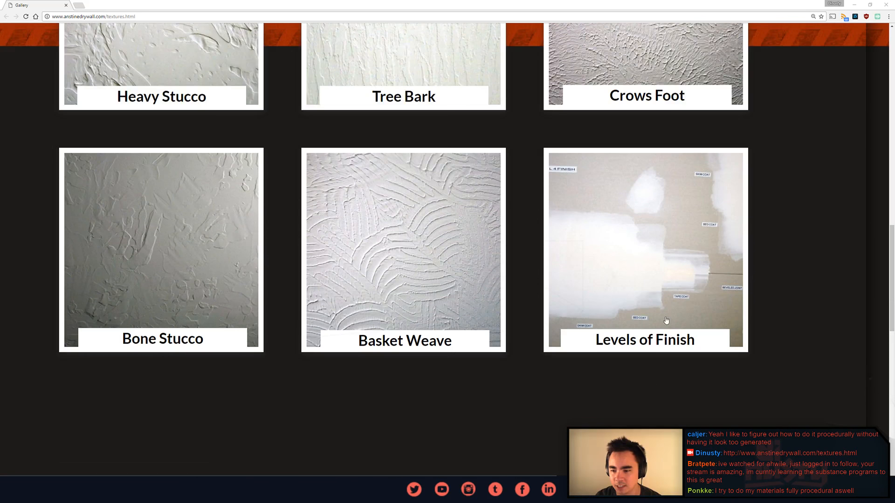
pyautogui.scroll(4, 805, 341)
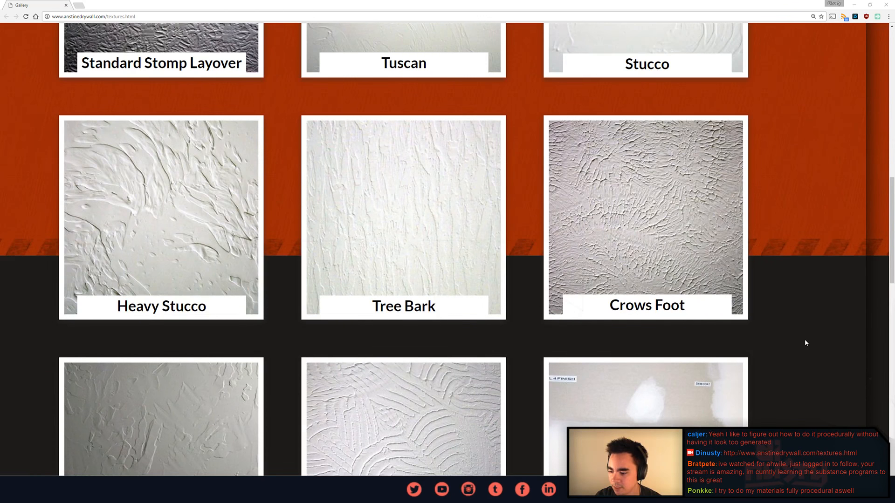
pyautogui.scroll(3, 805, 343)
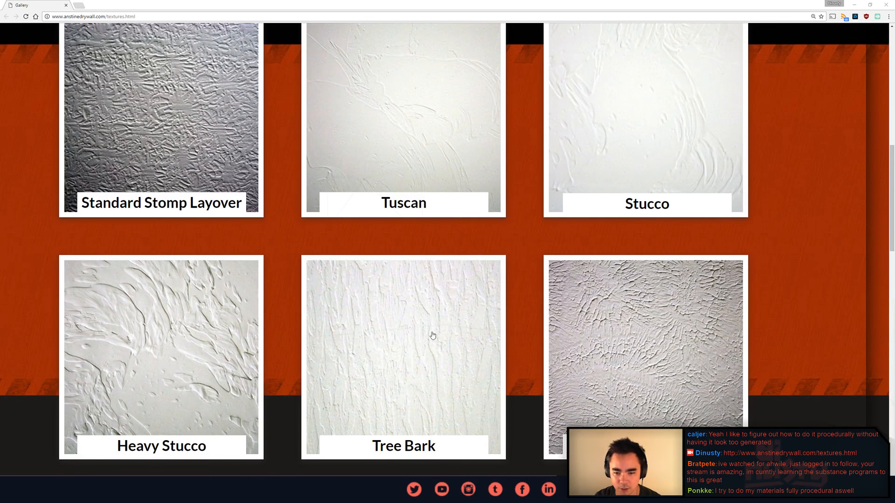
pyautogui.scroll(-3, 214, 281)
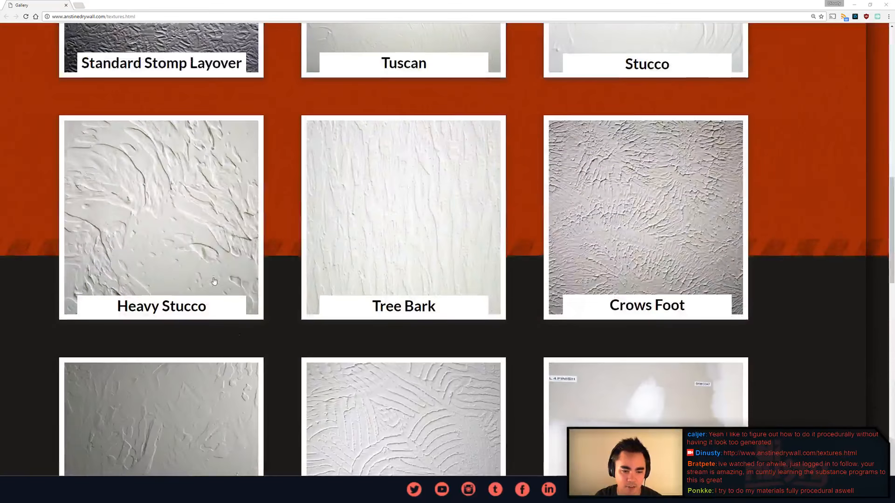
pyautogui.scroll(-2, 213, 281)
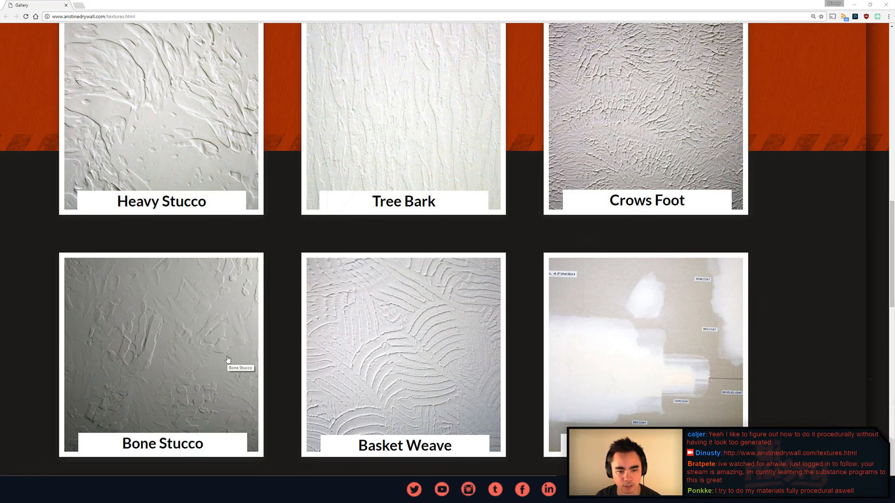
pyautogui.scroll(6, 231, 359)
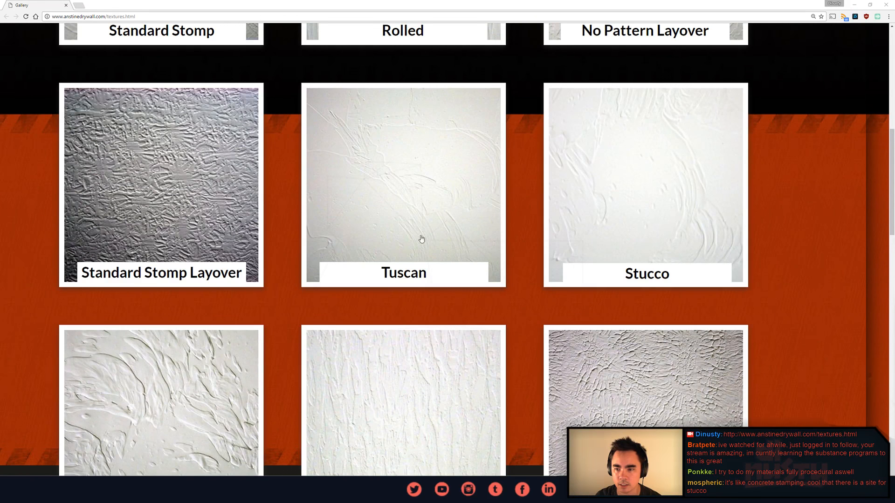
pyautogui.scroll(-3, 583, 298)
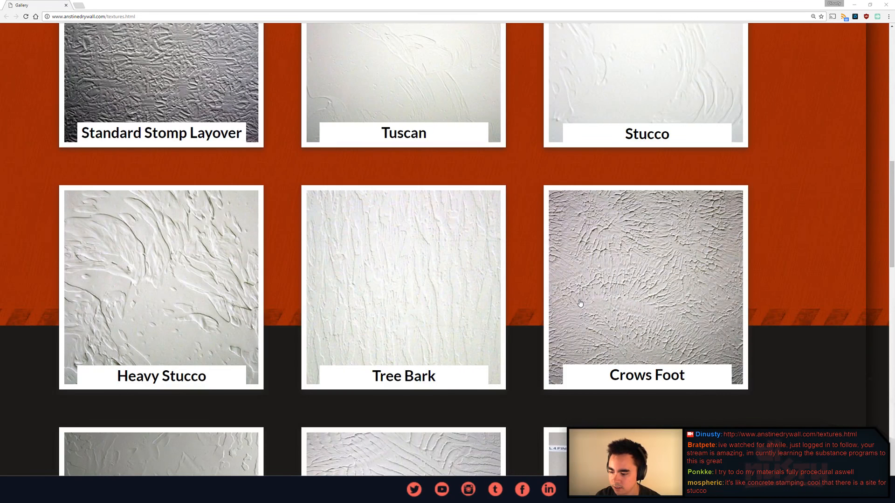
pyautogui.scroll(4, 580, 303)
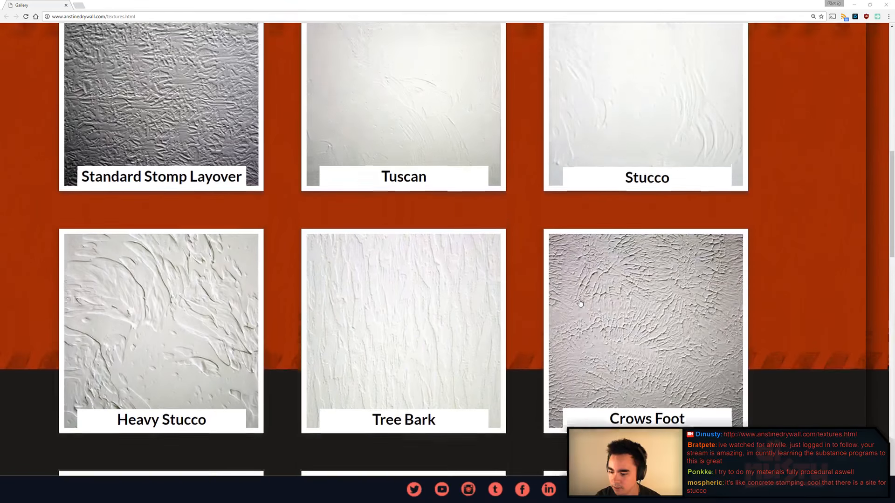
pyautogui.scroll(3, 581, 303)
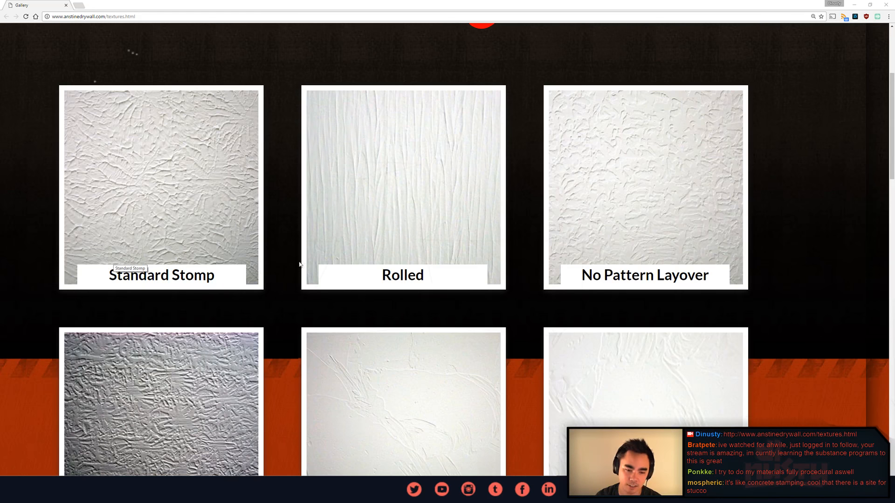
pyautogui.scroll(-4, 316, 282)
pyautogui.scroll(-2, 318, 284)
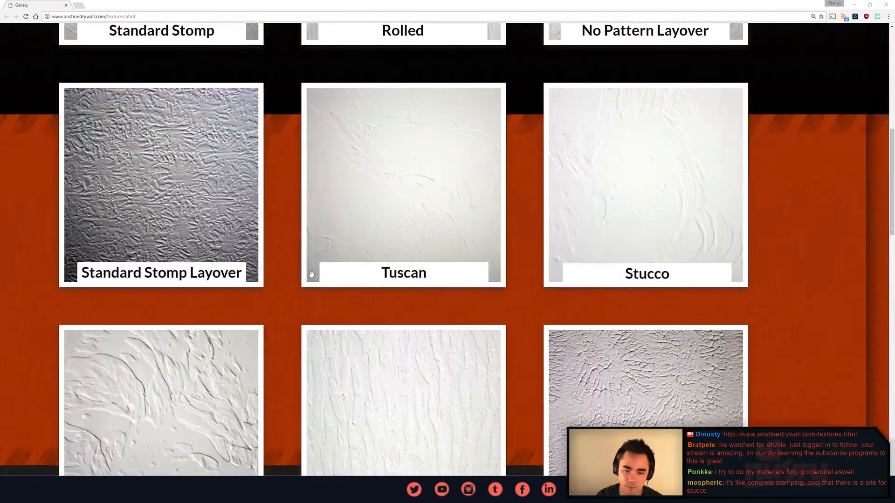
# Close the gallery and stucco photo browser windows, and examine the Stone material on the whole cube from another angle.
pyautogui.moveTo(292, 3); pyautogui.dragTo(840, 93)
pyautogui.click(845, 98)
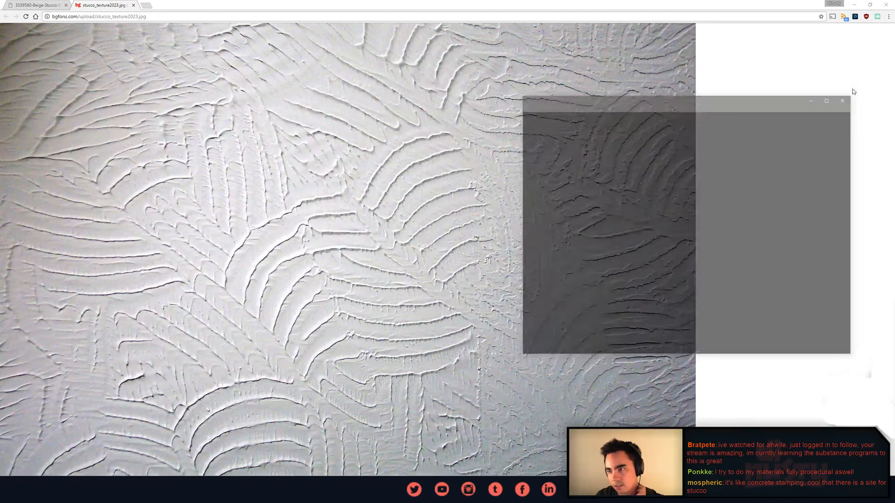
pyautogui.click(886, 4)
pyautogui.scroll(-5, 547, 182)
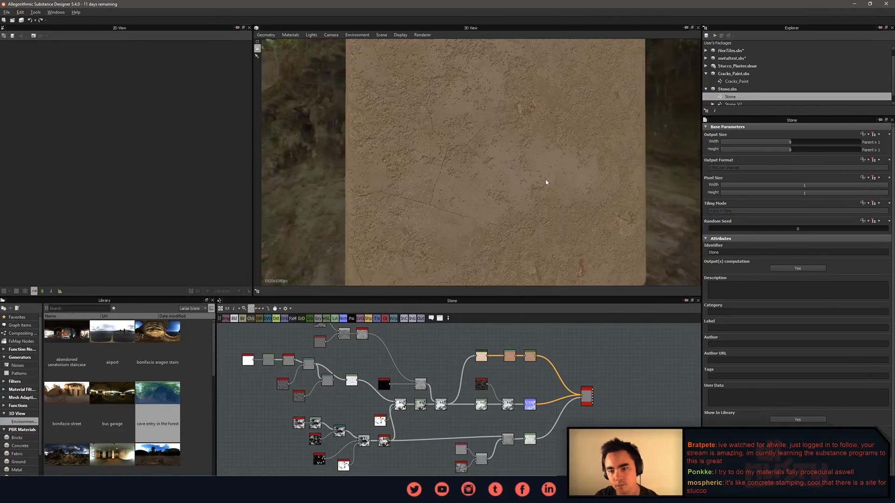
pyautogui.moveTo(547, 182); pyautogui.dragTo(397, 226)
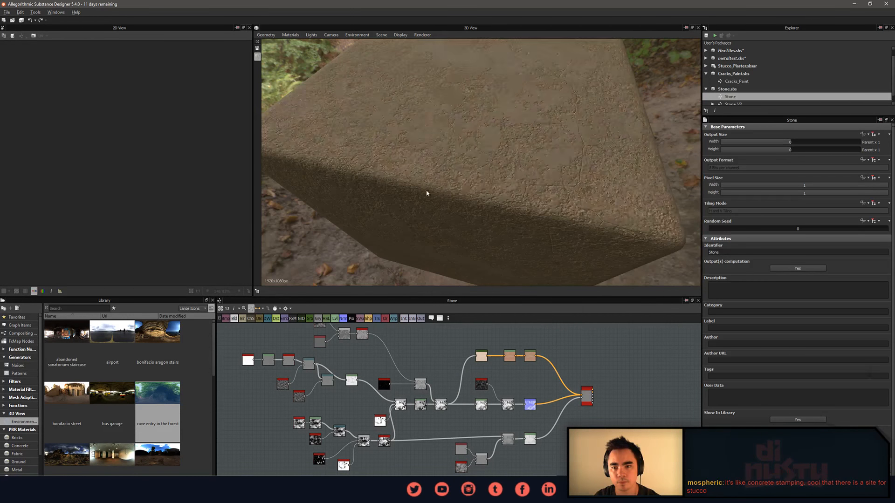
# Expand the metaltest package and open its New_Graph graph.
pyautogui.keyDown('ctrl'); pyautogui.keyDown('shift'); pyautogui.moveTo(425, 192); pyautogui.dragTo(459, 150); pyautogui.keyUp('shift'); pyautogui.keyUp('ctrl')
pyautogui.scroll(5, 454, 207)
pyautogui.click(735, 67)
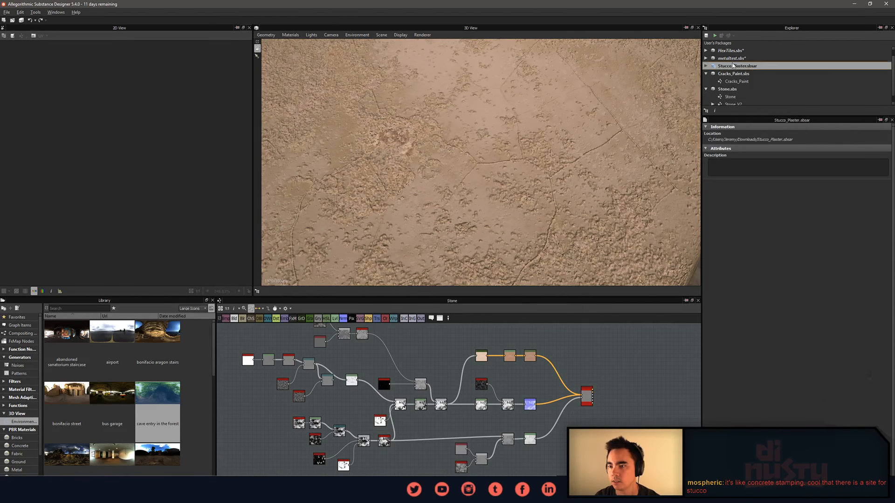
pyautogui.click(726, 59)
pyautogui.click(727, 66)
pyautogui.click(729, 59)
pyautogui.click(706, 59)
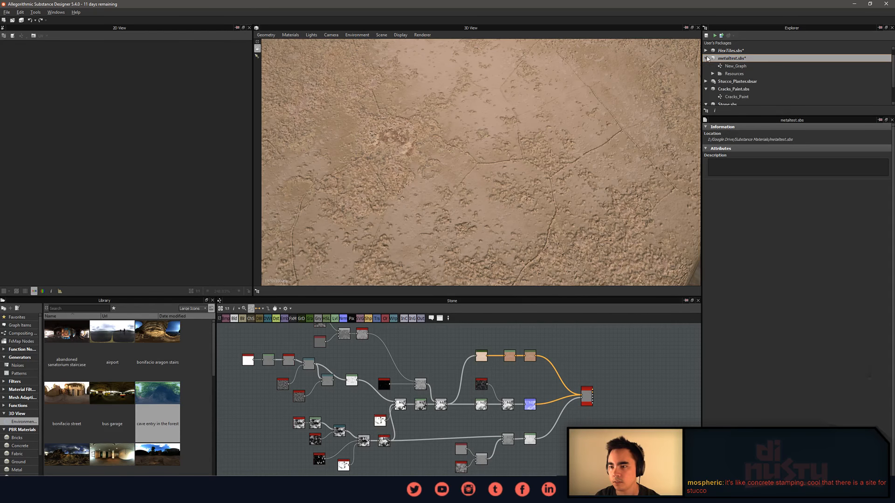
pyautogui.click(737, 66)
pyautogui.click(737, 60)
pyautogui.click(736, 66)
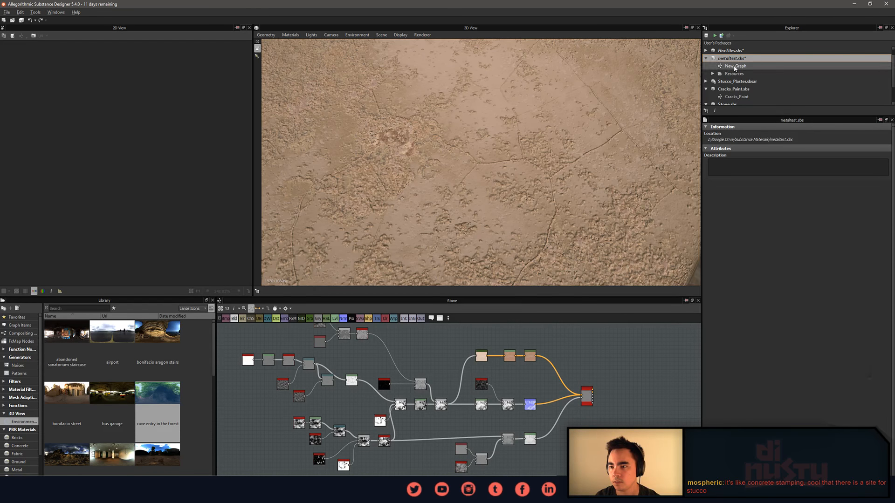
pyautogui.doubleClick(736, 66)
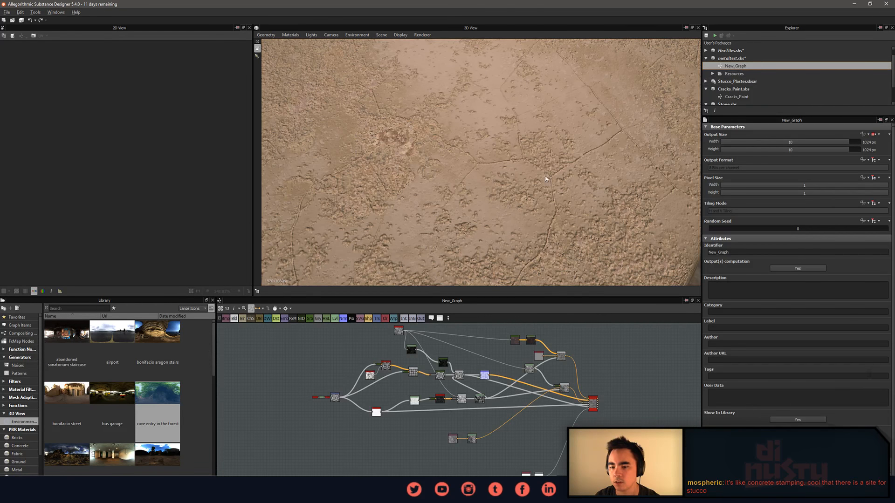
# Examine the raised bar pattern and worn metal surface on the cube at several distances and angles.
pyautogui.scroll(-3, 488, 183)
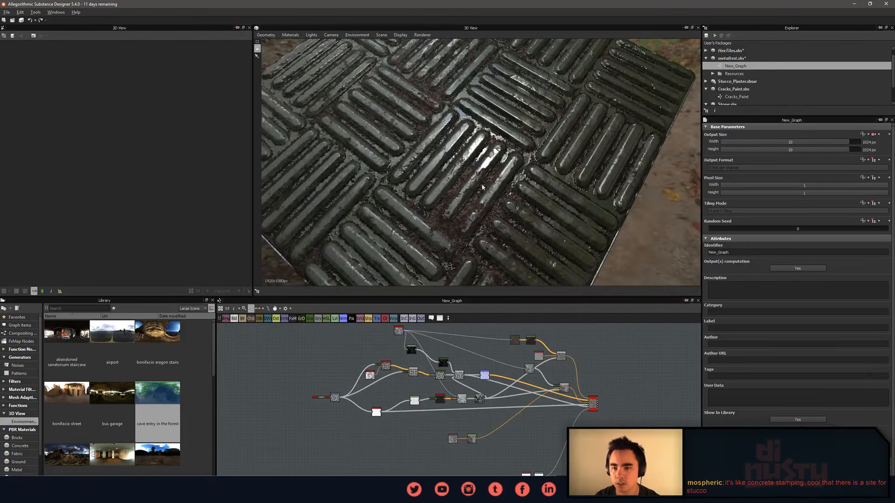
pyautogui.moveTo(483, 188); pyautogui.dragTo(444, 234)
pyautogui.scroll(2, 478, 186)
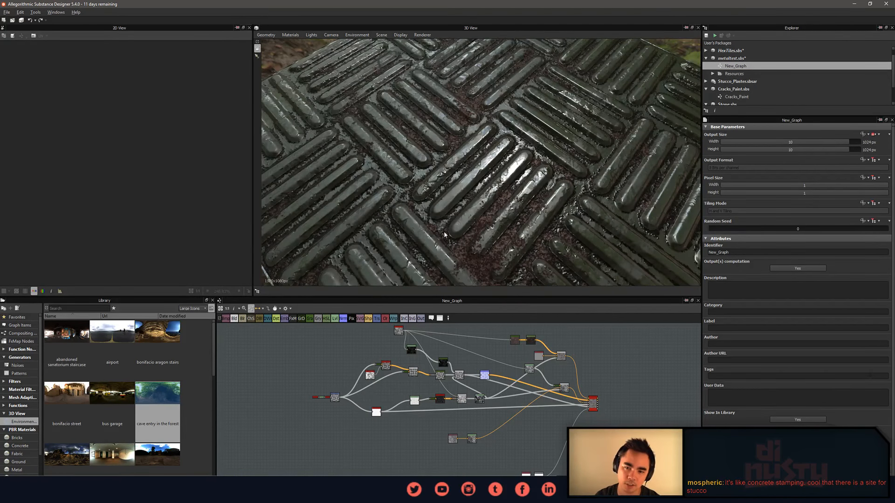
pyautogui.scroll(-4, 421, 218)
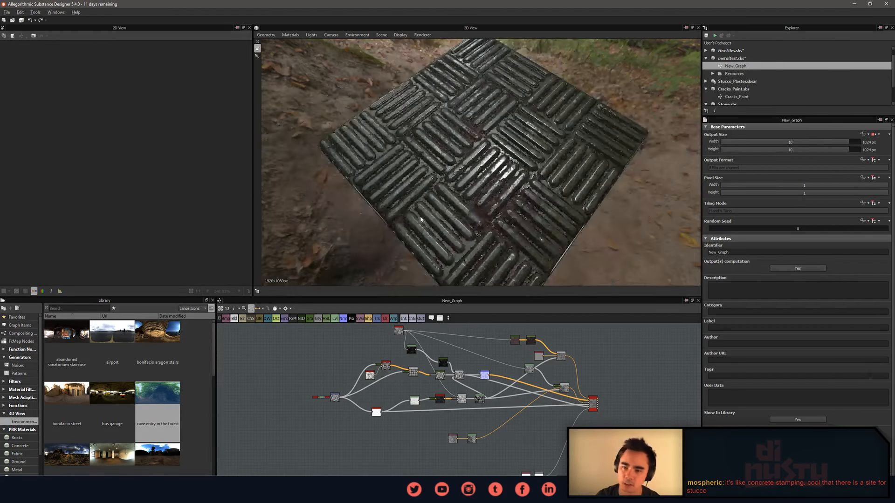
pyautogui.moveTo(483, 193); pyautogui.dragTo(474, 213)
pyautogui.scroll(4, 473, 214)
pyautogui.scroll(3, 473, 214)
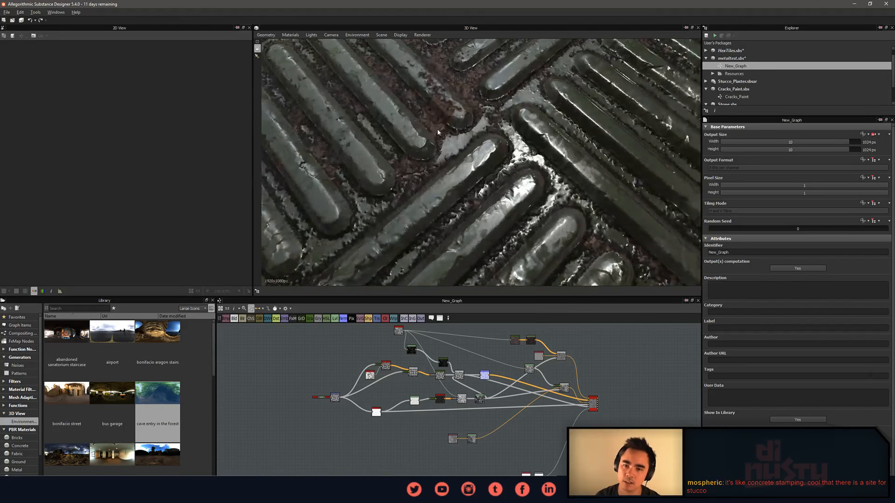
pyautogui.moveTo(437, 114); pyautogui.dragTo(453, 173, button='middle')
pyautogui.scroll(3, 453, 174)
pyautogui.scroll(-4, 453, 175)
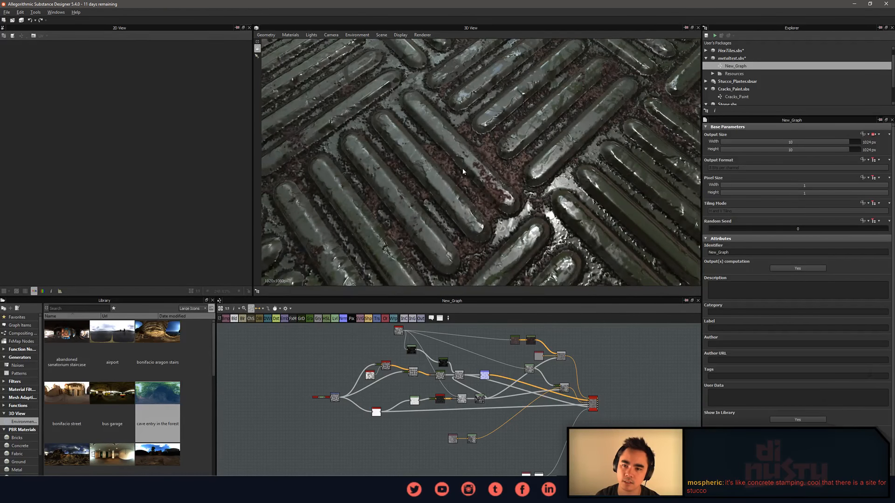
pyautogui.scroll(-3, 463, 173)
pyautogui.scroll(4, 461, 181)
pyautogui.moveTo(458, 181); pyautogui.dragTo(414, 203, button='middle')
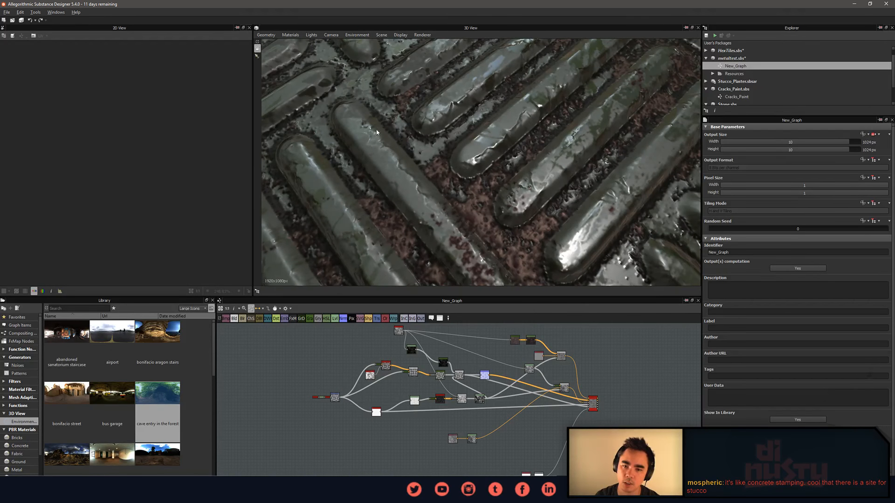
pyautogui.moveTo(586, 150); pyautogui.dragTo(552, 180, button='middle')
# Look over the Blend and Gradient Map nodes in the metal graph and examine the whole cube from different angles.
pyautogui.scroll(6, 387, 404)
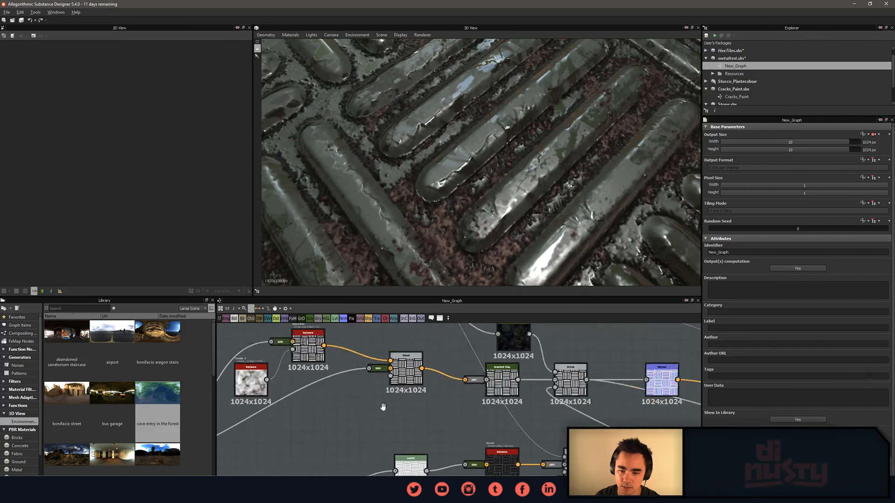
pyautogui.moveTo(449, 408); pyautogui.dragTo(461, 406, button='middle')
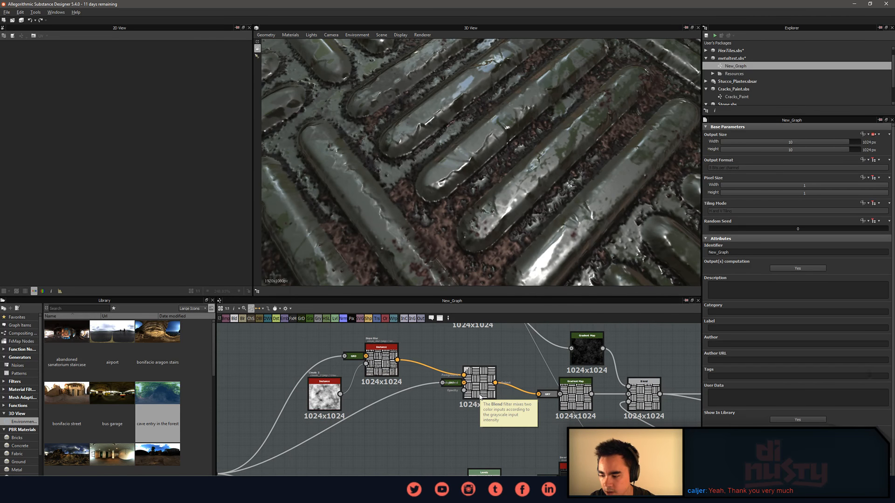
pyautogui.scroll(-8, 461, 224)
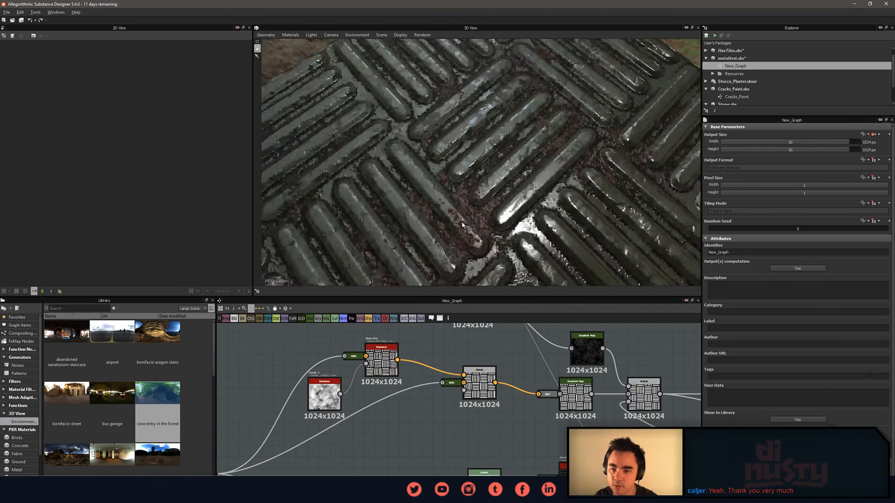
pyautogui.scroll(-5, 462, 225)
pyautogui.moveTo(462, 224); pyautogui.dragTo(422, 180)
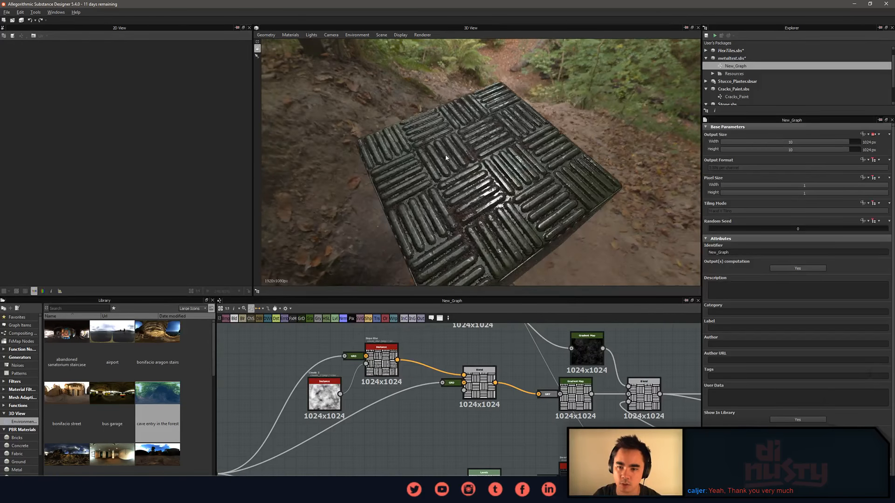
pyautogui.moveTo(422, 180); pyautogui.dragTo(454, 138, button='middle')
pyautogui.moveTo(455, 138); pyautogui.dragTo(457, 136)
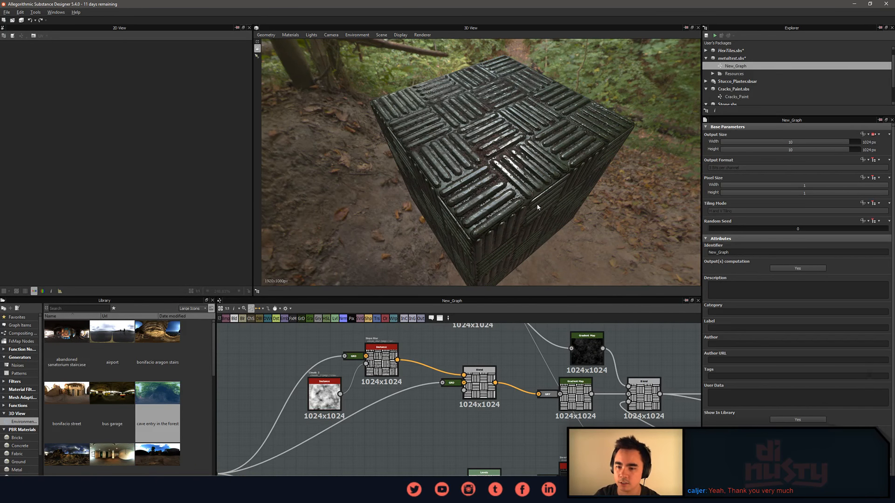
pyautogui.moveTo(537, 207); pyautogui.dragTo(532, 186)
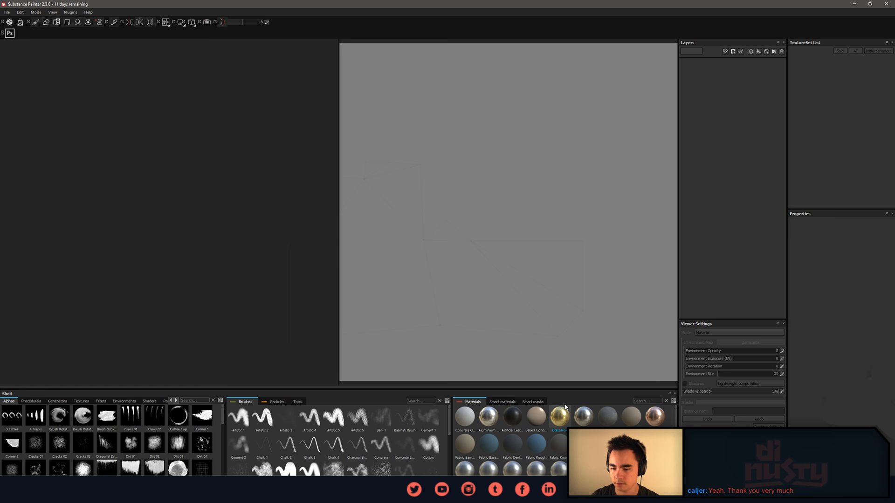
# Switch to Substance Painter, open the FireHydrant.spp sample project, and show only the 3D view.
pyautogui.click(7, 12)
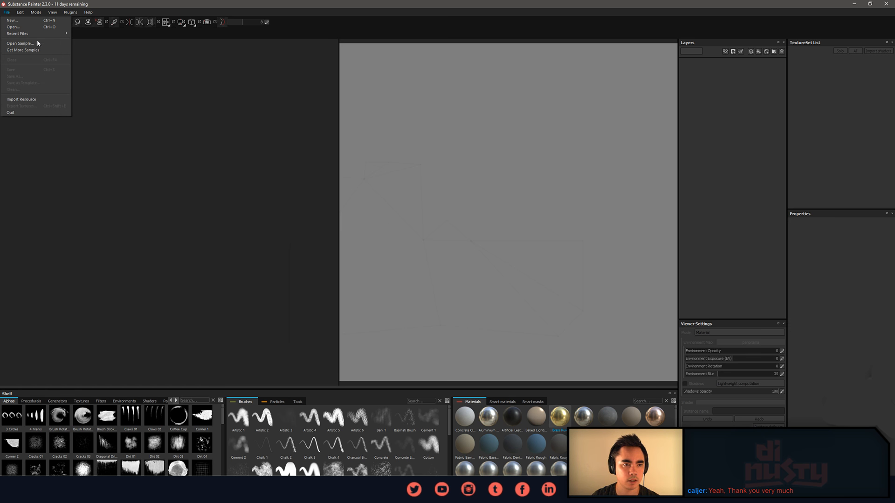
pyautogui.click(19, 43)
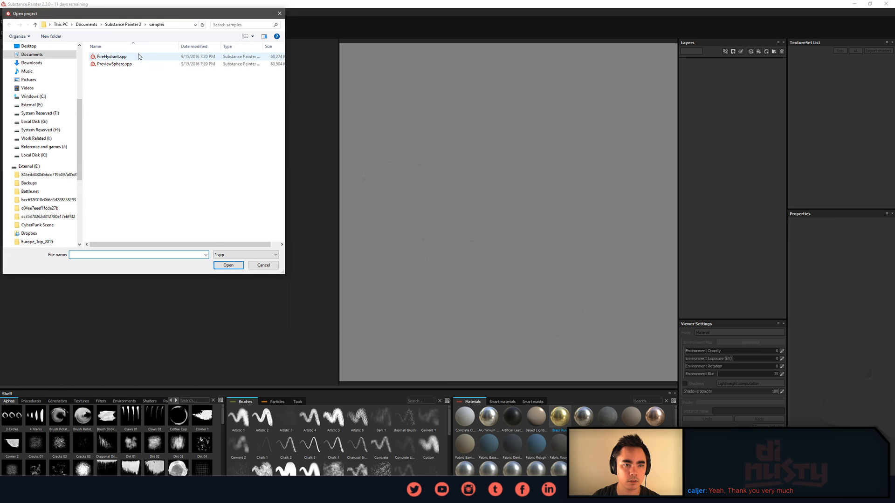
pyautogui.doubleClick(130, 56)
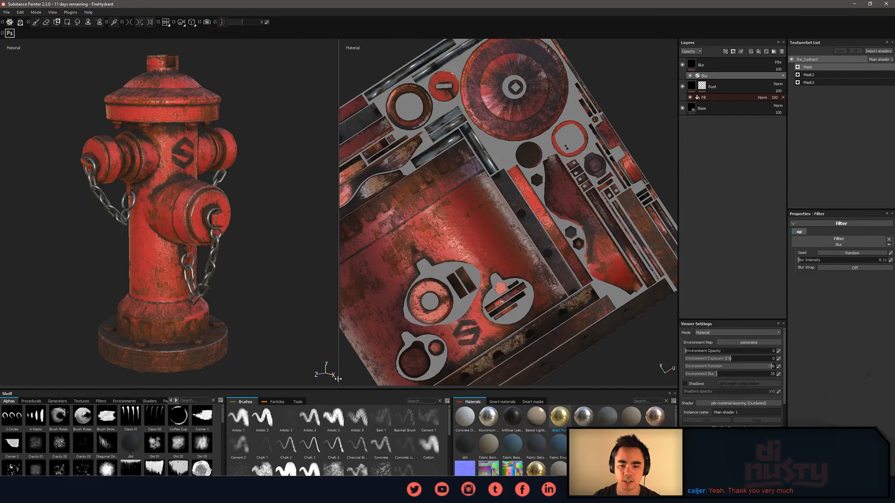
pyautogui.press('F2')
# Examine the paint, rust and edge wear around the hydrant's S emblem, caps and chains from several angles.
pyautogui.scroll(8, 428, 273)
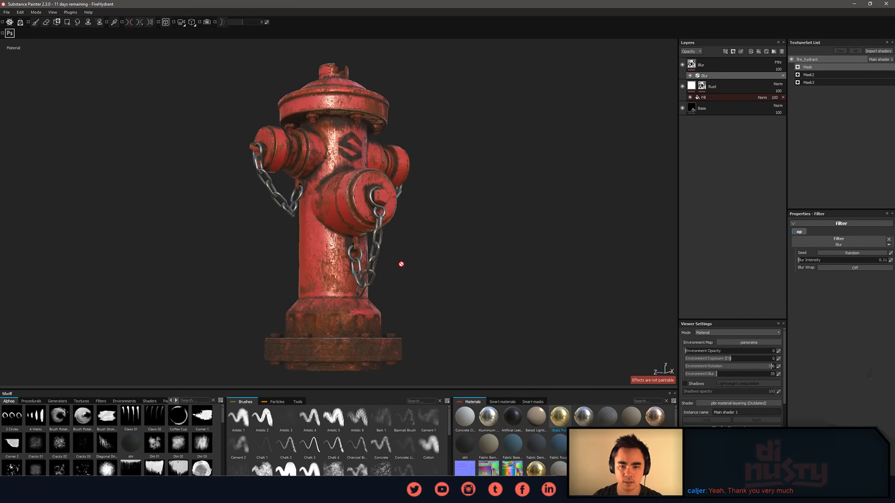
pyautogui.keyDown('alt'); pyautogui.moveTo(447, 234); pyautogui.dragTo(379, 154); pyautogui.keyUp('alt')
pyautogui.keyDown('alt'); pyautogui.moveTo(380, 153); pyautogui.dragTo(432, 223, button='middle'); pyautogui.keyUp('alt')
pyautogui.scroll(-3, 432, 223)
pyautogui.scroll(5, 363, 185)
pyautogui.scroll(4, 364, 185)
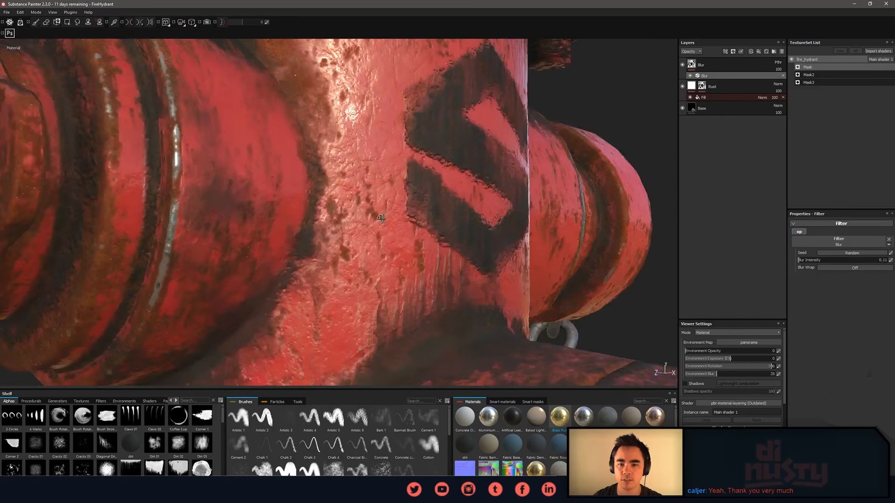
pyautogui.keyDown('alt'); pyautogui.moveTo(351, 218); pyautogui.dragTo(358, 203); pyautogui.keyUp('alt')
pyautogui.scroll(-6, 358, 203)
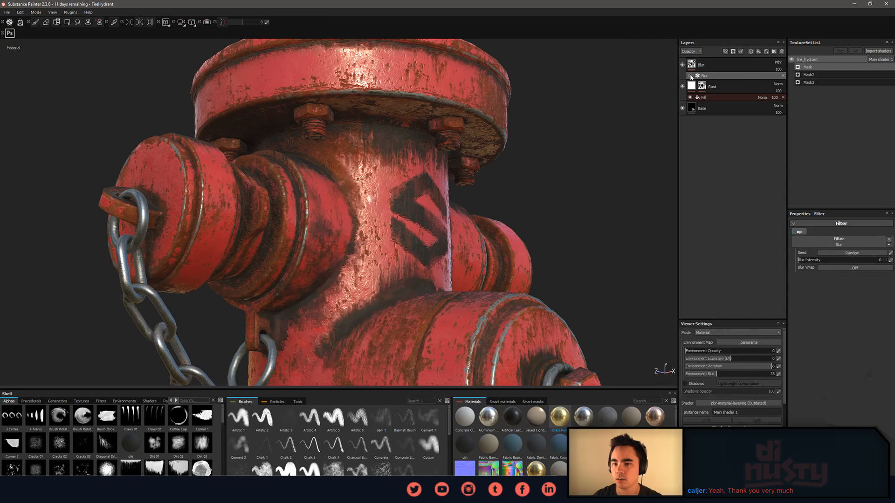
pyautogui.moveTo(489, 145)
pyautogui.keyDown('alt'); pyautogui.mouseDown()
pyautogui.moveTo(475, 150)
pyautogui.moveTo(460, 264)
pyautogui.moveTo(431, 218)
pyautogui.moveTo(514, 256)
pyautogui.moveTo(505, 229)
pyautogui.moveTo(466, 191)
pyautogui.moveTo(384, 190)
pyautogui.moveTo(294, 219)
pyautogui.moveTo(176, 201)
pyautogui.moveTo(238, 184)
pyautogui.moveTo(317, 184)
pyautogui.moveTo(511, 213)
pyautogui.moveTo(492, 248)
pyautogui.mouseUp(); pyautogui.keyUp('alt')
pyautogui.scroll(6, 466, 190)
pyautogui.scroll(2, 443, 254)
pyautogui.scroll(-9, 445, 249)
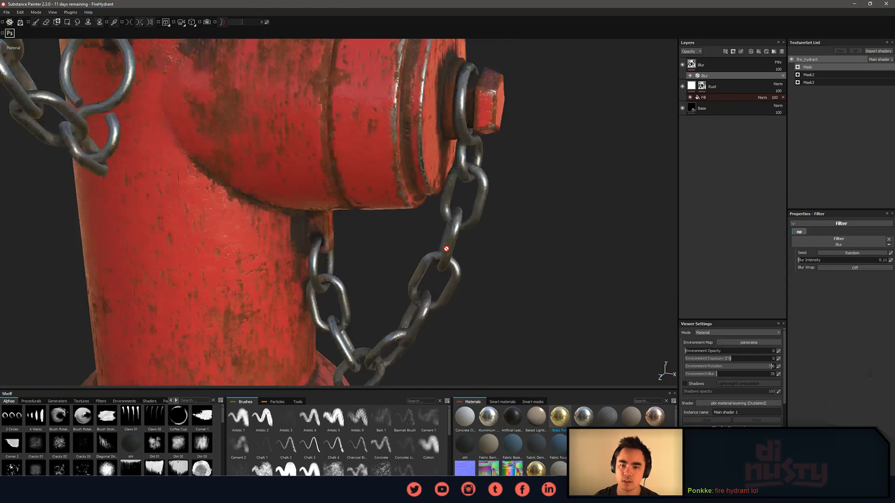
# Examine the rusted base and lower body of the fire hydrant.
pyautogui.scroll(-5, 444, 247)
pyautogui.keyDown('alt'); pyautogui.moveTo(437, 243); pyautogui.dragTo(396, 224); pyautogui.keyUp('alt')
pyautogui.scroll(3, 350, 281)
pyautogui.keyDown('alt'); pyautogui.moveTo(348, 281); pyautogui.dragTo(382, 224, button='middle'); pyautogui.keyUp('alt')
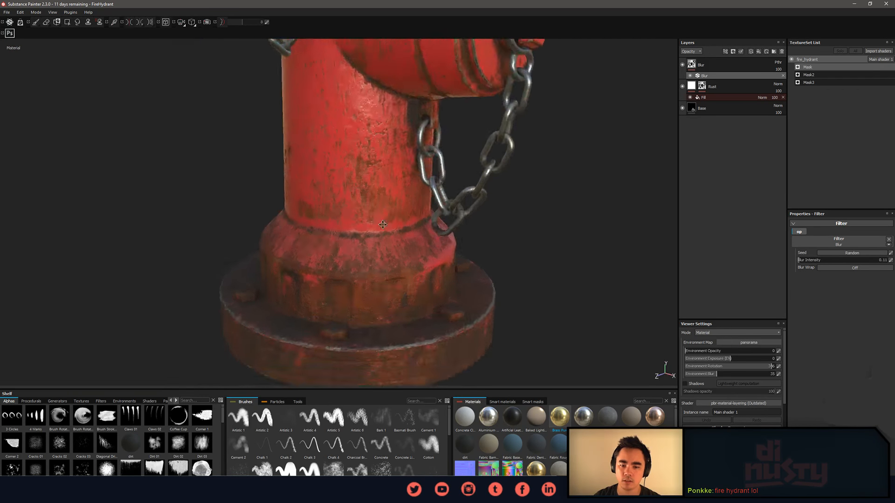
pyautogui.scroll(-2, 408, 228)
pyautogui.keyDown('alt'); pyautogui.moveTo(420, 261); pyautogui.dragTo(422, 242, button='middle'); pyautogui.keyUp('alt')
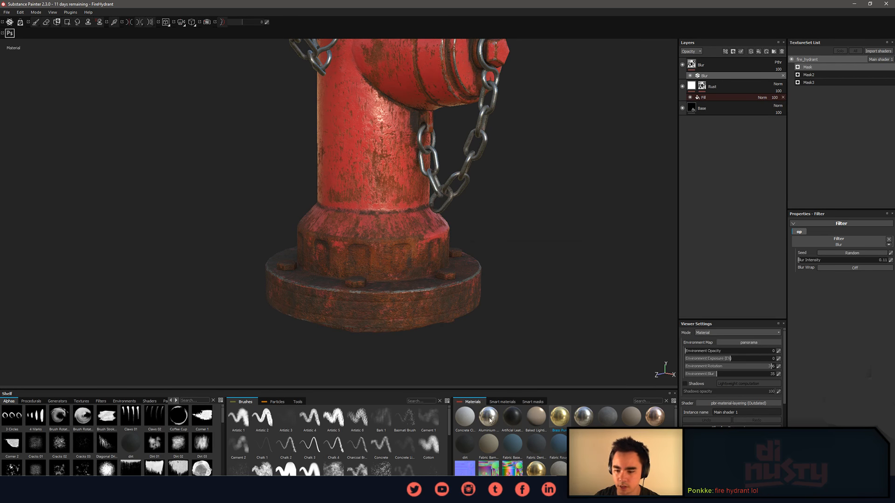
# Select the Mask2 texture set and enlarge the Viewer Settings to reveal the shader's material slots.
pyautogui.click(717, 65)
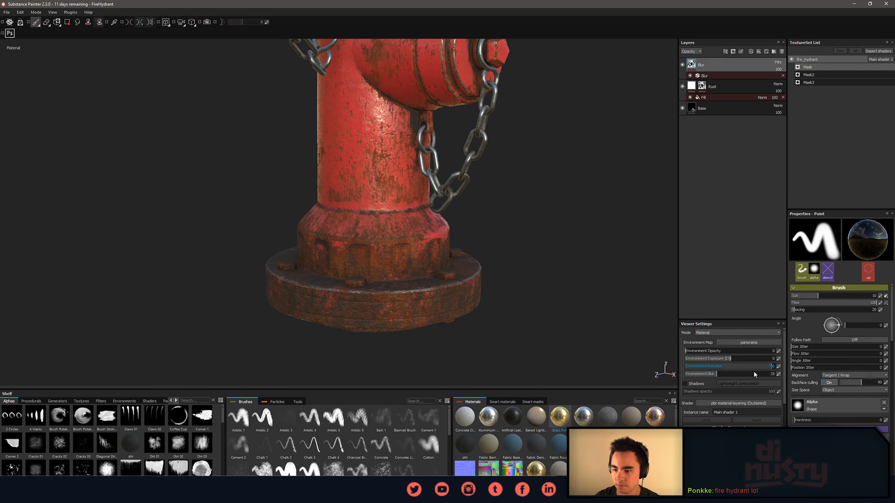
pyautogui.click(814, 75)
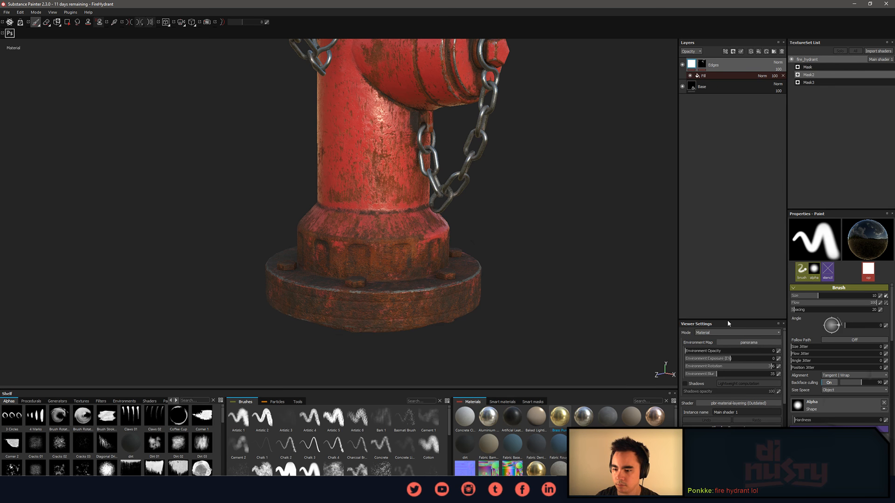
pyautogui.moveTo(728, 319); pyautogui.dragTo(733, 216)
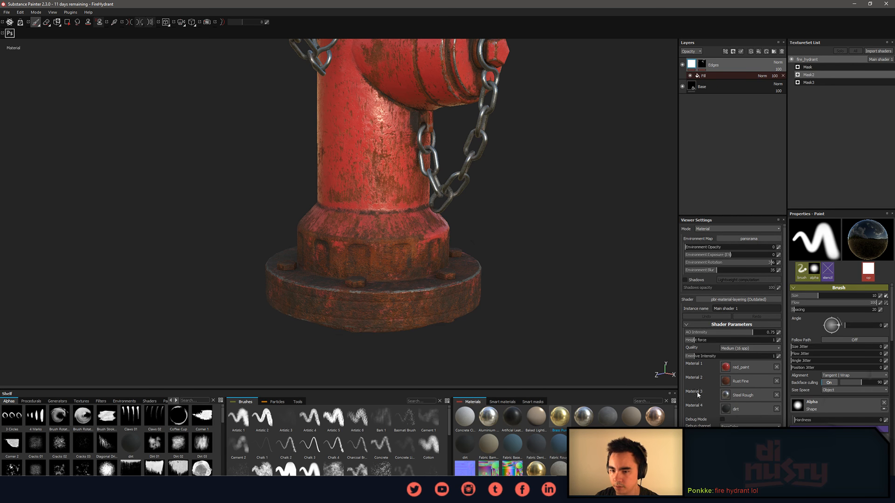
# Assign the Brass Pure material to the Material 3 slot of the hydrant's shader parameters.
pyautogui.keyDown('alt'); pyautogui.moveTo(565, 303); pyautogui.dragTo(549, 285); pyautogui.keyUp('alt')
pyautogui.keyDown('alt'); pyautogui.moveTo(550, 286); pyautogui.dragTo(533, 376, button='middle'); pyautogui.keyUp('alt')
pyautogui.keyDown('alt'); pyautogui.moveTo(521, 295); pyautogui.dragTo(523, 254); pyautogui.keyUp('alt')
pyautogui.keyDown('alt'); pyautogui.moveTo(524, 254); pyautogui.dragTo(540, 261, button='right'); pyautogui.keyUp('alt')
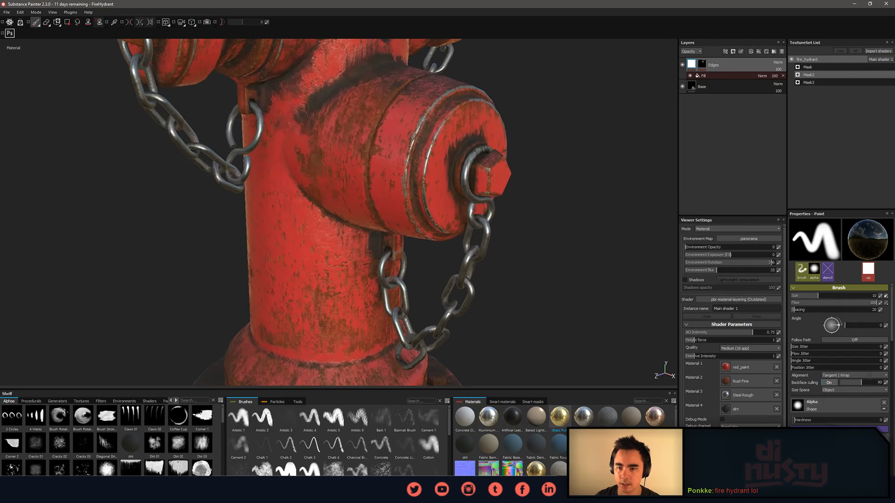
pyautogui.keyDown('alt'); pyautogui.moveTo(540, 261); pyautogui.dragTo(537, 254); pyautogui.keyUp('alt')
pyautogui.keyDown('alt'); pyautogui.moveTo(536, 254); pyautogui.dragTo(526, 303, button='middle'); pyautogui.keyUp('alt')
pyautogui.moveTo(526, 302)
pyautogui.keyDown('alt'); pyautogui.mouseDown(button='right')
pyautogui.moveTo(652, 254)
pyautogui.moveTo(634, 249)
pyautogui.mouseUp(button='right'); pyautogui.keyUp('alt')
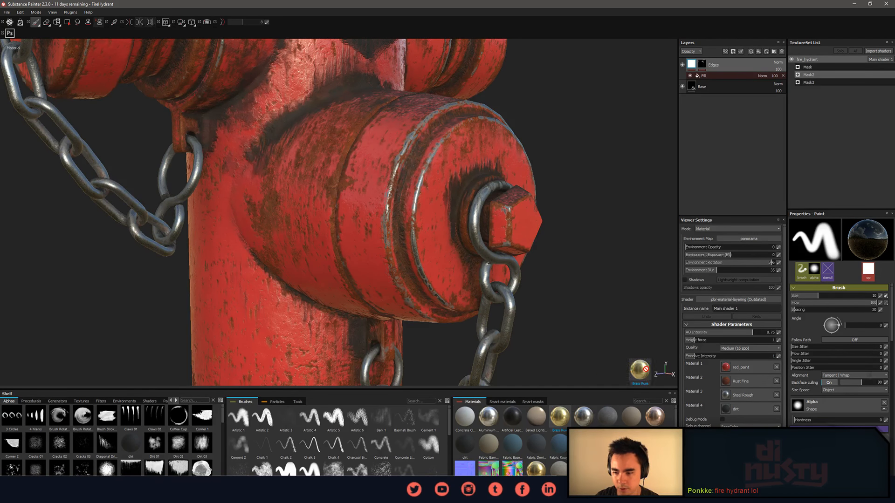
pyautogui.moveTo(645, 368); pyautogui.dragTo(745, 395)
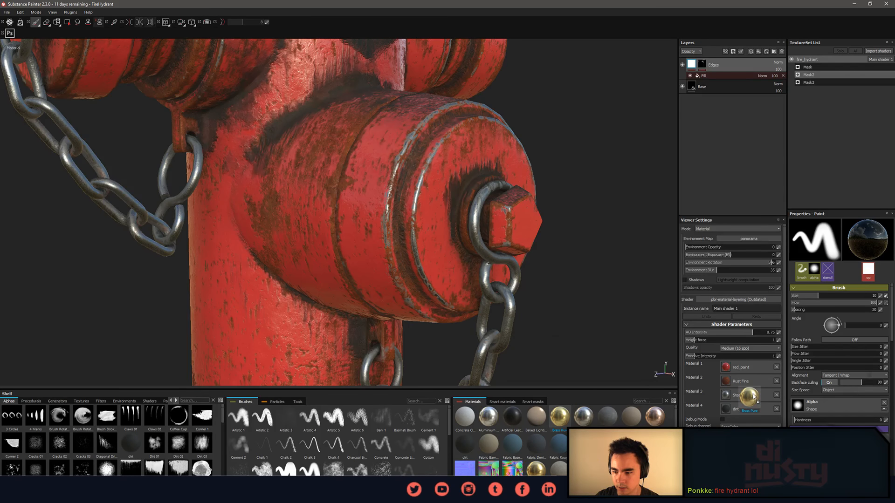
# Examine the brass chain links and the worn edges of the hydrant cap up close.
pyautogui.moveTo(537, 308)
pyautogui.keyDown('alt'); pyautogui.mouseDown()
pyautogui.moveTo(561, 318)
pyautogui.moveTo(535, 323)
pyautogui.mouseUp(); pyautogui.keyUp('alt')
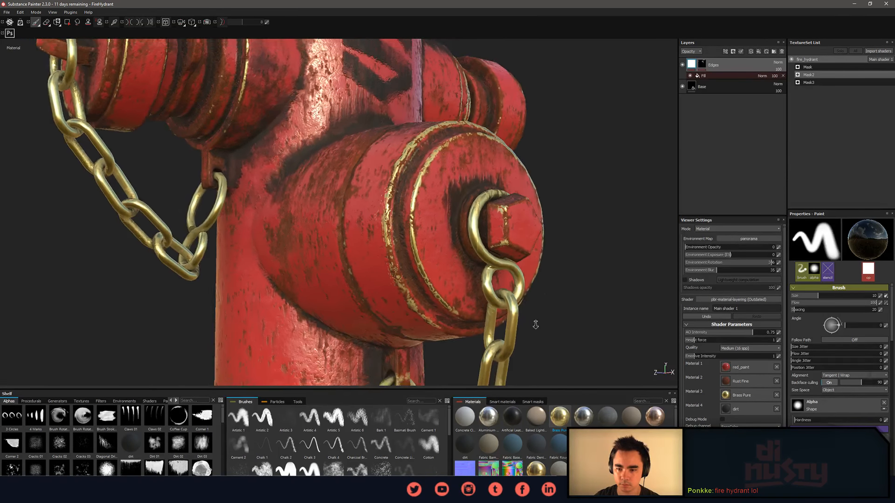
pyautogui.keyDown('alt'); pyautogui.moveTo(535, 323); pyautogui.dragTo(510, 322, button='right'); pyautogui.keyUp('alt')
pyautogui.keyDown('alt'); pyautogui.moveTo(510, 322); pyautogui.dragTo(398, 212, button='middle'); pyautogui.keyUp('alt')
pyautogui.moveTo(401, 212)
pyautogui.keyDown('alt'); pyautogui.mouseDown(button='right')
pyautogui.moveTo(501, 215)
pyautogui.moveTo(567, 274)
pyautogui.mouseUp(button='right'); pyautogui.keyUp('alt')
pyautogui.keyDown('alt'); pyautogui.moveTo(567, 274); pyautogui.dragTo(557, 219, button='middle'); pyautogui.keyUp('alt')
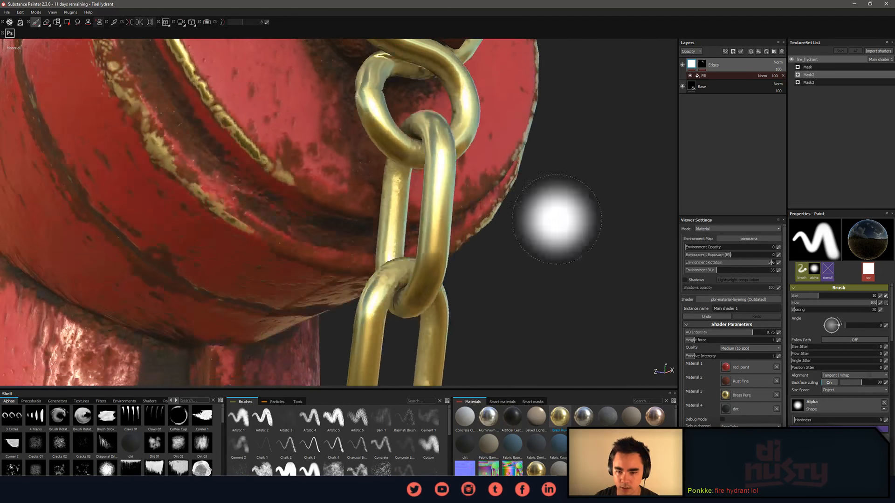
pyautogui.moveTo(565, 247)
pyautogui.keyDown('alt'); pyautogui.mouseDown()
pyautogui.moveTo(484, 179)
pyautogui.moveTo(553, 259)
pyautogui.mouseUp(); pyautogui.keyUp('alt')
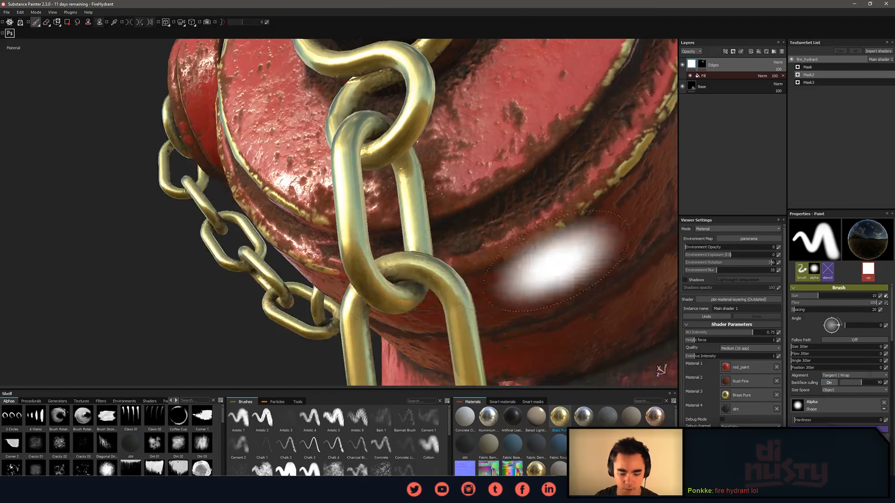
# Cycle the 3D view through the single channels to the Opacity channel.
pyautogui.press('c')
pyautogui.press('c')
pyautogui.press('c')
pyautogui.press('c')
pyautogui.press('c')
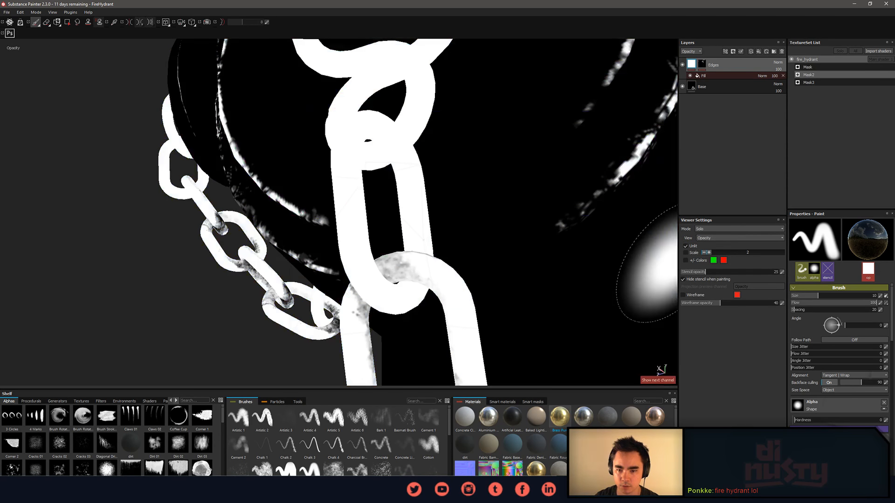
# Cycle the single-channel view on the Opacity channel and restore the full material display.
pyautogui.press('c')
pyautogui.press('c')
pyautogui.press('c')
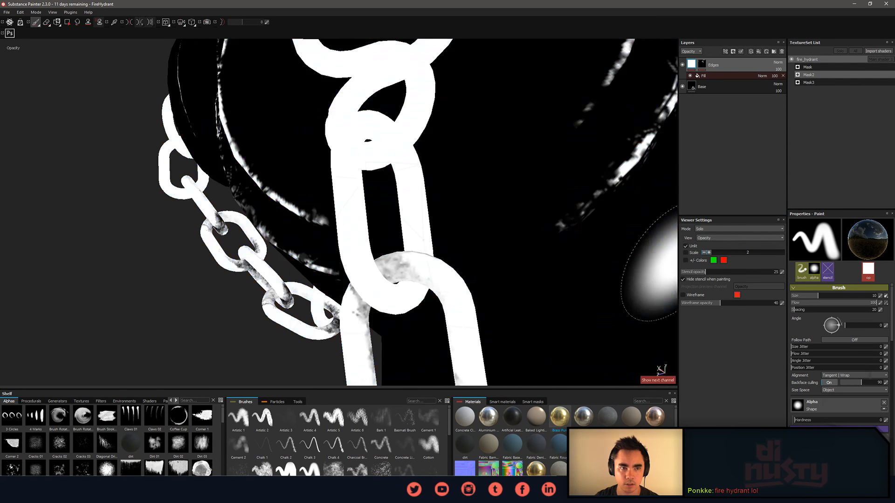
pyautogui.press('c')
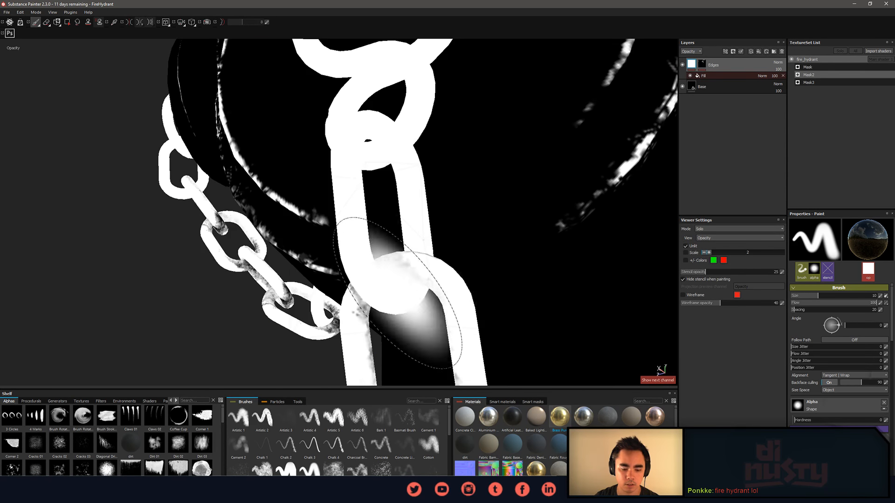
pyautogui.press('m')
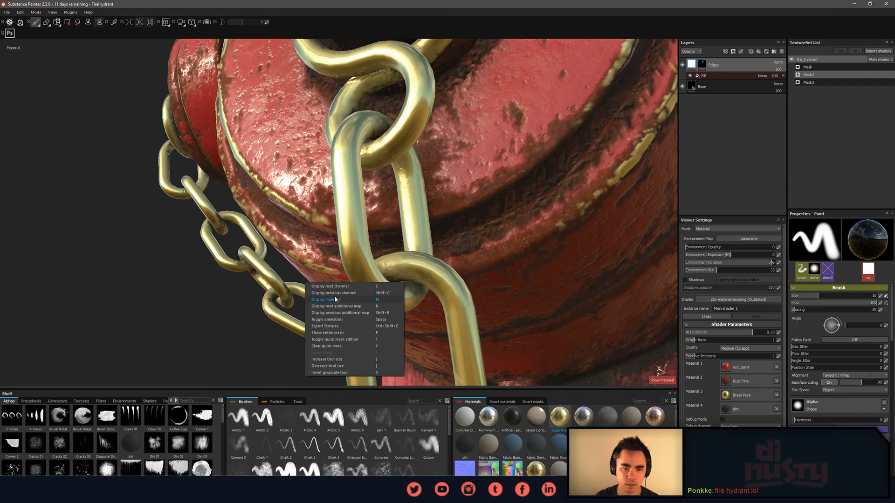
# Examine the brass chain links hanging below the hydrant's side cap from several angles and distances.
pyautogui.keyDown('alt'); pyautogui.moveTo(175, 309); pyautogui.dragTo(338, 314); pyautogui.keyUp('alt')
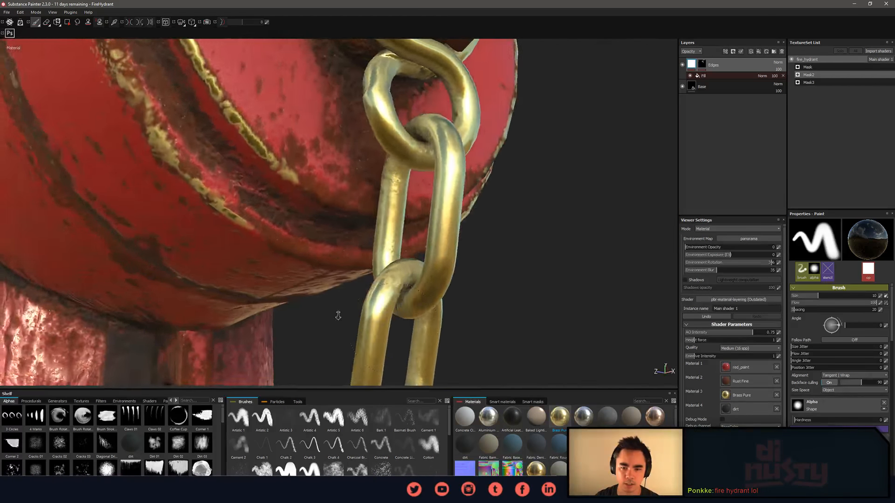
pyautogui.keyDown('alt'); pyautogui.moveTo(337, 314); pyautogui.dragTo(276, 267, button='right'); pyautogui.keyUp('alt')
pyautogui.moveTo(276, 267)
pyautogui.keyDown('alt'); pyautogui.mouseDown()
pyautogui.moveTo(277, 282)
pyautogui.moveTo(298, 257)
pyautogui.mouseUp(); pyautogui.keyUp('alt')
pyautogui.keyDown('alt'); pyautogui.moveTo(345, 260); pyautogui.dragTo(371, 272, button='right'); pyautogui.keyUp('alt')
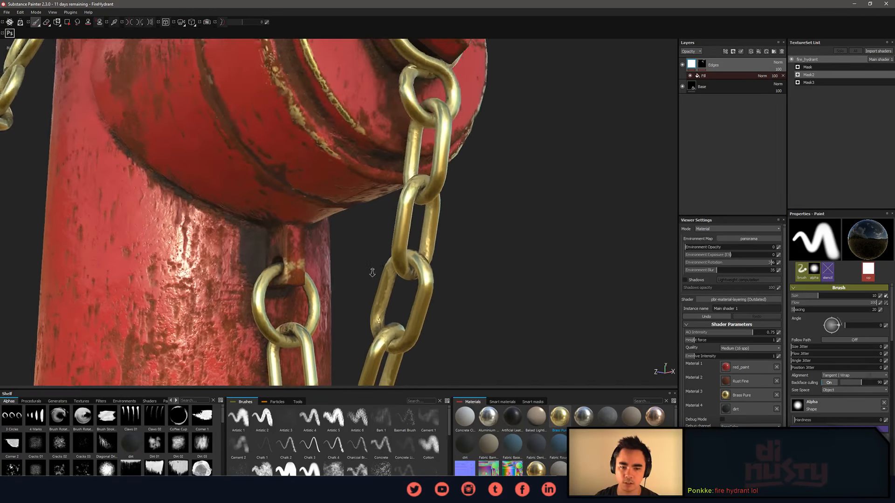
pyautogui.moveTo(371, 272)
pyautogui.keyDown('alt'); pyautogui.mouseDown()
pyautogui.moveTo(379, 287)
pyautogui.moveTo(360, 278)
pyautogui.mouseUp(); pyautogui.keyUp('alt')
pyautogui.keyDown('alt'); pyautogui.moveTo(359, 279); pyautogui.dragTo(410, 312, button='right'); pyautogui.keyUp('alt')
pyautogui.keyDown('alt'); pyautogui.moveTo(410, 312); pyautogui.dragTo(396, 321); pyautogui.keyUp('alt')
pyautogui.keyDown('alt'); pyautogui.moveTo(433, 327); pyautogui.dragTo(430, 300, button='middle'); pyautogui.keyUp('alt')
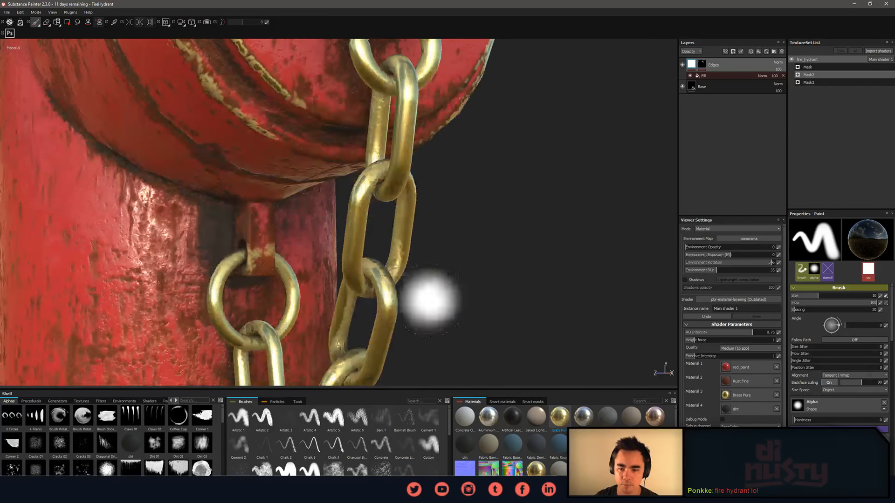
# Assign the Aluminium Pure material to the Material 3 slot of the hydrant's shader parameters.
pyautogui.moveTo(683, 235); pyautogui.dragTo(745, 395)
pyautogui.keyDown('alt'); pyautogui.moveTo(379, 300); pyautogui.dragTo(650, 359); pyautogui.keyUp('alt')
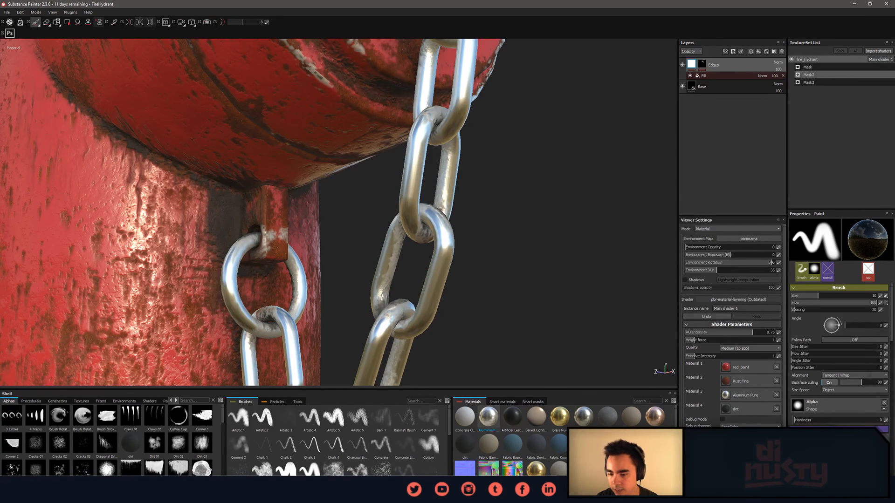
# Try the SciFi PVC plastic material in the shader's Material 1 slot and inspect the hydrant's top cap.
pyautogui.scroll(-3, 559, 438)
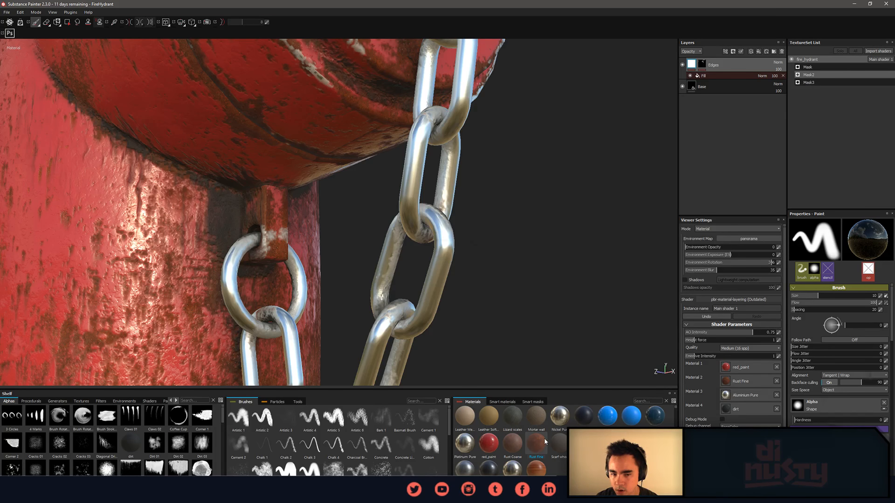
pyautogui.click(493, 449)
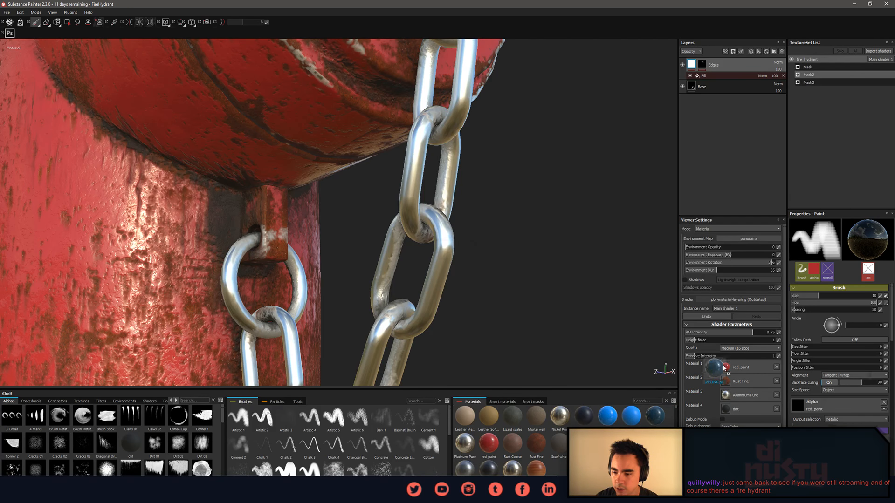
pyautogui.moveTo(724, 368); pyautogui.dragTo(725, 367)
pyautogui.keyDown('alt'); pyautogui.moveTo(513, 200); pyautogui.dragTo(298, 275); pyautogui.keyUp('alt')
pyautogui.keyDown('alt'); pyautogui.moveTo(299, 275); pyautogui.dragTo(300, 345, button='middle'); pyautogui.keyUp('alt')
pyautogui.moveTo(300, 344)
pyautogui.keyDown('alt'); pyautogui.mouseDown(button='right')
pyautogui.moveTo(335, 330)
pyautogui.moveTo(312, 340)
pyautogui.mouseUp(button='right'); pyautogui.keyUp('alt')
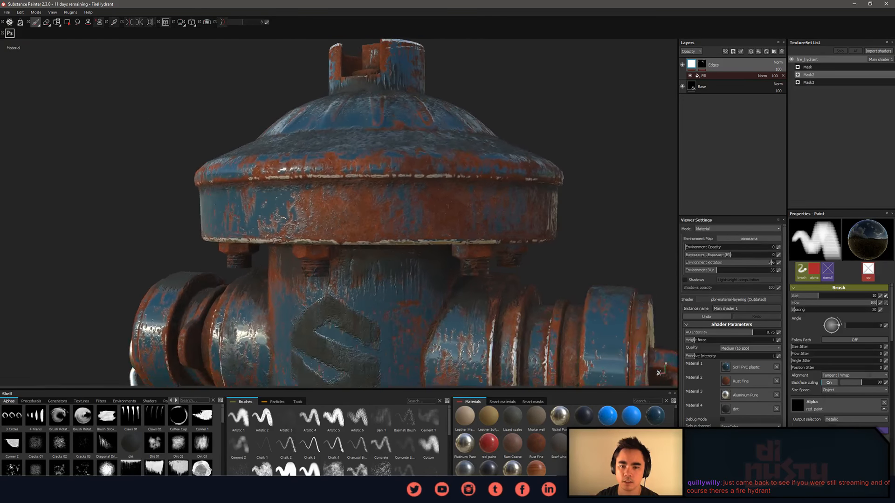
pyautogui.keyDown('alt'); pyautogui.moveTo(434, 231); pyautogui.dragTo(427, 233, button='right'); pyautogui.keyUp('alt')
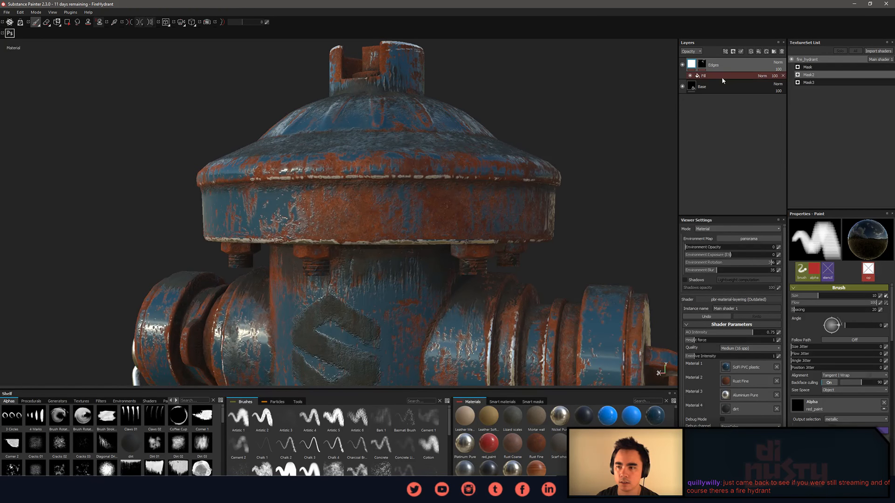
# Select the Edges layer, frame the whole hydrant and choose the Artistic 1 brush.
pyautogui.click(733, 90)
pyautogui.click(735, 61)
pyautogui.moveTo(550, 275)
pyautogui.keyDown('alt'); pyautogui.mouseDown()
pyautogui.moveTo(561, 281)
pyautogui.moveTo(623, 269)
pyautogui.mouseUp(); pyautogui.keyUp('alt')
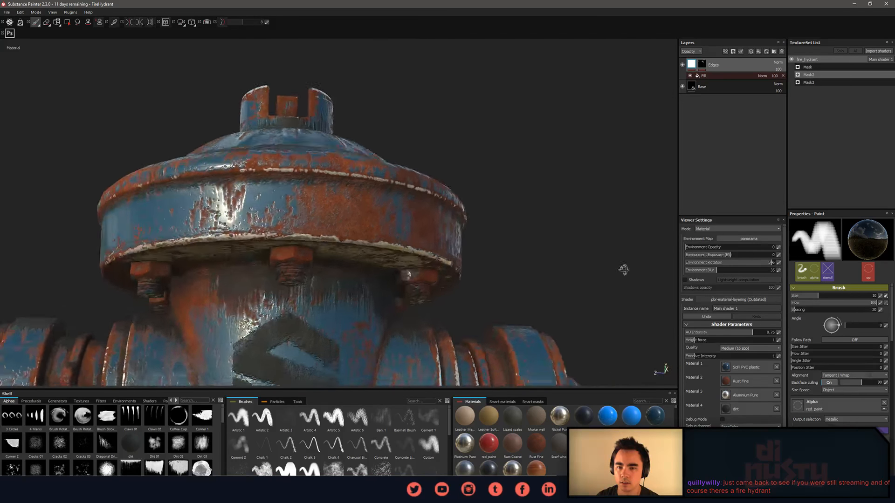
pyautogui.press('f')
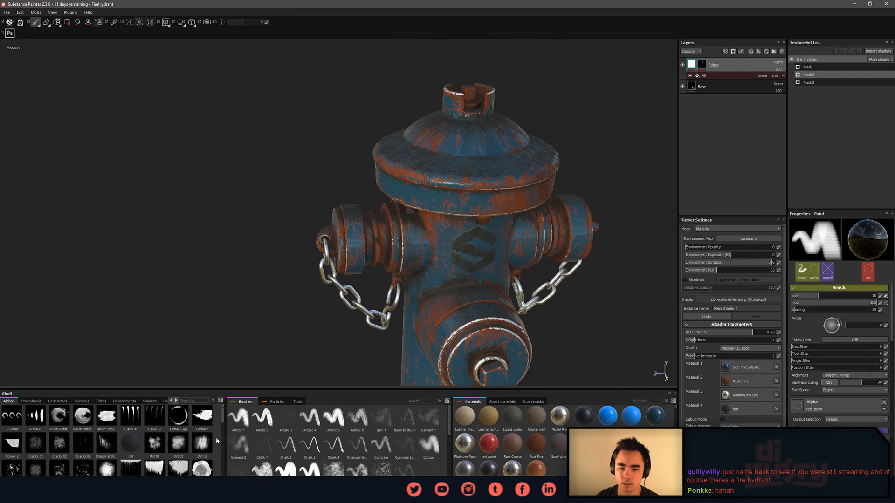
pyautogui.click(239, 417)
# Inspect the rusted hydrant body up close and assign the Rust Coarse material to the Material 2 slot.
pyautogui.keyDown('alt'); pyautogui.moveTo(438, 293); pyautogui.dragTo(526, 277); pyautogui.keyUp('alt')
pyautogui.keyDown('alt'); pyautogui.moveTo(644, 326); pyautogui.dragTo(606, 345, button='right'); pyautogui.keyUp('alt')
pyautogui.keyDown('alt'); pyautogui.moveTo(489, 317); pyautogui.dragTo(501, 287); pyautogui.keyUp('alt')
pyautogui.keyDown('alt'); pyautogui.moveTo(496, 285); pyautogui.dragTo(421, 238, button='middle'); pyautogui.keyUp('alt')
pyautogui.moveTo(422, 238)
pyautogui.keyDown('alt'); pyautogui.mouseDown(button='right')
pyautogui.moveTo(696, 280)
pyautogui.moveTo(832, 315)
pyautogui.moveTo(550, 303)
pyautogui.mouseUp(button='right'); pyautogui.keyUp('alt')
pyautogui.keyDown('alt'); pyautogui.moveTo(549, 303); pyautogui.dragTo(472, 395); pyautogui.keyUp('alt')
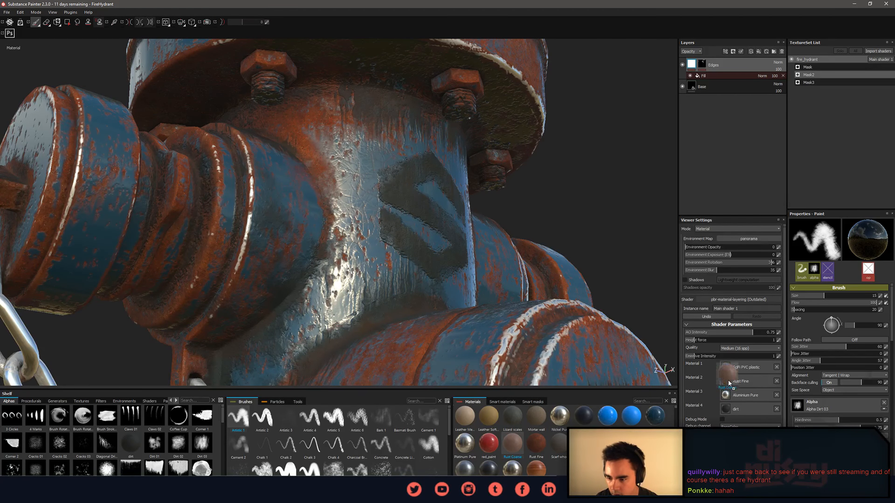
pyautogui.moveTo(729, 383); pyautogui.dragTo(727, 381)
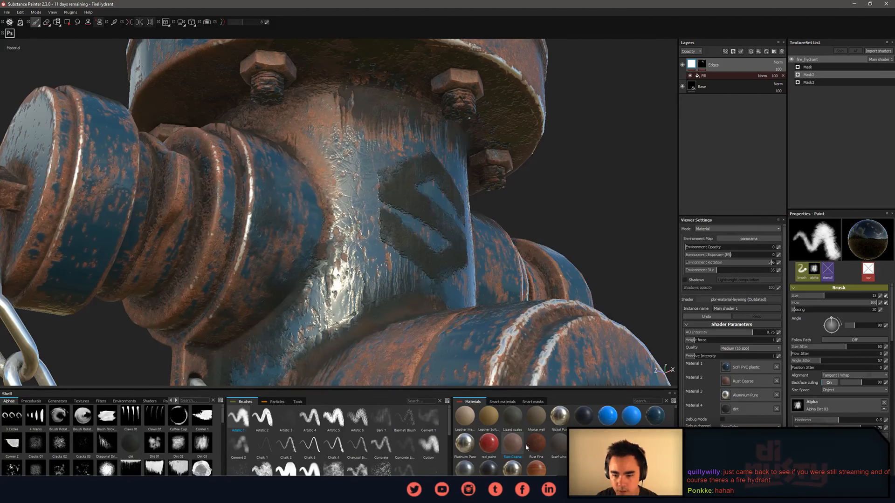
# Assign the red_paint material to the Material 1 slot and check the hydrant body from both sides.
pyautogui.moveTo(489, 442); pyautogui.dragTo(729, 367)
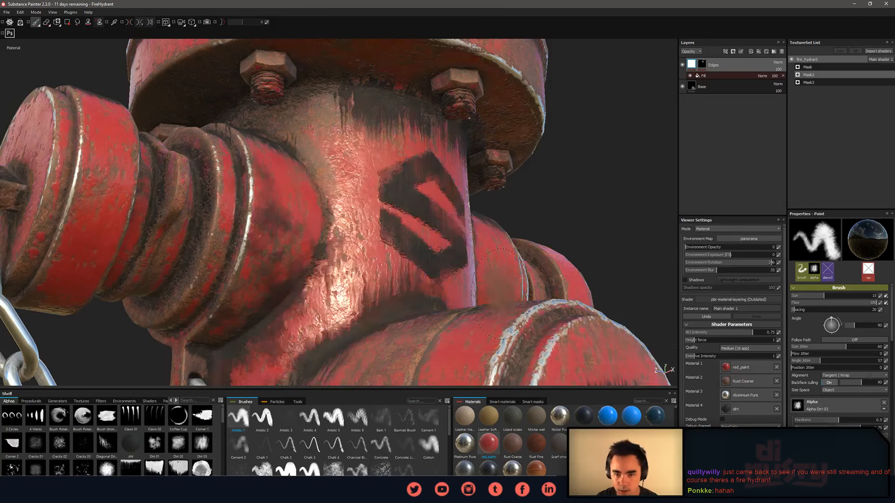
pyautogui.keyDown('alt'); pyautogui.moveTo(550, 279); pyautogui.dragTo(410, 321); pyautogui.keyUp('alt')
pyautogui.keyDown('alt'); pyautogui.moveTo(410, 321); pyautogui.dragTo(372, 352, button='right'); pyautogui.keyUp('alt')
pyautogui.keyDown('alt'); pyautogui.moveTo(372, 352); pyautogui.dragTo(352, 242, button='middle'); pyautogui.keyUp('alt')
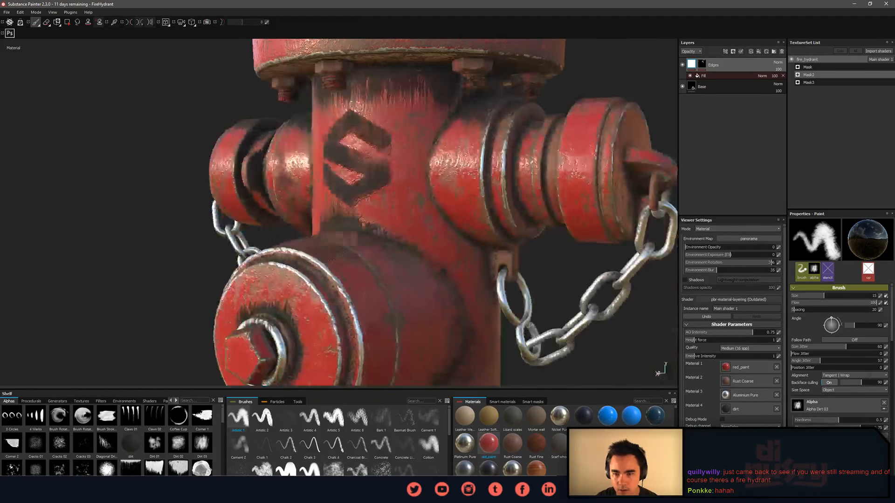
pyautogui.keyDown('alt'); pyautogui.moveTo(352, 243); pyautogui.dragTo(493, 250); pyautogui.keyUp('alt')
pyautogui.keyDown('alt'); pyautogui.moveTo(354, 254); pyautogui.dragTo(481, 266, button='middle'); pyautogui.keyUp('alt')
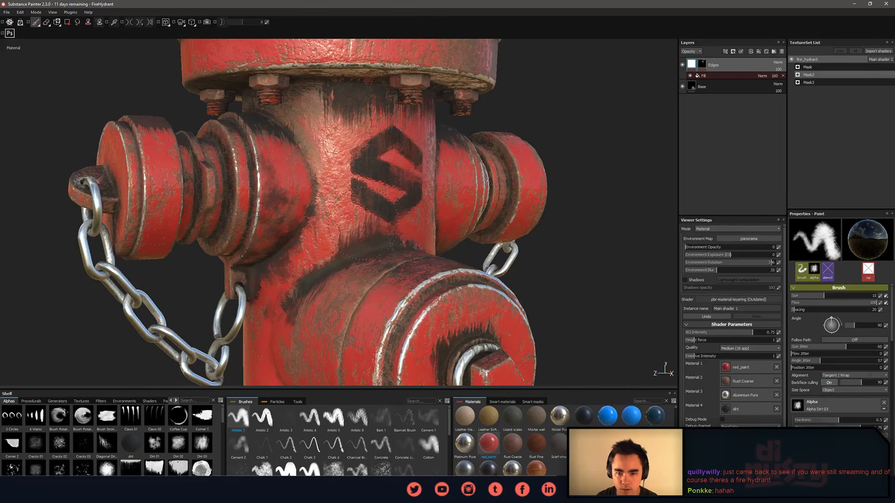
# Select the Mask texture set and choose the Brush Rotated 2 alpha for the brush.
pyautogui.click(809, 67)
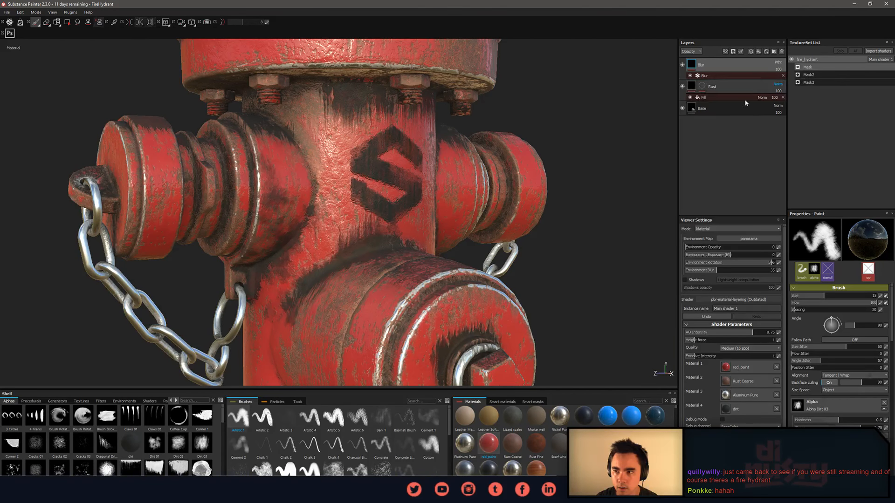
pyautogui.hotkey('ctrl', 'z')
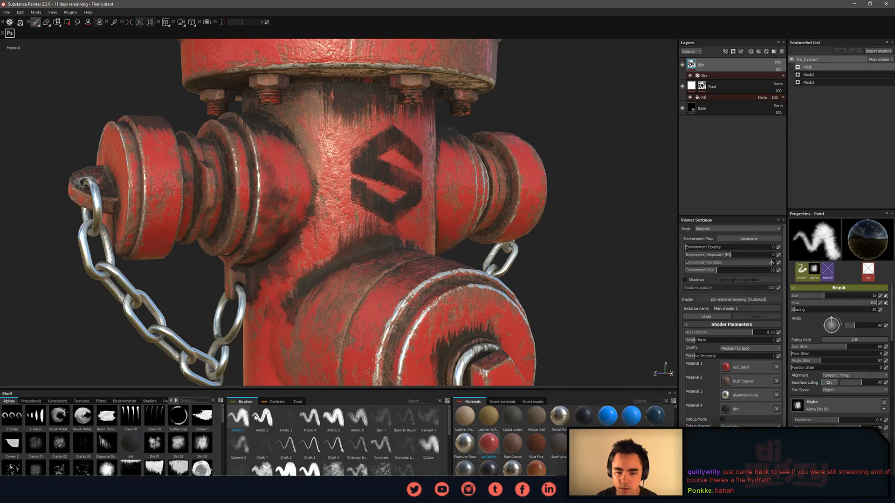
pyautogui.scroll(5, 671, 423)
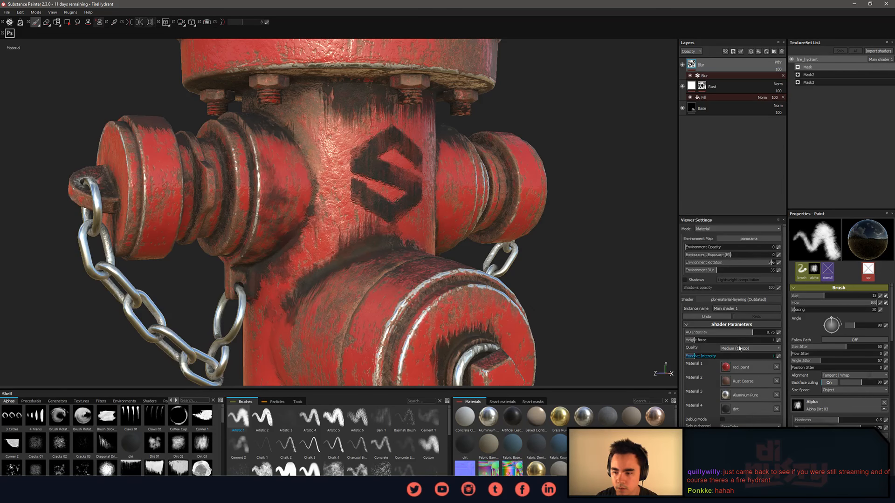
pyautogui.click(82, 416)
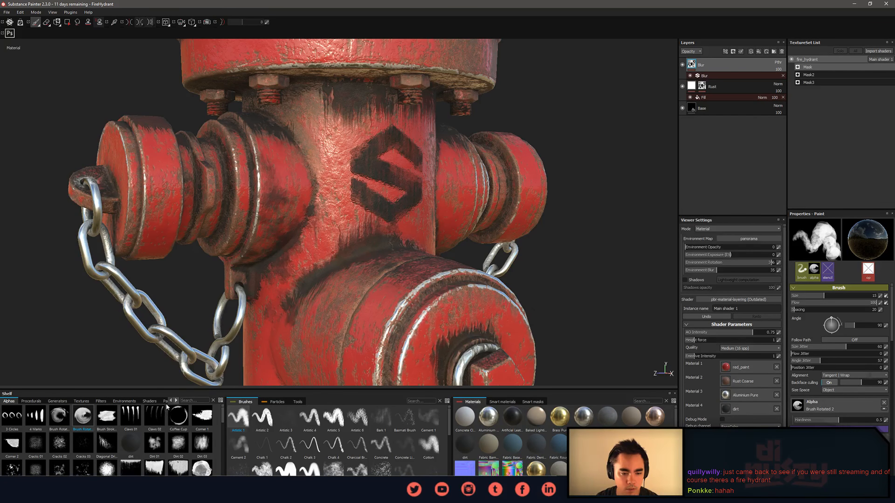
# Select the Mask2 texture set and isolate the Edges layer's mask to examine it on the hydrant.
pyautogui.keyDown('alt'); pyautogui.moveTo(465, 271); pyautogui.dragTo(426, 313); pyautogui.keyUp('alt')
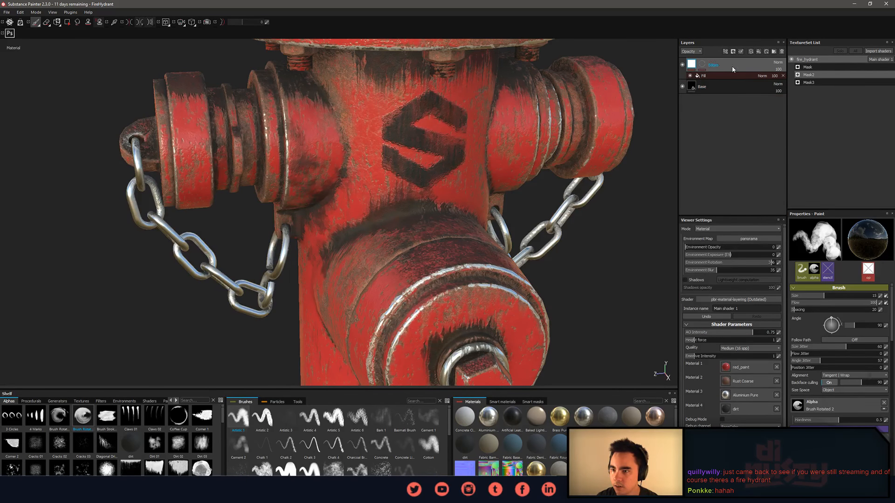
pyautogui.click(830, 73)
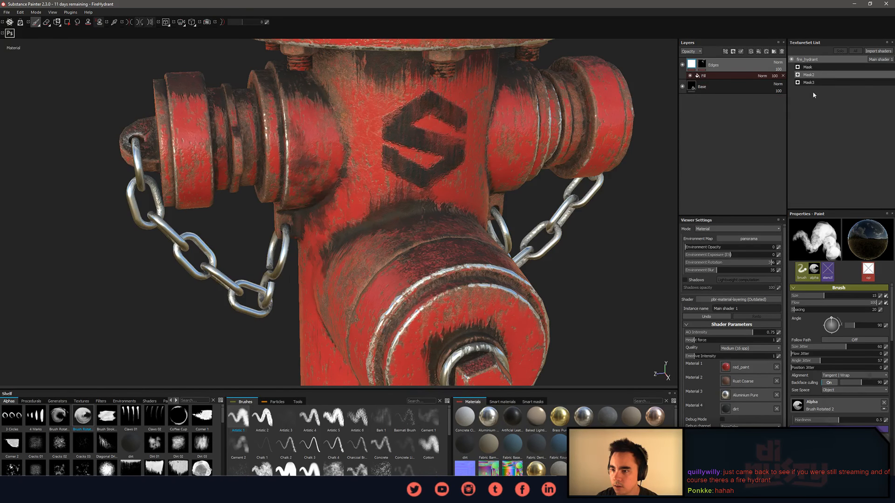
pyautogui.click(703, 68)
pyautogui.keyDown('alt'); pyautogui.click(702, 66); pyautogui.keyUp('alt')
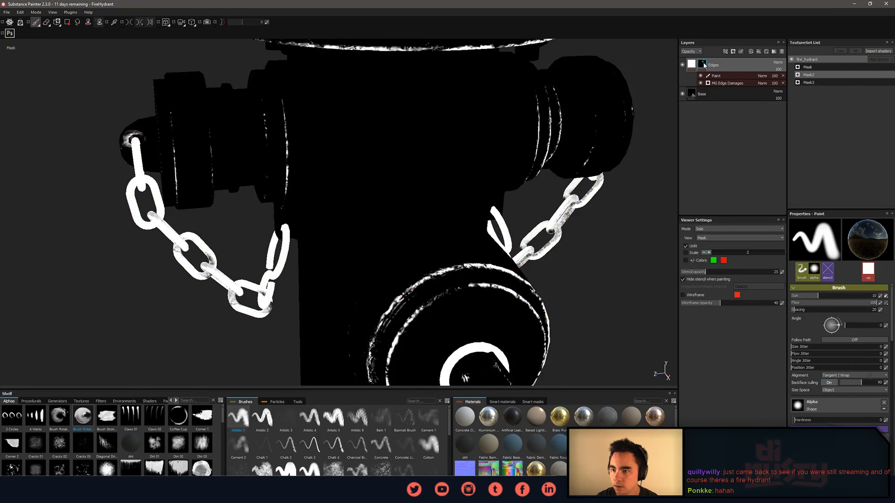
pyautogui.keyDown('alt'); pyautogui.moveTo(604, 241); pyautogui.dragTo(389, 257, button='right'); pyautogui.keyUp('alt')
pyautogui.keyDown('alt'); pyautogui.moveTo(422, 260); pyautogui.dragTo(427, 234, button='middle'); pyautogui.keyUp('alt')
pyautogui.keyDown('alt'); pyautogui.moveTo(427, 233); pyautogui.dragTo(450, 220); pyautogui.keyUp('alt')
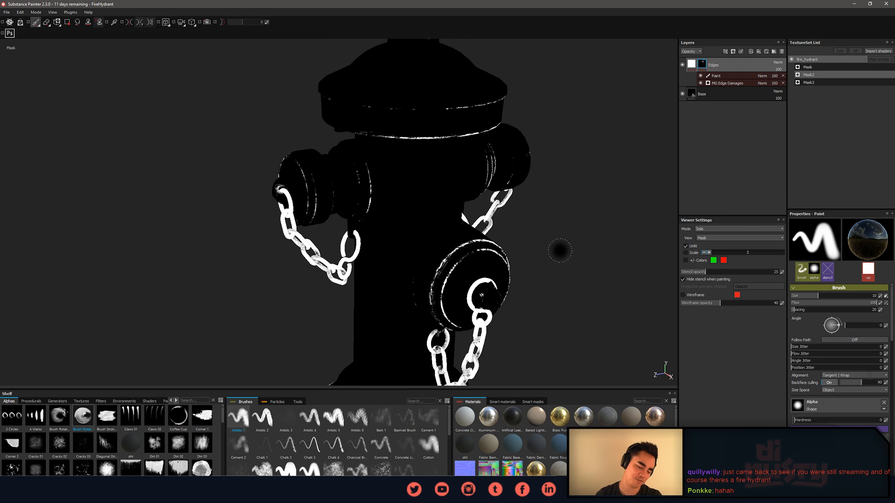
pyautogui.keyDown('alt'); pyautogui.moveTo(563, 256); pyautogui.dragTo(591, 255); pyautogui.keyUp('alt')
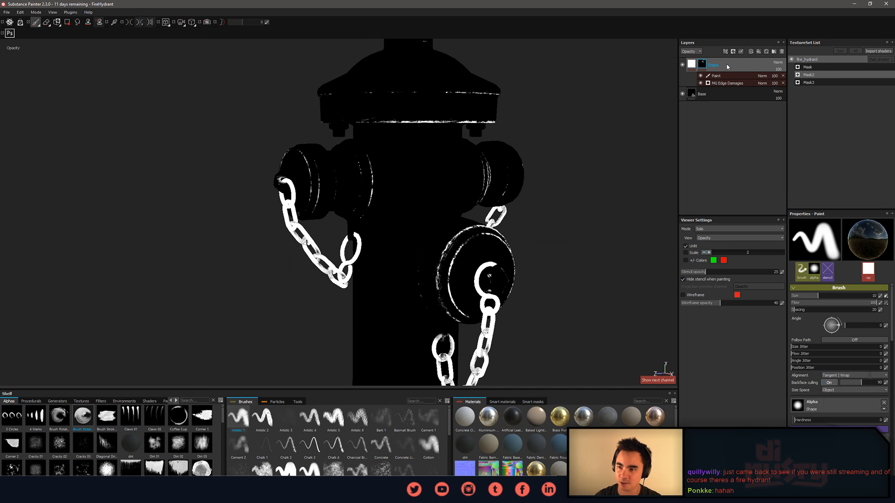
# Switch the Edges layer between its content and mask, and view the Opacity channel of the Mask texture set.
pyautogui.click(693, 65)
pyautogui.click(701, 65)
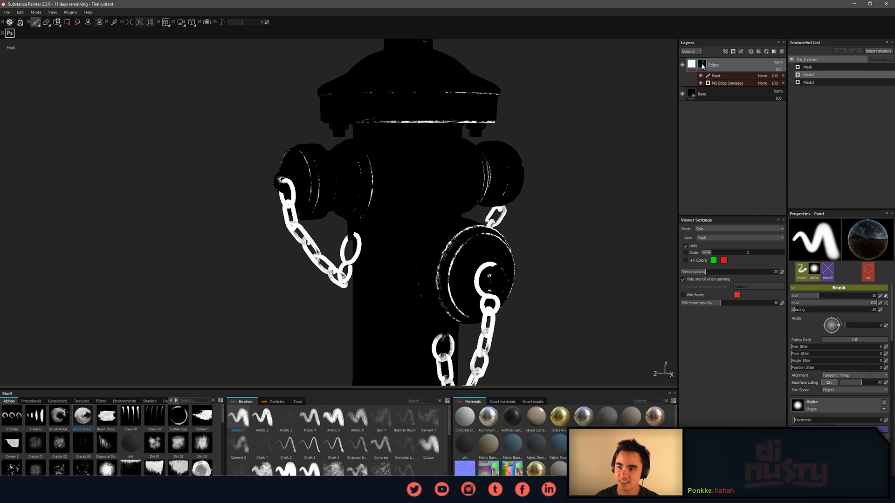
pyautogui.click(692, 64)
pyautogui.click(819, 68)
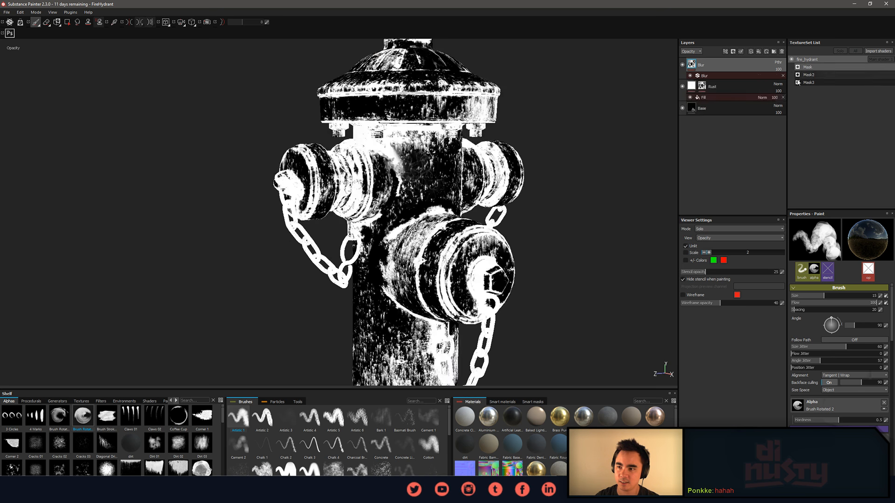
pyautogui.moveTo(550, 238)
pyautogui.keyDown('alt'); pyautogui.mouseDown()
pyautogui.moveTo(553, 217)
pyautogui.moveTo(555, 245)
pyautogui.mouseUp(); pyautogui.keyUp('alt')
# Compare the Mask texture set's Opacity channel with the full material display.
pyautogui.press('m')
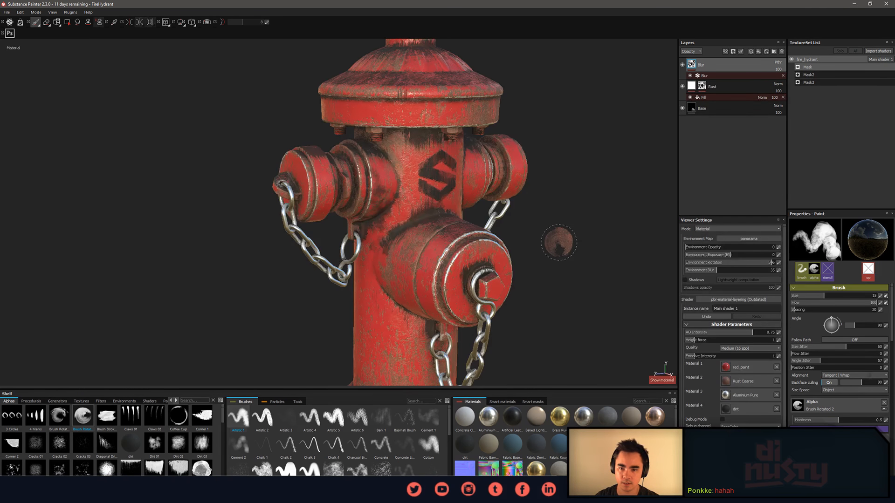
pyautogui.press('c')
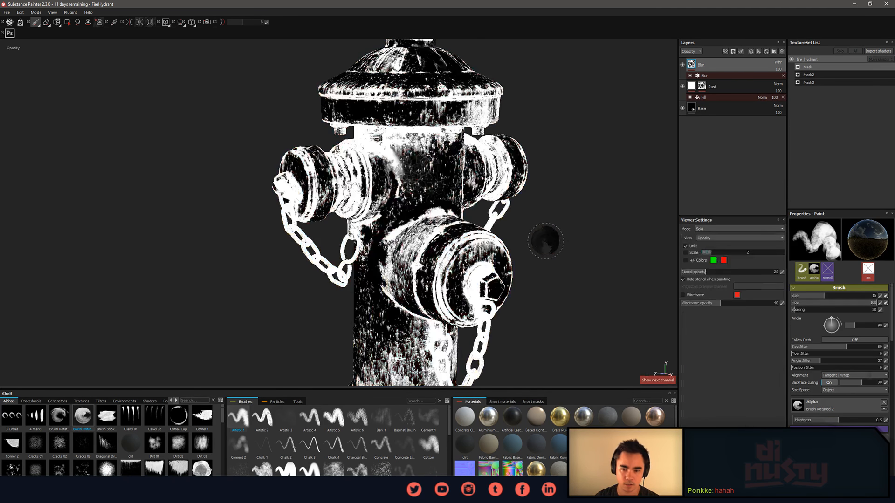
pyautogui.press('c')
pyautogui.press('c')
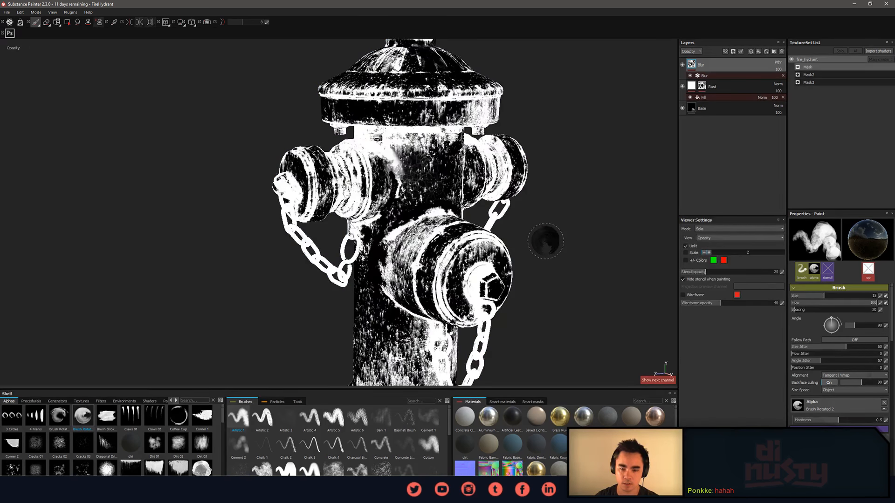
pyautogui.press('m')
# Examine the red paint, coarse rust and aluminium edges around the hydrant's front cap and bolt.
pyautogui.keyDown('alt'); pyautogui.moveTo(548, 247); pyautogui.dragTo(446, 274); pyautogui.keyUp('alt')
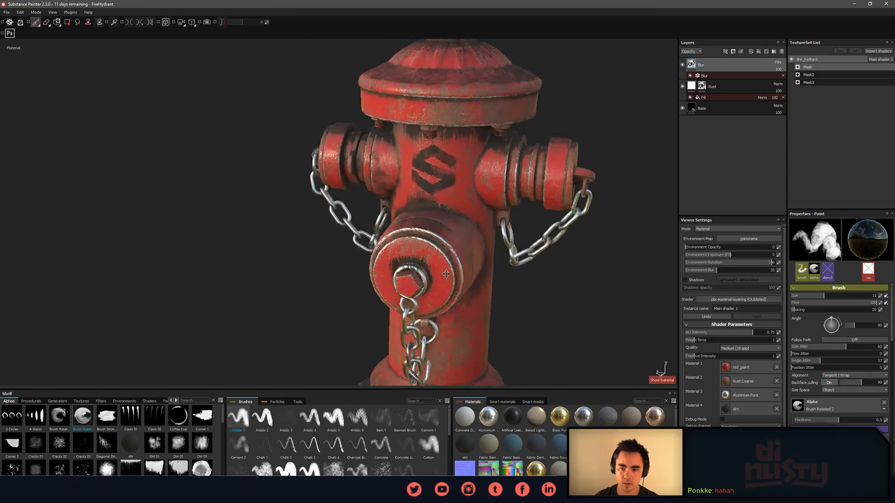
pyautogui.keyDown('alt'); pyautogui.moveTo(446, 273); pyautogui.dragTo(380, 229, button='middle'); pyautogui.keyUp('alt')
pyautogui.keyDown('alt'); pyautogui.moveTo(380, 229); pyautogui.dragTo(434, 237, button='right'); pyautogui.keyUp('alt')
pyautogui.keyDown('alt'); pyautogui.moveTo(433, 237); pyautogui.dragTo(517, 252); pyautogui.keyUp('alt')
pyautogui.keyDown('alt'); pyautogui.moveTo(517, 252); pyautogui.dragTo(601, 273, button='right'); pyautogui.keyUp('alt')
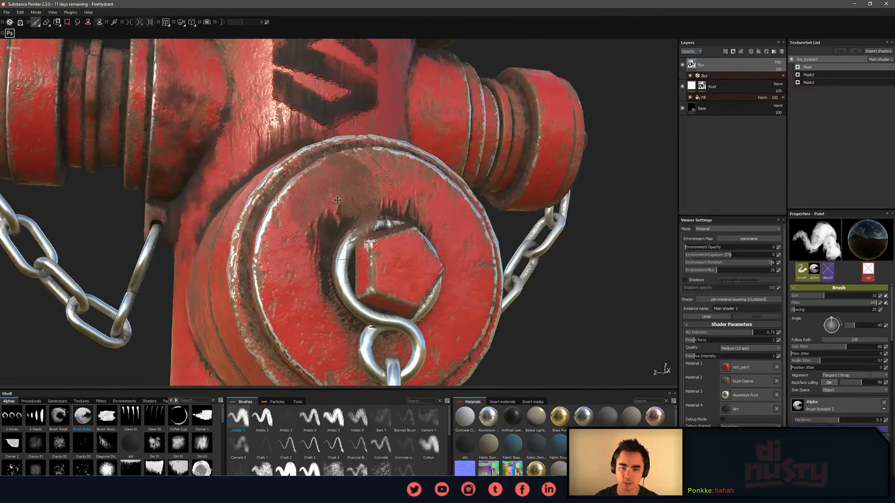
pyautogui.moveTo(338, 200)
pyautogui.keyDown('alt'); pyautogui.mouseDown()
pyautogui.moveTo(539, 188)
pyautogui.moveTo(549, 160)
pyautogui.moveTo(540, 113)
pyautogui.moveTo(523, 194)
pyautogui.mouseUp(); pyautogui.keyUp('alt')
pyautogui.keyDown('alt'); pyautogui.moveTo(332, 232); pyautogui.dragTo(338, 228); pyautogui.keyUp('alt')
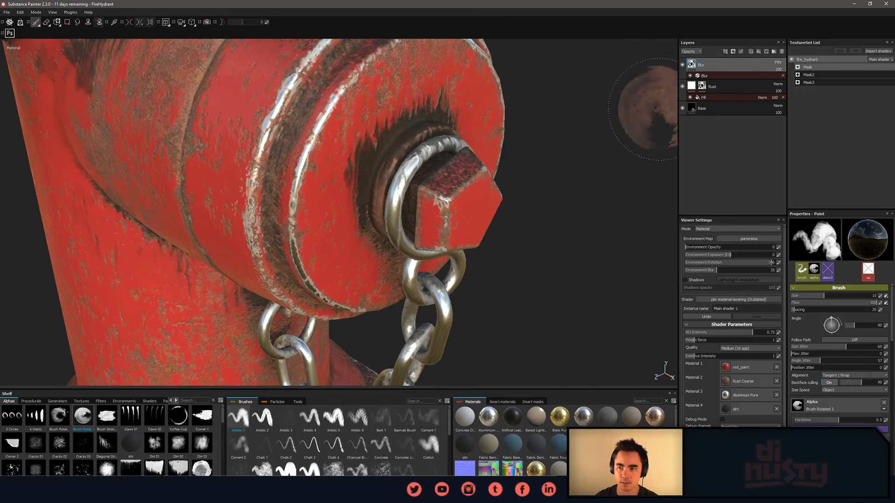
# Select the Rust layer's mask and toggle the layer's visibility to compare the hydrant with and without rust.
pyautogui.click(682, 86)
pyautogui.click(682, 87)
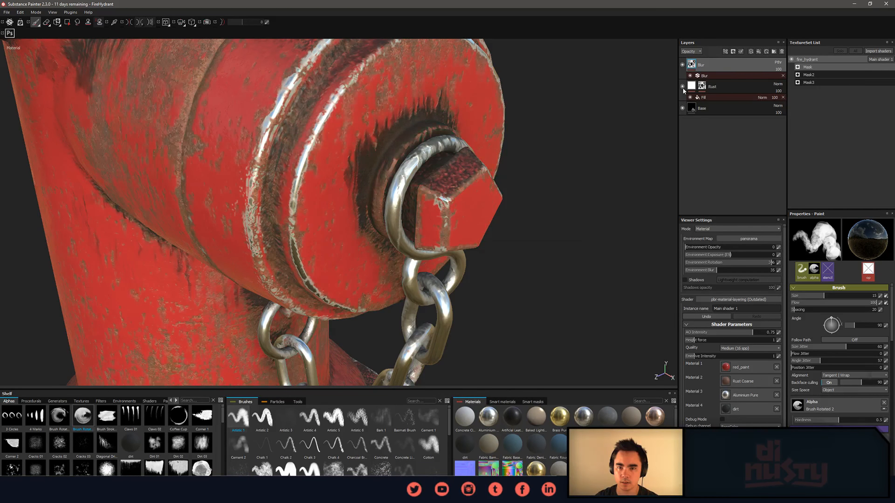
pyautogui.click(699, 87)
pyautogui.click(683, 86)
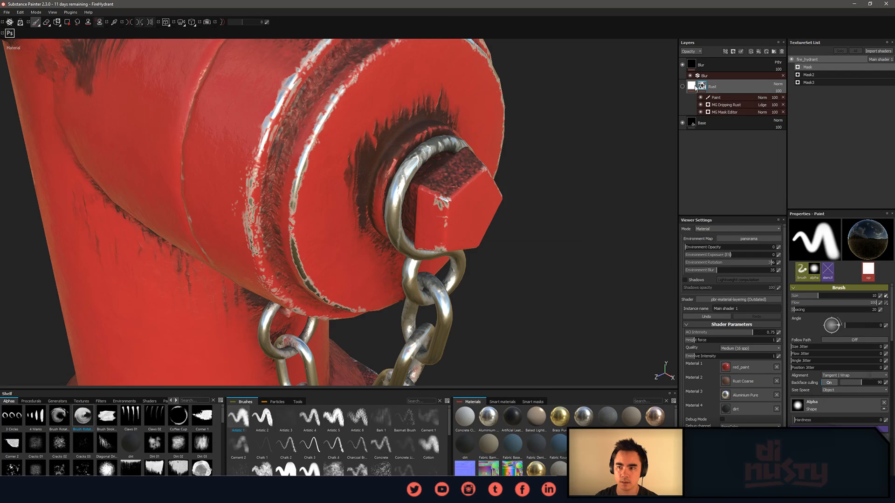
pyautogui.click(682, 86)
# Toggle the Paint effect in the Rust layer's mask off and on, and examine the hydrant's side cap and chains.
pyautogui.click(700, 98)
pyautogui.click(700, 98)
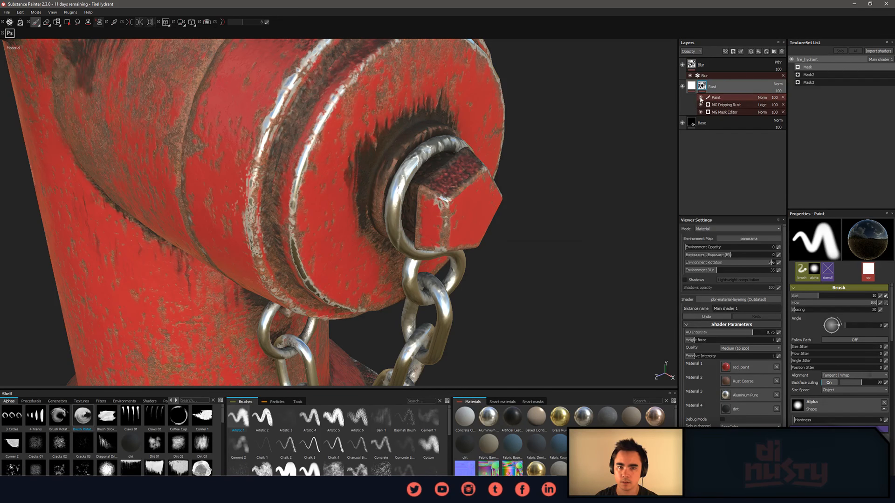
pyautogui.click(700, 98)
pyautogui.click(700, 97)
pyautogui.moveTo(420, 163)
pyautogui.keyDown('alt'); pyautogui.mouseDown()
pyautogui.moveTo(215, 170)
pyautogui.moveTo(329, 231)
pyautogui.moveTo(122, 225)
pyautogui.mouseUp(); pyautogui.keyUp('alt')
pyautogui.moveTo(303, 247)
pyautogui.keyDown('alt'); pyautogui.mouseDown()
pyautogui.moveTo(350, 260)
pyautogui.moveTo(366, 235)
pyautogui.mouseUp(); pyautogui.keyUp('alt')
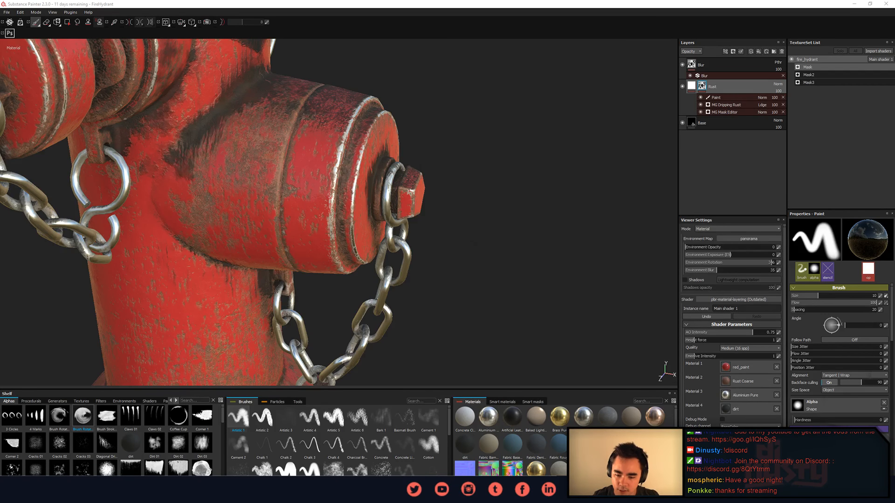
# Switch to Substance Designer, inspect the raised metal pattern on the preview cube up close, and select the metaltest.sbs package.
pyautogui.hotkey('alt', 'Tab')
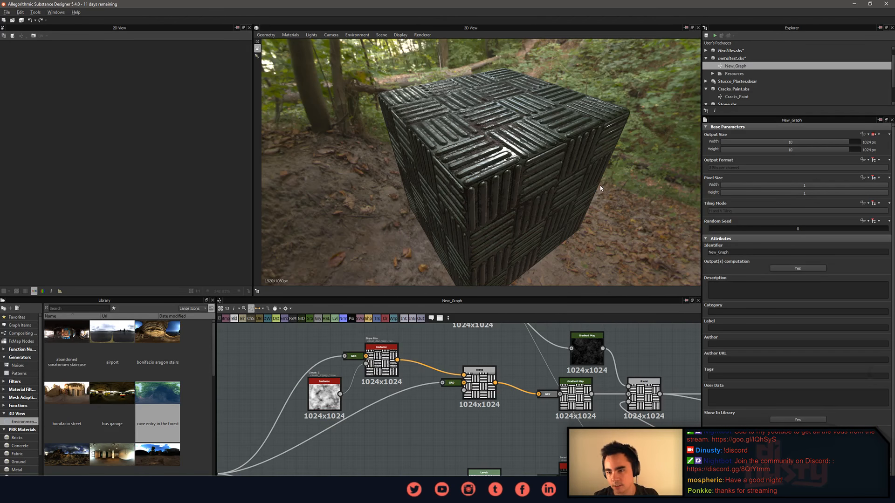
pyautogui.moveTo(462, 109); pyautogui.dragTo(670, 156)
pyautogui.scroll(5, 670, 156)
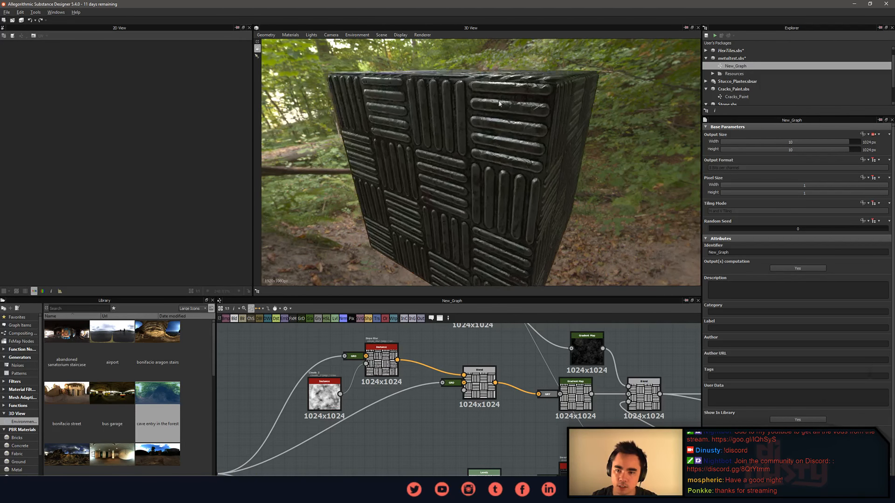
pyautogui.moveTo(500, 100); pyautogui.dragTo(518, 172)
pyautogui.scroll(4, 496, 144)
pyautogui.scroll(-3, 496, 149)
pyautogui.click(745, 51)
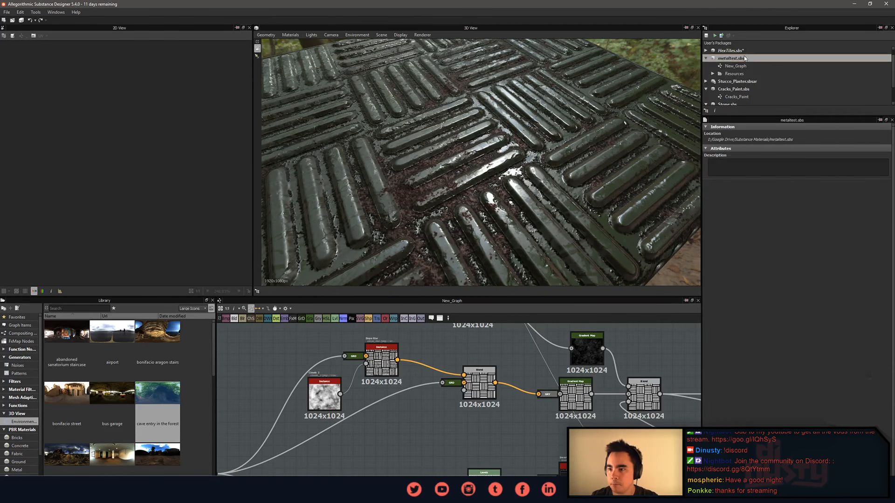